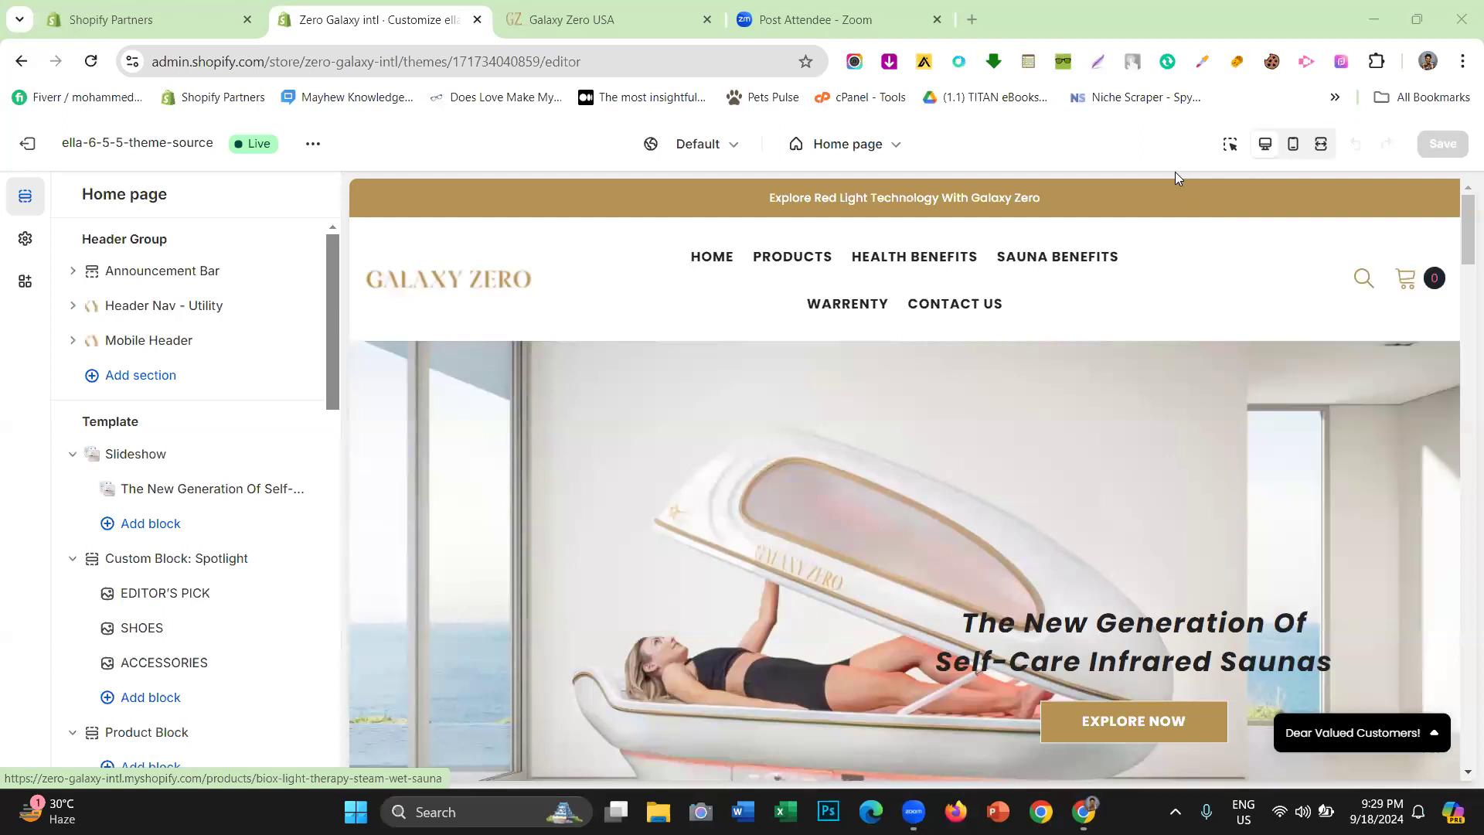
Compare the content below the hero banner on the live Galaxy Zero USA site with the home page in the theme editor
key(ctrl+Tab)
scroll(807, 382, up, 10)
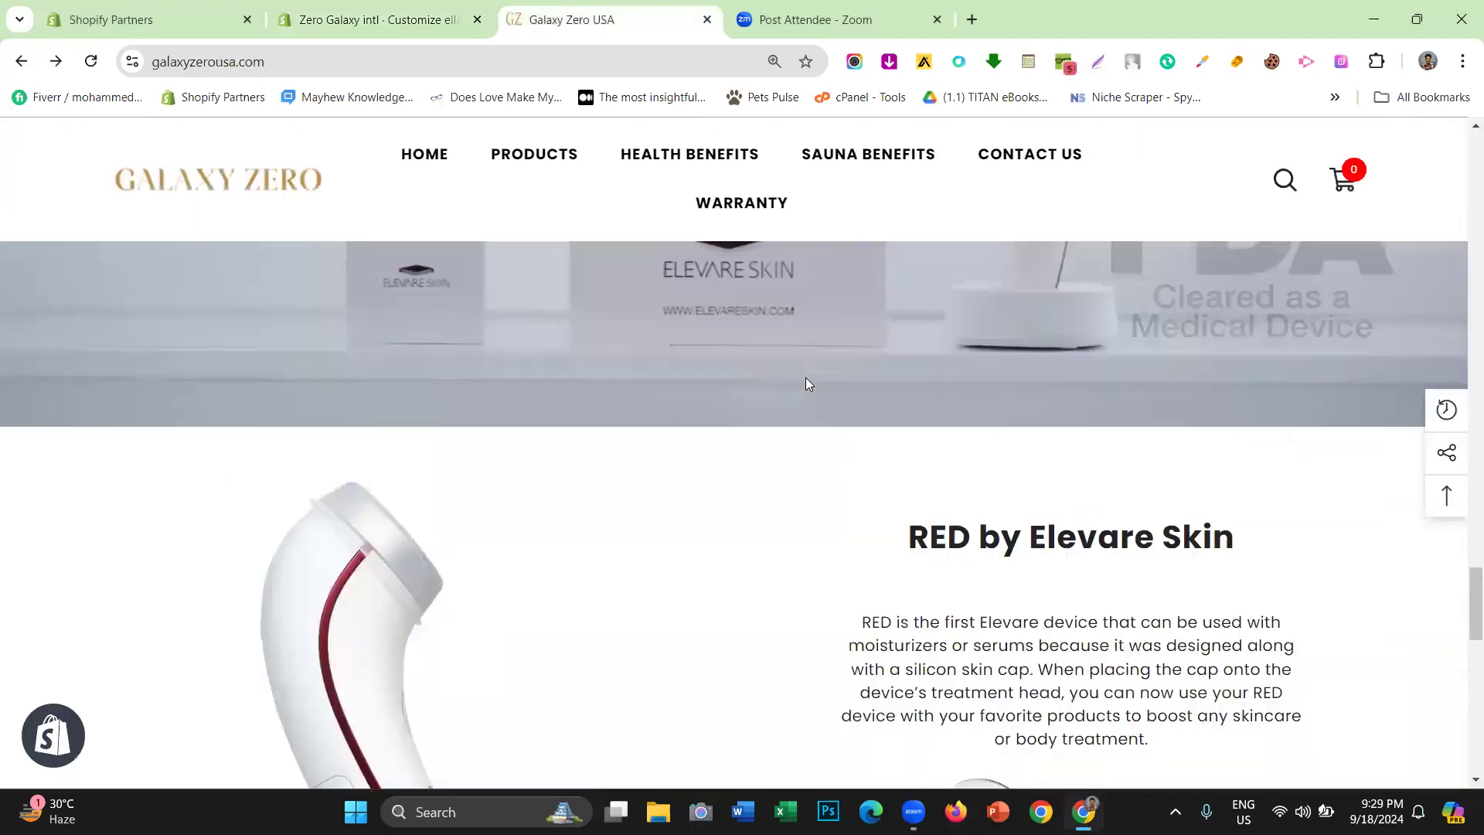
scroll(807, 382, up, 8)
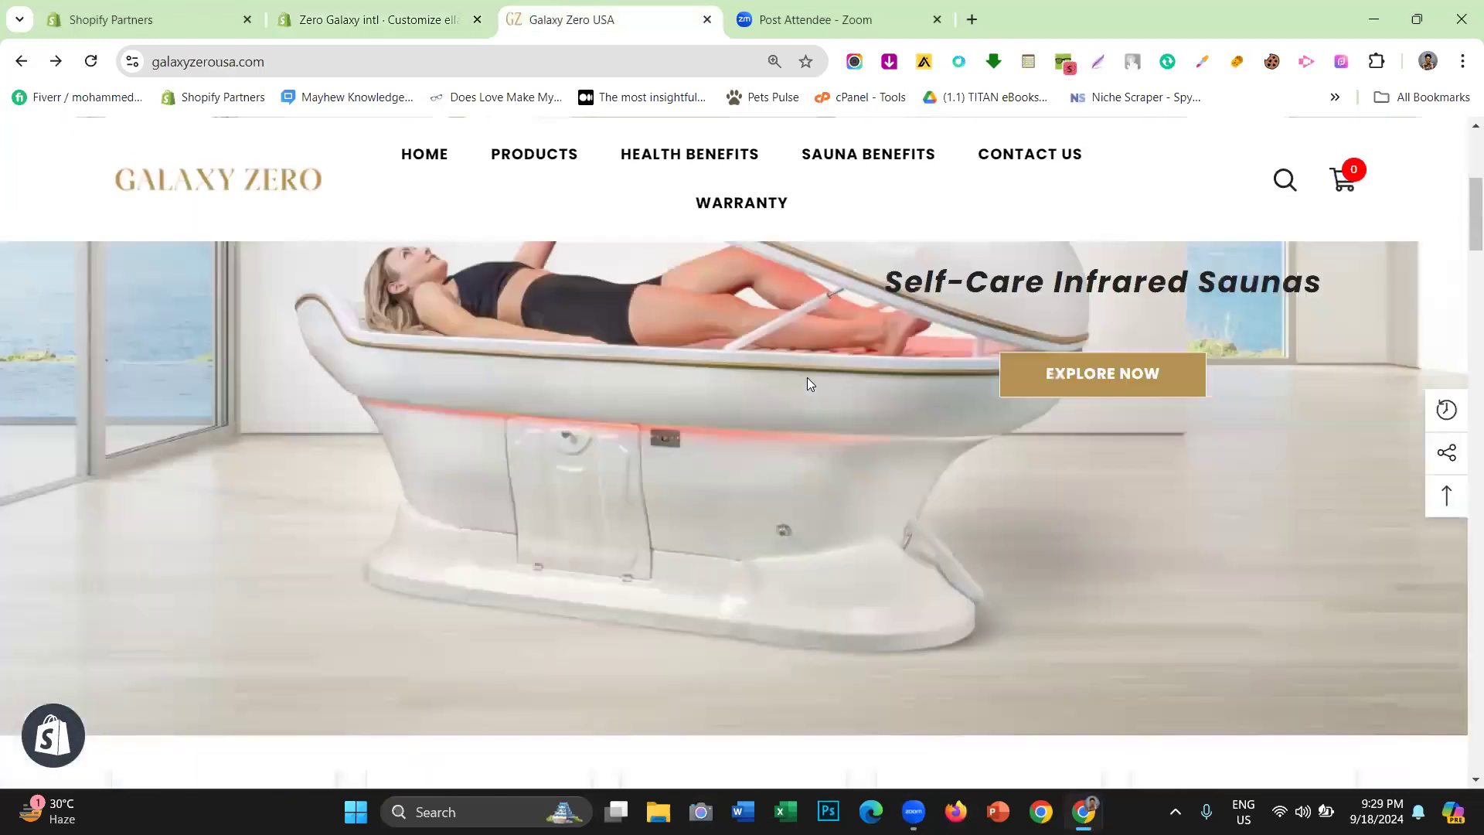
scroll(807, 387, down, 4)
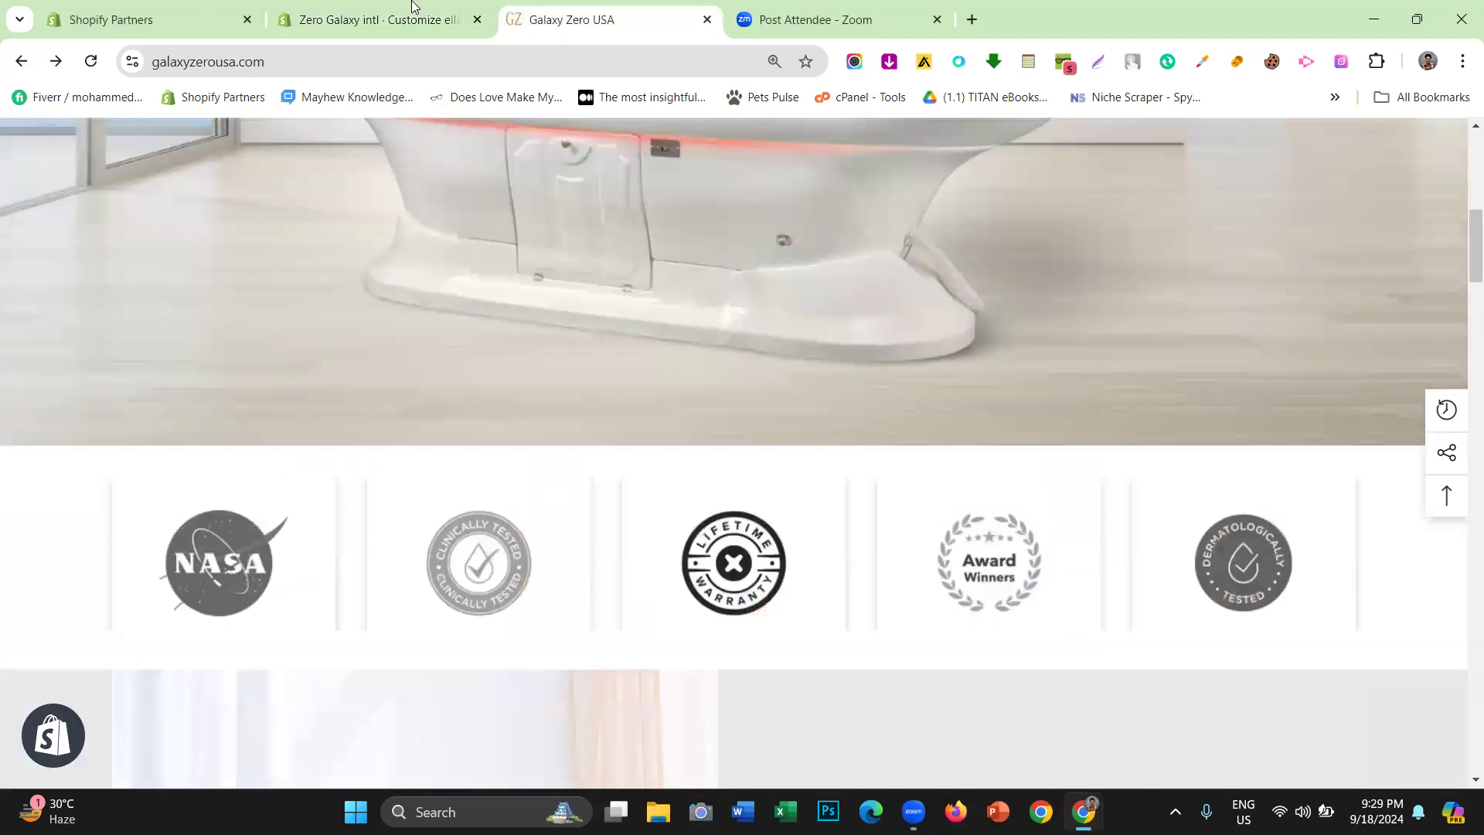
click(412, 6)
scroll(765, 398, down, 4)
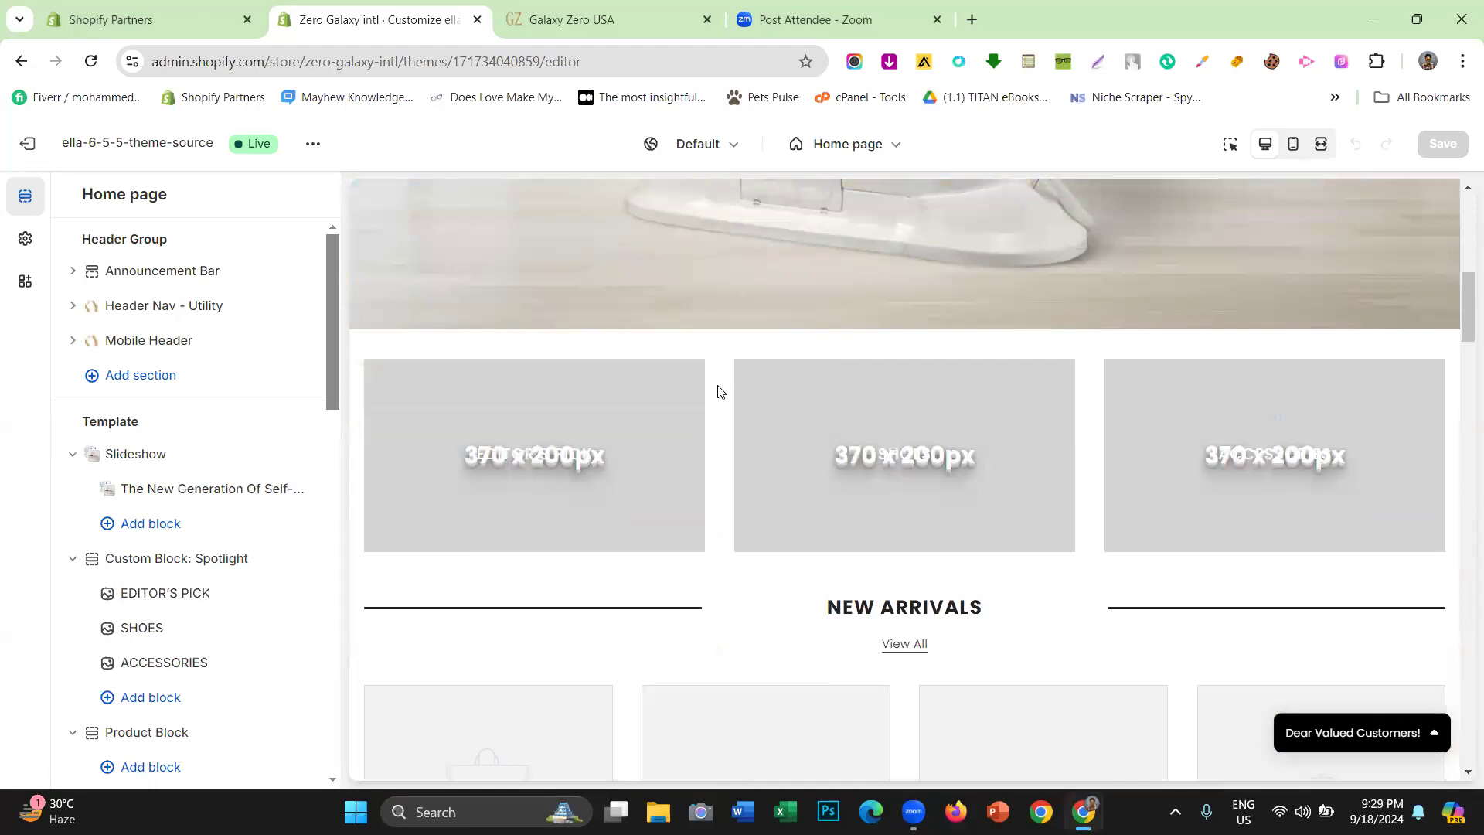
click(593, 19)
scroll(623, 381, down, 3)
scroll(621, 375, up, 3)
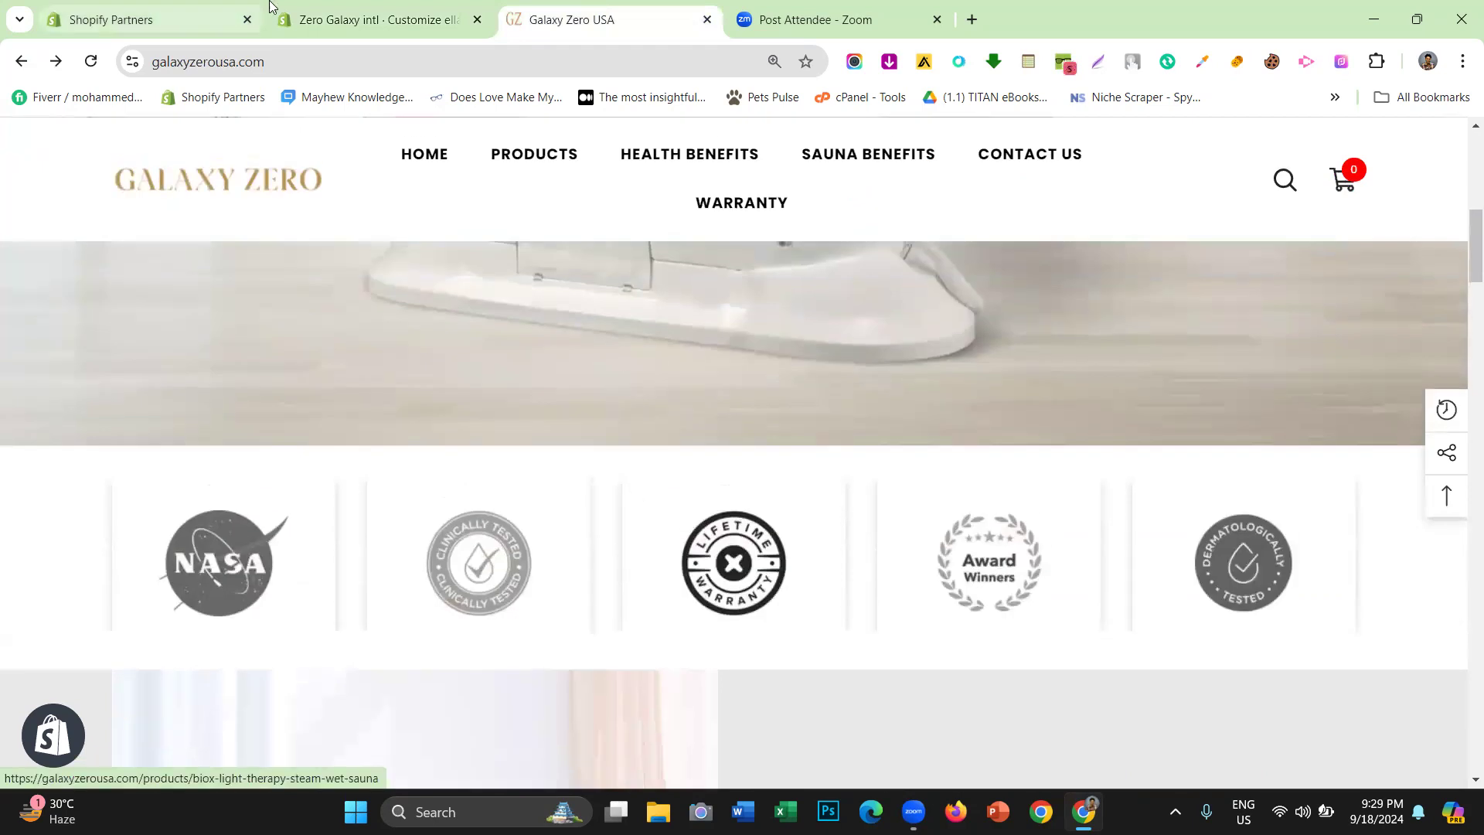
click(412, 6)
scroll(115, 441, down, 4)
scroll(119, 442, up, 4)
scroll(118, 442, down, 5)
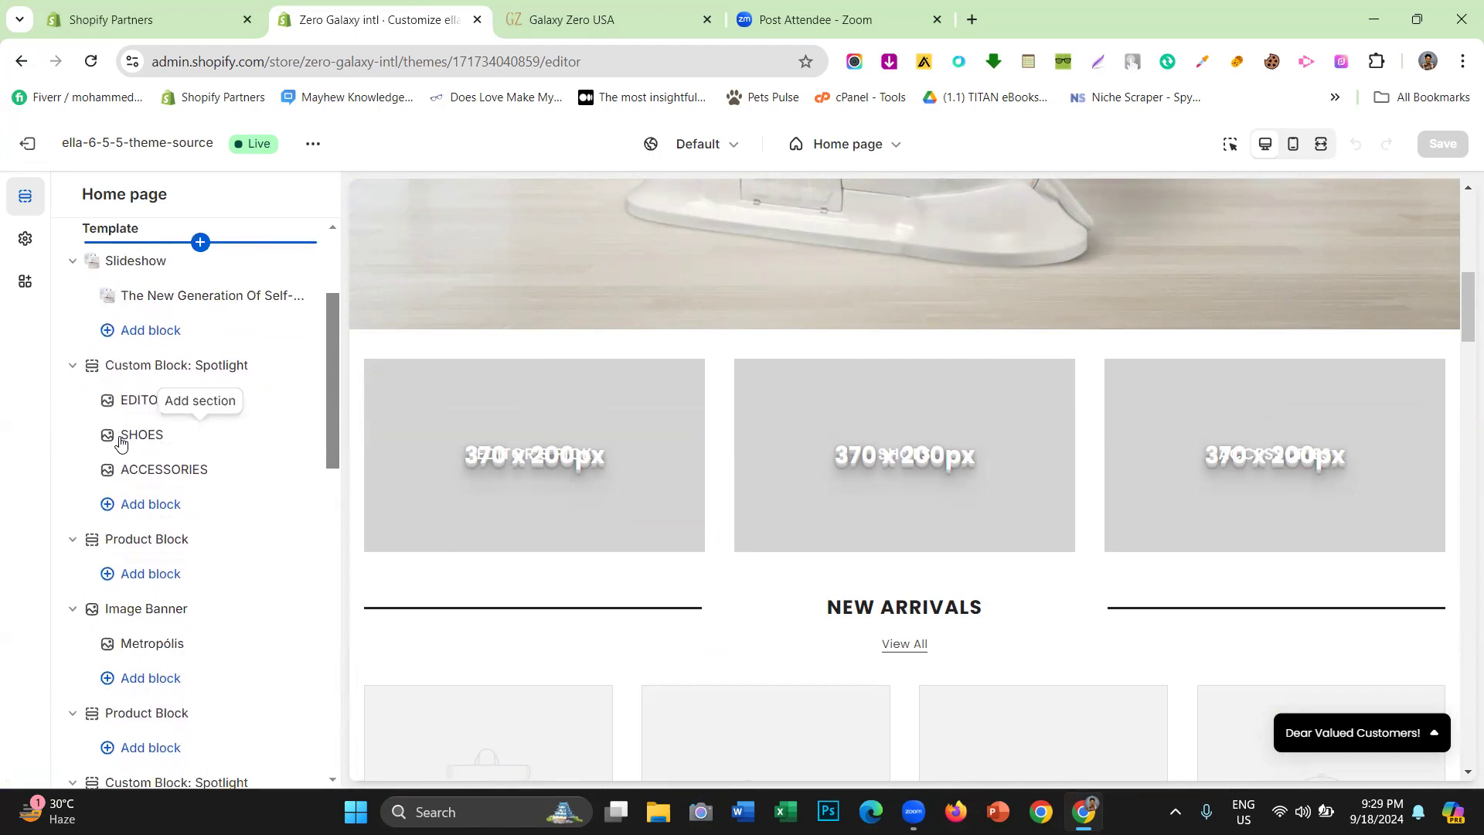
Examine the hero banner and the row of certification badges beneath it on the Galaxy Zero USA home page
click(561, 7)
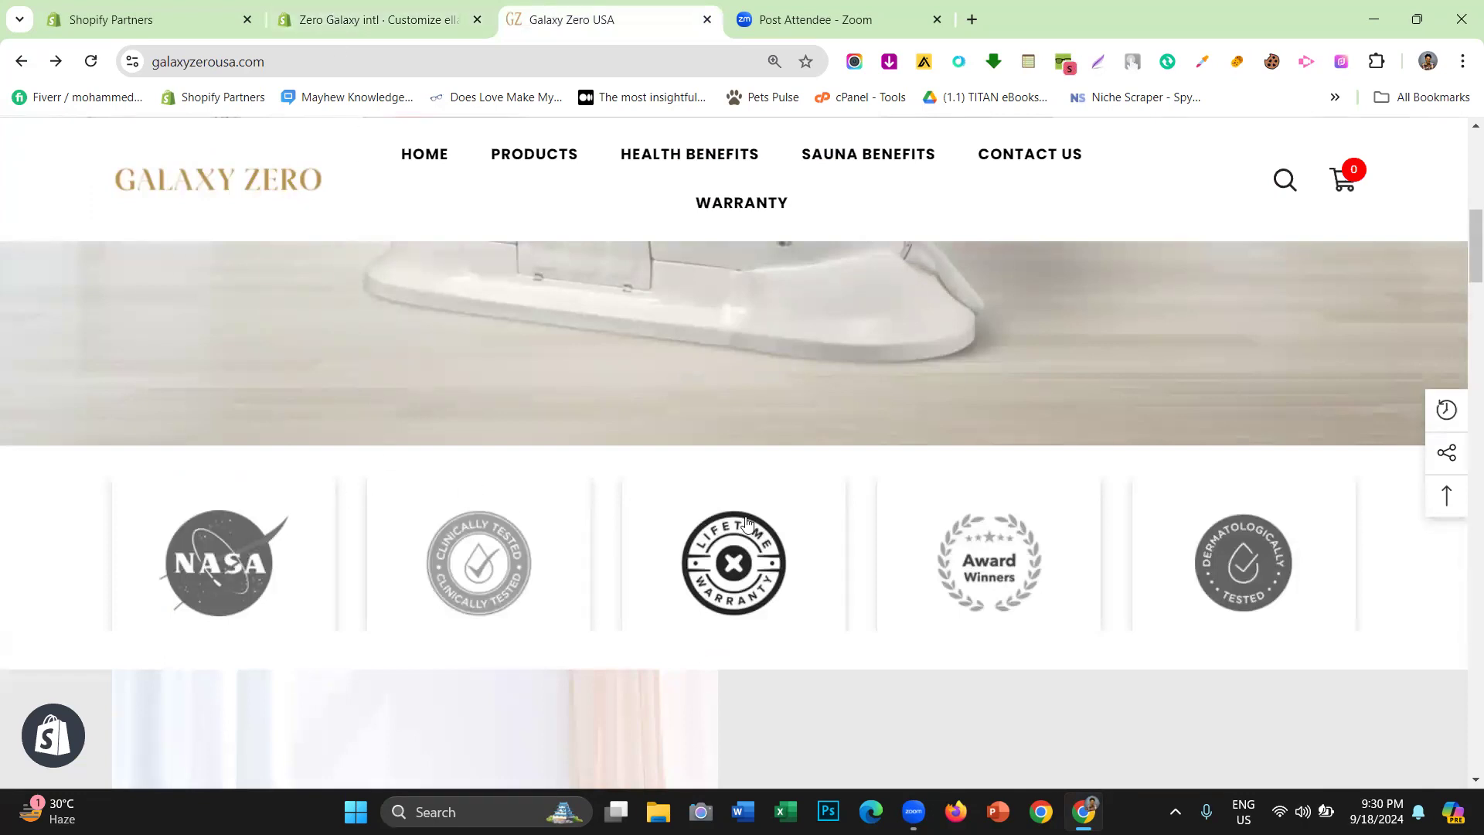
scroll(648, 454, down, 1)
key(Home)
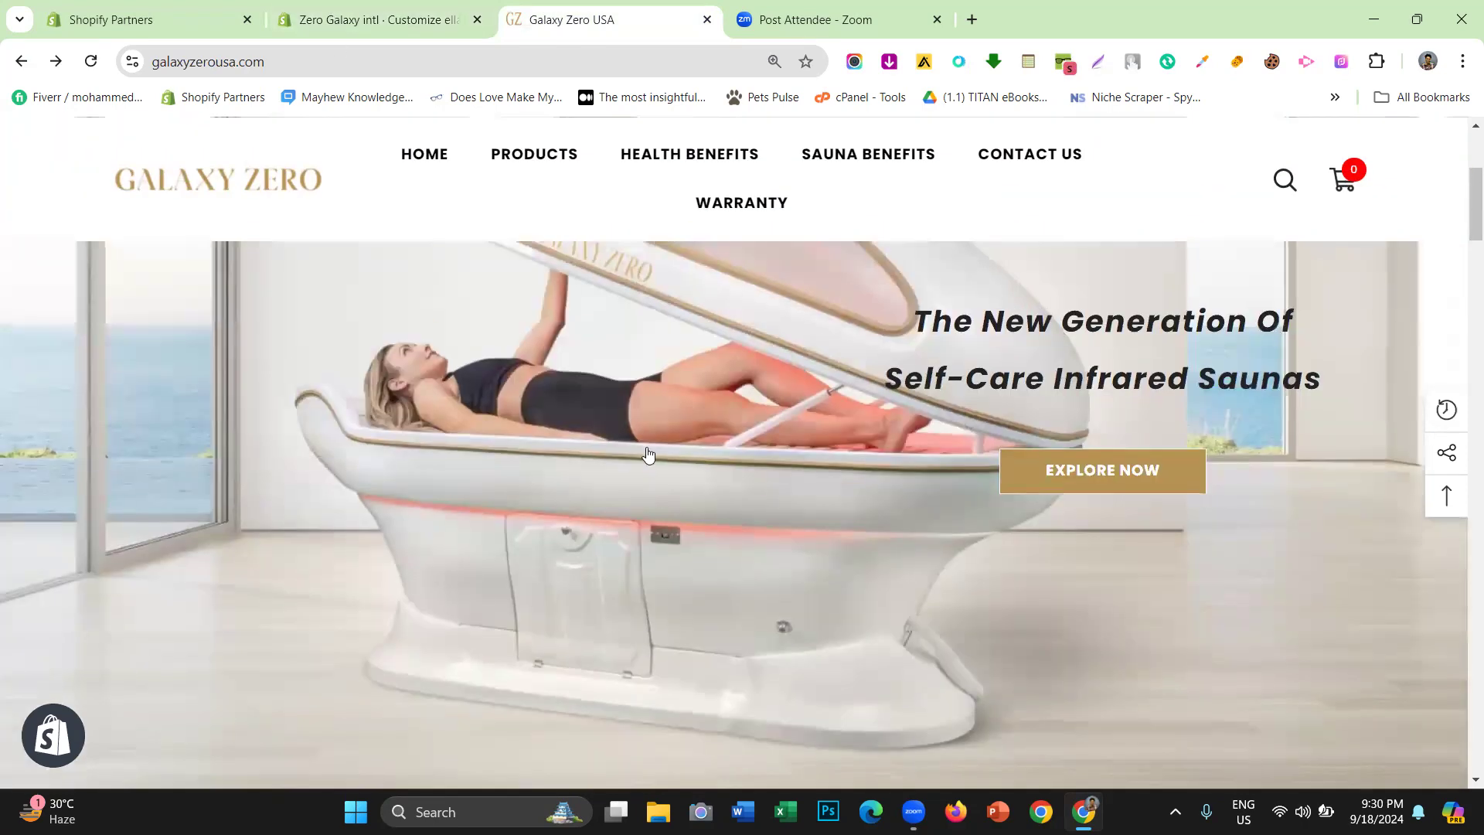
scroll(648, 454, down, 10)
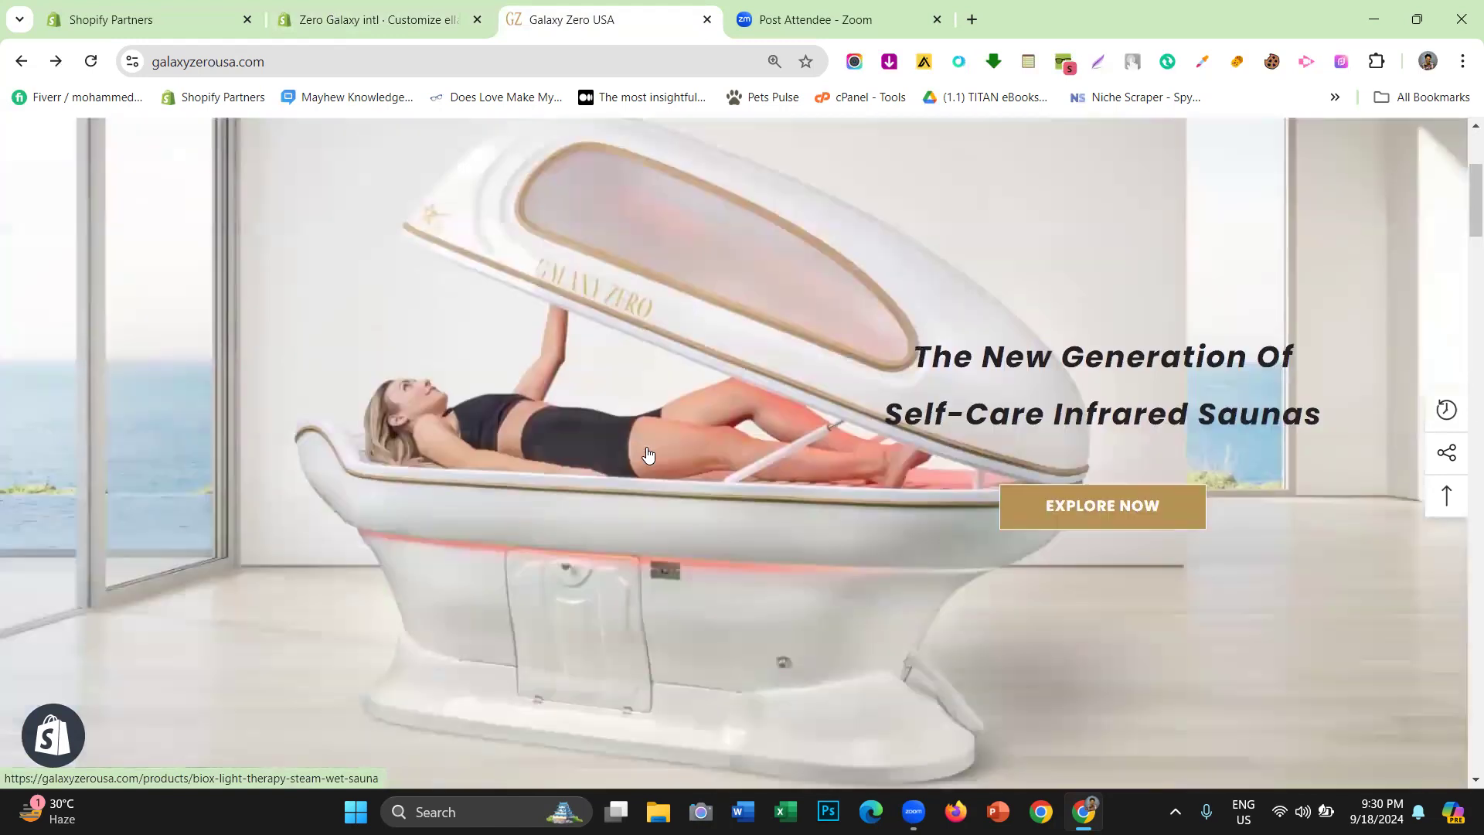
scroll(108, 572, down, 1)
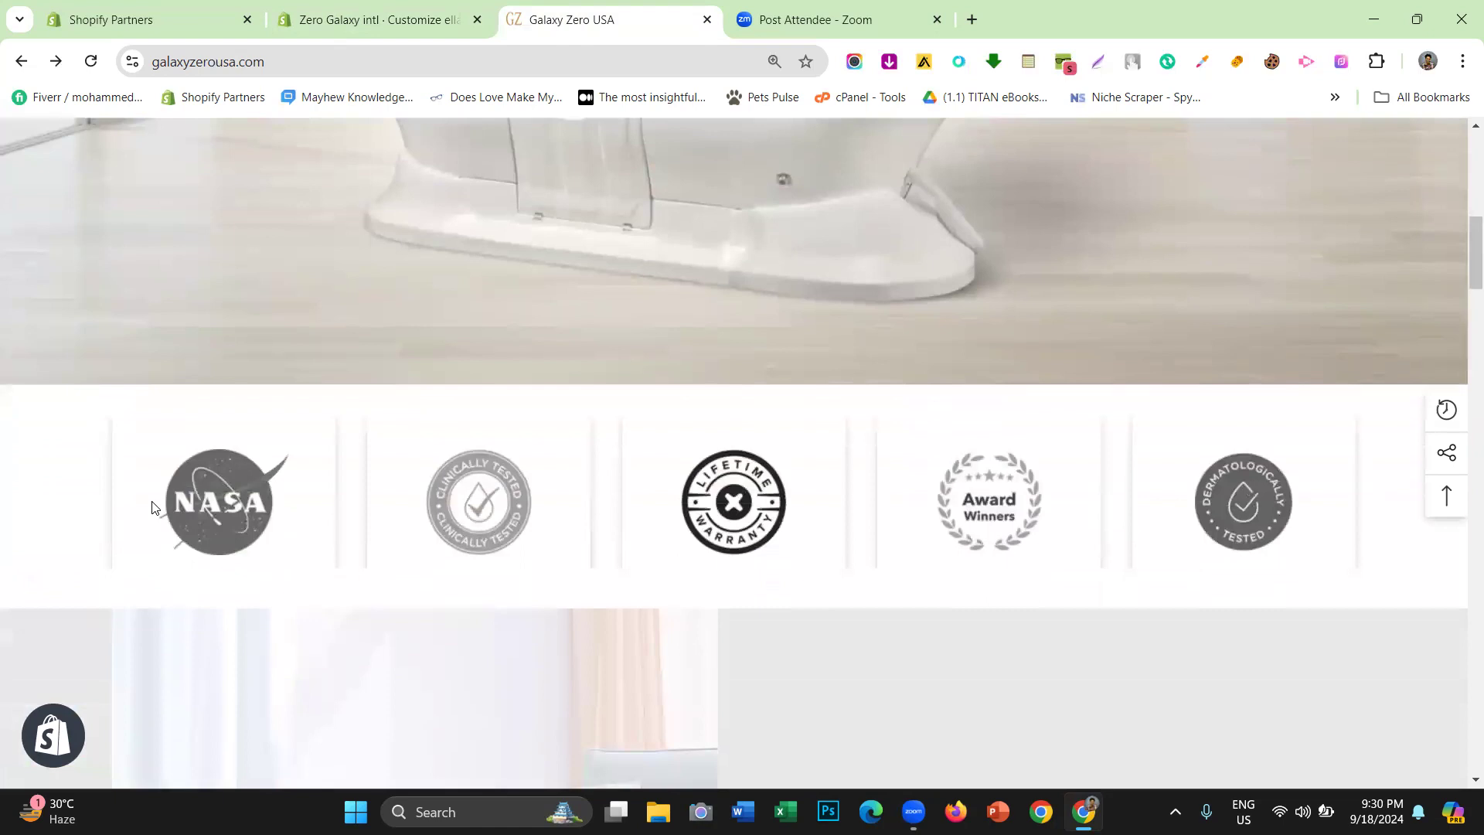
scroll(569, 364, up, 10)
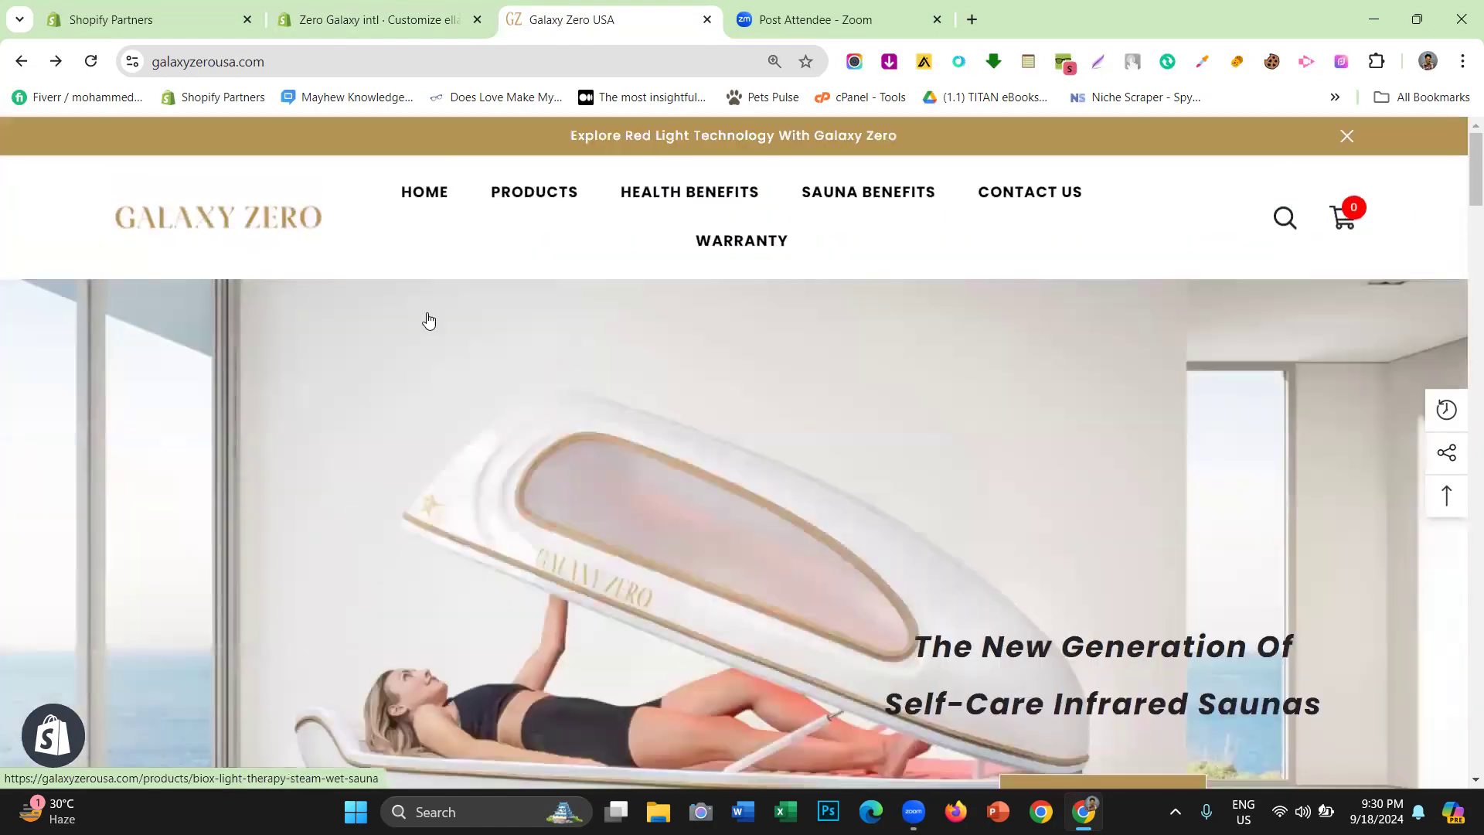
scroll(736, 389, down, 8)
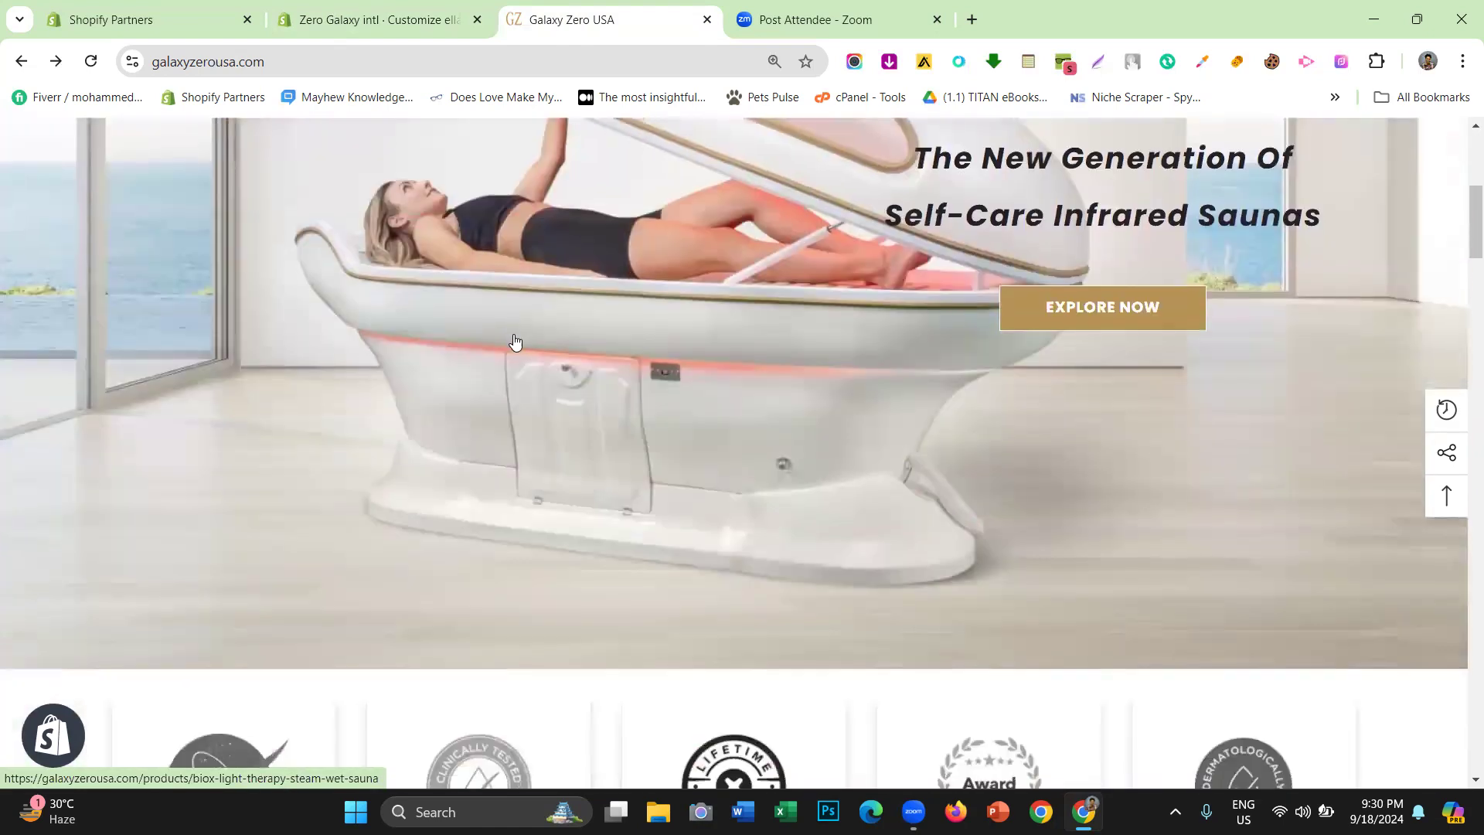
scroll(514, 341, down, 2)
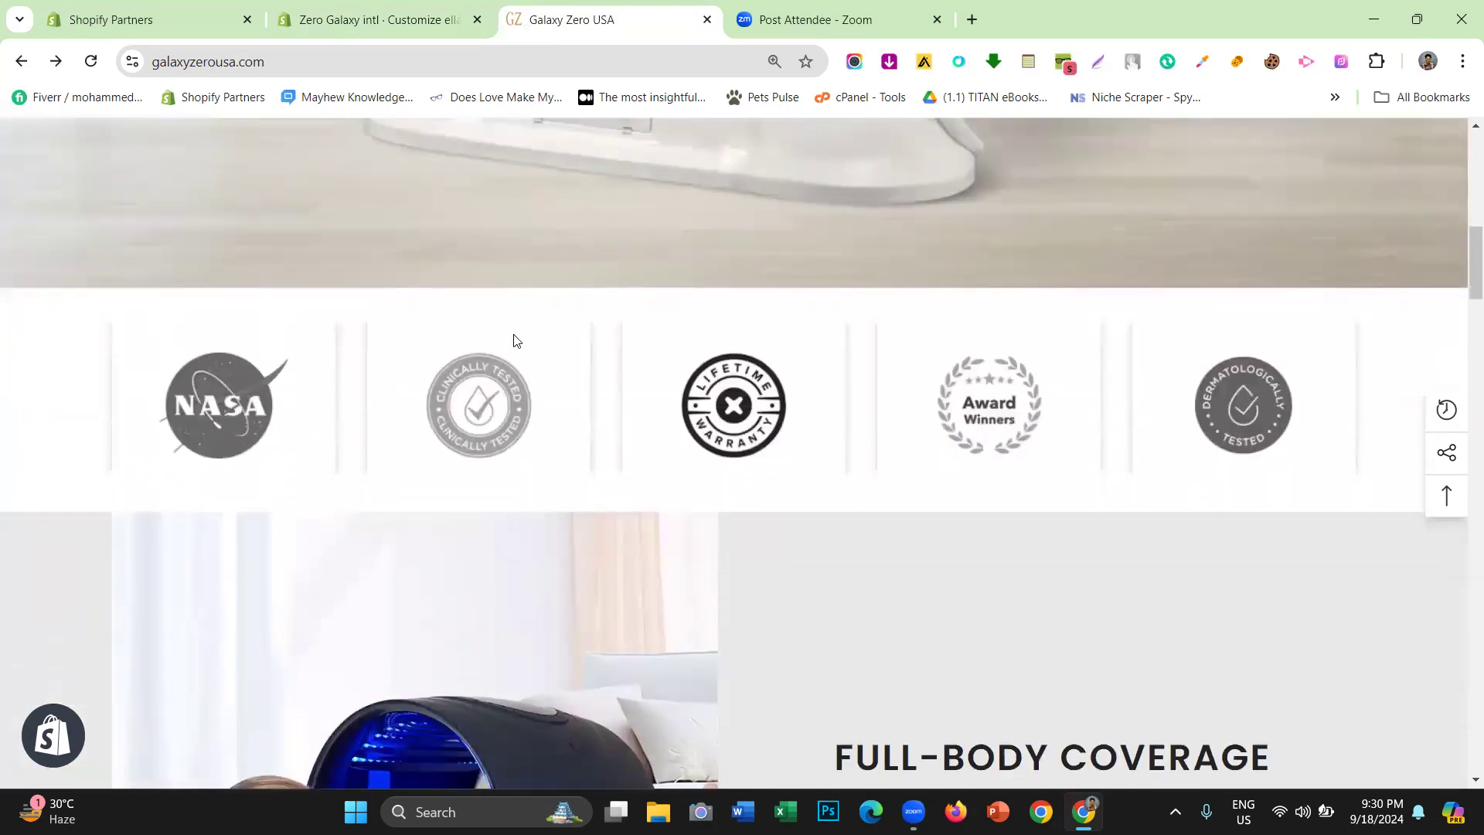
Compare the reference site's badge row and Full-Body Coverage section with the image placeholders below the hero in the theme editor
click(416, 6)
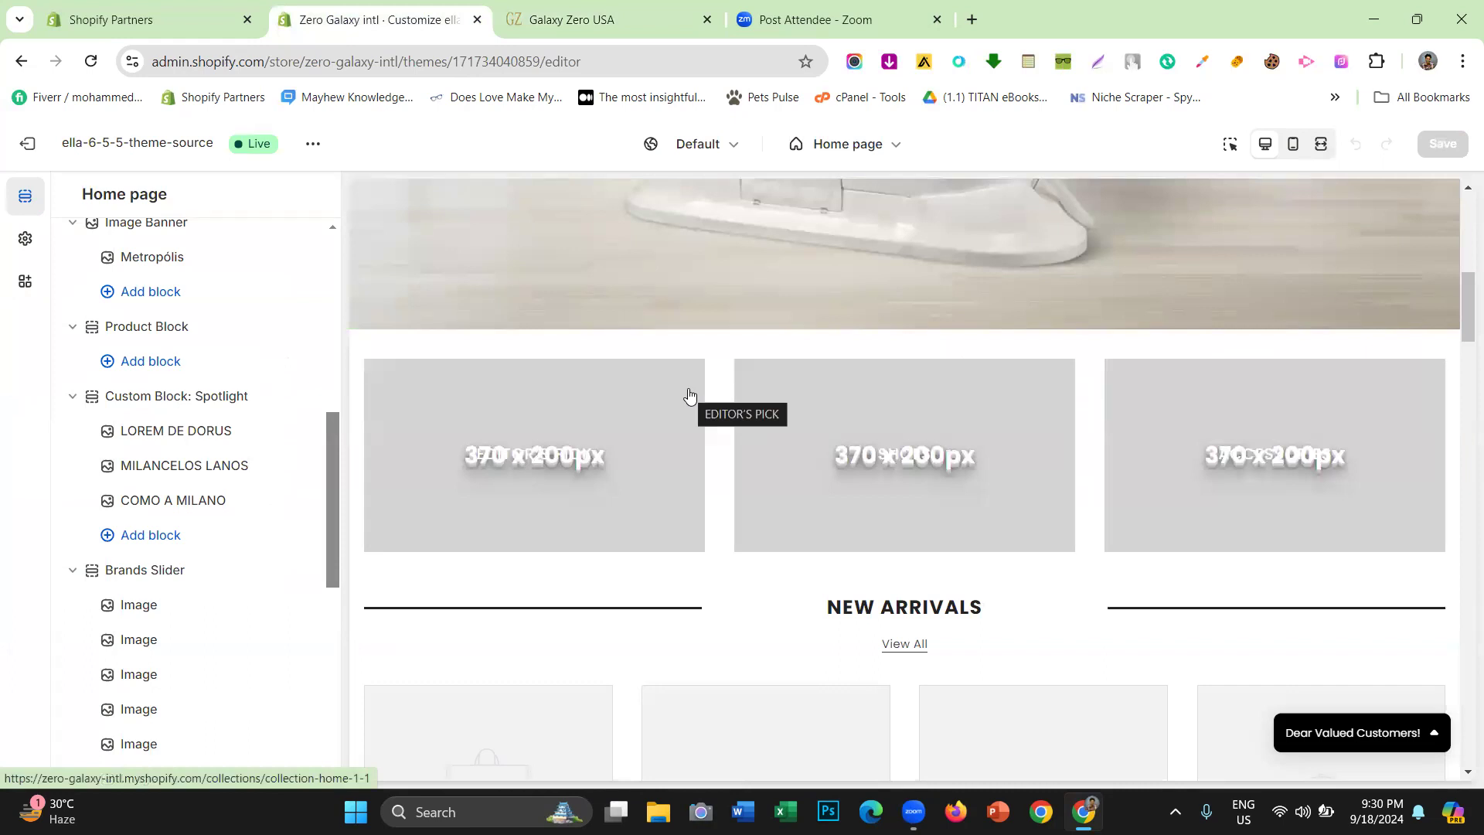
click(661, 9)
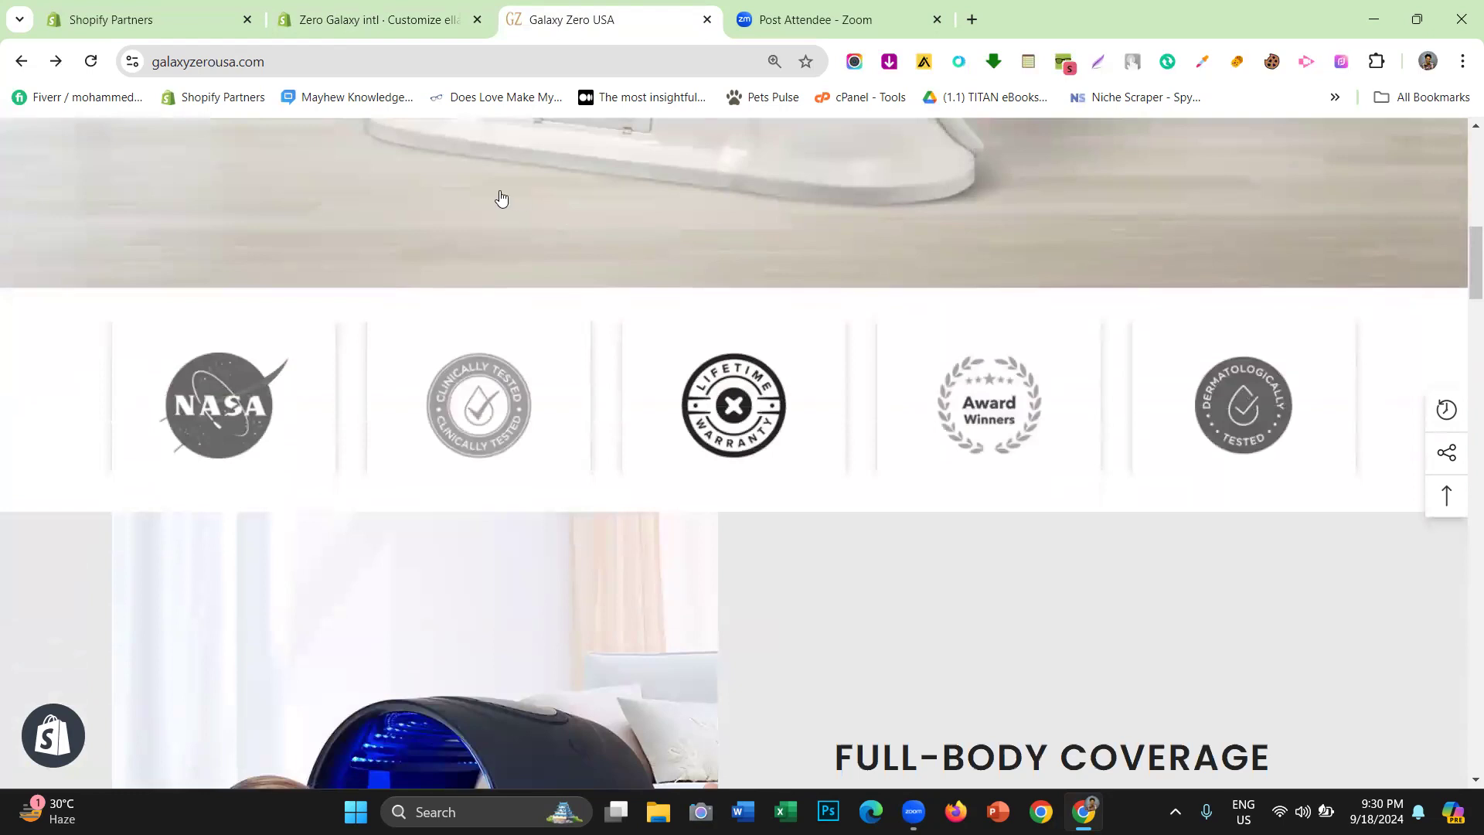
scroll(539, 433, down, 10)
scroll(510, 352, up, 8)
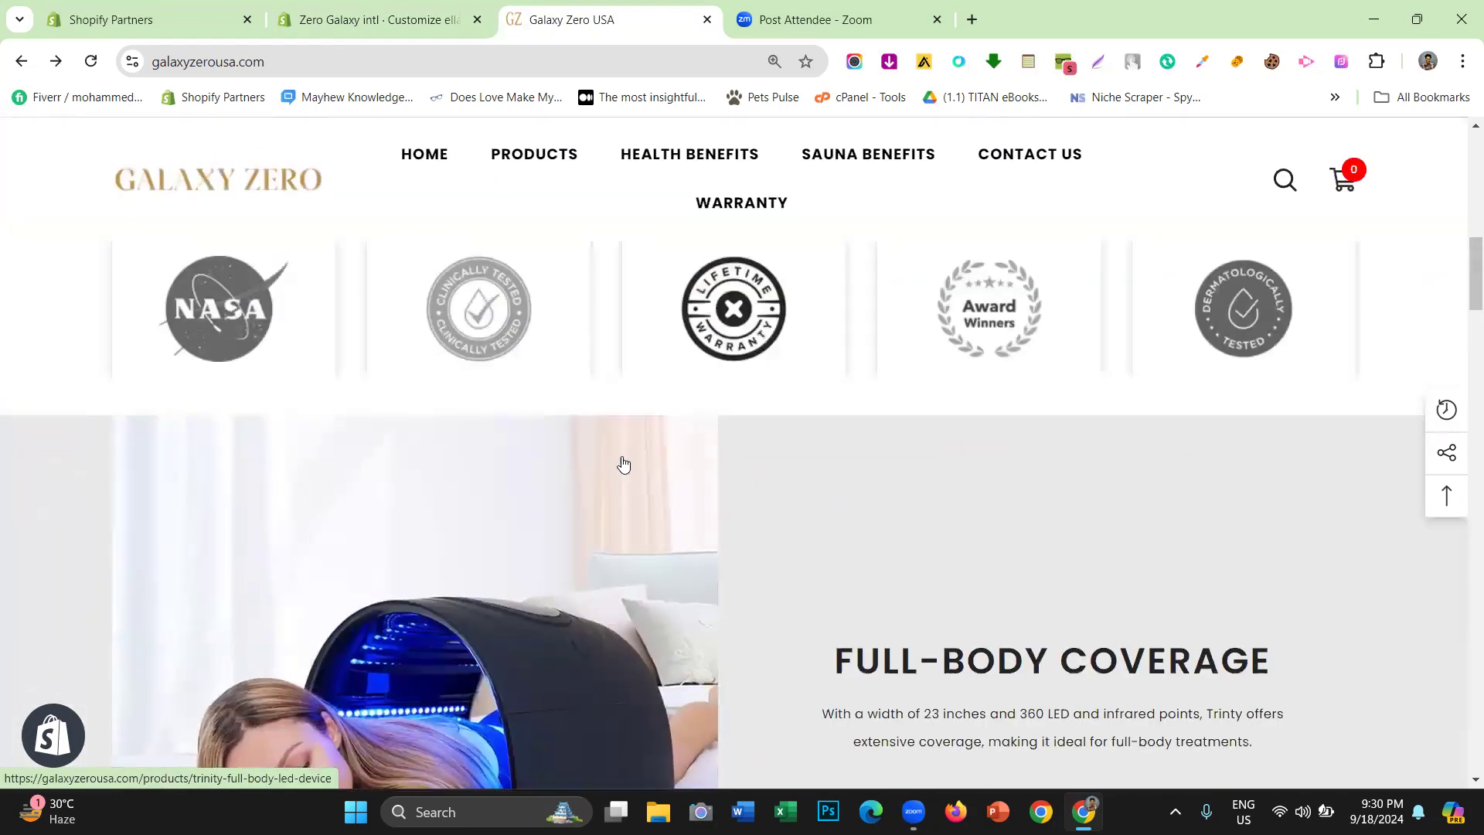
click(424, 11)
click(550, 11)
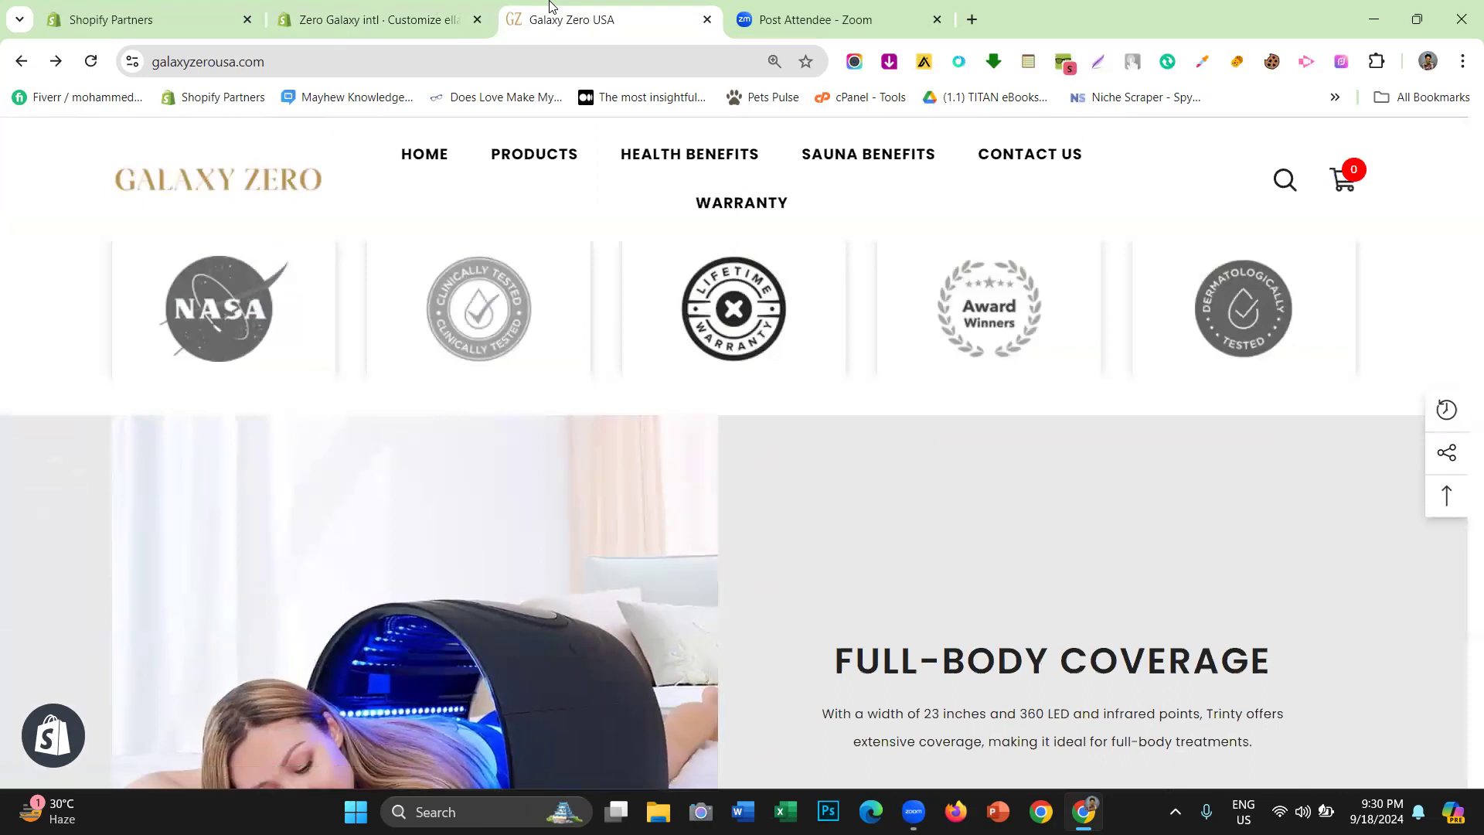
scroll(526, 375, up, 4)
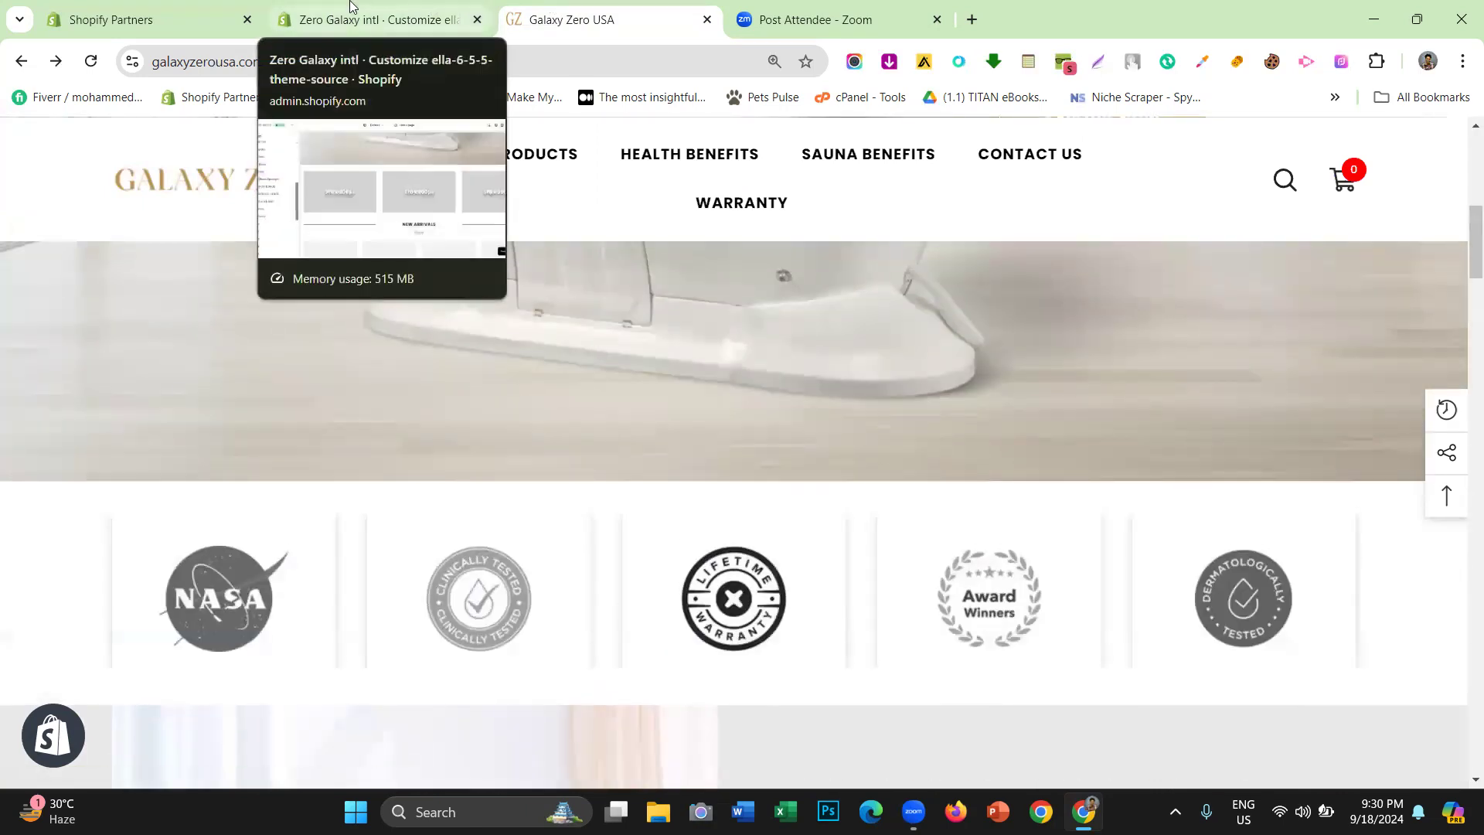
scroll(285, 453, down, 3)
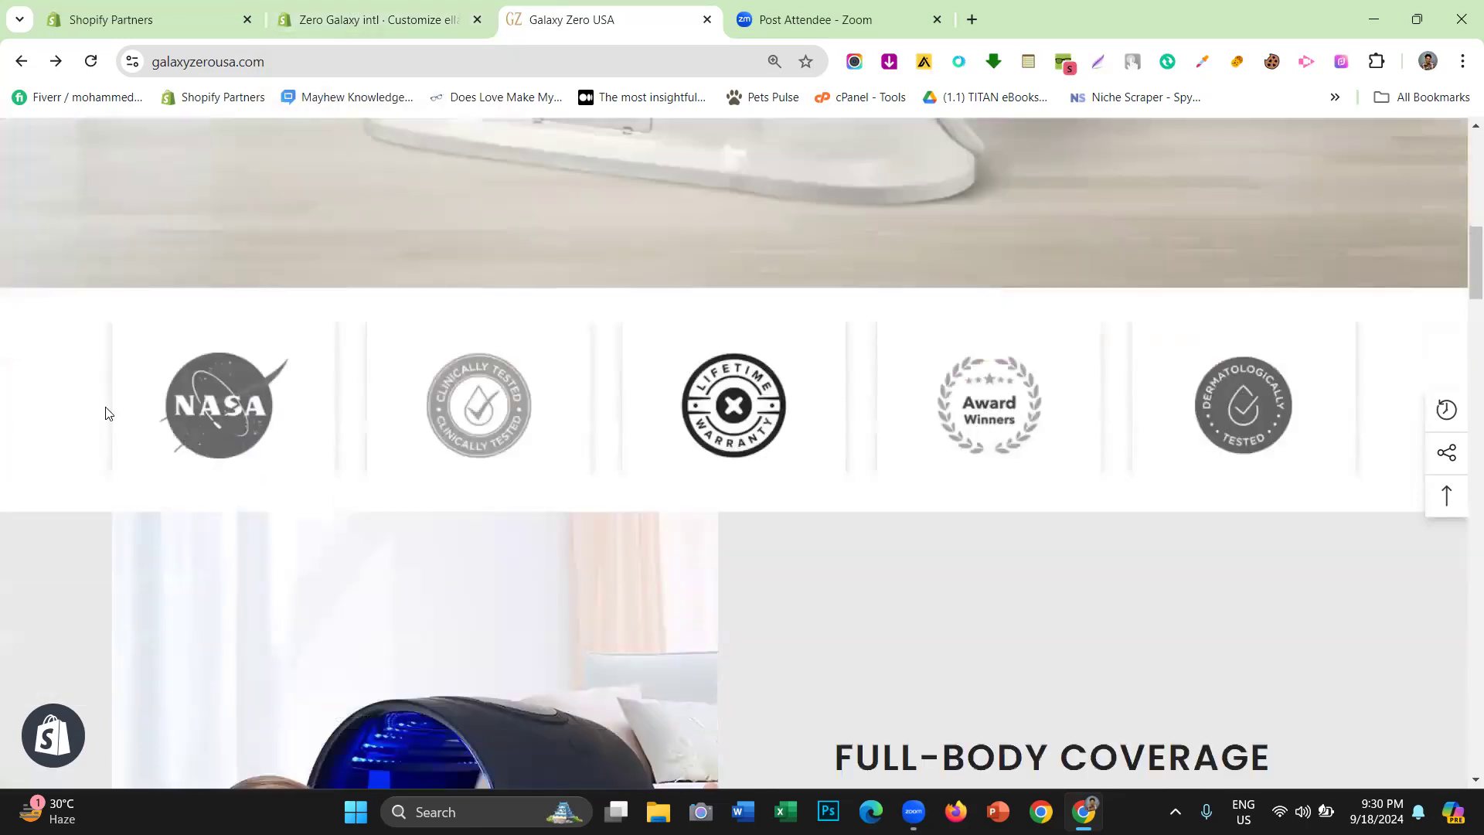
Review the theme editor's section list and home page preview down to New Arrivals, checking them against the reference site
click(393, 6)
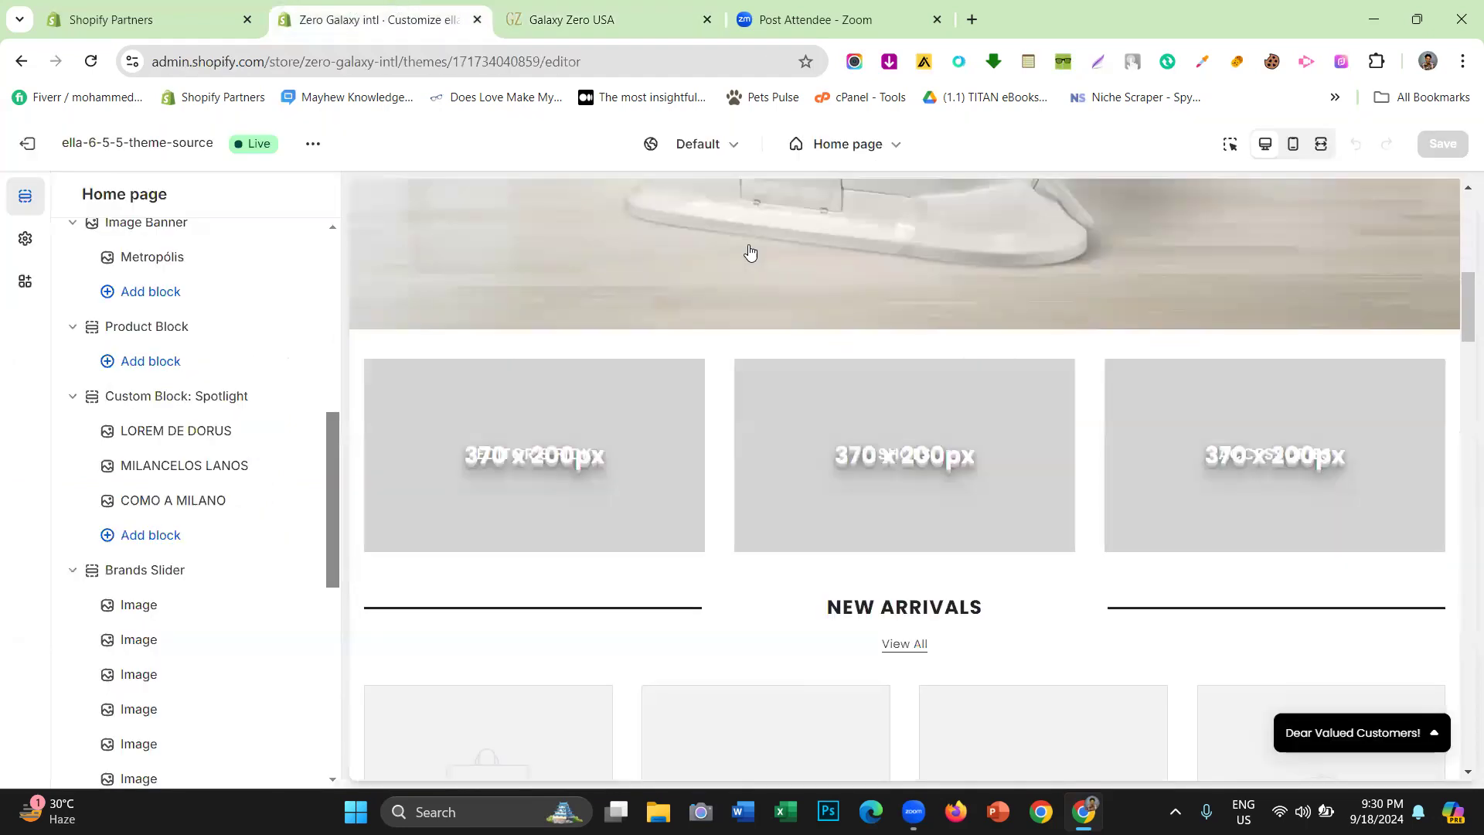
scroll(750, 251, down, 2)
scroll(186, 359, up, 6)
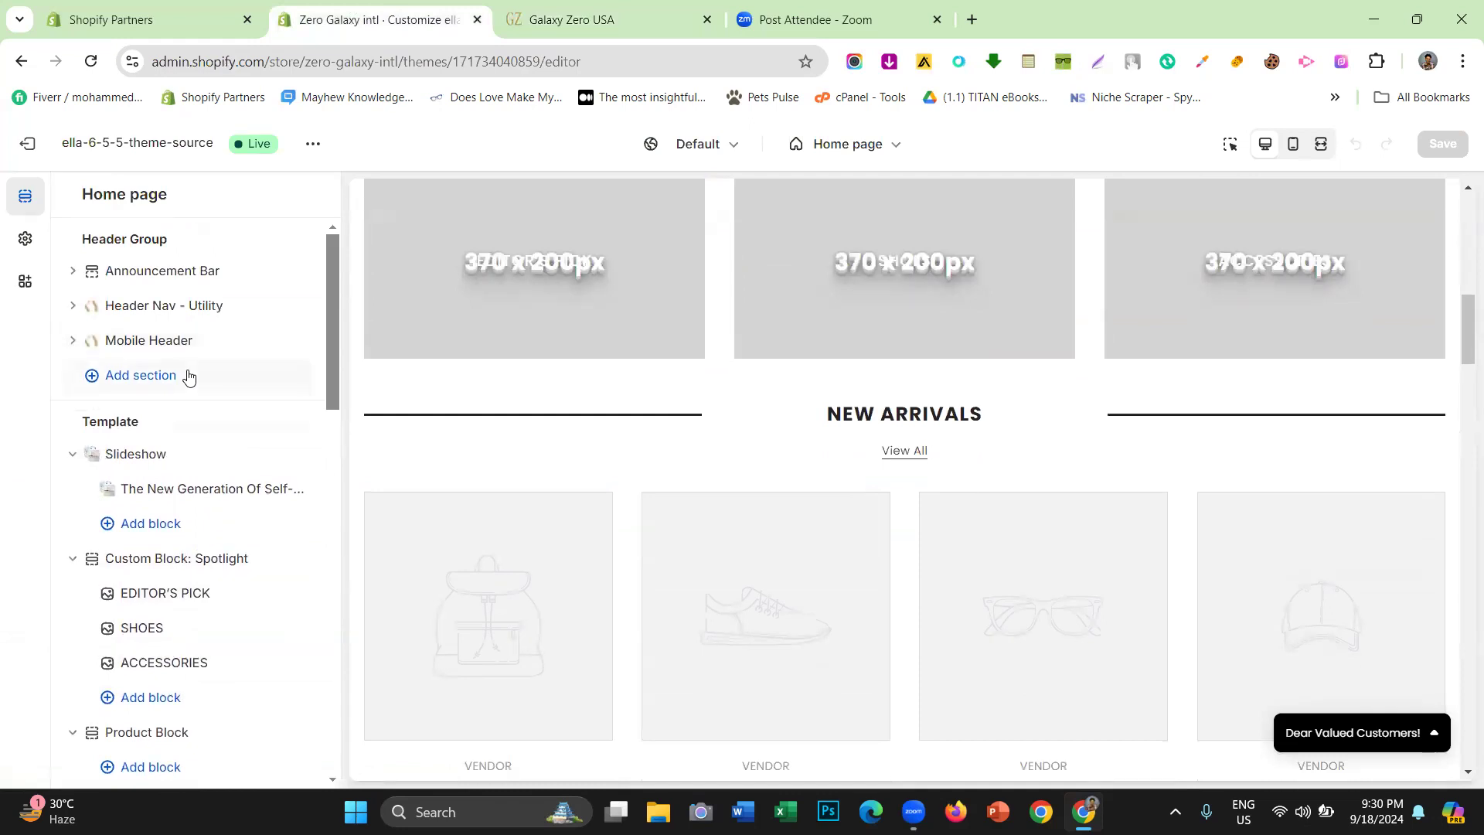
scroll(679, 369, up, 10)
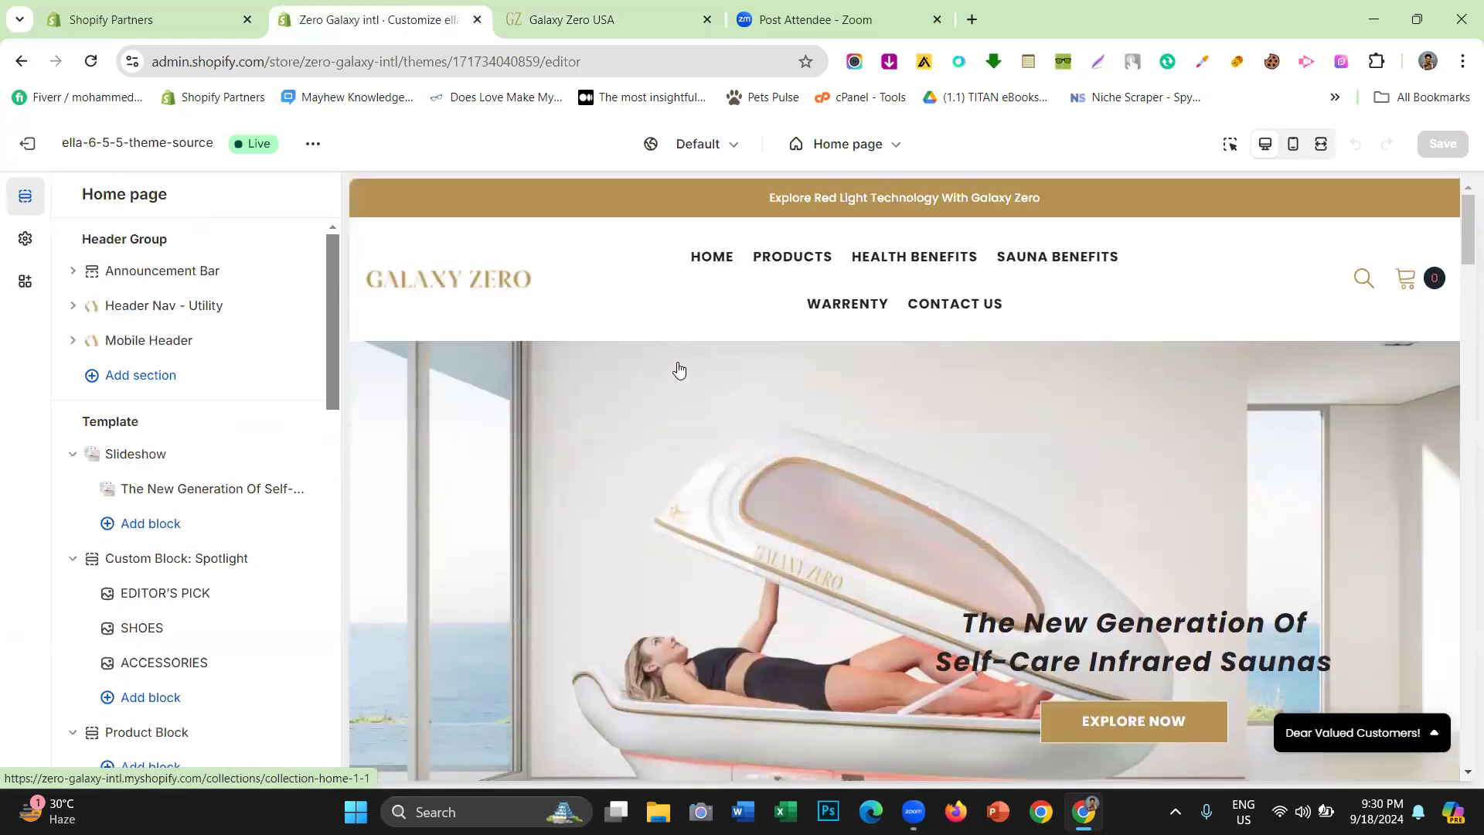
scroll(678, 369, down, 10)
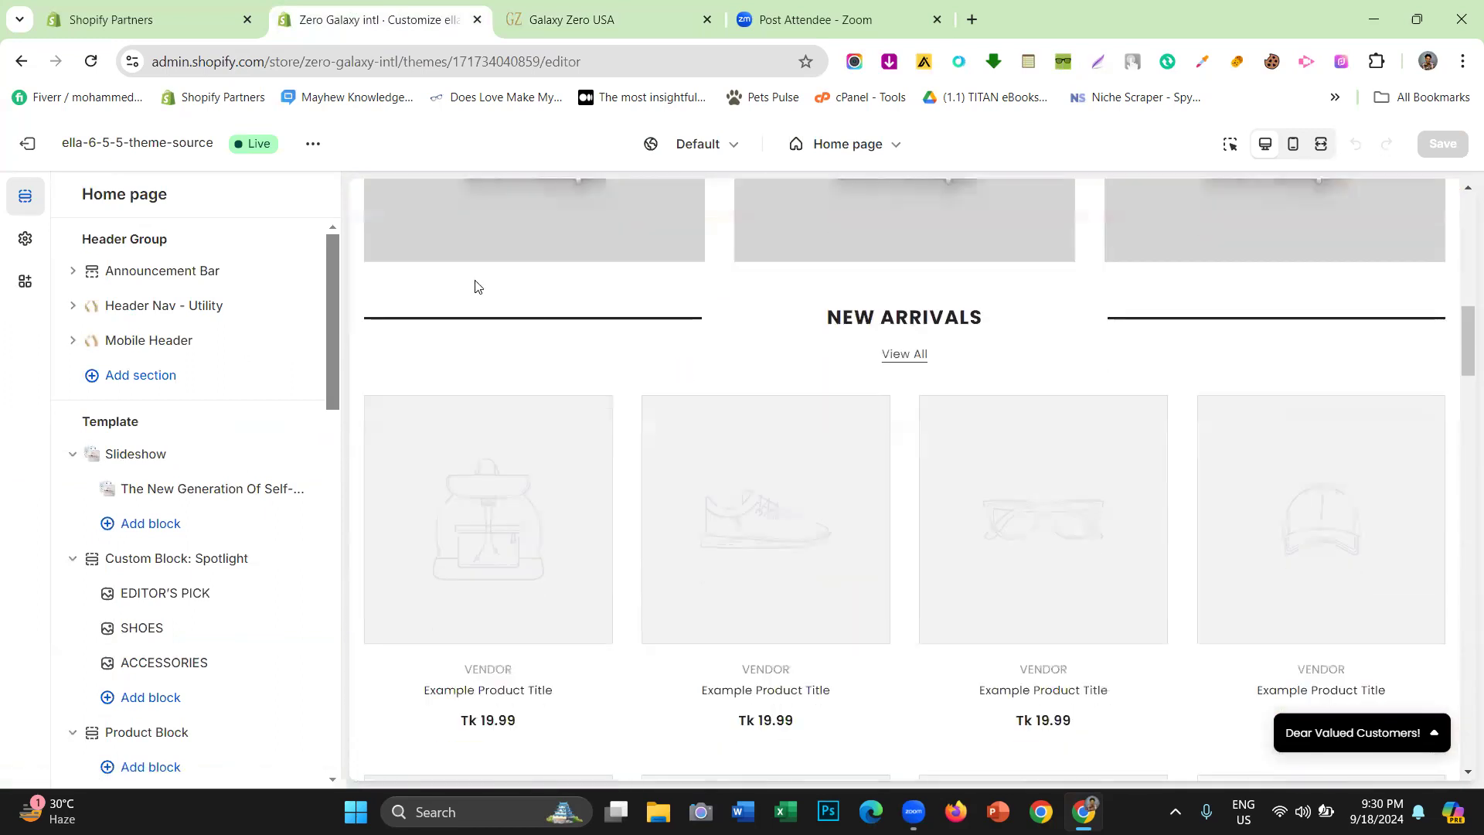
click(572, 19)
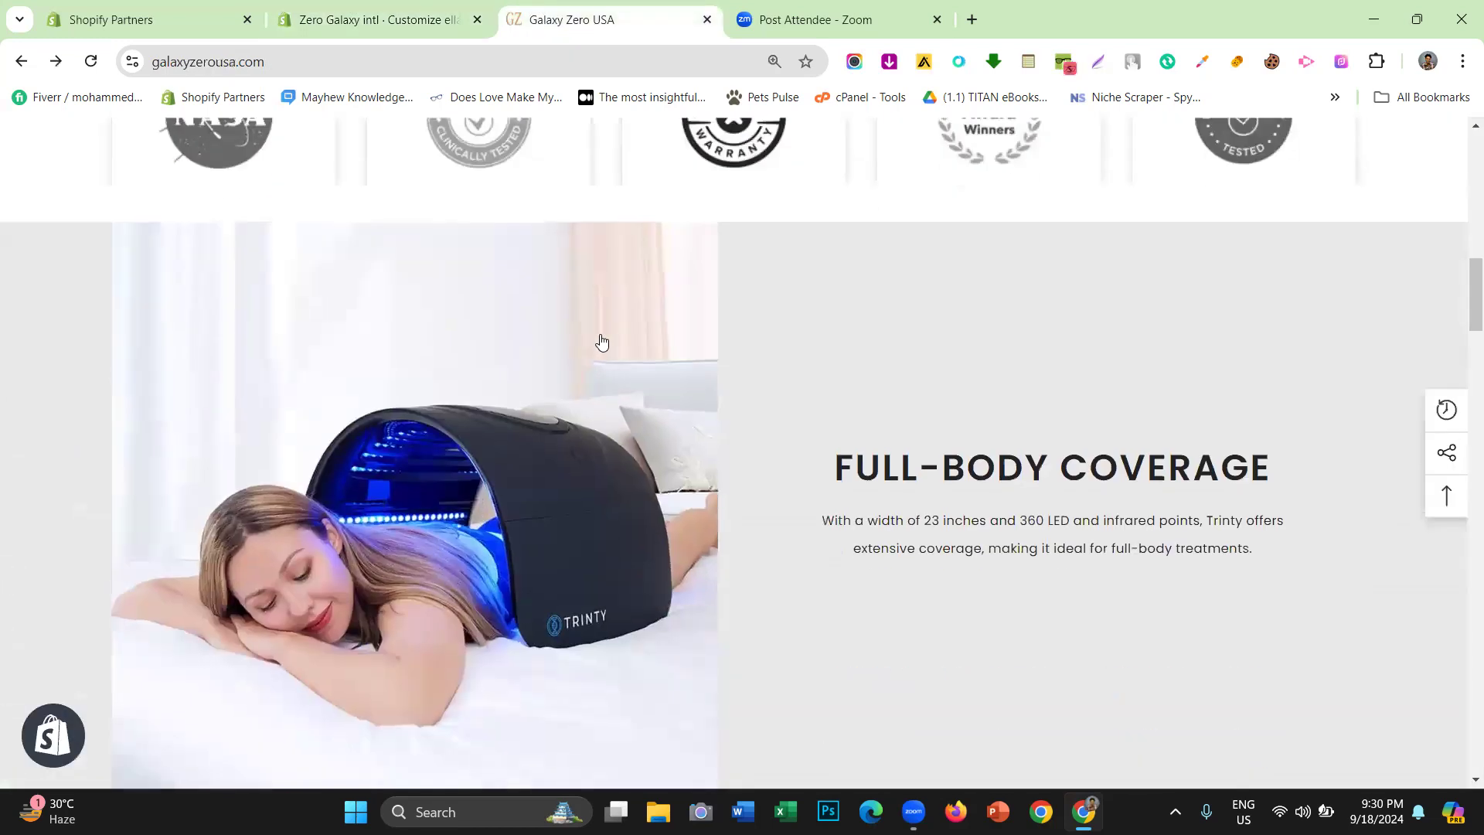
scroll(603, 325, down, 3)
scroll(612, 310, down, 3)
click(355, 6)
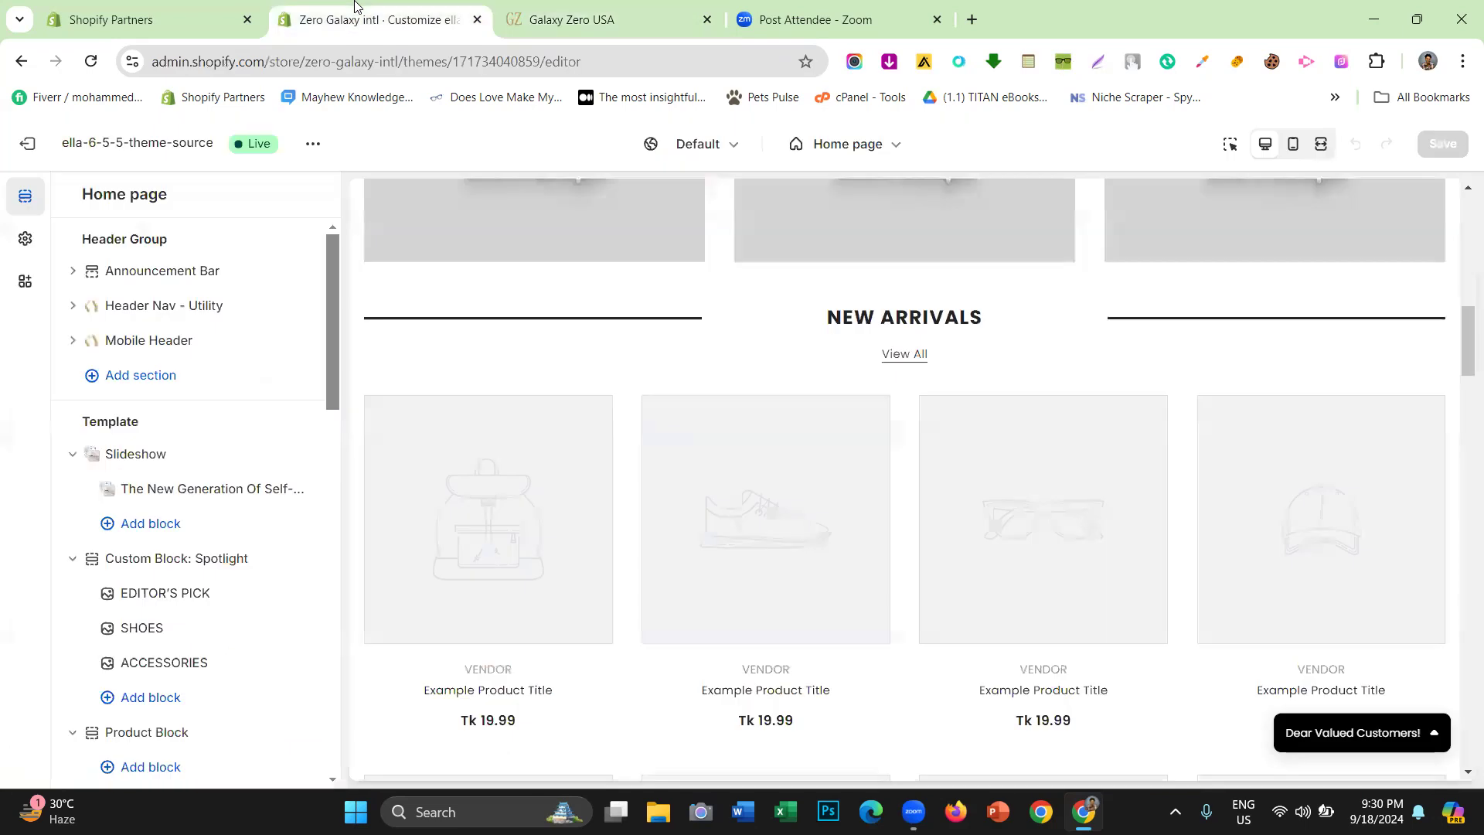
scroll(719, 366, up, 3)
scroll(719, 366, up, 5)
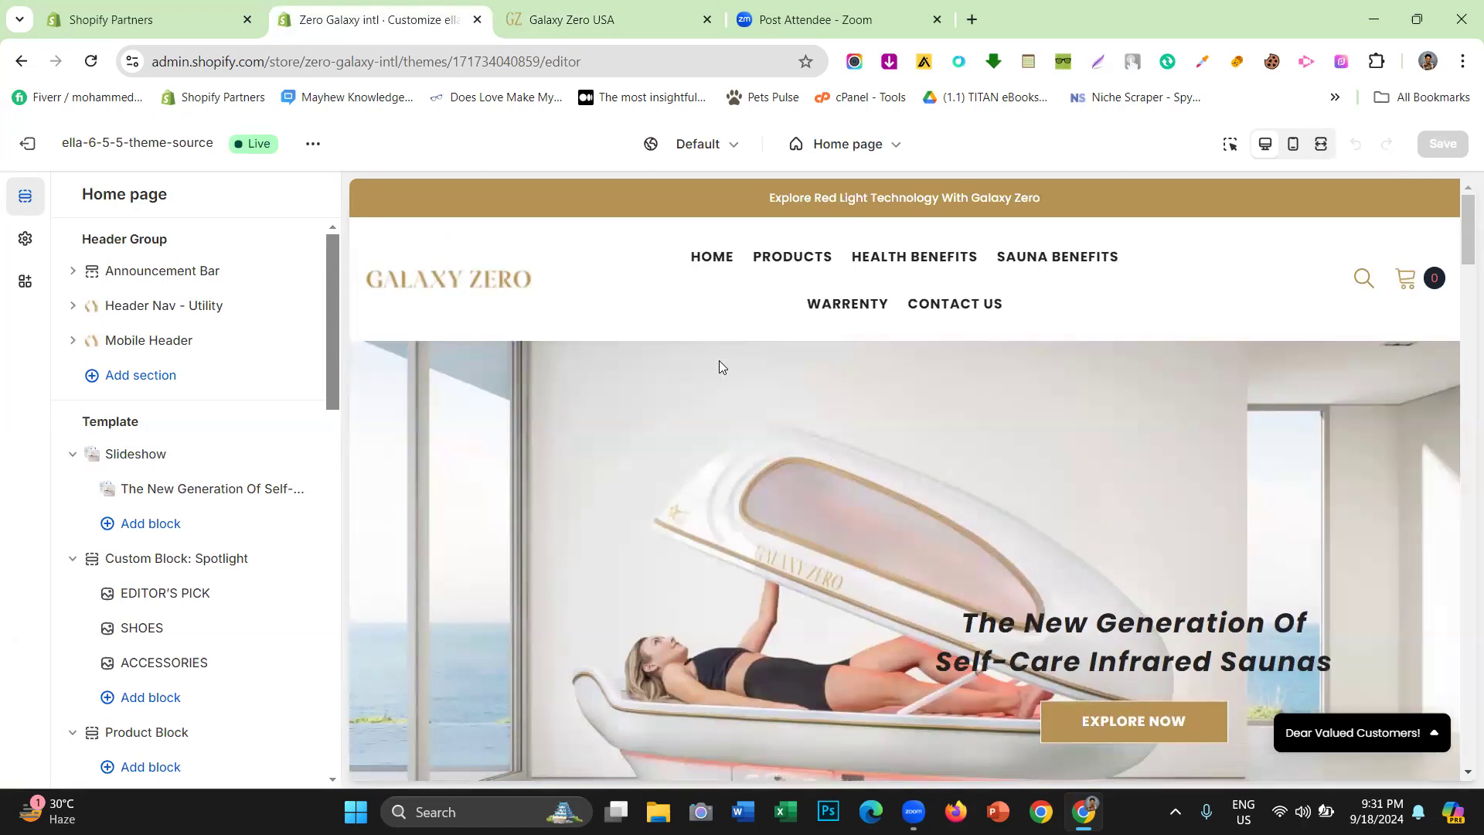
Examine the reference home page from the announcement bar down to the "Which areas would you like to focus on?" section
click(568, 15)
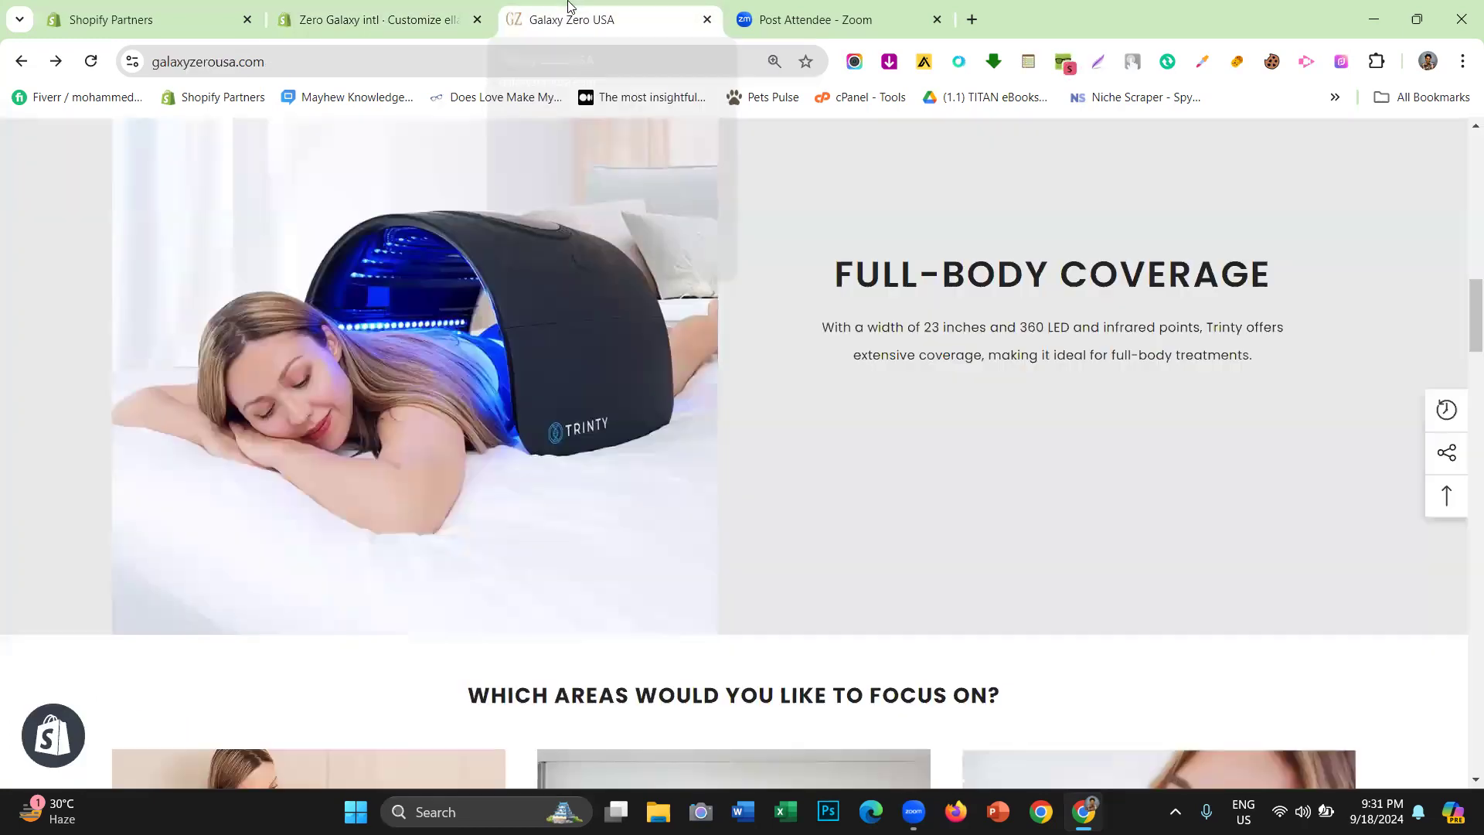
scroll(717, 160, up, 5)
scroll(717, 160, up, 3)
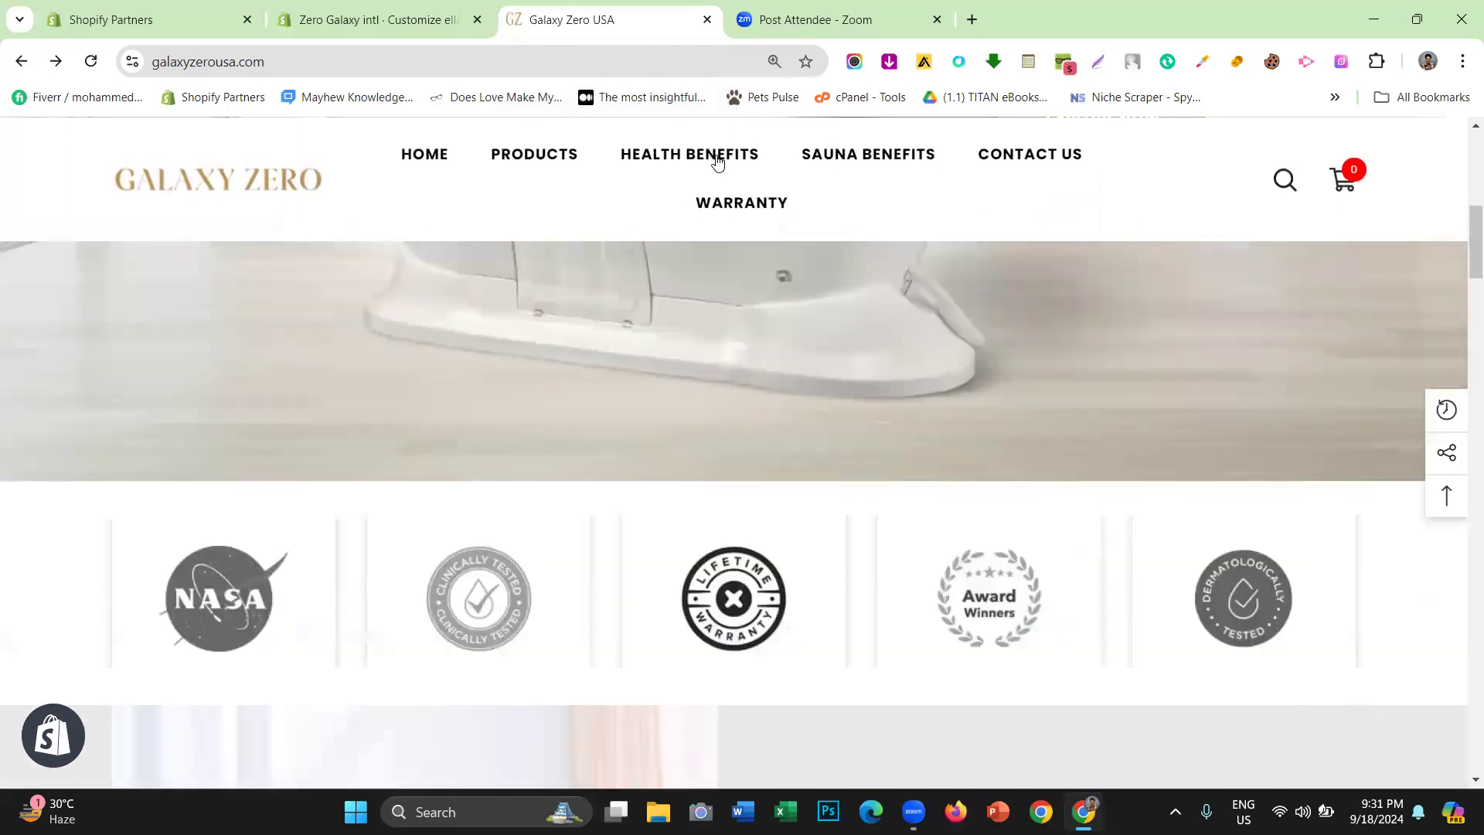
scroll(718, 160, up, 3)
scroll(717, 160, up, 2)
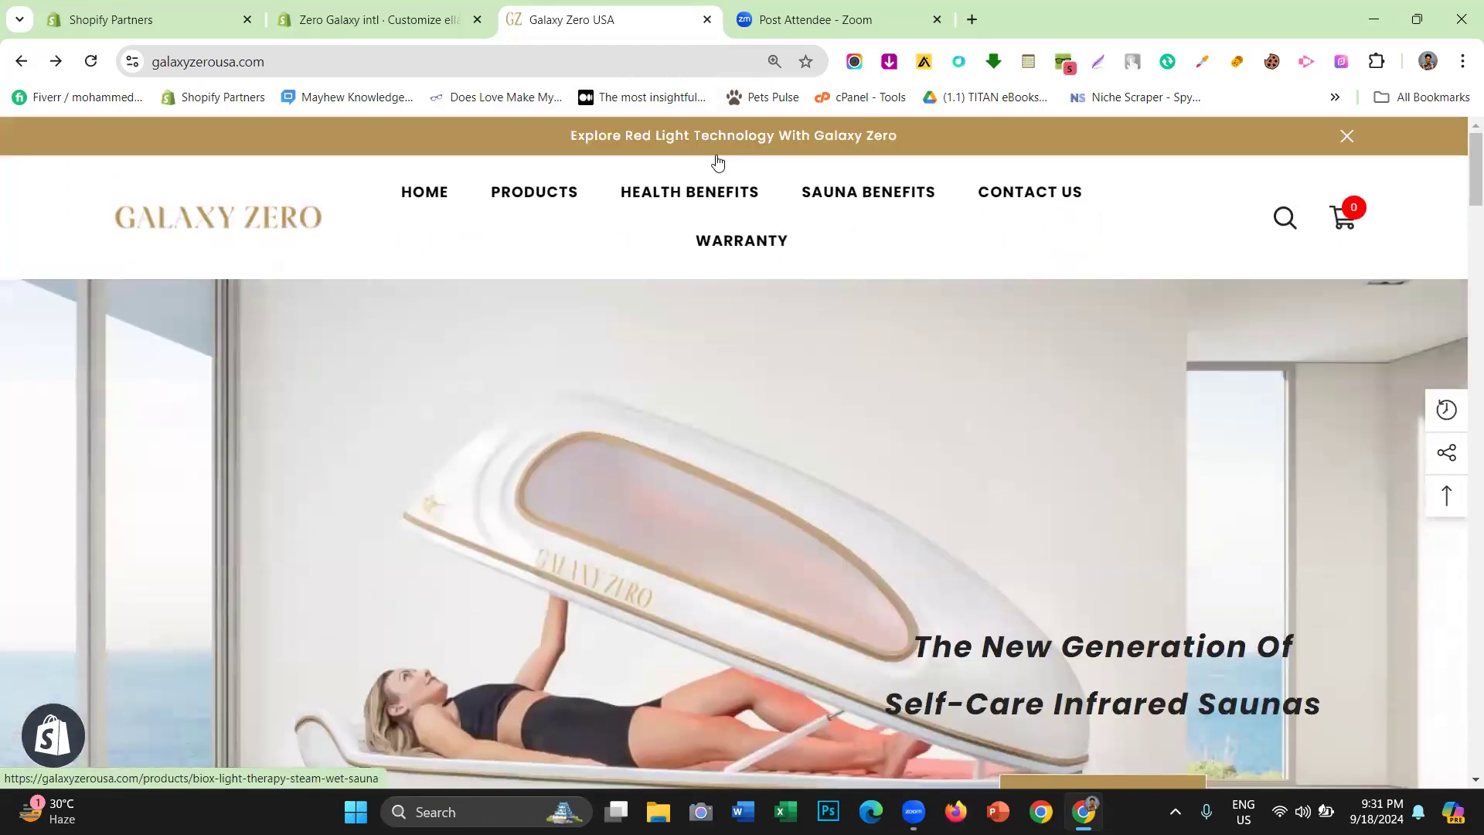
scroll(787, 355, down, 10)
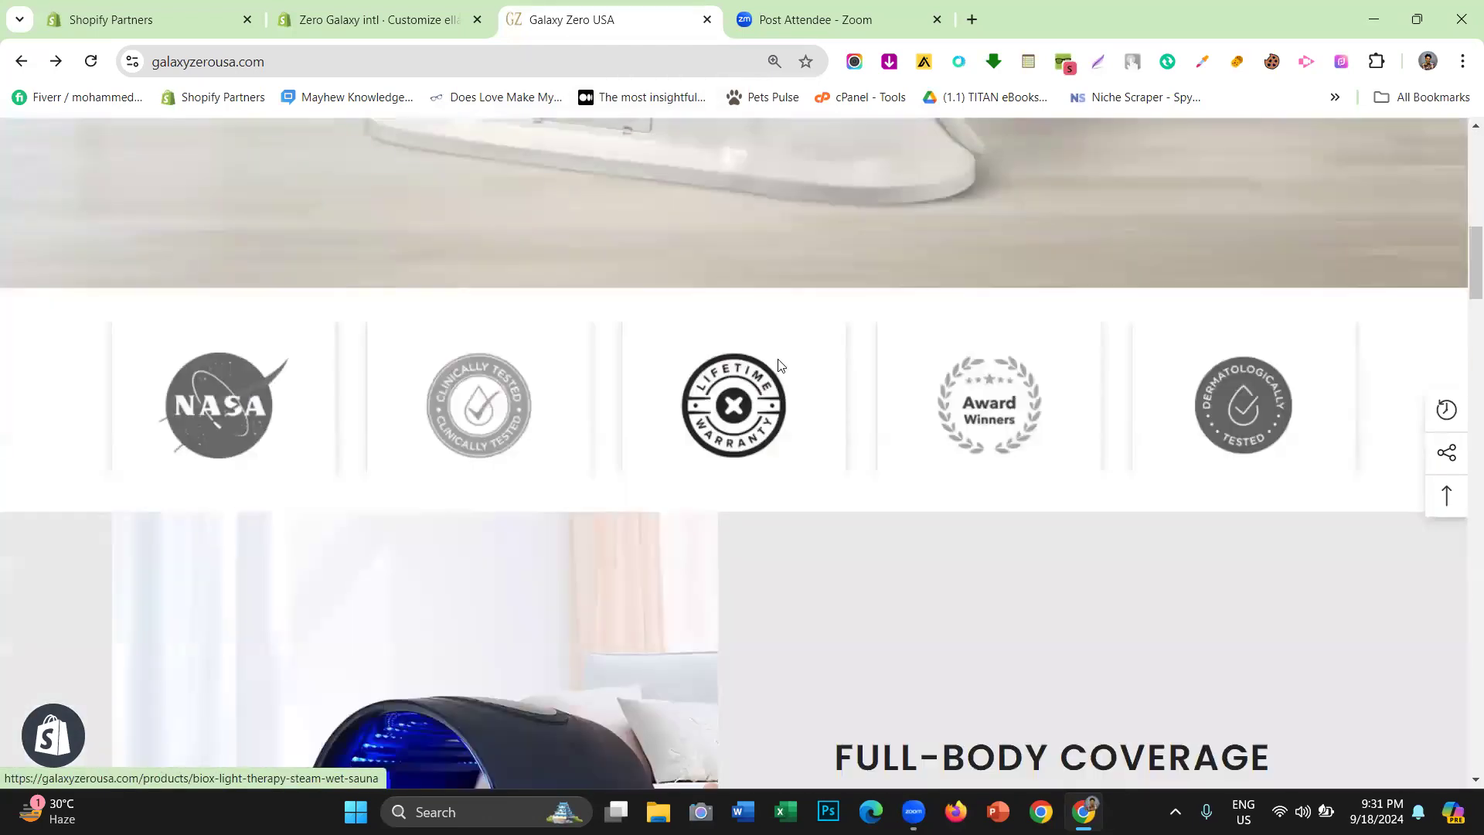
scroll(615, 334, down, 4)
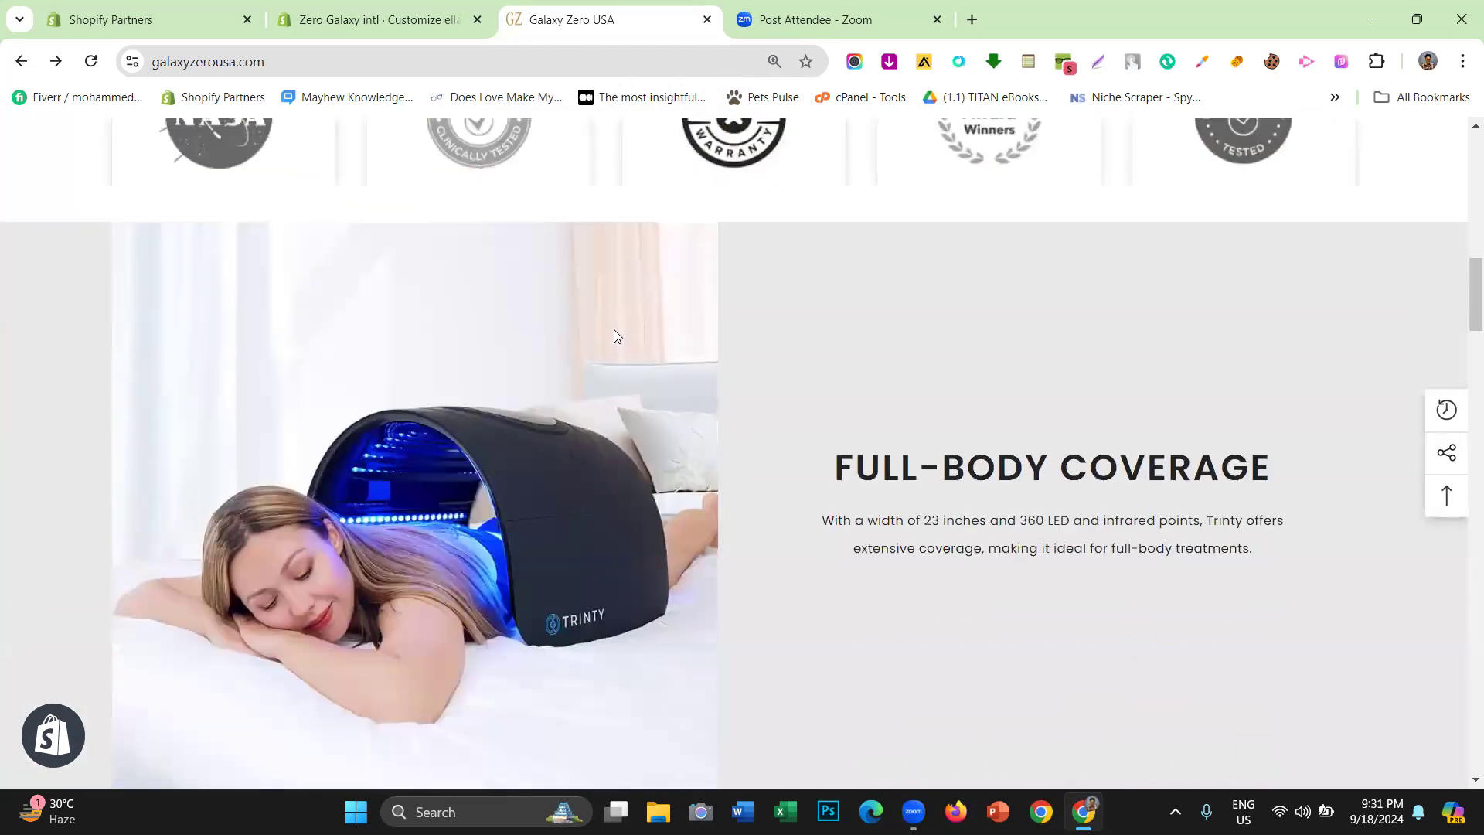
scroll(615, 336, down, 3)
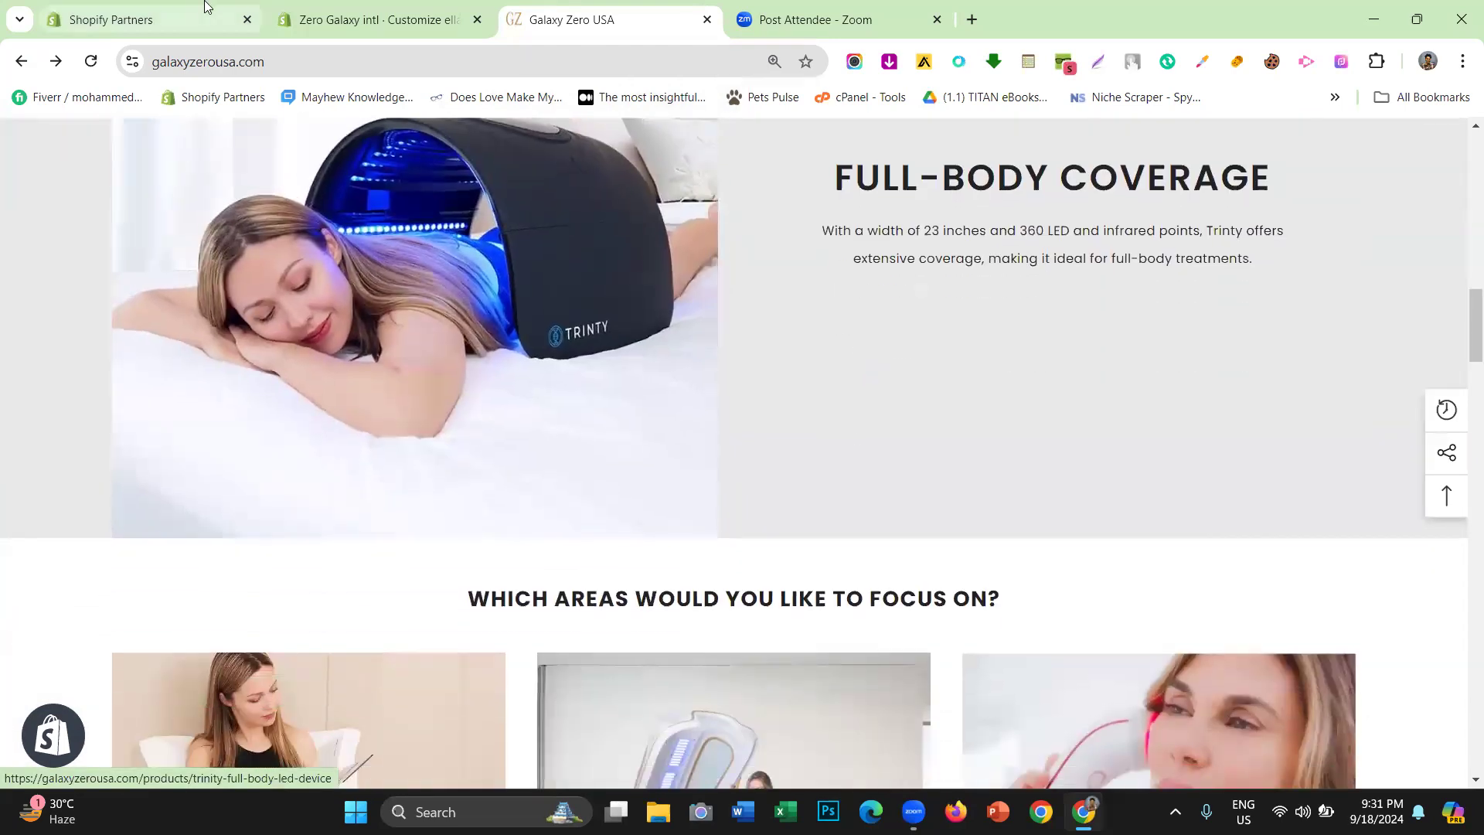
click(379, 20)
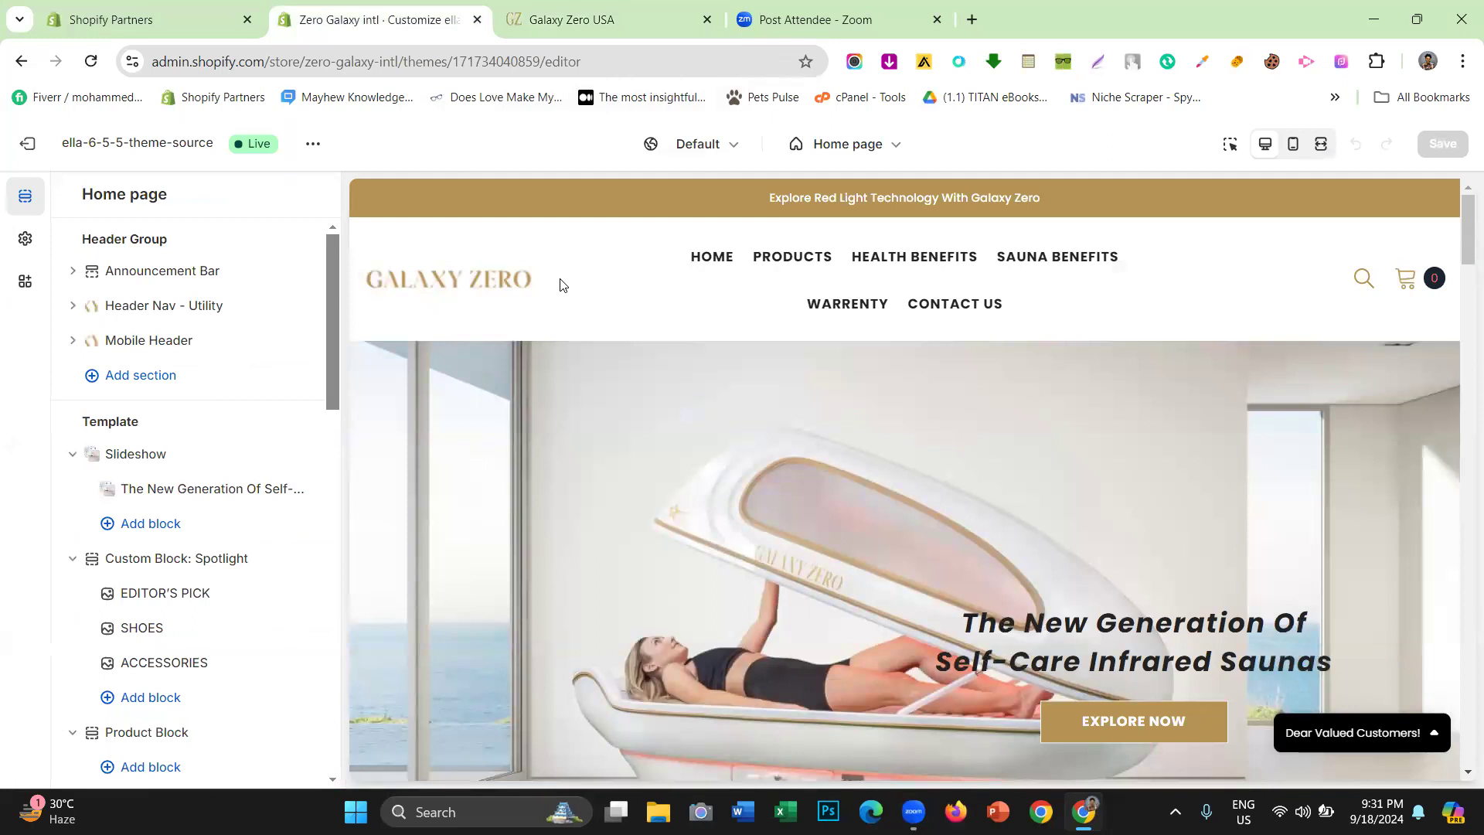
click(559, 6)
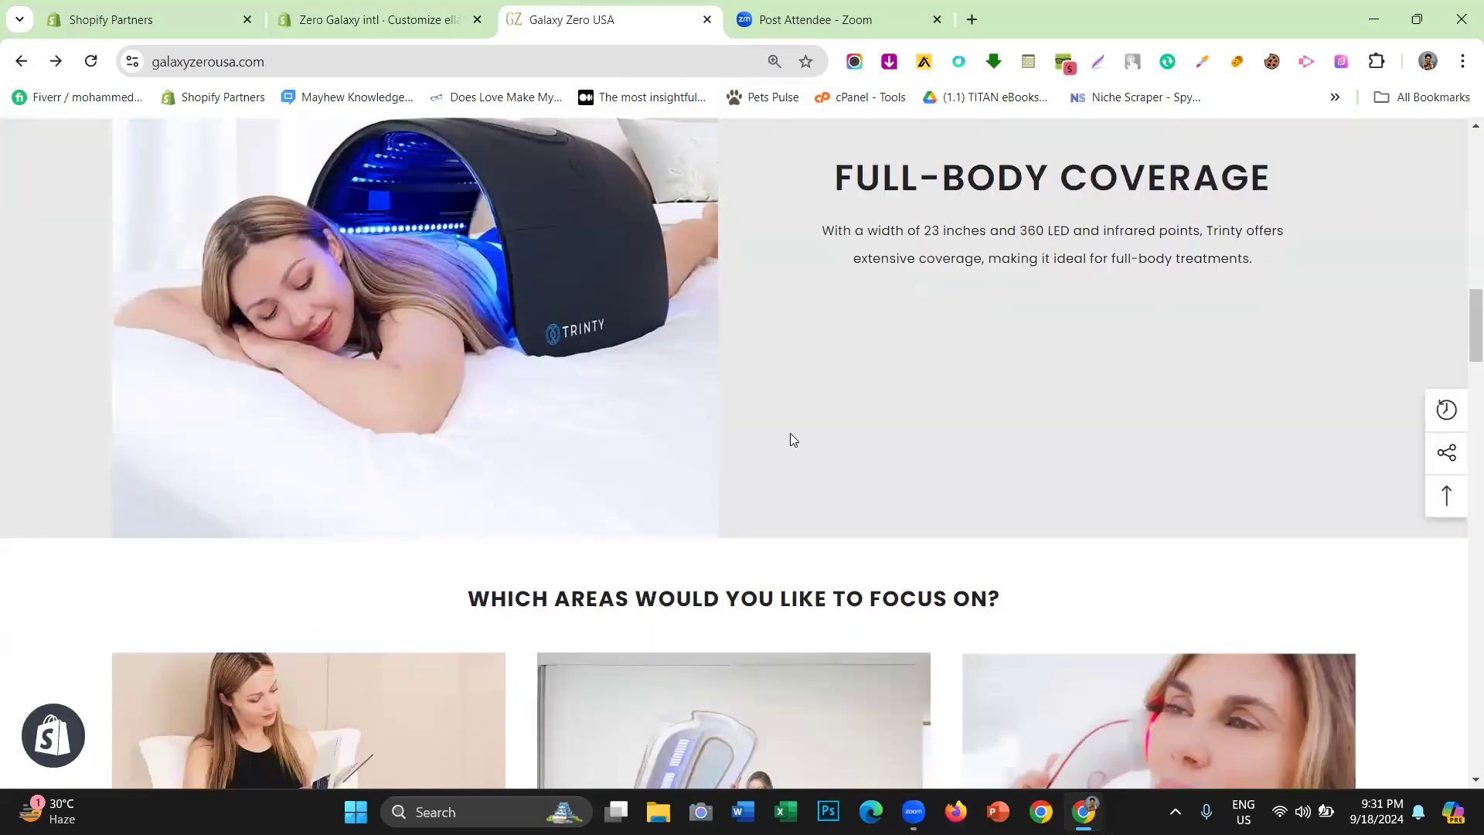
scroll(790, 440, up, 3)
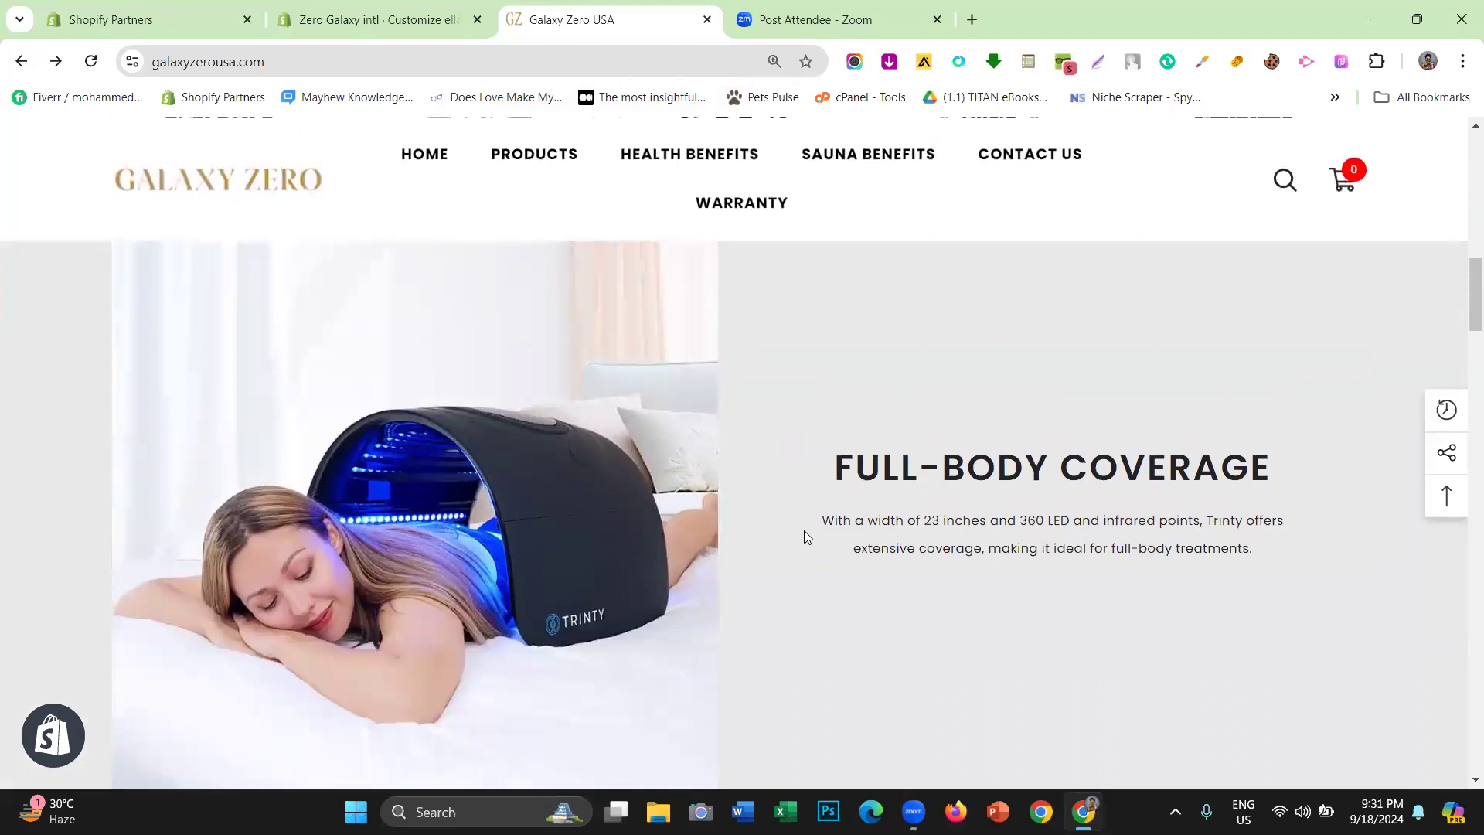
Browse the section types that can be added to the home page template below the Instagram section in the theme editor
scroll(800, 526, down, 2)
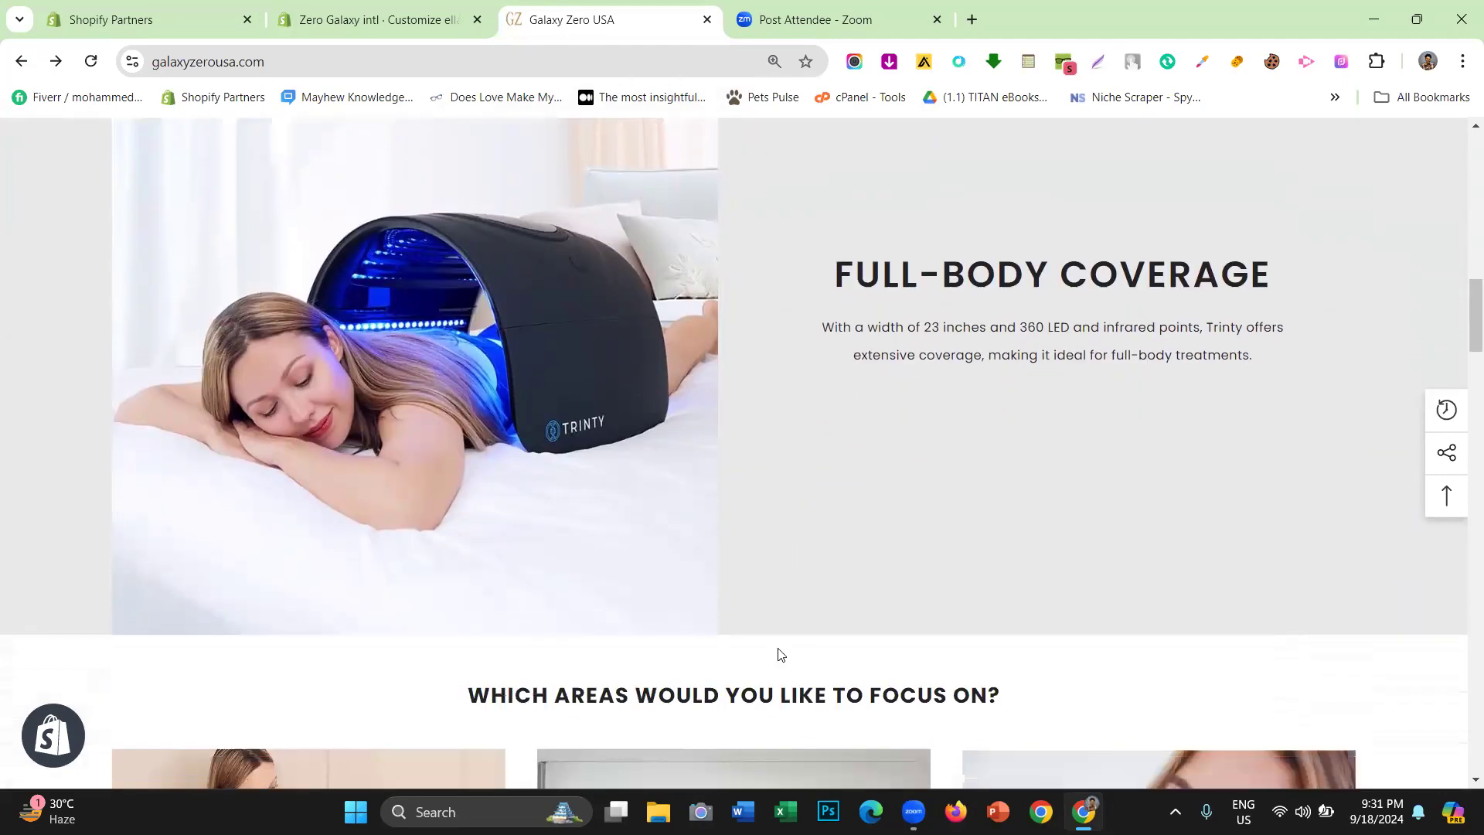
click(379, 19)
scroll(226, 440, down, 10)
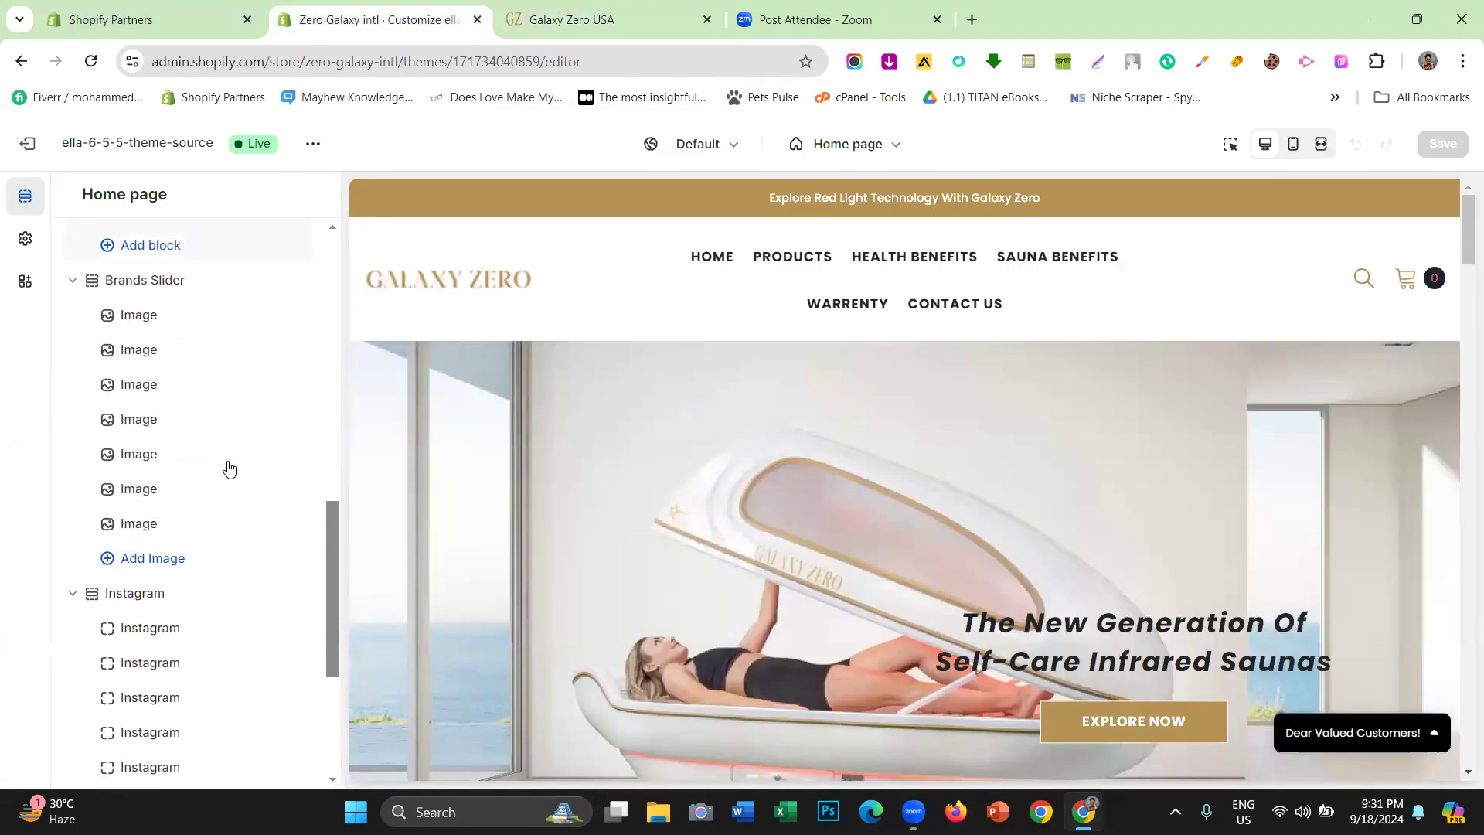
scroll(227, 471, down, 4)
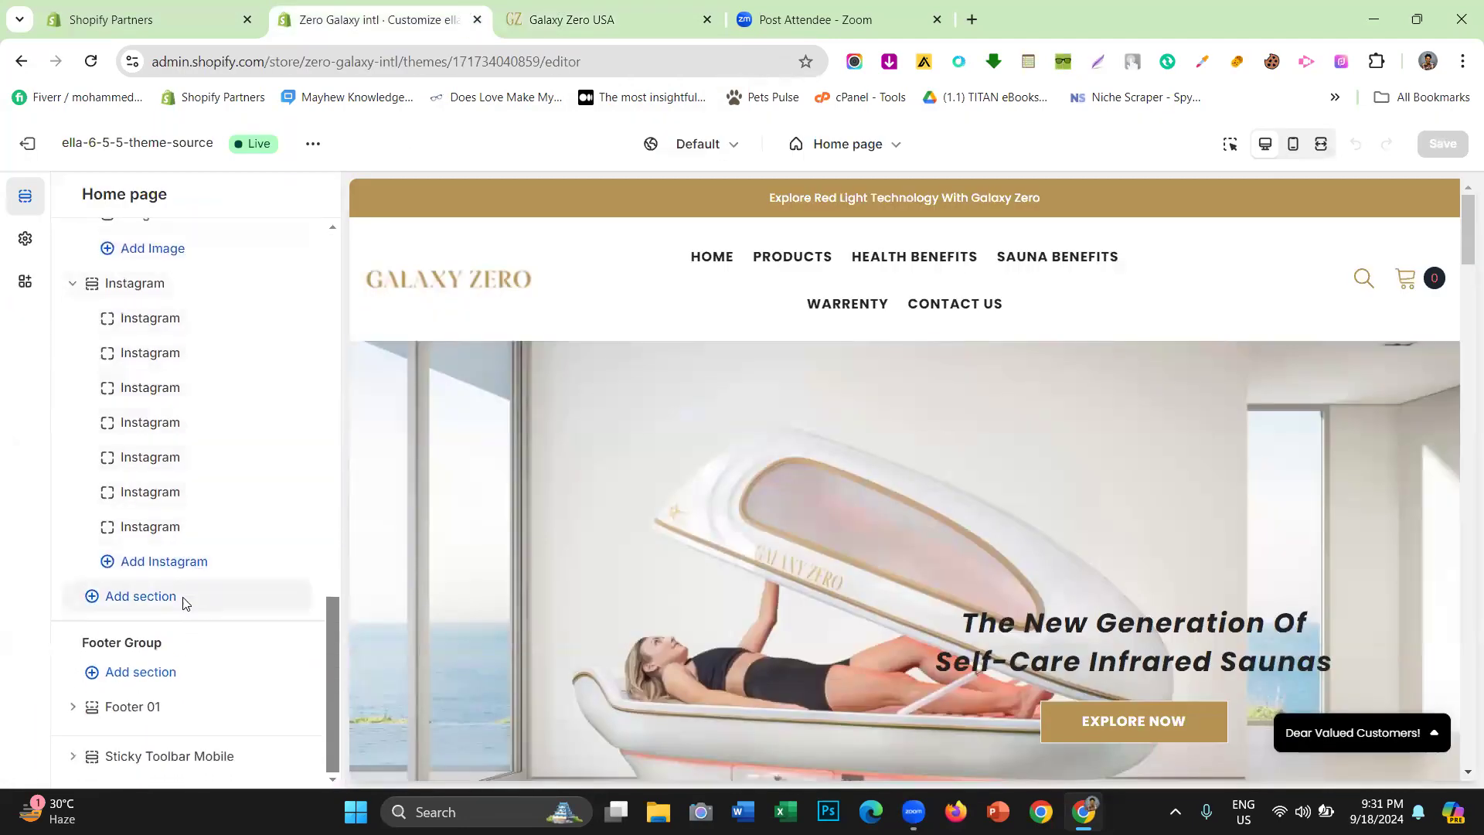
click(184, 603)
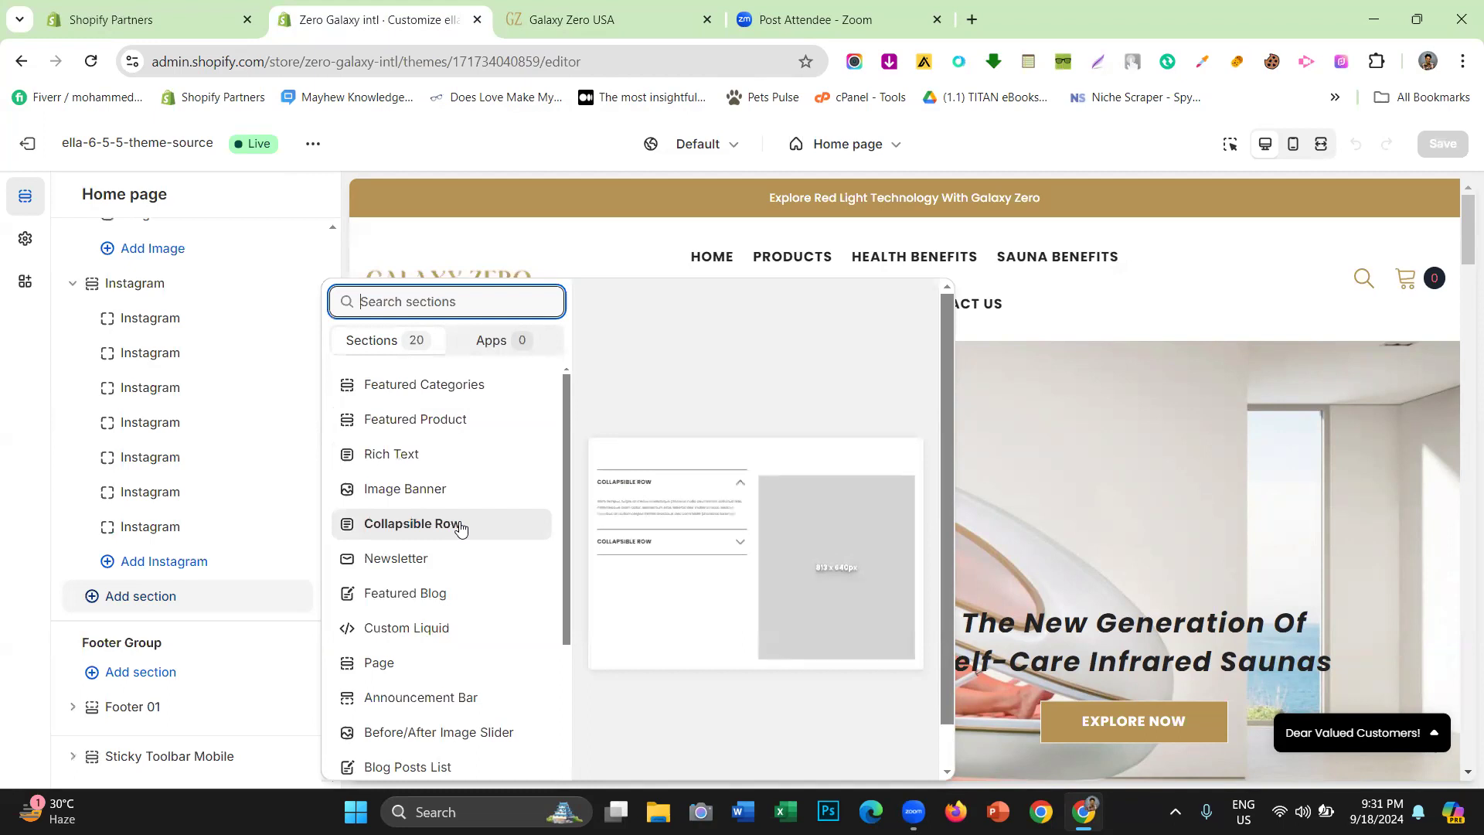
scroll(447, 543, down, 1)
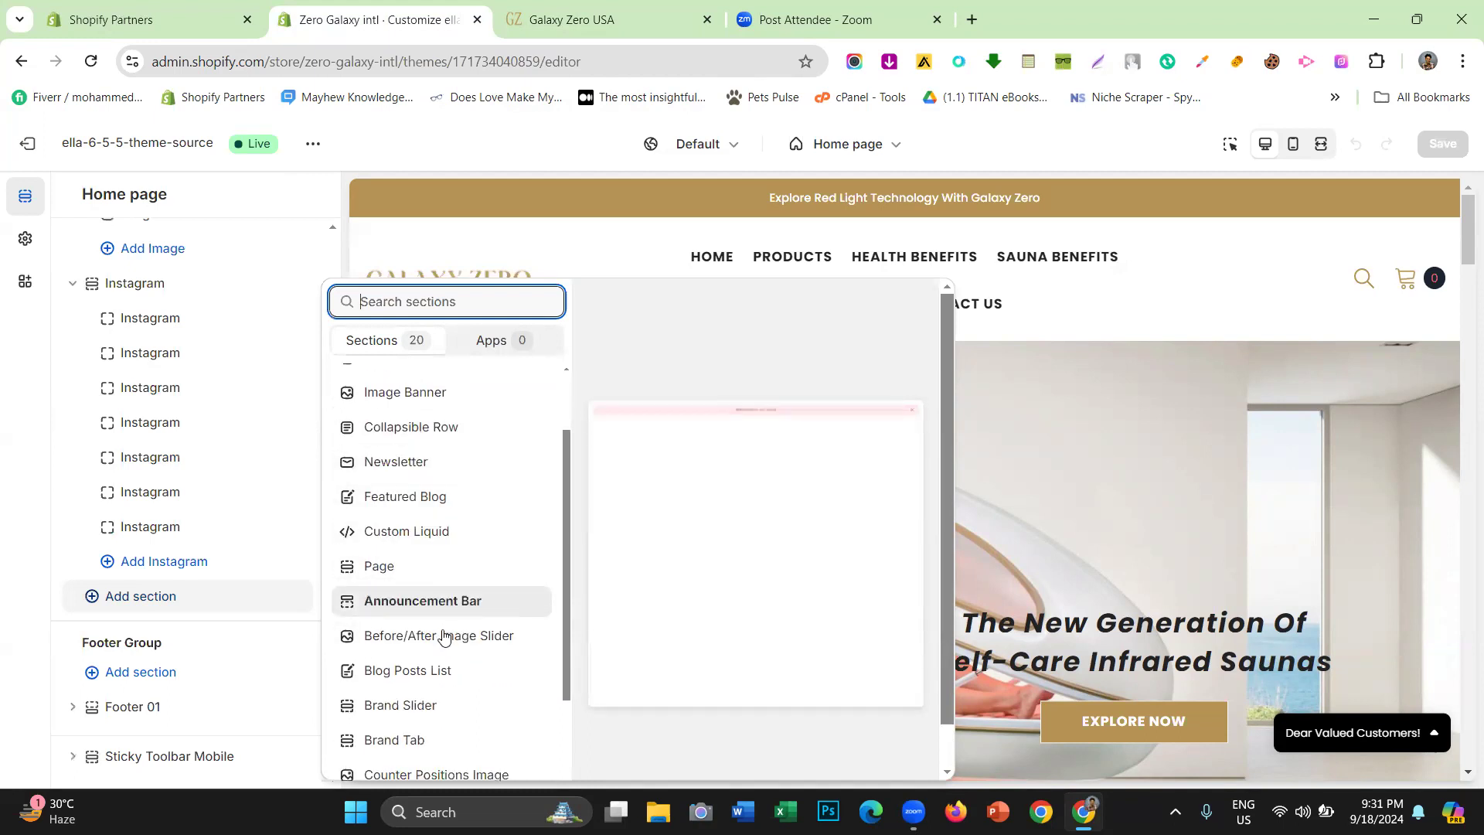
scroll(469, 528, down, 2)
scroll(469, 528, up, 3)
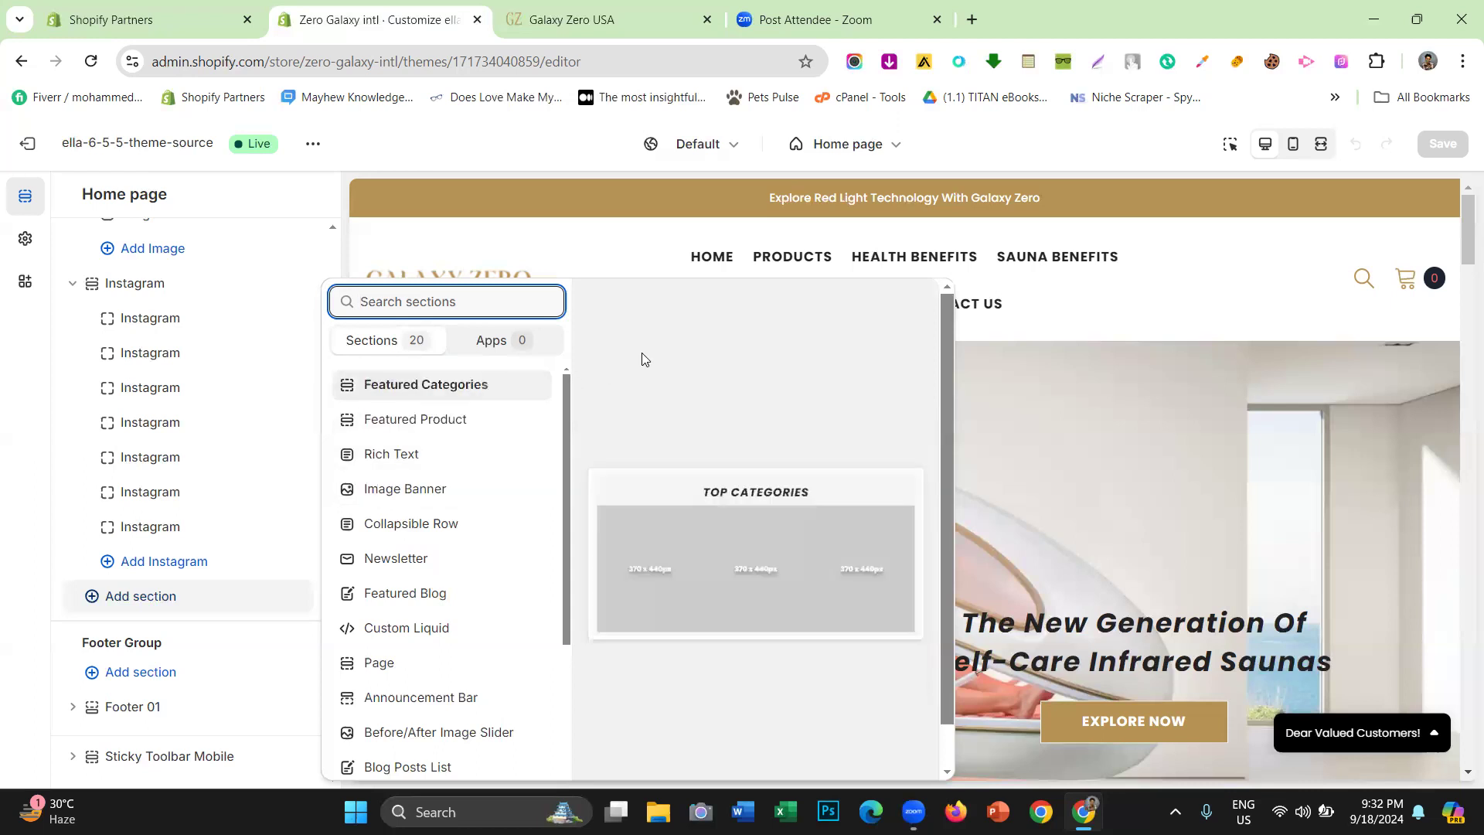
click(0, 401)
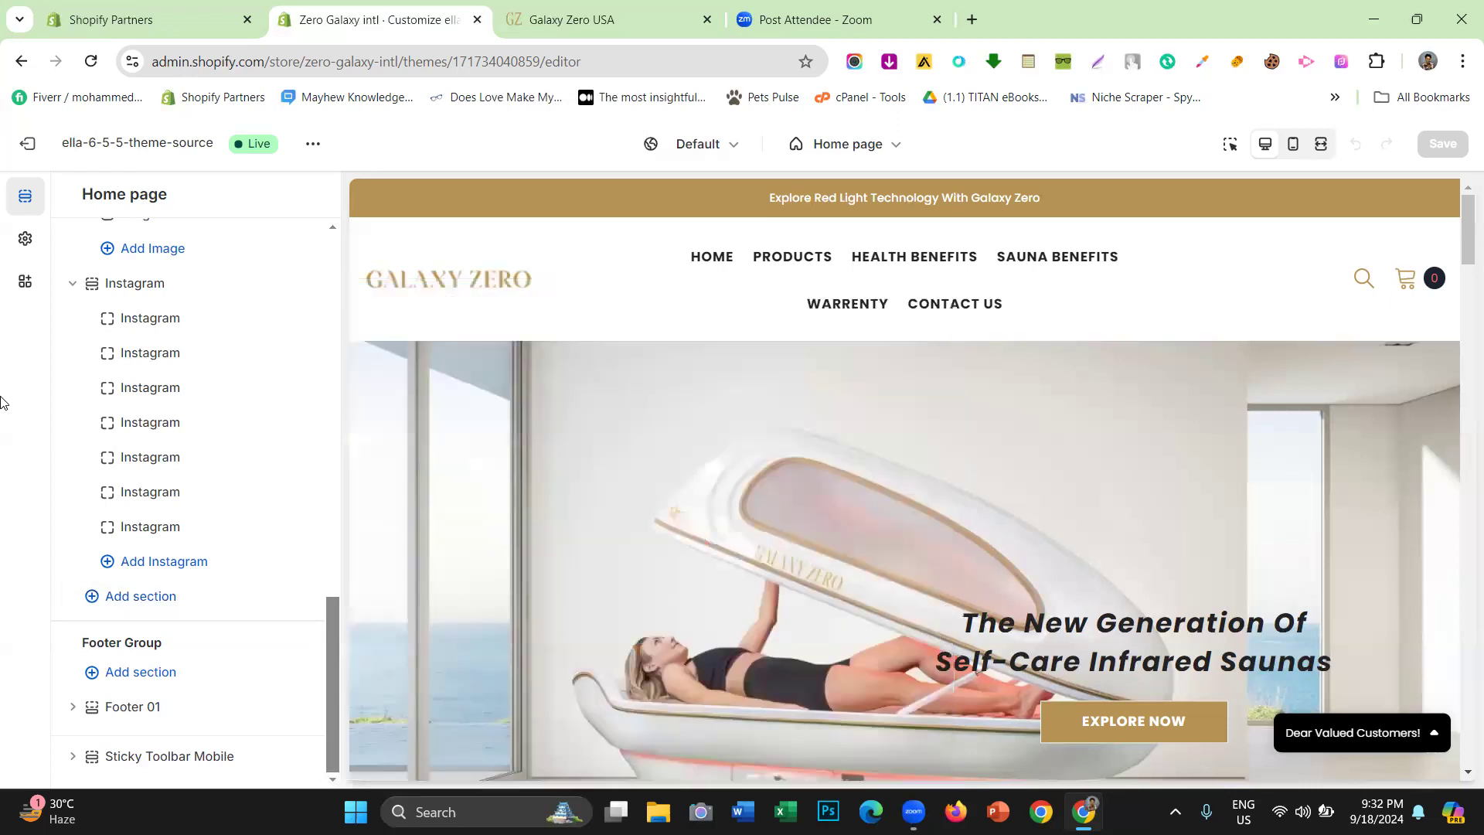
Compare the reference site's certification badge row with the existing Brands Slider section in the theme editor's section list
click(533, 19)
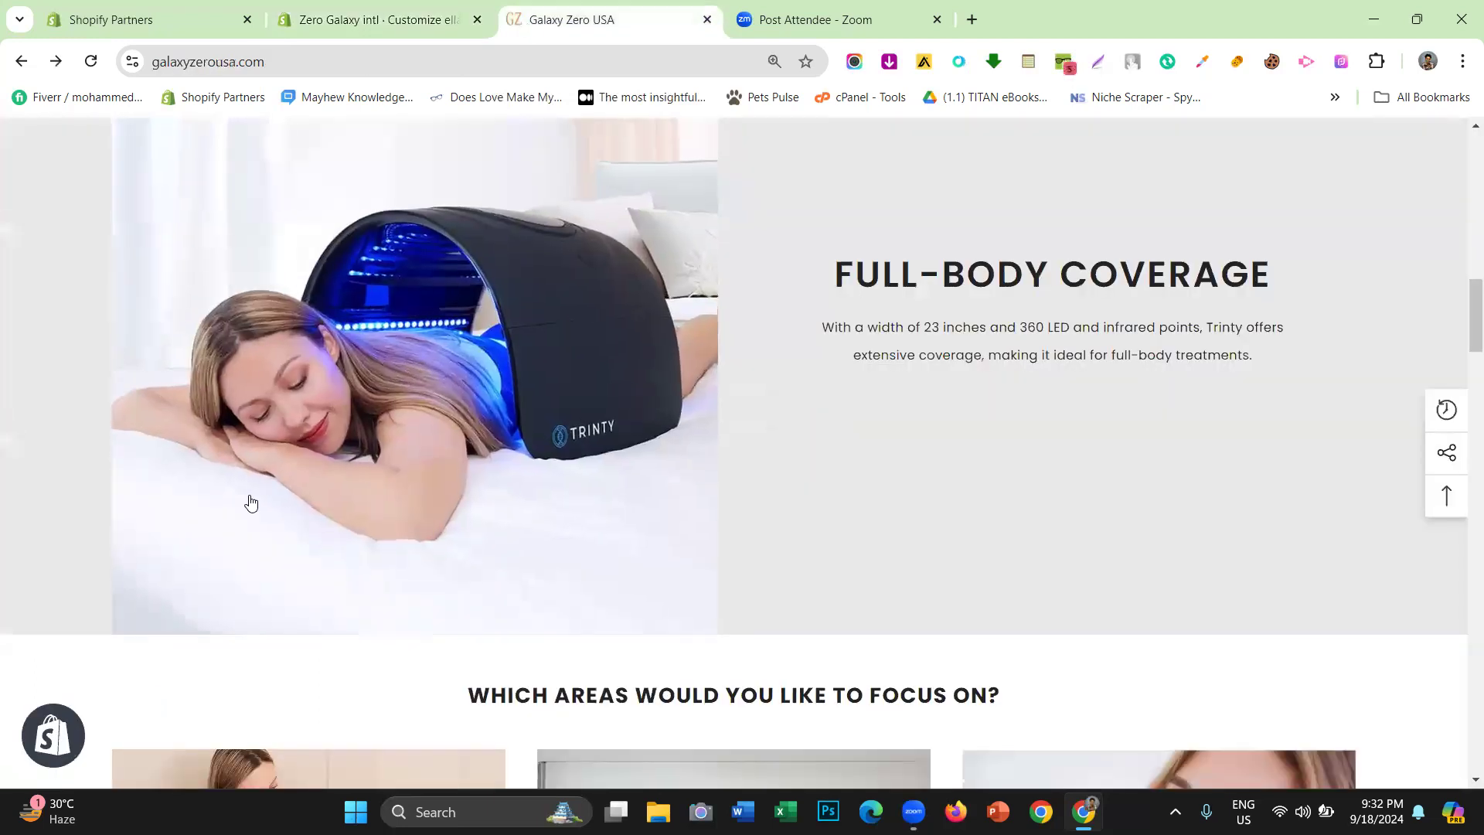
scroll(248, 503, up, 11)
scroll(562, 497, down, 5)
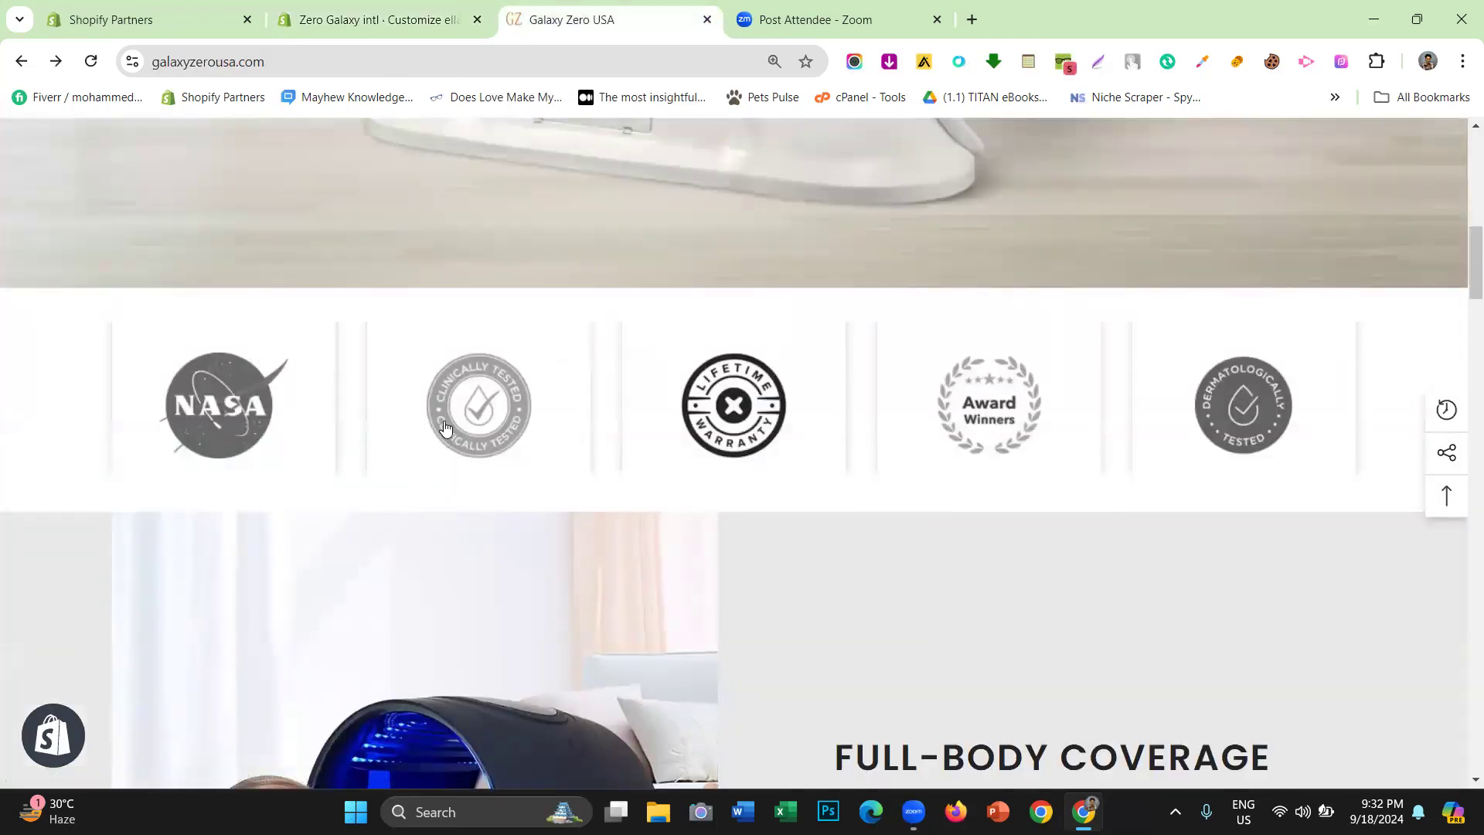
click(370, 15)
scroll(143, 487, up, 9)
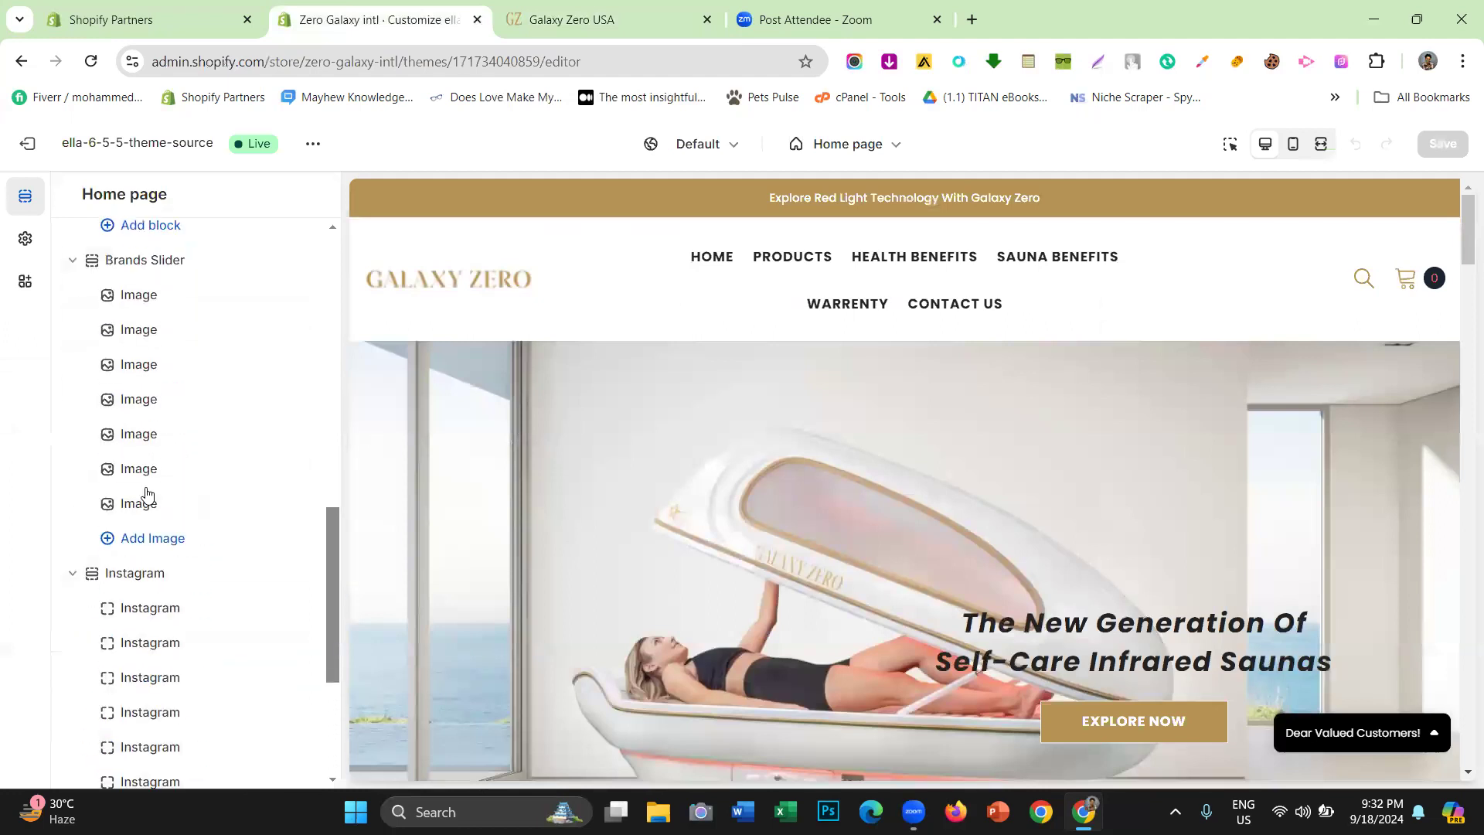
scroll(157, 458, down, 3)
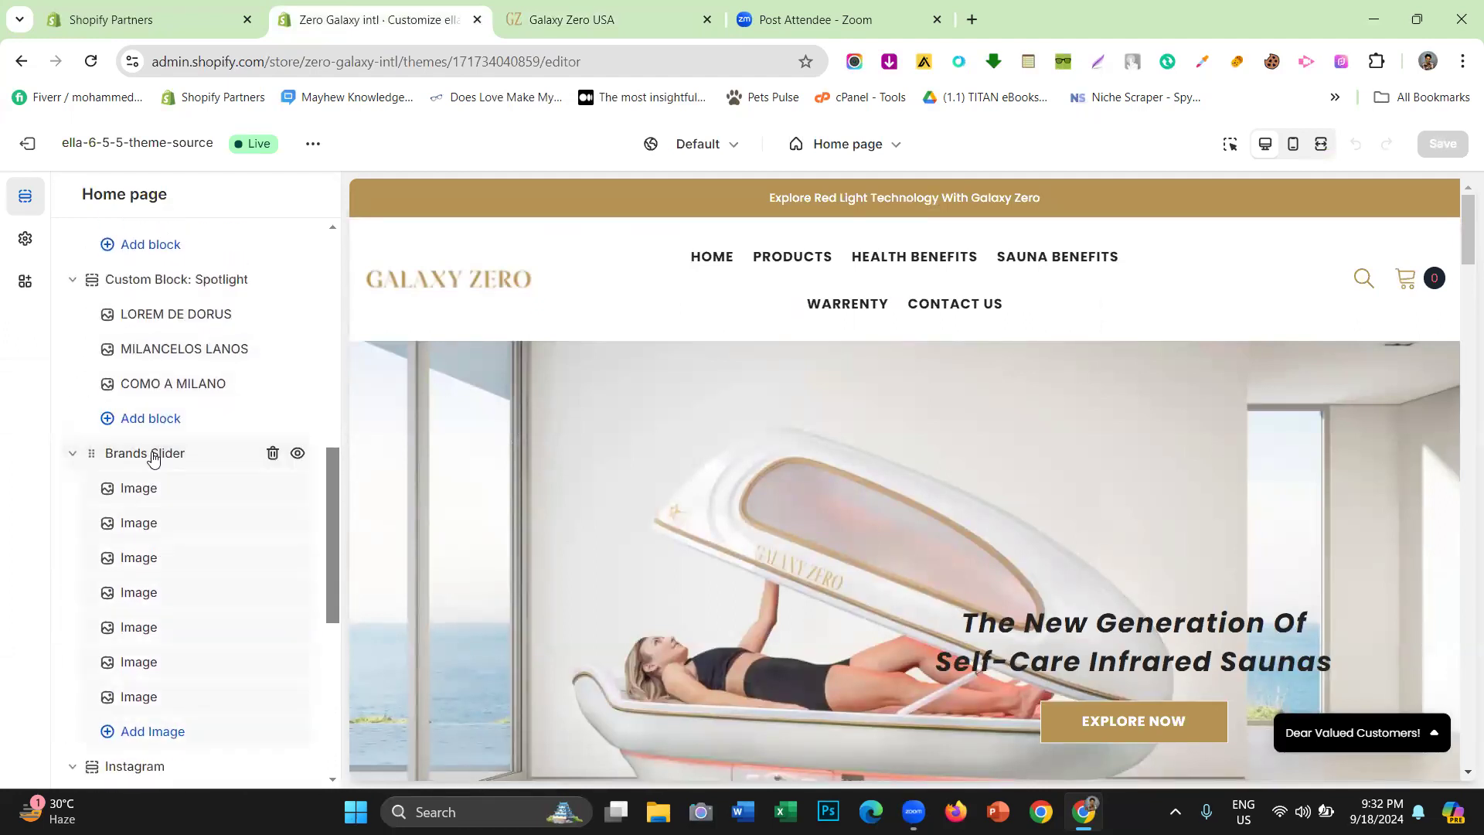
scroll(153, 457, down, 7)
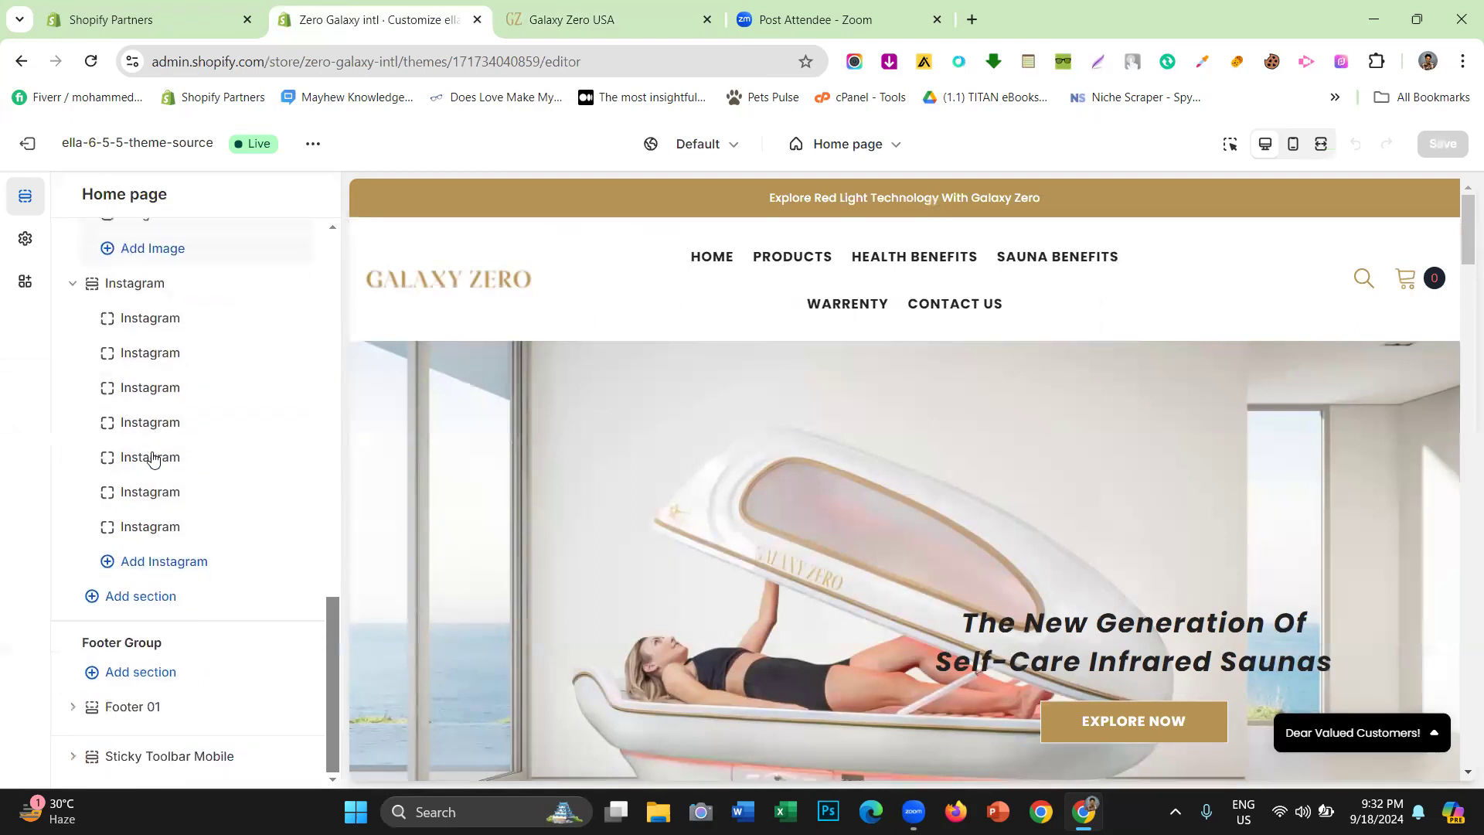
Add a Brand Slider section below the Instagram section, view its settings and return to the home page section list
click(175, 597)
scroll(408, 417, down, 1)
scroll(403, 404, up, 1)
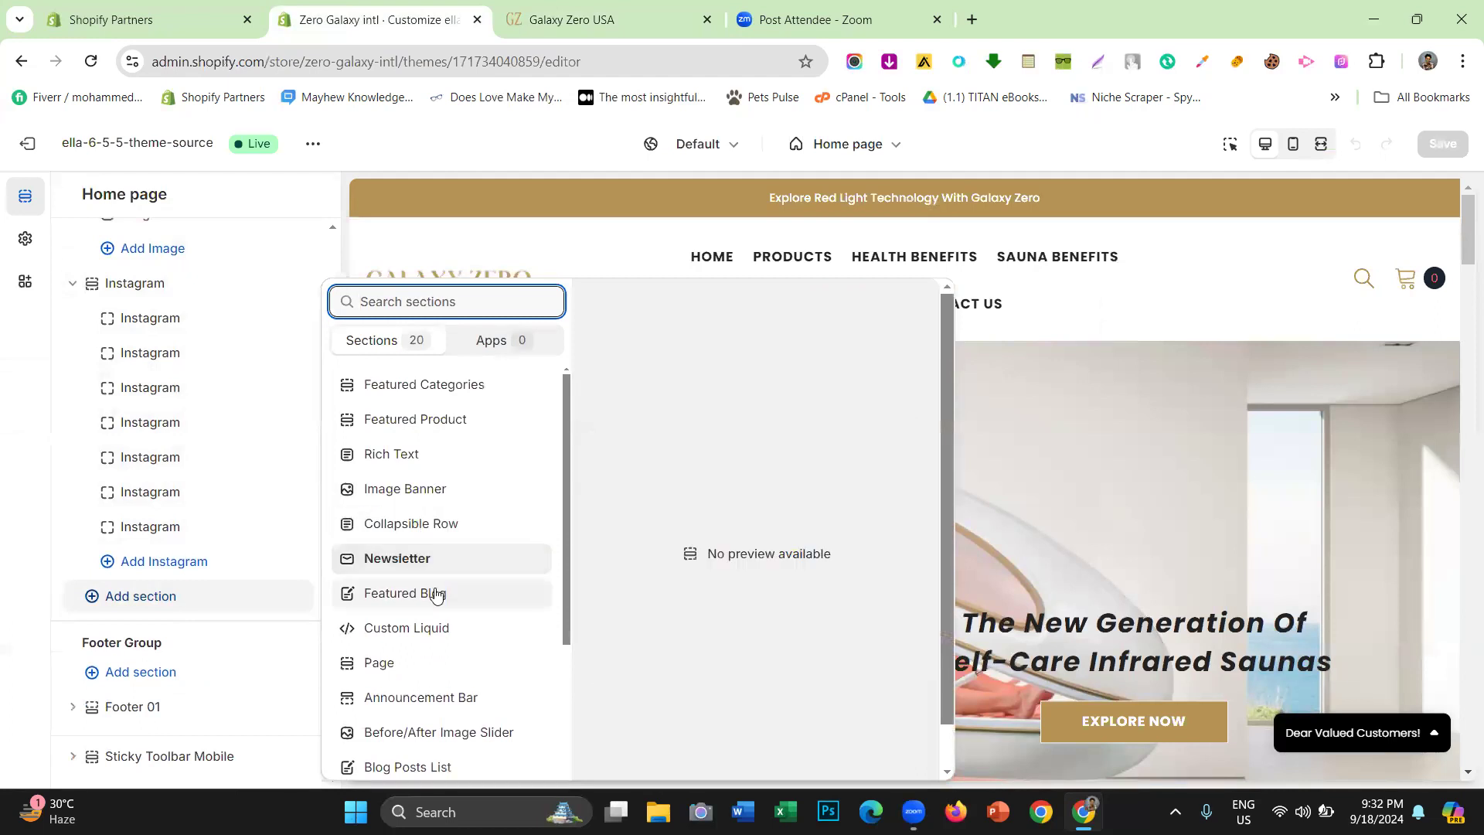
scroll(435, 630, down, 2)
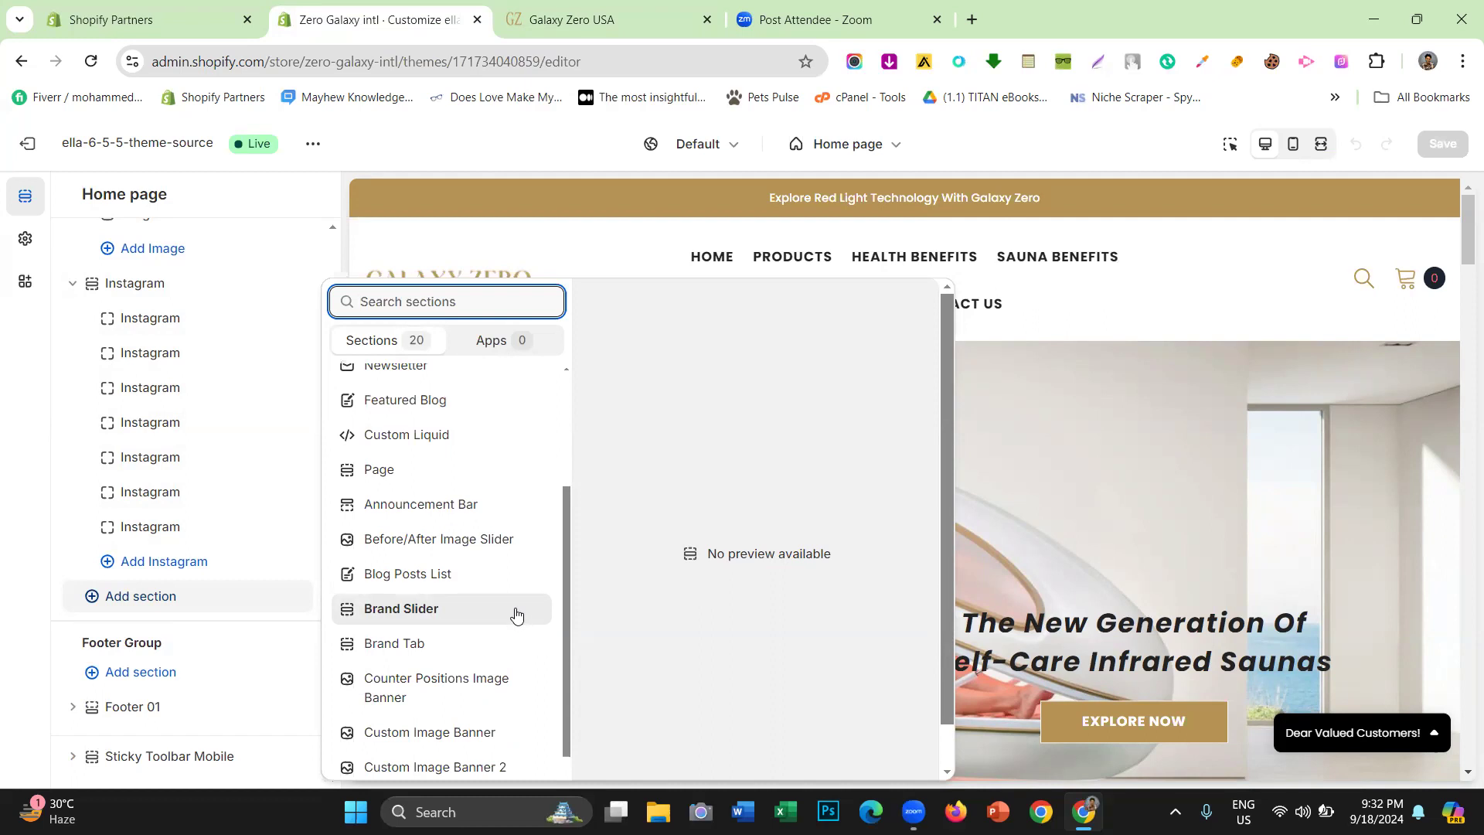
click(473, 626)
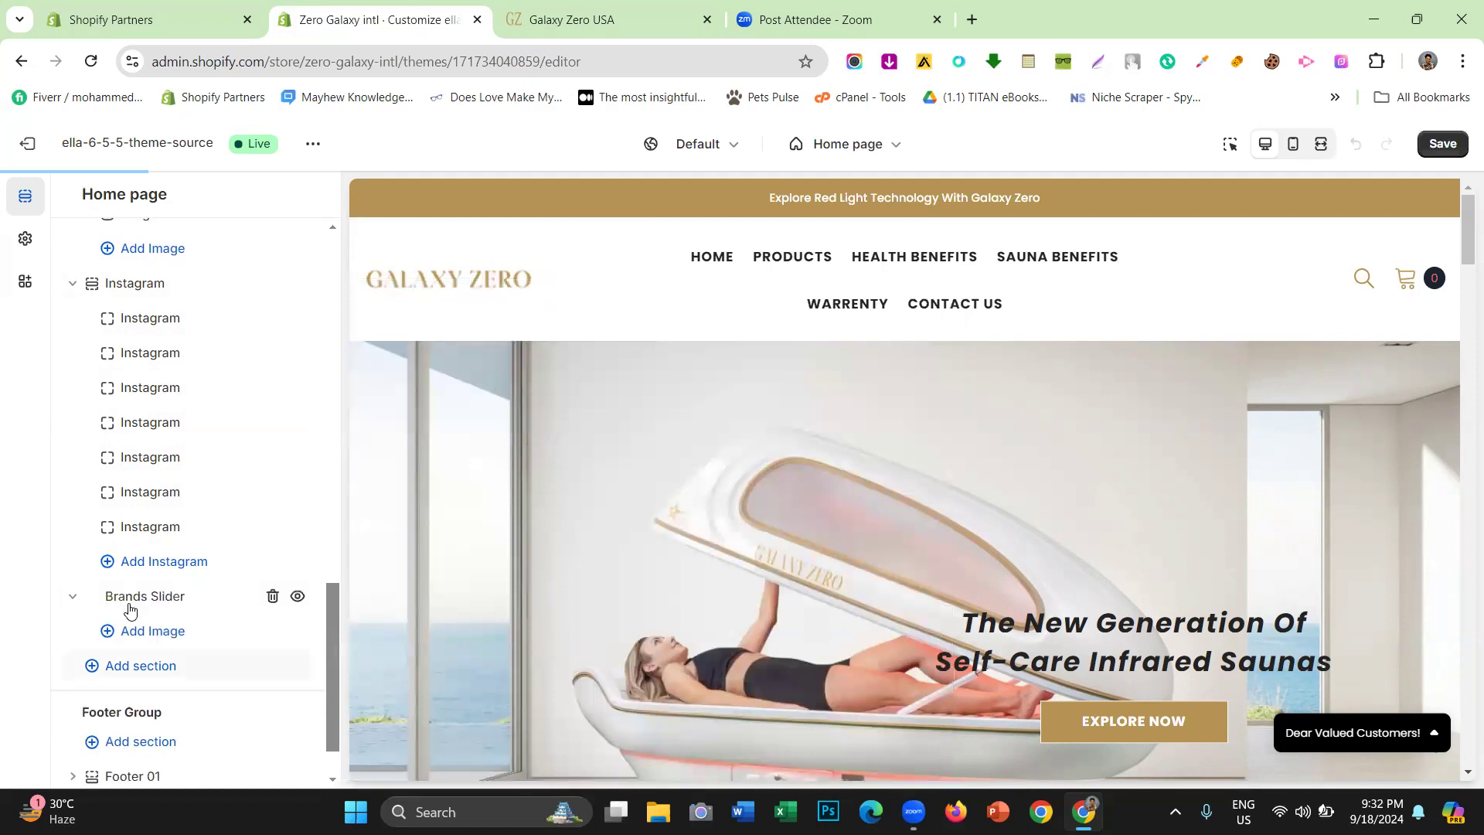
click(129, 611)
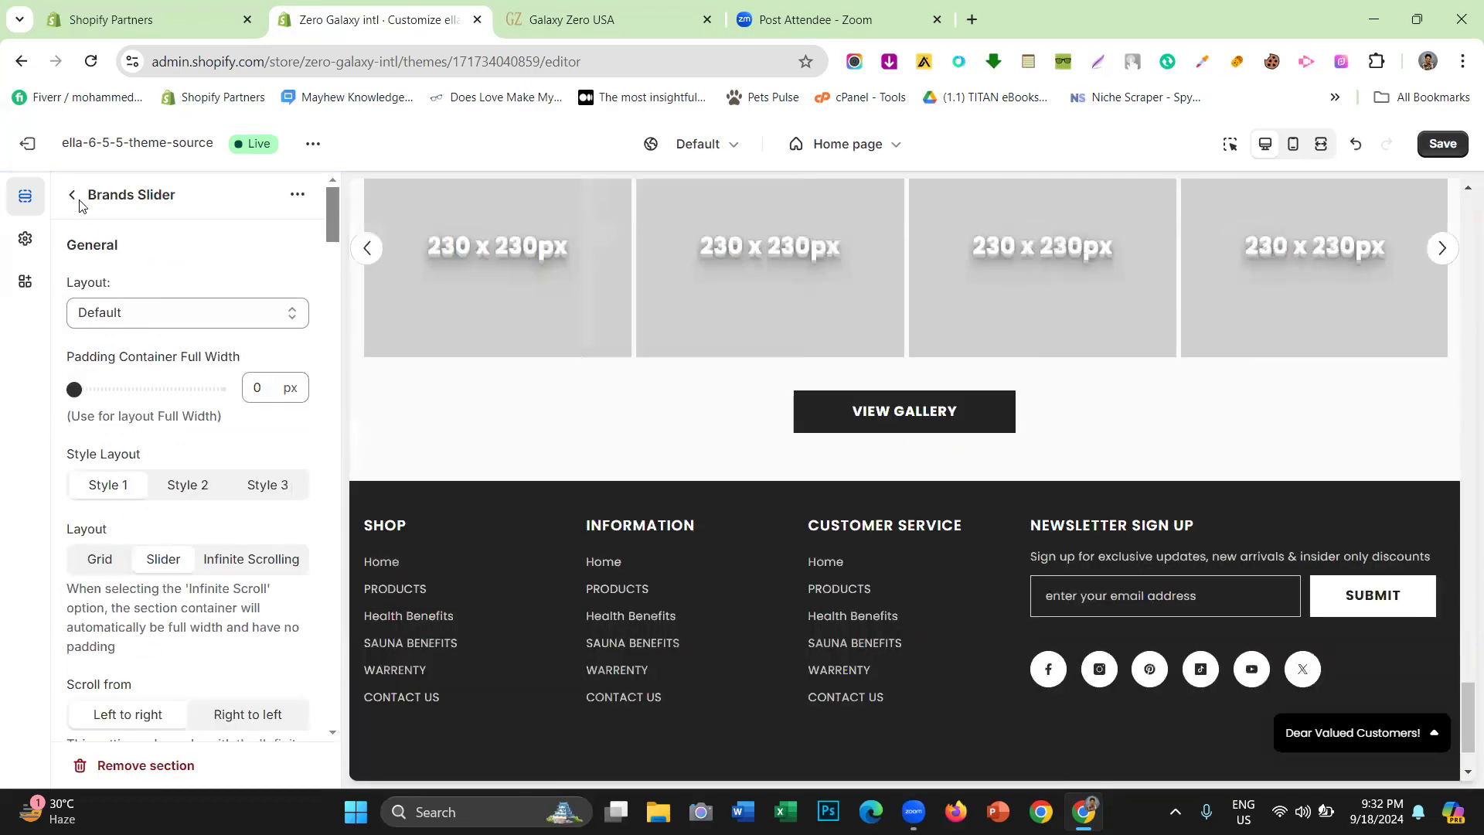
click(73, 196)
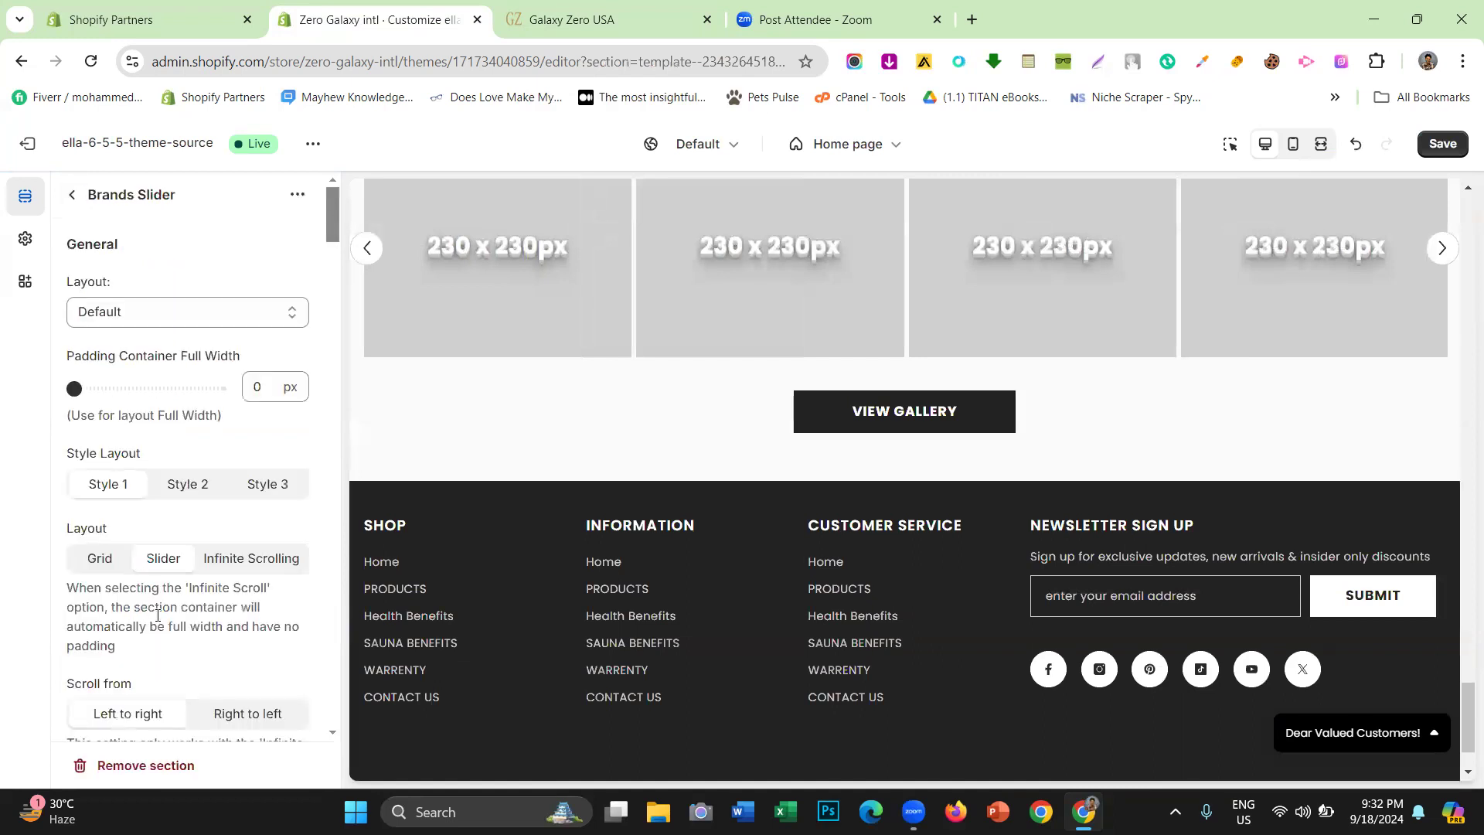
click(73, 194)
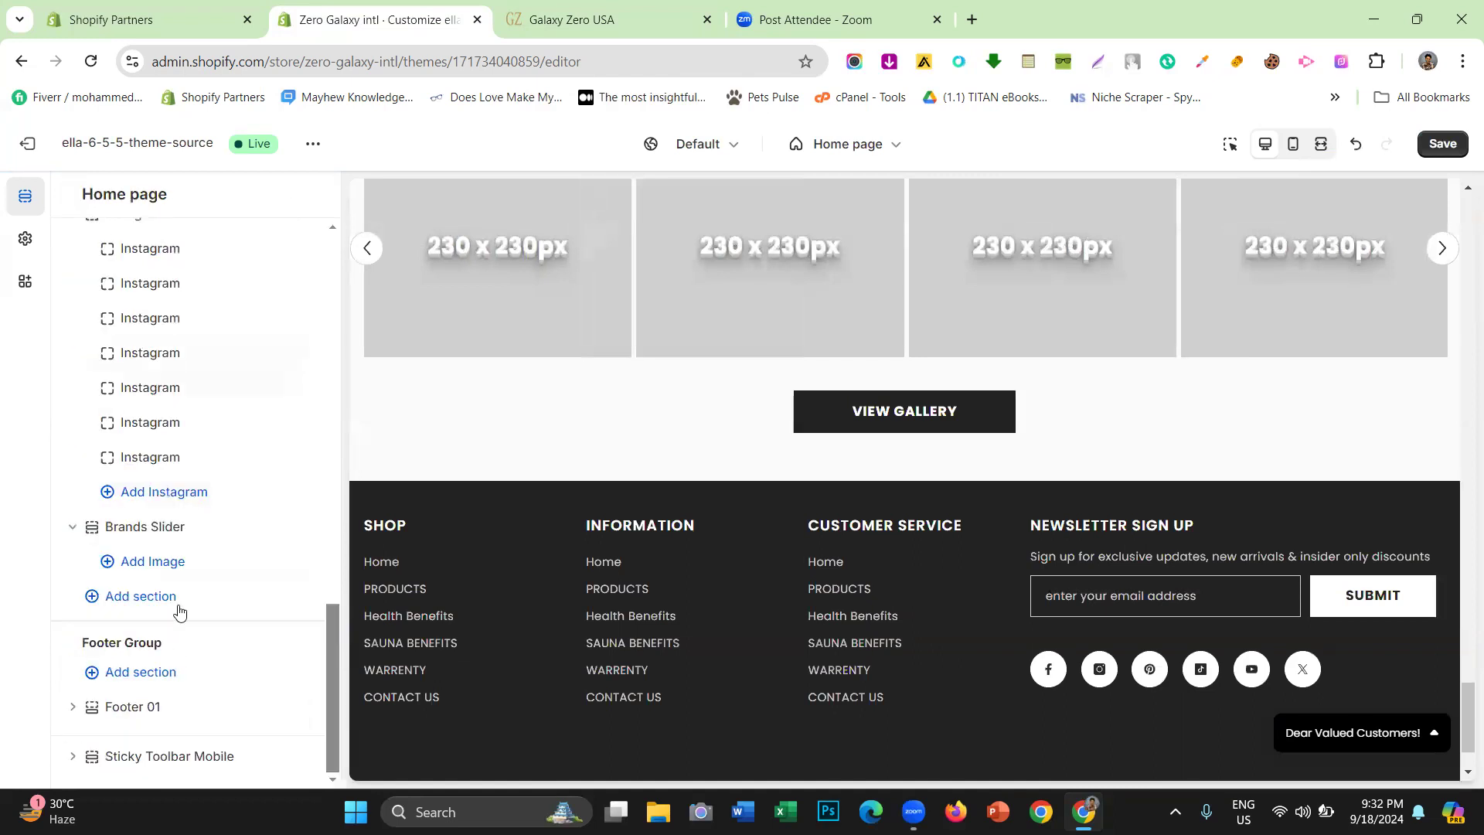
Load and examine the complete list of available section types, down to Video, for one that suits the badge row
click(141, 597)
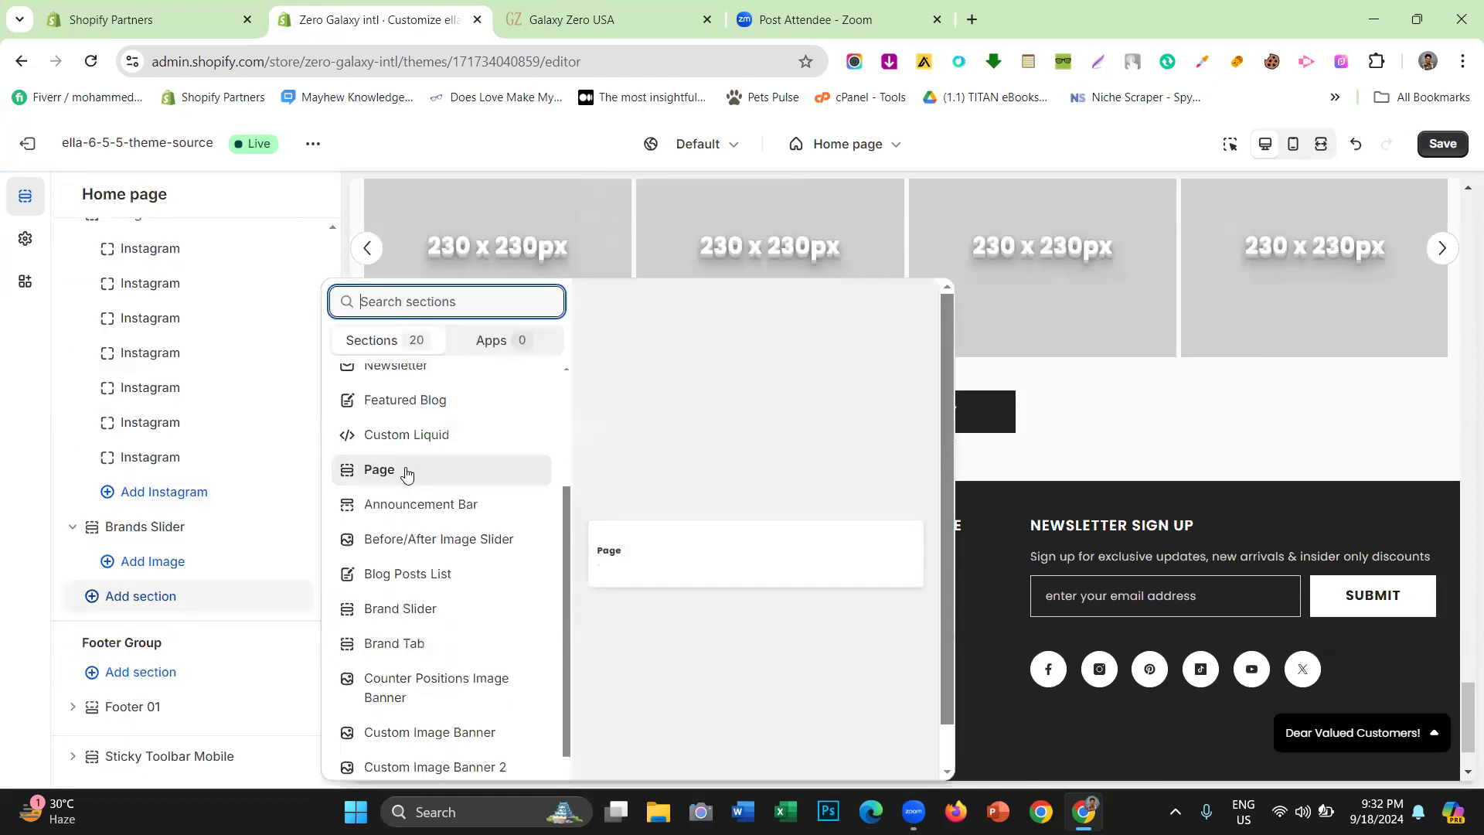
scroll(431, 484, down, 4)
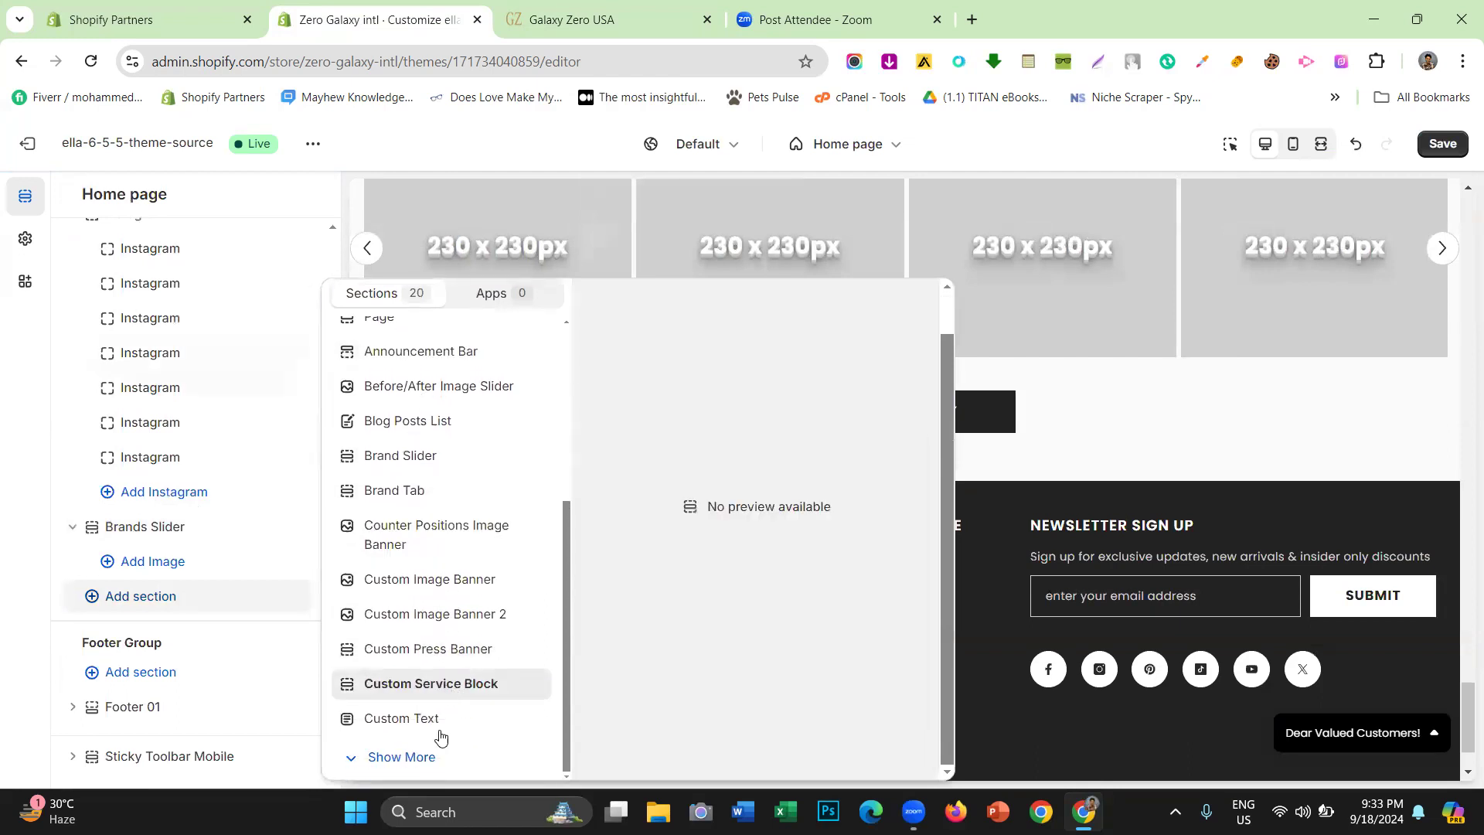
click(432, 766)
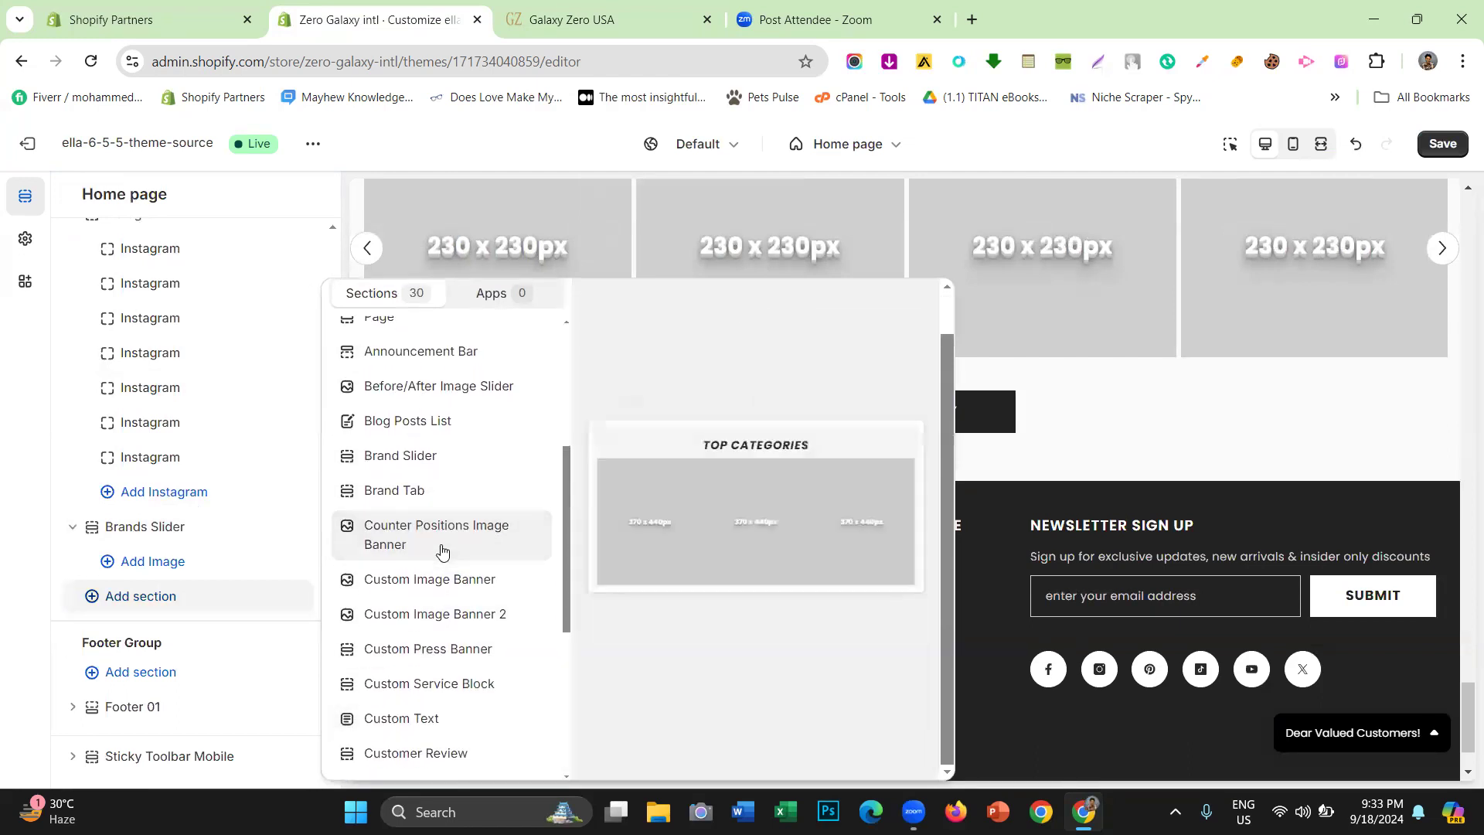
scroll(442, 550, down, 5)
click(401, 757)
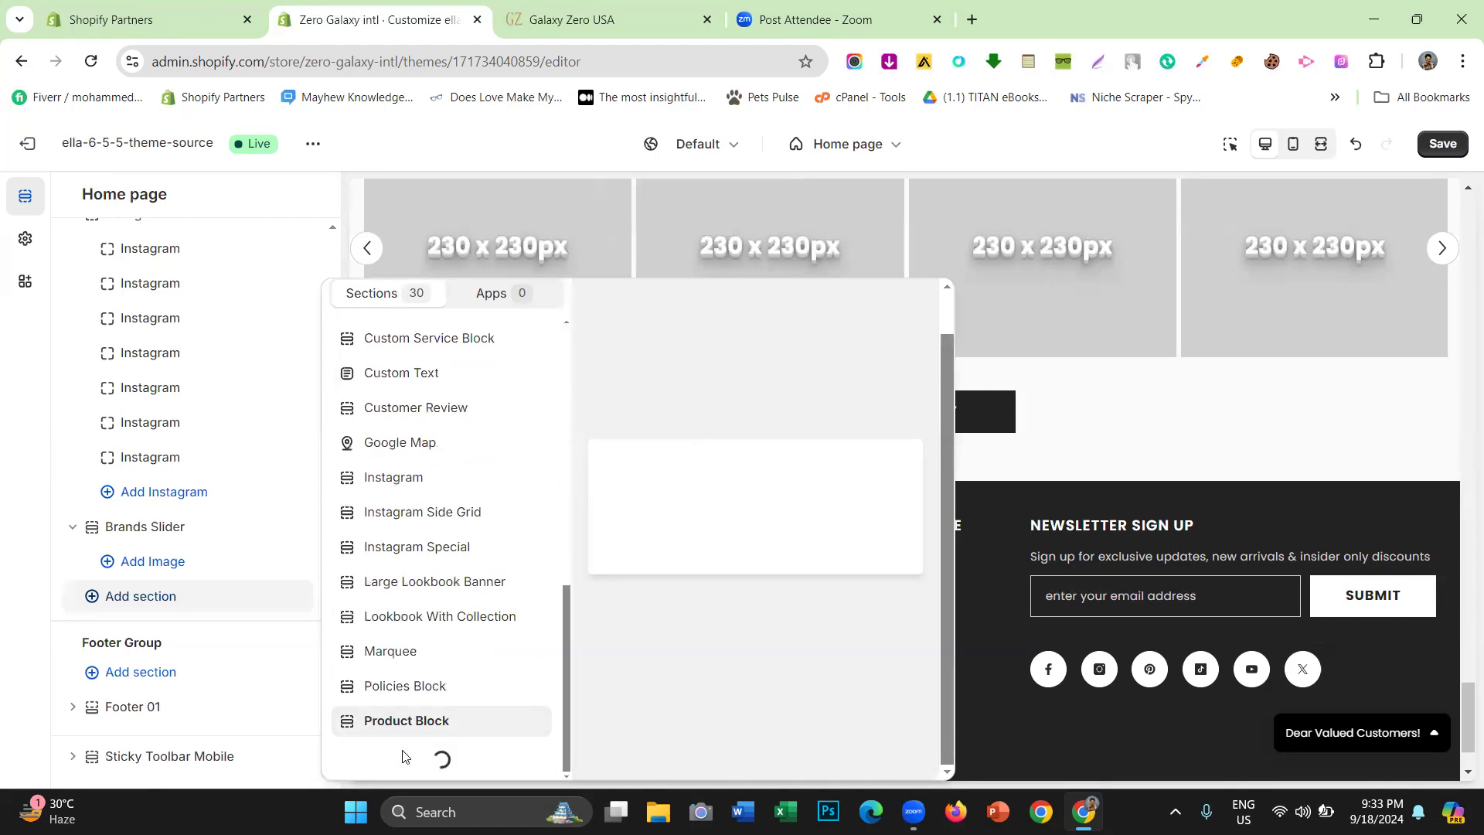
scroll(415, 599, down, 2)
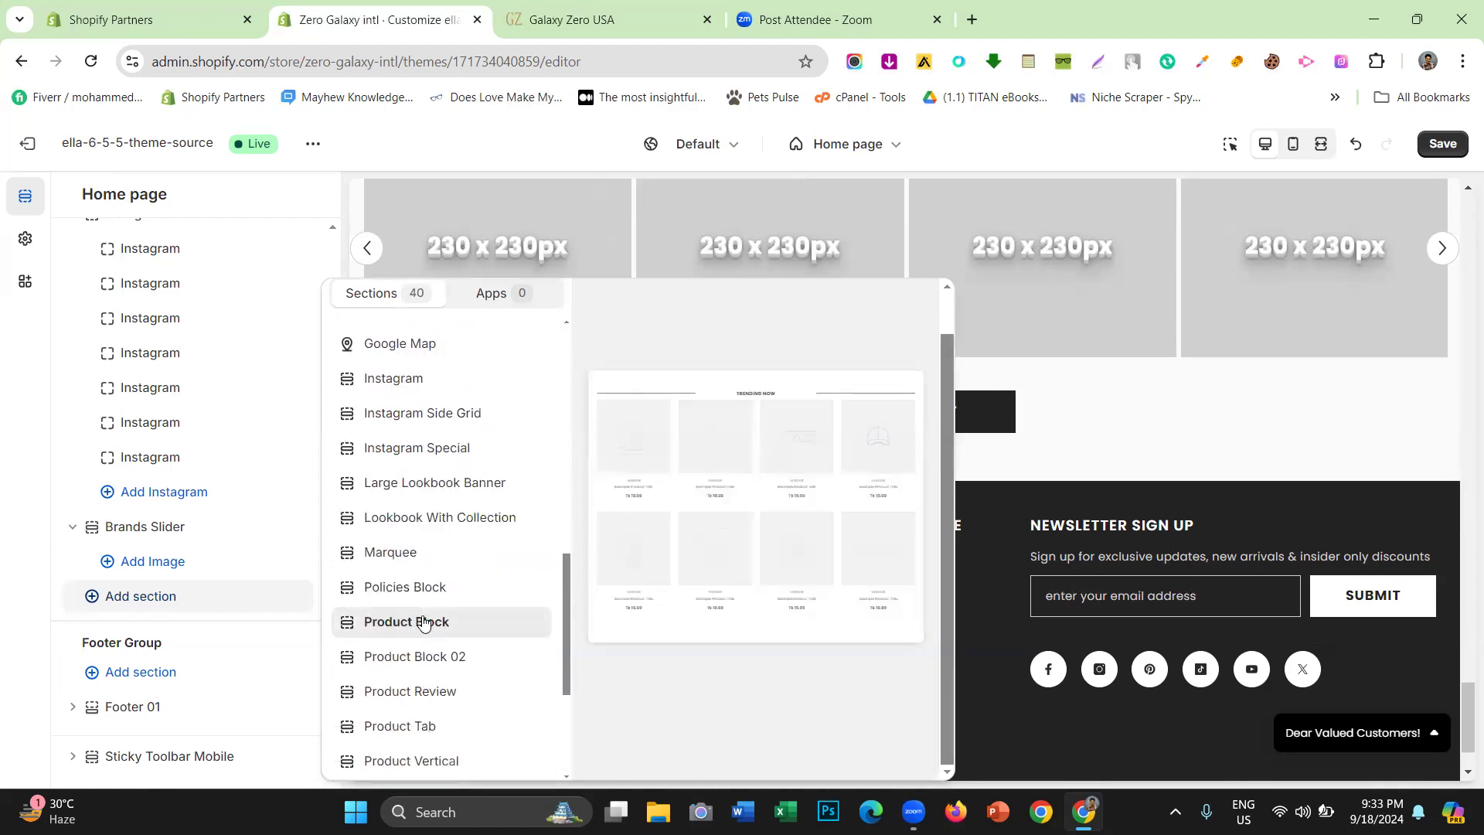
scroll(417, 595, down, 3)
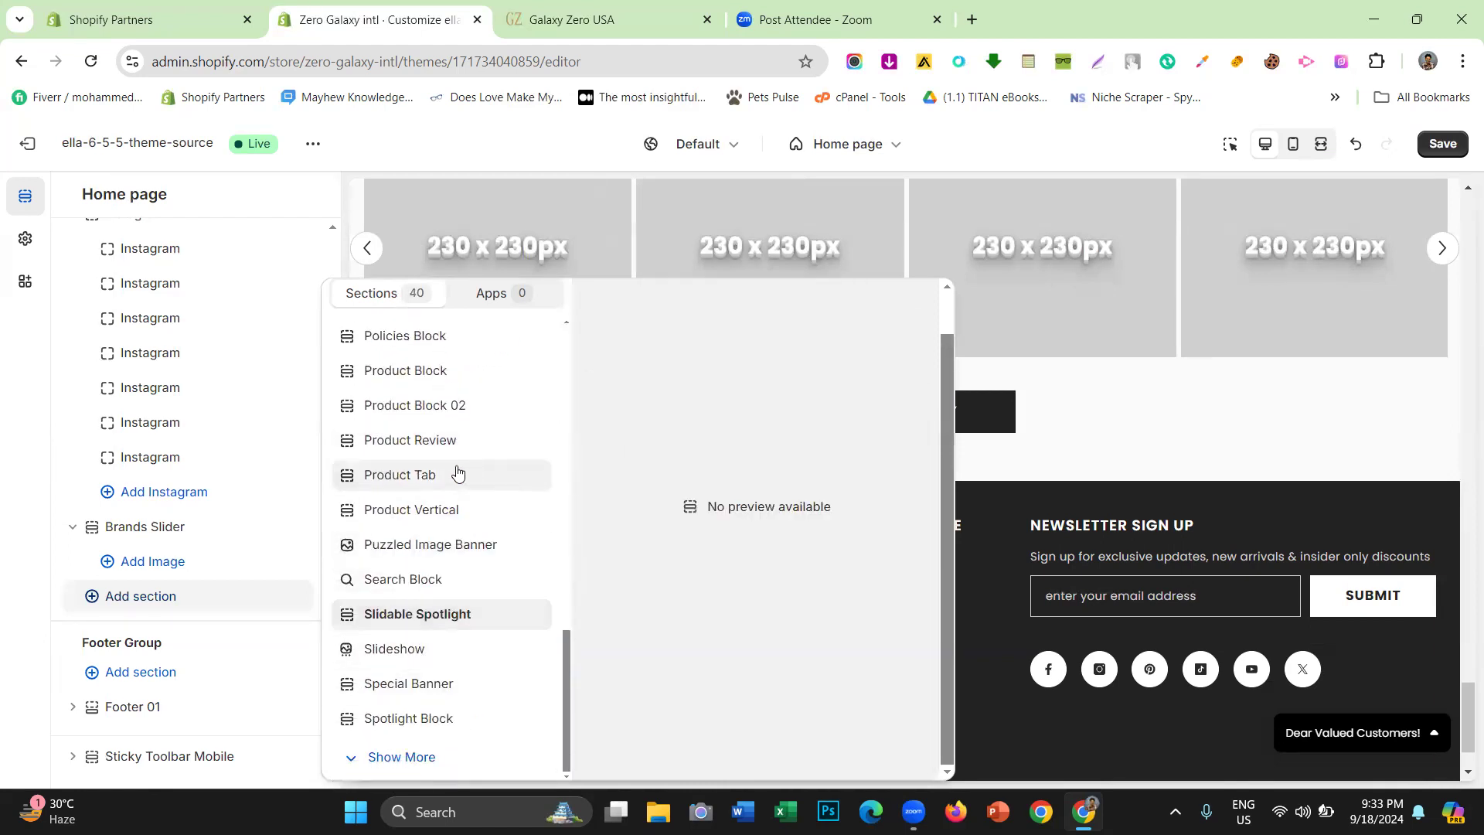
click(438, 758)
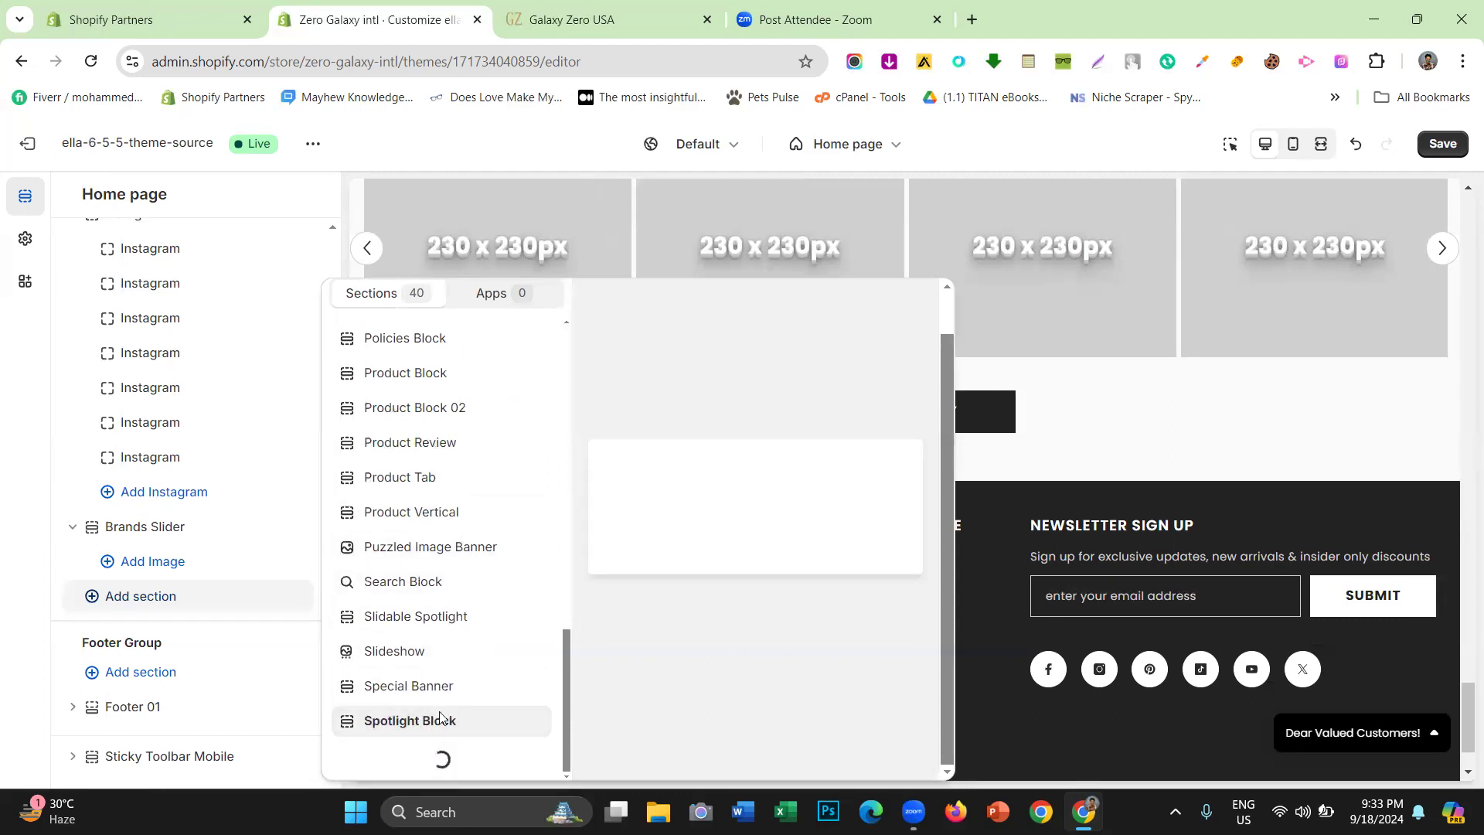
scroll(440, 501, down, 1)
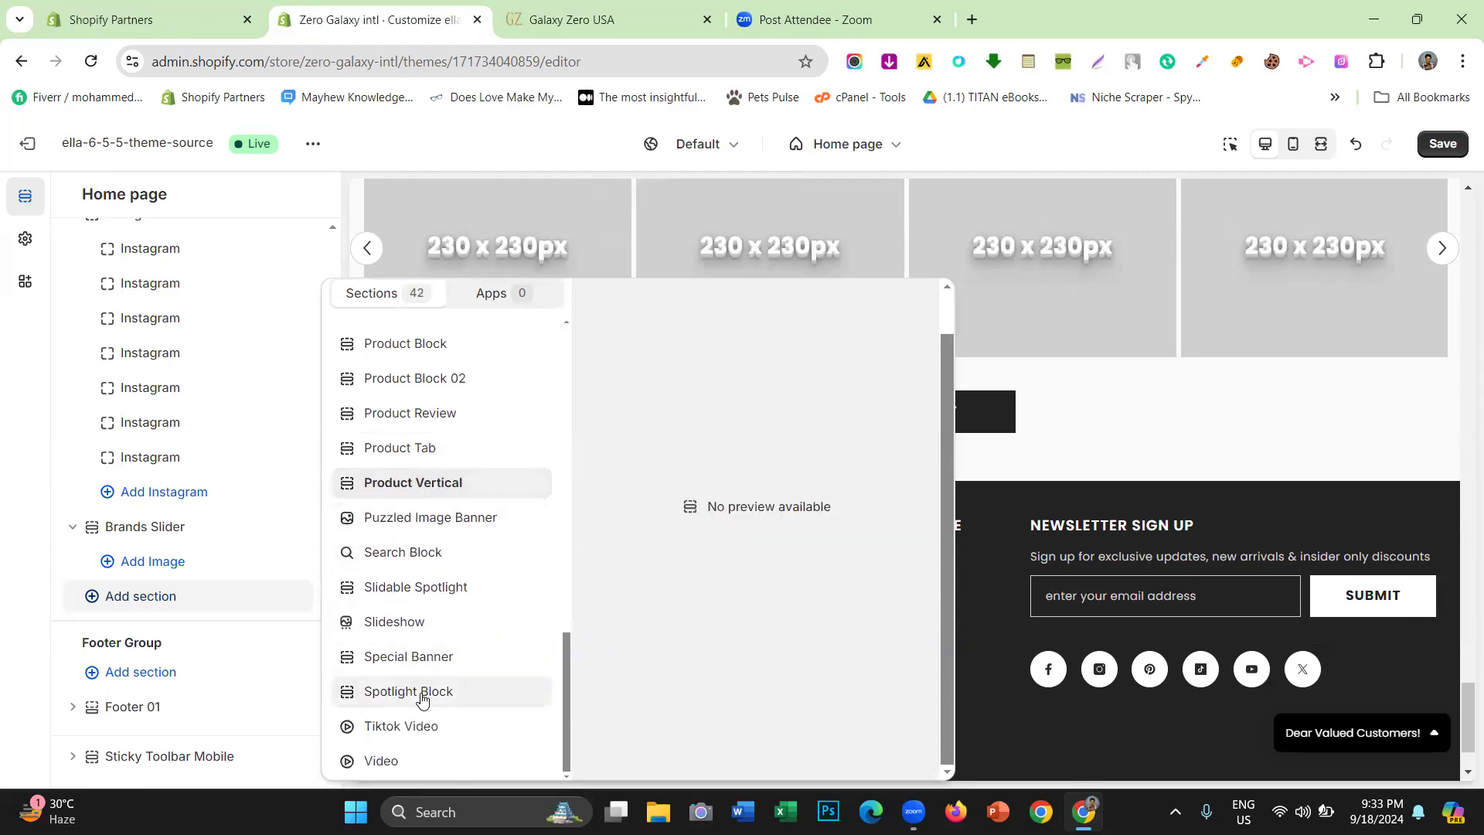
scroll(438, 604, up, 1)
scroll(437, 601, up, 8)
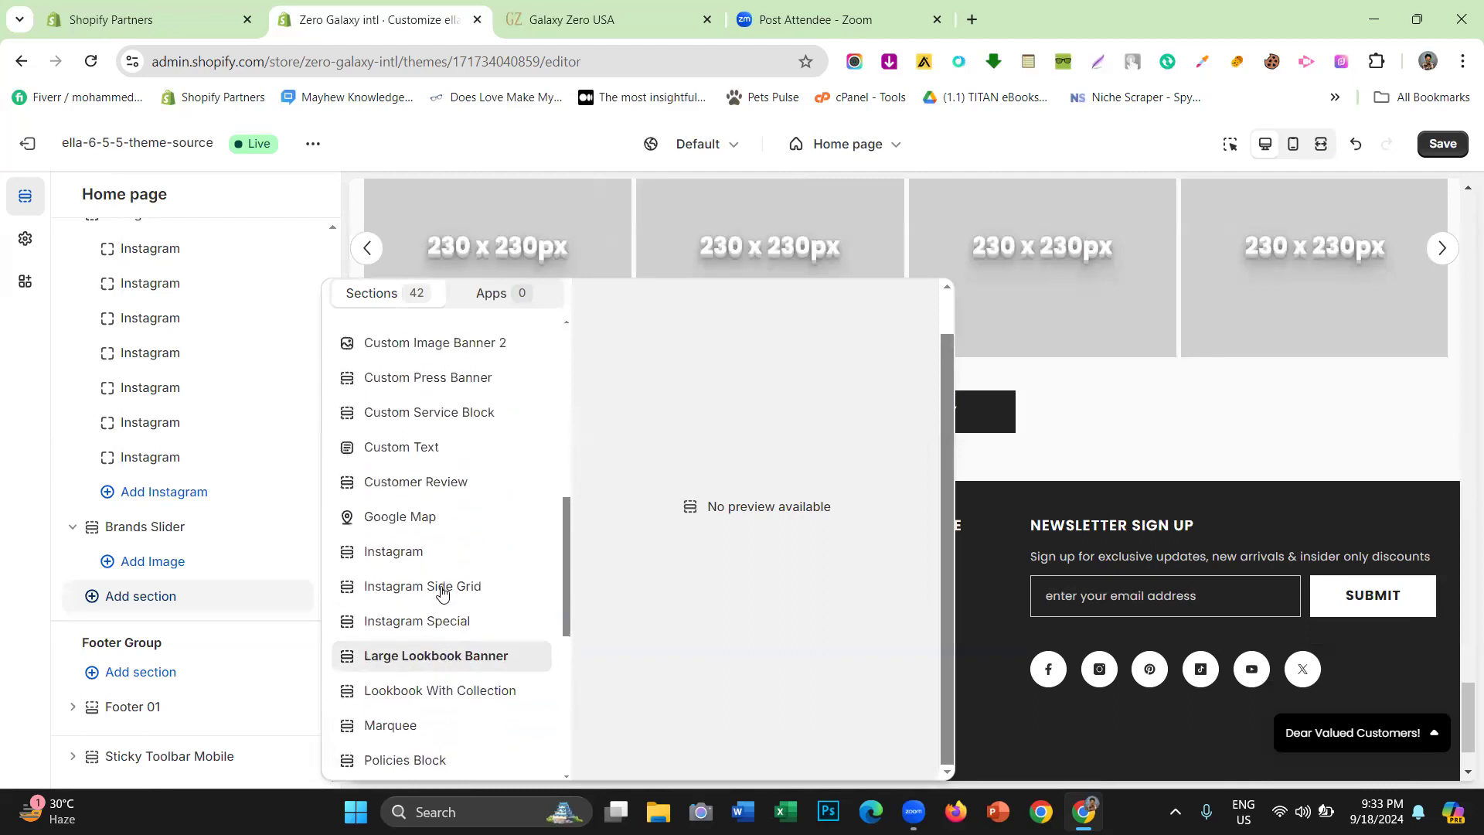
scroll(421, 551, up, 2)
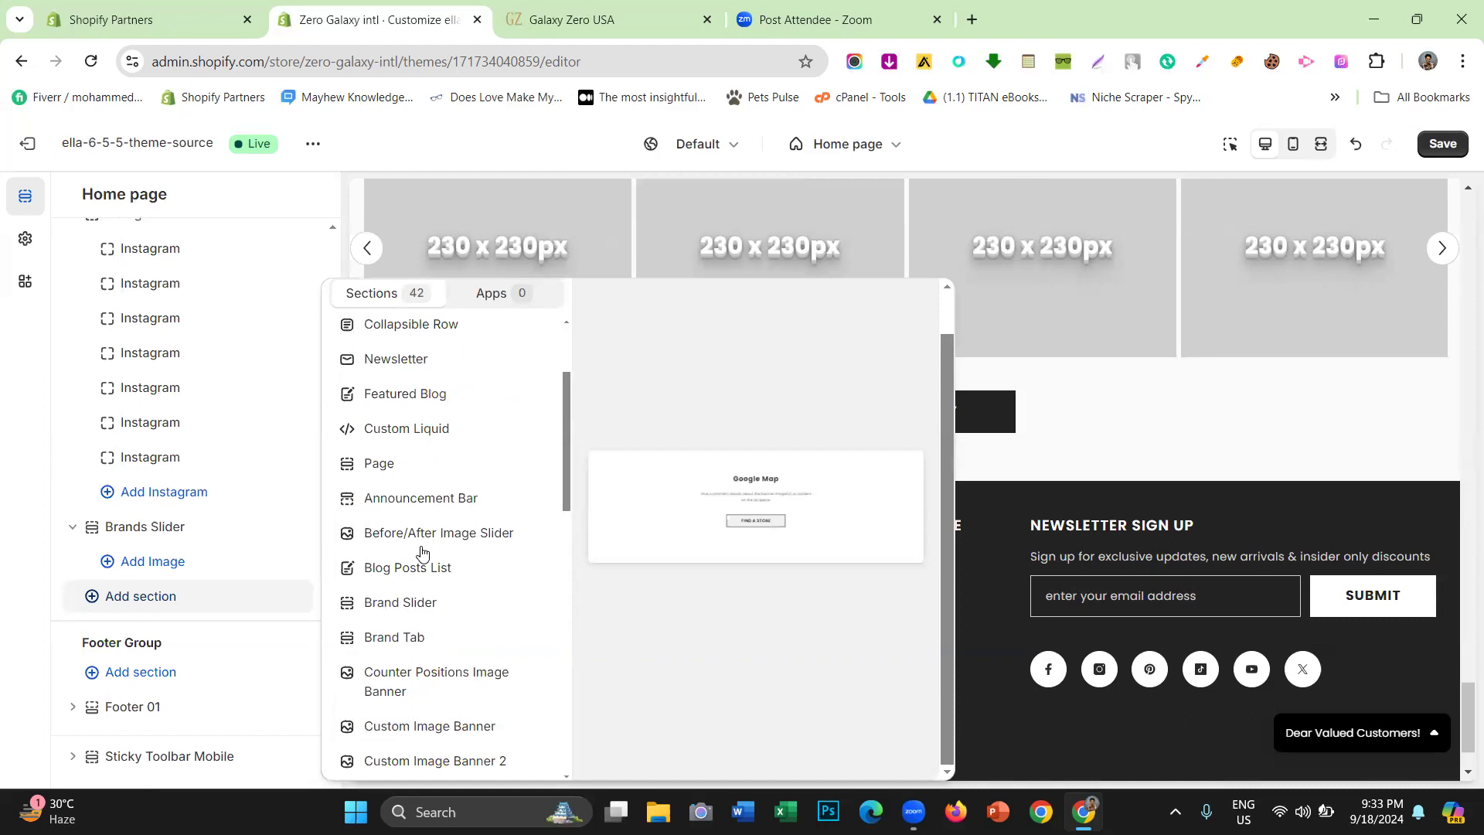
Add a Brand Tab section below the new Brands Slider and give it one tab item
click(438, 635)
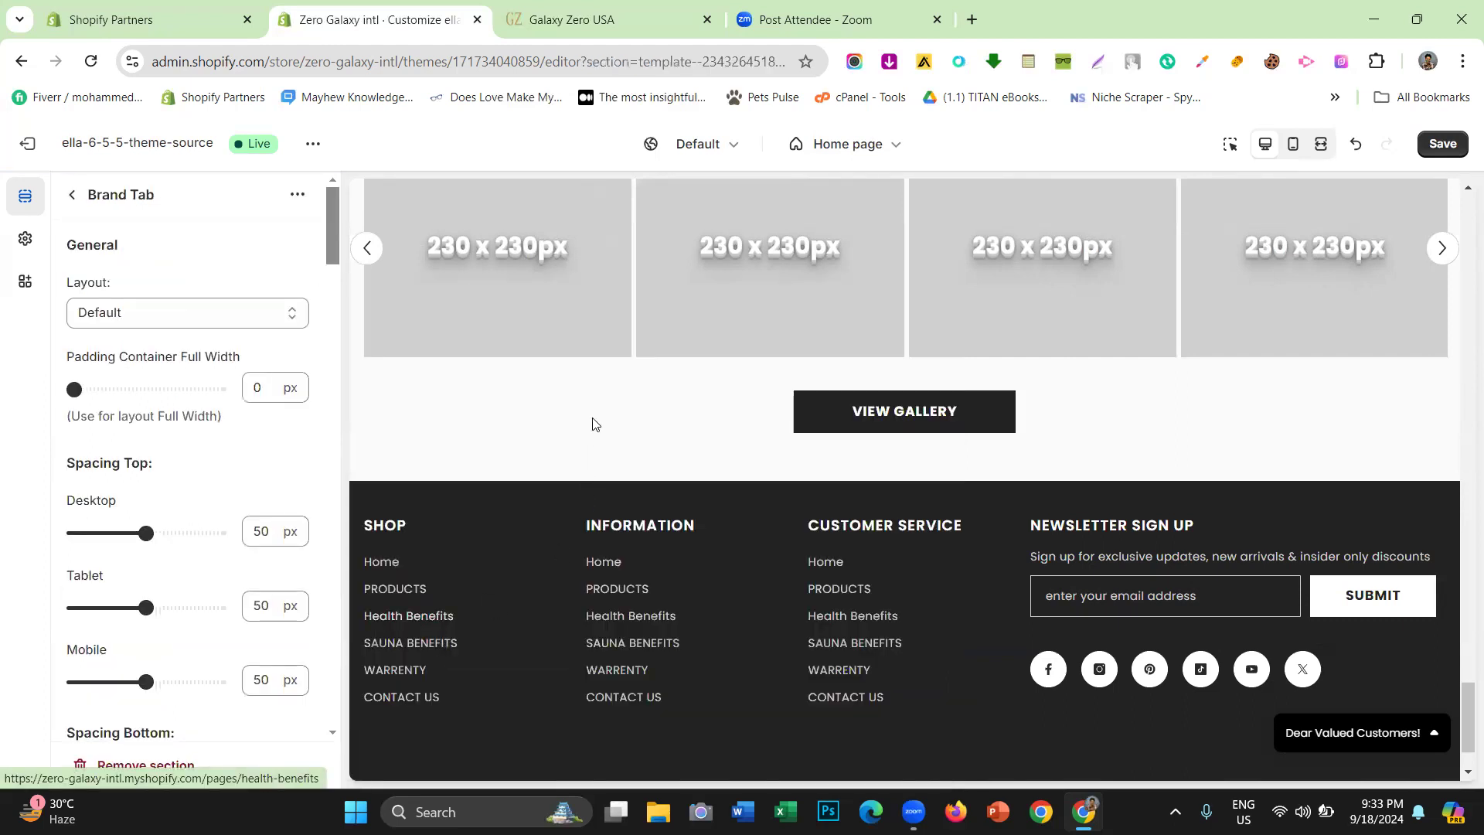
click(72, 194)
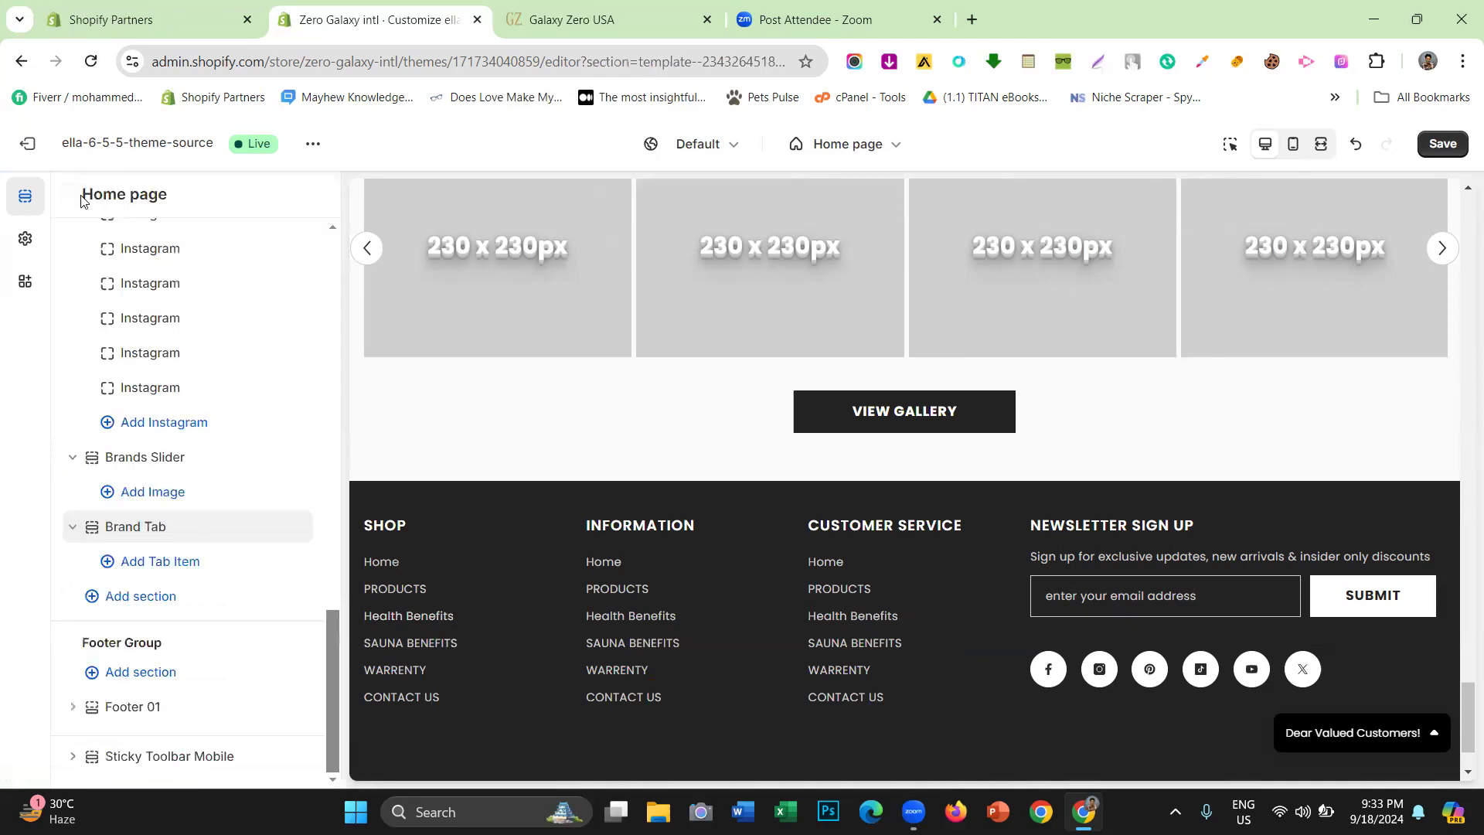
click(137, 564)
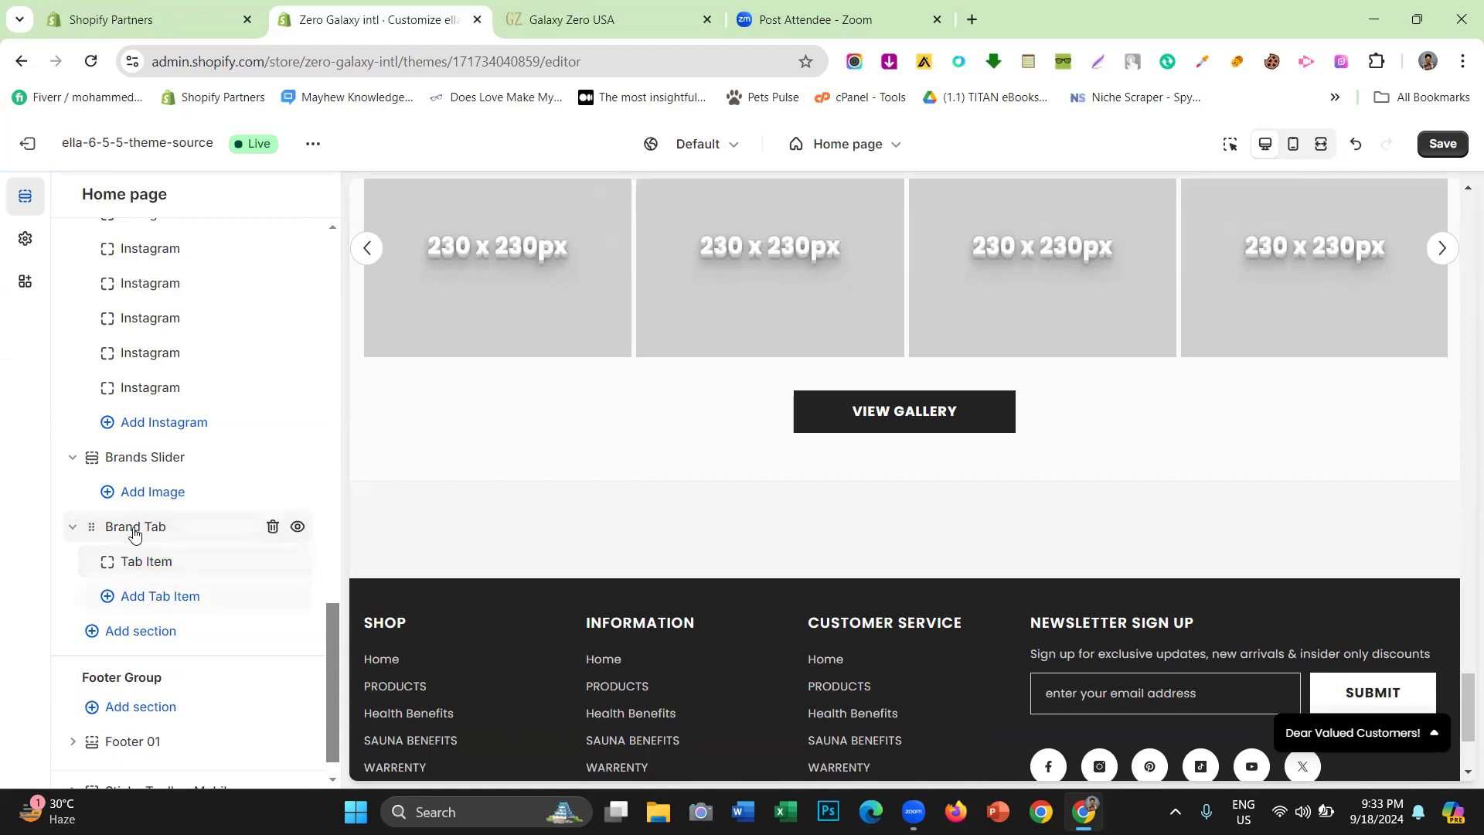
Check the badge row on the reference site, add a second tab item to Brand Tab and return to the section list
click(588, 19)
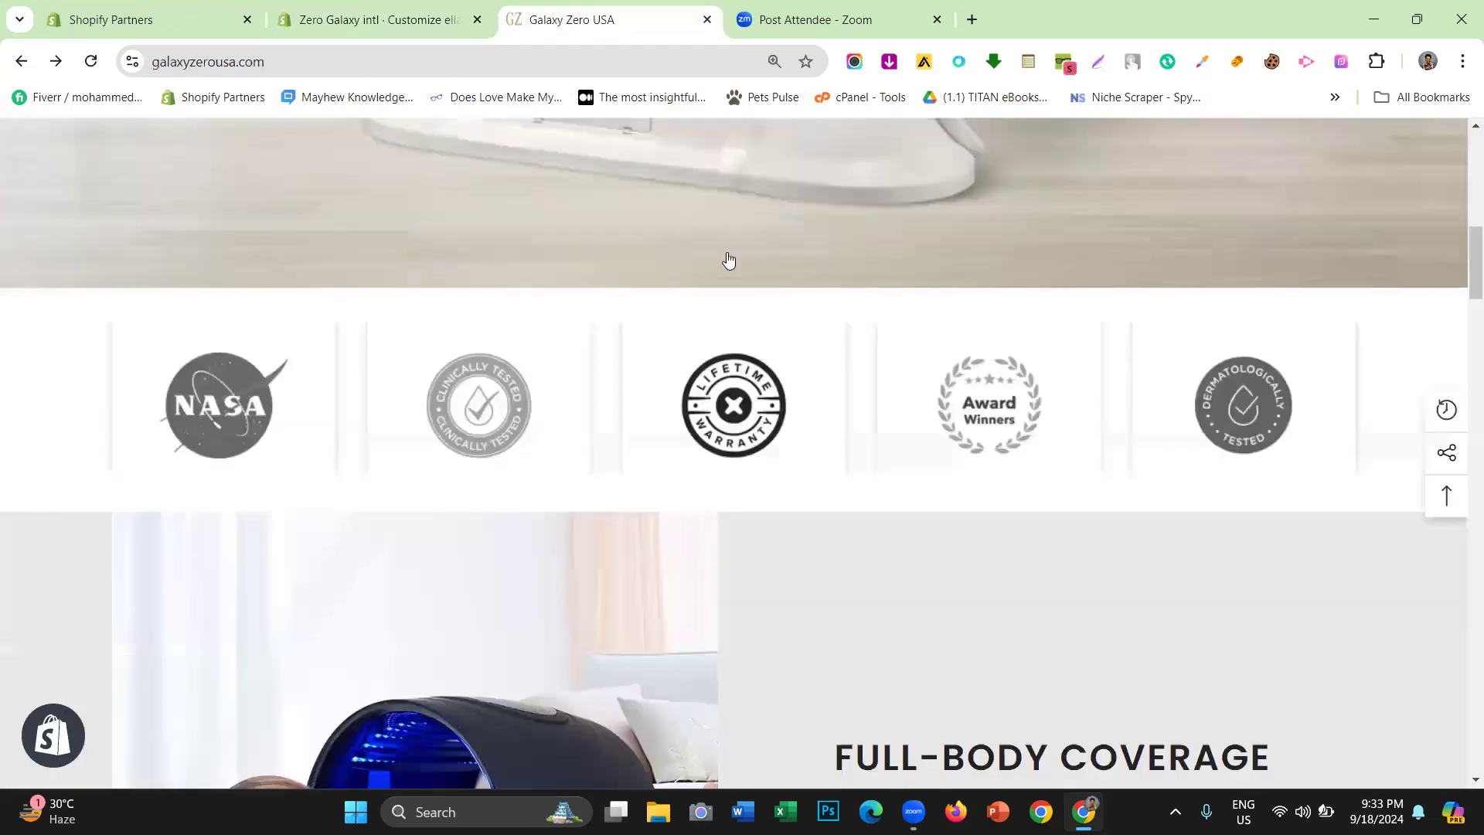
click(464, 6)
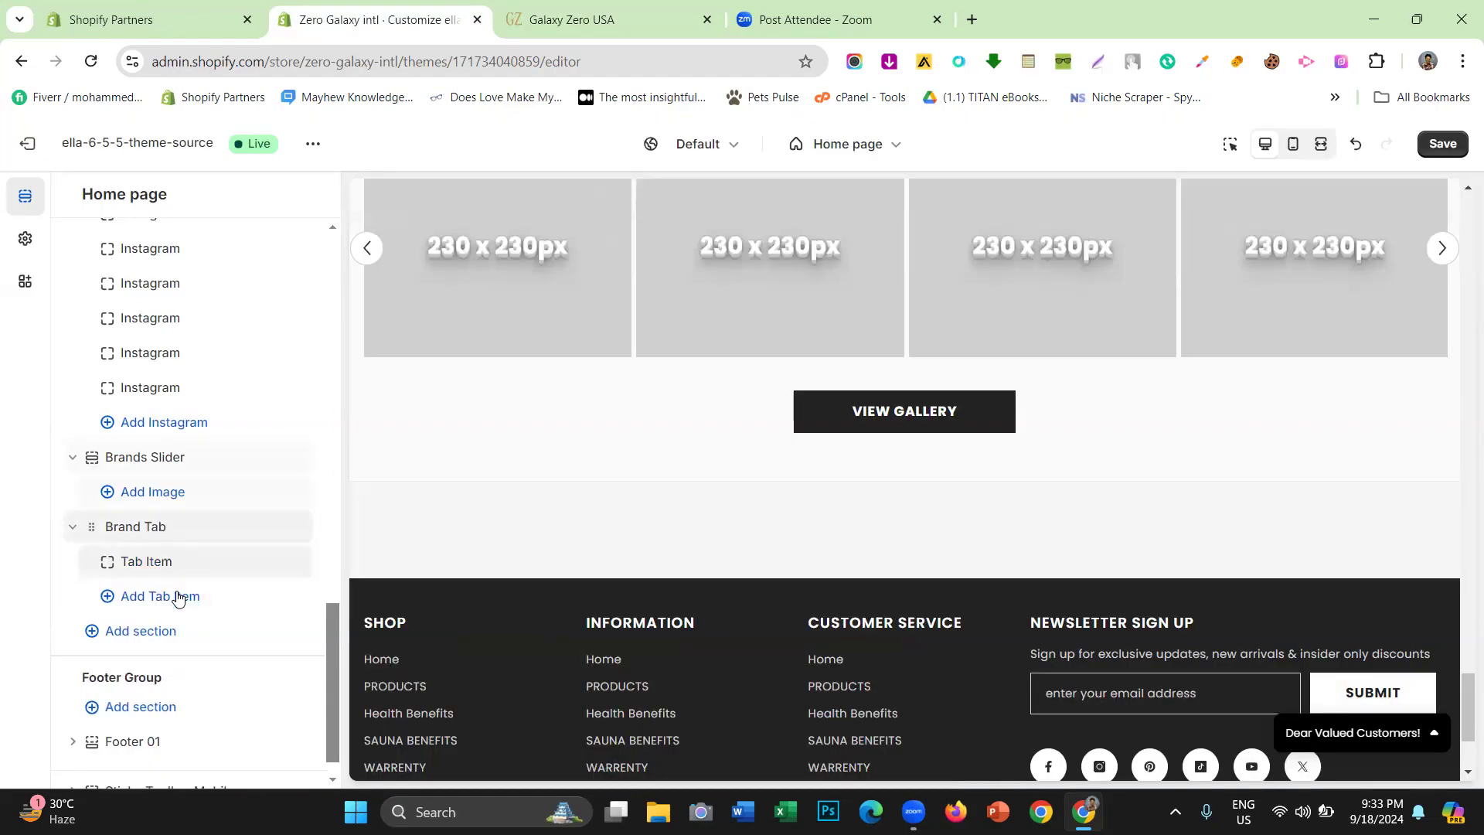
click(222, 610)
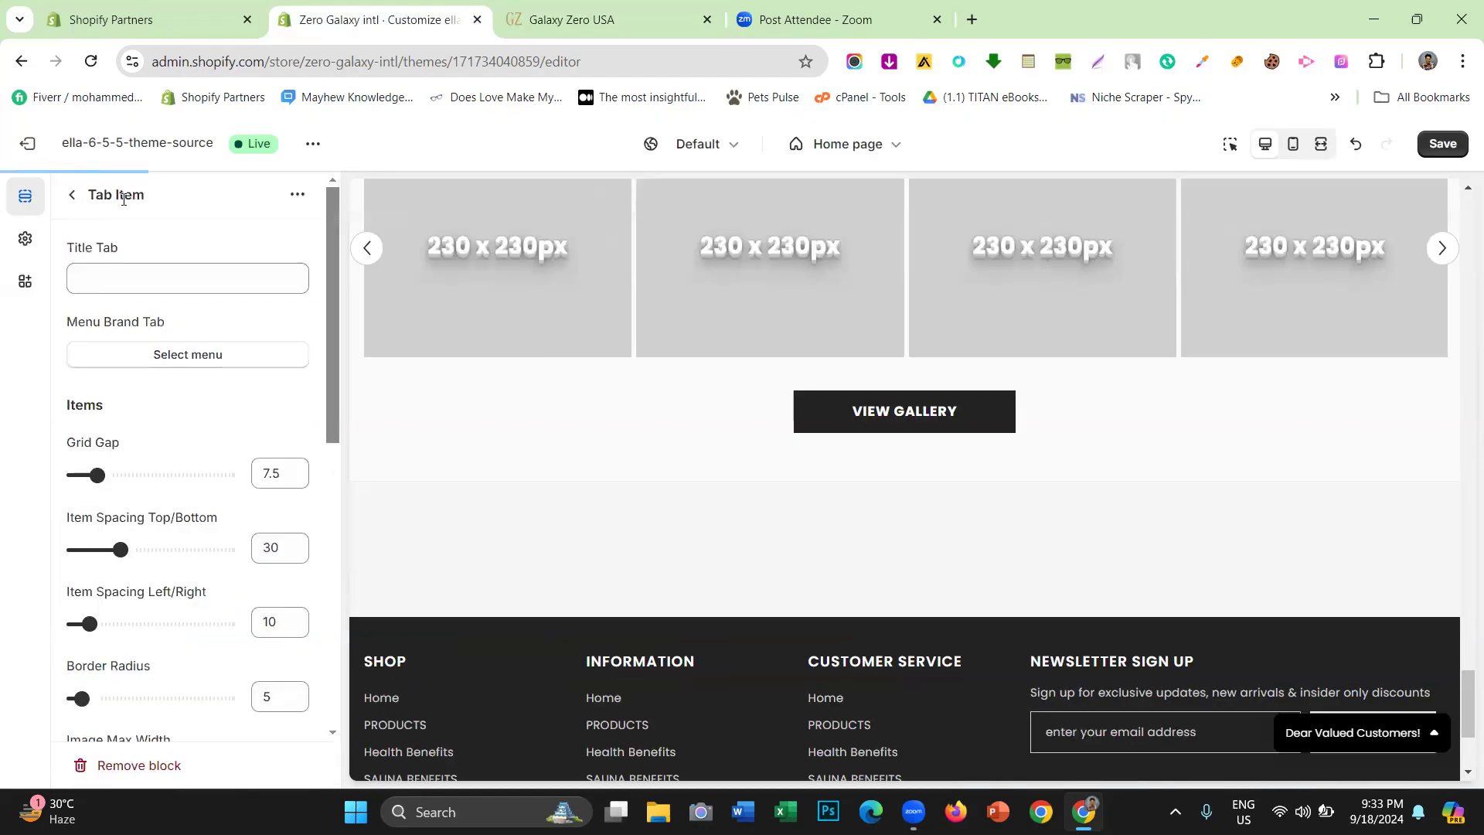
click(72, 195)
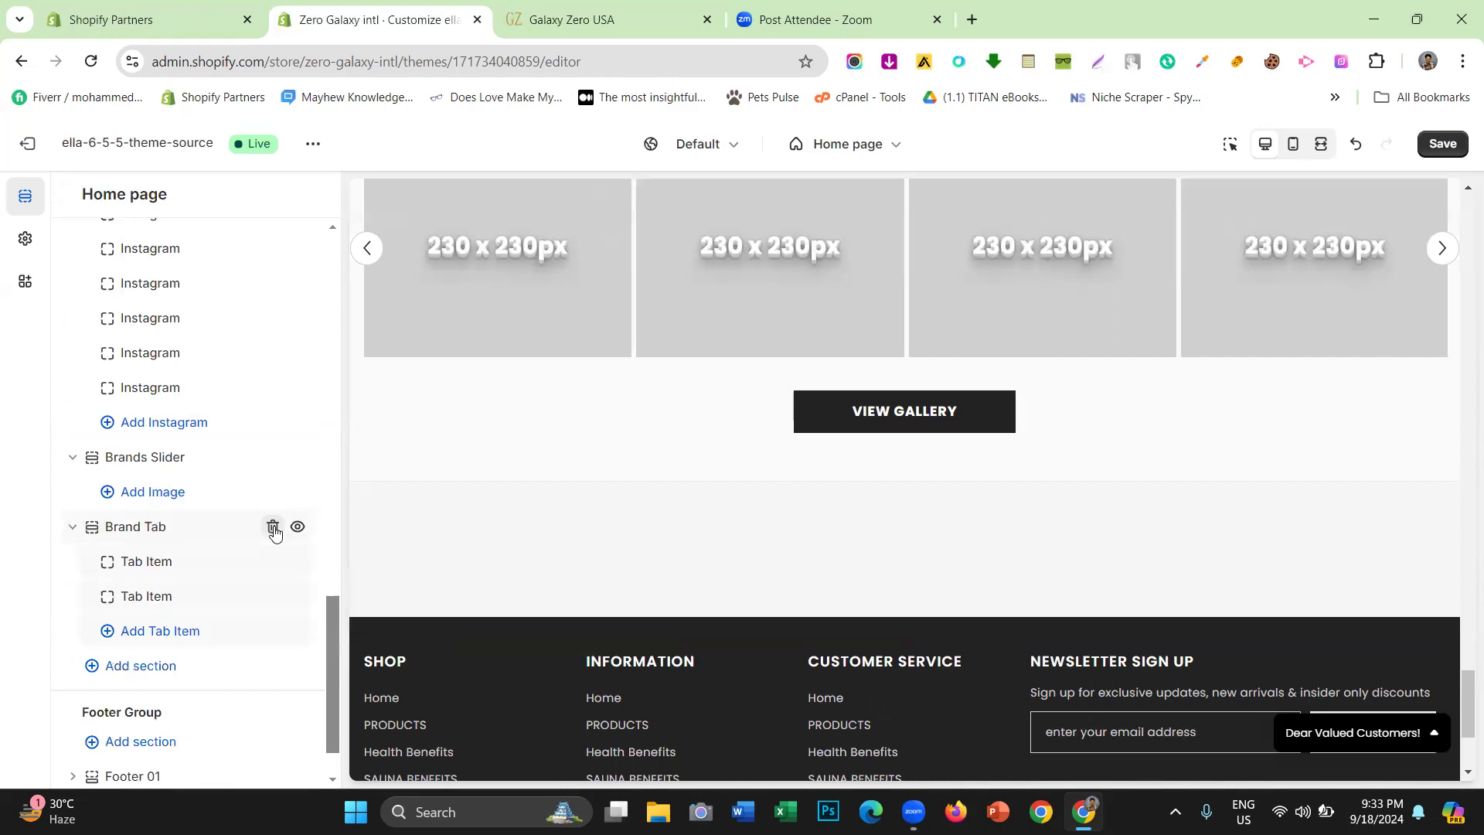
Remove the Brand Tab section, add five image blocks to the Brands Slider below Instagram and return to the home page section list
click(273, 528)
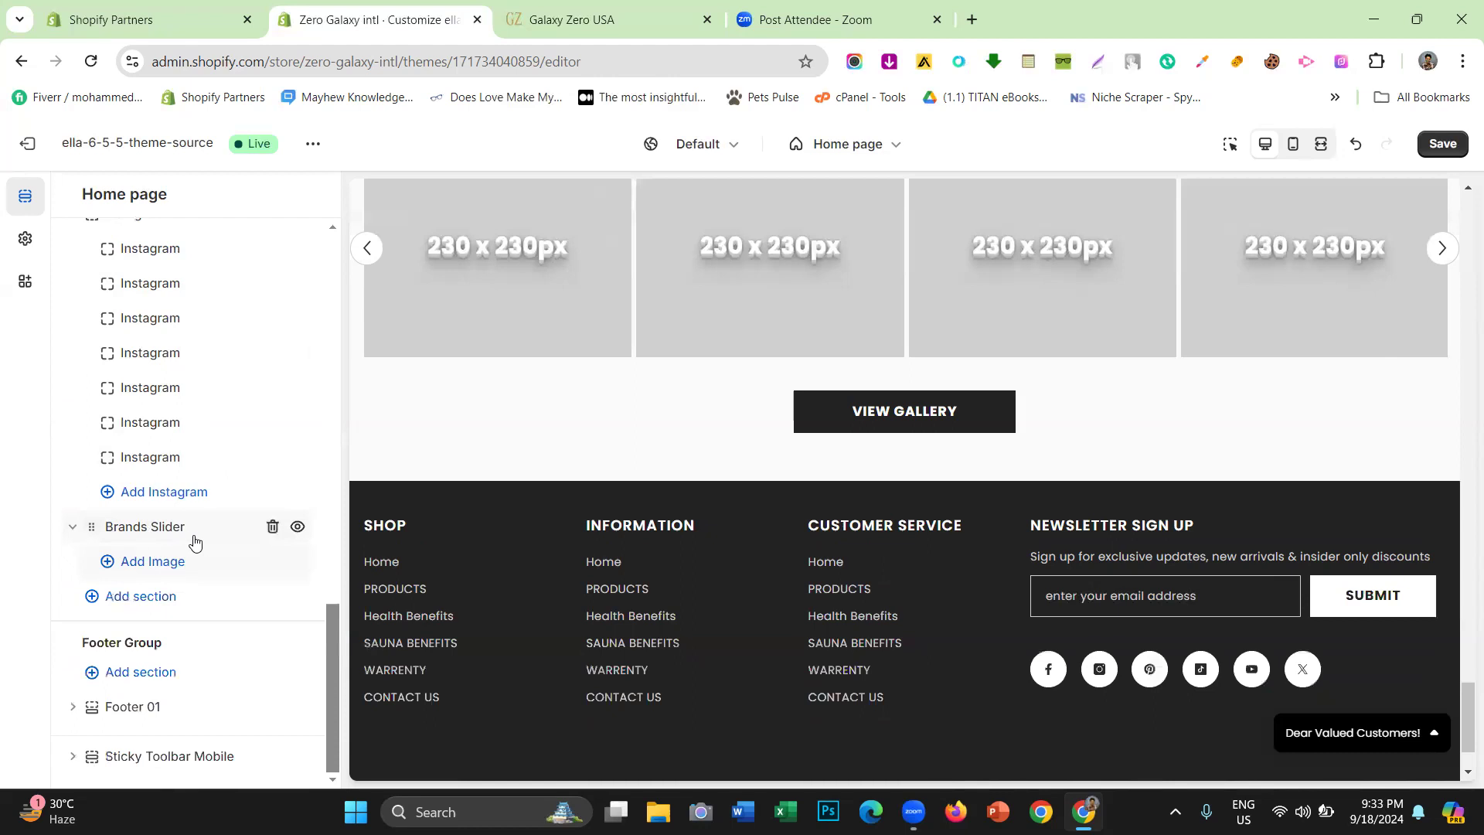
click(127, 570)
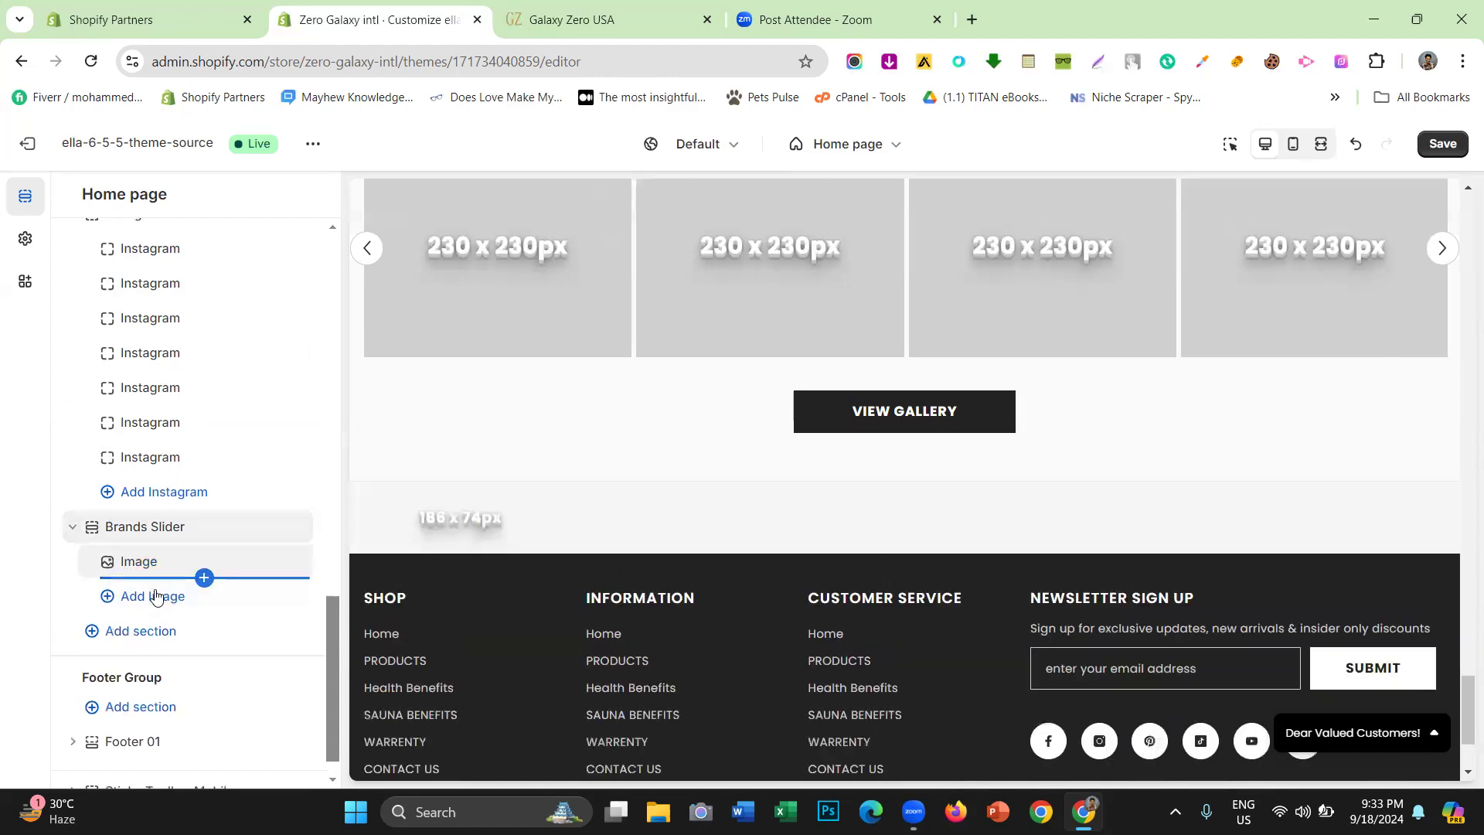
click(155, 595)
click(158, 627)
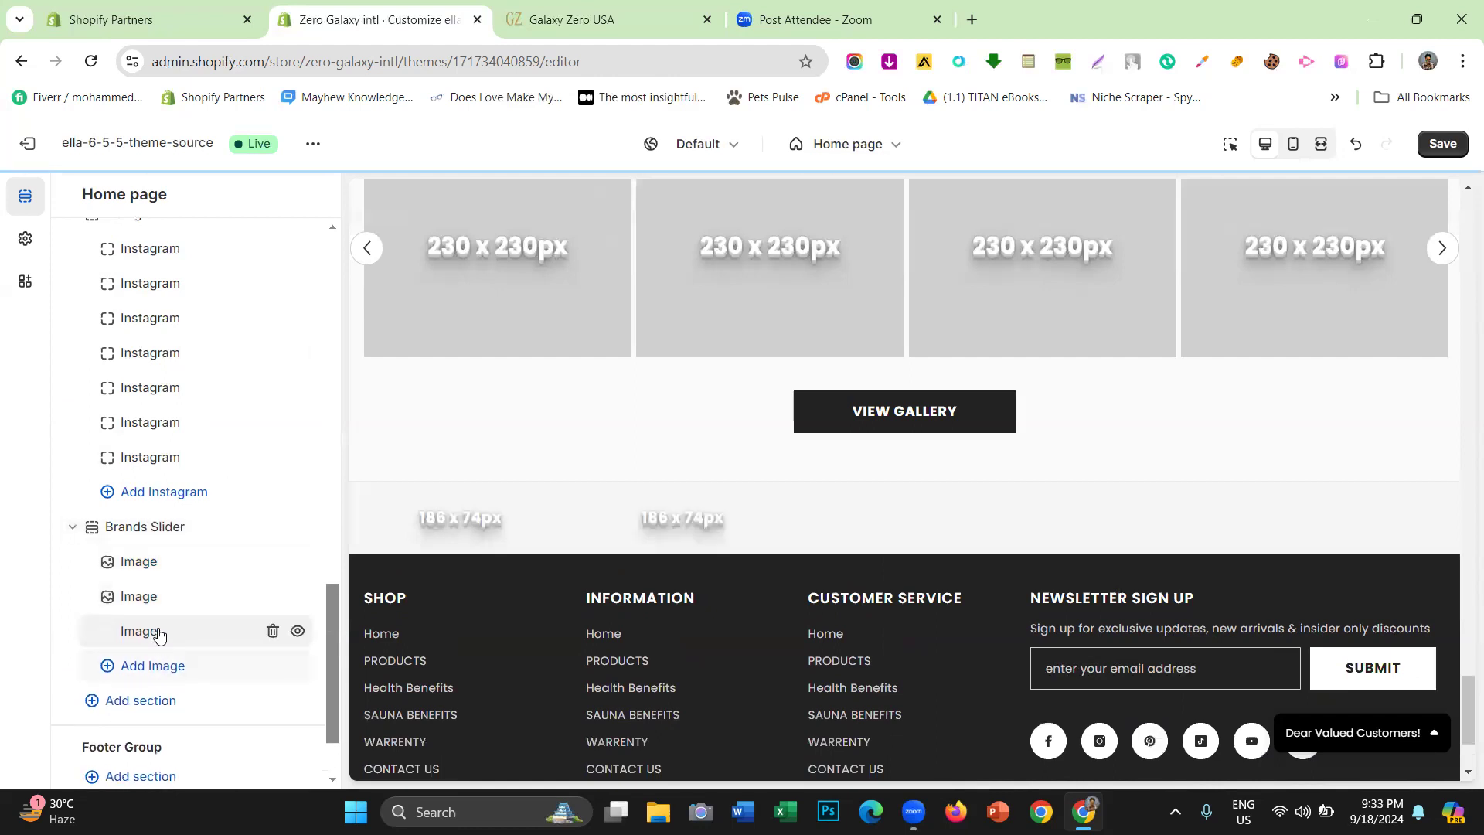
click(152, 573)
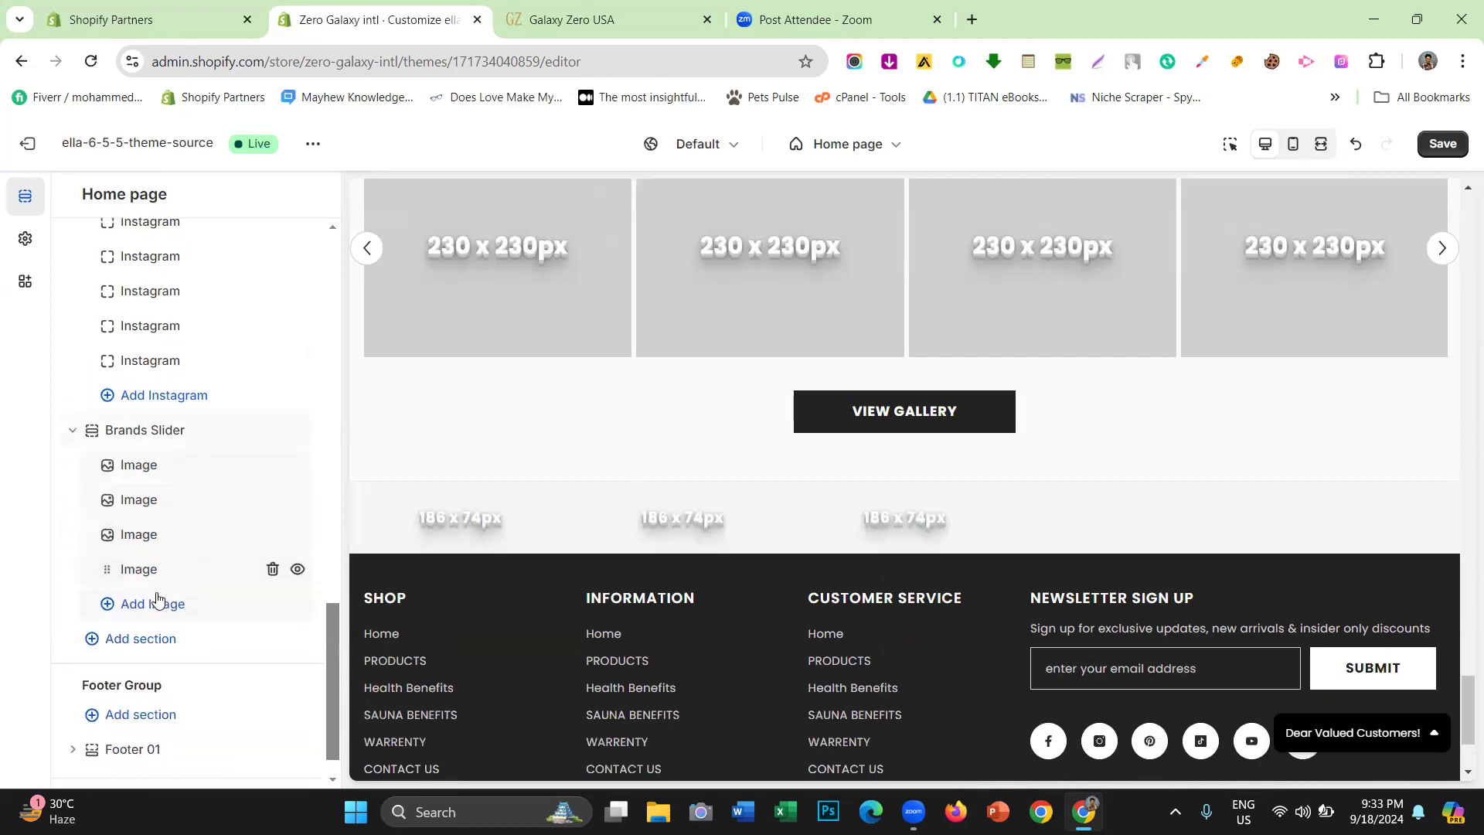
click(153, 604)
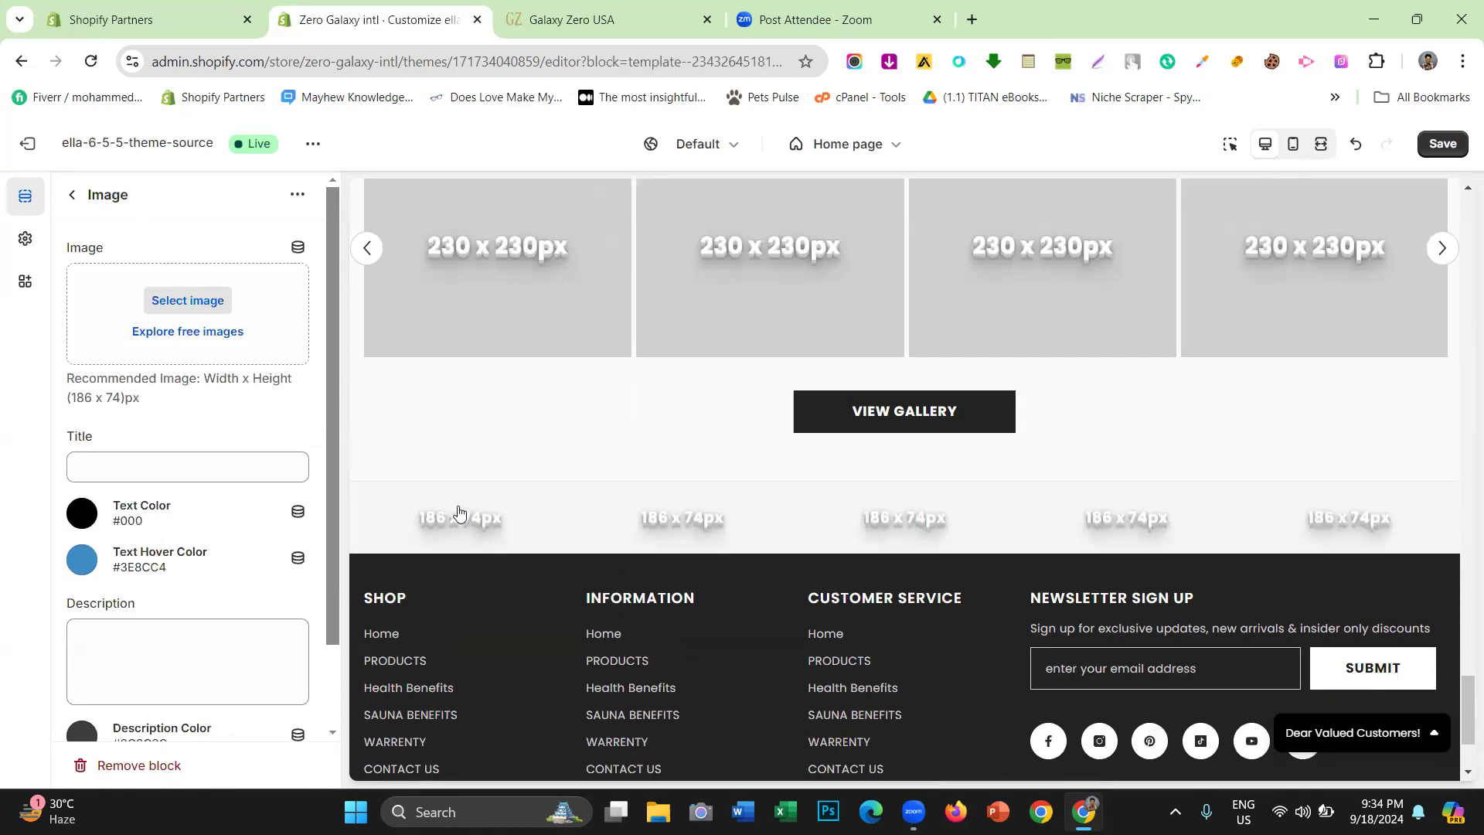
click(73, 195)
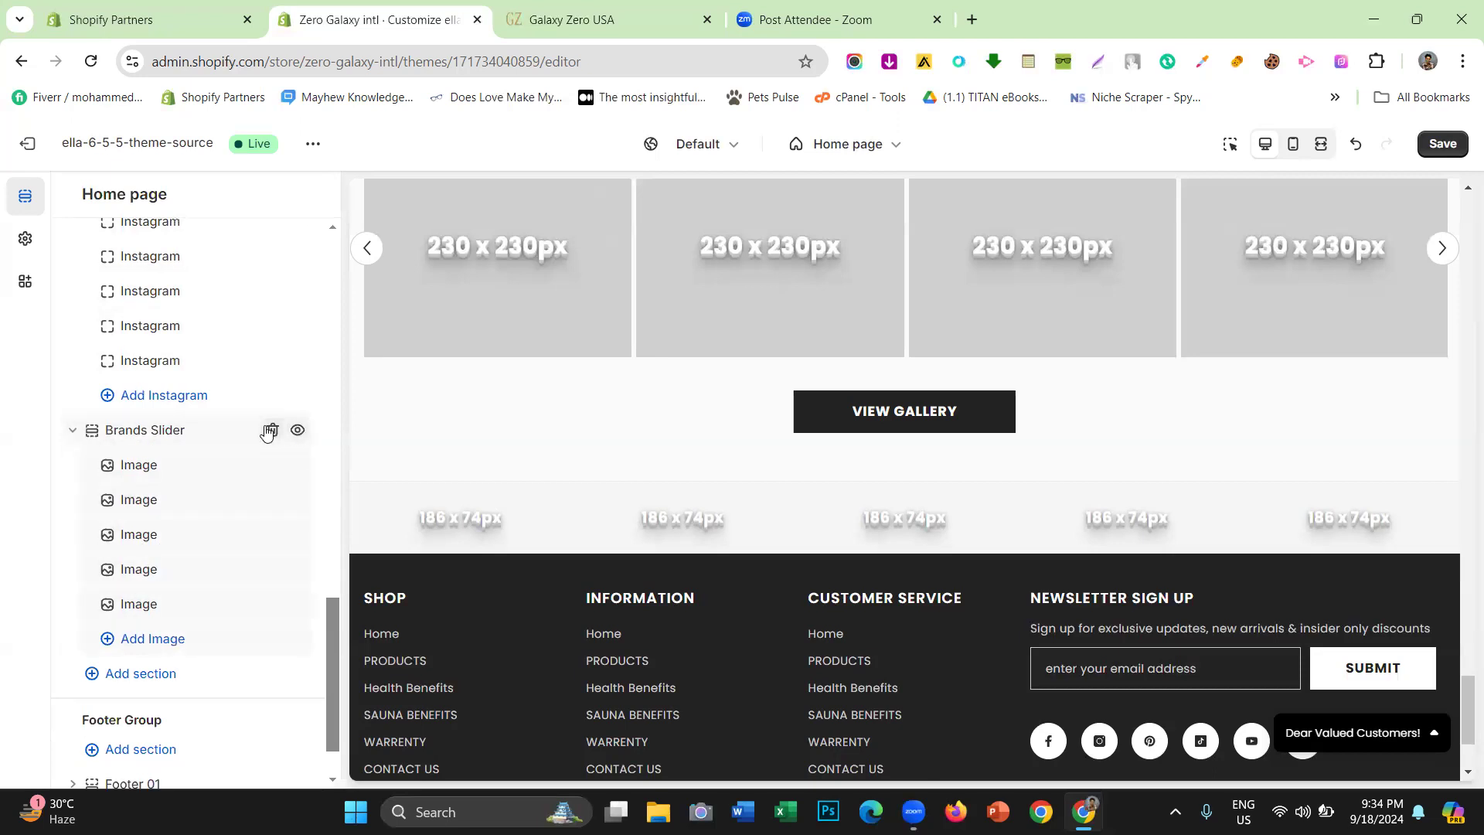
Delete the Brands Slider below the Instagram section and move the remaining Brands Slider directly below the Slideshow section
click(269, 431)
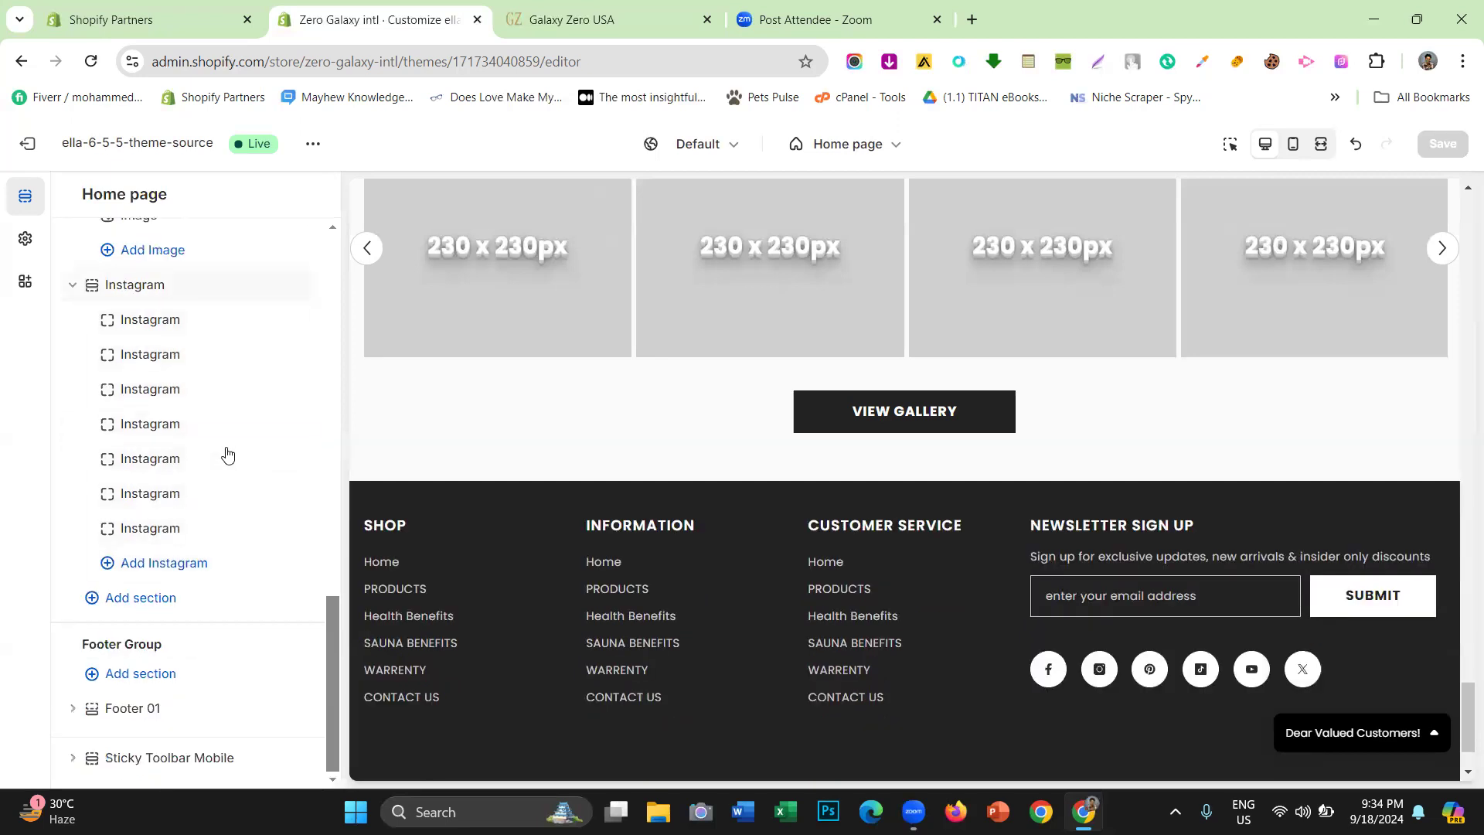
scroll(220, 456, up, 4)
scroll(134, 292, up, 1)
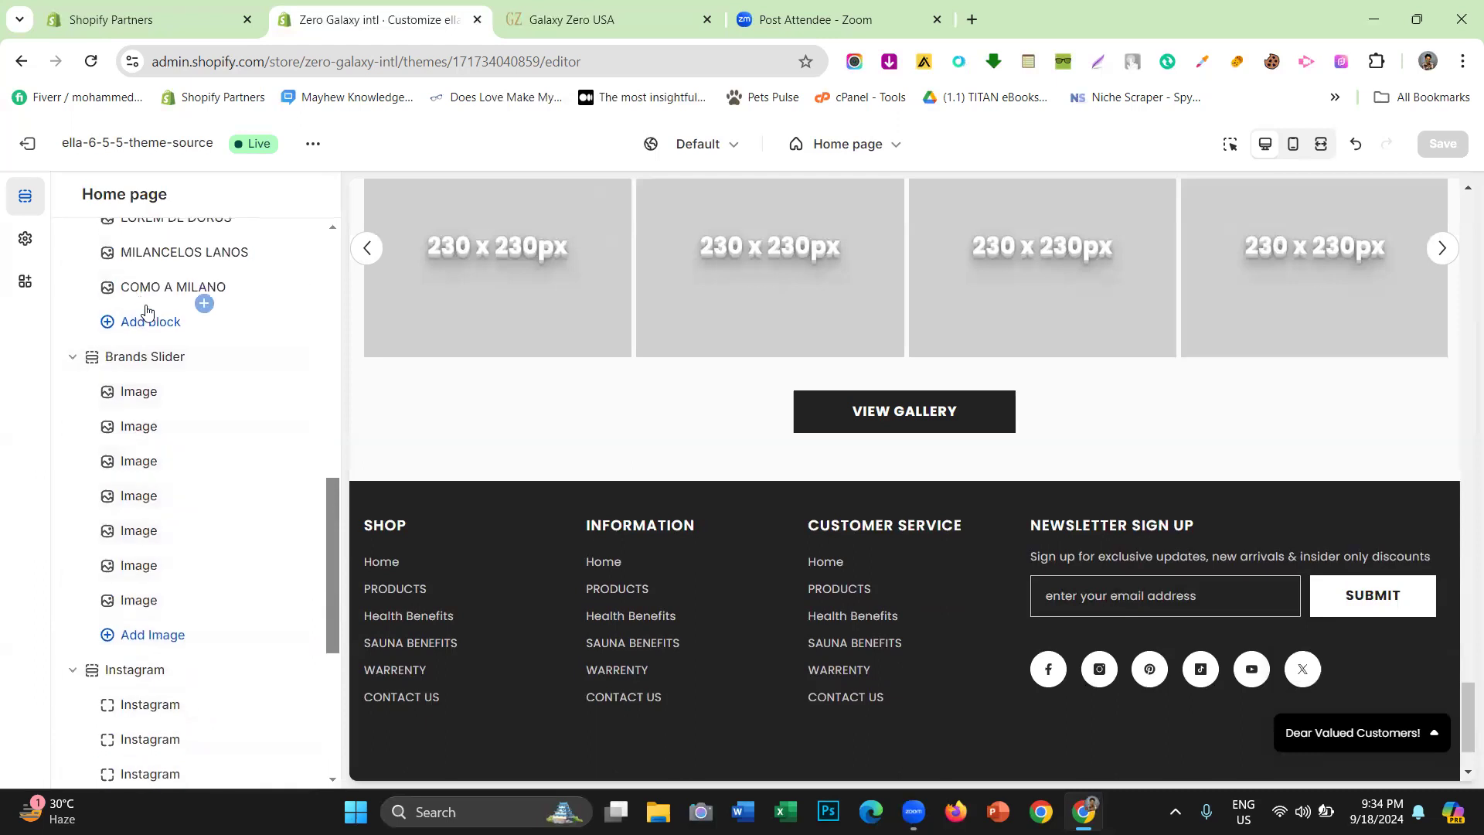
click(172, 363)
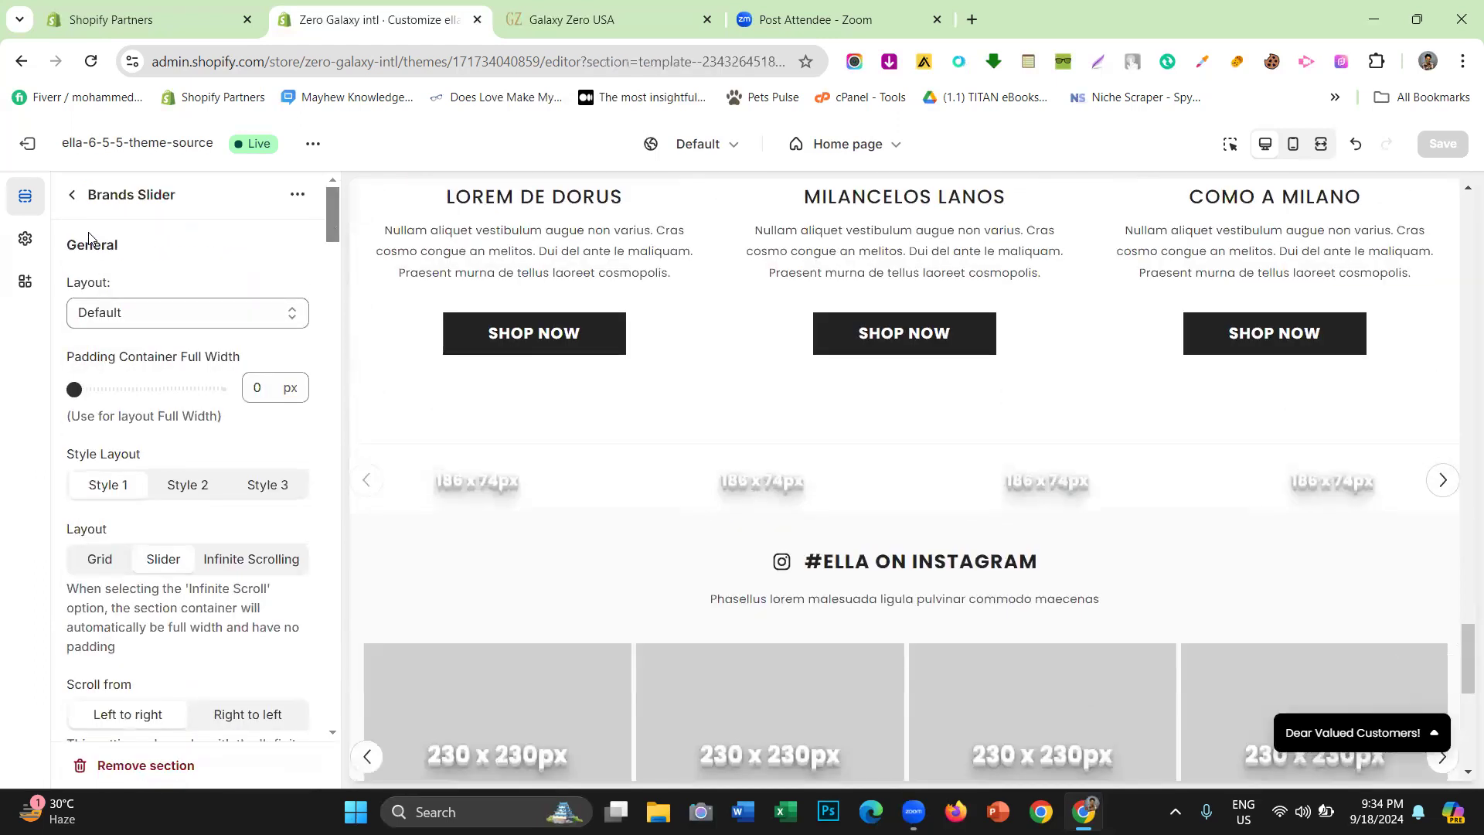
click(75, 196)
drag(99, 356, 118, 583)
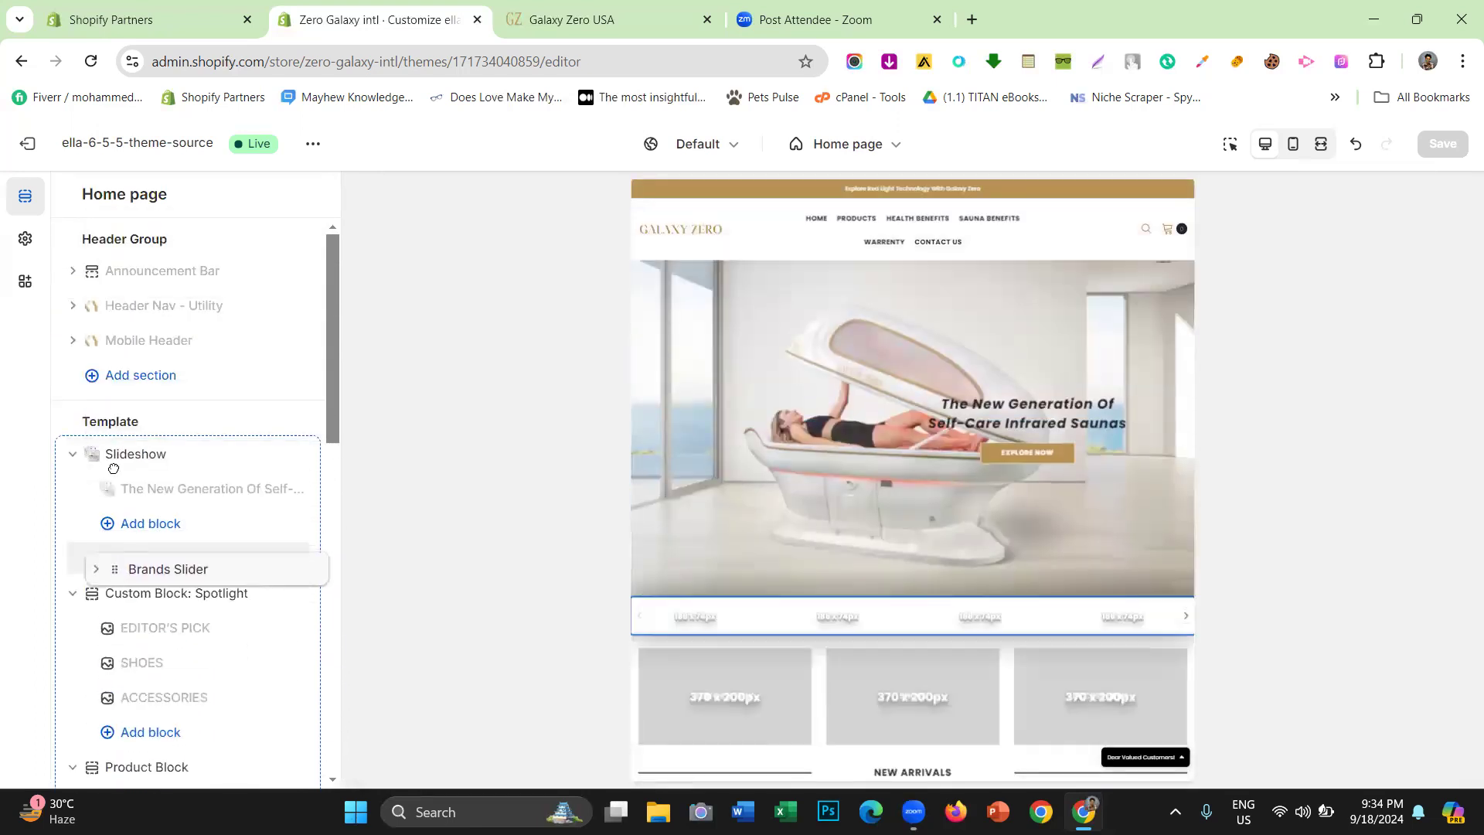
Check the badge row on the reference site, add two more image blocks to the Brands Slider and compare with the reference again
click(544, 17)
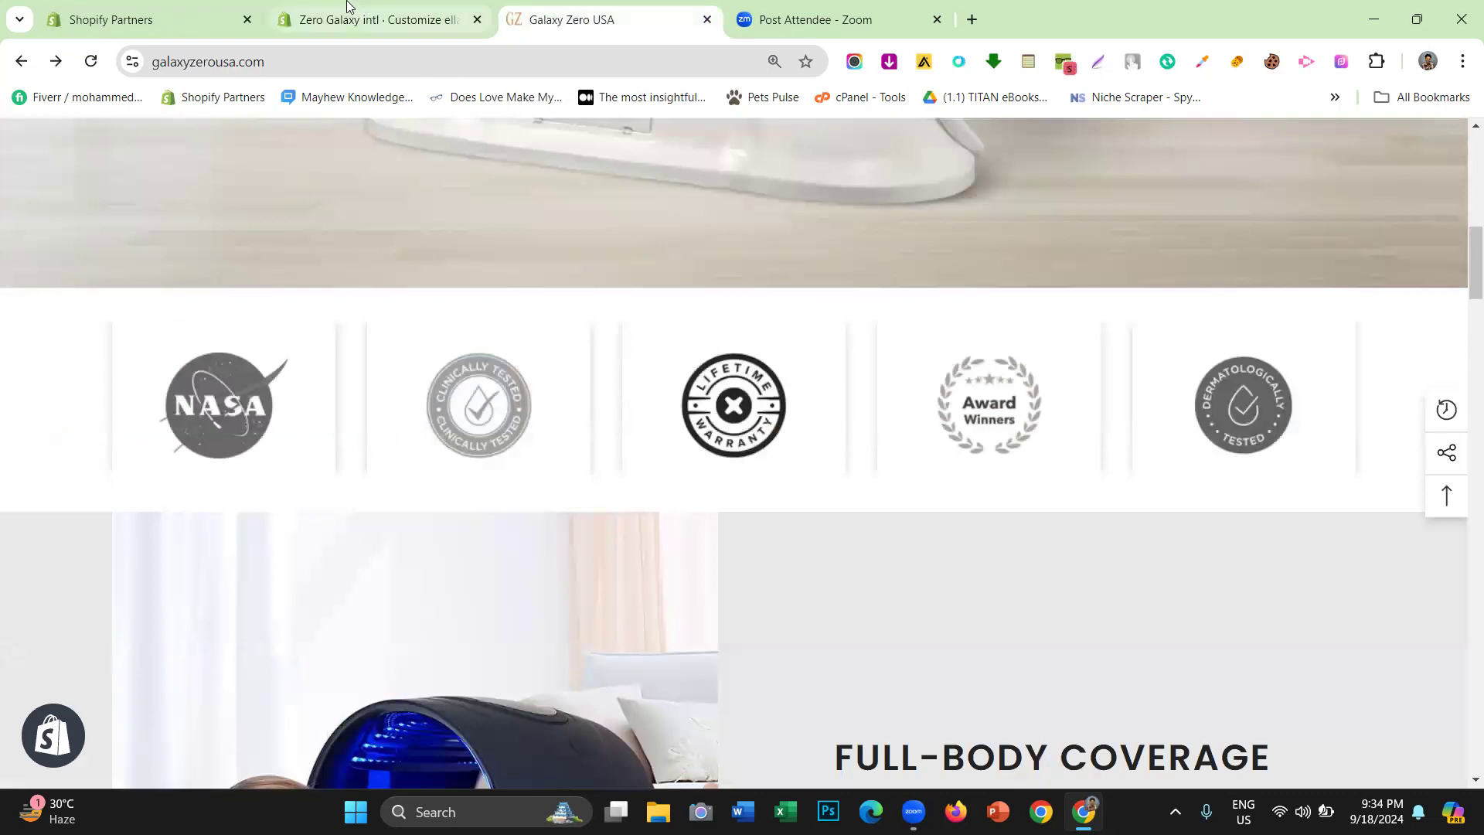
click(367, 17)
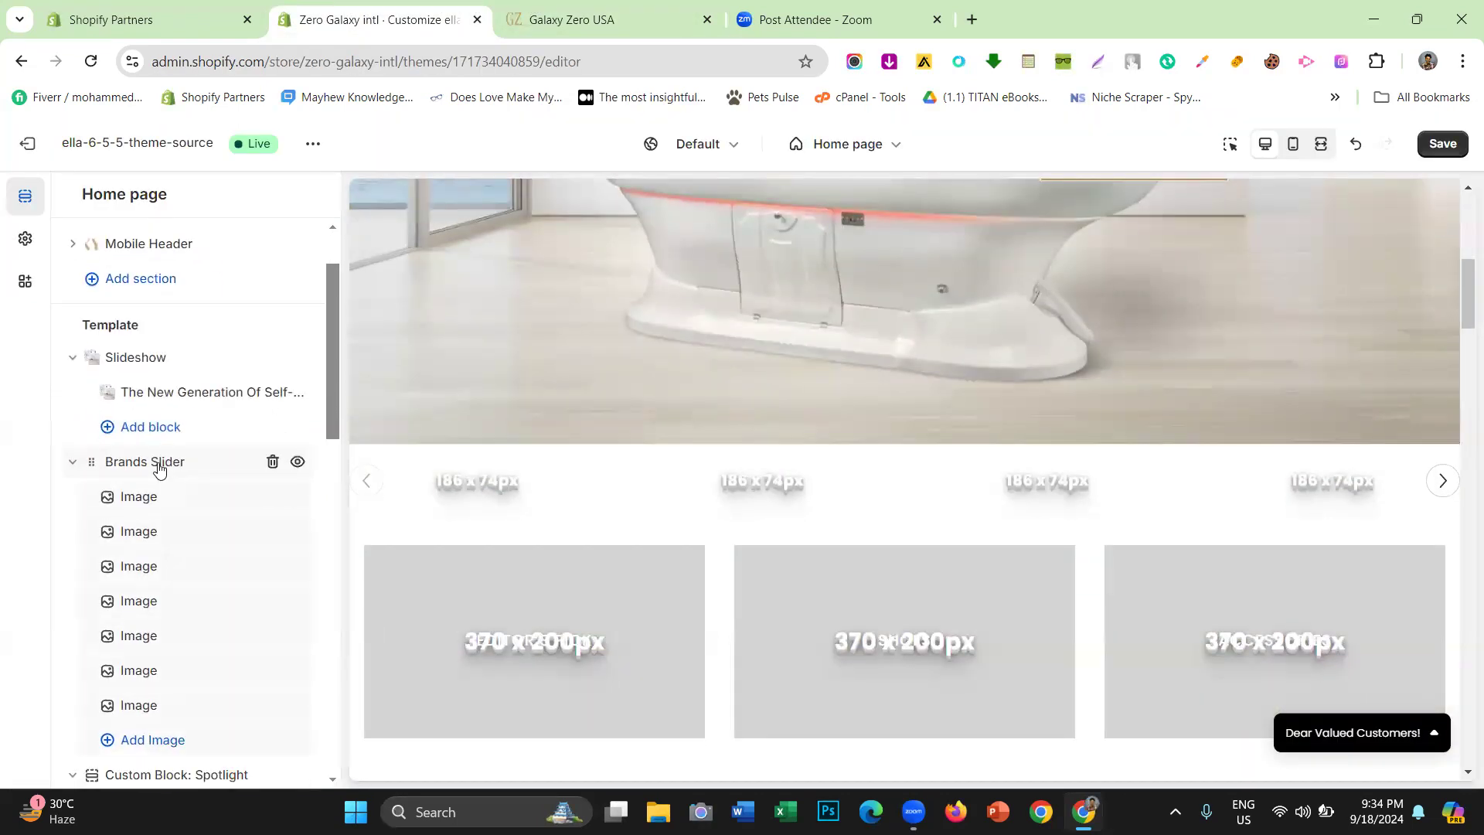
scroll(172, 488, down, 2)
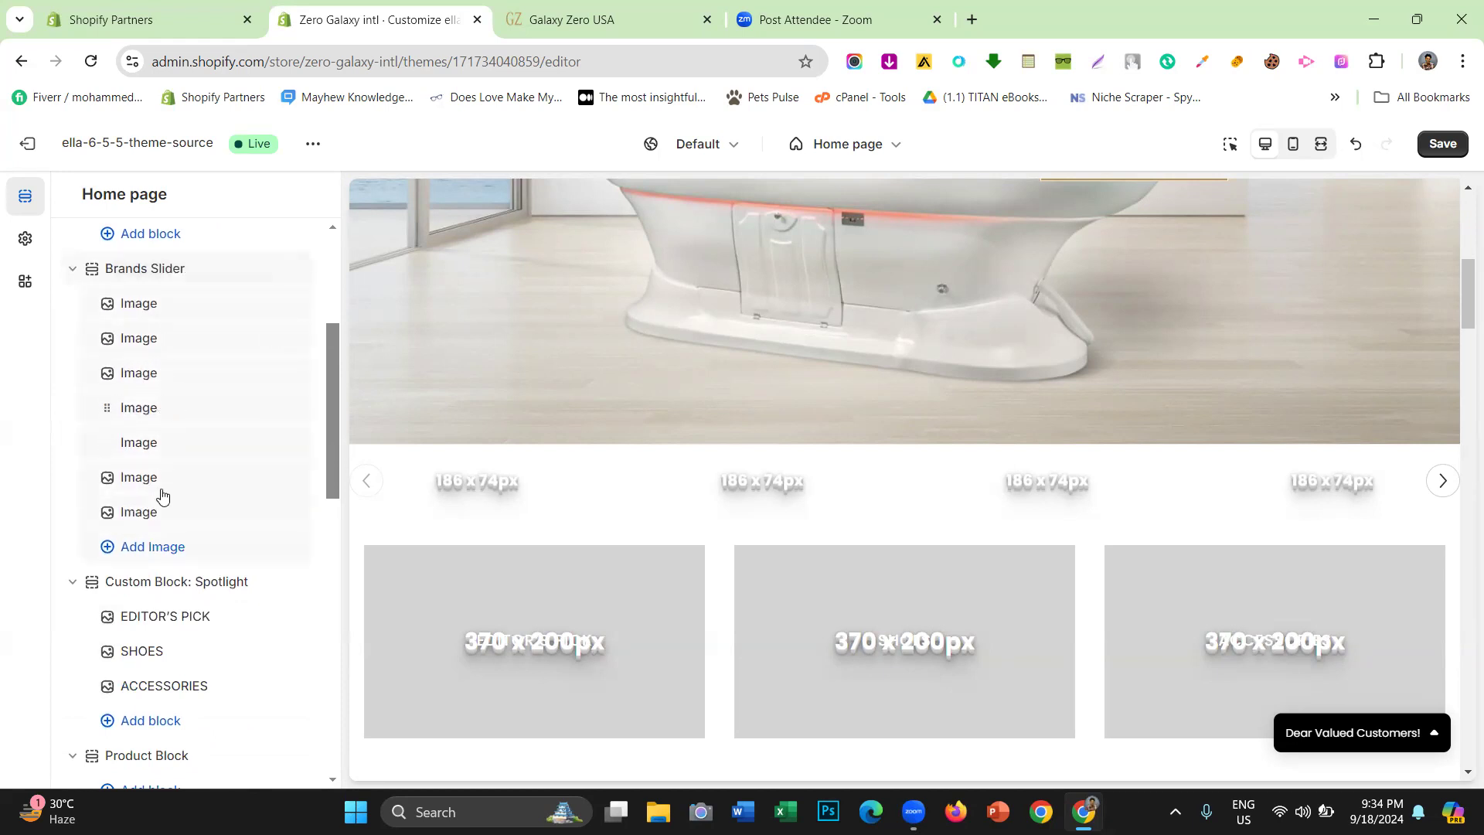
click(165, 549)
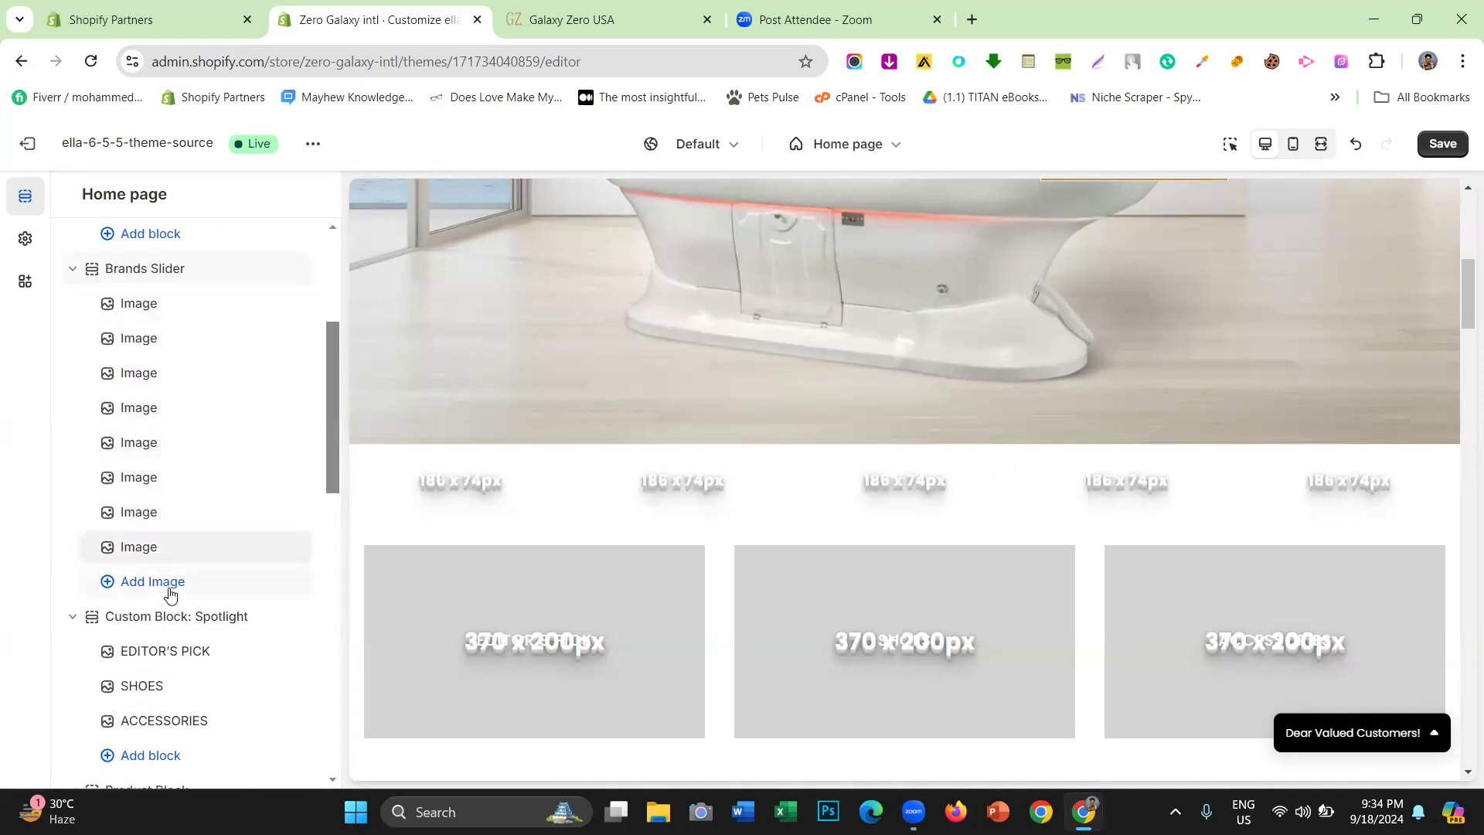
click(170, 593)
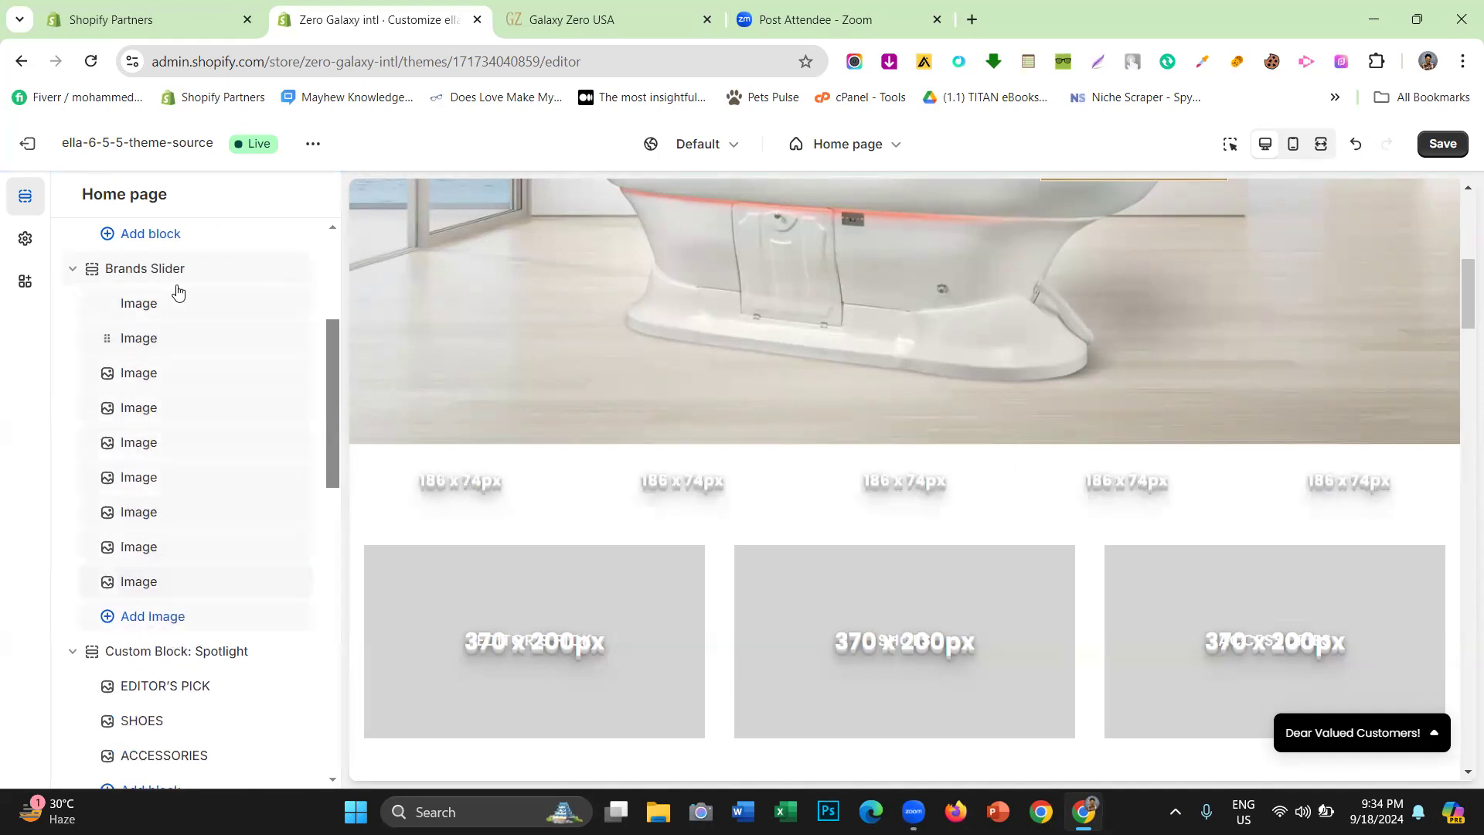
key(ctrl+Tab)
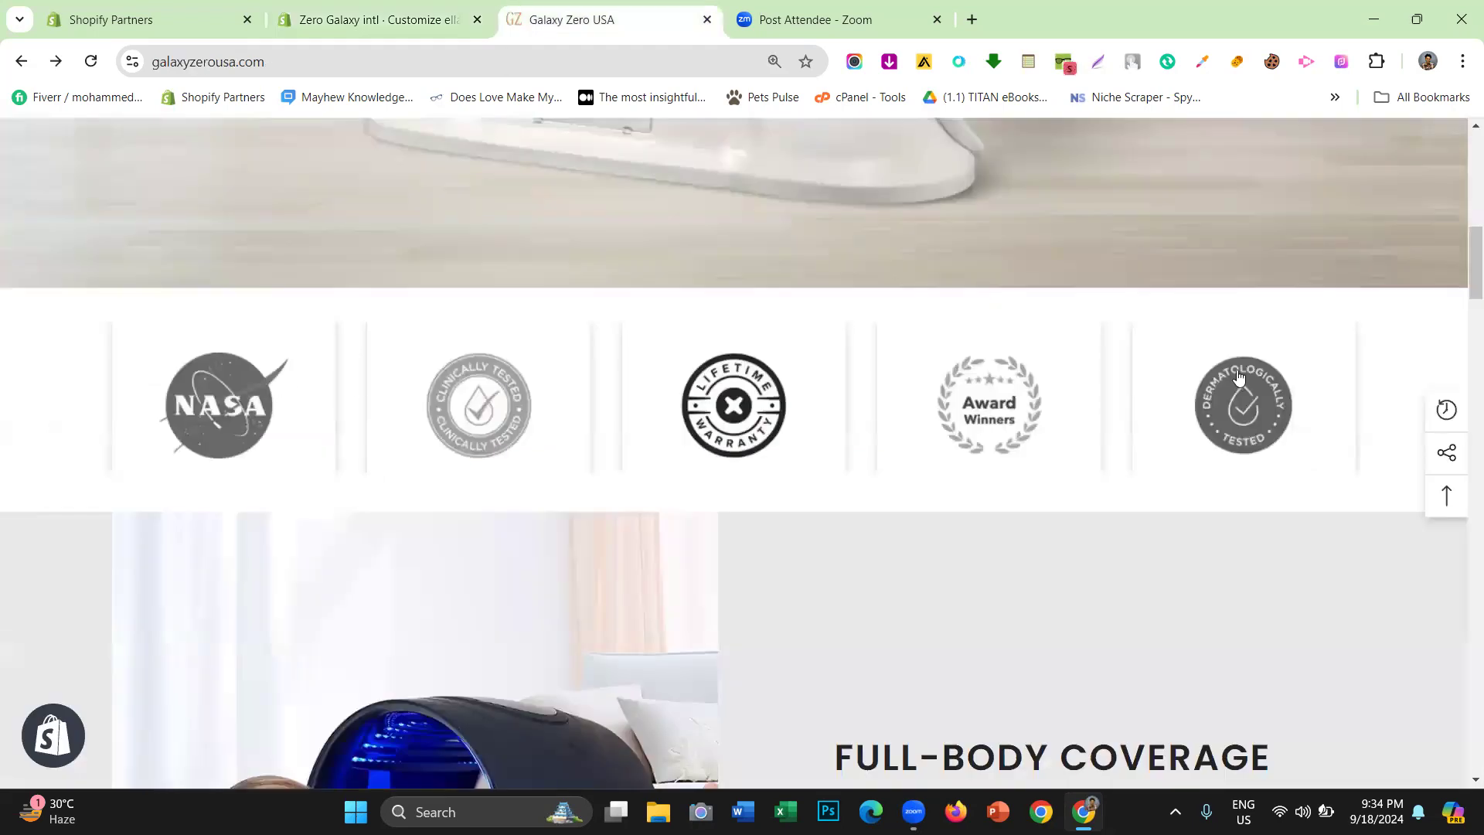
click(361, 8)
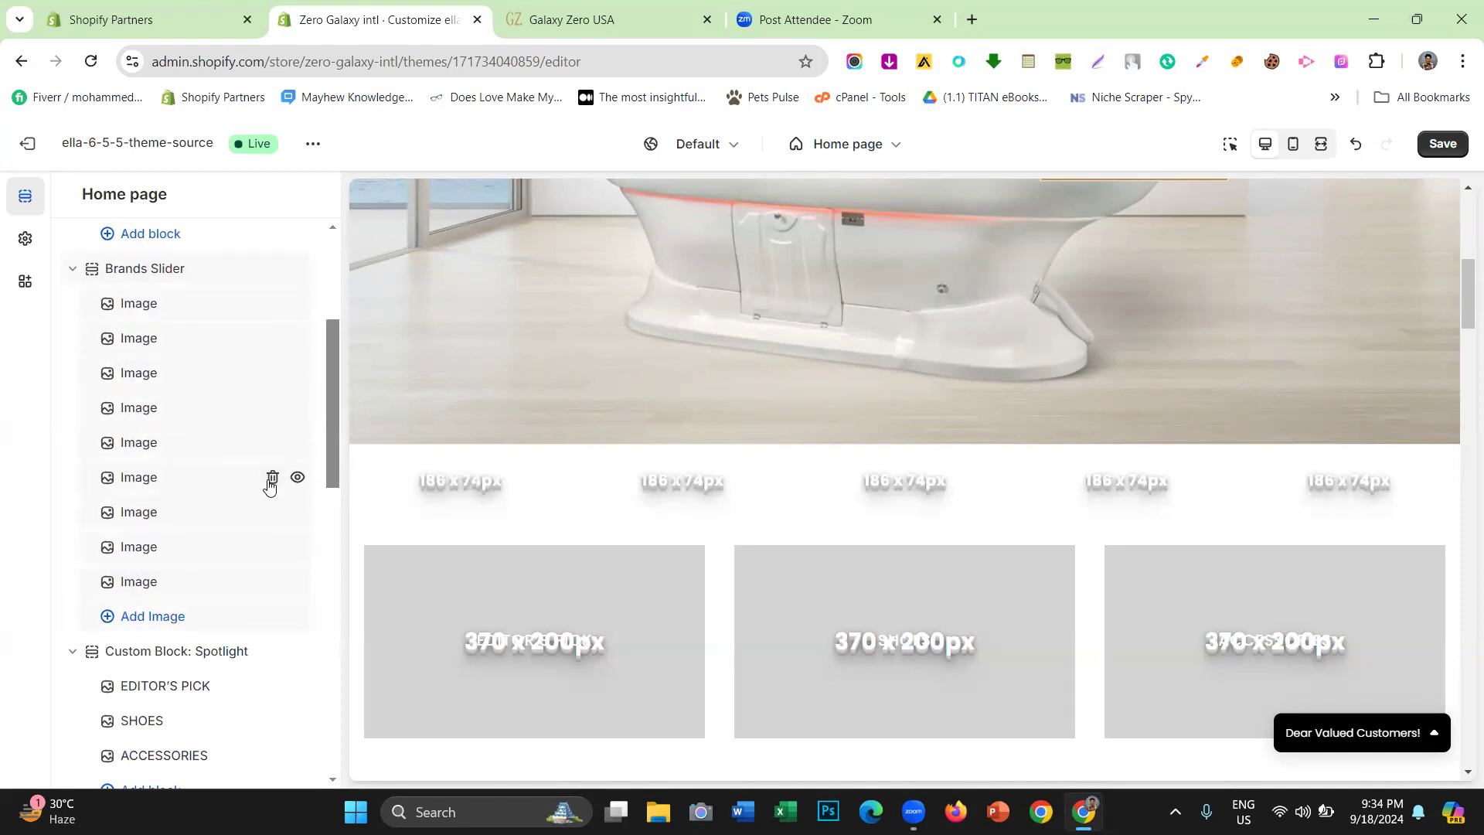
Delete four image blocks from the Brands Slider, keeping five to match the badges on the reference site
click(272, 477)
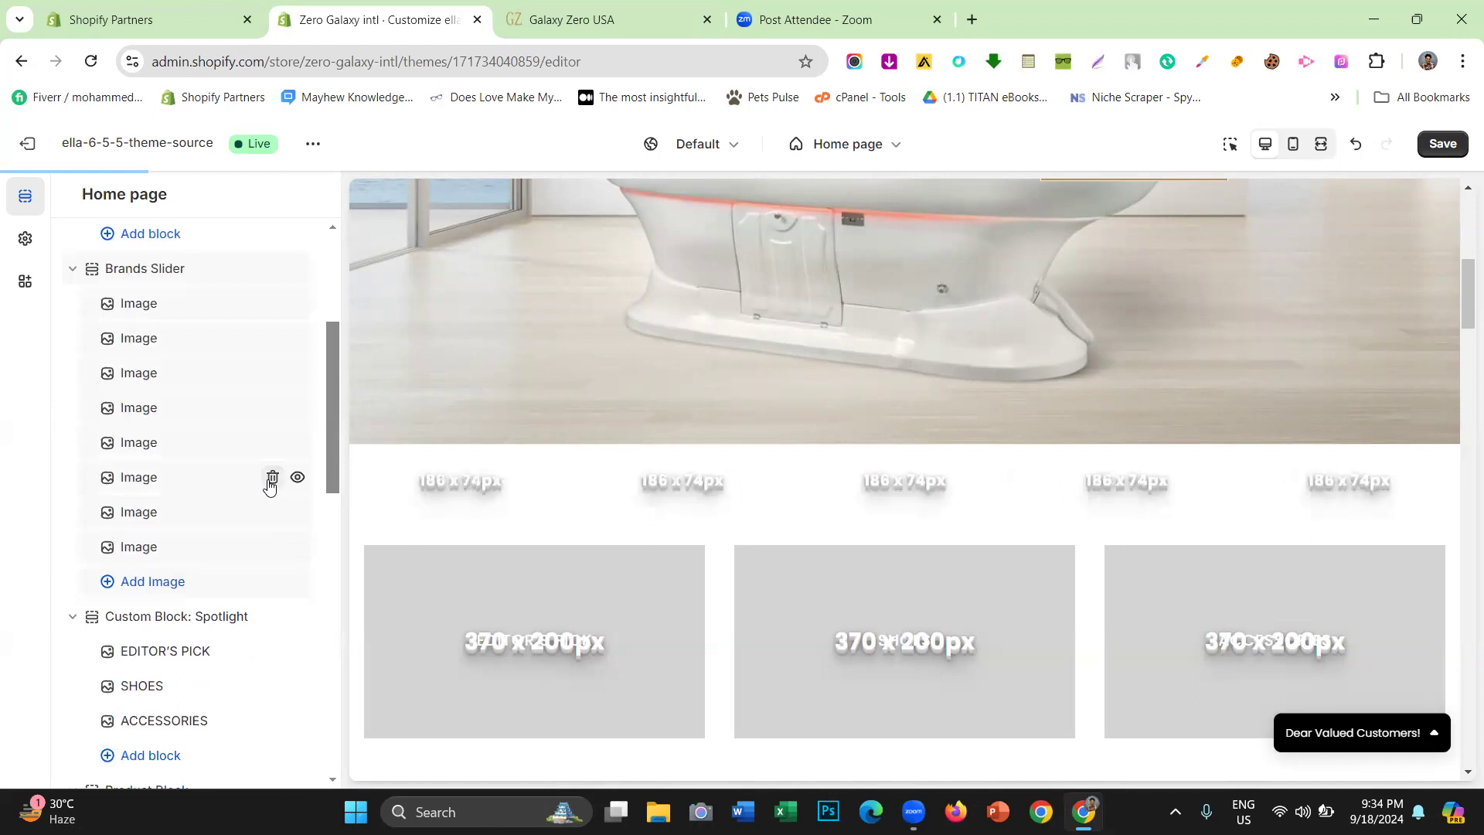
click(272, 477)
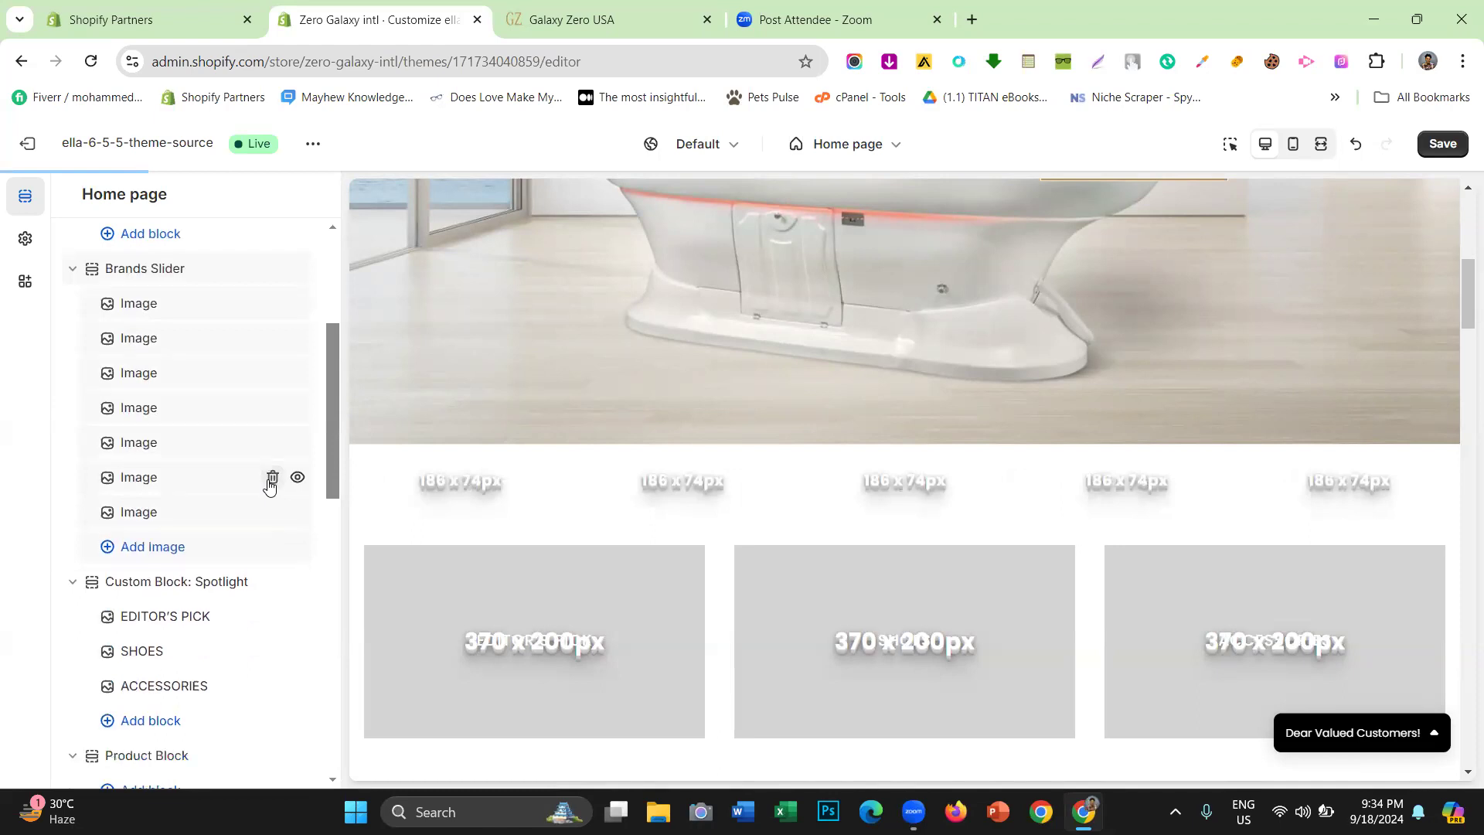
click(272, 477)
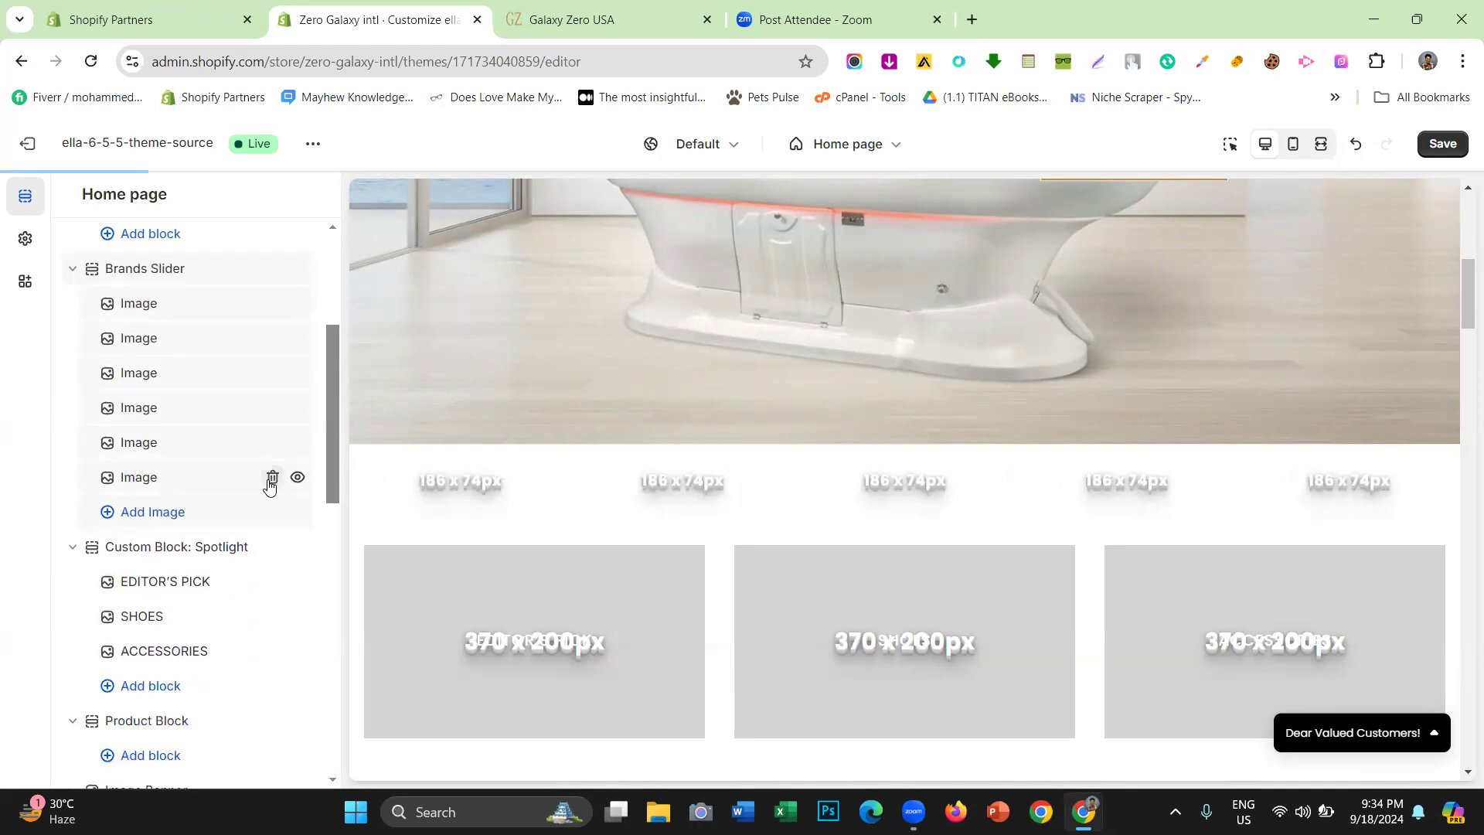
click(272, 476)
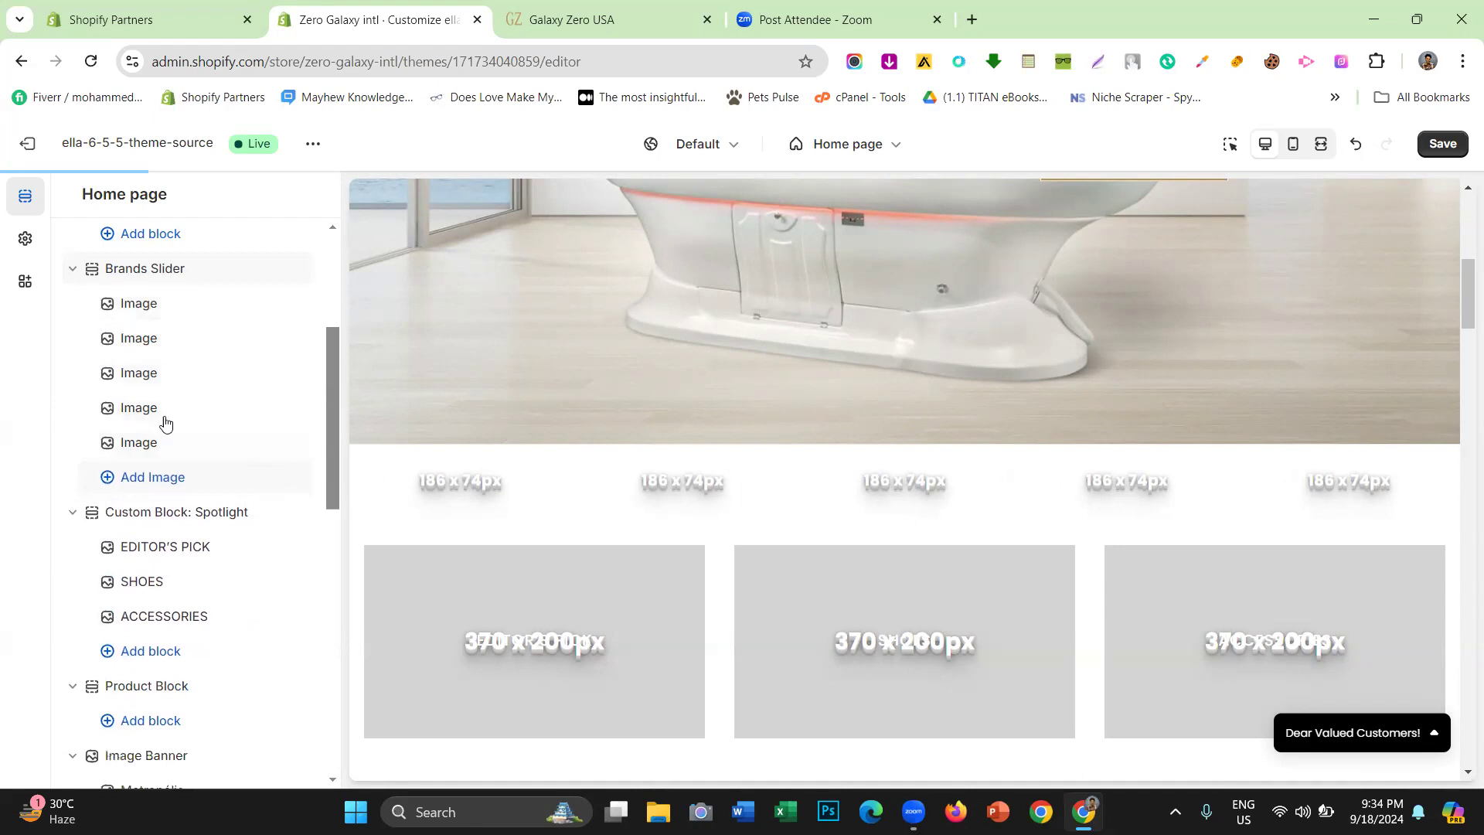
Examine the settings of the first image block in the Brands Slider and return to the home page section list
click(159, 318)
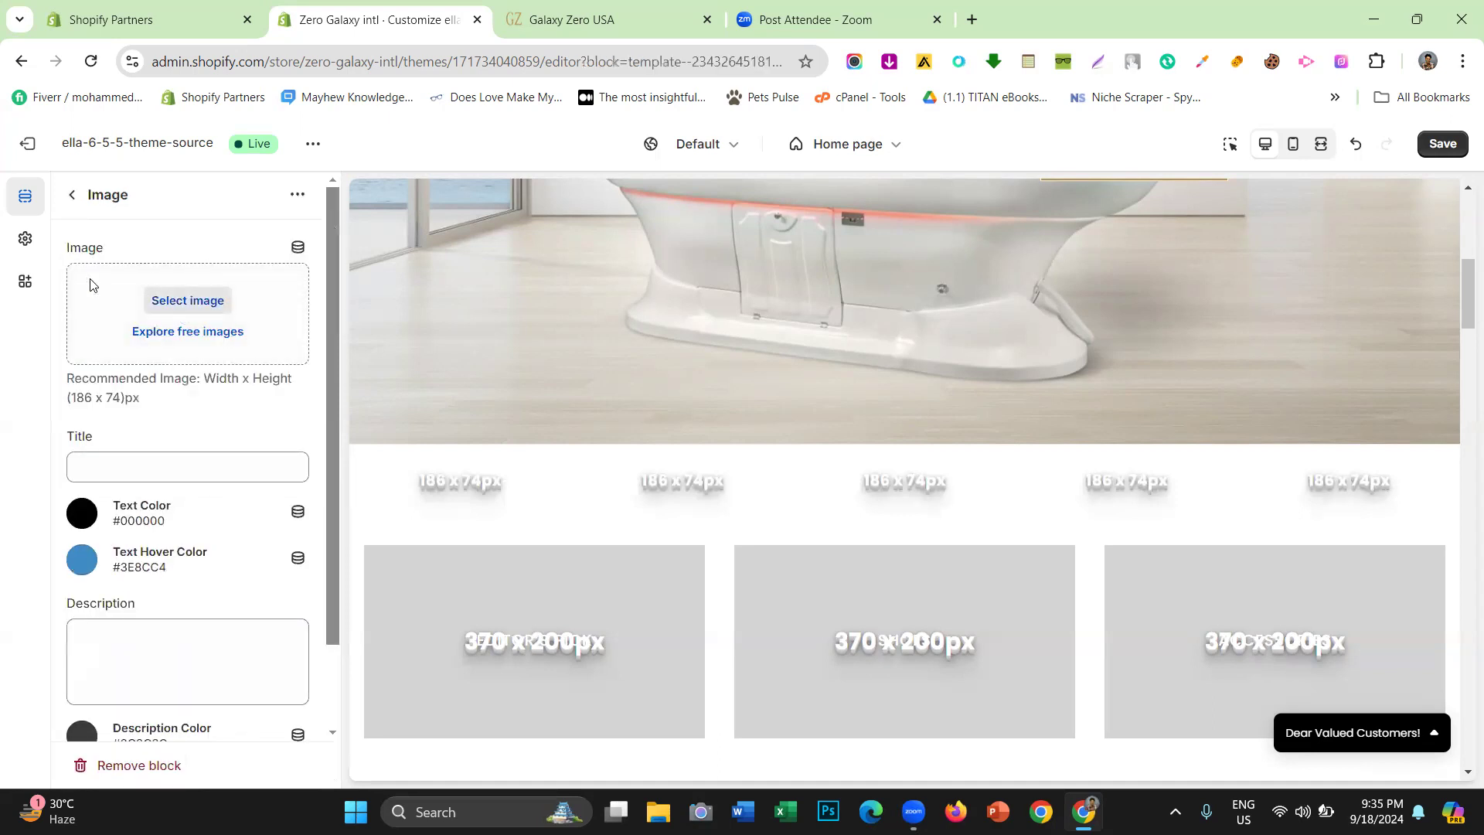
scroll(176, 255, down, 1)
scroll(201, 290, up, 1)
click(70, 197)
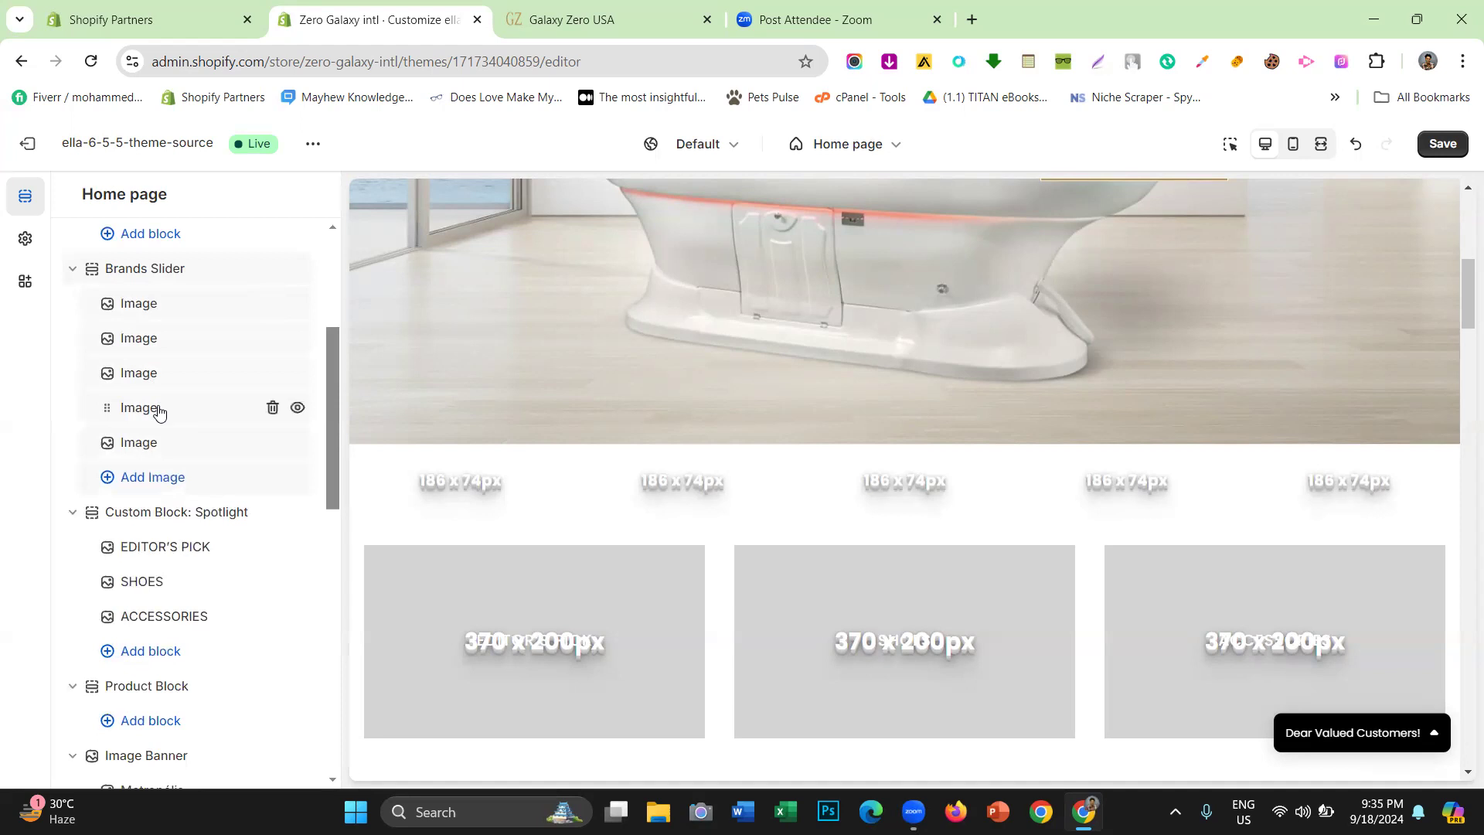
click(147, 313)
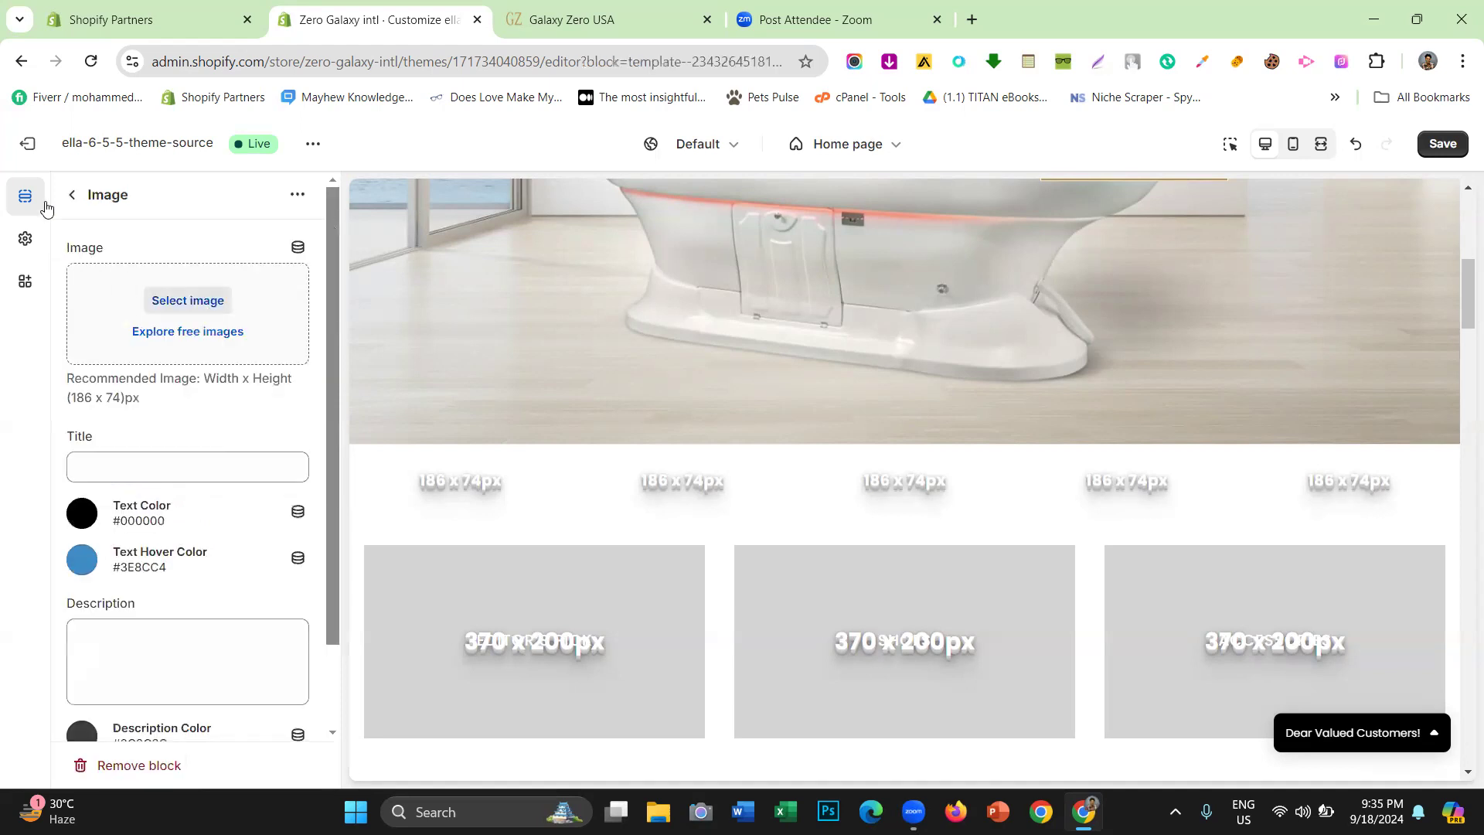
click(72, 195)
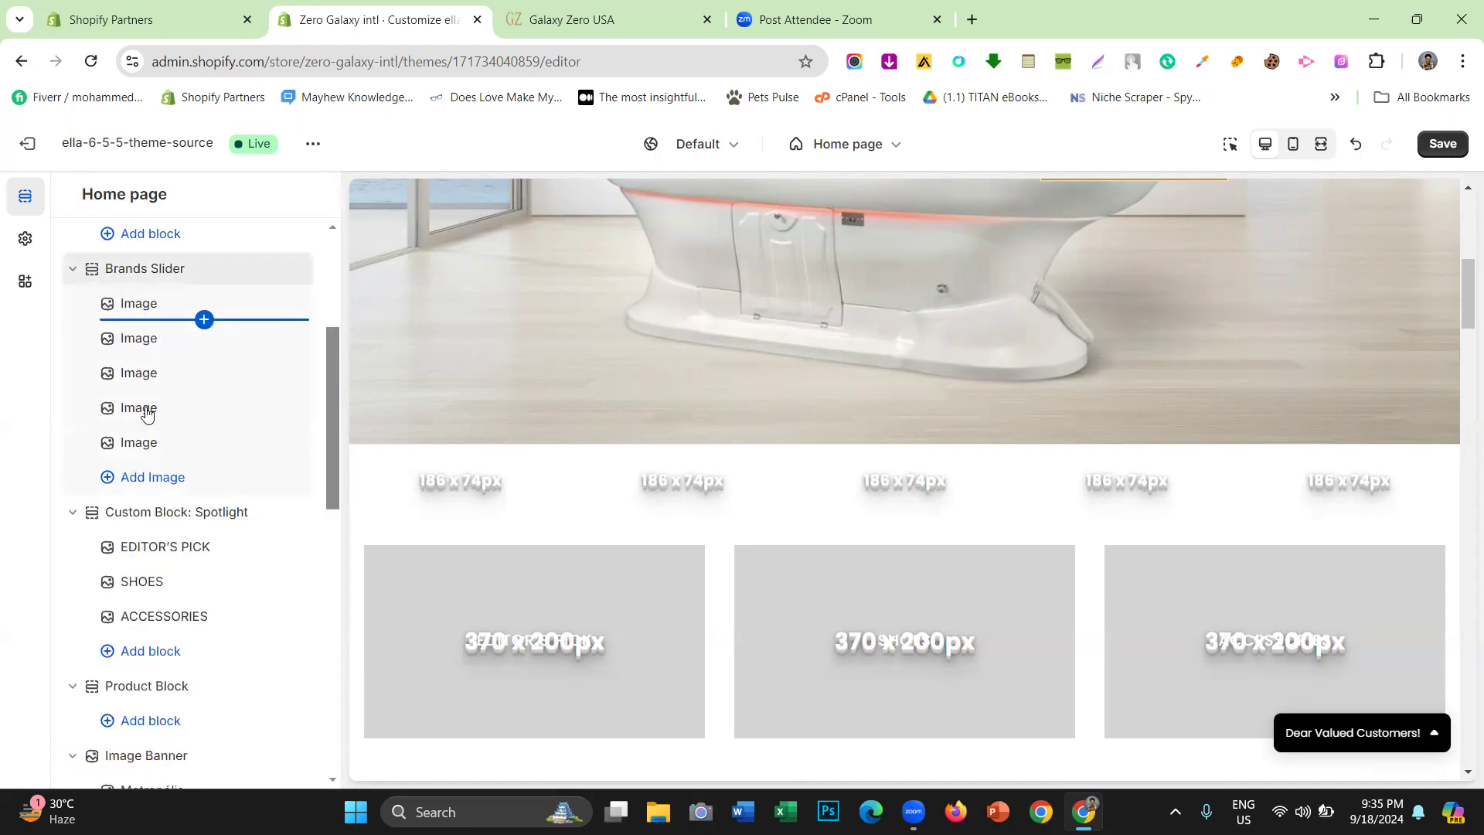
Save the NASA badge image from the Galaxy Zero USA reference site to the Downloads folder as fx-gs.webp
click(541, 21)
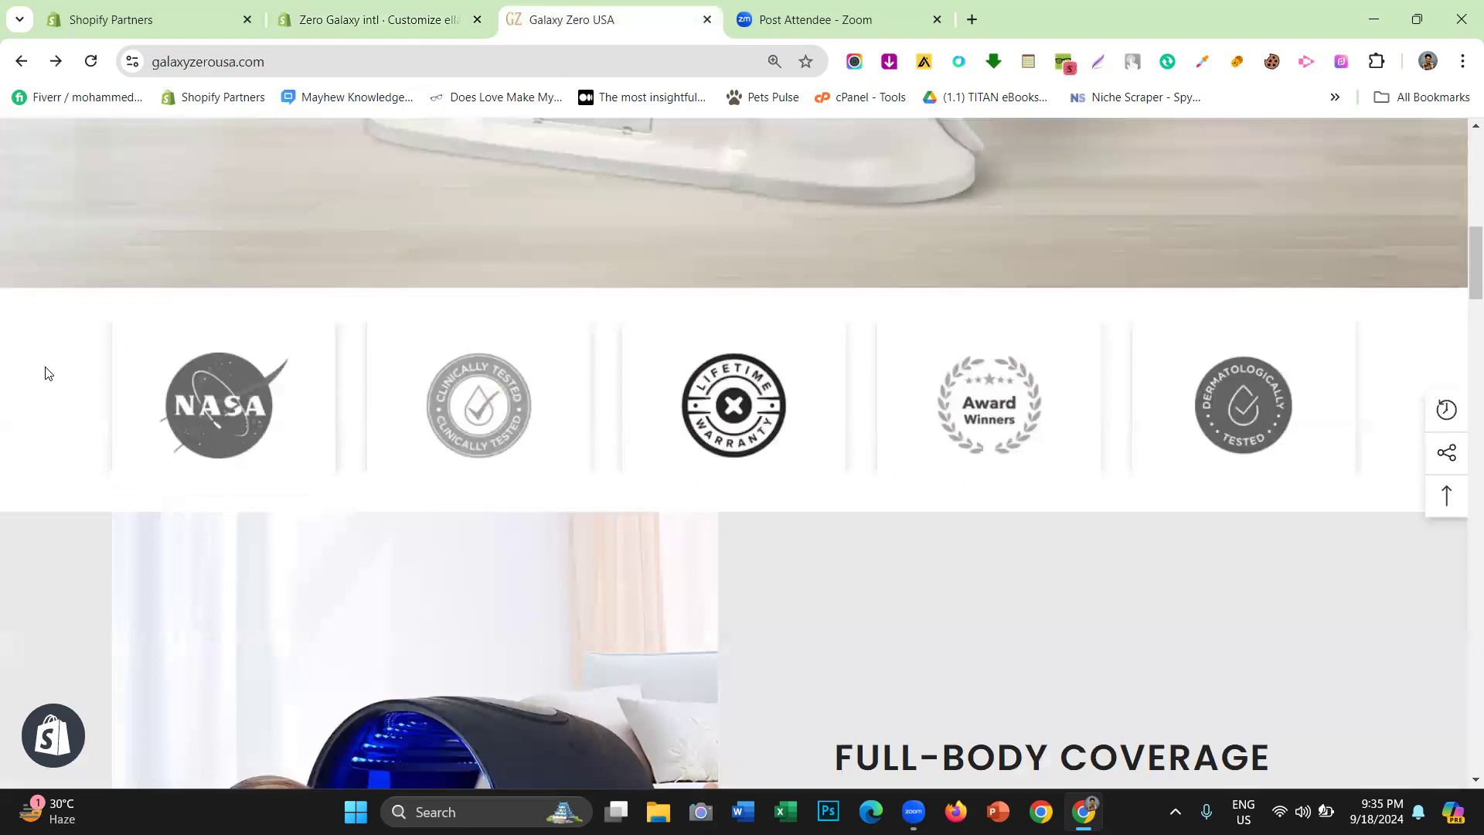
scroll(439, 464, up, 1)
scroll(439, 464, down, 1)
right_click(223, 384)
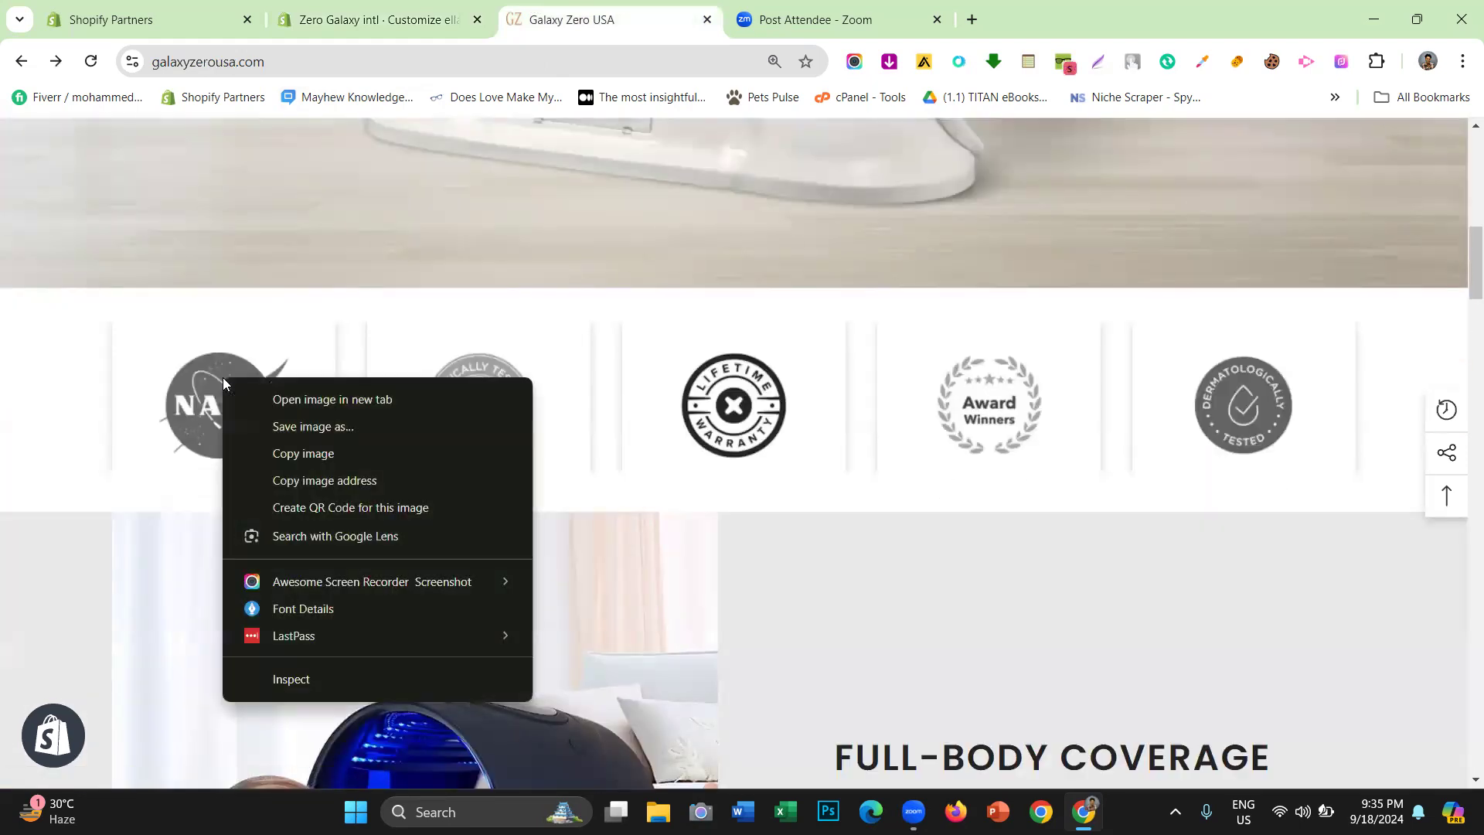
click(265, 425)
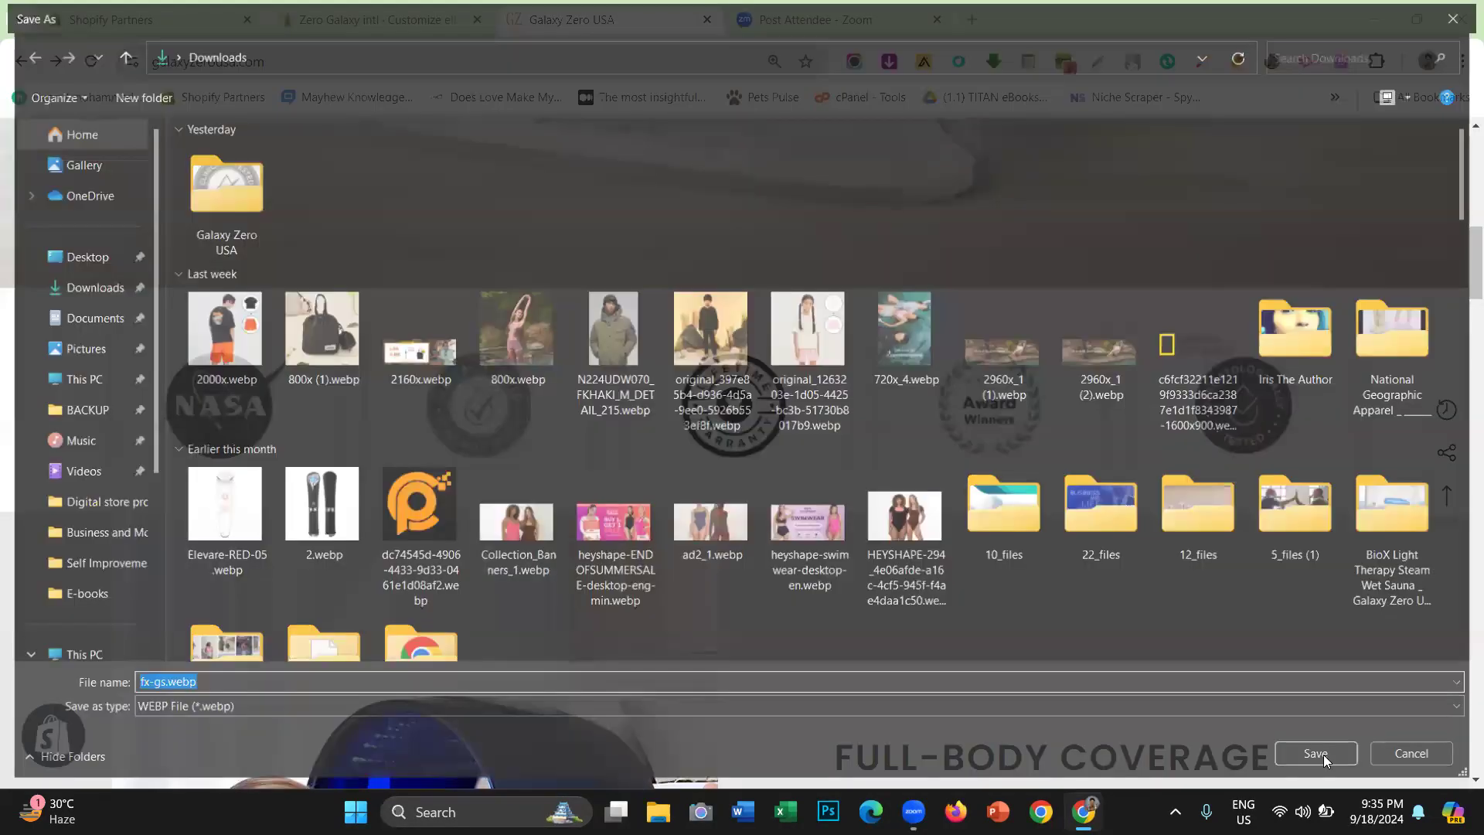
click(1315, 753)
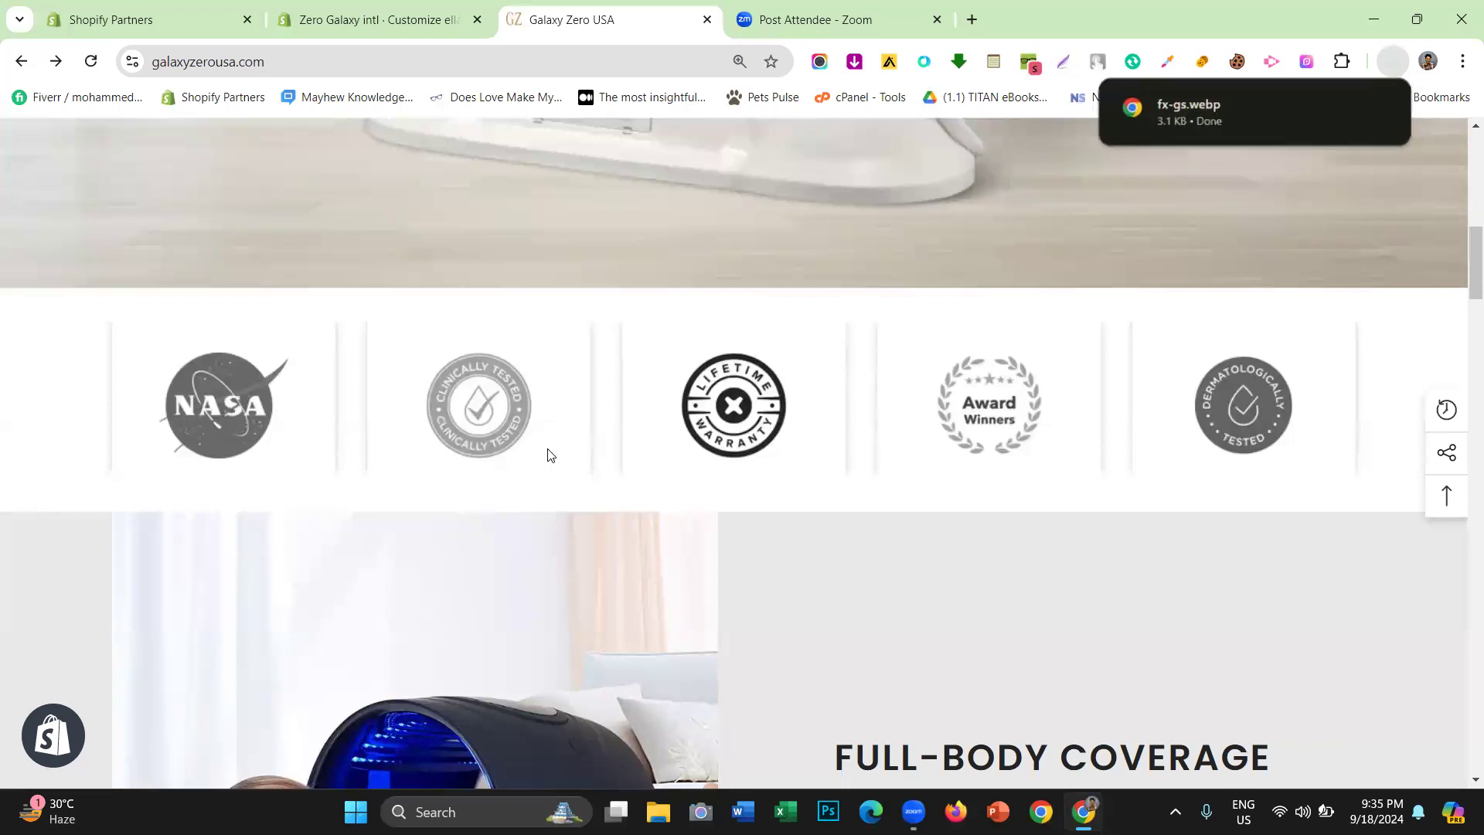
Scan the reference page with the Imageye image downloader, look through its images for the badges, and close it
click(854, 61)
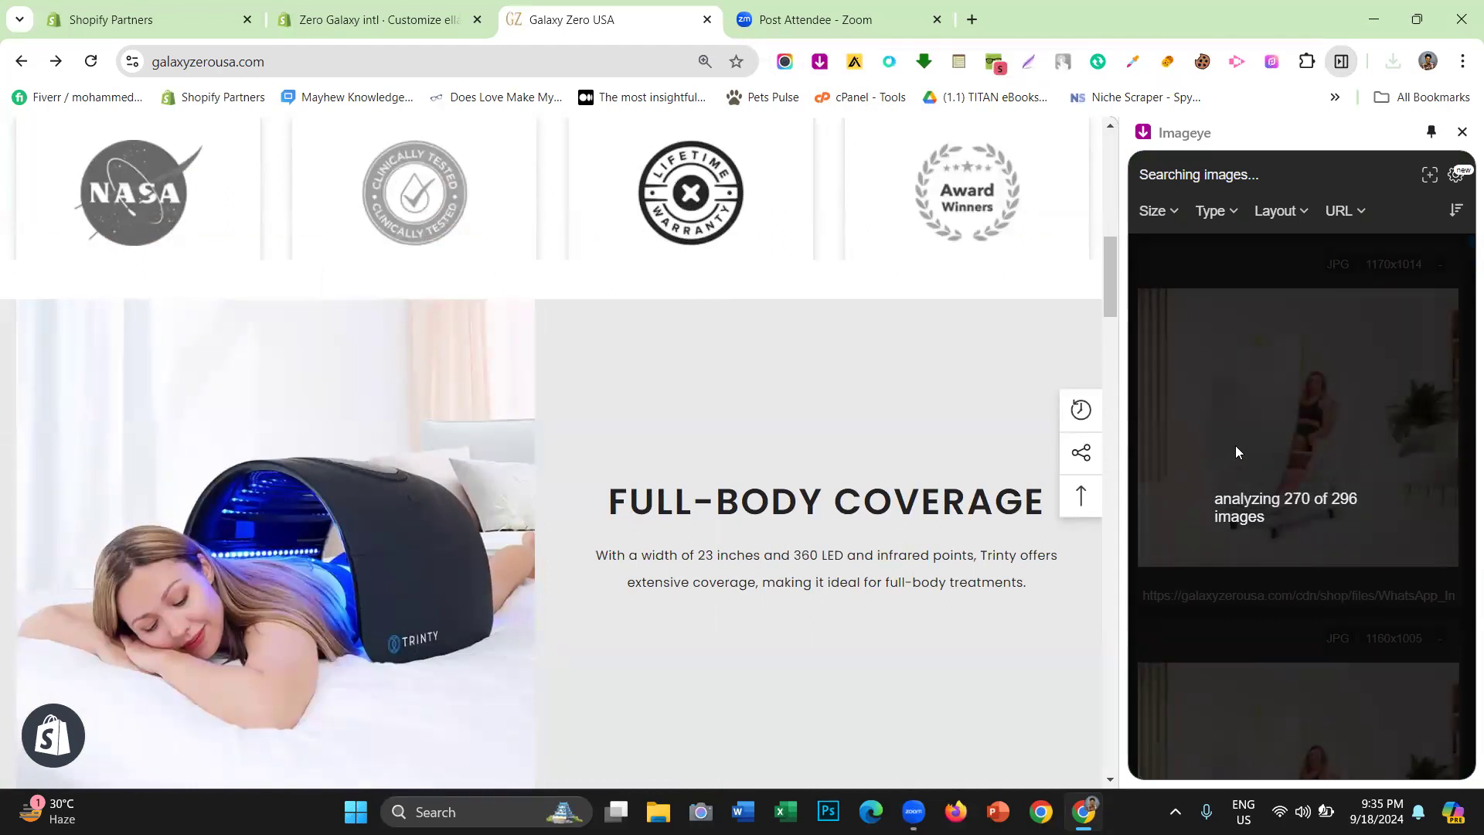
scroll(1235, 445, down, 4)
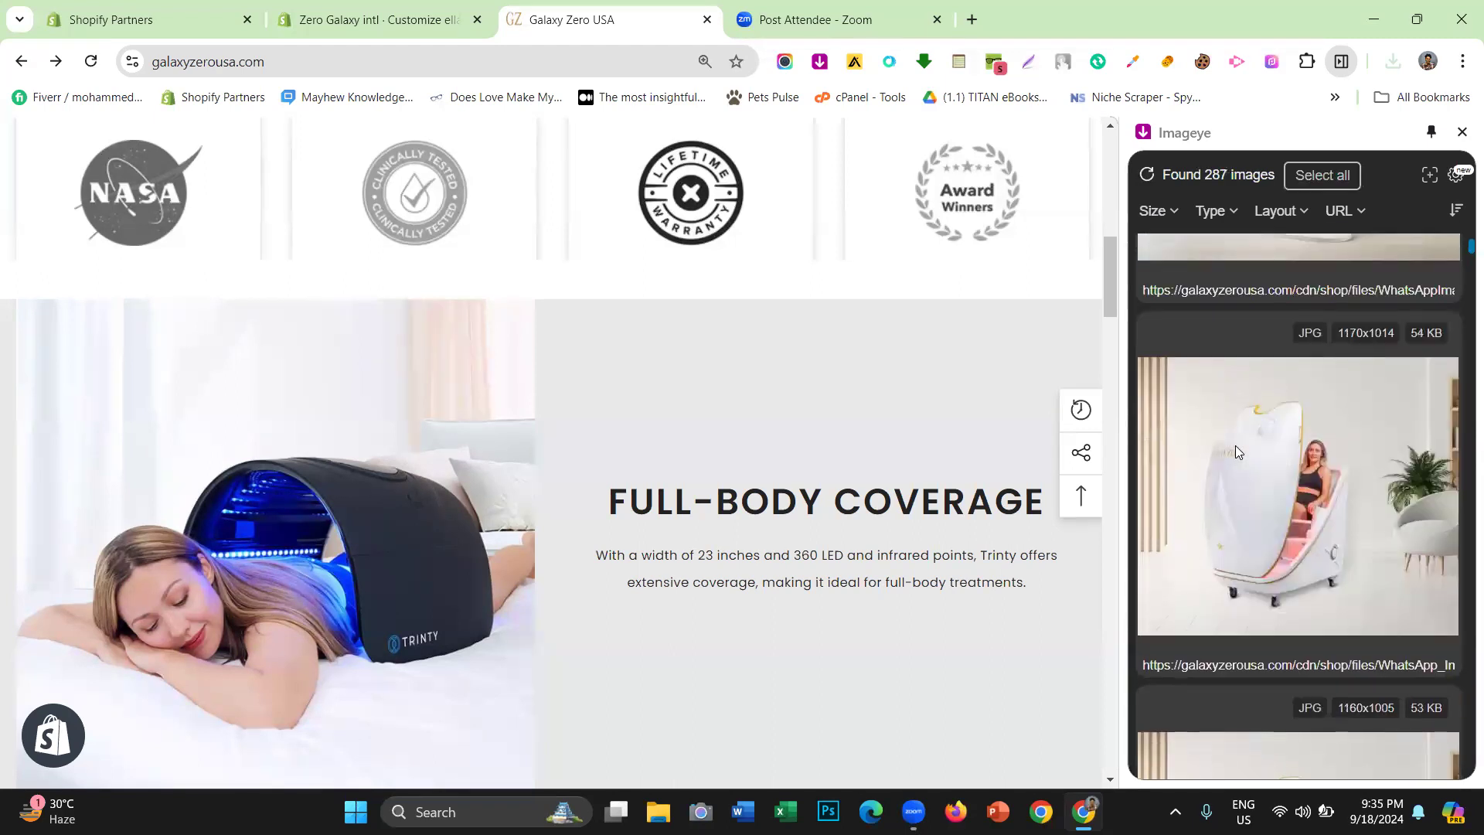
scroll(1235, 445, up, 9)
scroll(1235, 449, down, 6)
scroll(1235, 450, down, 8)
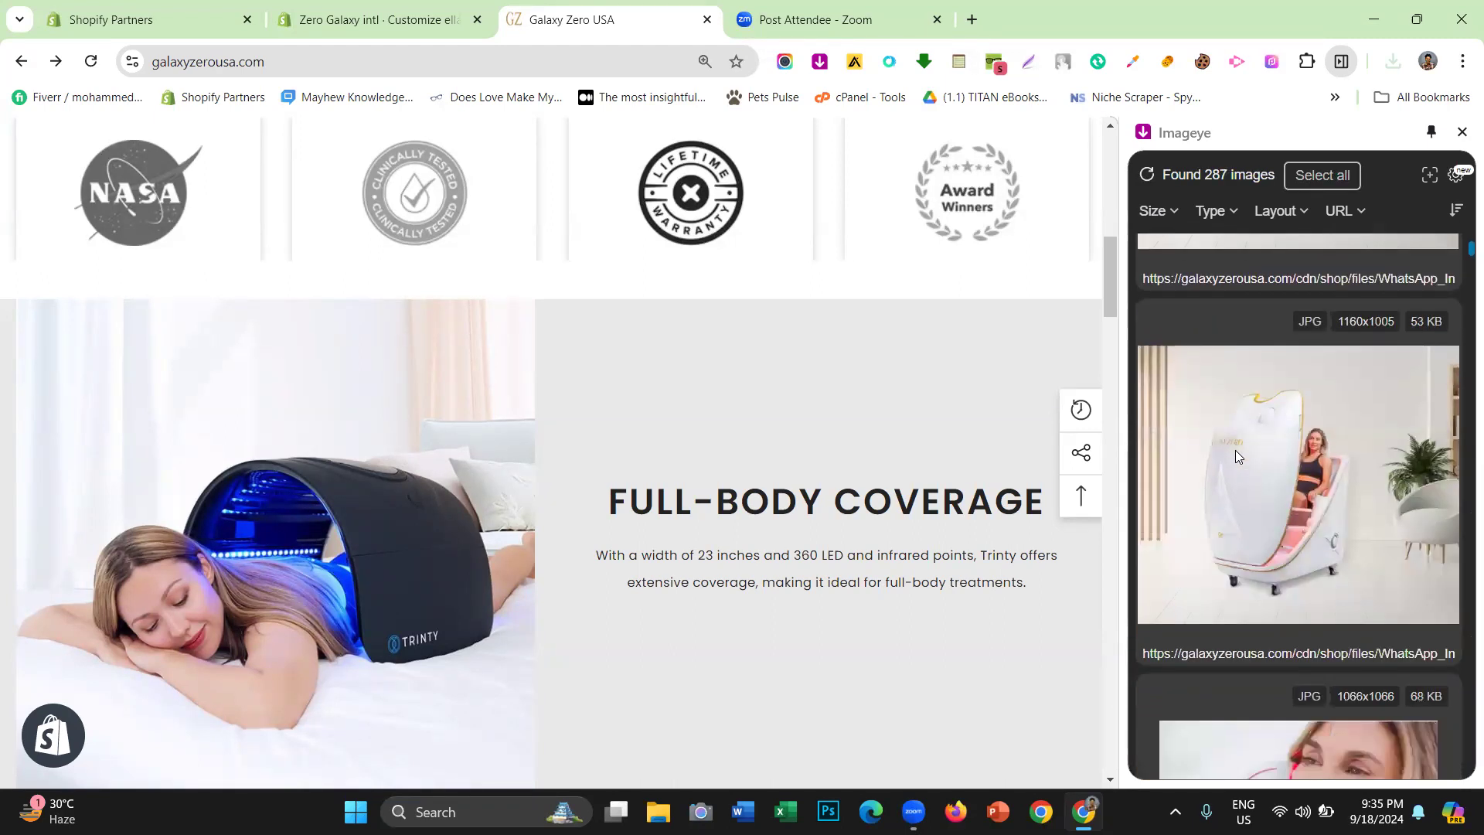
scroll(1235, 450, up, 4)
scroll(478, 533, up, 5)
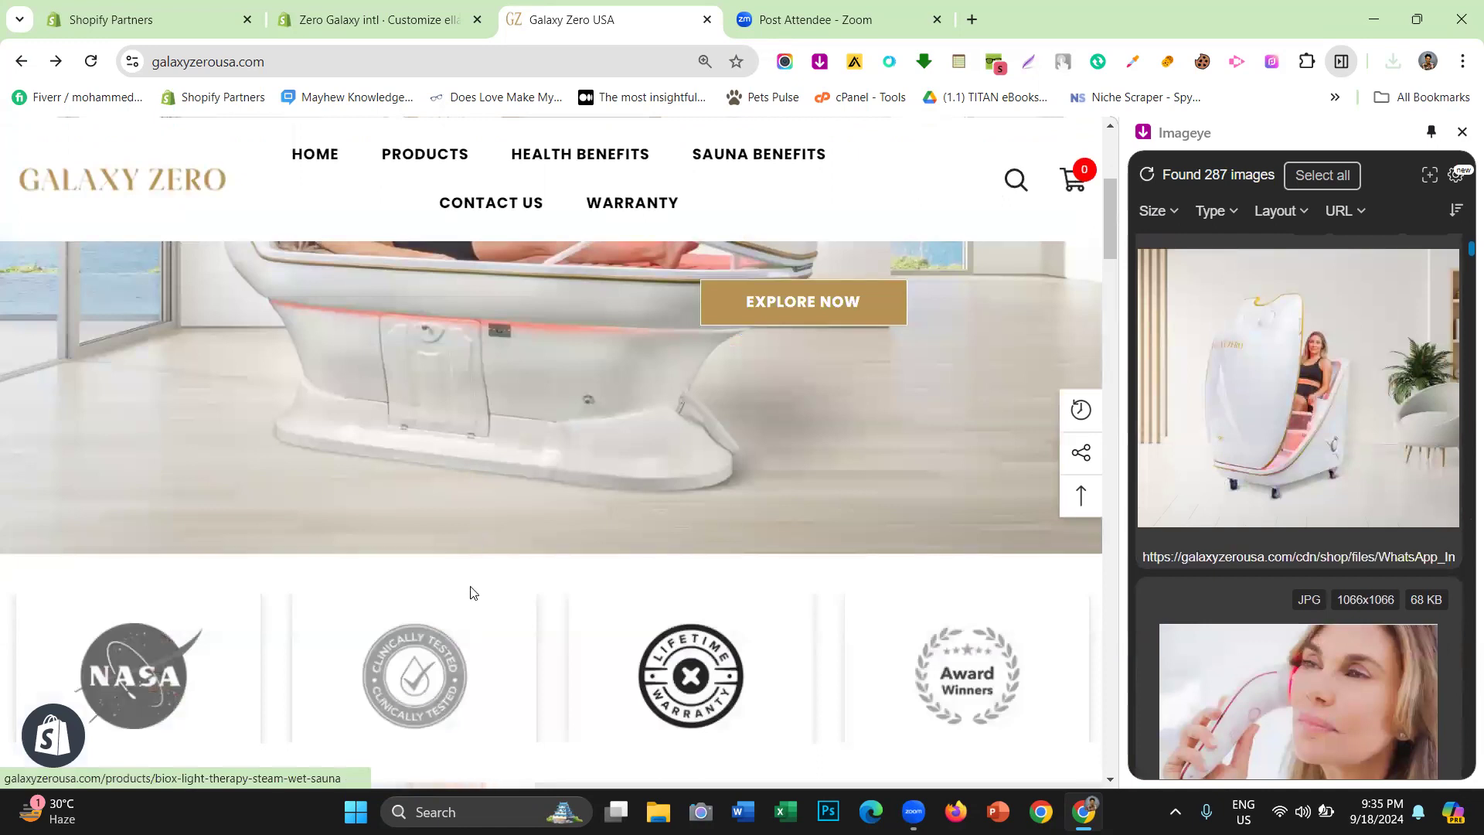
click(1461, 133)
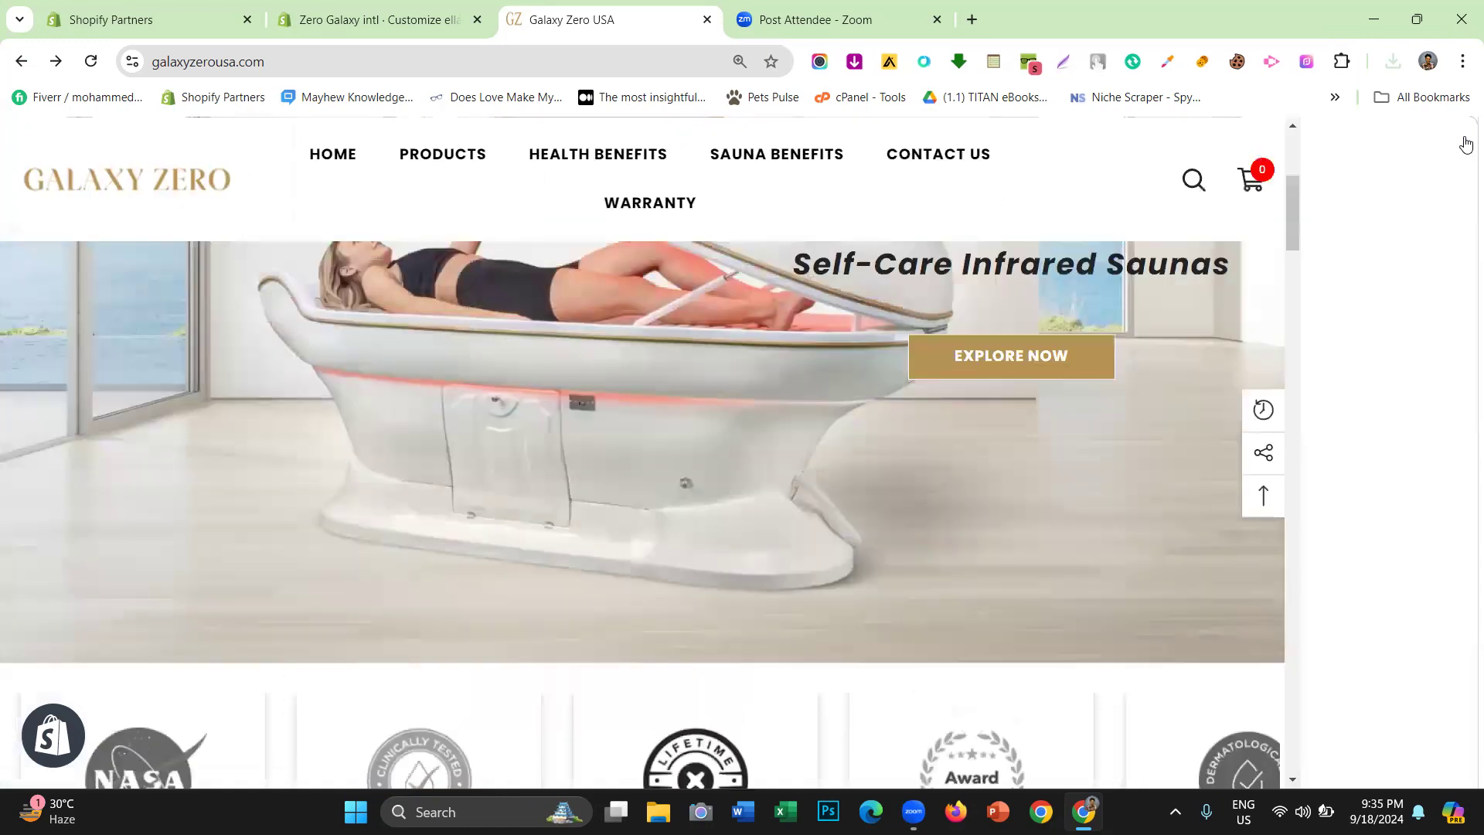
scroll(525, 444, down, 3)
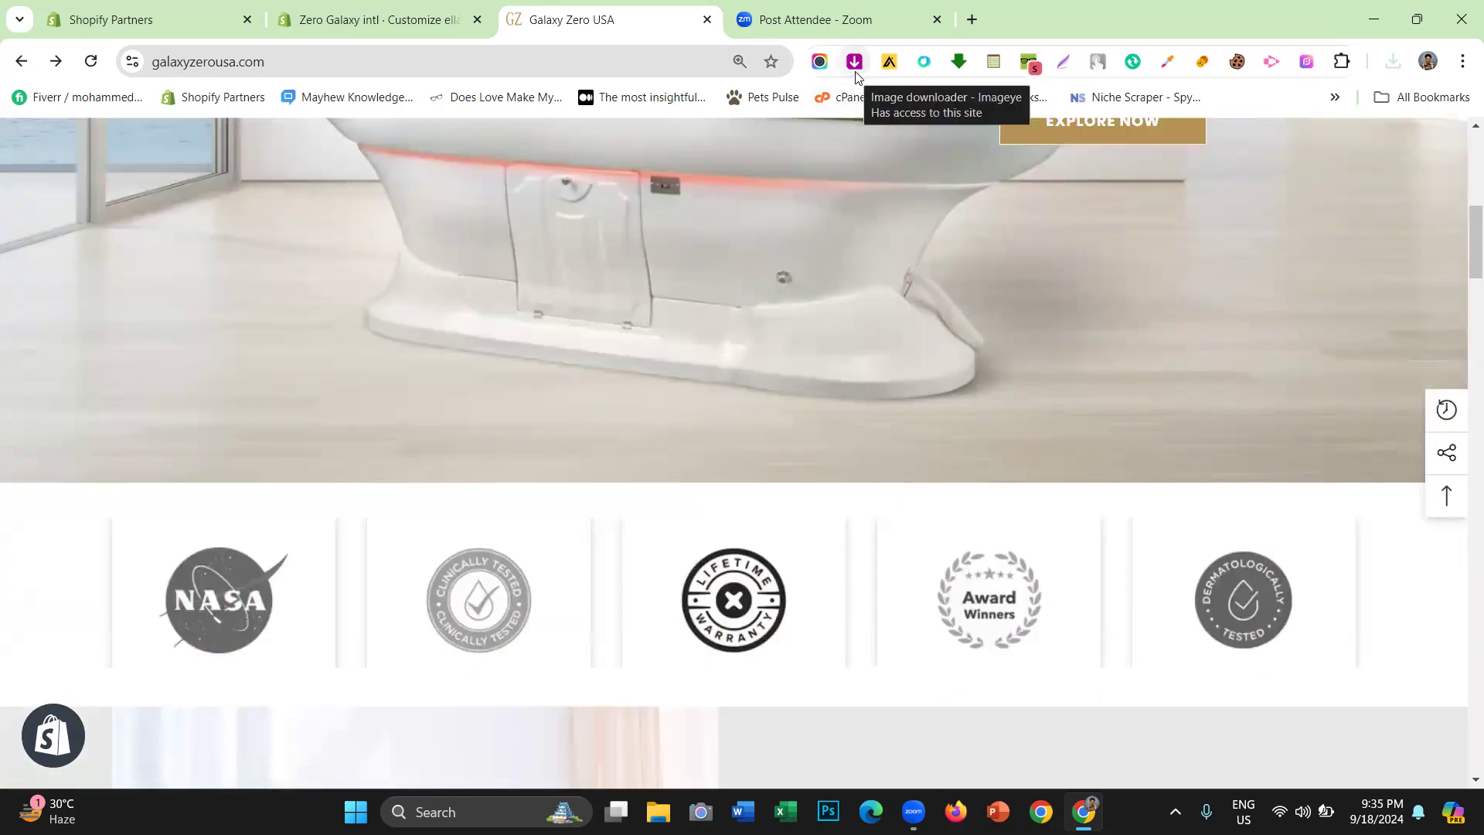
Examine the hero, badge row and Full-Body Coverage section on the reference site, comparing the badges with the Brands Slider in the theme editor
scroll(583, 527, down, 1)
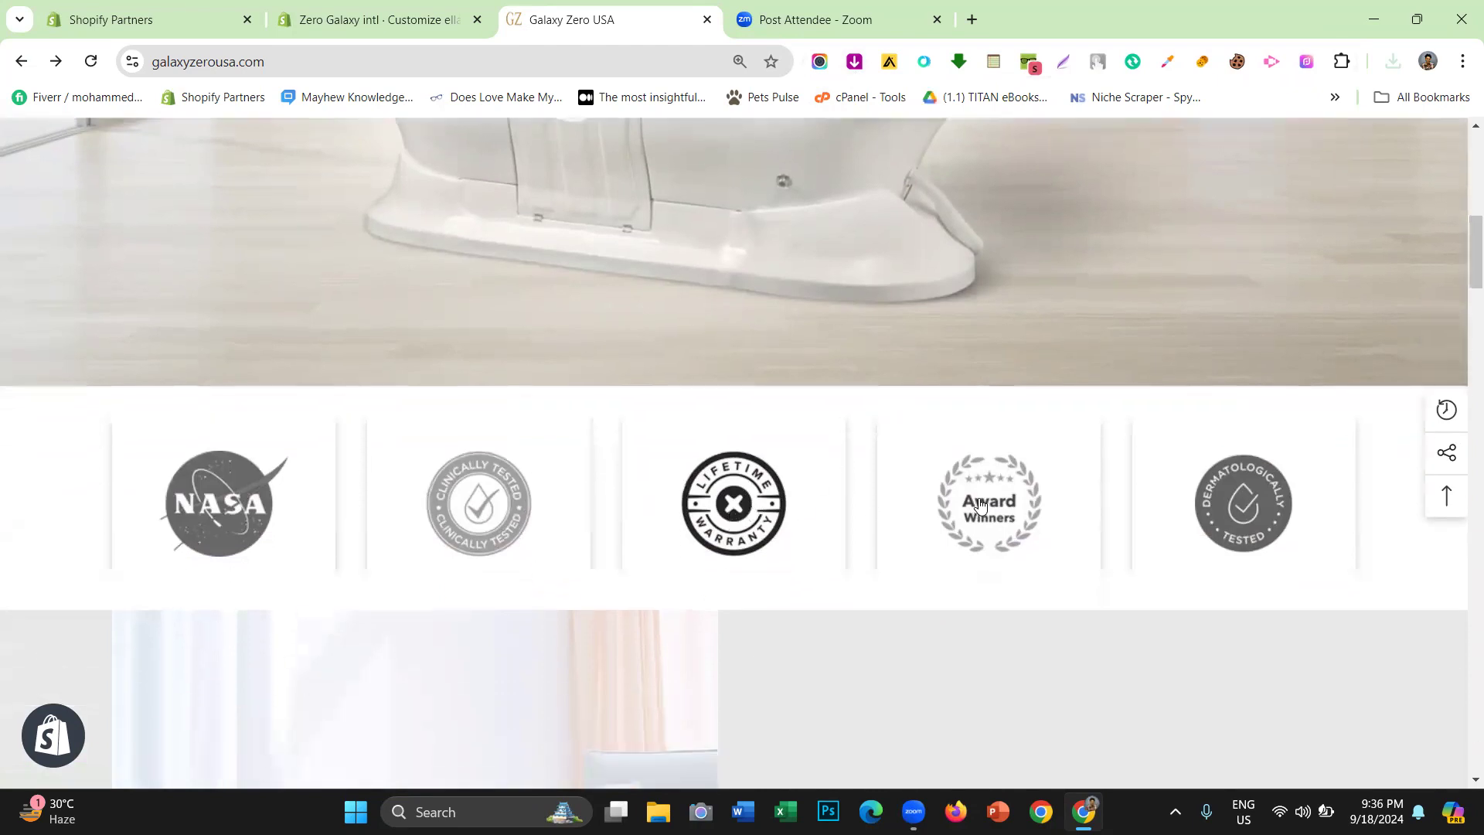
scroll(850, 533, down, 5)
scroll(734, 374, up, 7)
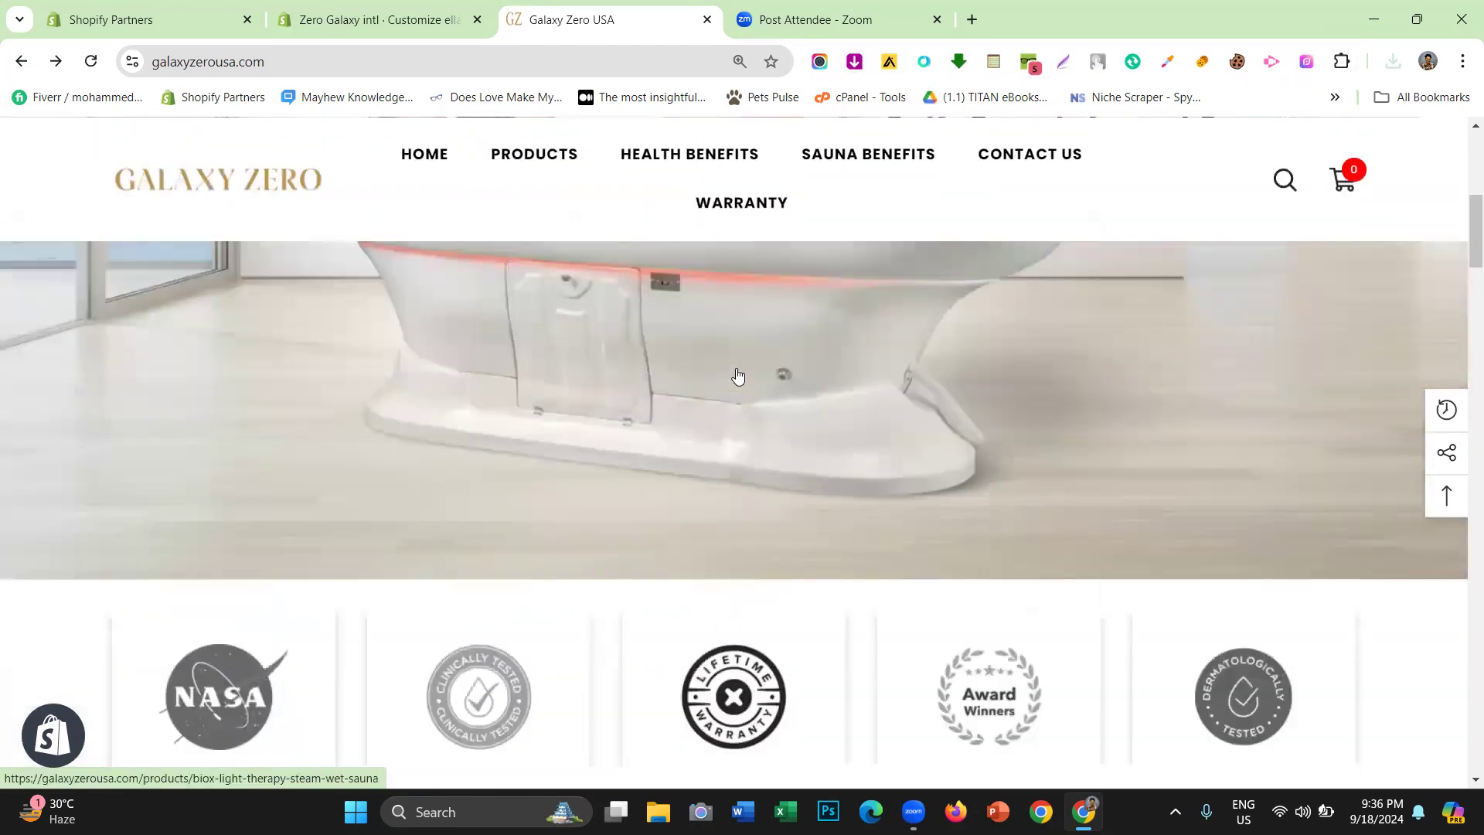
scroll(737, 375, up, 4)
scroll(736, 384, up, 2)
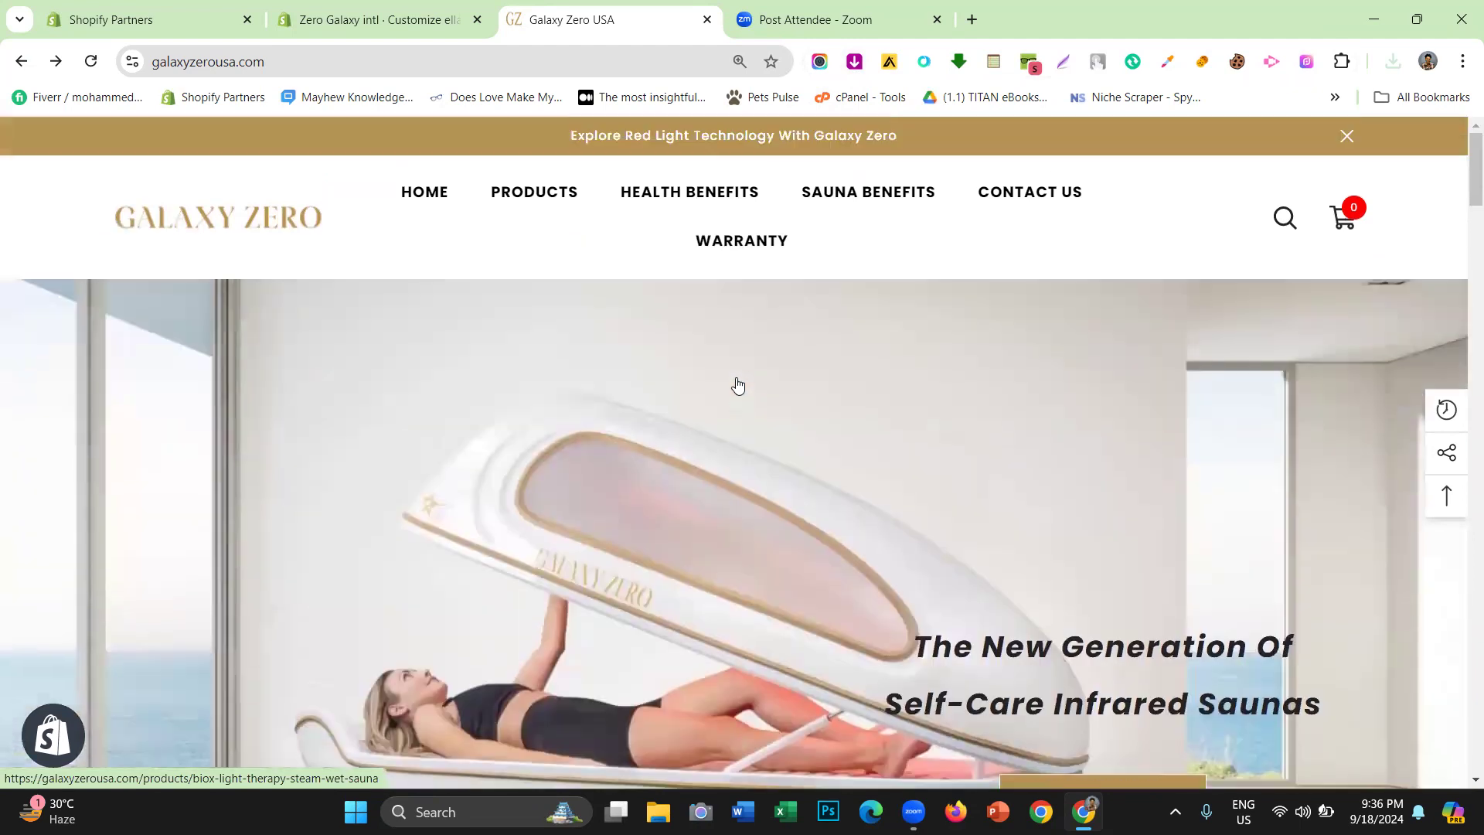
scroll(735, 384, down, 7)
scroll(371, 498, down, 5)
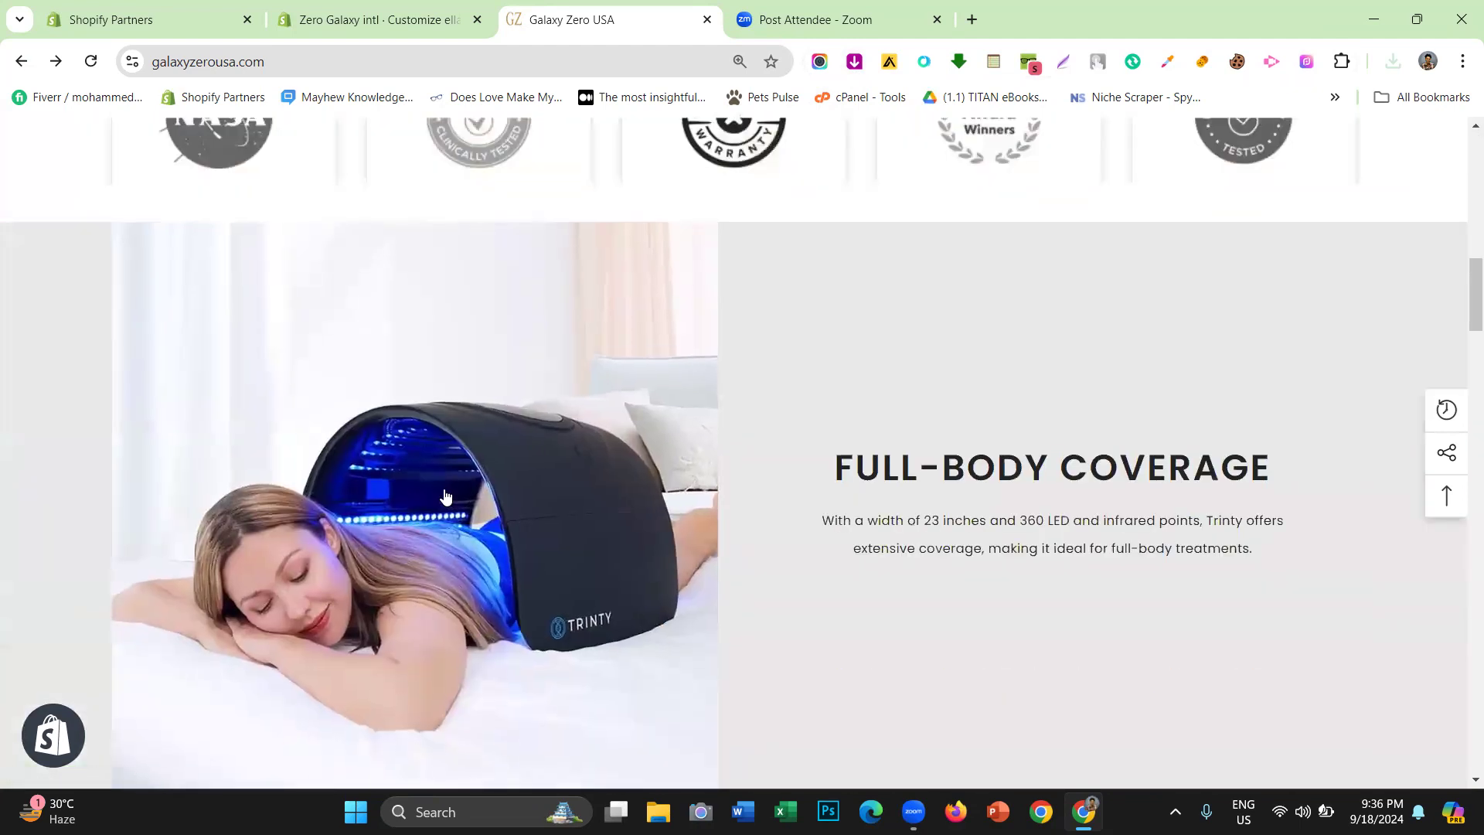
scroll(444, 490, up, 4)
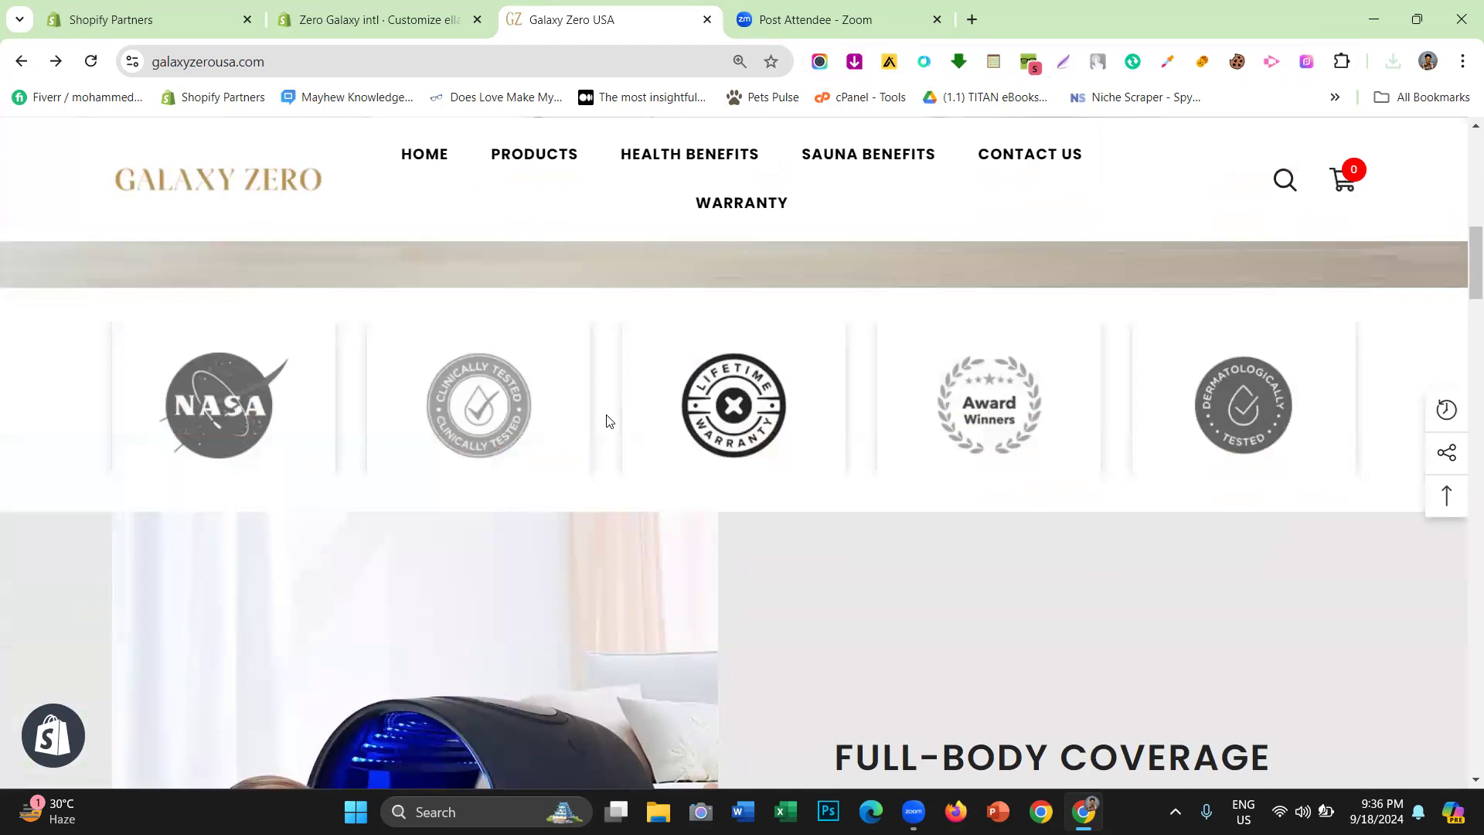
scroll(607, 421, down, 3)
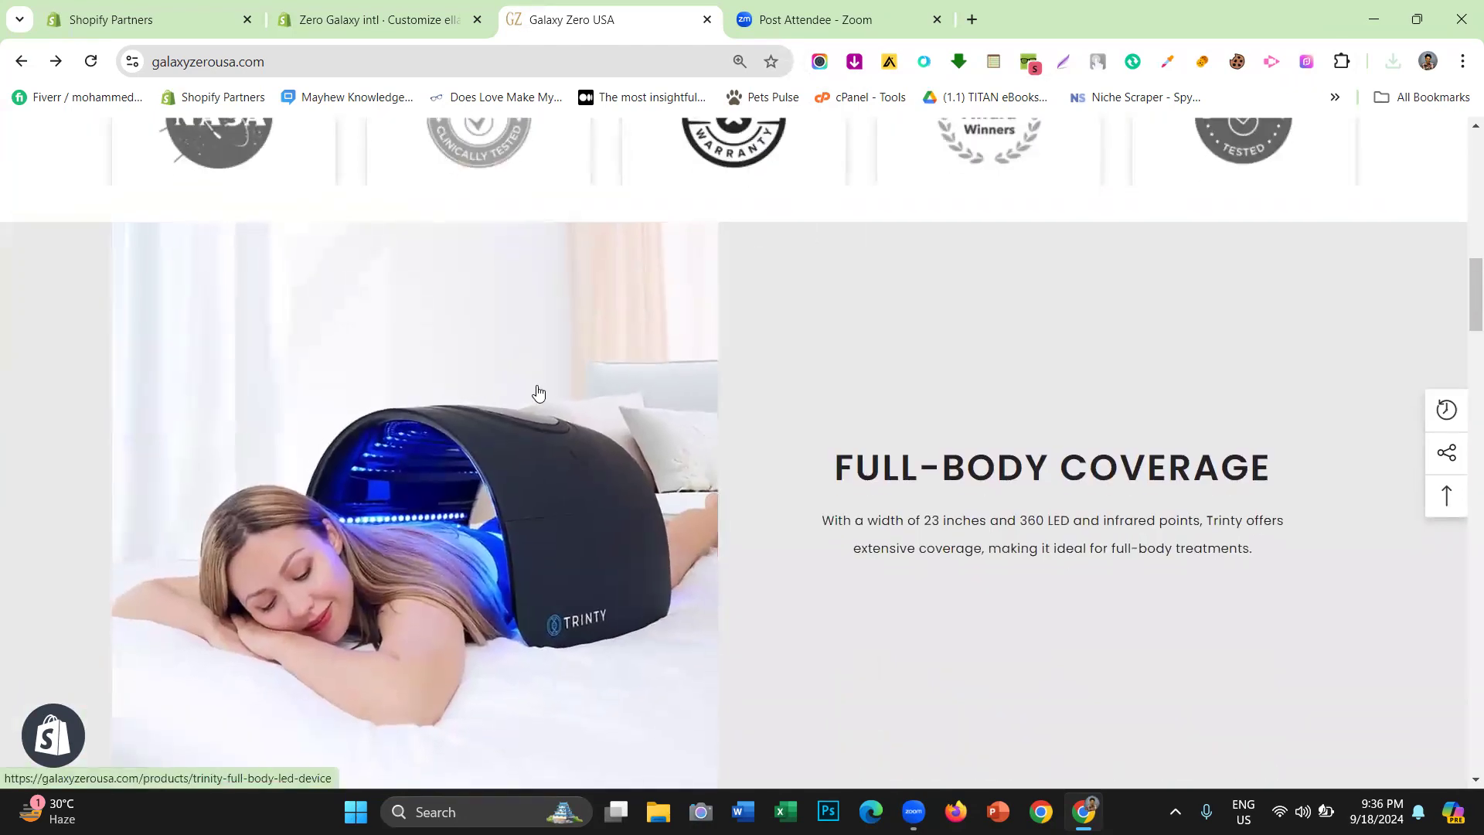
right_click(496, 399)
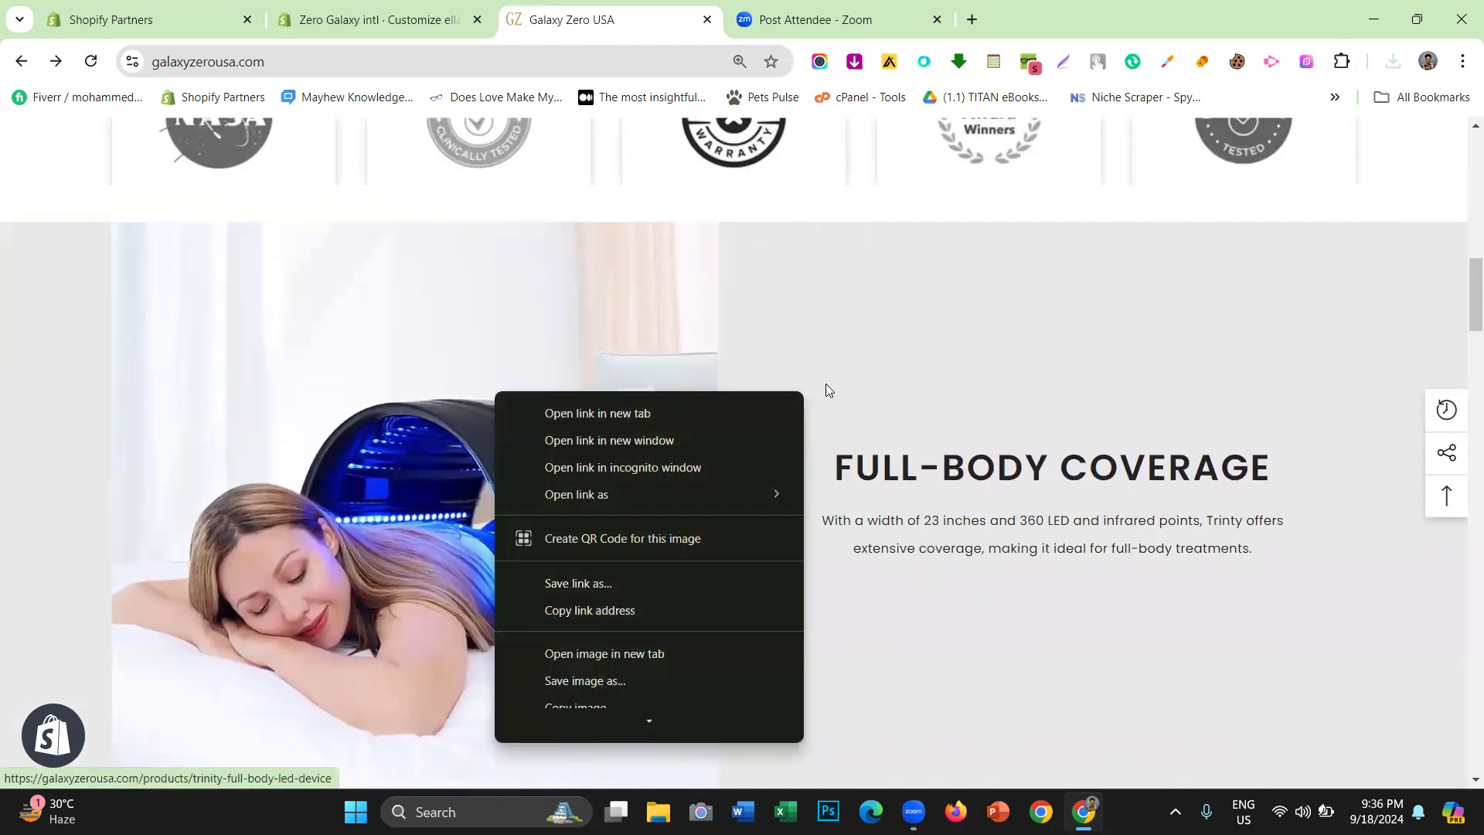
click(799, 396)
scroll(547, 533, up, 3)
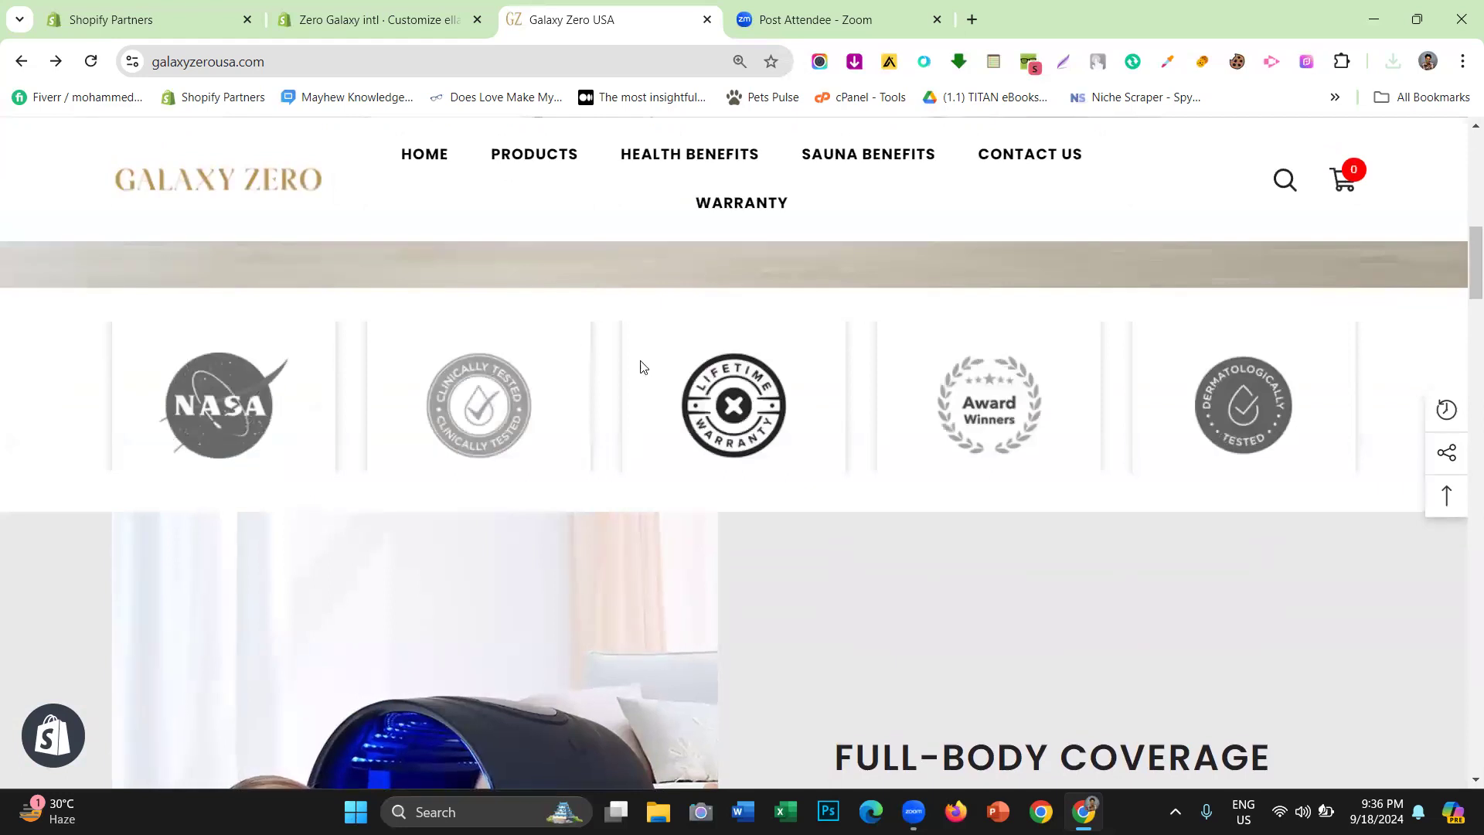
click(322, 6)
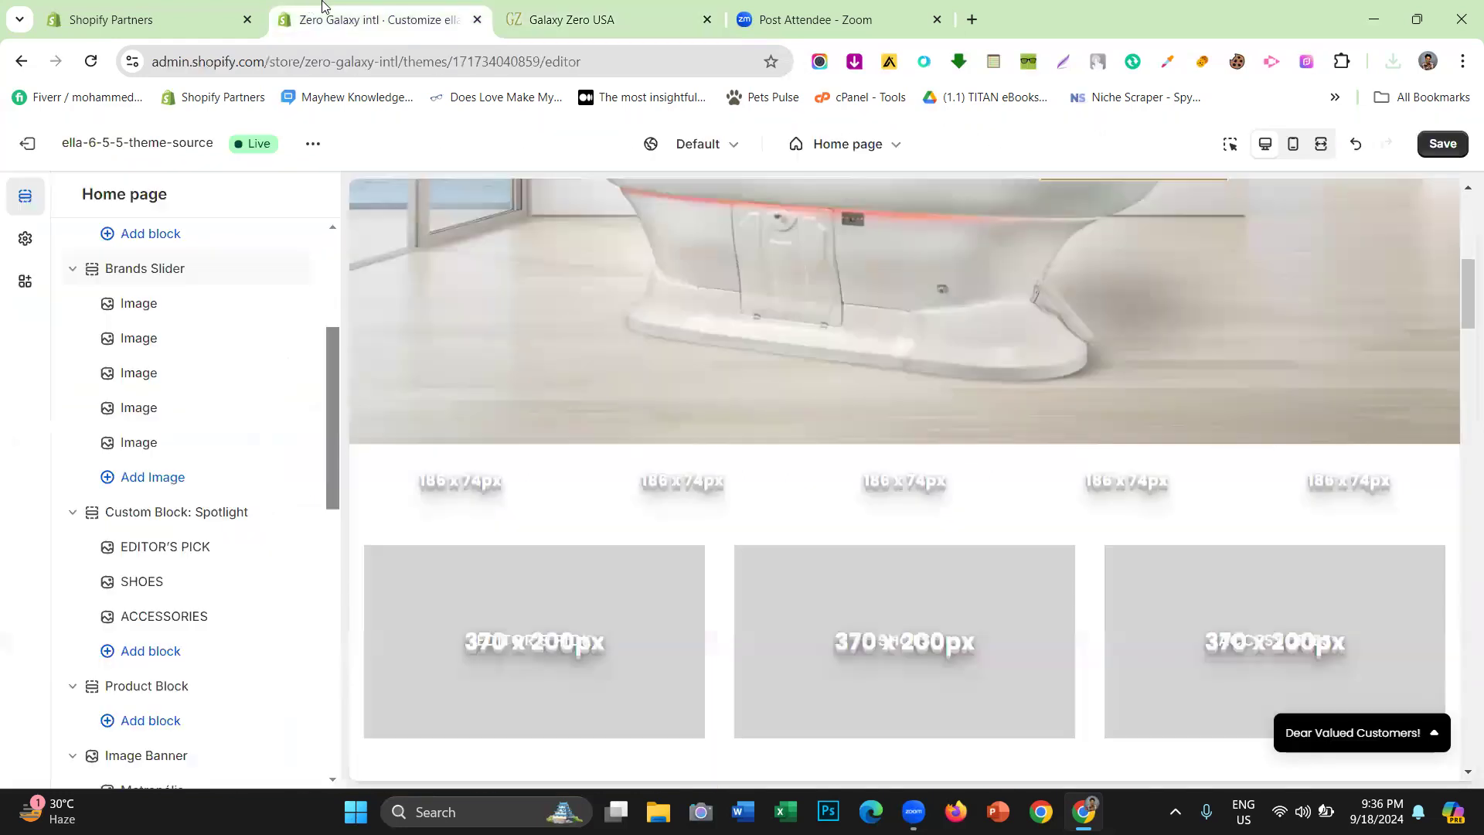
scroll(255, 371, up, 2)
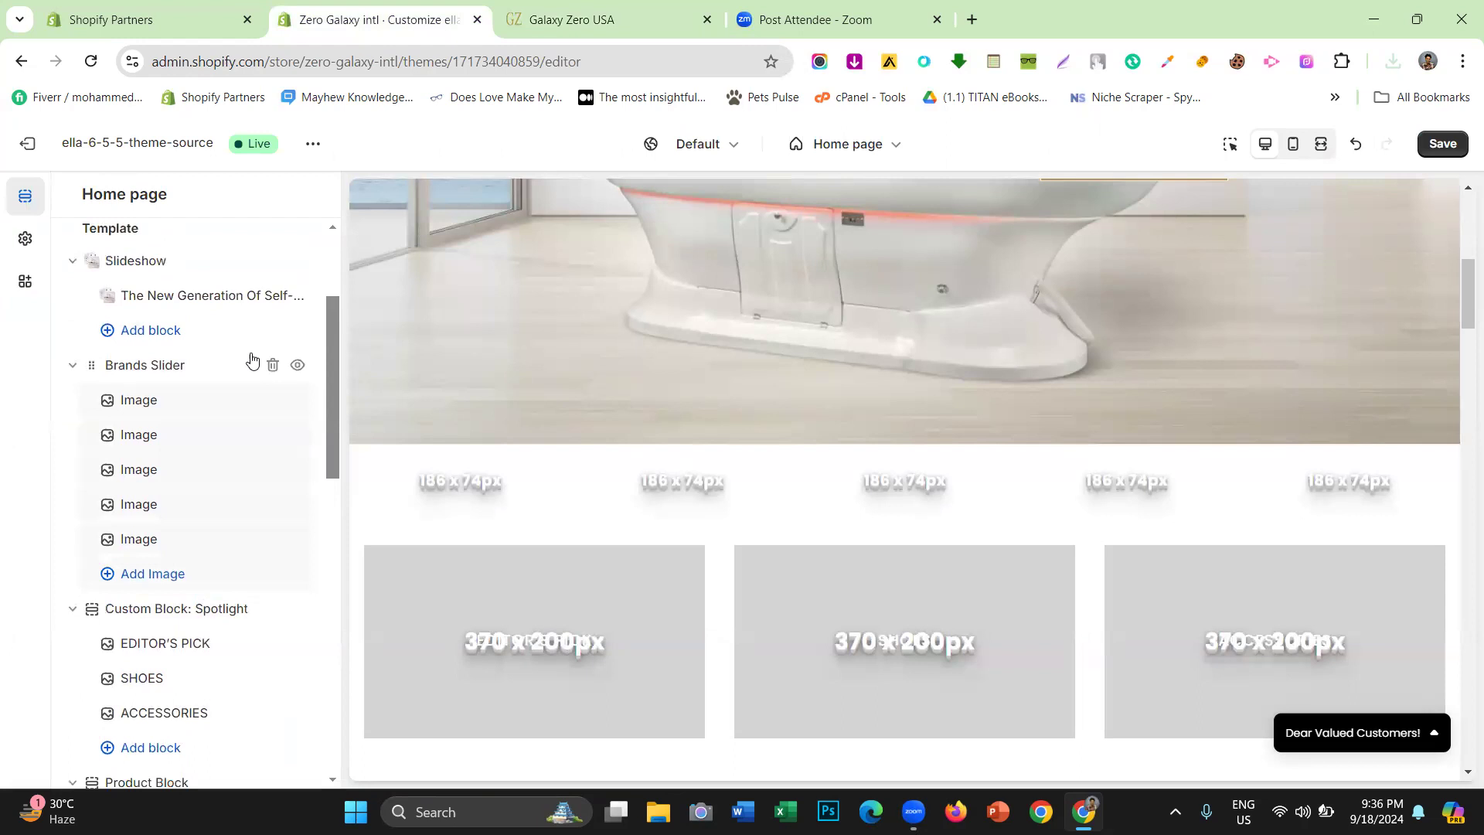
click(597, 17)
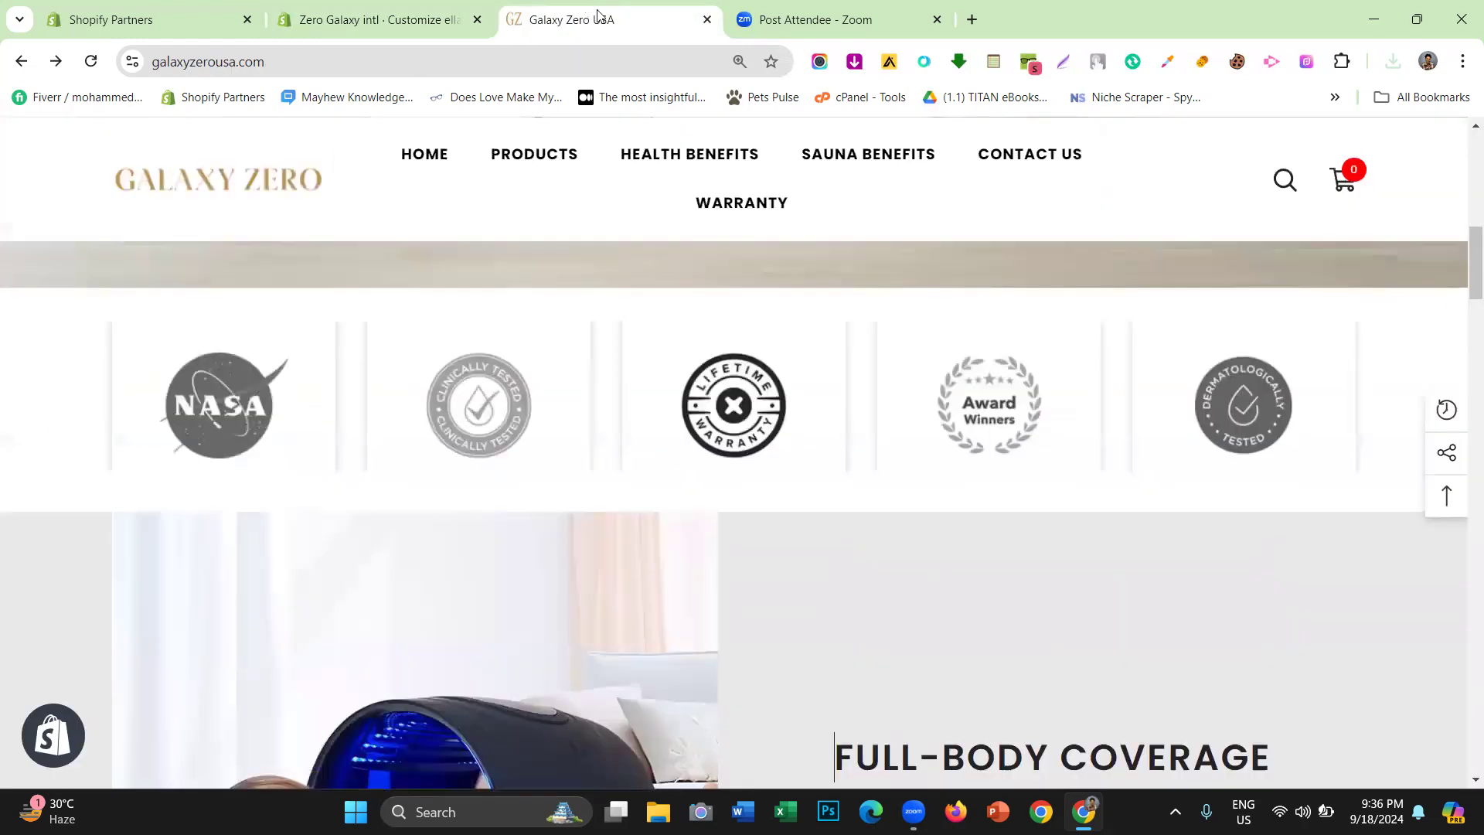
In the Shopify theme editor, assign the NASA badge image fx-gs to the first image block of the Brands Slider
click(375, 31)
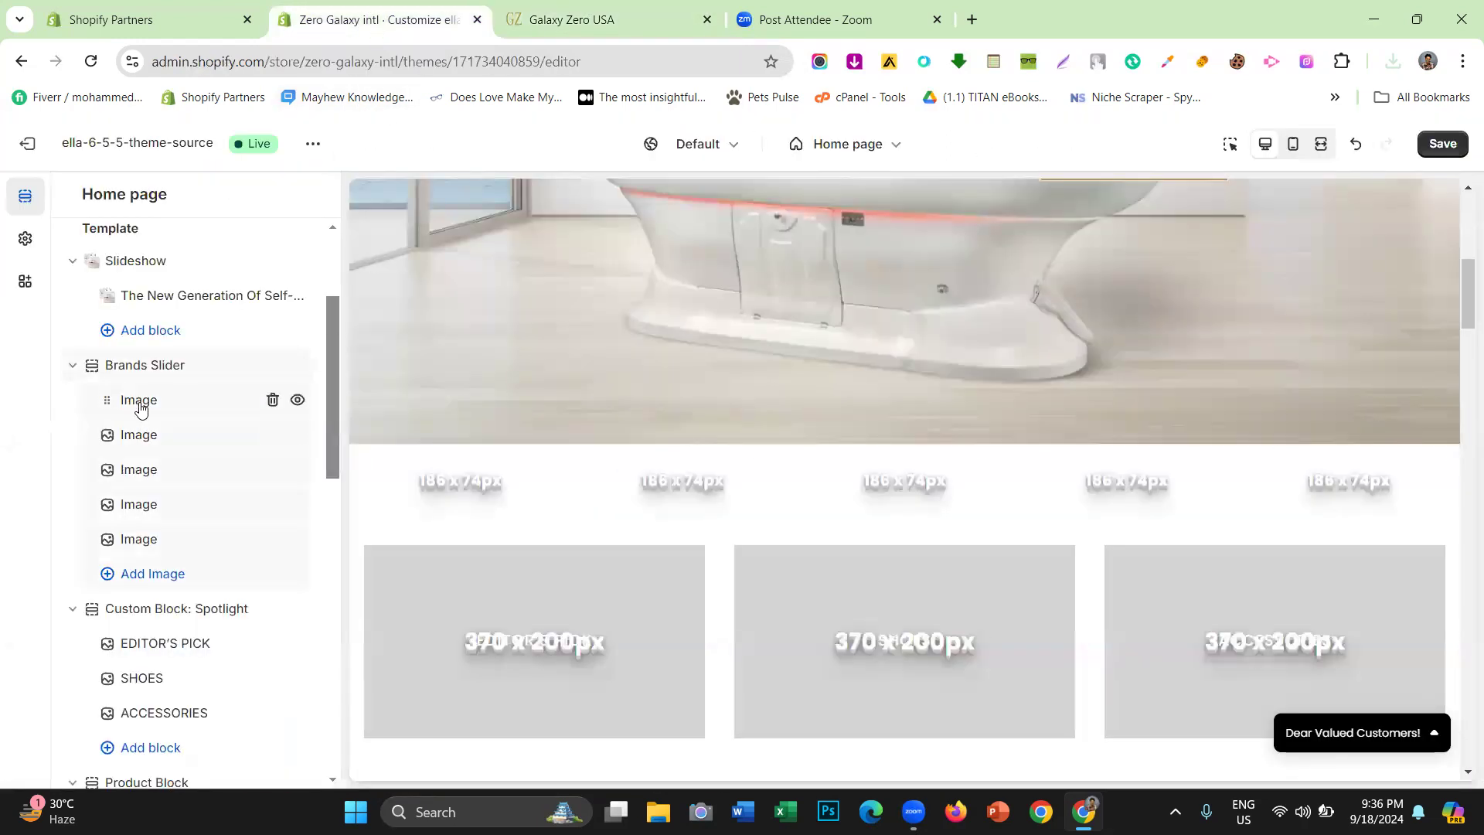
click(139, 407)
click(149, 305)
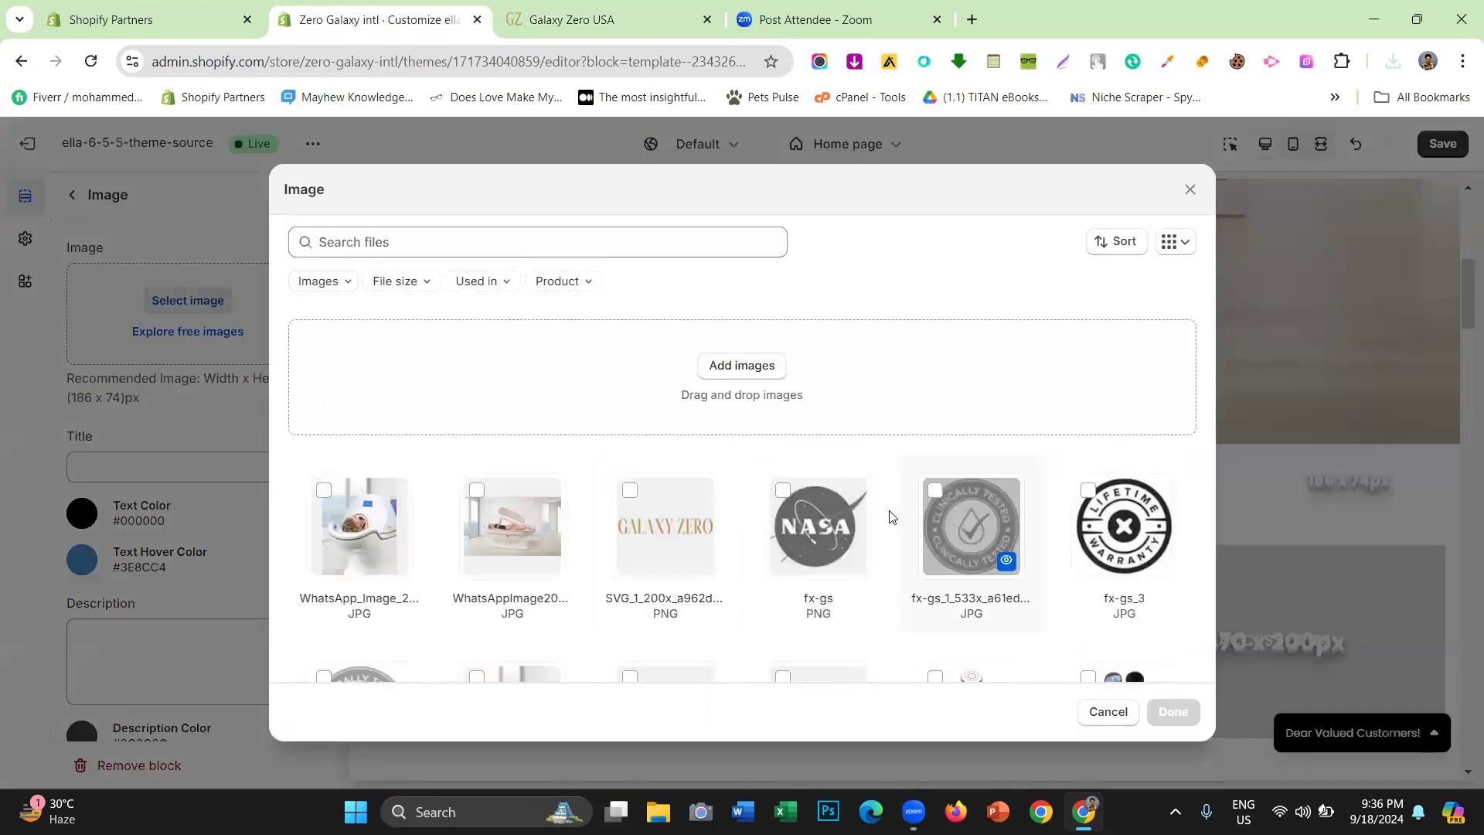
click(813, 507)
scroll(798, 508, down, 1)
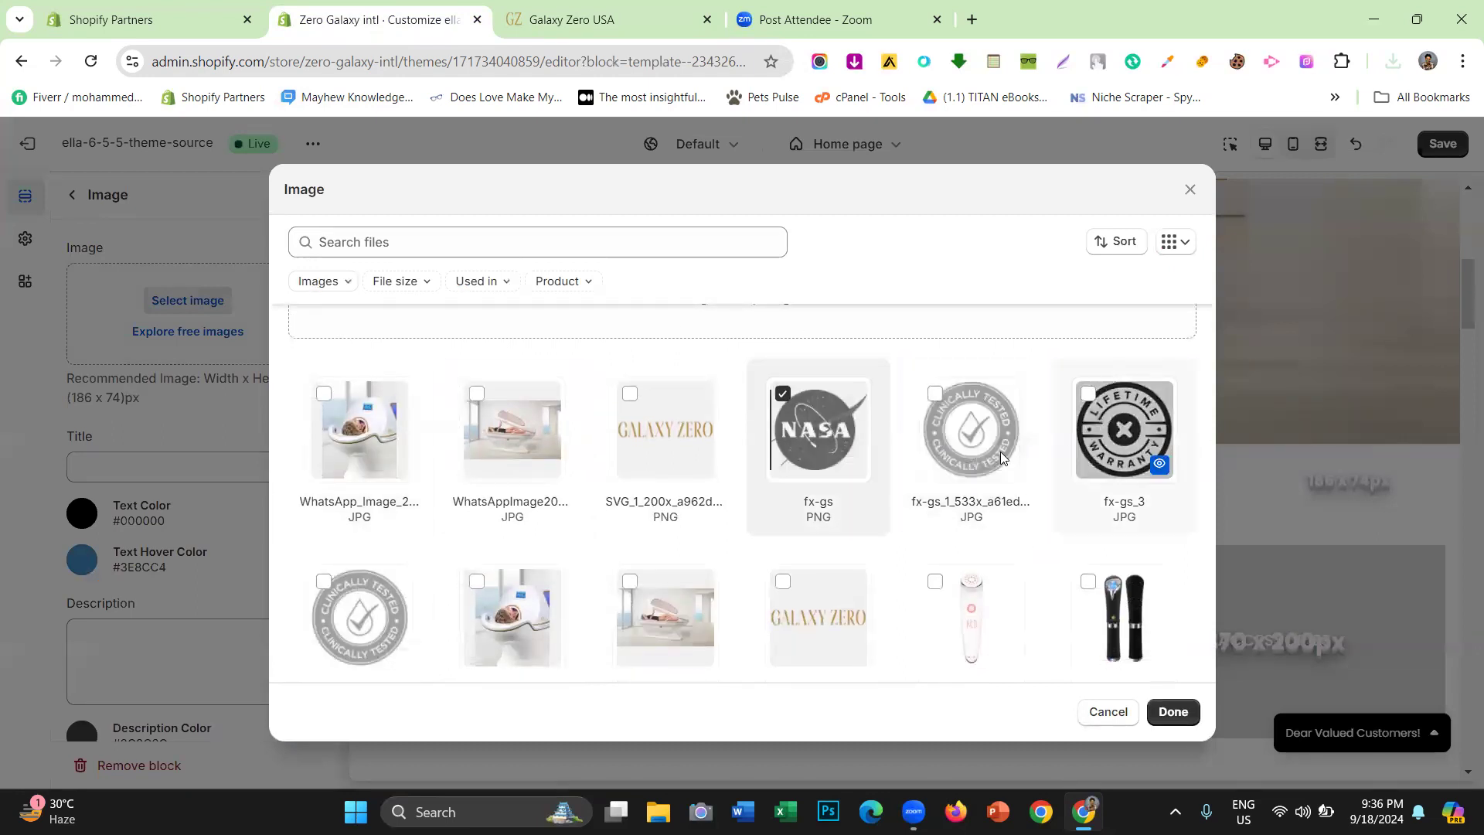
scroll(1105, 429, up, 1)
click(1170, 728)
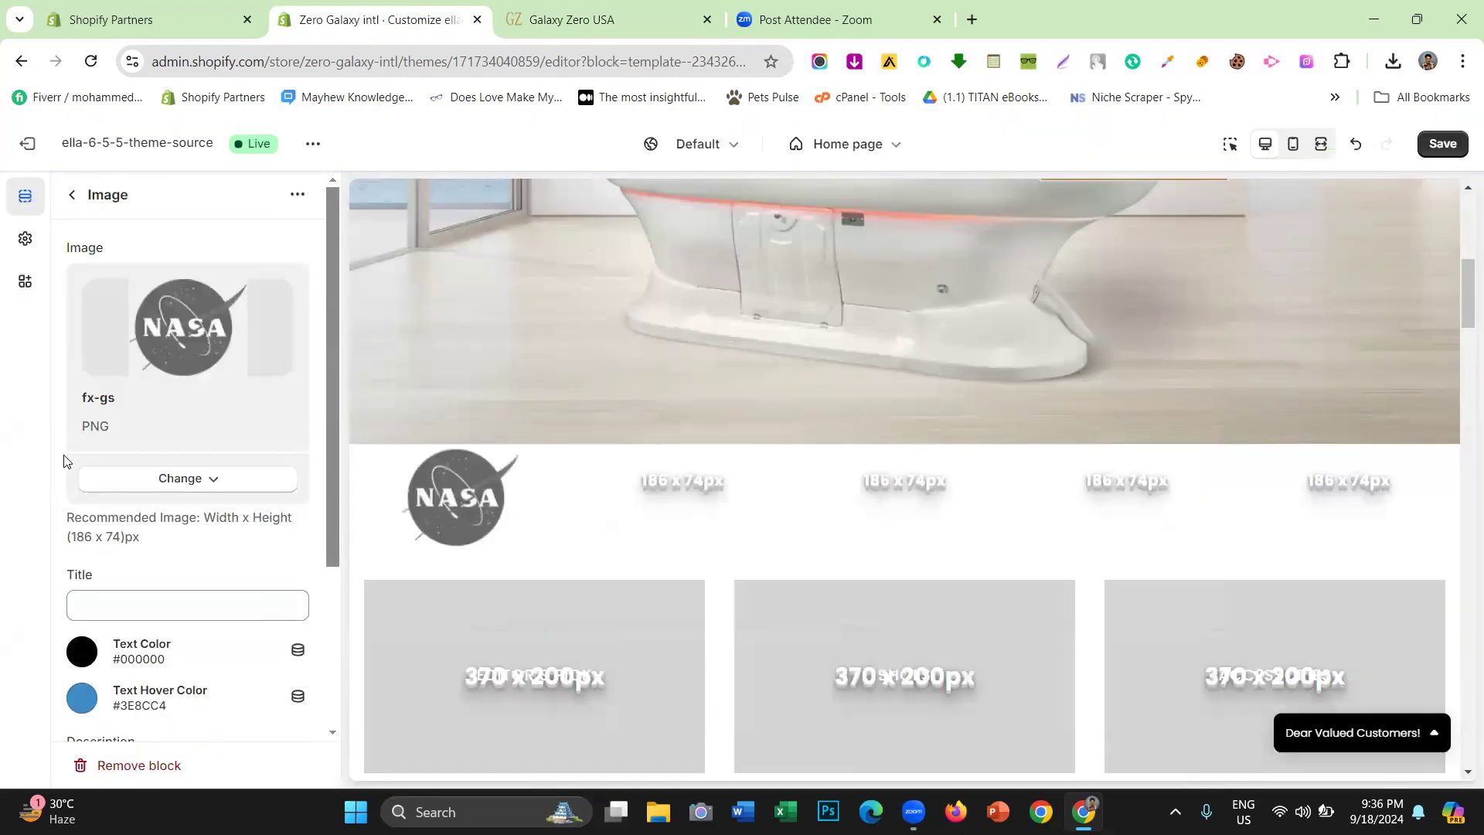
click(76, 201)
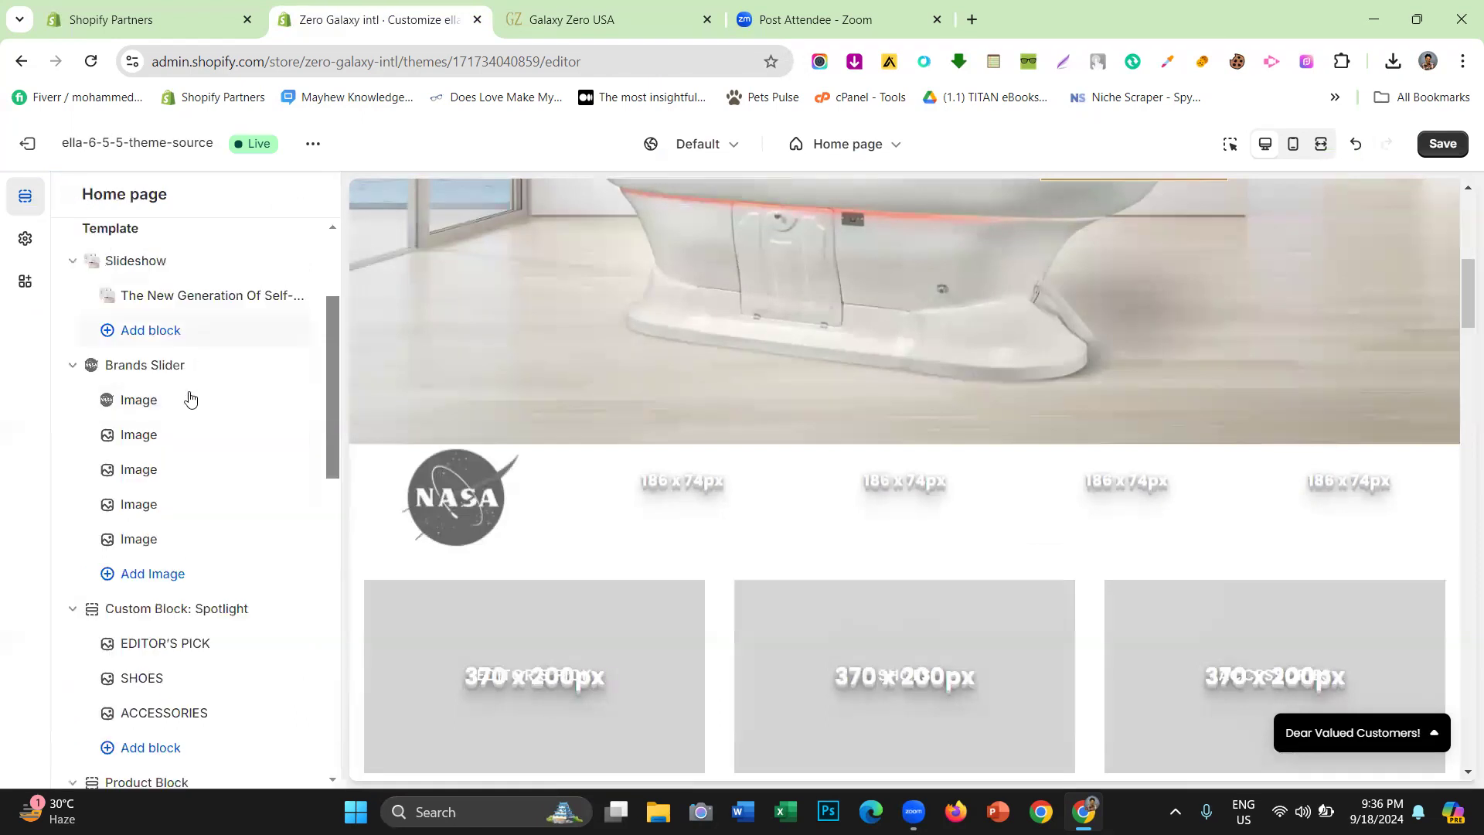
Assign the Clinically Tested badge image from the store's files to the second Brands Slider image block
click(154, 439)
click(186, 299)
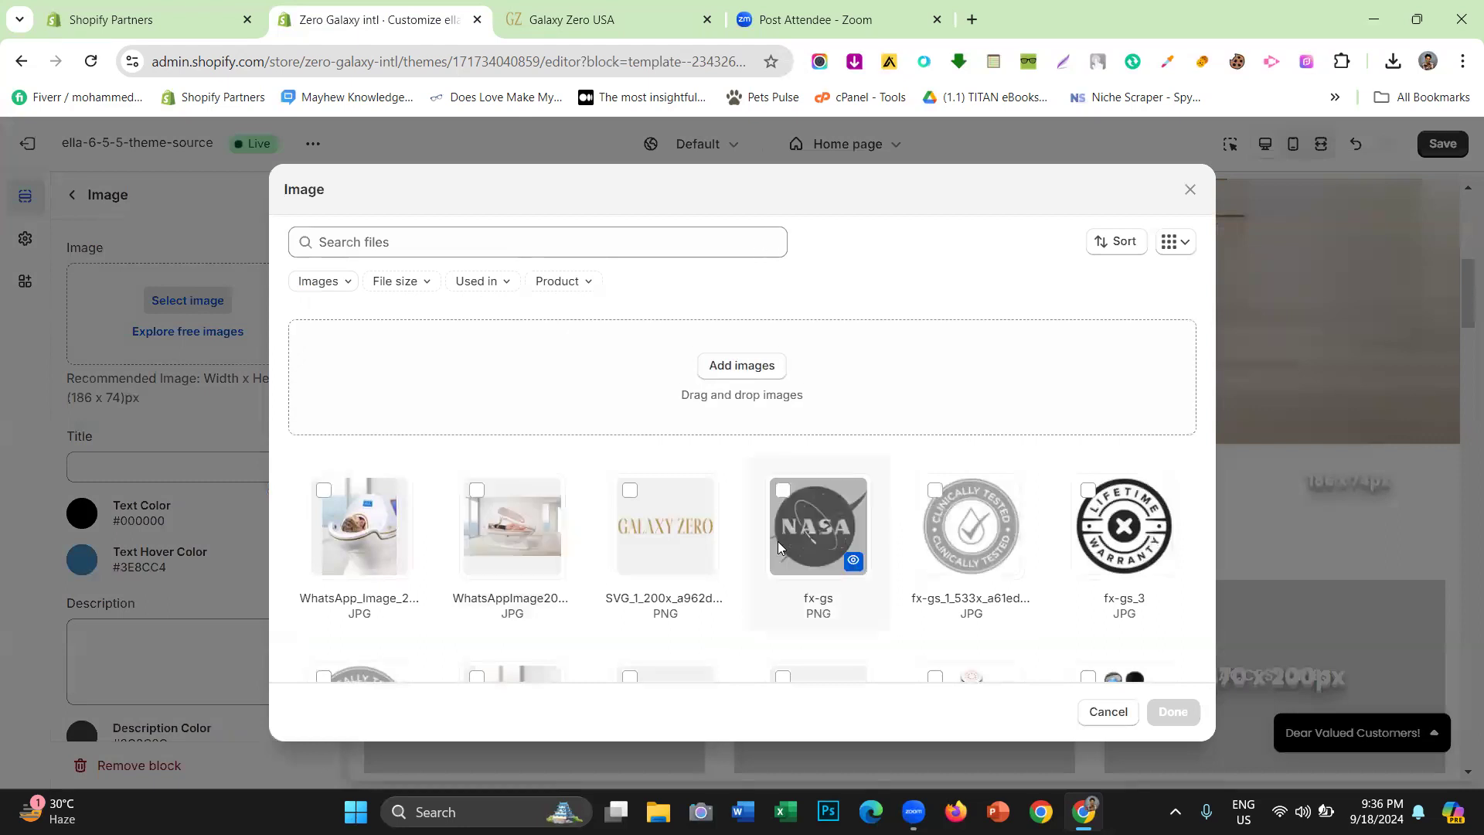
click(932, 516)
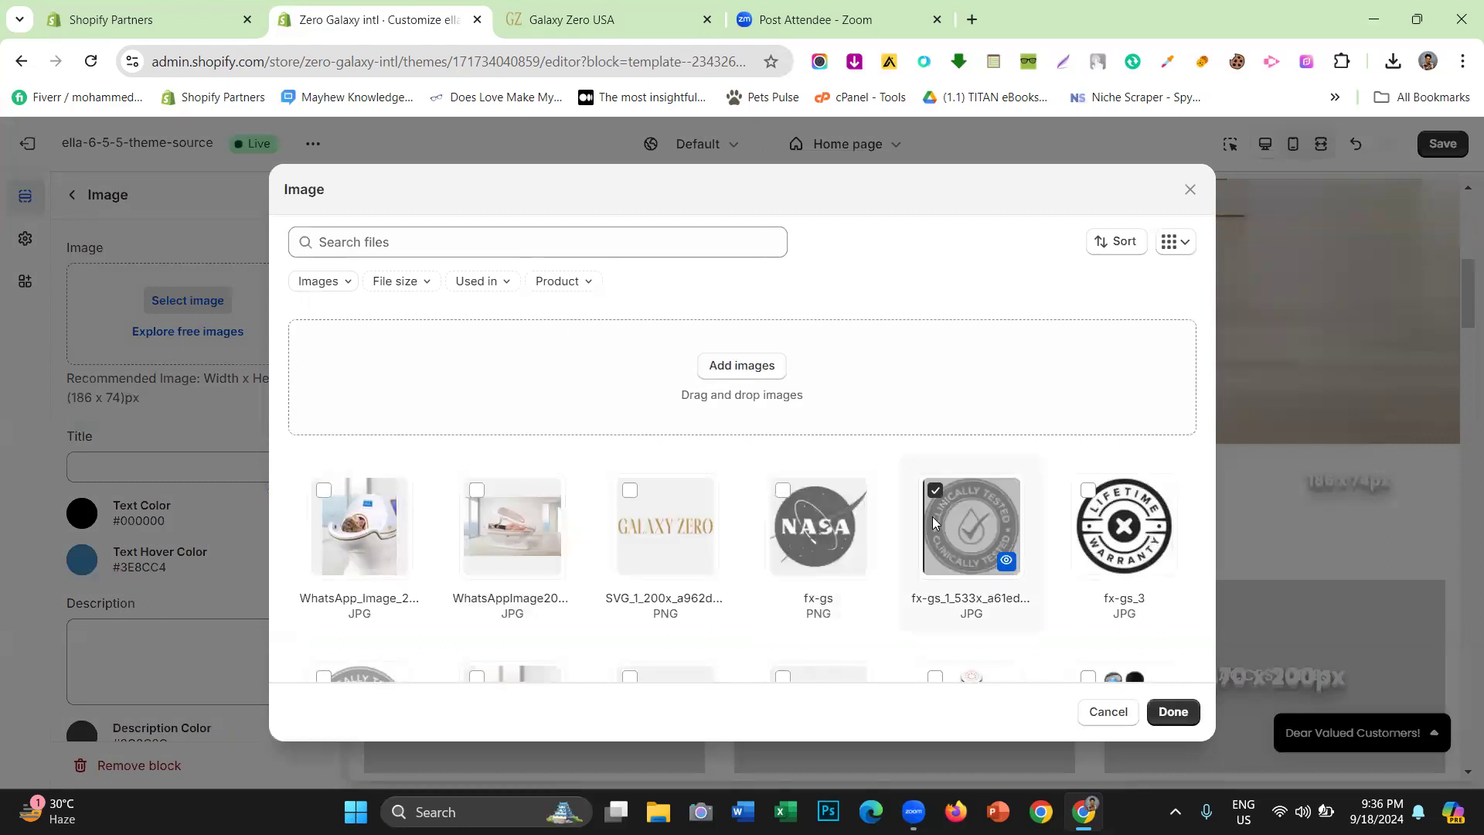
click(1170, 712)
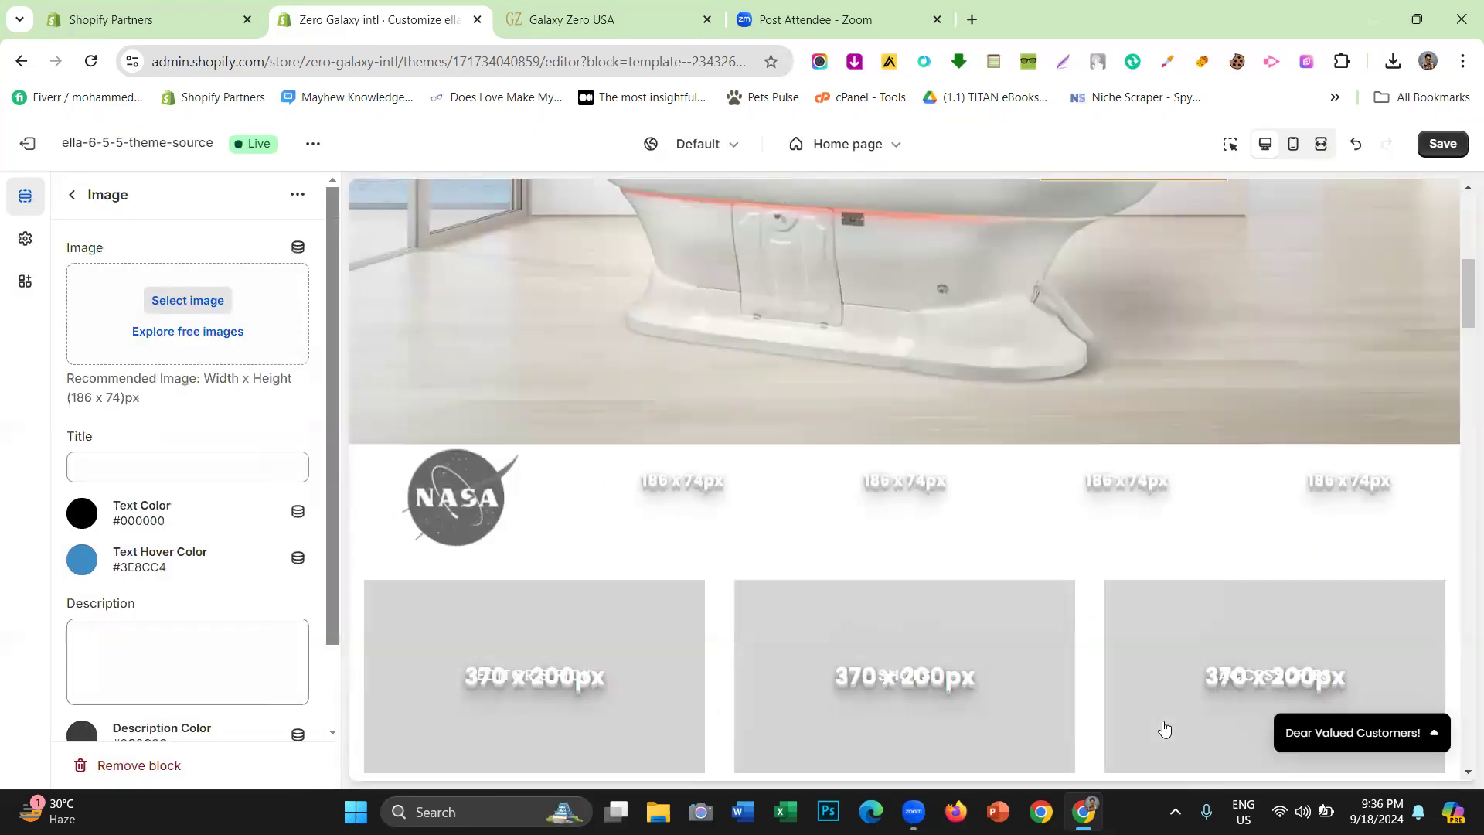
click(72, 196)
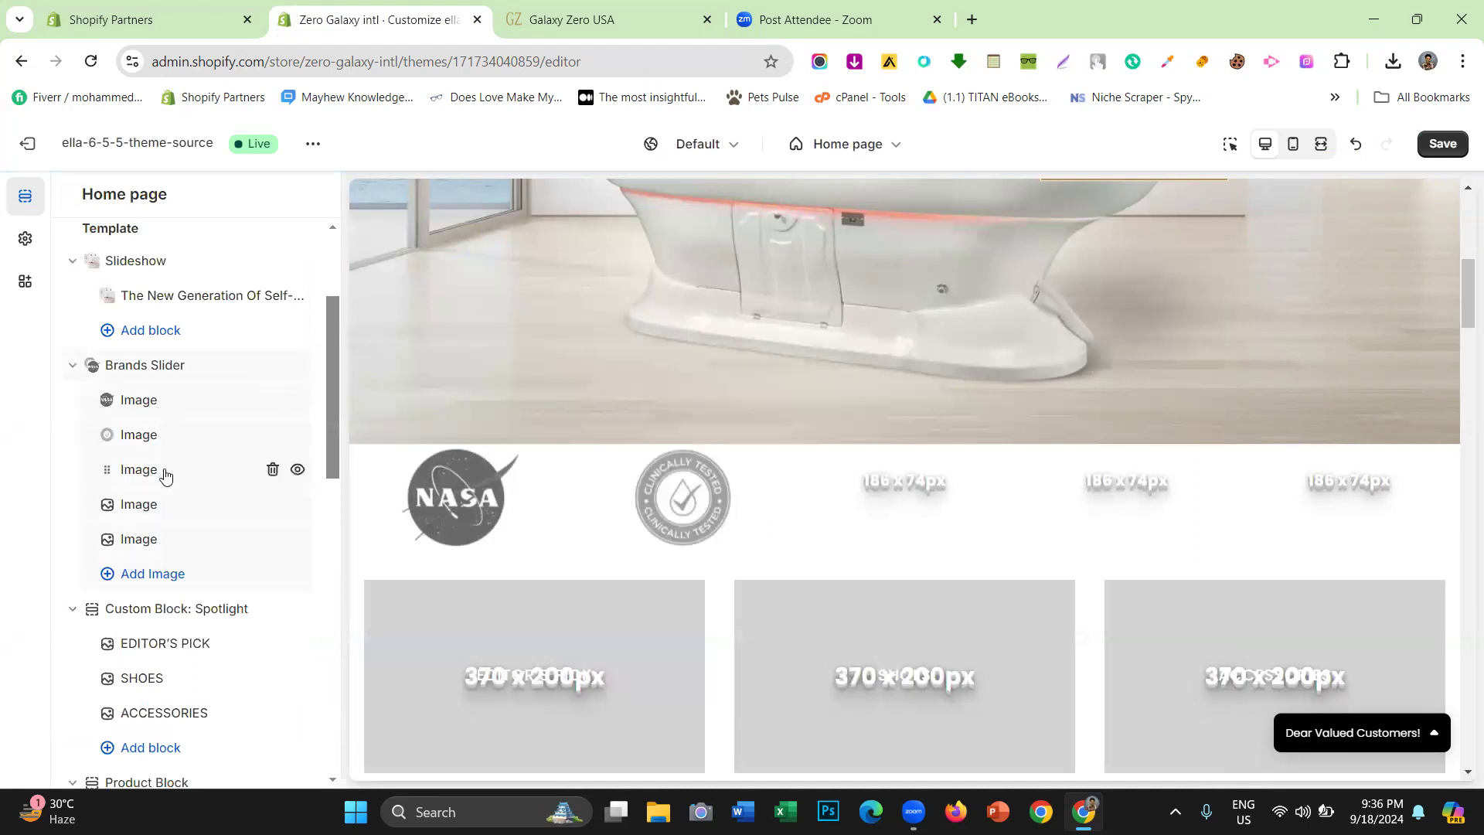
Assign the Lifetime Warranty badge image fx-gs_3 to the third Brands Slider image block
click(139, 470)
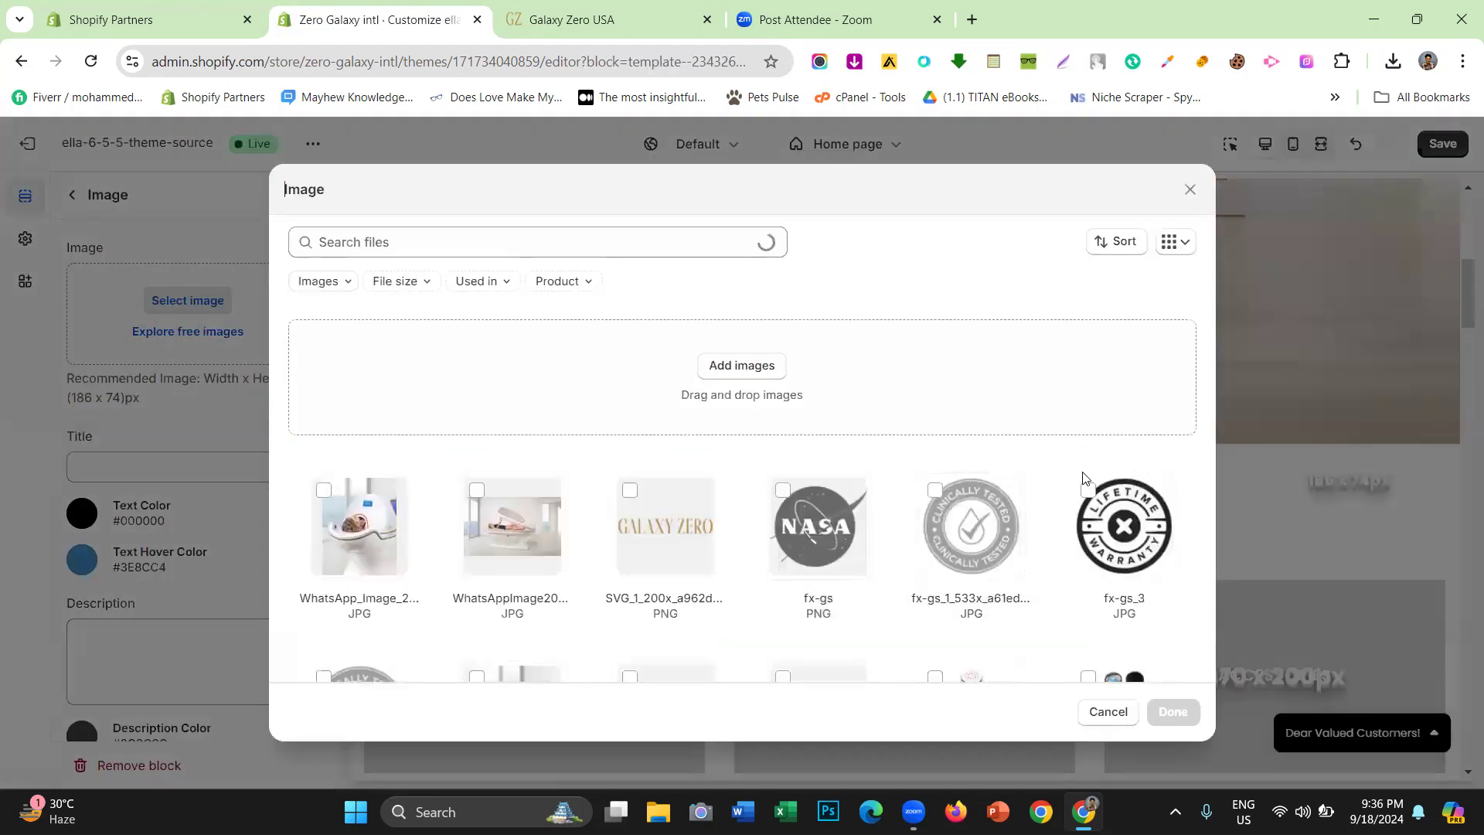
click(1100, 502)
click(1177, 715)
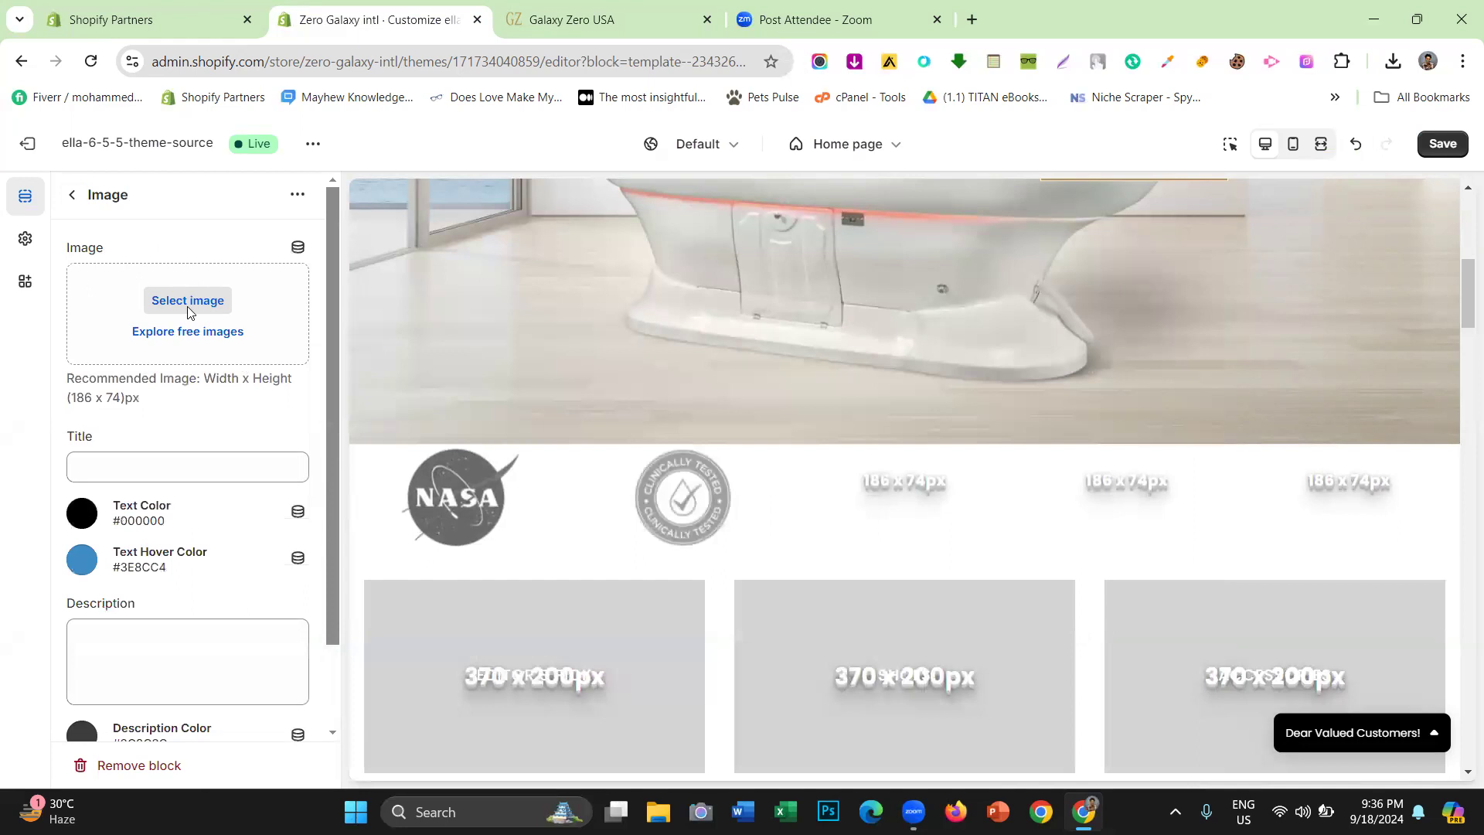
click(72, 195)
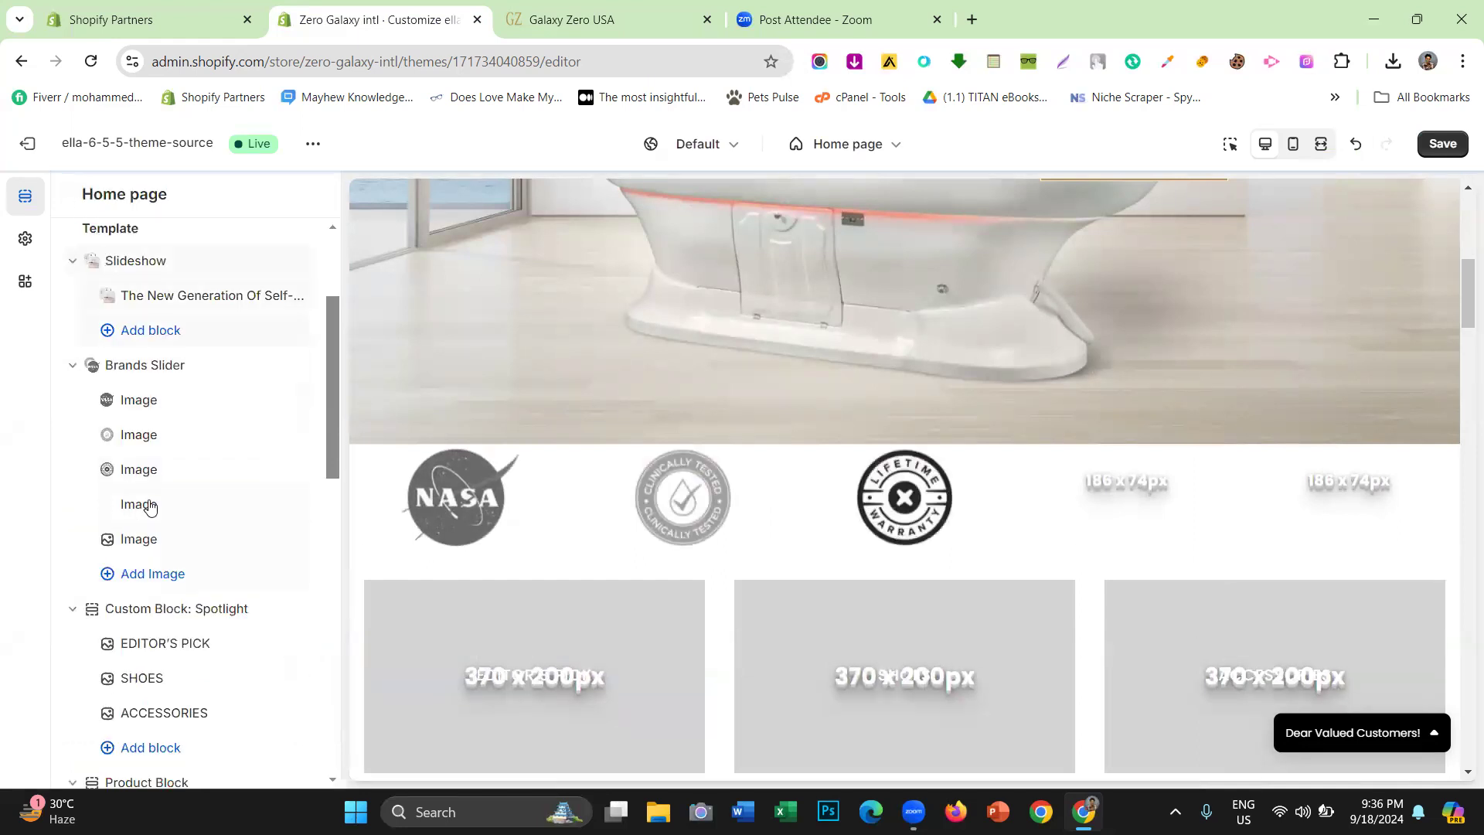
Fill the fourth Brands Slider image block with the other copy of the Clinically Tested badge image and return to the section list
click(142, 433)
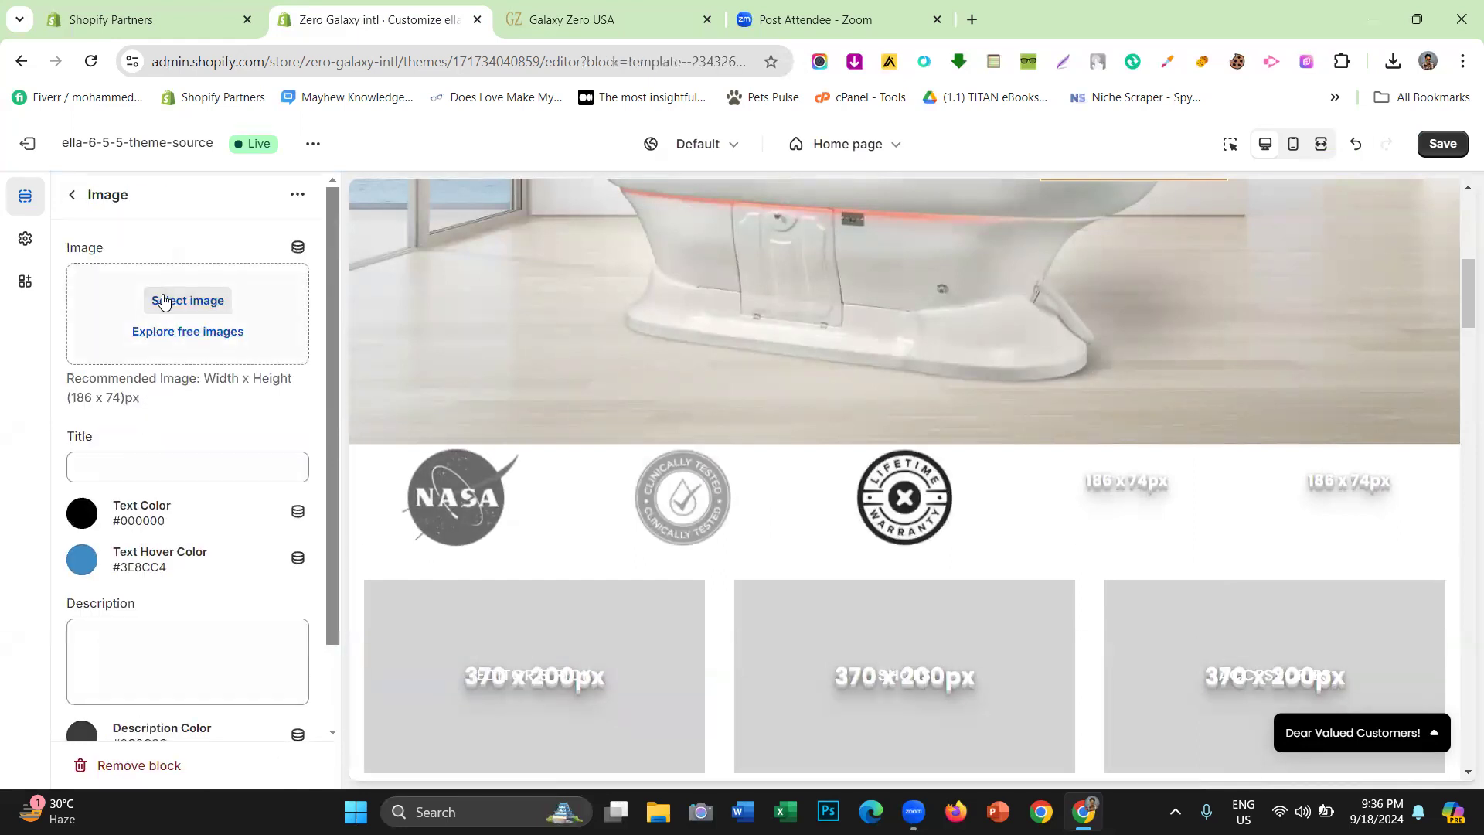
click(164, 300)
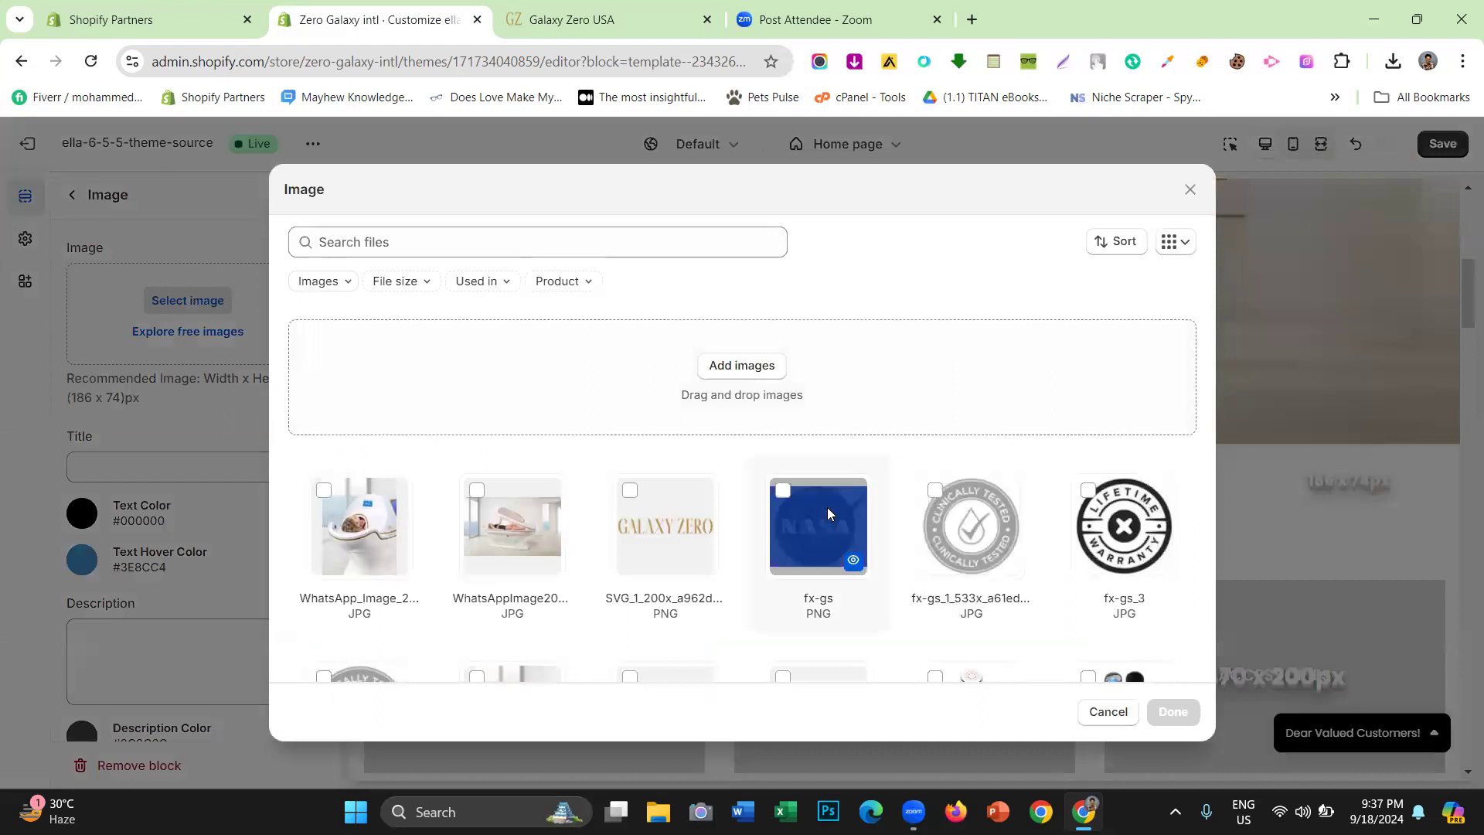
click(822, 507)
click(864, 515)
scroll(863, 513, down, 3)
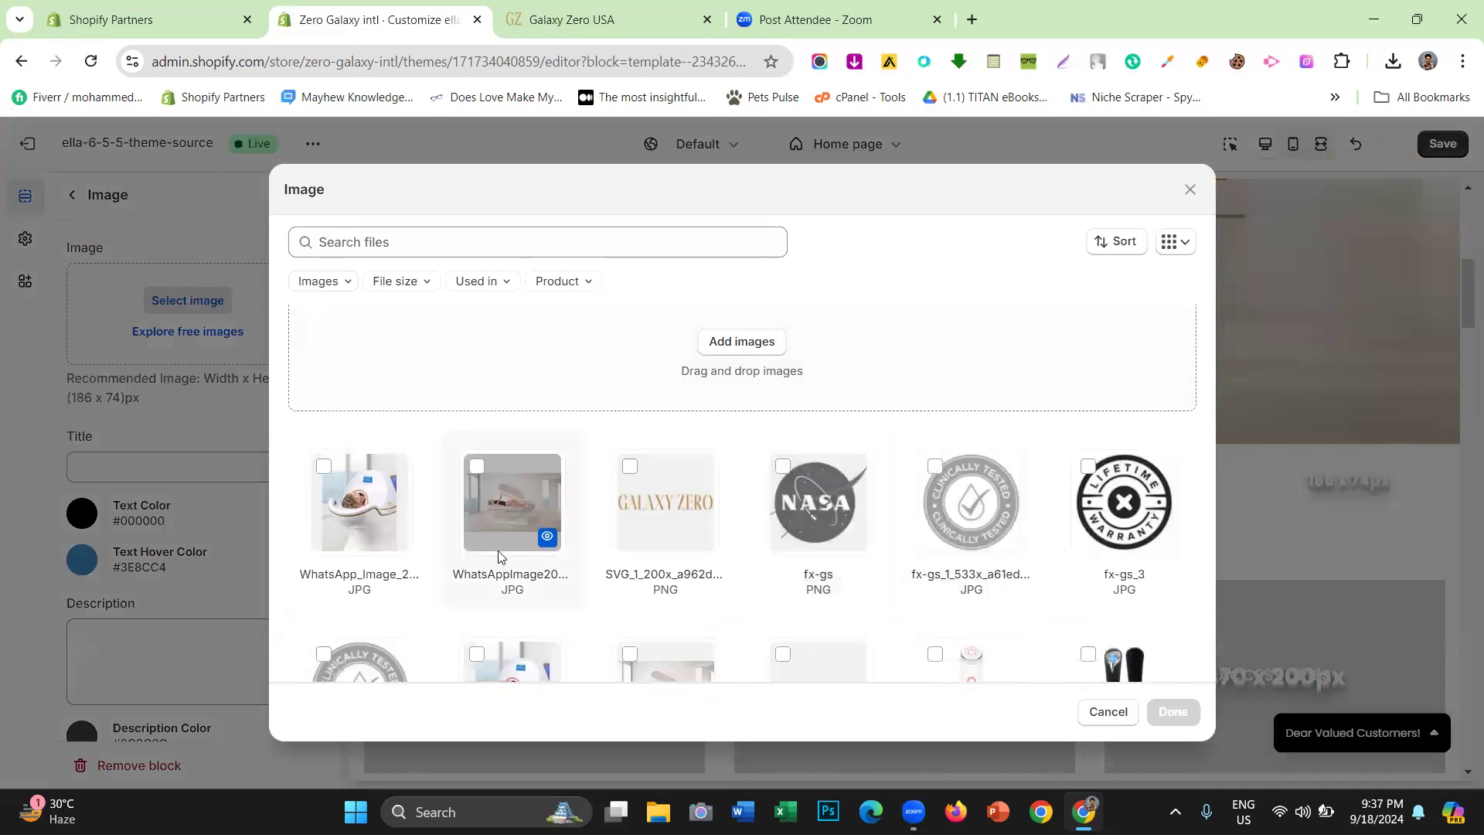
click(336, 532)
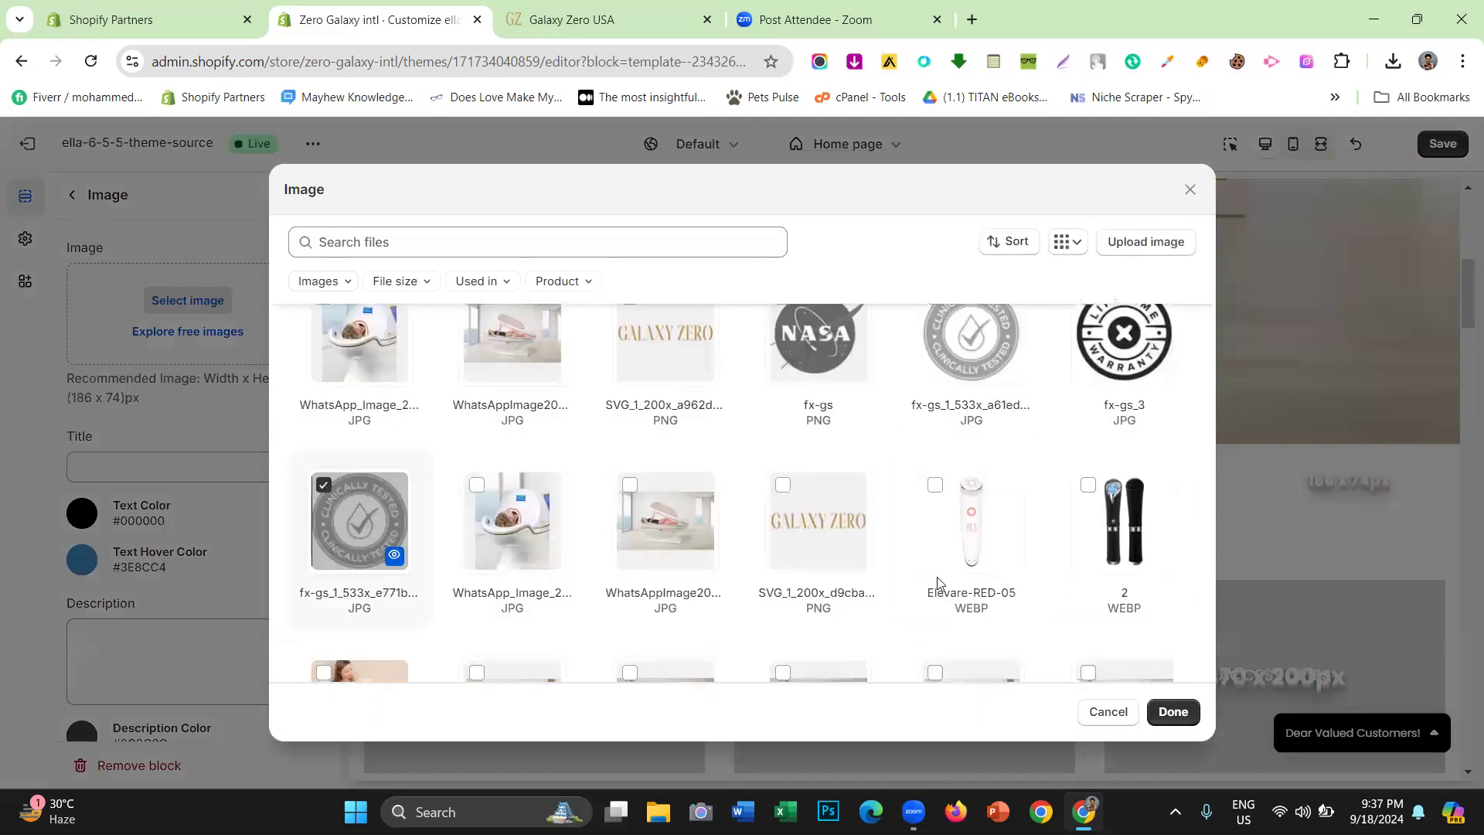
click(1173, 711)
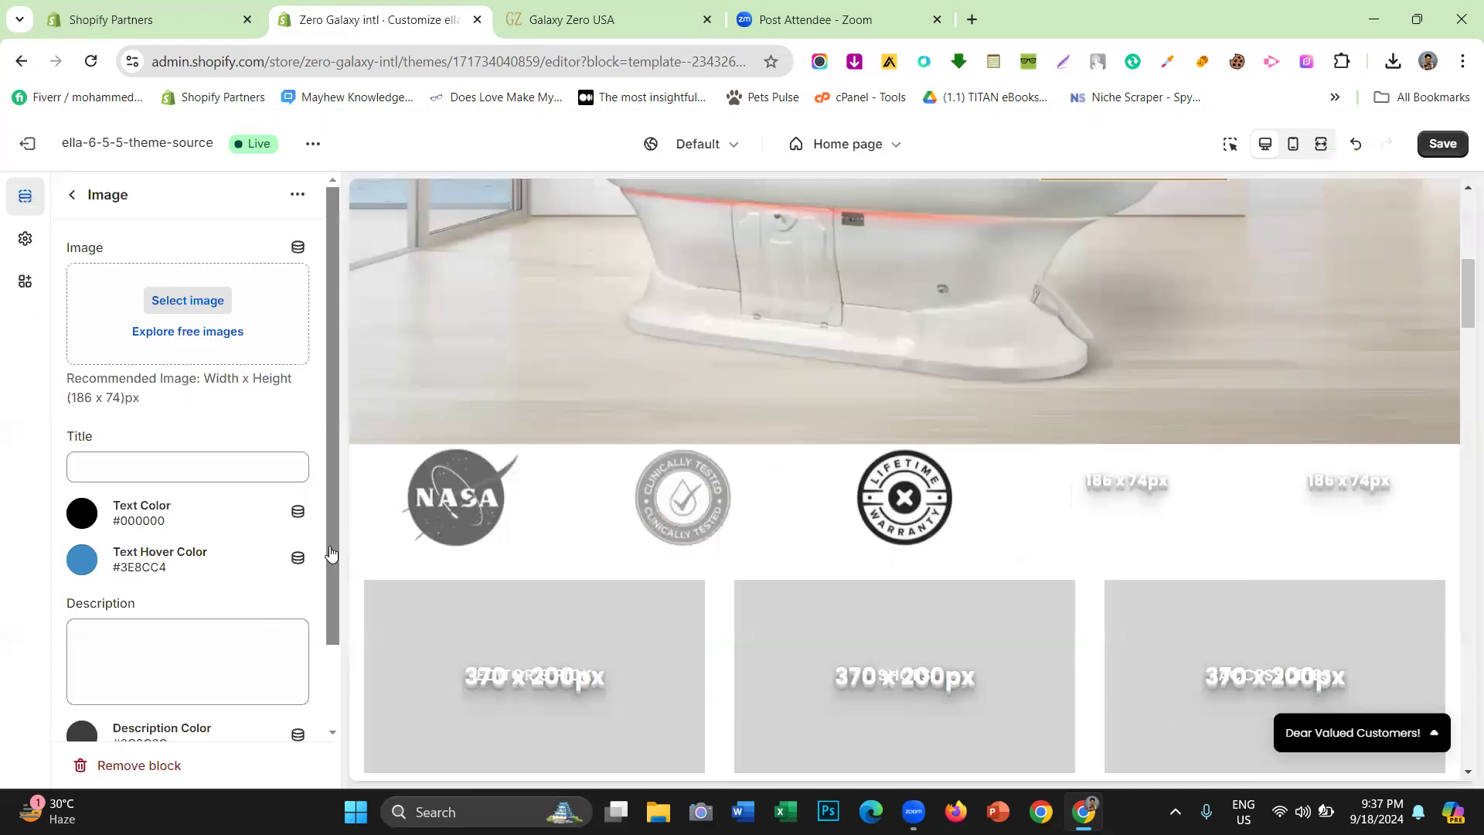
click(72, 196)
Assign the Lifetime Warranty badge image fx-gs_3 to the fifth Brands Slider image block
click(162, 541)
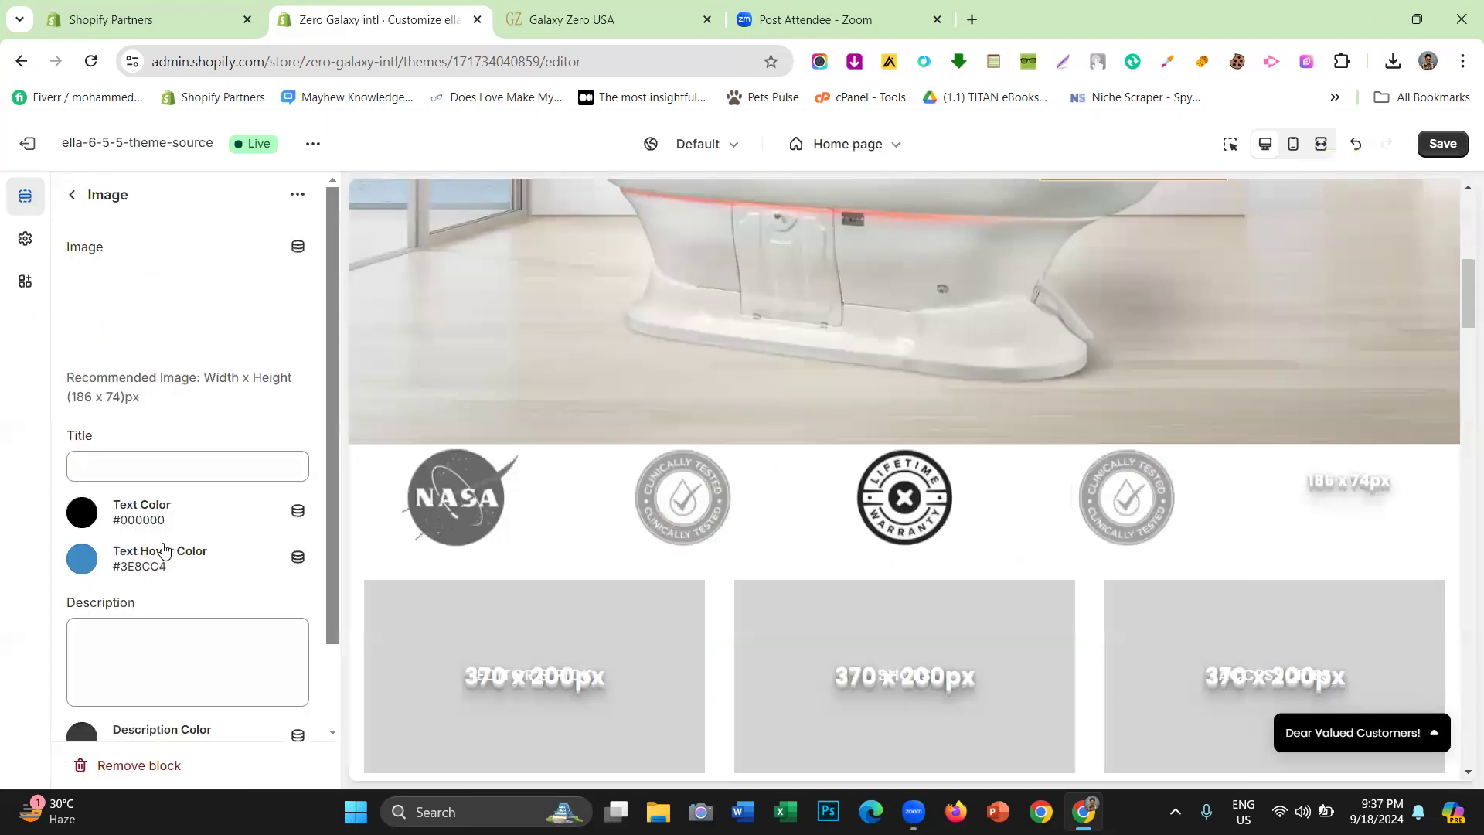
click(188, 300)
click(1120, 517)
click(1173, 711)
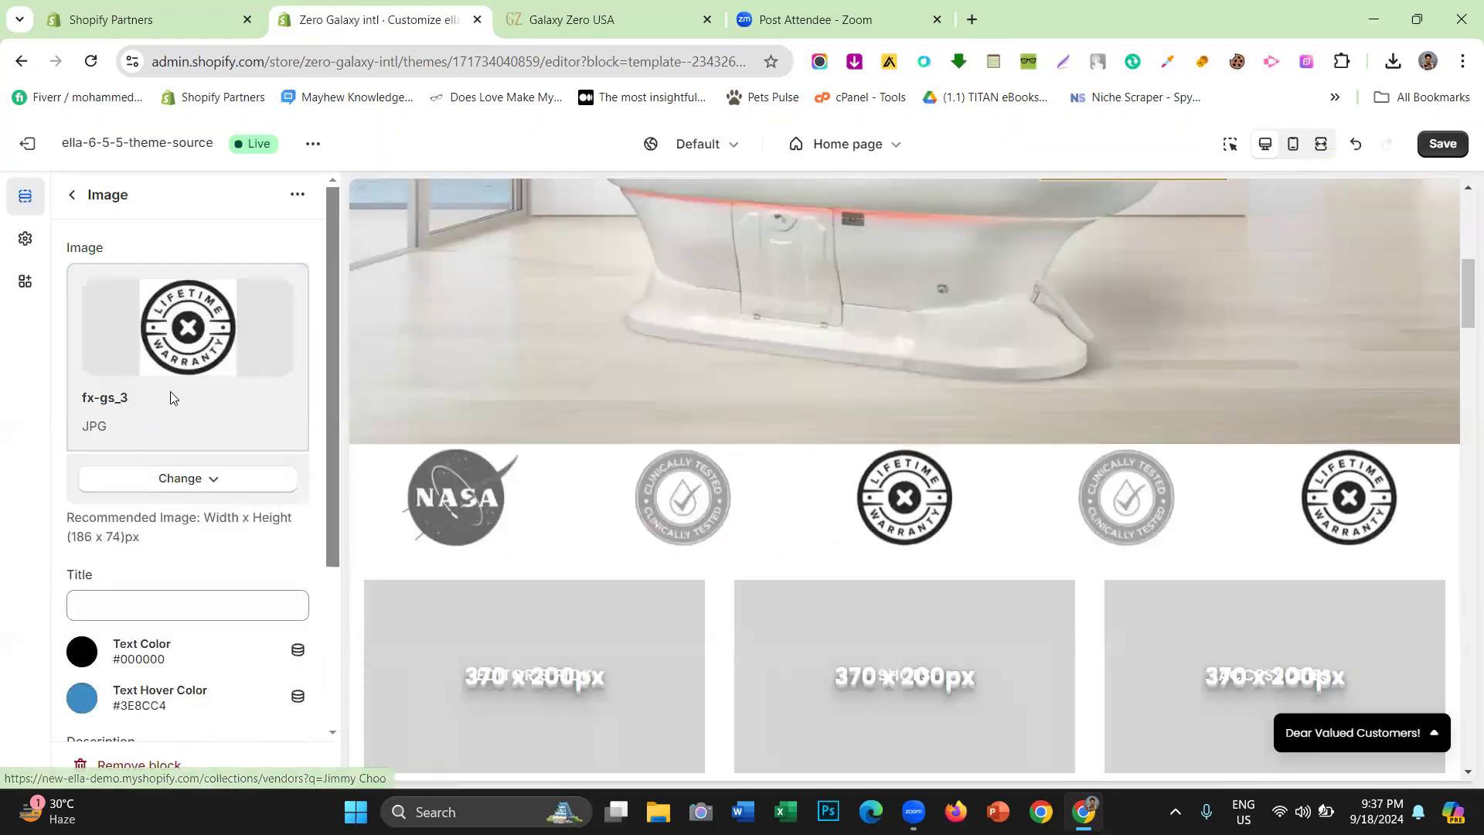
Clear the demo store link from the fifth image block and return to the home page section list
scroll(171, 397, down, 3)
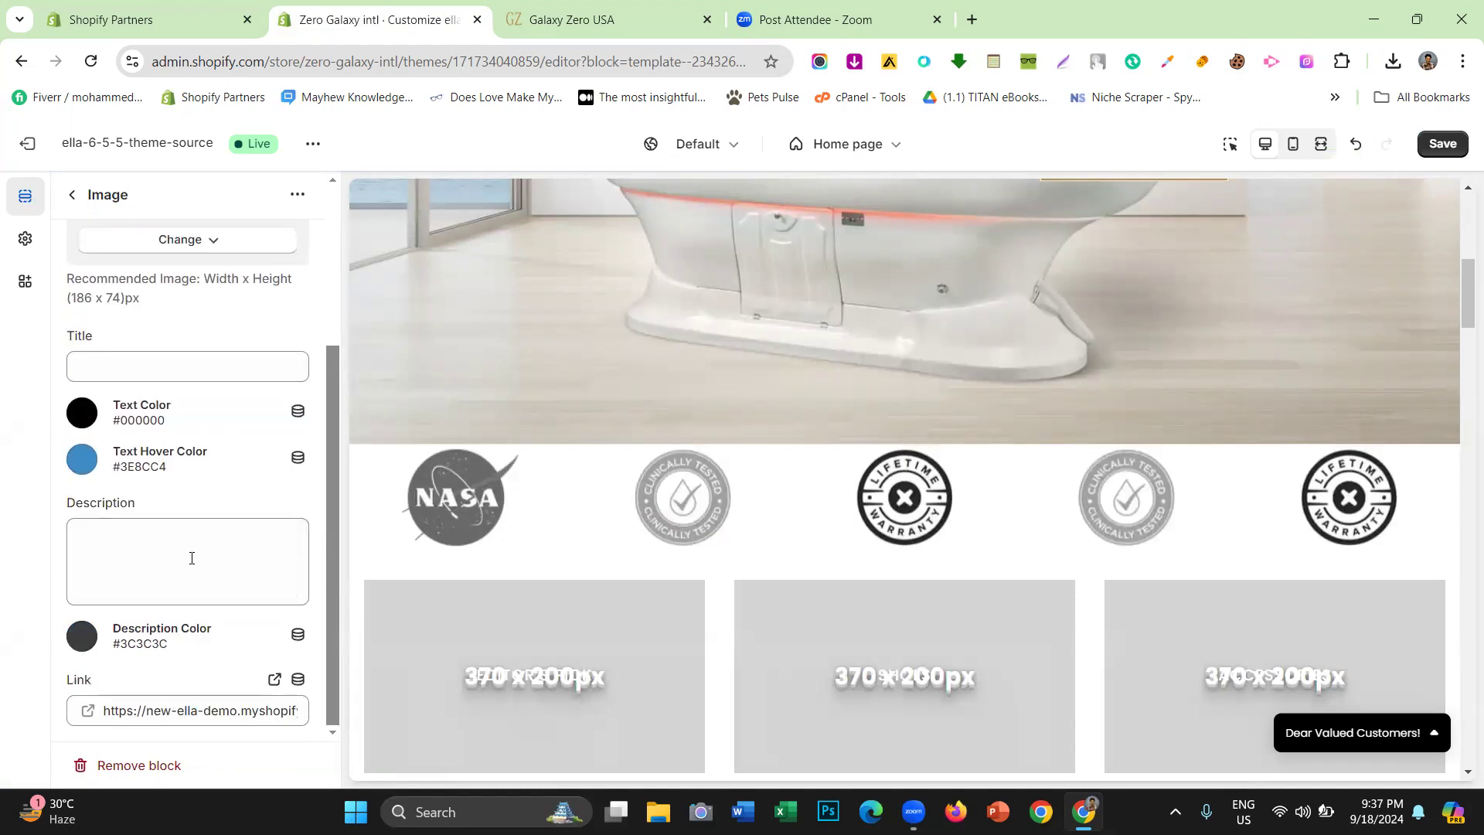
click(289, 720)
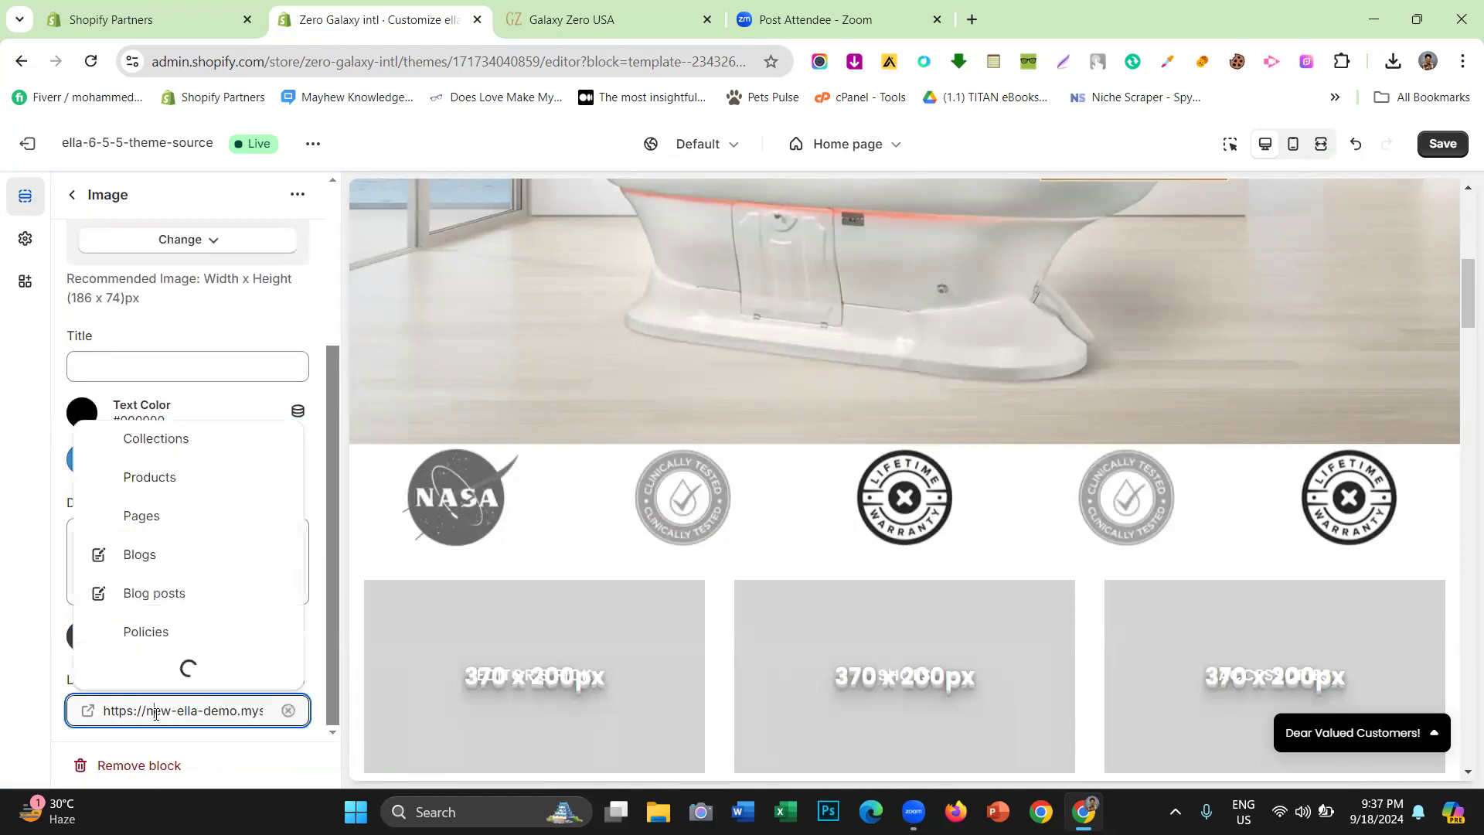
click(287, 709)
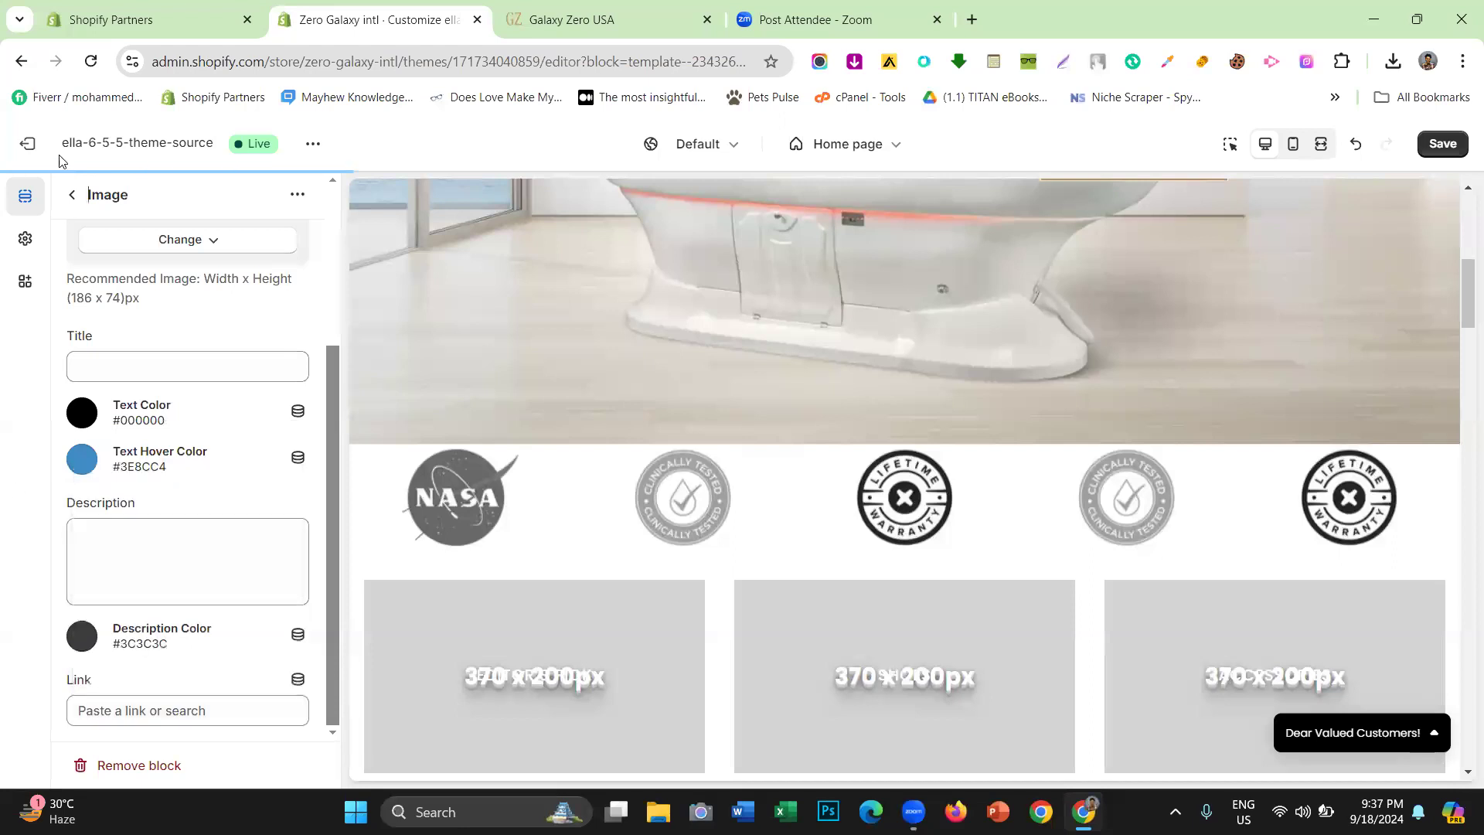
double_click(78, 196)
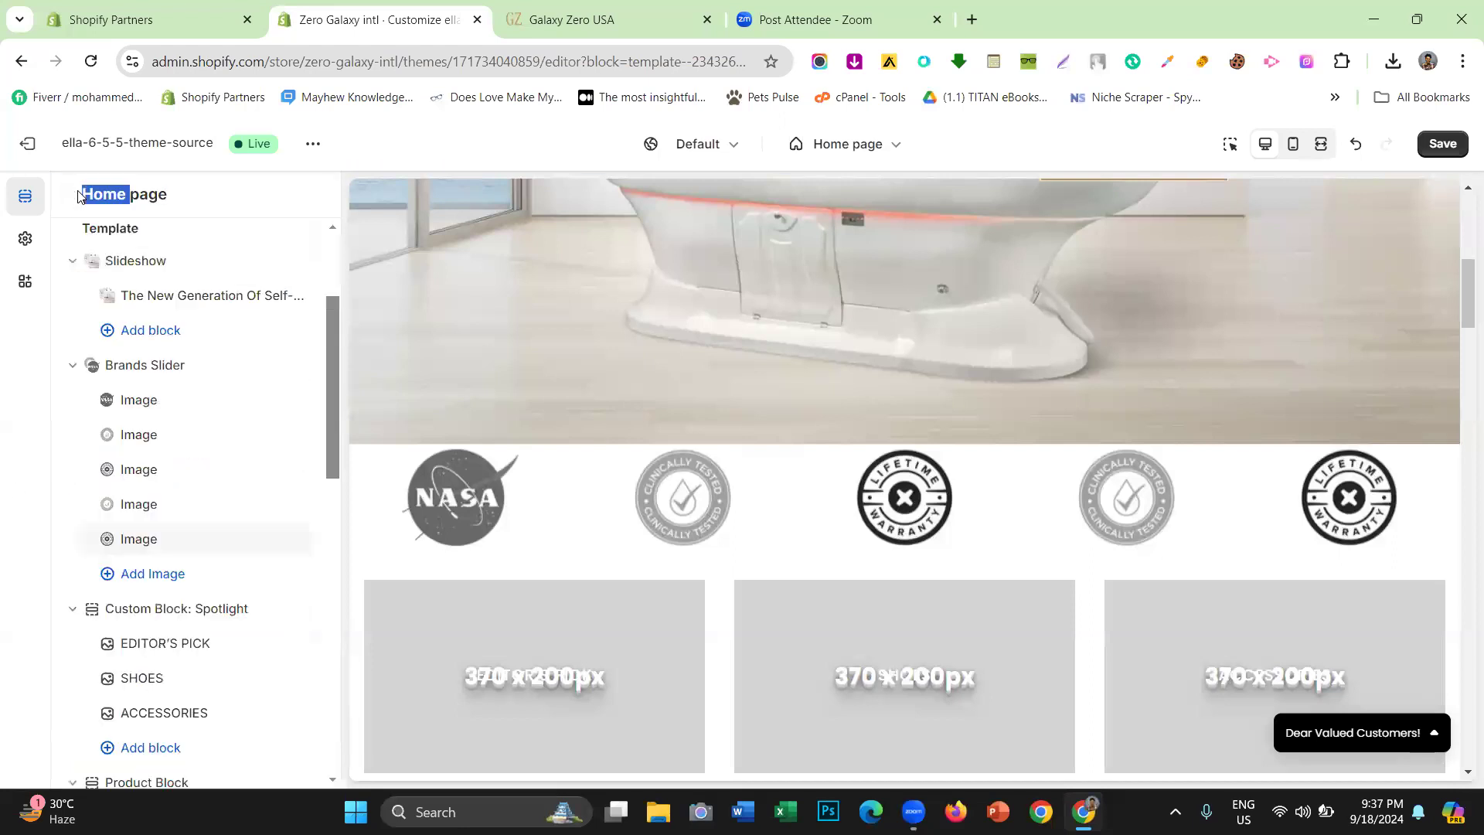
Give a Clinically Tested image block the sample title "eddddddd" and a filler description of repeated d's
click(139, 437)
scroll(186, 438, down, 3)
click(131, 430)
text(eddddddd)
click(139, 616)
text(dddddddd)
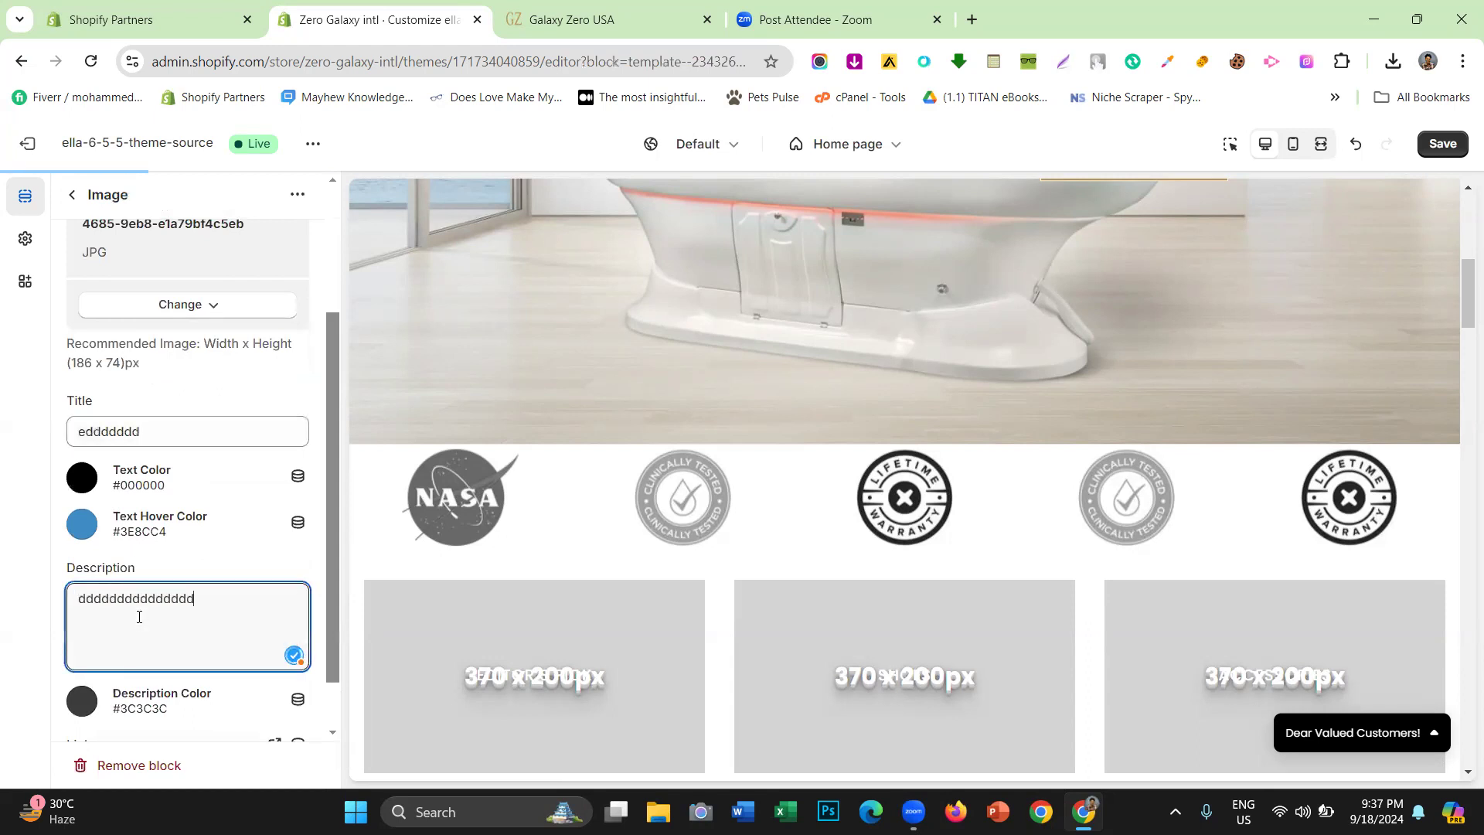
Clear the sample description and the sample title from the Clinically Tested image block
text(dddd)
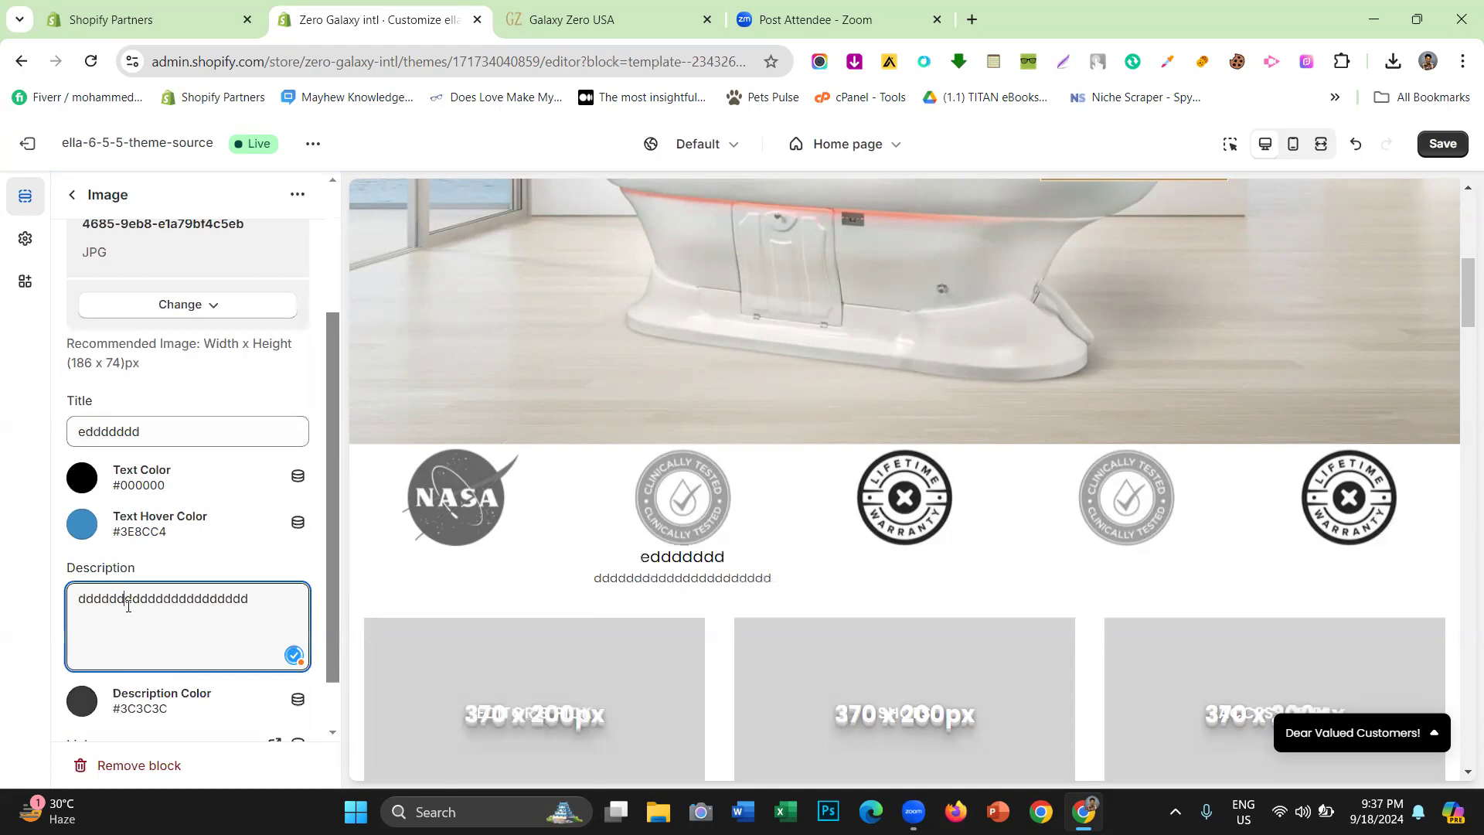
double_click(128, 606)
key(BackSpace)
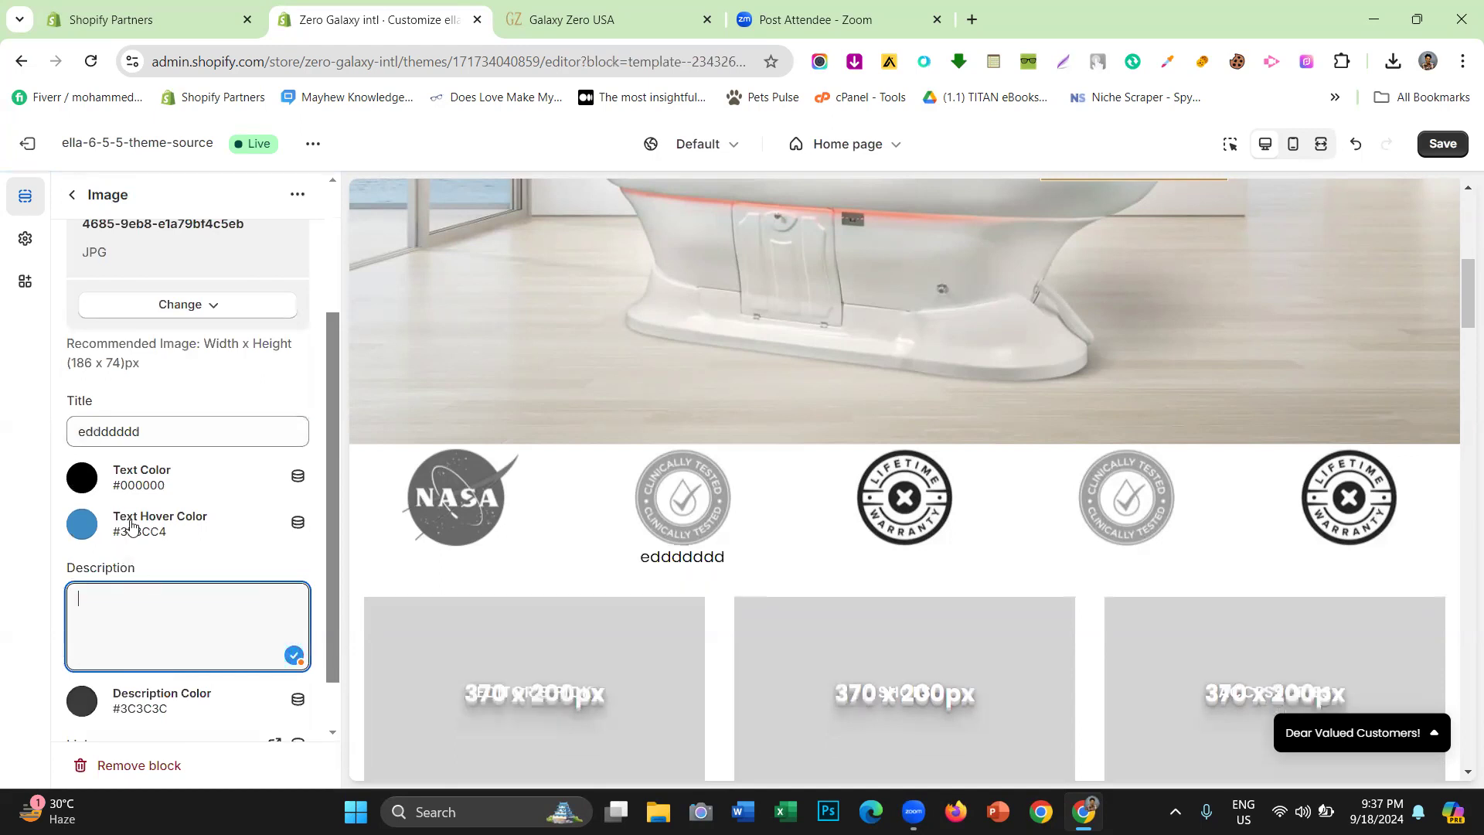
double_click(147, 429)
key(BackSpace)
scroll(144, 425, down, 1)
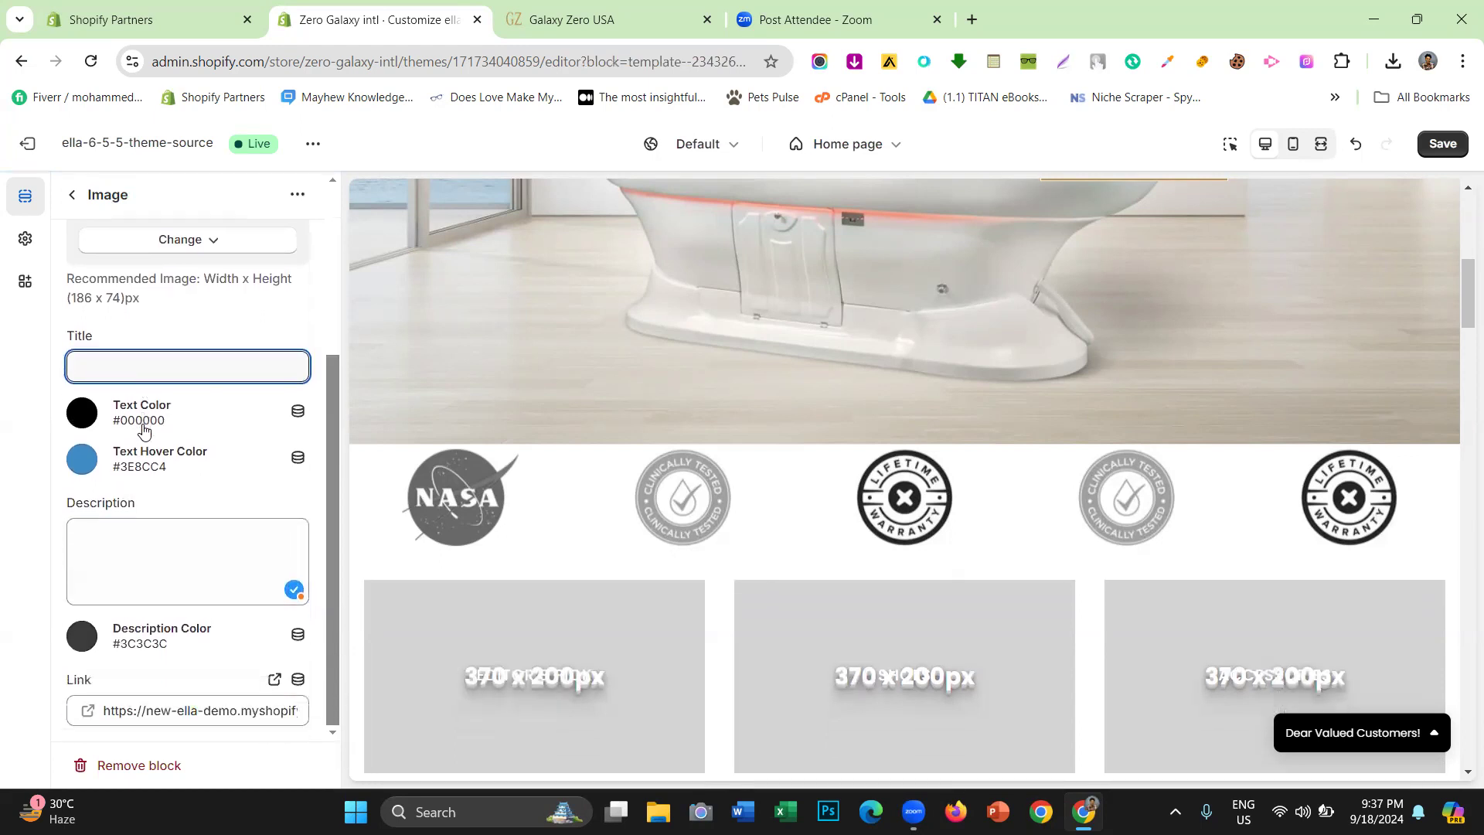
Remove the demo store link from the Clinically Tested image block and return to the home page section list
click(69, 466)
click(43, 491)
click(285, 719)
click(287, 711)
click(3, 346)
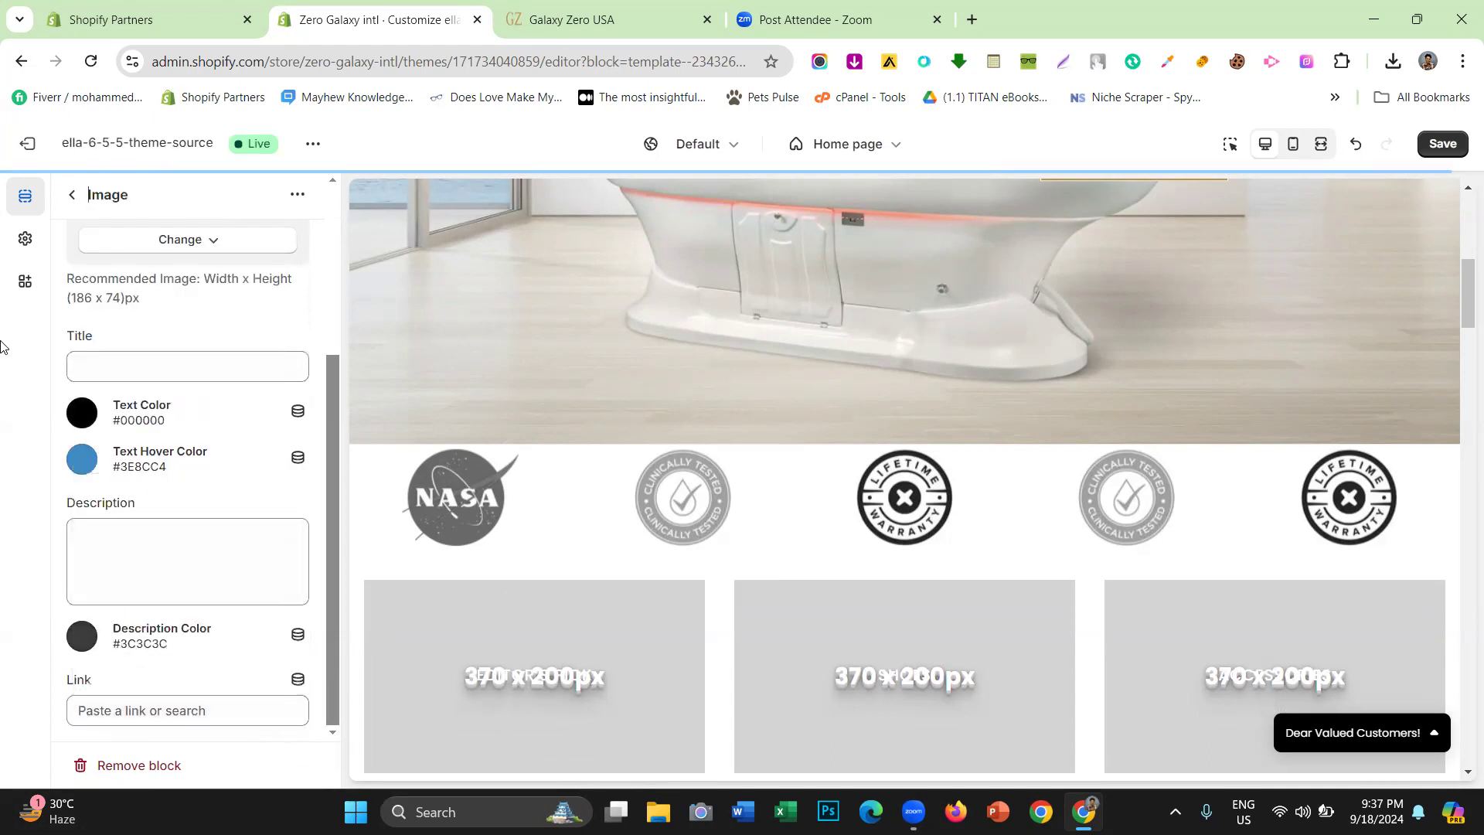
click(73, 195)
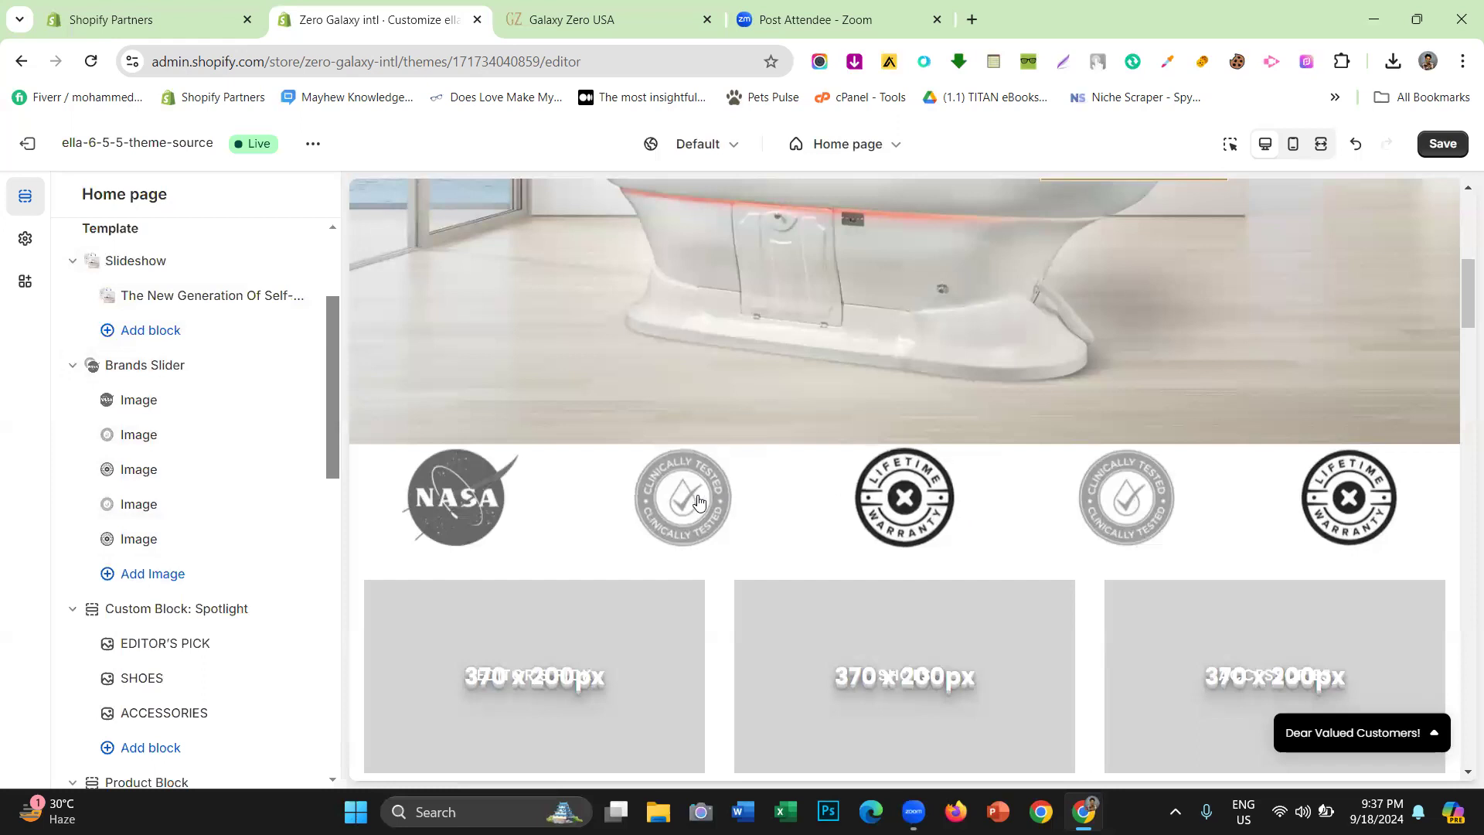
Compare the badge row in the theme preview with the one on the Galaxy Zero USA reference site
key(ctrl+Tab)
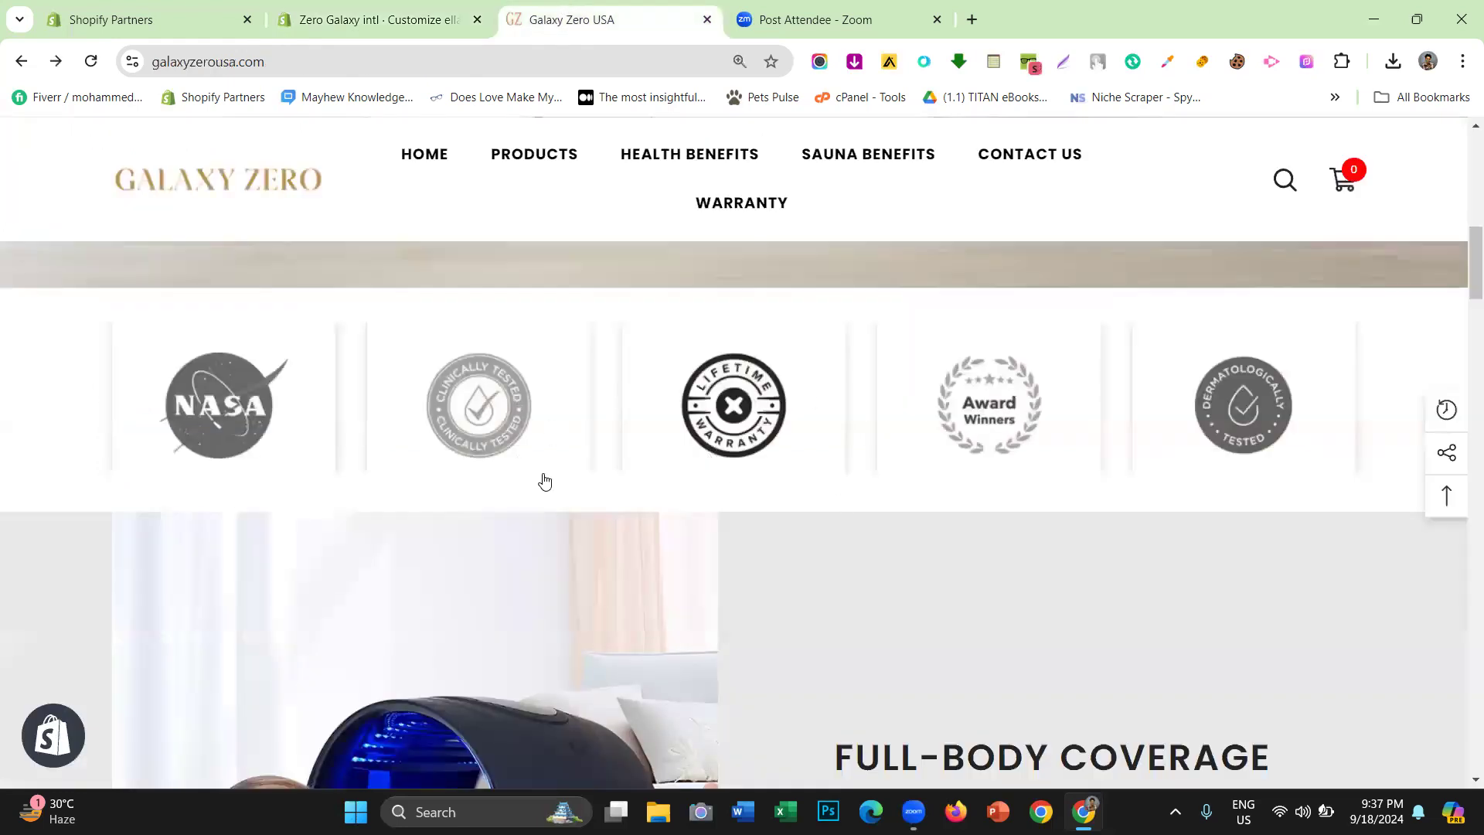
click(403, 8)
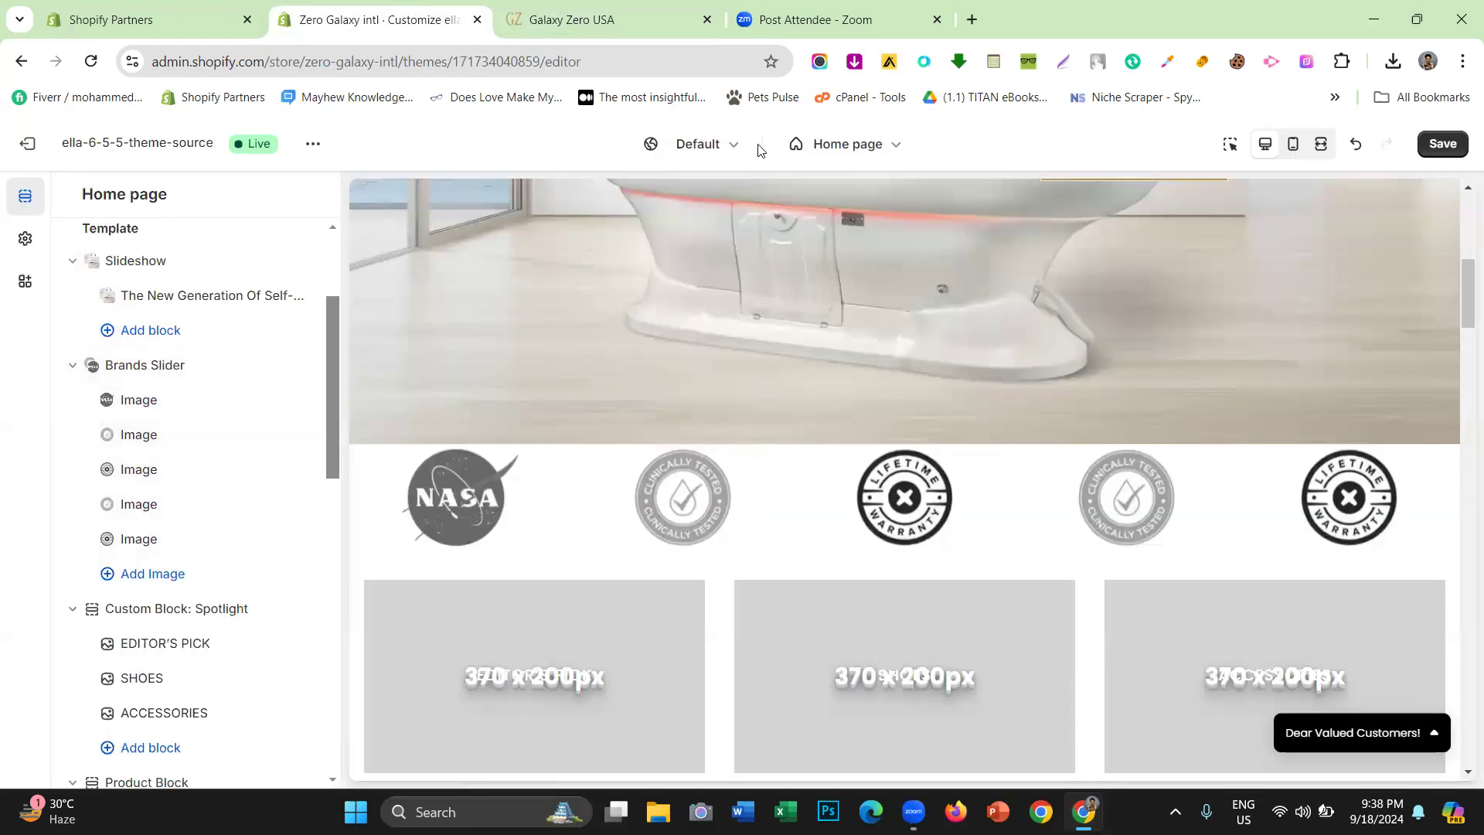
click(661, 6)
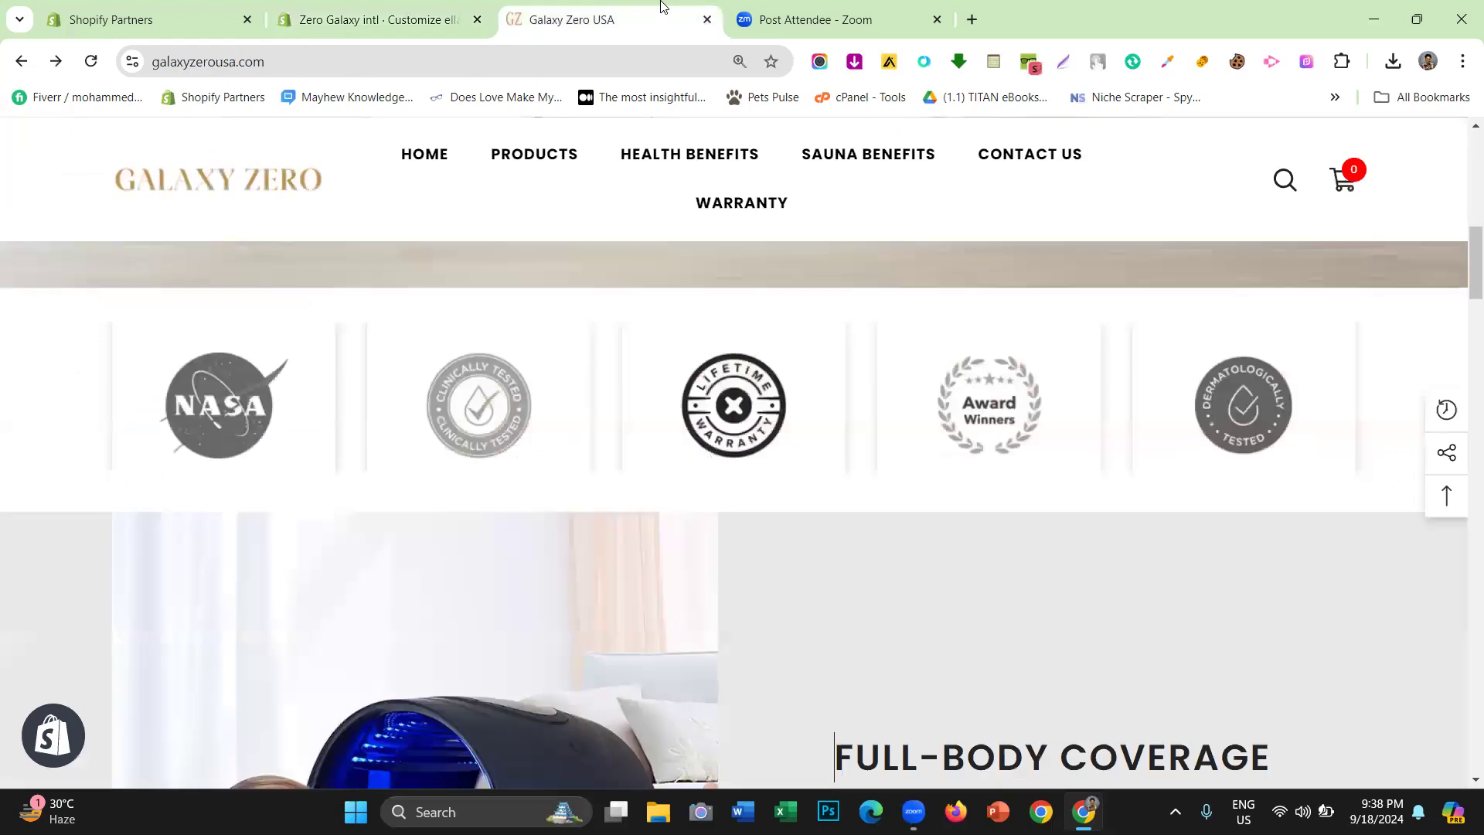
click(398, 18)
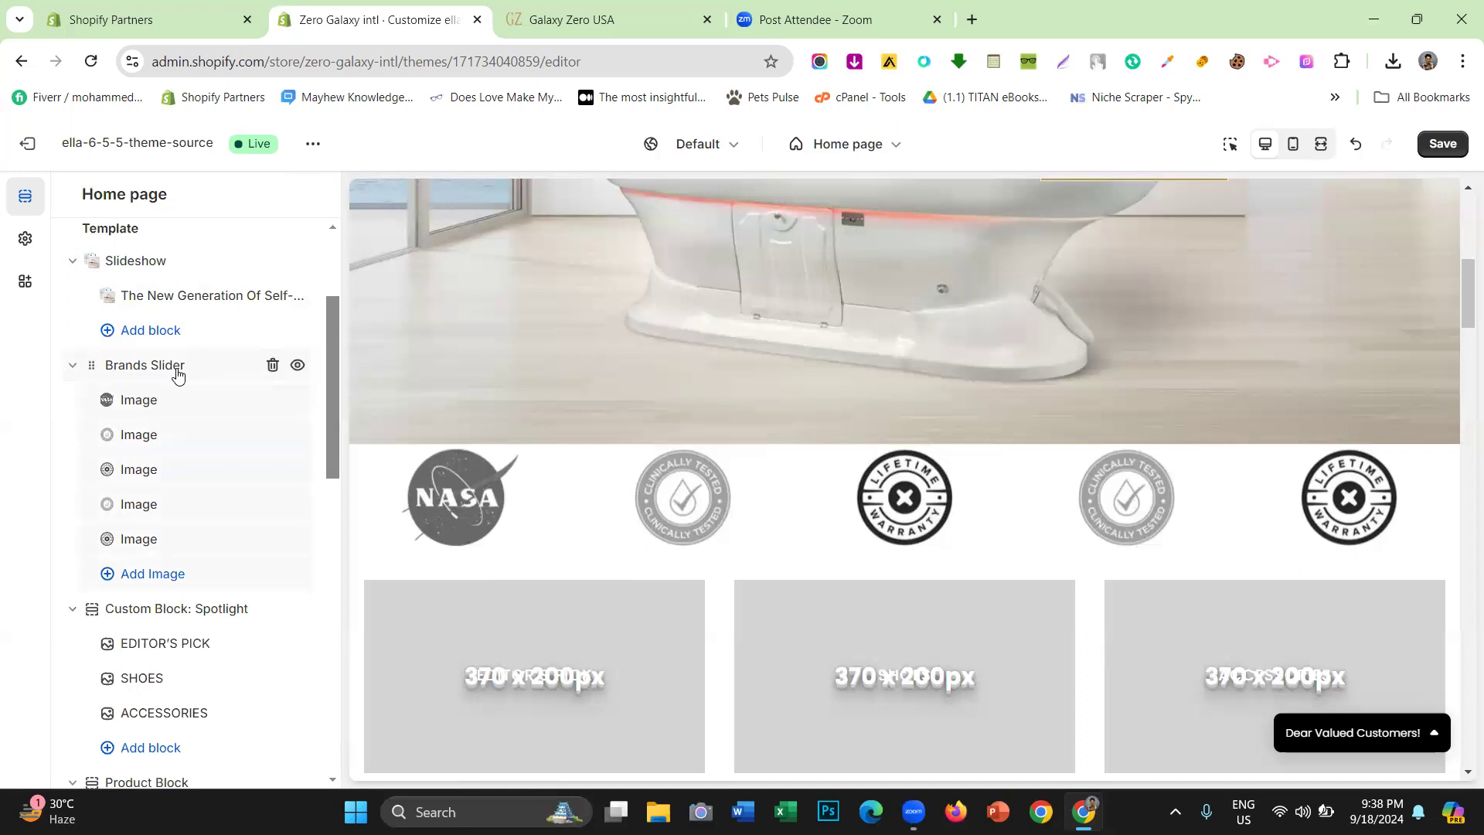
Open the Brands Slider section settings and check its layout options against the reference site's badge row
click(177, 374)
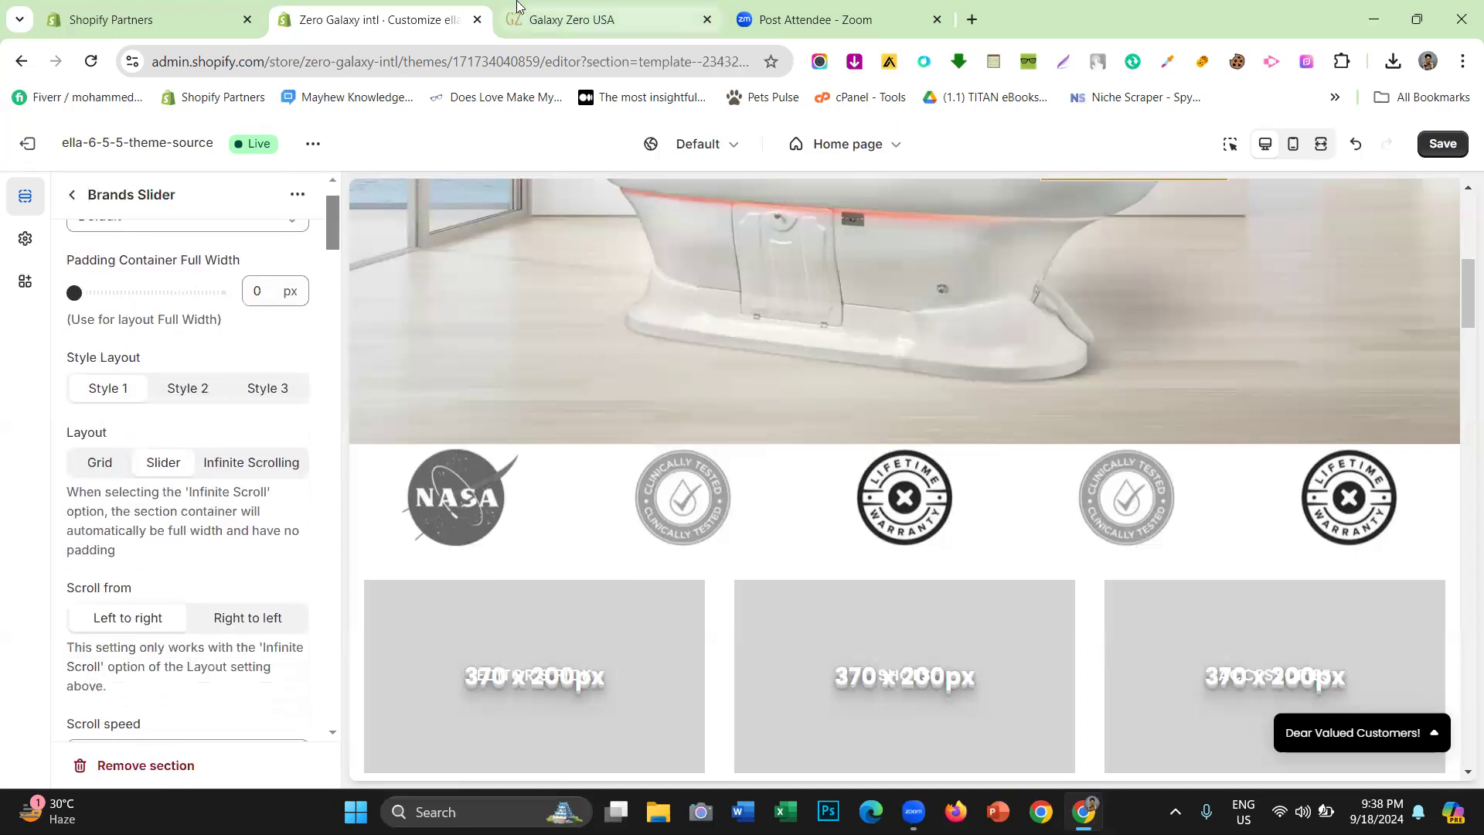
click(571, 20)
click(388, 6)
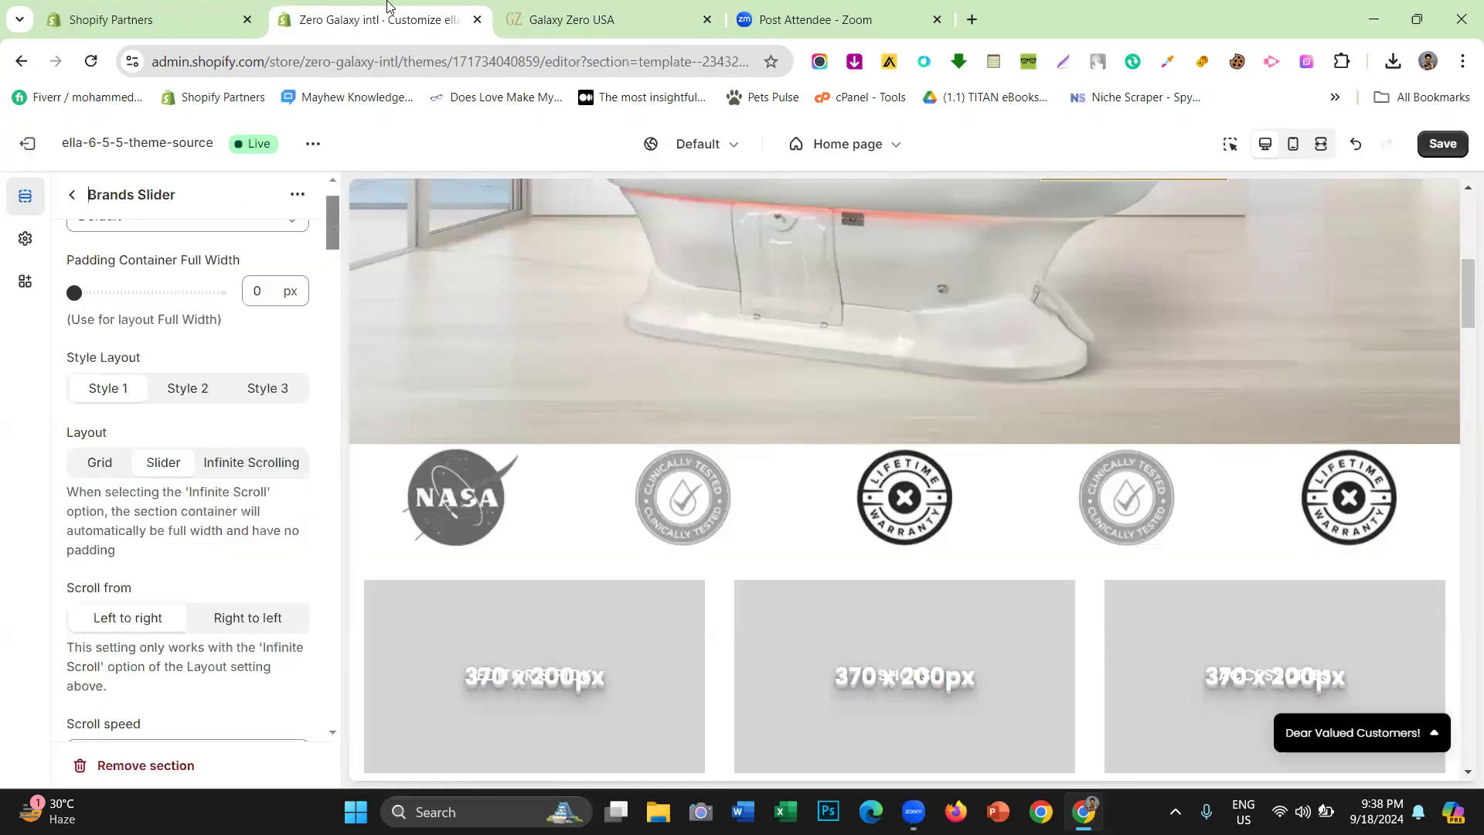
click(587, 7)
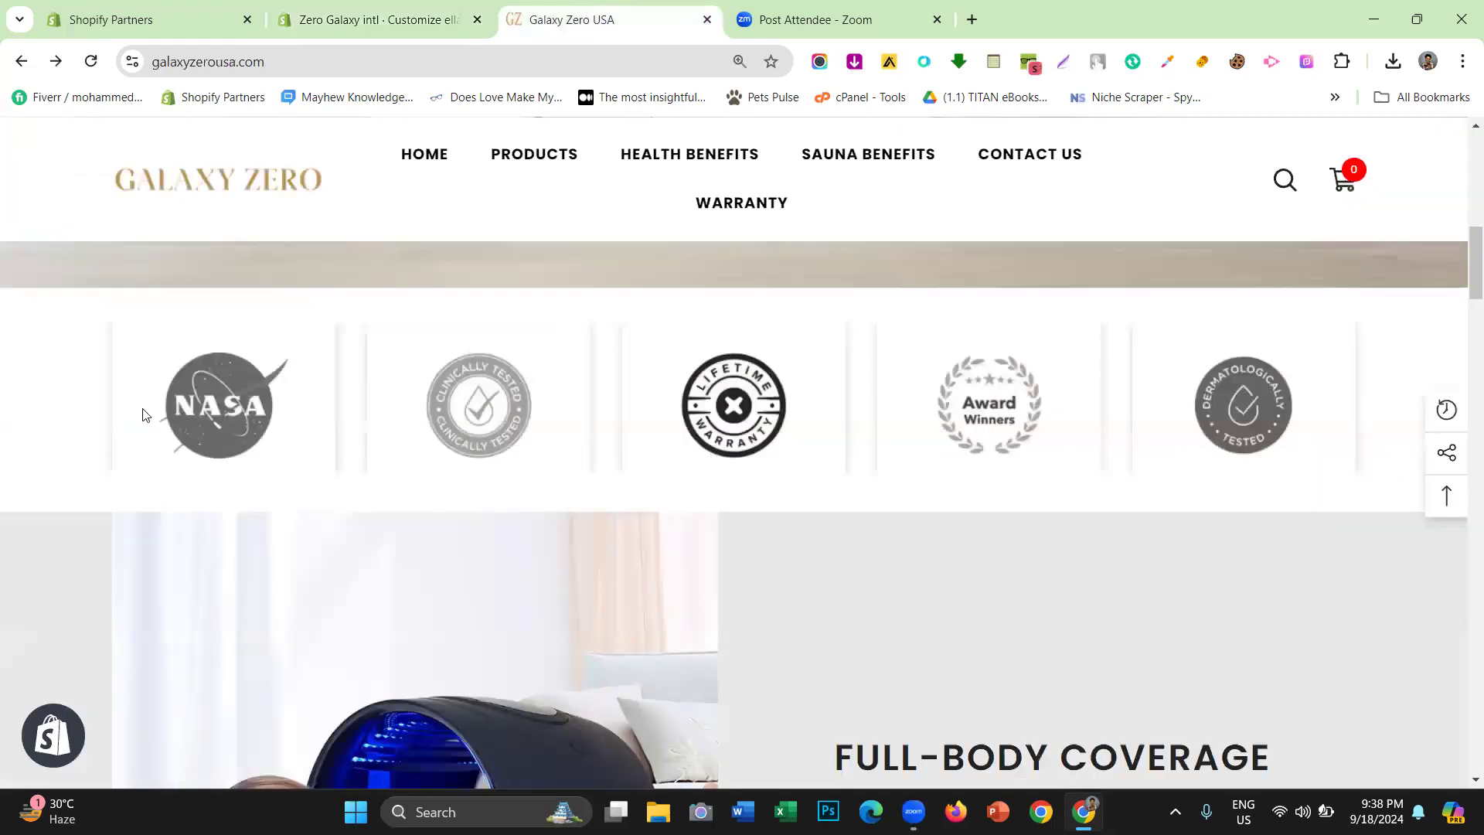
click(390, 31)
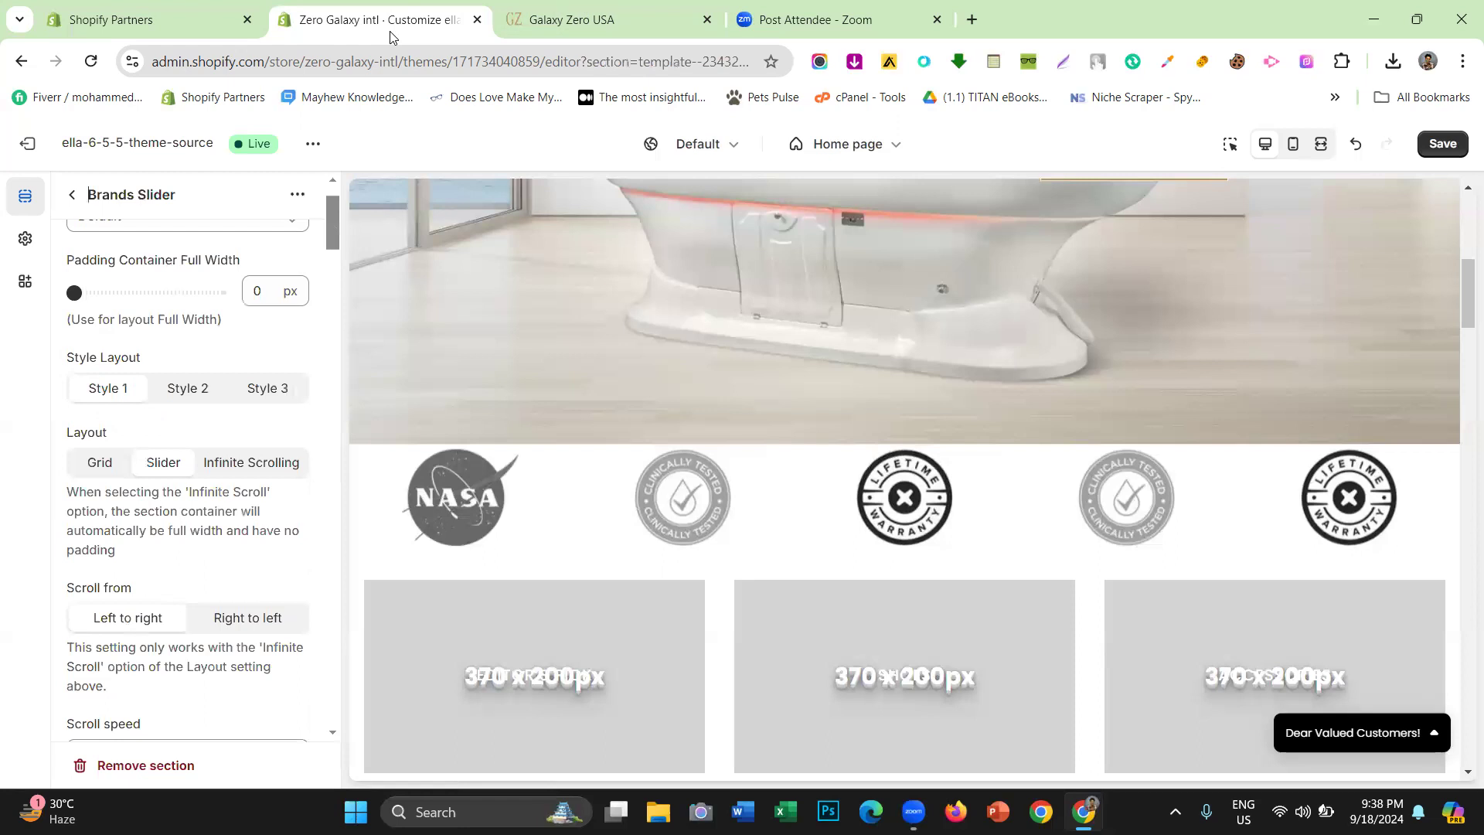
scroll(138, 356, up, 2)
click(550, 12)
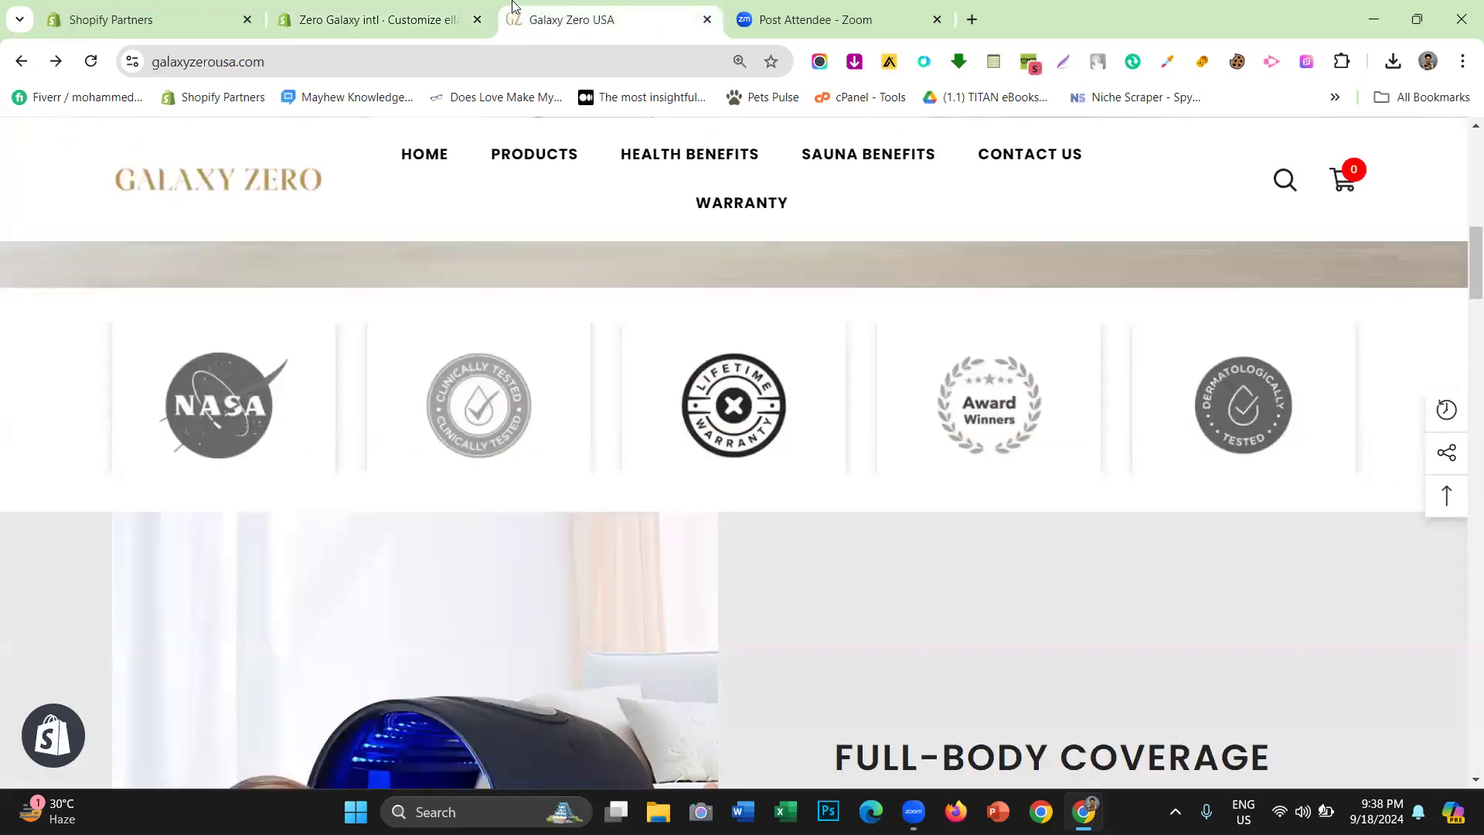
click(424, 6)
scroll(108, 278, down, 4)
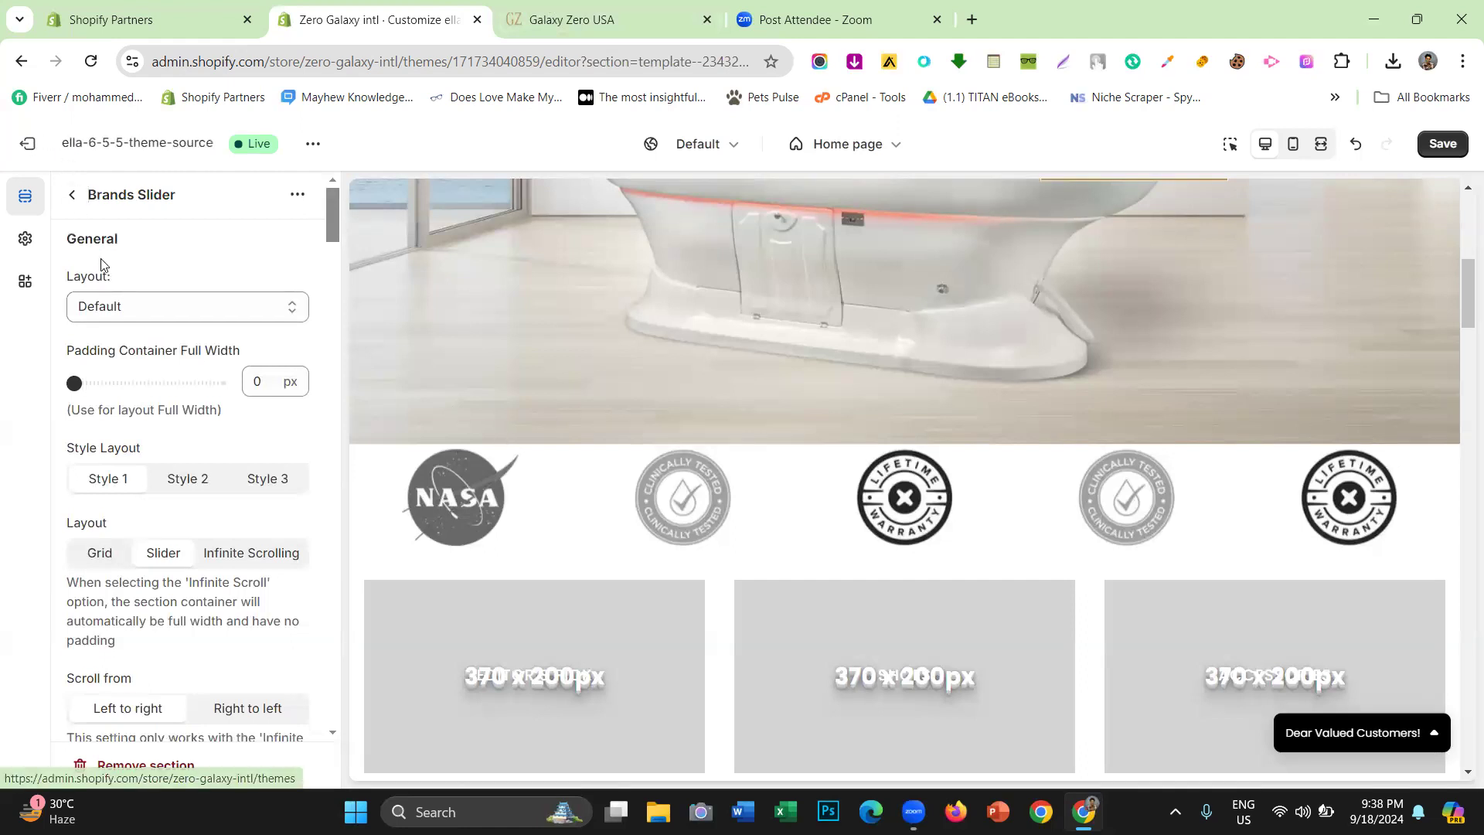
scroll(142, 321, up, 3)
scroll(282, 423, down, 1)
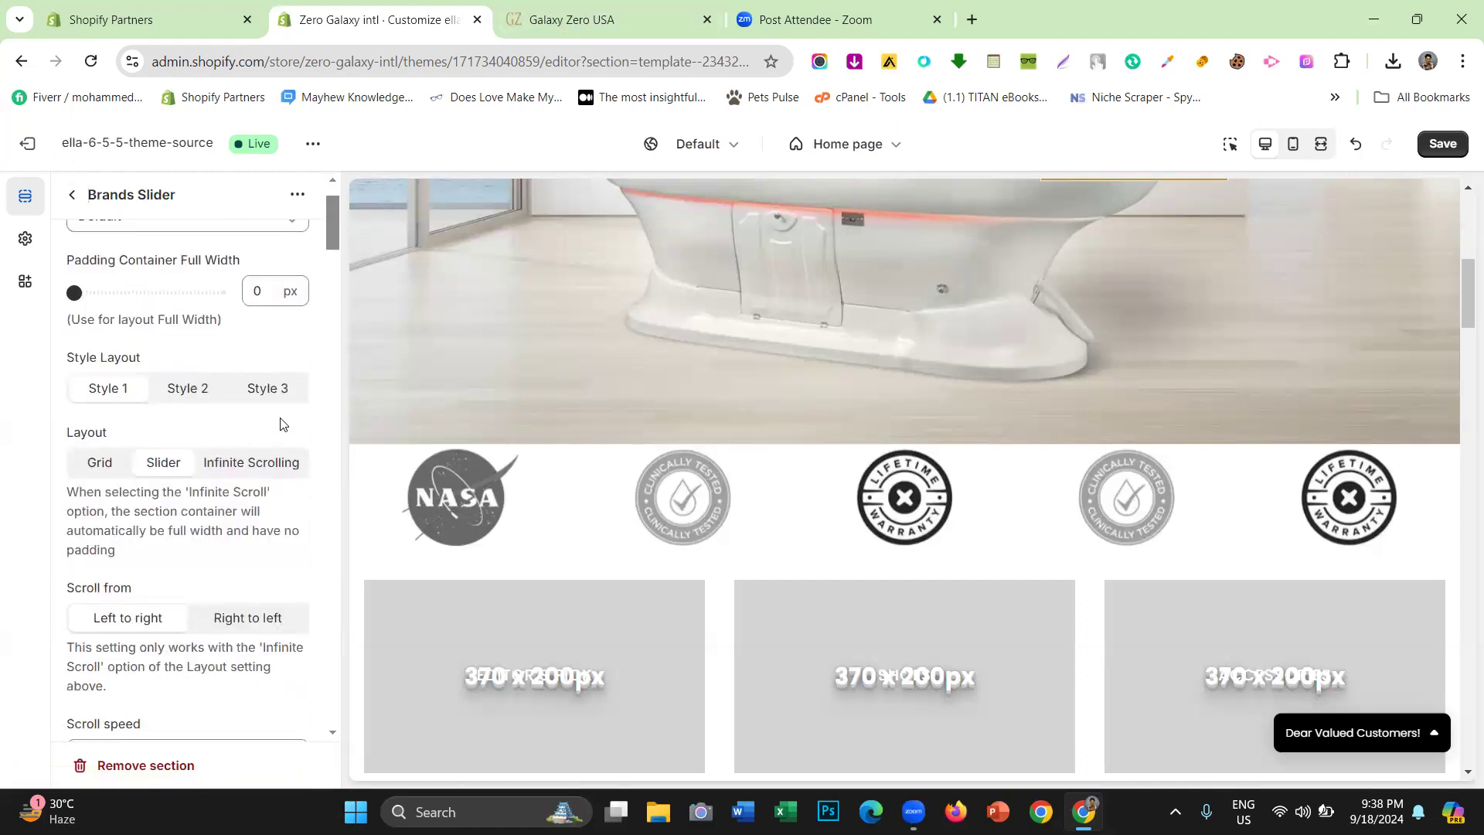
Try Style 2 and Style 3 as the Brands Slider's style layout, and go back to Style 1
click(196, 396)
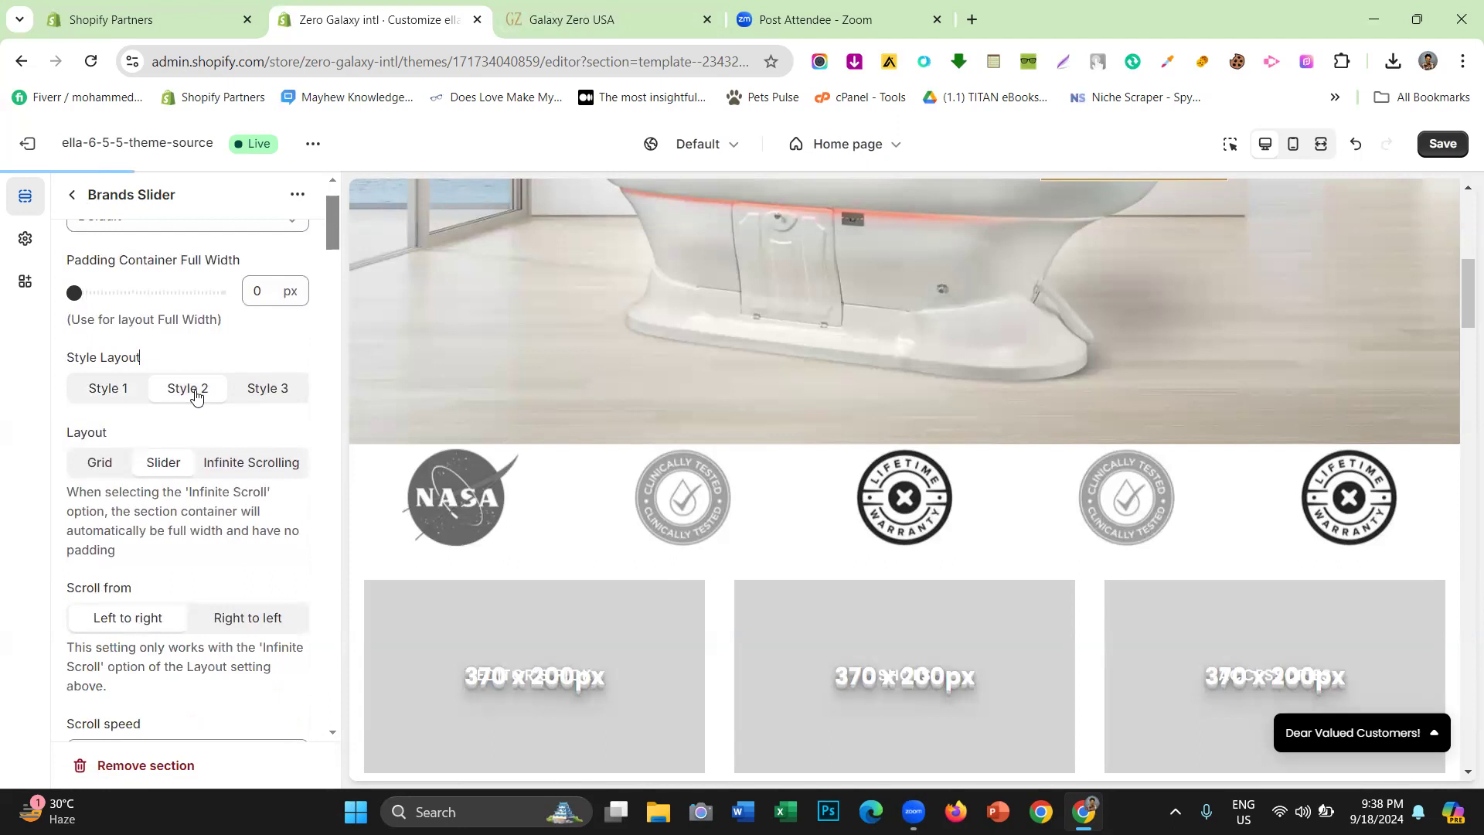
click(284, 398)
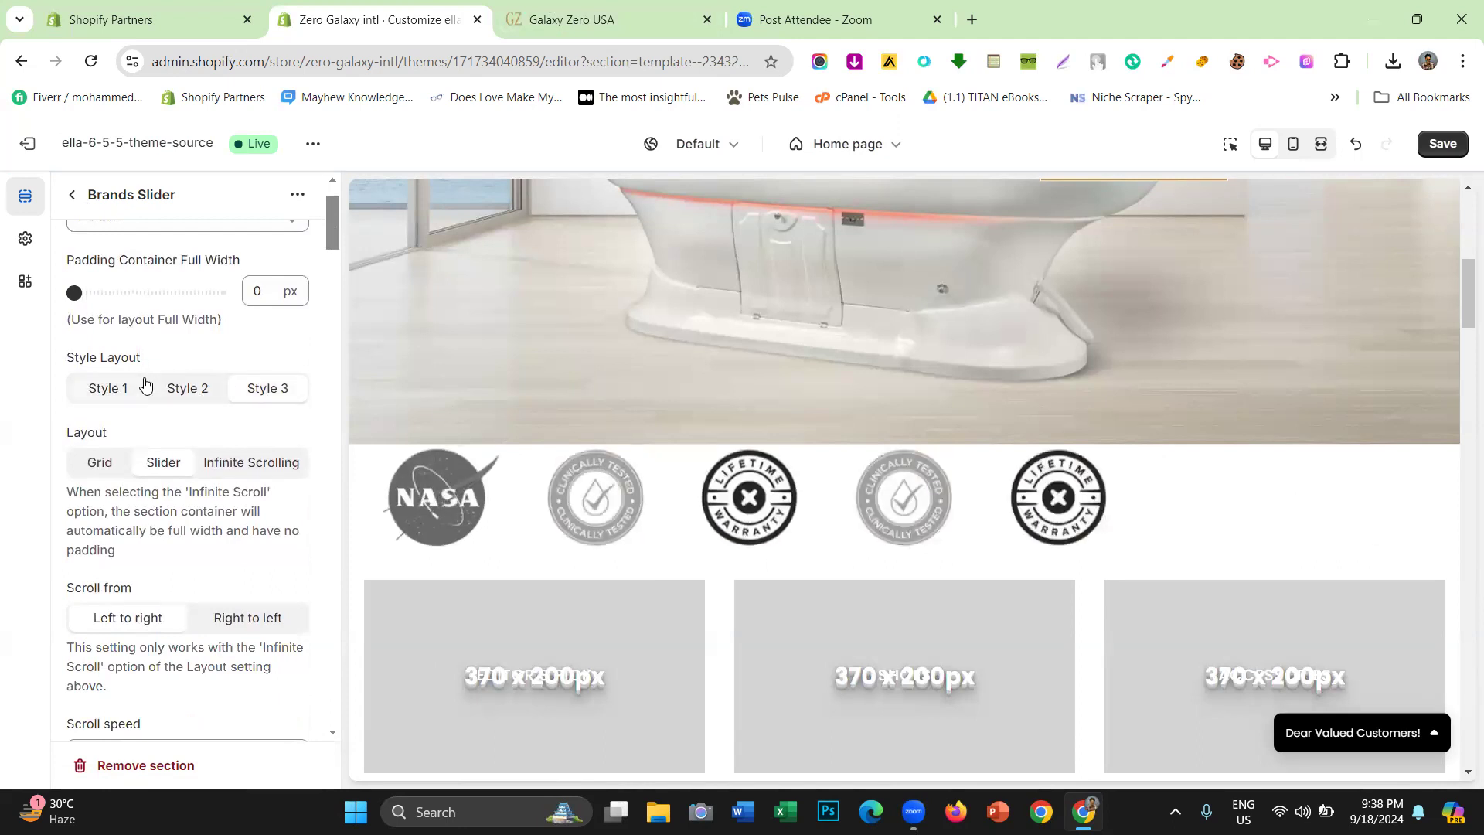
click(132, 391)
Try the Grid layout for the Brands Slider, switch back to Slider and return to the section list
drag(63, 437, 105, 441)
click(107, 465)
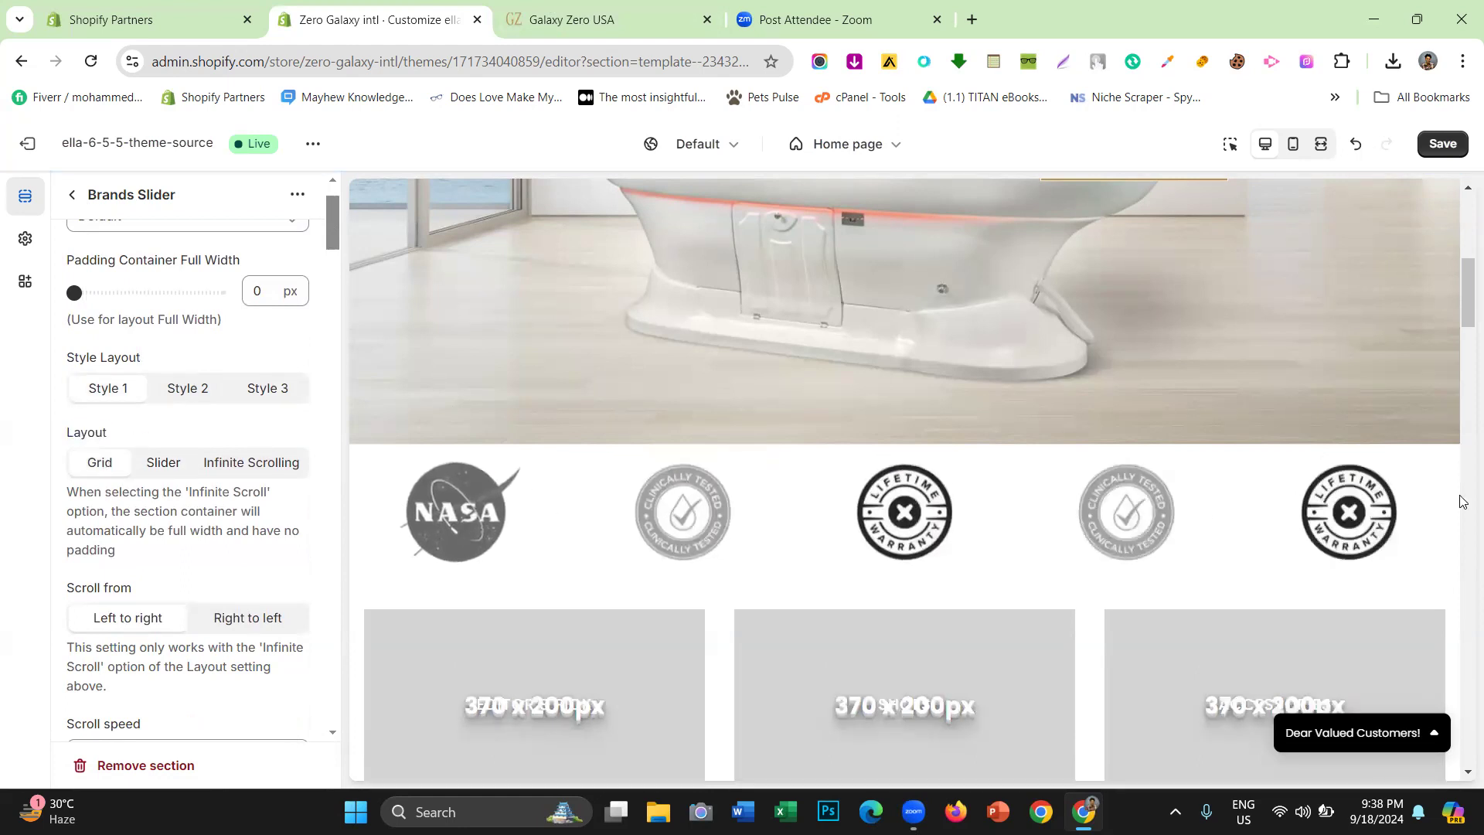
click(164, 463)
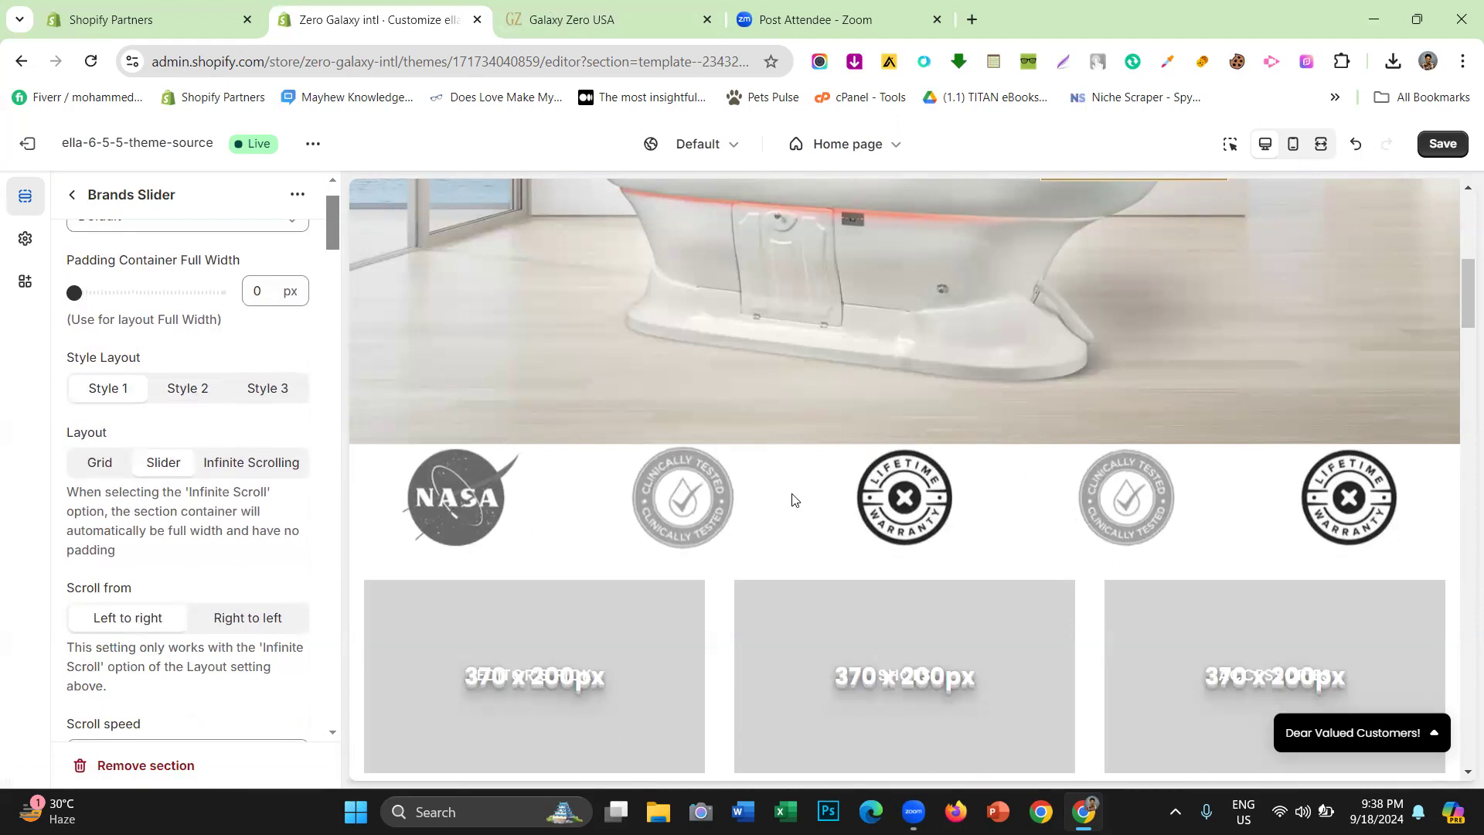
click(69, 194)
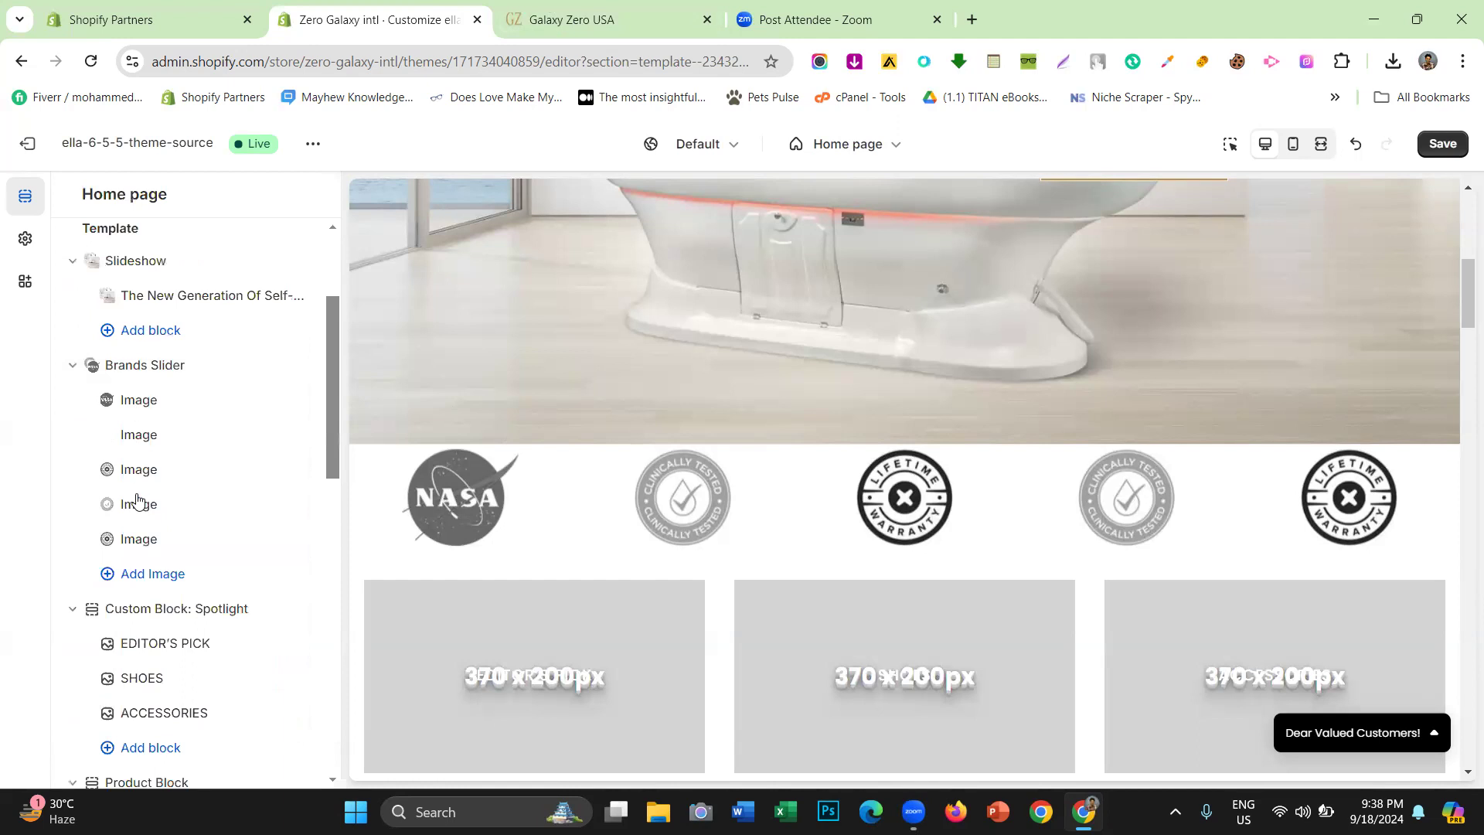
Add two empty image blocks to the Brands Slider and move the last Lifetime Warranty block below them
click(149, 574)
click(155, 609)
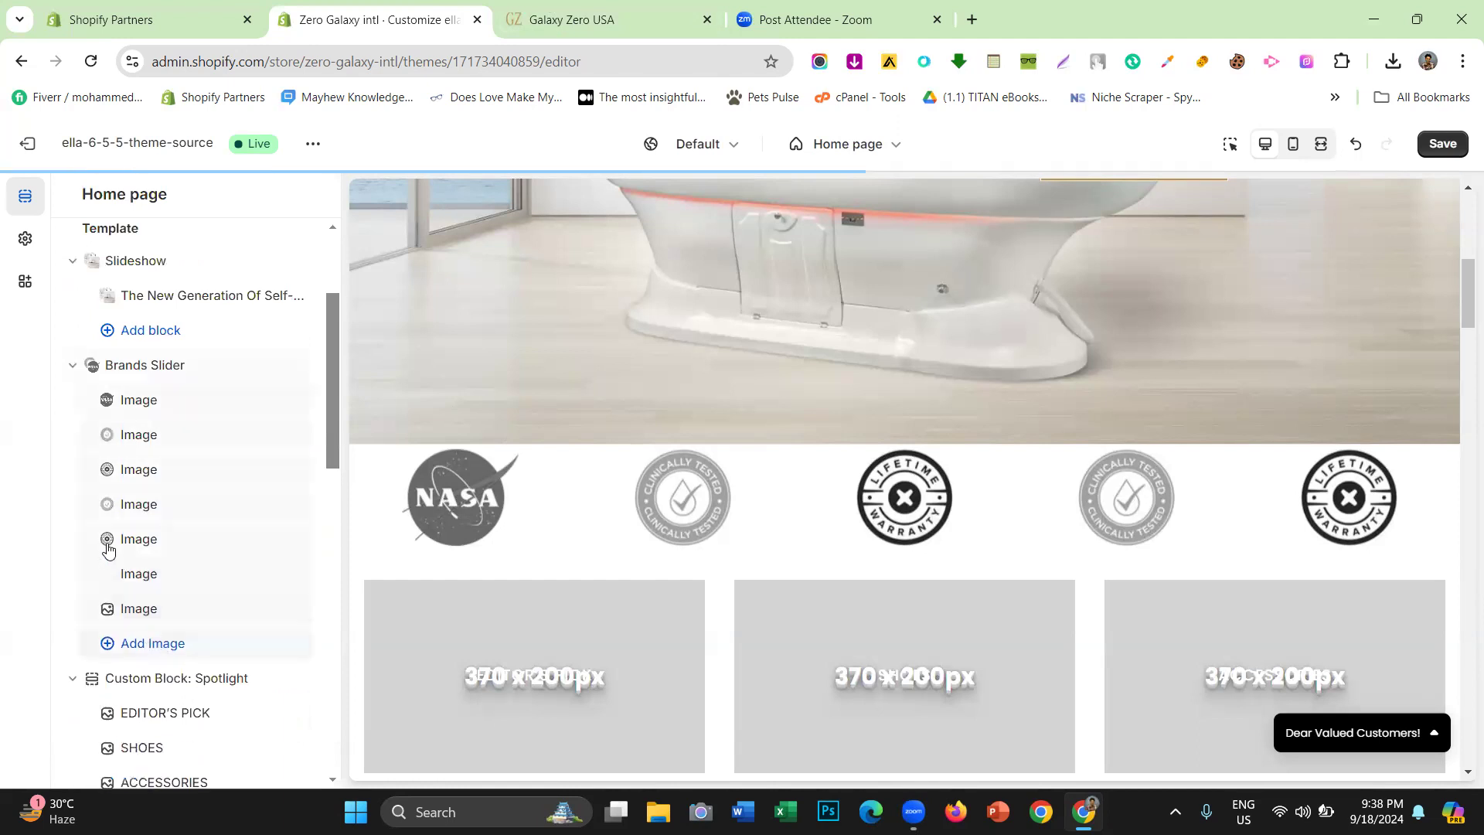
drag(106, 545, 108, 609)
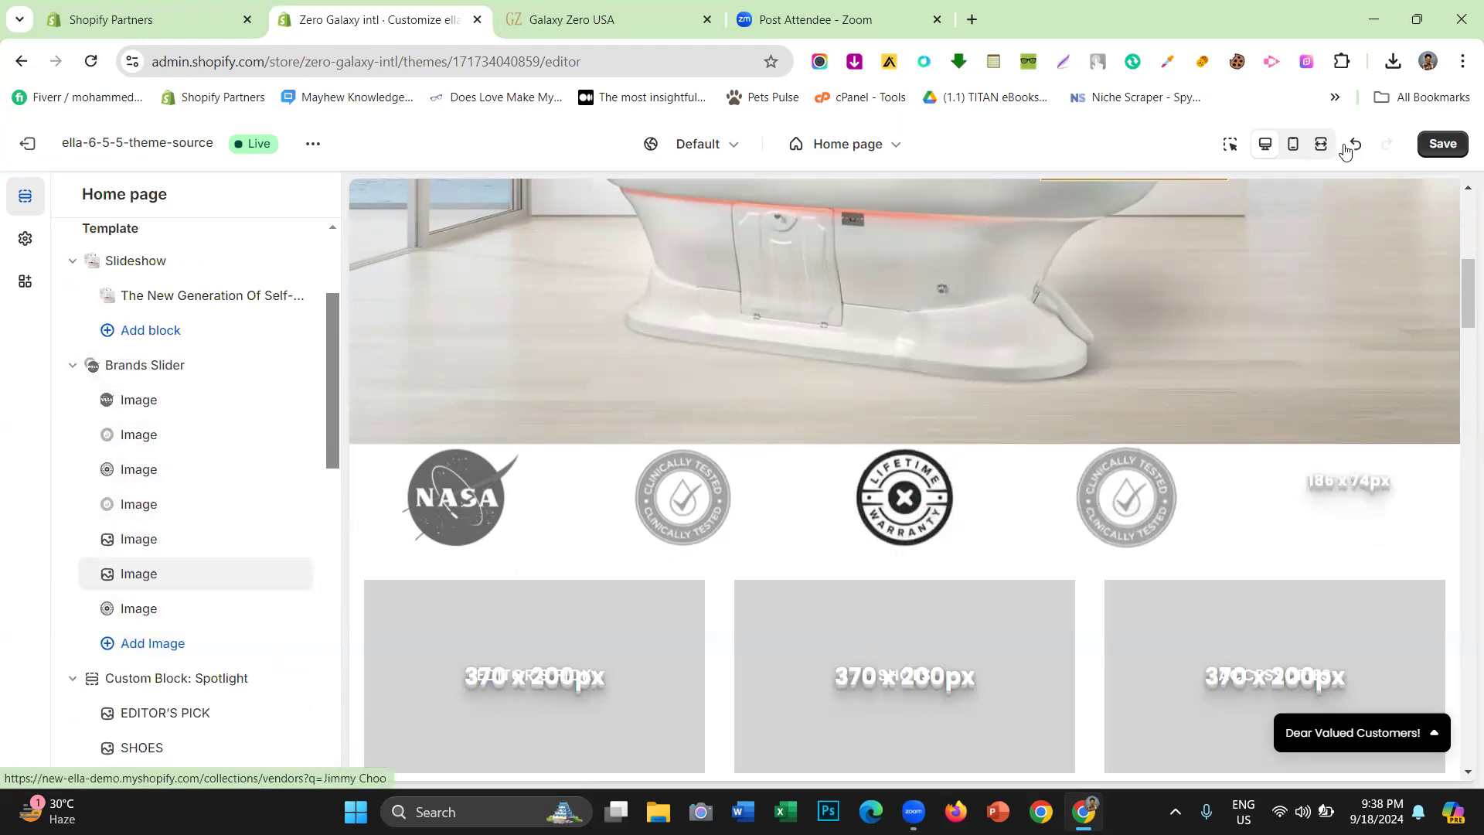
Preview the home page in fullscreen, advance the badge slider to its end, and return to the desktop view
key(ctrl+shift+f)
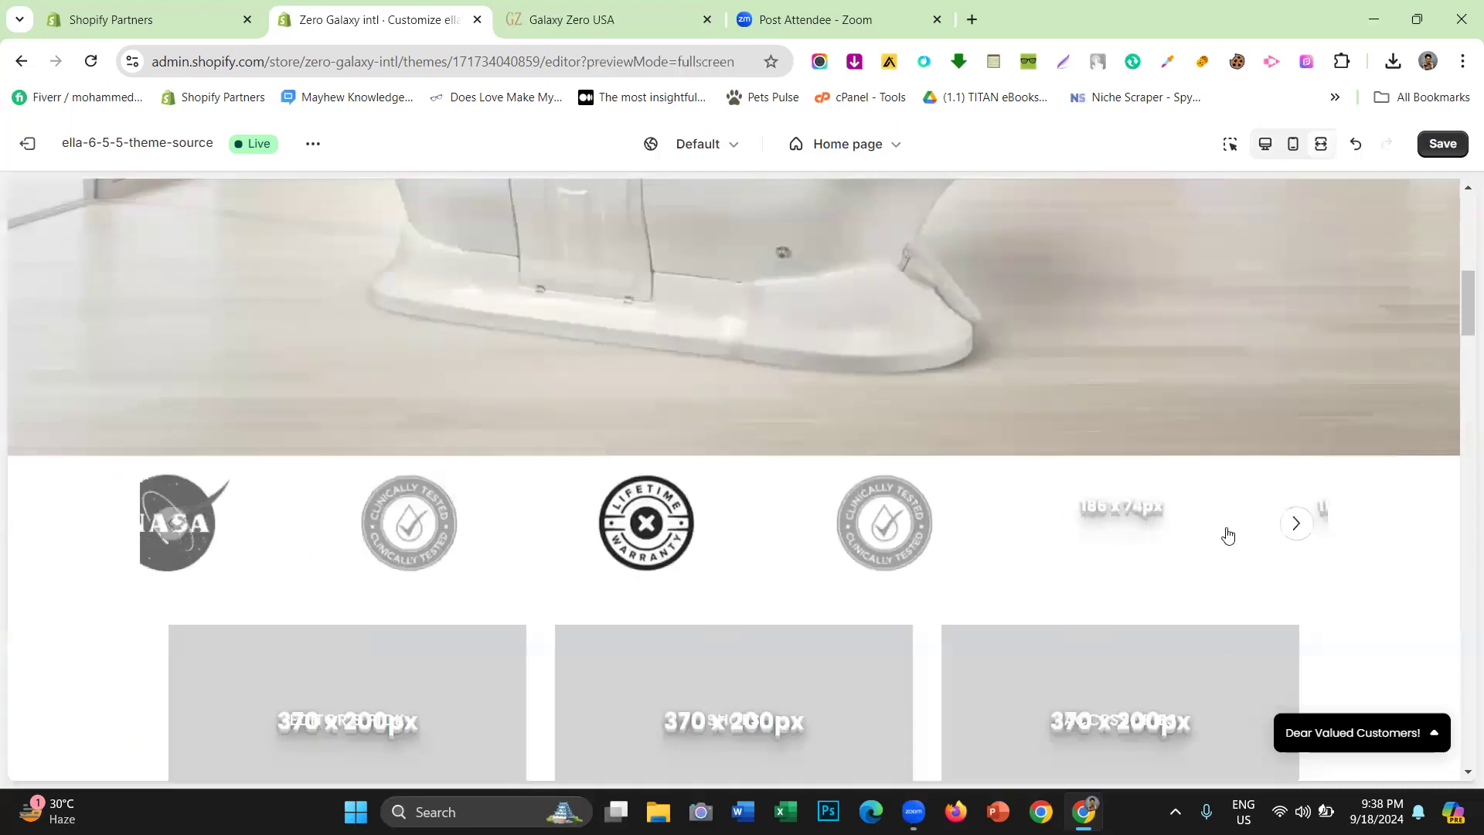
click(1298, 526)
click(1300, 529)
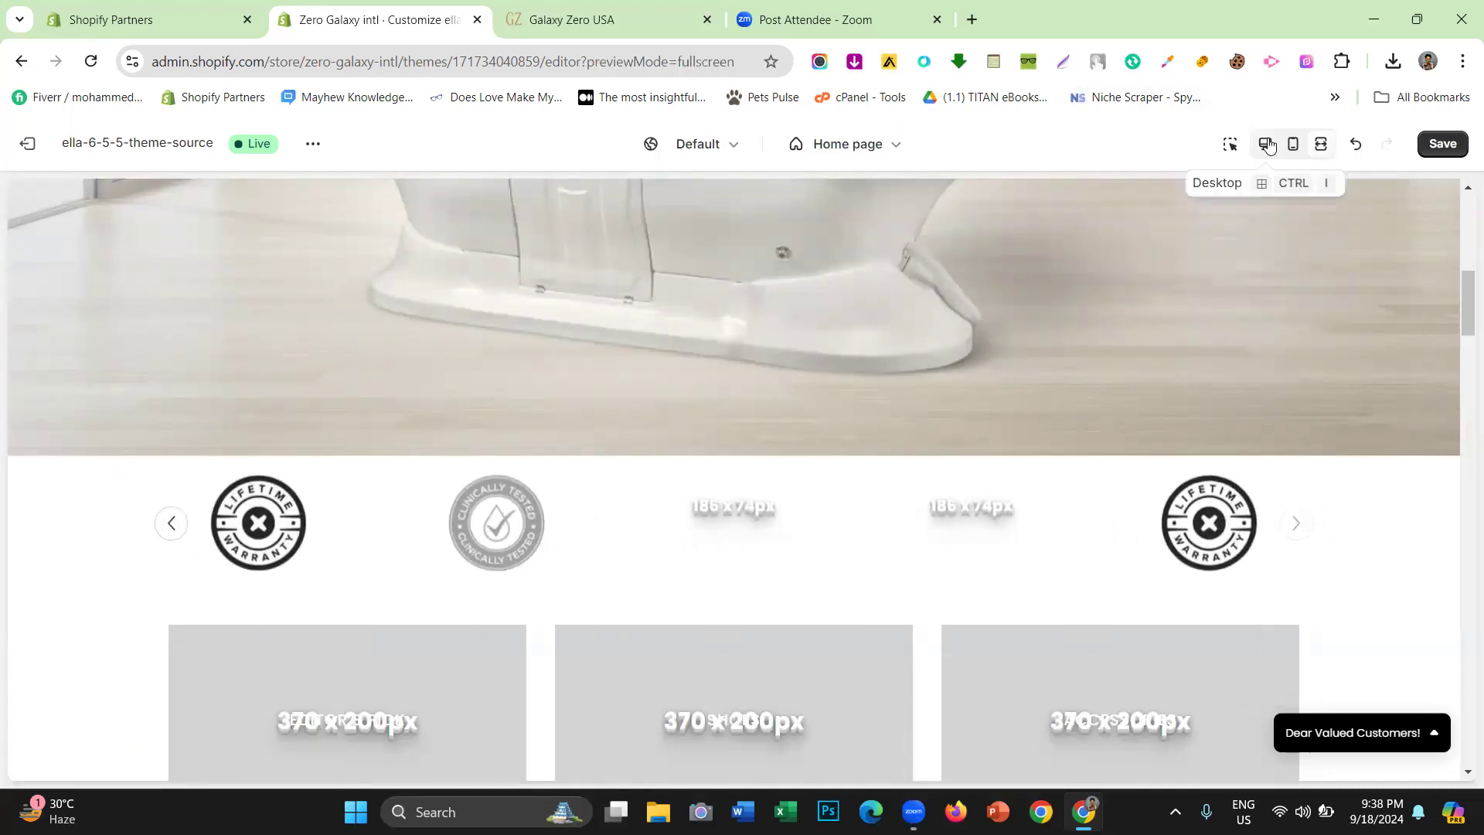
click(1229, 143)
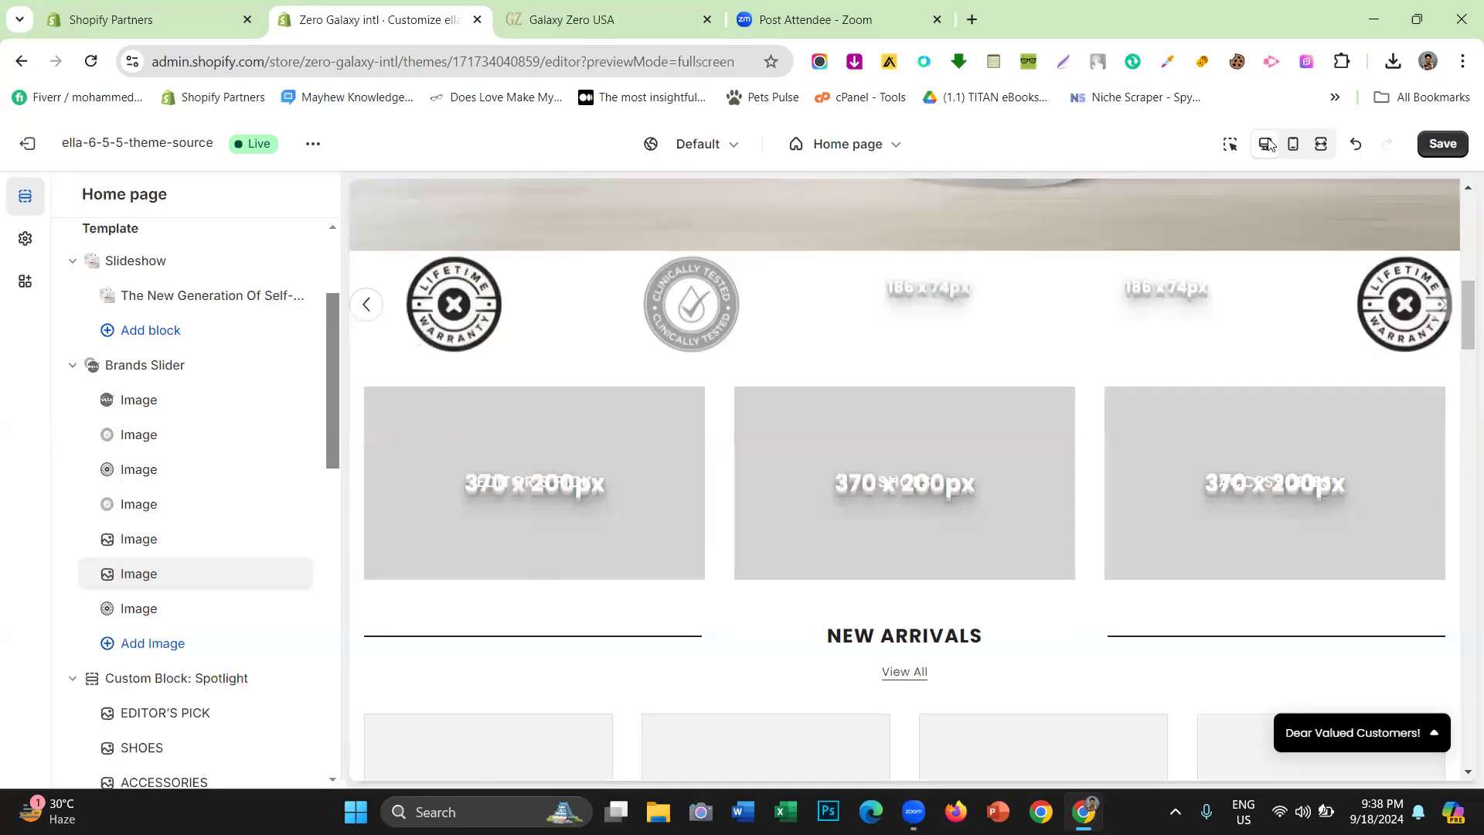
Try the Slider and Infinite Scrolling layouts for the Brands Slider, settle on Grid, and compare it with the reference site
click(170, 373)
click(93, 573)
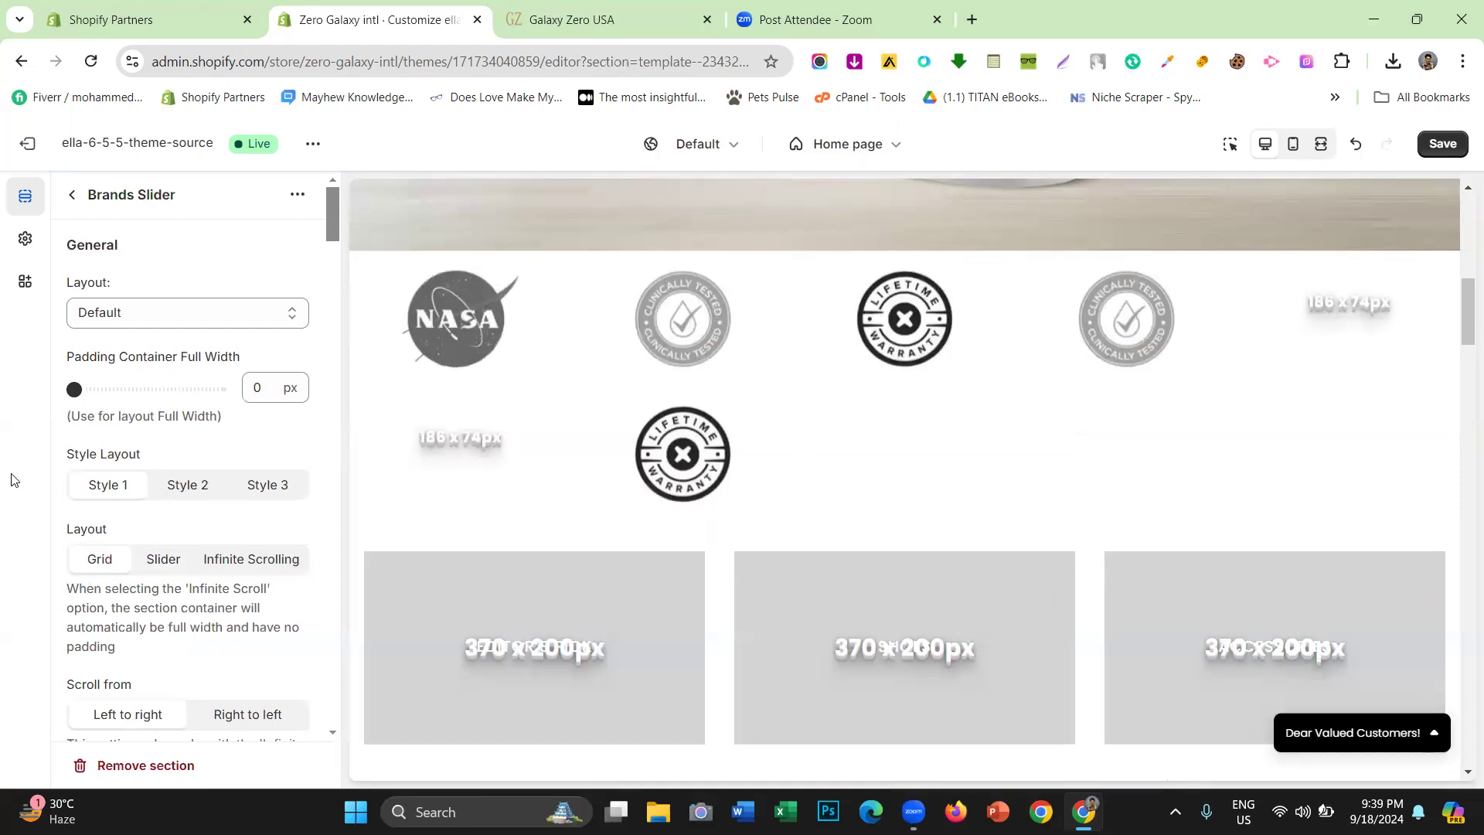
click(163, 558)
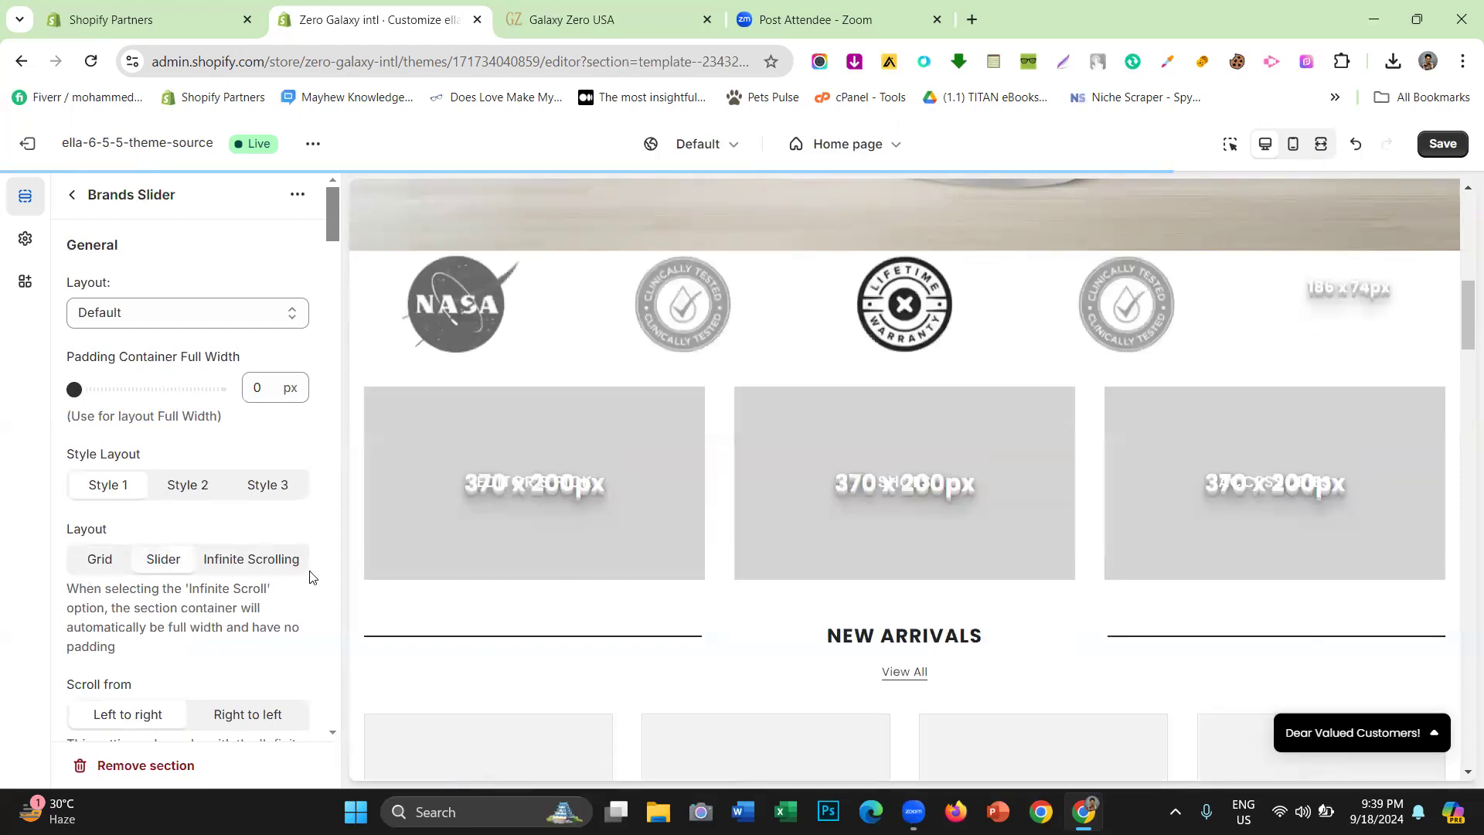
click(229, 564)
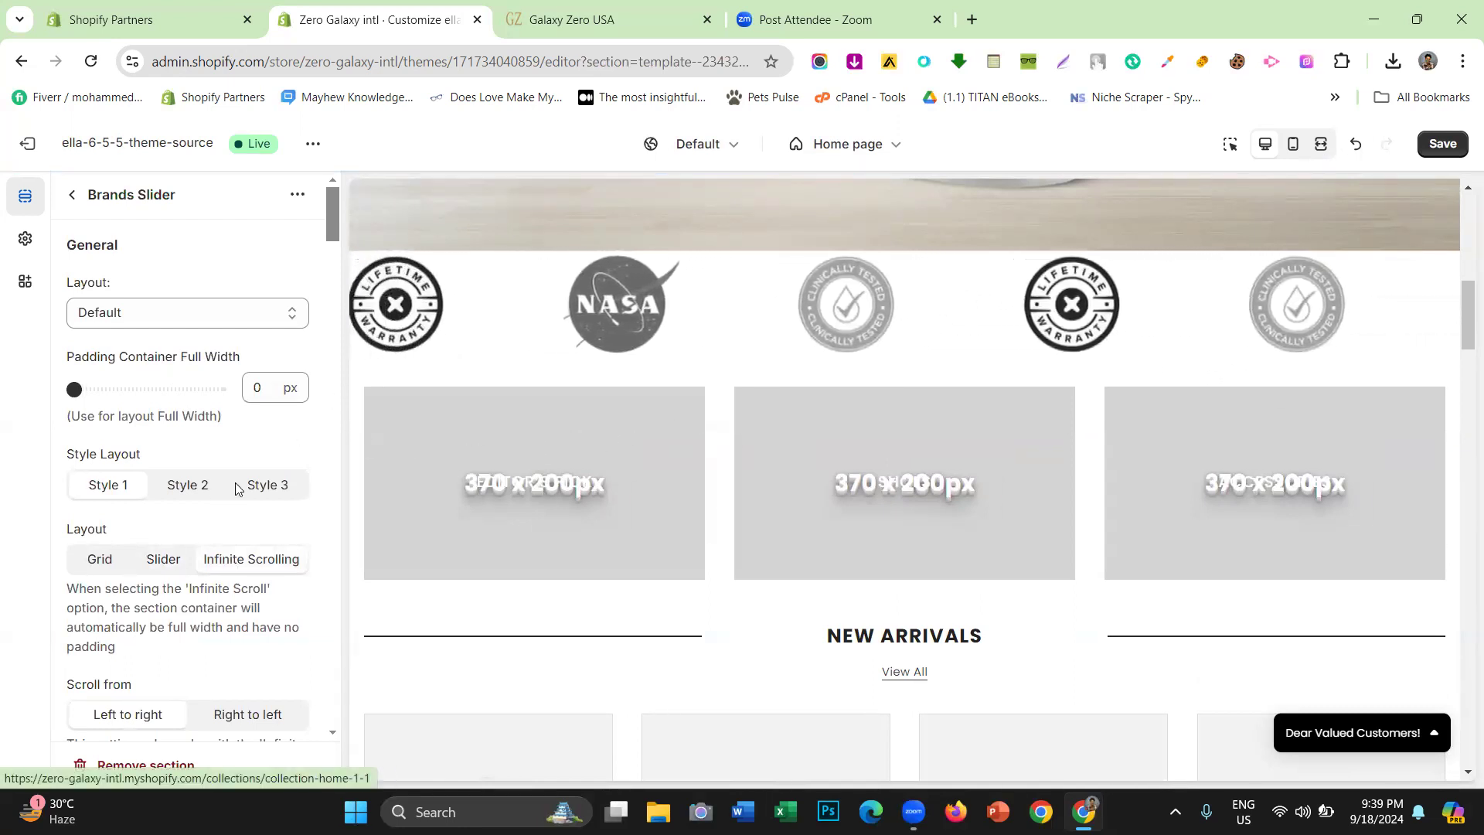
click(109, 567)
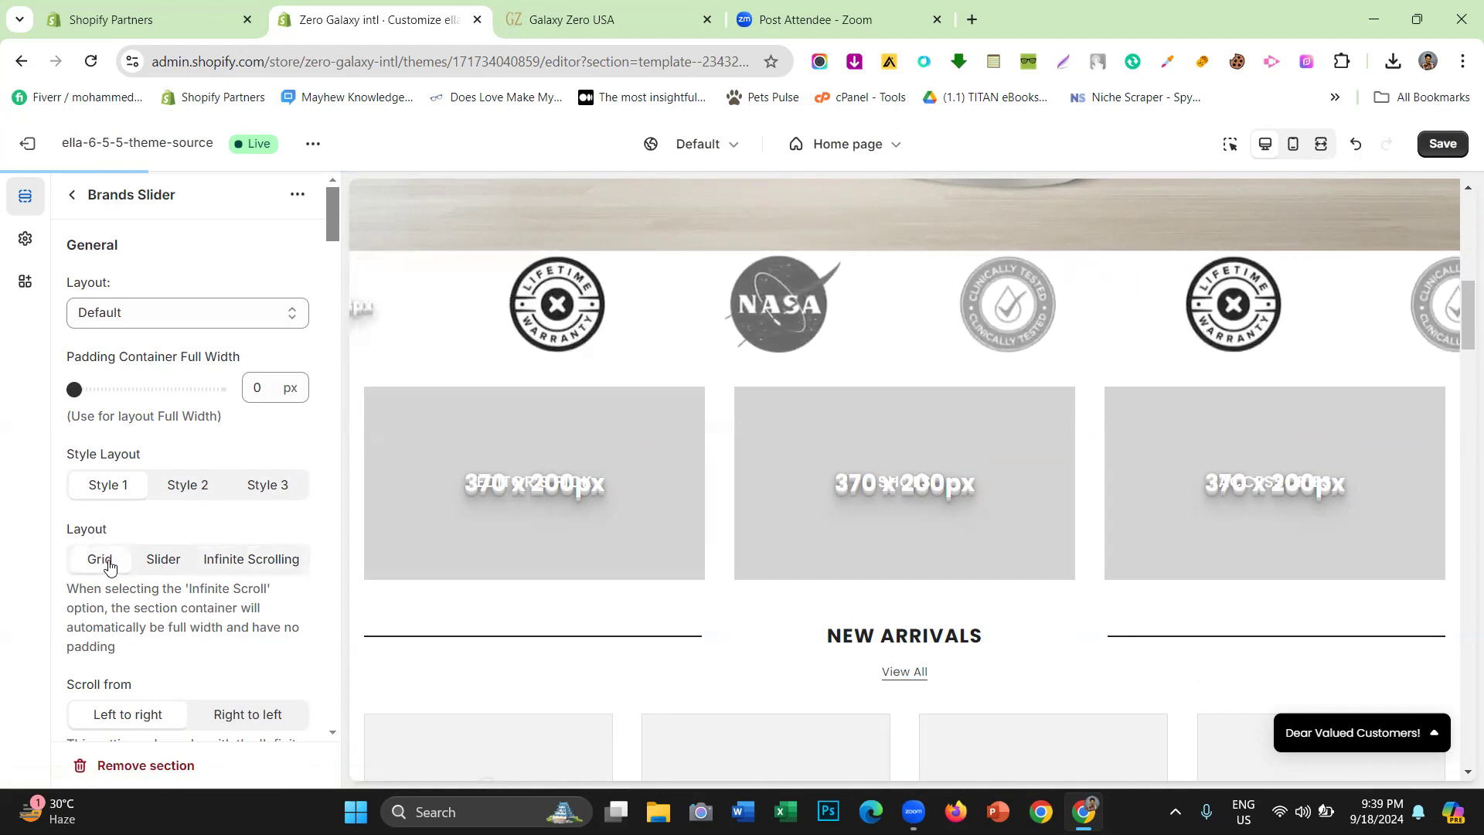
click(547, 14)
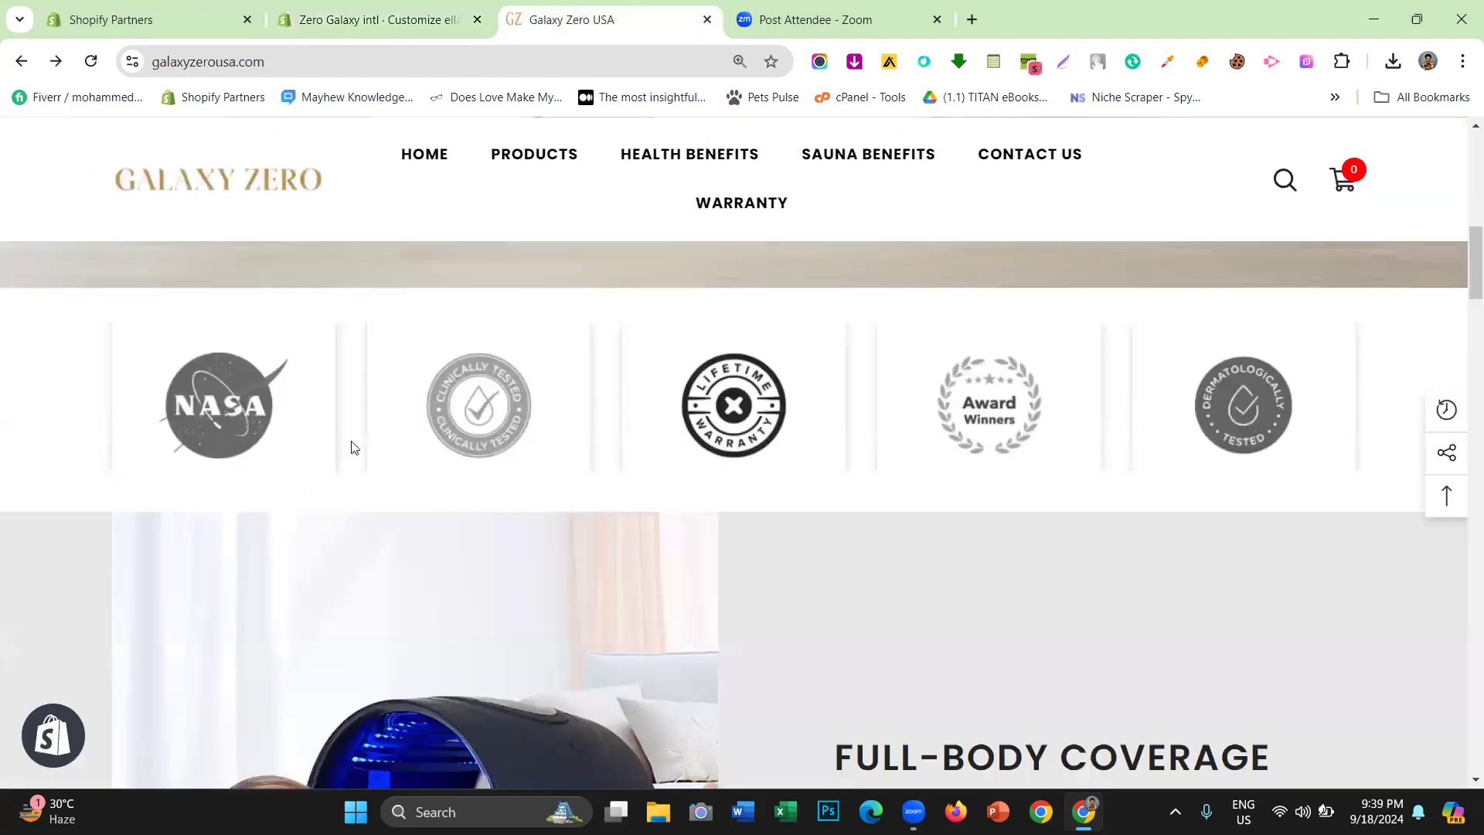
click(375, 19)
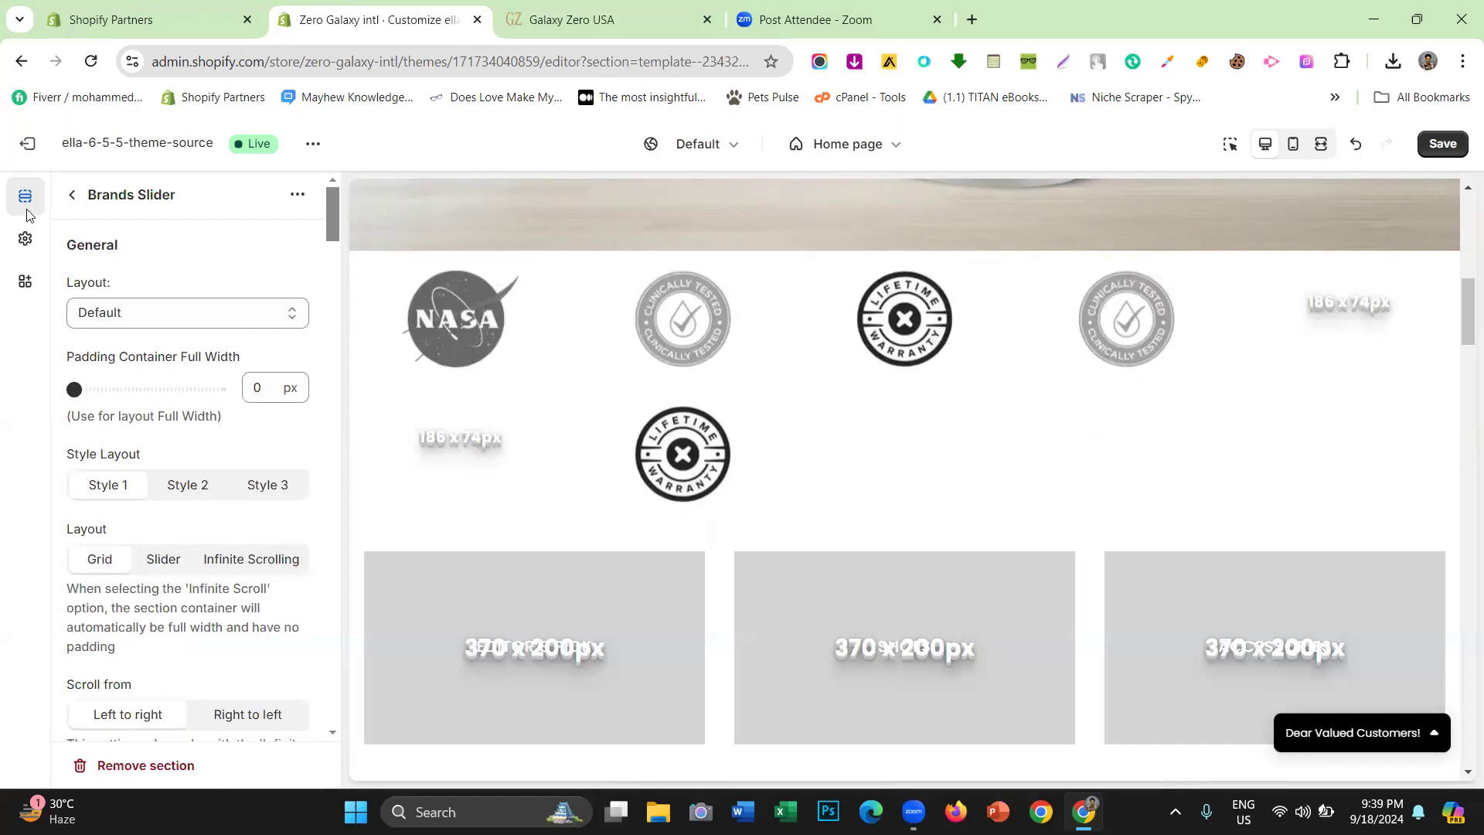
Delete the two empty image blocks from the Brands Slider
click(69, 200)
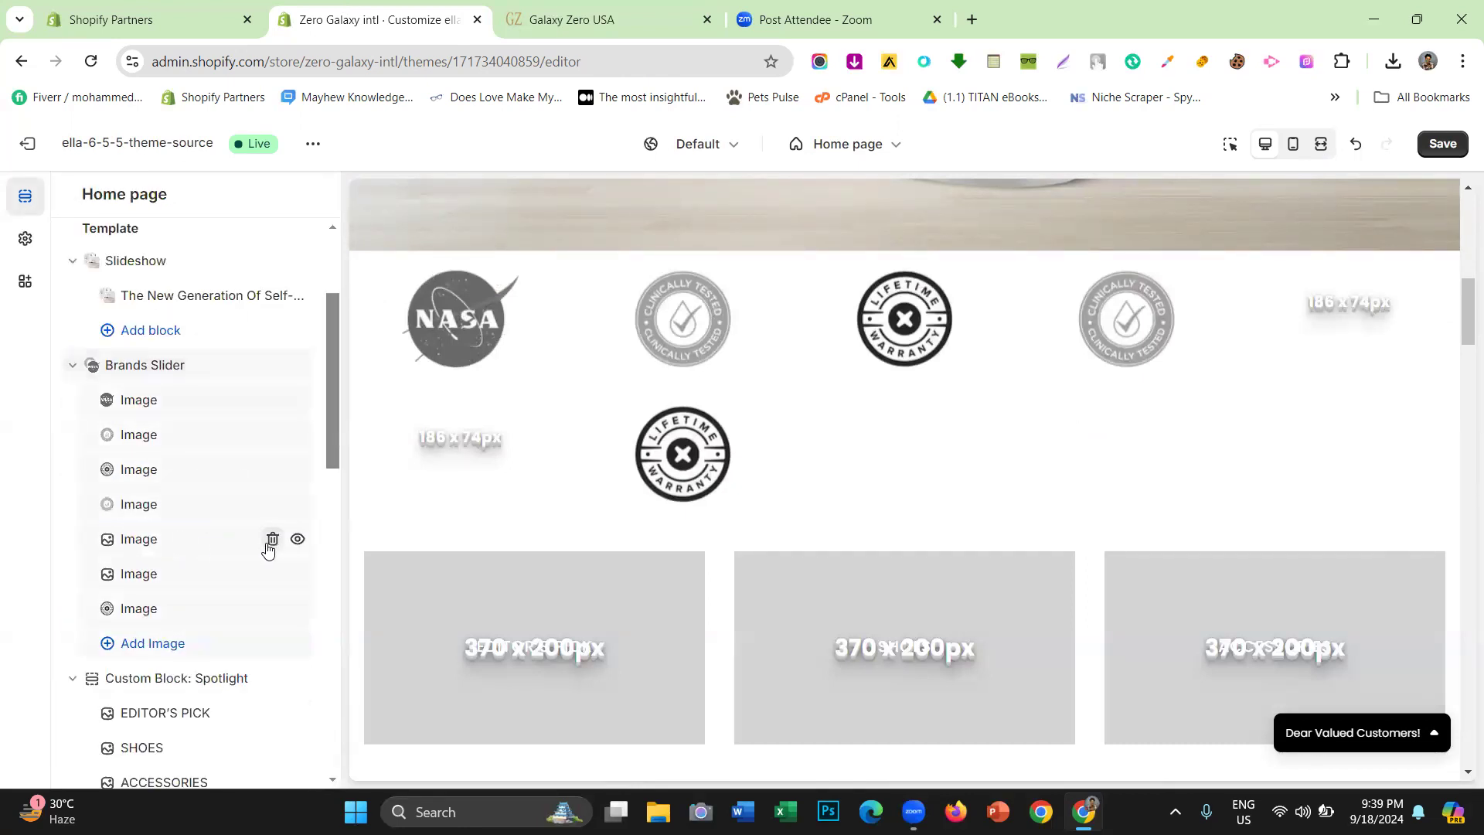
click(271, 540)
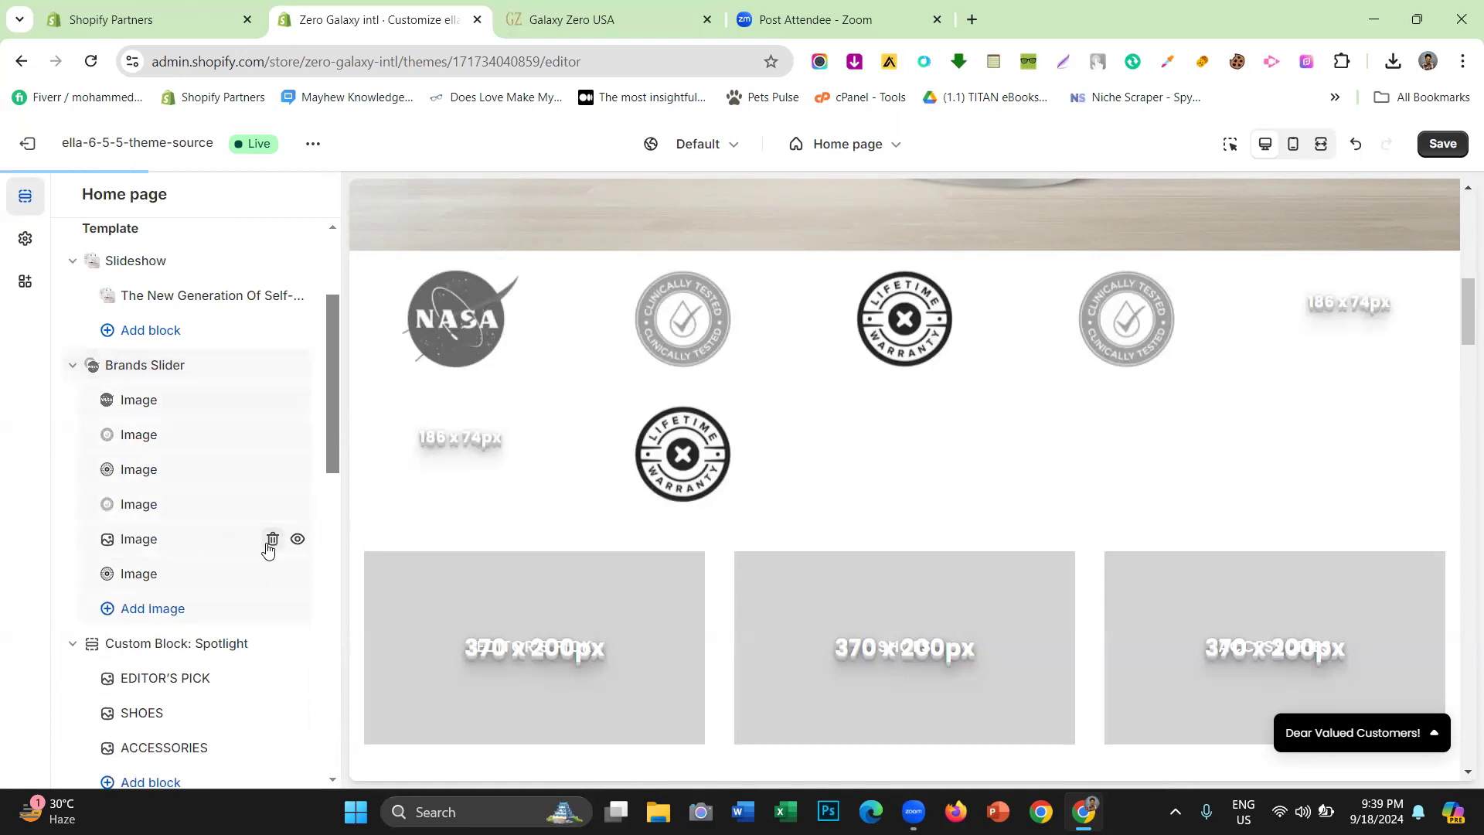
click(271, 540)
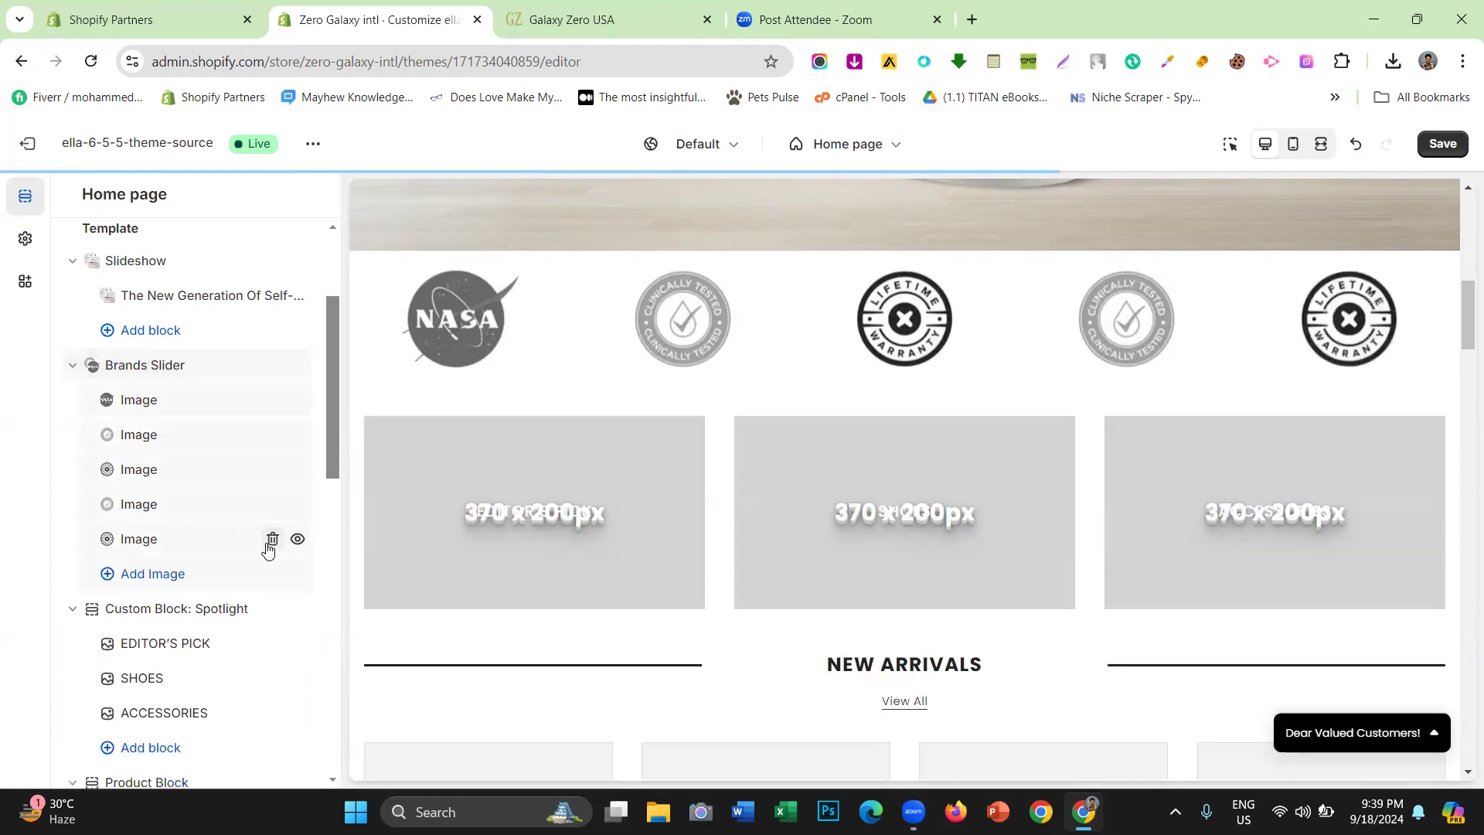
Open the Brands Slider section settings and examine its layout, scroll direction, scroll speed and border options
click(156, 372)
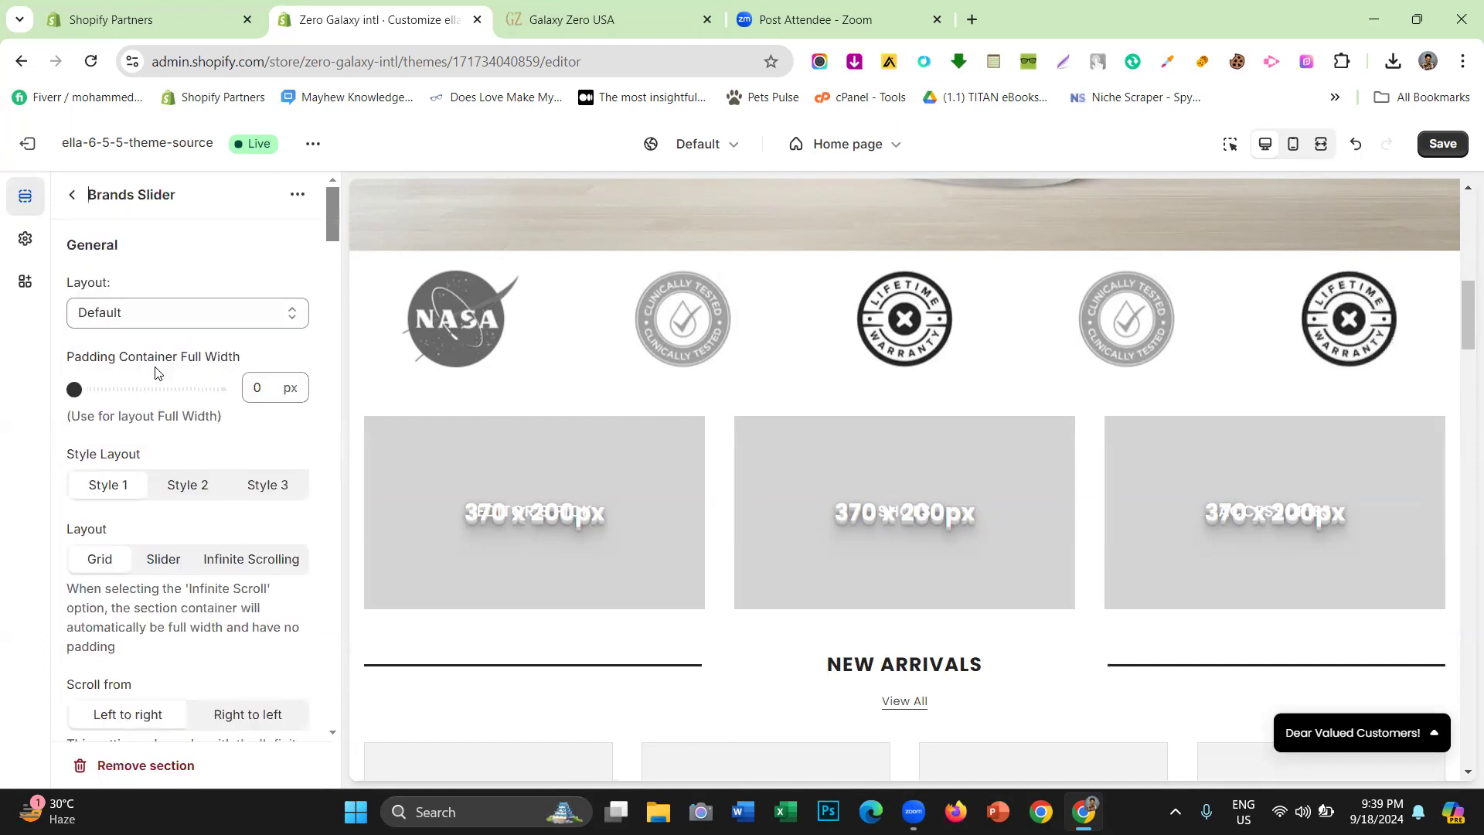
scroll(155, 372, down, 5)
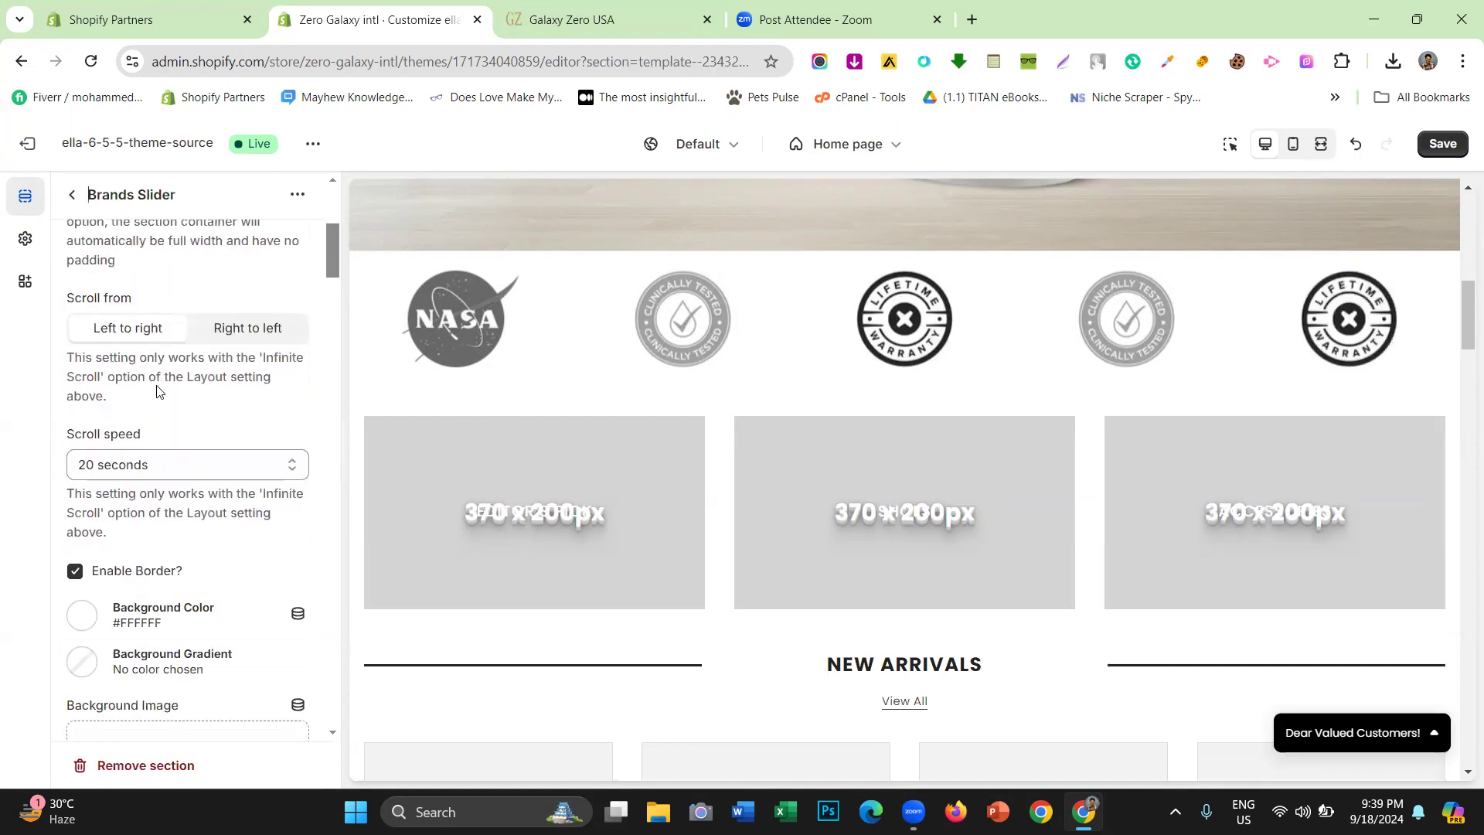
scroll(155, 386, up, 1)
drag(131, 397, 58, 395)
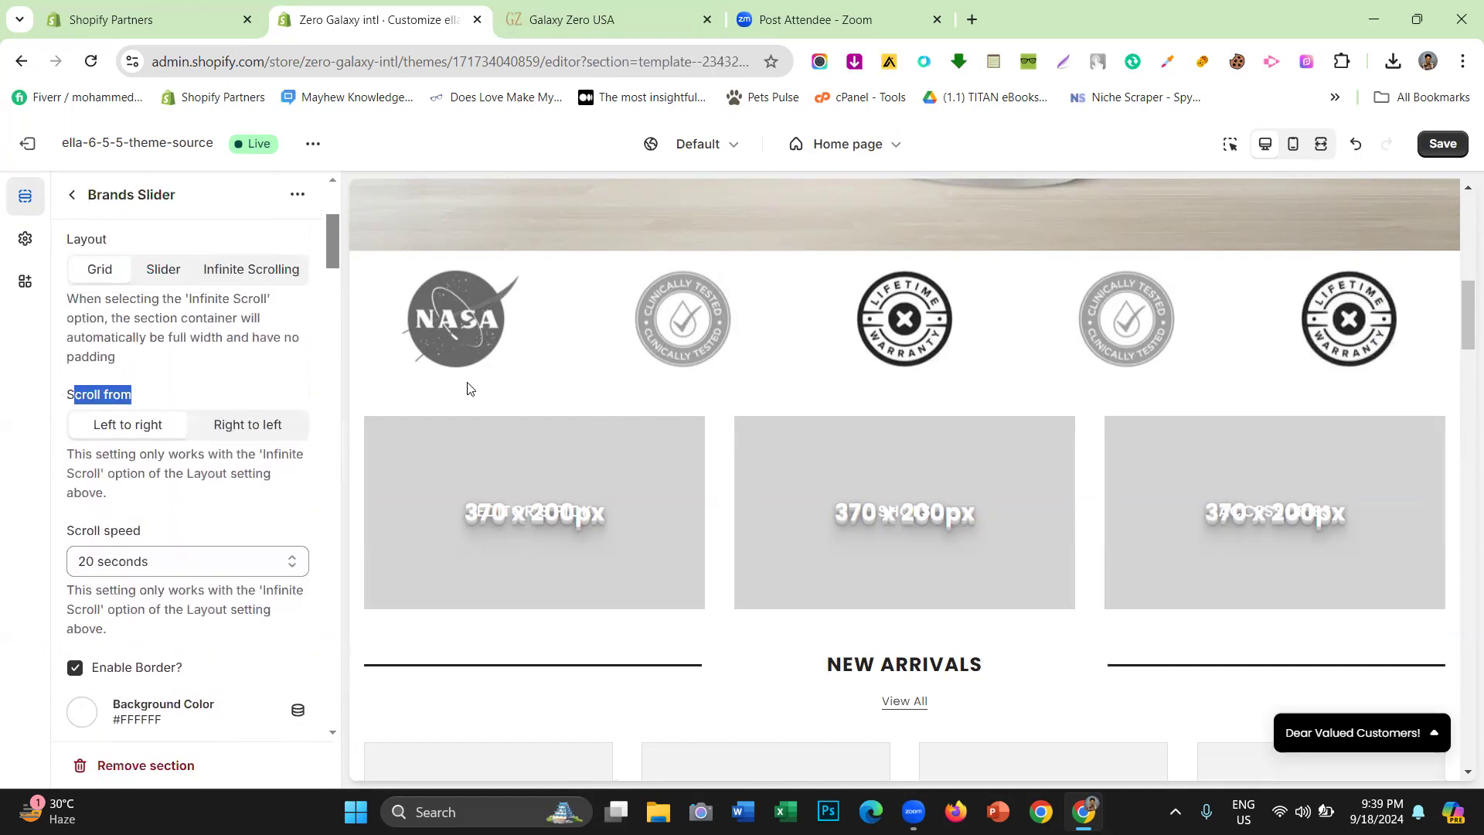
scroll(193, 410, down, 1)
scroll(166, 410, down, 1)
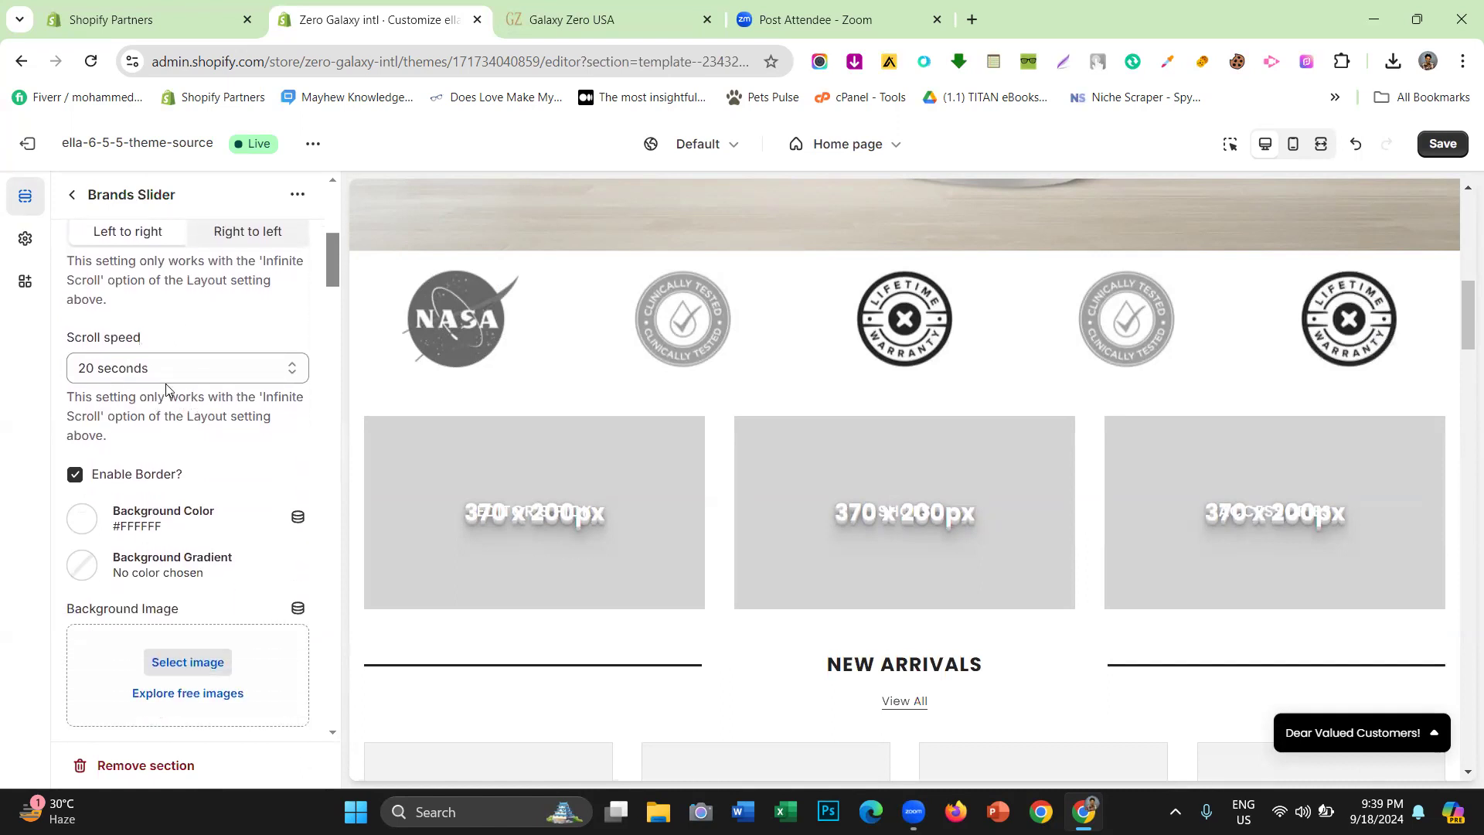
scroll(166, 390, down, 1)
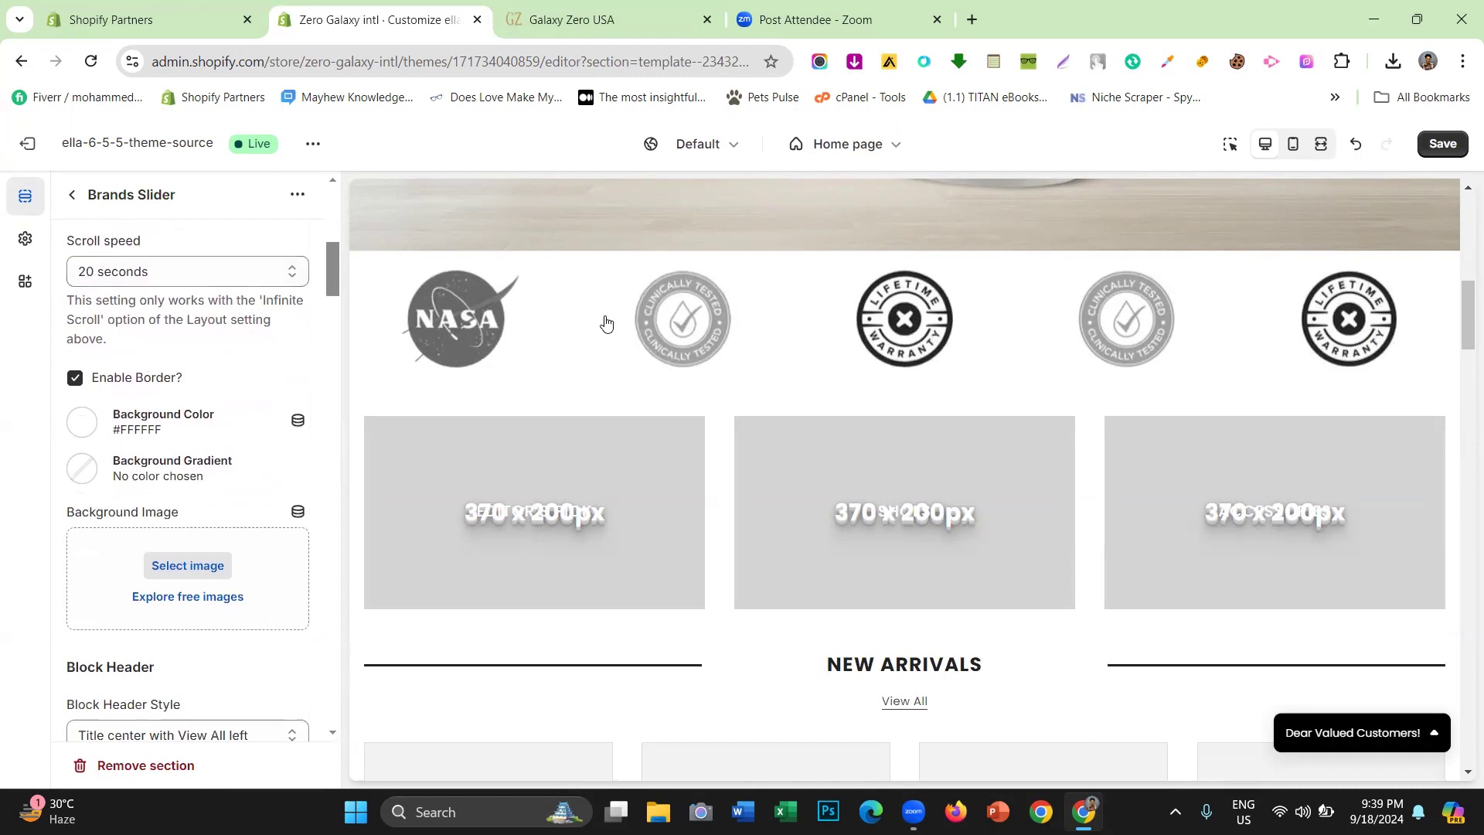
scroll(153, 346, down, 1)
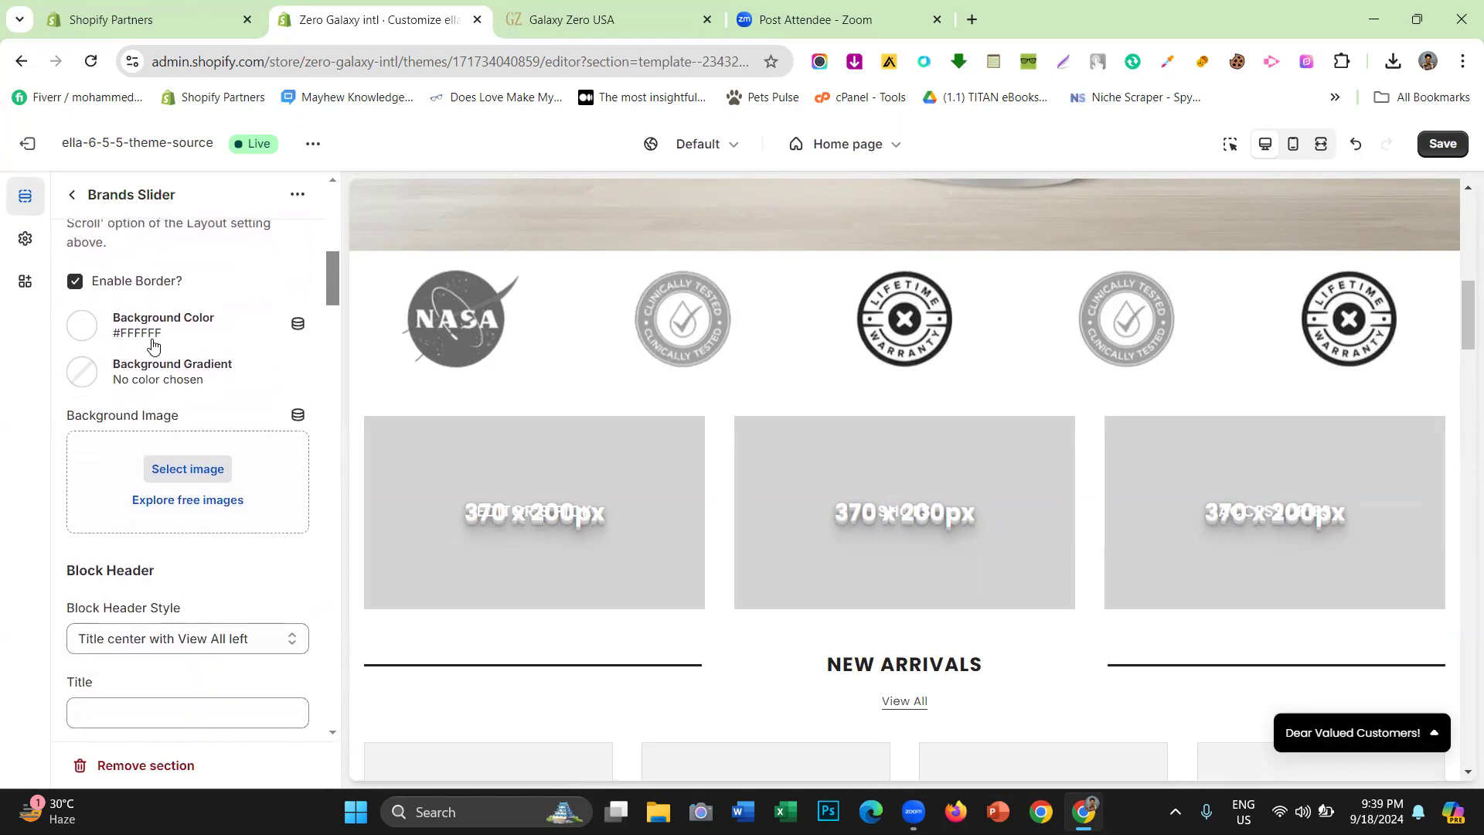
Turn off the border of the Brands Slider section
click(125, 289)
scroll(160, 359, down, 1)
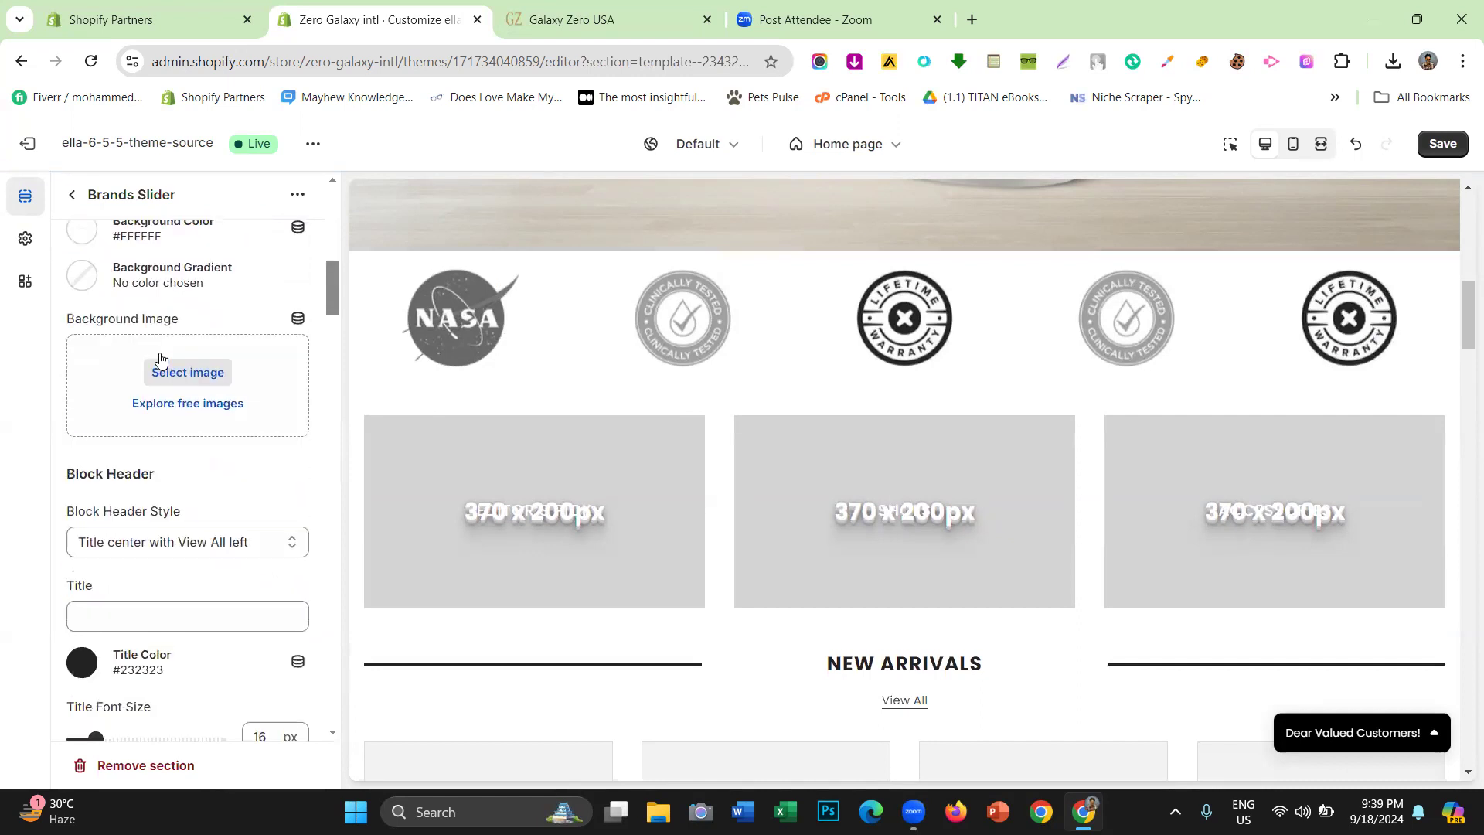
Look through the available Block Header Style choices for the Brands Slider without selecting another one
scroll(160, 359, down, 2)
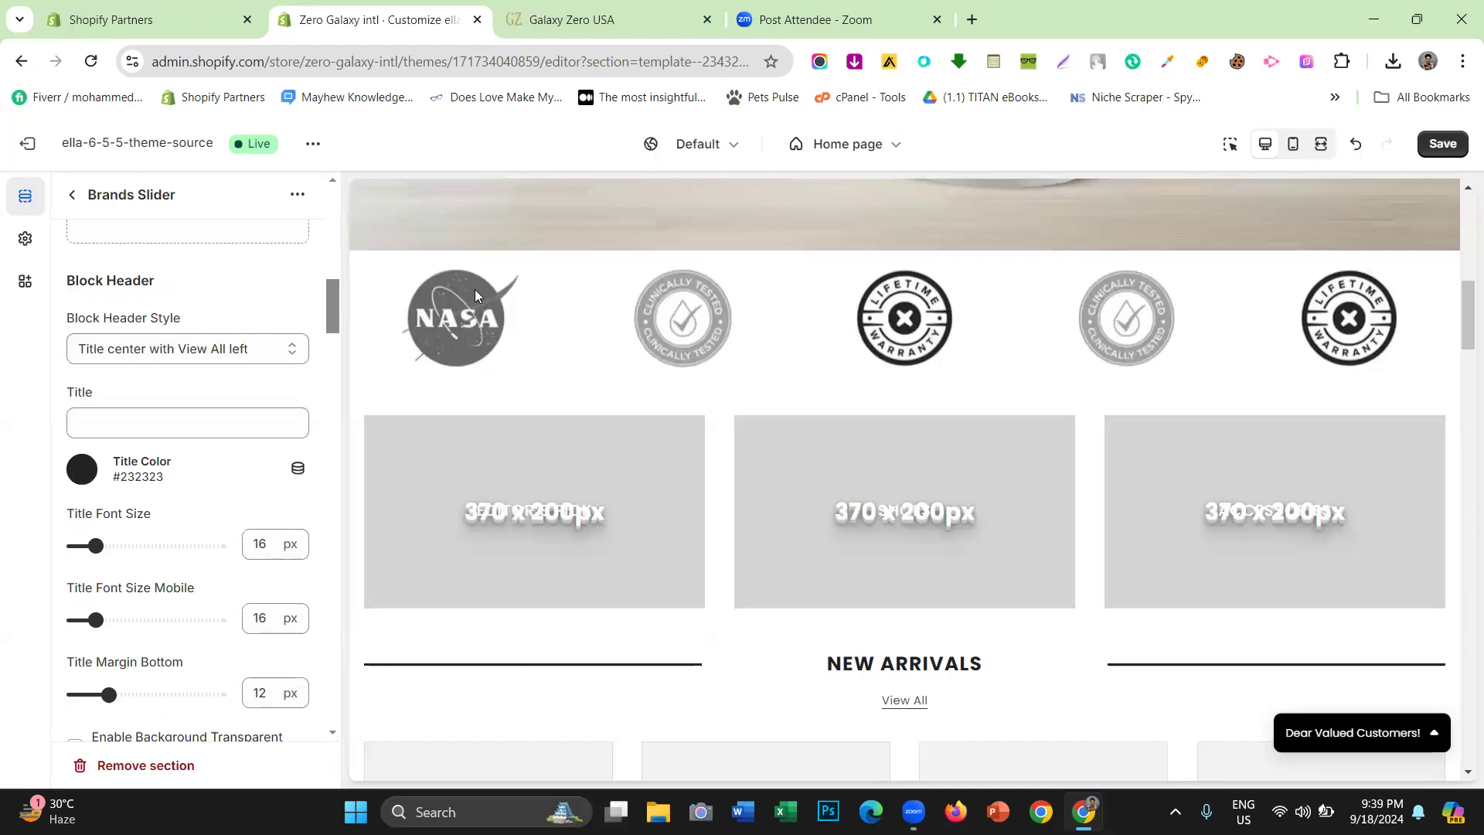
click(165, 348)
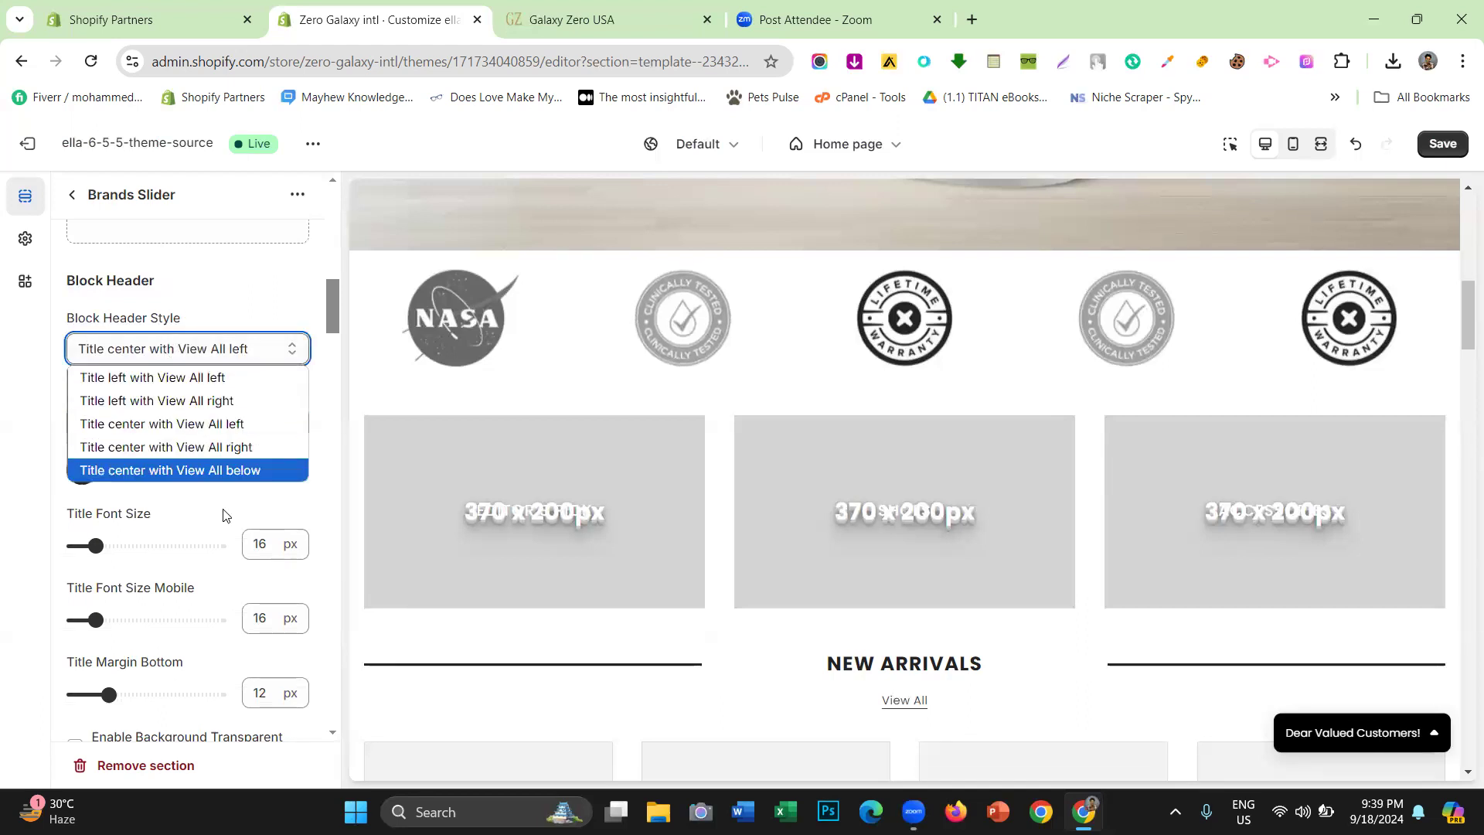
click(160, 309)
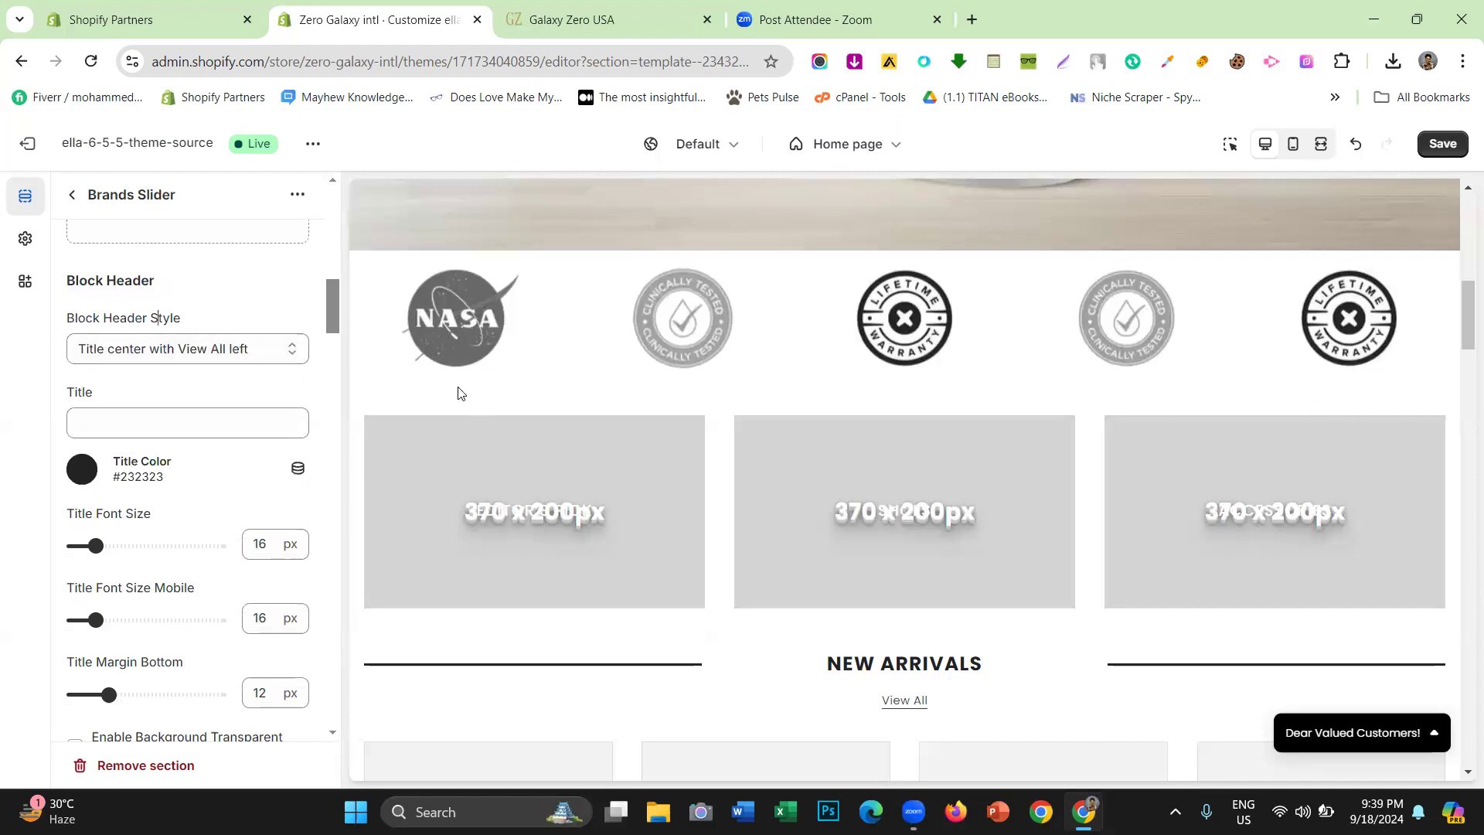
Try "rrrrrrrrrr" as a test title for the Brands Slider and clear the title again
scroll(176, 396, down, 1)
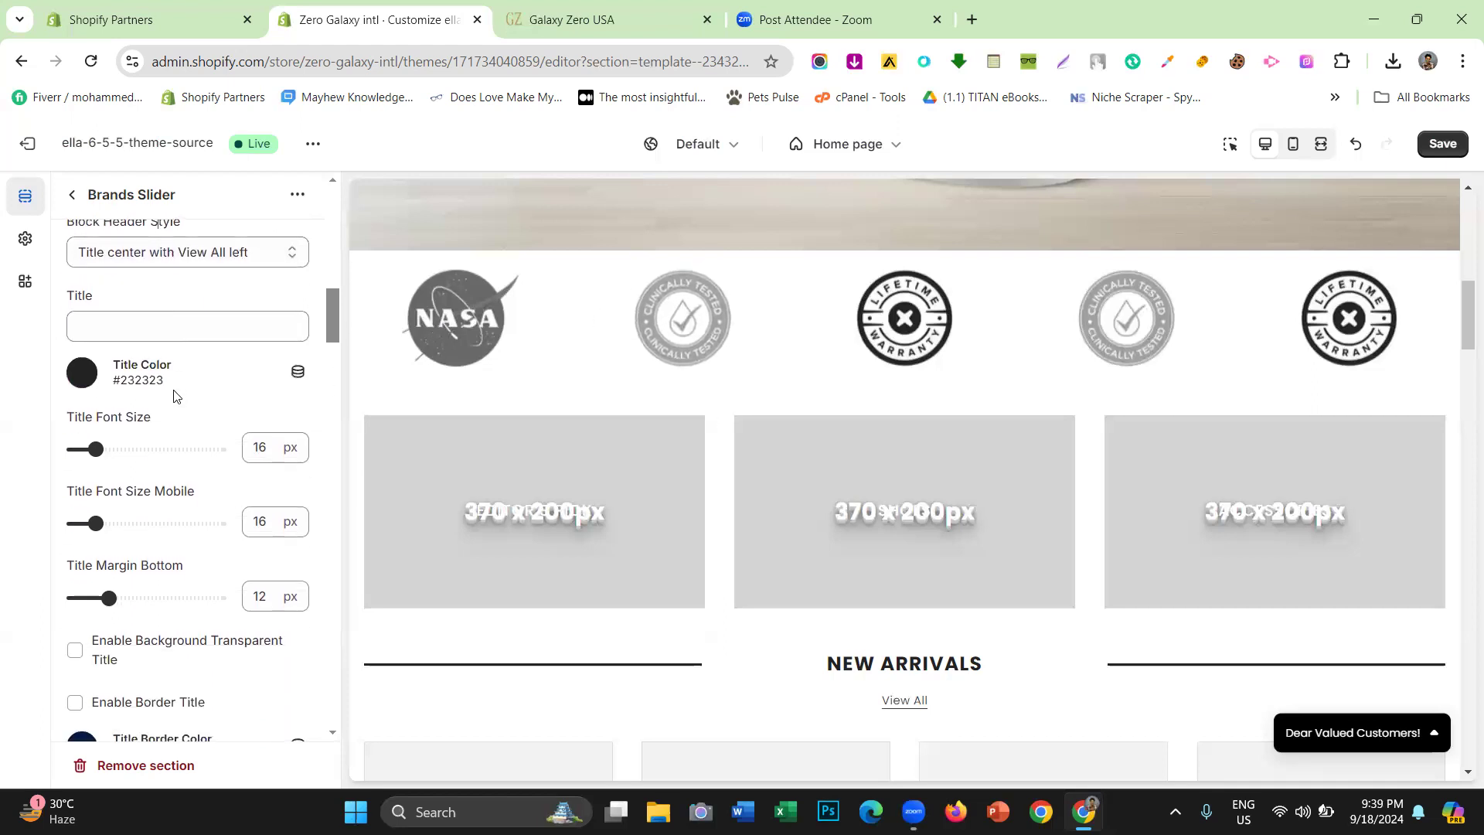
click(102, 321)
text(rrrrrrrrrr)
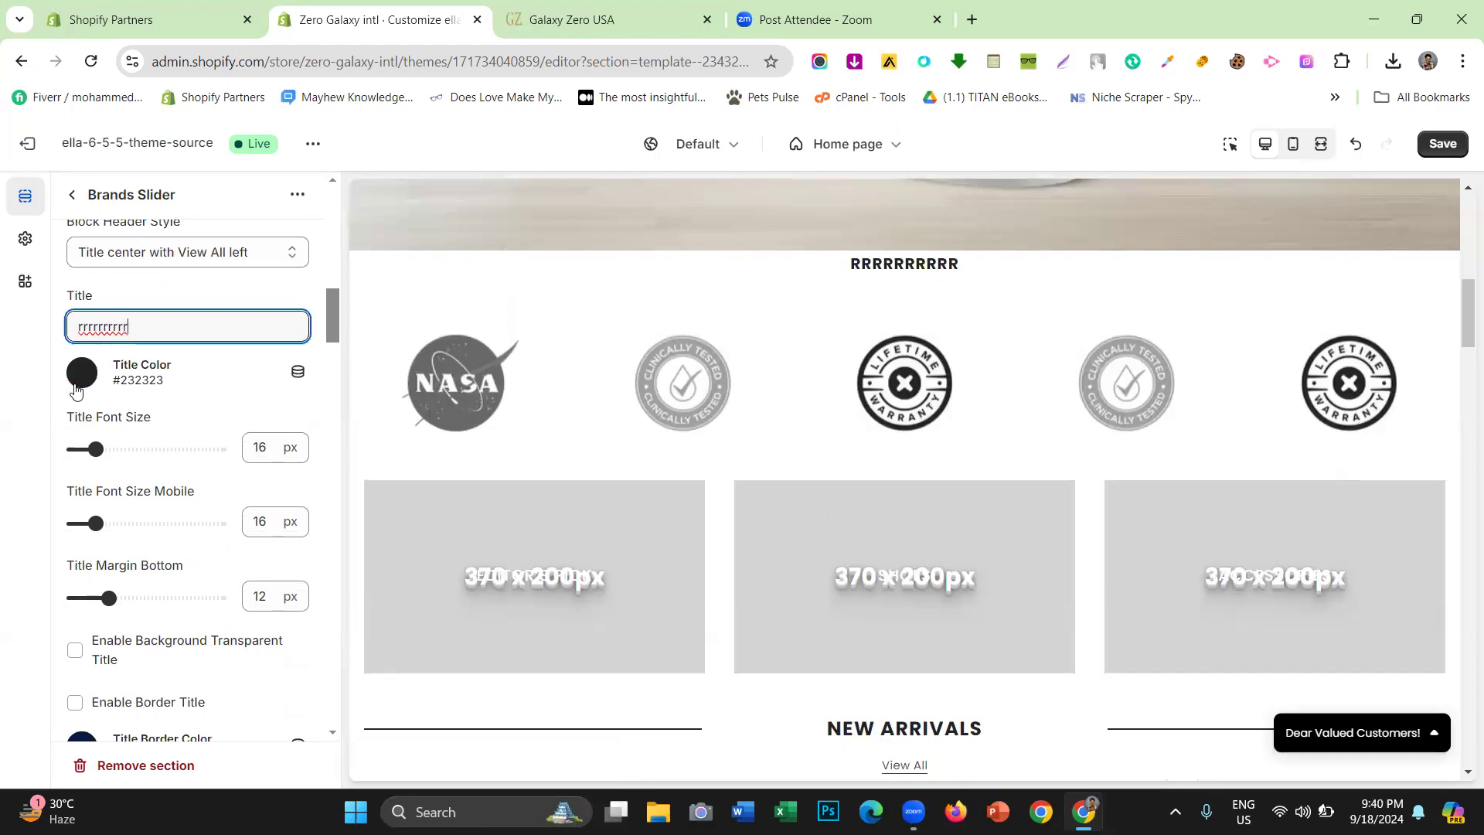
key(BackSpace)
key(BackSpace)
key(BackSpace)
key(BackSpace)
key(BackSpace)
key(BackSpace)
key(BackSpace)
key(BackSpace)
key(BackSpace)
key(BackSpace)
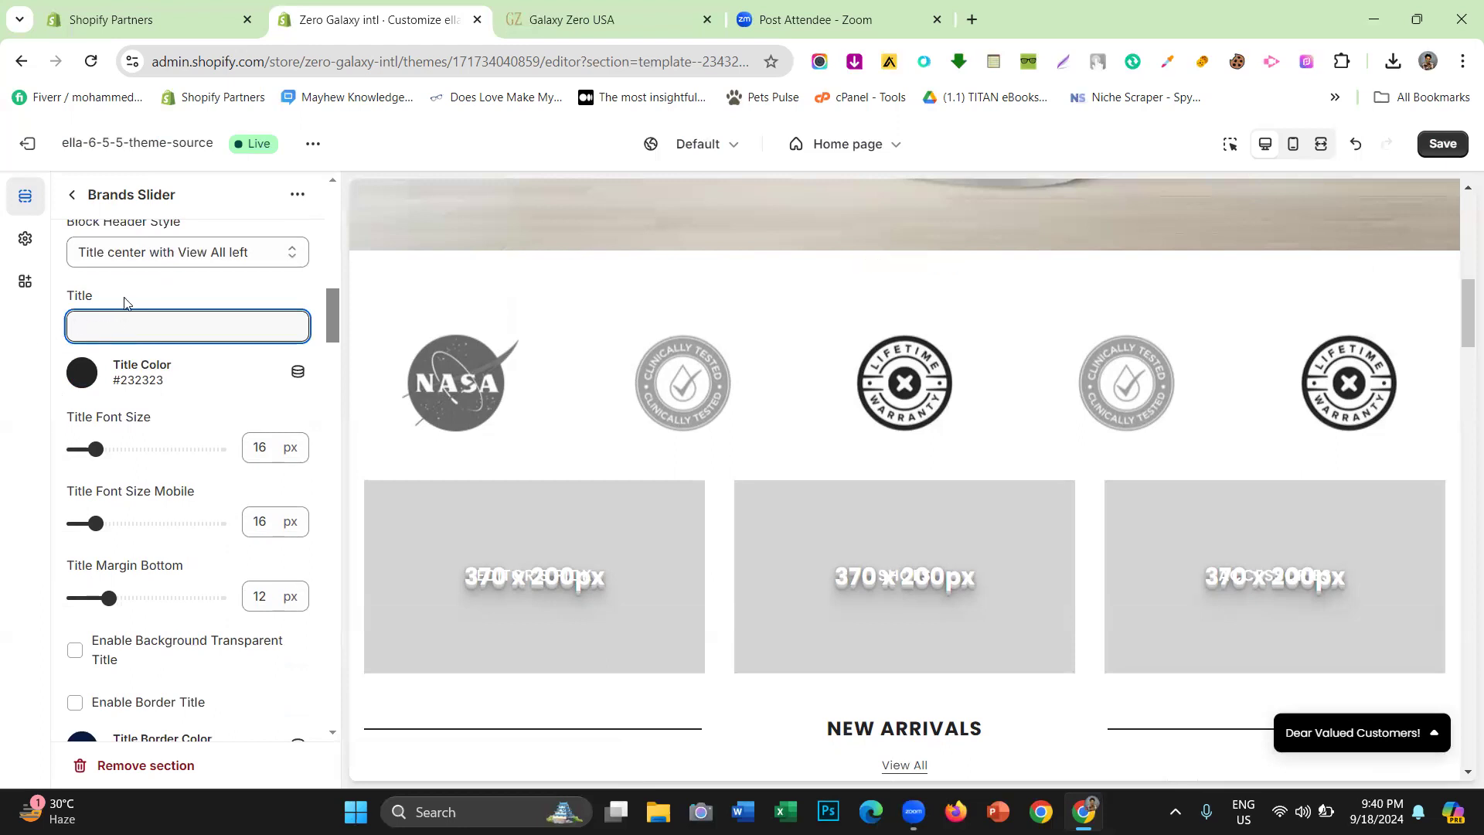
Examine the Brands Slider's title color, title font size, mobile title font size and title bottom margin settings
scroll(126, 303, down, 2)
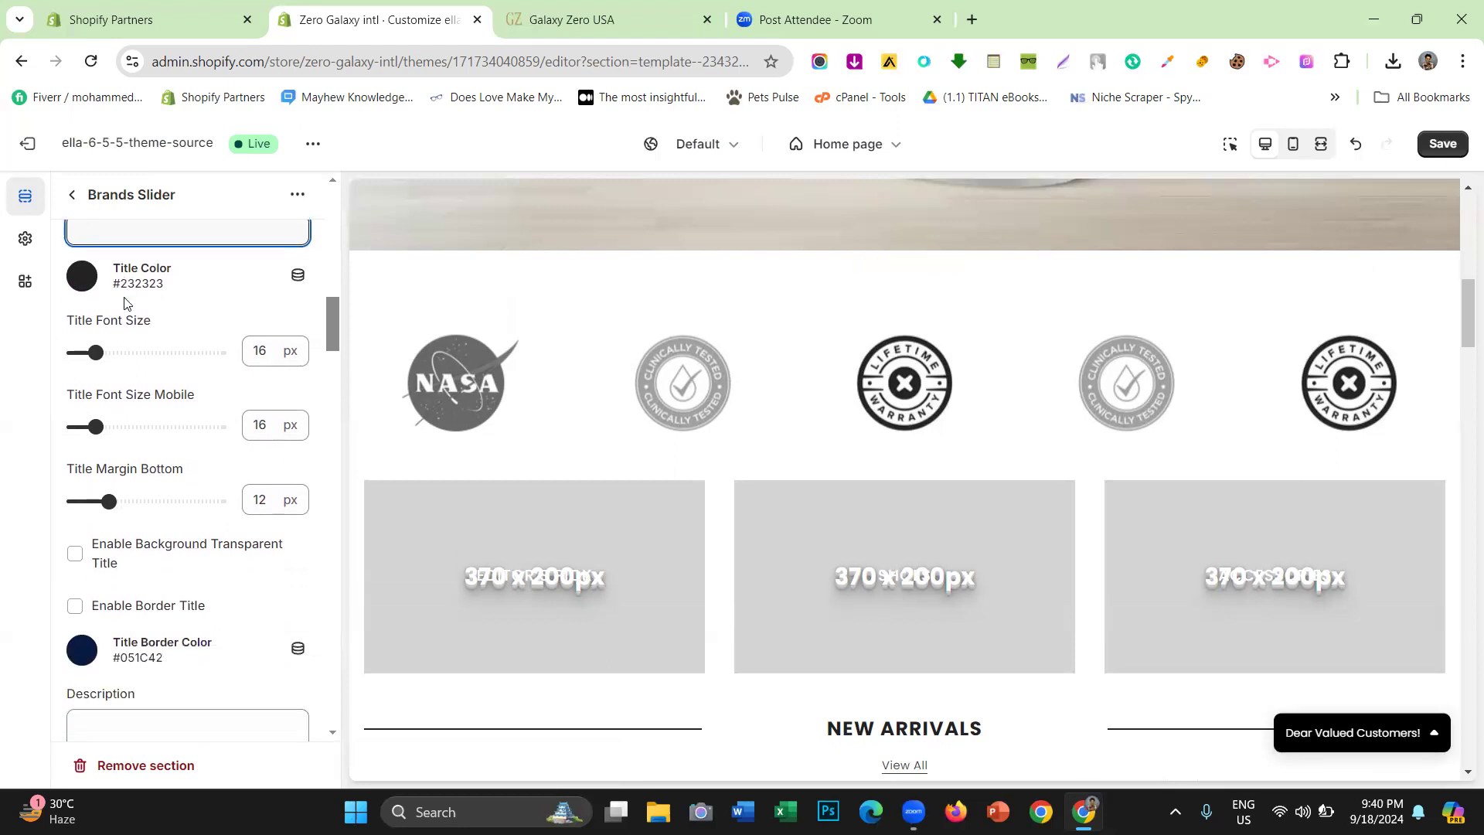
drag(251, 323, 211, 325)
click(31, 341)
click(211, 325)
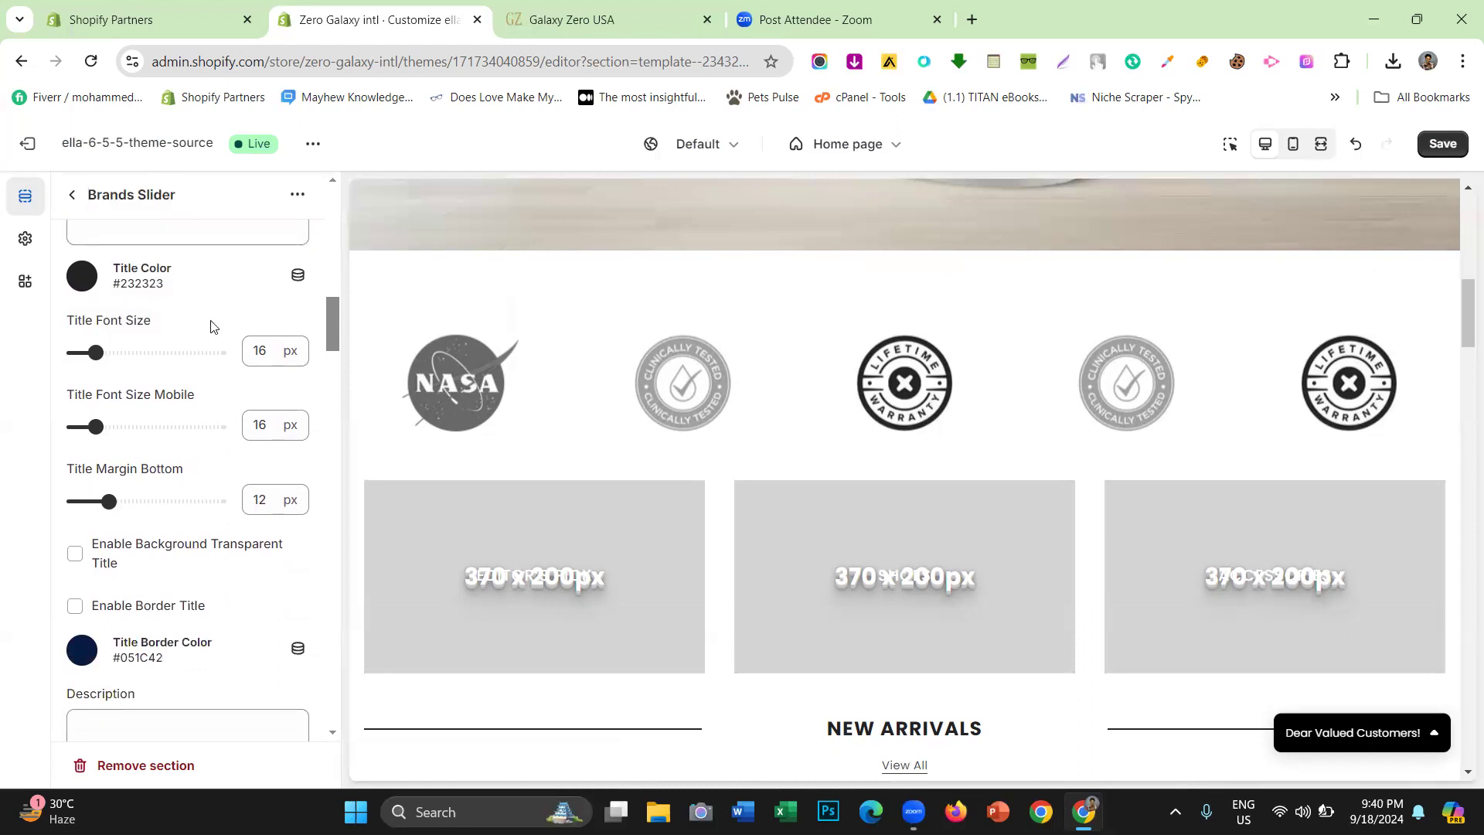
scroll(211, 326, up, 2)
scroll(208, 333, down, 2)
scroll(144, 303, up, 2)
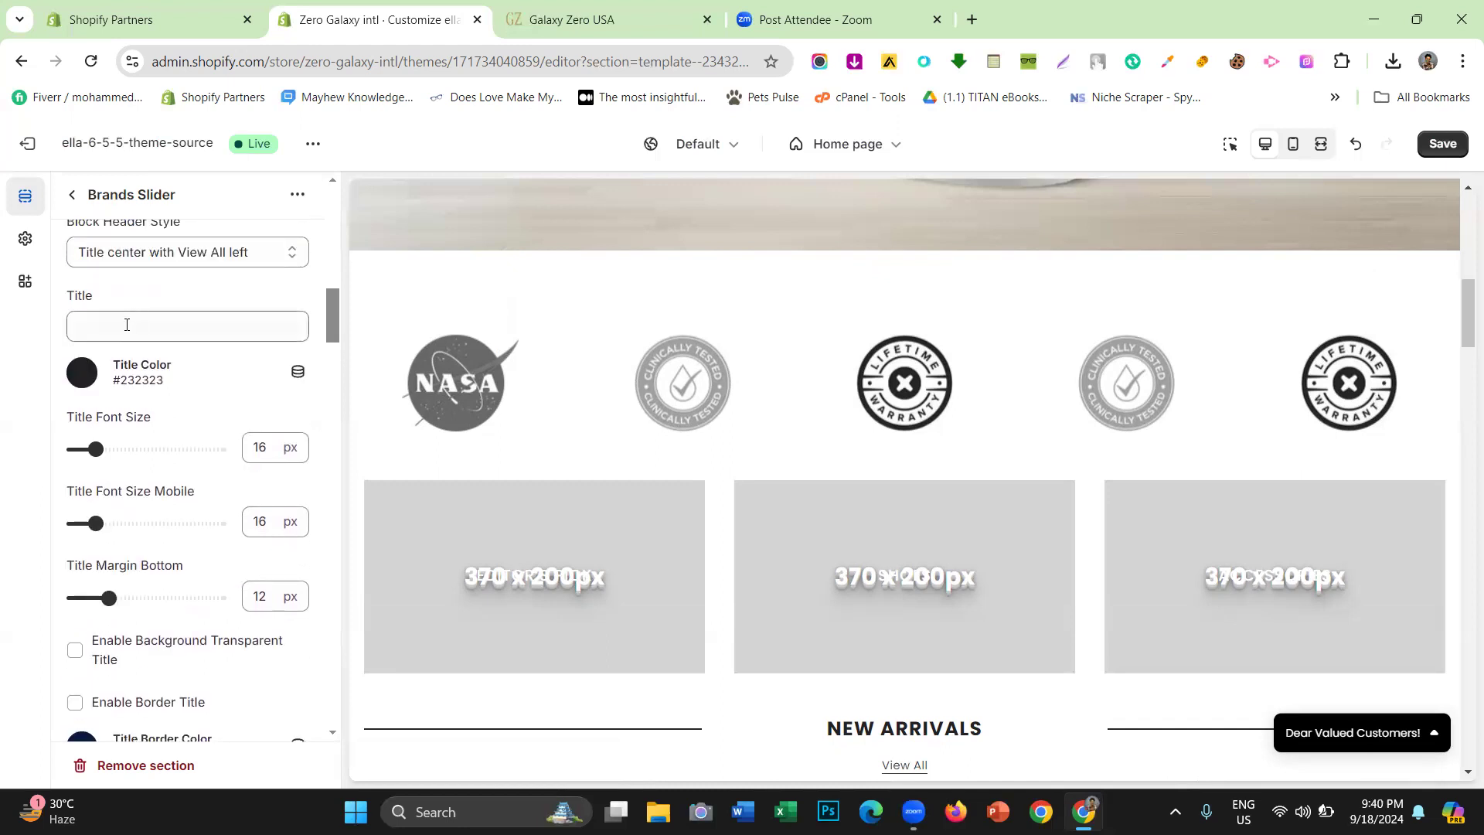
drag(66, 410, 160, 421)
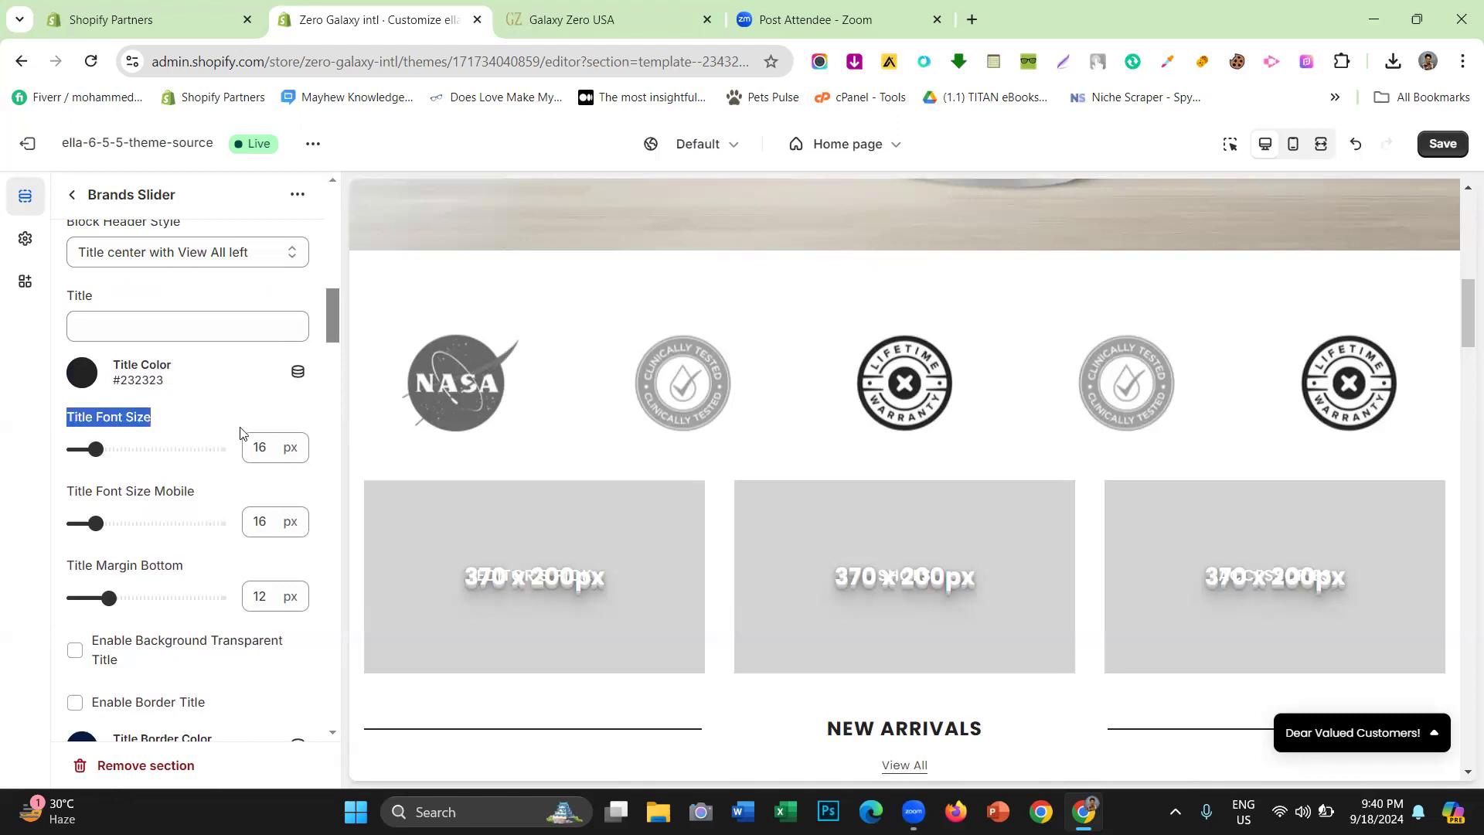
click(265, 449)
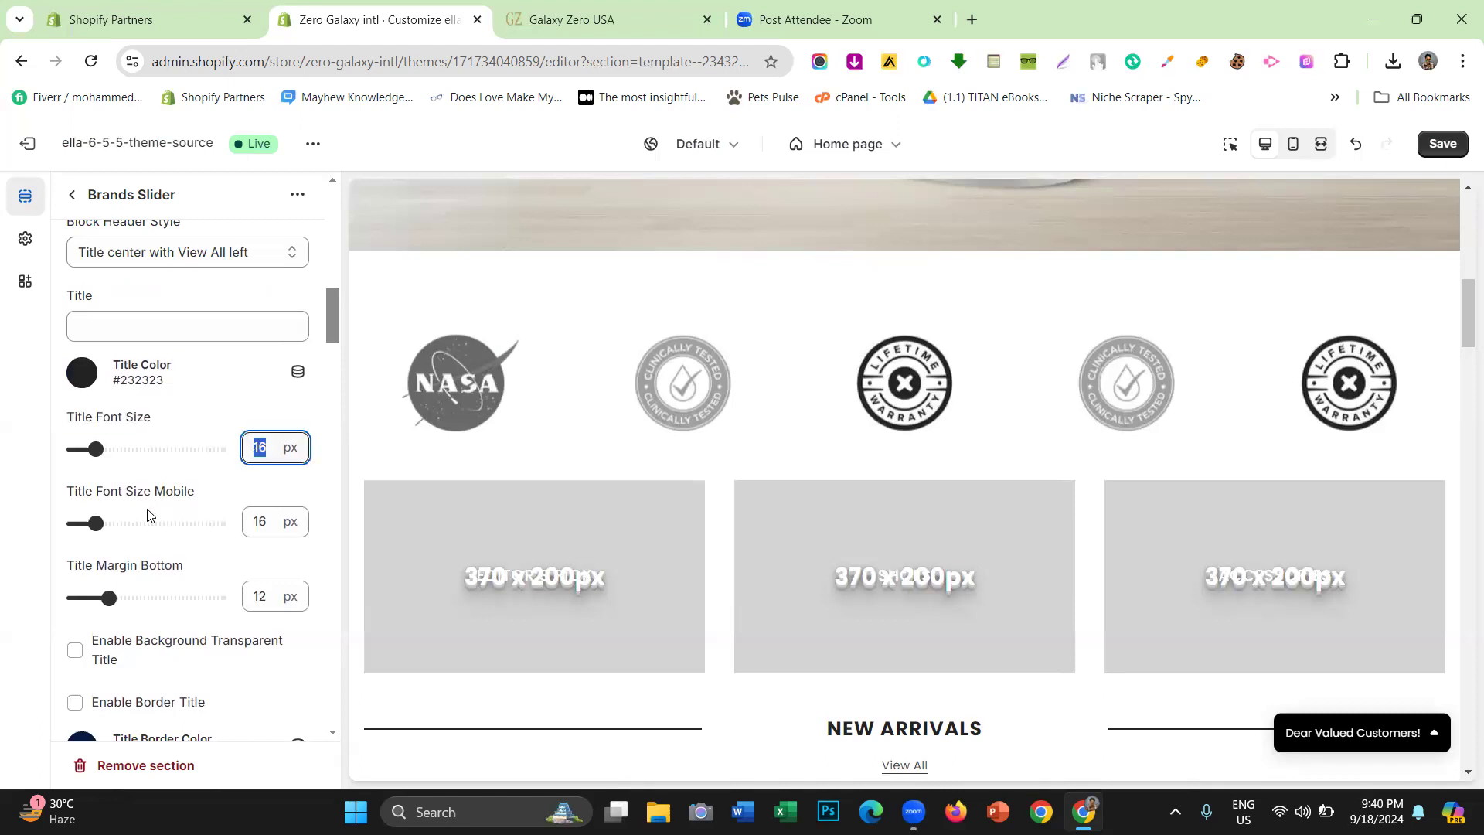
drag(135, 491, 201, 492)
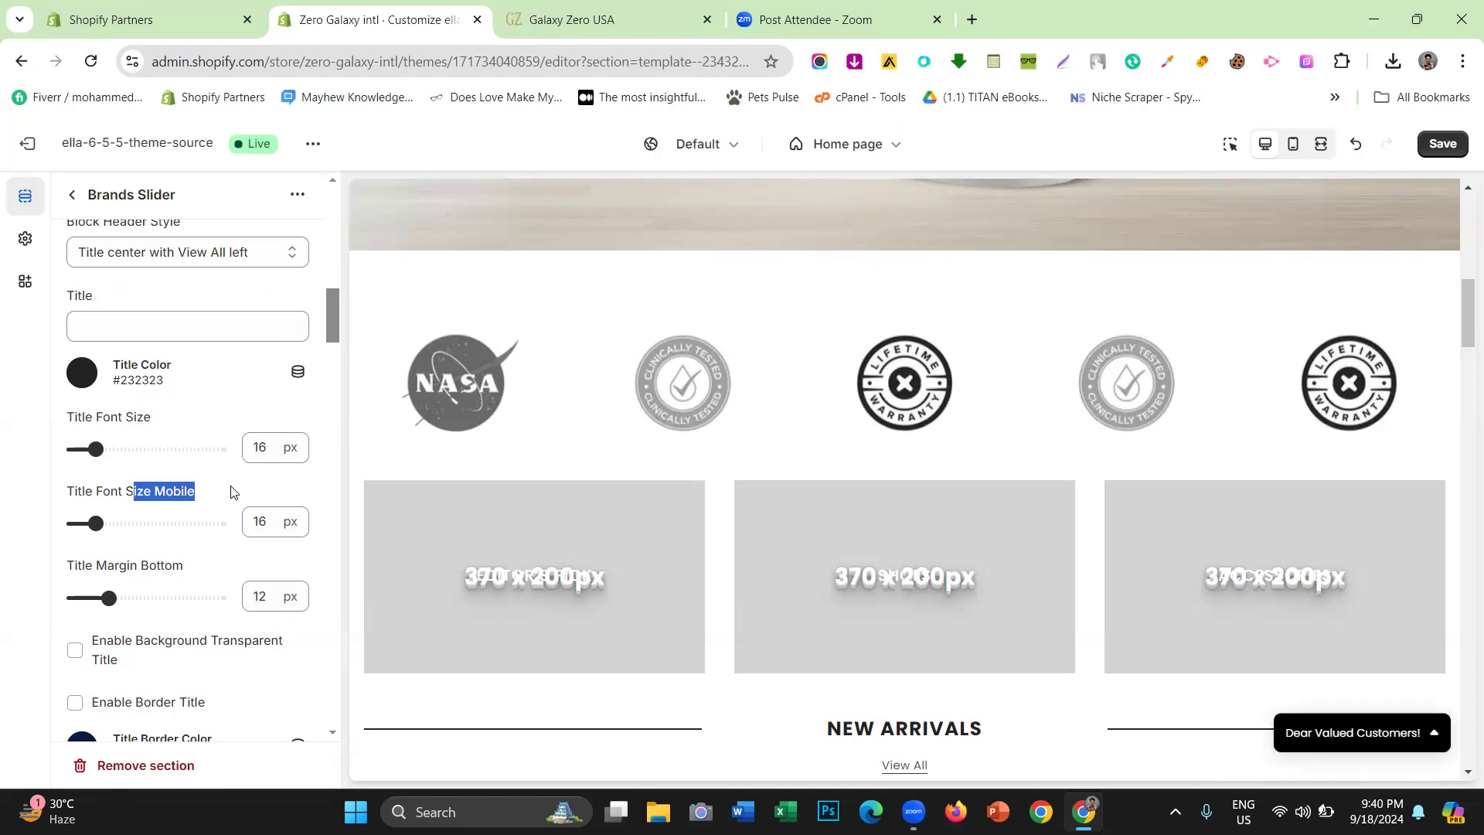
double_click(260, 449)
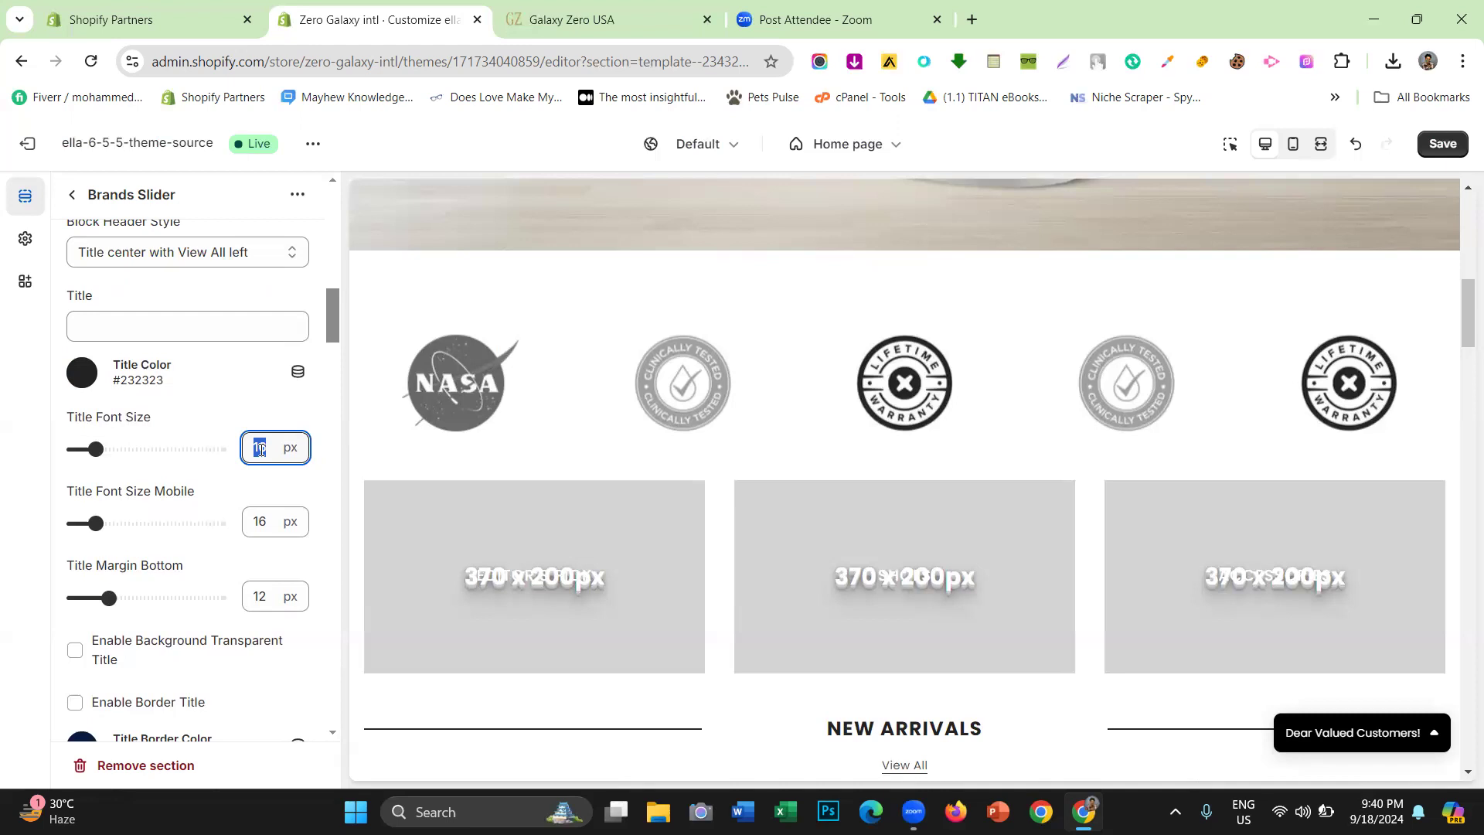
click(155, 496)
scroll(207, 483, down, 1)
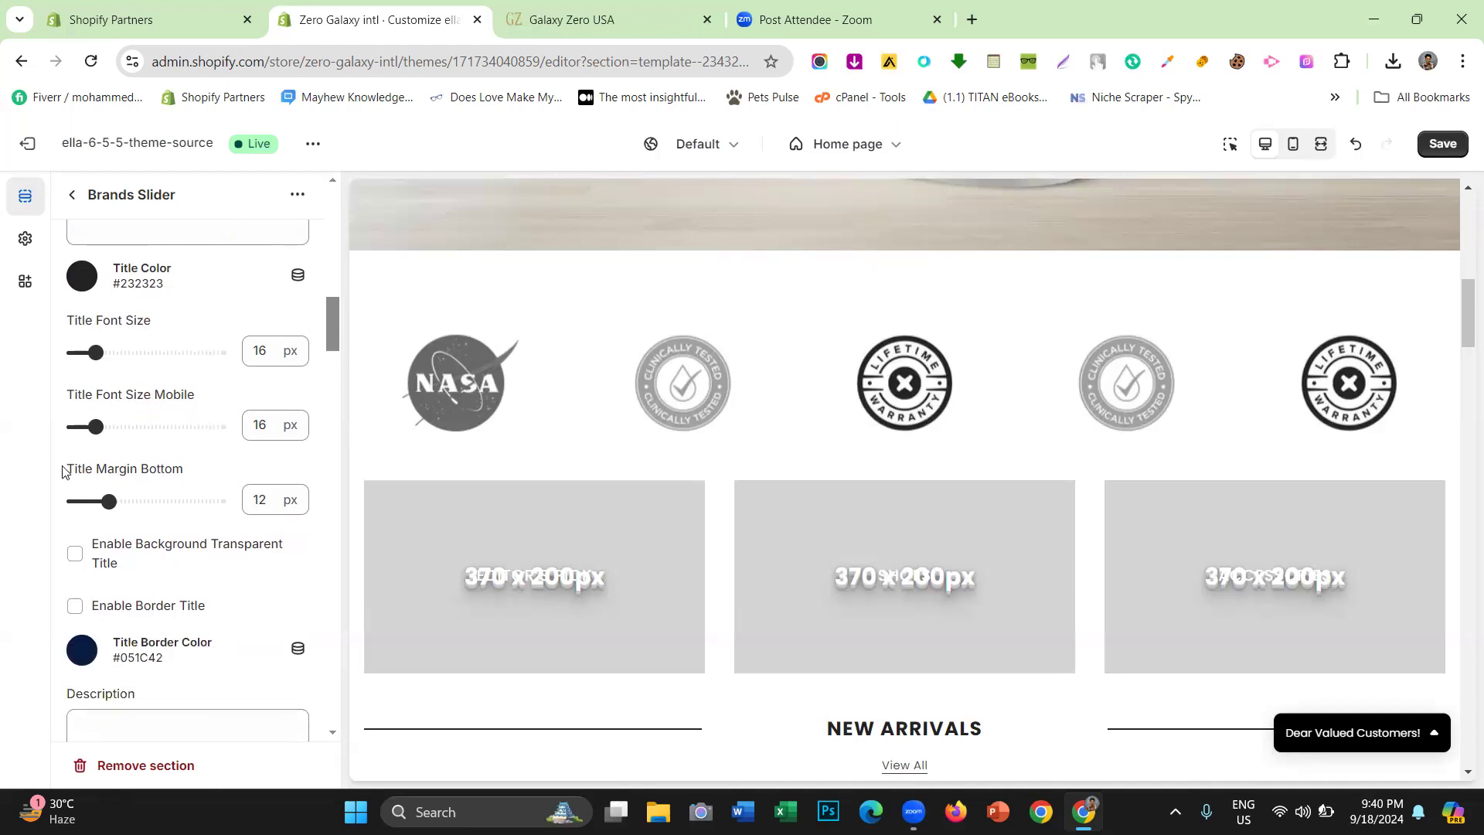
drag(64, 472, 218, 472)
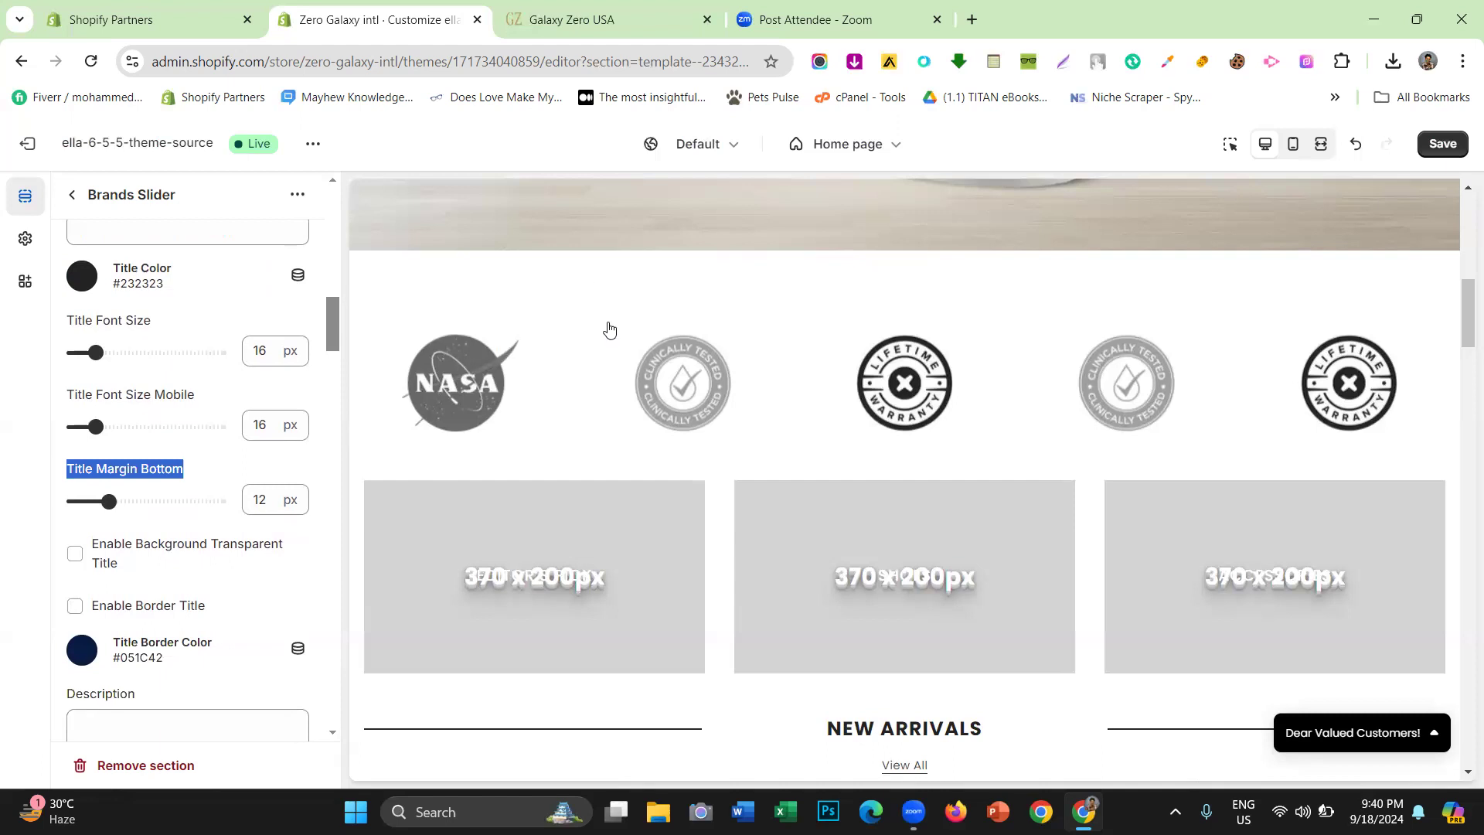
Examine the Brands Slider's transparent title background, title border, description and View All settings
click(176, 547)
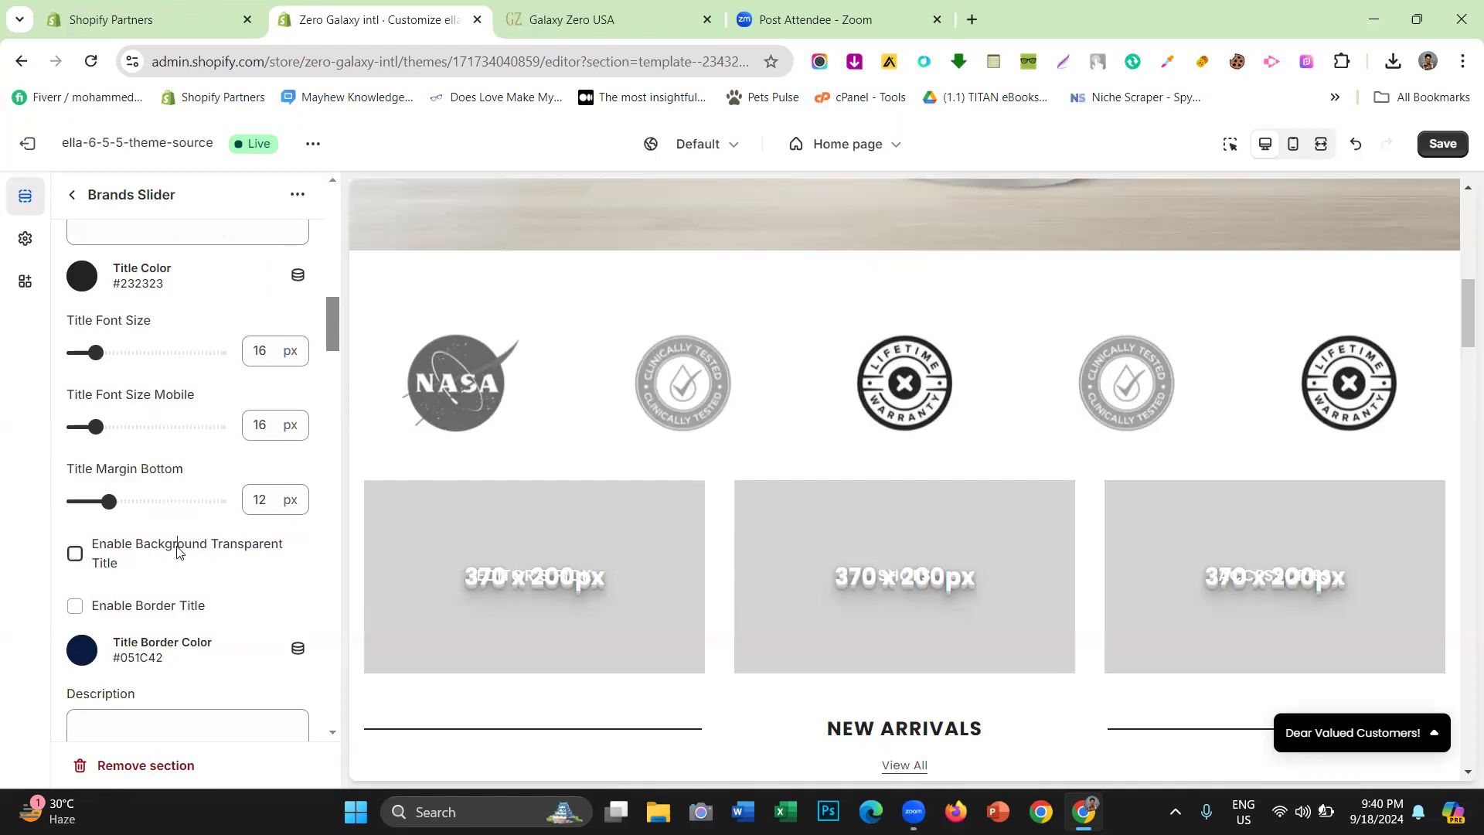
click(132, 564)
scroll(154, 533, down, 1)
scroll(164, 510, down, 2)
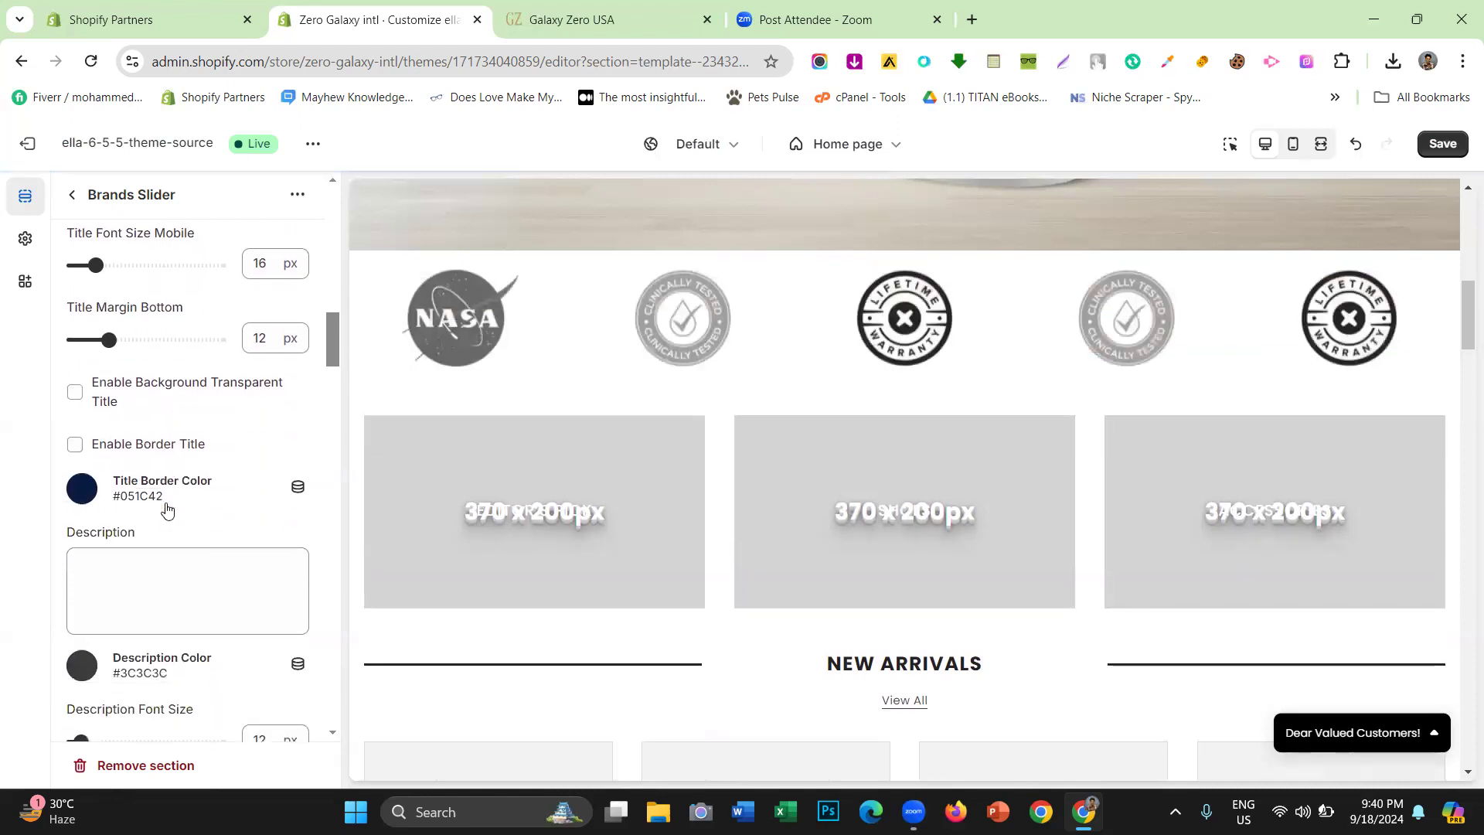
scroll(166, 510, down, 1)
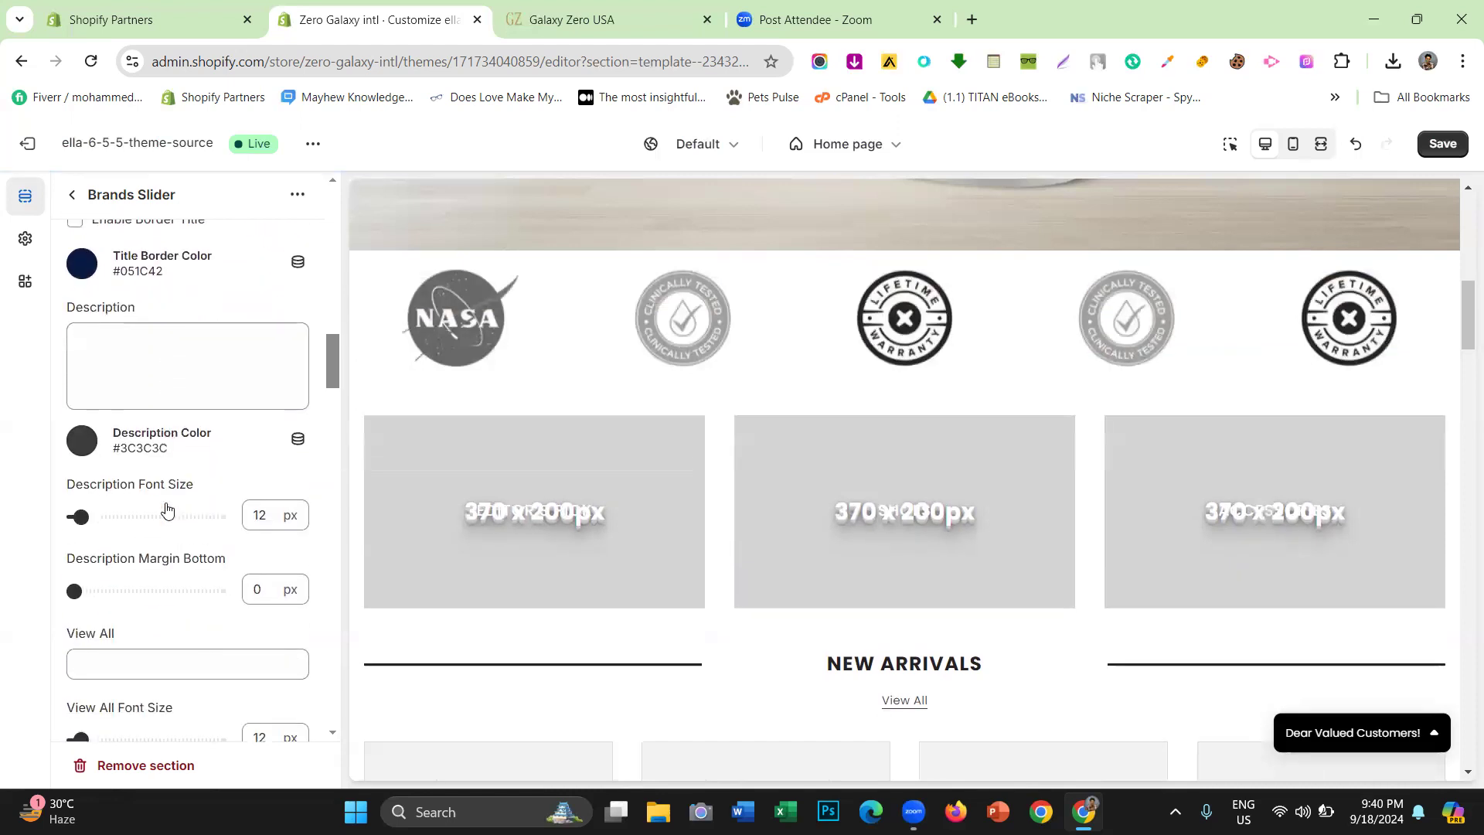
click(147, 389)
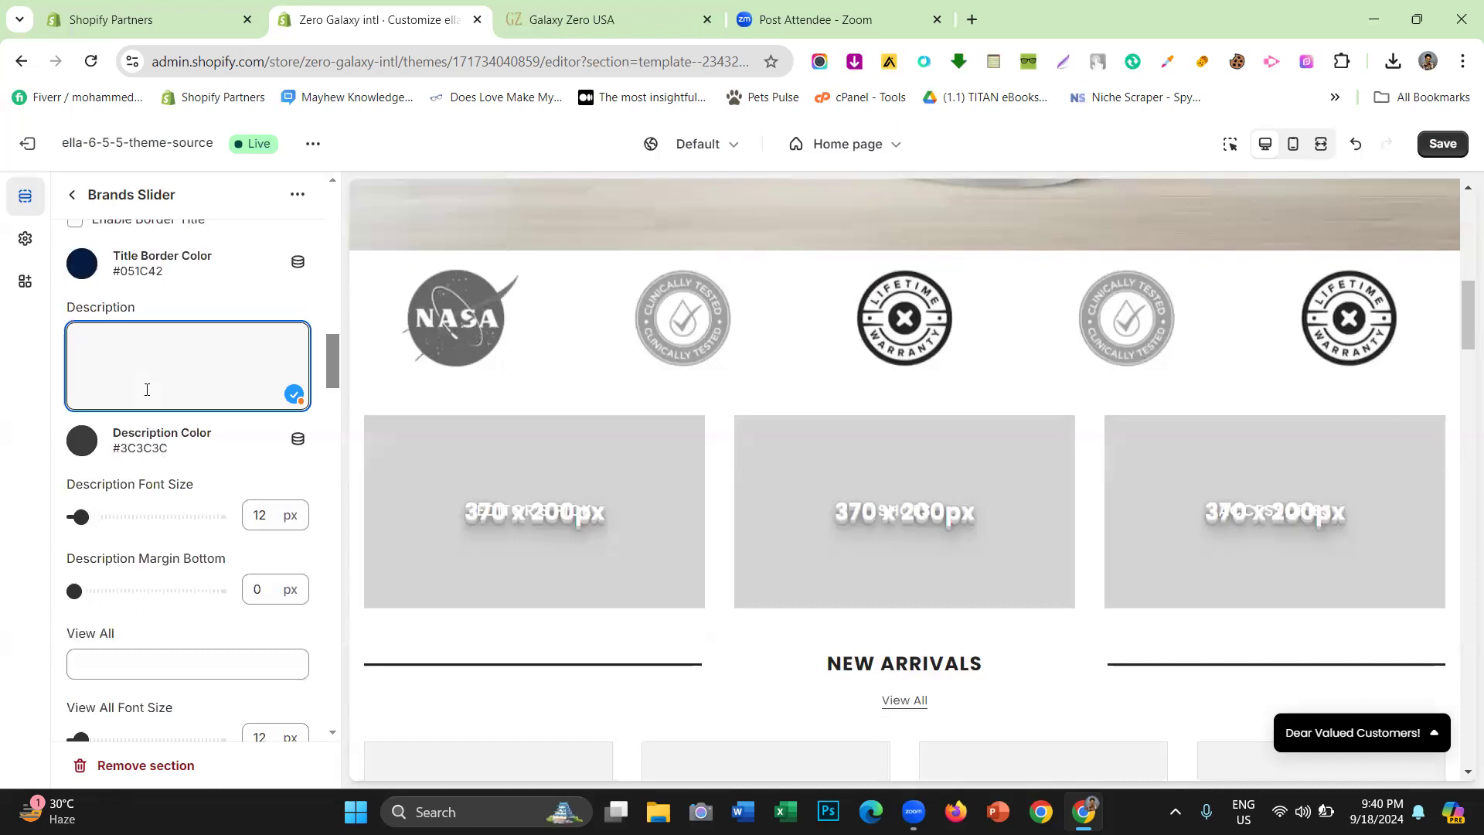
scroll(147, 390, down, 2)
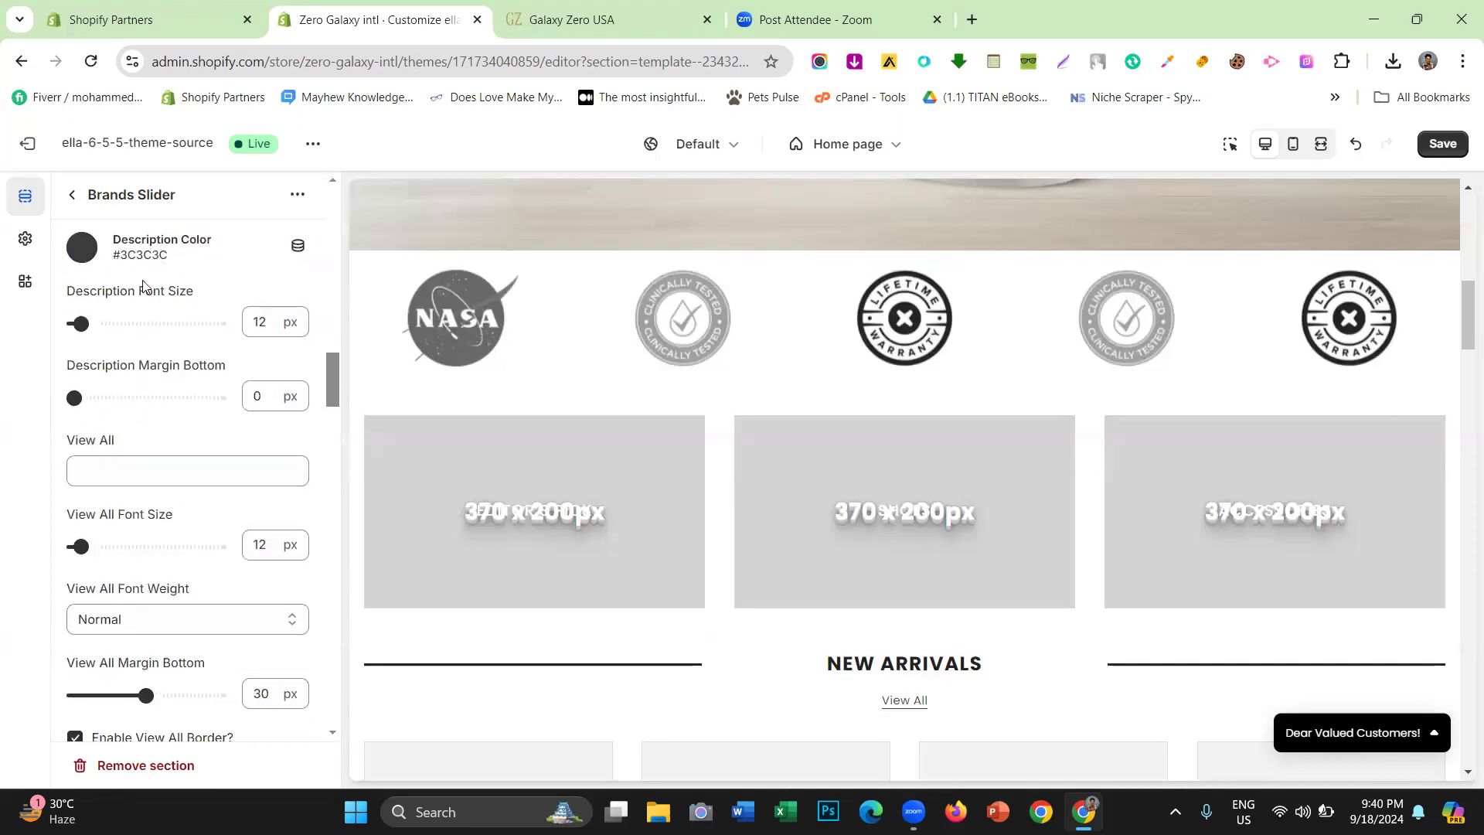
scroll(153, 354, down, 1)
scroll(153, 354, down, 6)
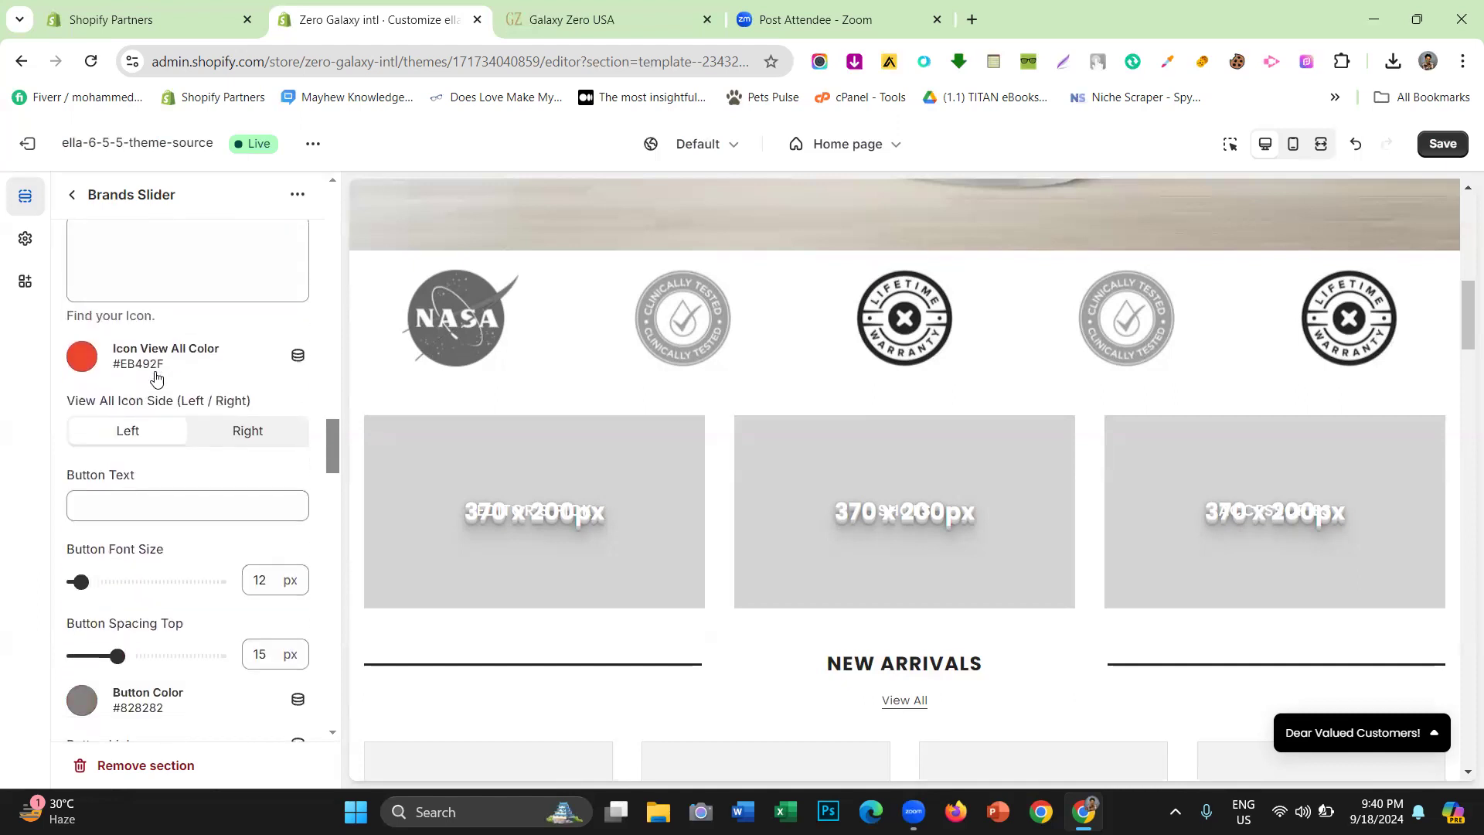
scroll(155, 377, up, 2)
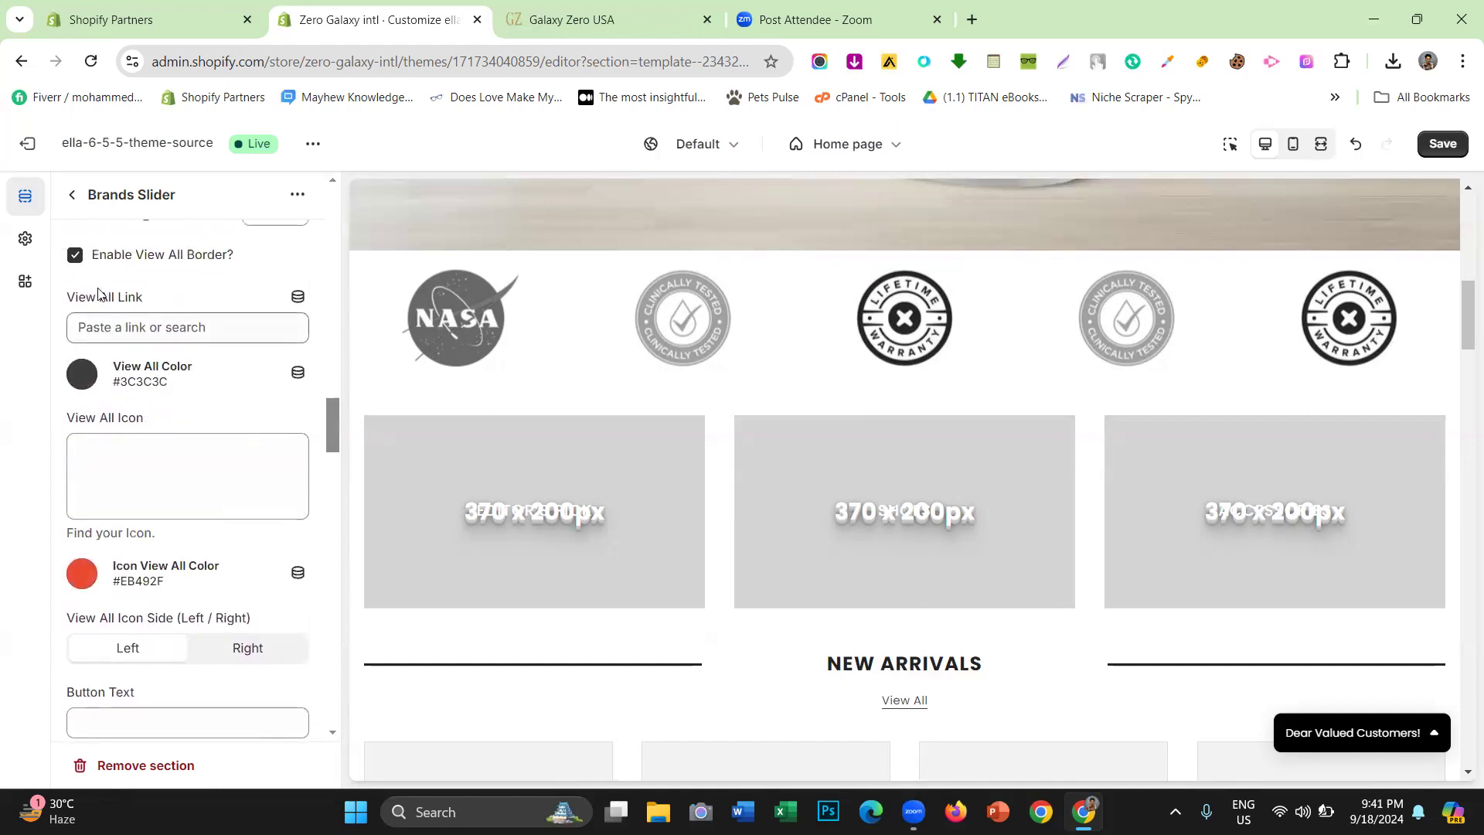
Examine the Brands Slider's button, auto play, items per row, arrows, dots, arrow color and mobile items per row settings
scroll(128, 325, down, 5)
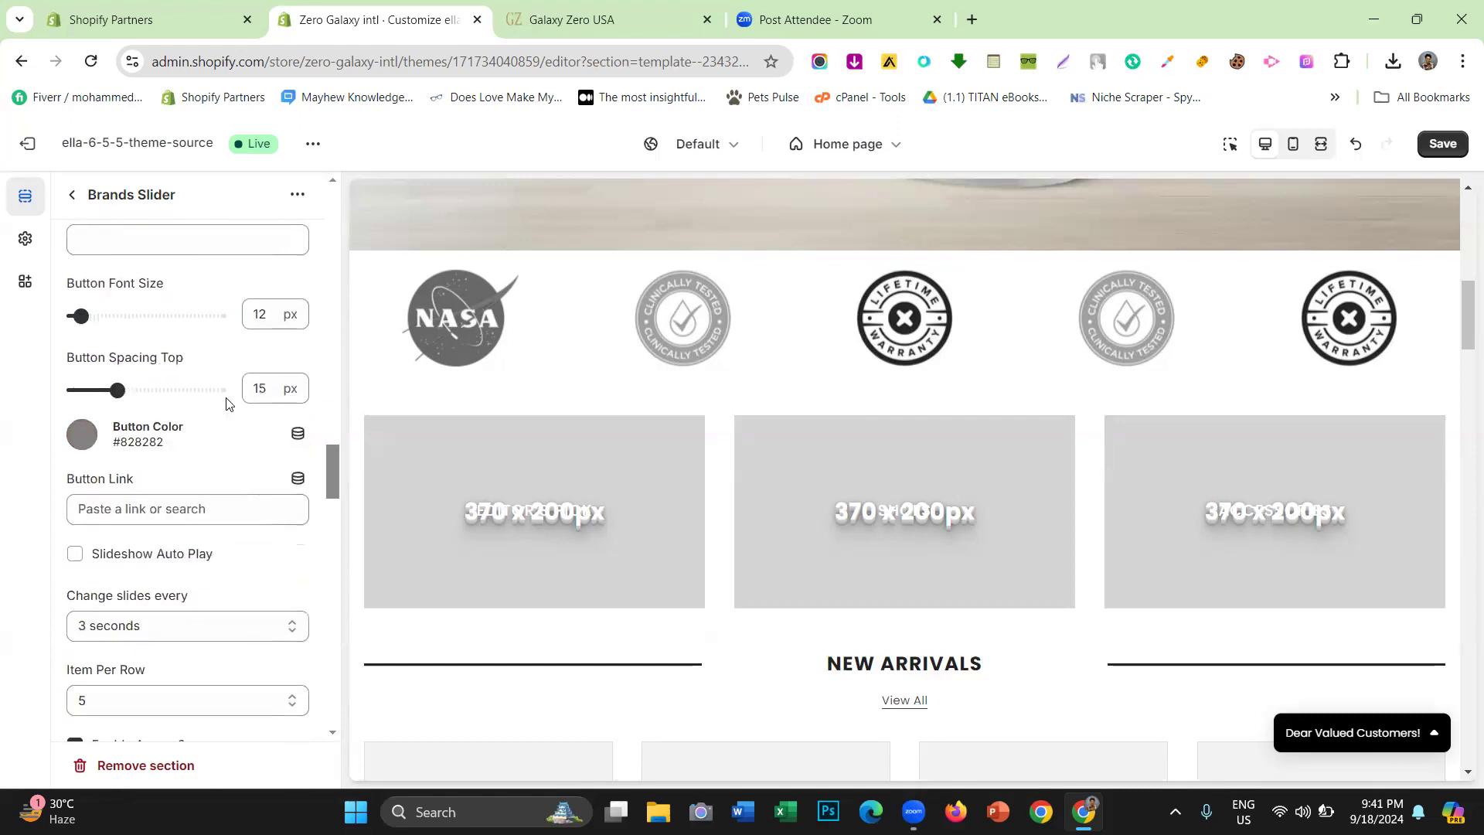
scroll(165, 380, down, 5)
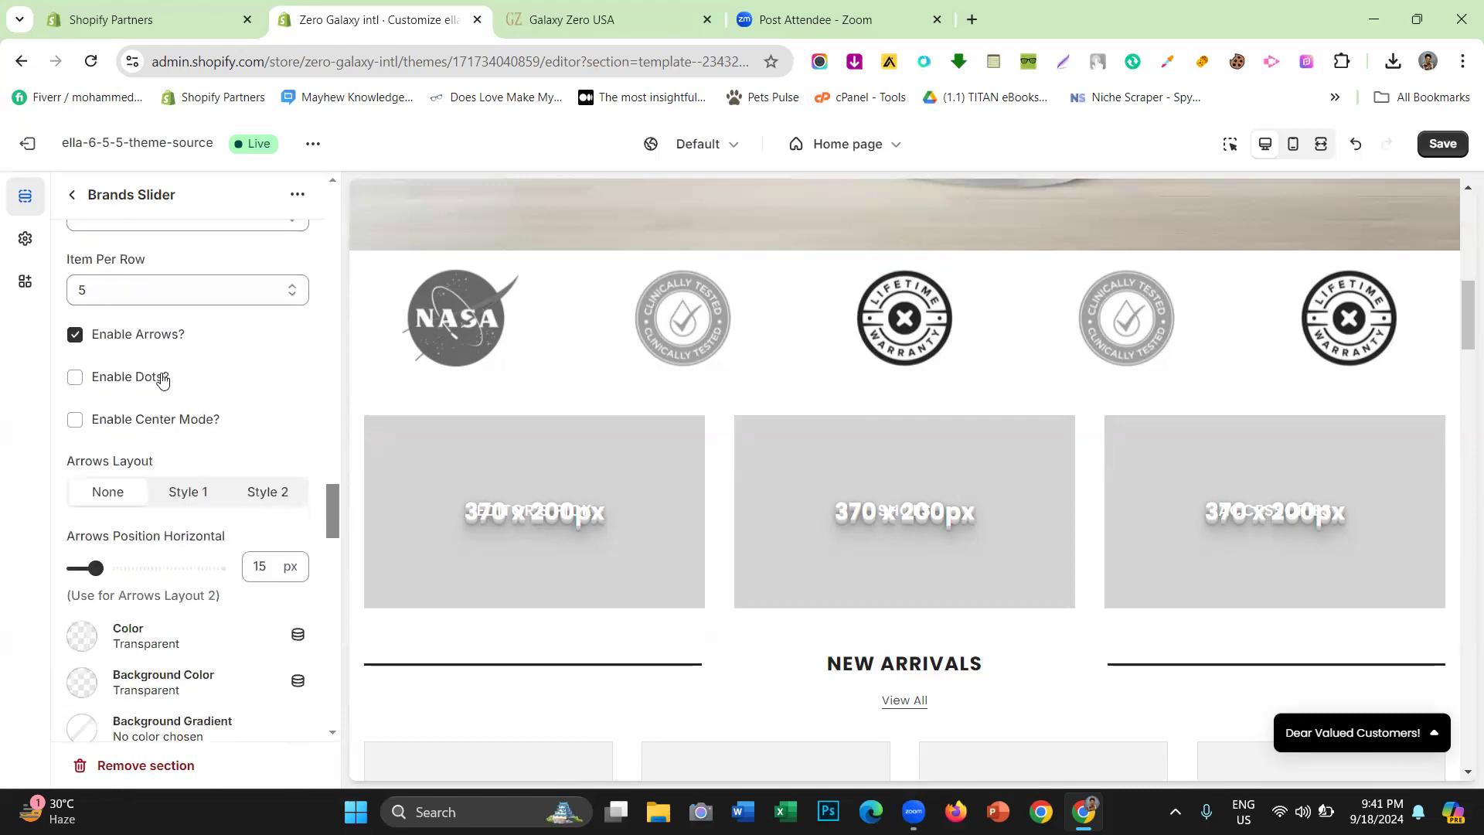
mouse_move(61, 389)
mouse_down()
mouse_move(172, 394)
mouse_move(49, 393)
mouse_up()
click(175, 394)
click(48, 393)
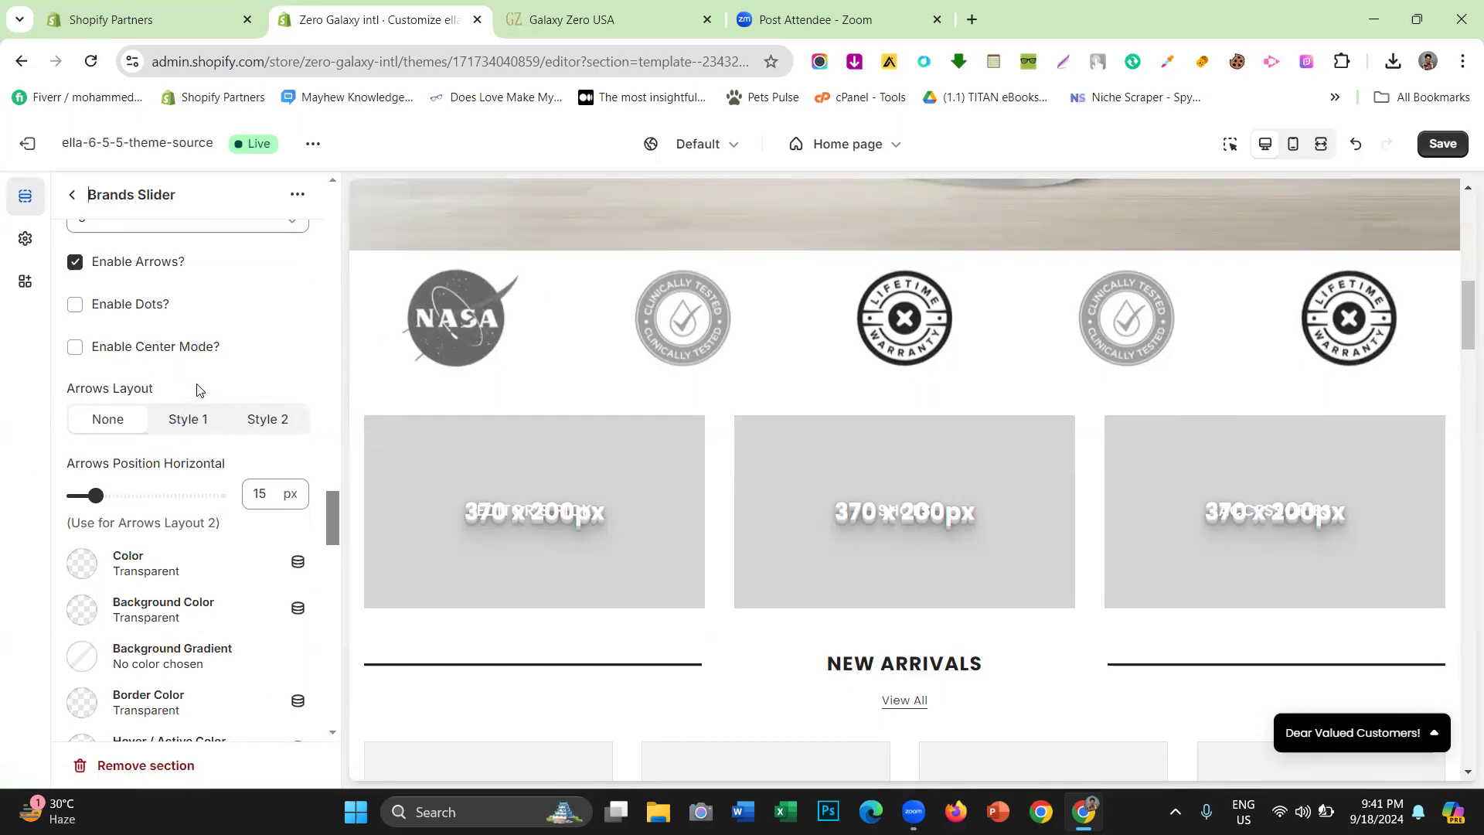
scroll(193, 387, down, 1)
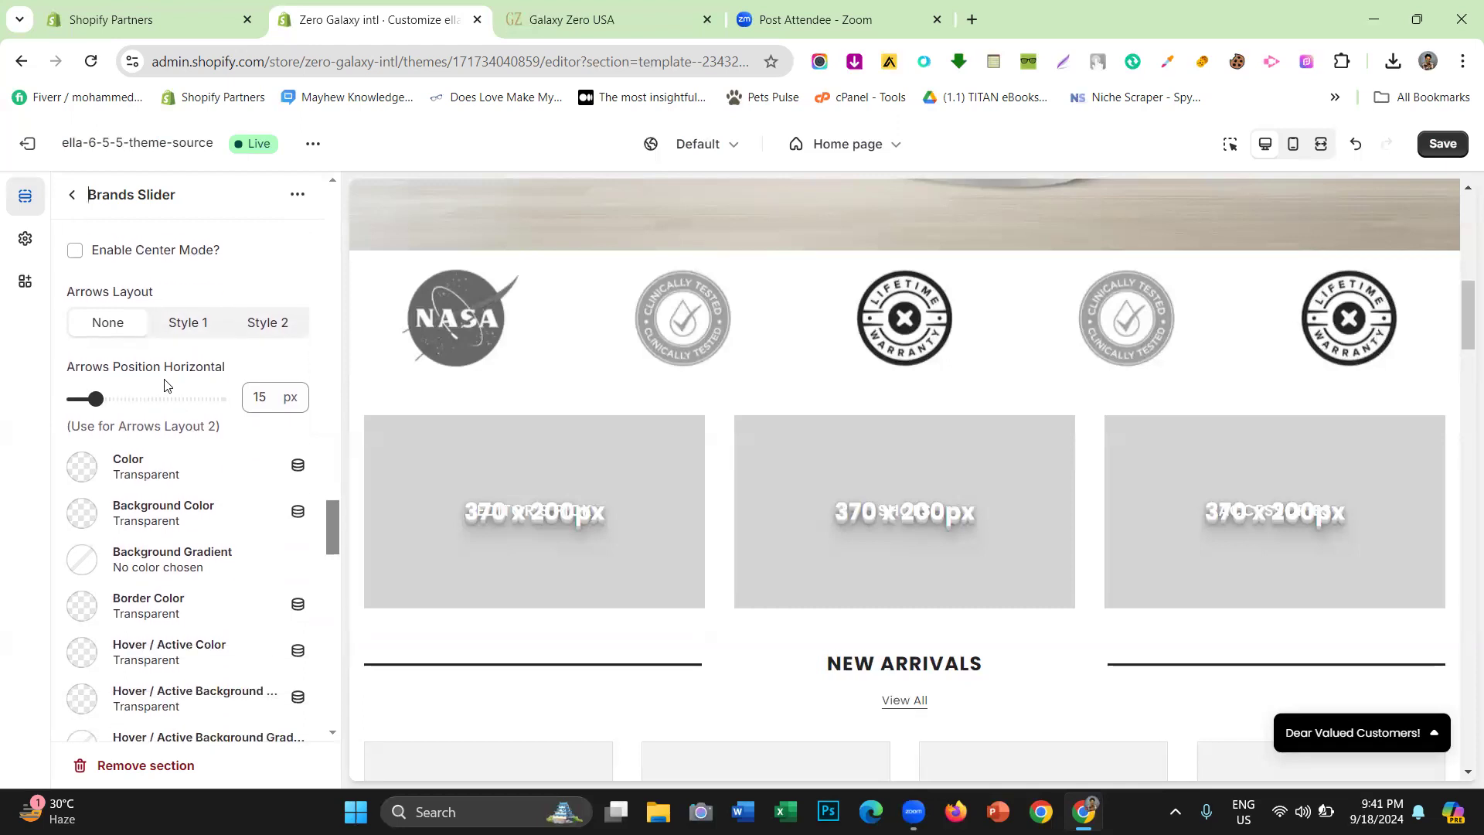
scroll(142, 406, down, 1)
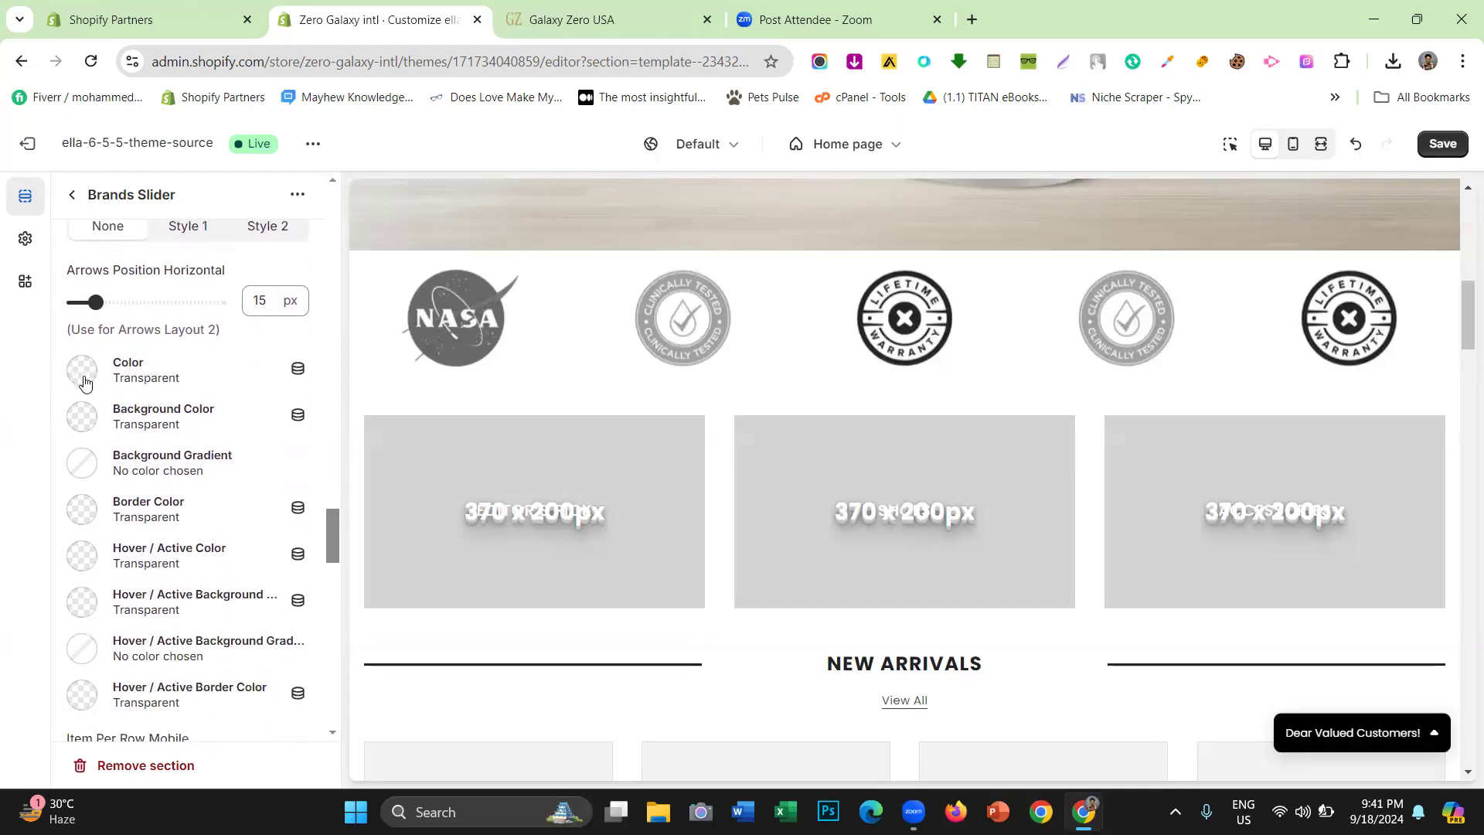
scroll(85, 380, down, 4)
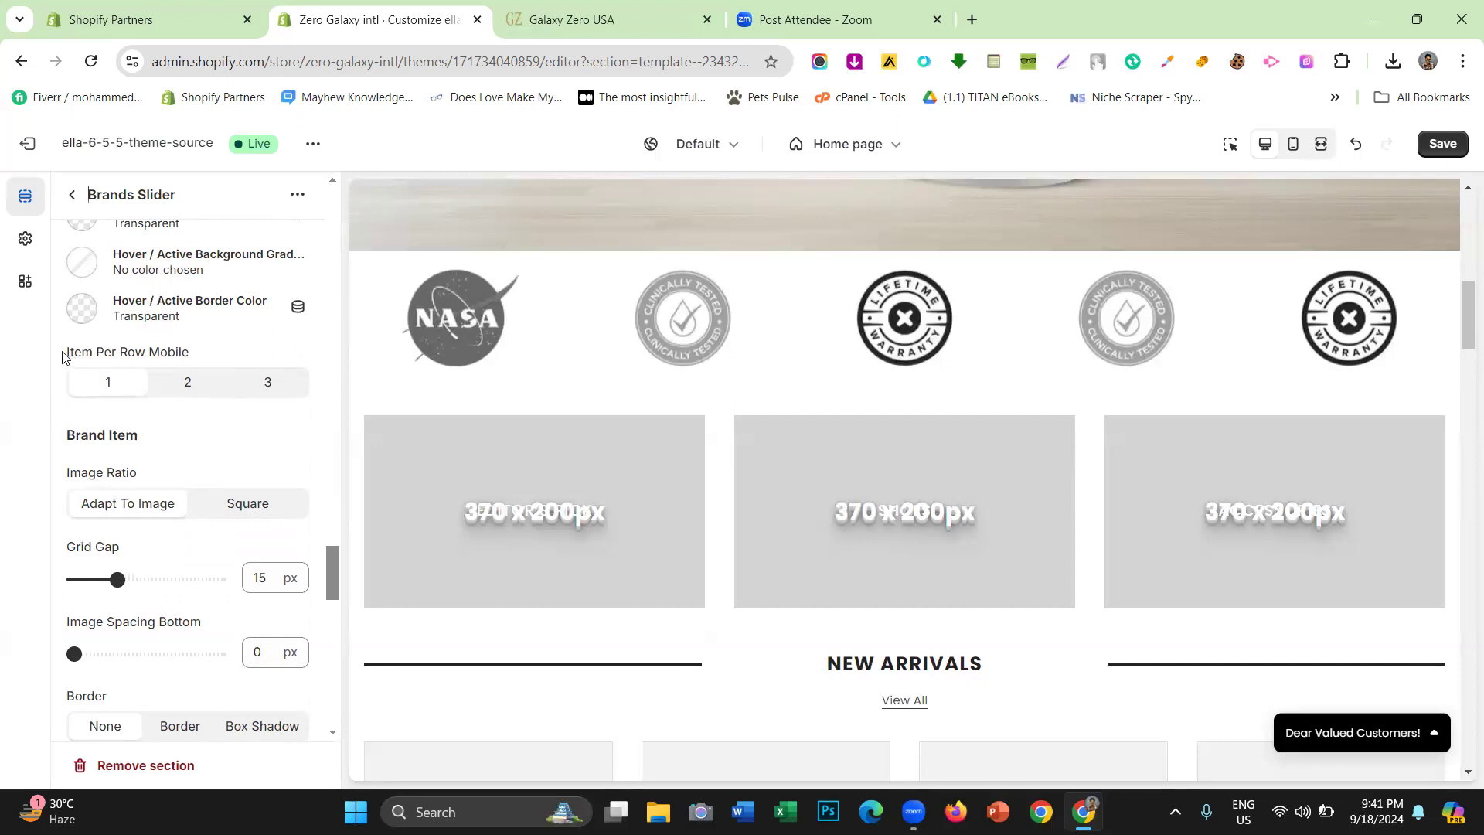
Preview the home page in mobile view and examine how the Brands Slider badges stack with one item per row
drag(65, 356, 217, 356)
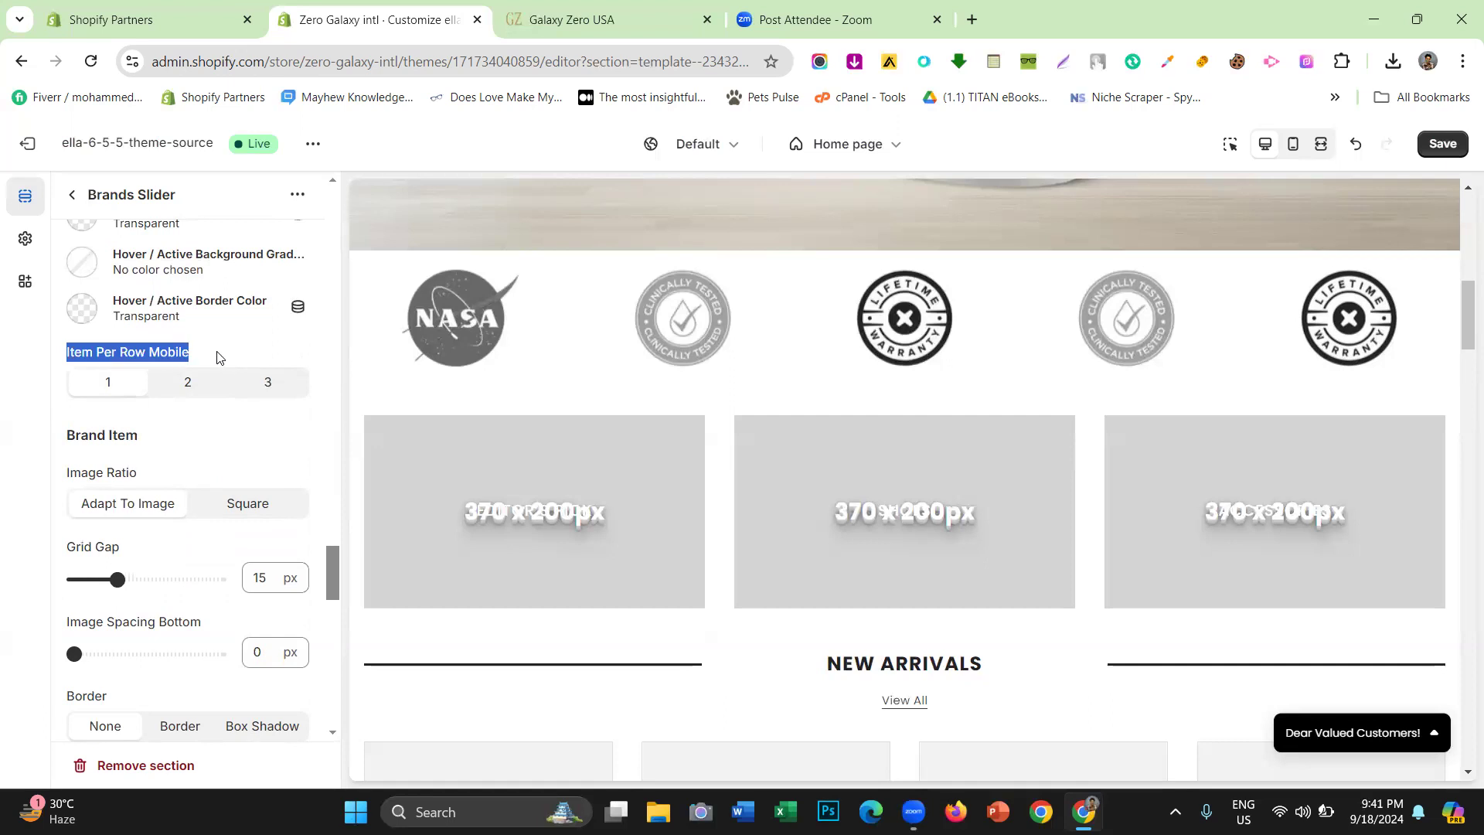
click(217, 356)
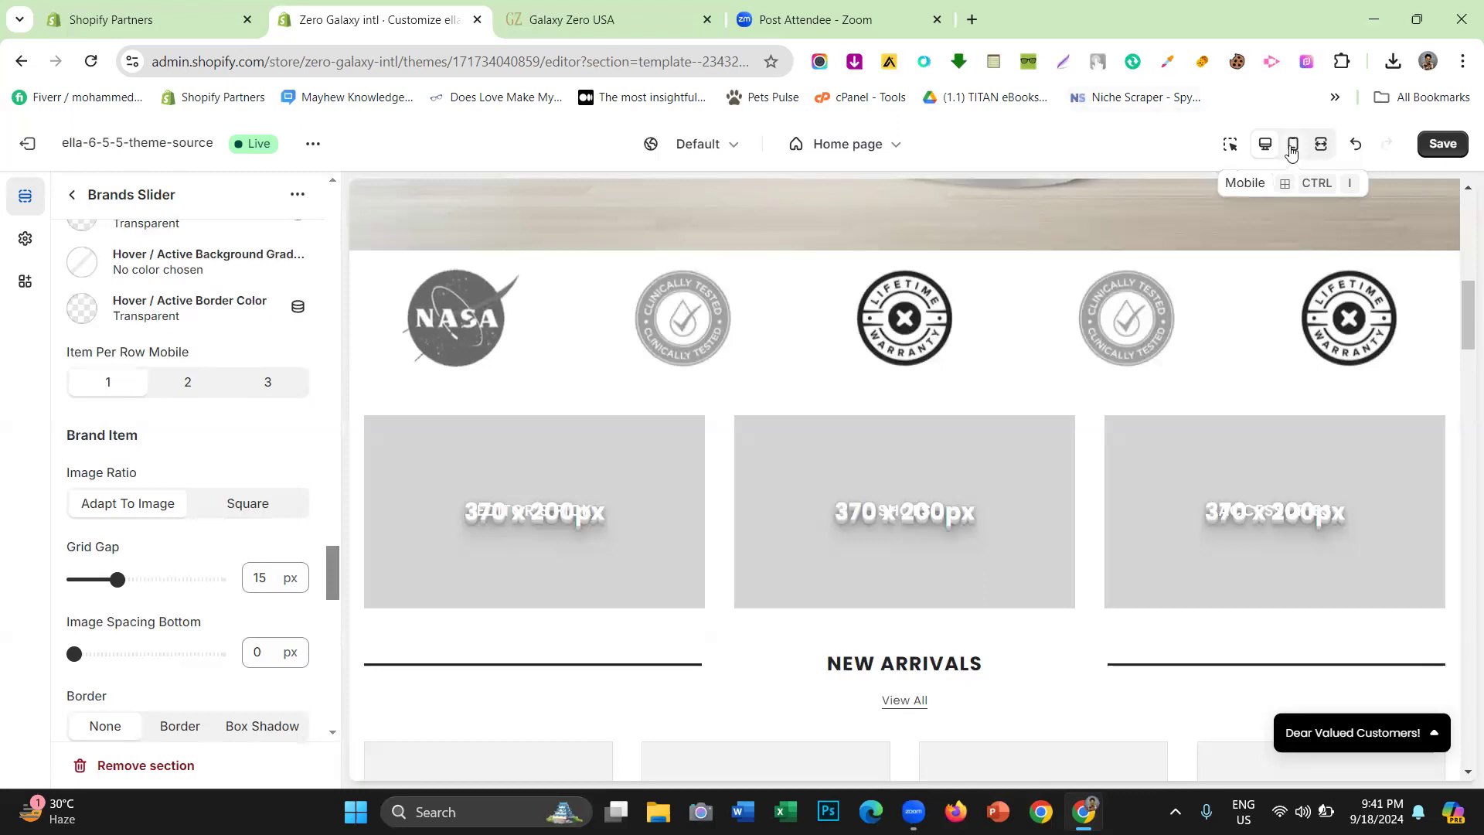
click(1291, 148)
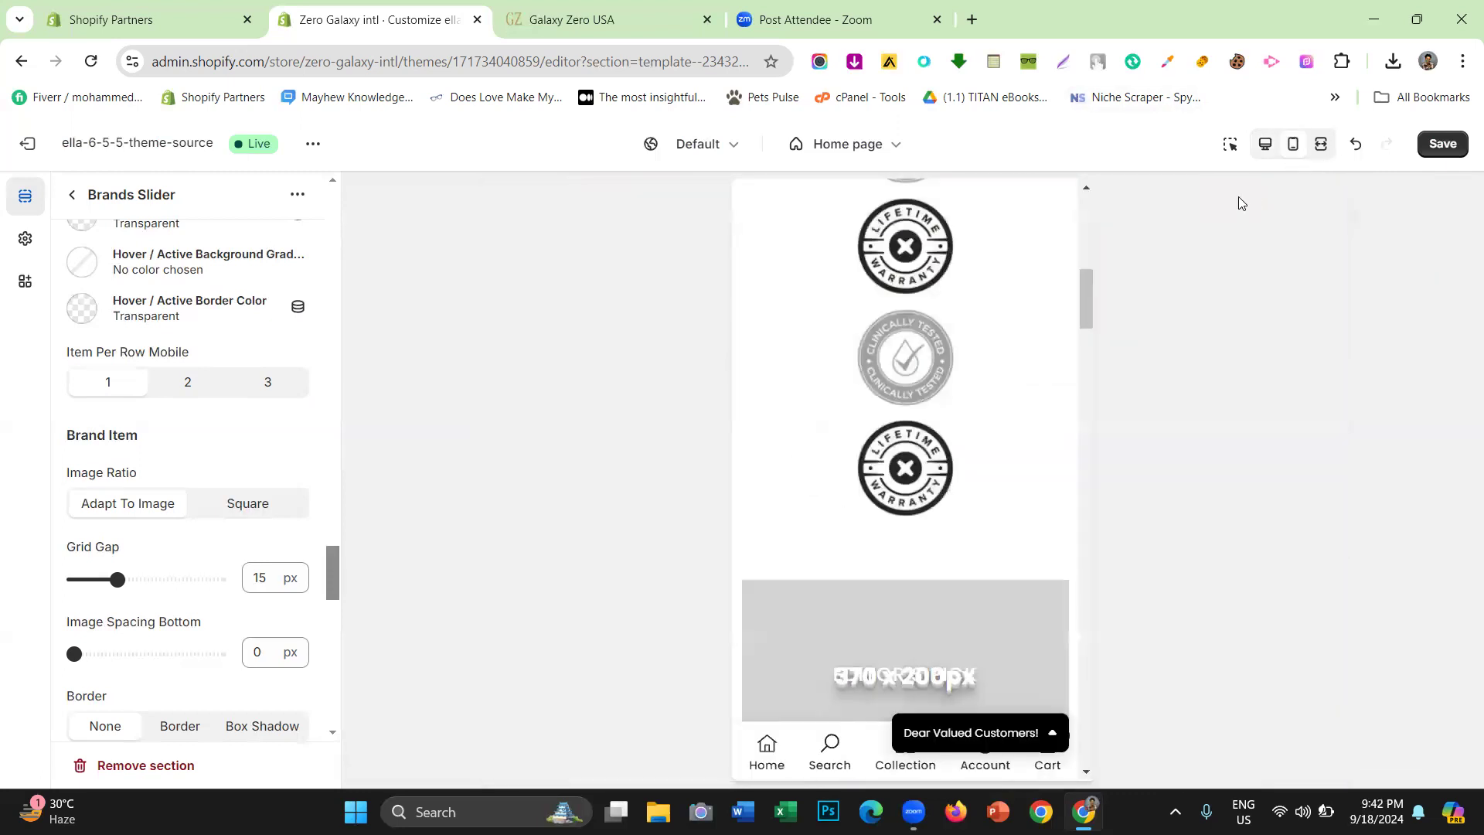
scroll(919, 487, up, 6)
scroll(909, 409, down, 4)
scroll(908, 409, up, 3)
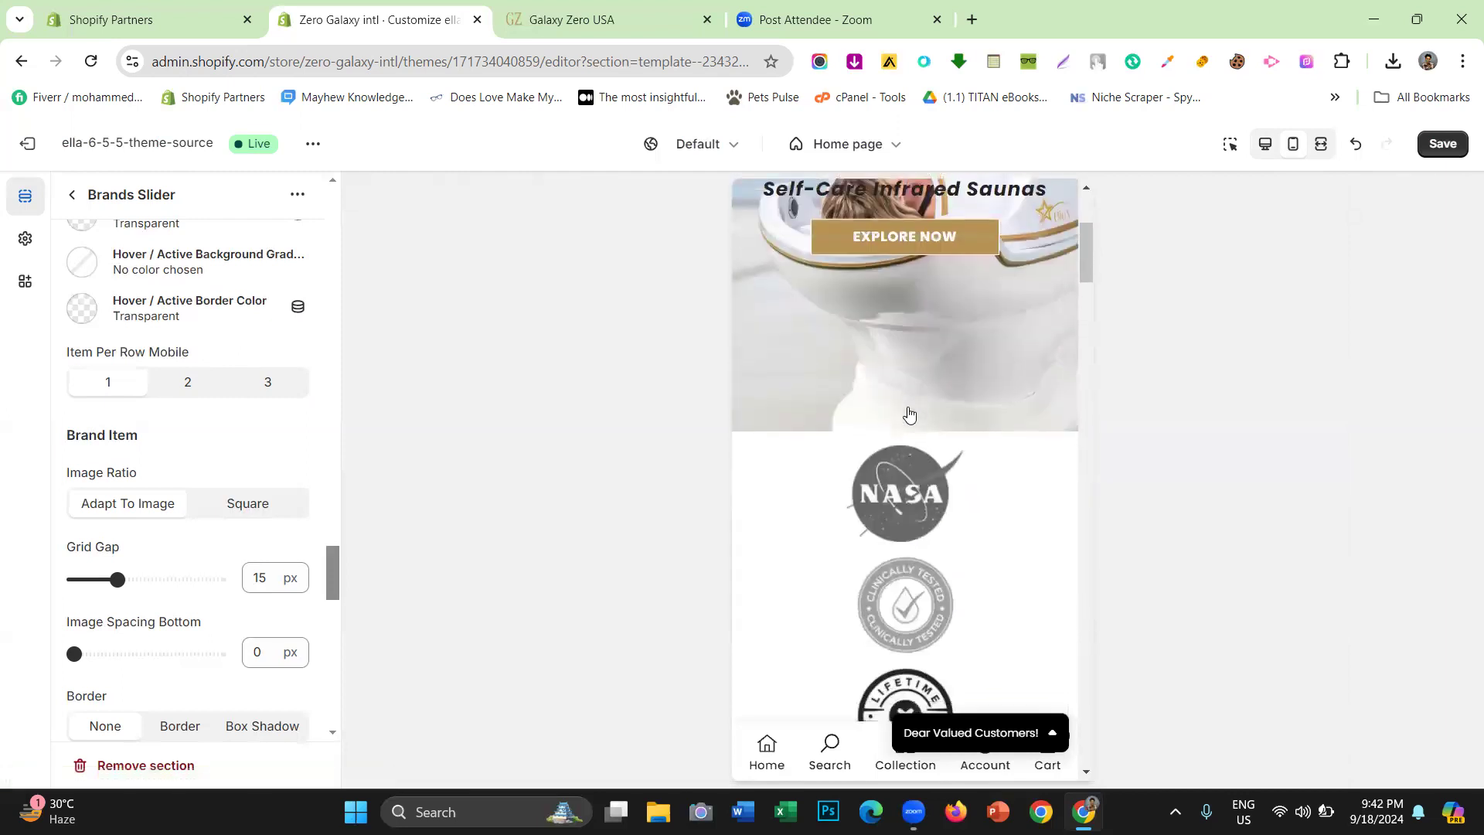
scroll(908, 415, down, 3)
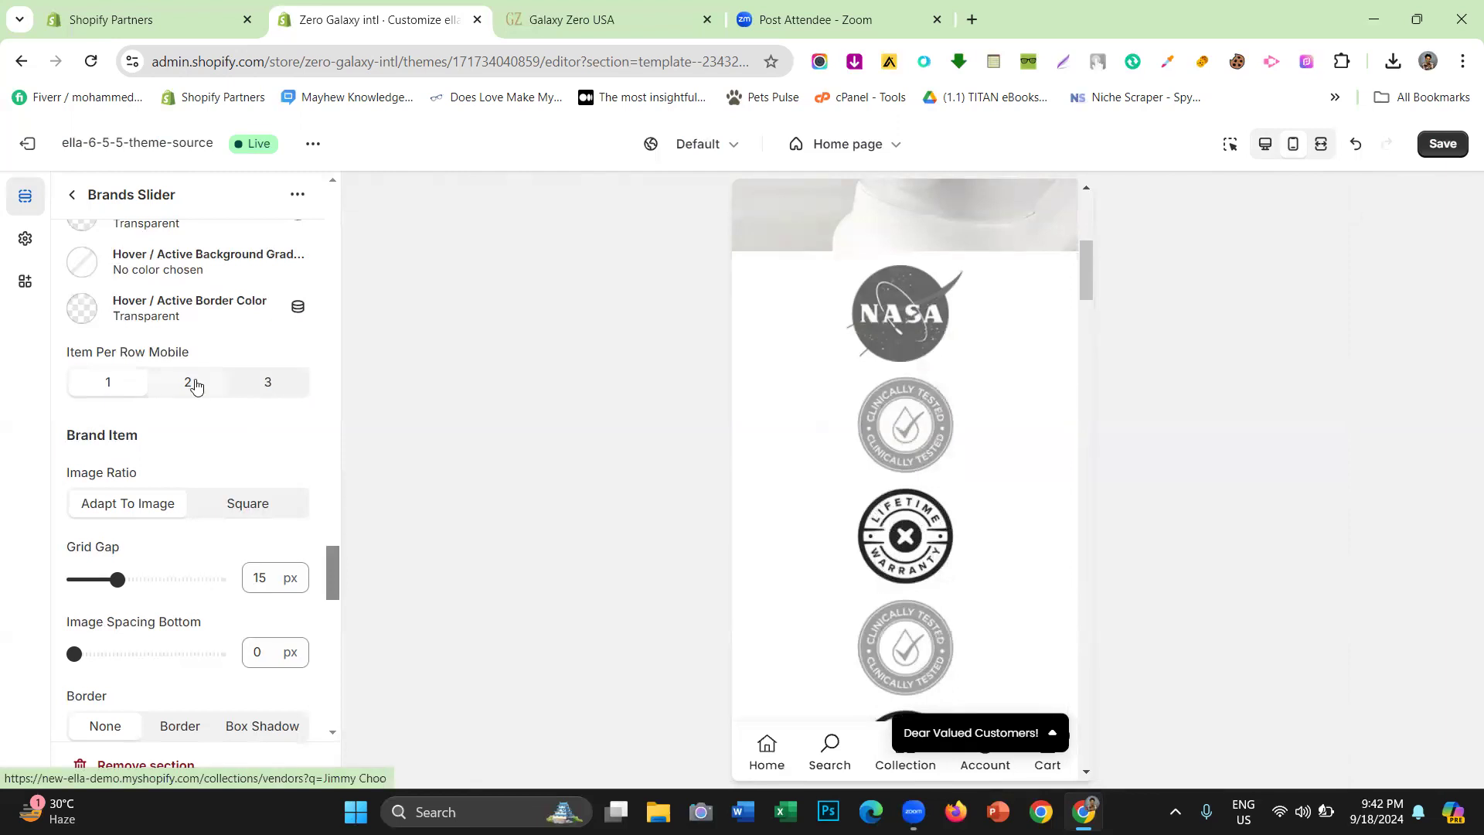
Switch to the Galaxy Zero USA site and show its badge section in the browser's mobile device emulation
click(595, 23)
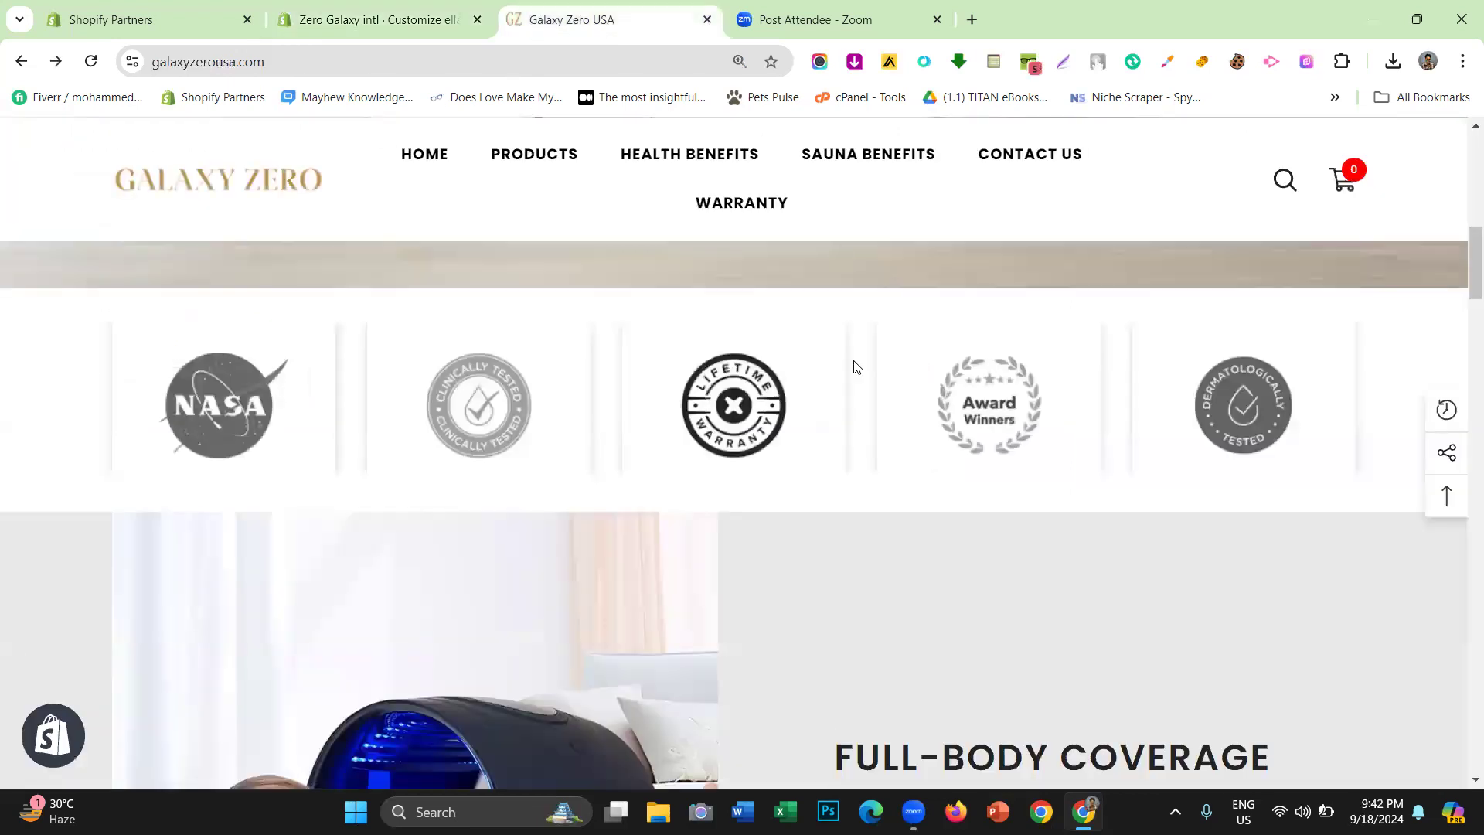
scroll(852, 357, up, 7)
scroll(853, 363, down, 6)
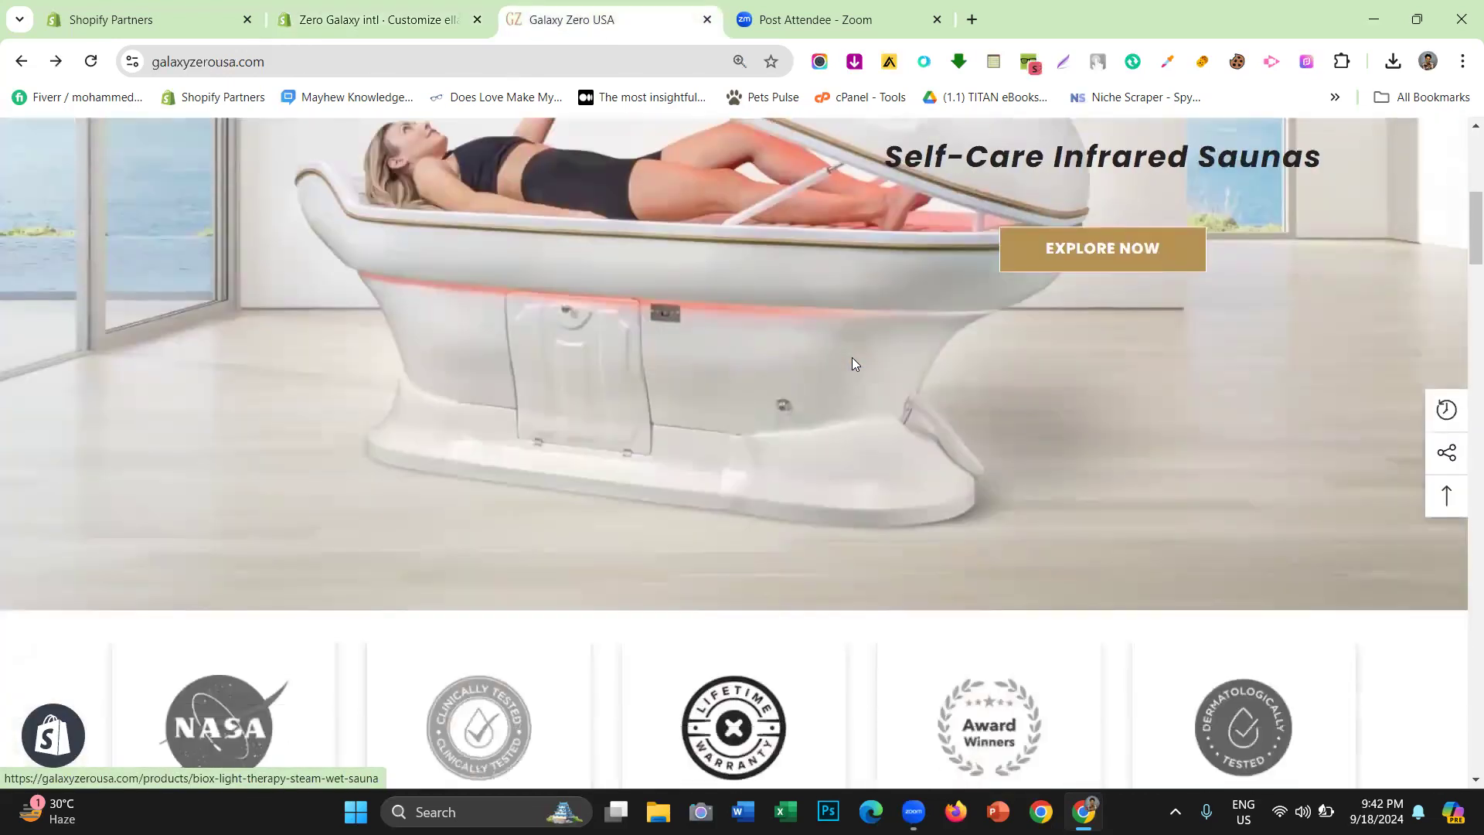
right_click(1281, 415)
scroll(1011, 371, down, 3)
scroll(1007, 373, down, 2)
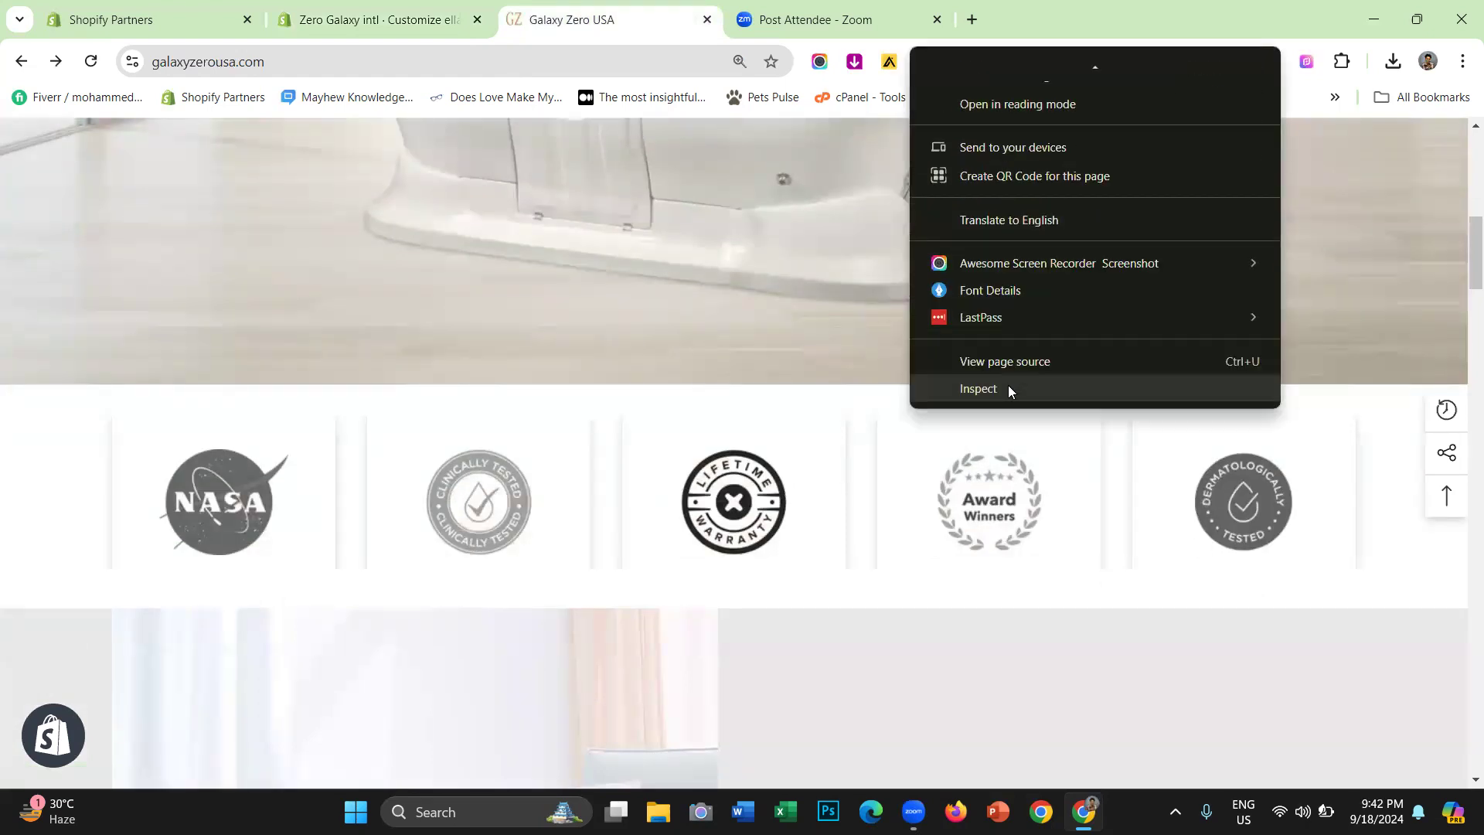
click(1007, 385)
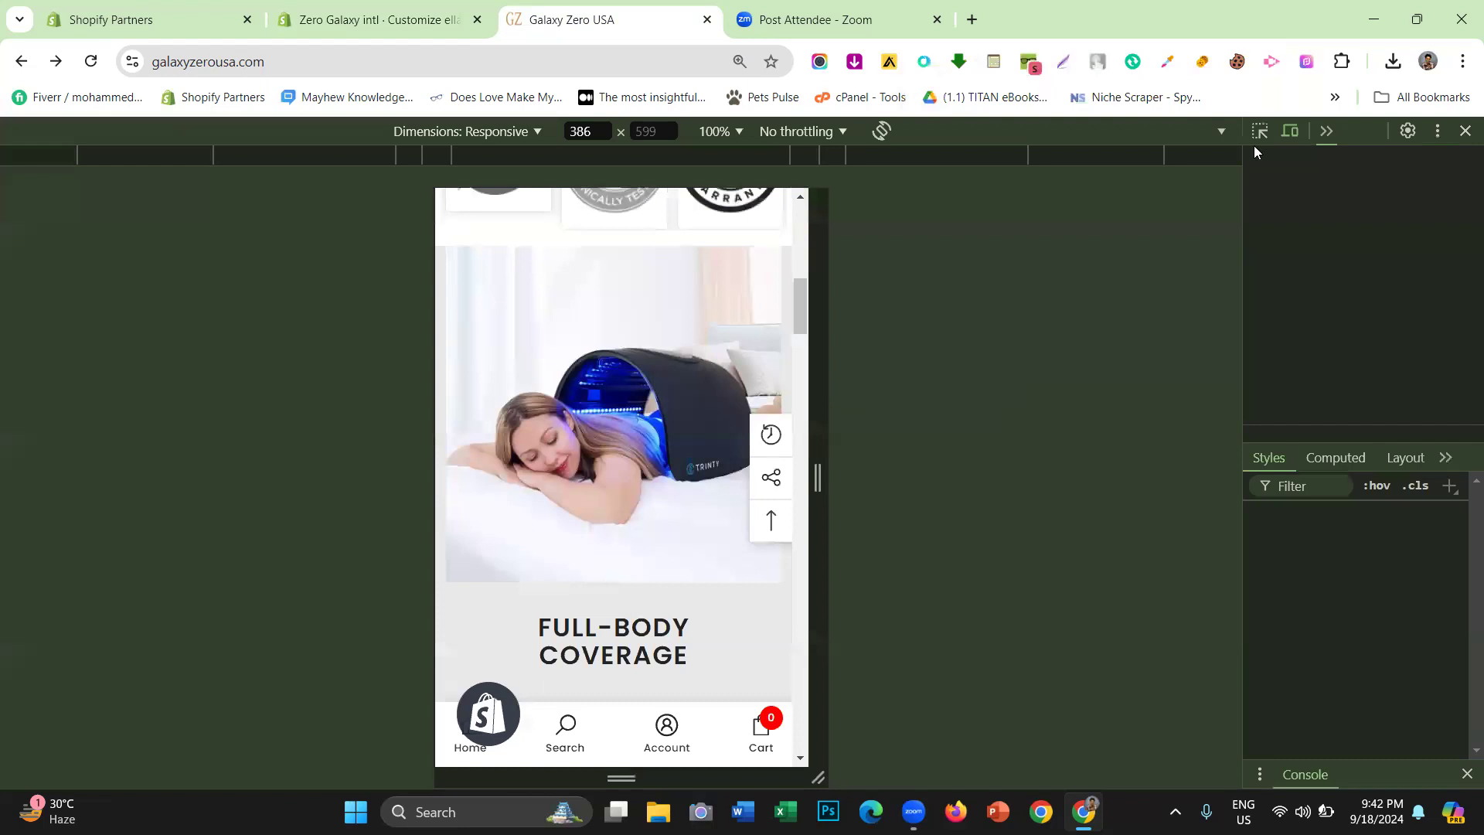
click(1279, 130)
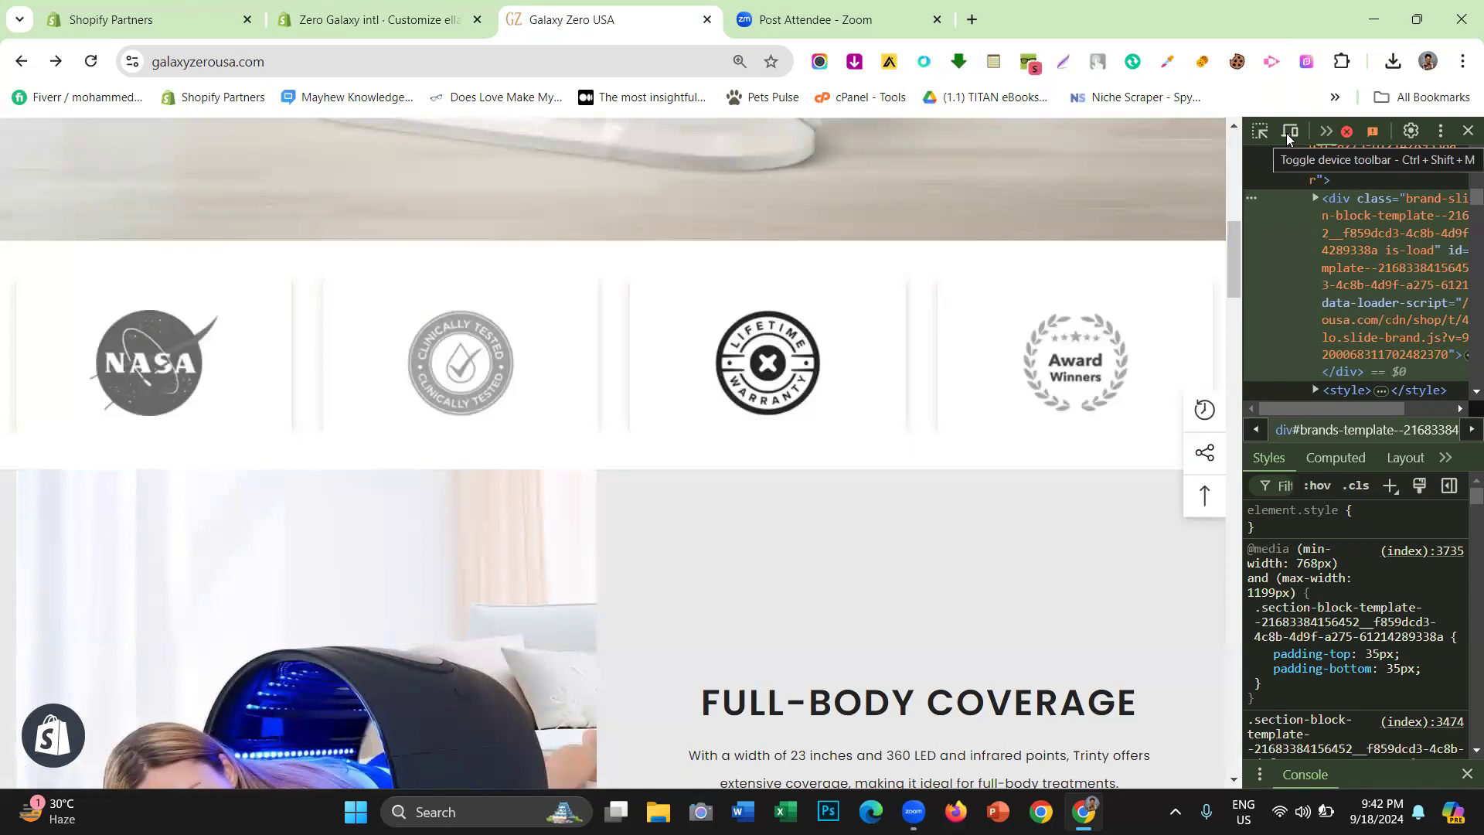
click(1286, 133)
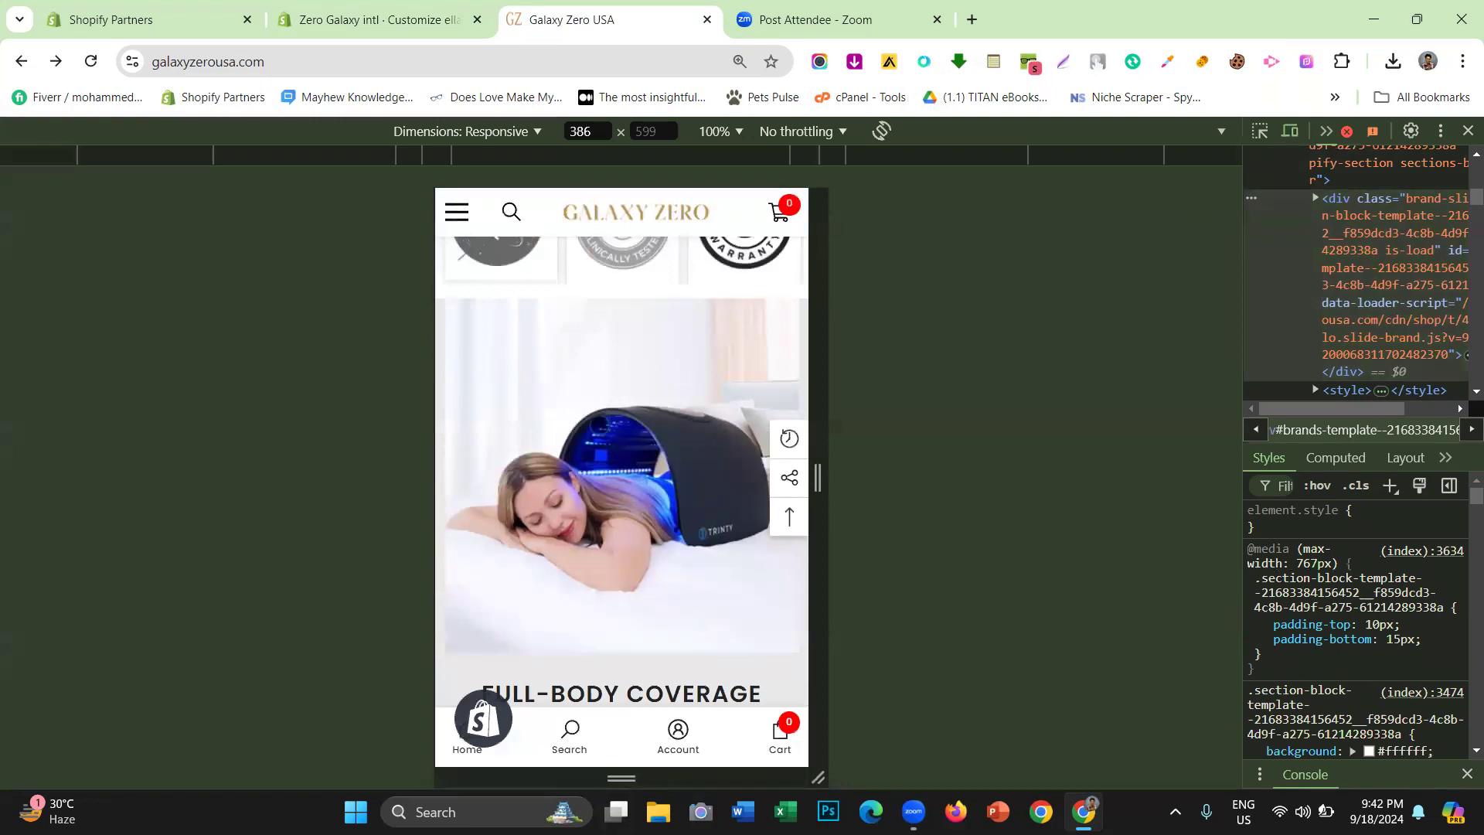
Examine how the reference site's badge slider arranges its items on mobile, and close the developer tools
scroll(600, 425, down, 5)
scroll(600, 425, up, 10)
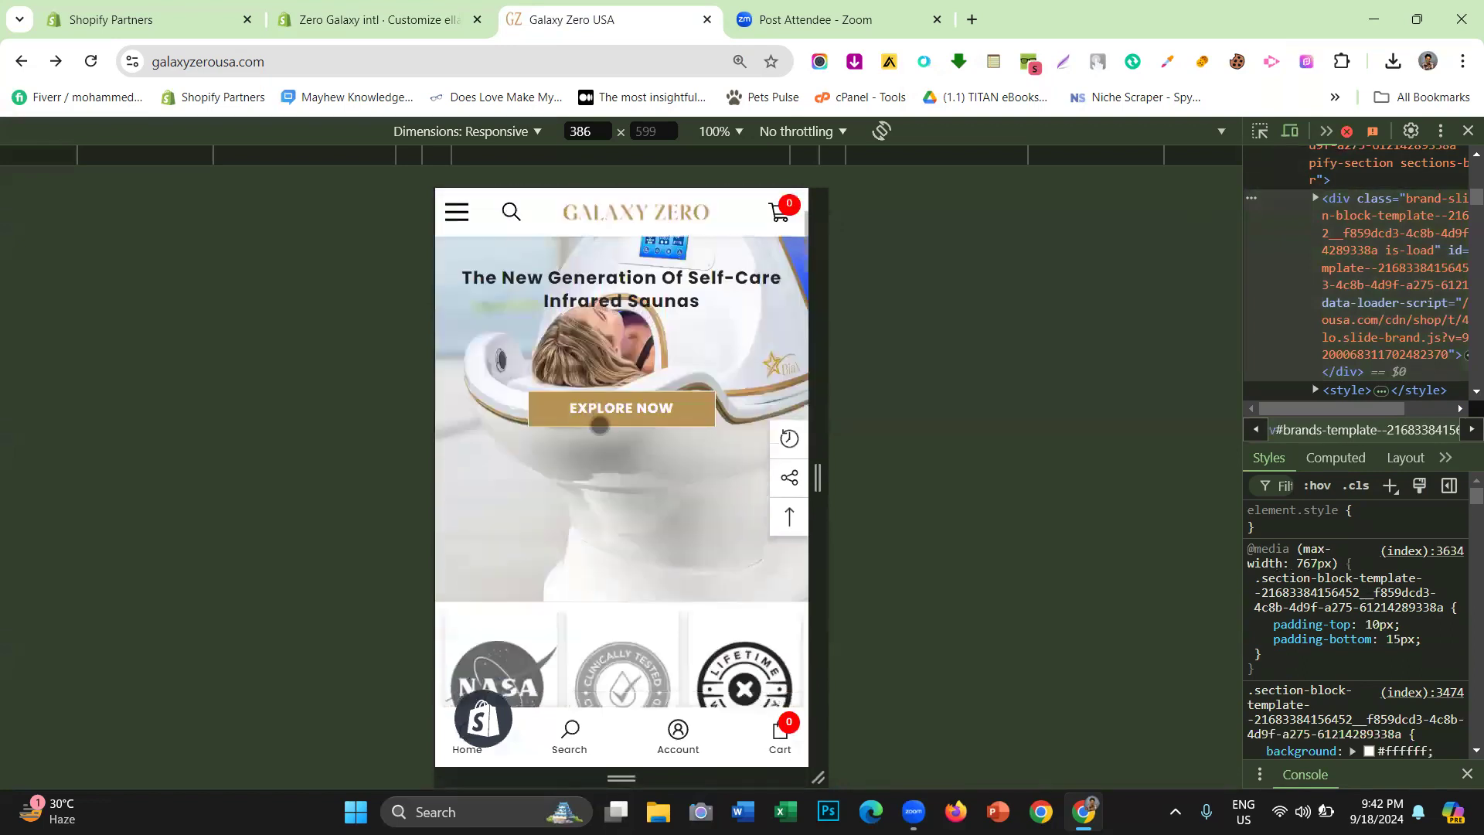
scroll(599, 425, down, 2)
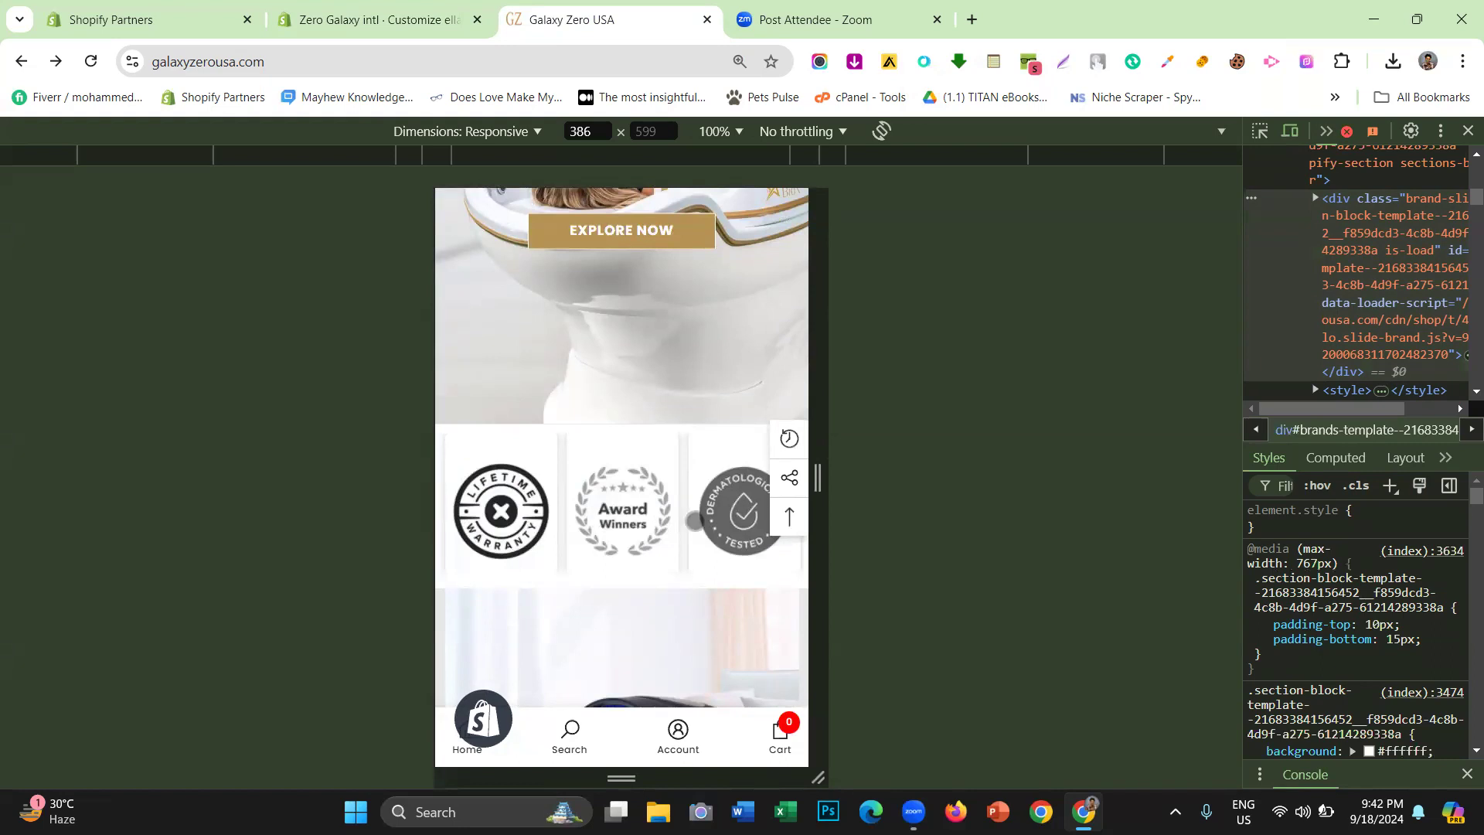
click(1468, 131)
Back in the theme editor, set the Brands Slider to 3 items per row on mobile and its layout to Slider
click(424, 7)
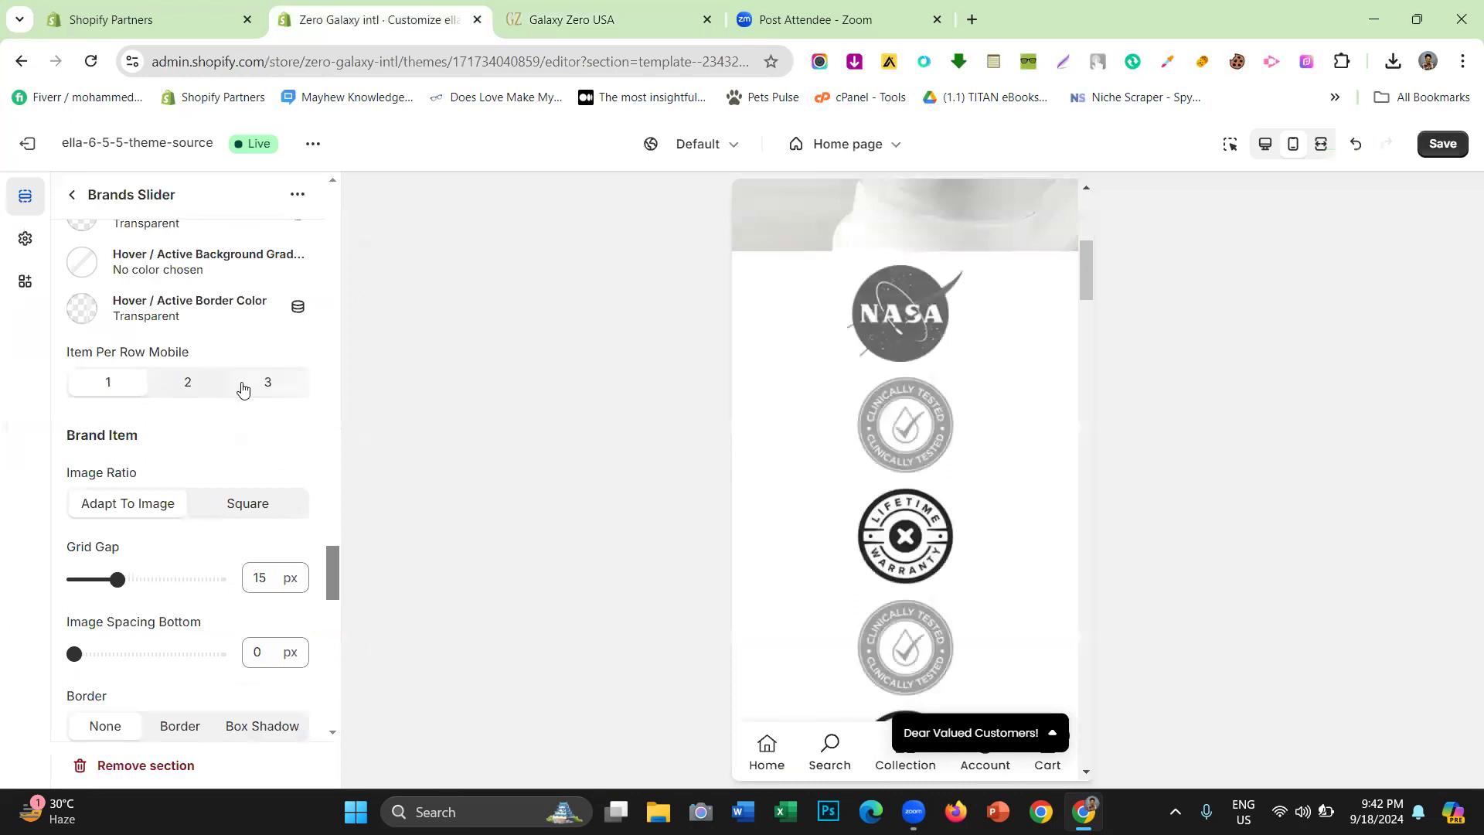
click(242, 386)
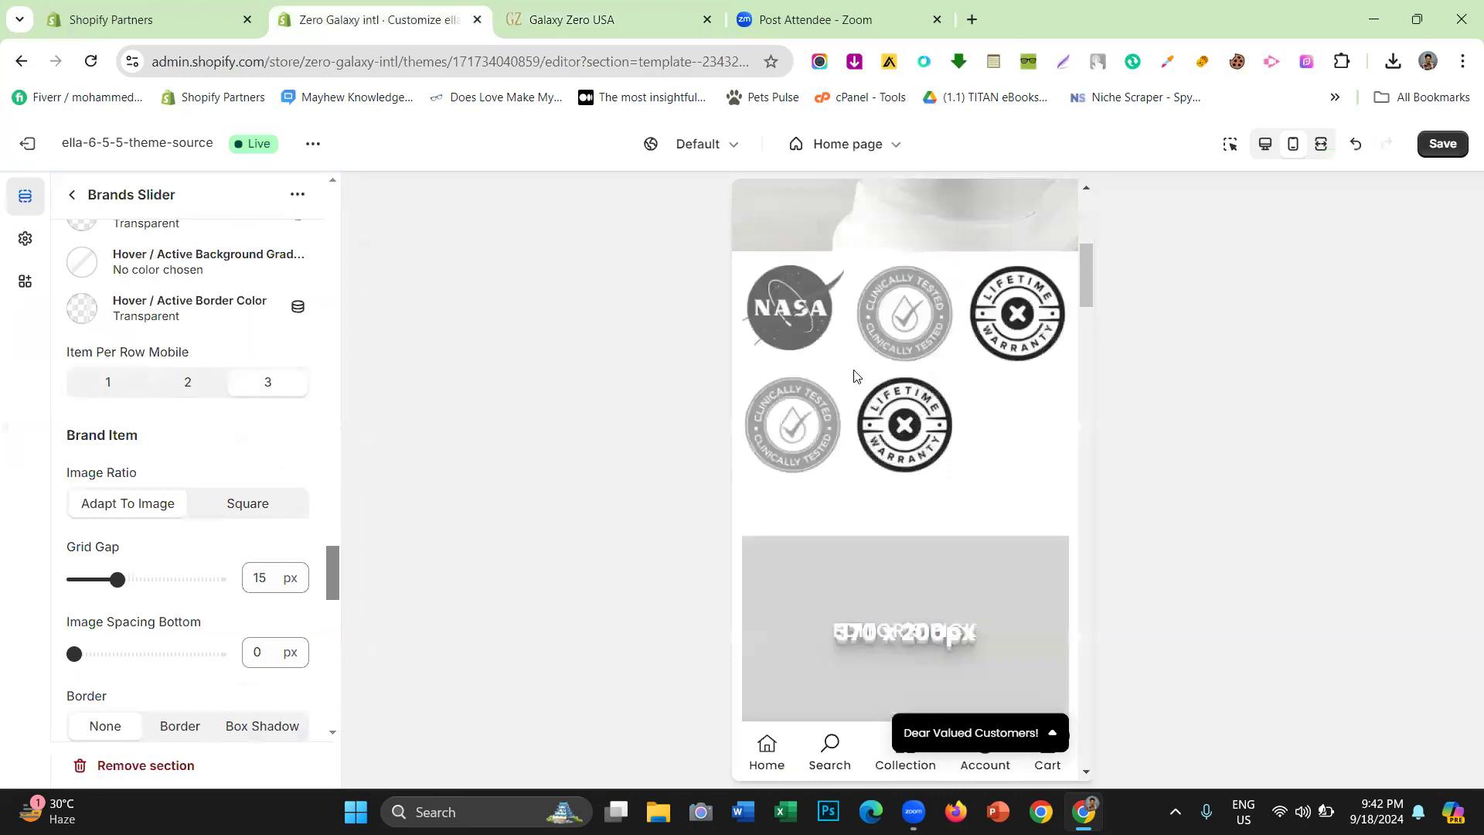
scroll(193, 480, up, 15)
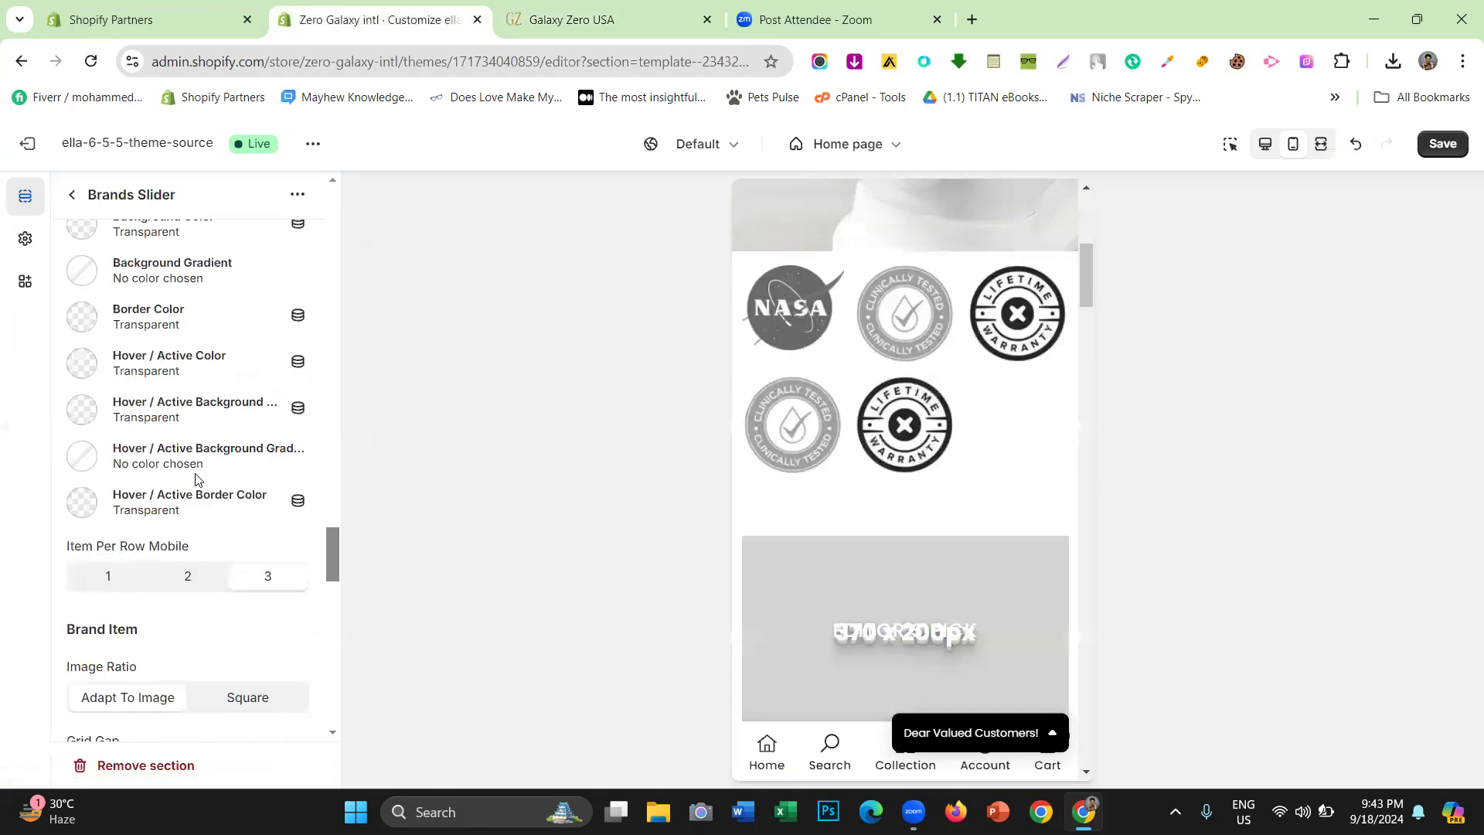
scroll(194, 485, up, 15)
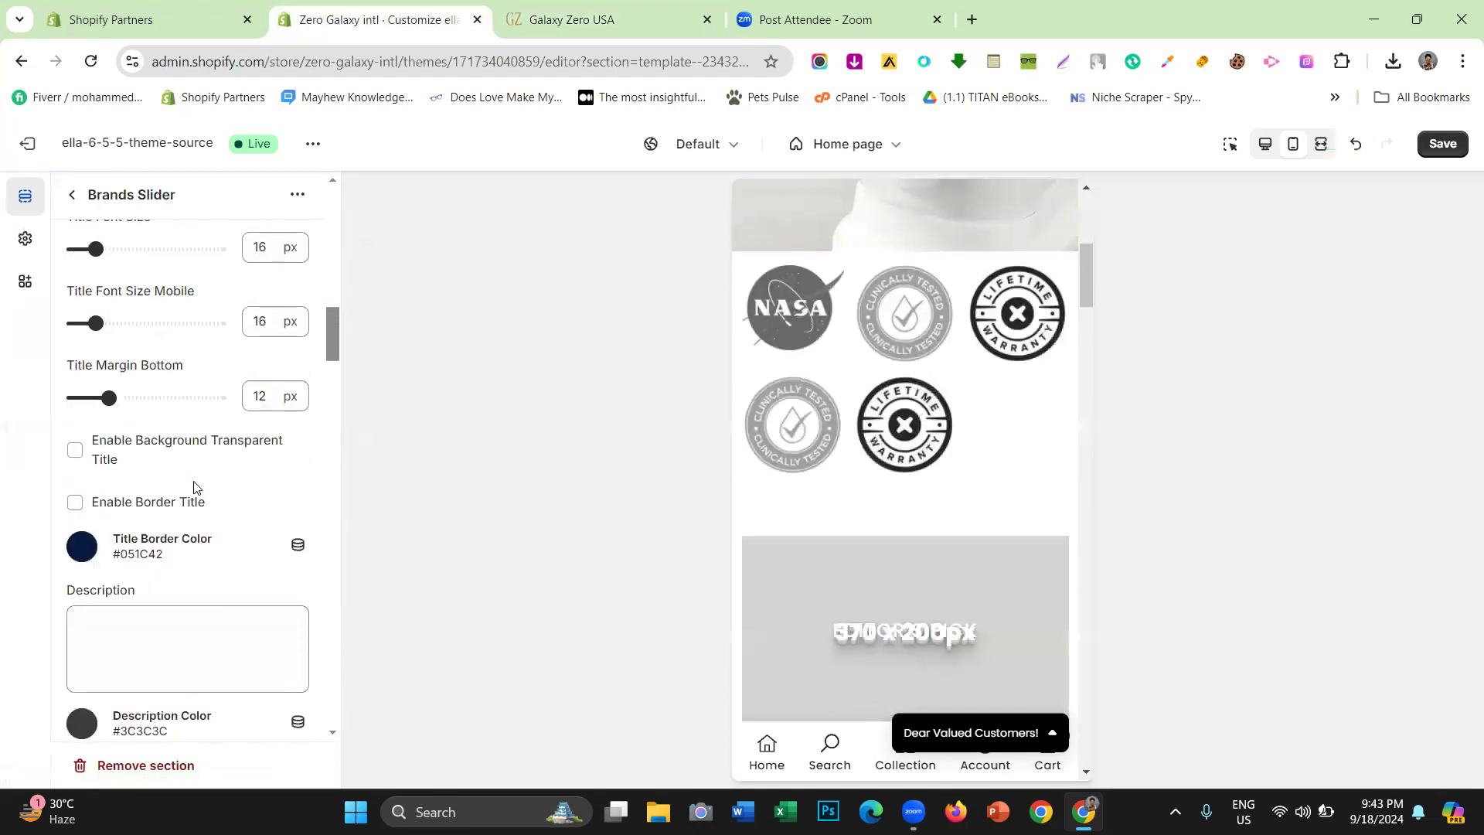
scroll(194, 488, up, 5)
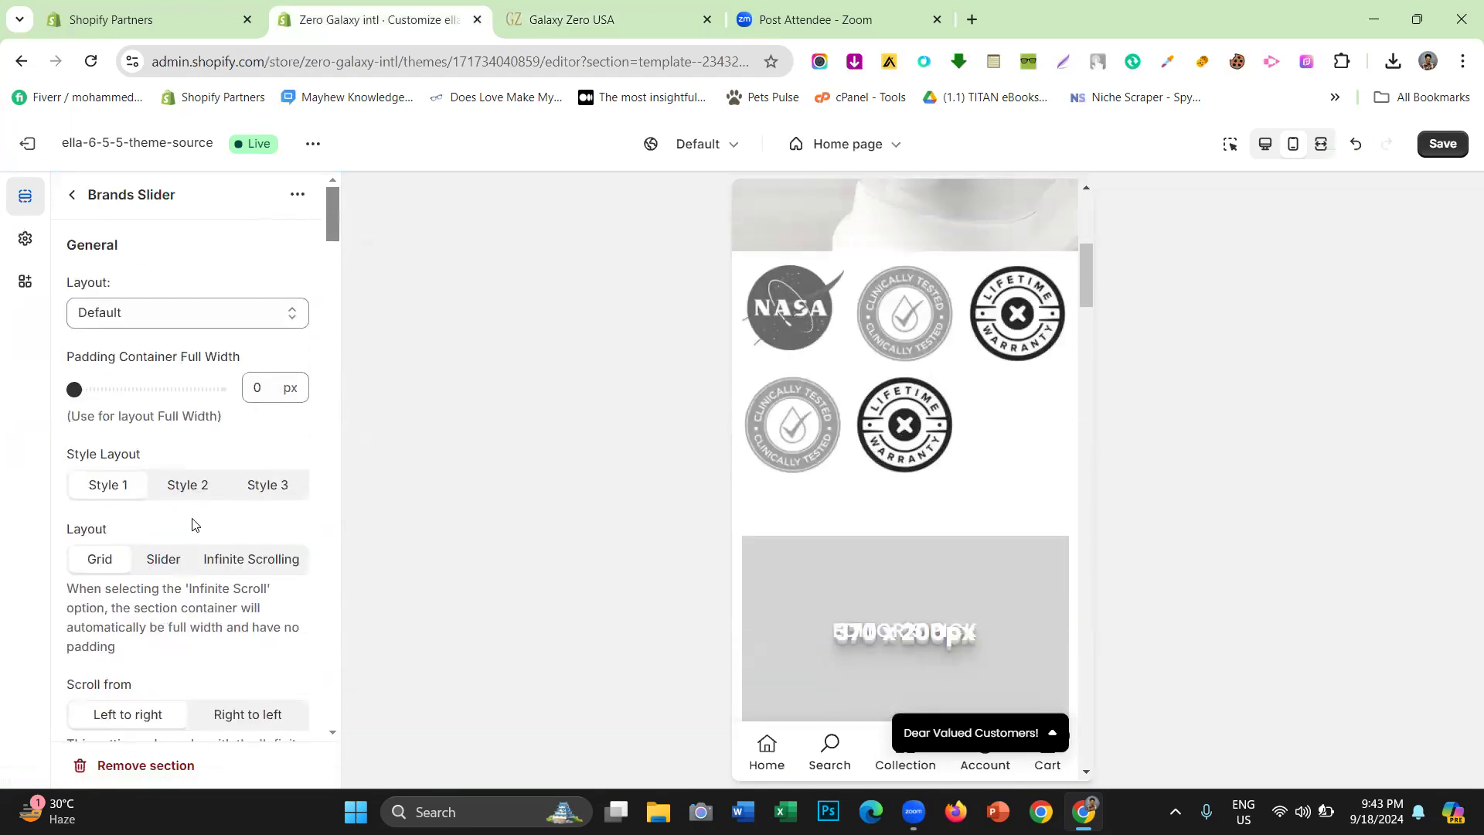
click(162, 558)
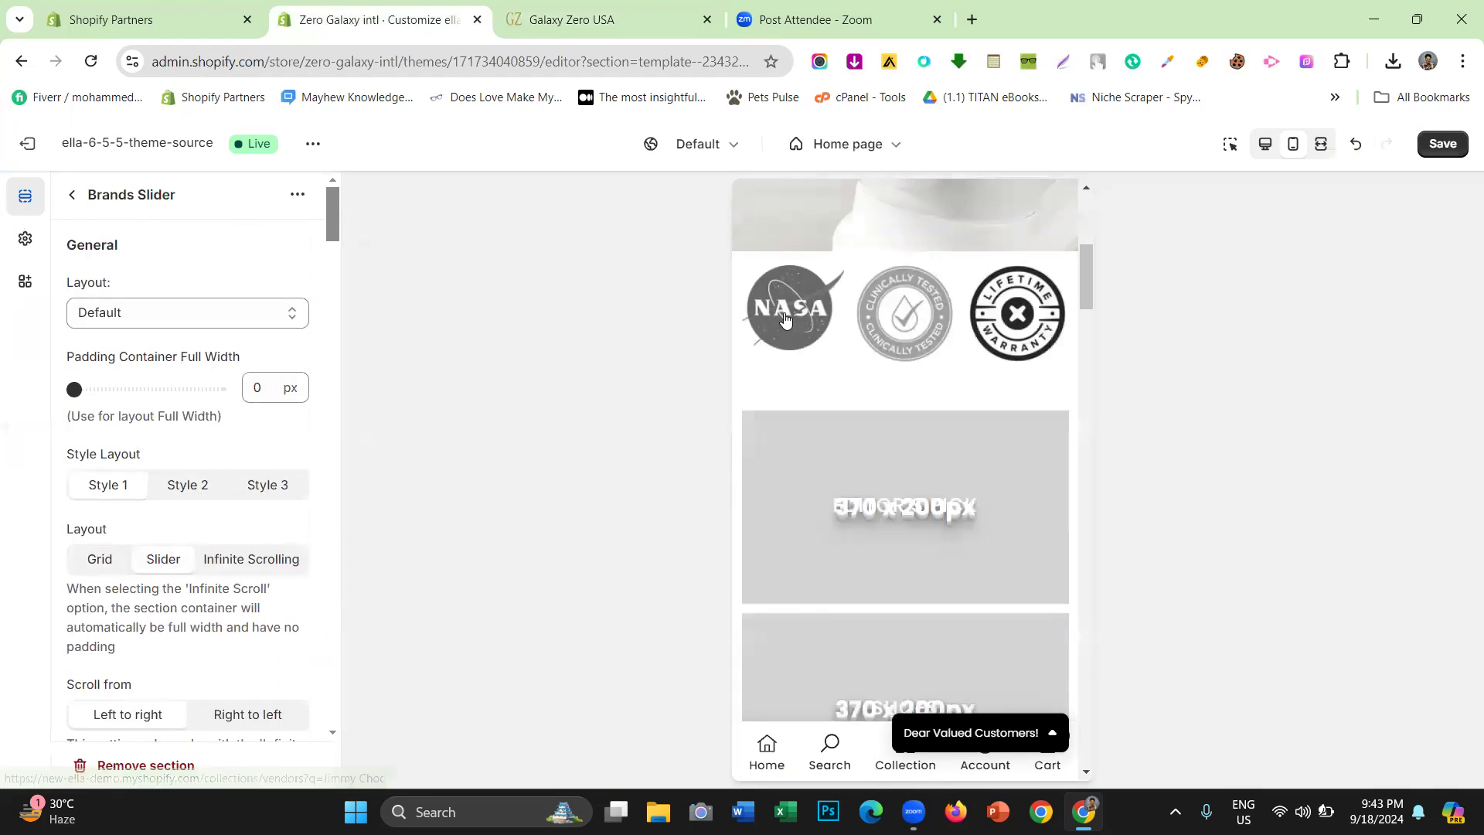
Return the preview to desktop and examine the Brand Item settings for image ratio, grid gap, image spacing, border, hover effect and title font
scroll(136, 361, down, 15)
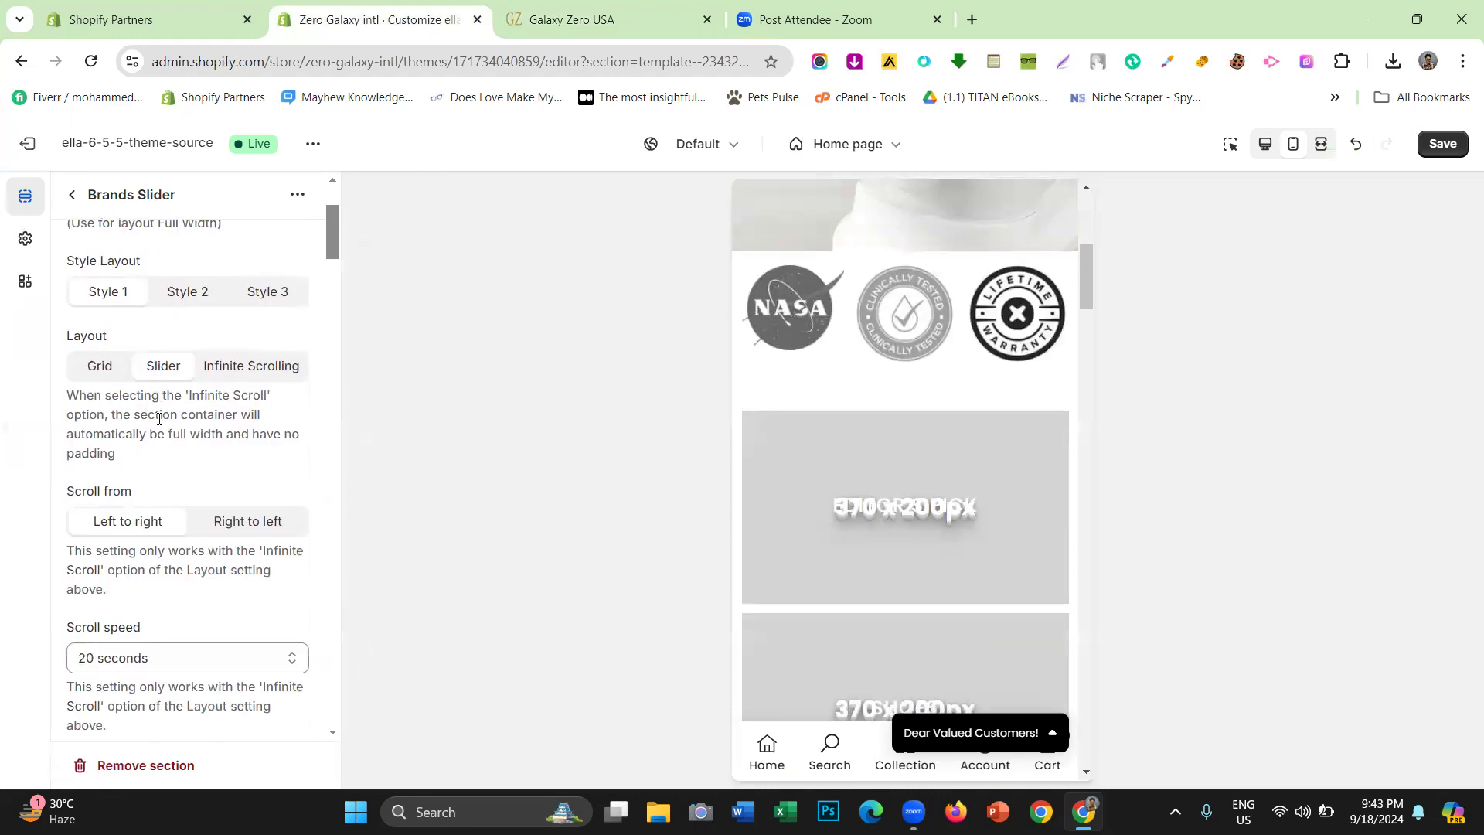
scroll(159, 420, down, 15)
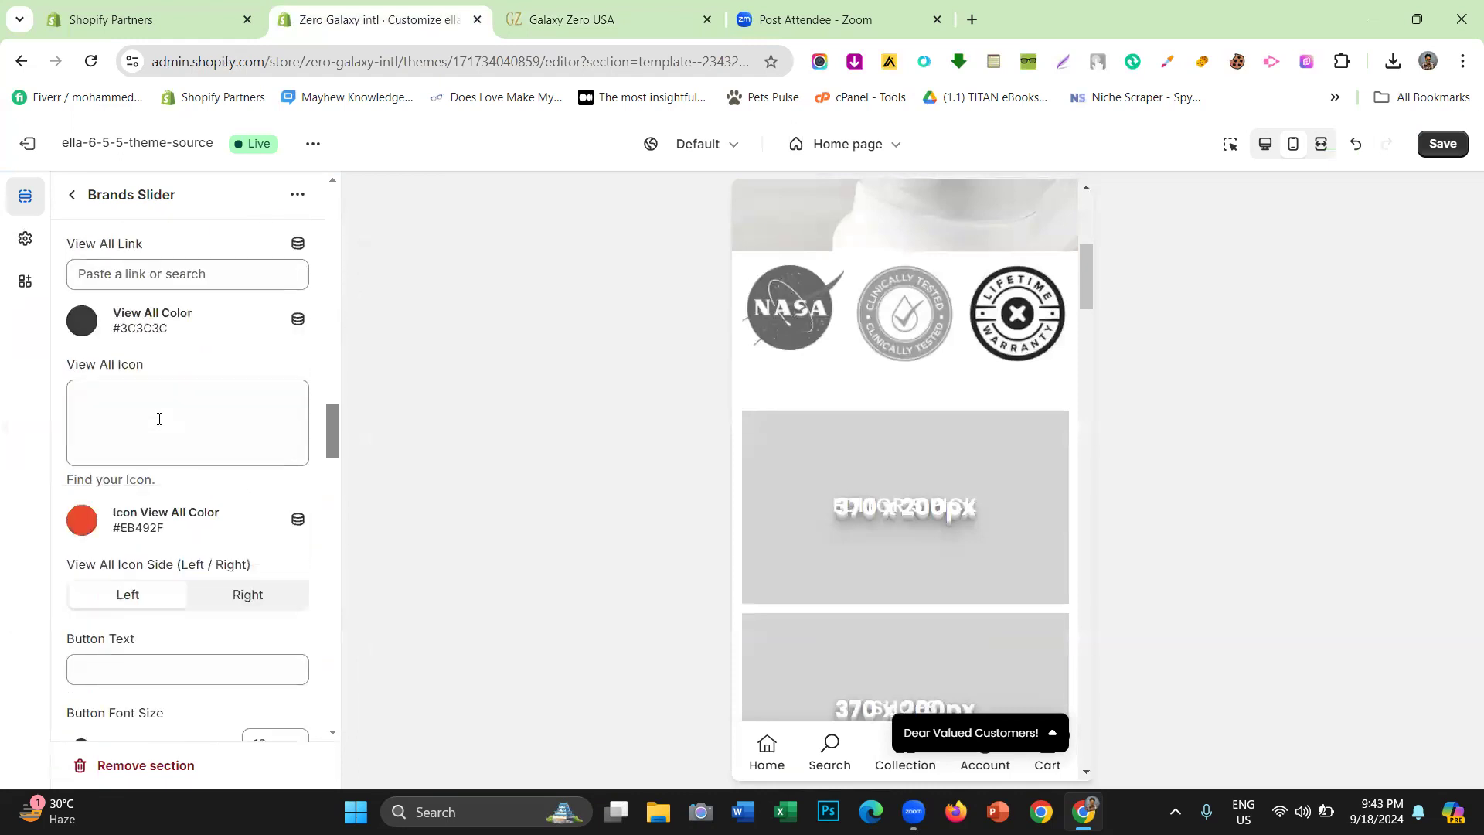
scroll(159, 419, down, 3)
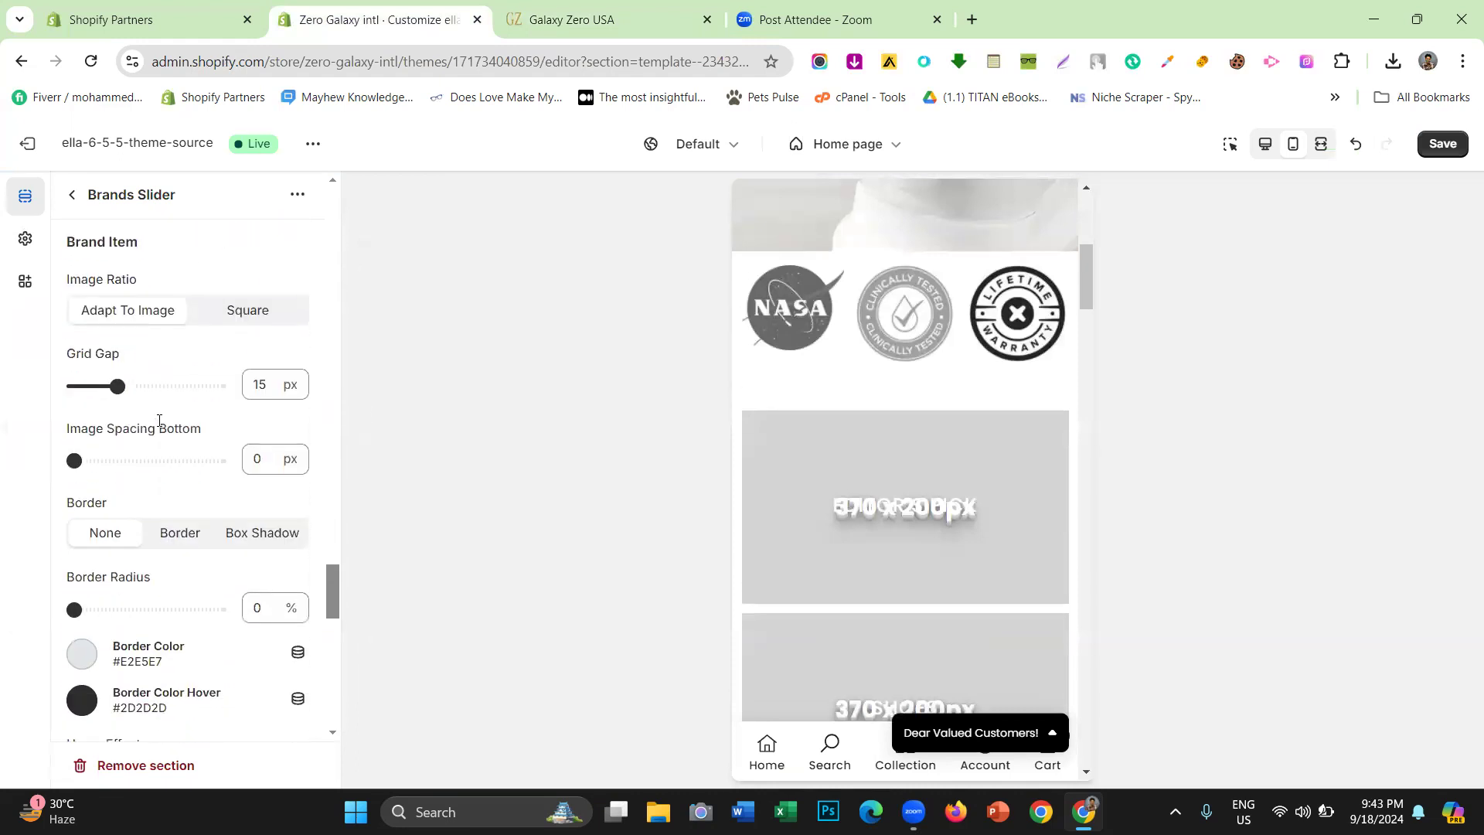
click(1264, 147)
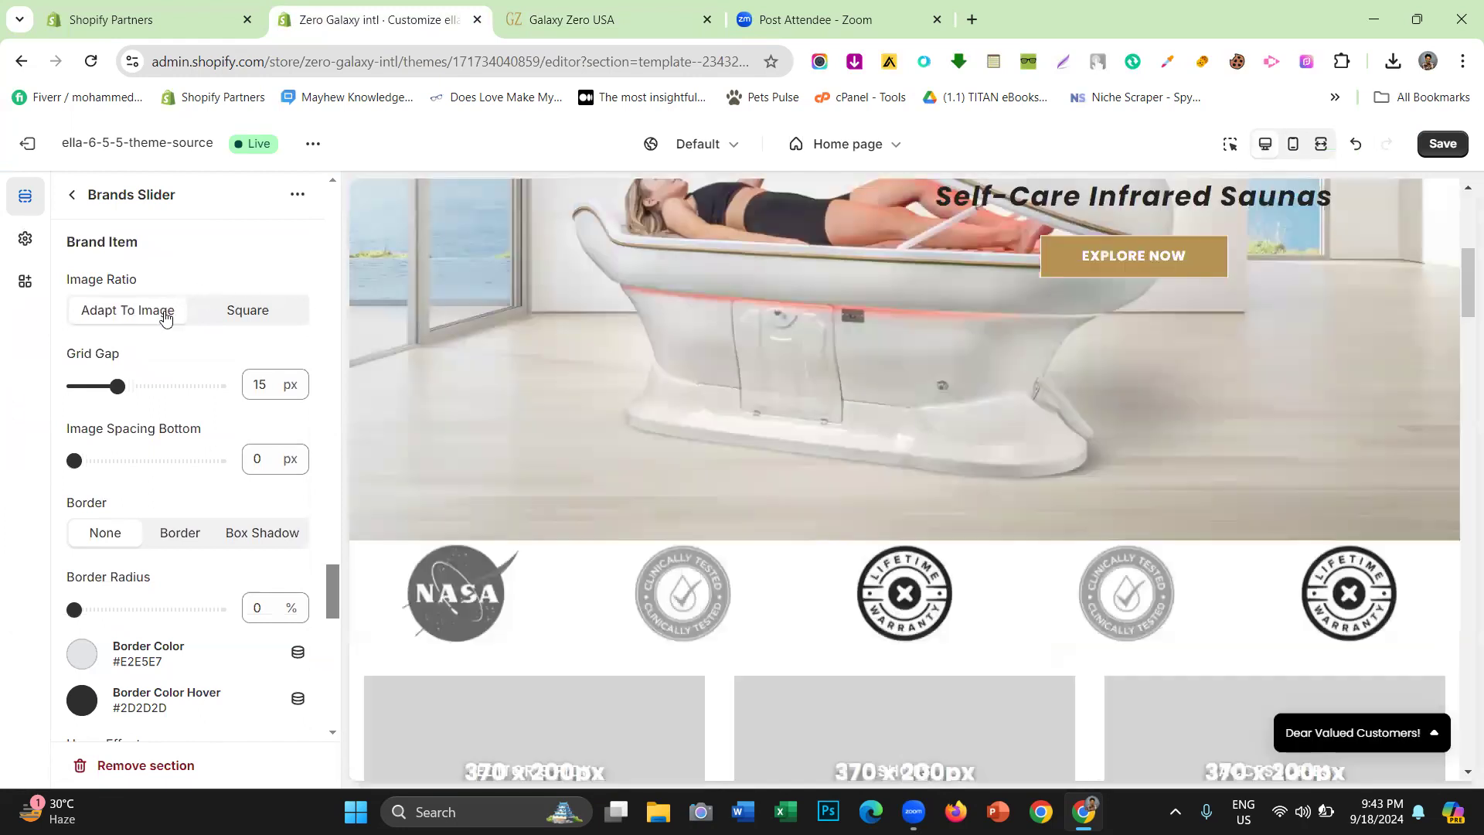
scroll(147, 309, down, 2)
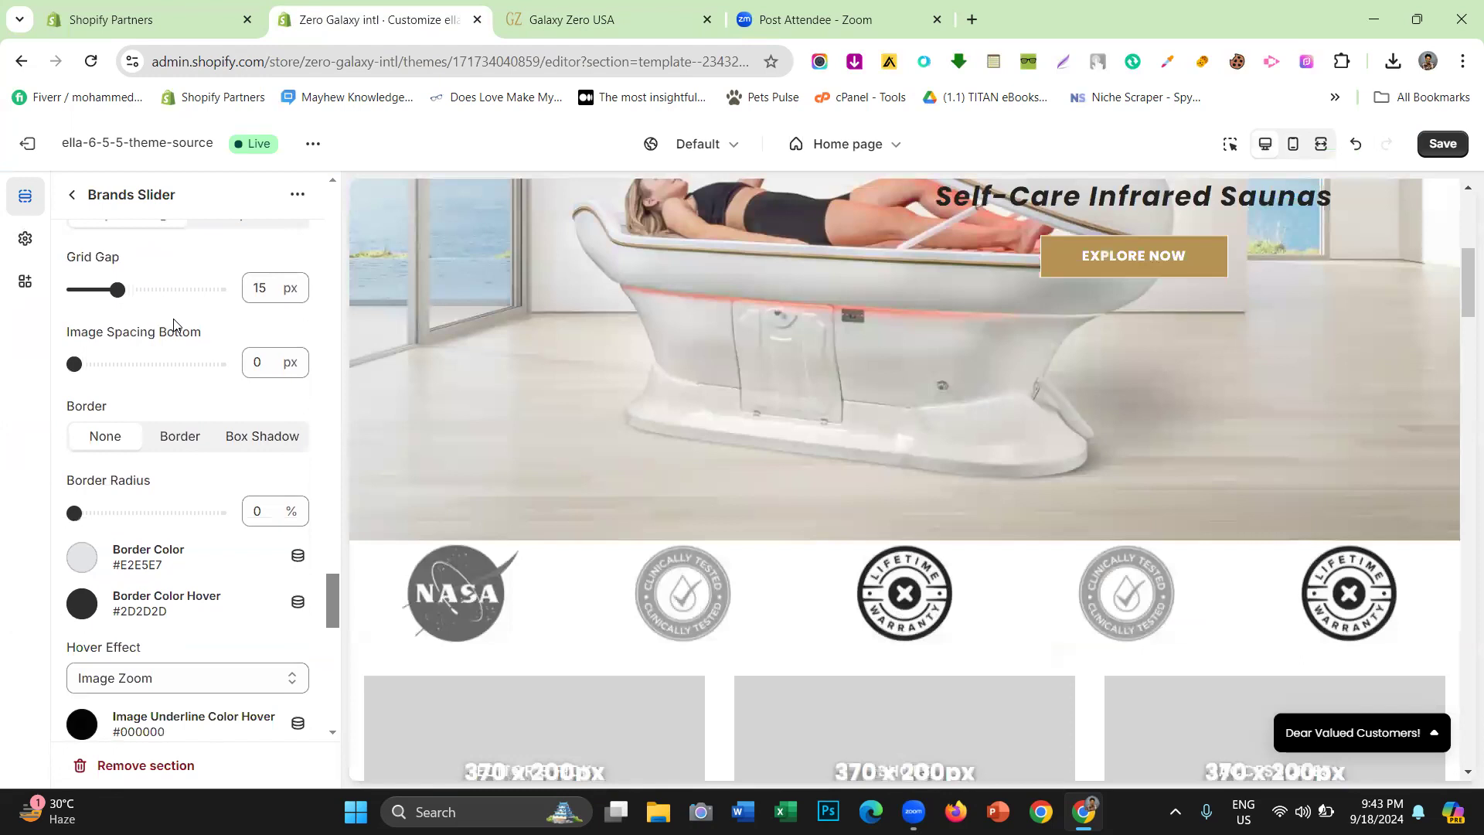
scroll(171, 328, down, 1)
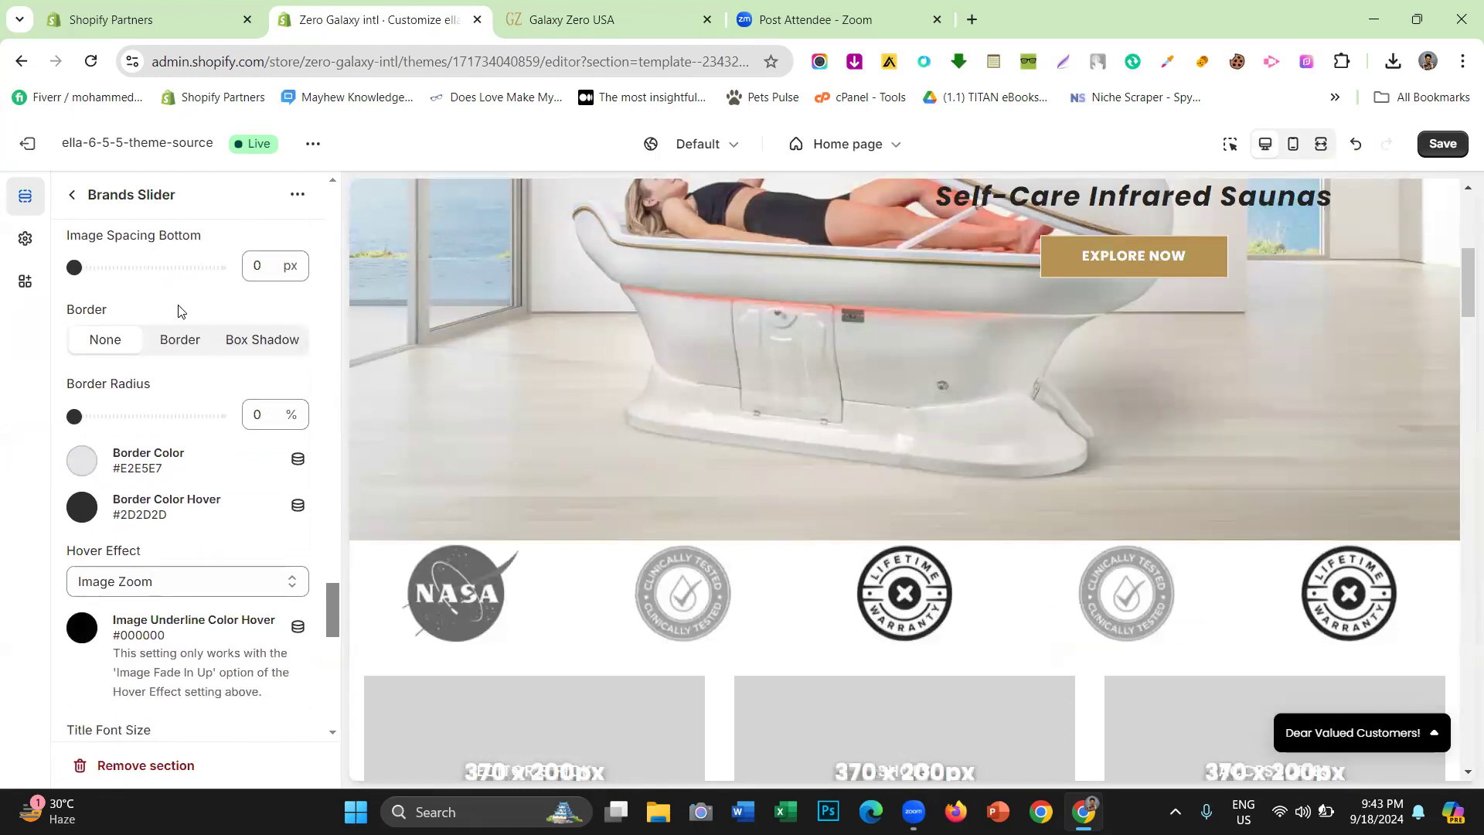
scroll(155, 301, down, 1)
scroll(201, 347, down, 1)
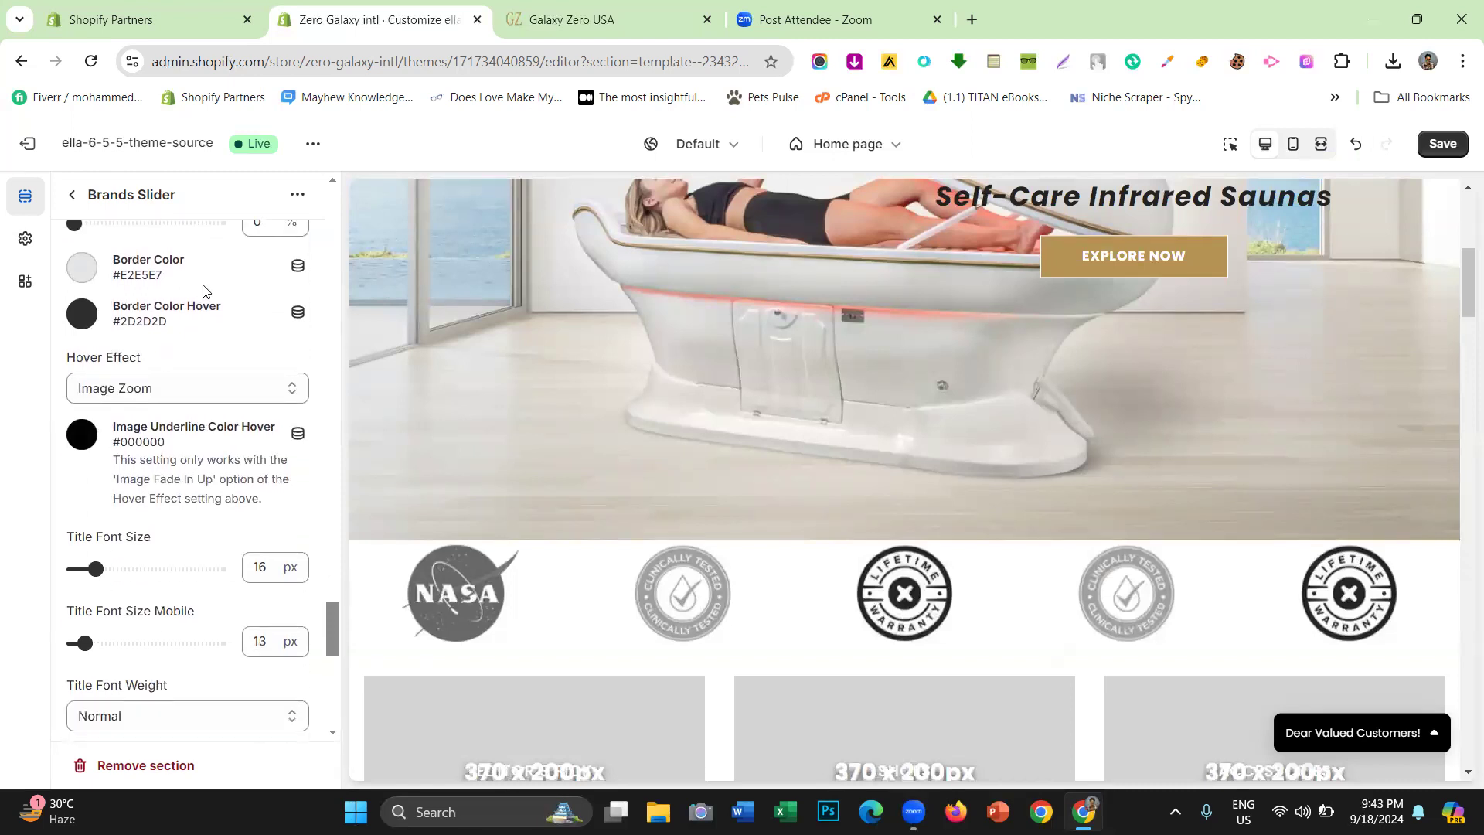
Compare the Box Shadow and Border styles for the brand items with the Galaxy Zero USA badges, and apply Box Shadow
scroll(232, 394, up, 3)
click(247, 436)
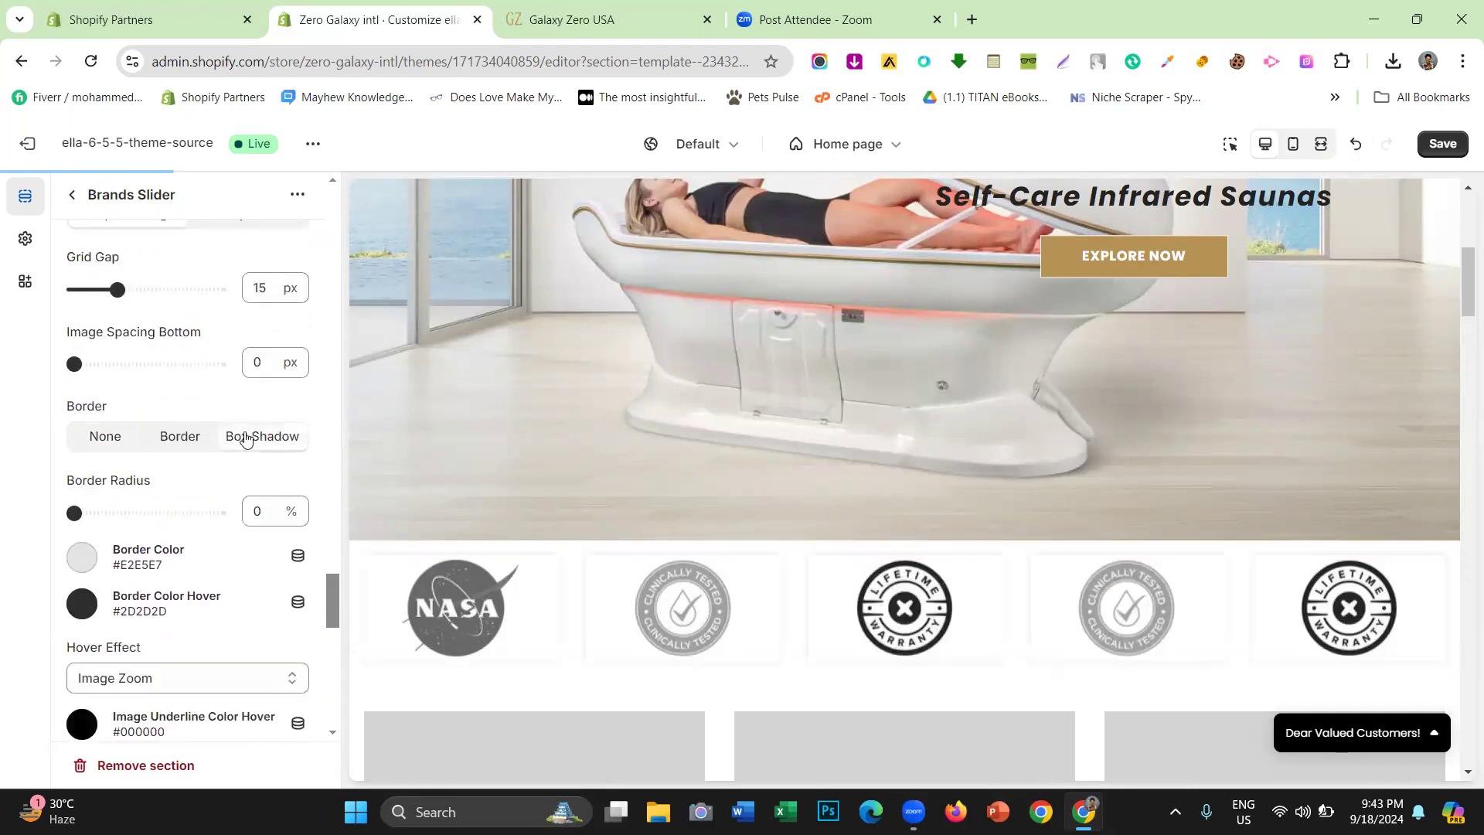
scroll(663, 447, down, 2)
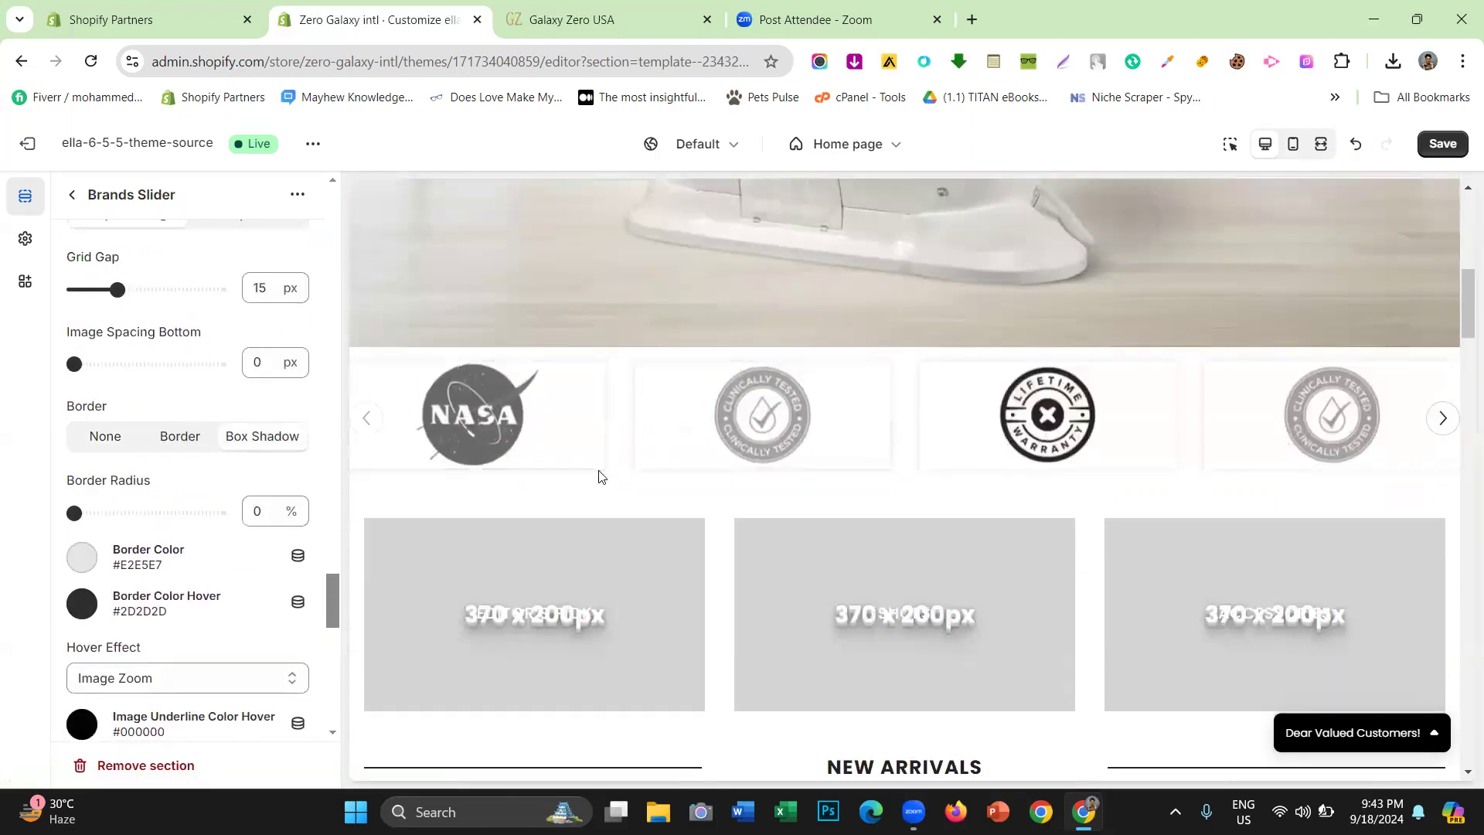
click(178, 439)
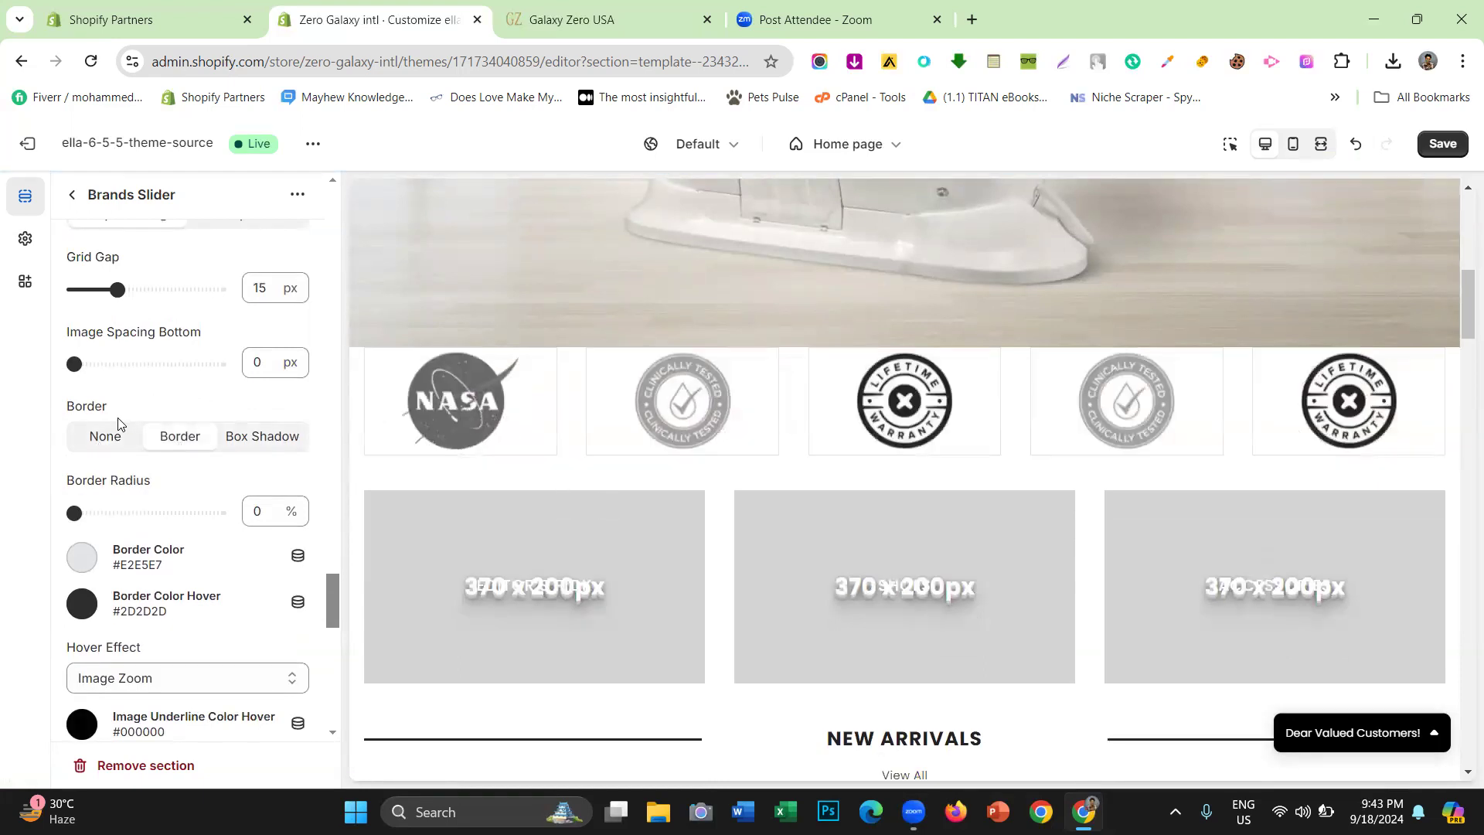
click(568, 15)
scroll(448, 448, down, 5)
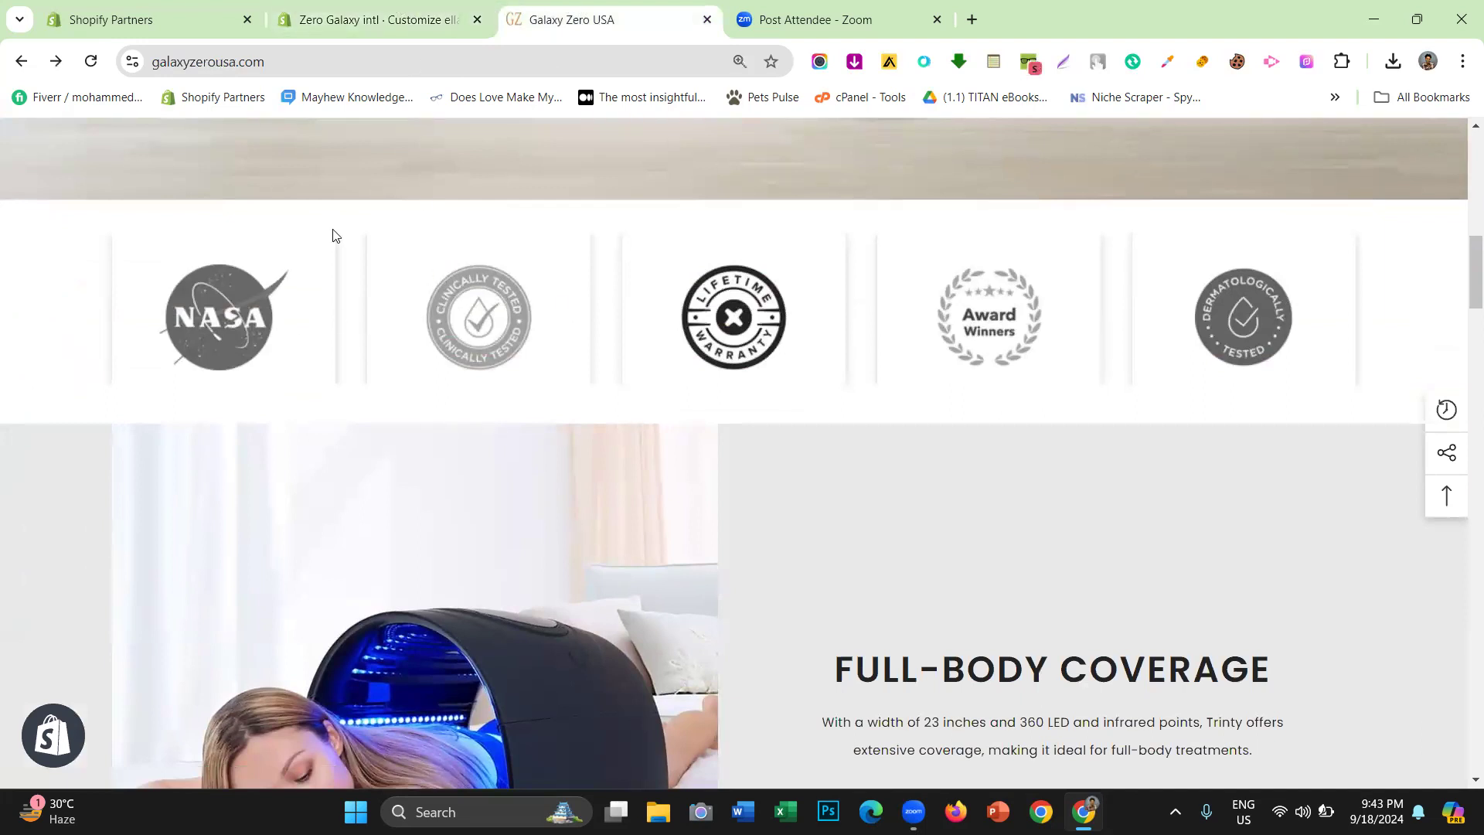
click(356, 19)
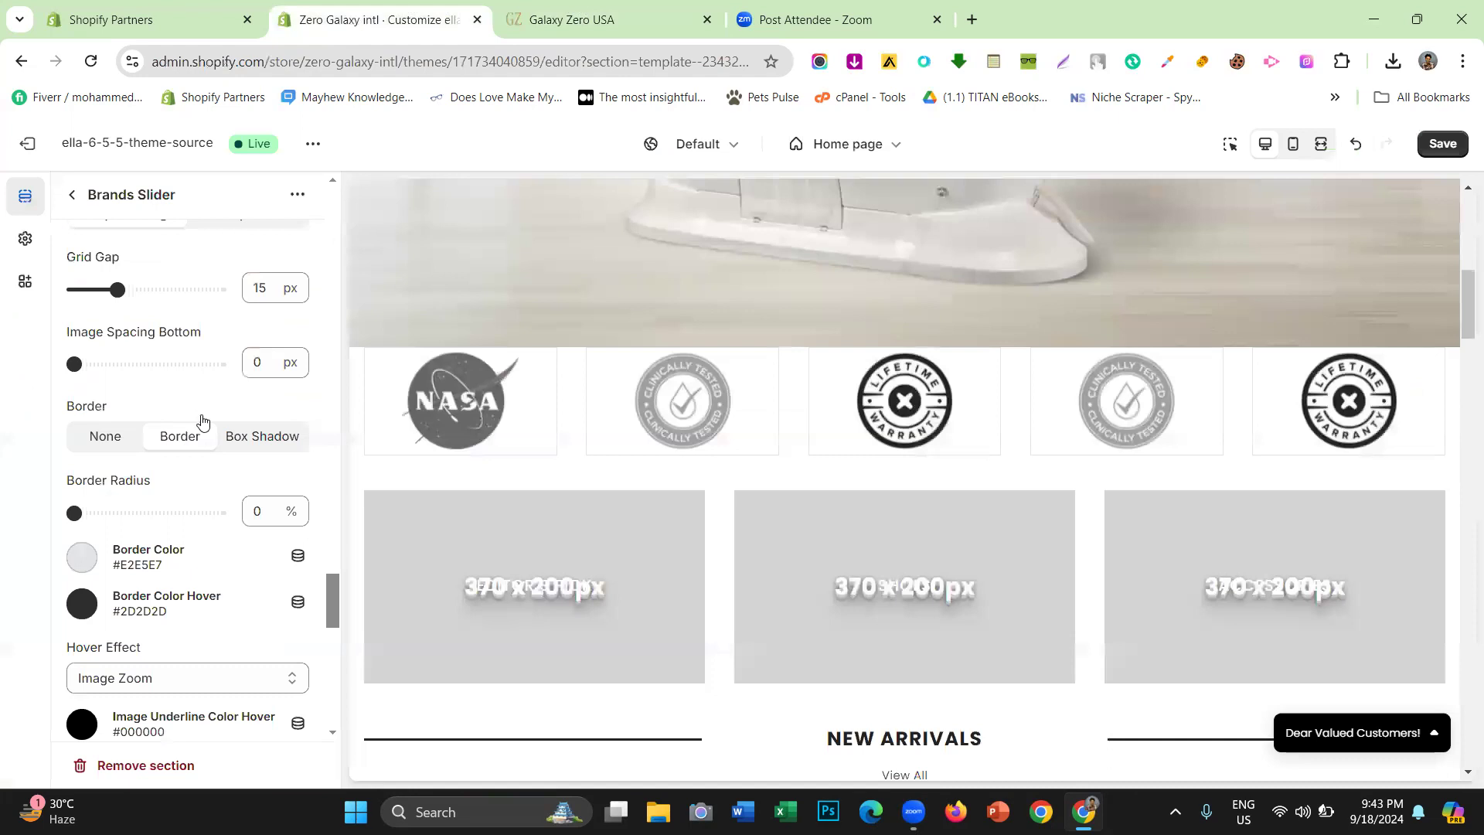
click(268, 445)
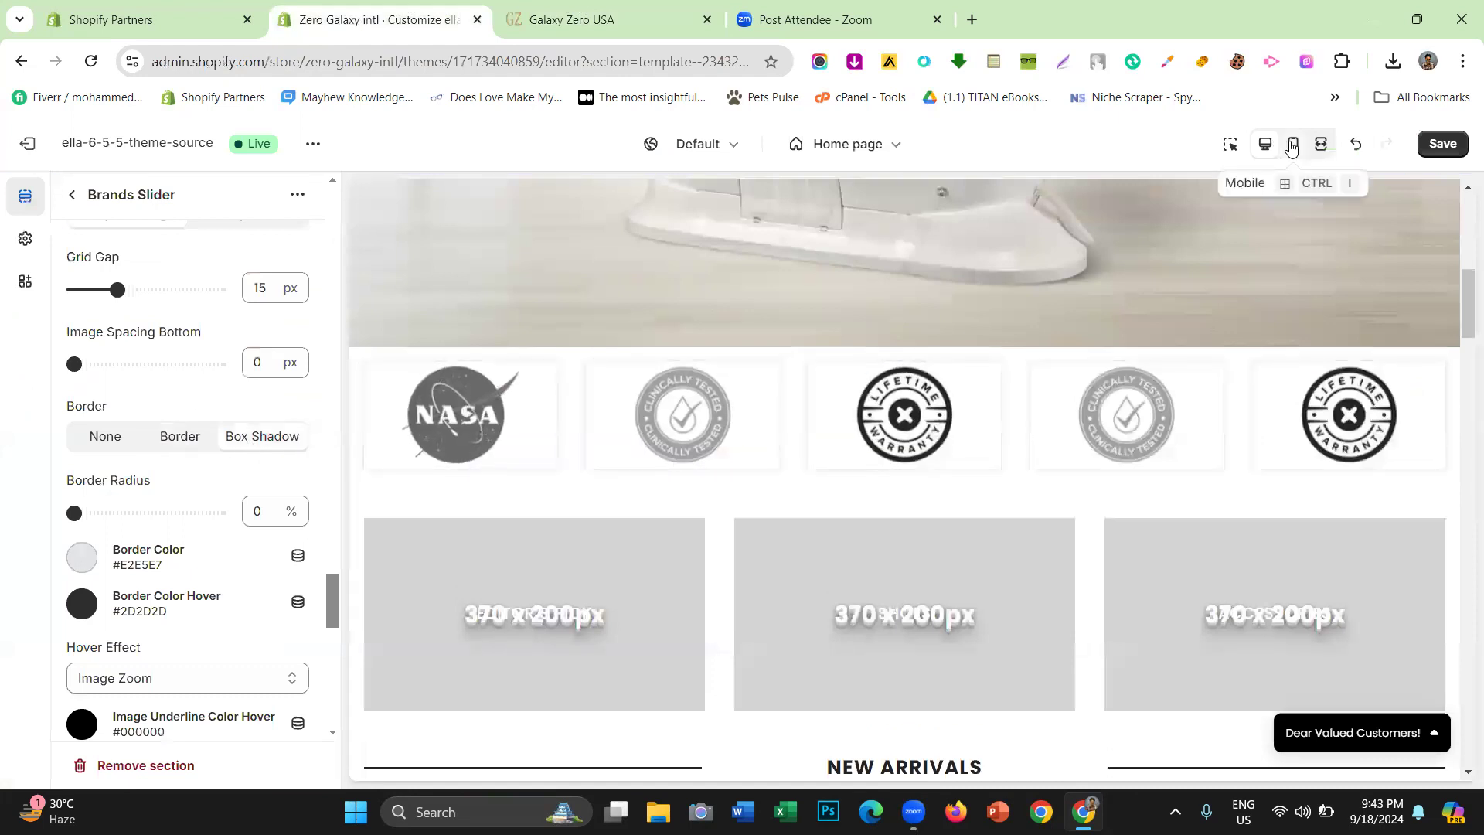
Preview the home page at full width and compare its badge row with the one on the Galaxy Zero USA site
click(1320, 147)
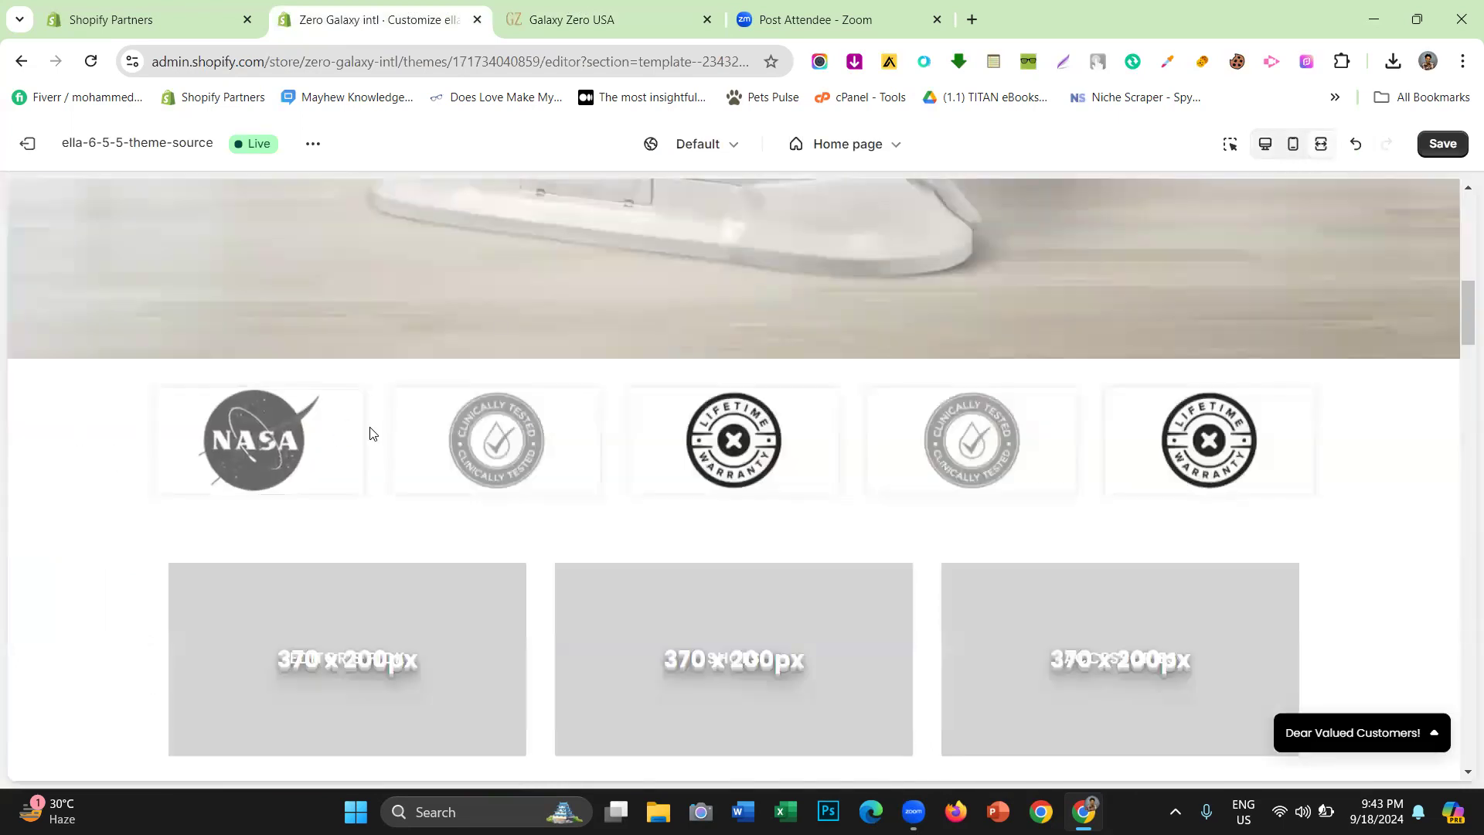
click(532, 13)
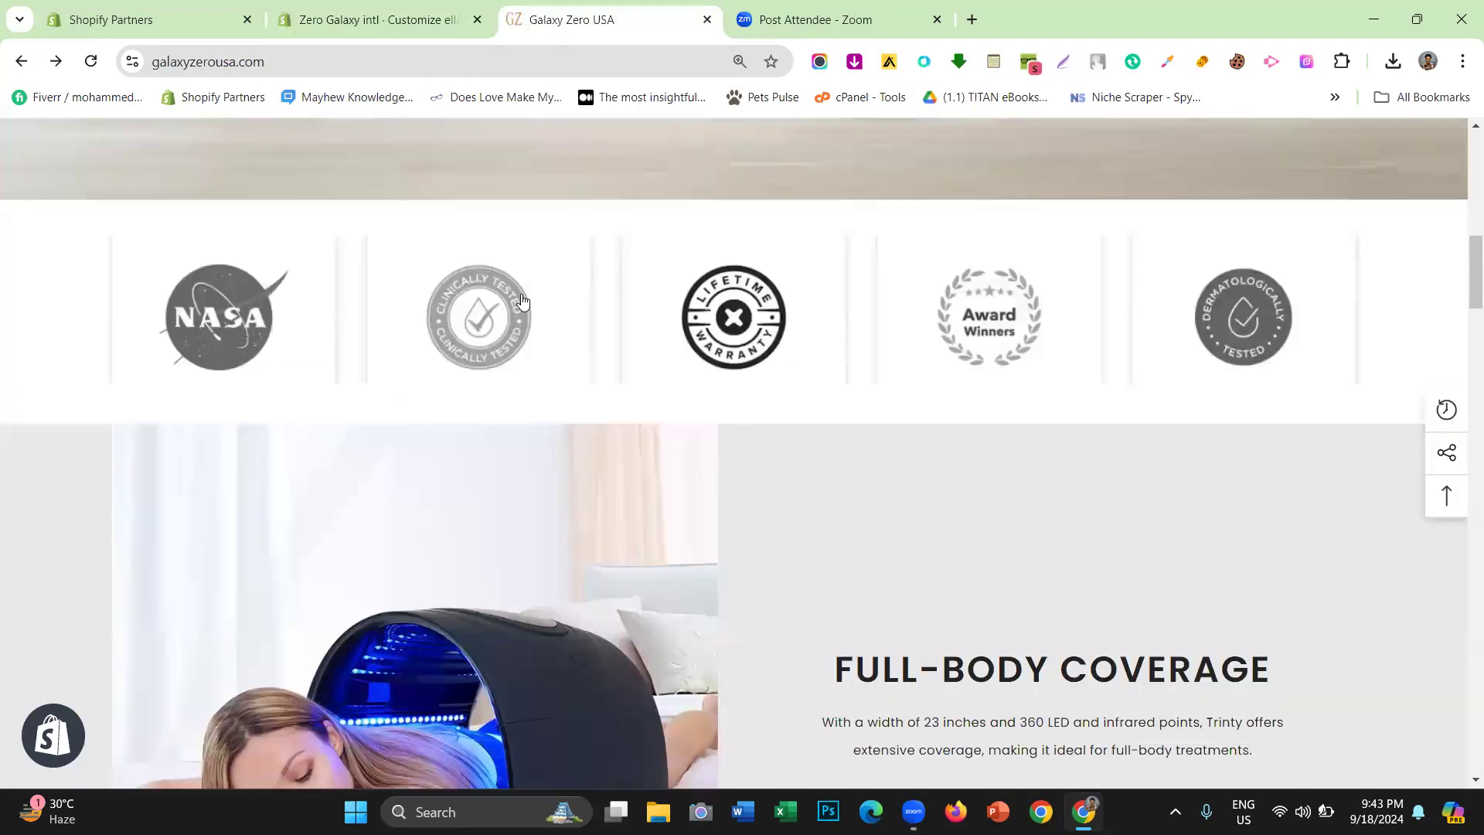
click(406, 6)
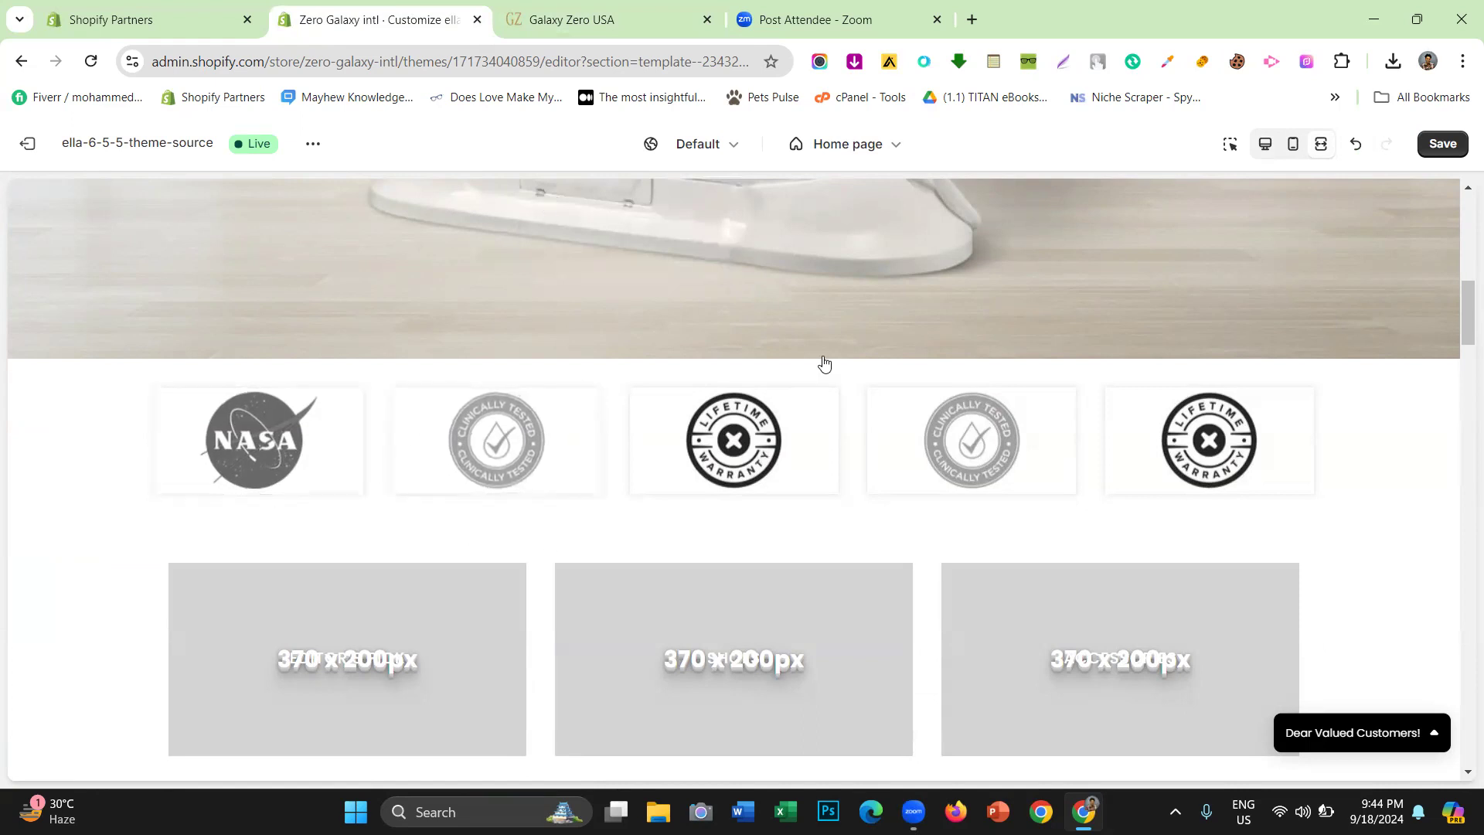
Return the preview to desktop and check the Brands Slider's remaining settings against the Galaxy Zero USA badge row
click(1265, 144)
scroll(121, 416, down, 10)
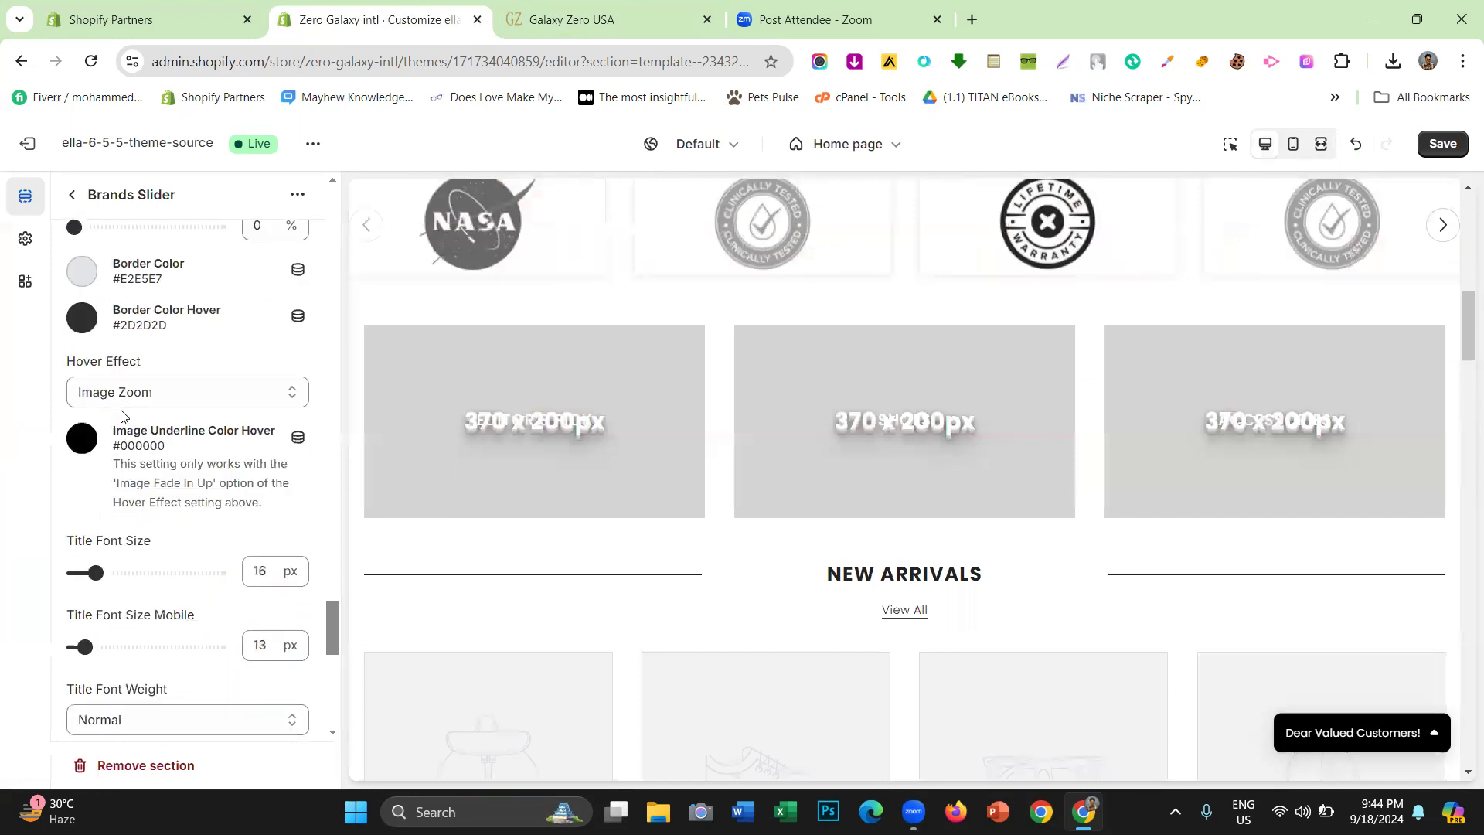
scroll(121, 416, up, 4)
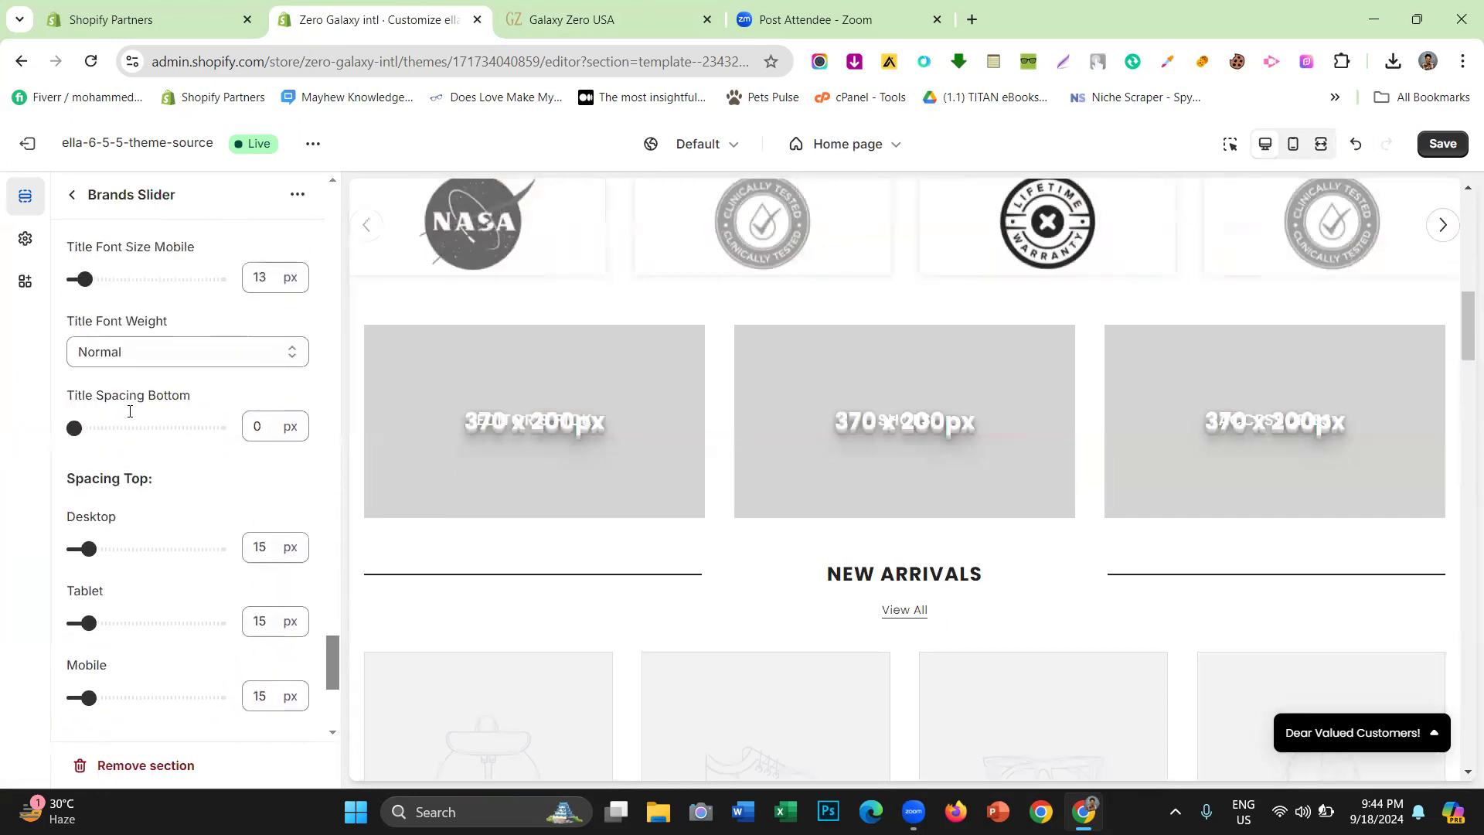
scroll(448, 372, up, 2)
click(587, 20)
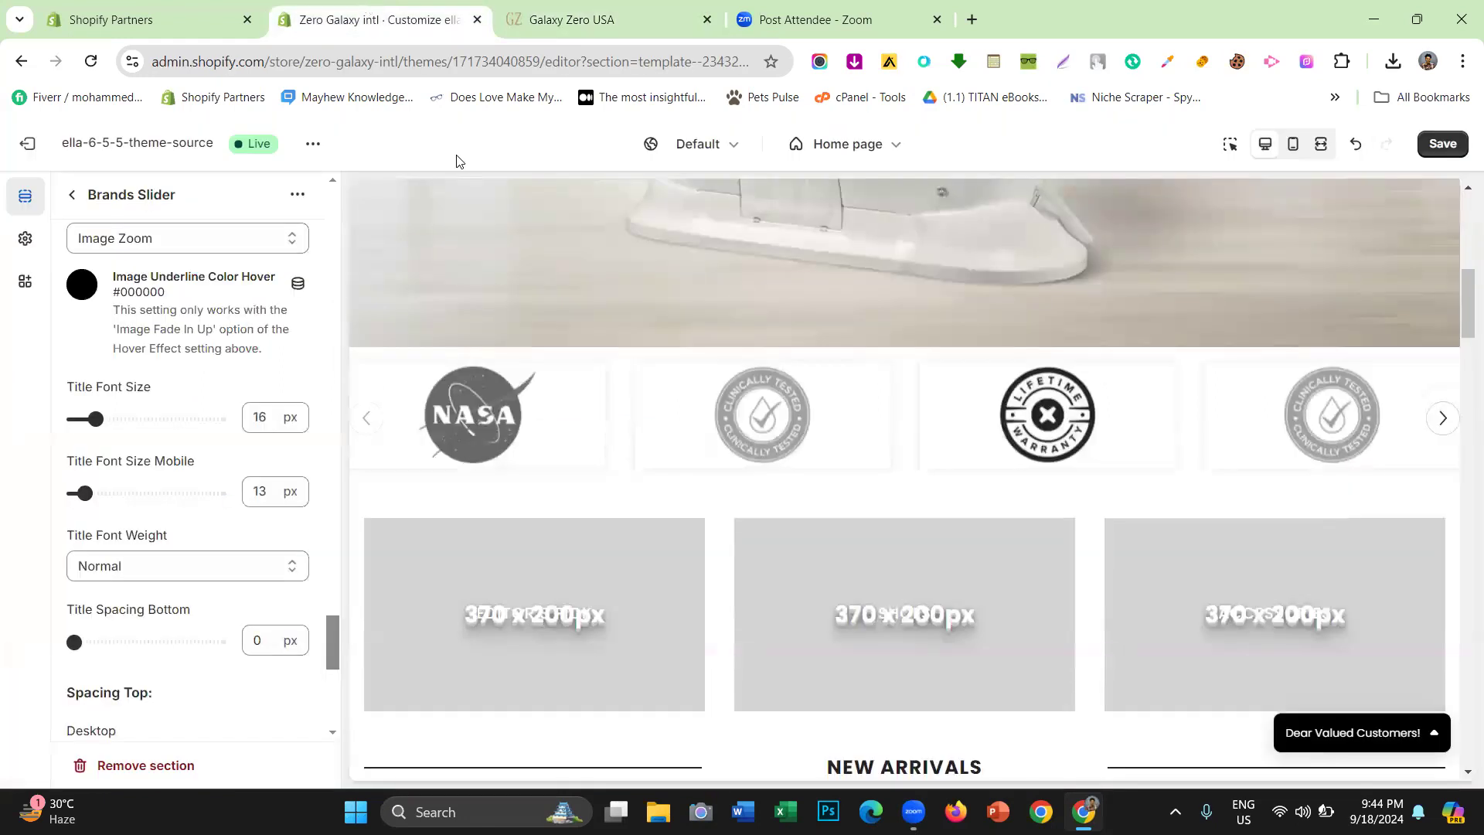
click(366, 15)
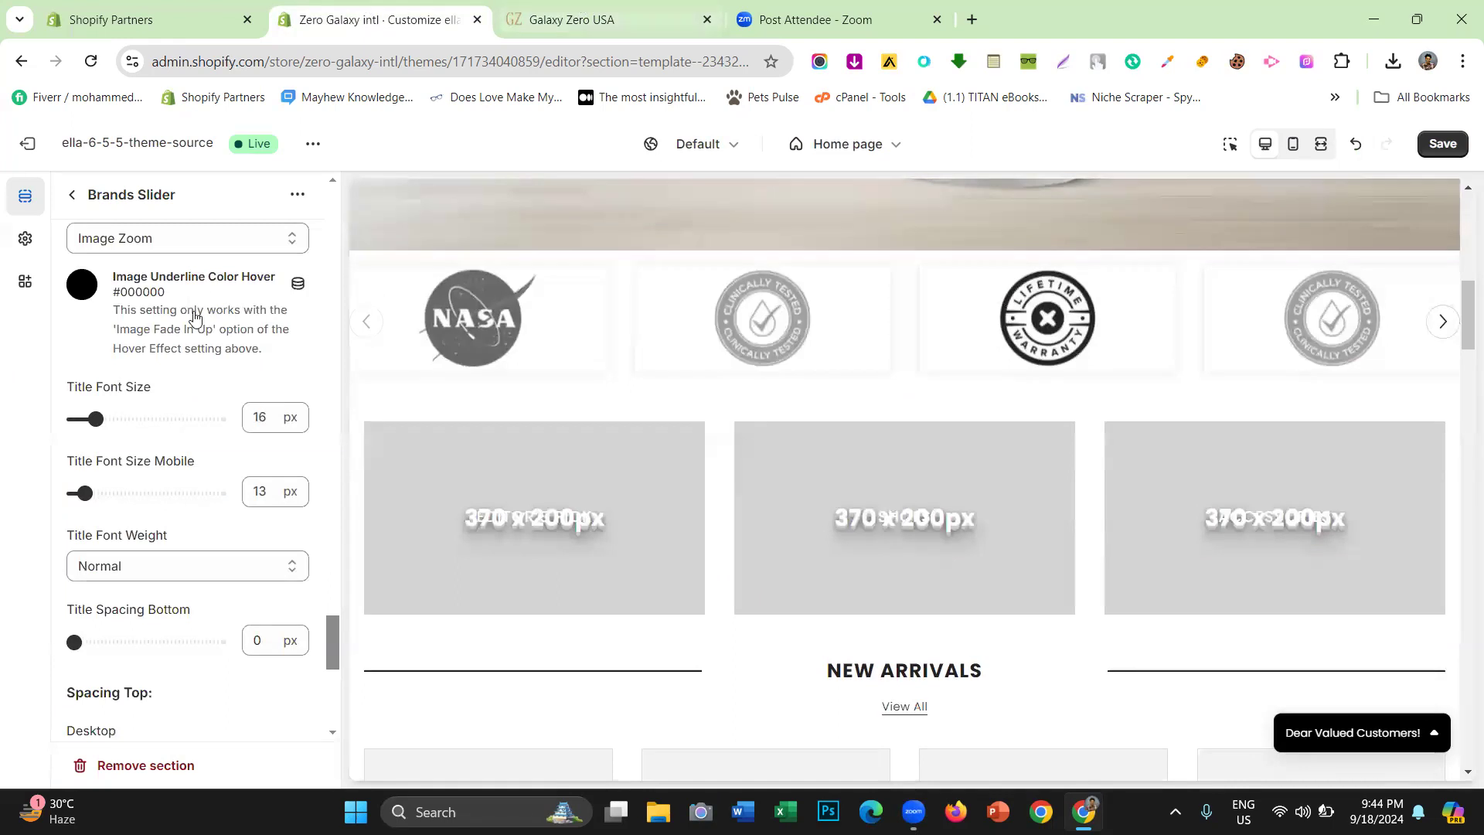
Try a 29% border radius on the brand items and reset it to 0%
scroll(200, 337, up, 6)
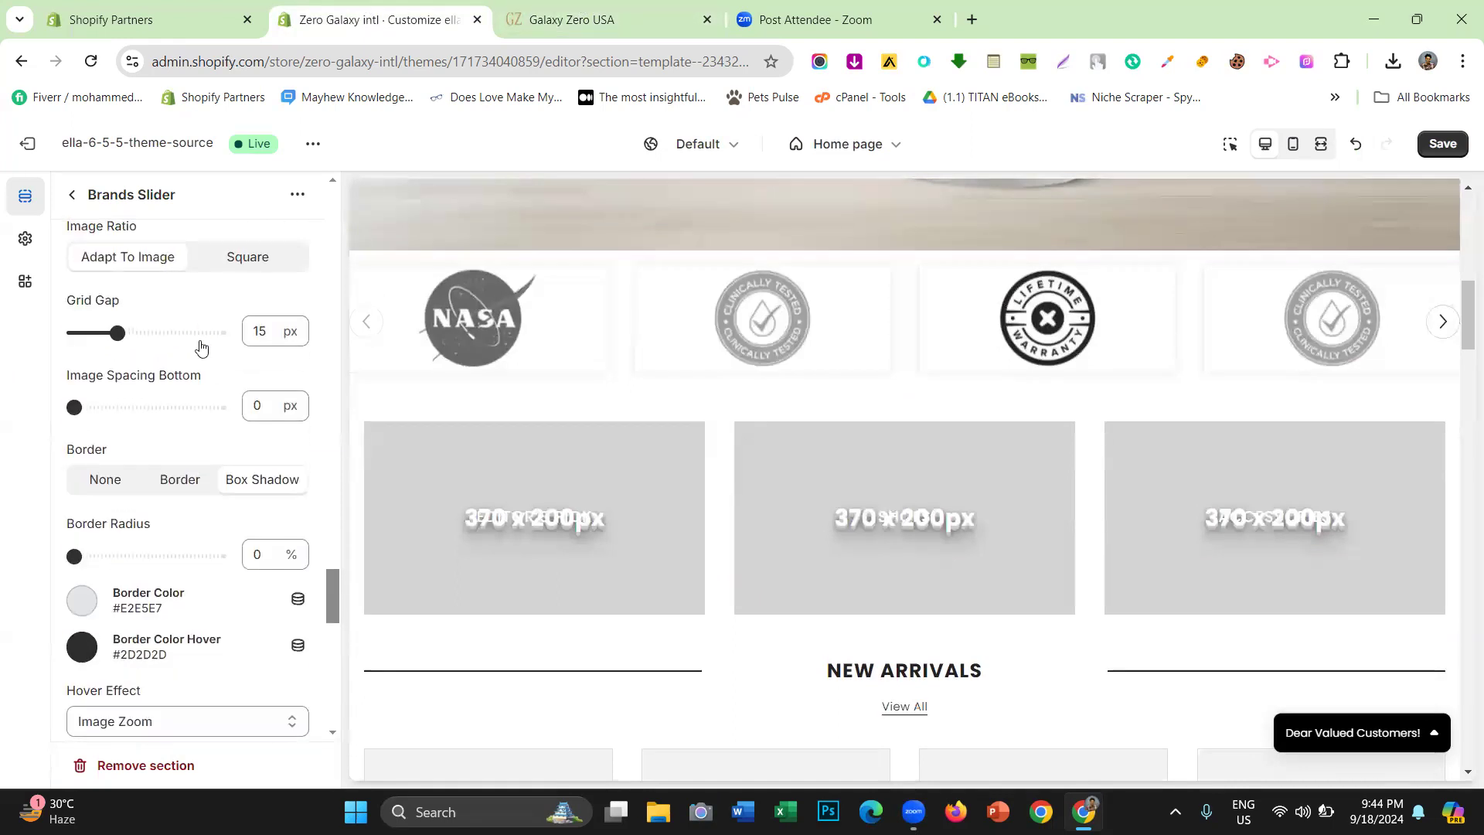
scroll(194, 398, down, 1)
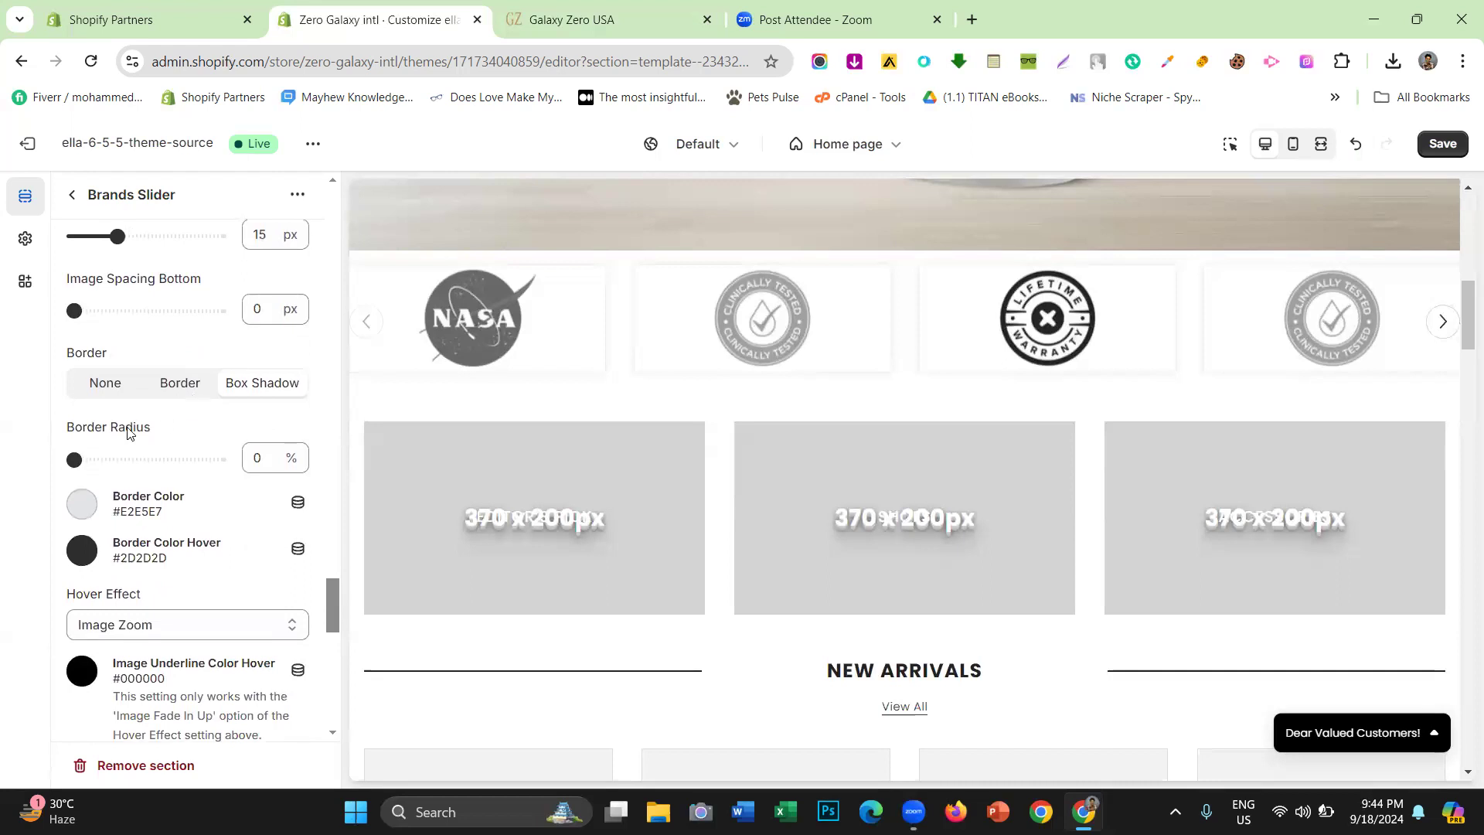
scroll(127, 432, down, 2)
scroll(128, 435, up, 1)
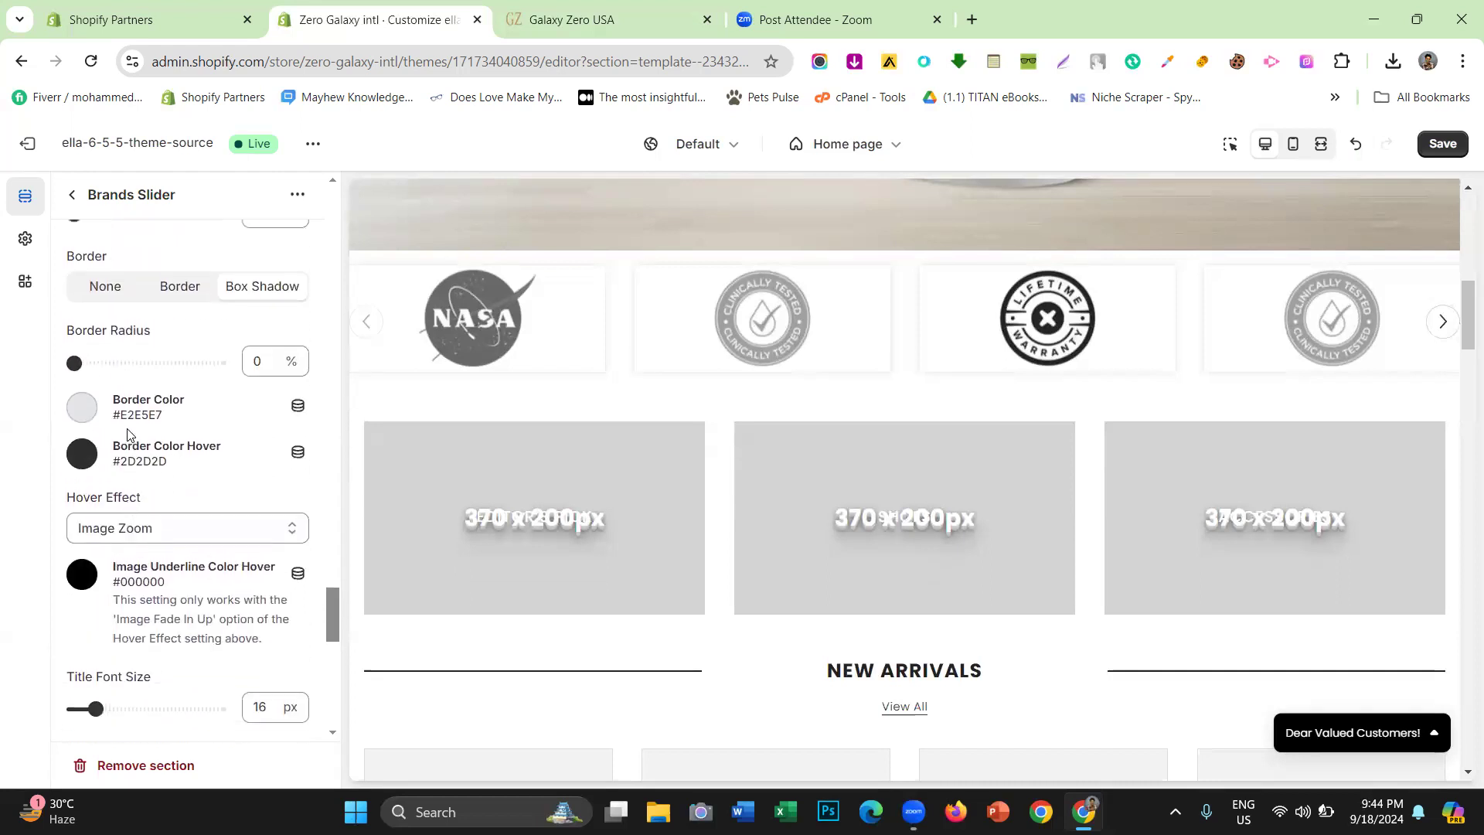
drag(74, 362, 158, 361)
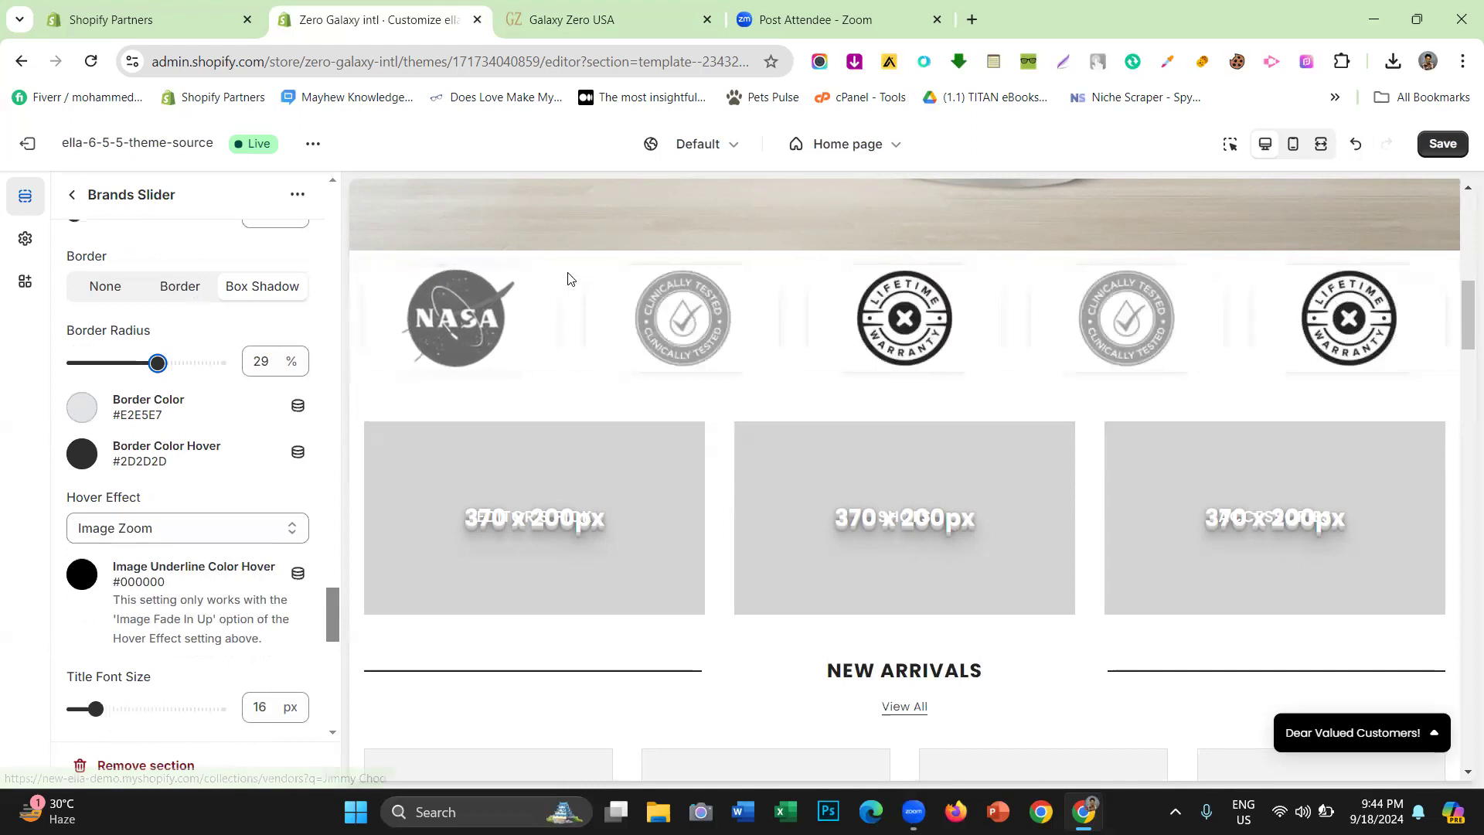
drag(152, 362, 53, 360)
Try larger top spacing for the Brands Slider: 70 px on tablet and 85 px on desktop
scroll(132, 355, down, 3)
scroll(171, 357, down, 6)
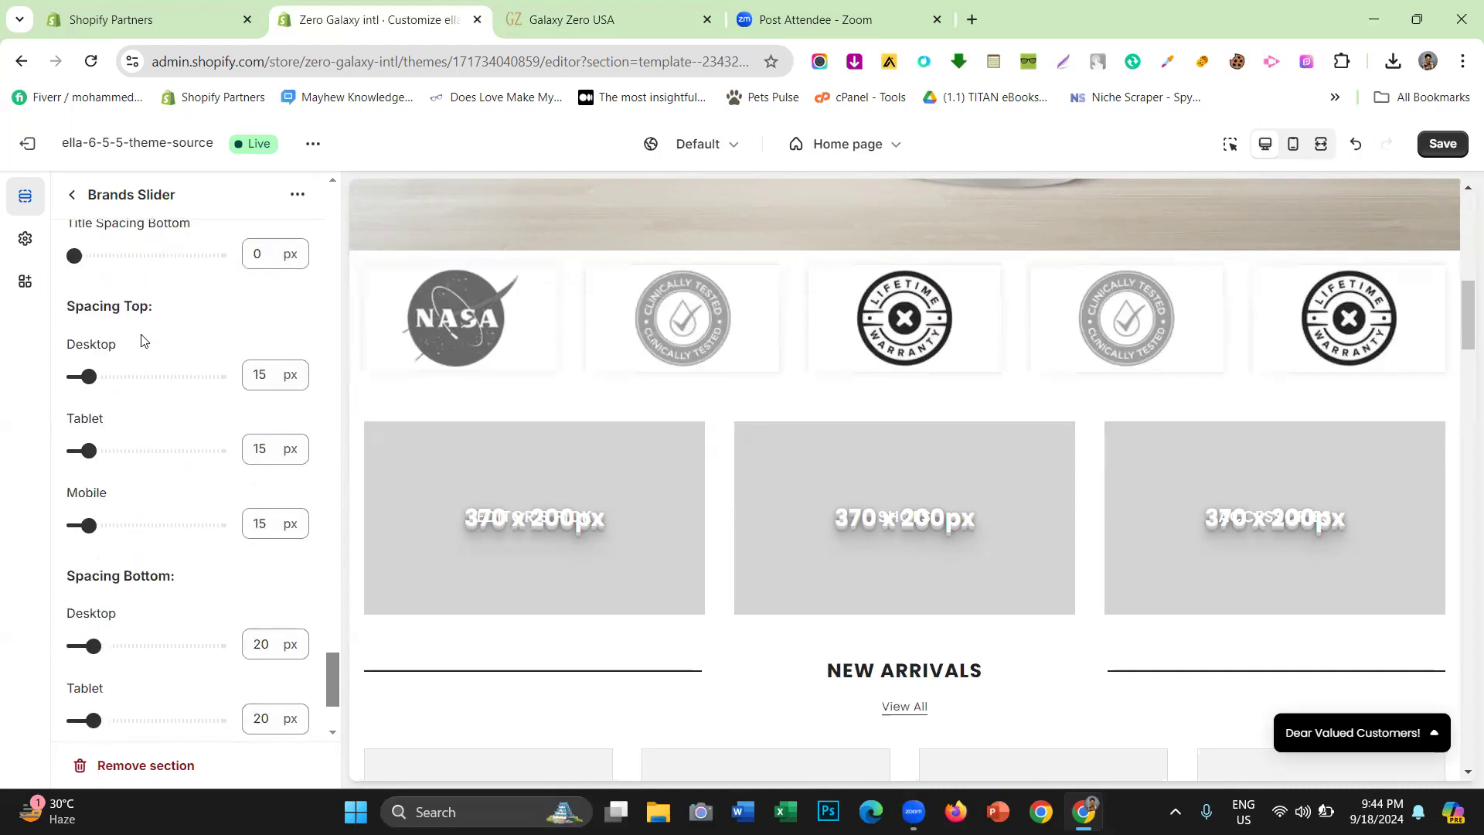
drag(89, 451, 140, 451)
drag(88, 376, 156, 374)
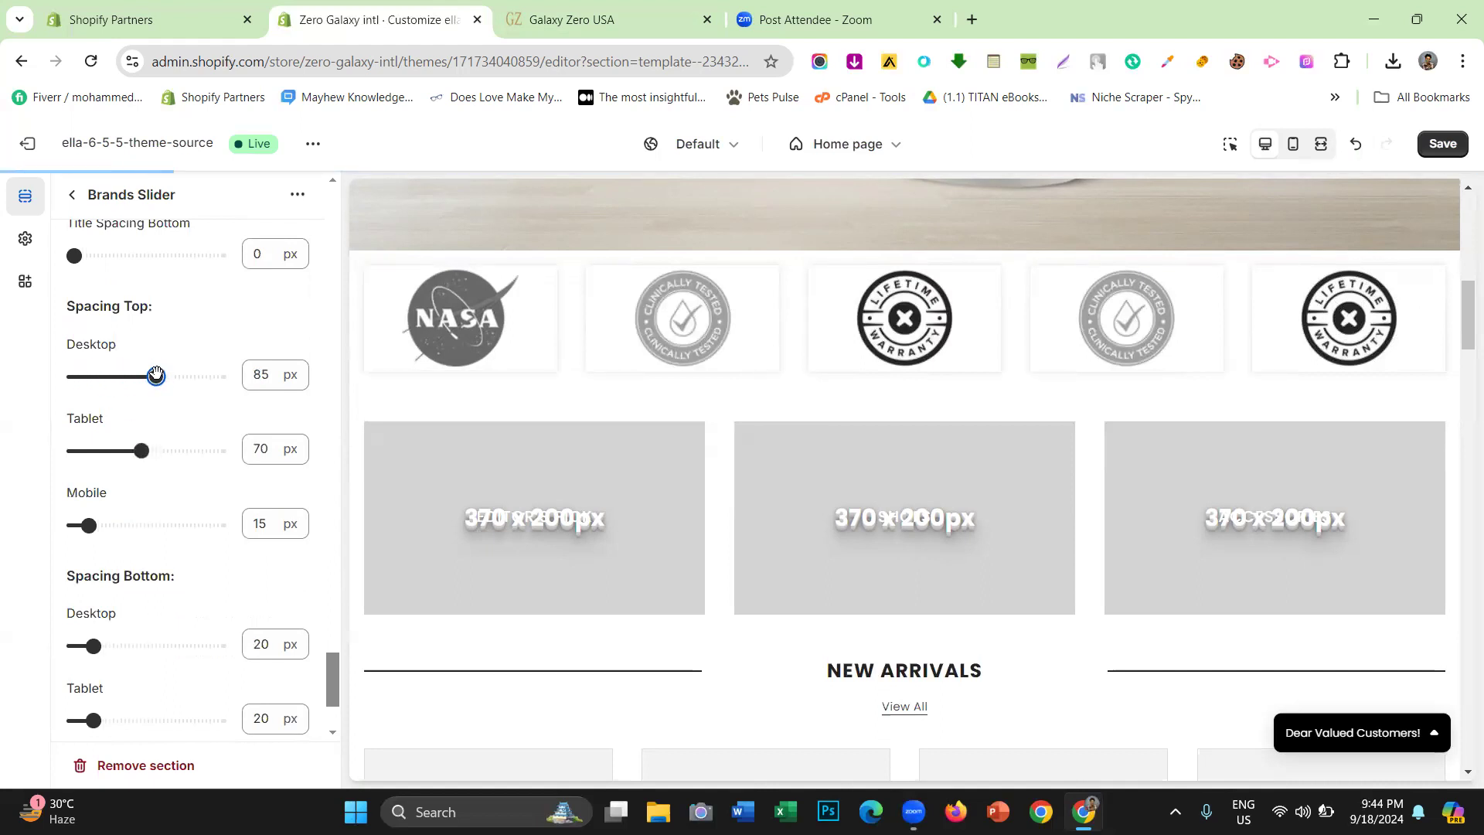
Try larger bottom spacing for the Brands Slider: 110 px on desktop, 90 px on tablet and 115 px on mobile
scroll(132, 508, down, 2)
drag(94, 550, 167, 565)
drag(93, 623, 168, 618)
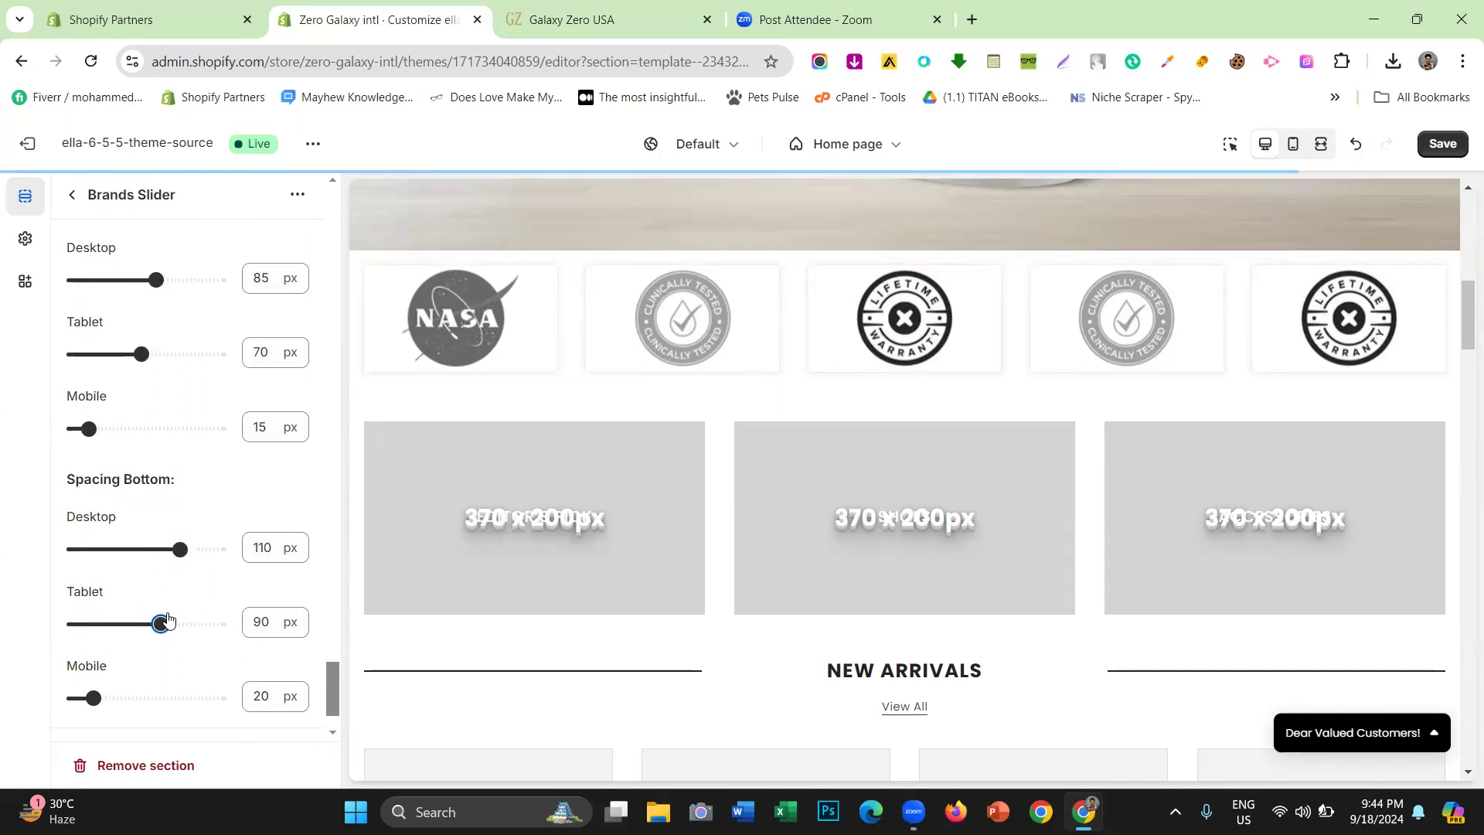
scroll(126, 426, up, 2)
scroll(126, 425, up, 3)
scroll(126, 427, down, 6)
drag(93, 601, 183, 601)
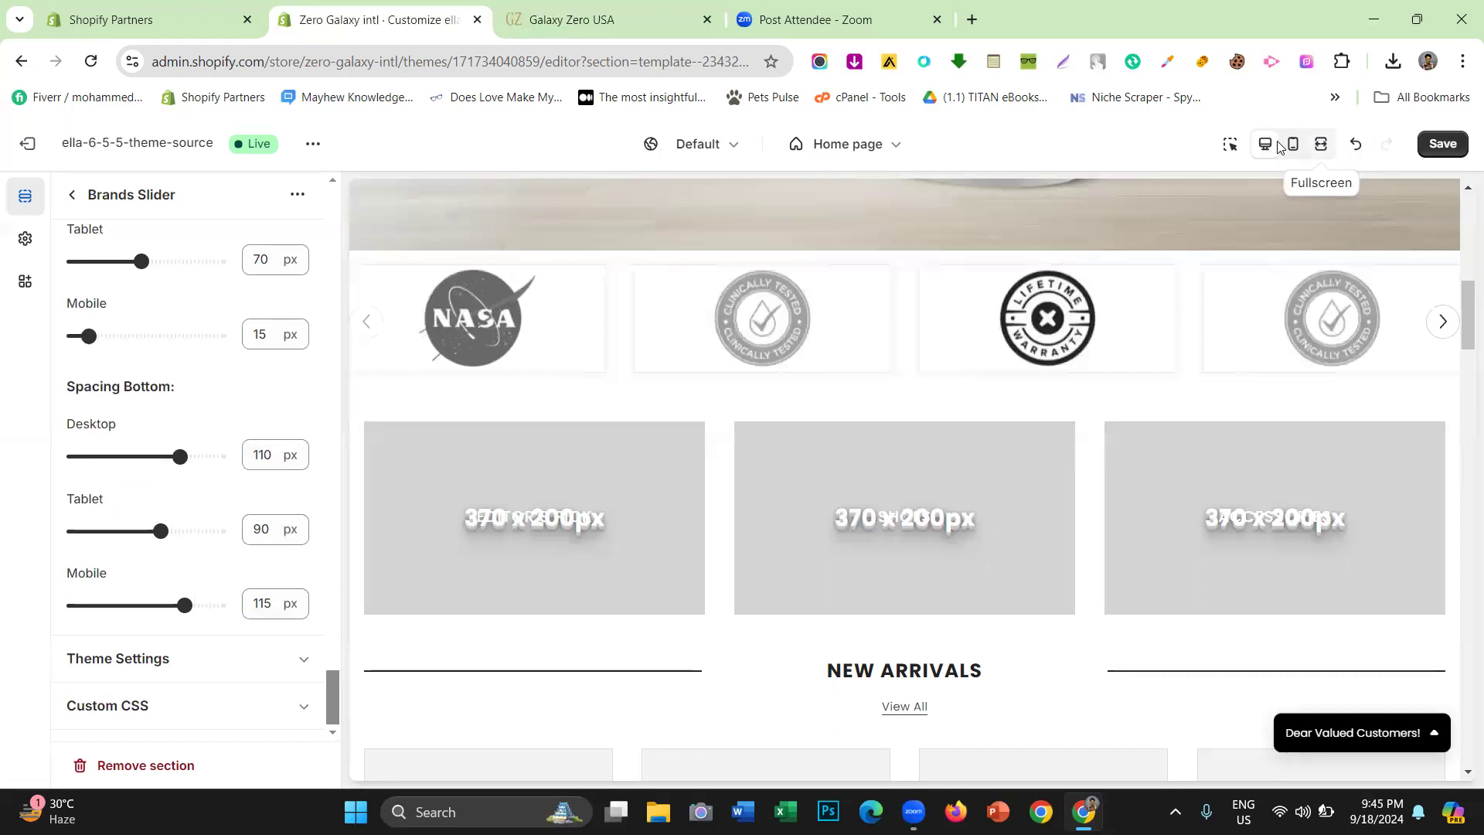
Preview the badge row at full width and try a desktop bottom spacing of 0 px
click(1277, 147)
click(1277, 147)
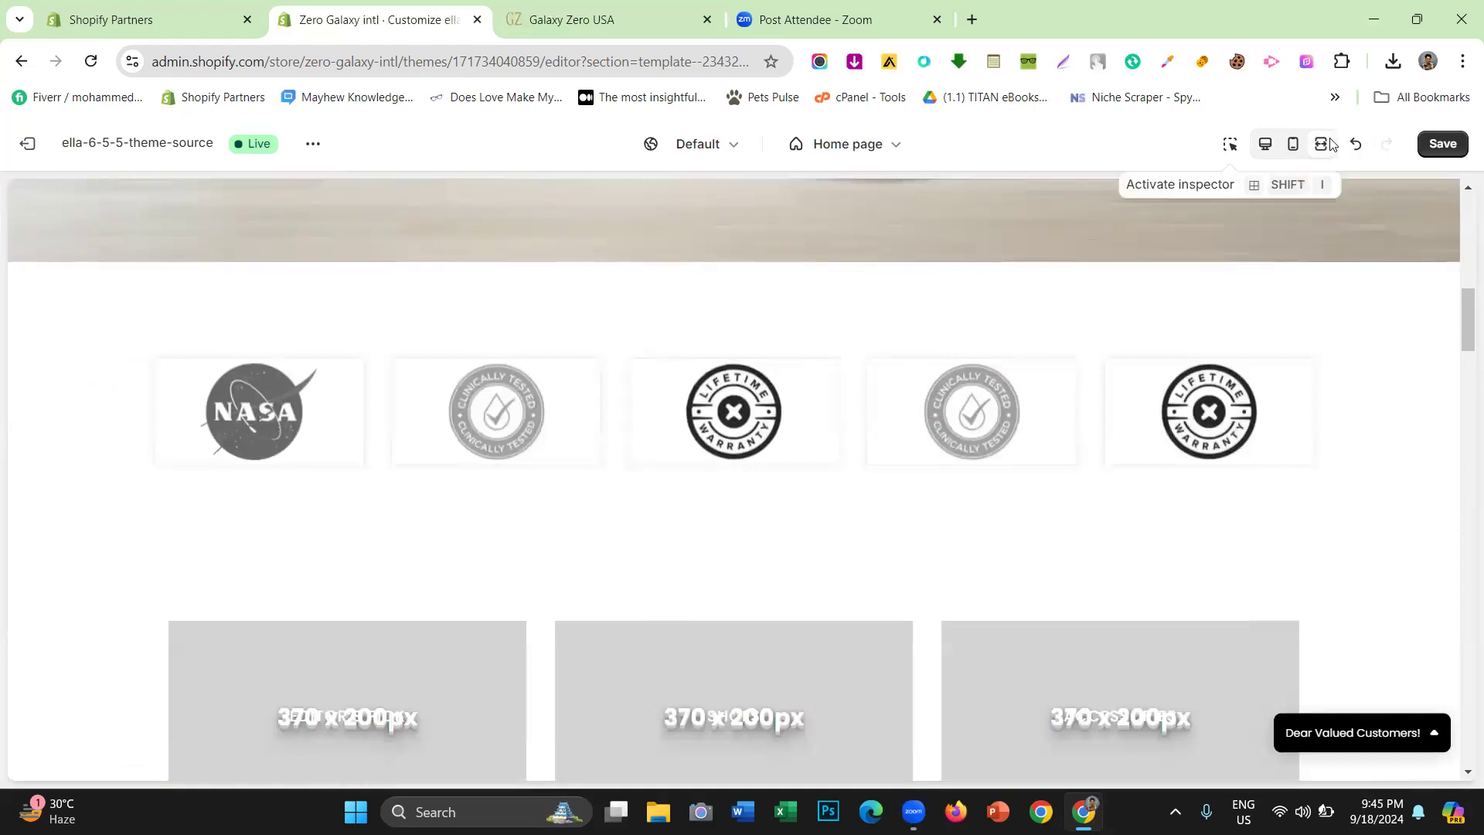
click(1271, 145)
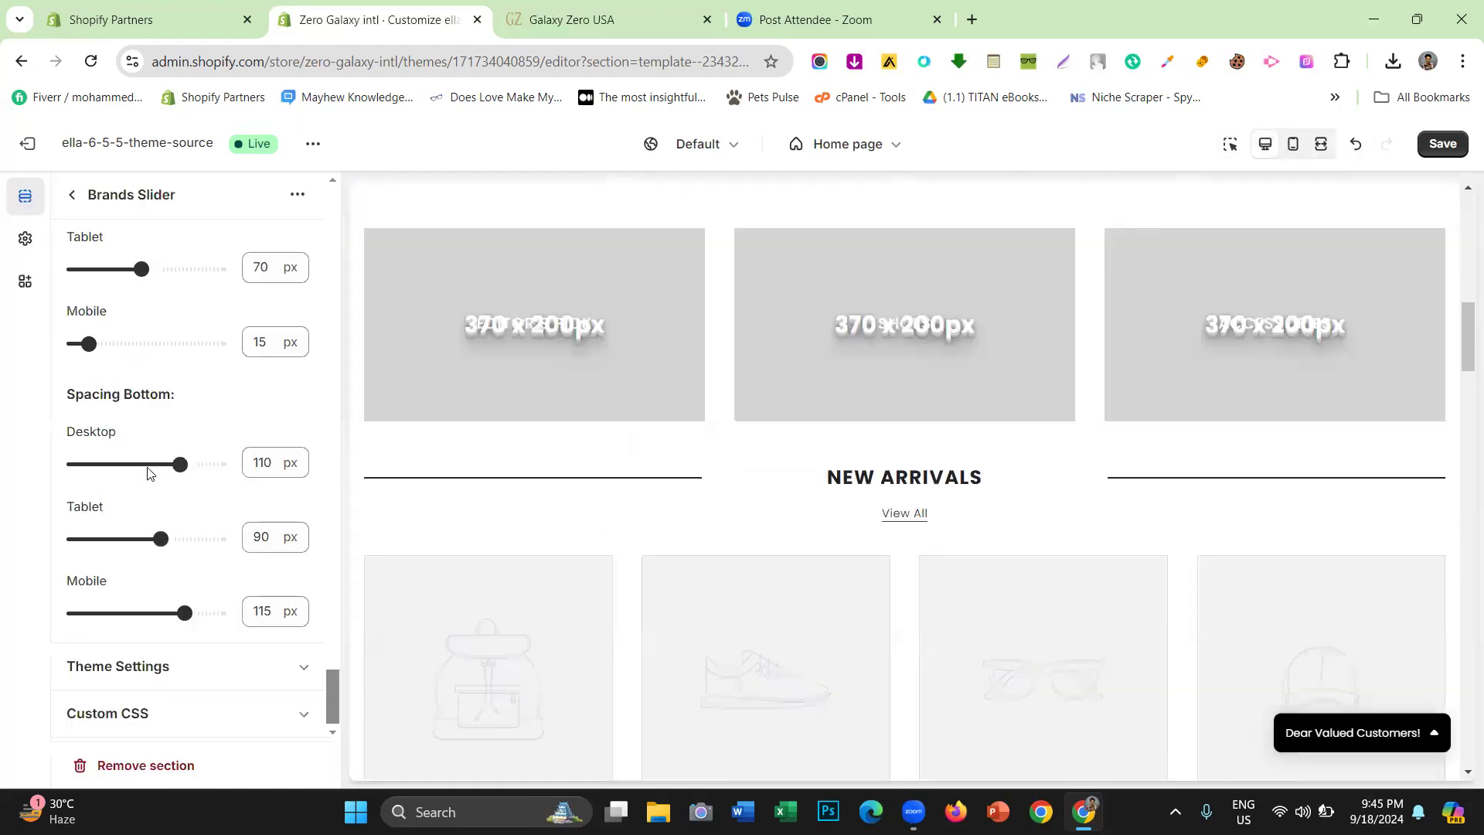
click(73, 464)
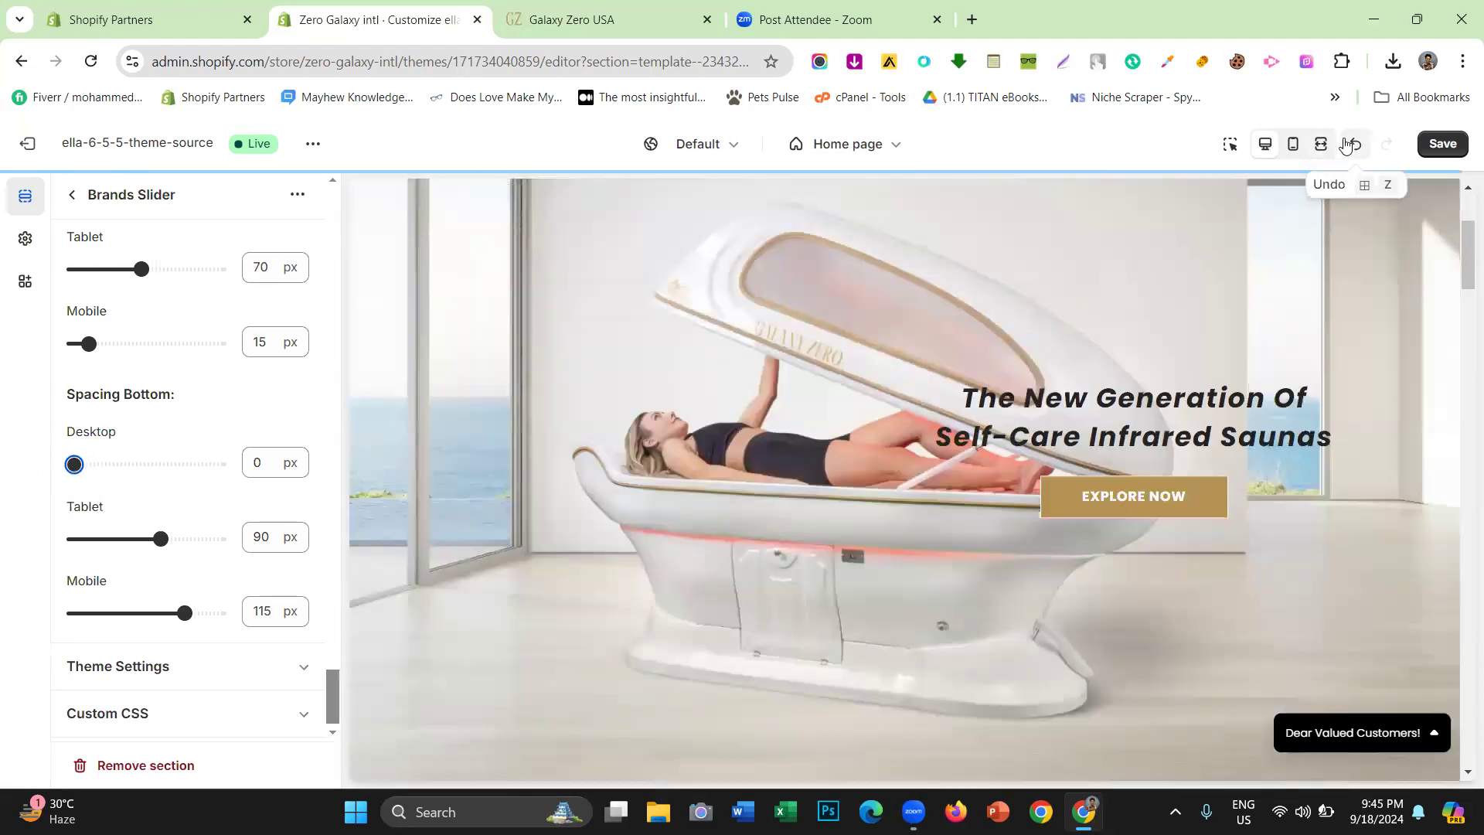
Undo all the Brands Slider's top and bottom spacing changes
click(1354, 144)
click(1354, 145)
click(1353, 144)
click(1353, 144)
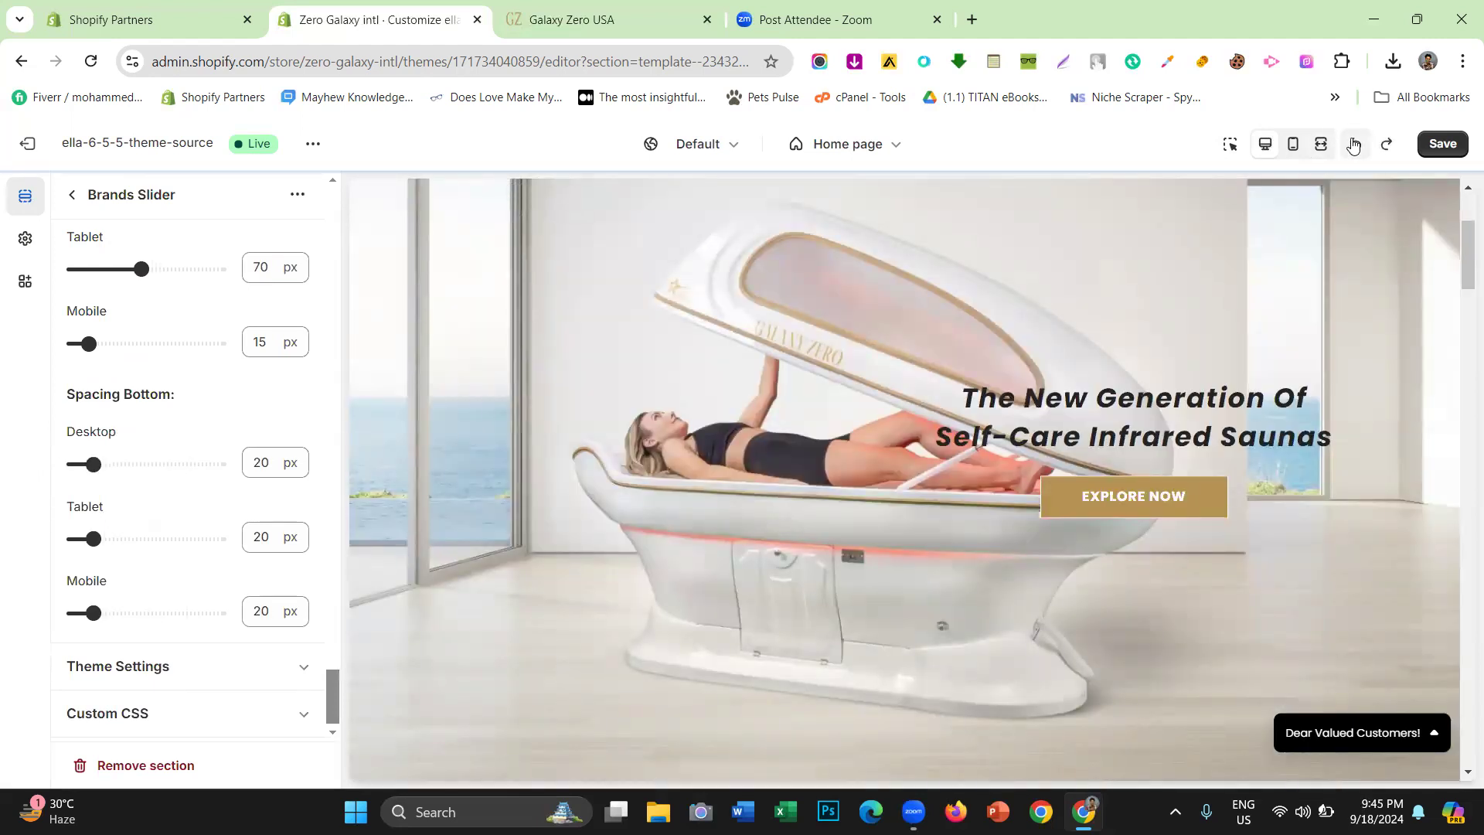
click(1353, 146)
Check the Brands Slider's spacing values and full-width preview against the Galaxy Zero USA site, and return to the home page section list
scroll(220, 308, up, 3)
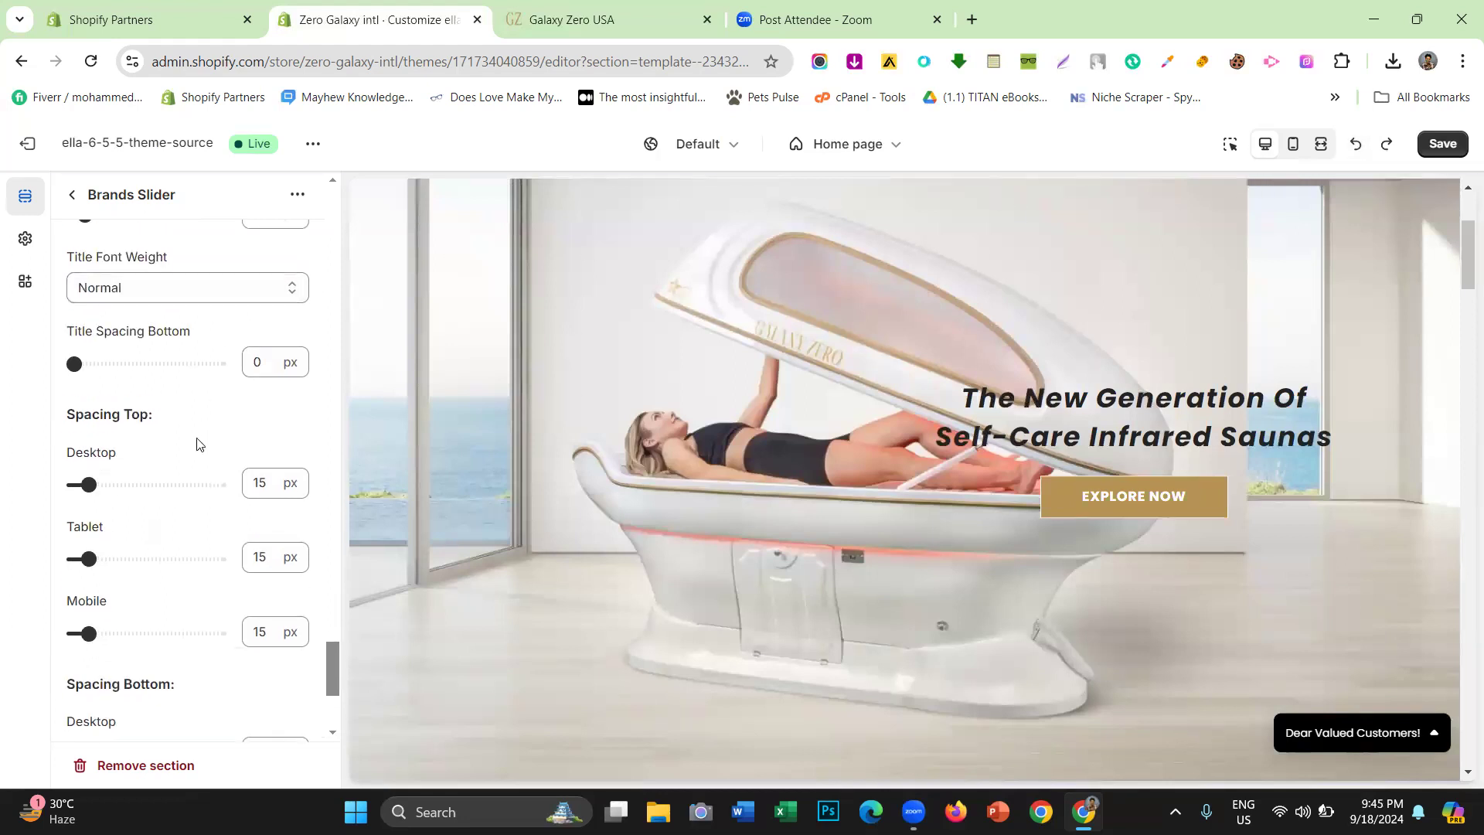
scroll(164, 398, down, 3)
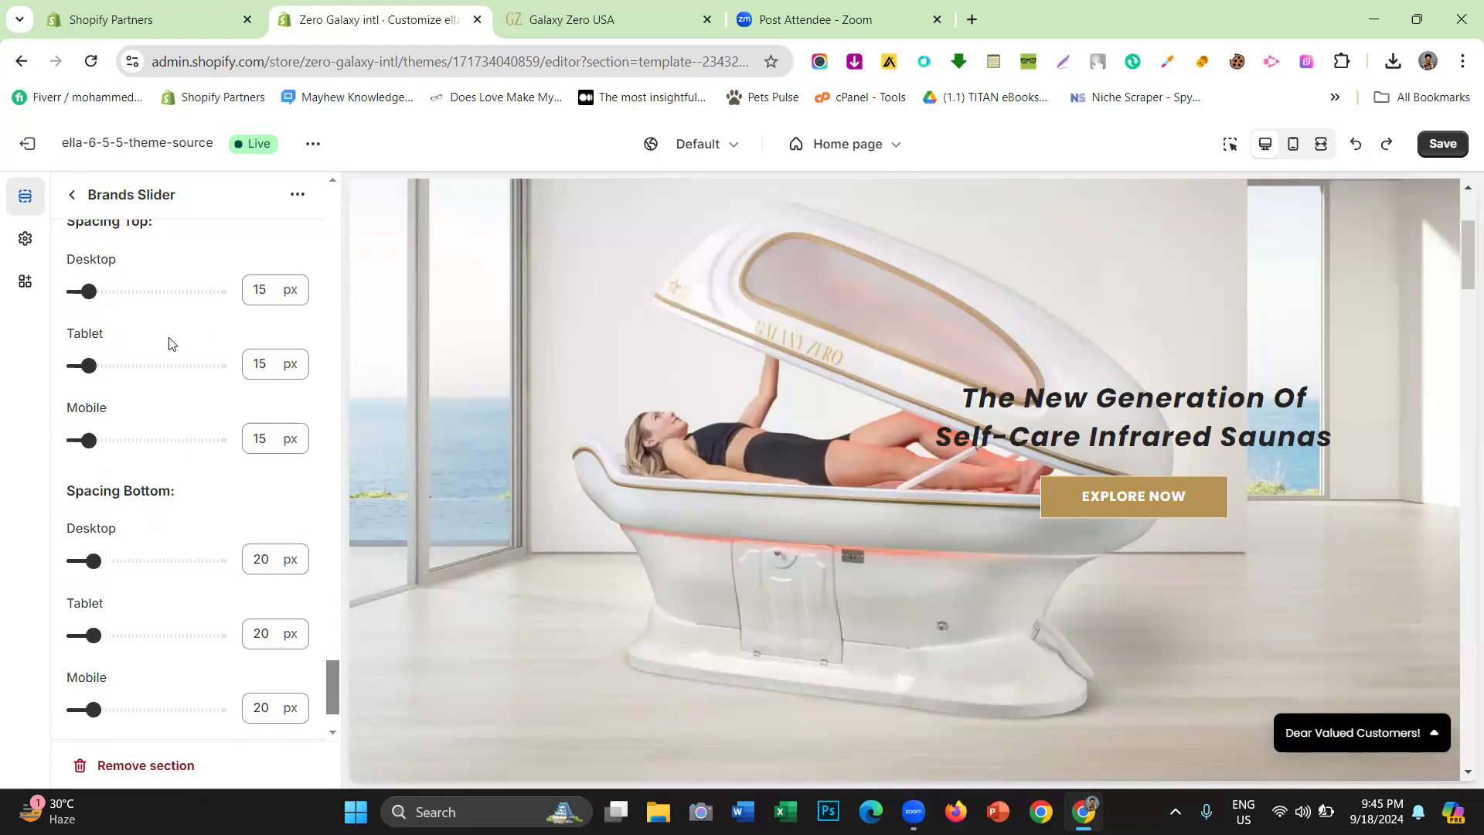
scroll(128, 337, down, 2)
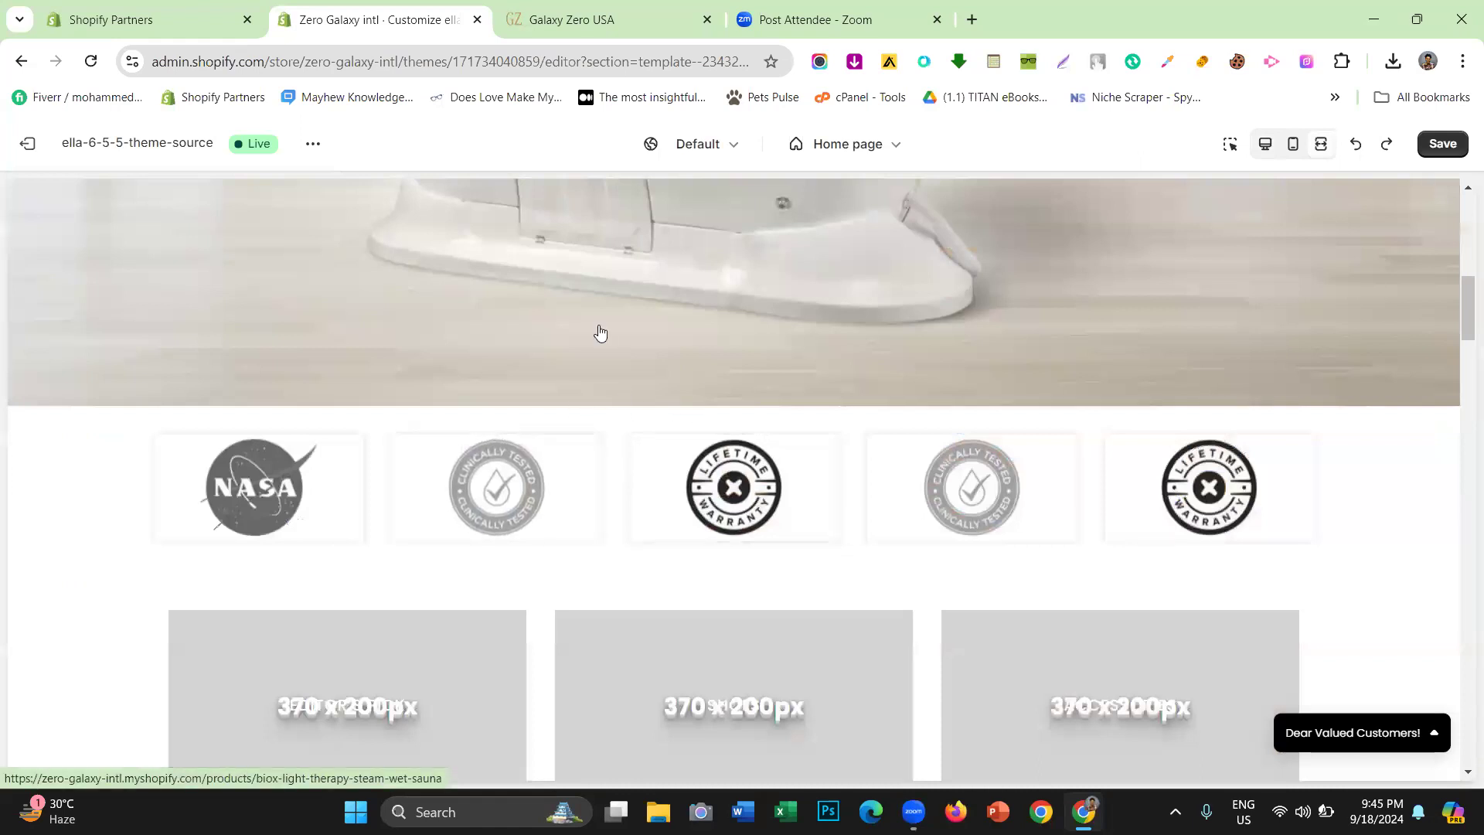
click(1265, 144)
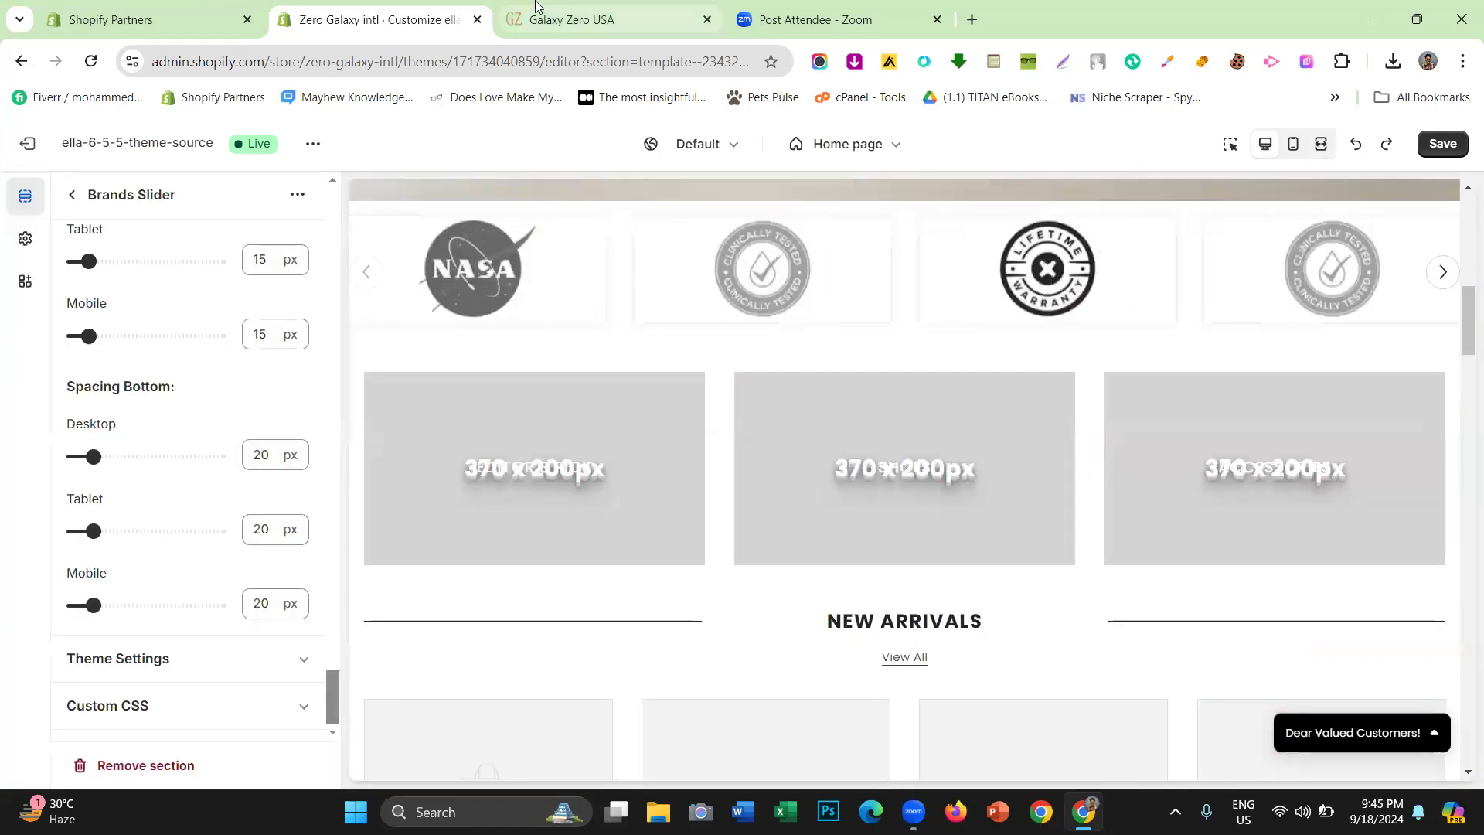
click(557, 18)
click(344, 19)
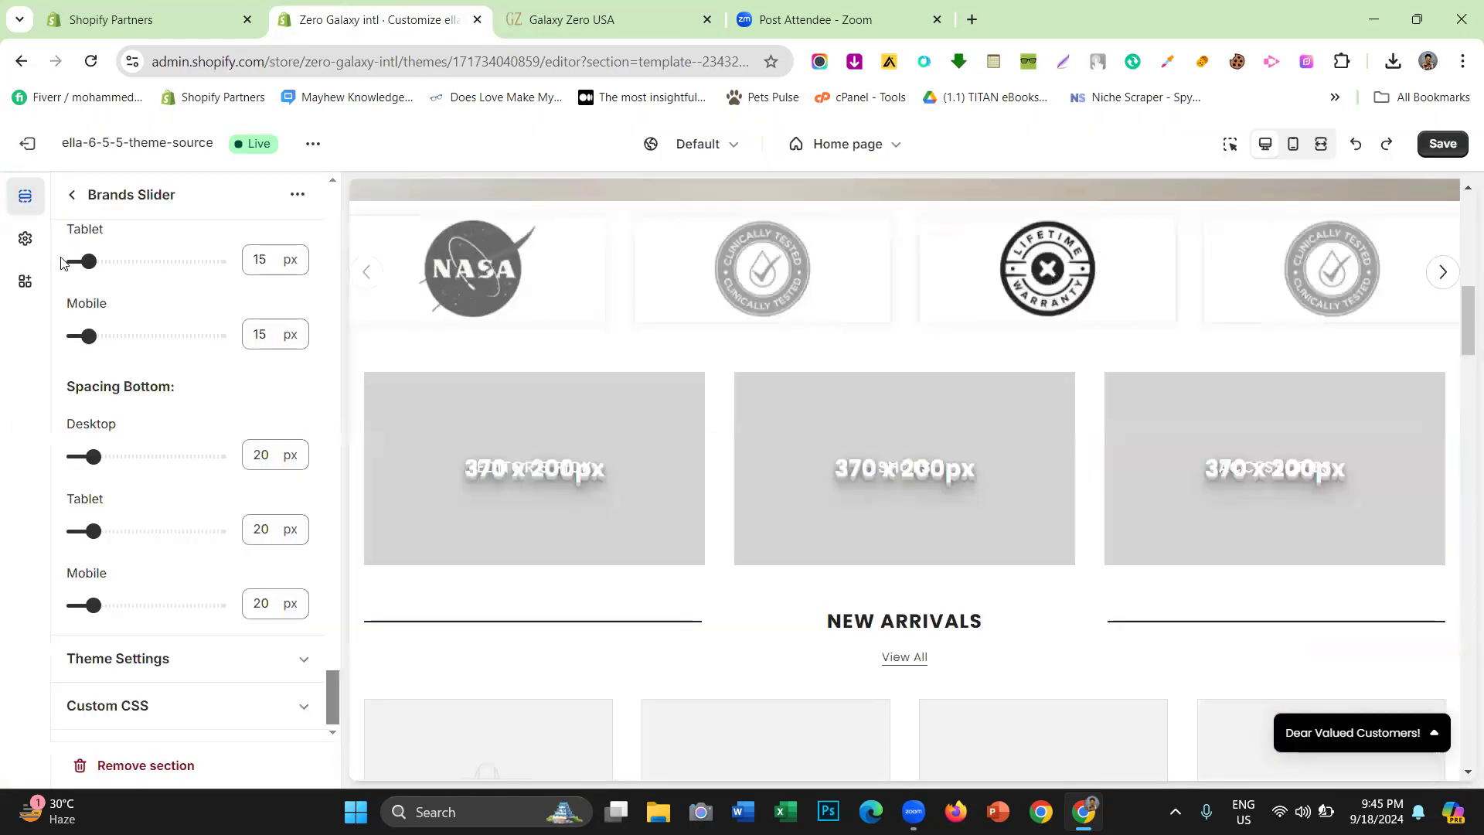
click(75, 196)
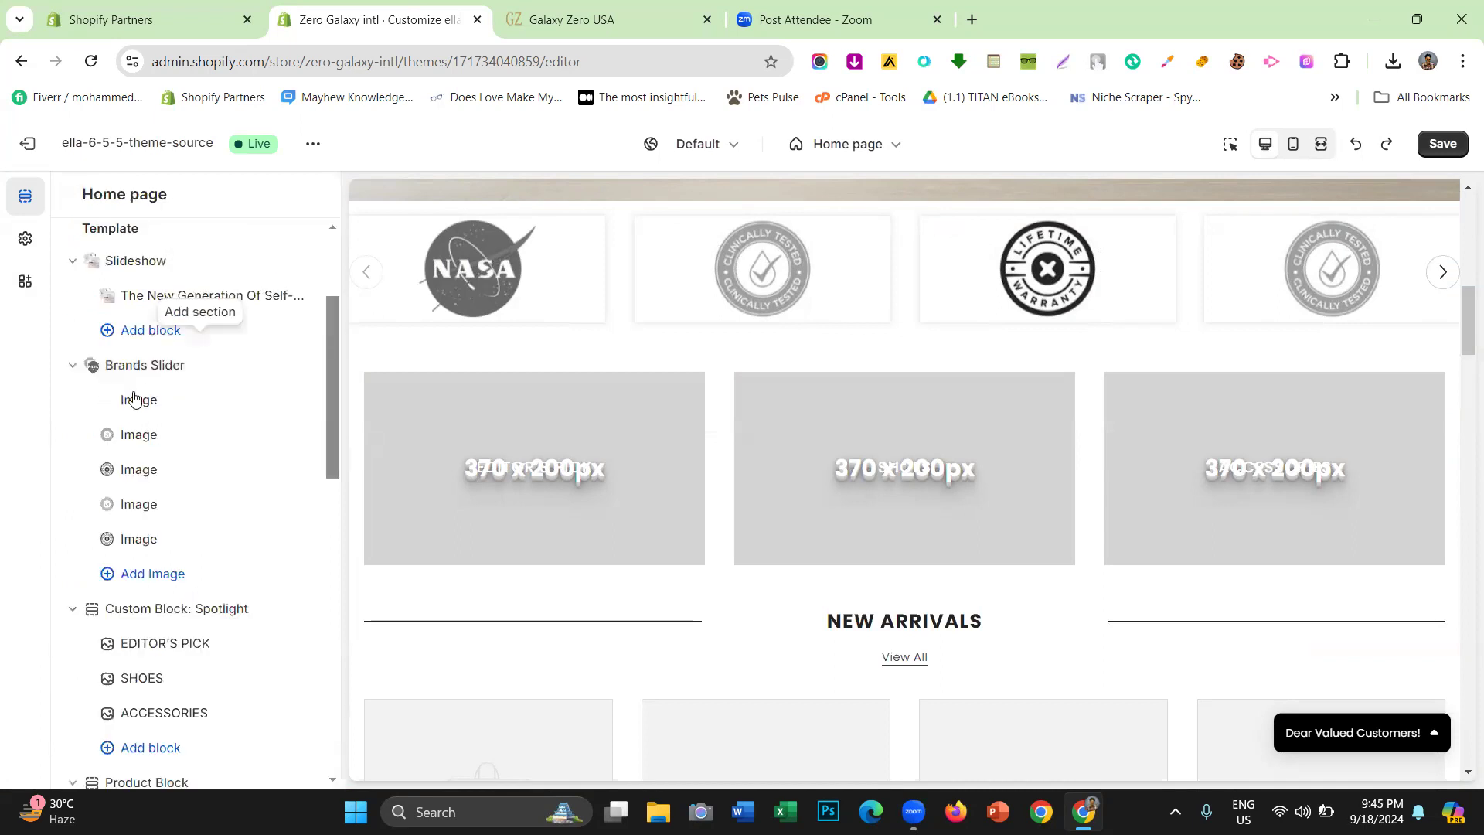
On the Galaxy Zero USA site, examine the Full-Body Coverage section that follows the badge row, including its image, heading and text
click(515, 8)
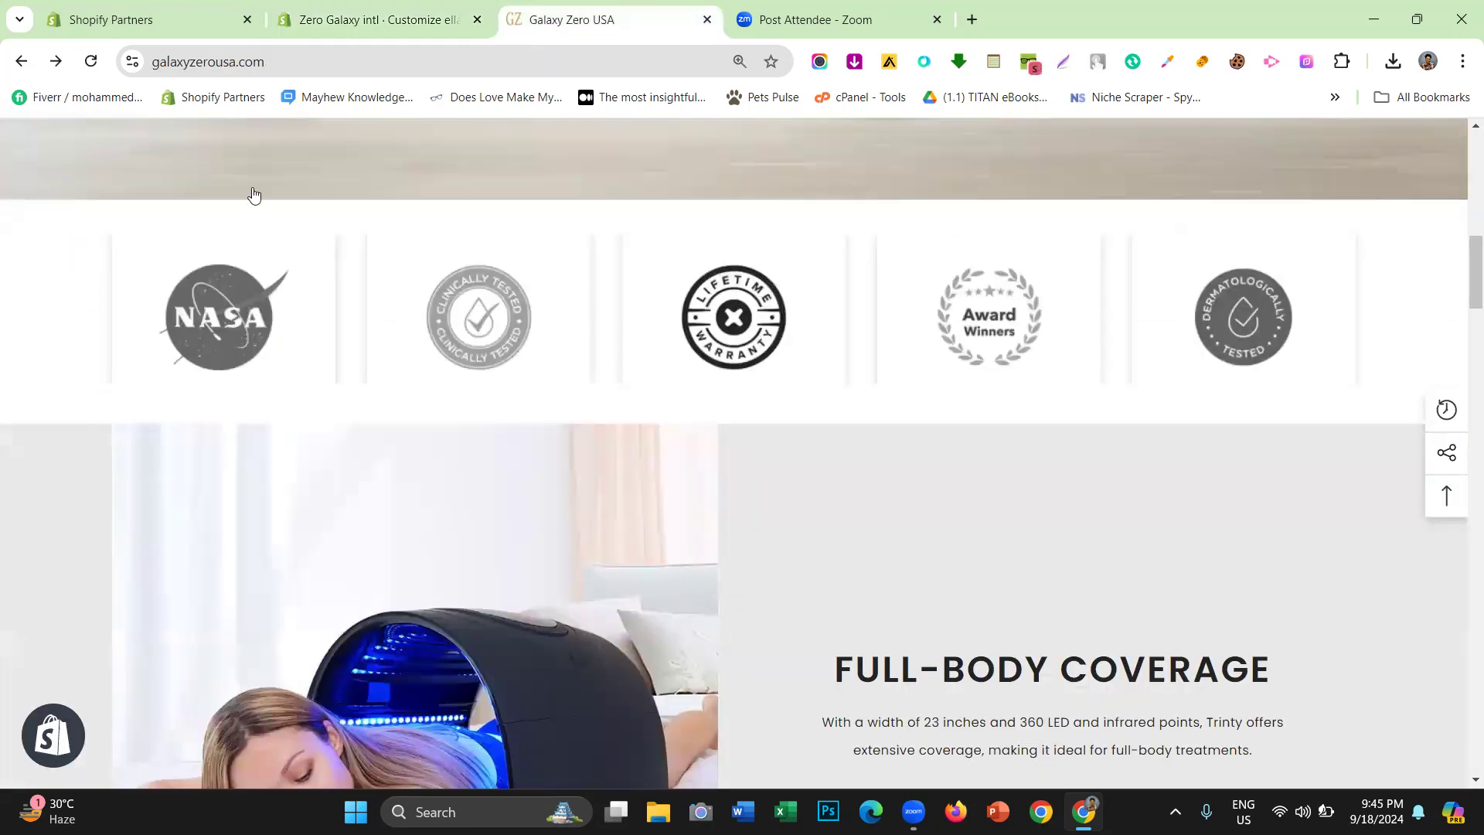
scroll(692, 231, up, 3)
scroll(645, 232, down, 7)
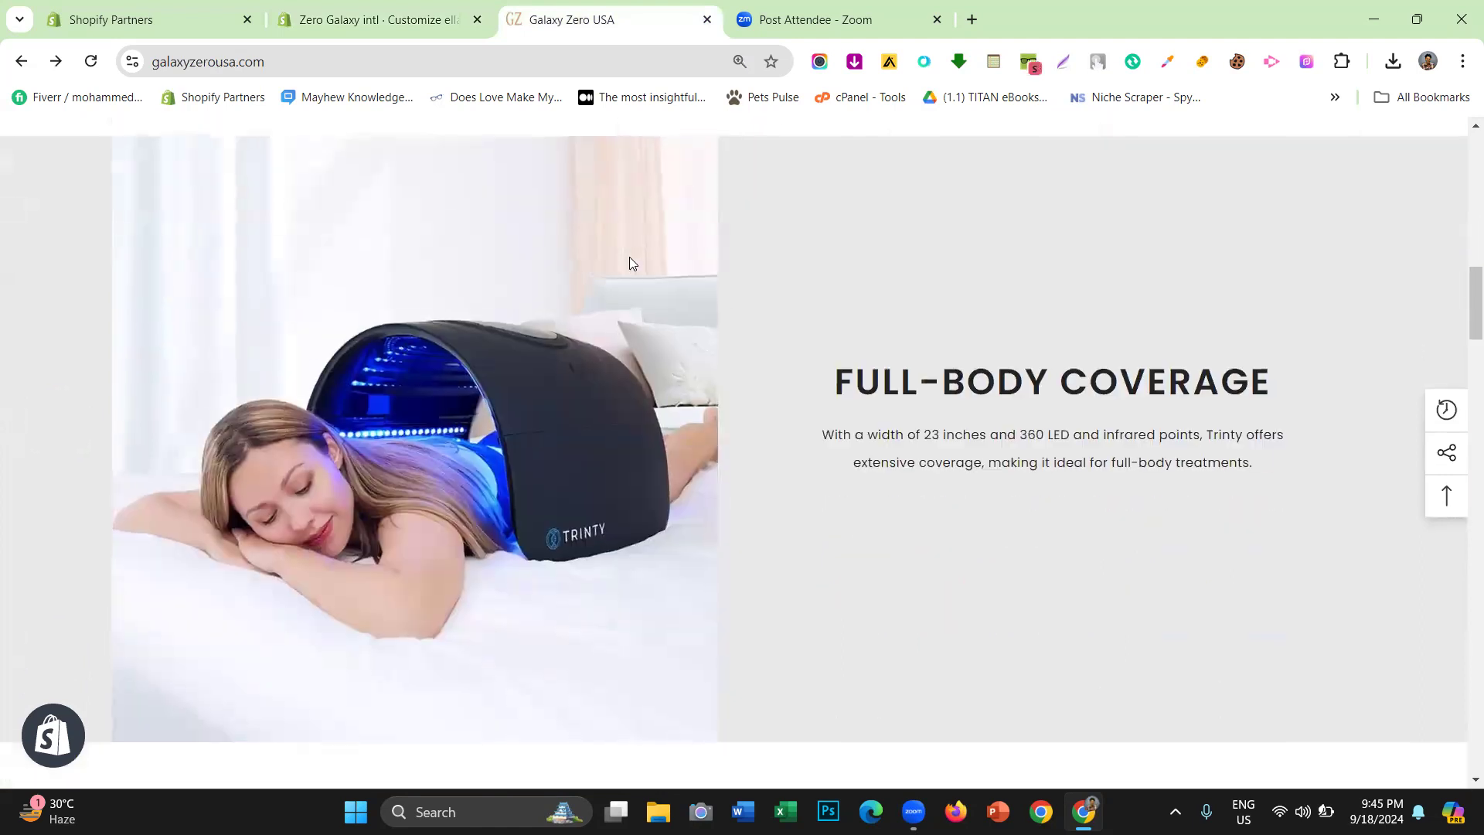
scroll(584, 293, down, 1)
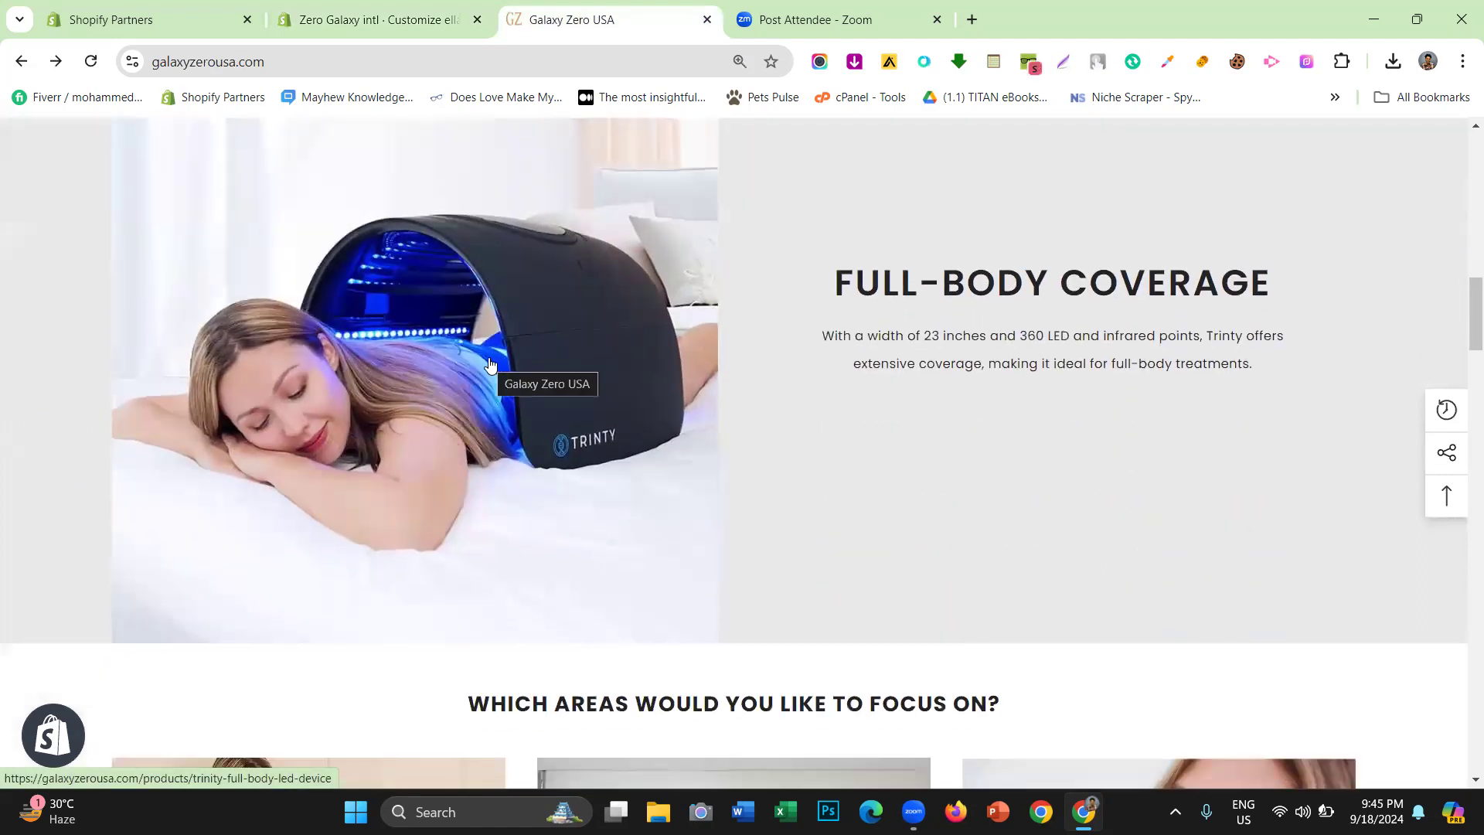
double_click(600, 309)
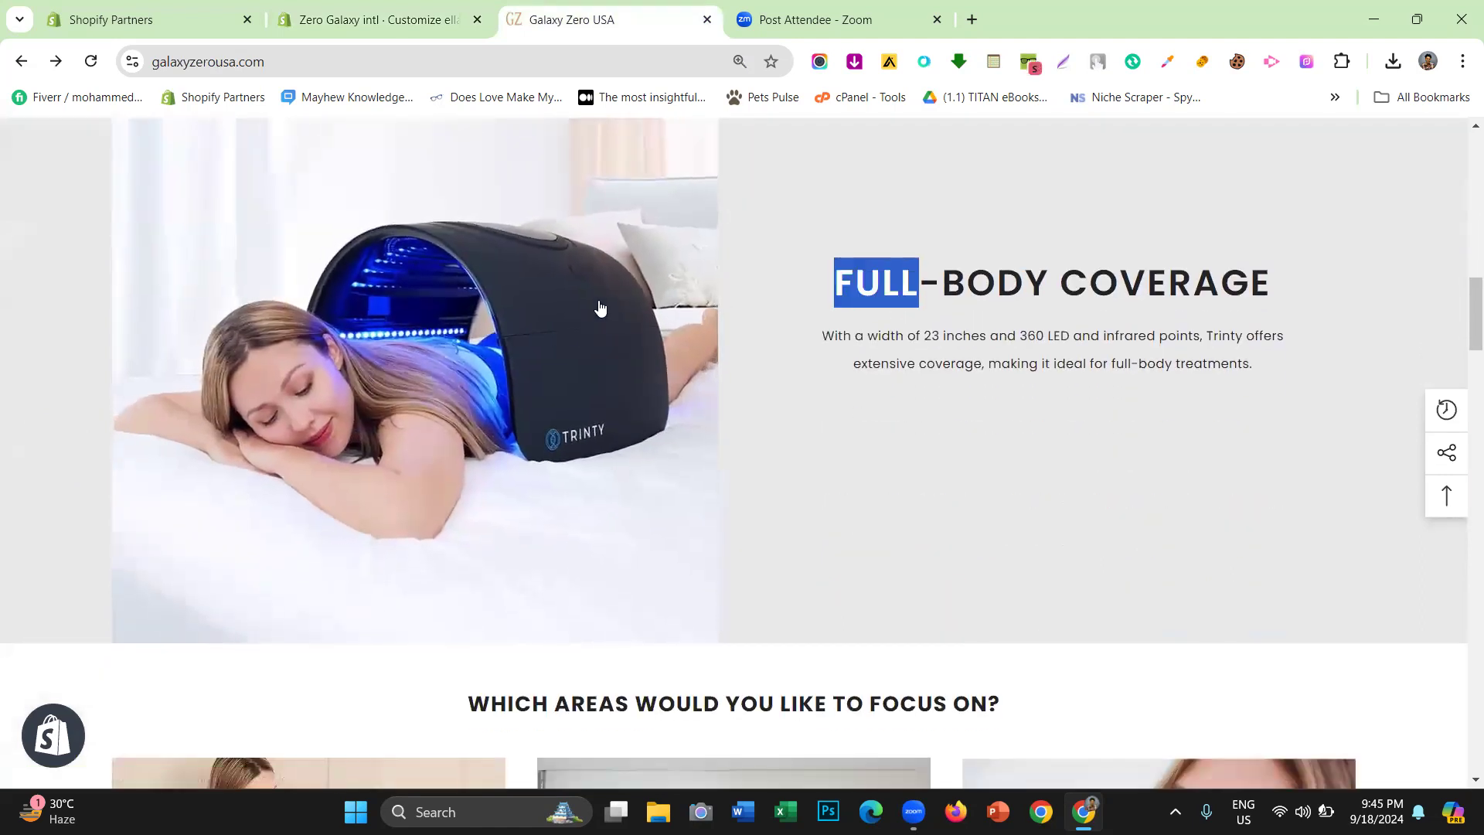
click(876, 229)
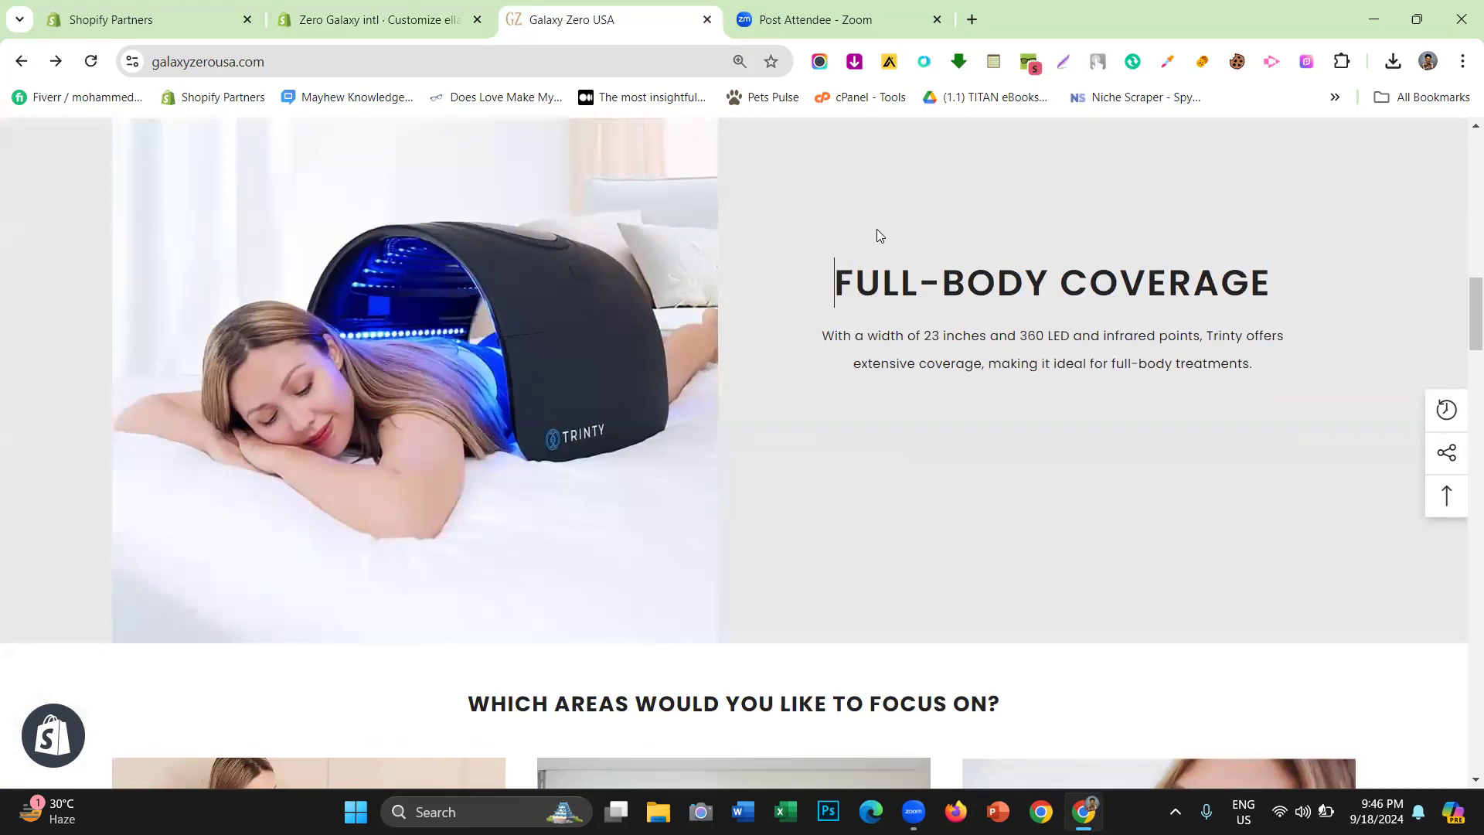
scroll(876, 232, up, 1)
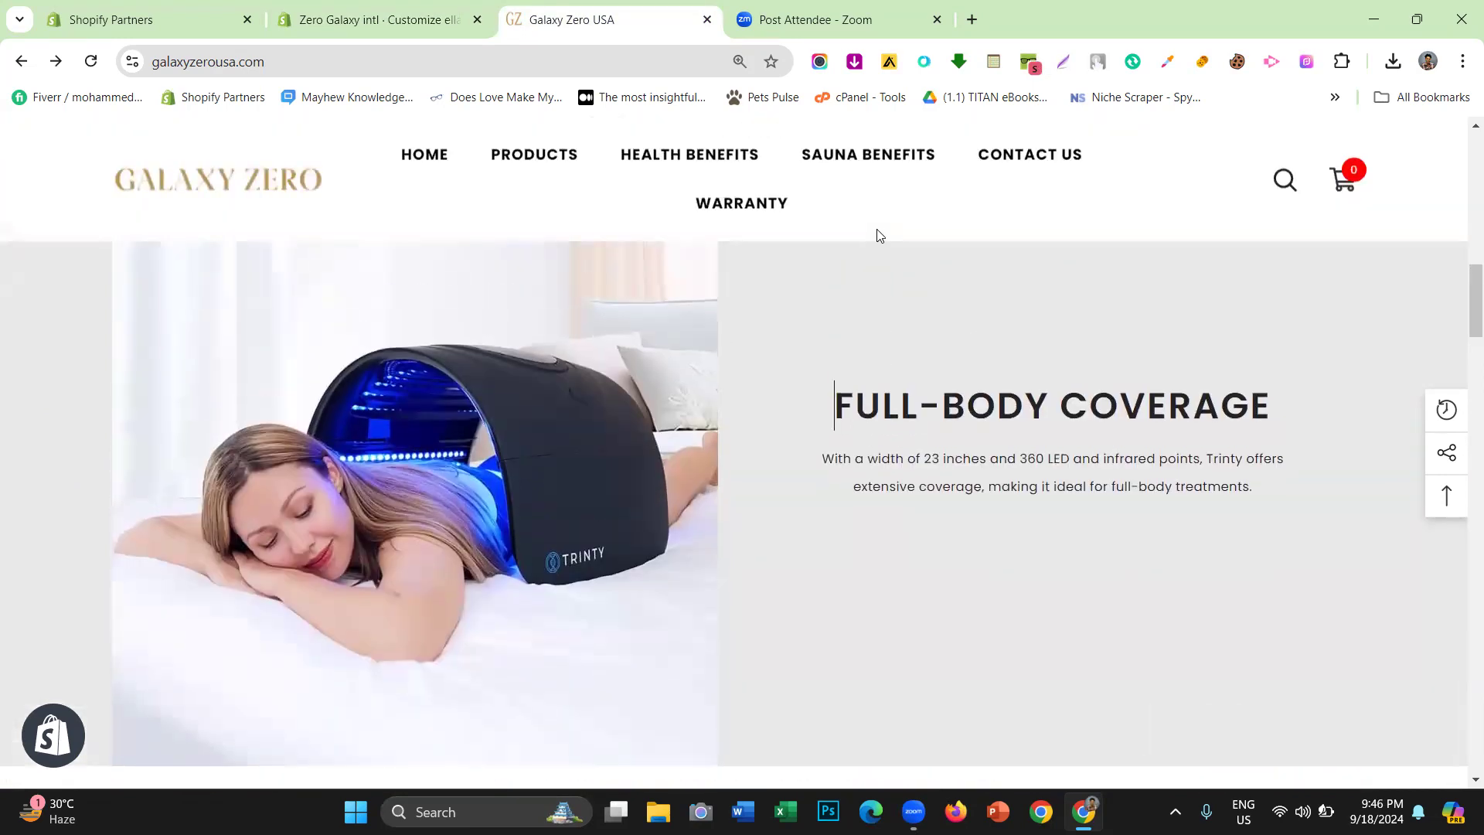
scroll(876, 233, up, 2)
scroll(812, 361, down, 1)
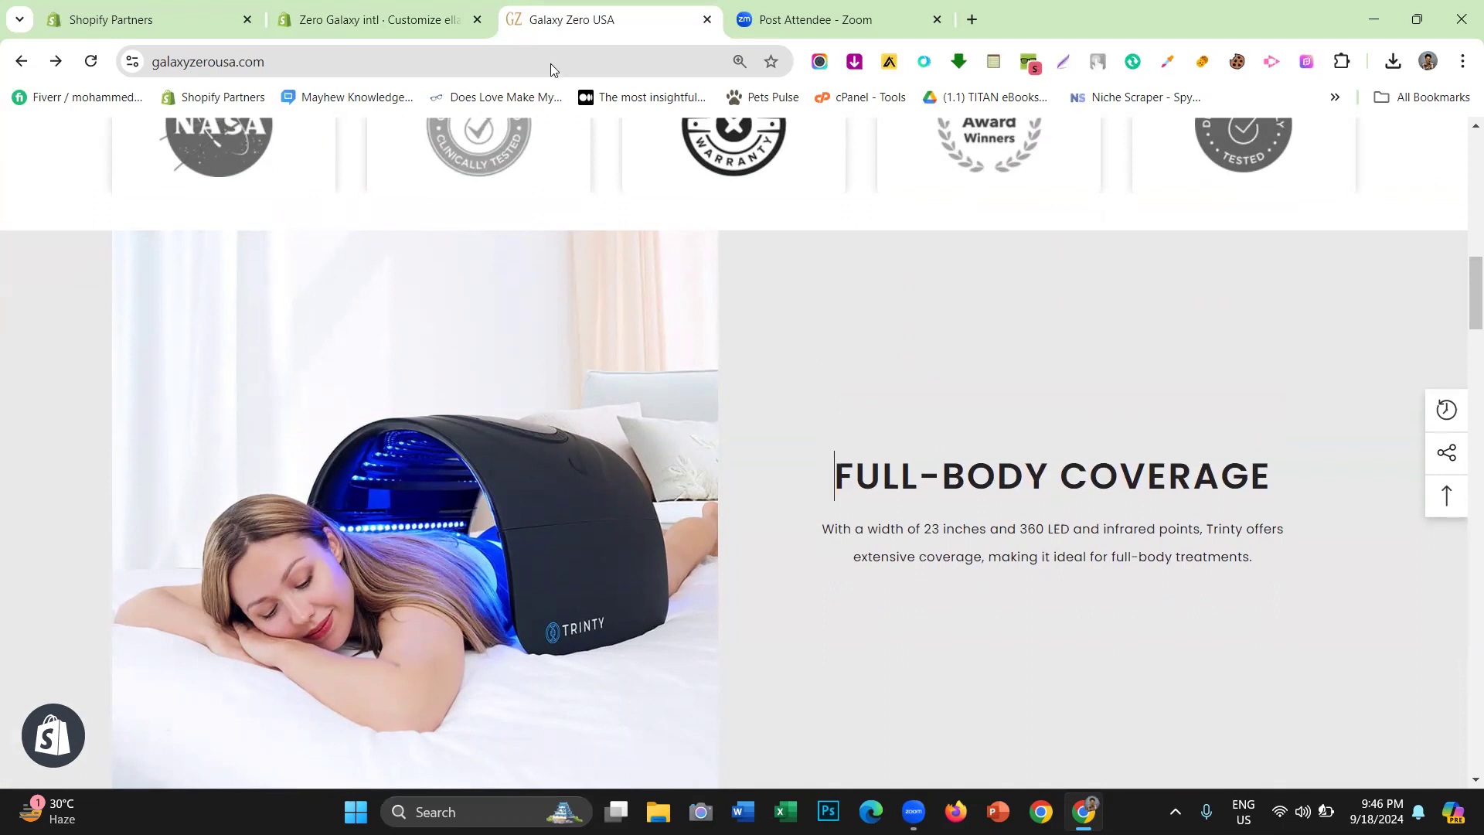
Check the theme editor's section list against the heading and description of the Galaxy Zero USA site's Full-Body Coverage section
click(414, 6)
mouse_move(193, 489)
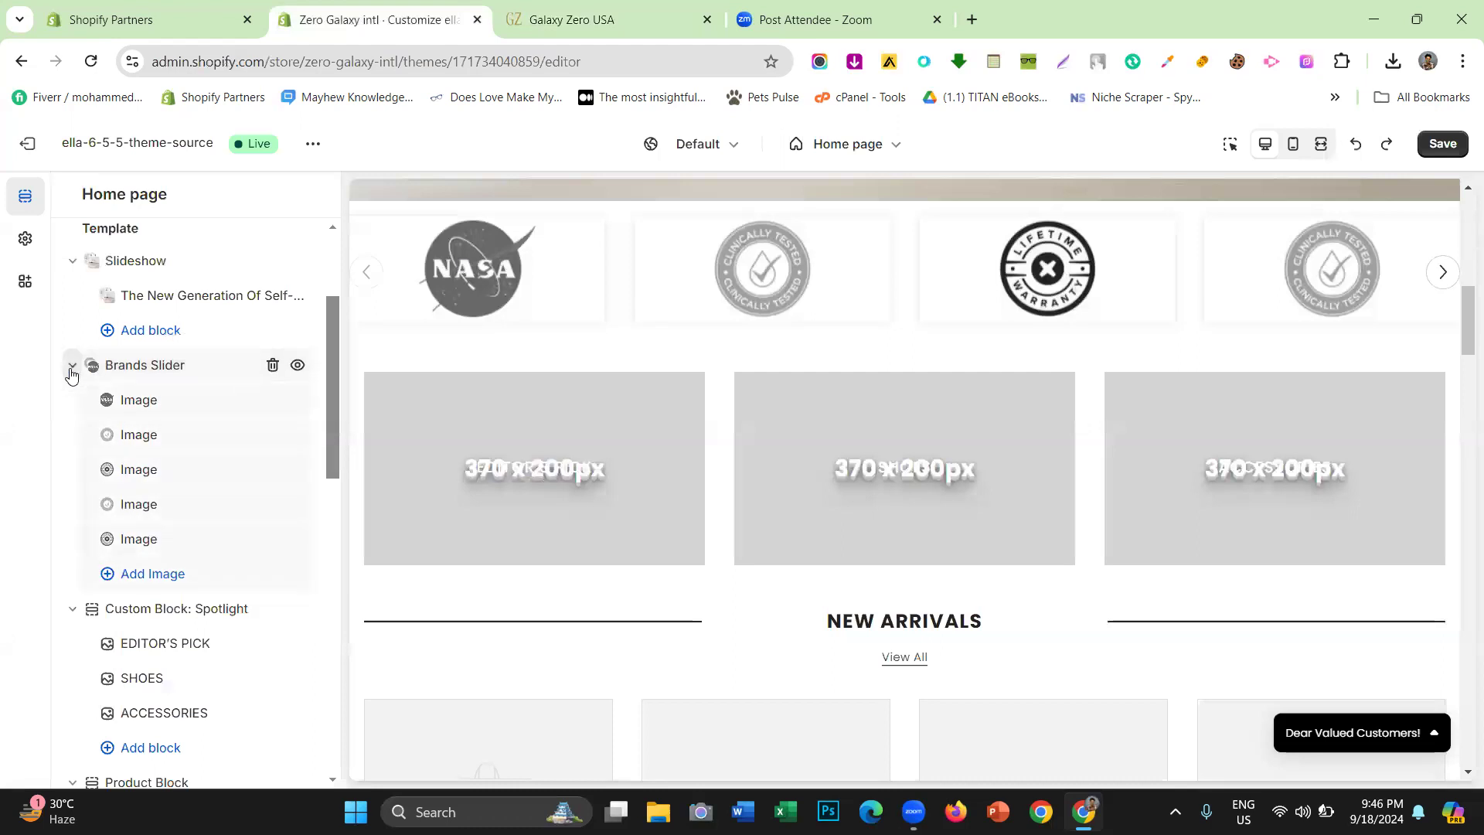
click(661, 12)
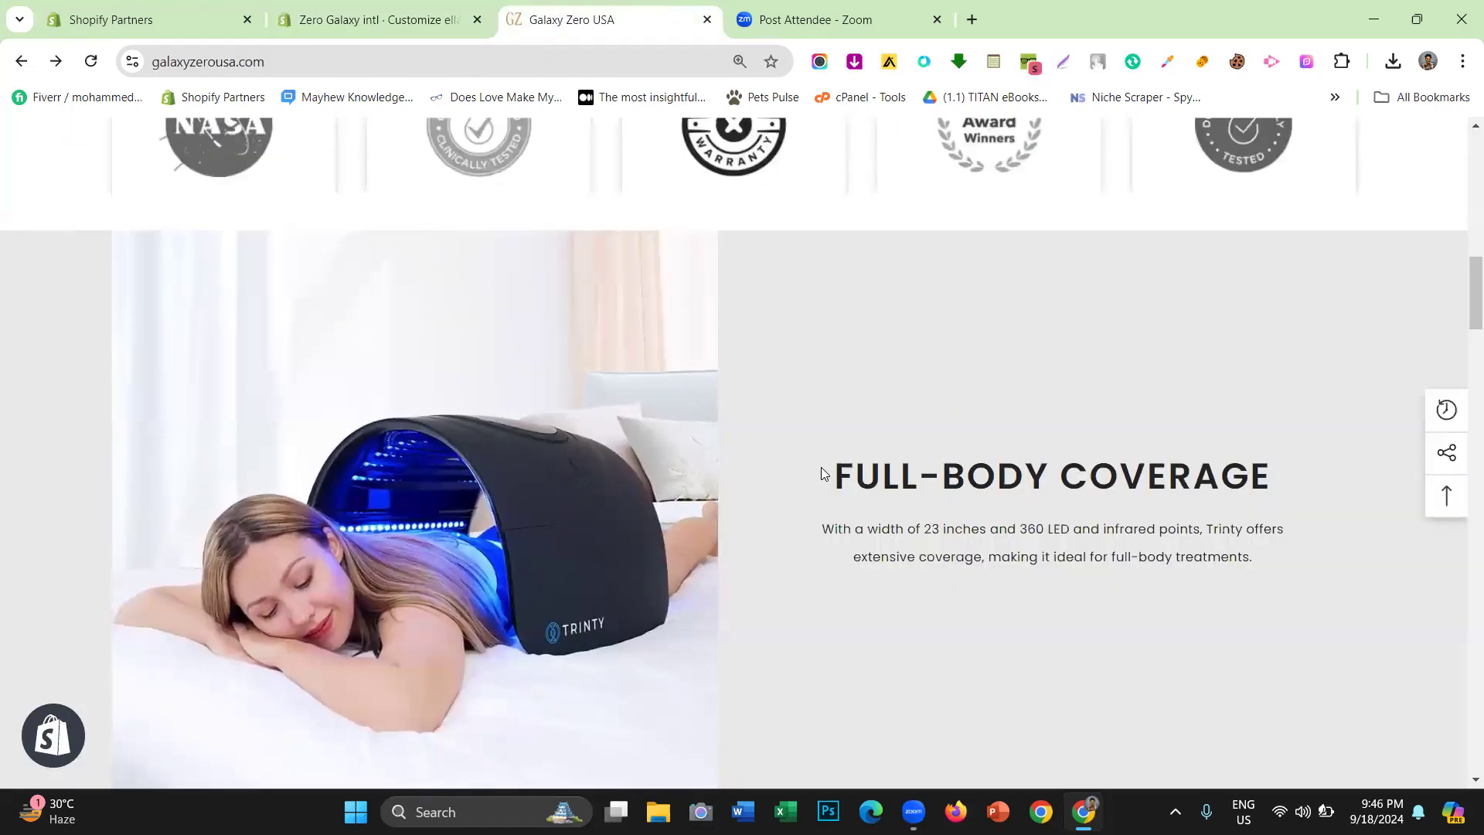
drag(825, 474, 1204, 511)
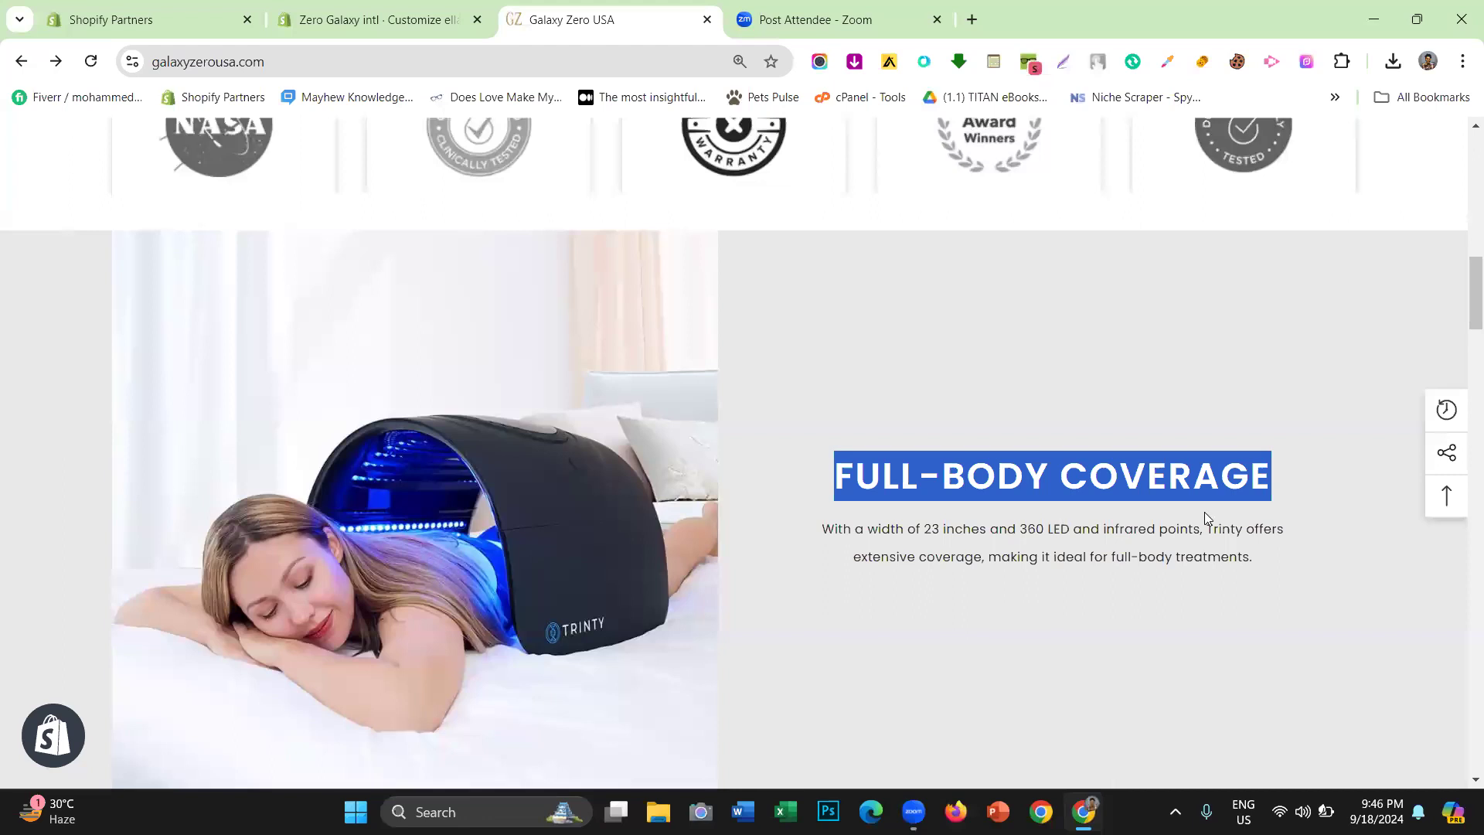
double_click(824, 537)
In the theme editor, look through the home page sections down to the Footer Group for a counterpart to the Full-Body Coverage section
click(417, 12)
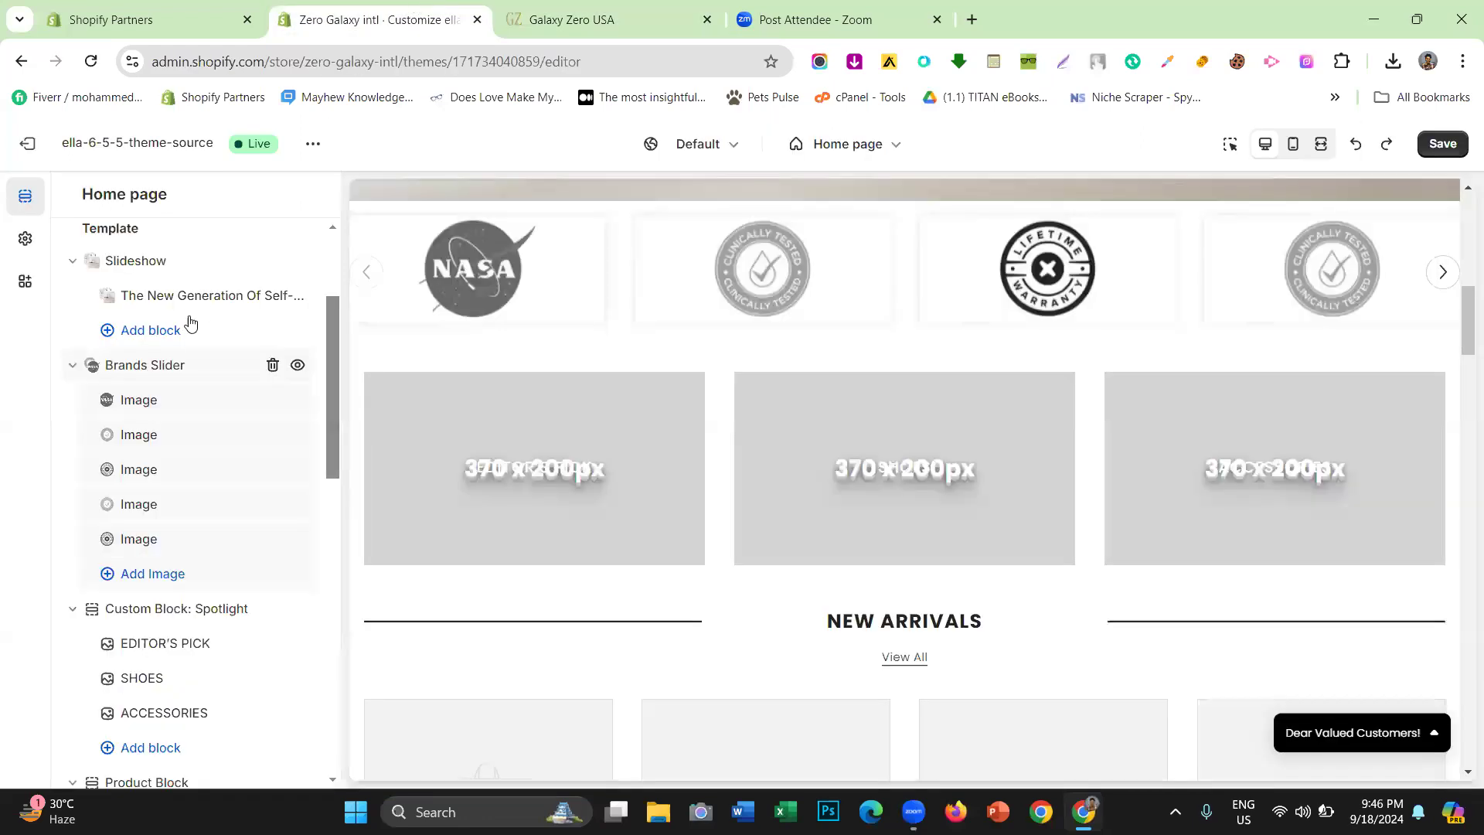
scroll(193, 332, down, 5)
click(528, 7)
click(890, 572)
click(357, 8)
scroll(192, 474, down, 5)
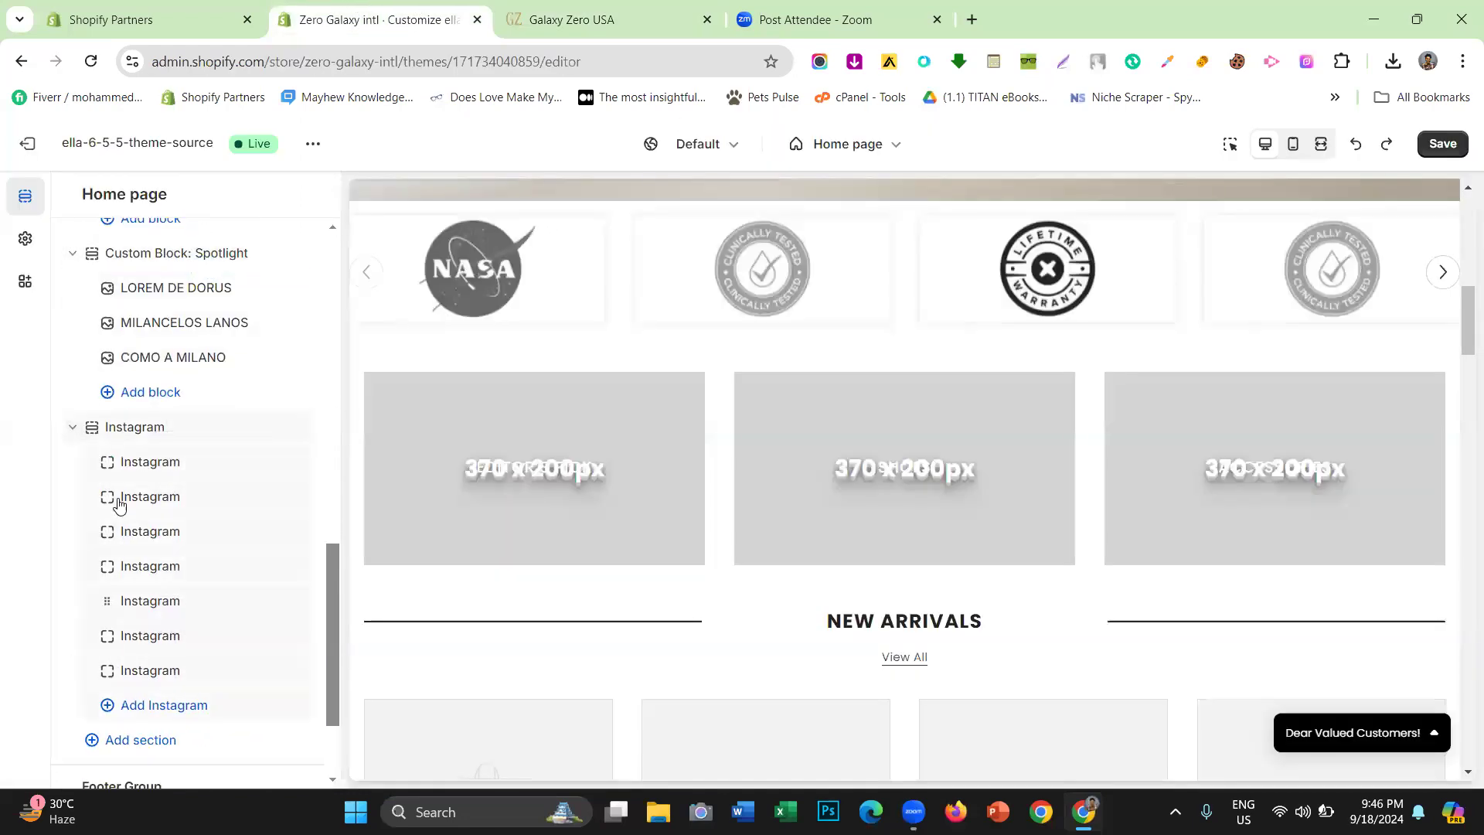
scroll(121, 500, down, 2)
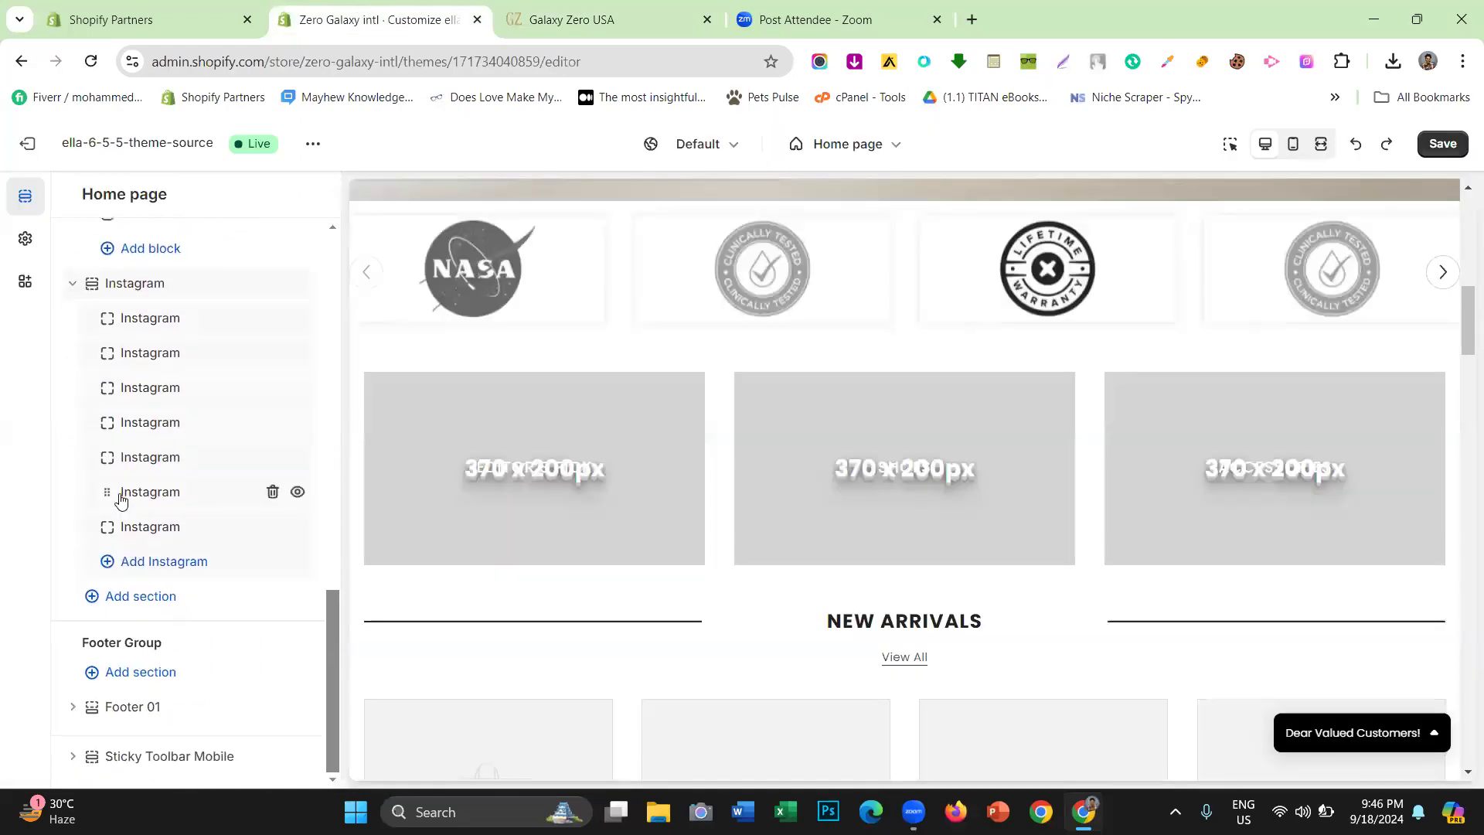
Search the available sections for "image" and add an Image Banner section to the end of the home page template
click(151, 607)
scroll(425, 433, up, 2)
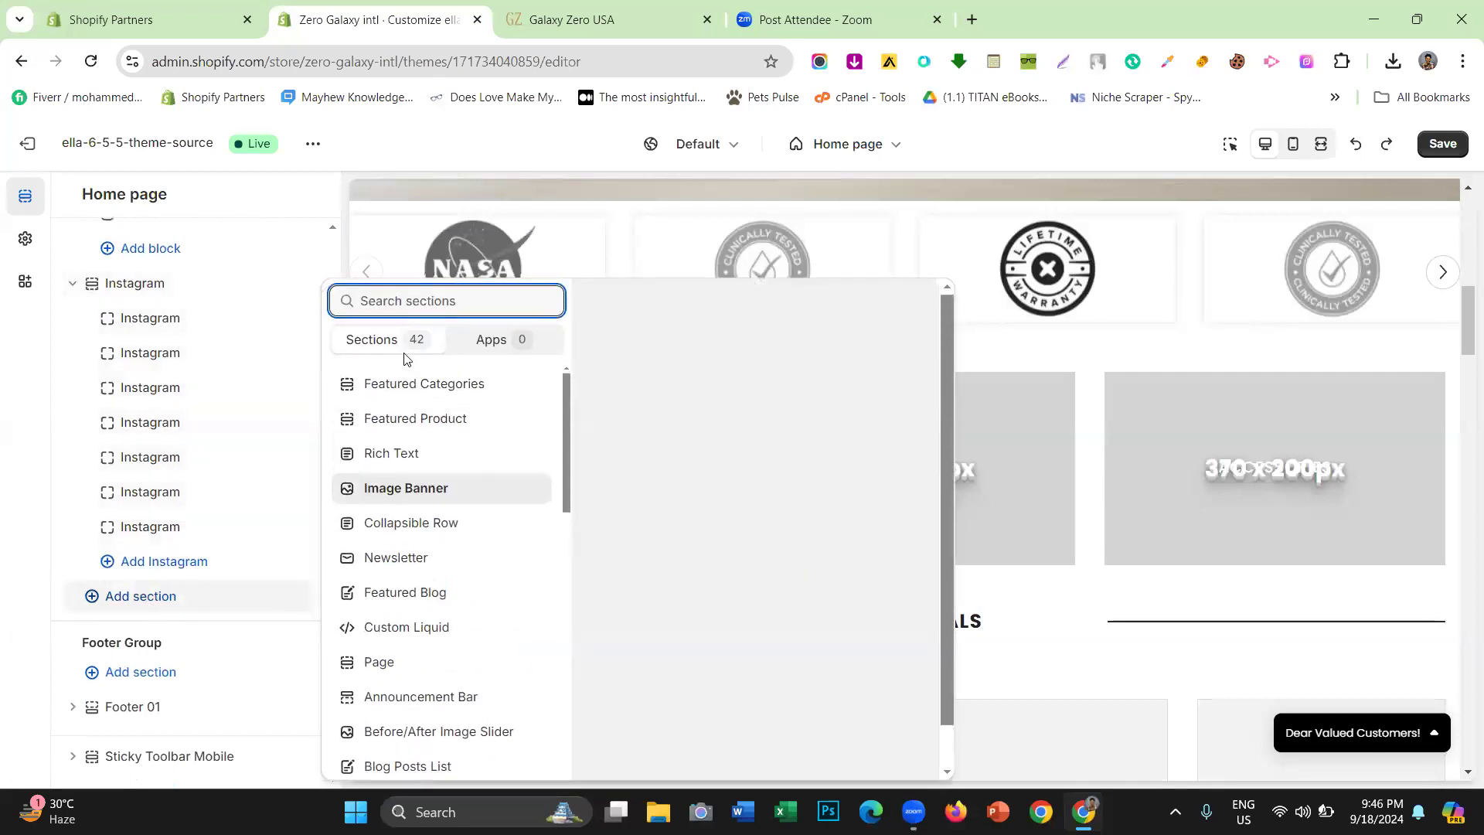
text(image)
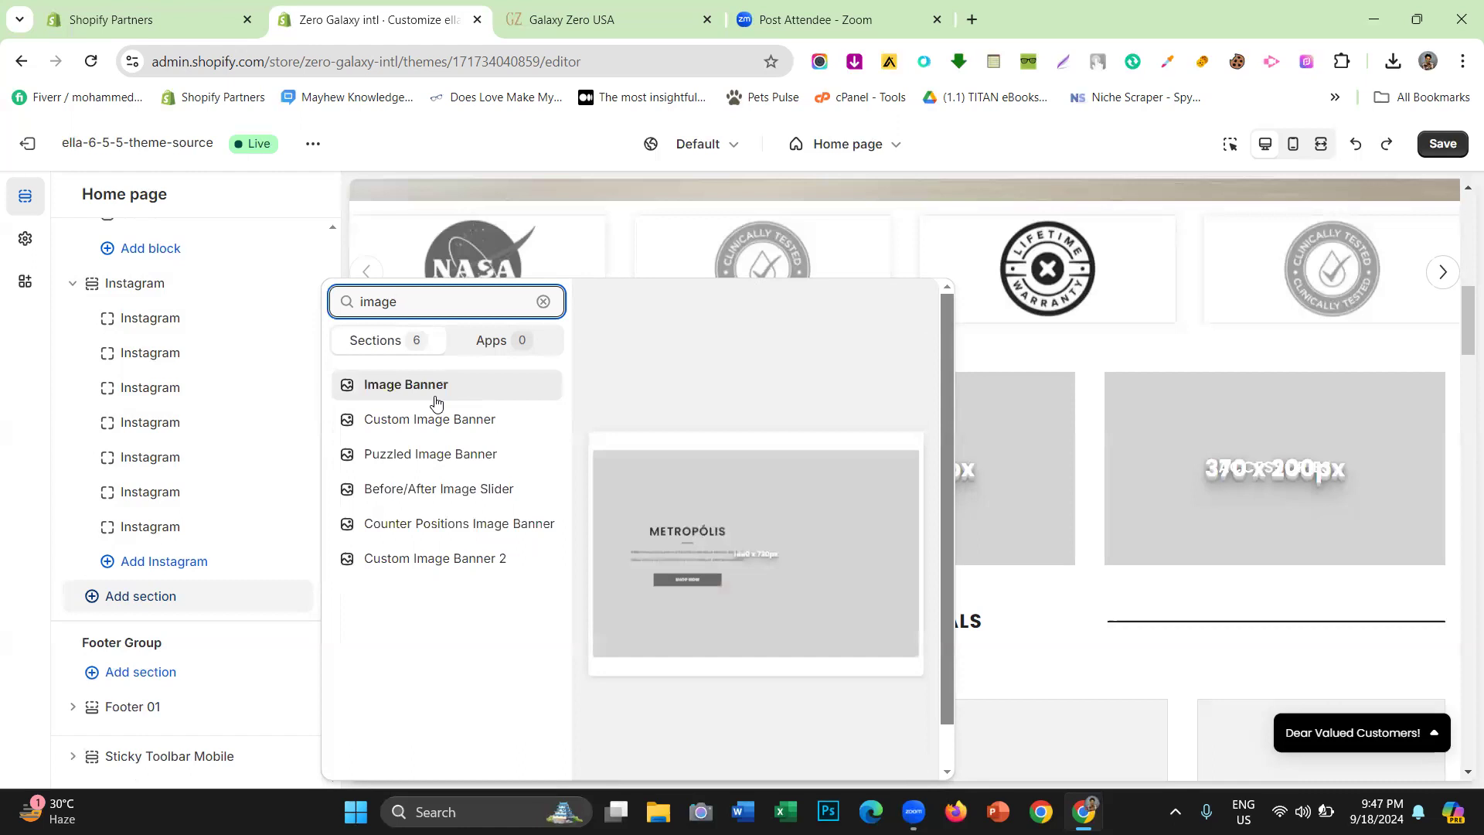
click(437, 397)
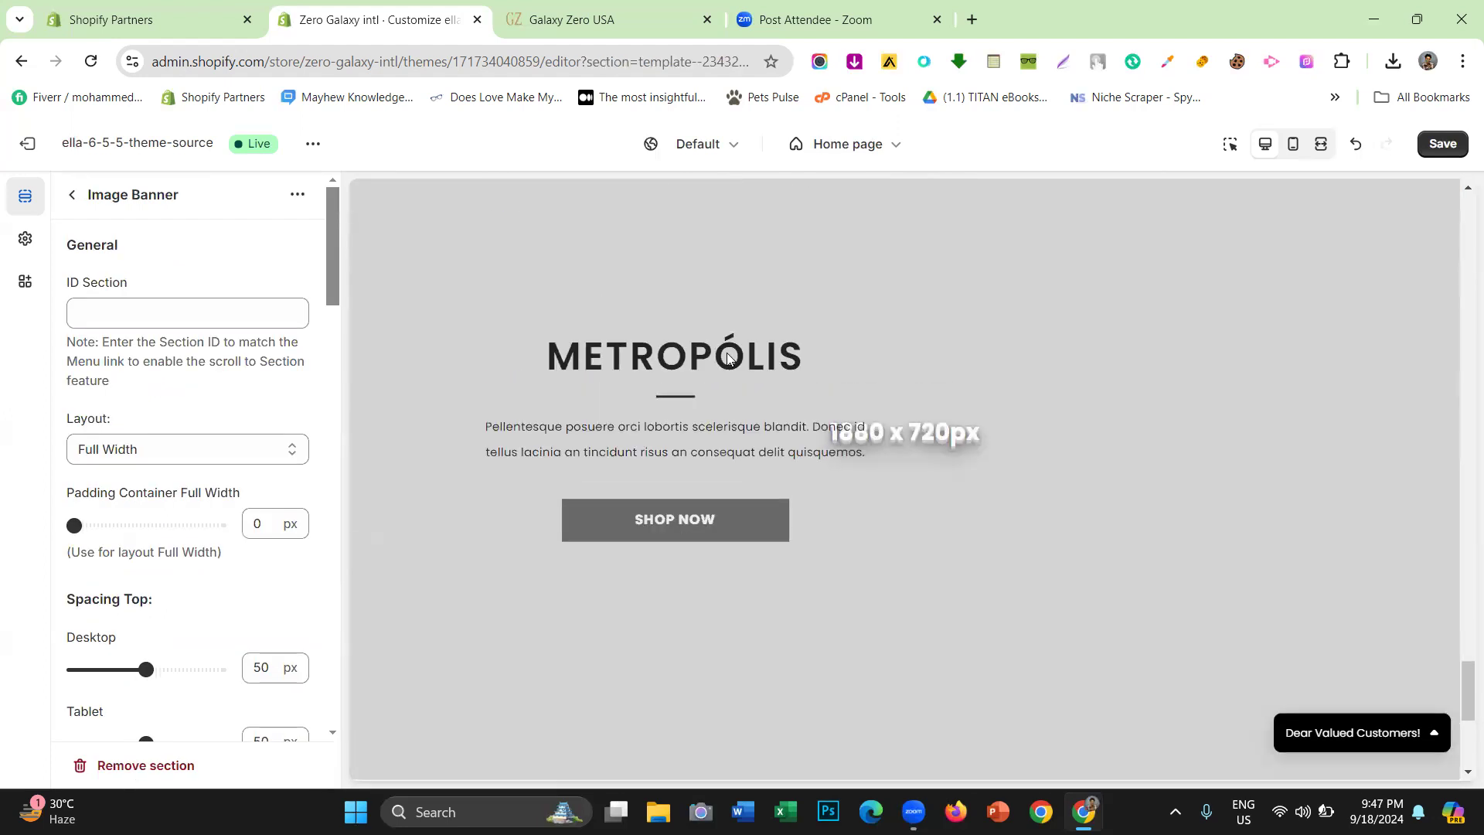
click(71, 195)
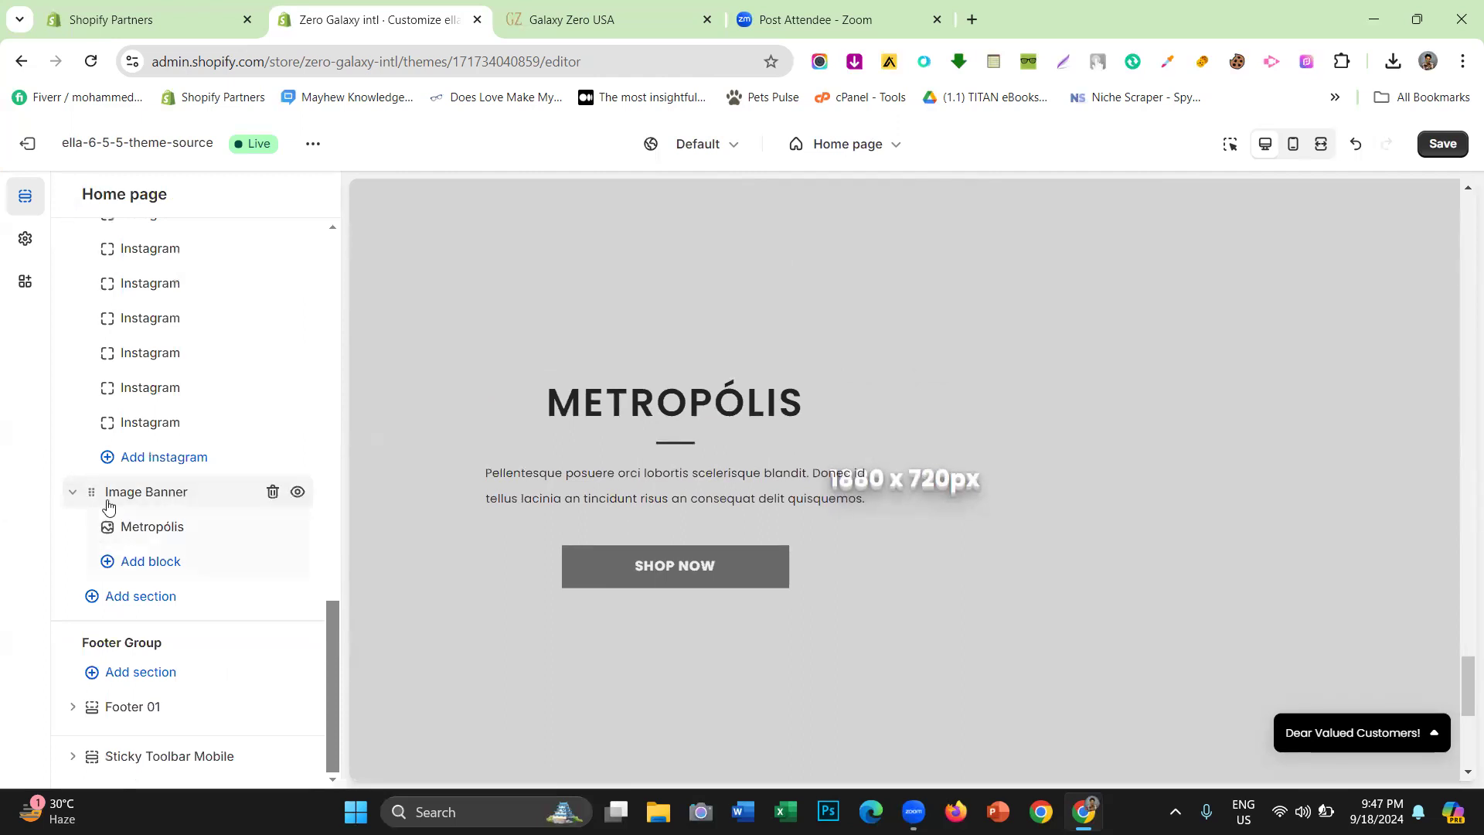
Replace the Image Banner's default Large Image block with a Small Image block
click(170, 533)
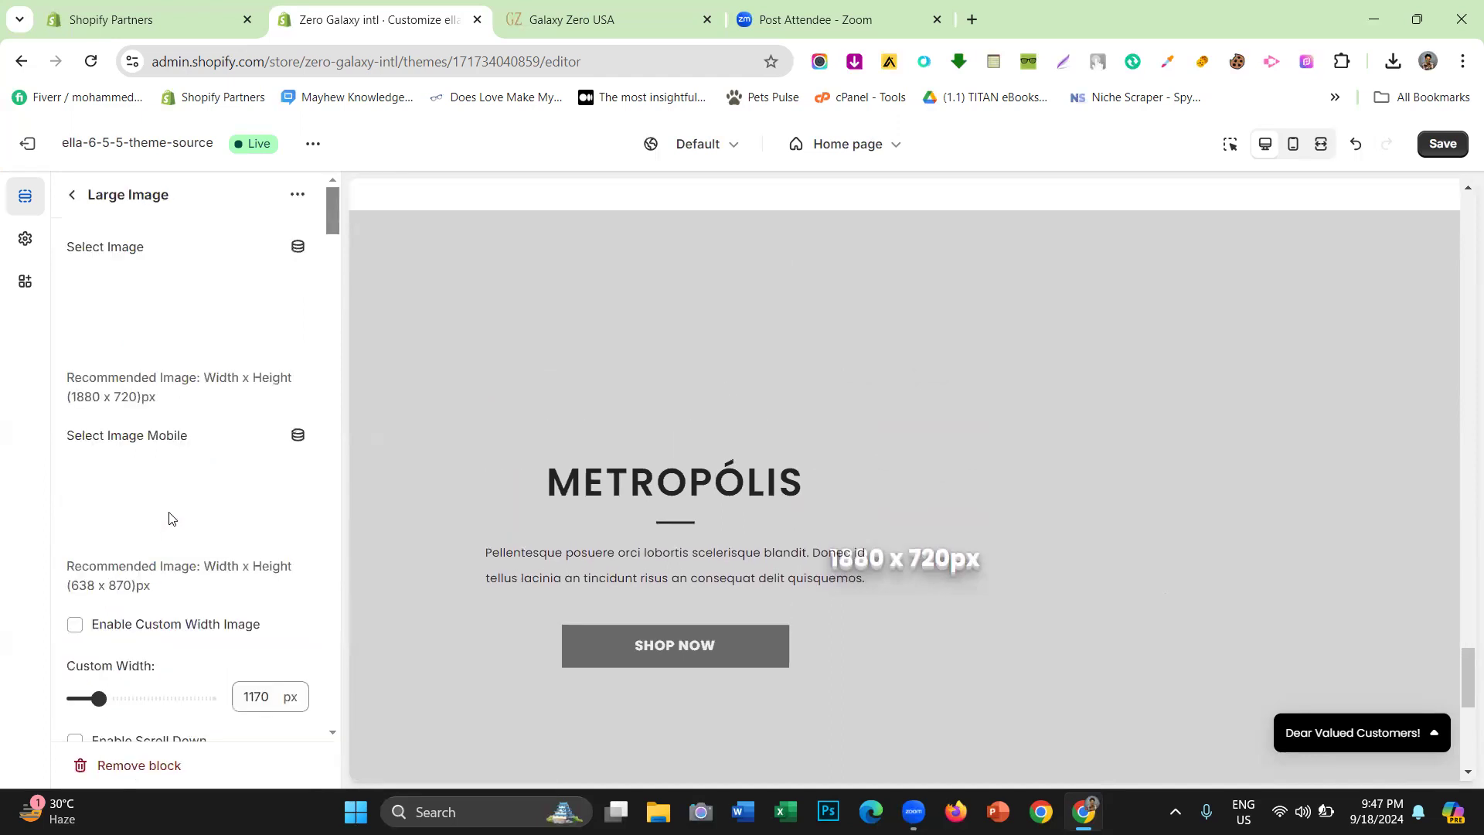
triple_click(89, 194)
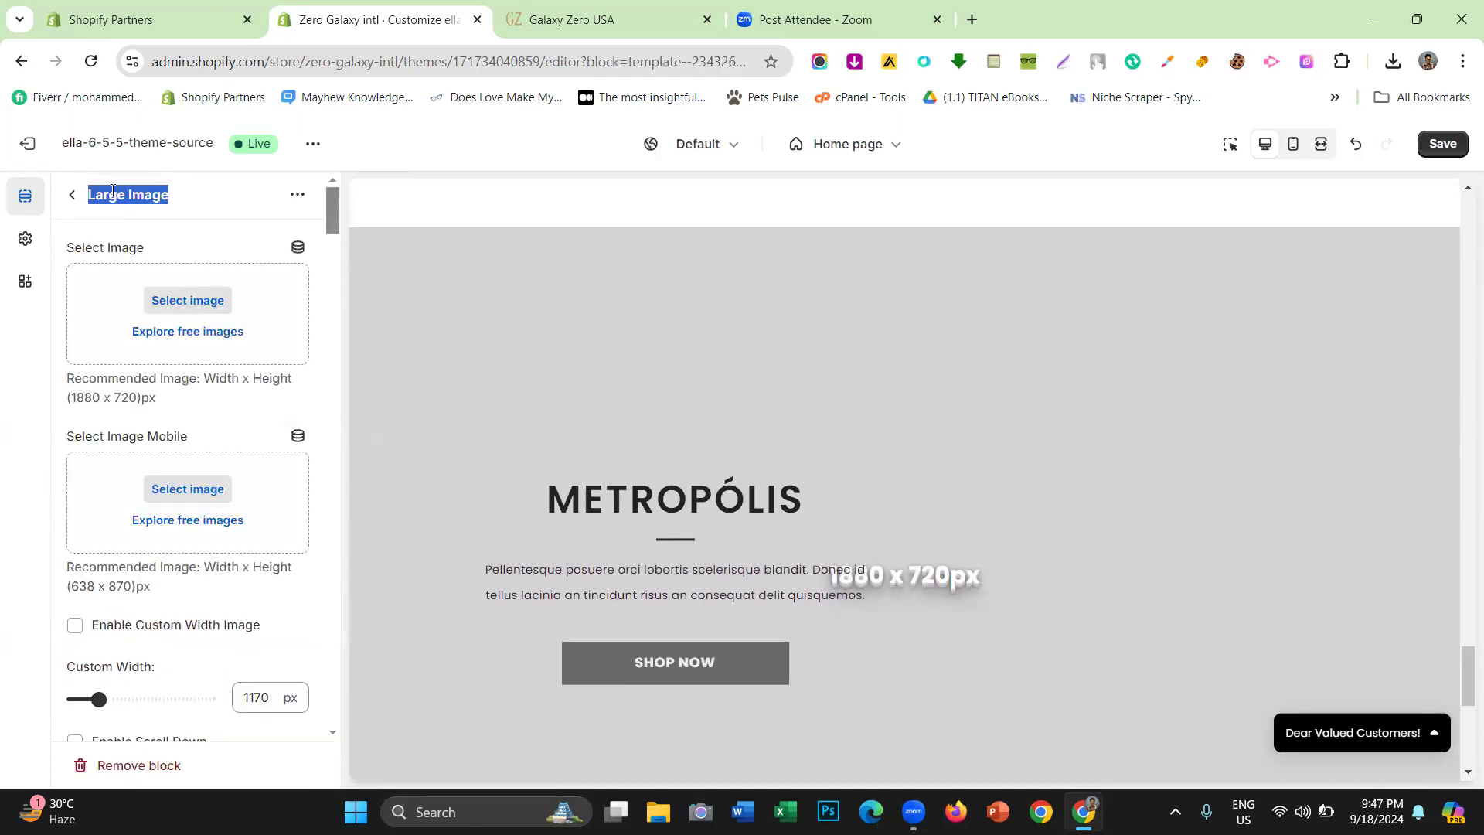
click(69, 199)
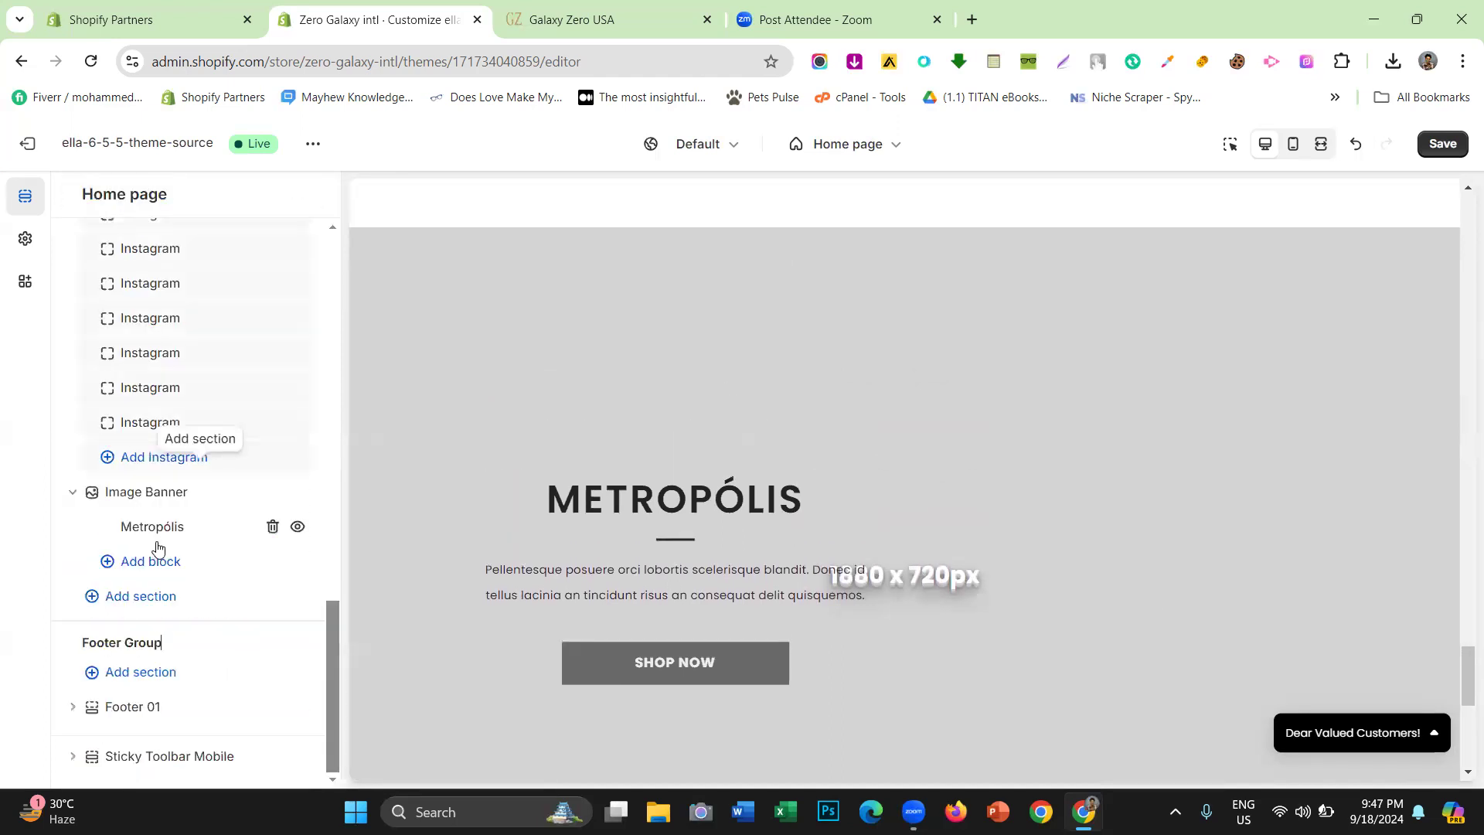
click(272, 528)
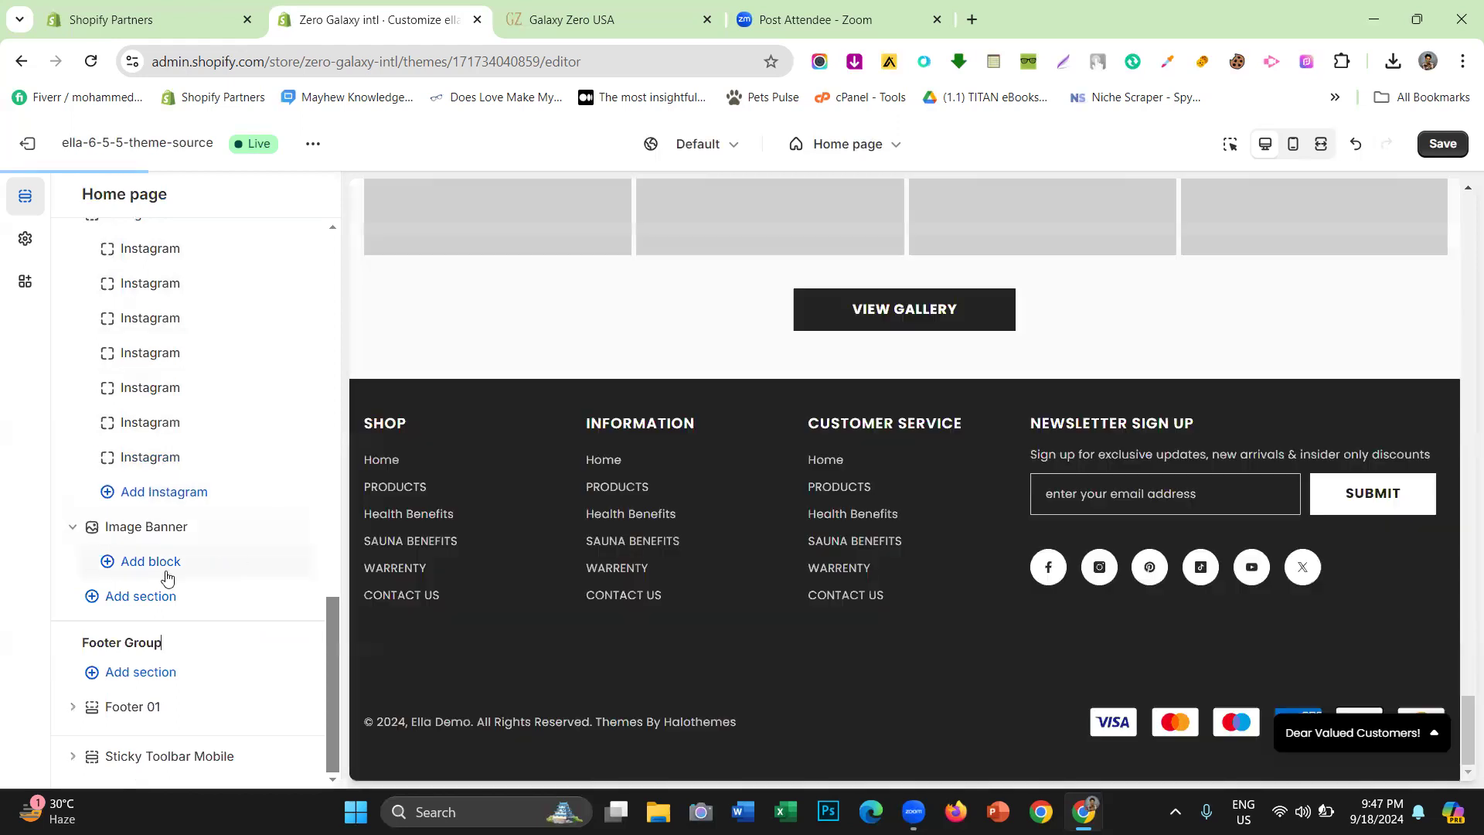
click(153, 565)
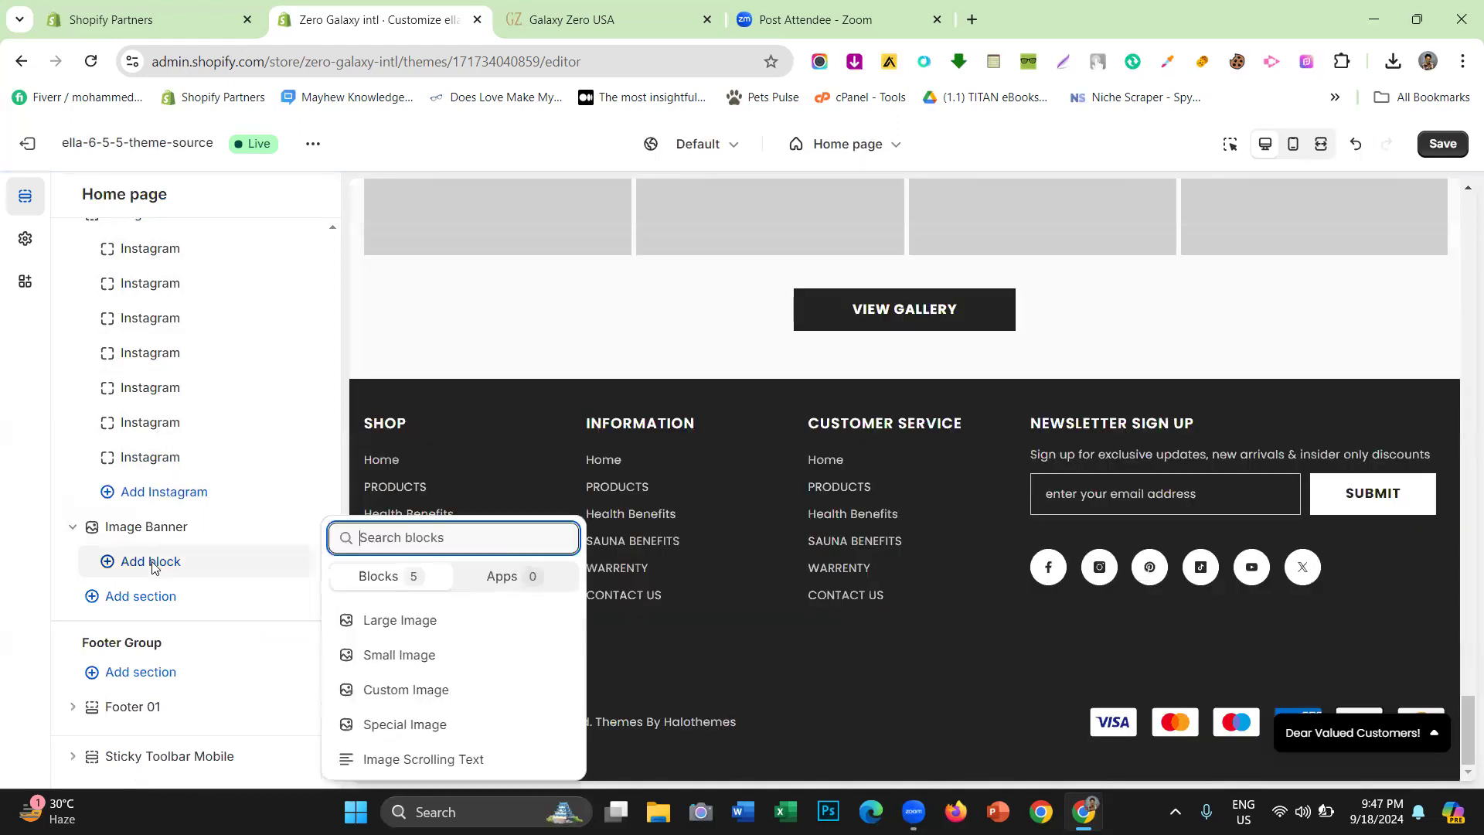
click(380, 656)
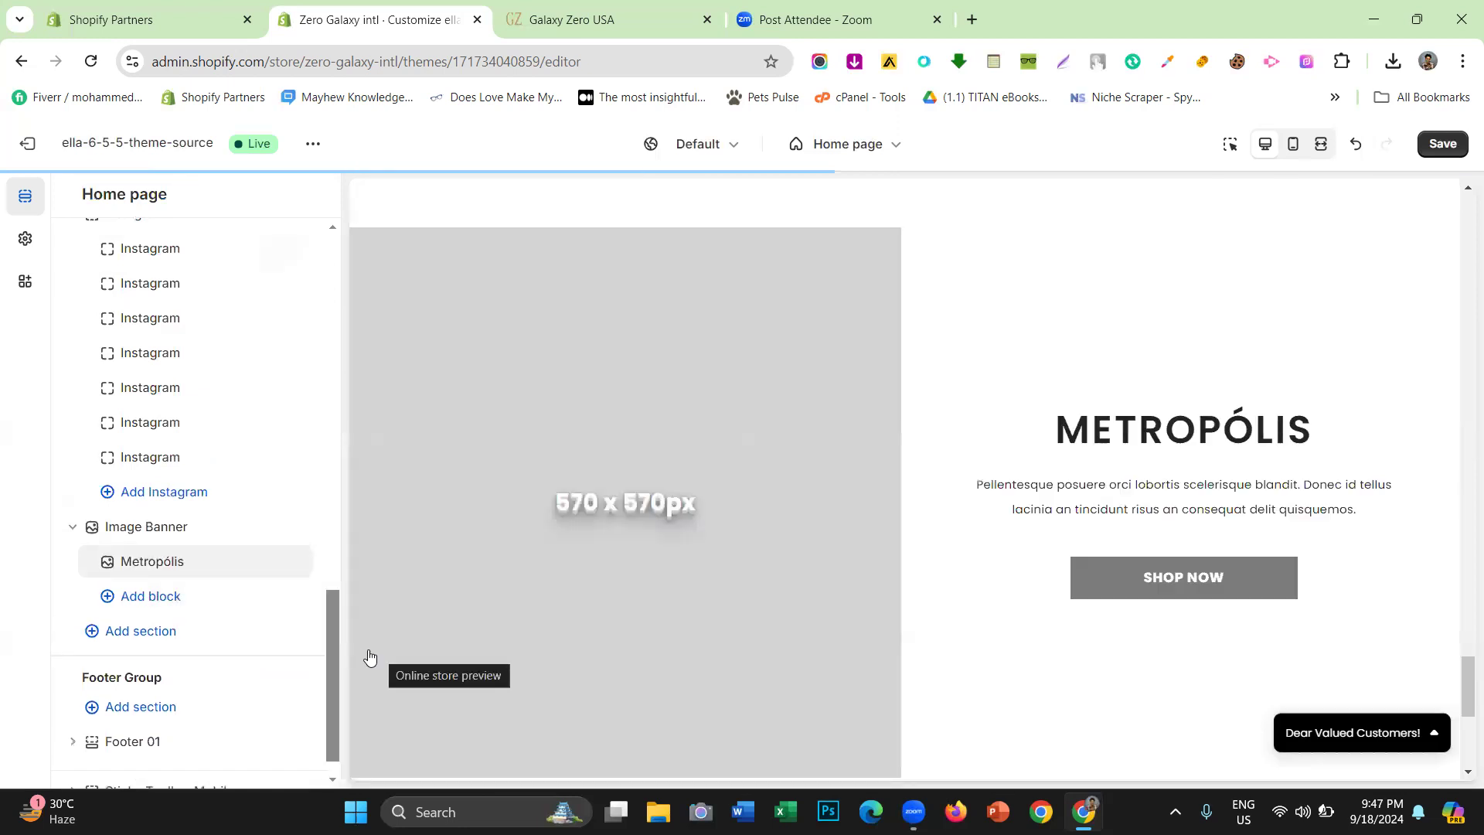
mouse_move(202, 572)
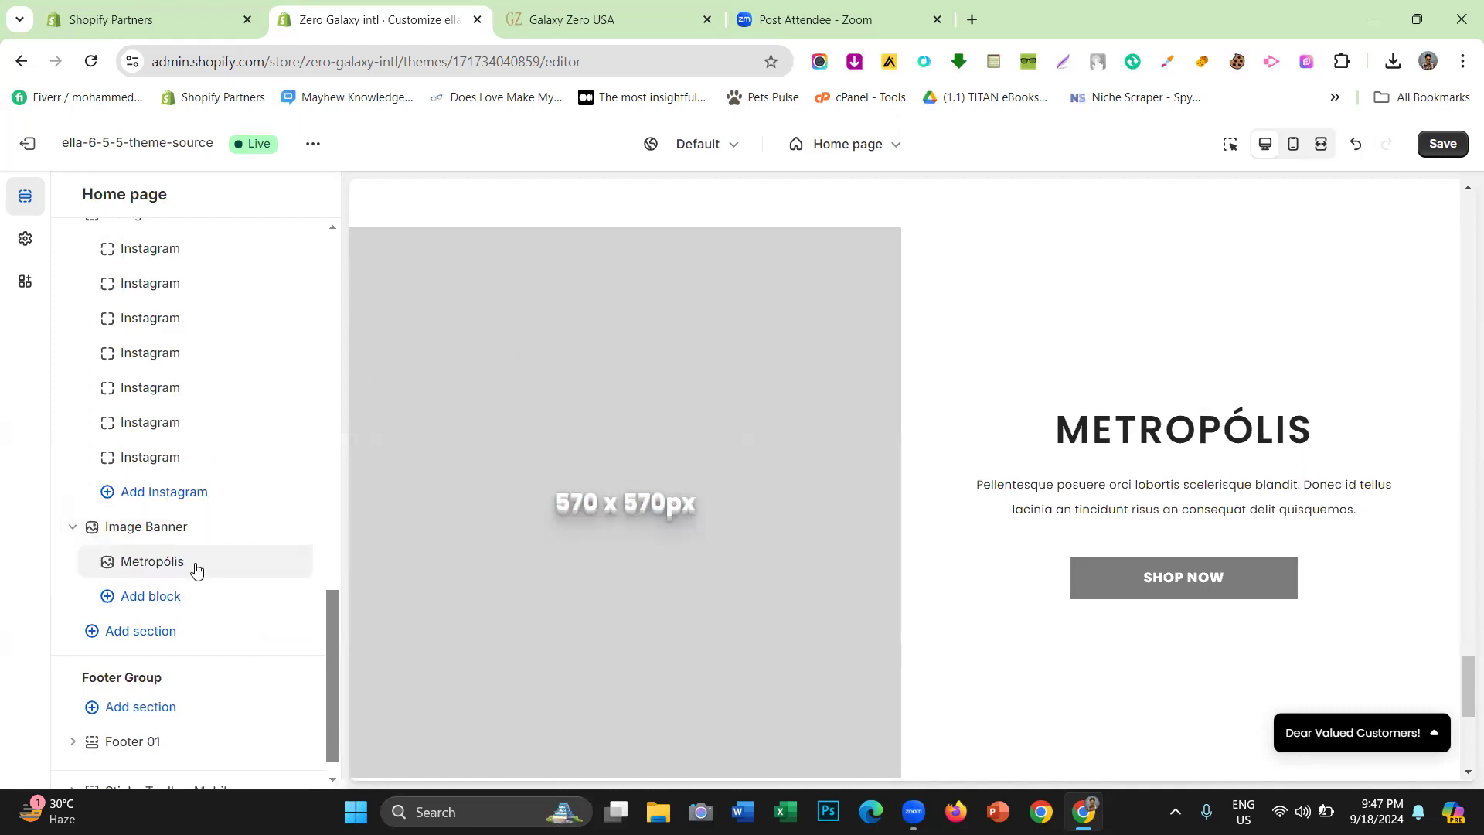
click(159, 631)
scroll(442, 458, down, 2)
scroll(393, 489, down, 10)
scroll(393, 490, down, 2)
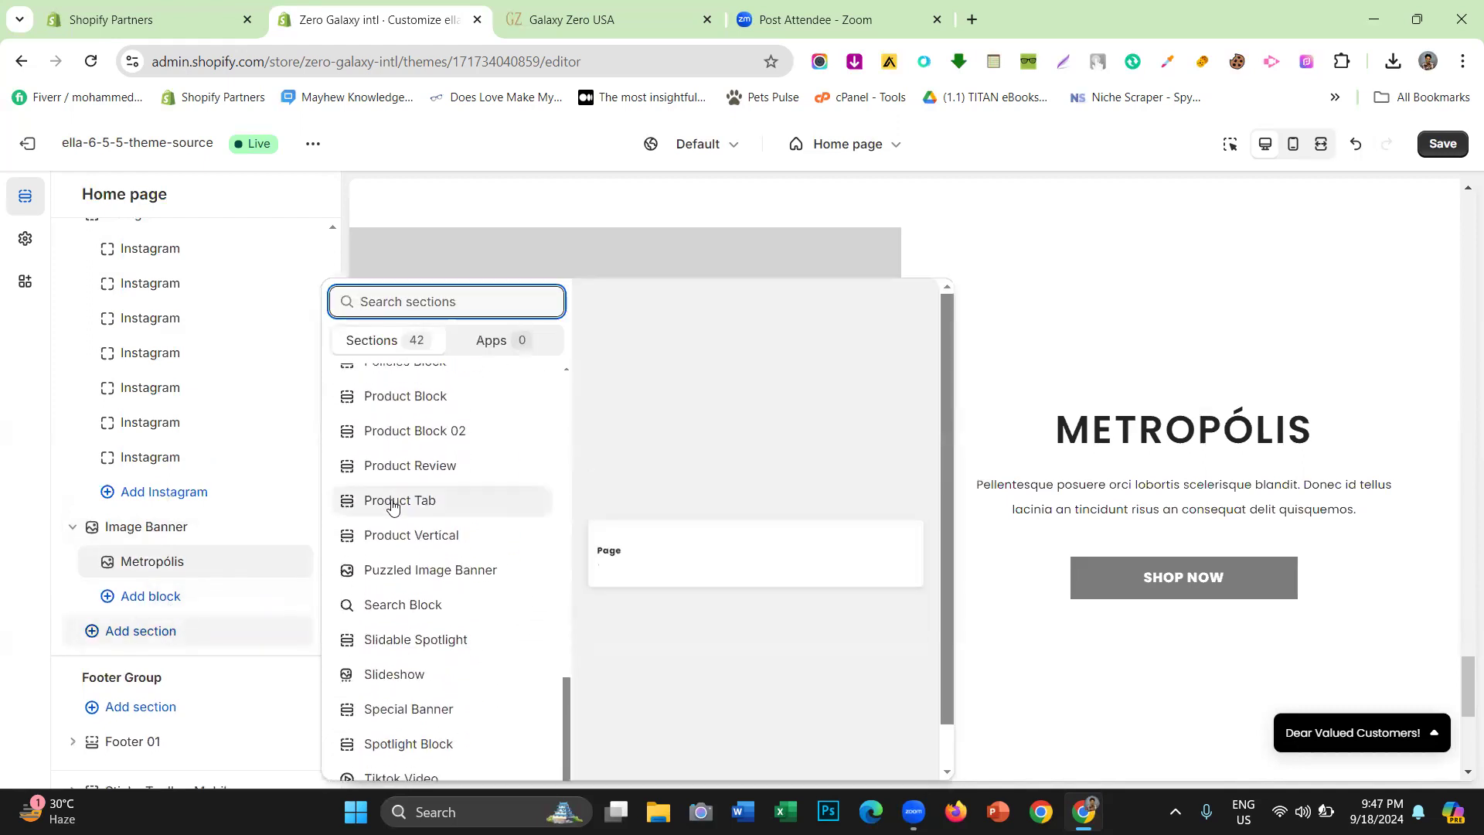
scroll(392, 502, up, 15)
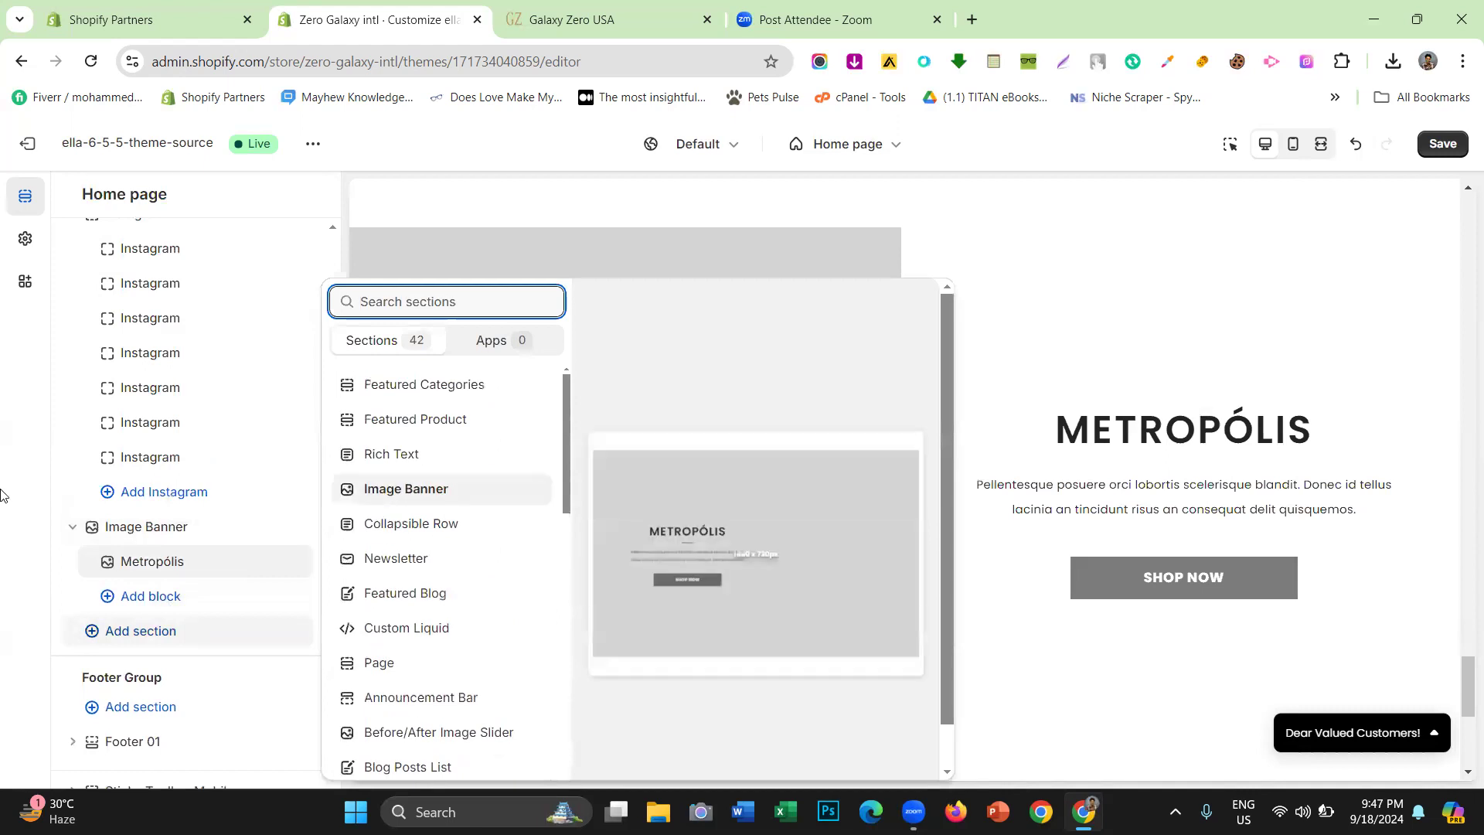
click(5, 494)
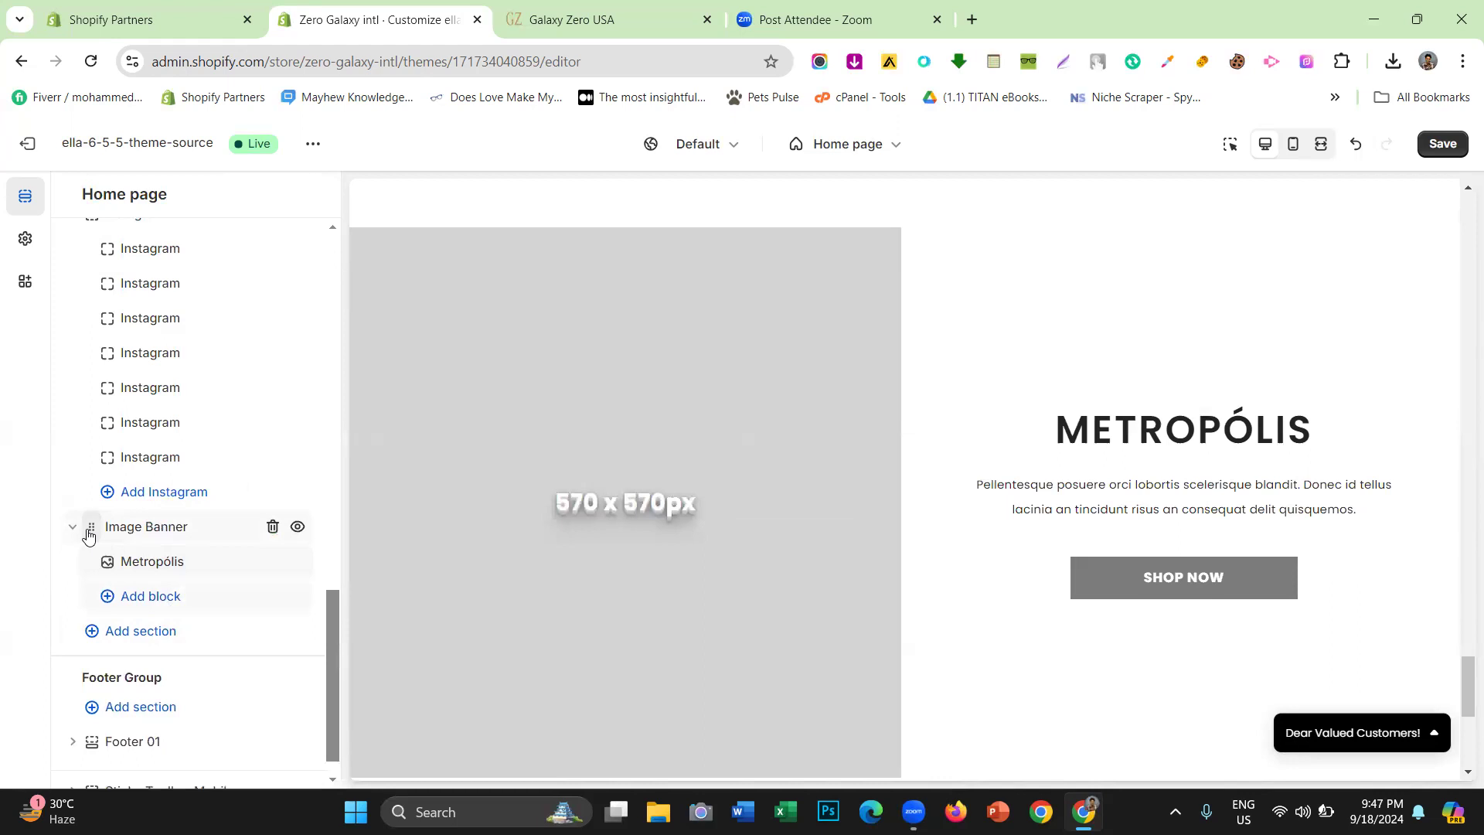
Move the Image Banner section directly above the Custom Block: Spotlight section and open its Metropólis block
drag(89, 534, 140, 633)
scroll(185, 438, down, 3)
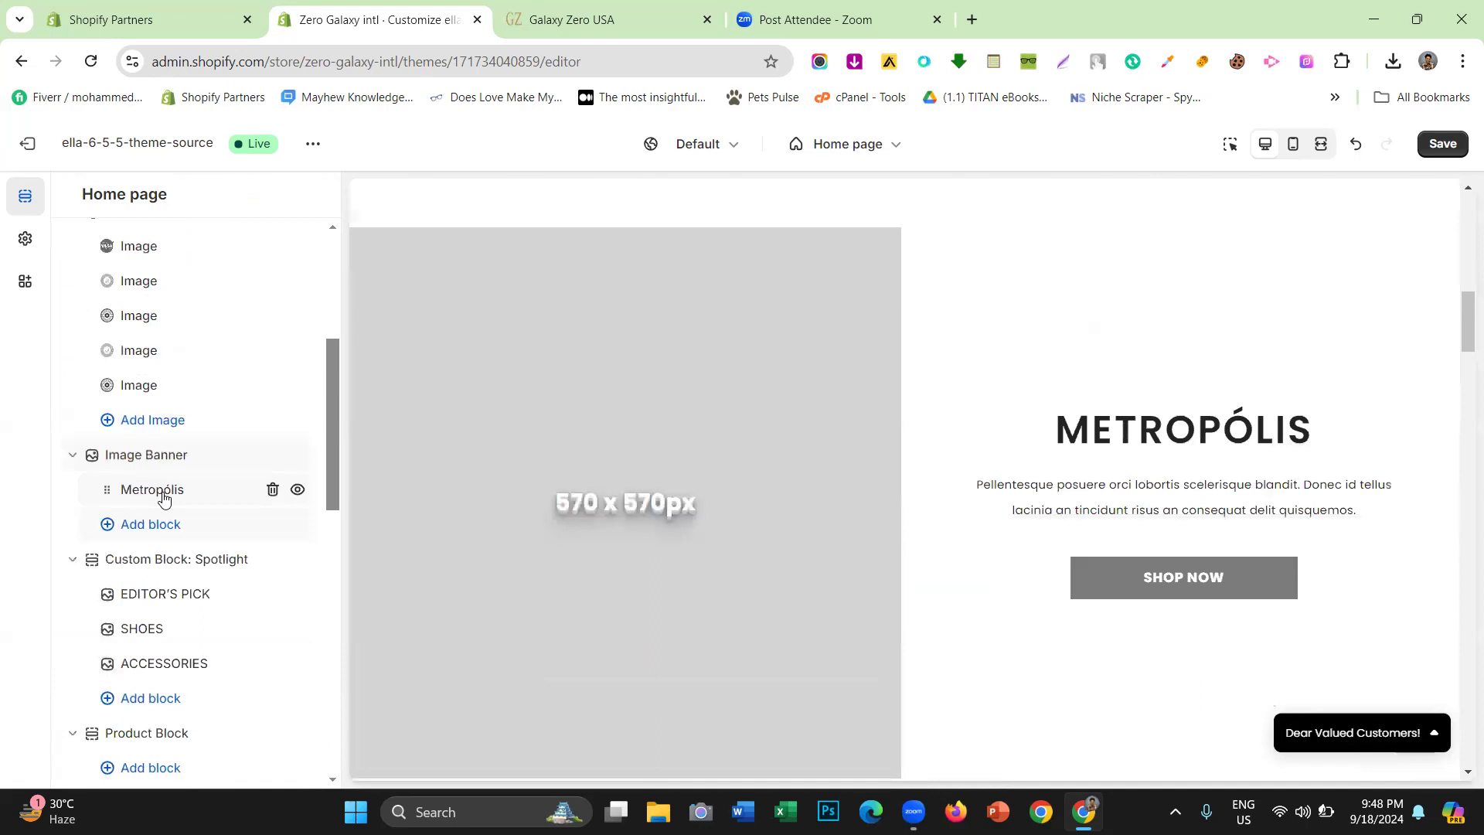
click(164, 497)
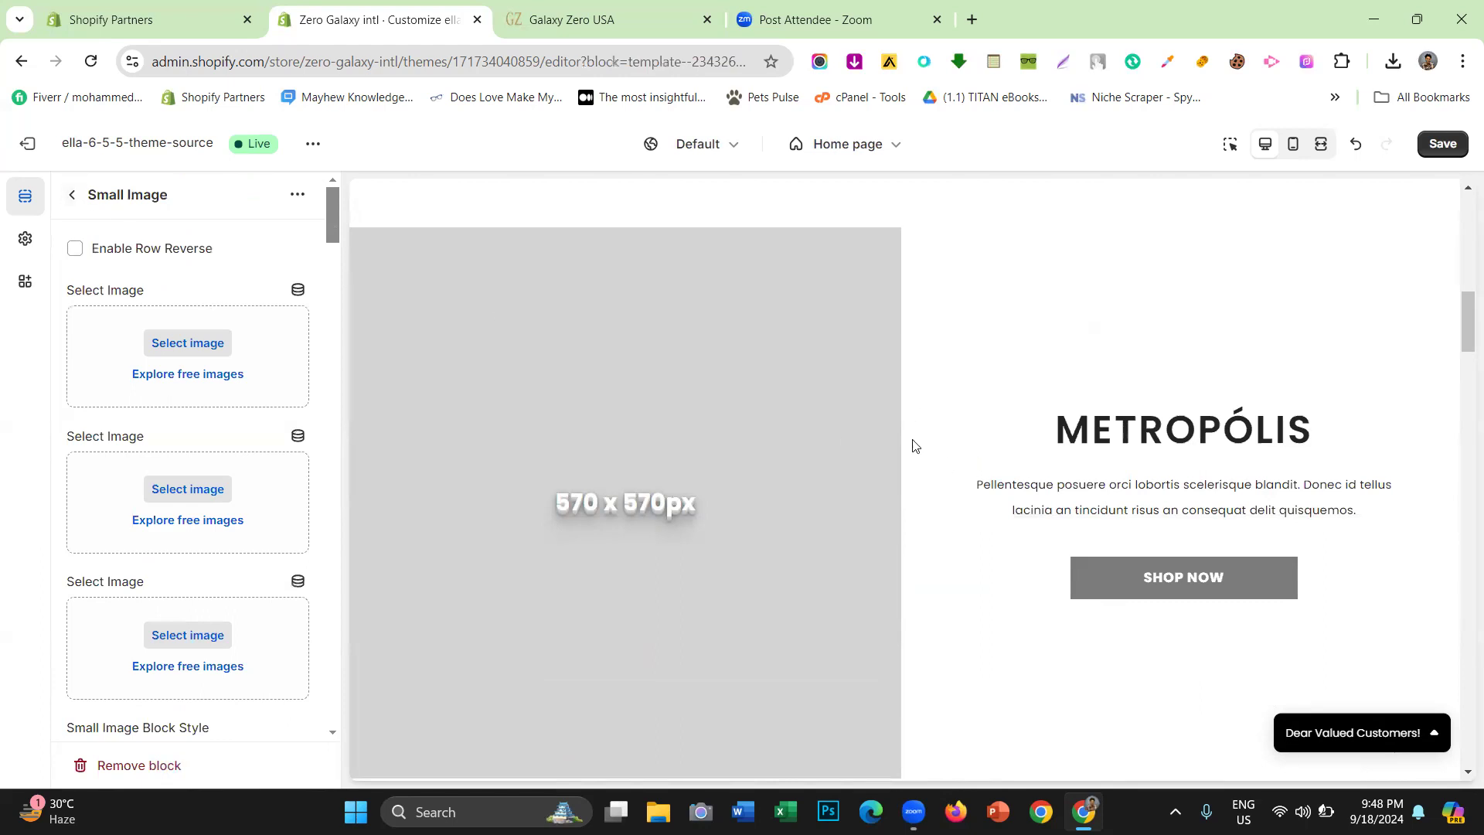
On the Galaxy Zero USA site, save the Full-Body Coverage image to Downloads as WhatsAppImage2024-04-30at11.28.02PM_940x.webp
click(651, 12)
scroll(665, 437, down, 2)
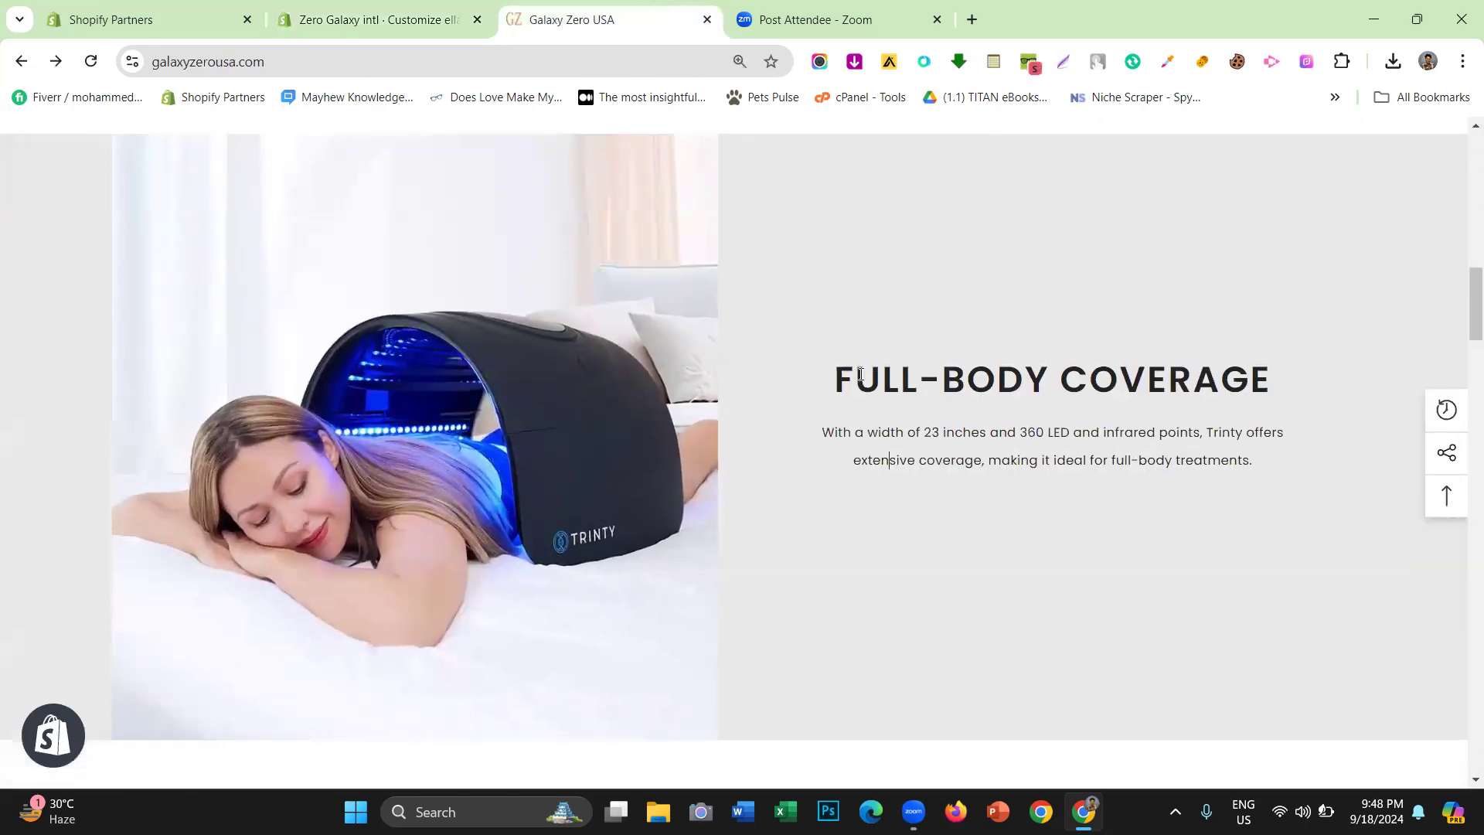
scroll(417, 402, up, 2)
scroll(370, 387, down, 1)
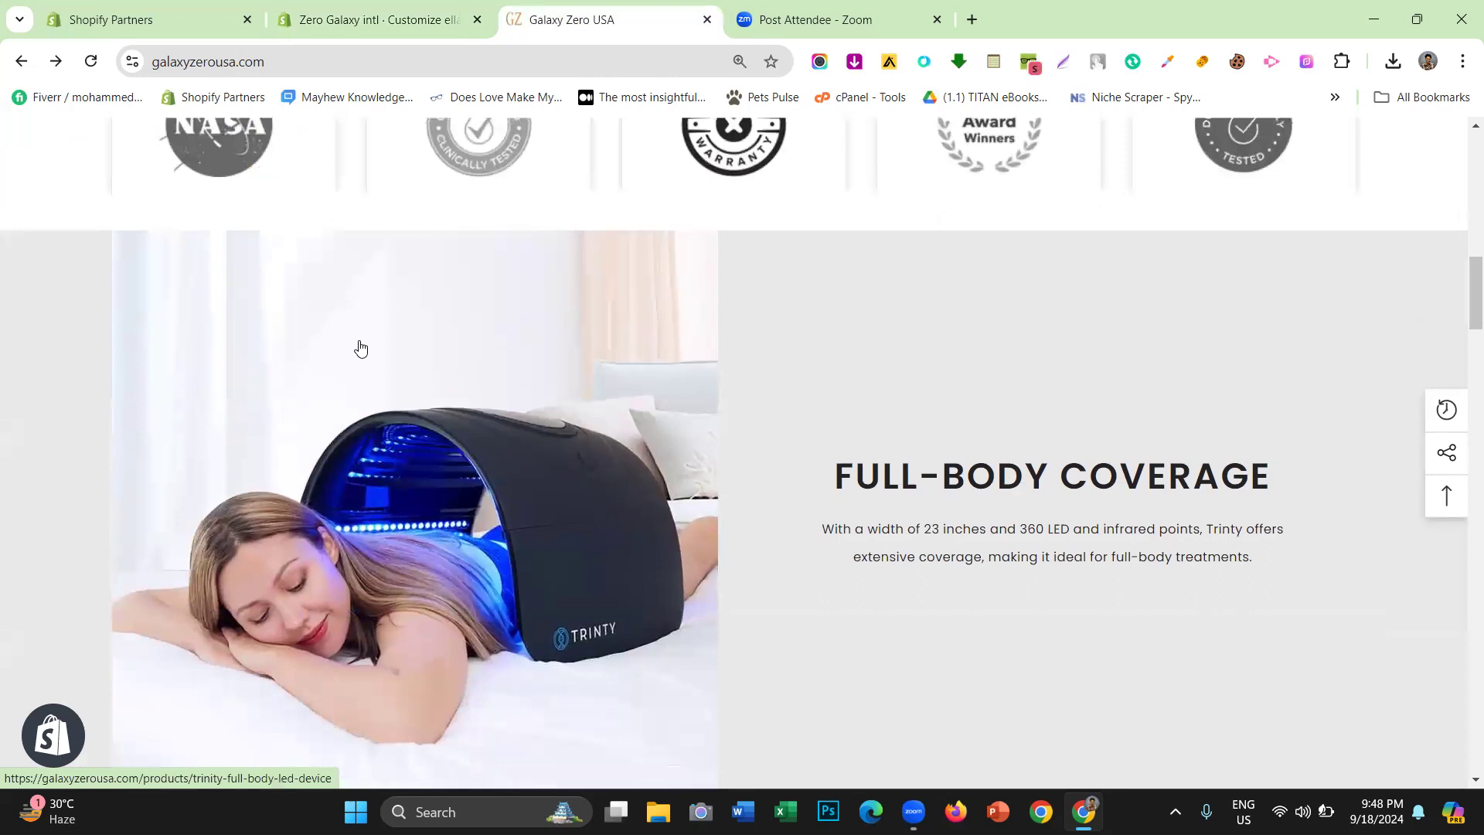
right_click(351, 397)
scroll(382, 421, down, 2)
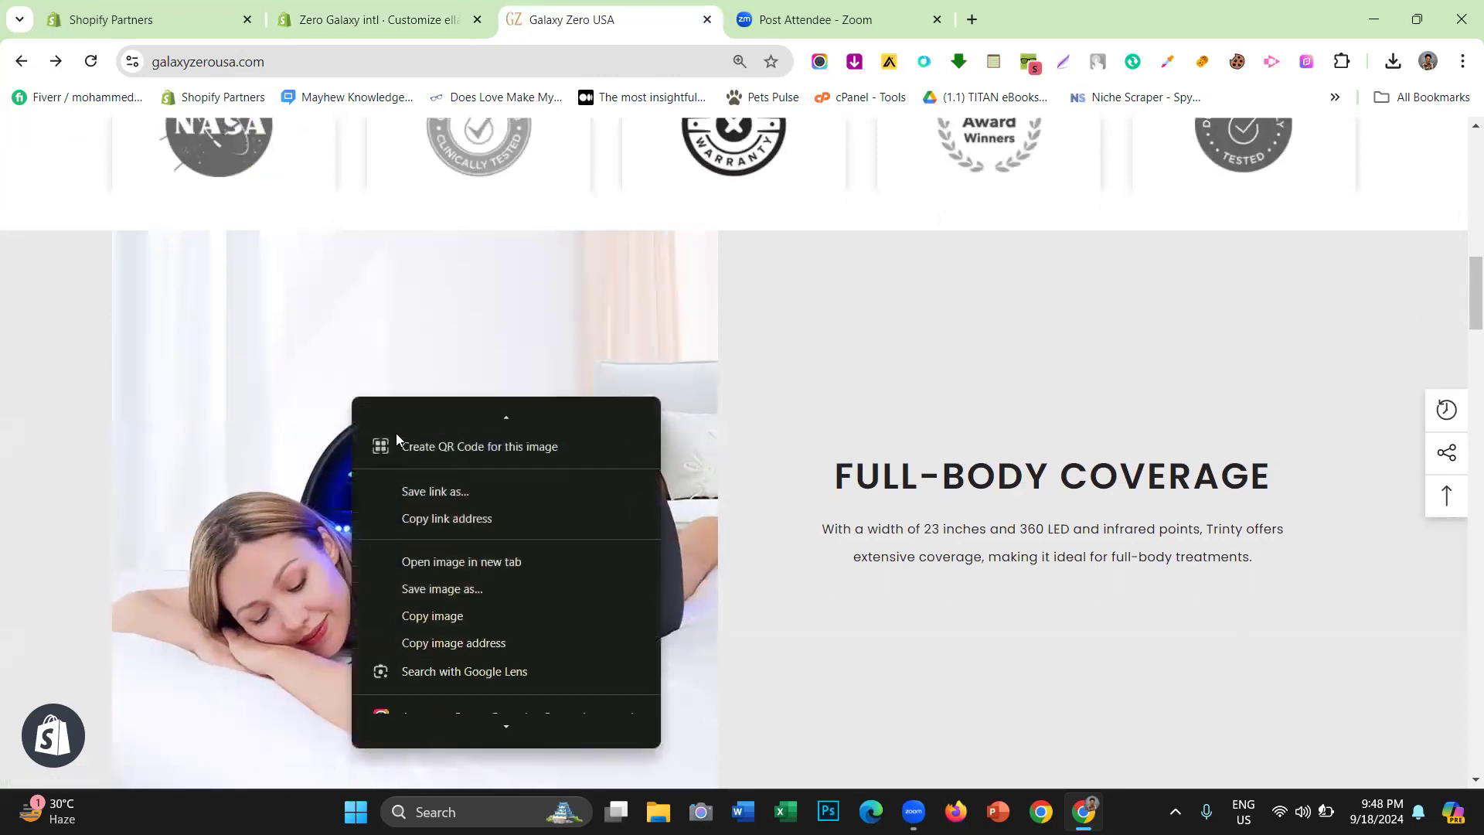
click(454, 587)
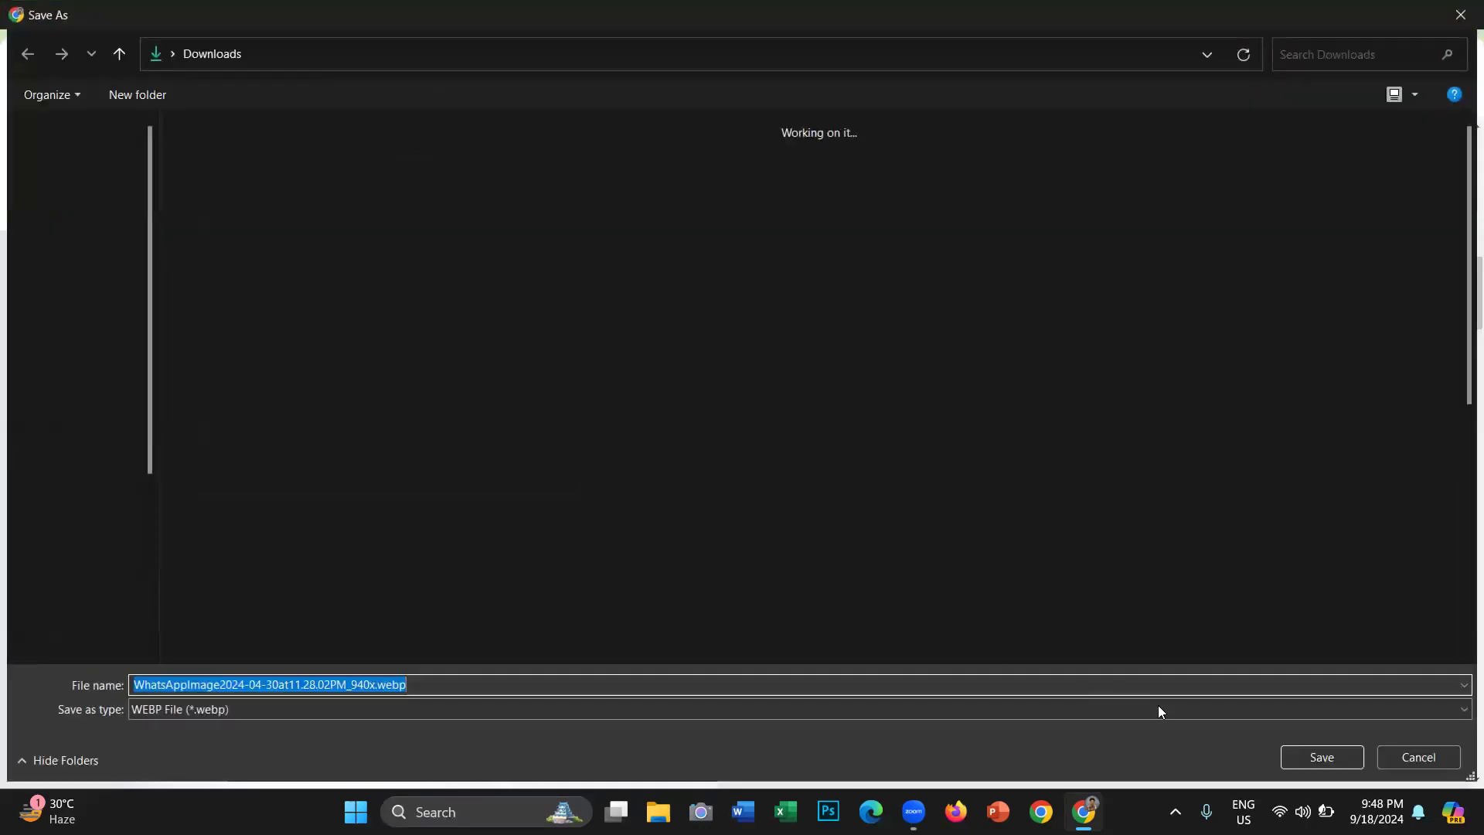
click(1323, 752)
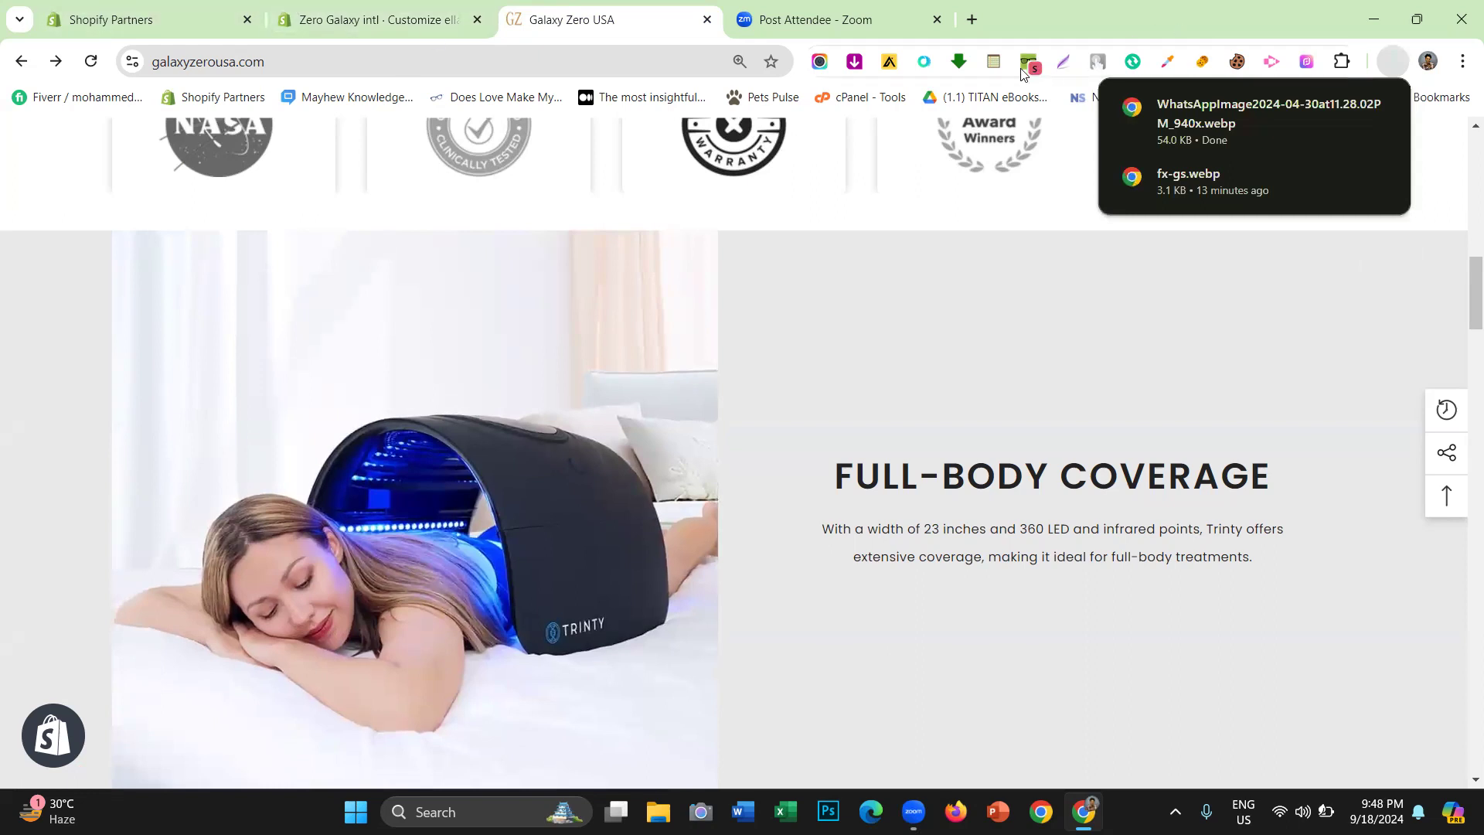
Find the 940x940 Full-Body Coverage image among the page's images in Imageye, download it as a JPG, and close Imageye
click(855, 64)
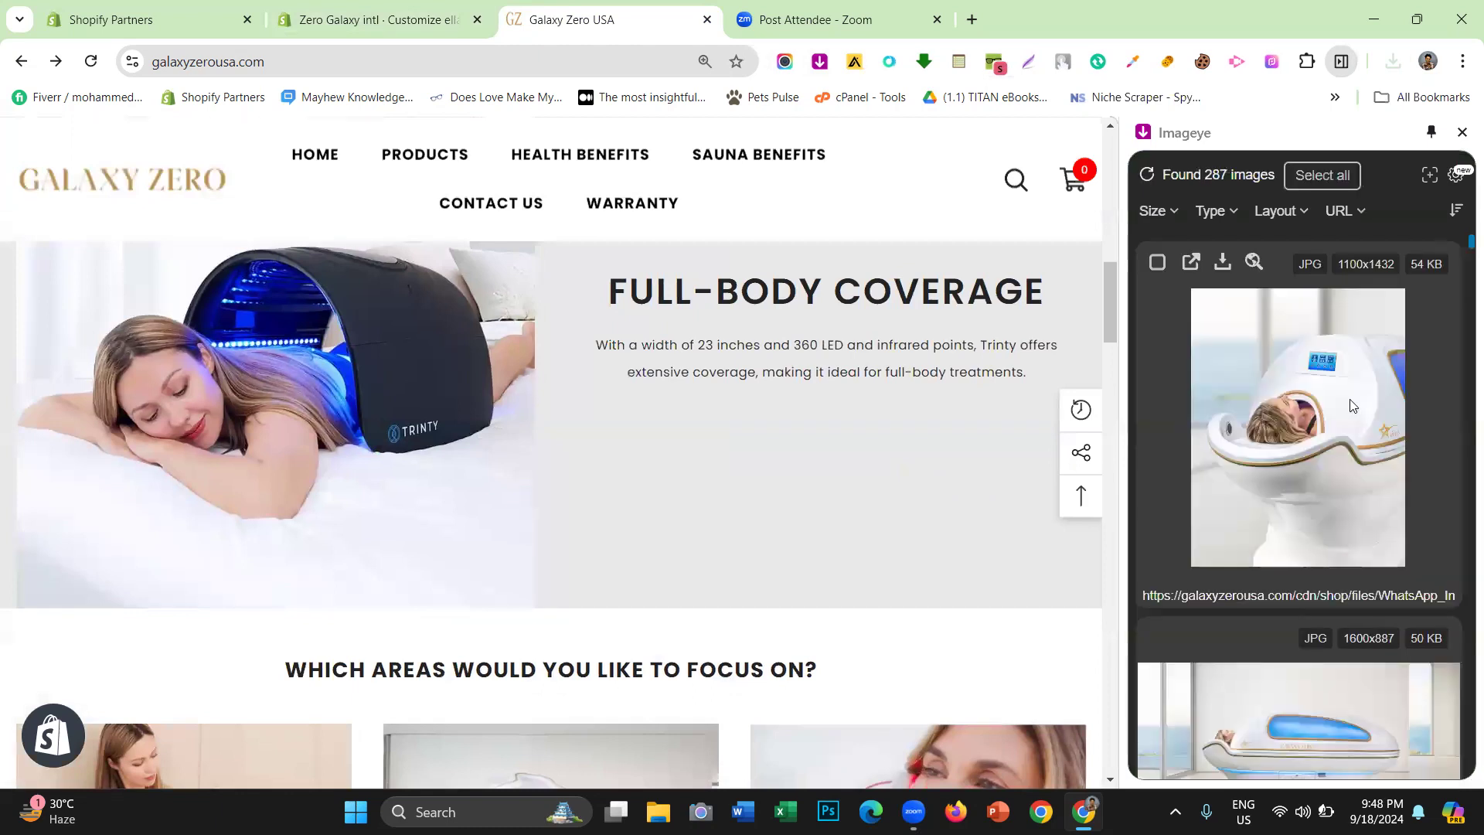
scroll(1351, 405, down, 15)
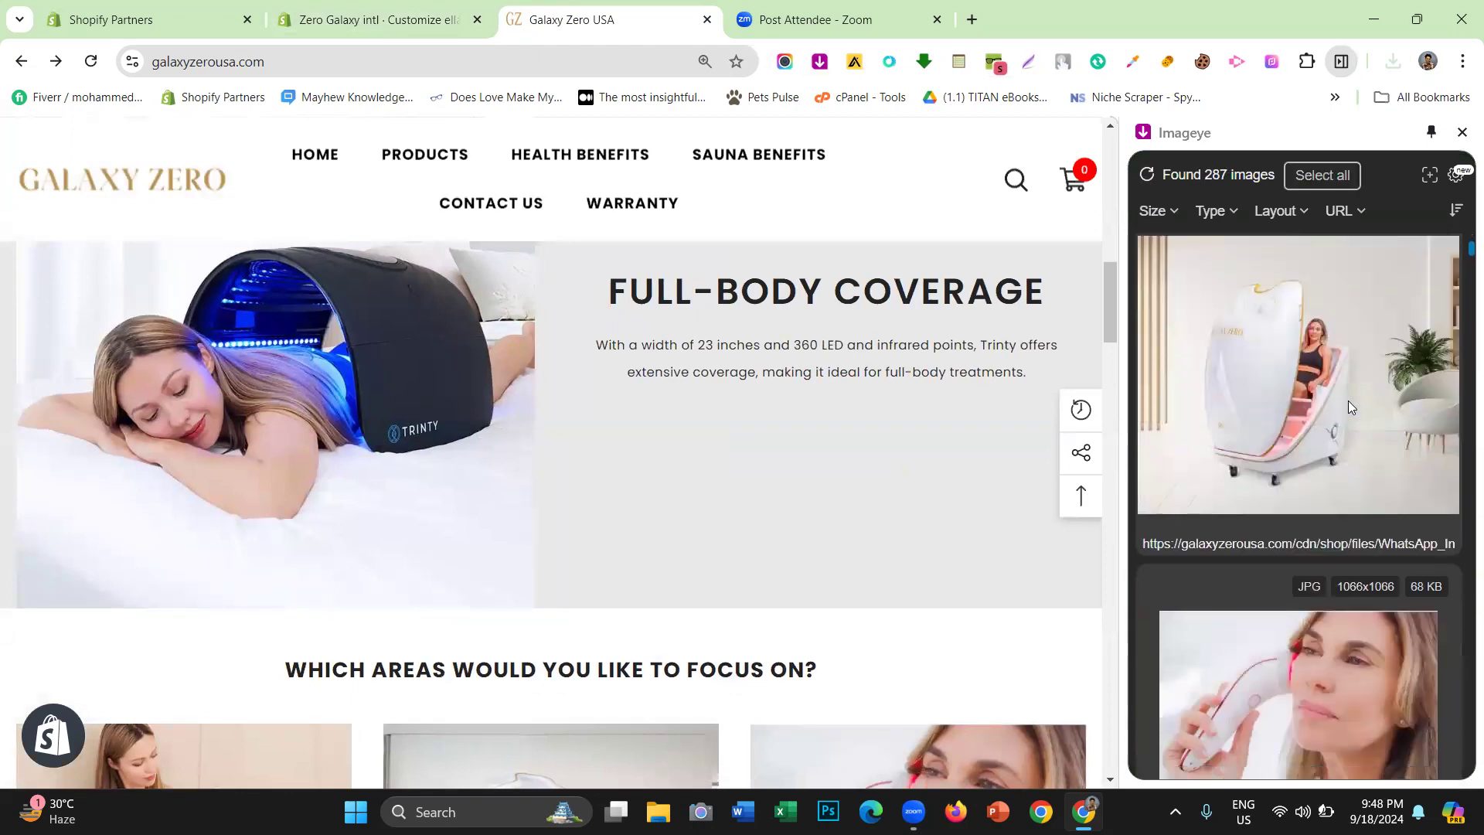
scroll(1350, 406, down, 10)
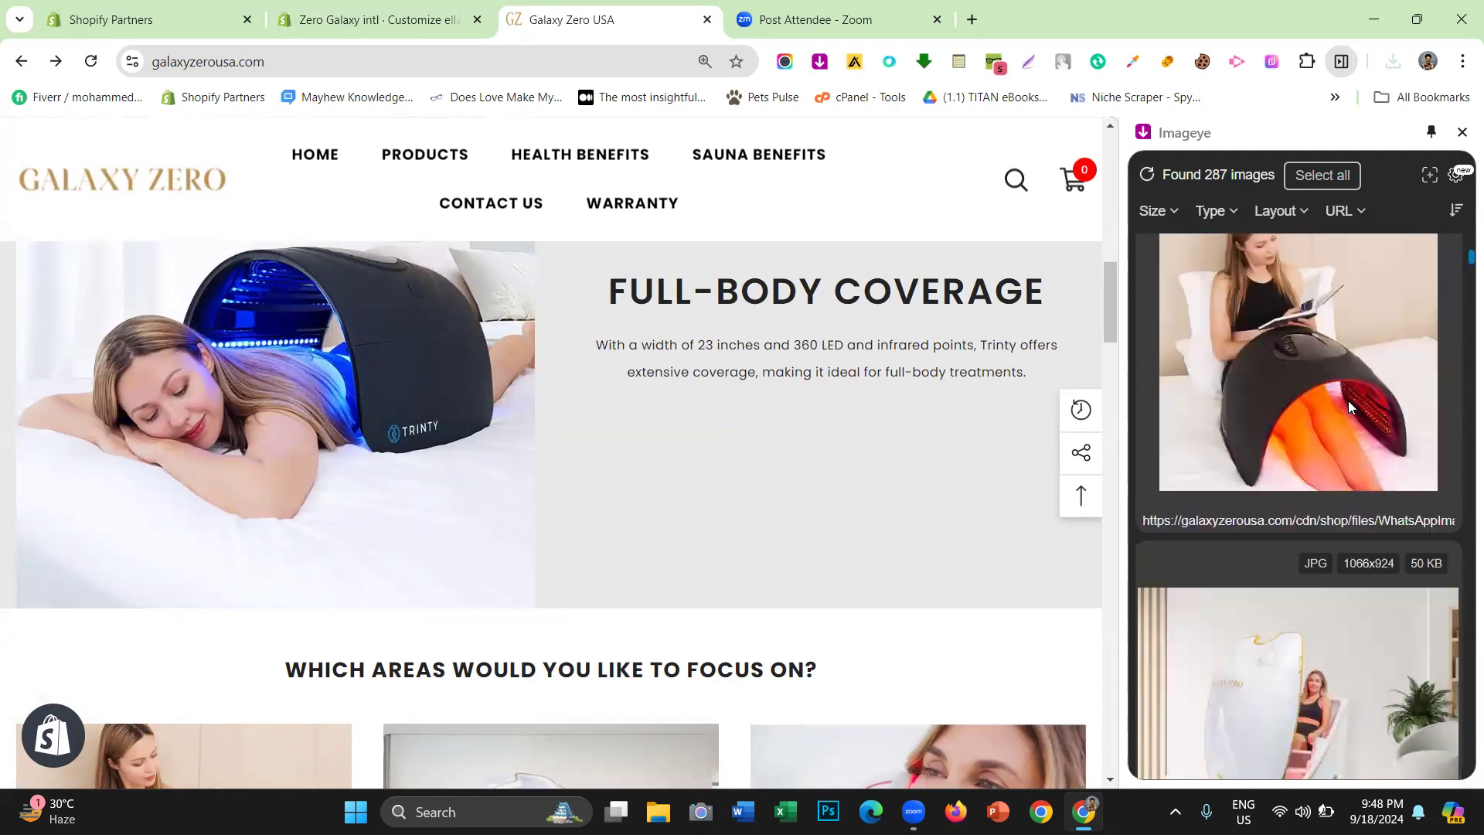
scroll(1349, 405, down, 10)
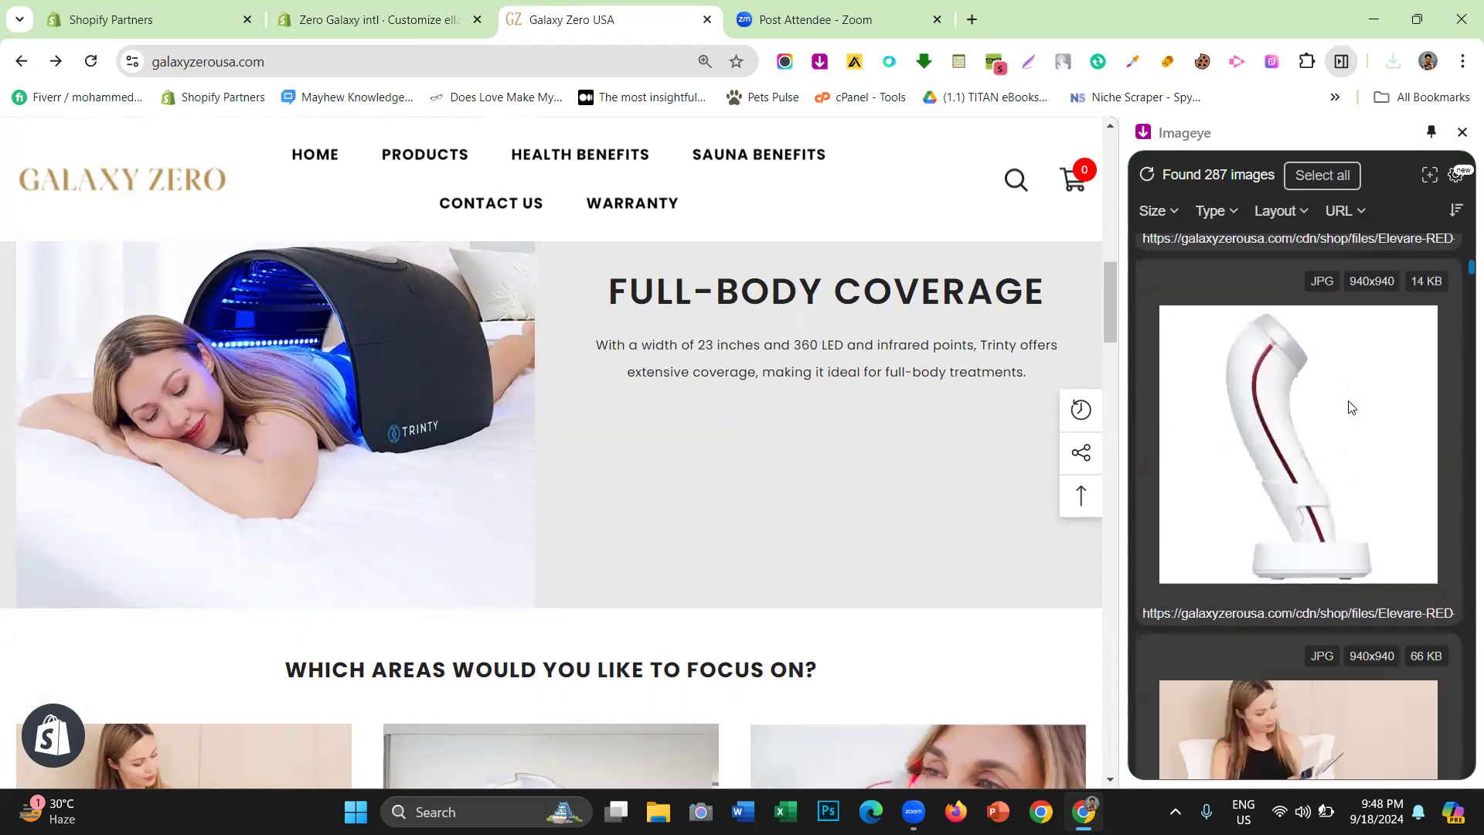
scroll(1349, 405, down, 10)
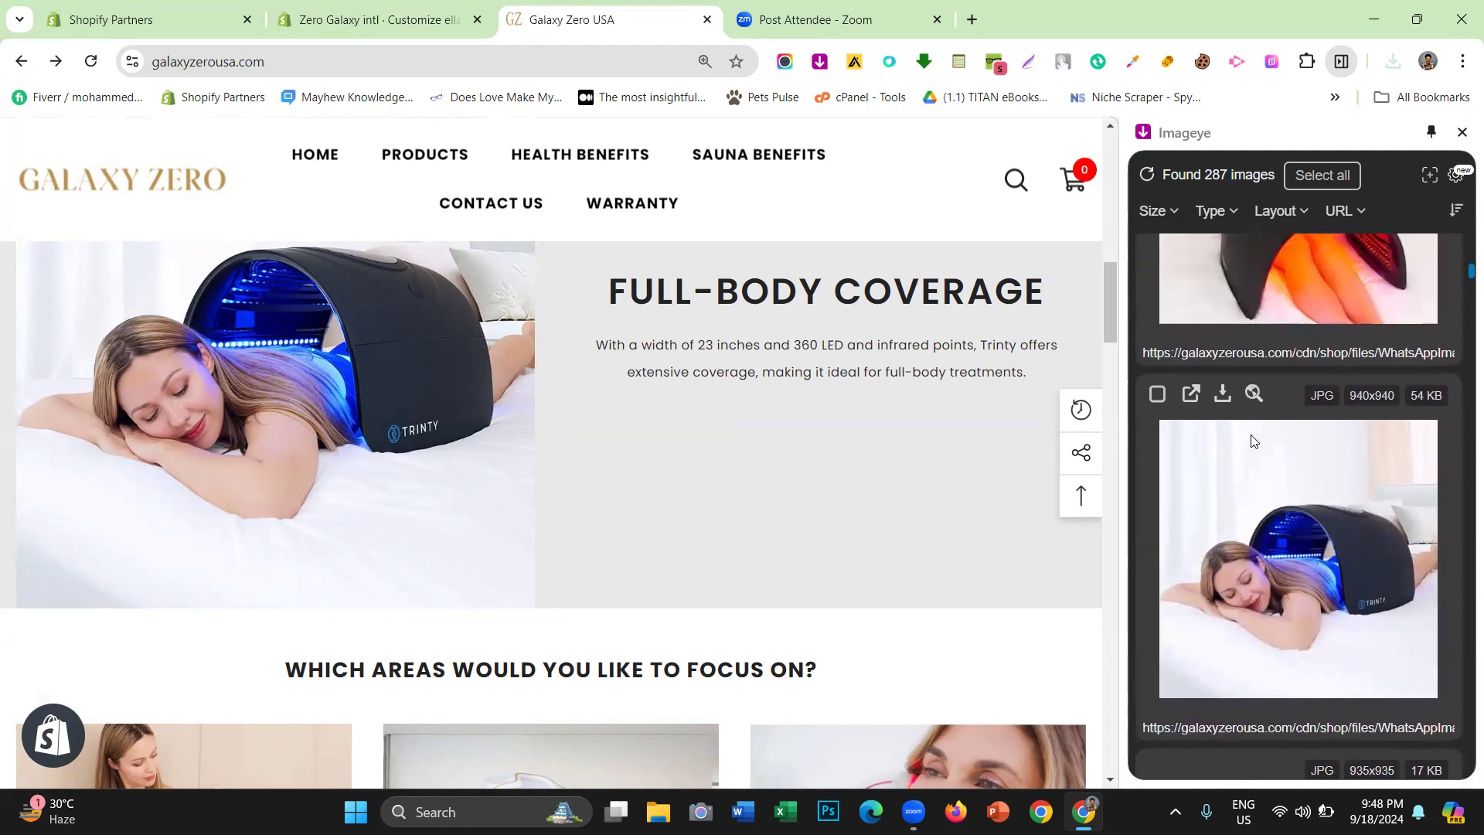
click(1226, 393)
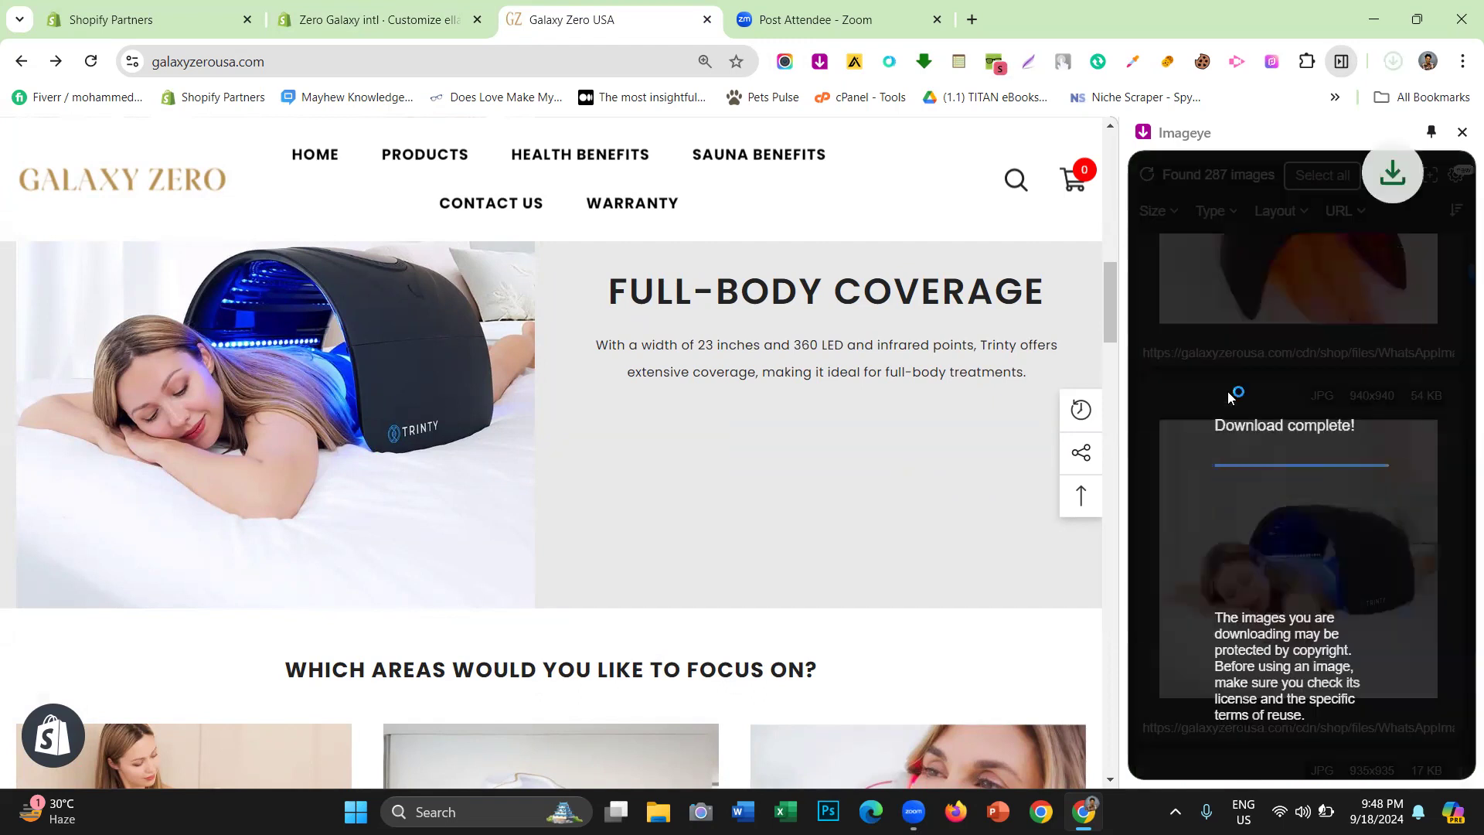
scroll(1351, 387, down, 4)
scroll(1351, 382, up, 4)
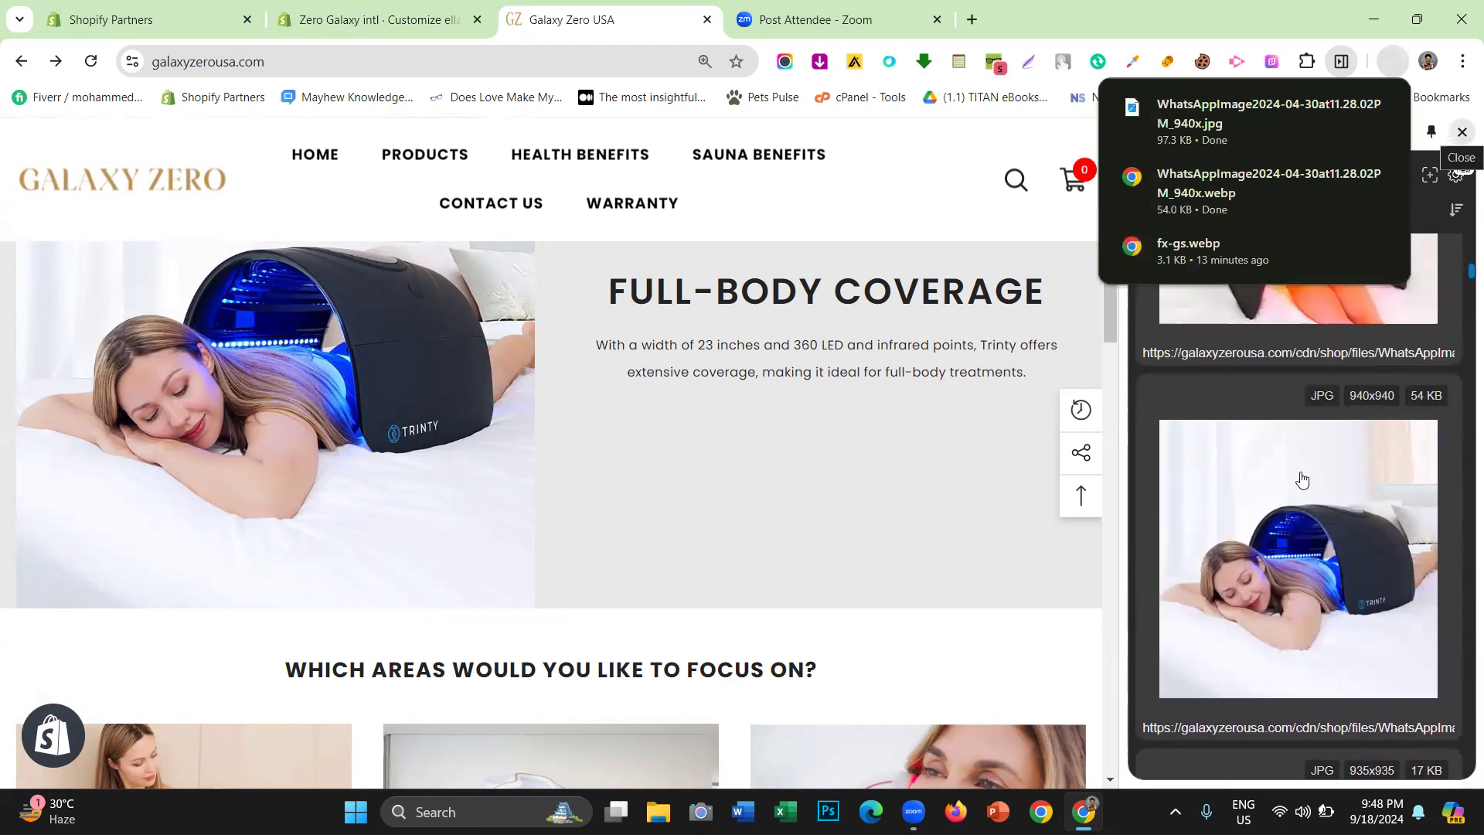
scroll(1302, 479, down, 10)
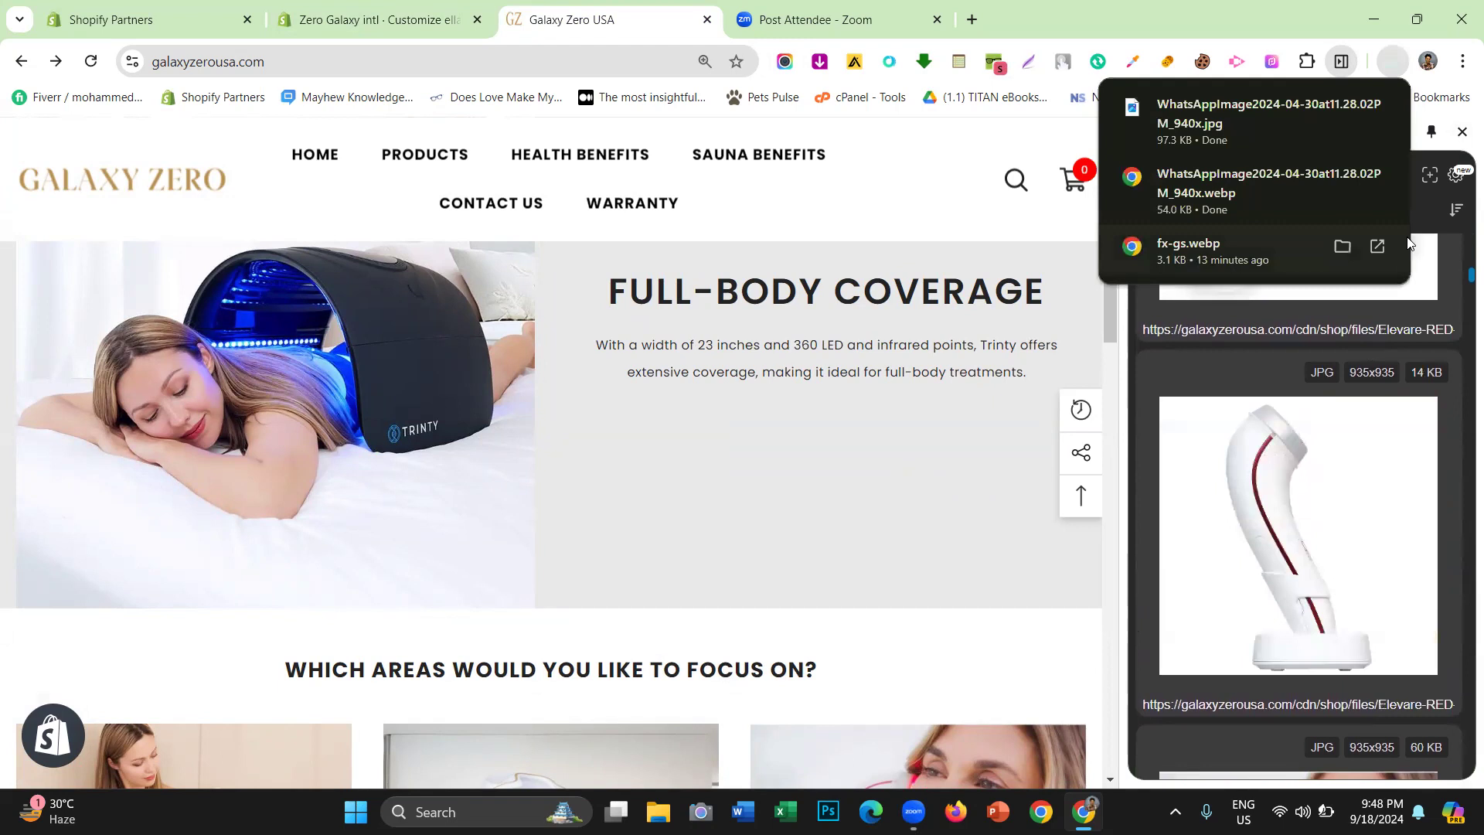
click(1461, 133)
Return to the theme editor and reopen the Image Banner's Metropólis block
click(452, 19)
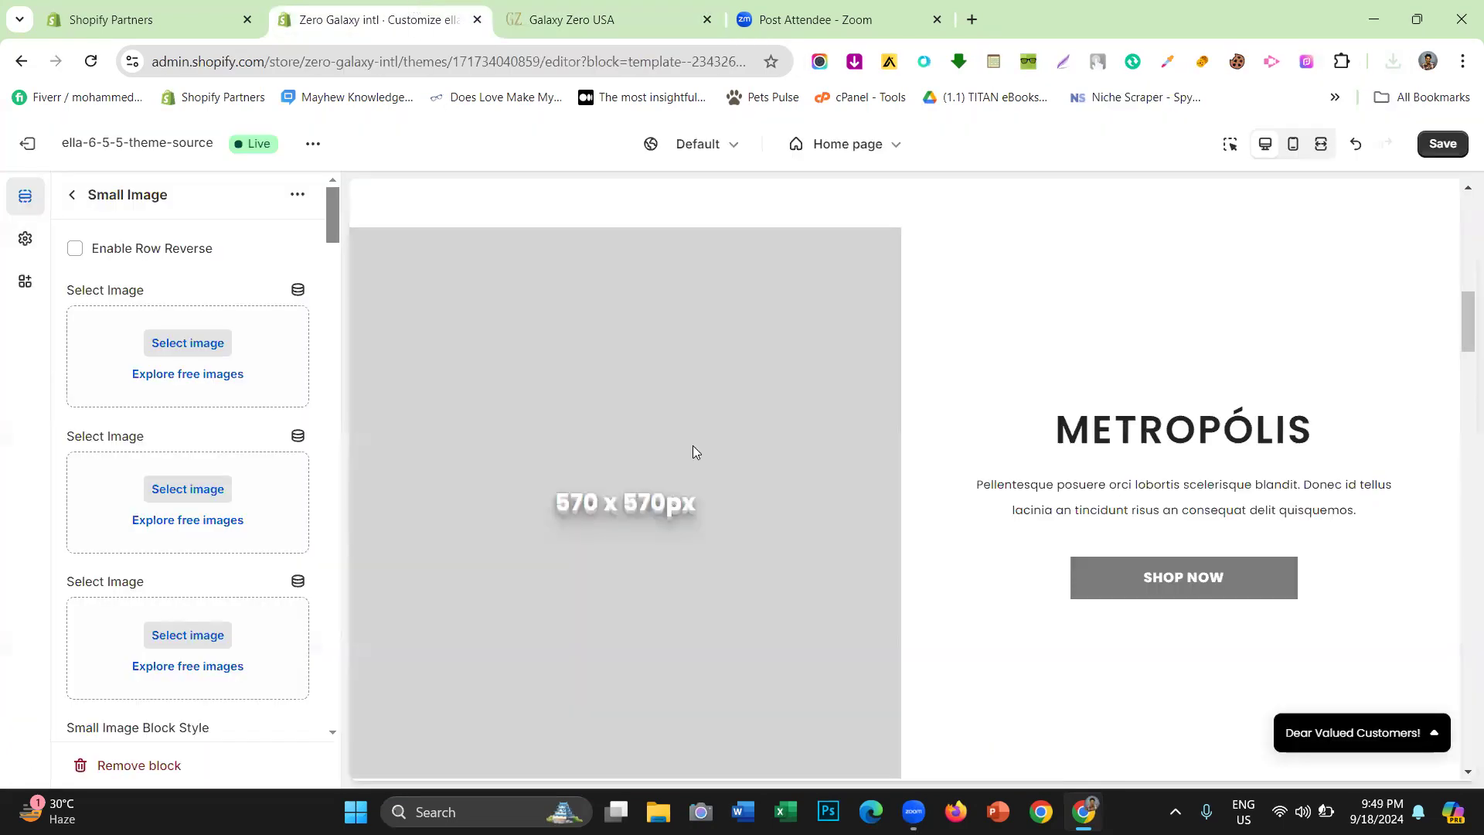
click(76, 197)
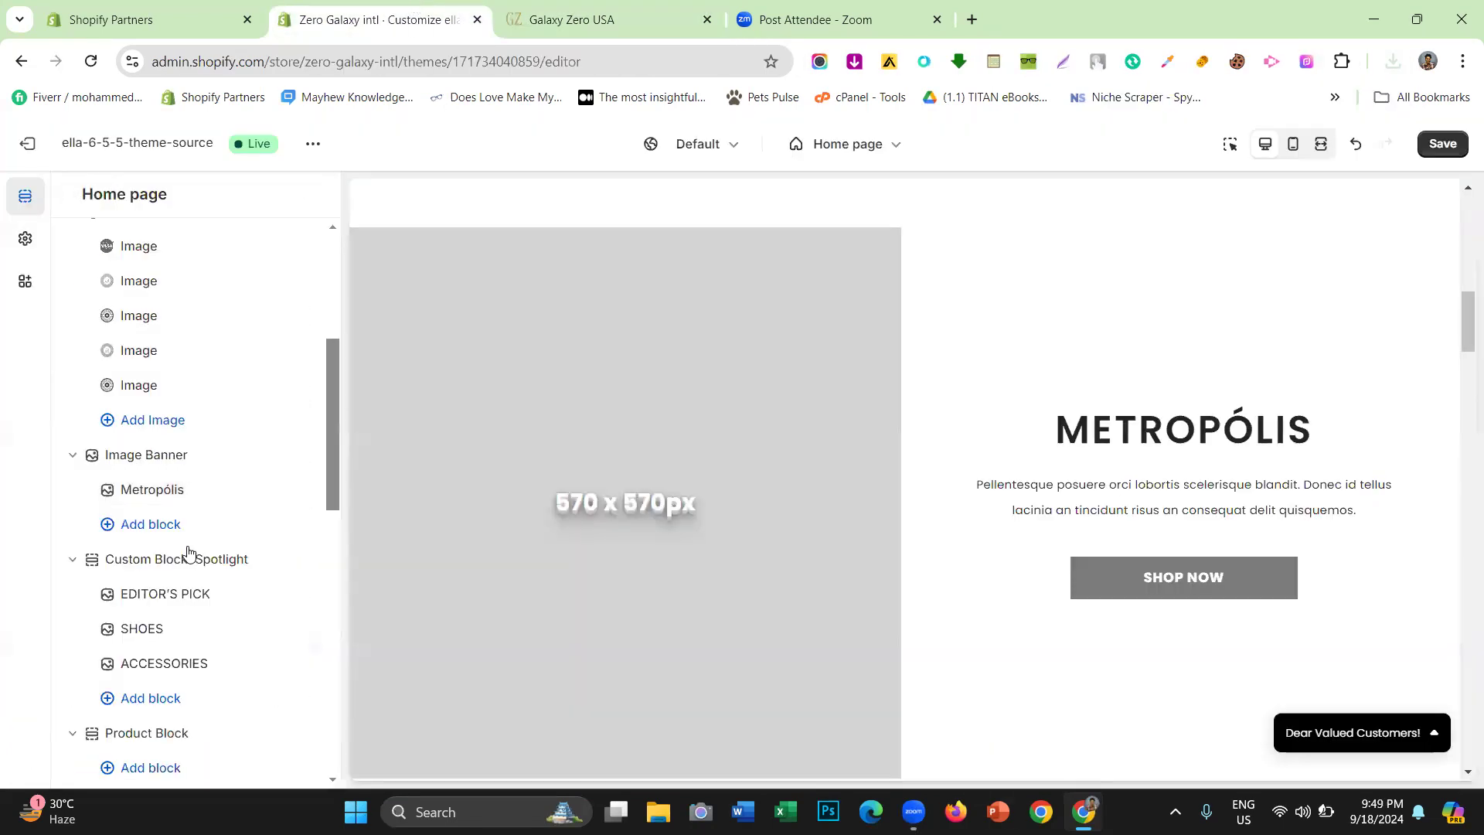
click(160, 498)
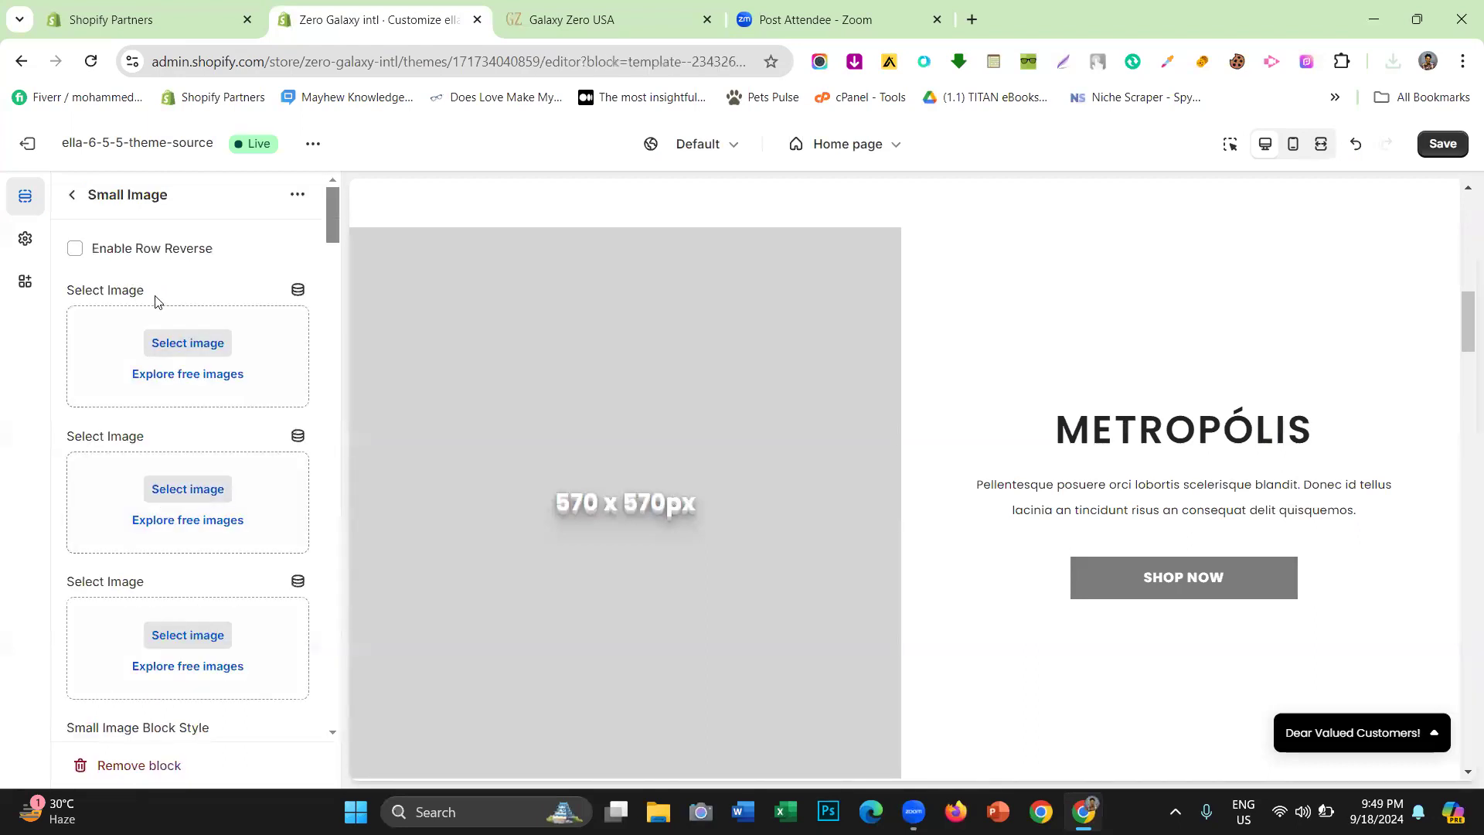
drag(144, 296, 33, 311)
click(109, 292)
click(1190, 189)
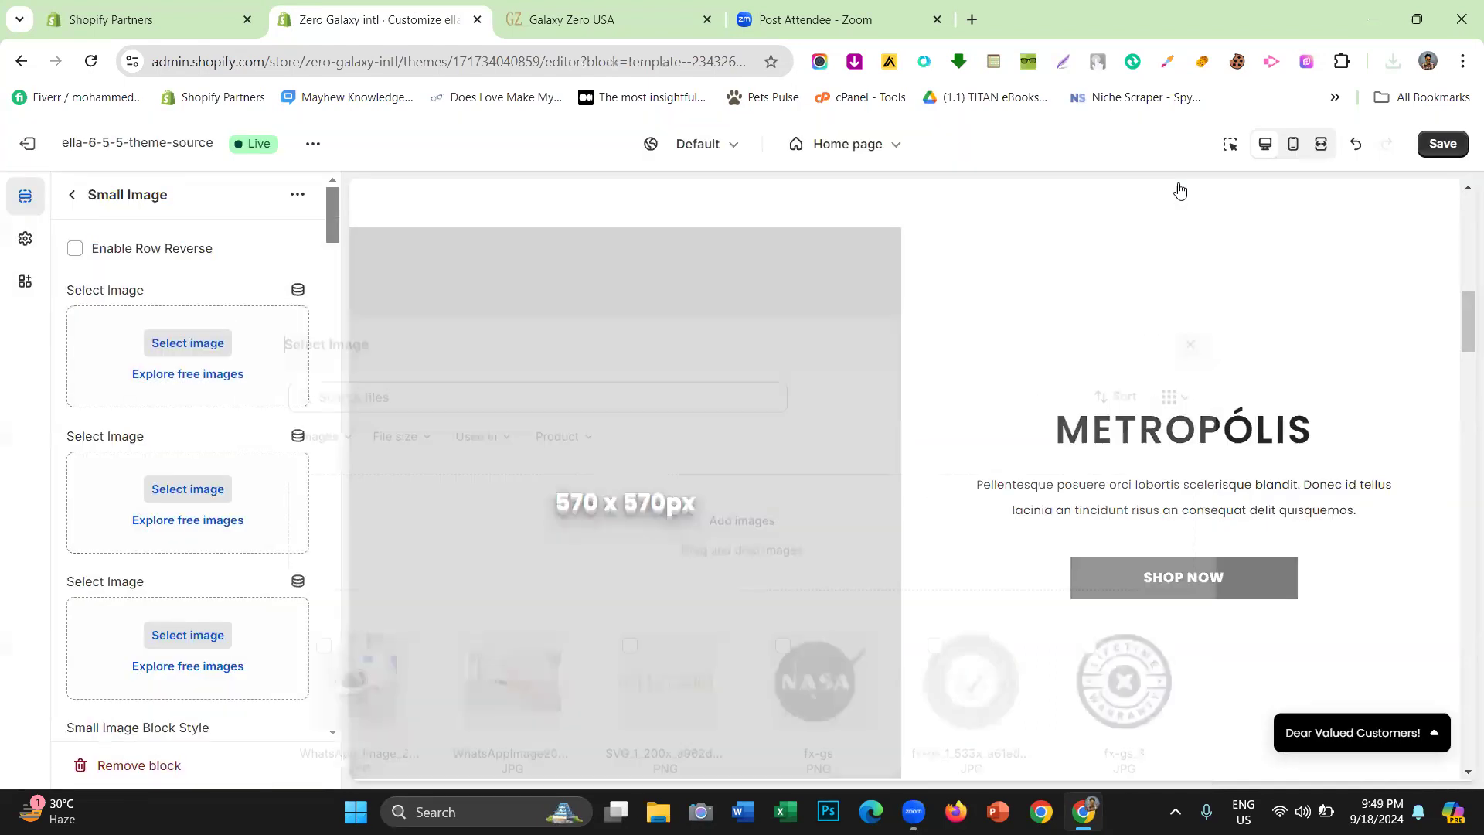
Upload the downloaded Full-Body Coverage JPG and use it as the Small Image block's first image
click(209, 352)
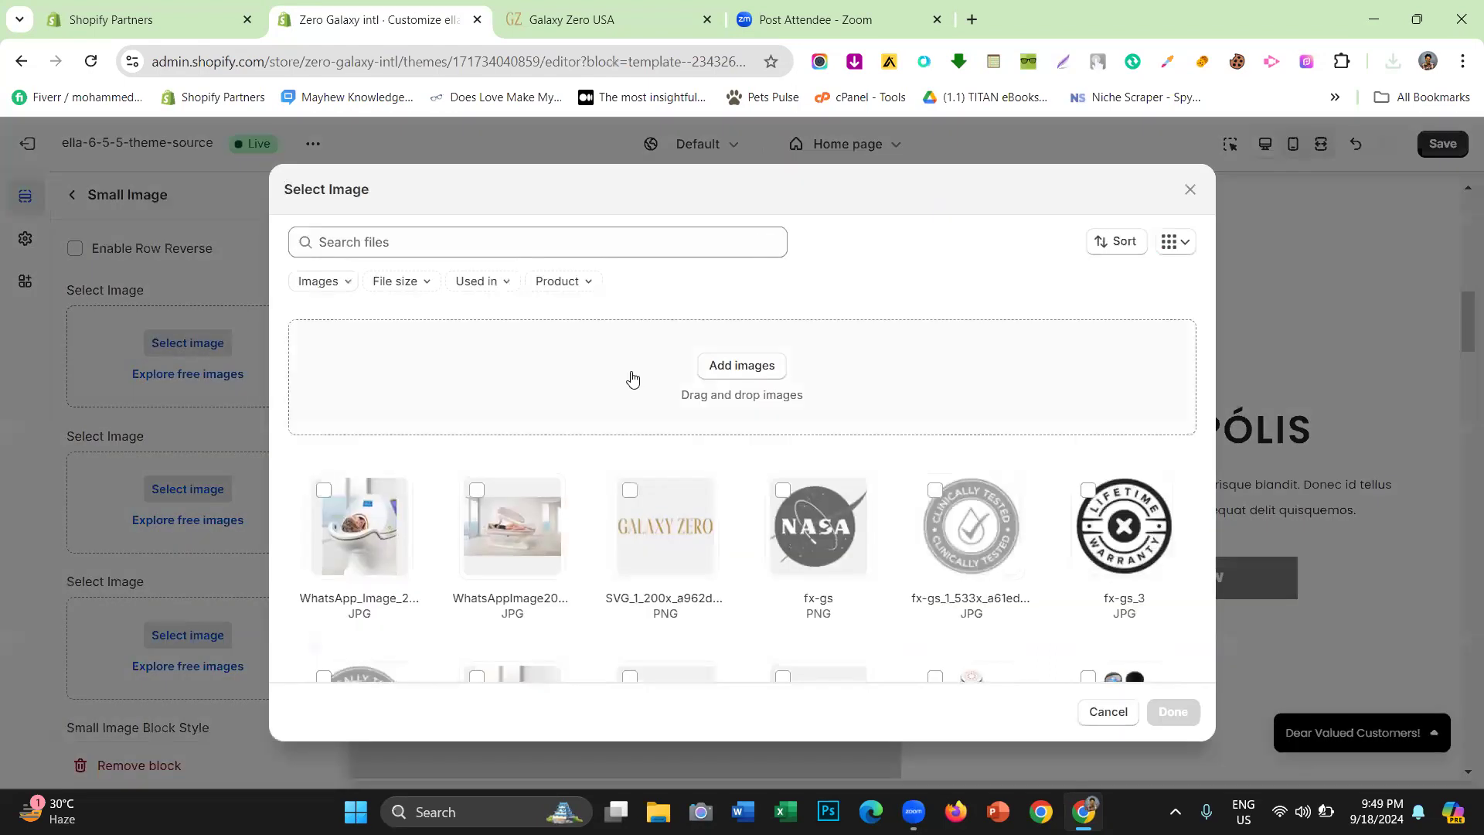
click(1394, 64)
drag(1214, 151, 694, 367)
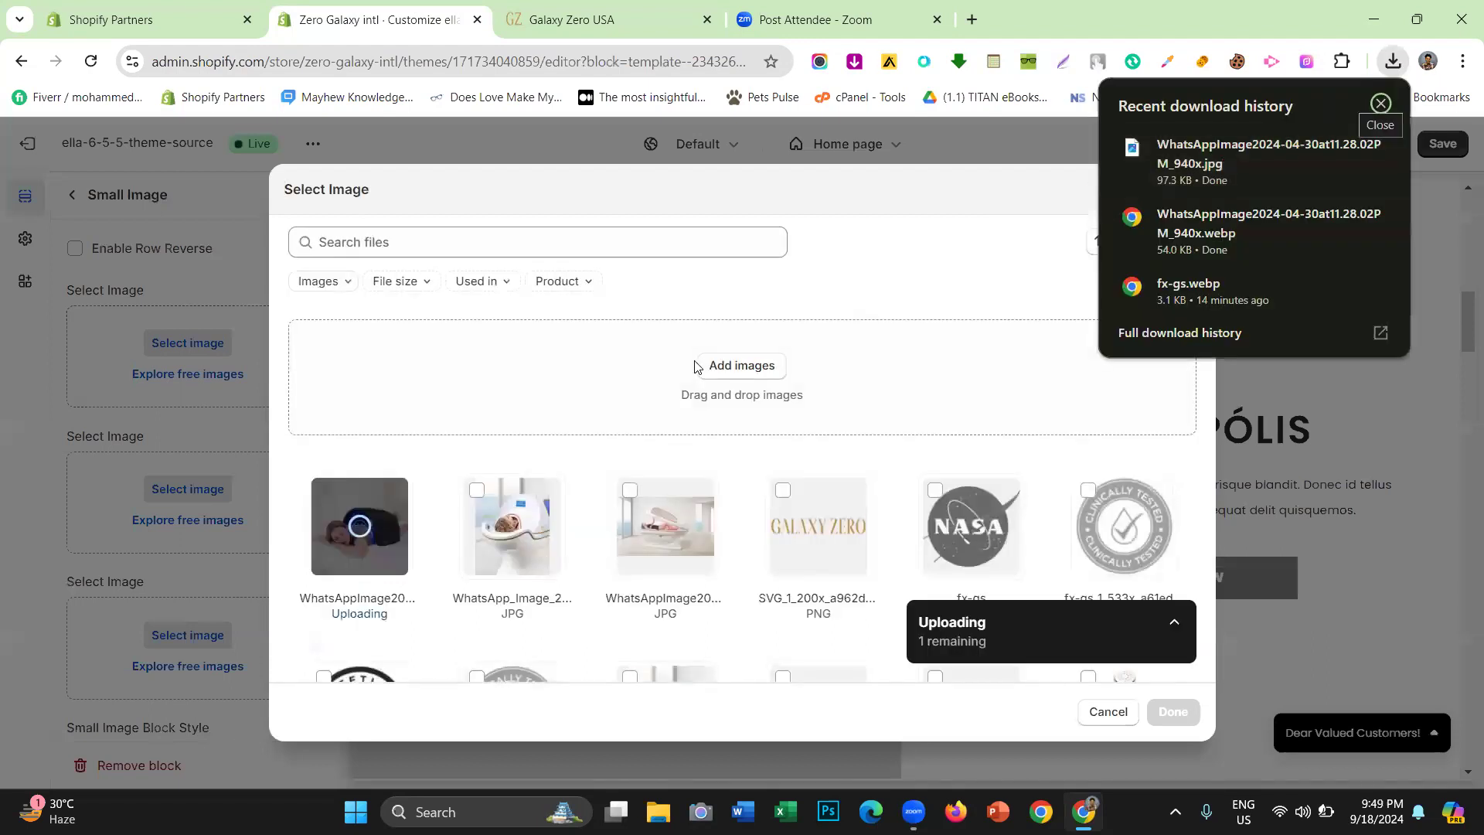
click(871, 262)
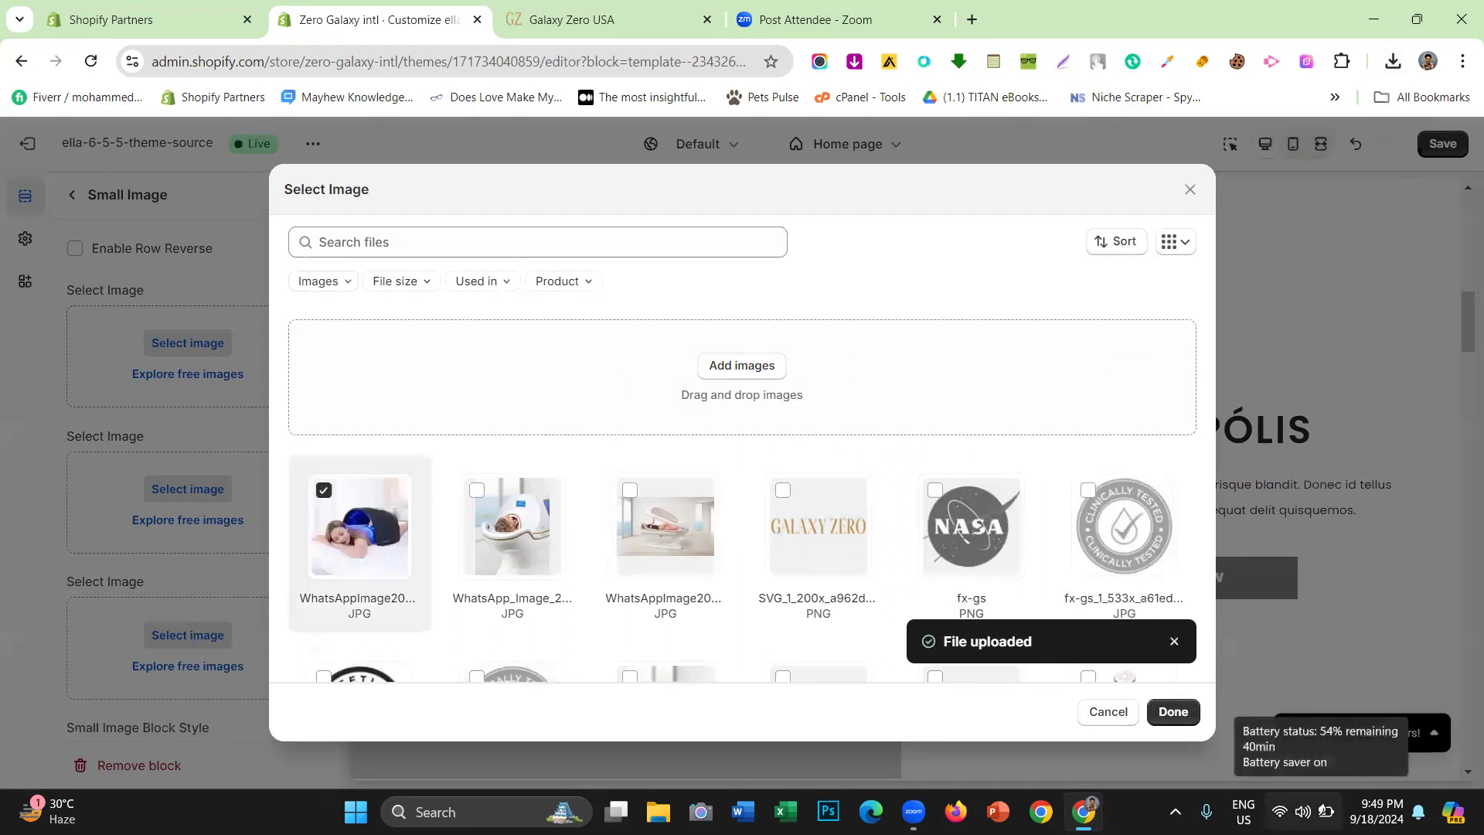
click(1173, 711)
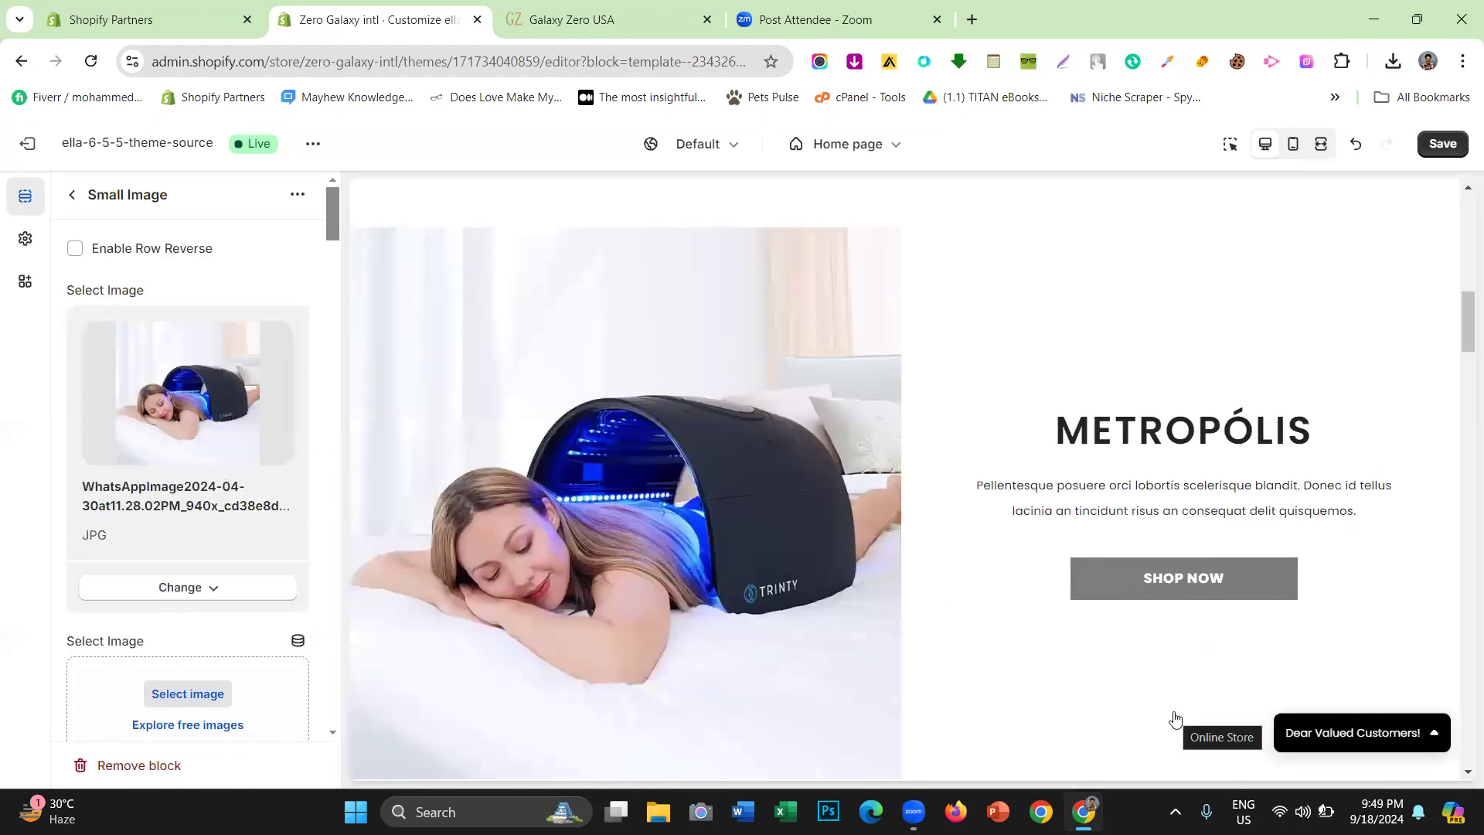
scroll(543, 391, down, 1)
scroll(719, 401, up, 3)
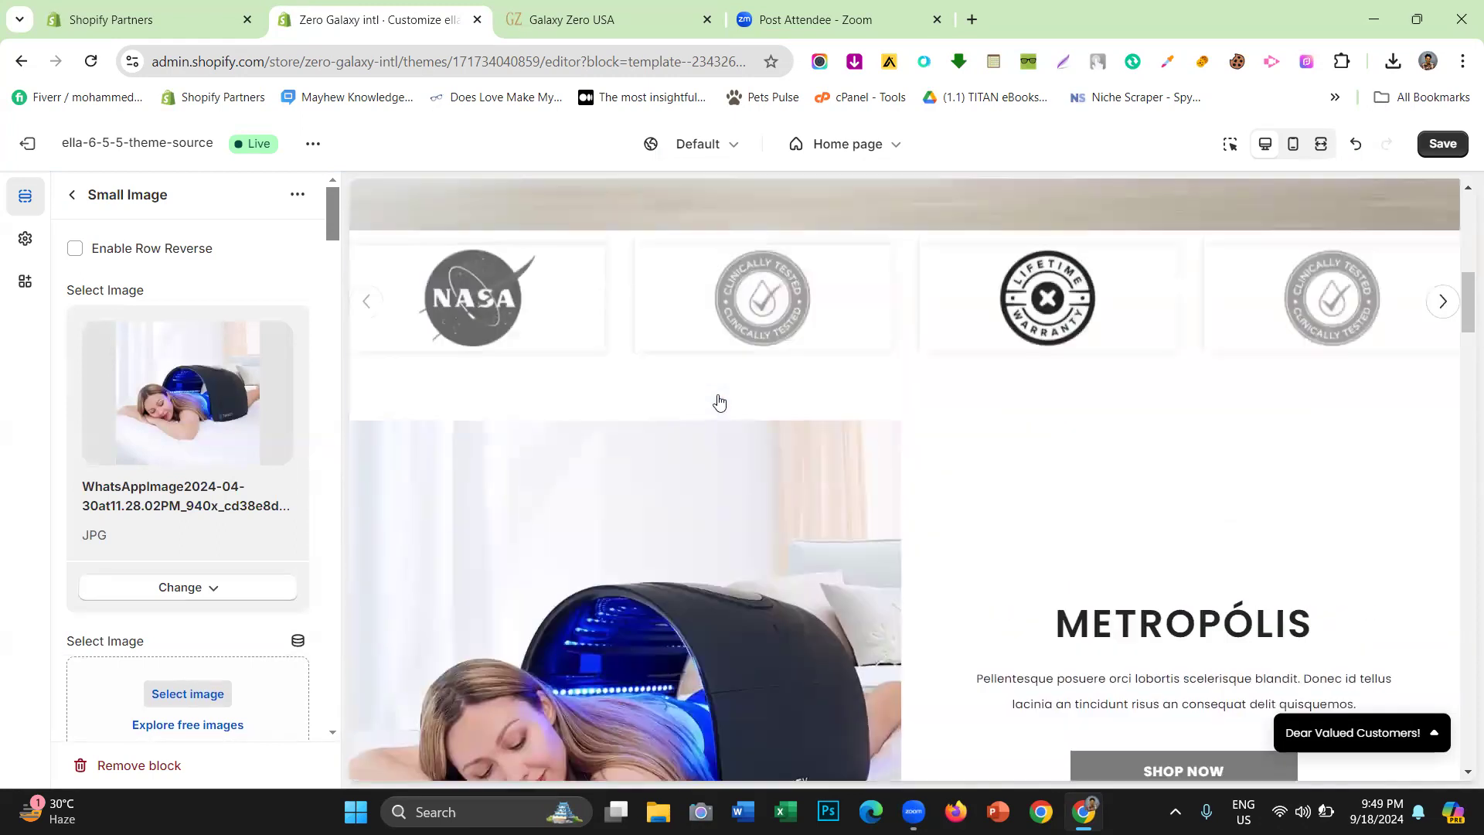
scroll(911, 500, down, 4)
scroll(921, 499, up, 2)
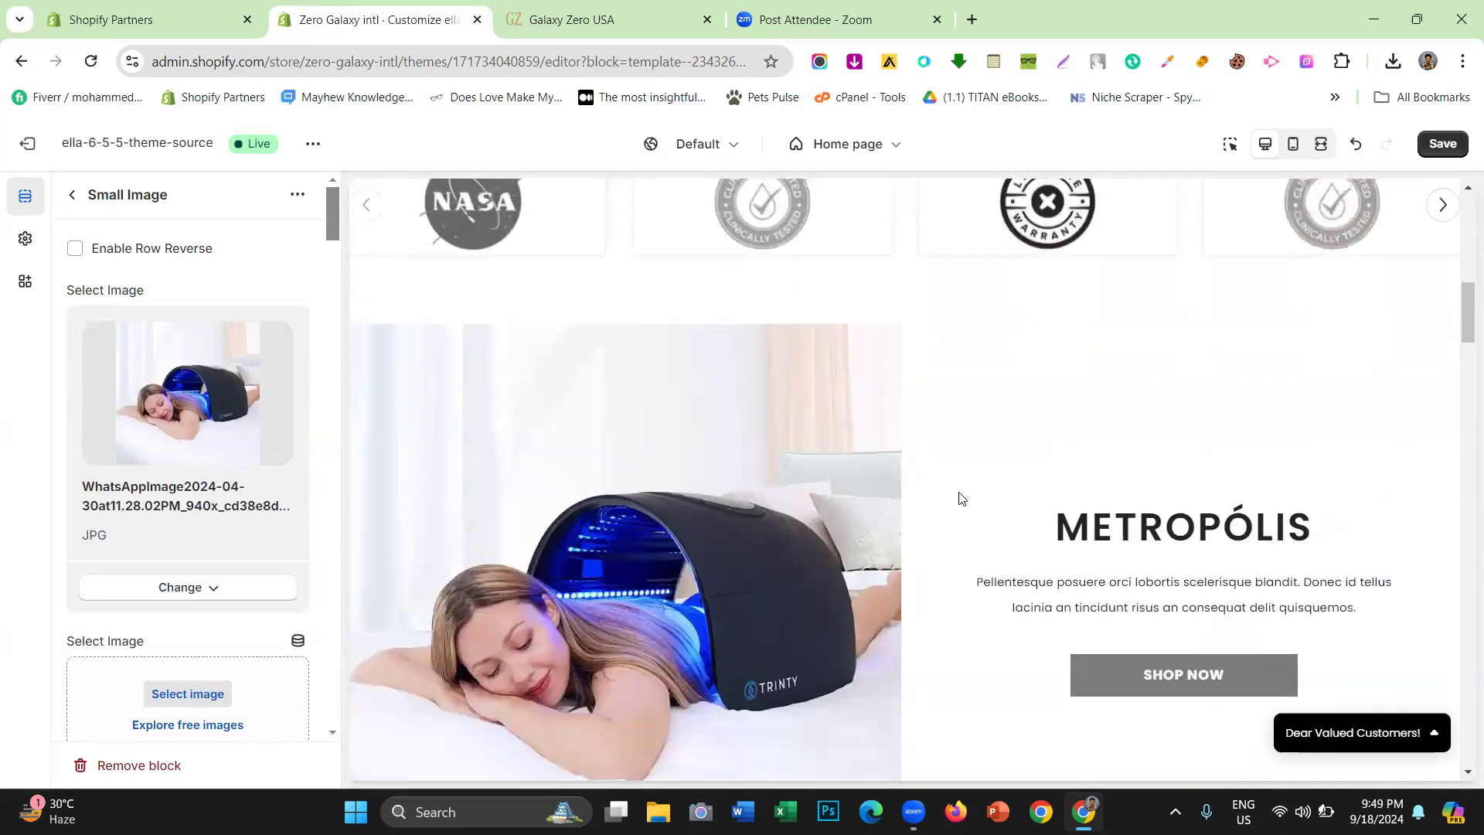
Try Style 2, Style 3 and Style 4 as the Small Image block style, and return it to Style 1
scroll(191, 479, down, 6)
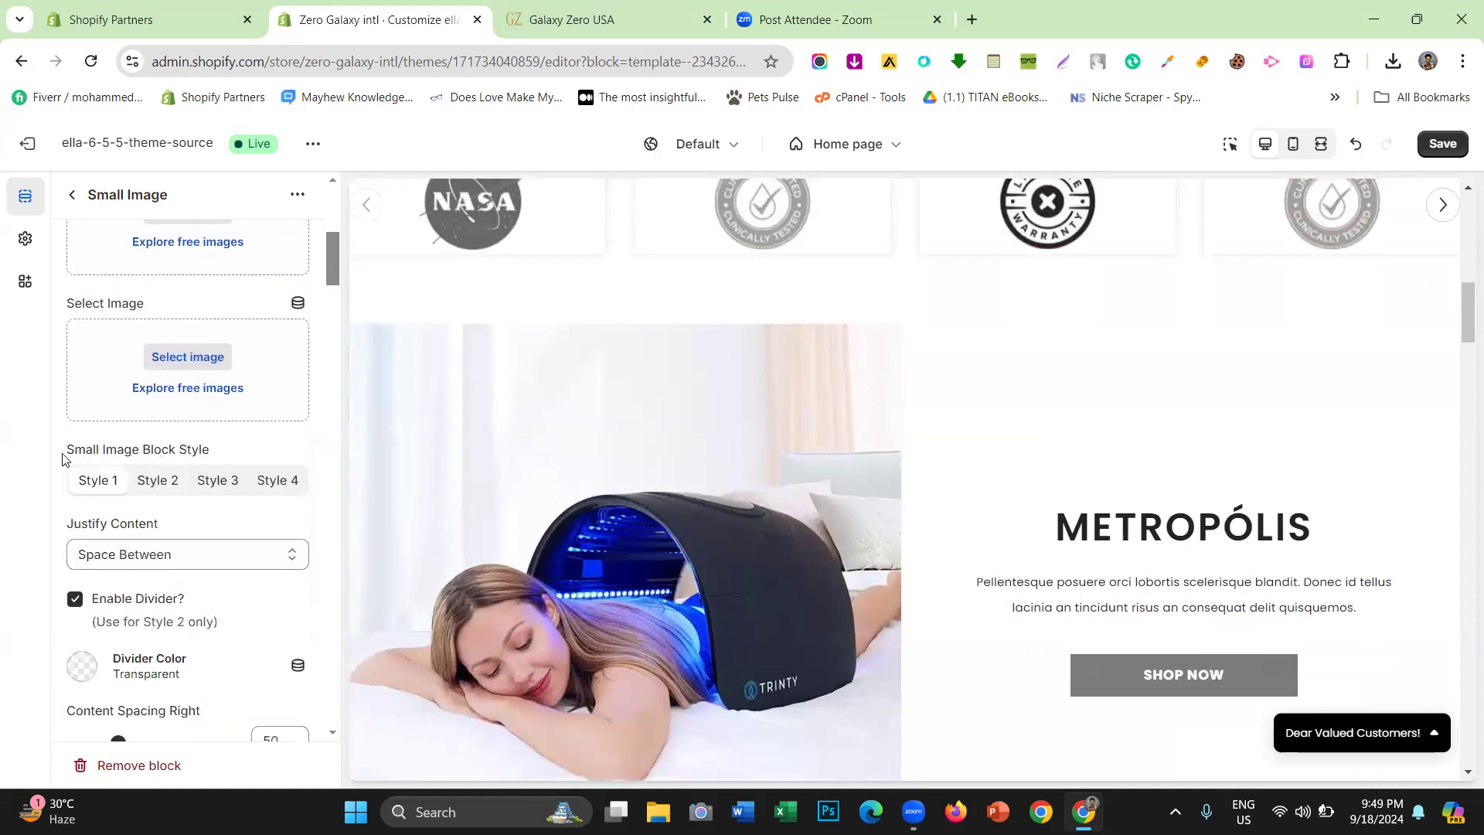
drag(62, 461, 213, 456)
click(146, 481)
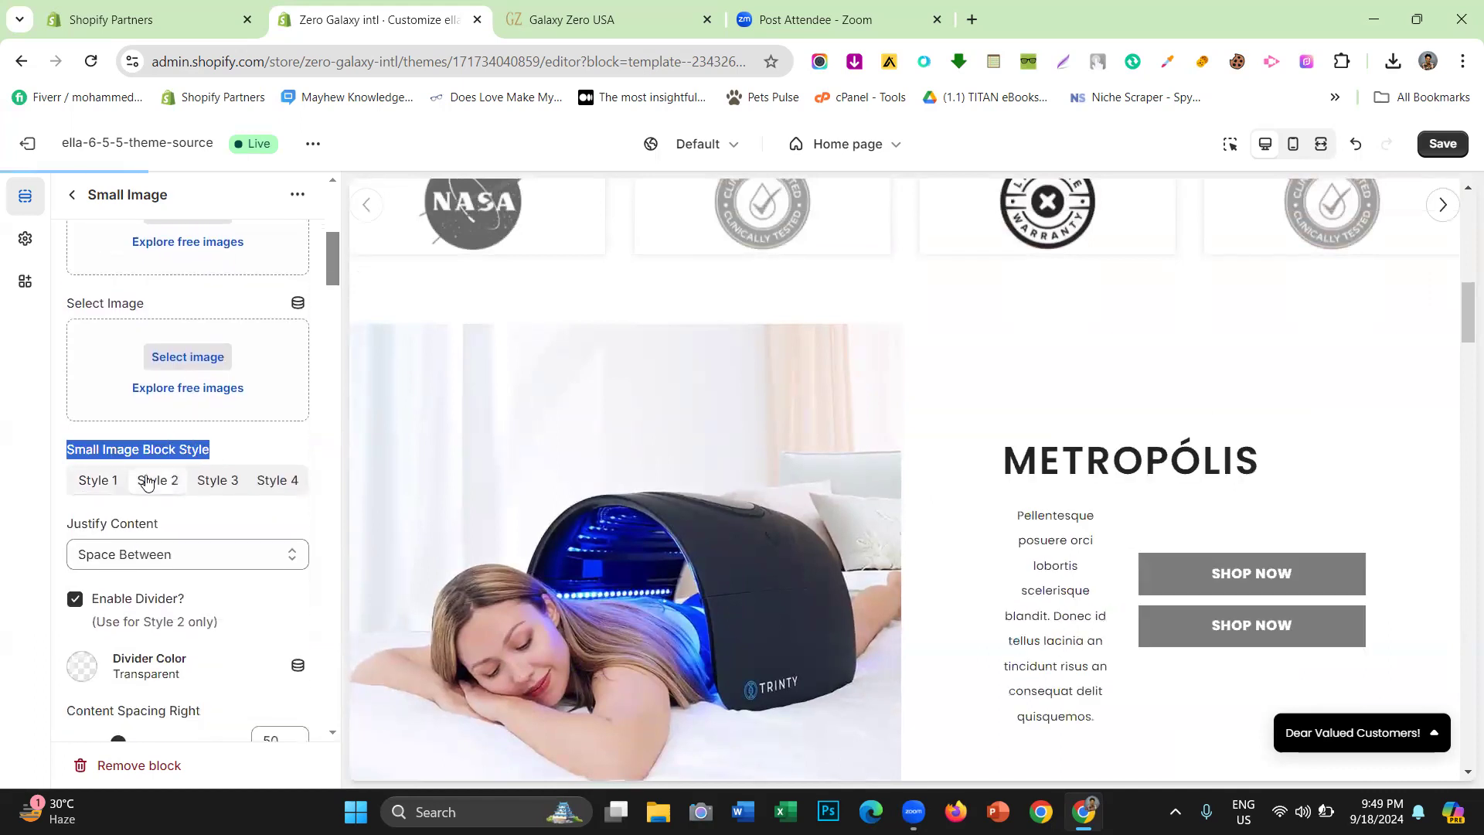
click(3, 515)
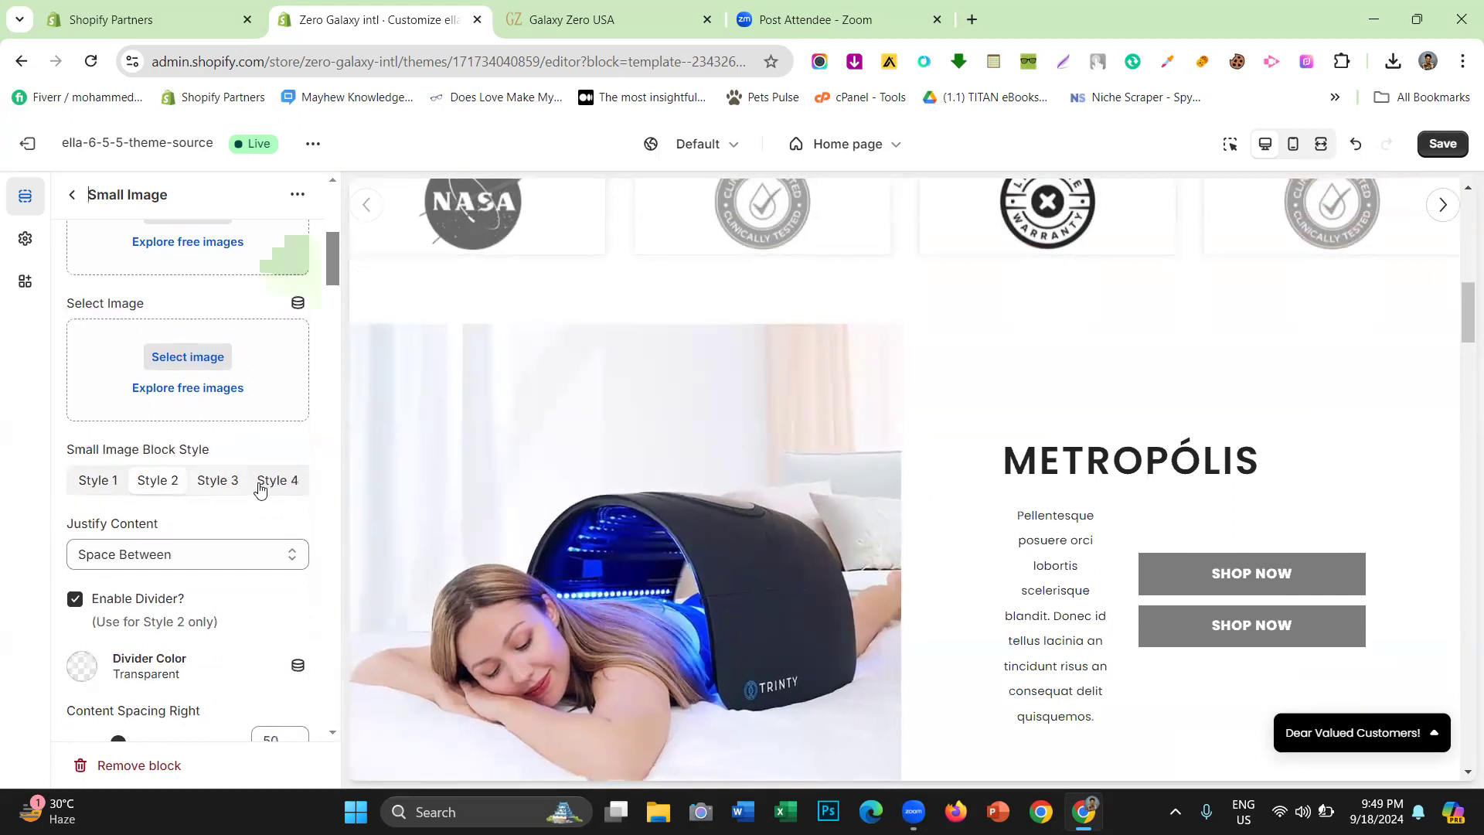
scroll(900, 503, down, 1)
click(222, 479)
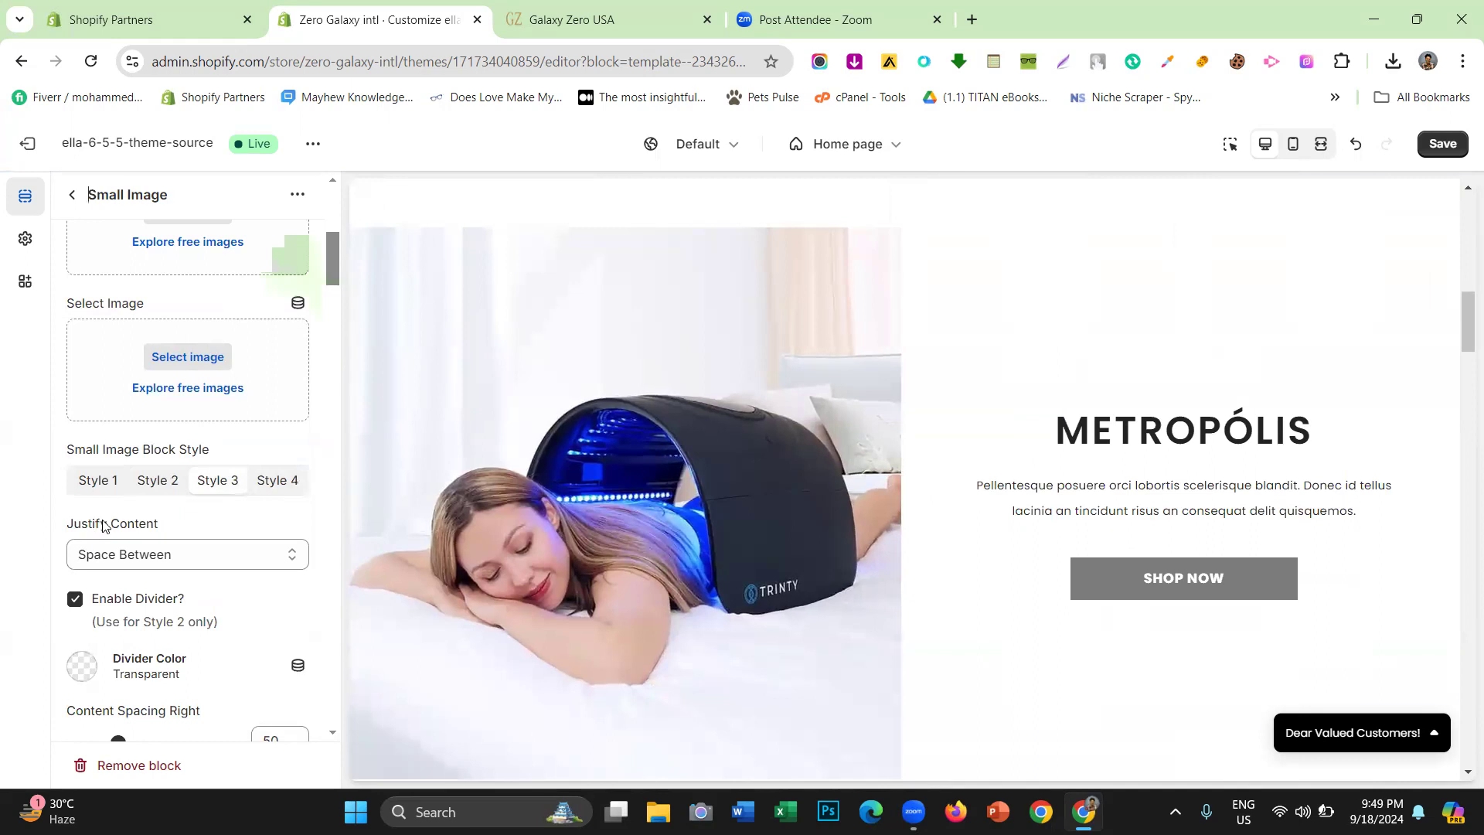
click(301, 484)
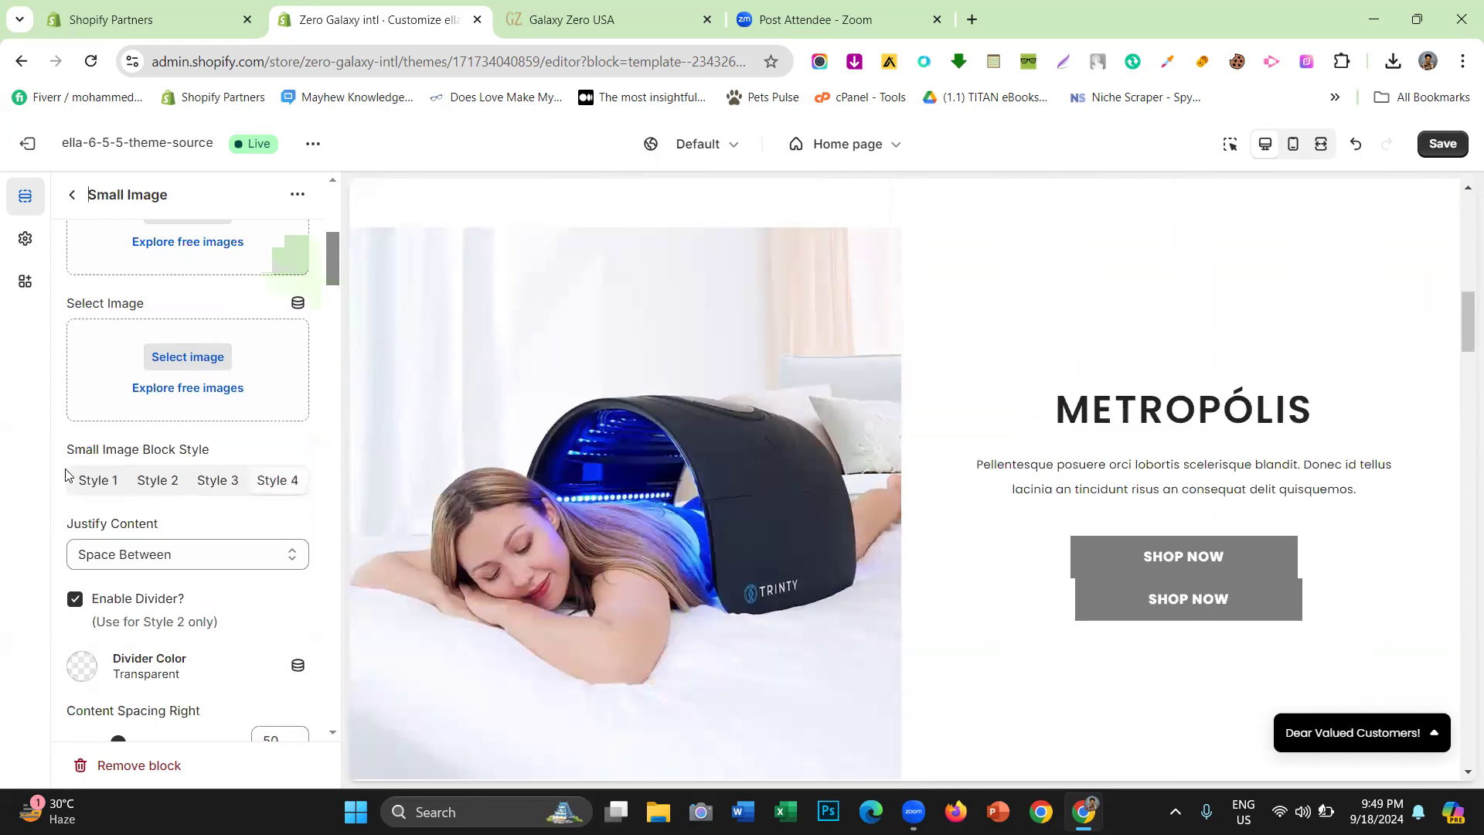
click(92, 483)
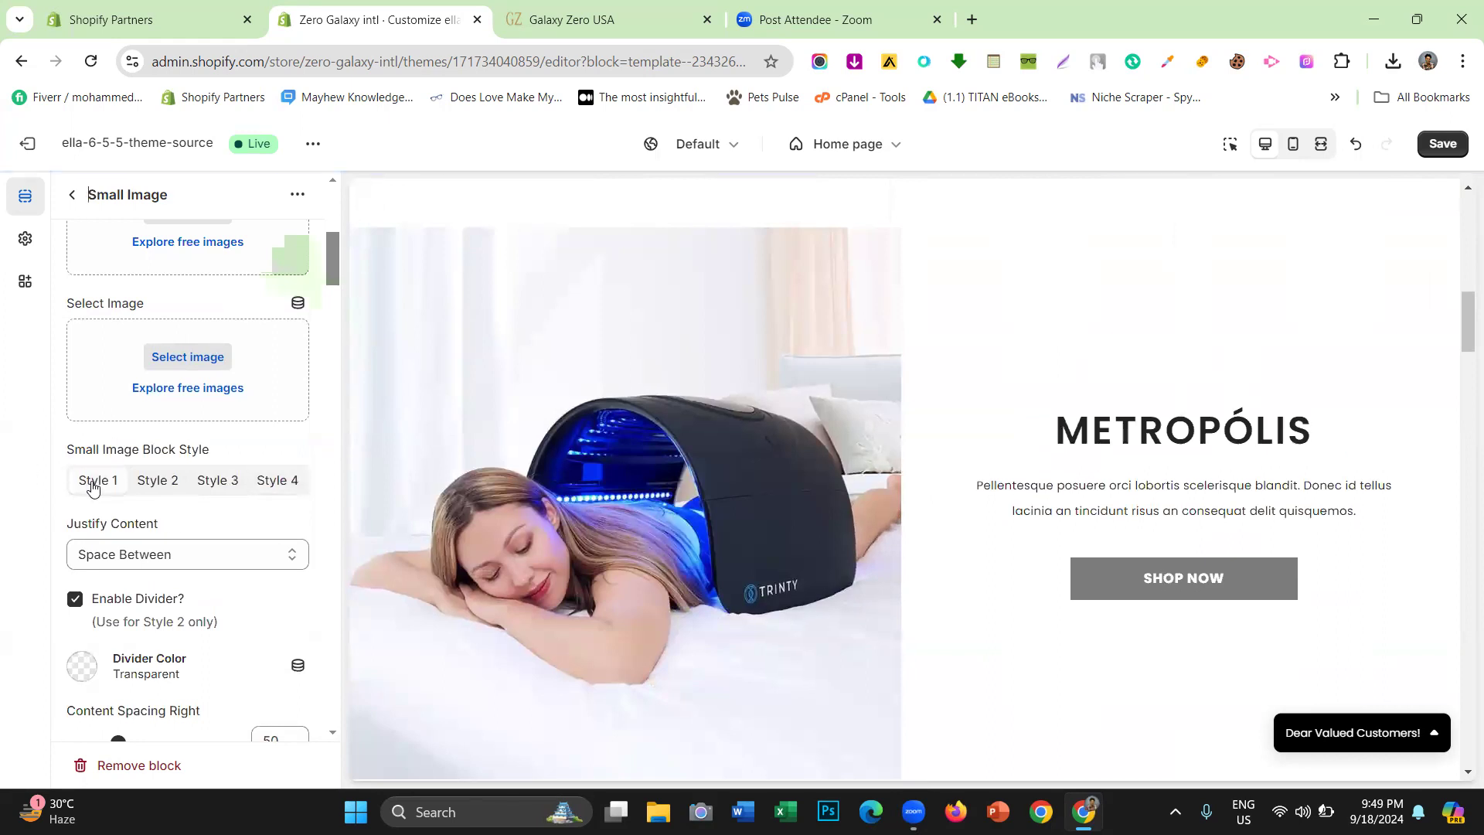
Look through the block's divider, spacing, position, animation and sub title settings
scroll(93, 485, down, 4)
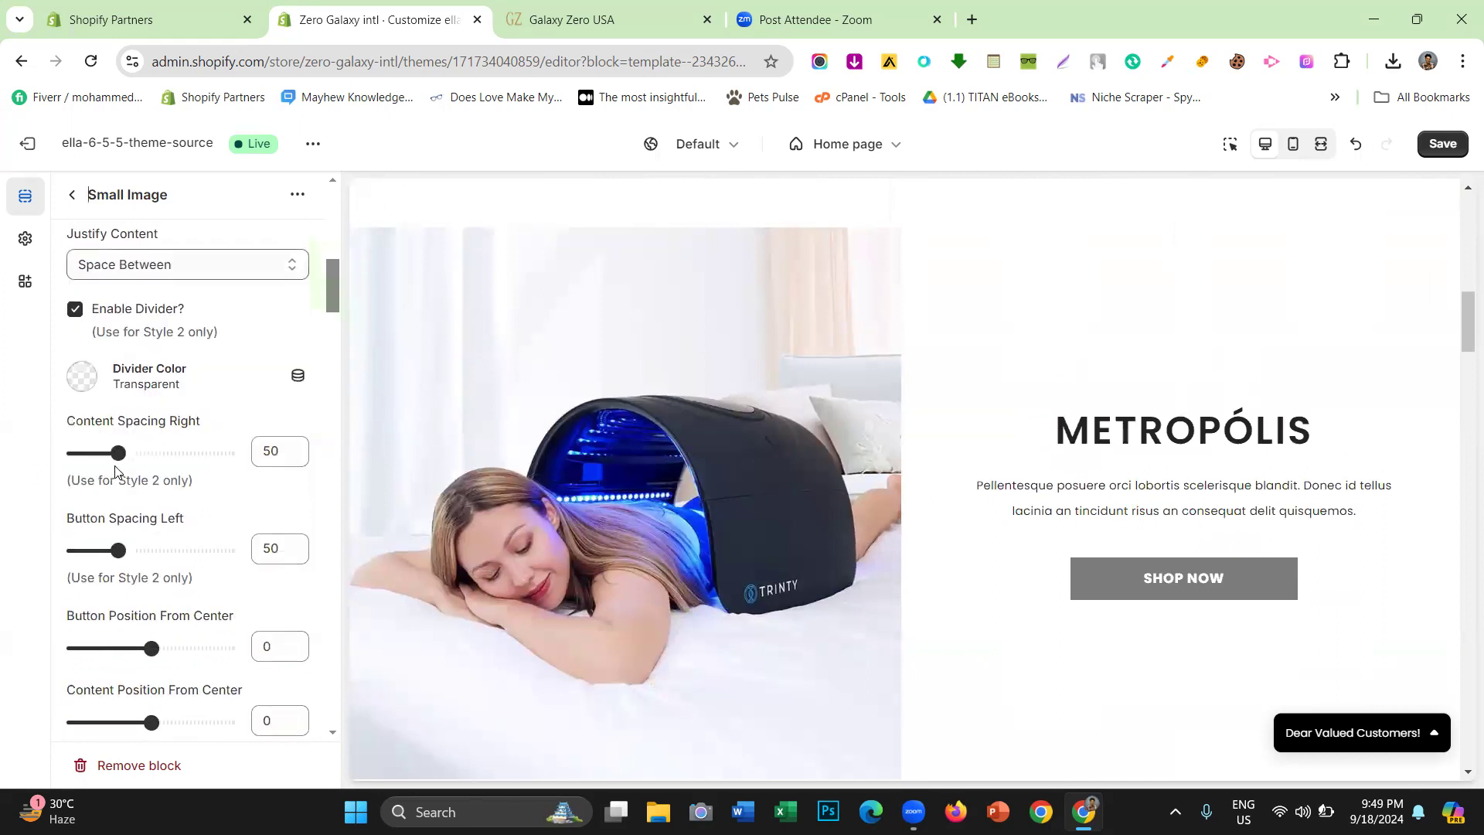
scroll(116, 471, down, 3)
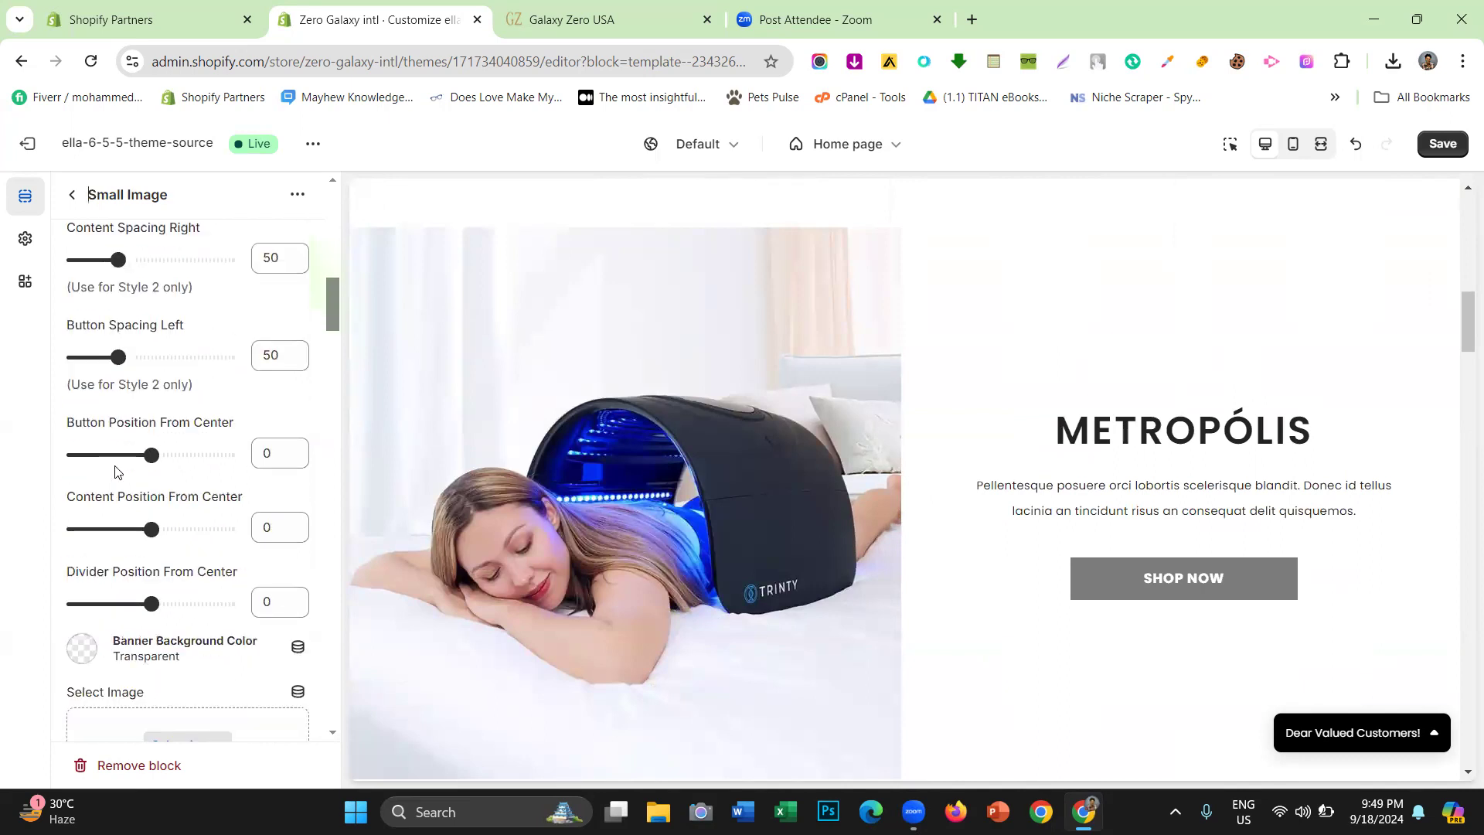
scroll(116, 471, up, 3)
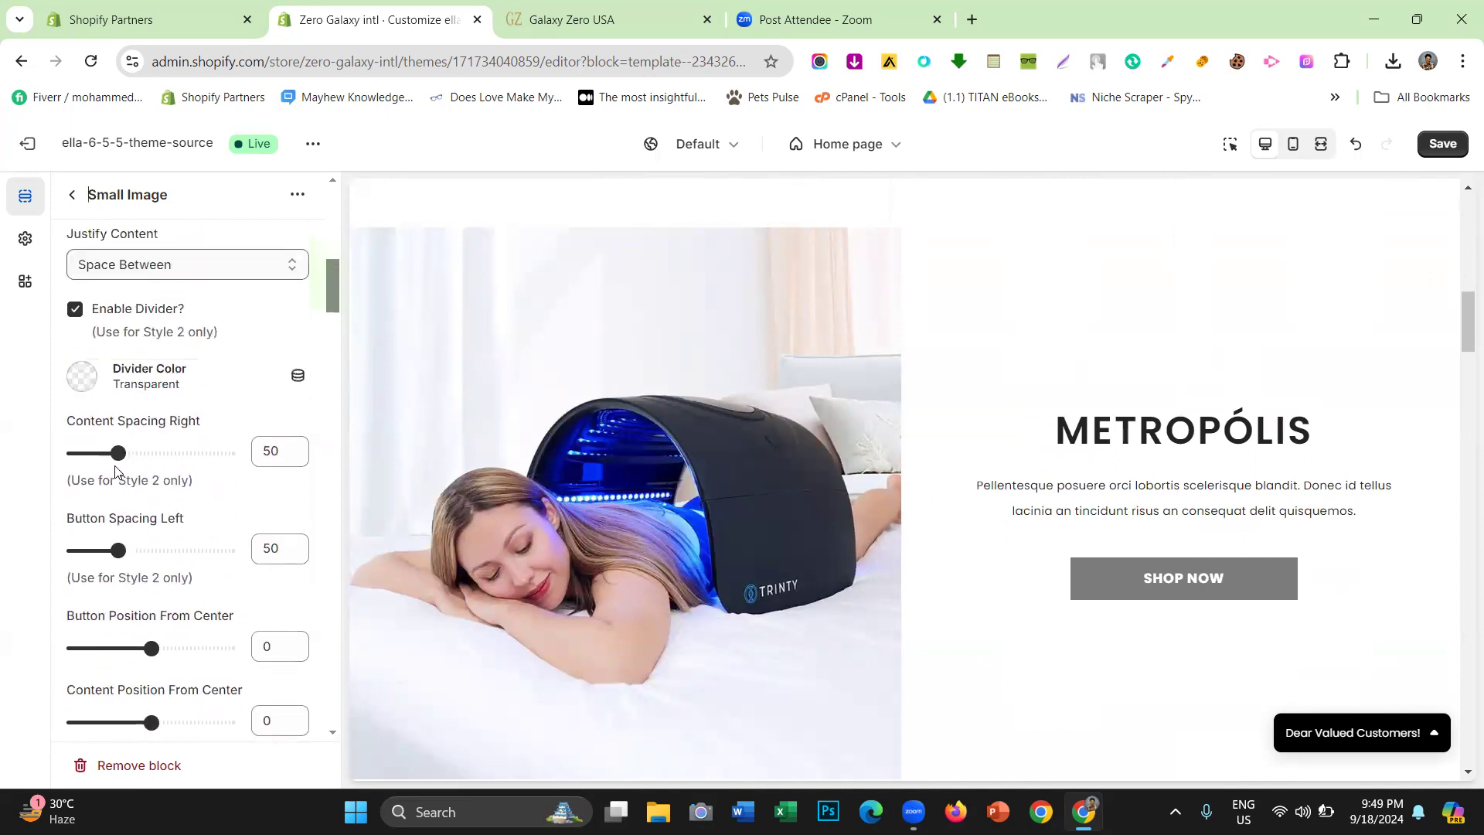
scroll(735, 457, up, 4)
scroll(736, 460, down, 4)
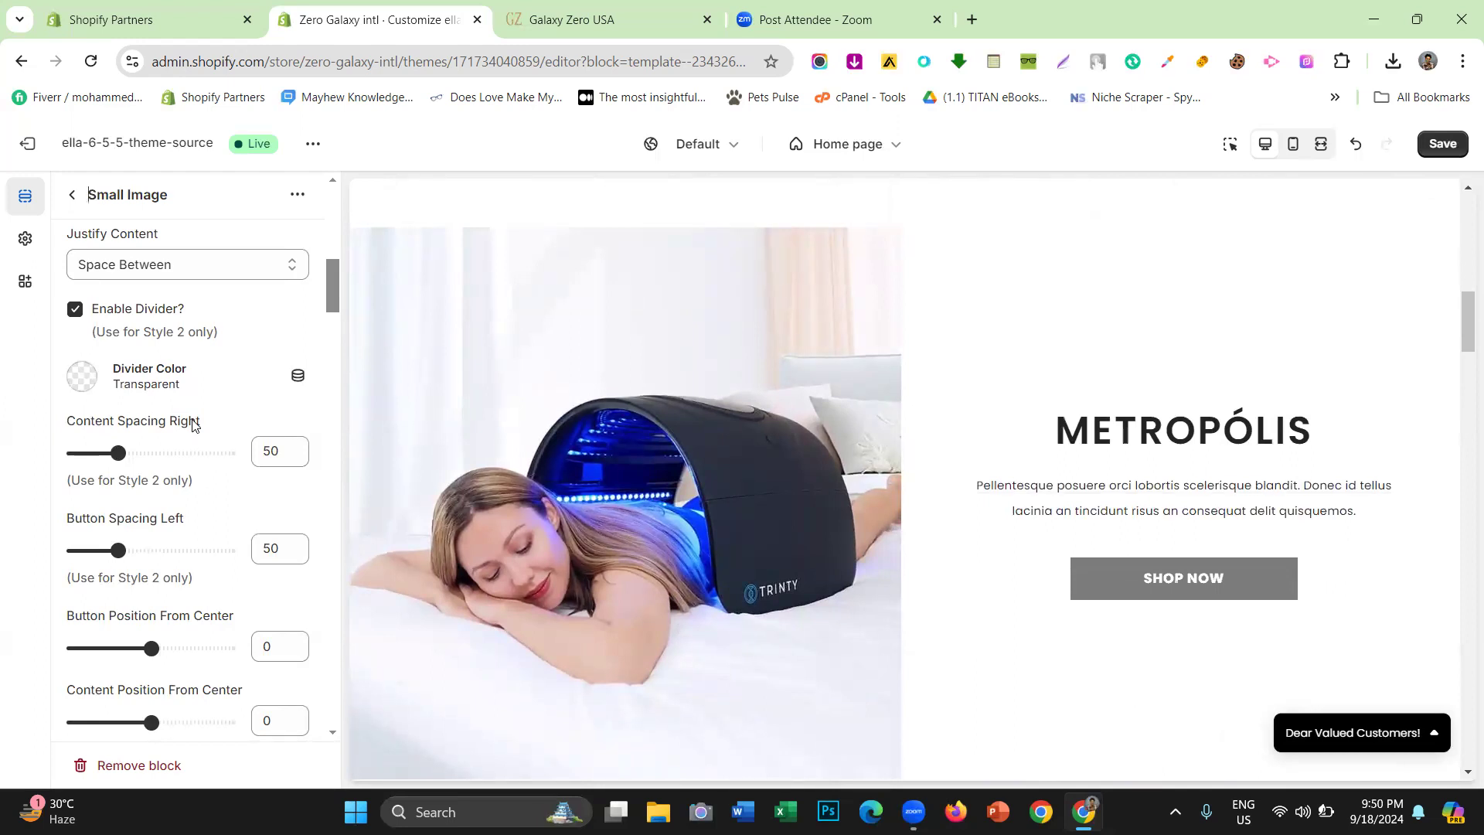
scroll(192, 424, down, 7)
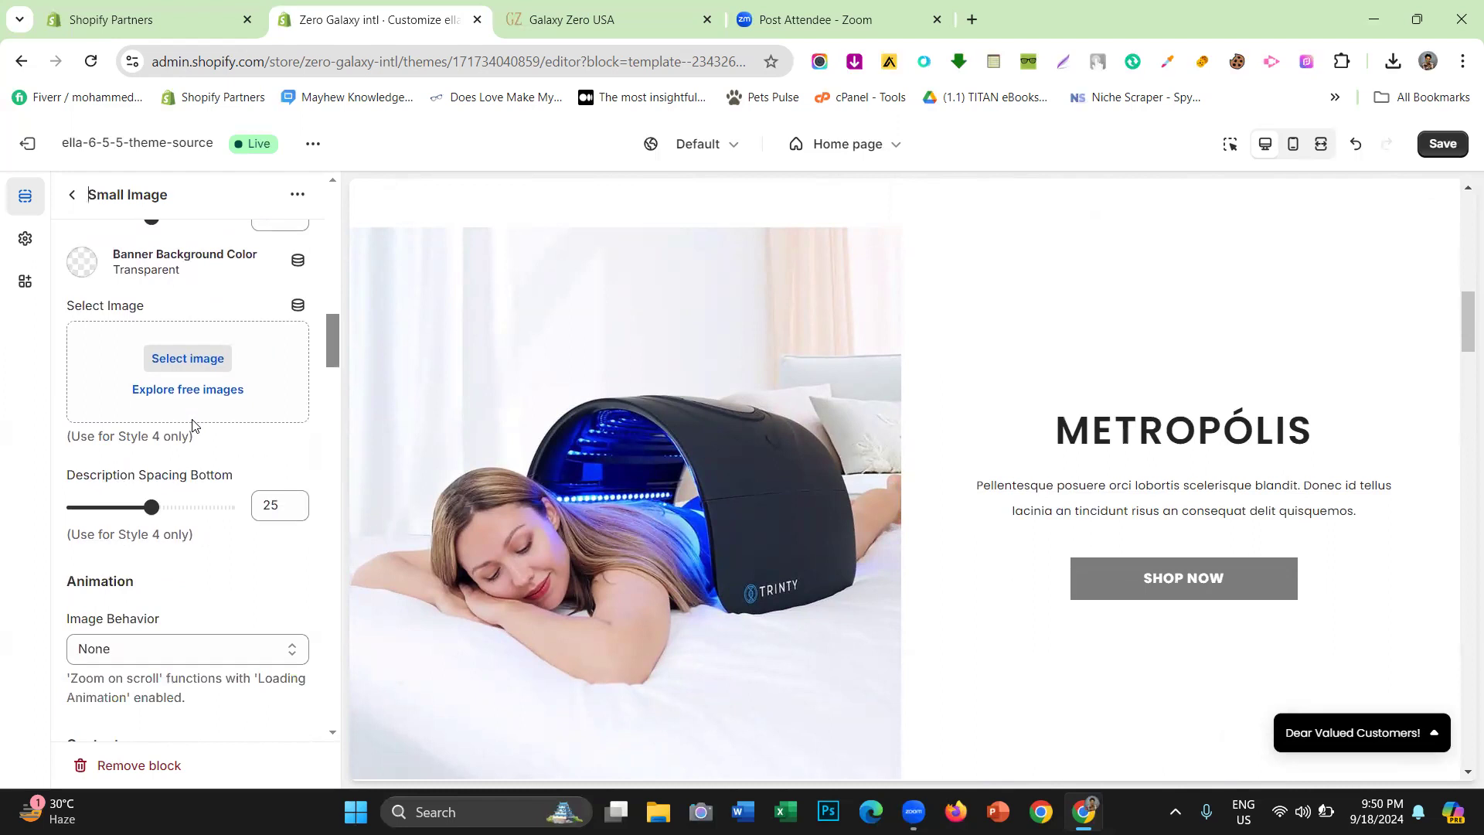
scroll(192, 424, down, 10)
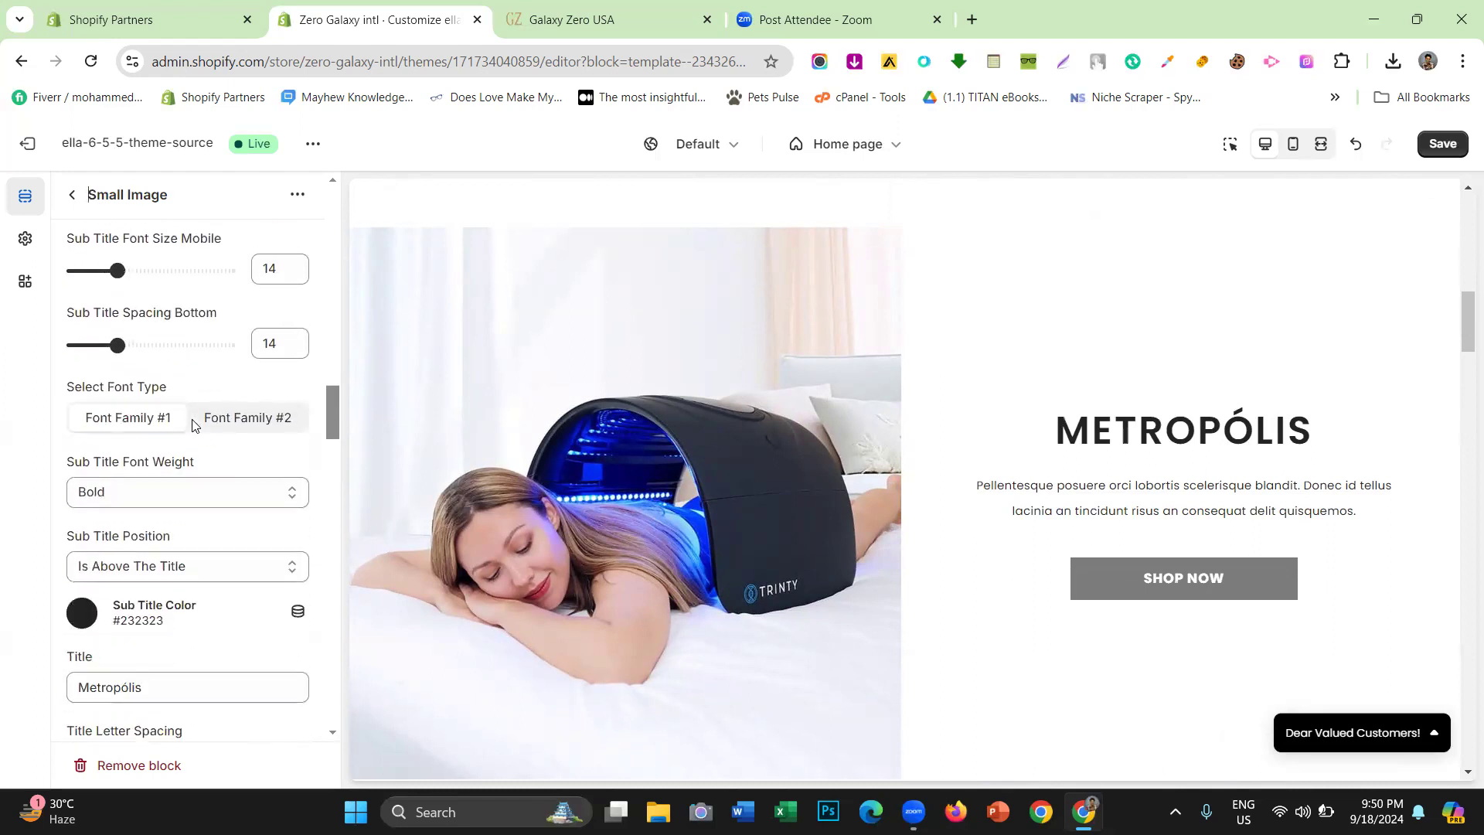
Replace the block's title with "Full-Body Coverage", copied from the heading on the Galaxy Zero USA site
scroll(192, 424, down, 4)
double_click(159, 391)
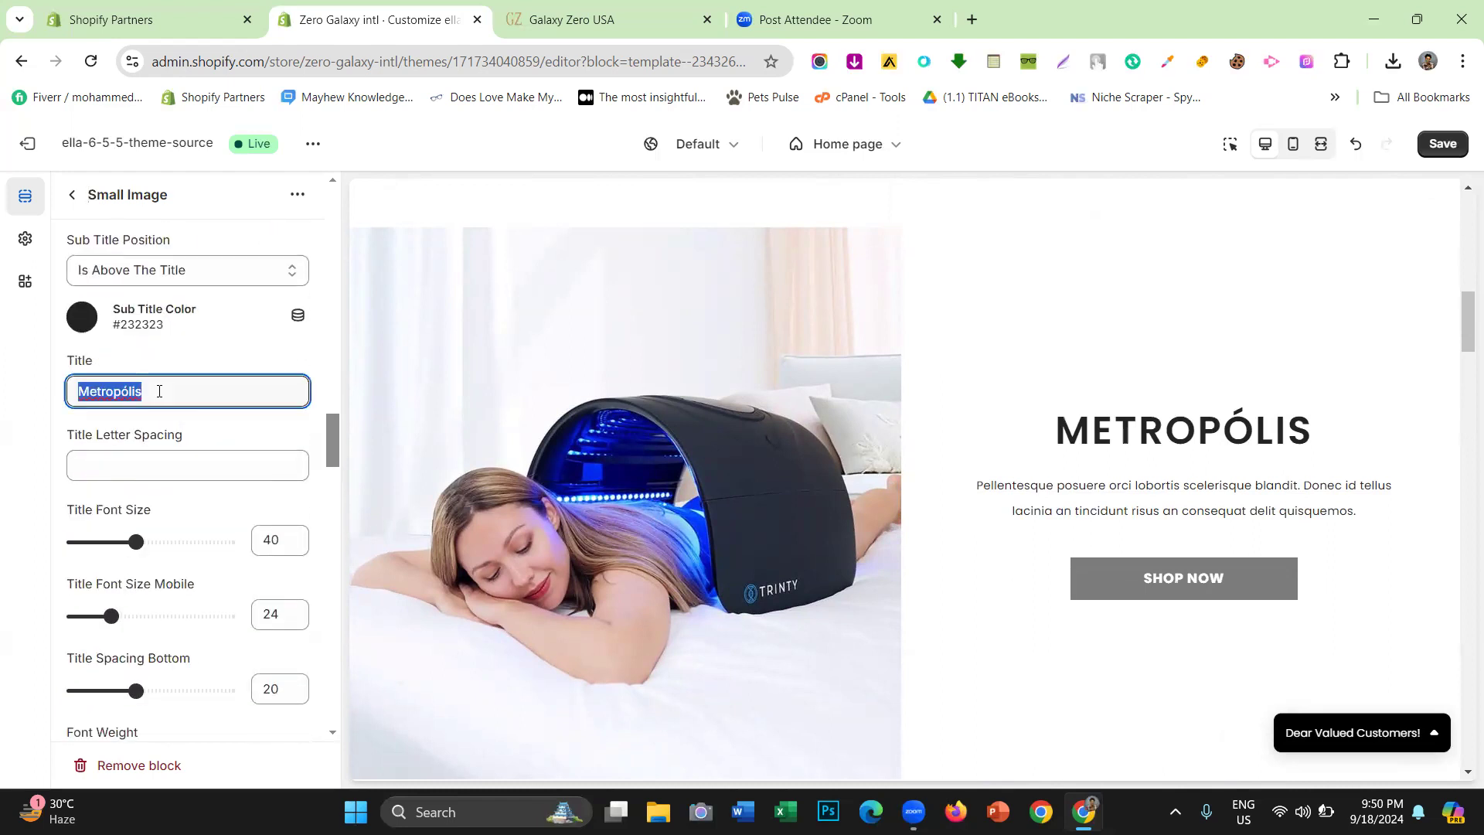
click(587, 19)
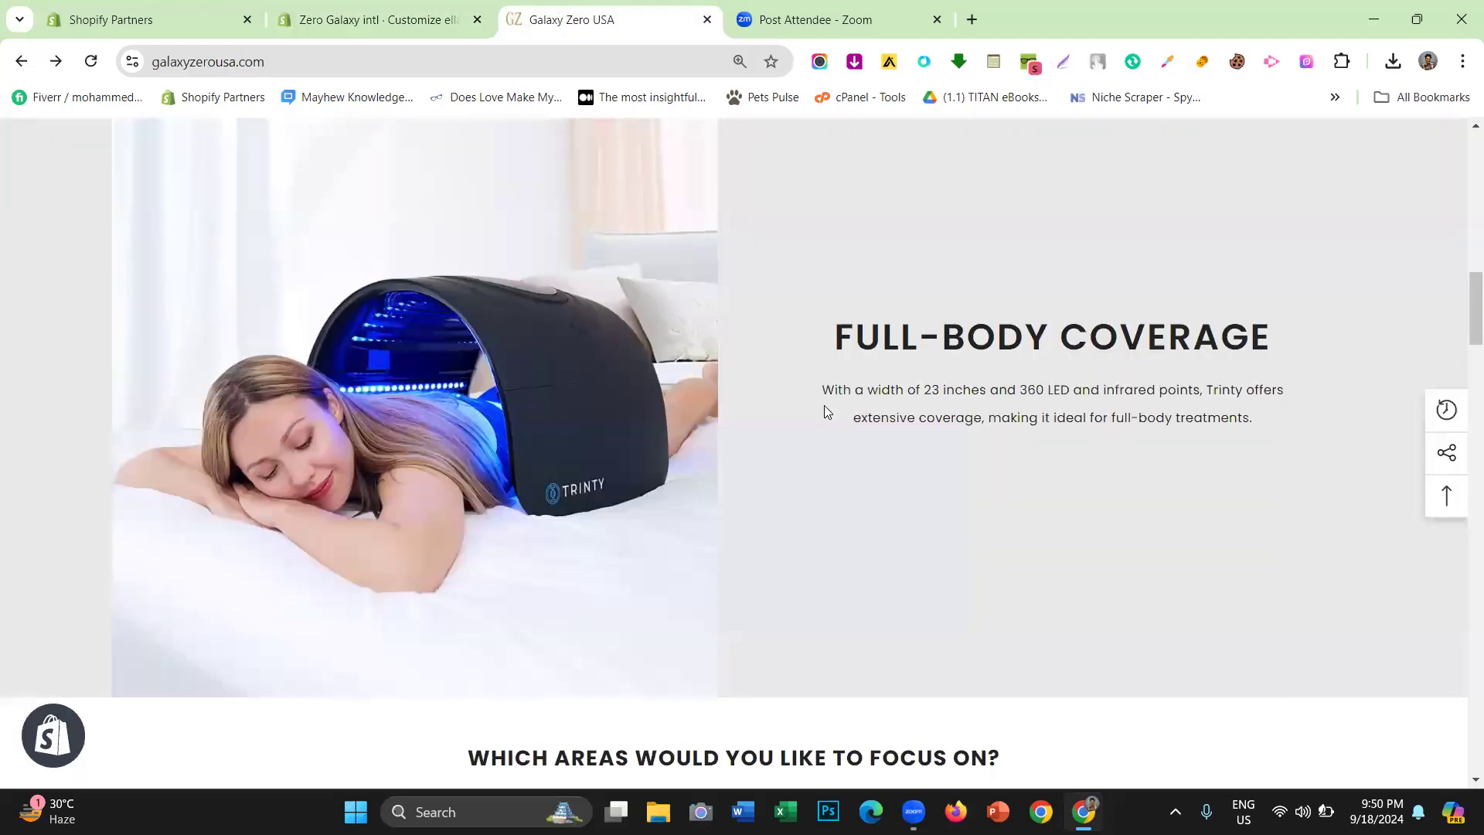
scroll(824, 432, up, 2)
drag(833, 520, 1281, 518)
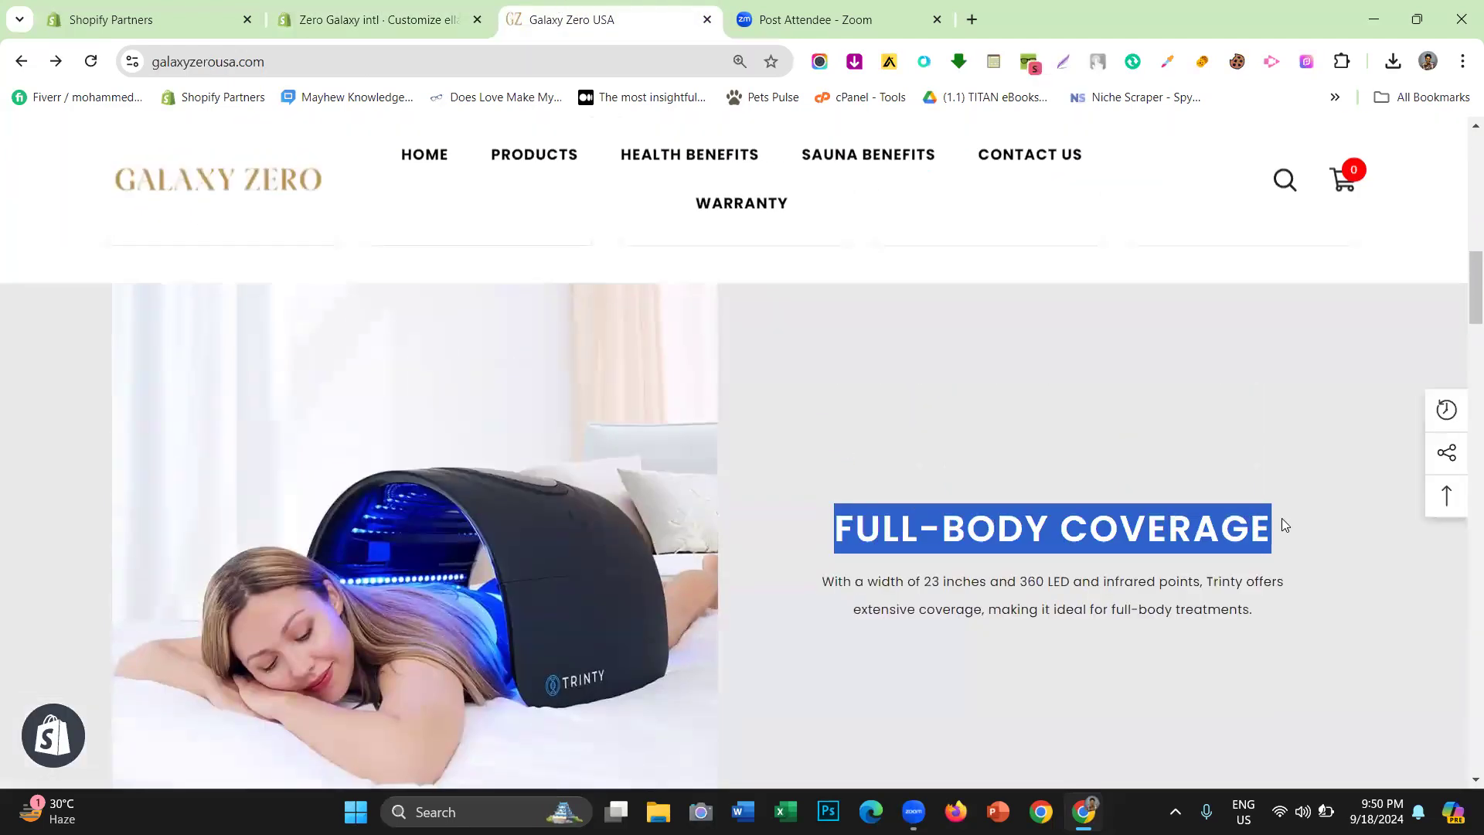
right_click(1190, 531)
click(920, 191)
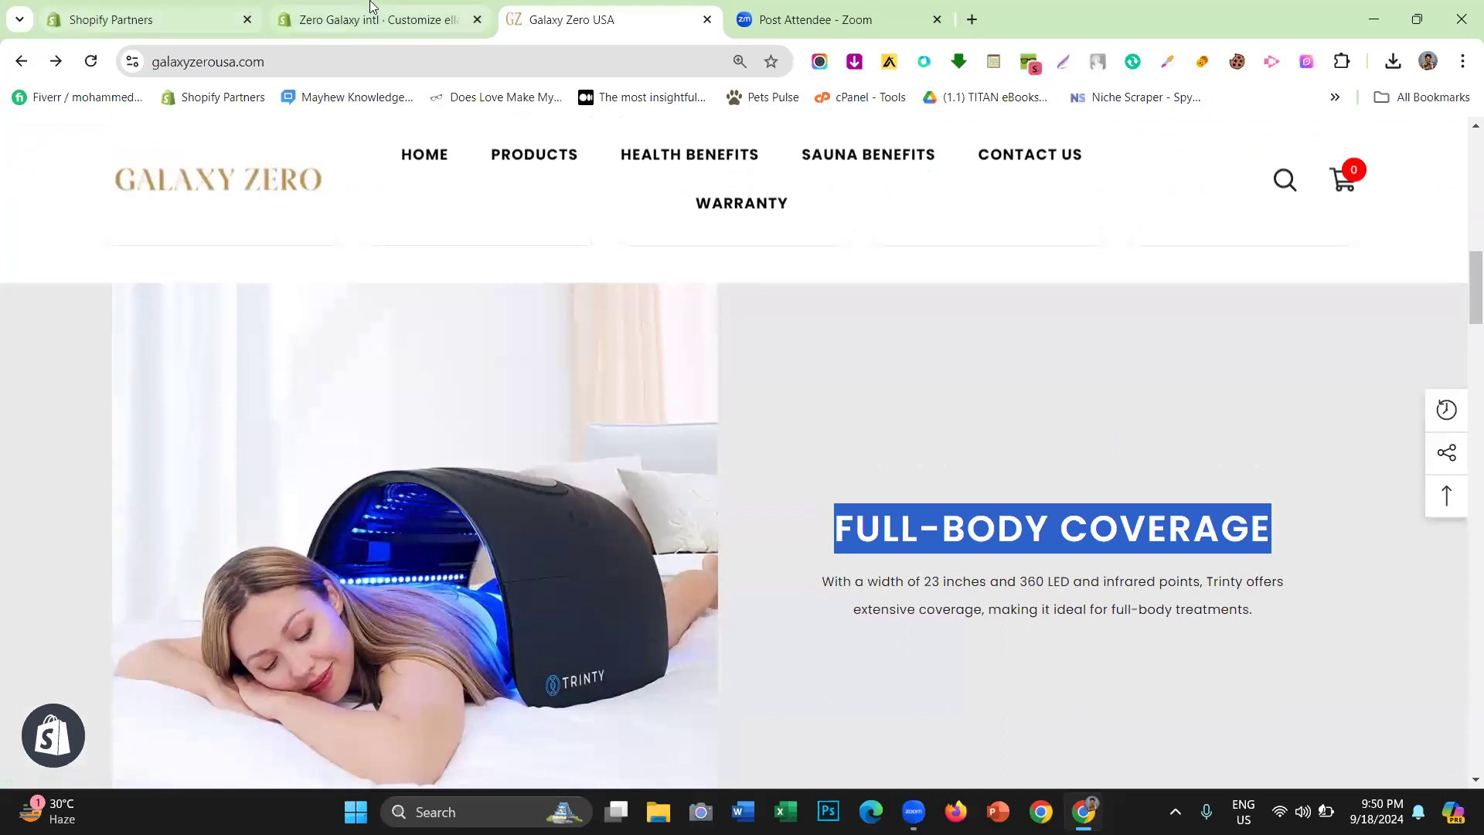
click(371, 19)
right_click(108, 386)
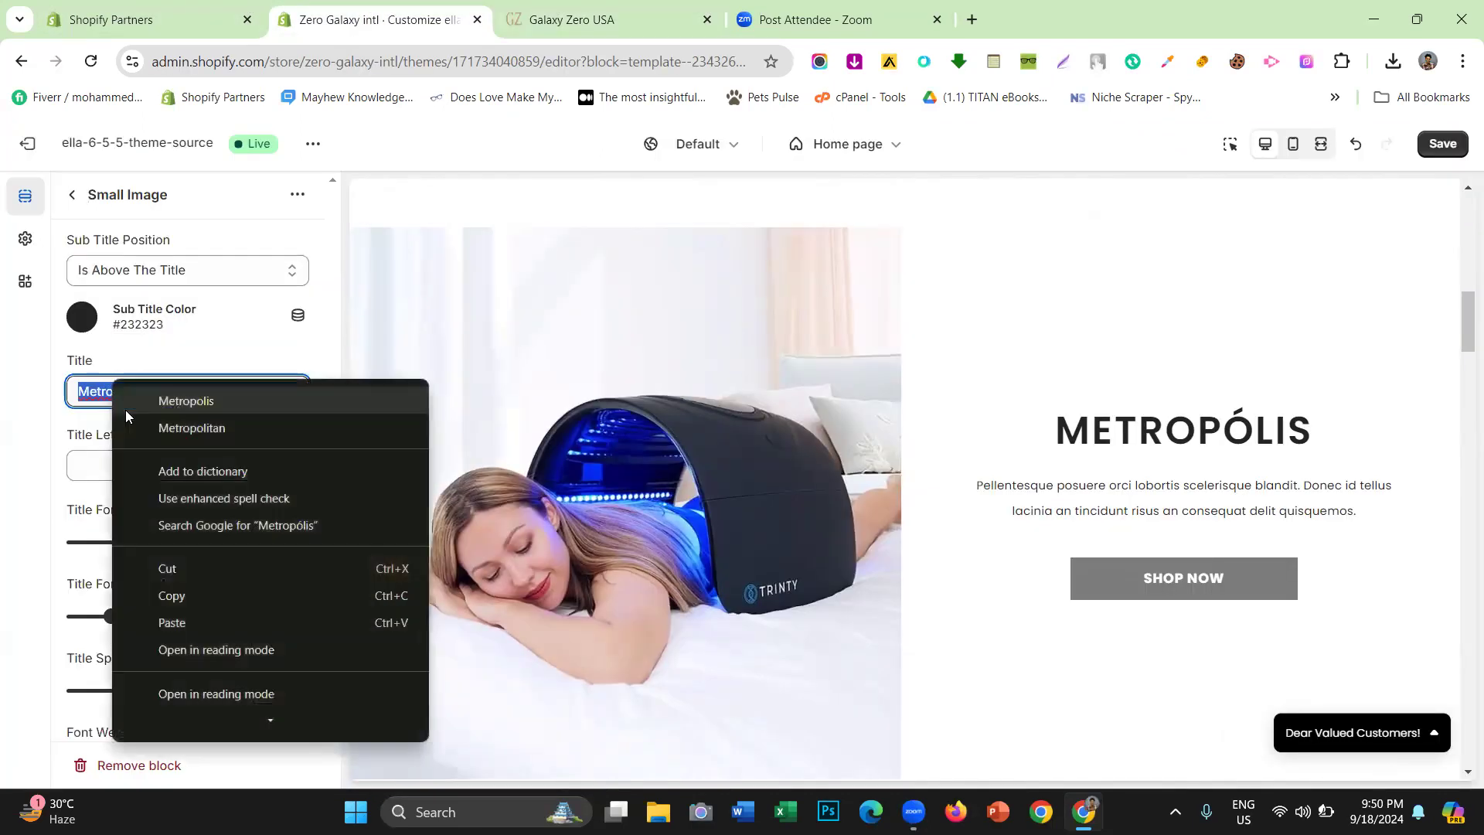
click(191, 619)
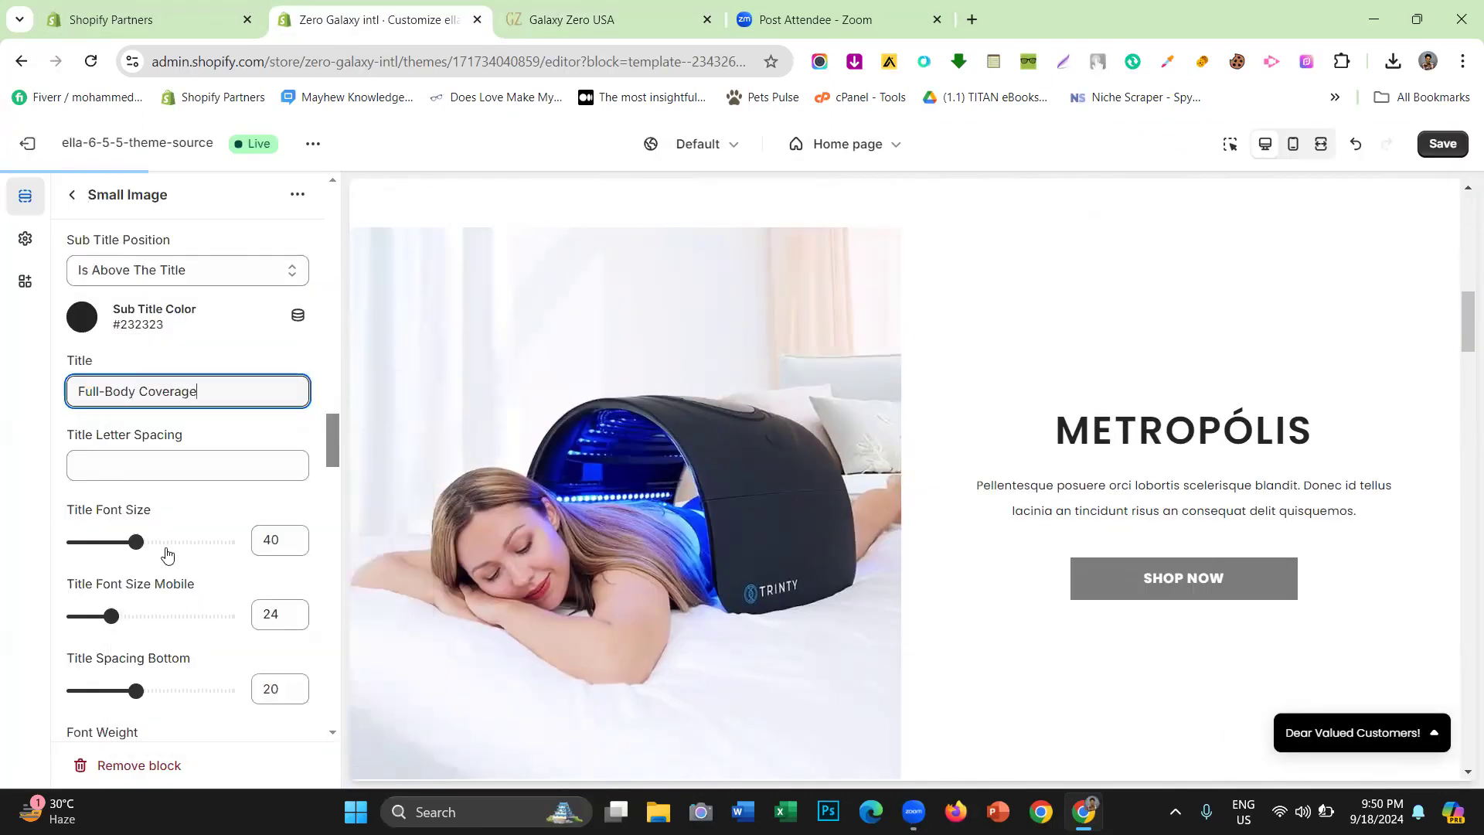
drag(151, 510, 57, 516)
click(130, 533)
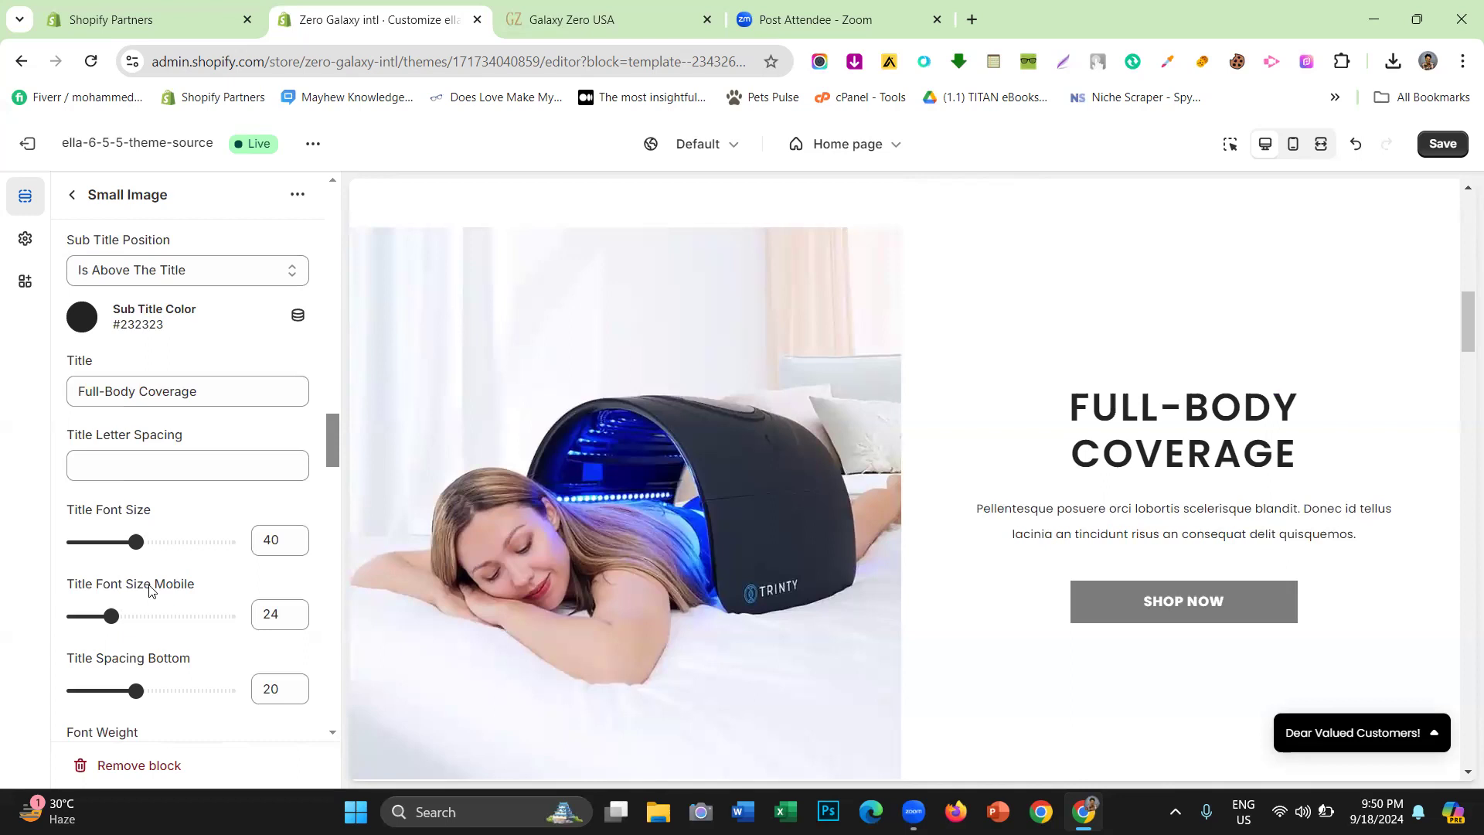
drag(152, 510, 60, 513)
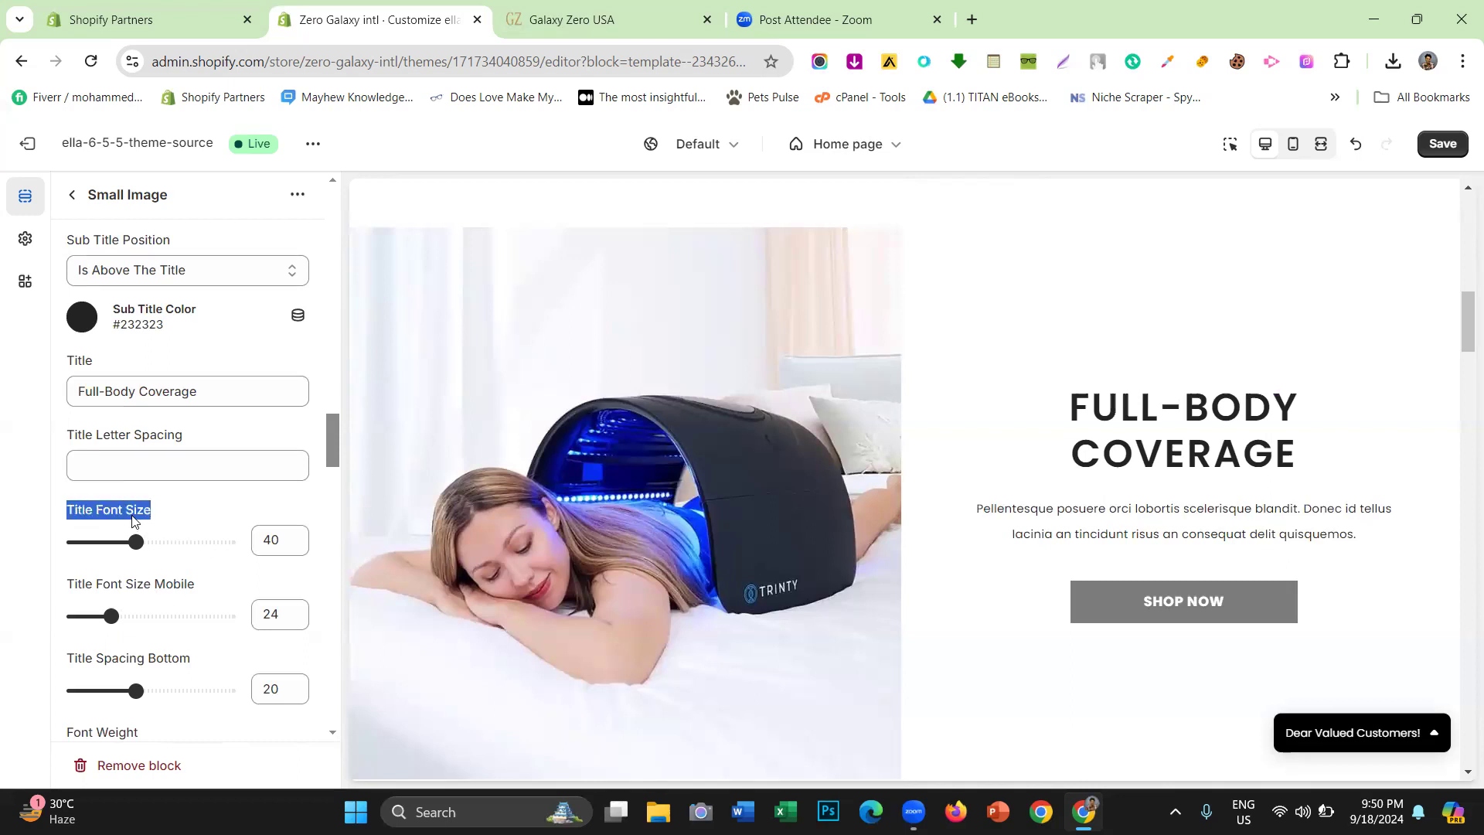
click(209, 563)
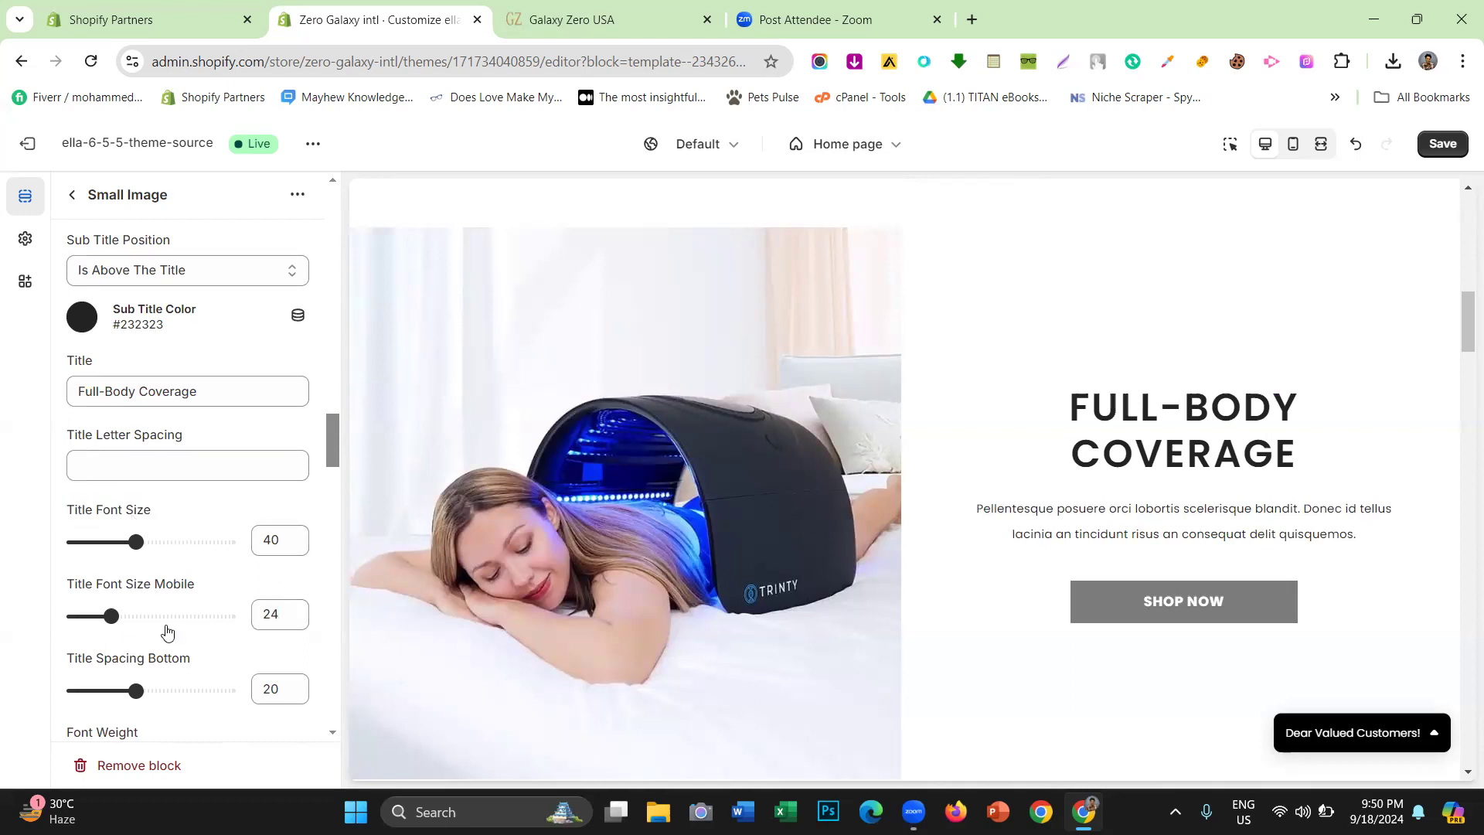
Try a mobile title font size of 40 and preview the page in mobile view
click(145, 615)
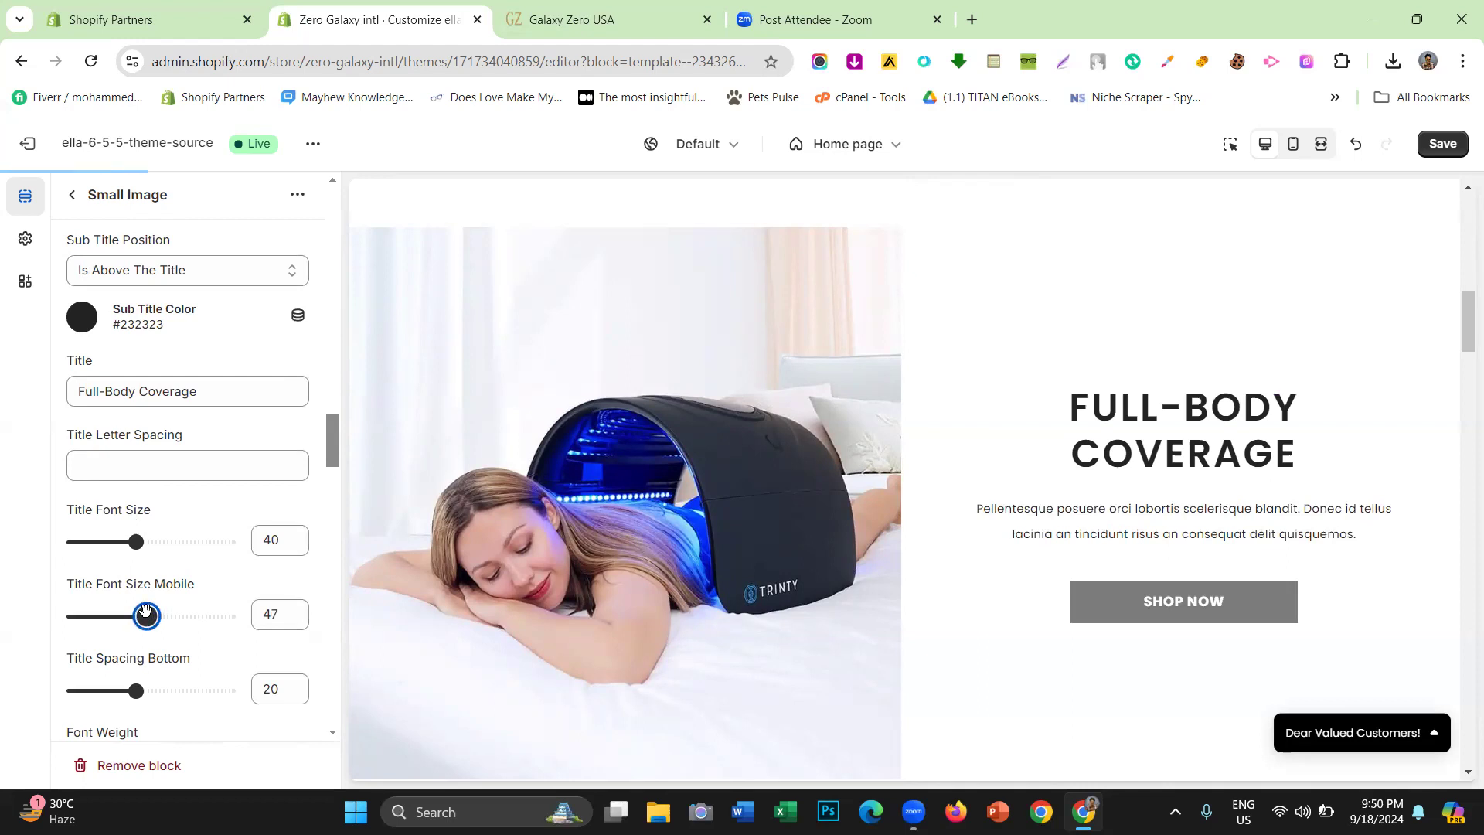
drag(145, 614, 136, 614)
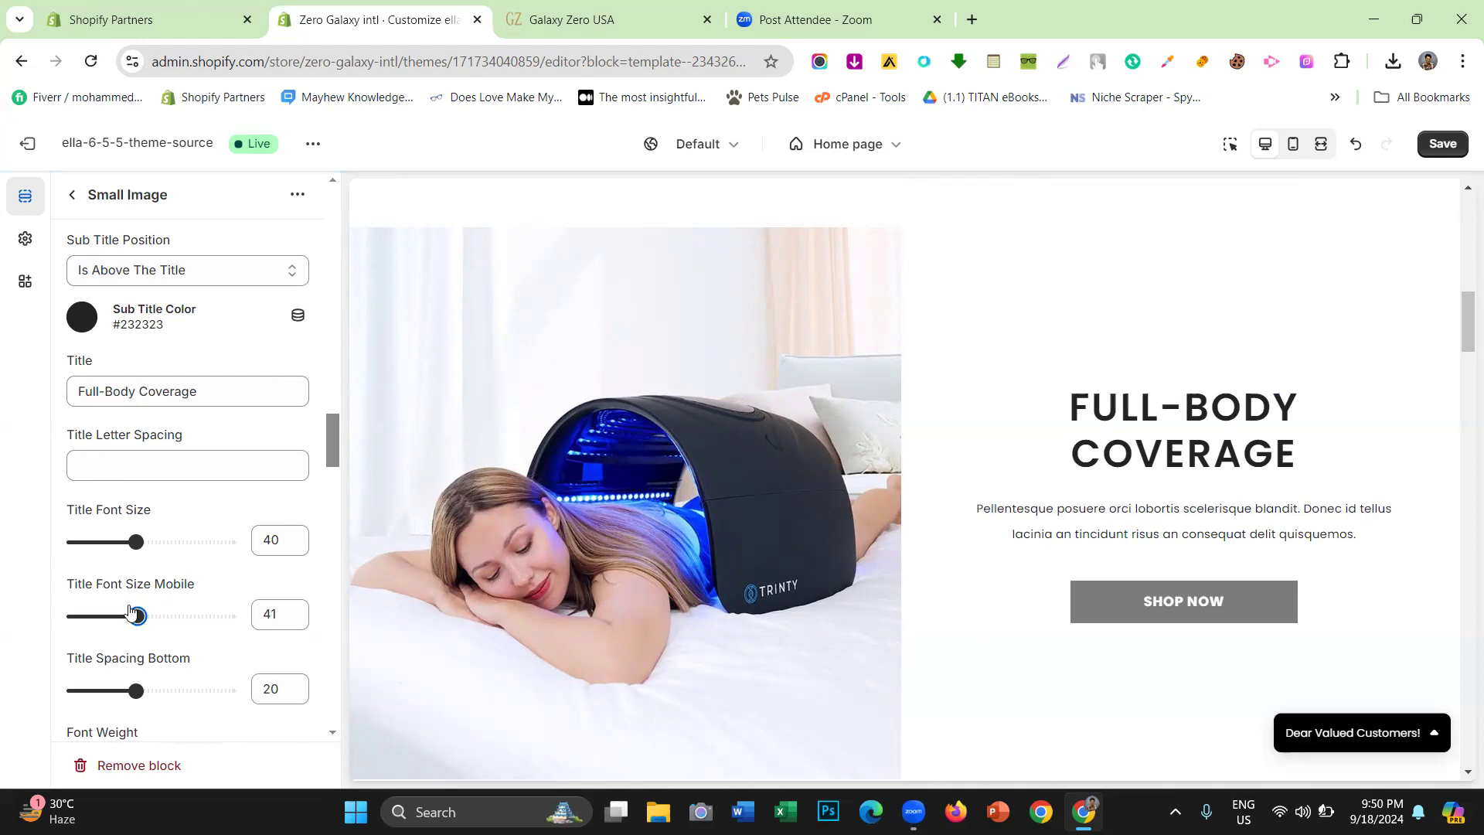
drag(133, 612, 136, 614)
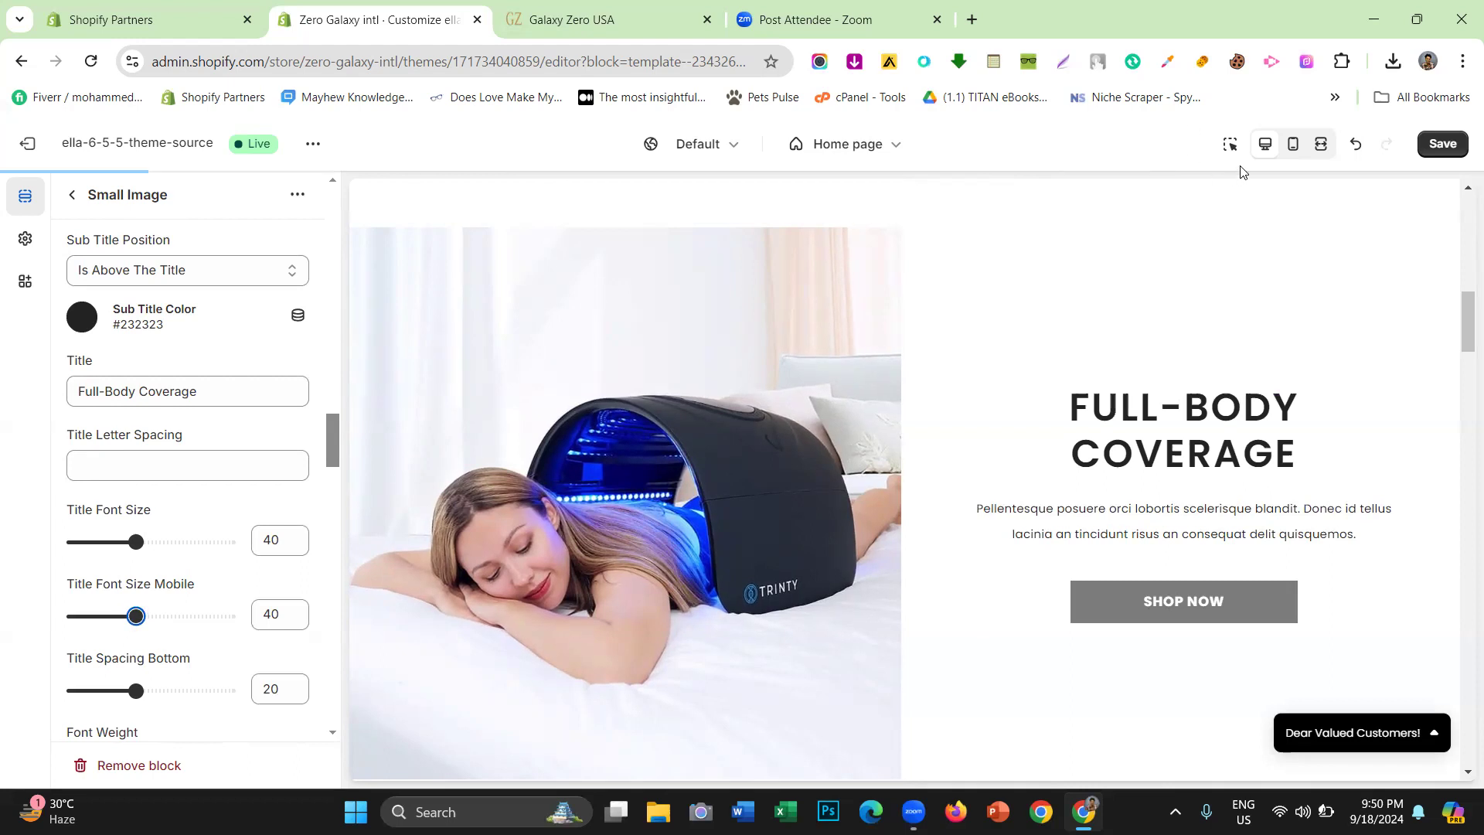
click(1288, 150)
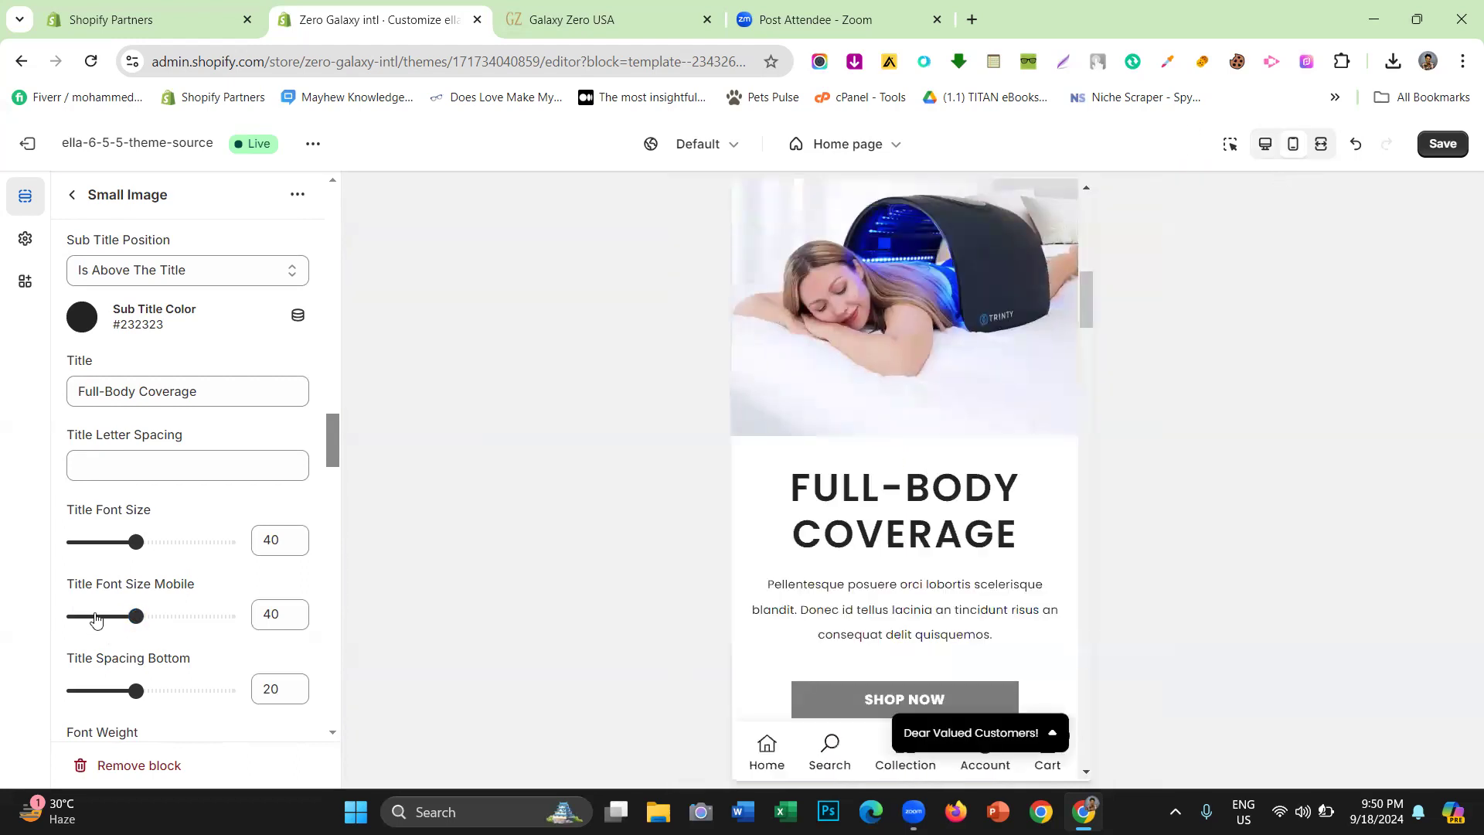
Try mobile title font sizes of 14 and 30, set the size to 24, and return to the desktop preview
click(95, 616)
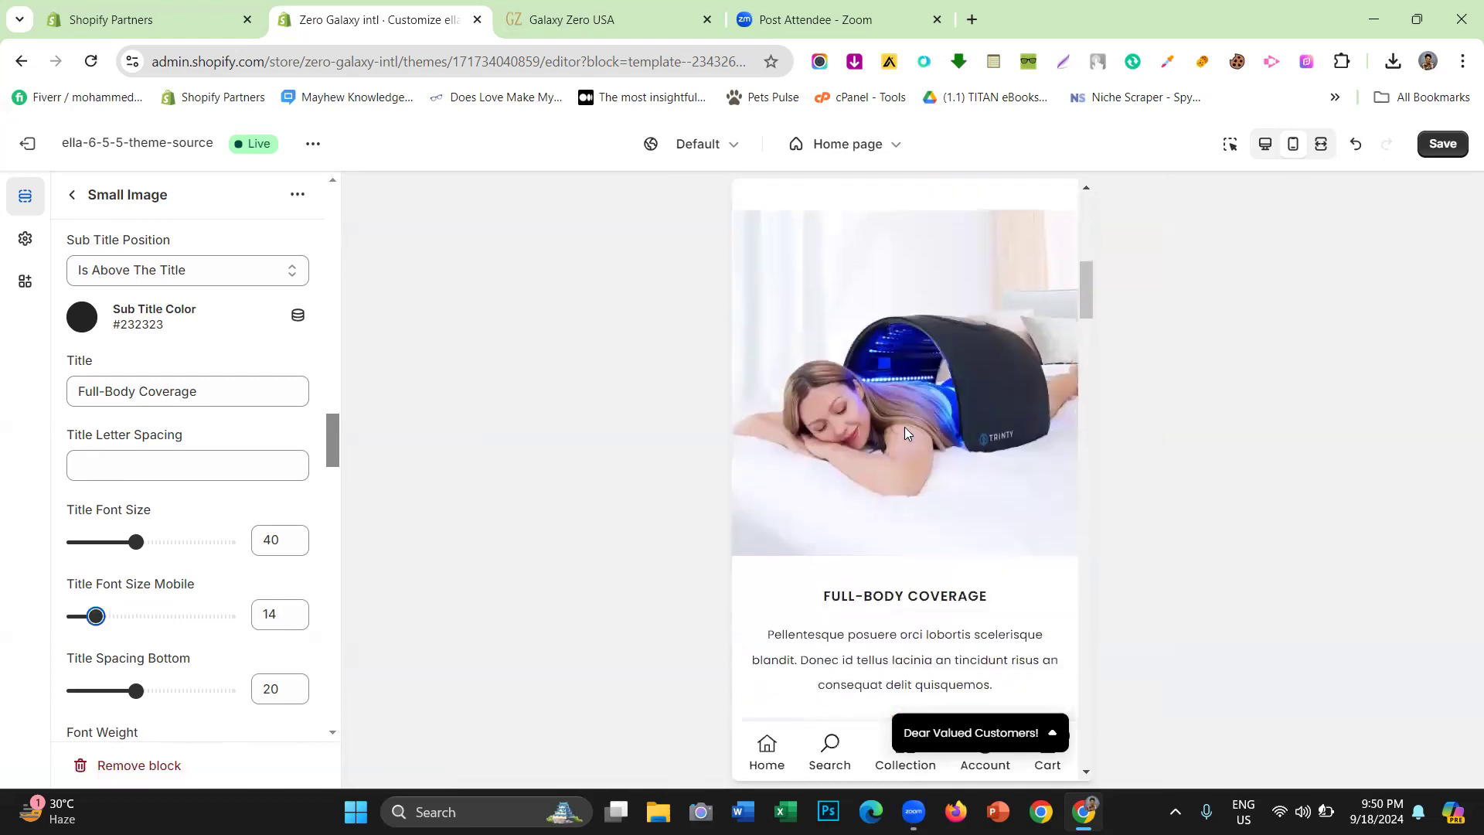
click(121, 614)
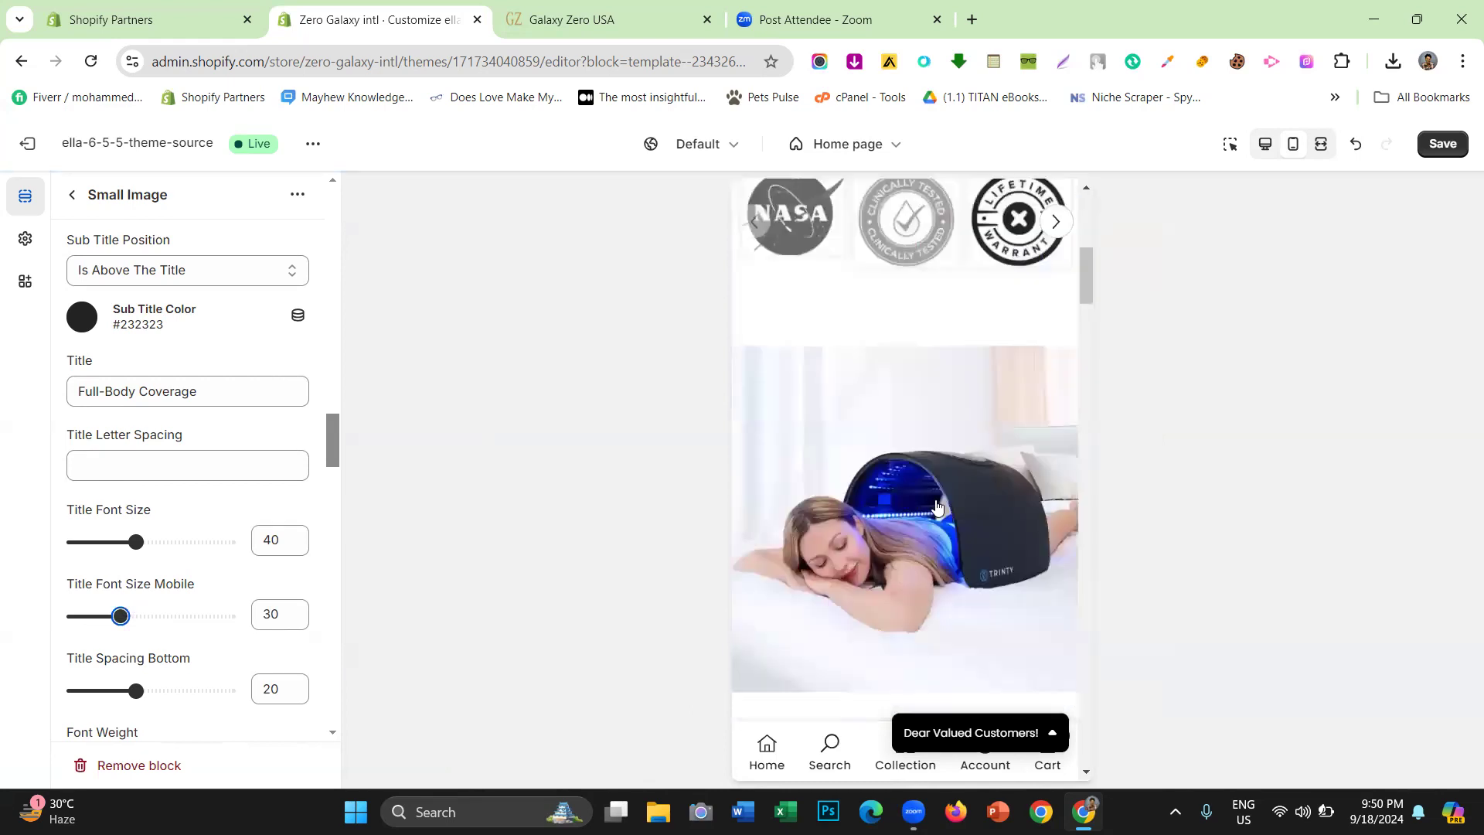
click(293, 614)
double_click(294, 612)
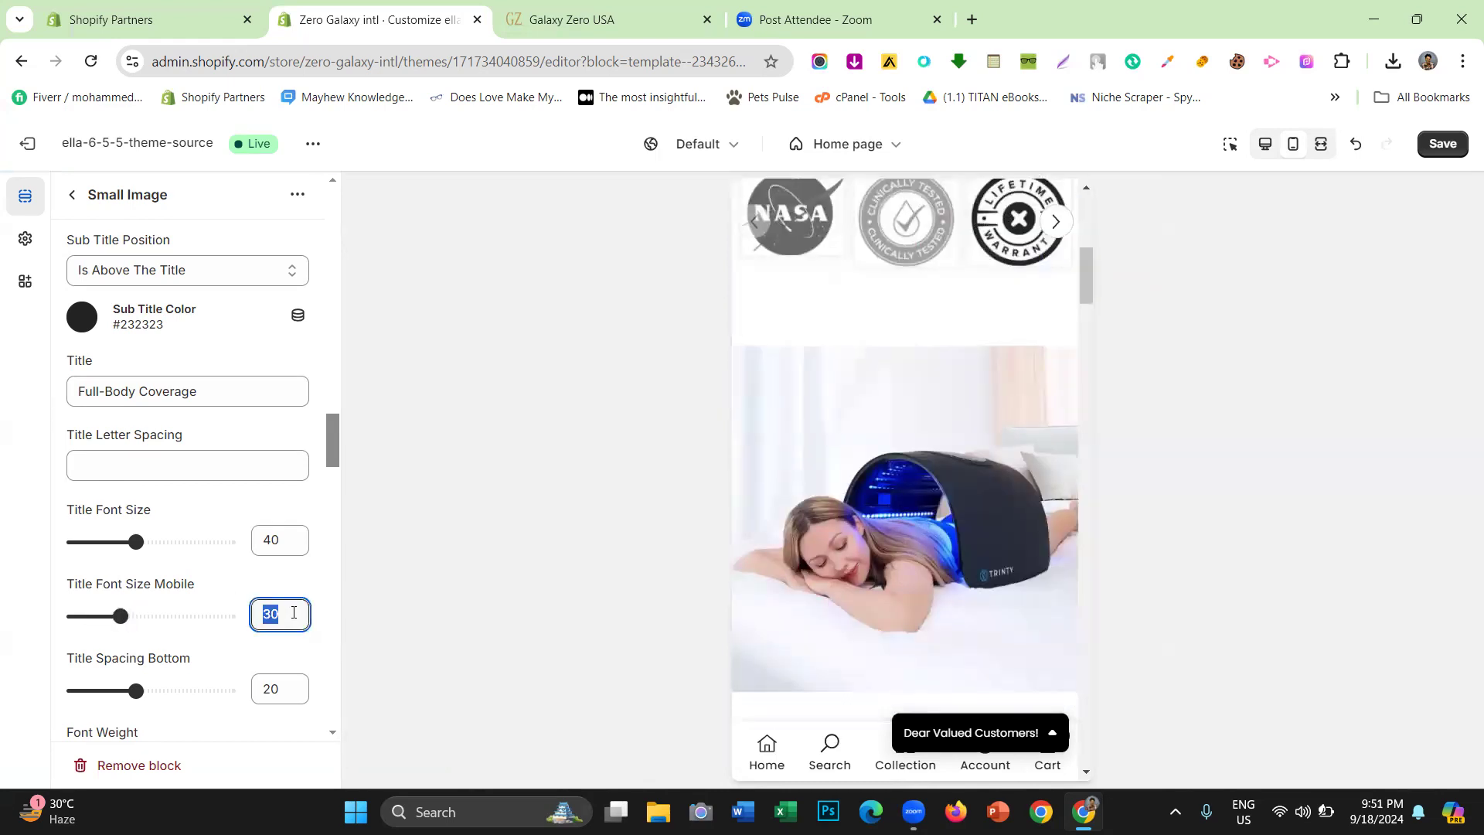
text(24)
click(1265, 144)
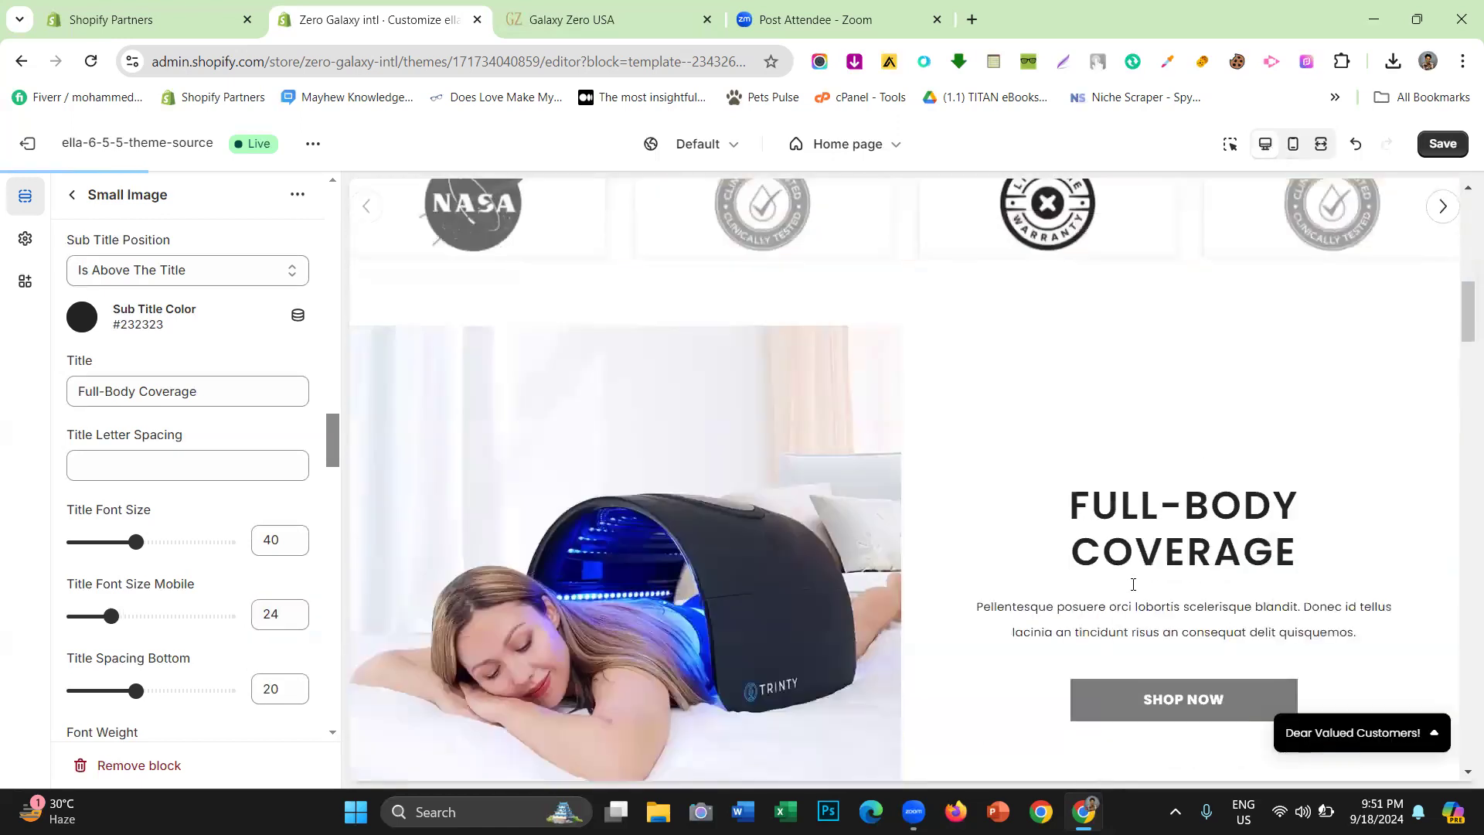
Try a title font size of 35 and compare the heading with the one on the Galaxy Zero USA site
drag(136, 541, 127, 540)
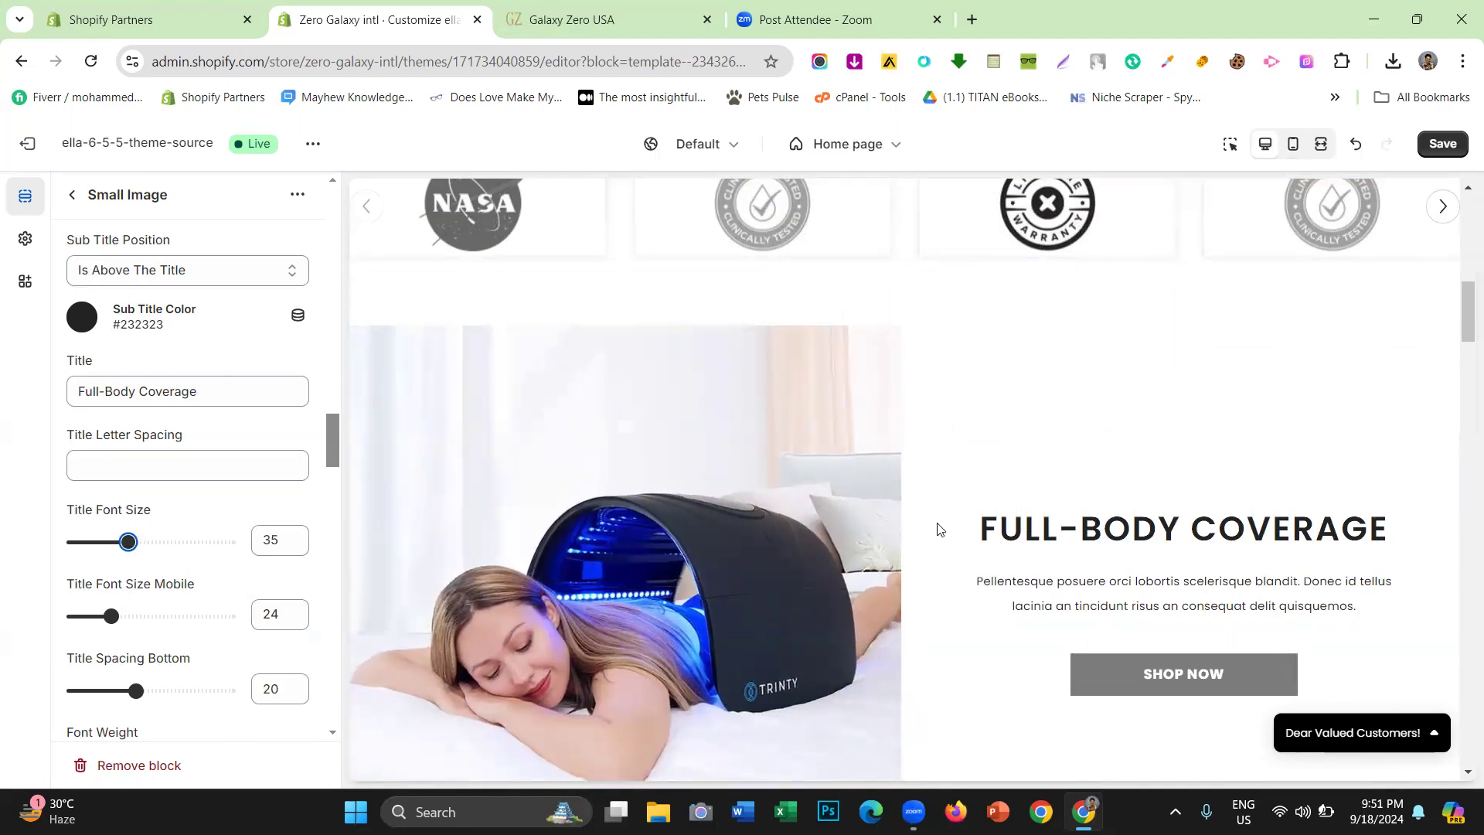
click(611, 11)
click(398, 8)
click(631, 7)
click(1136, 419)
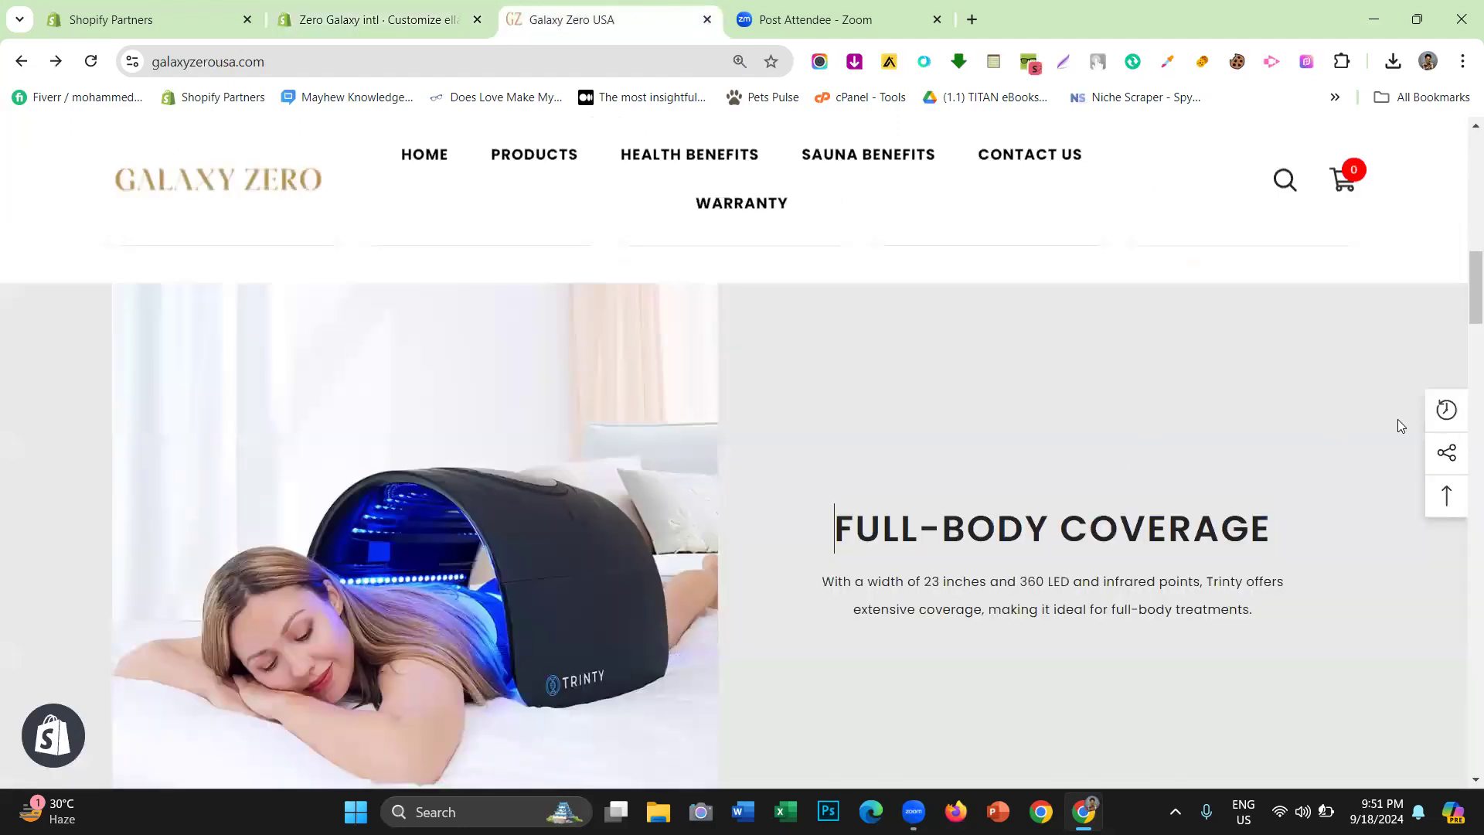
scroll(1397, 418, down, 1)
scroll(891, 456, up, 2)
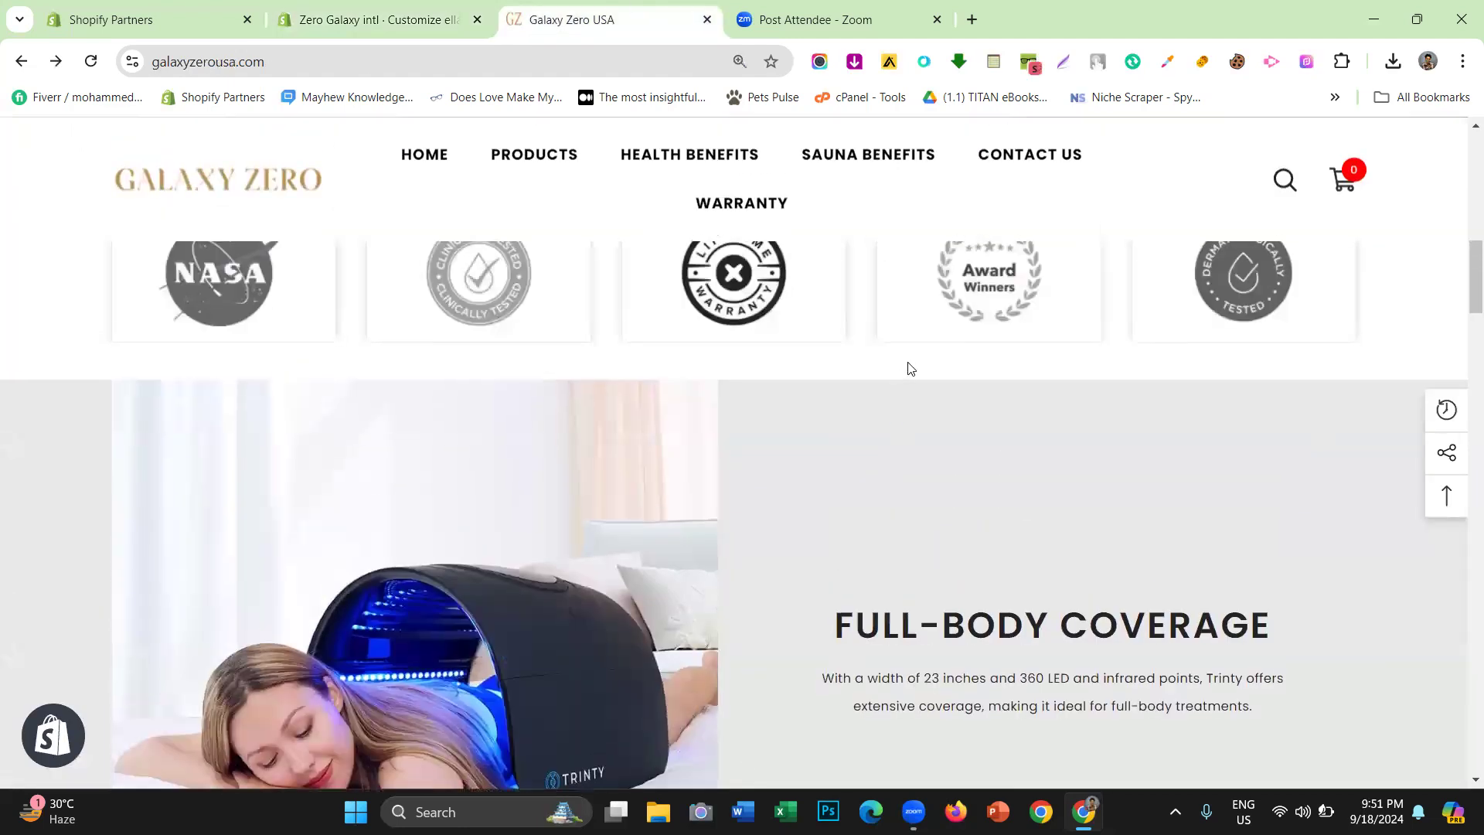
scroll(1313, 471, down, 2)
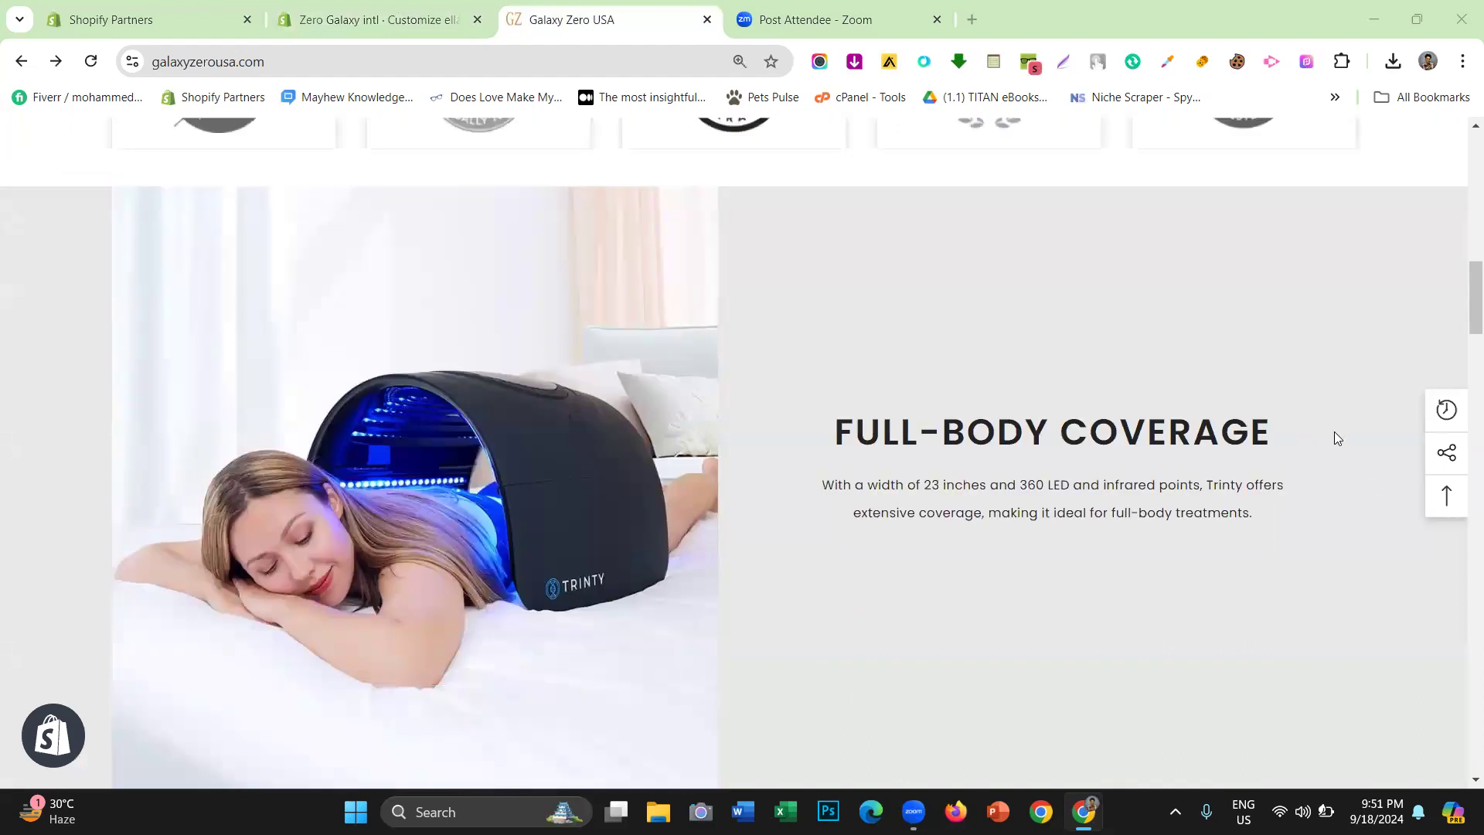
Inspect the "Full-Body Coverage" heading's font on the Galaxy Zero USA site and set the block's title font size to 34
right_click(1315, 358)
scroll(1125, 573, down, 3)
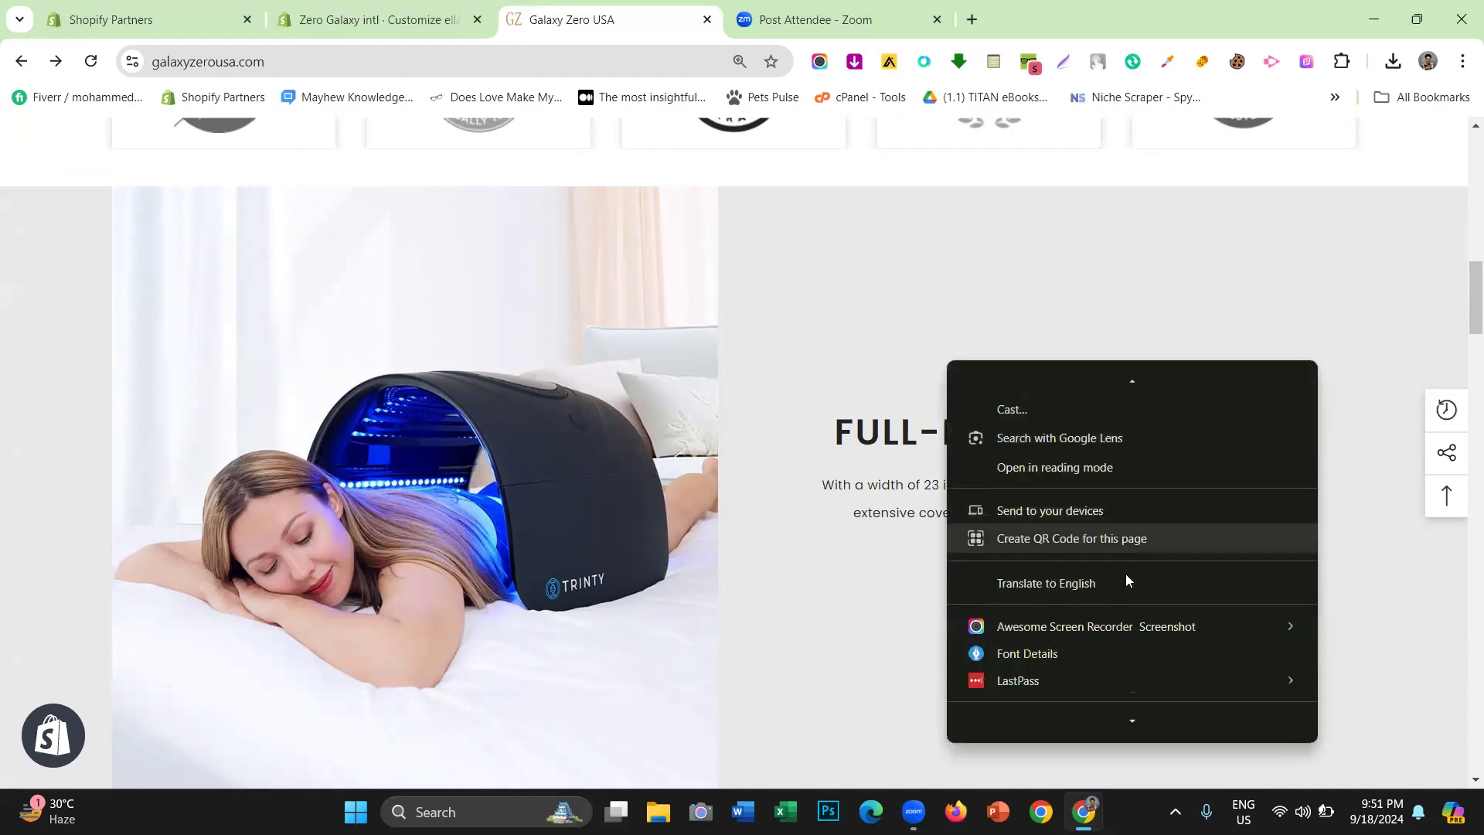
click(1074, 725)
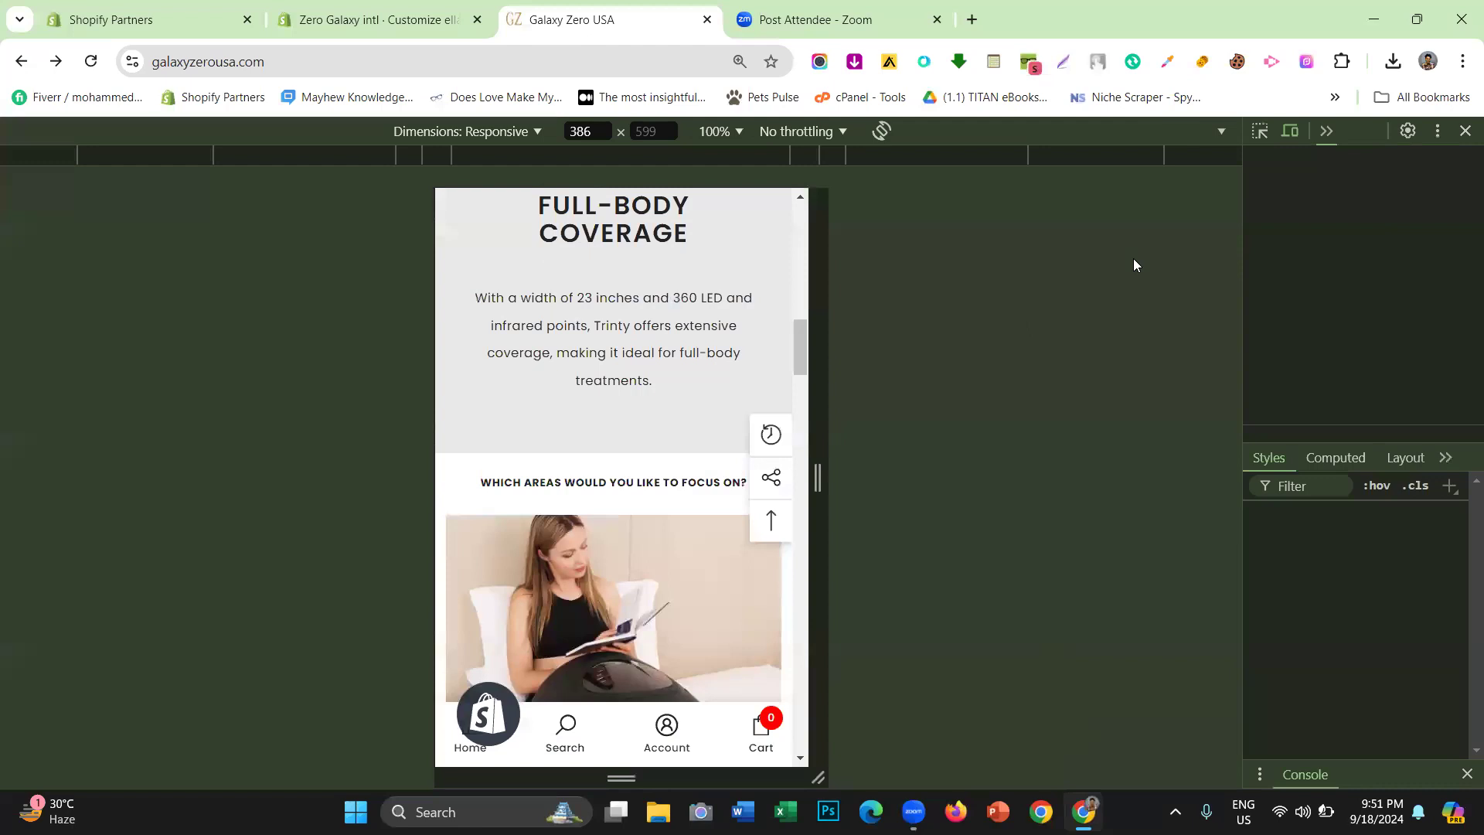
key(ctrl+shift+m)
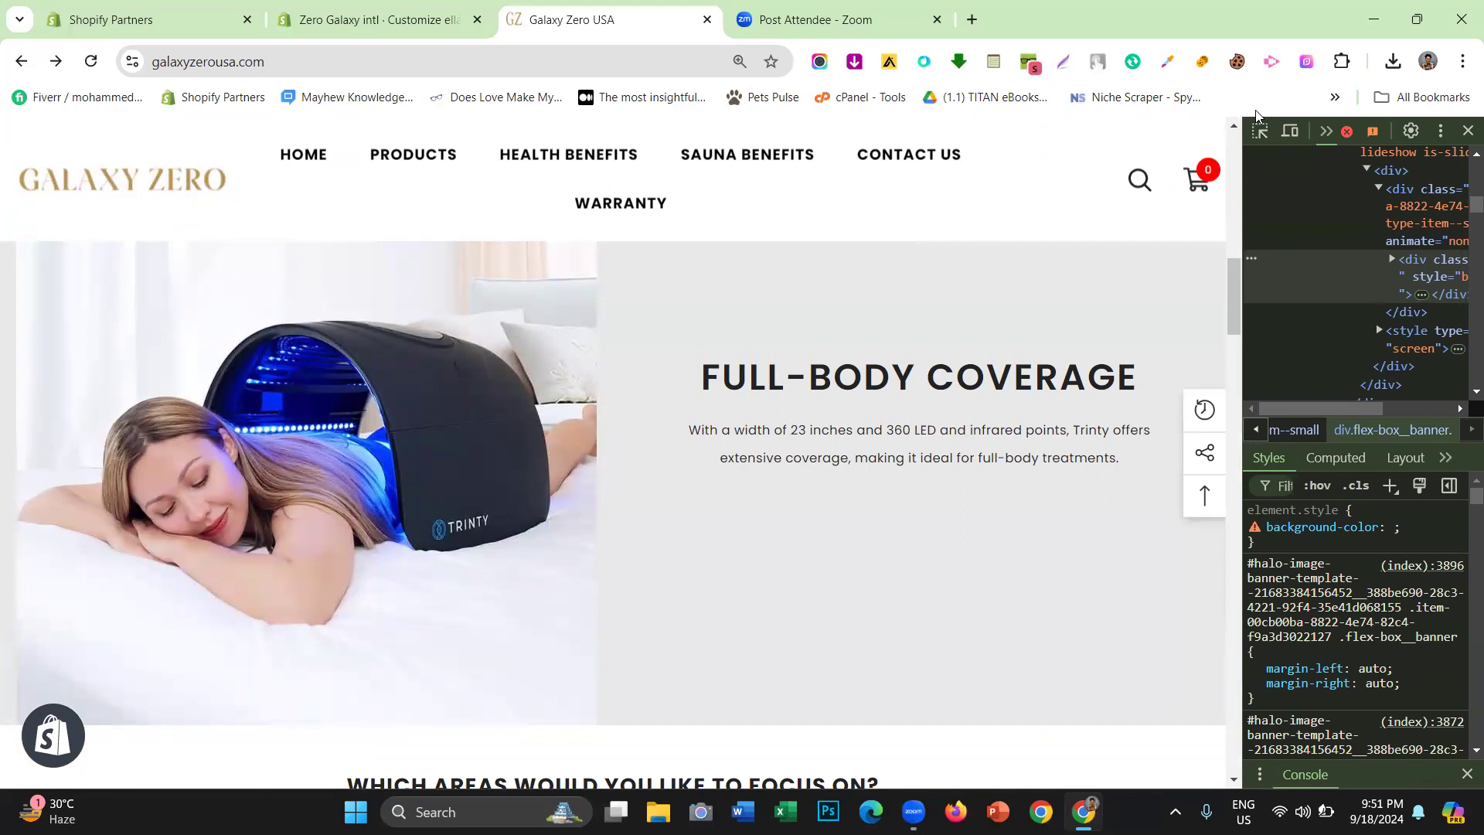
click(1259, 130)
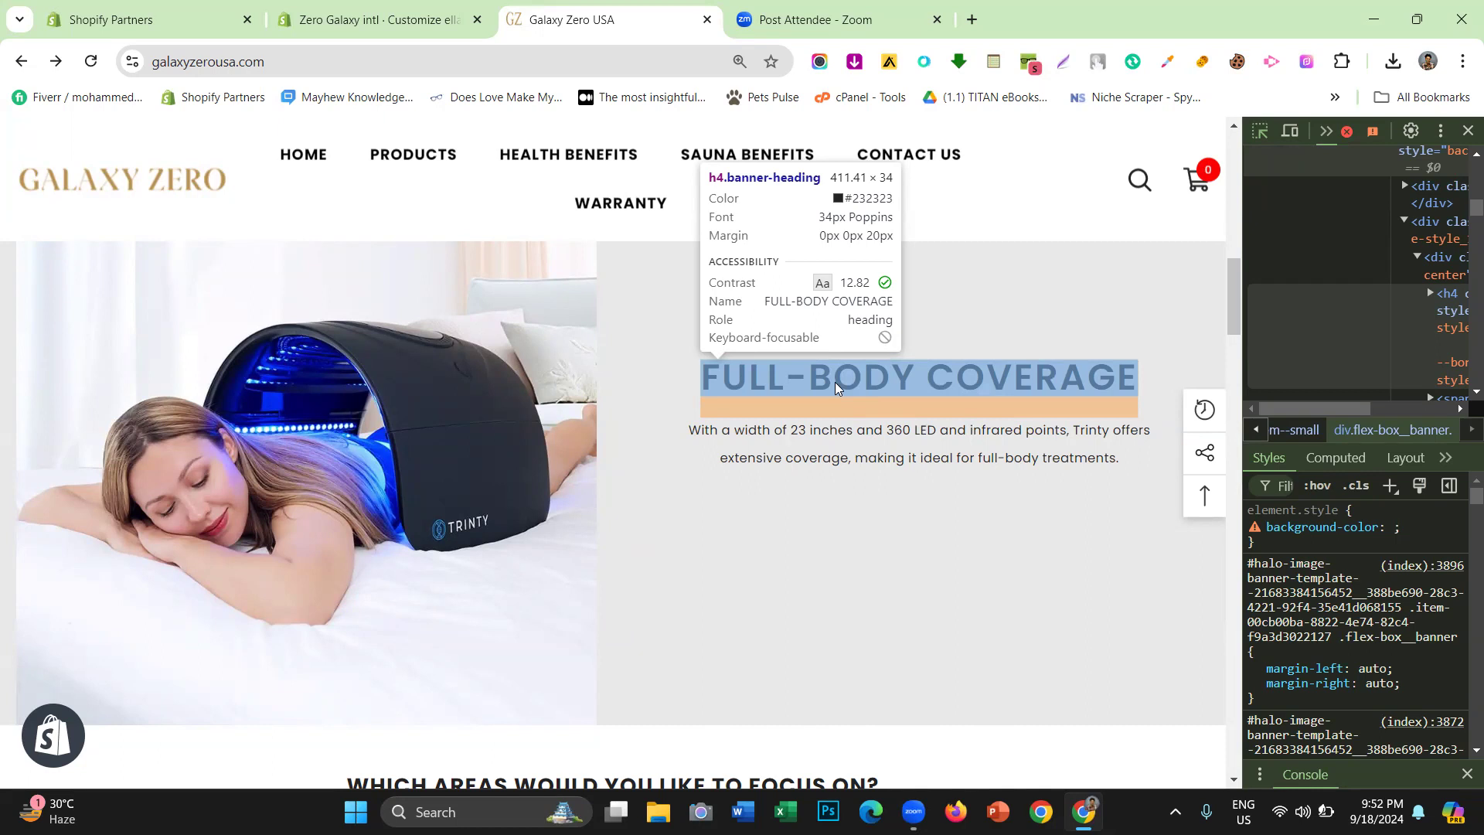
click(834, 382)
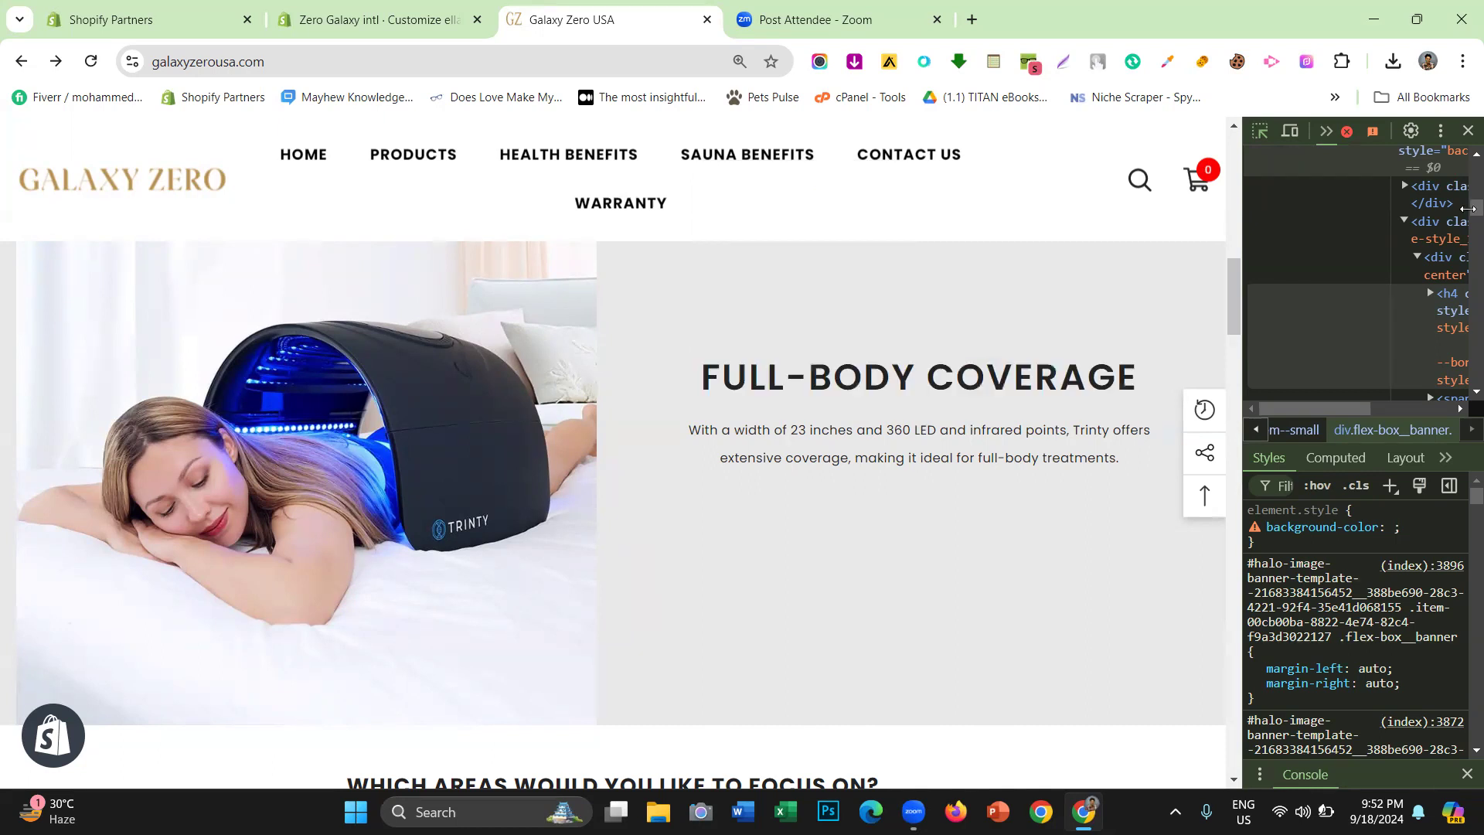
key(F12)
click(486, 6)
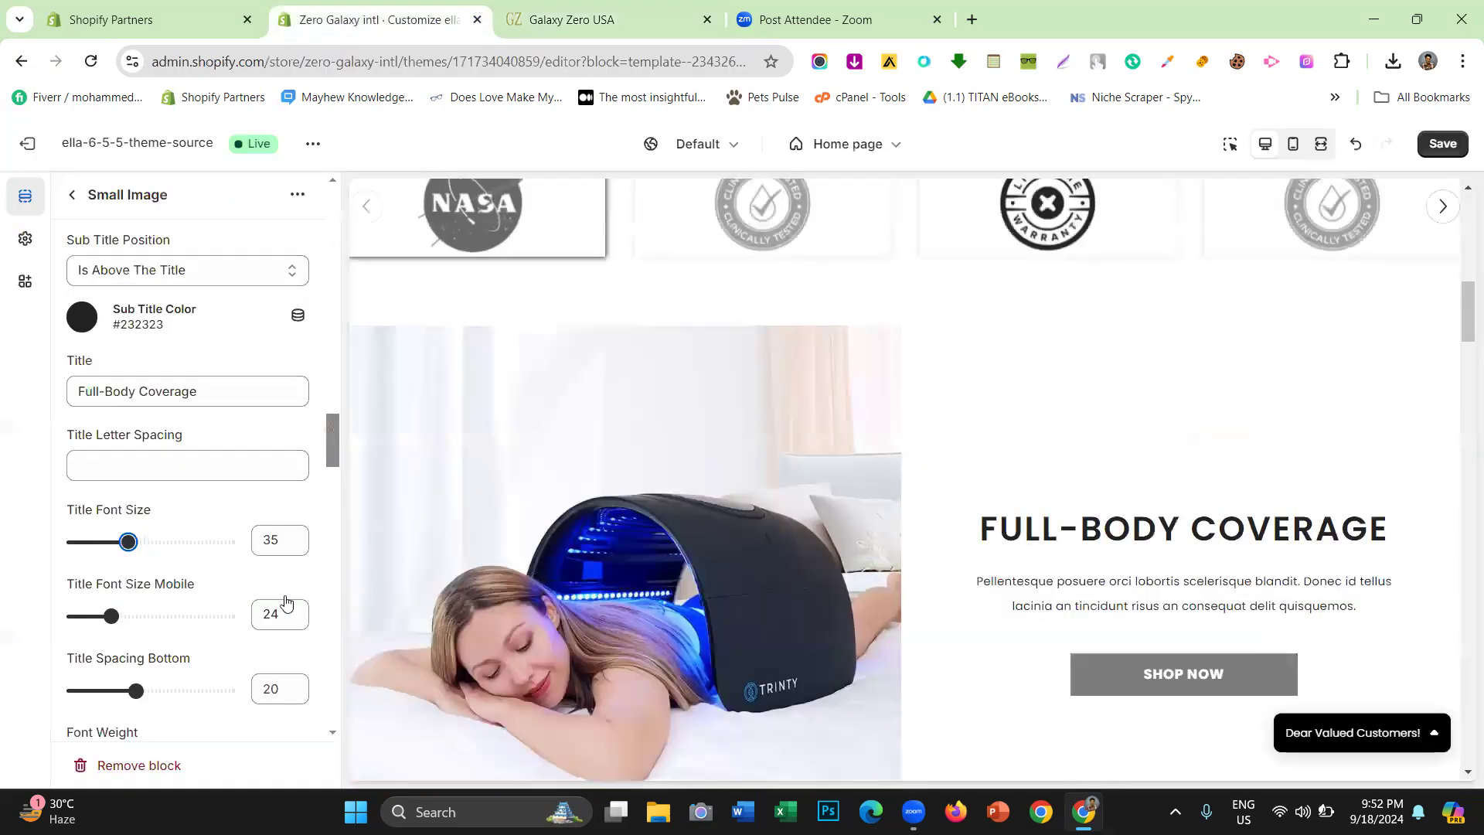
drag(127, 531, 127, 541)
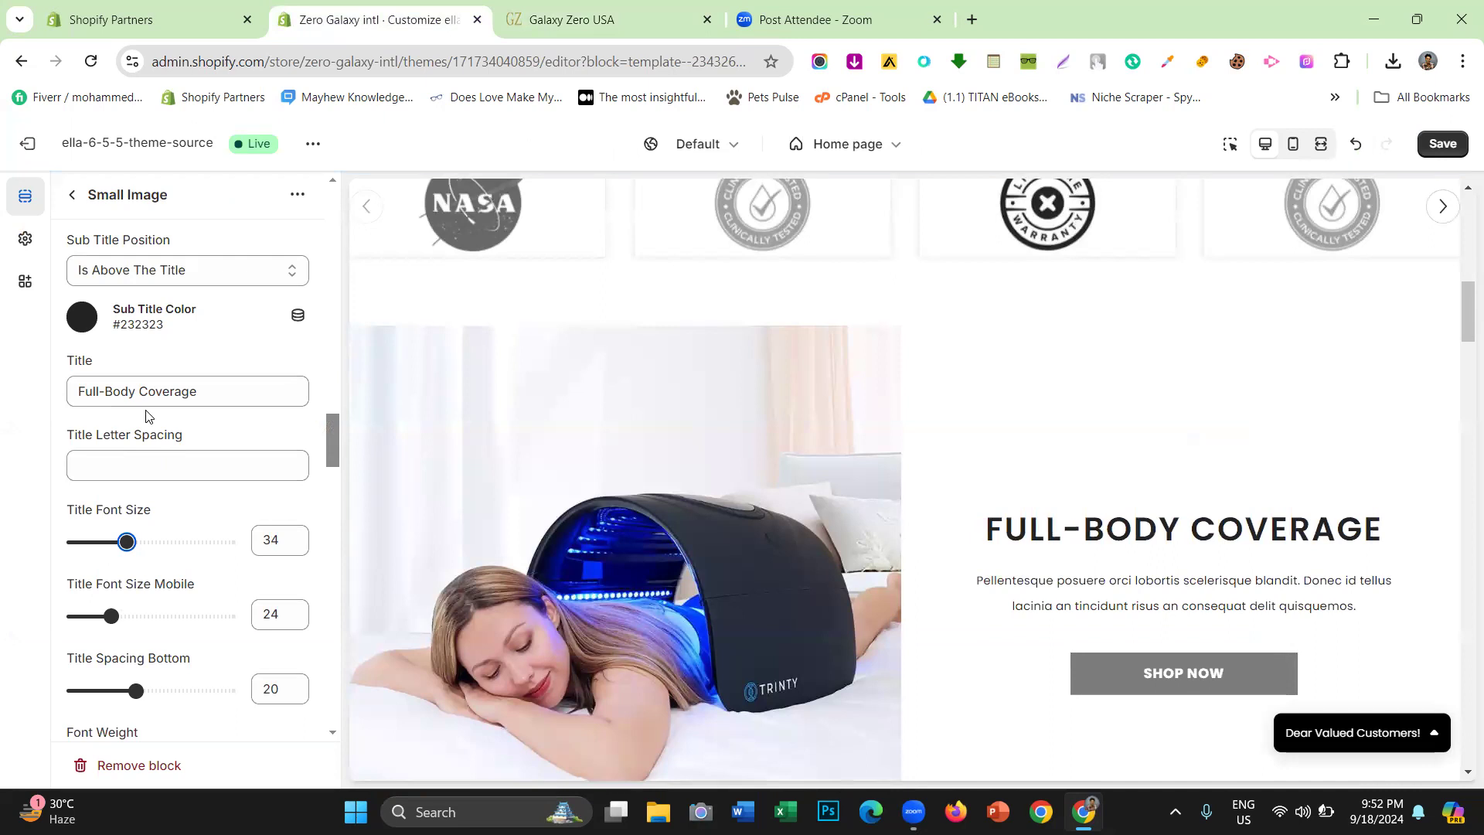
Replace the block's description with the "With a width of 23 inches and 360 LED" paragraph copied from the Galaxy Zero USA site
scroll(147, 415, down, 6)
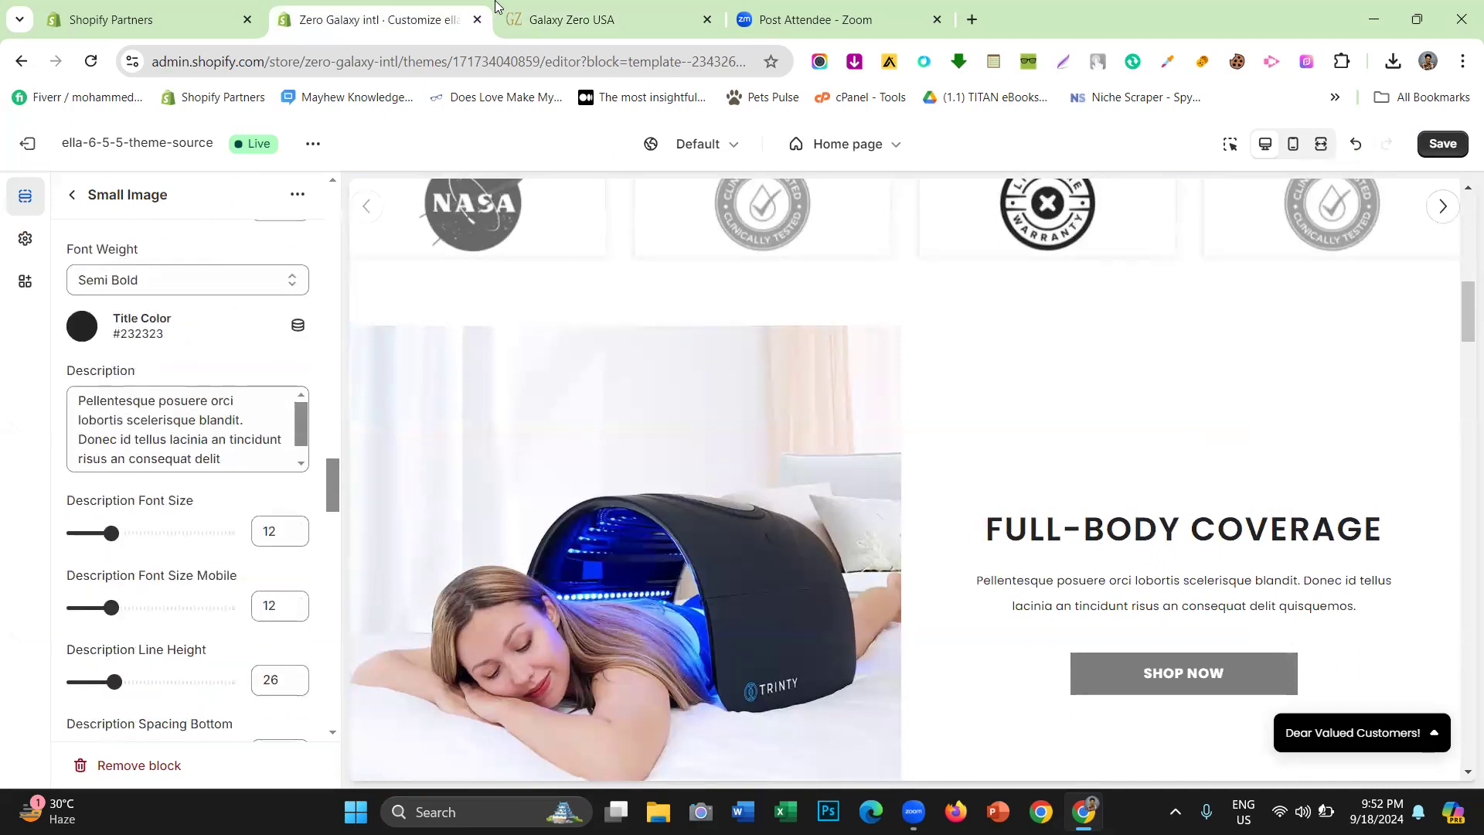
click(533, 17)
drag(823, 581, 1266, 605)
right_click(1240, 610)
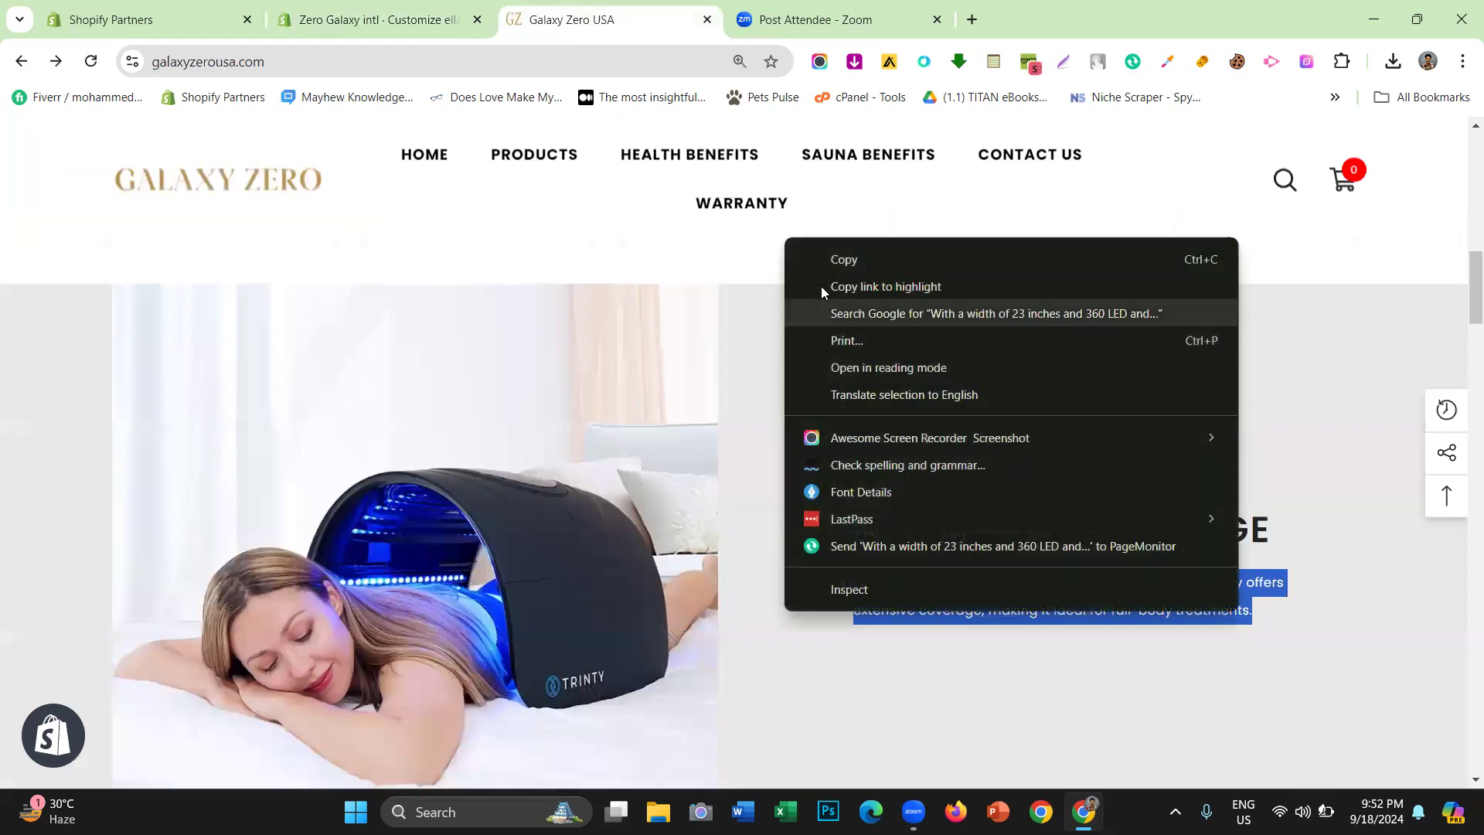
click(820, 266)
click(421, 20)
click(186, 420)
key(ctrl+a)
right_click(196, 437)
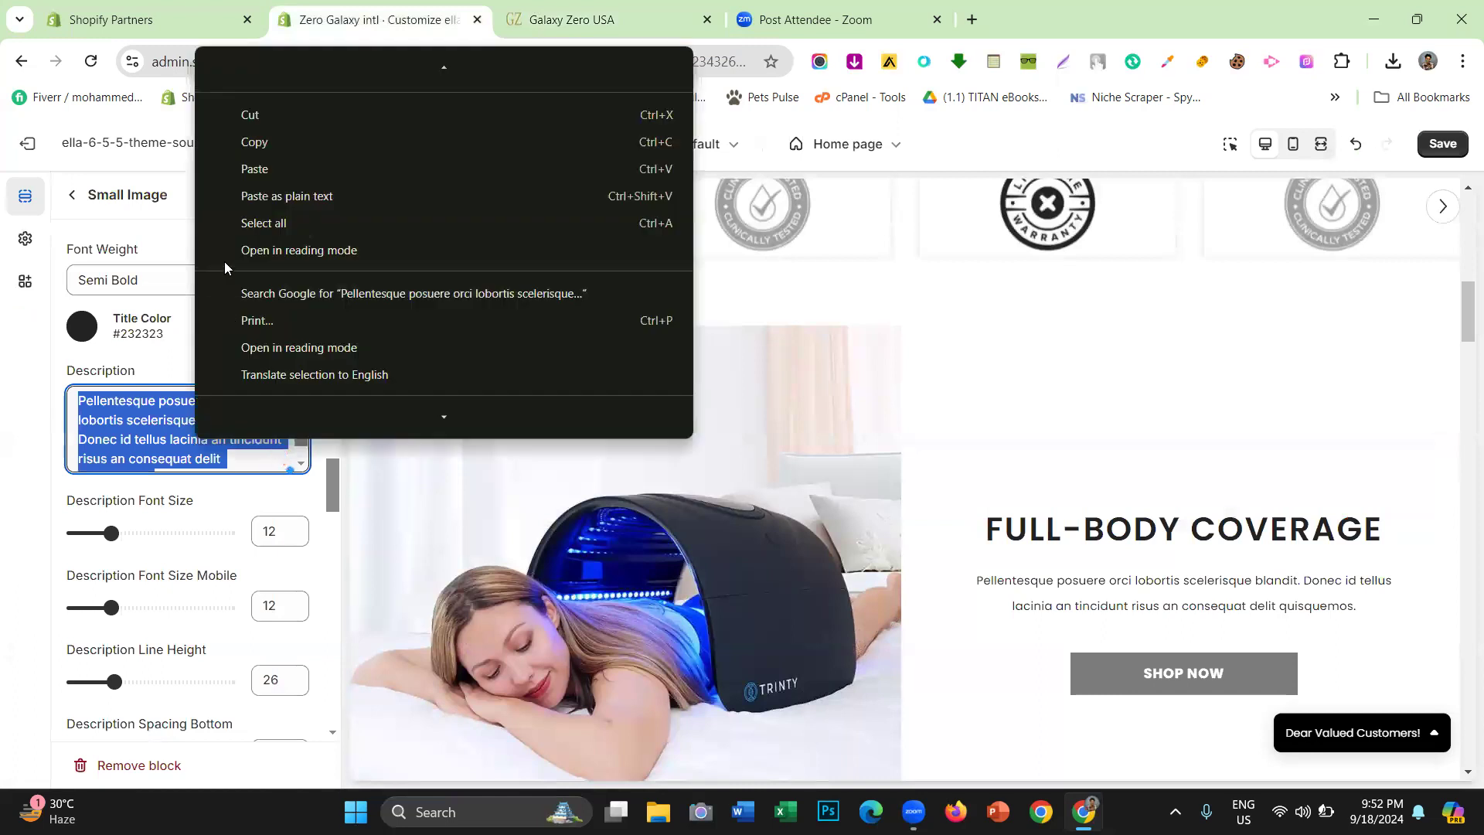
click(247, 179)
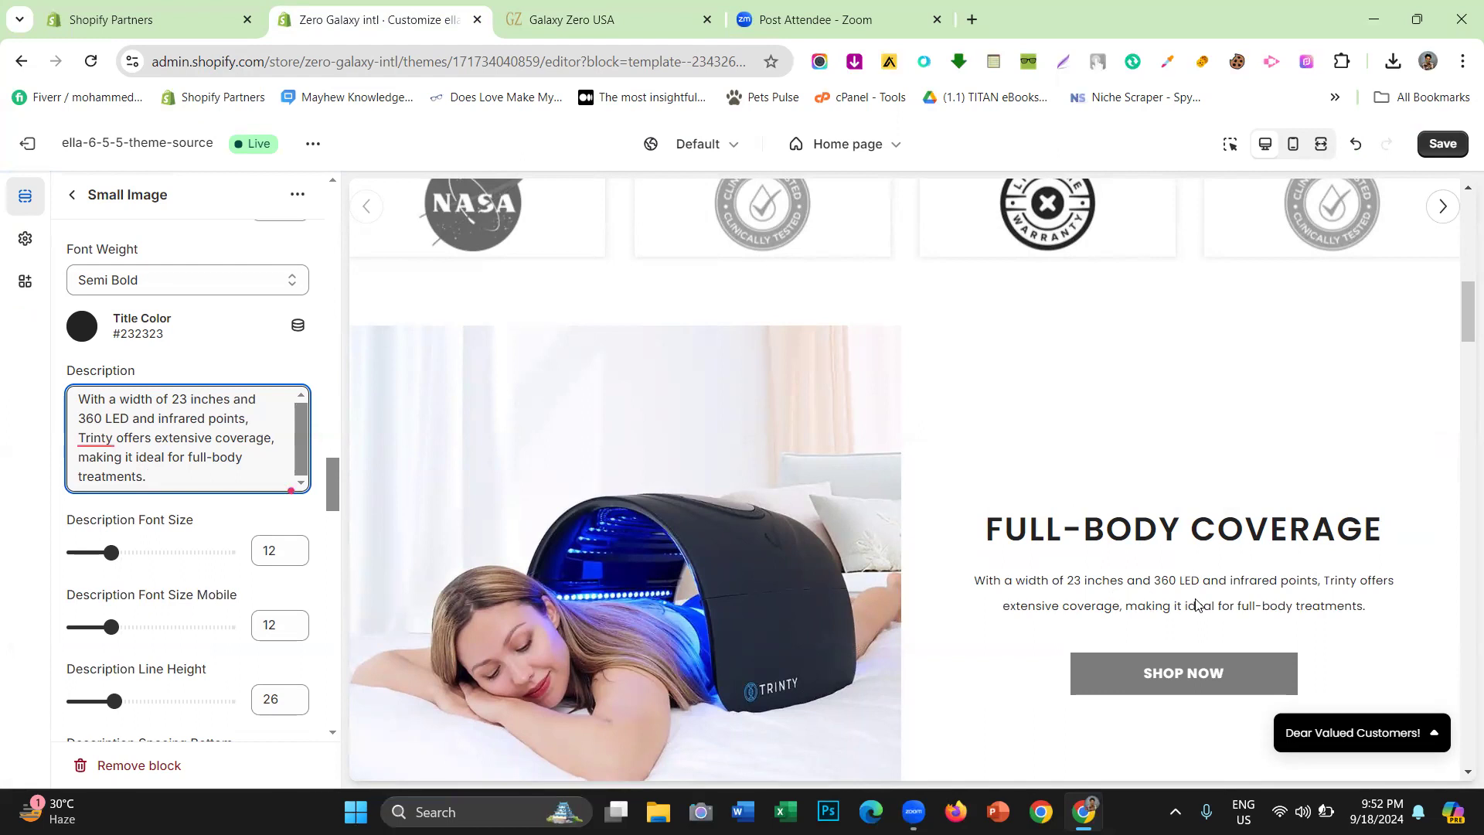
Try a description font size of 13, set it back to 12, and look over the remaining description settings
click(114, 539)
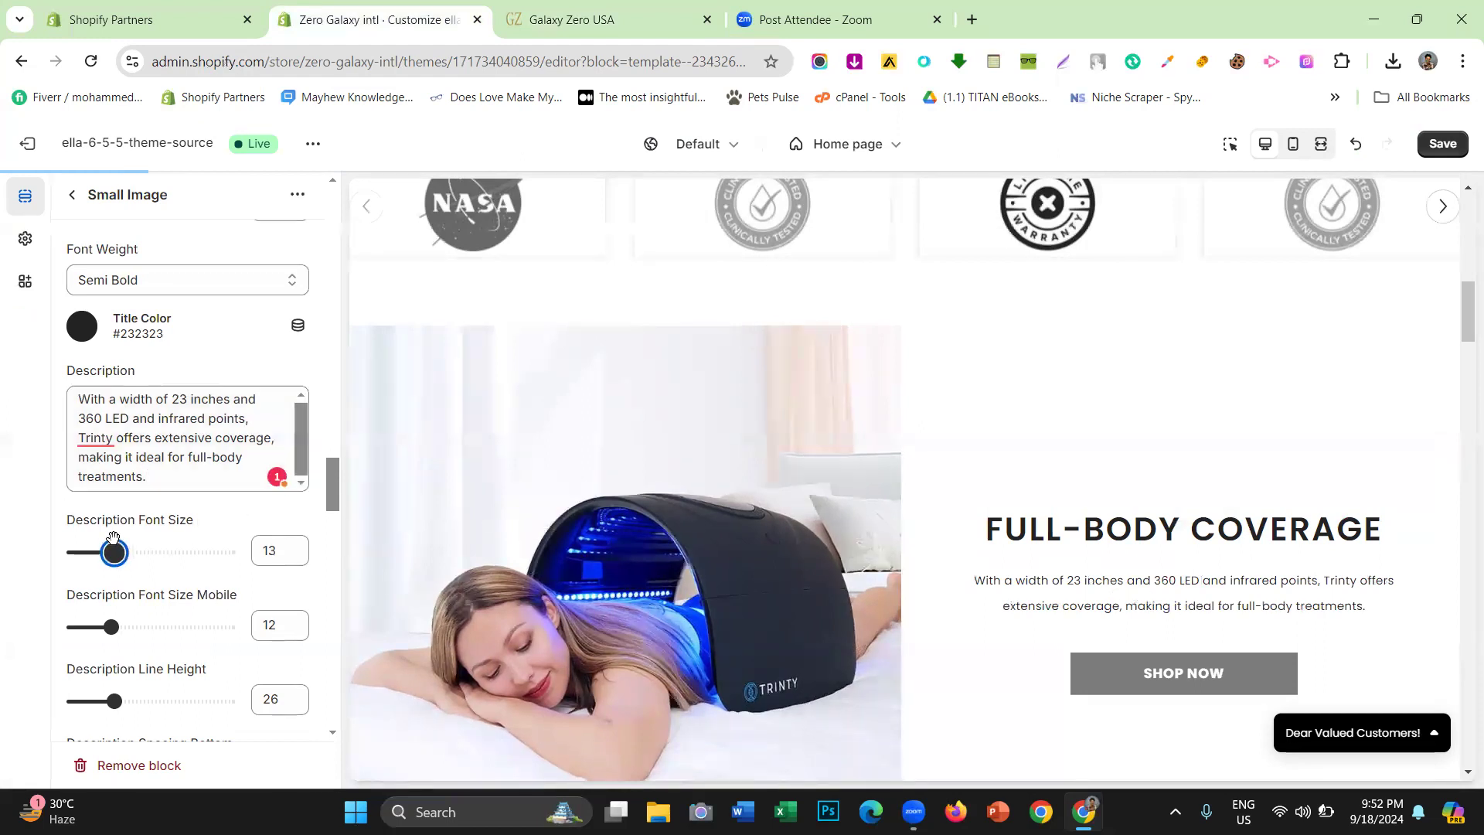
drag(114, 539, 112, 546)
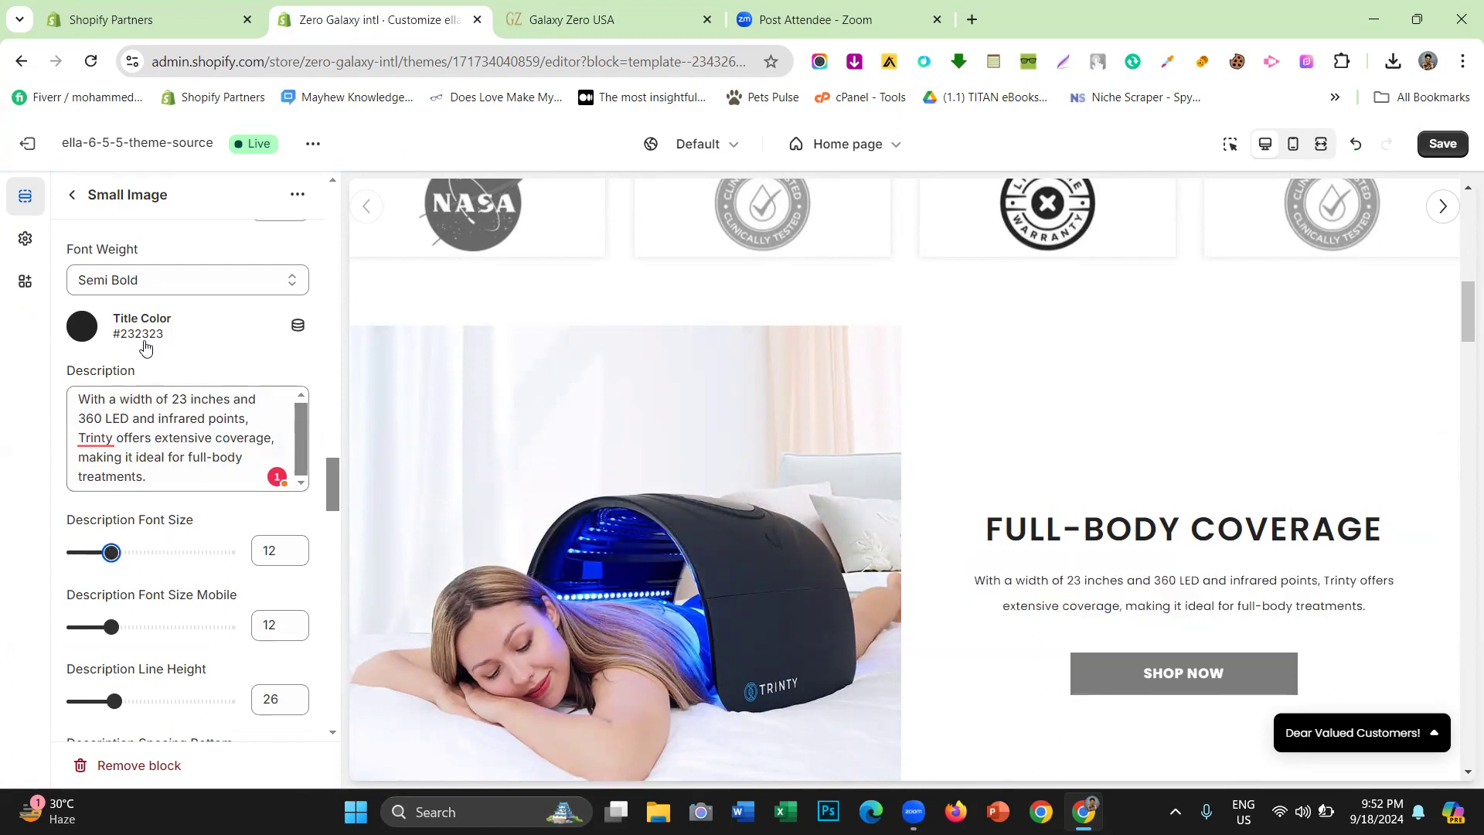
scroll(173, 388, down, 3)
scroll(173, 388, down, 1)
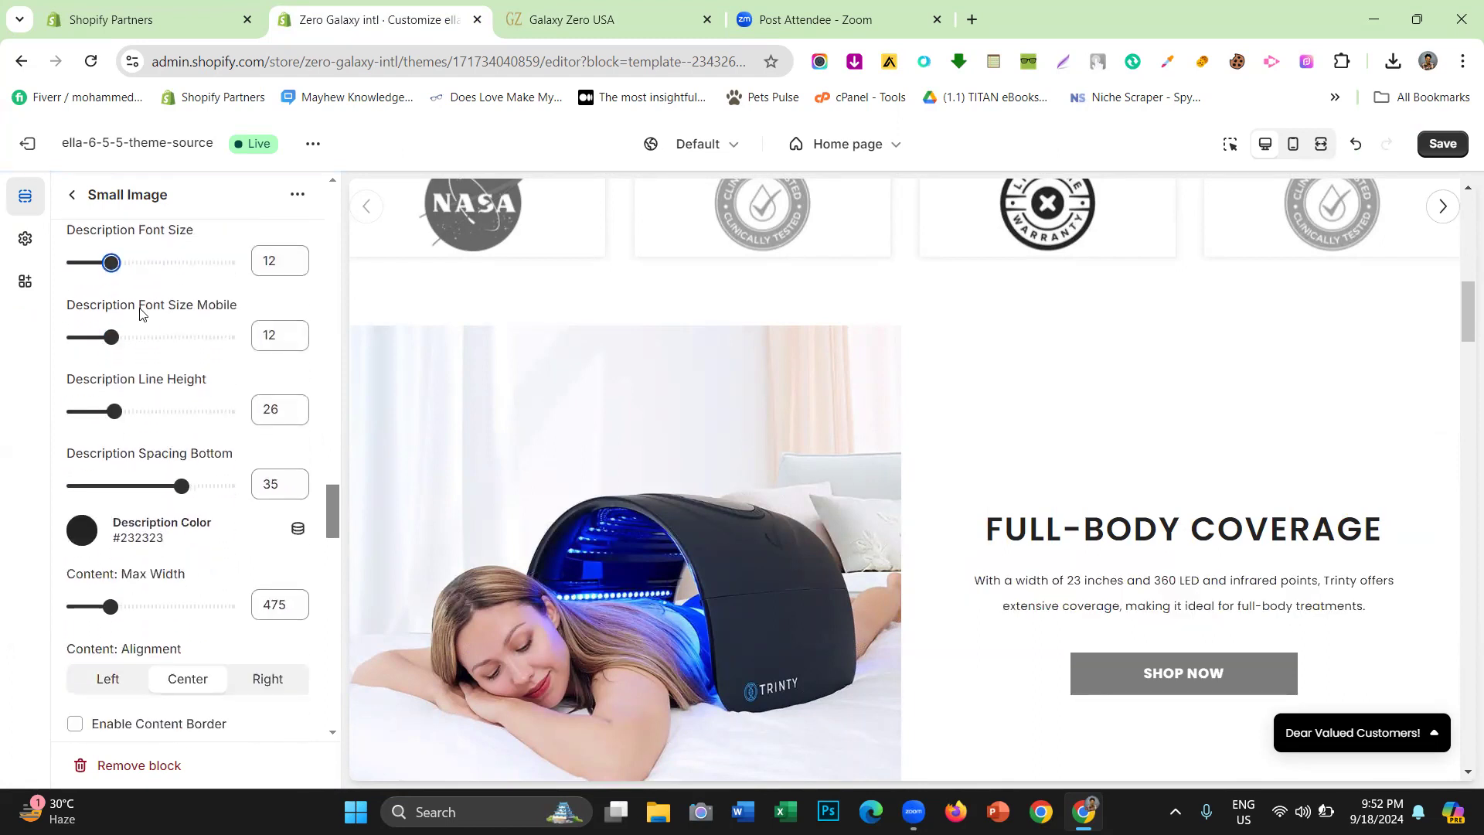
drag(119, 305, 228, 305)
click(225, 305)
scroll(133, 456, down, 3)
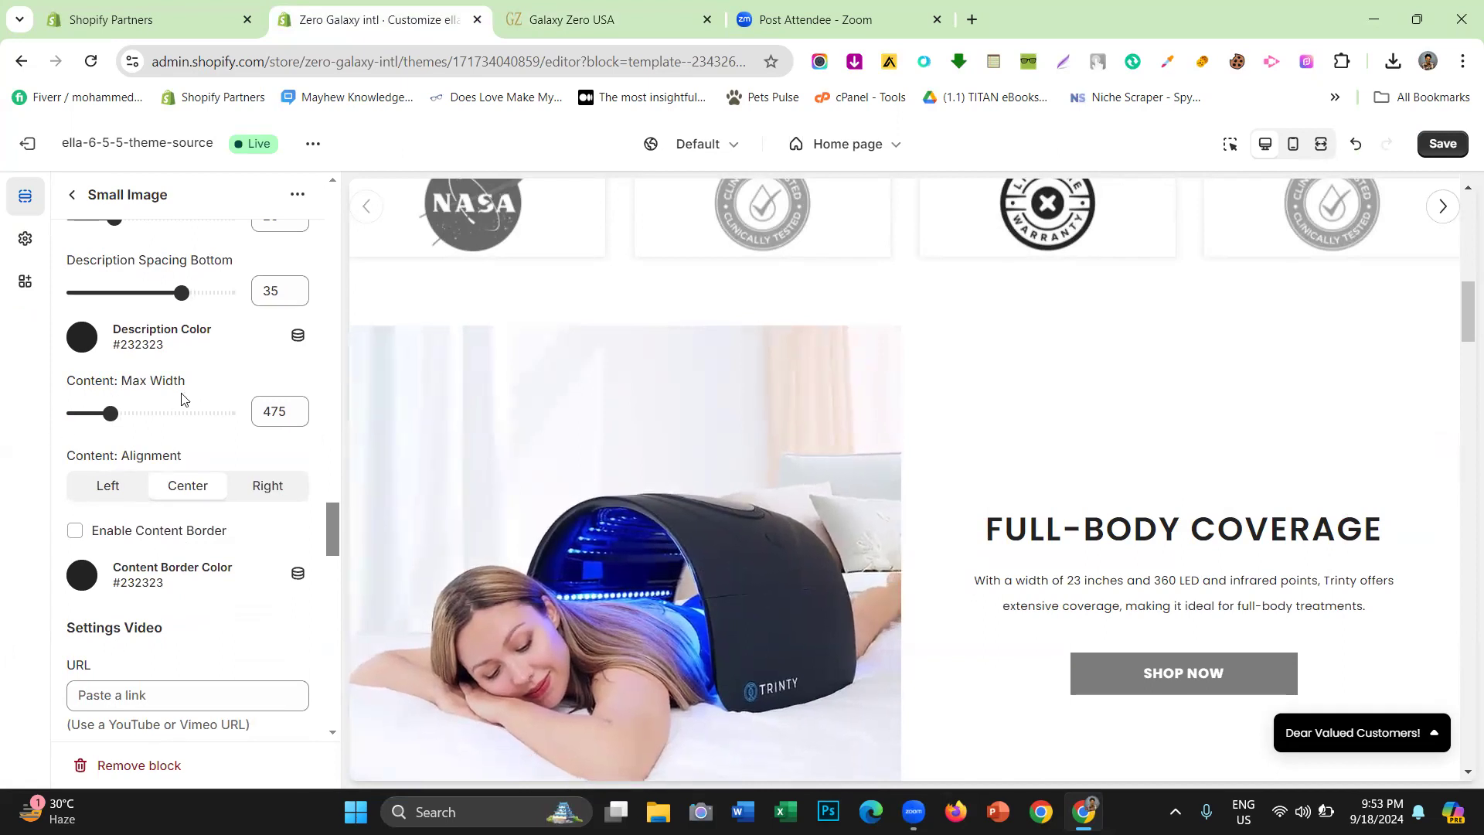
Try a content max width of 1450, undo it, and compare the block's text with the Galaxy Zero USA site
click(186, 418)
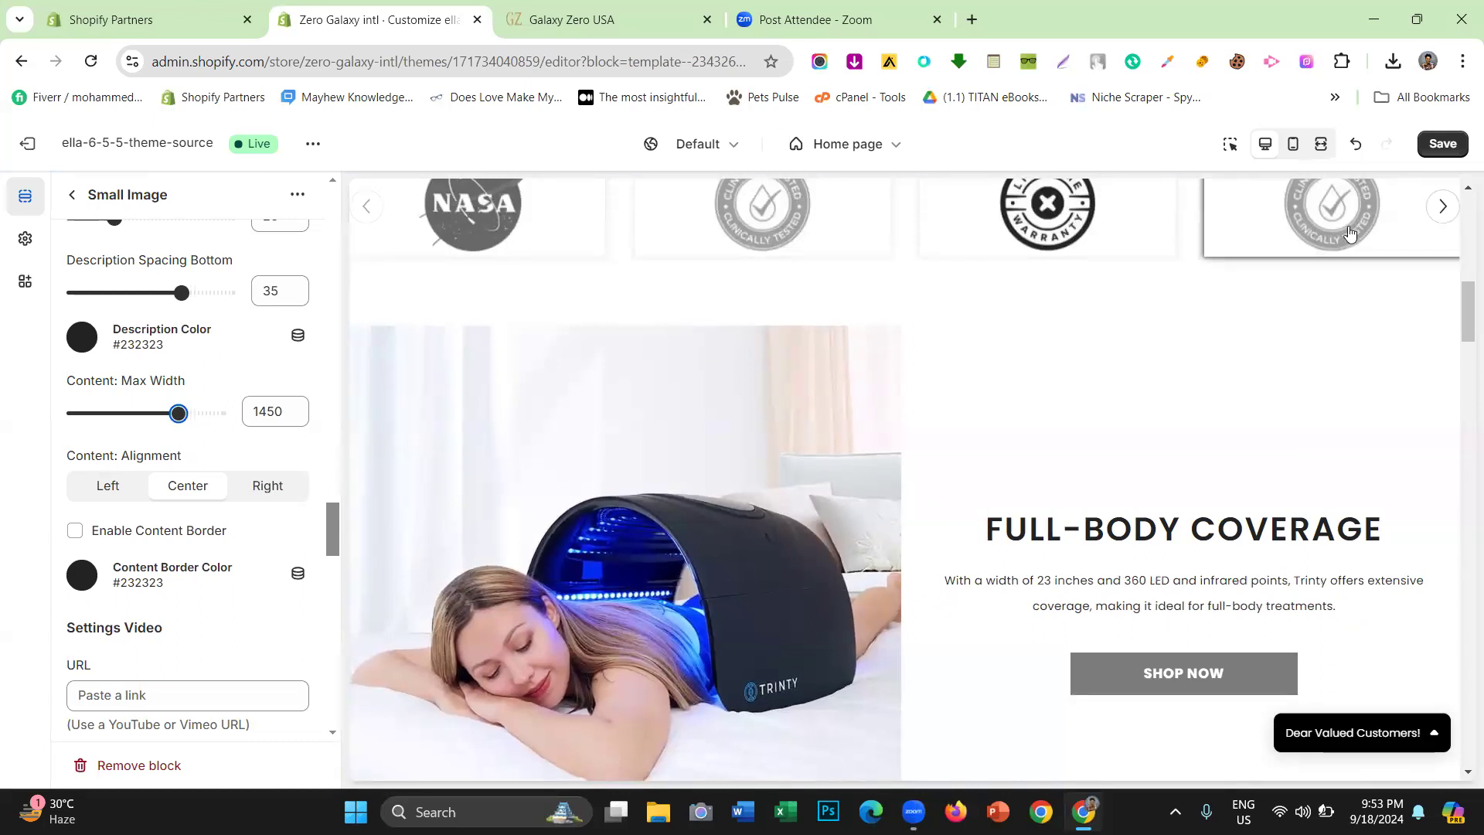
key(ctrl+z)
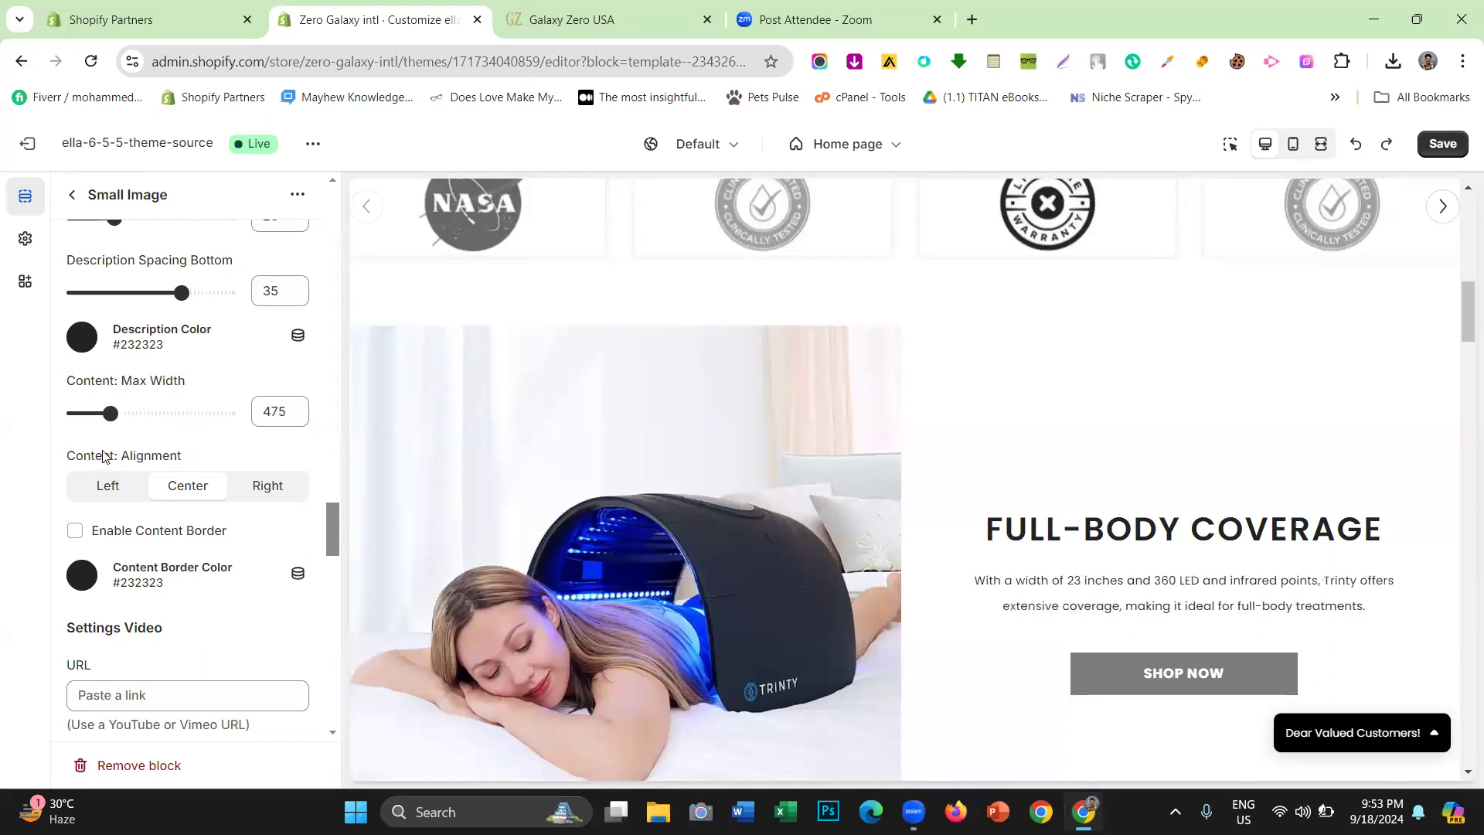
scroll(109, 454, down, 1)
click(610, 6)
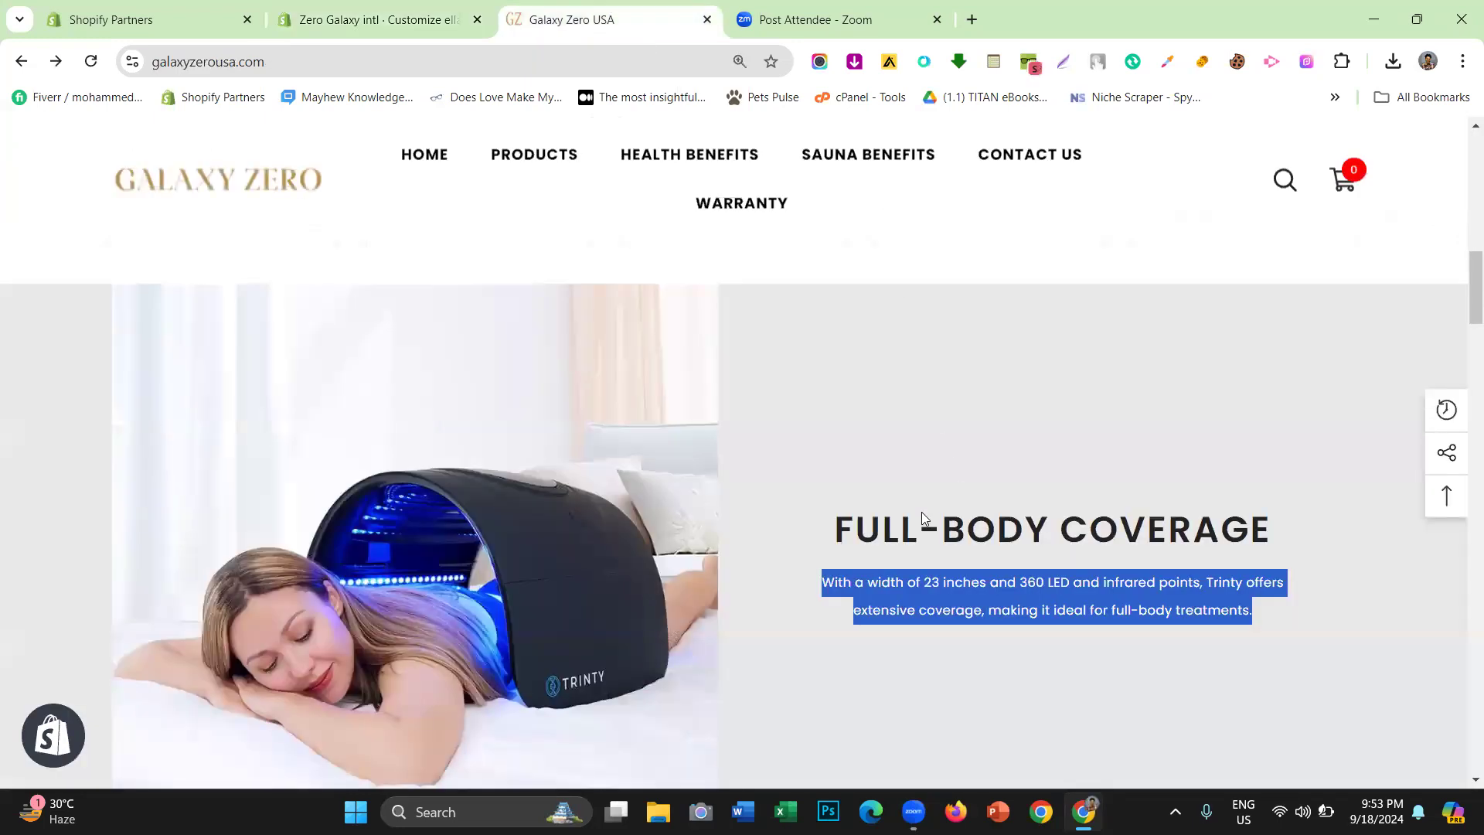
click(839, 483)
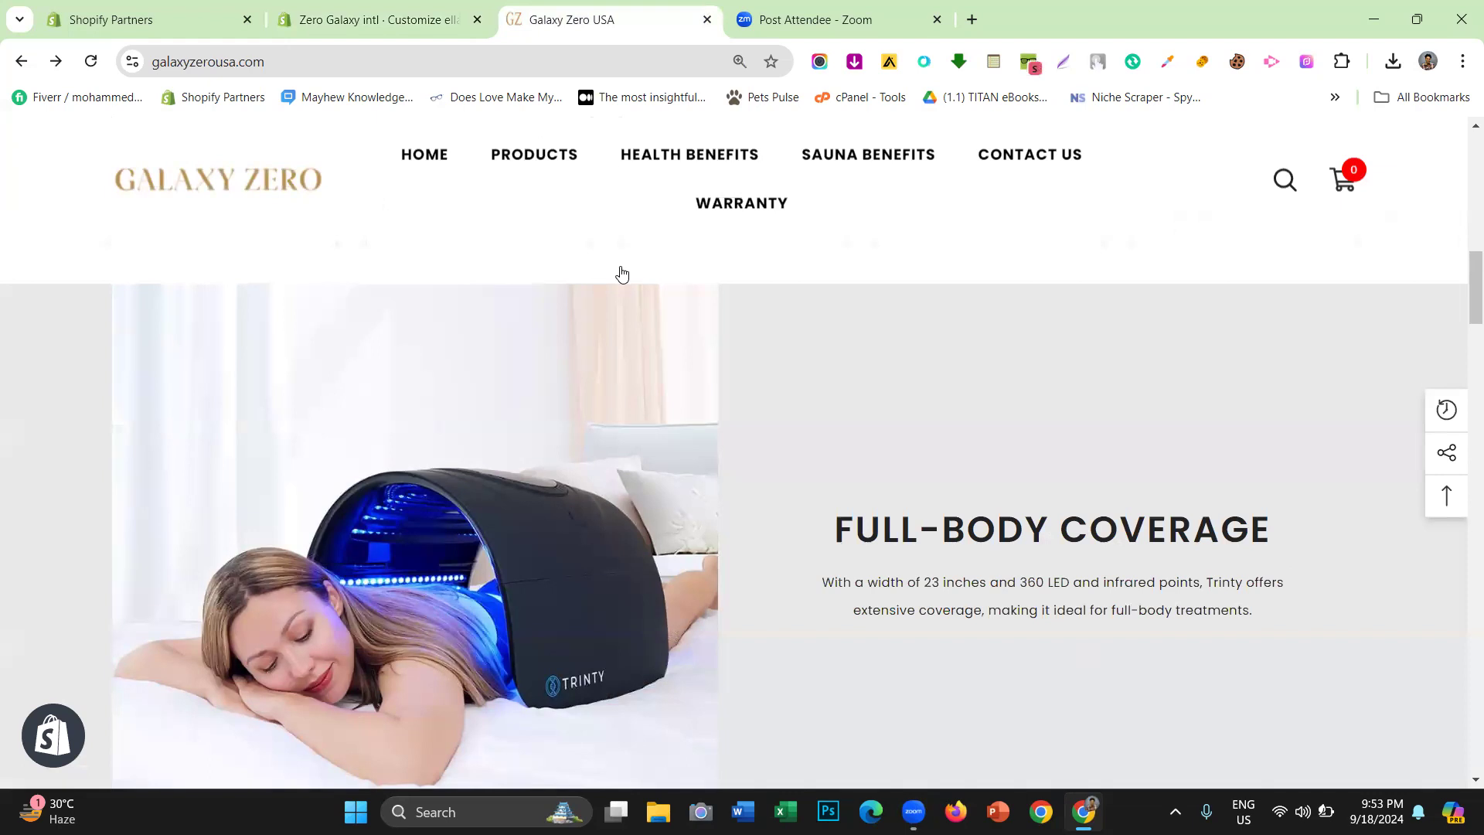
click(460, 8)
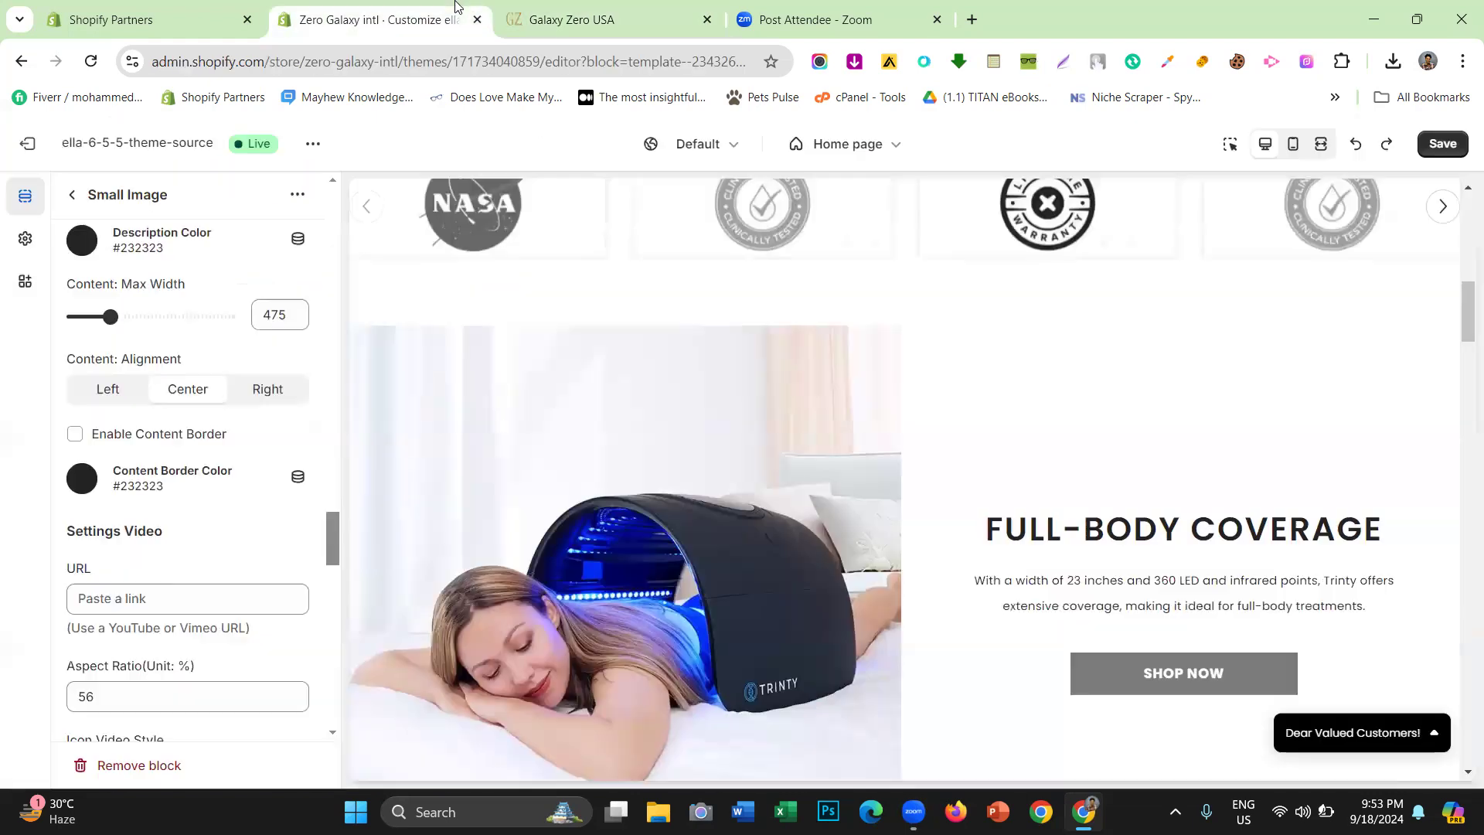
click(657, 6)
key(ctrl+shift+Tab)
Clear the "Shop Now" button text of the Small Image block
scroll(165, 477, down, 1)
scroll(164, 477, down, 4)
scroll(182, 483, up, 3)
scroll(183, 473, down, 2)
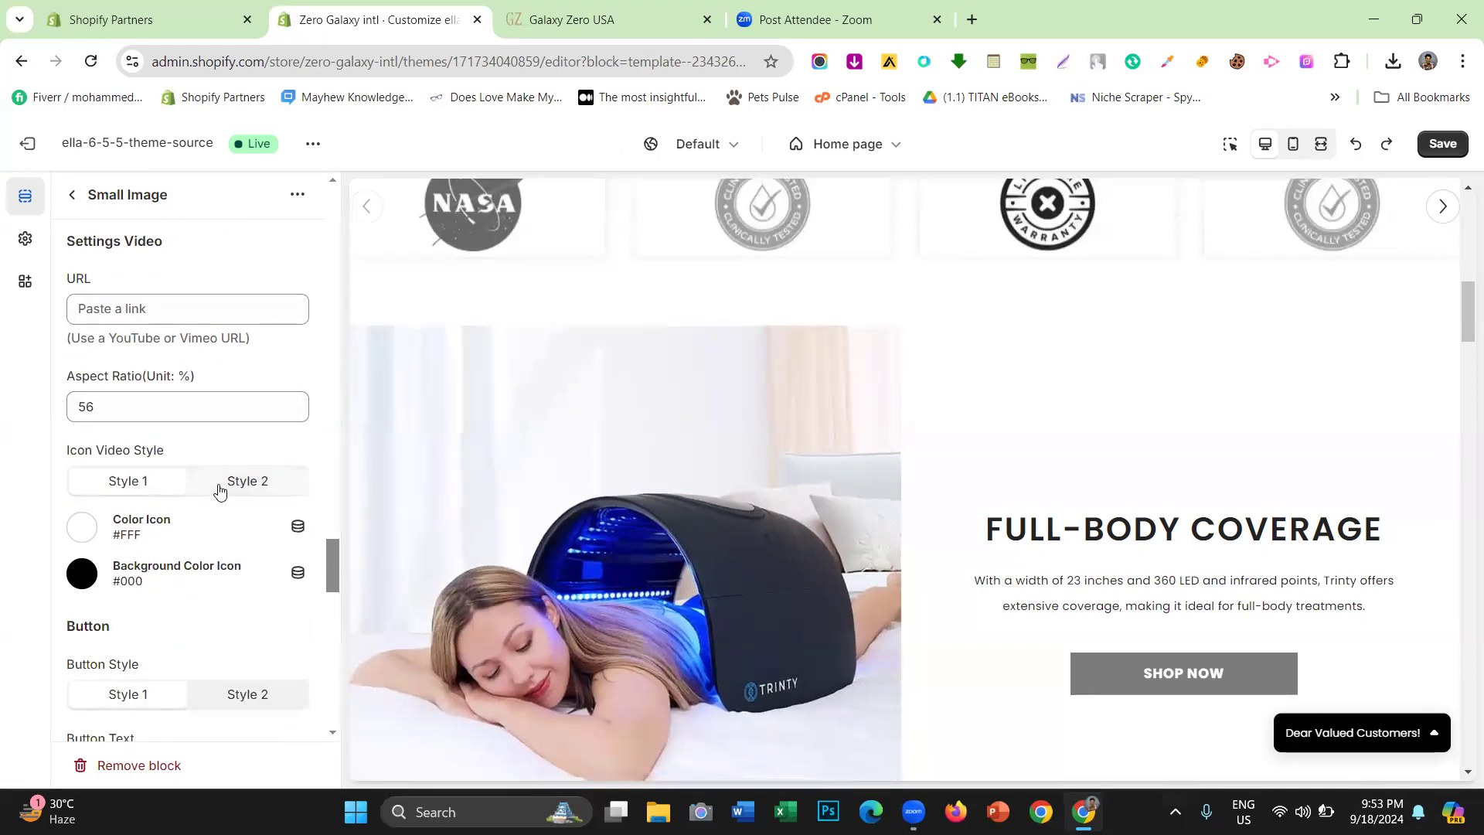
scroll(182, 507, down, 5)
triple_click(139, 474)
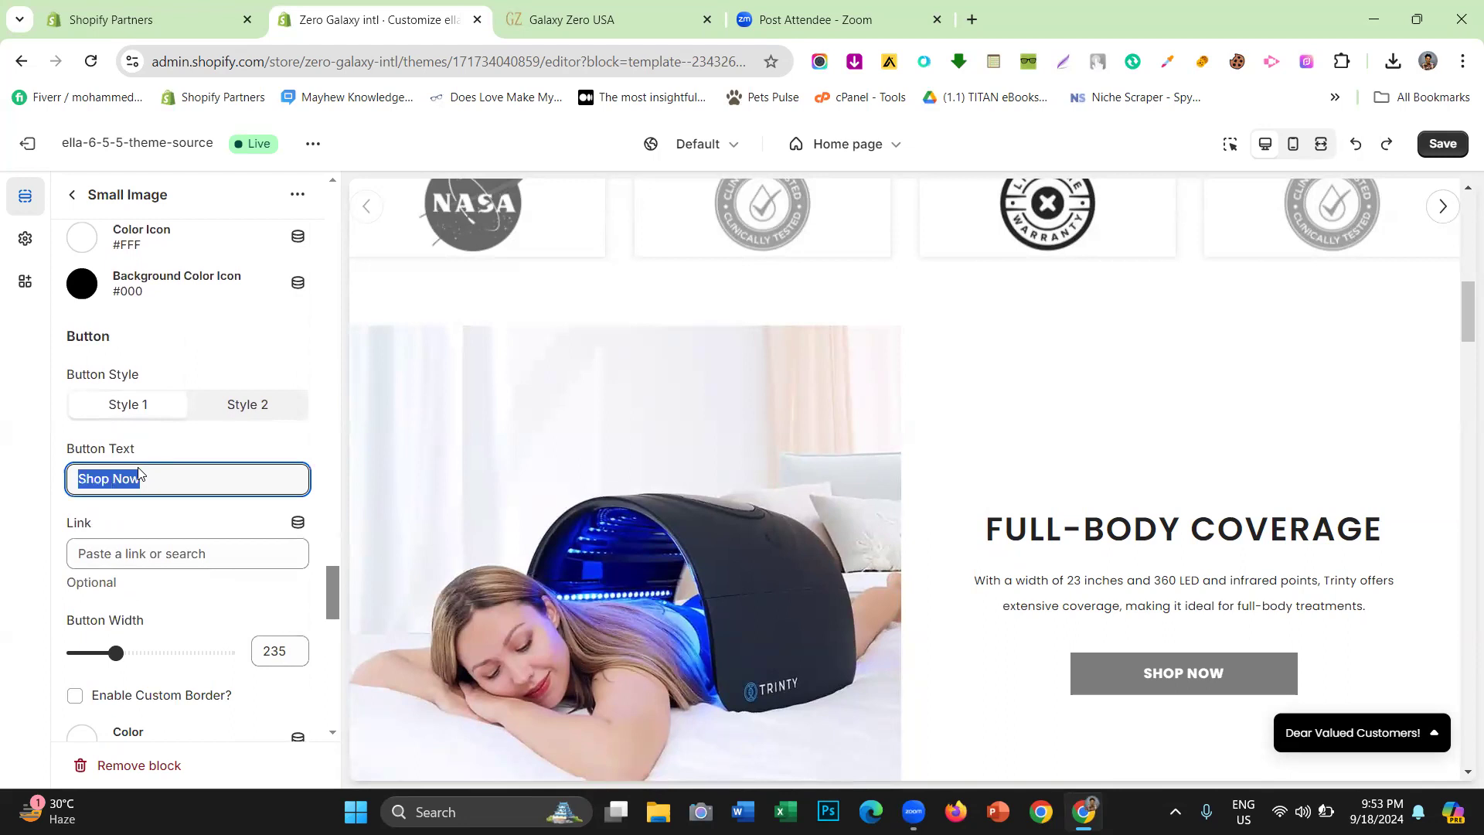
key(BackSpace)
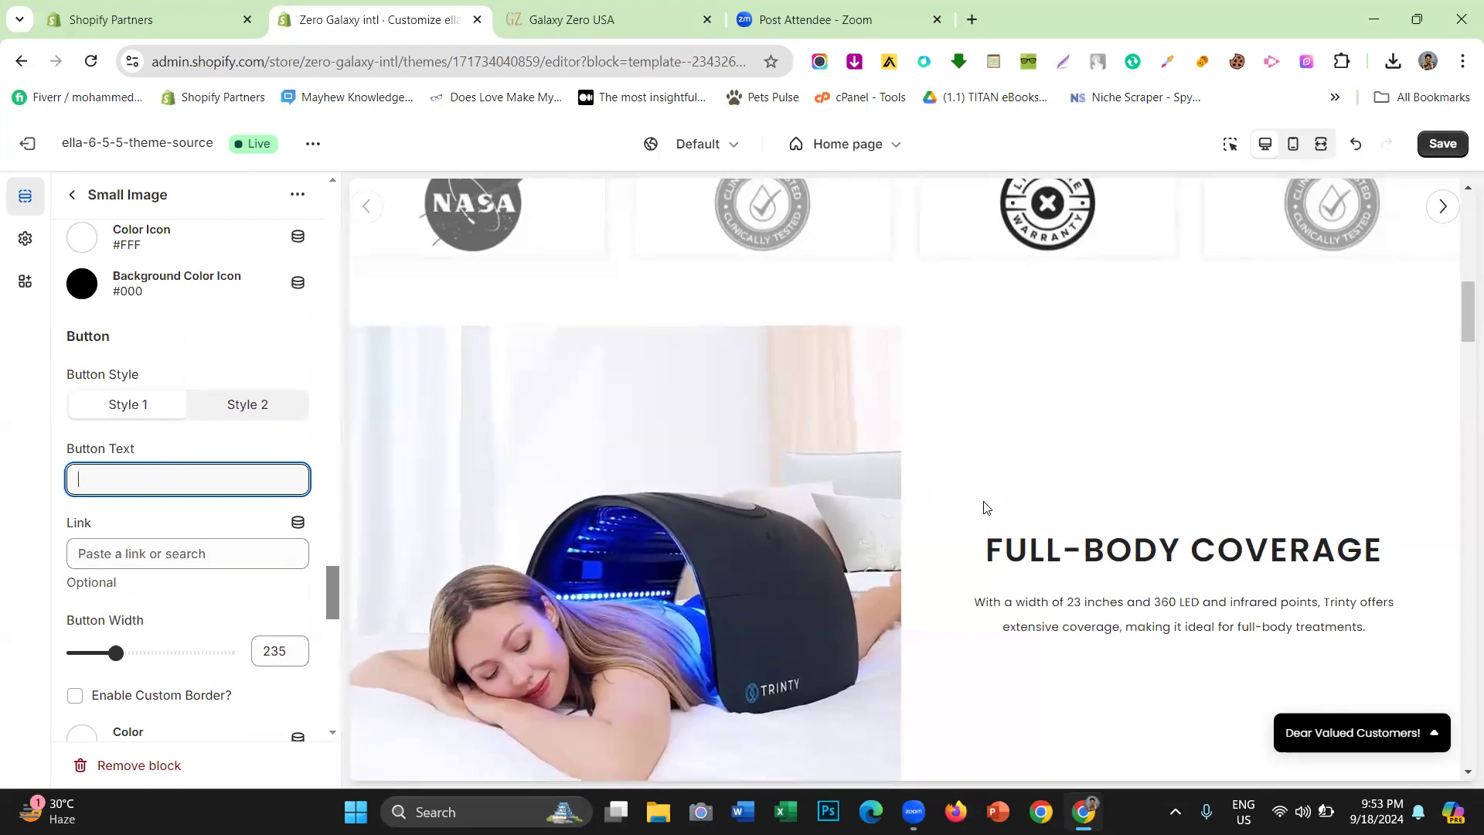
Examine the Full-Body Coverage section's background and its surroundings on the Galaxy Zero USA site
scroll(85, 326, up, 1)
scroll(85, 326, up, 2)
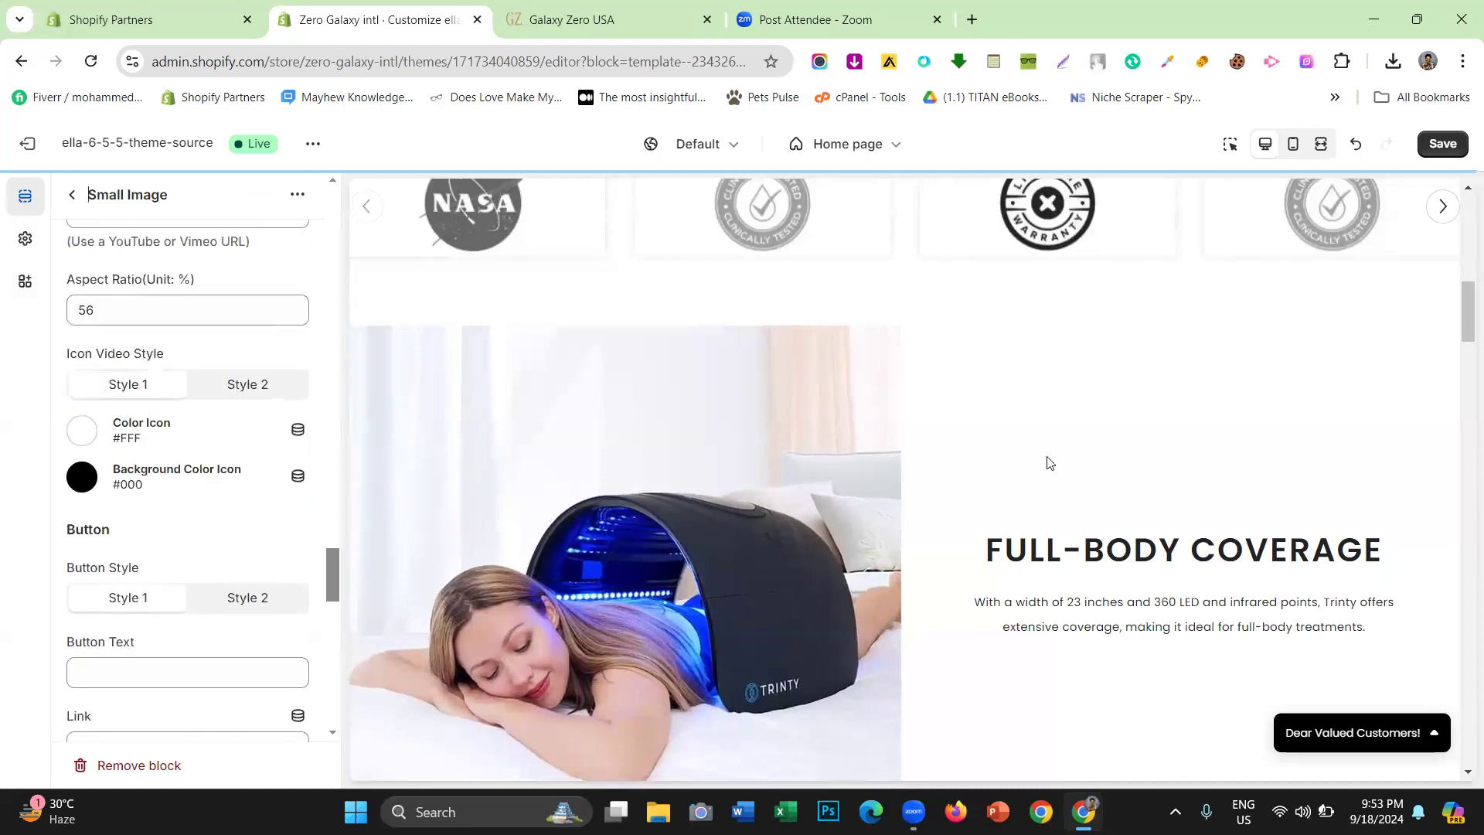
scroll(1046, 461, up, 3)
click(599, 19)
scroll(949, 506, up, 6)
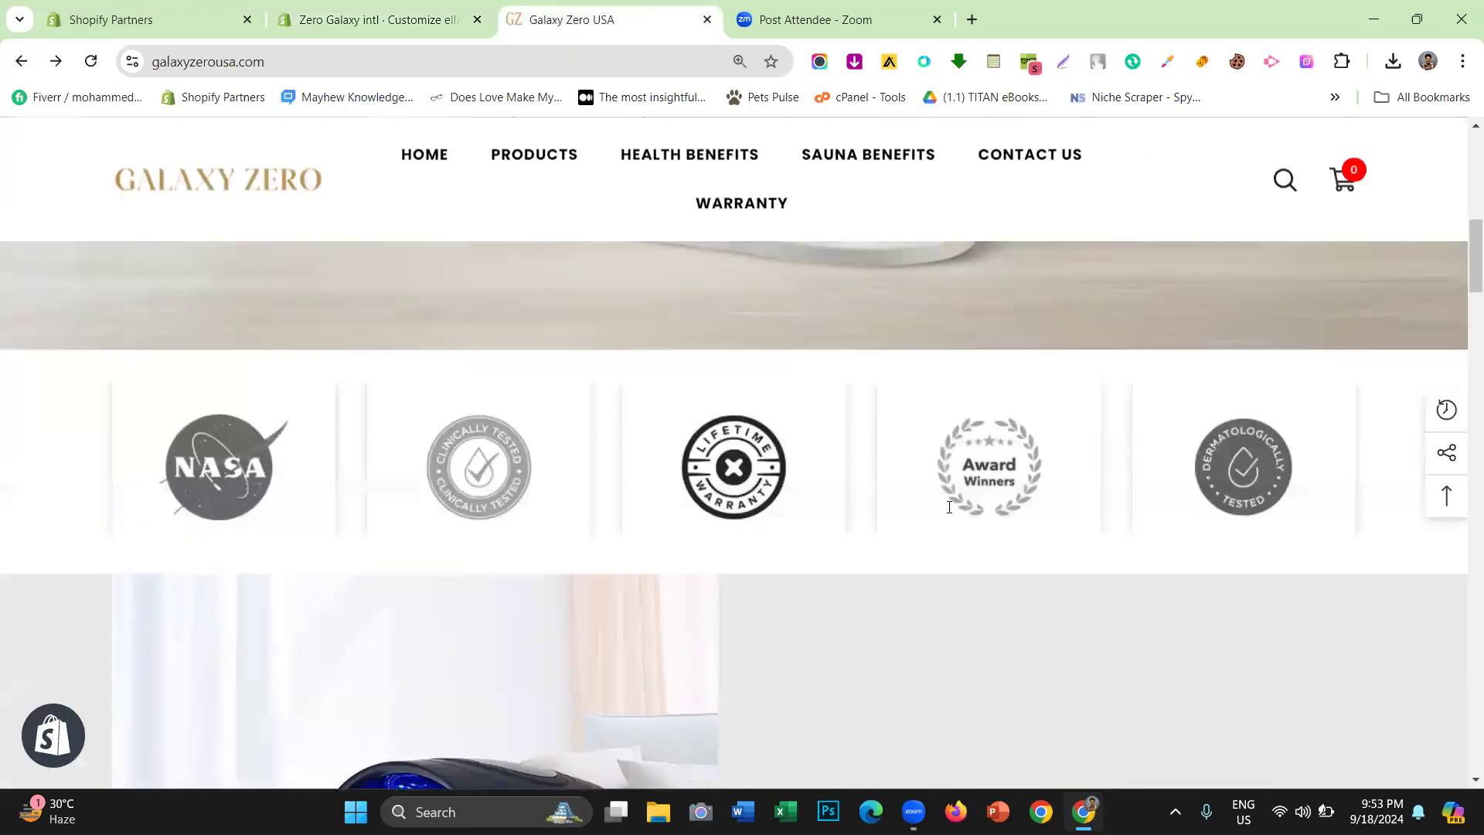
scroll(1026, 391, down, 6)
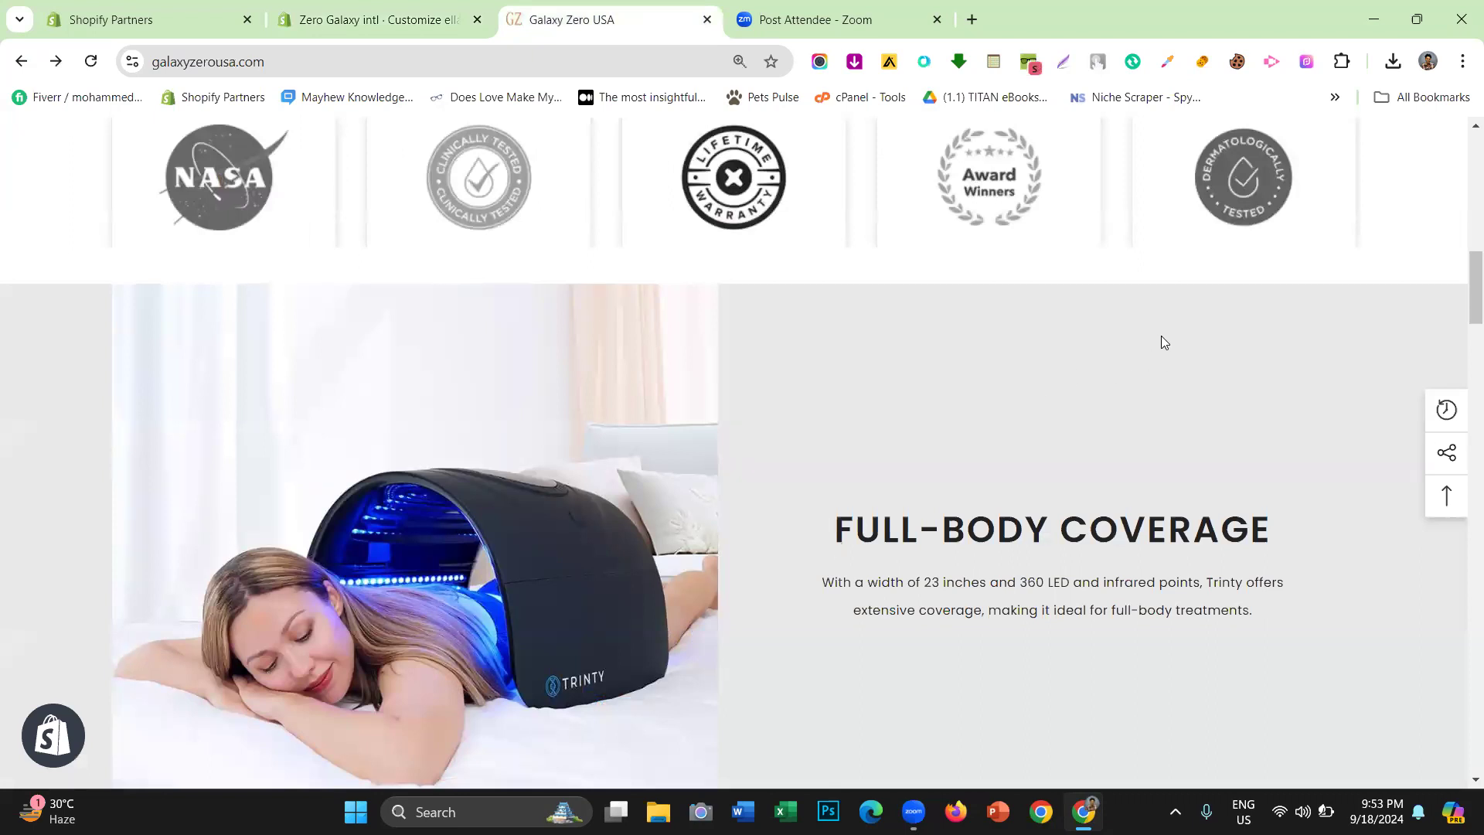
scroll(1159, 337, down, 2)
scroll(1082, 512, up, 4)
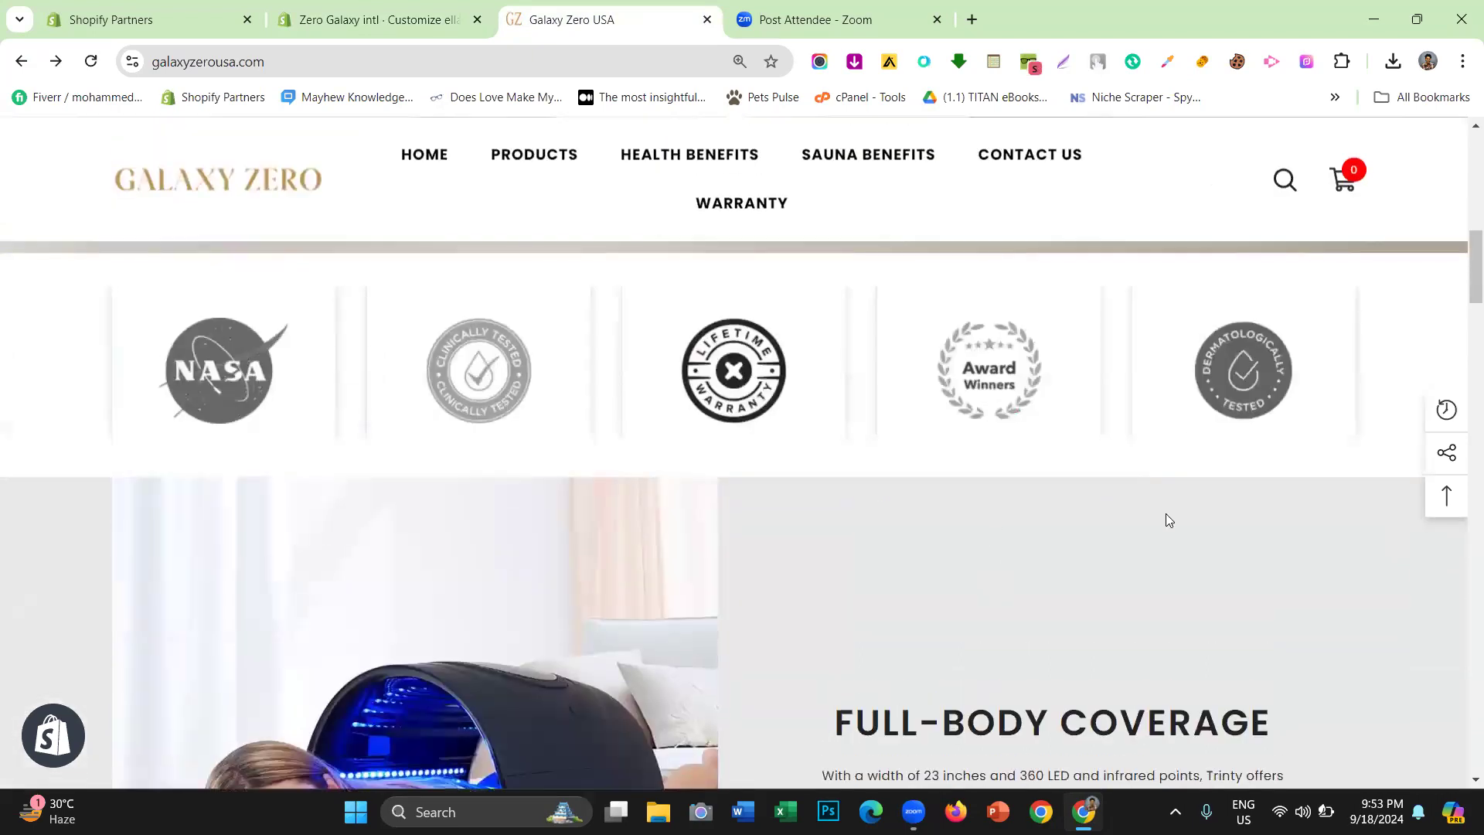
scroll(1165, 513, down, 3)
scroll(1184, 473, up, 2)
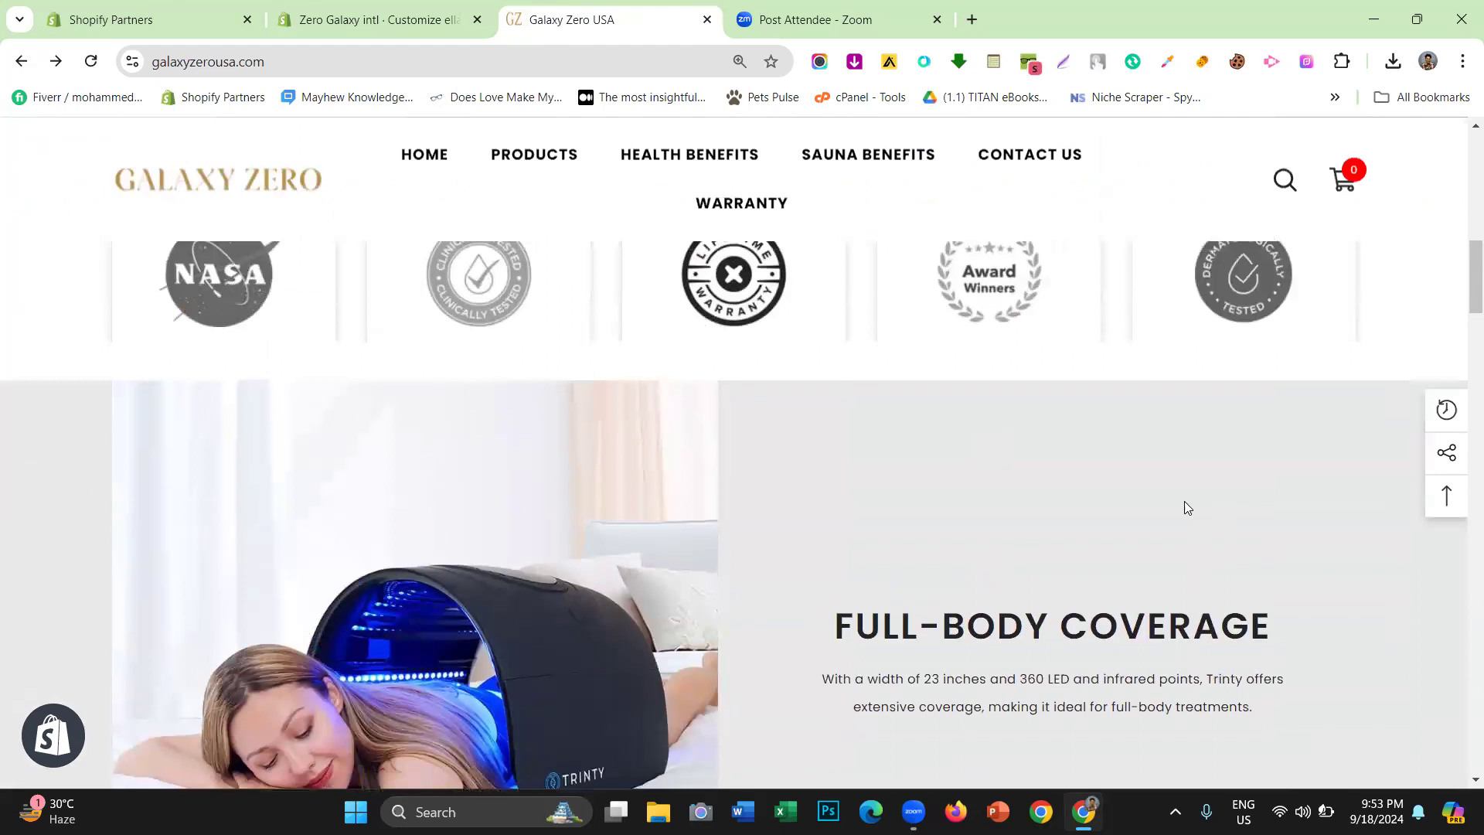
Inspect the Full-Body Coverage banner's background element in the developer tools on the Galaxy Zero USA site
right_click(1188, 449)
scroll(968, 290, down, 3)
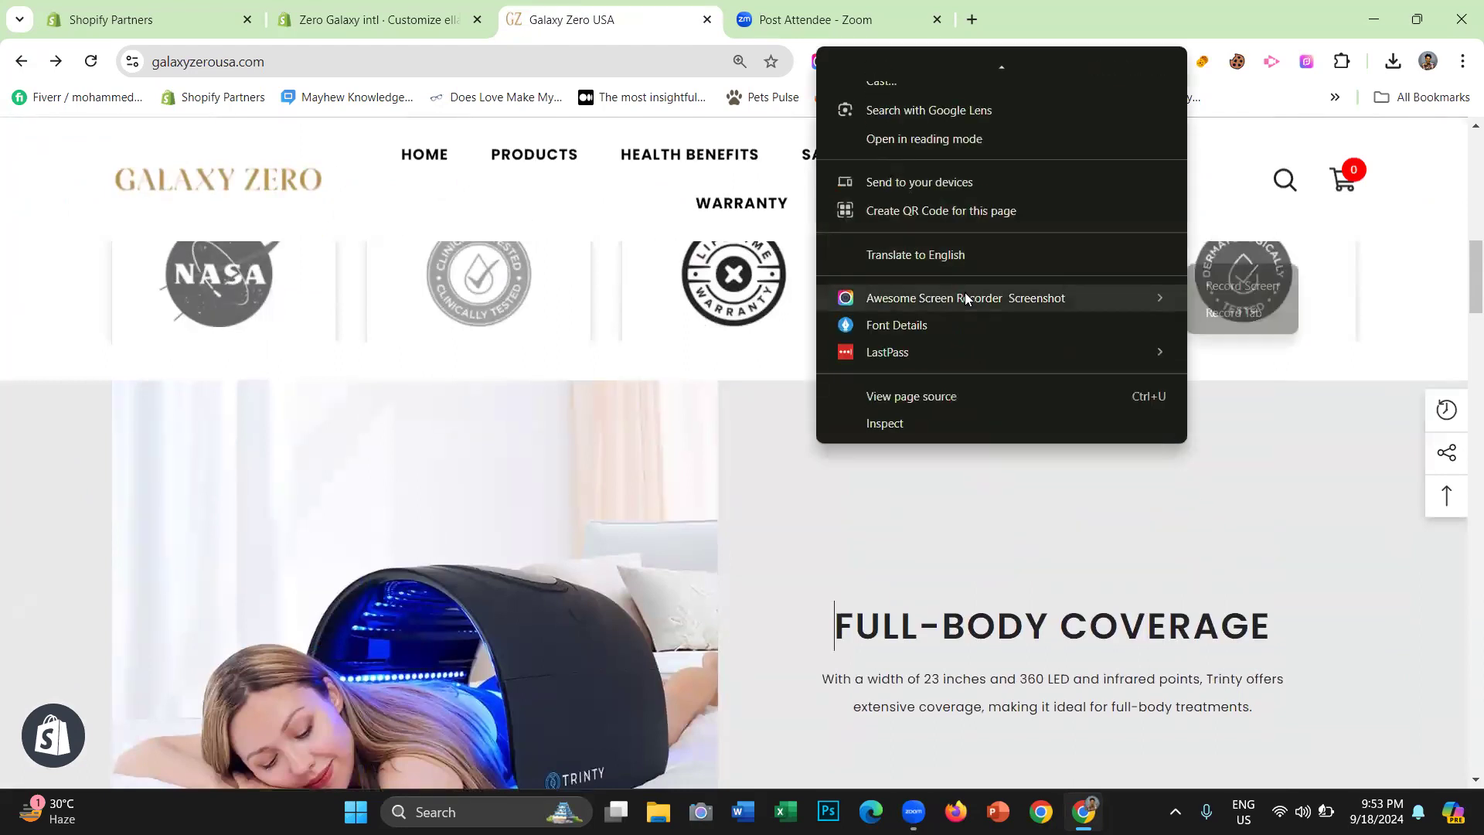
click(953, 418)
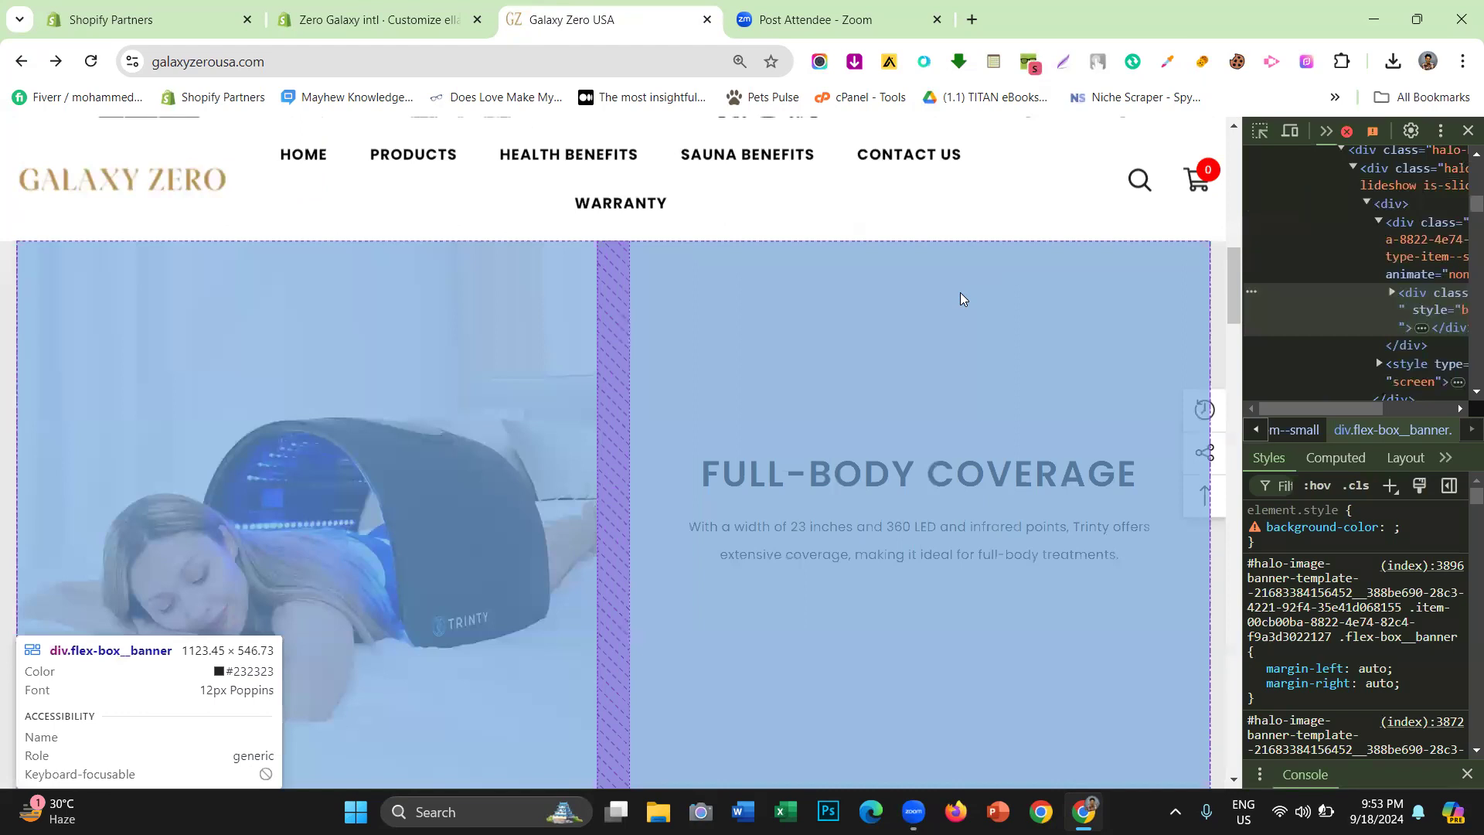
click(723, 357)
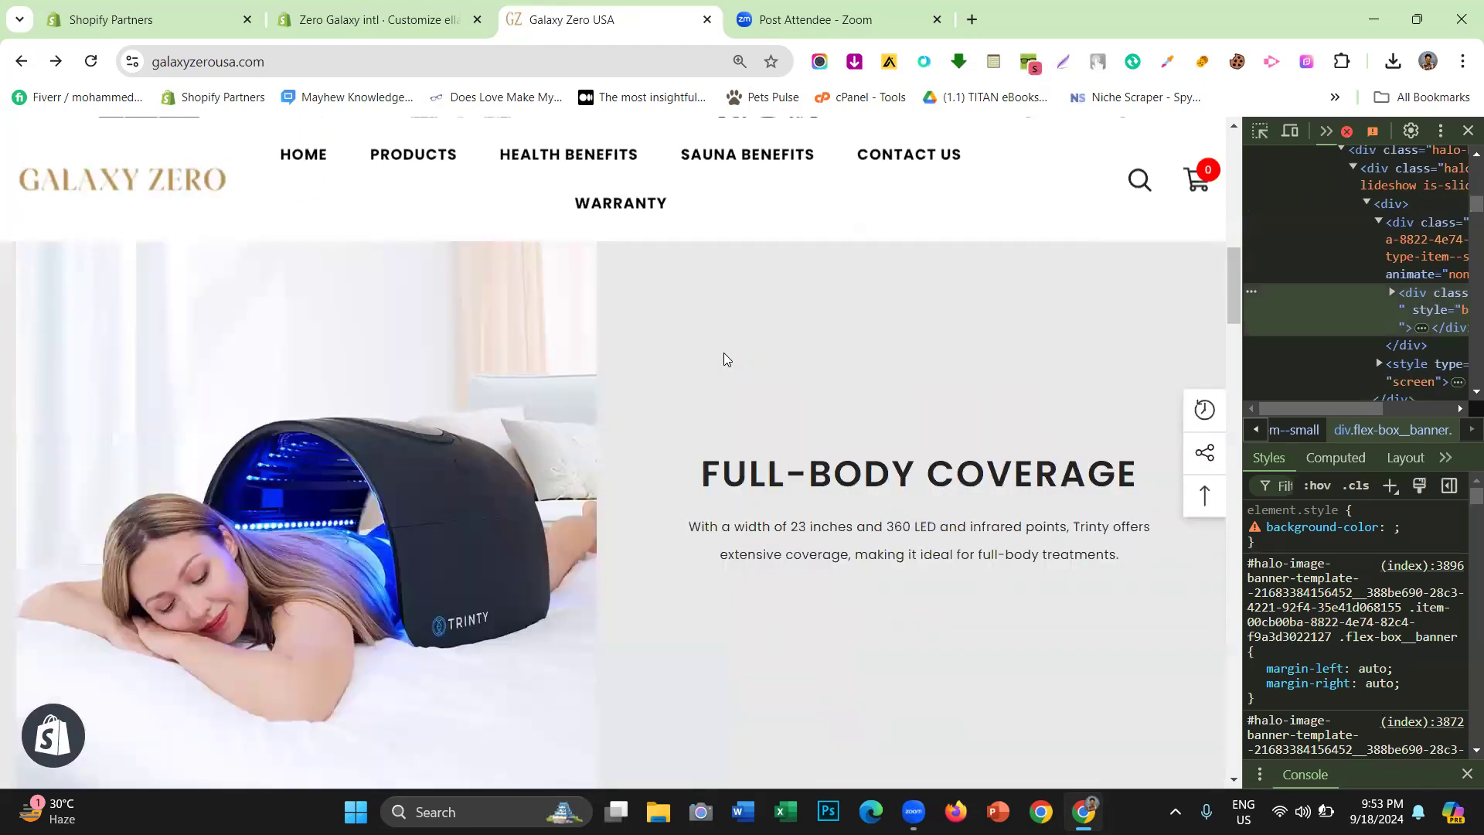
key(ctrl+shift+c)
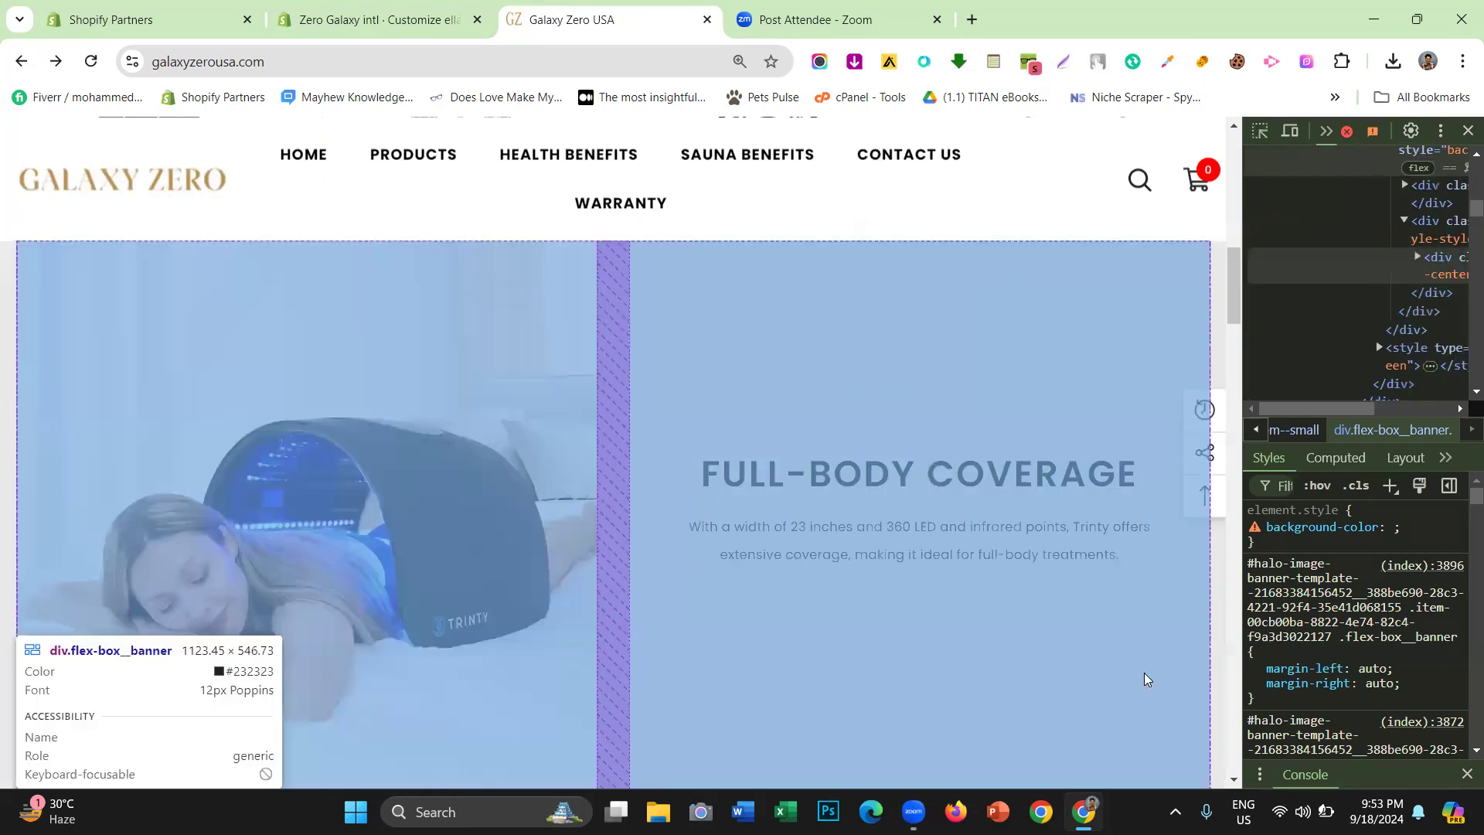
scroll(1051, 637, down, 2)
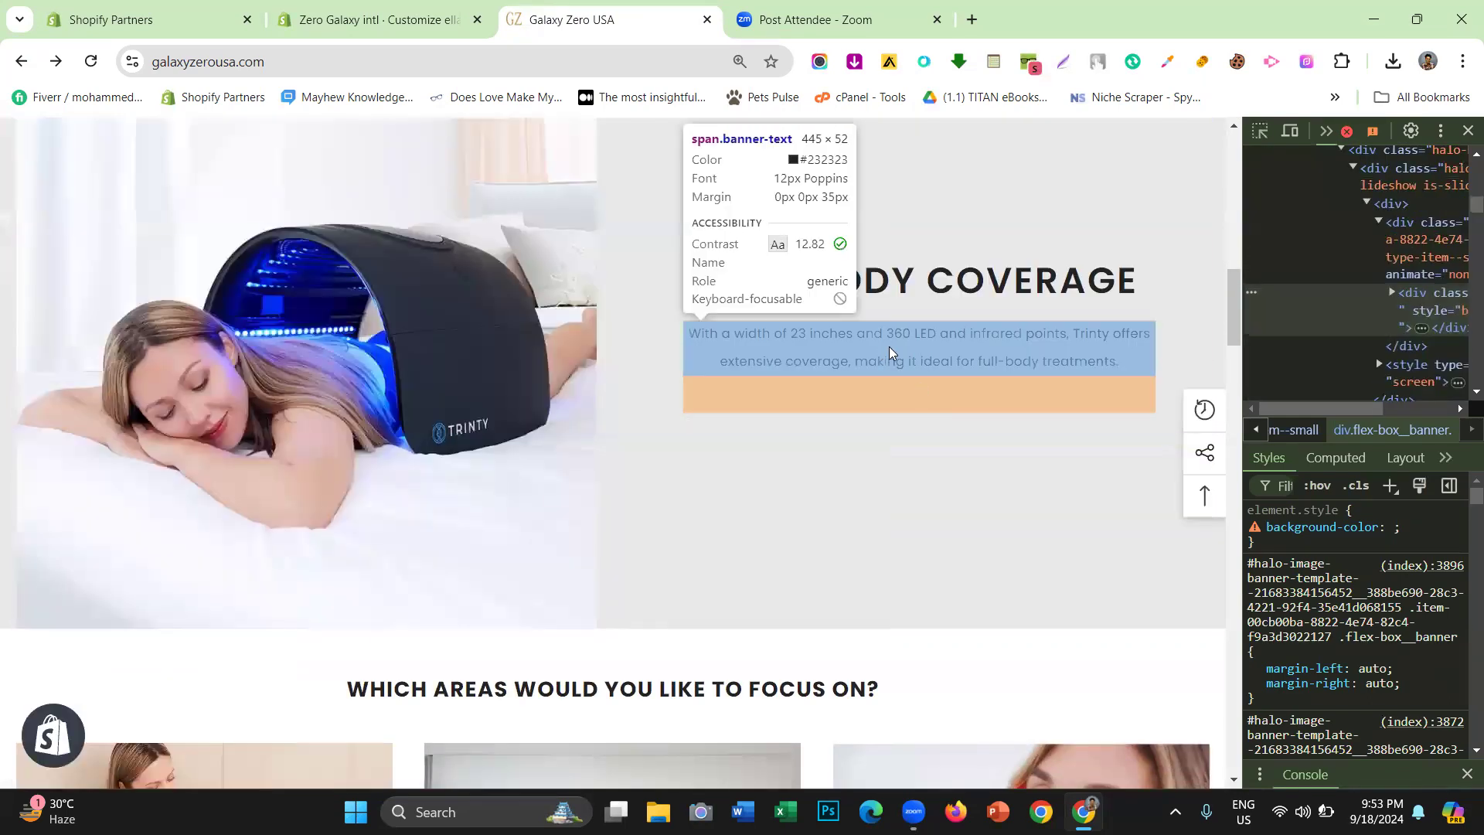
click(946, 499)
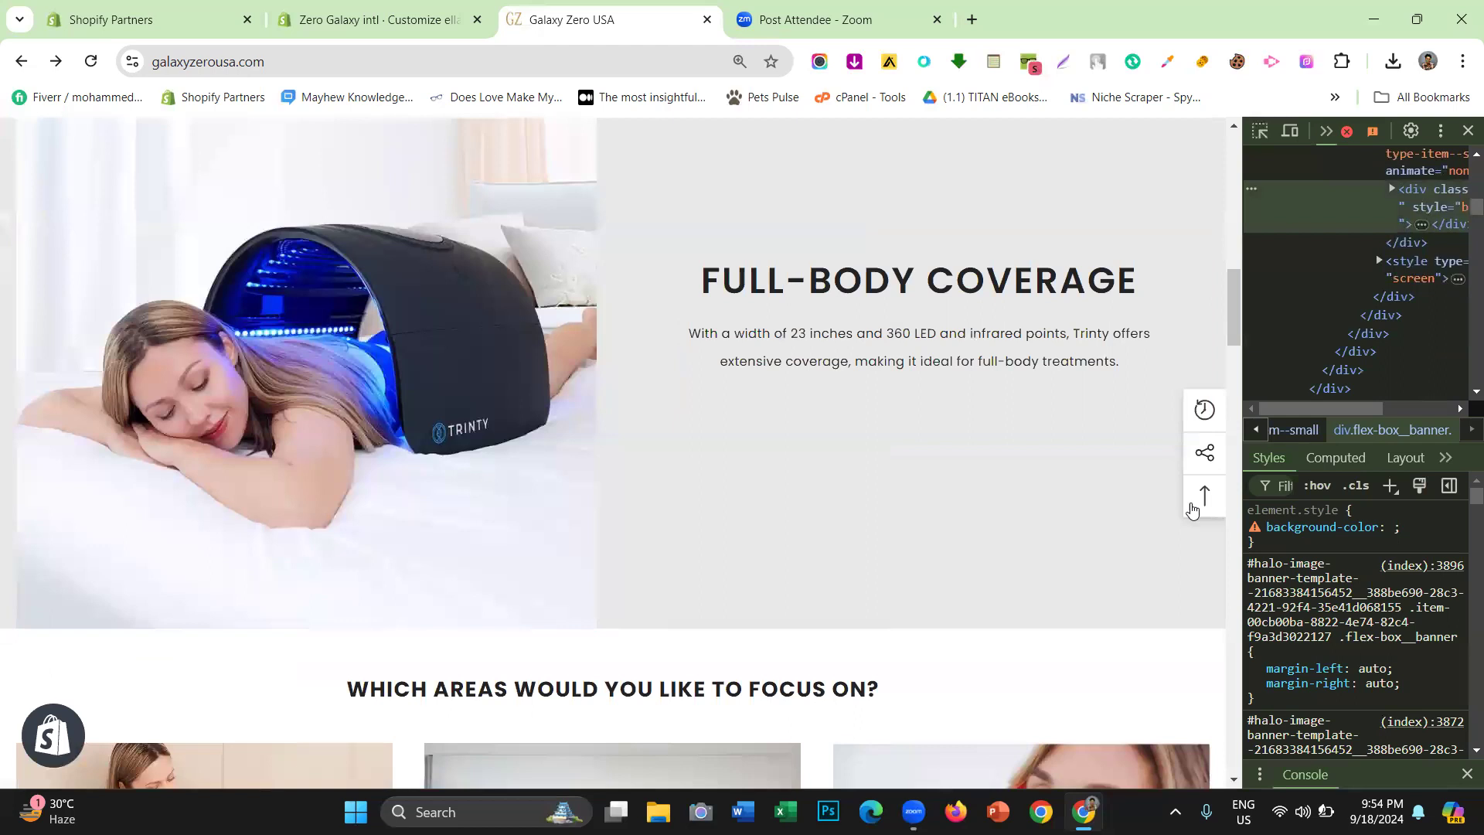
Widen the inspector and copy the banner's background colour value #e8e8e8 from its --bg-color-style declaration
drag(1128, 527, 887, 524)
scroll(981, 605, down, 5)
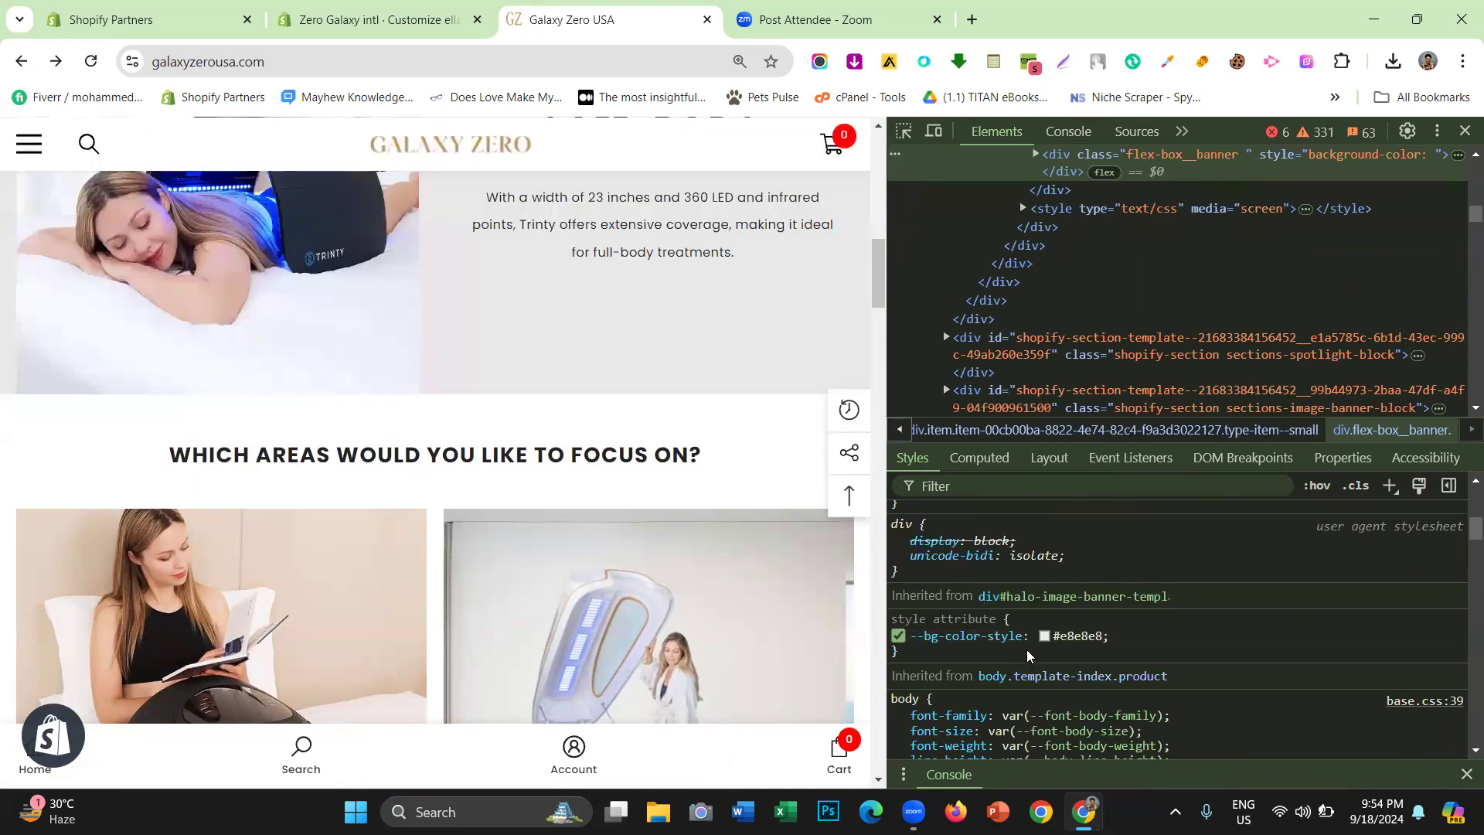
click(1049, 636)
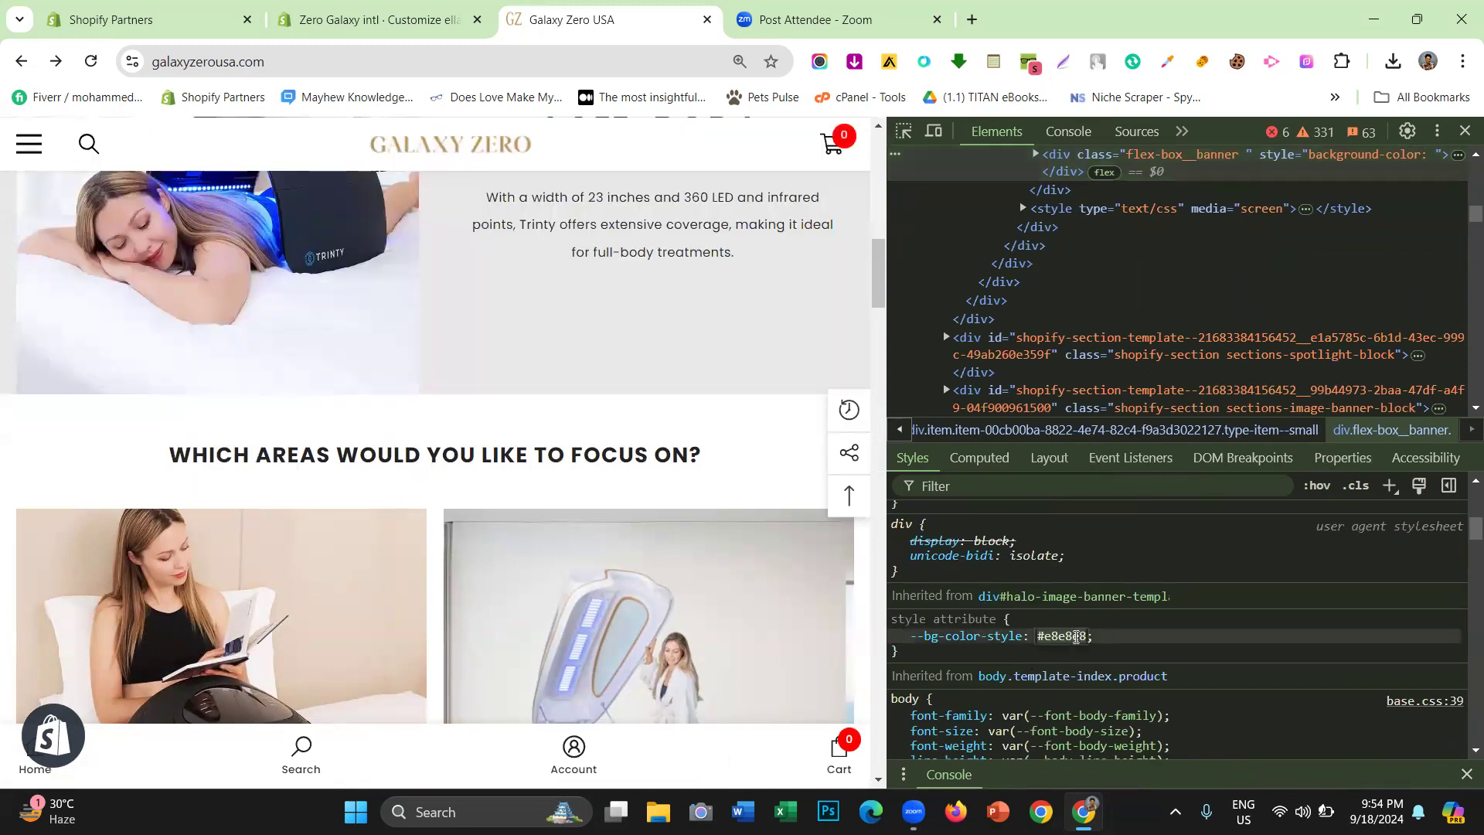
right_click(1075, 637)
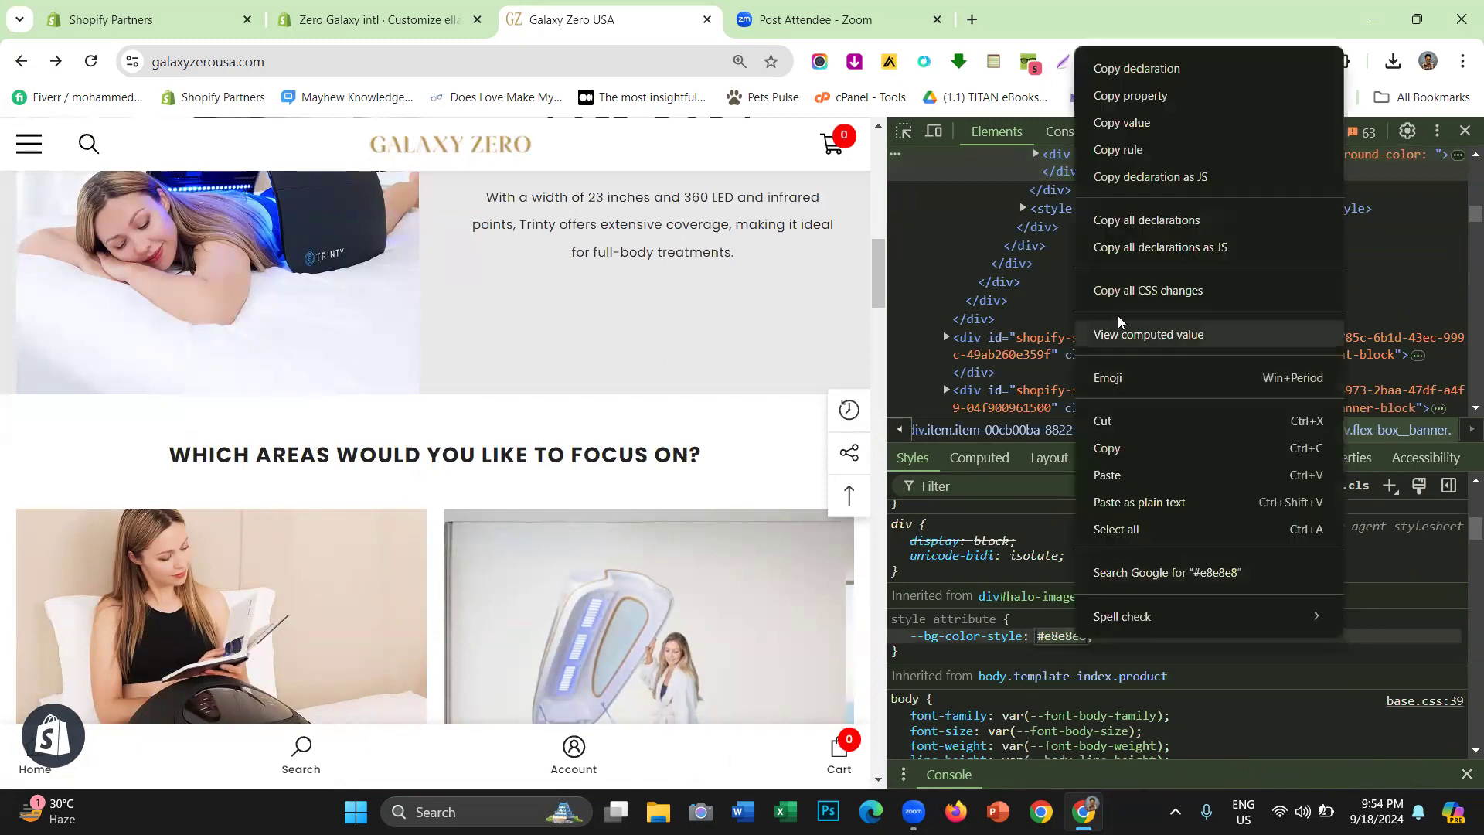
click(1124, 450)
Switch to the Shopify theme editor and look through the Small Image block's settings for a background colour option
click(402, 7)
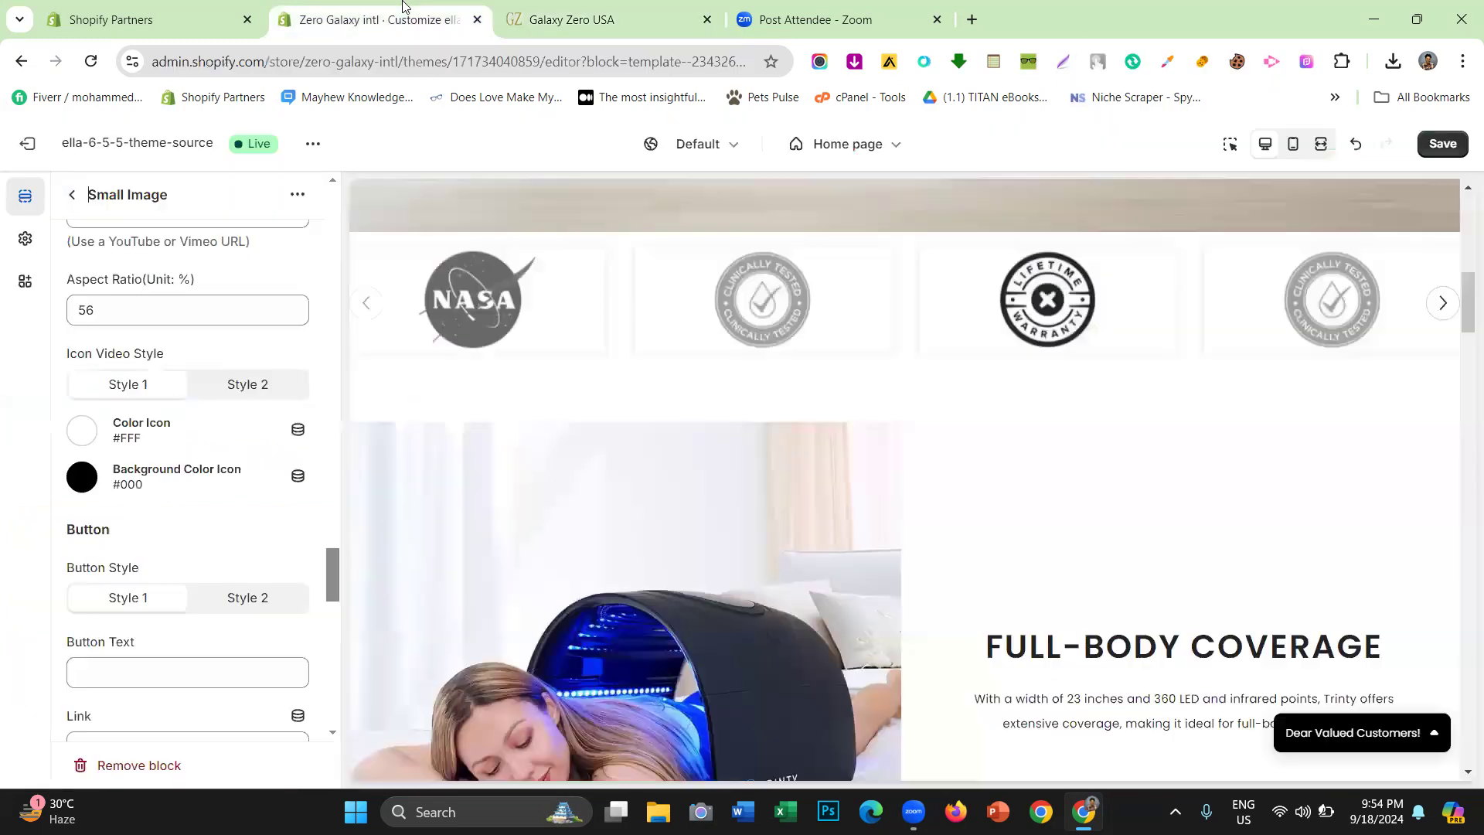
scroll(177, 334, up, 12)
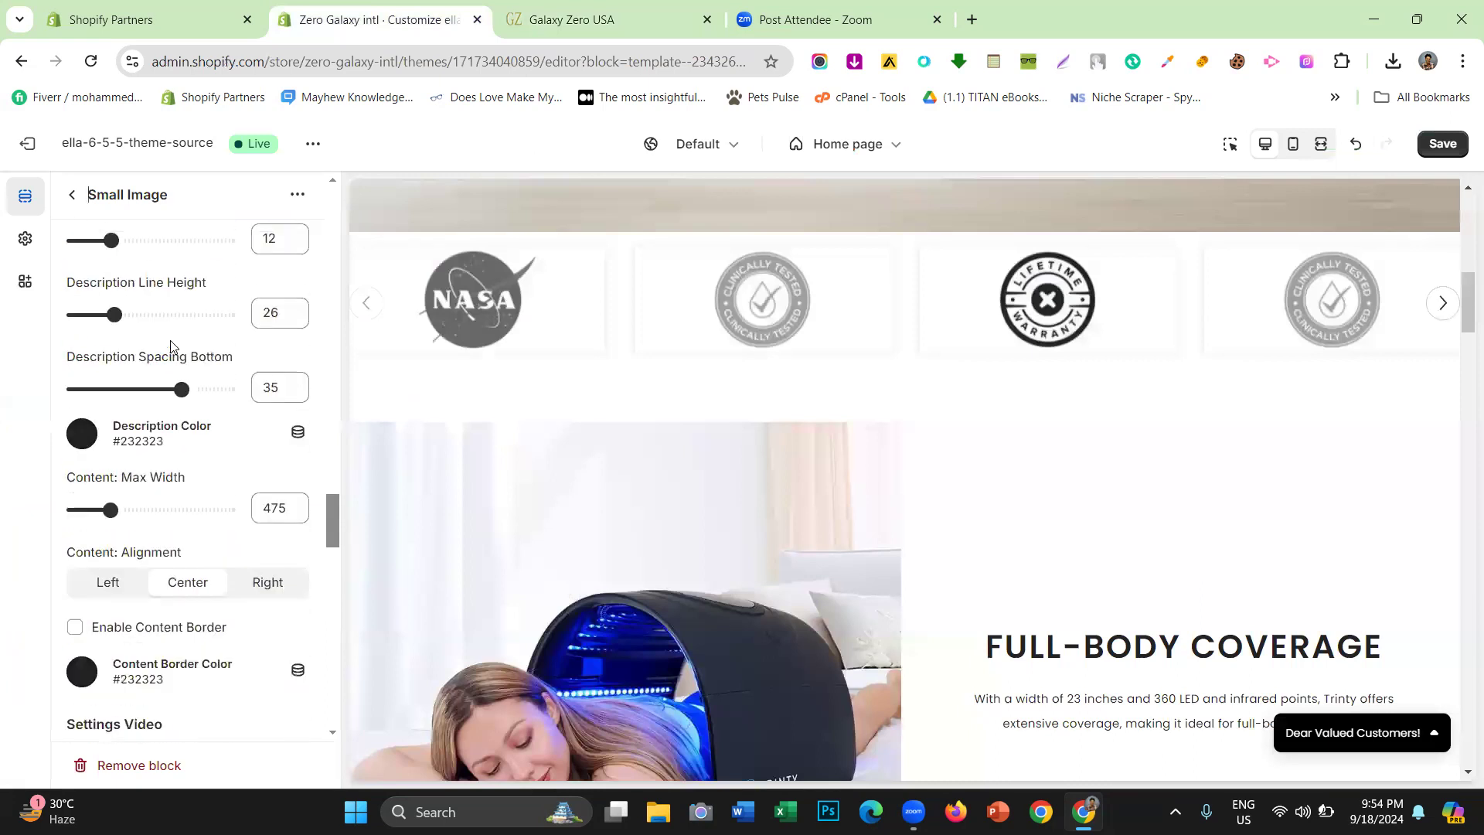
scroll(944, 431, down, 3)
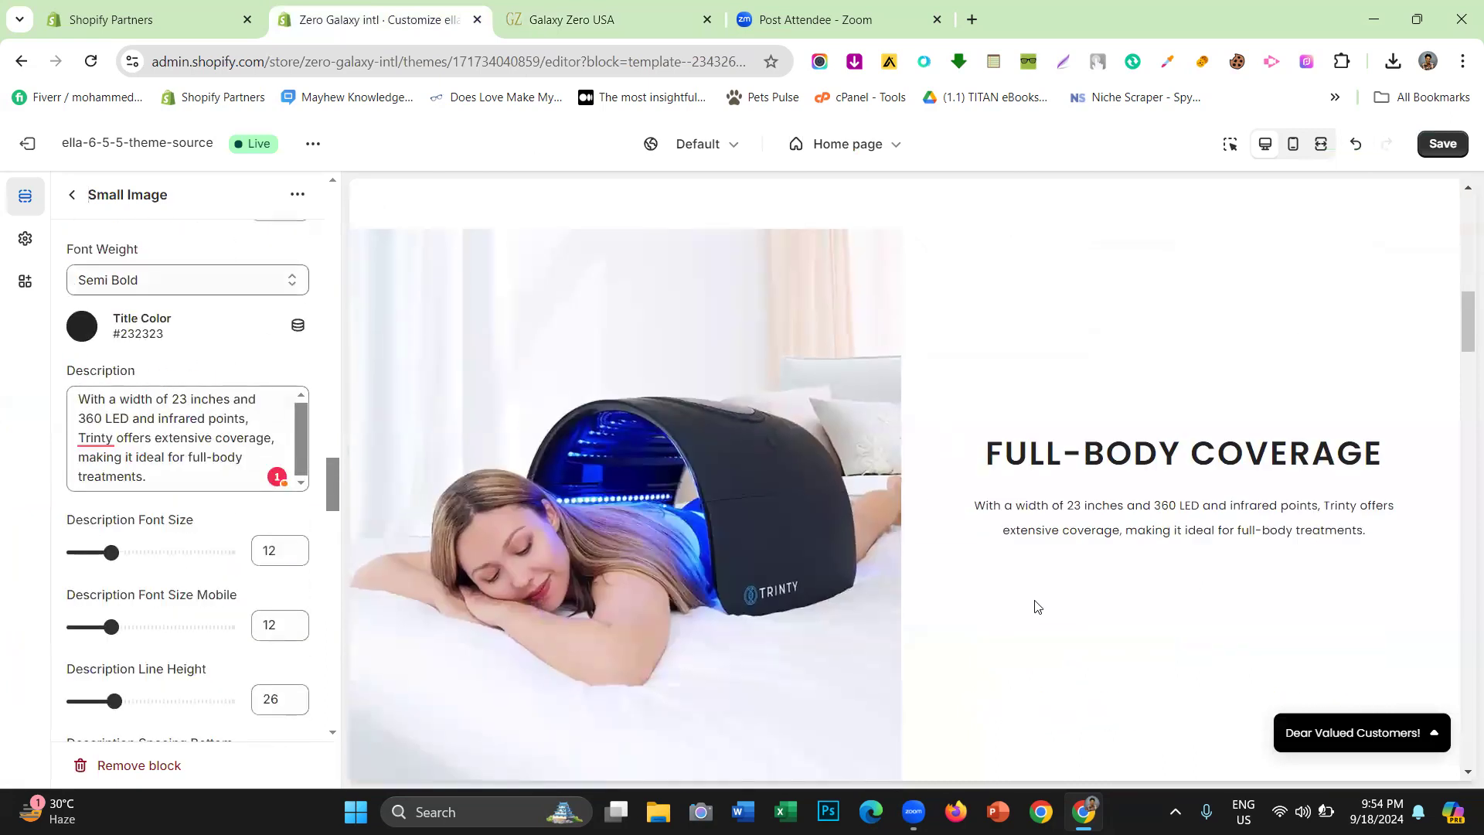
scroll(997, 453, up, 1)
scroll(1019, 456, down, 1)
scroll(918, 434, up, 3)
Return to the Galaxy Zero USA site, close the developer tools and review the Full-Body Coverage section at full width
click(611, 19)
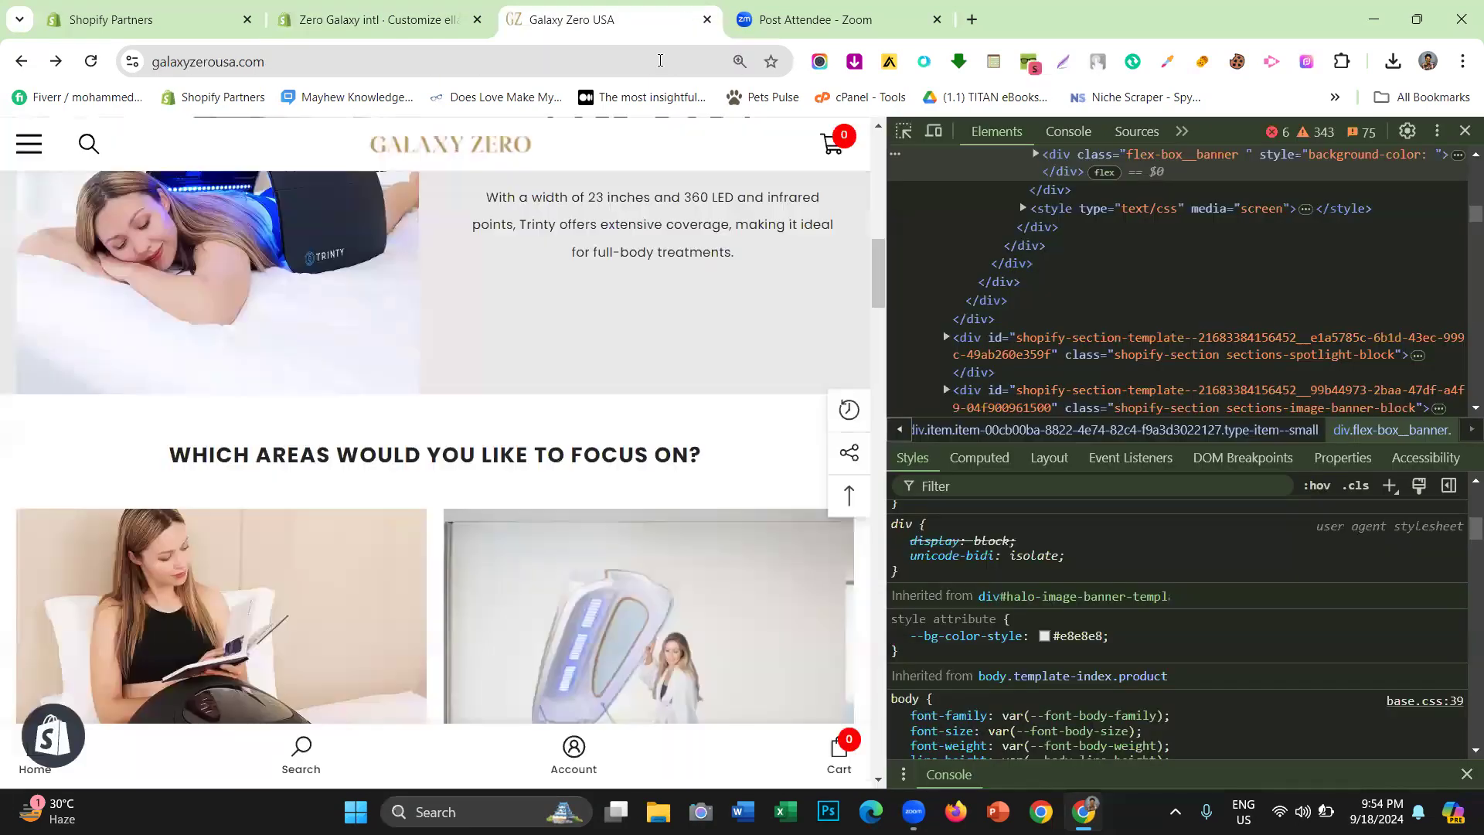
key(F12)
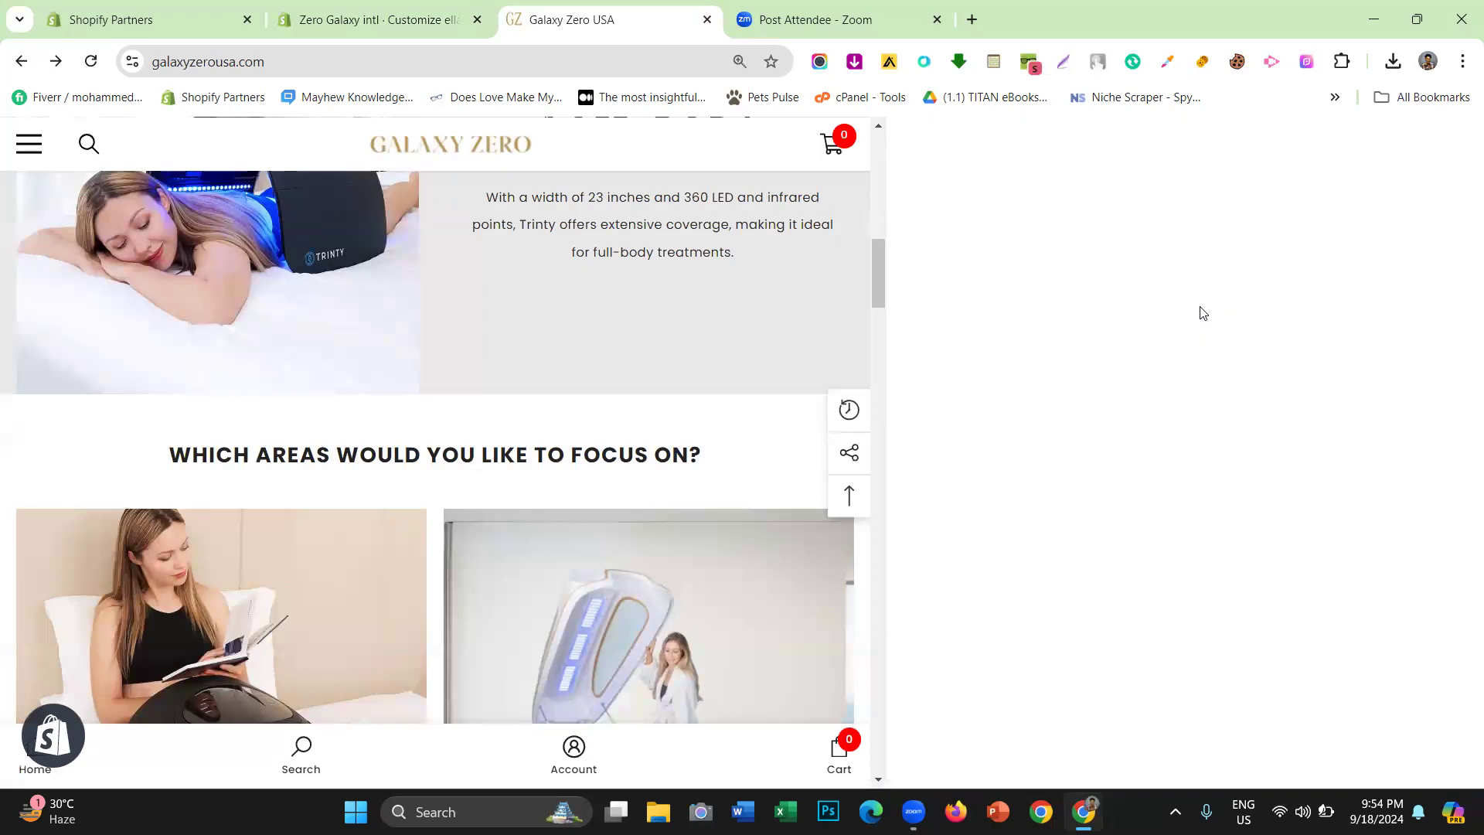
scroll(45, 246, down, 3)
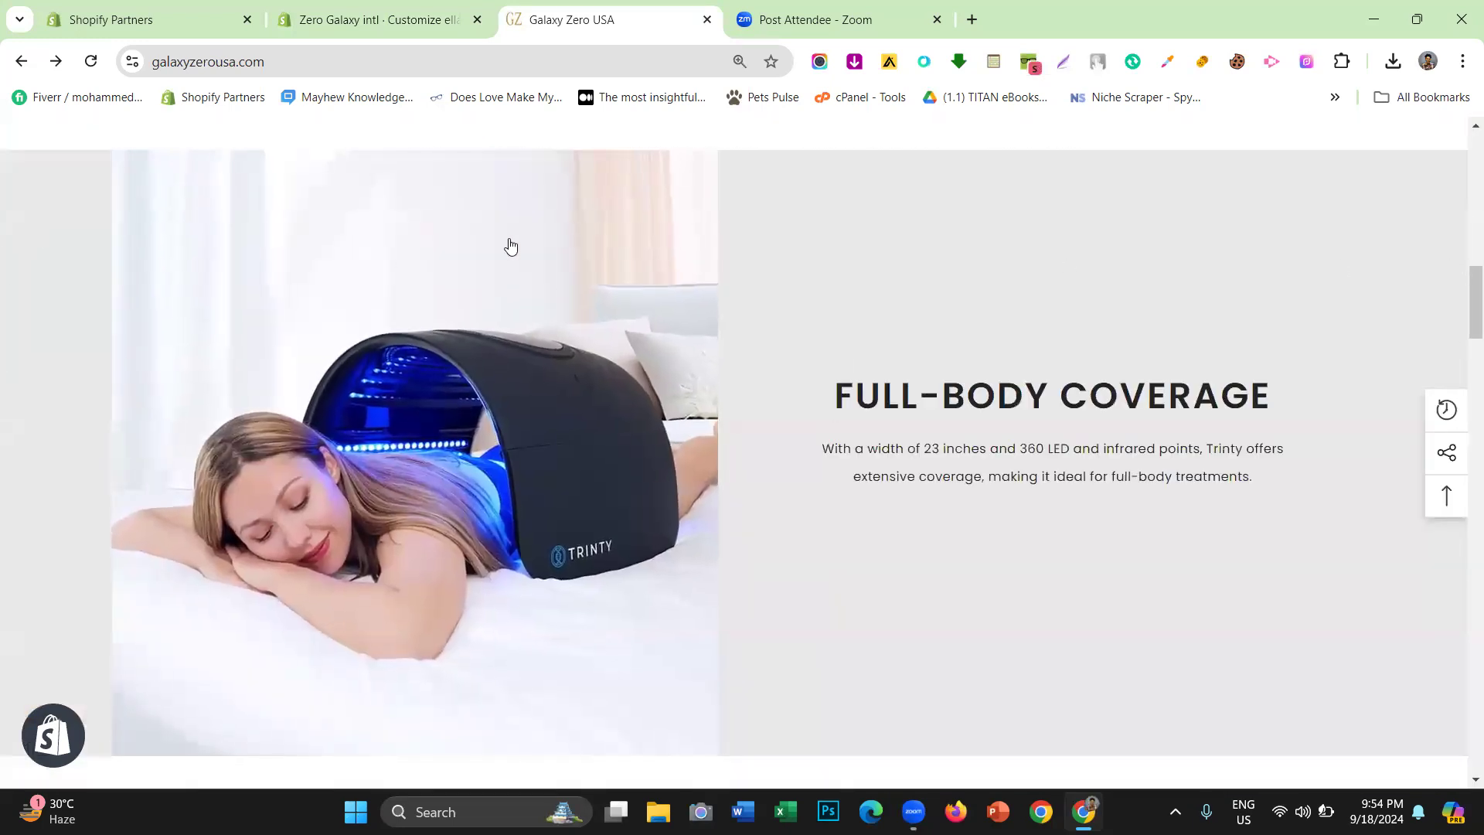
Back in the theme editor, return to the home page's section list and reopen the Image Banner's Full-Body Coverage block
click(333, 8)
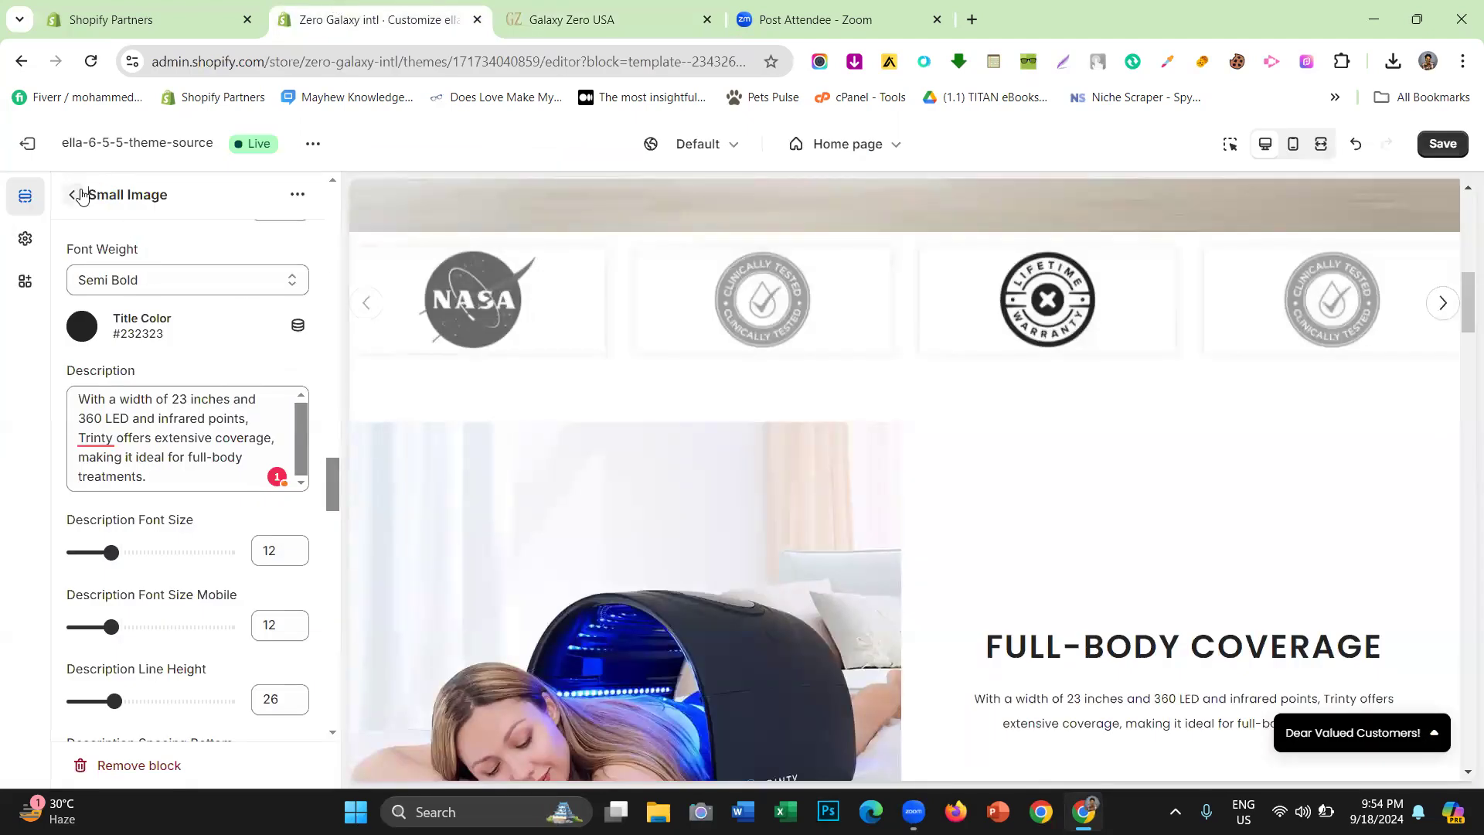
click(74, 195)
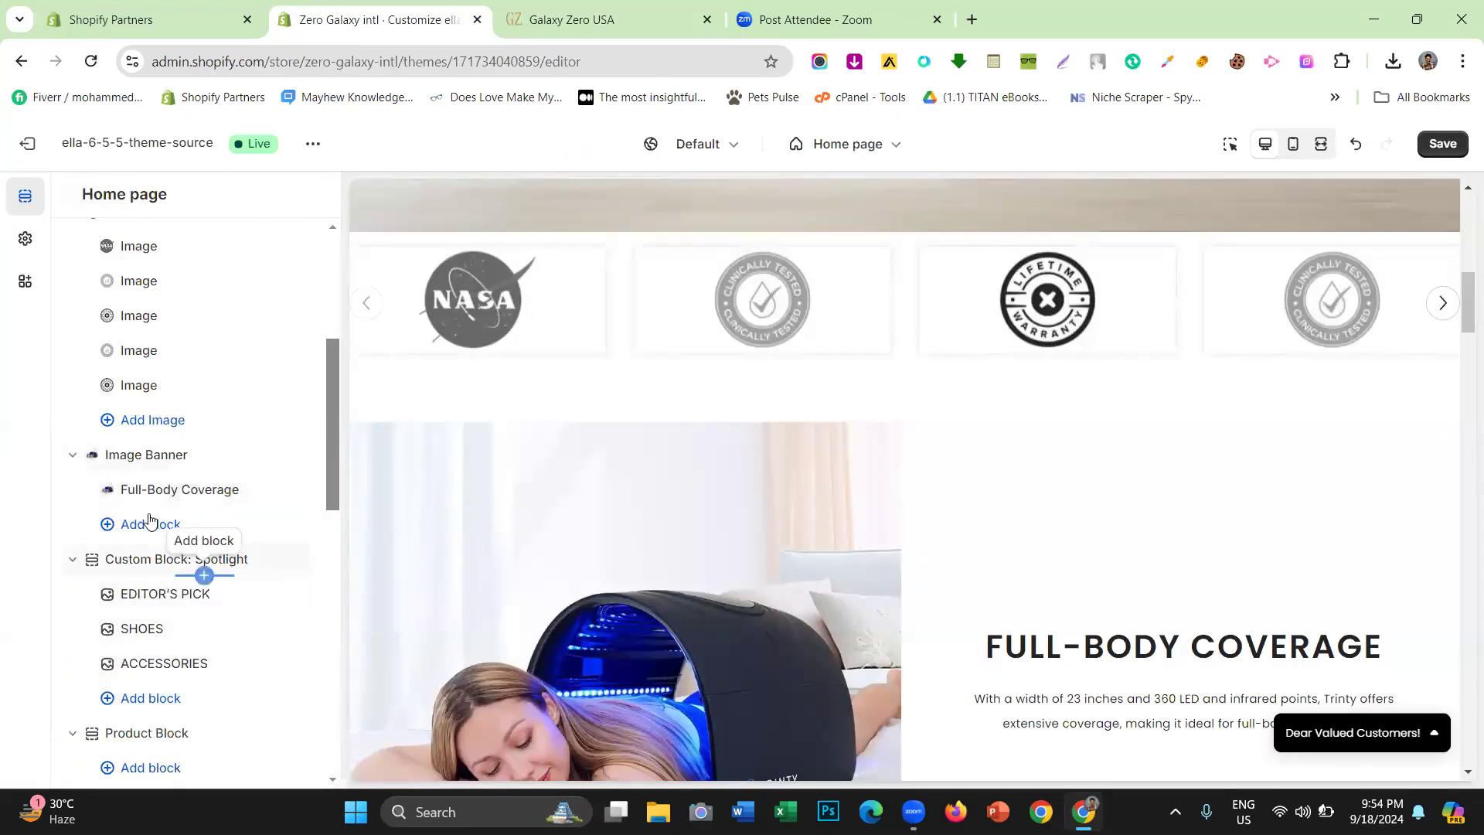
scroll(140, 464, up, 1)
scroll(146, 502, down, 1)
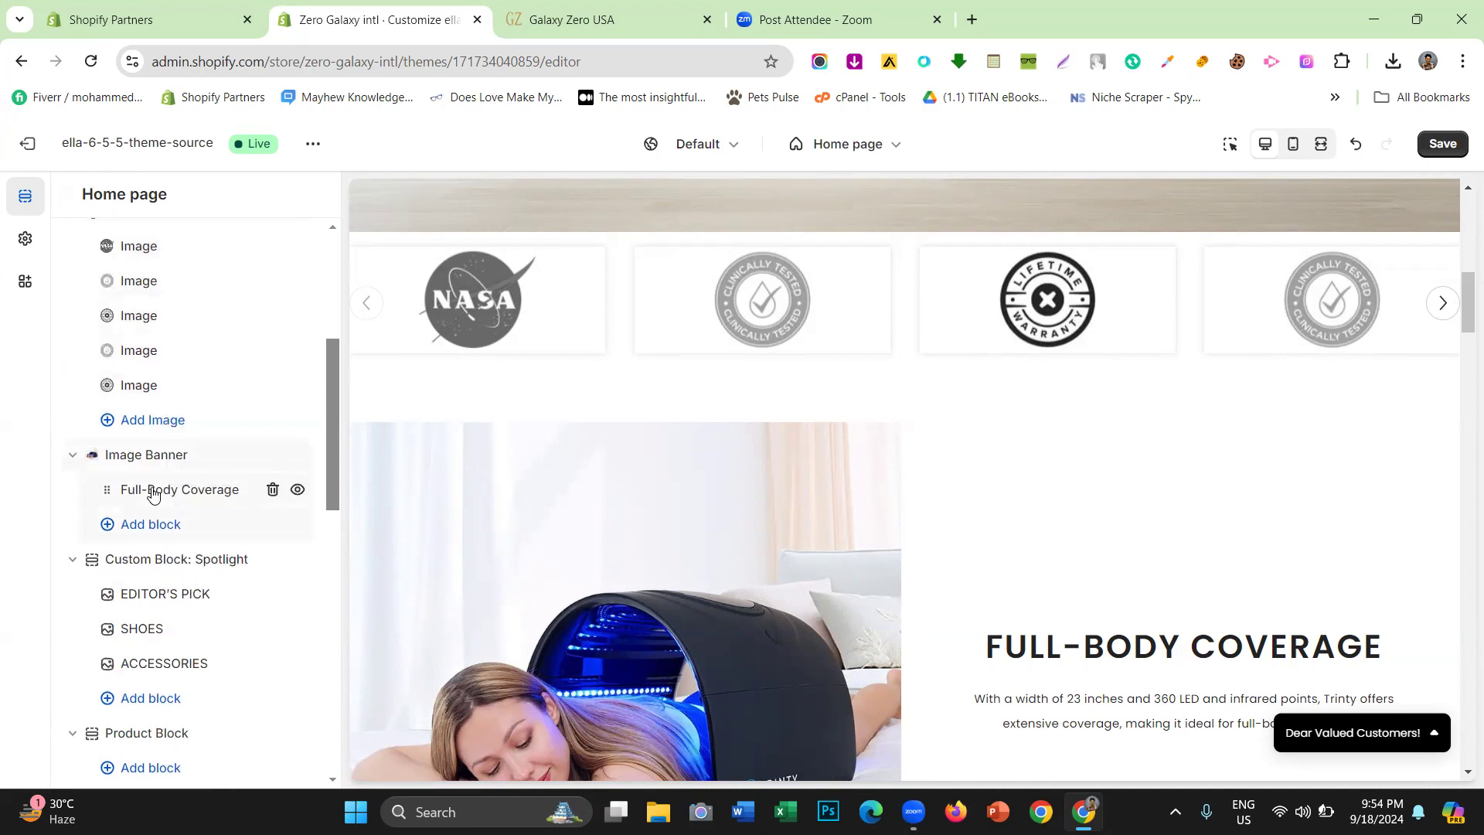
click(158, 490)
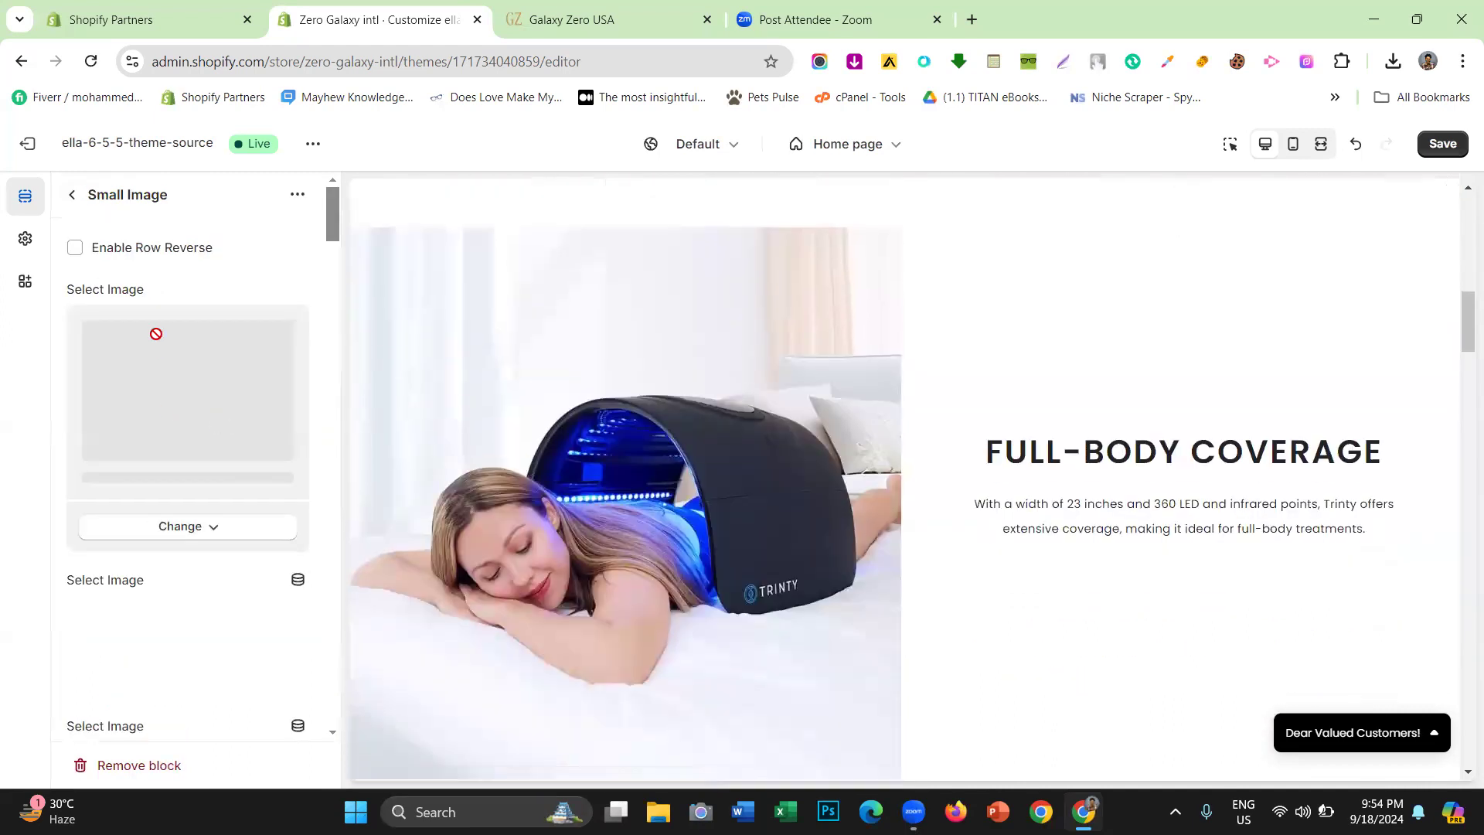
Leave the Small Image block and open the settings of the home page's Image Banner section
click(72, 198)
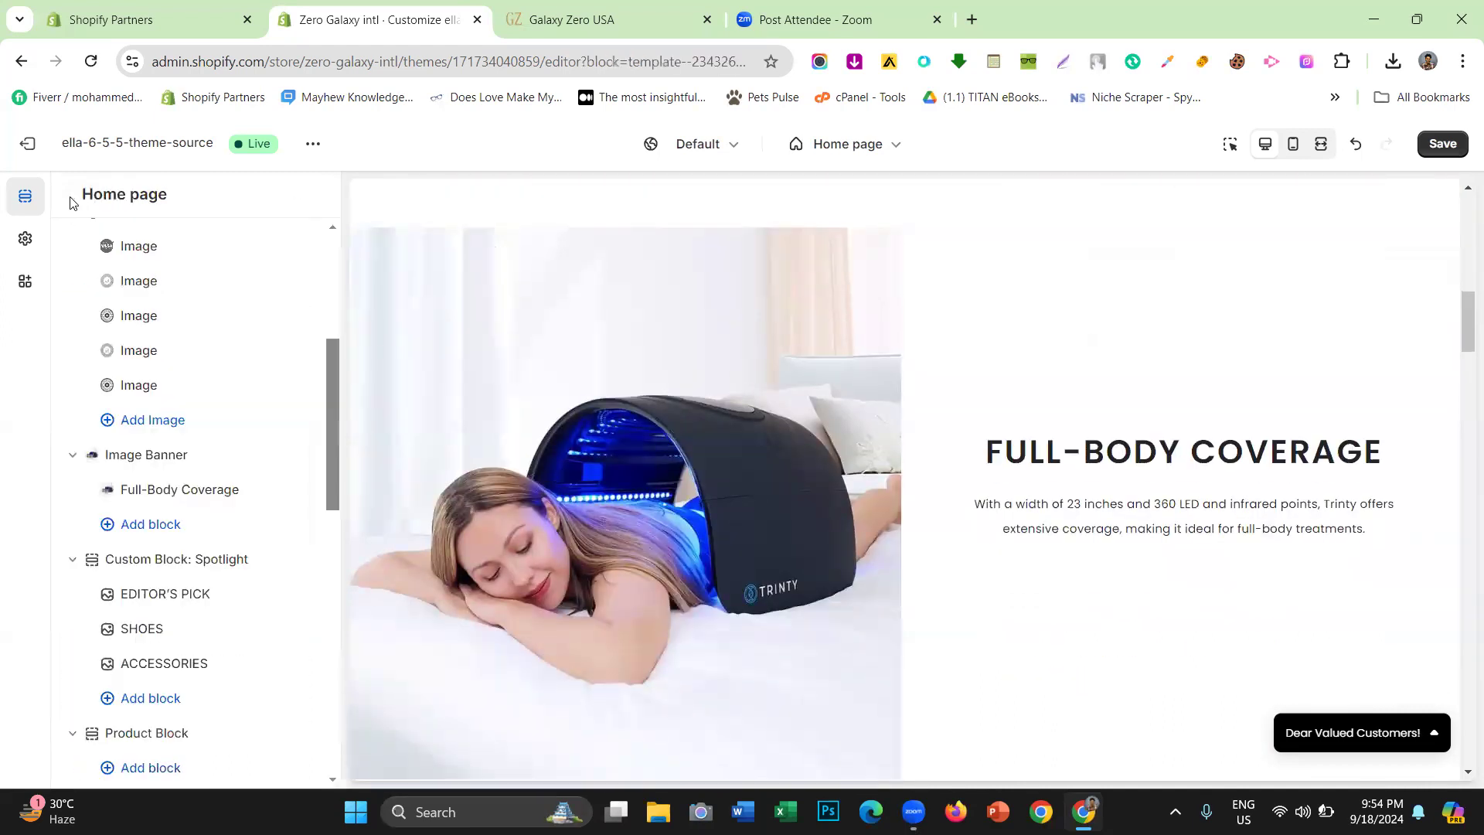
click(139, 456)
scroll(175, 395, down, 1)
scroll(174, 386, up, 1)
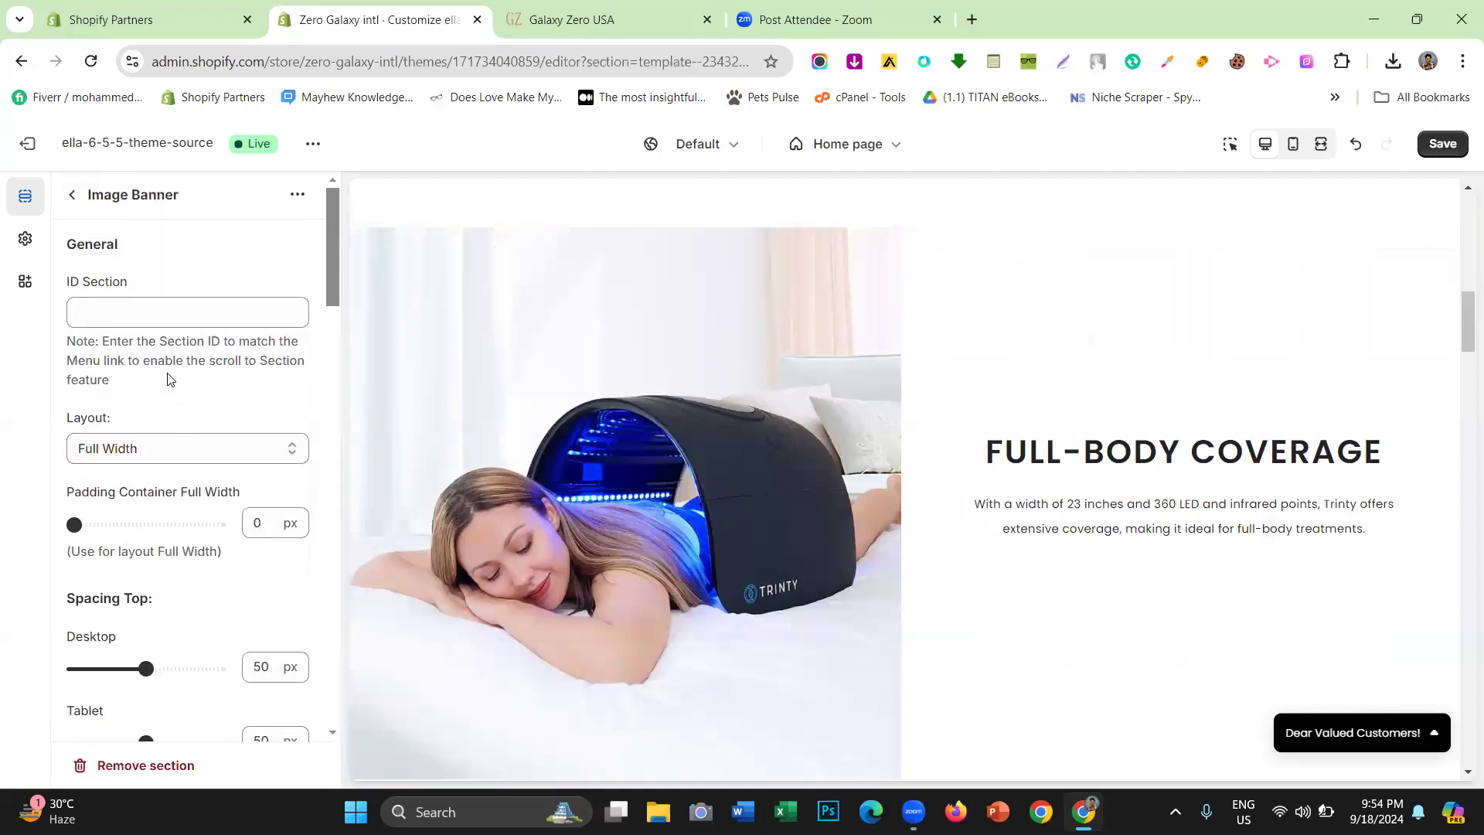
Set the background color in the Image Banner's block settings to #E8E8E8
scroll(155, 285, down, 6)
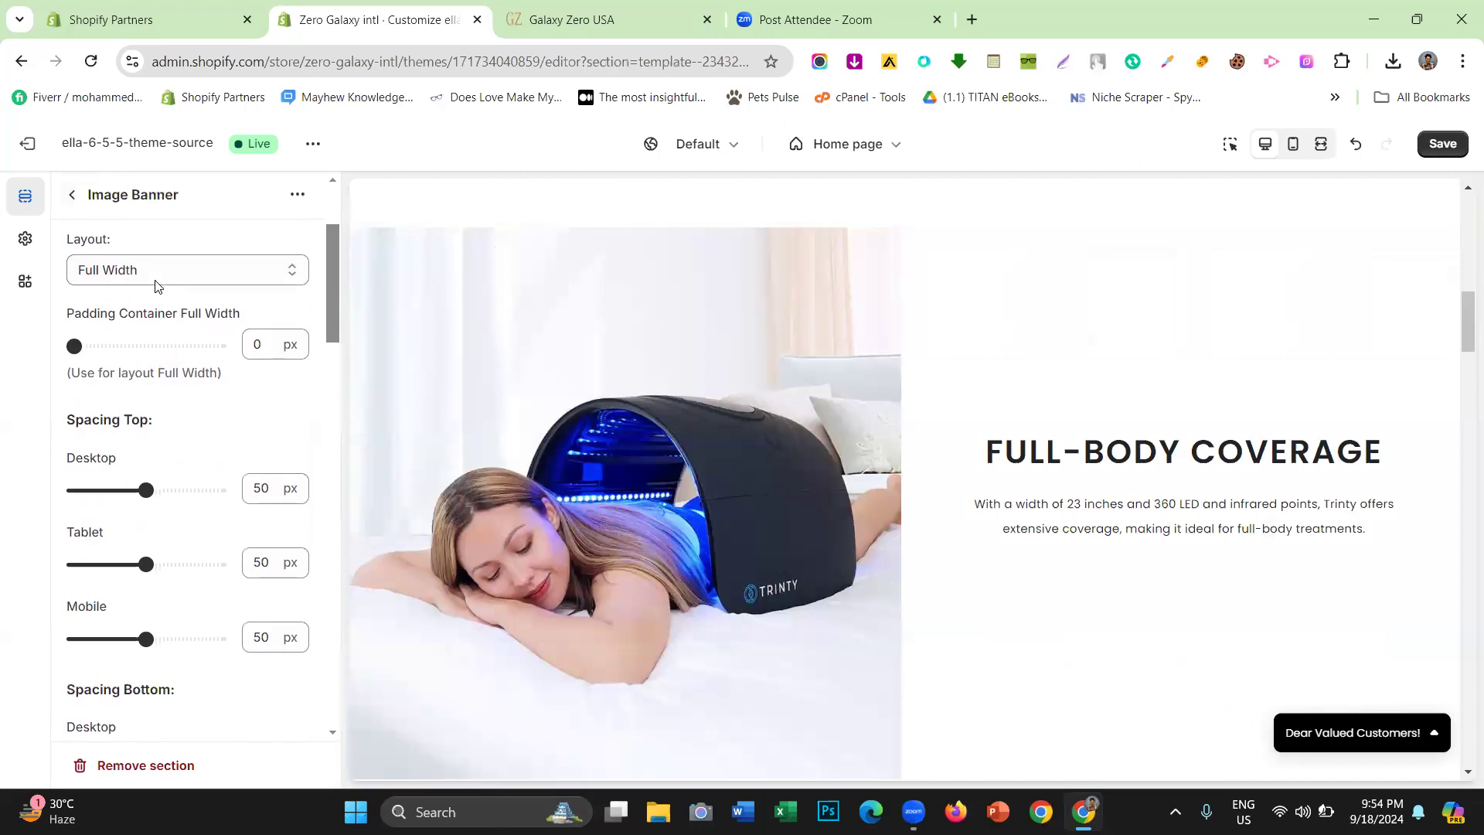
scroll(168, 338, down, 10)
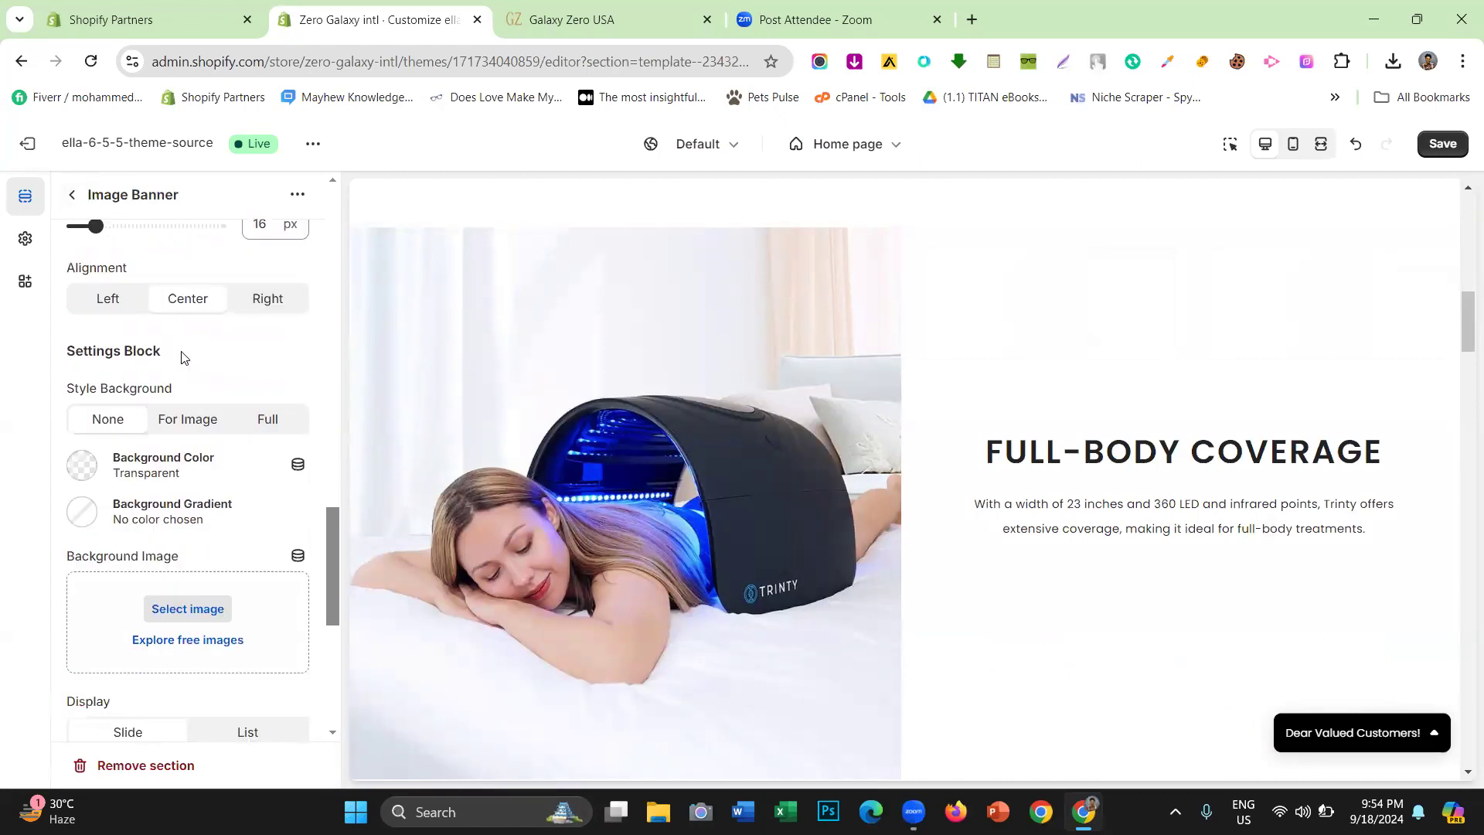
click(80, 471)
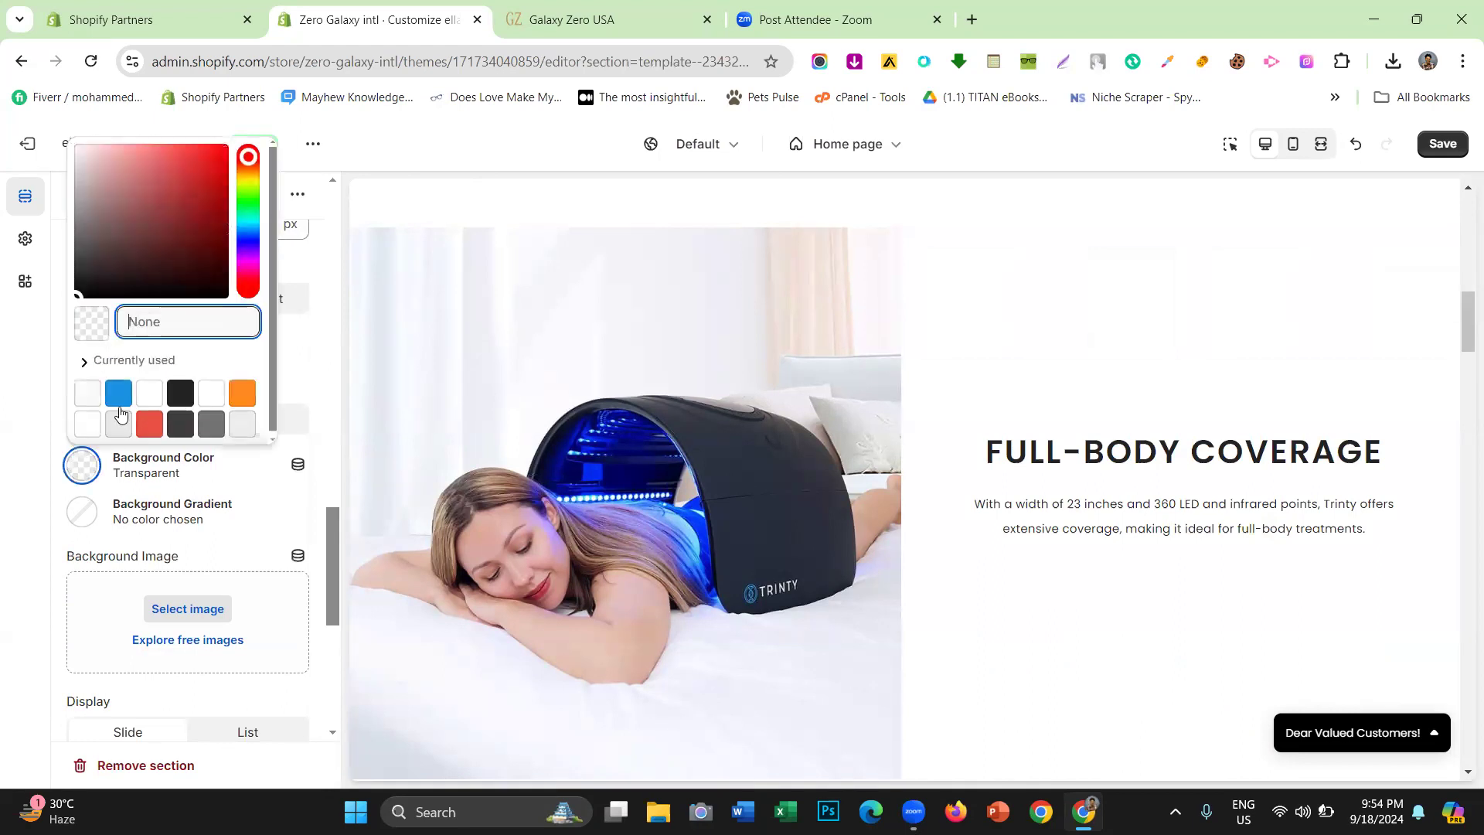
click(122, 426)
double_click(155, 329)
key(ctrl+c)
right_click(155, 328)
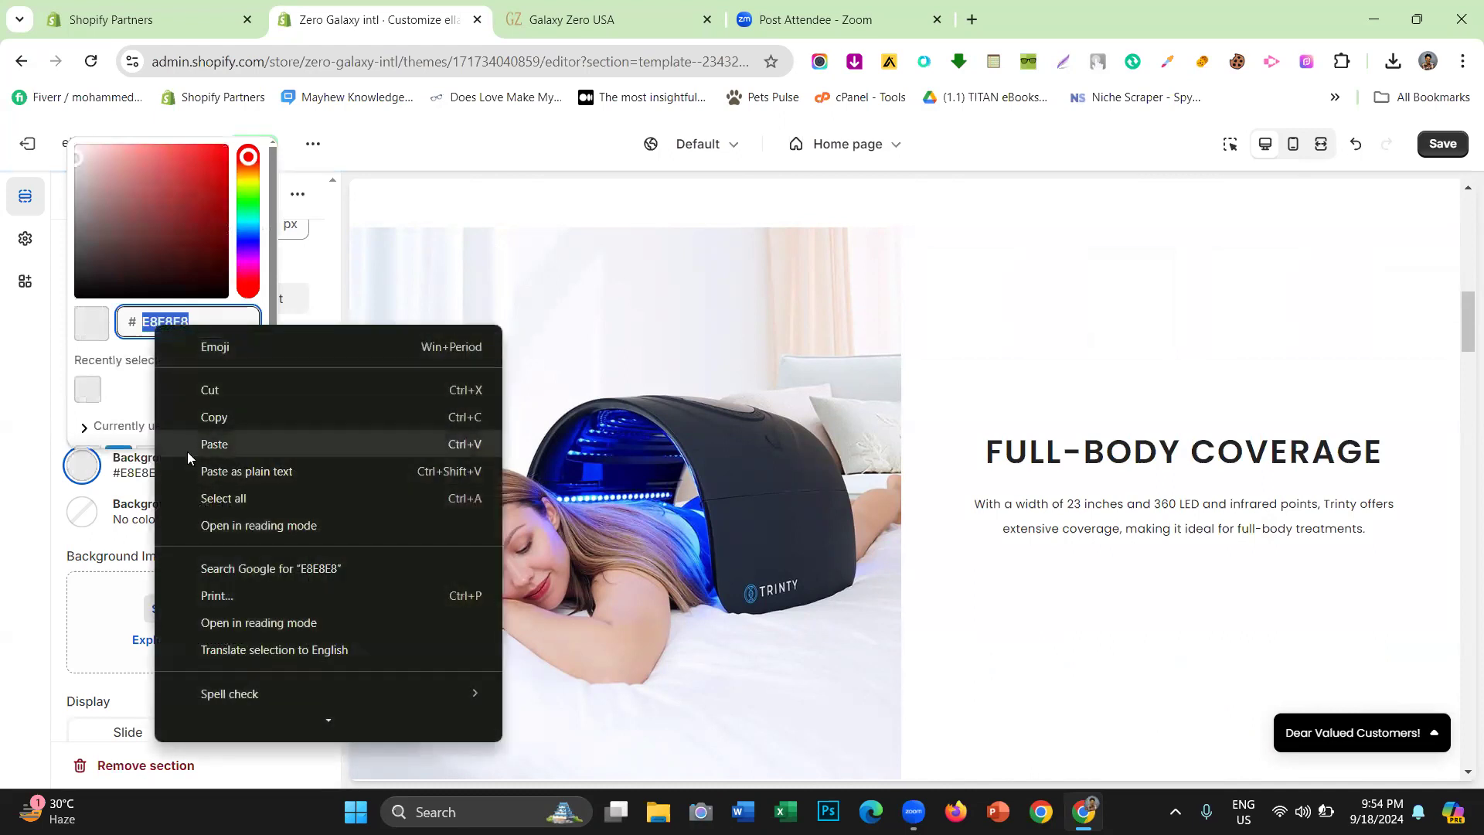
click(188, 455)
click(1, 415)
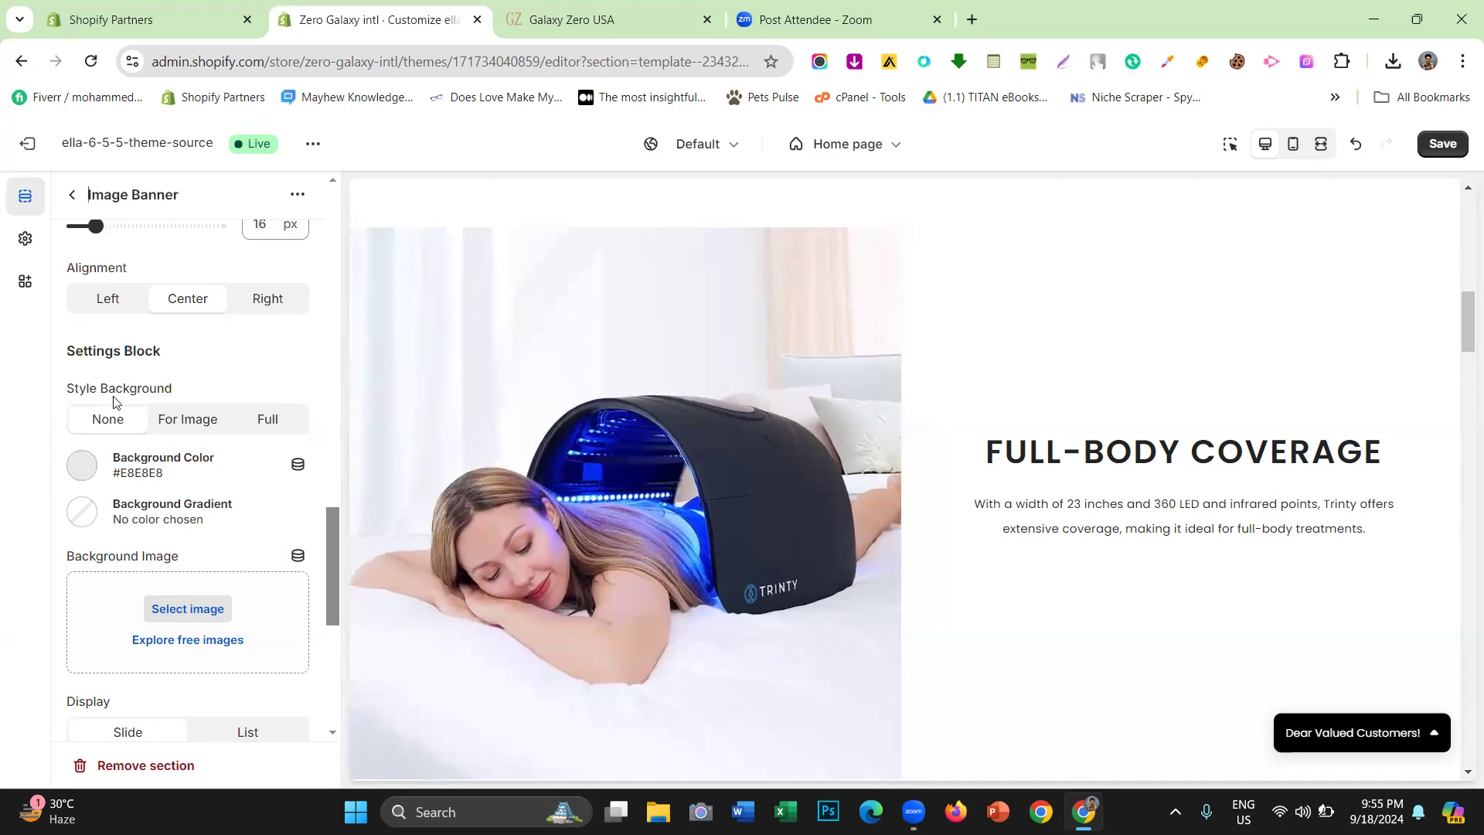
Try the For Image background style on the Image Banner section
scroll(918, 401, up, 2)
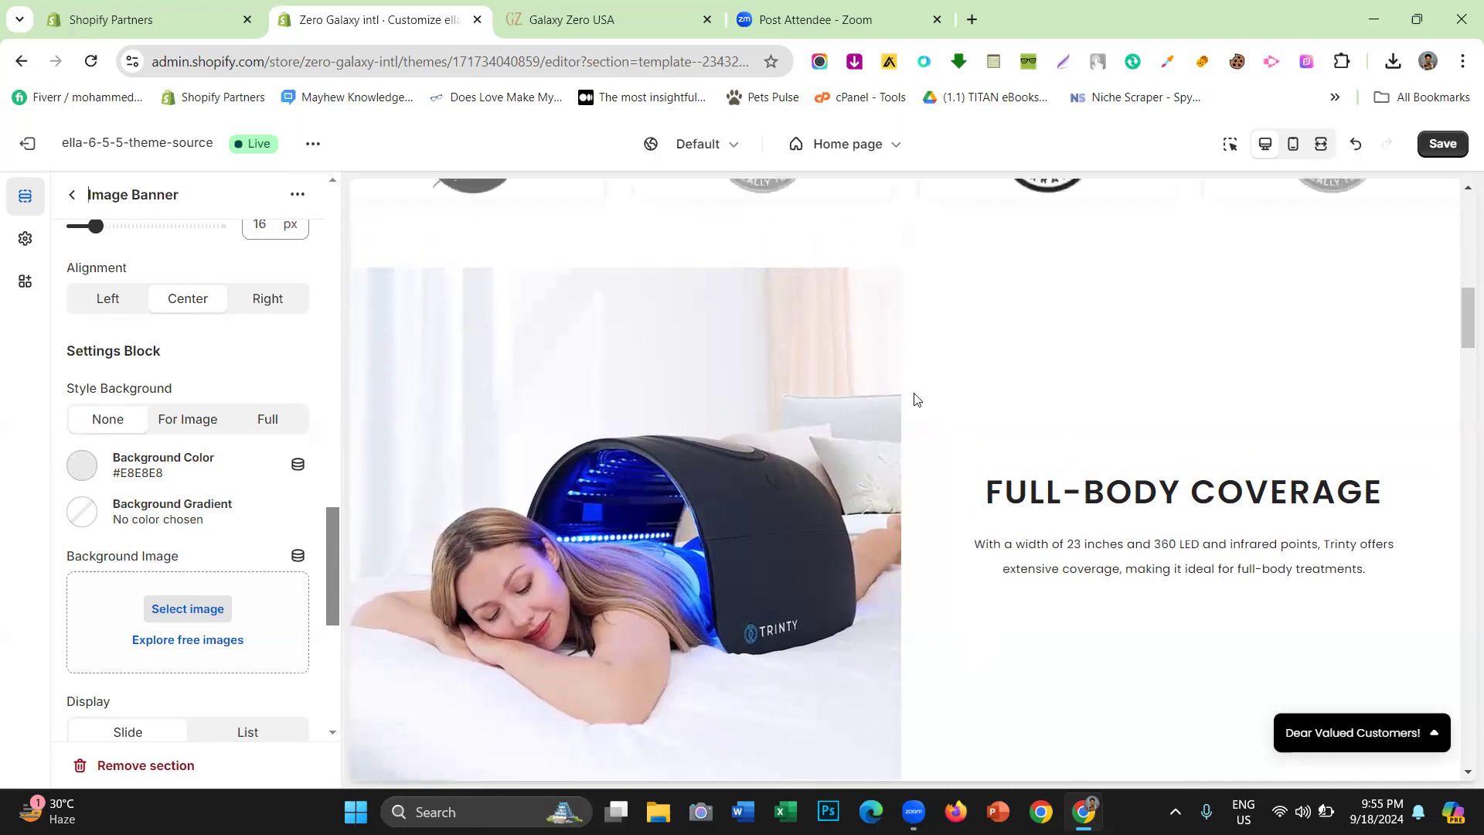
scroll(997, 383, down, 2)
scroll(954, 385, up, 2)
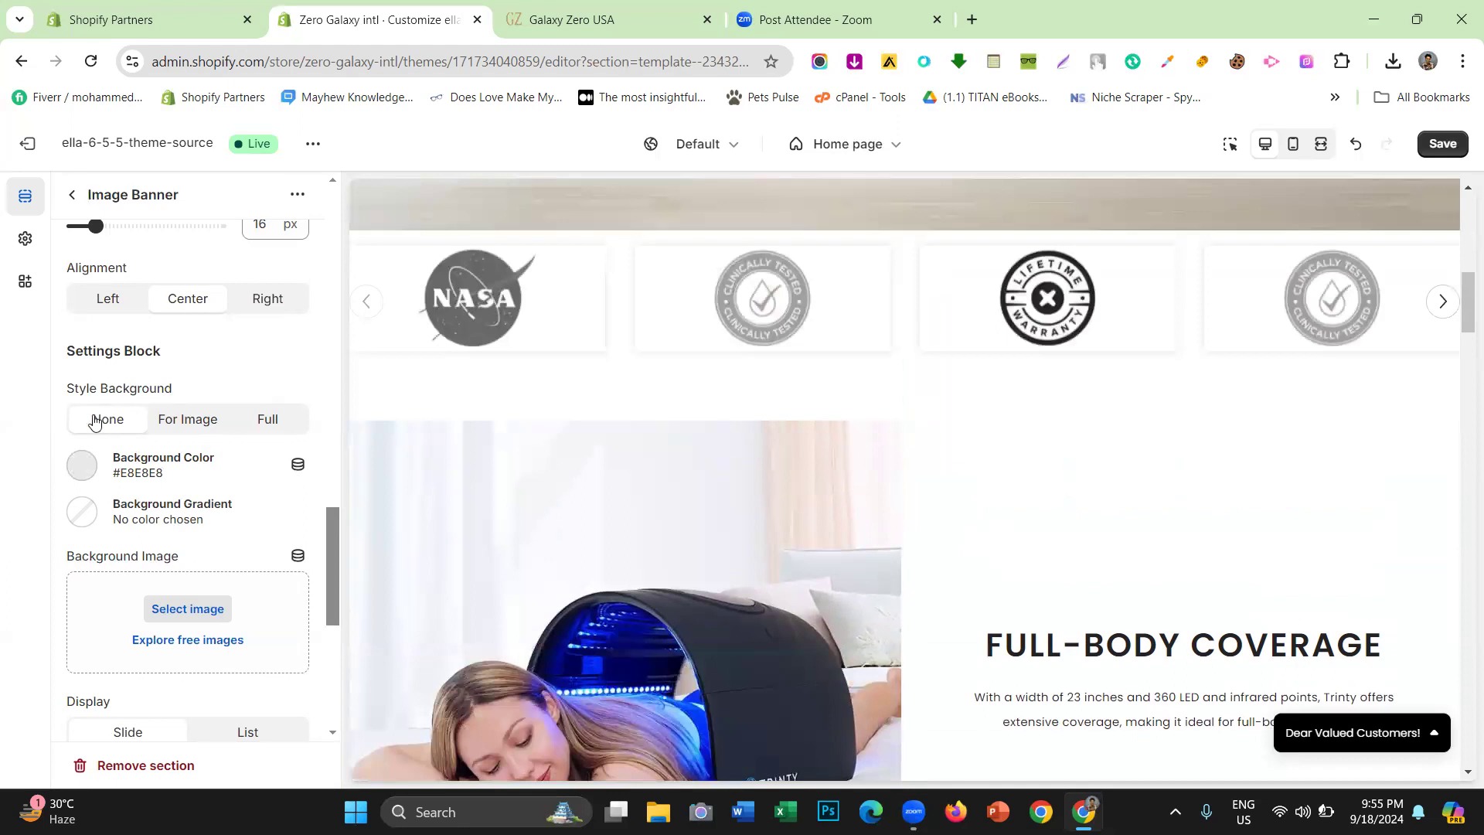
click(209, 426)
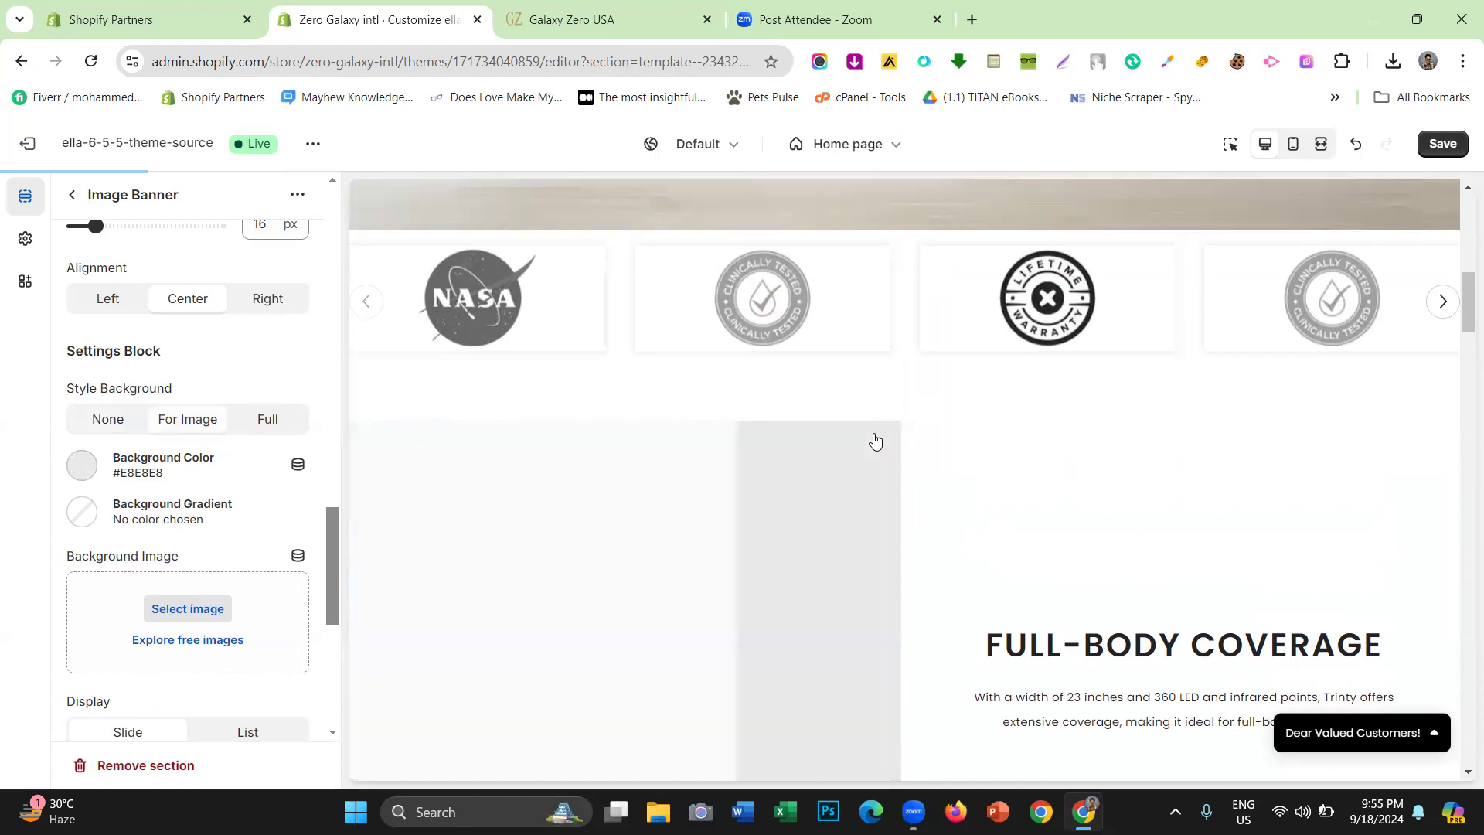
scroll(804, 461, down, 1)
Try the photo of the woman under the Trinty device as the Image Banner's background image, and remove it again
click(208, 608)
click(501, 541)
click(359, 526)
click(1168, 710)
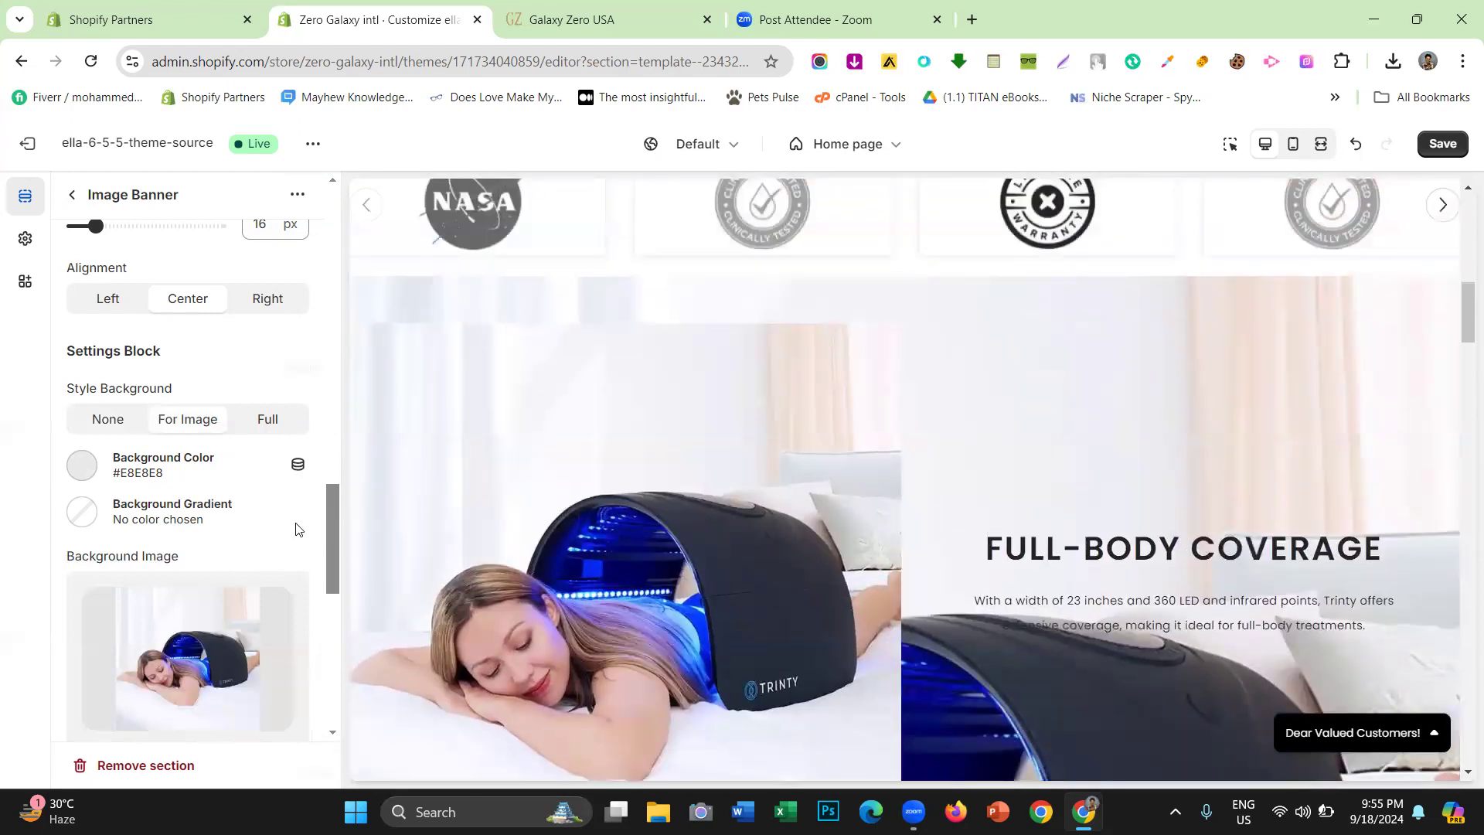
scroll(176, 592, down, 2)
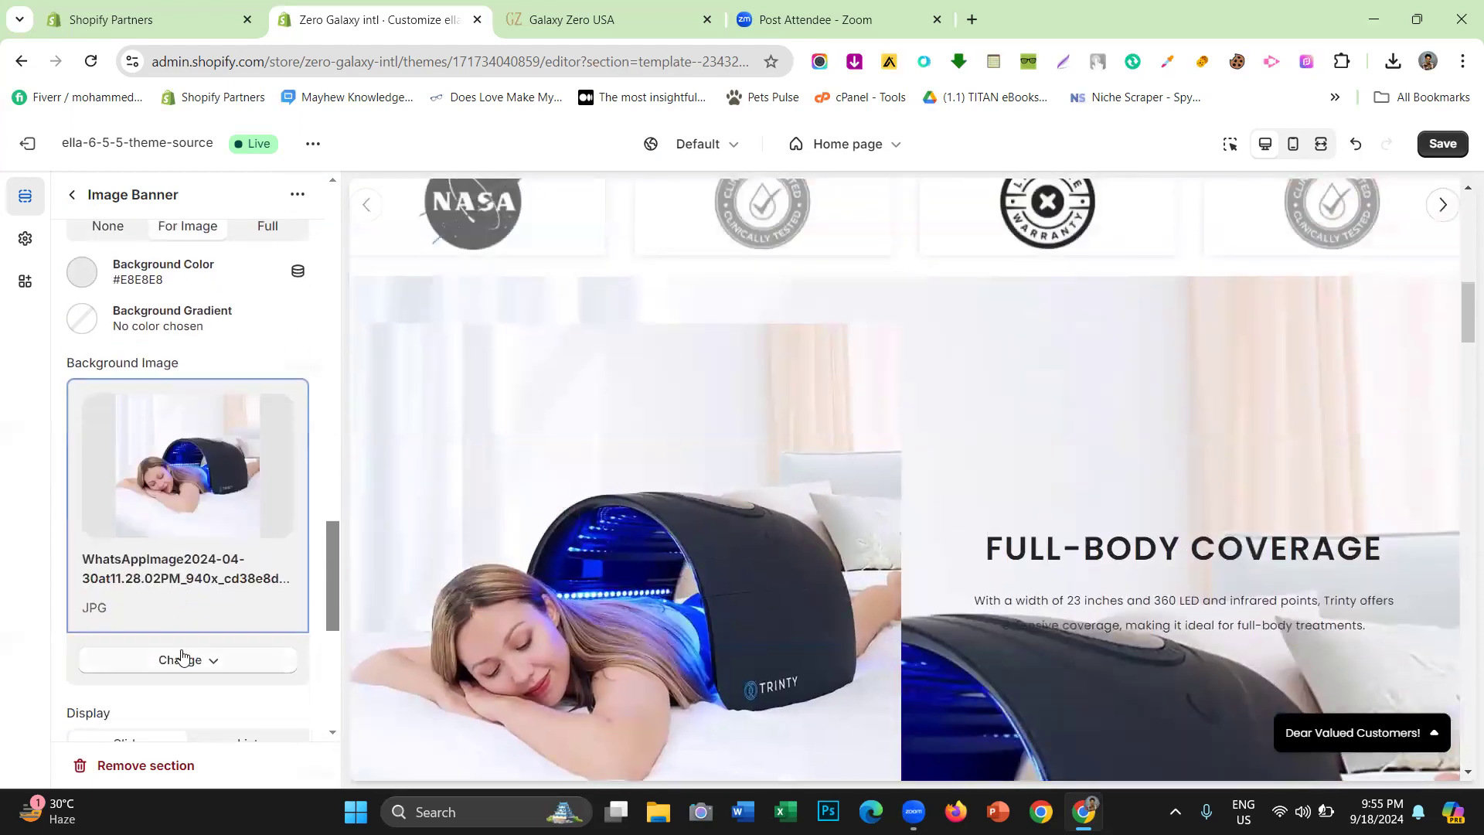
click(180, 659)
click(162, 587)
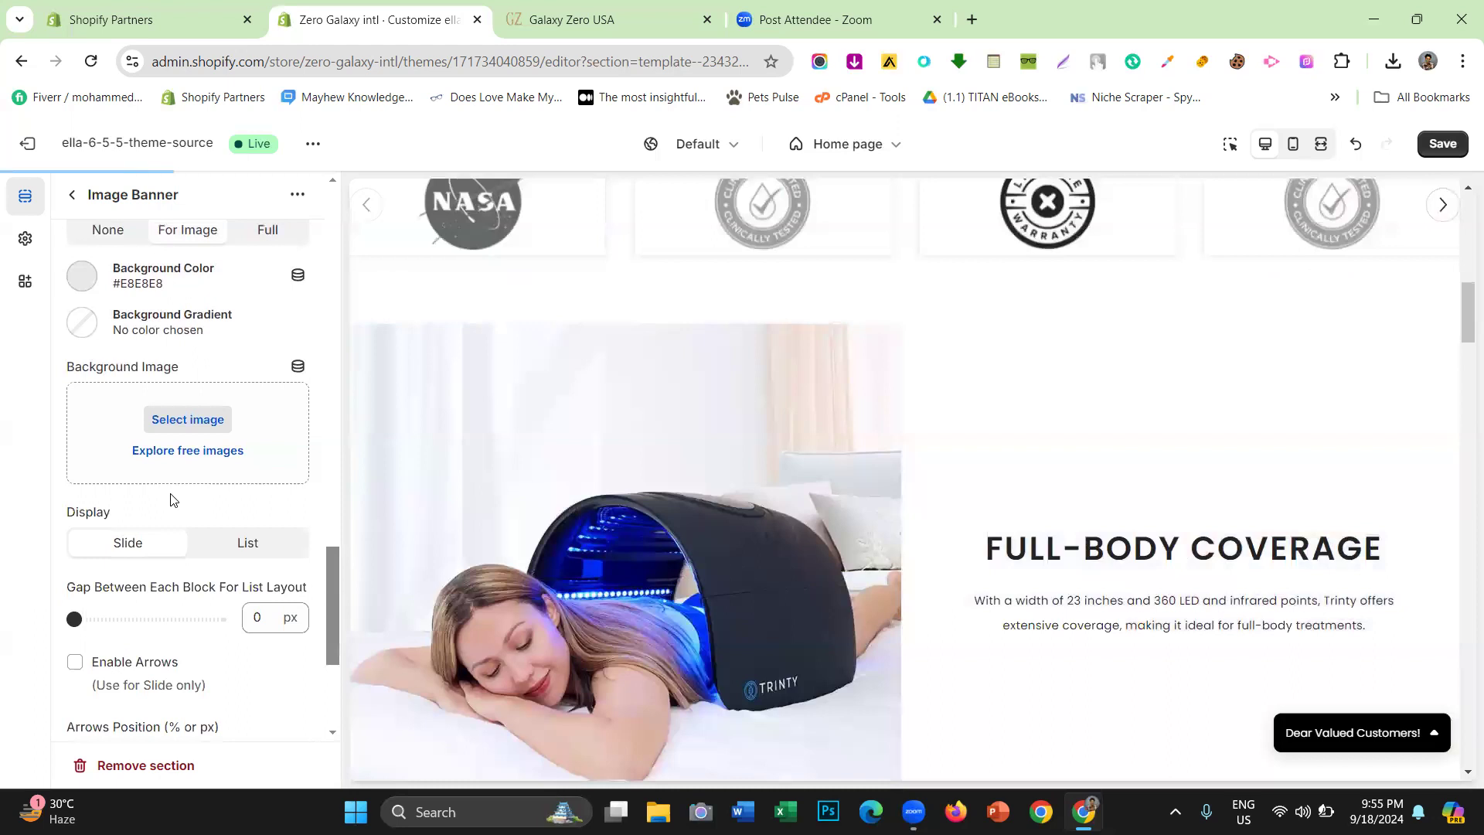
Set the Image Banner's Style Background to Full
scroll(269, 473, up, 2)
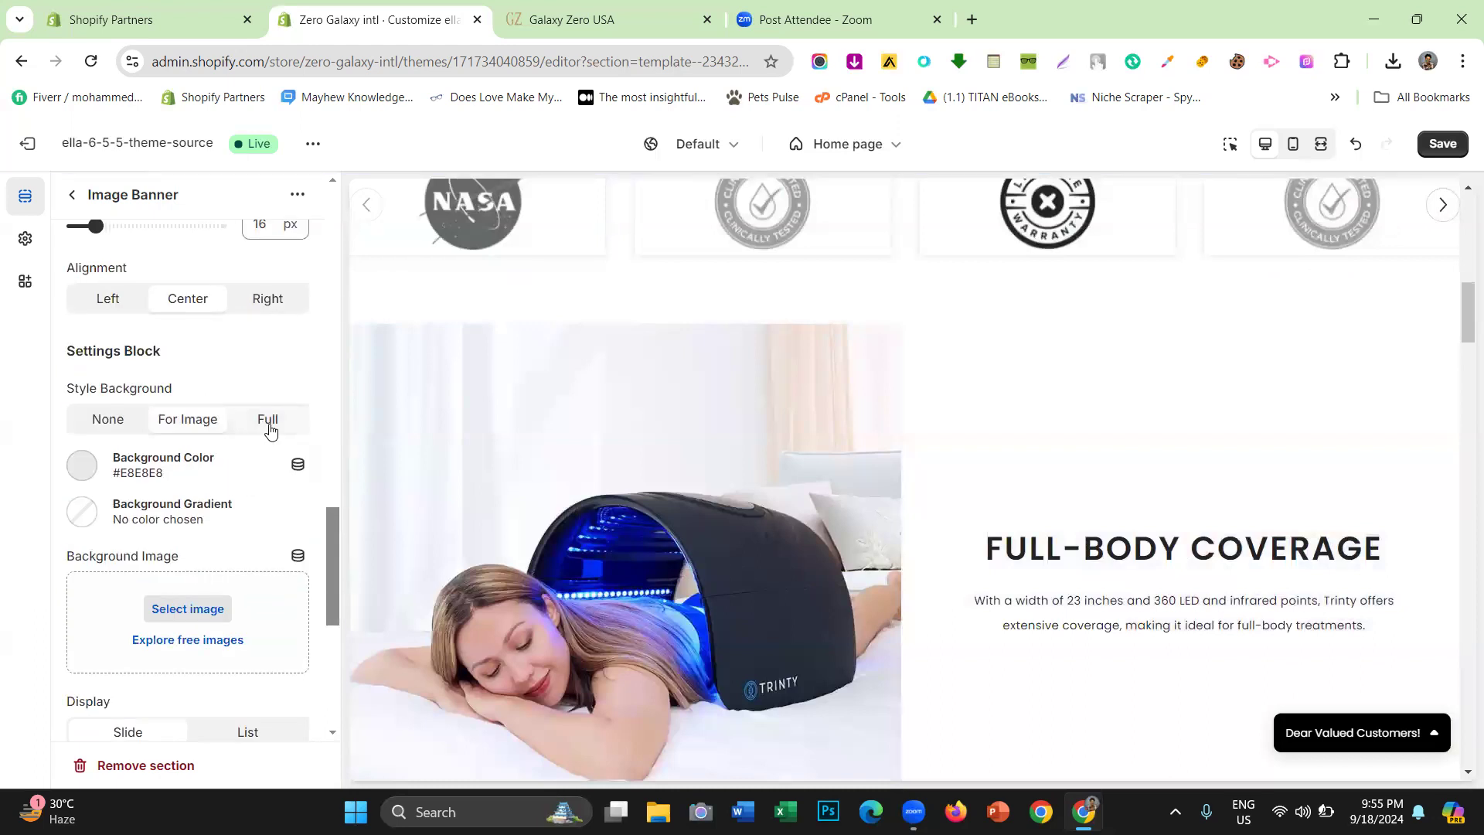
click(270, 430)
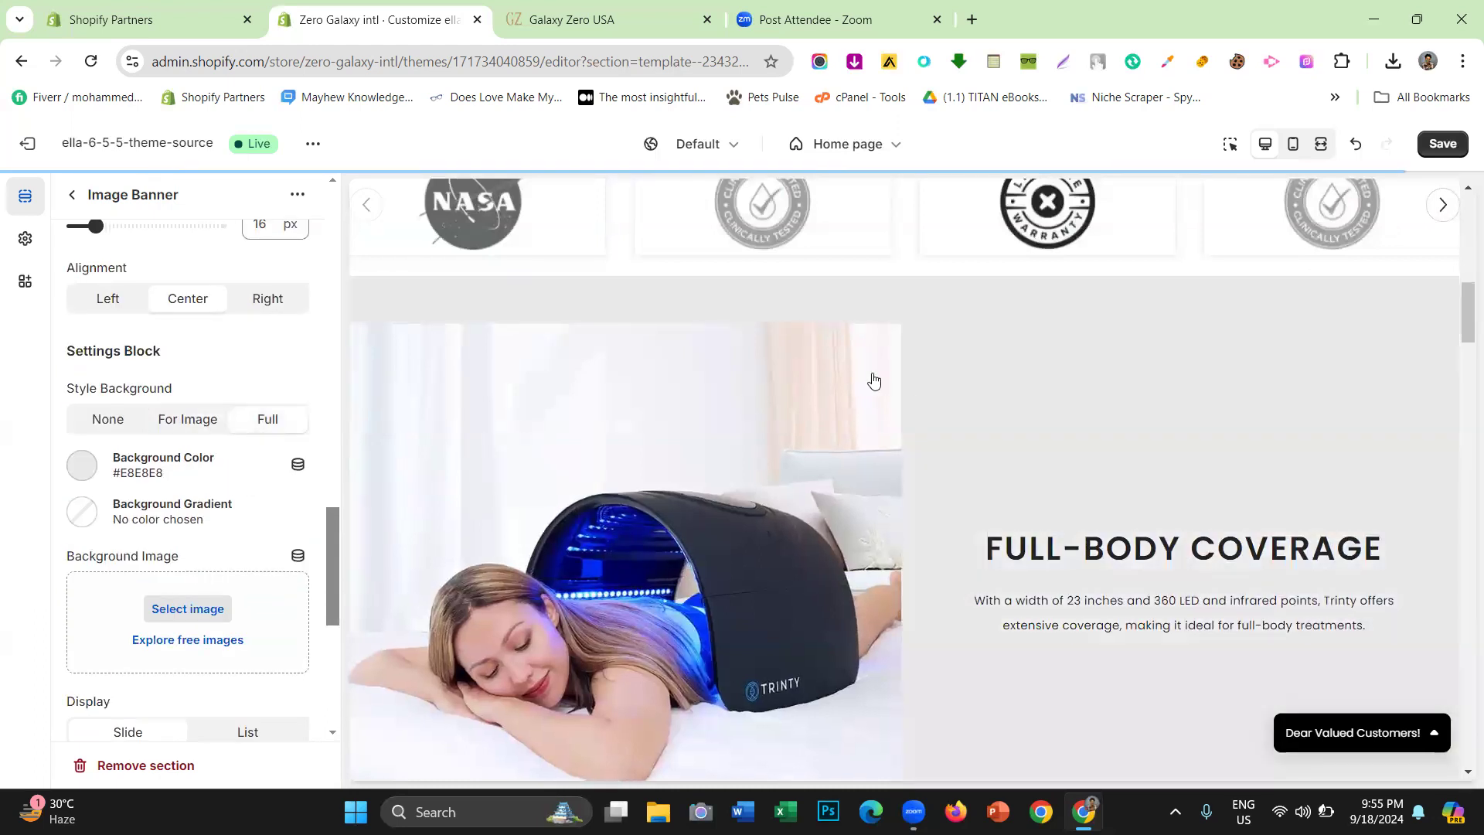
Examine the Image Banner's background in the page preview, including the gaps above and below the photo
scroll(1081, 386, down, 5)
scroll(1156, 420, up, 2)
scroll(1067, 427, down, 2)
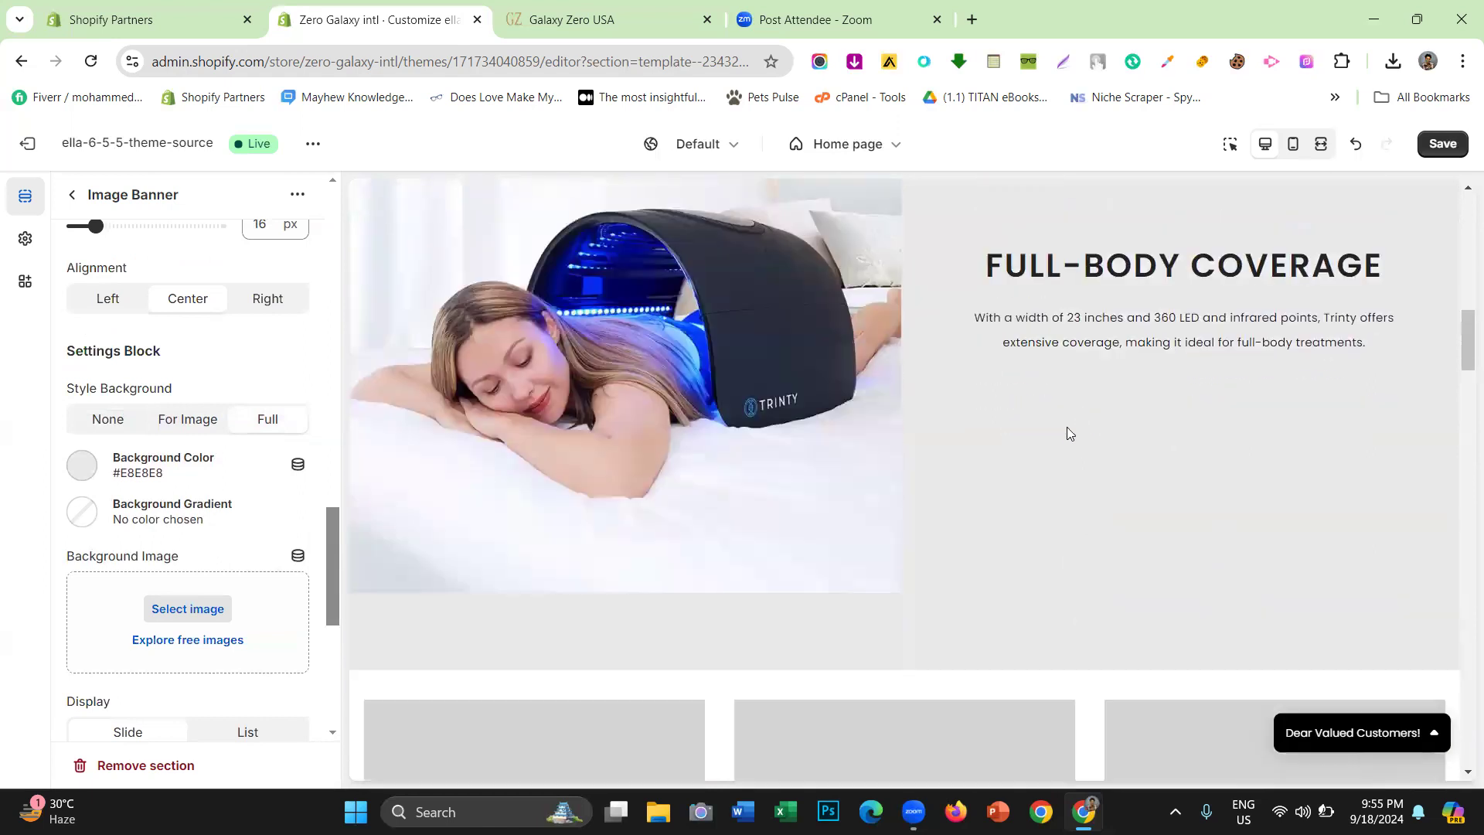
scroll(1144, 507, up, 5)
scroll(1041, 488, down, 2)
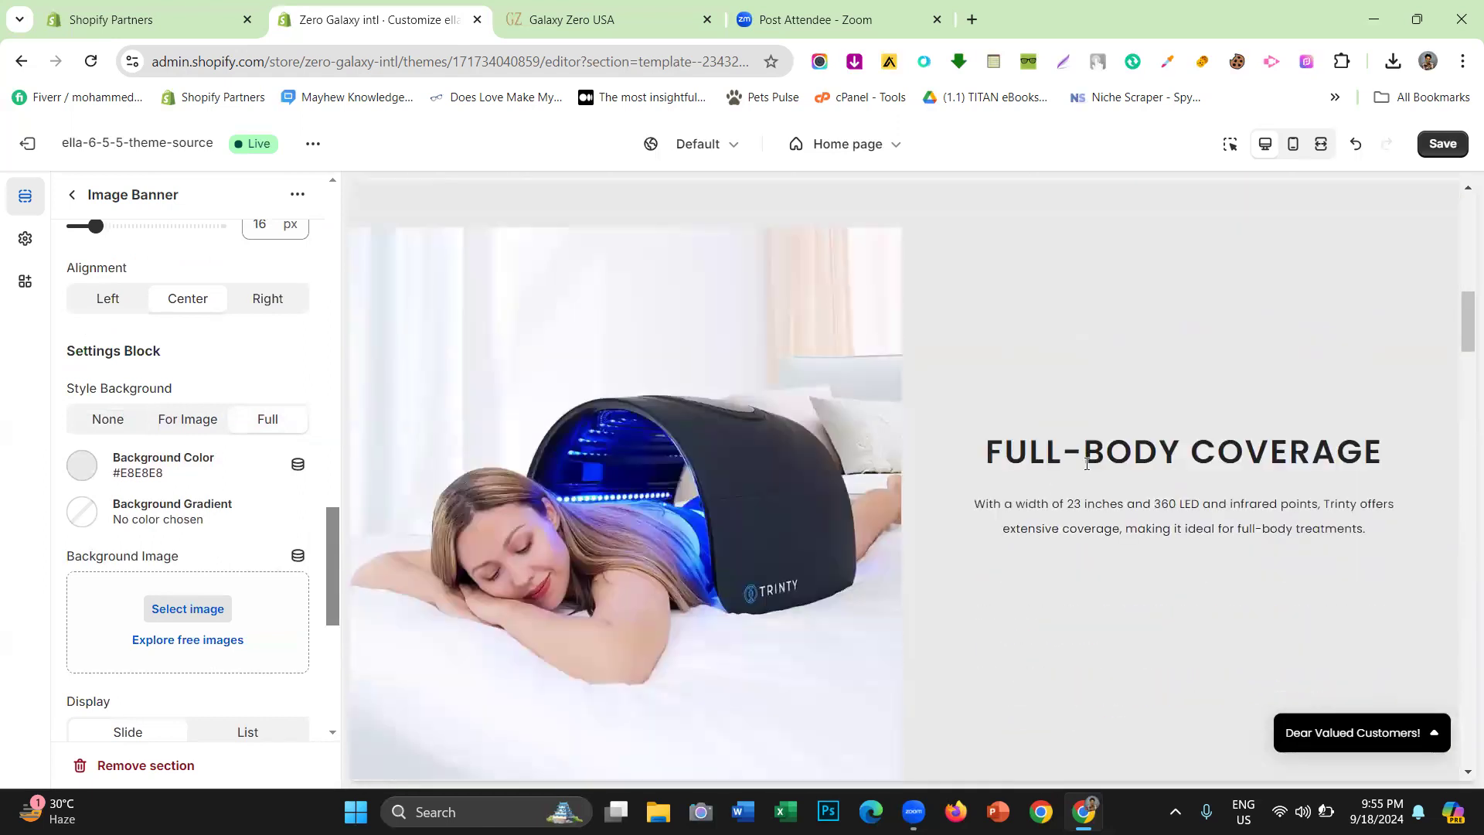
scroll(944, 365, down, 1)
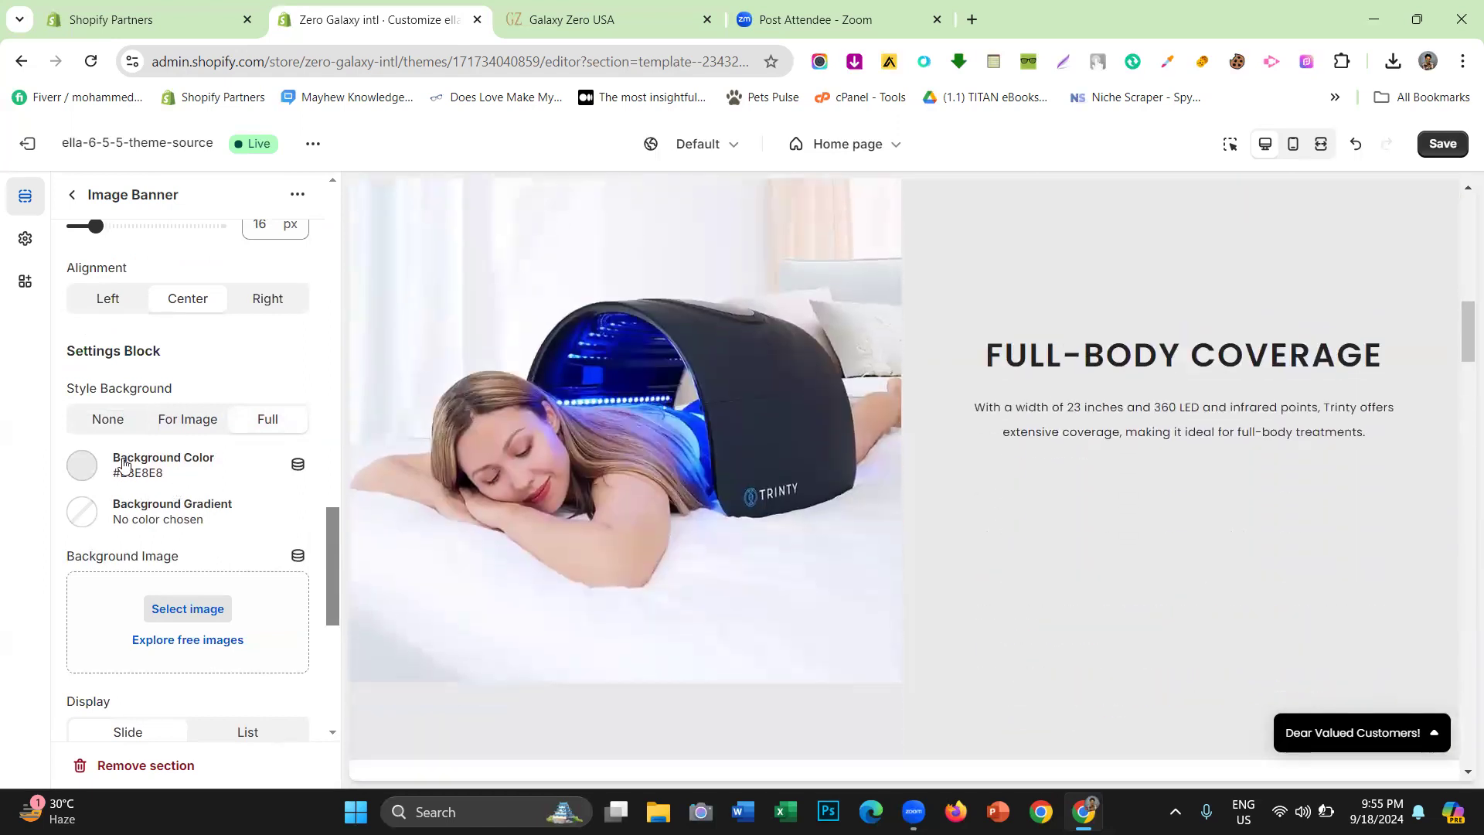
scroll(91, 484, down, 3)
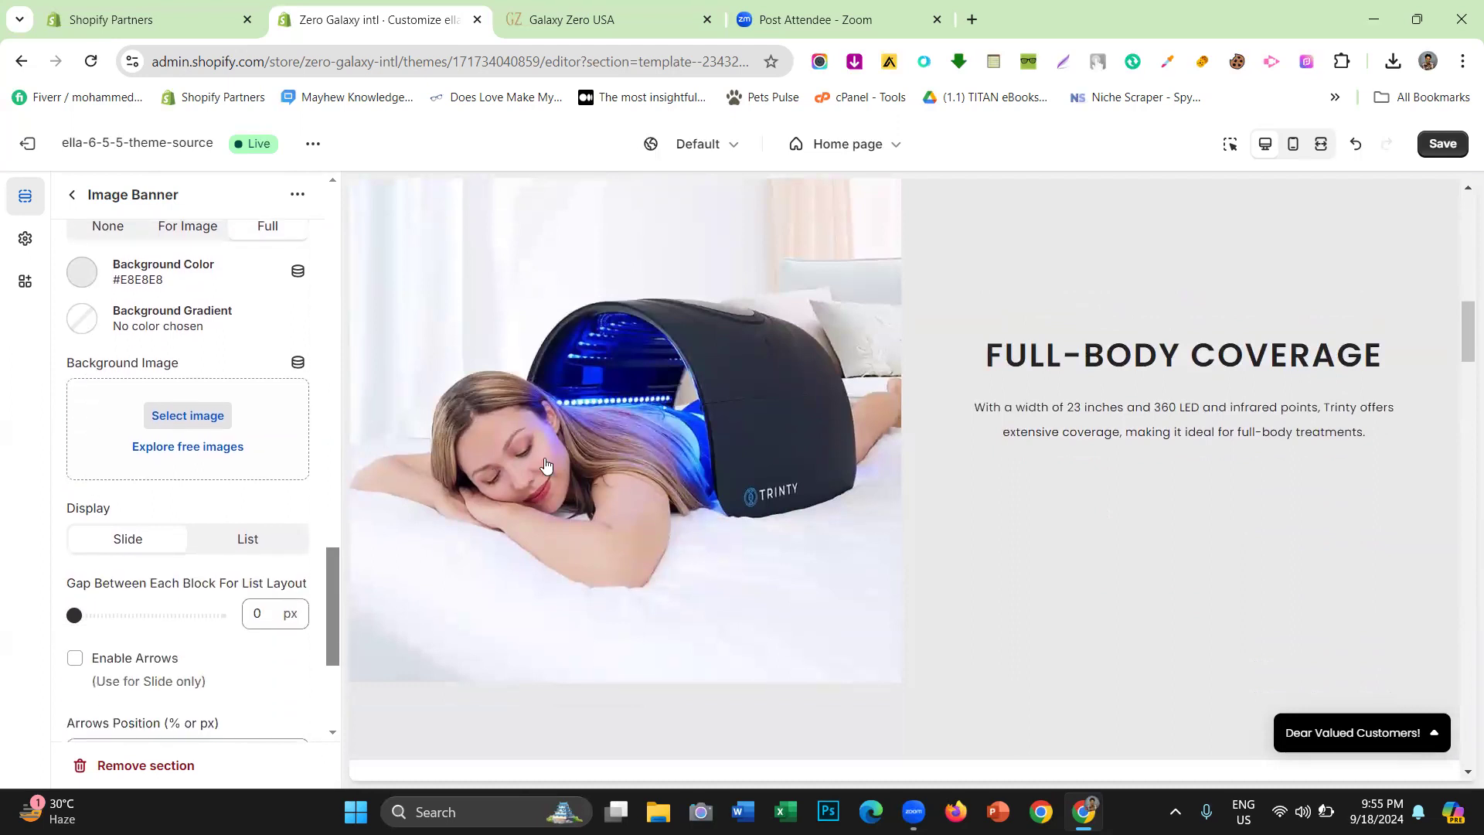
scroll(887, 444, up, 3)
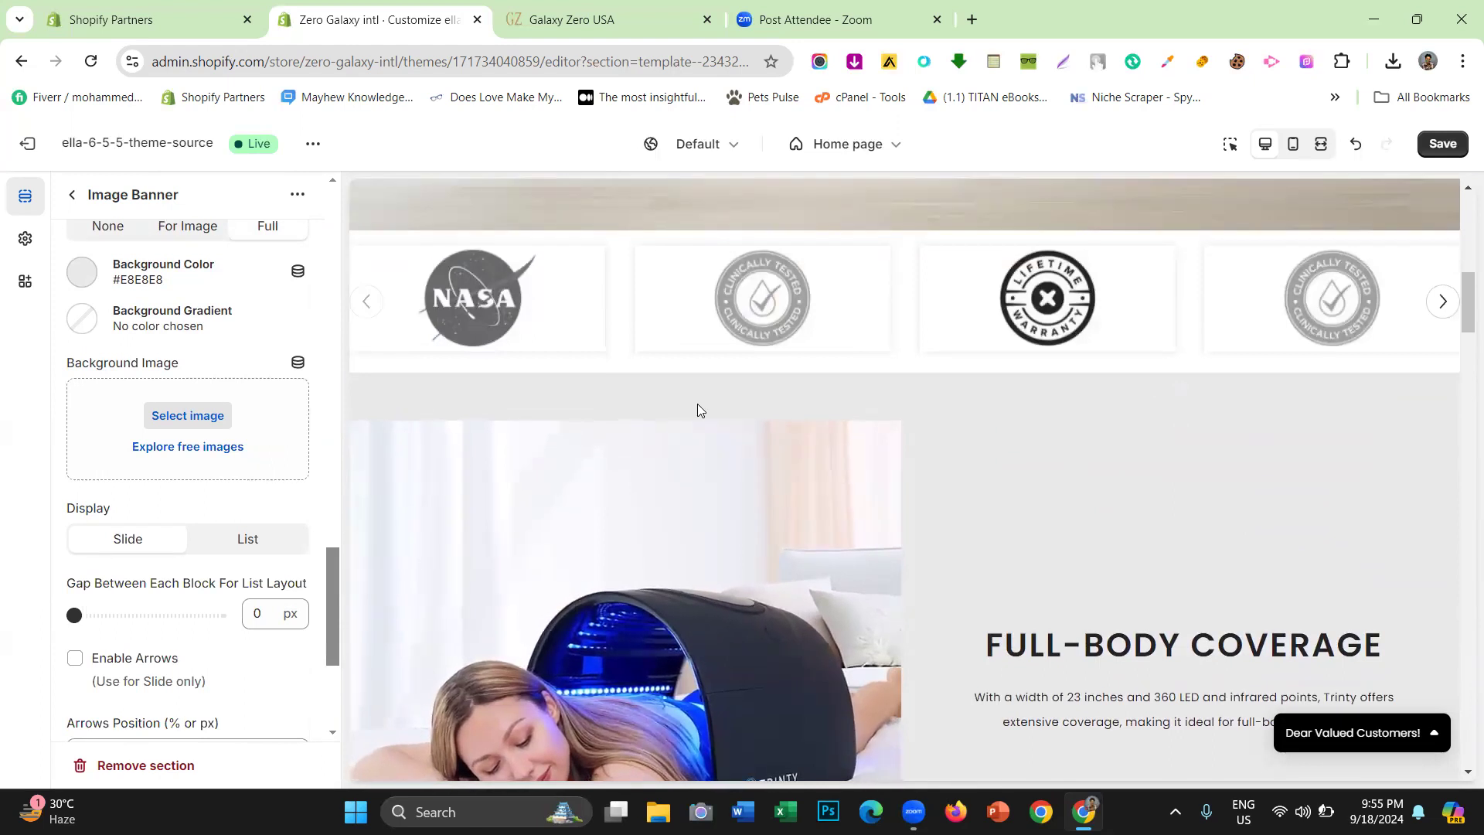
scroll(697, 404, down, 7)
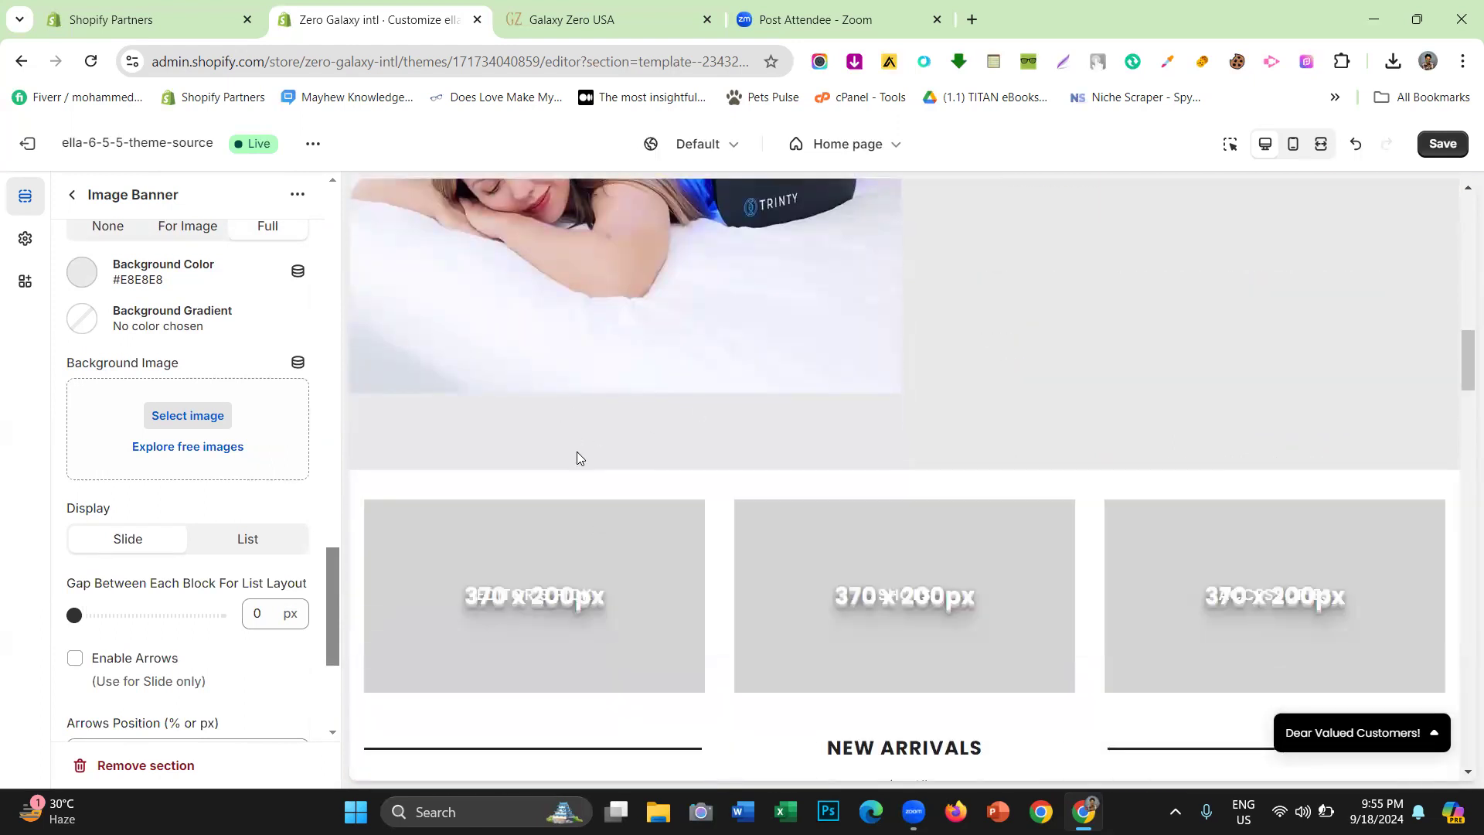
scroll(731, 501, up, 7)
scroll(85, 514, up, 5)
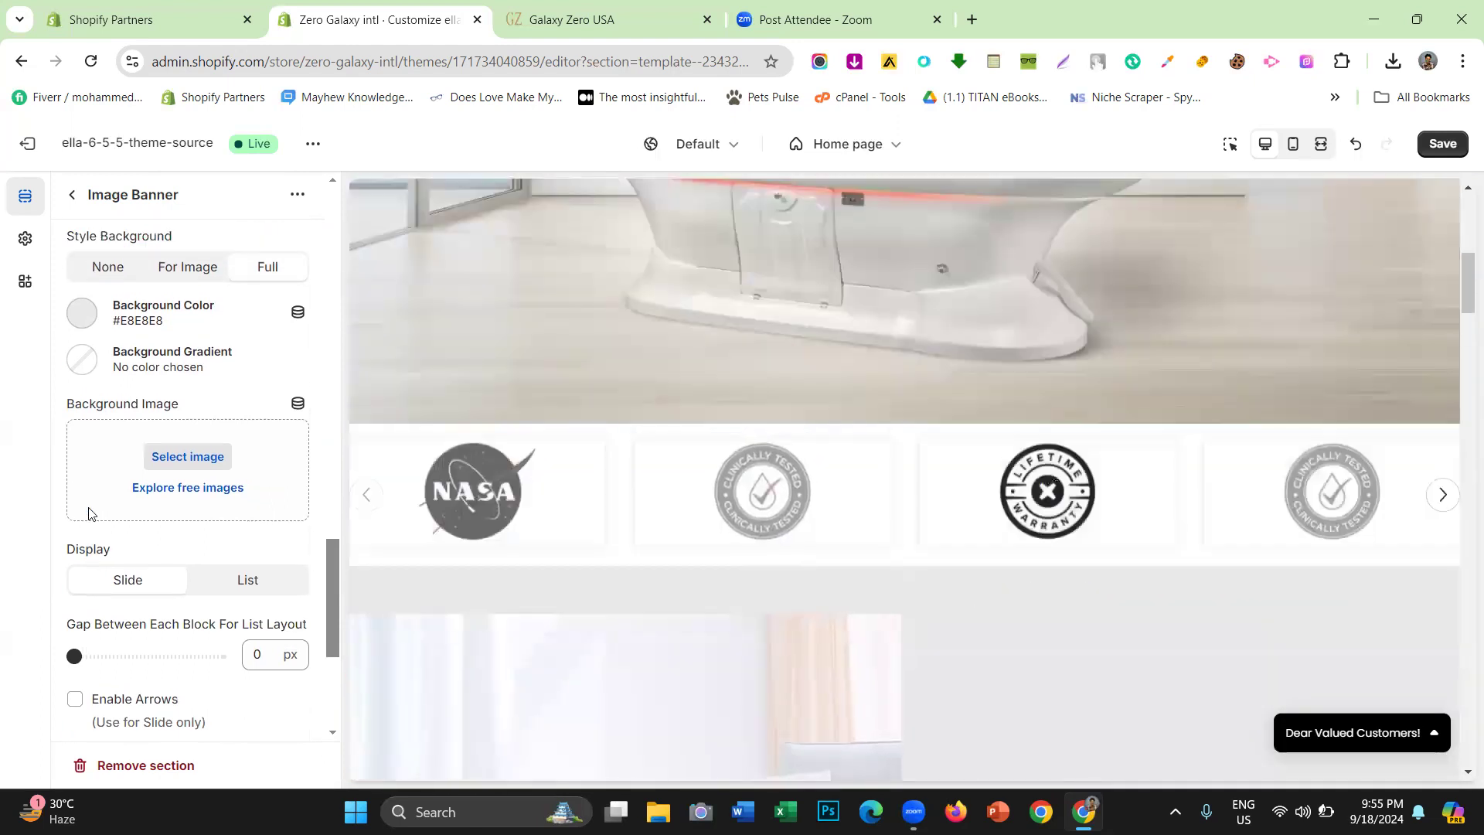
Set the Image Banner's top spacing to 0 px for desktop and tablet
scroll(196, 523, up, 8)
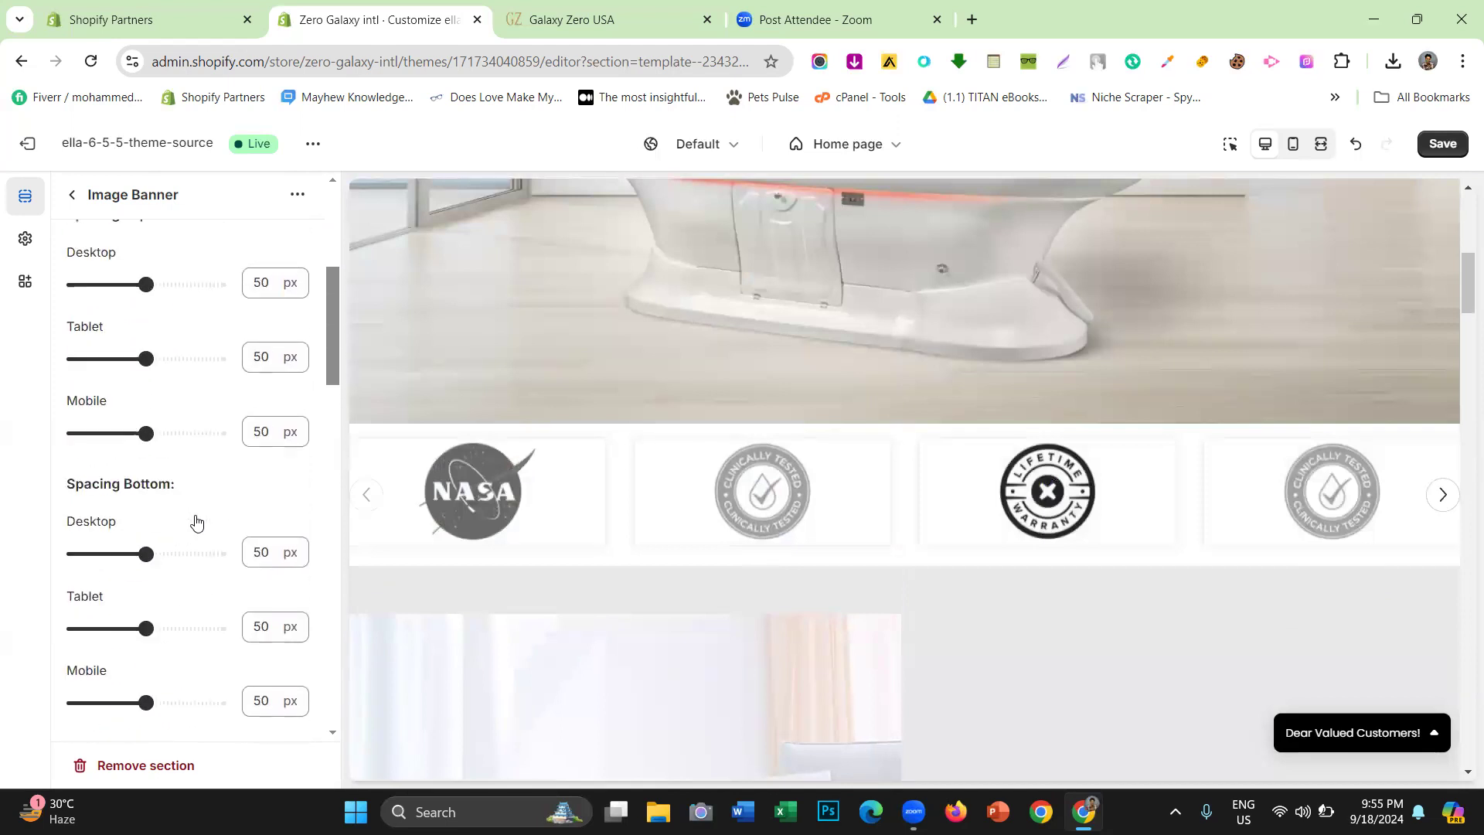
drag(171, 410, 168, 409)
click(171, 410)
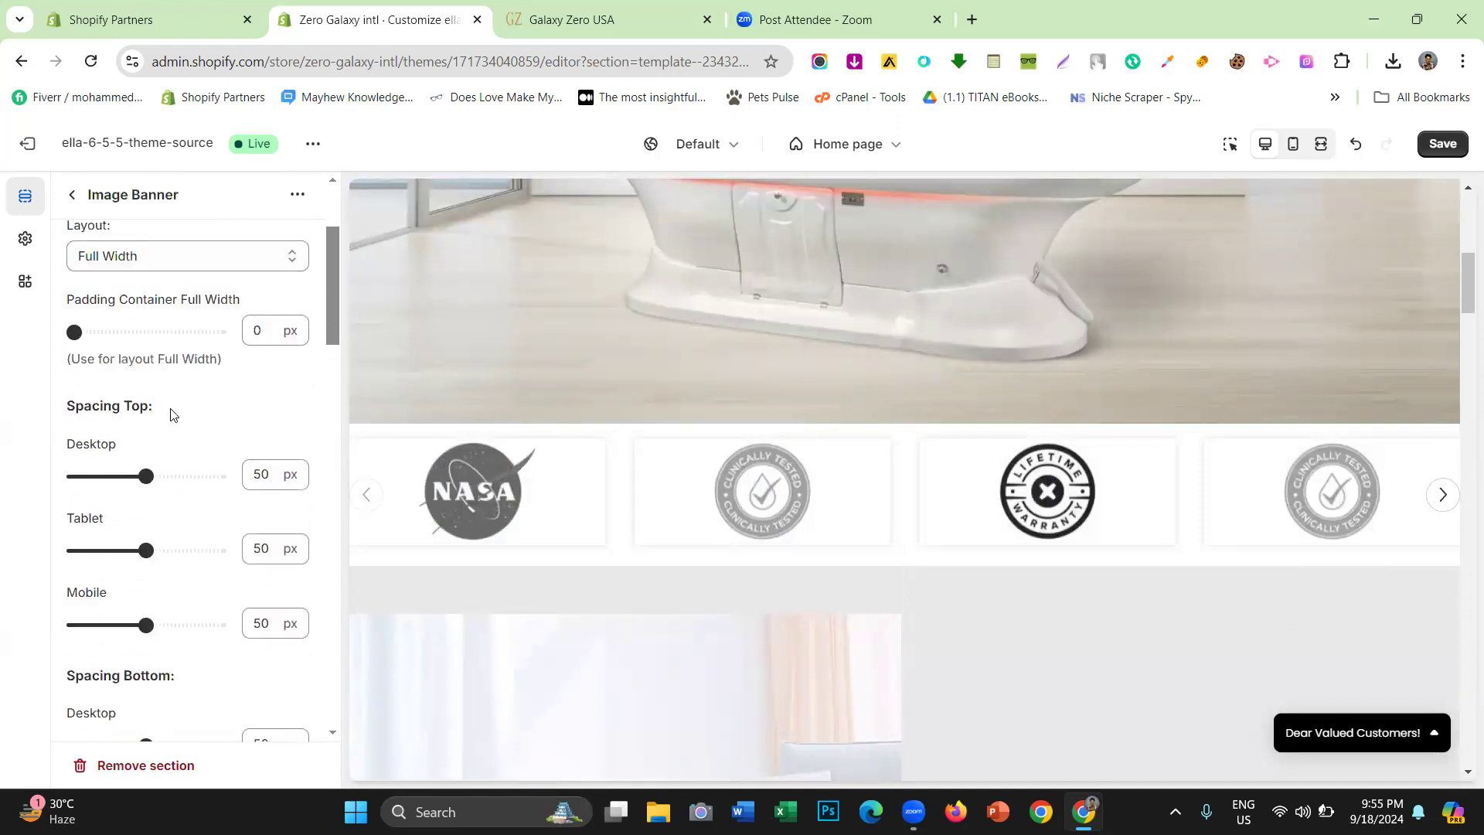
scroll(178, 456, down, 1)
scroll(576, 430, down, 3)
drag(145, 379, 74, 379)
drag(89, 454, 71, 456)
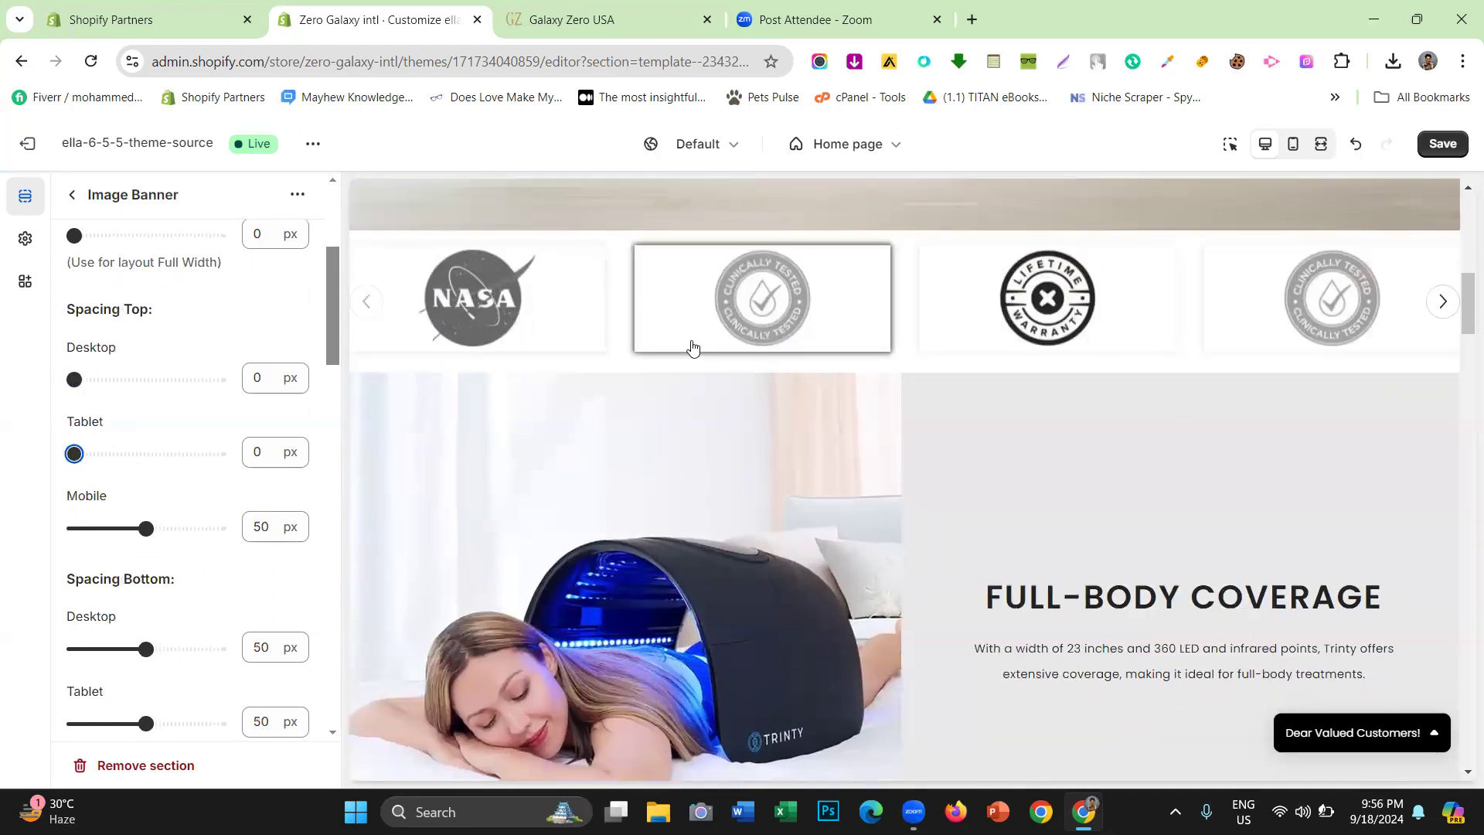
Set the Image Banner's bottom spacing to 0 px for desktop, tablet and mobile
scroll(128, 417, down, 4)
scroll(530, 577, down, 5)
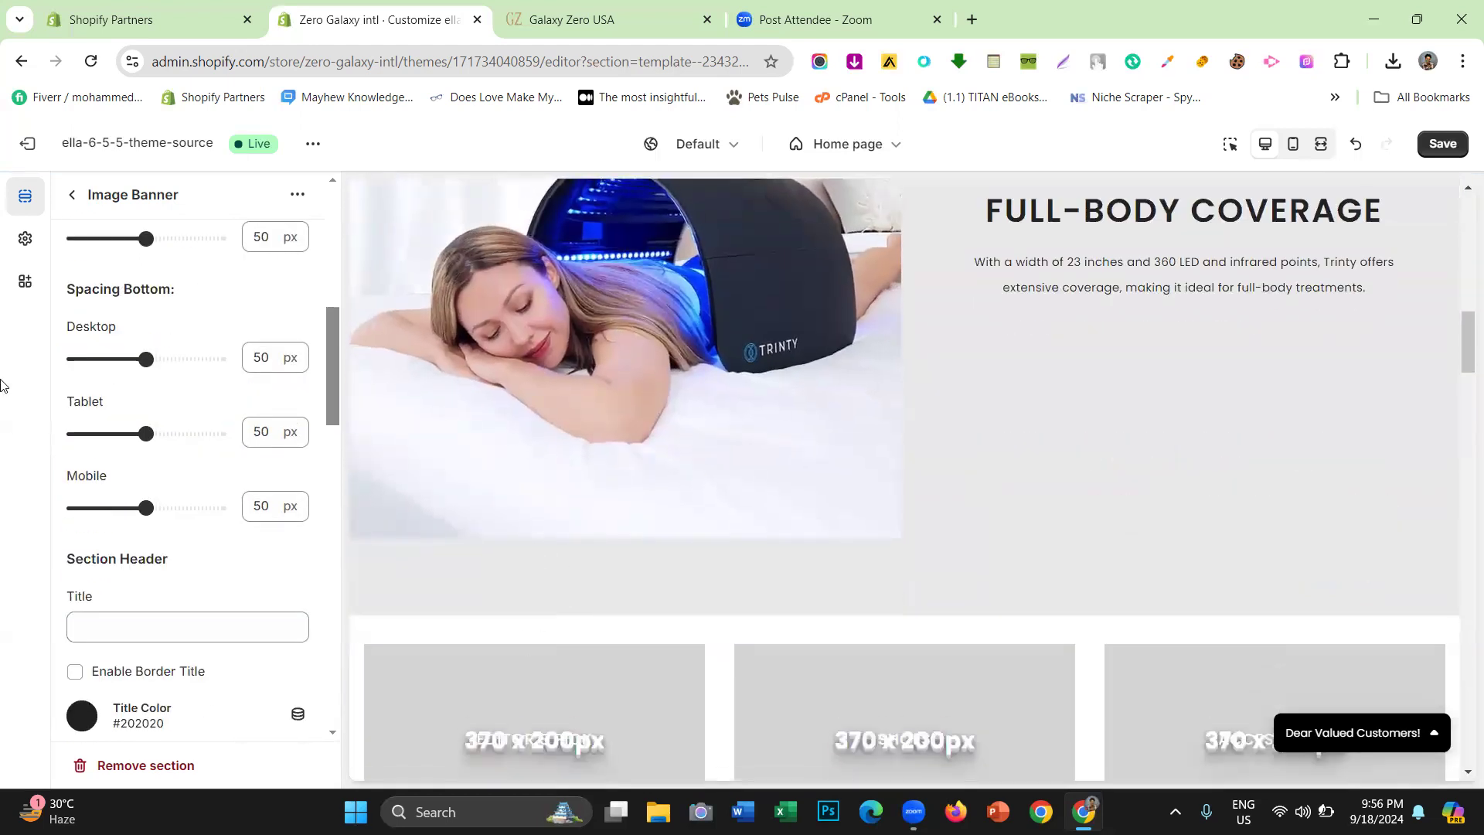
drag(153, 352, 37, 344)
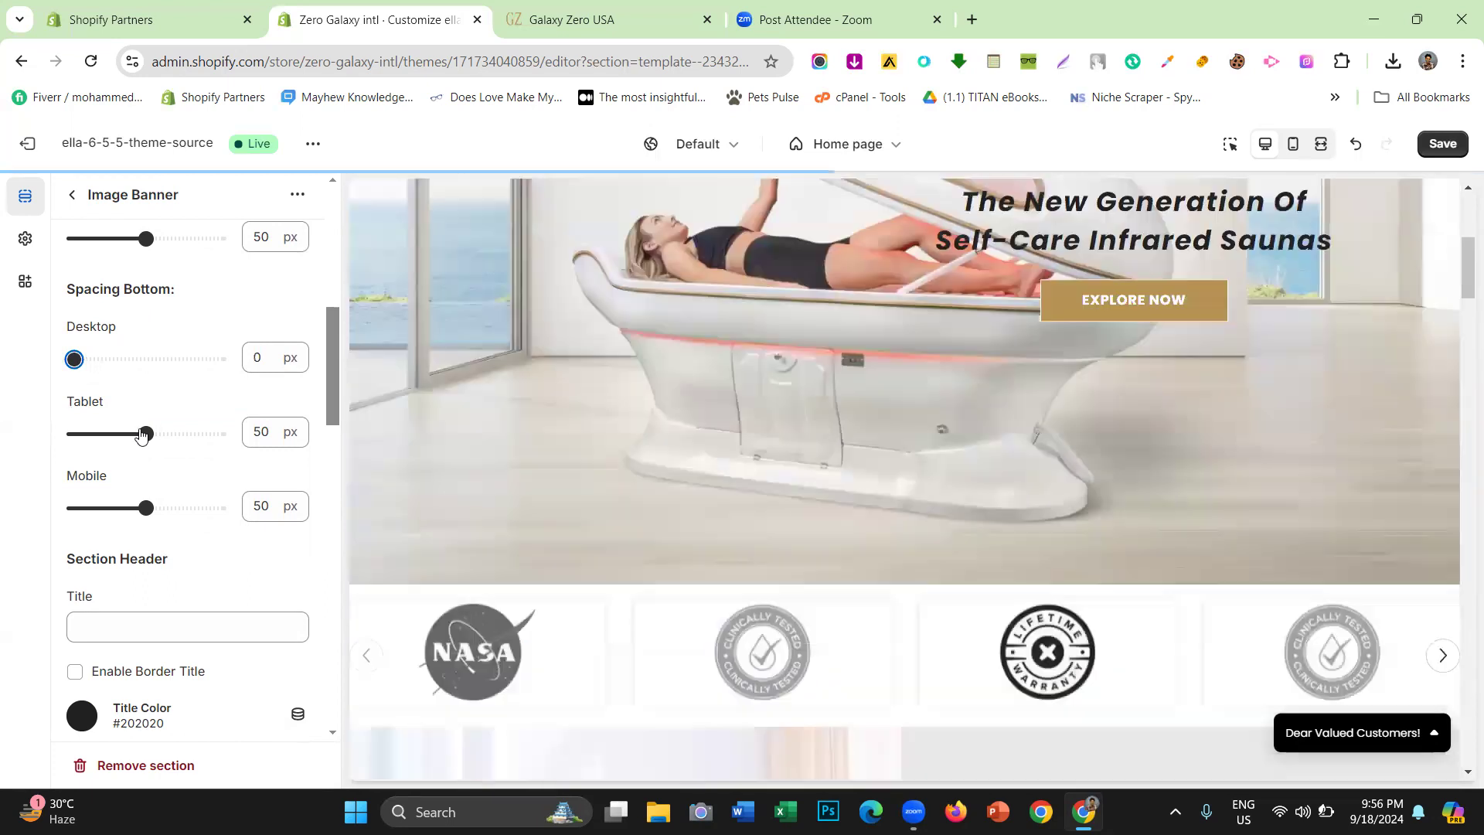
drag(141, 435, 70, 433)
drag(143, 507, 13, 506)
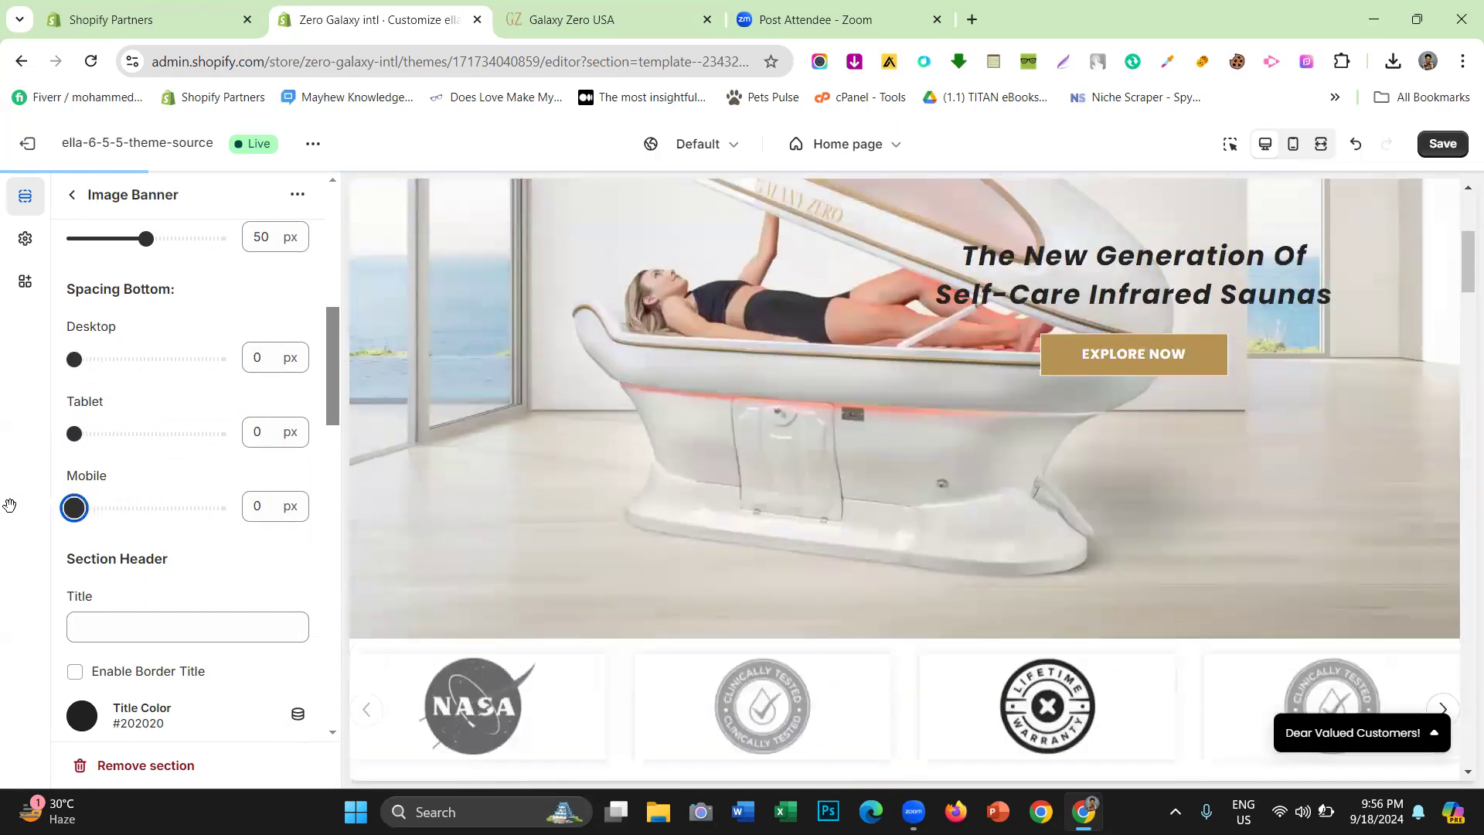
Check the Full-Body Coverage banner in the preview and save the theme changes
scroll(738, 466, down, 10)
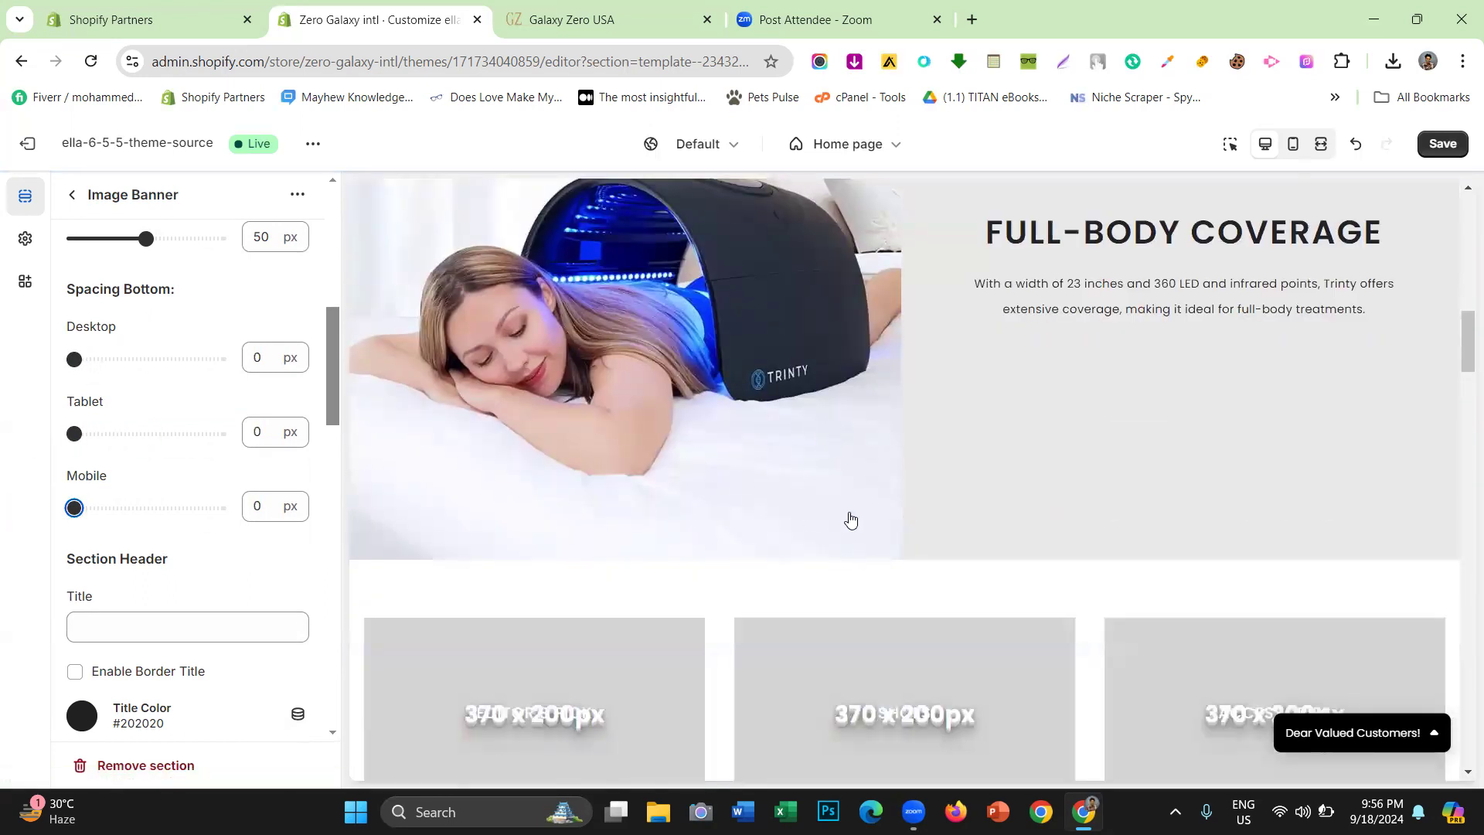
drag(968, 401, 1385, 503)
click(1028, 324)
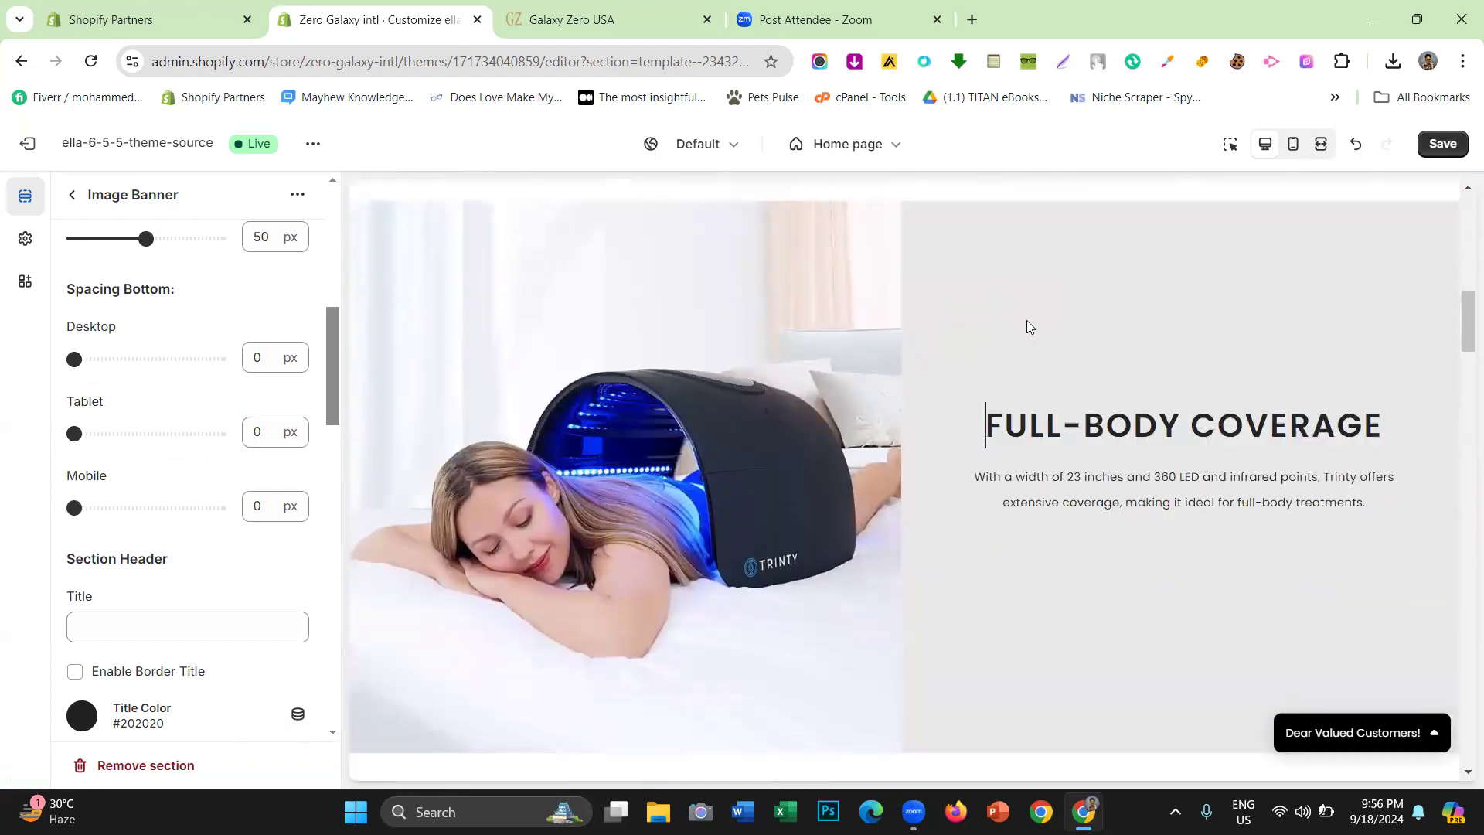
key(ctrl+s)
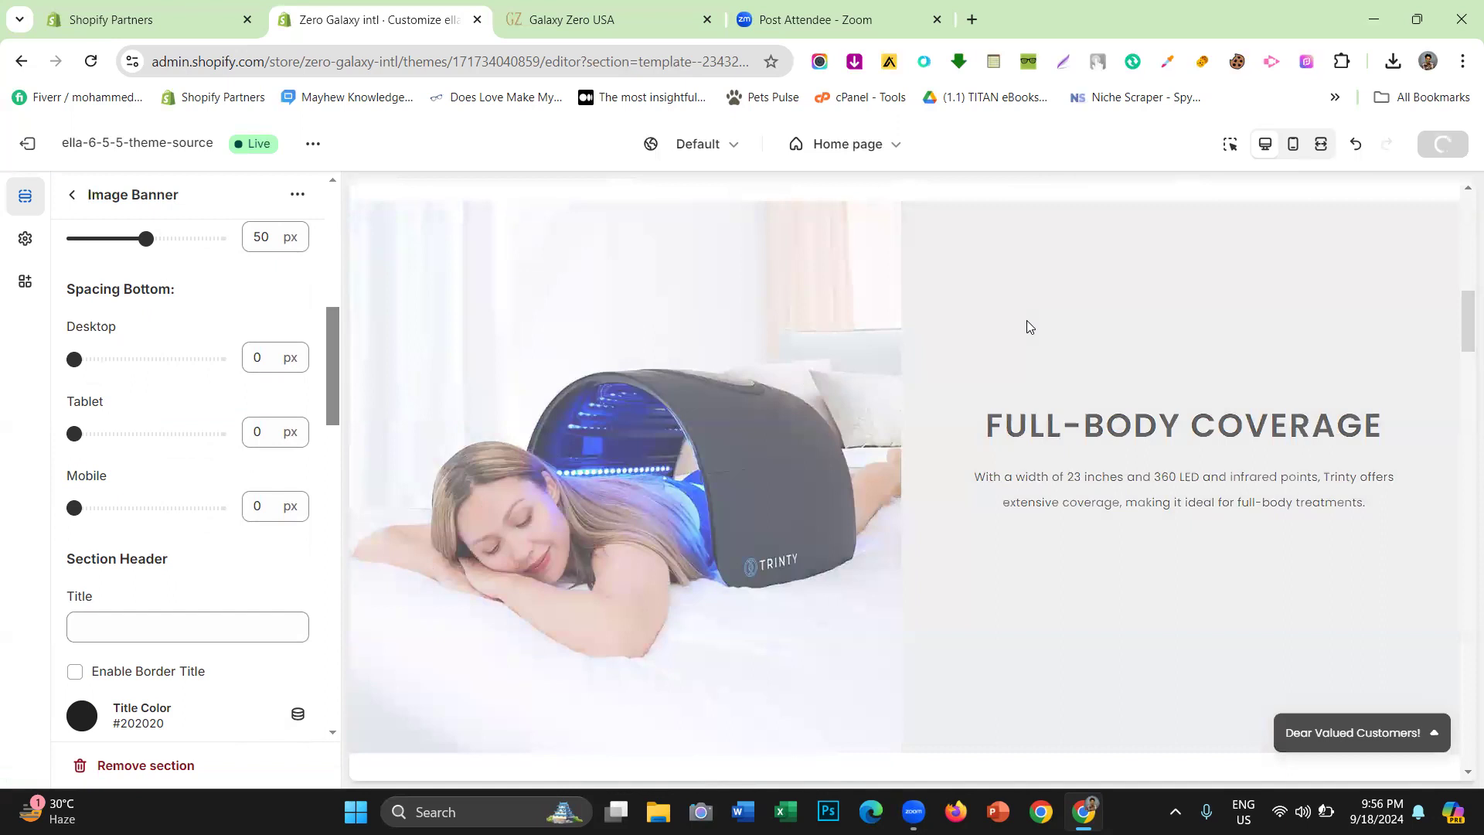
Switch to the Galaxy Zero USA site and examine its Full-Body Coverage section for comparison
click(610, 20)
scroll(772, 428, down, 3)
scroll(773, 428, up, 2)
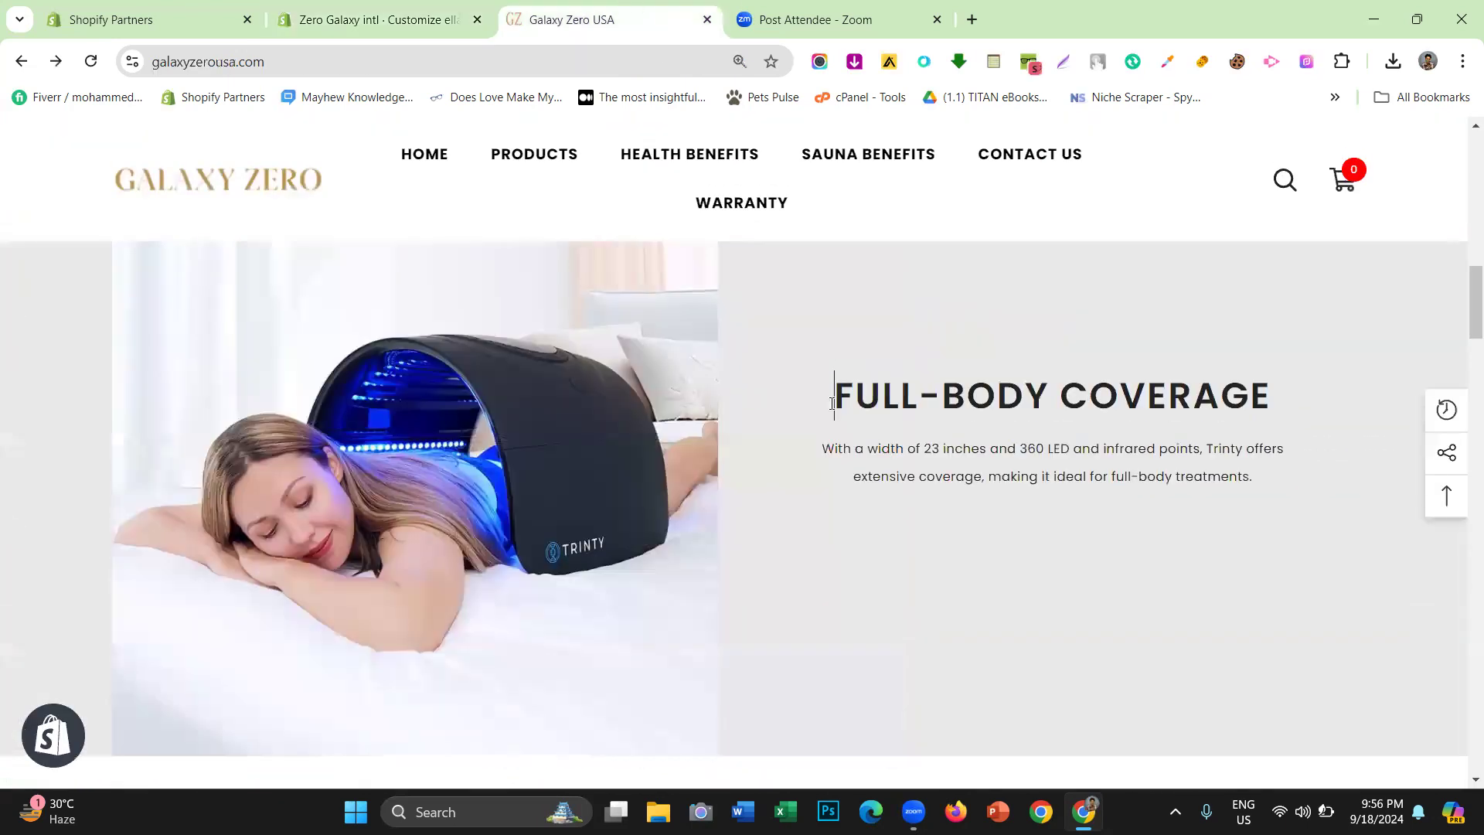
scroll(785, 404, up, 3)
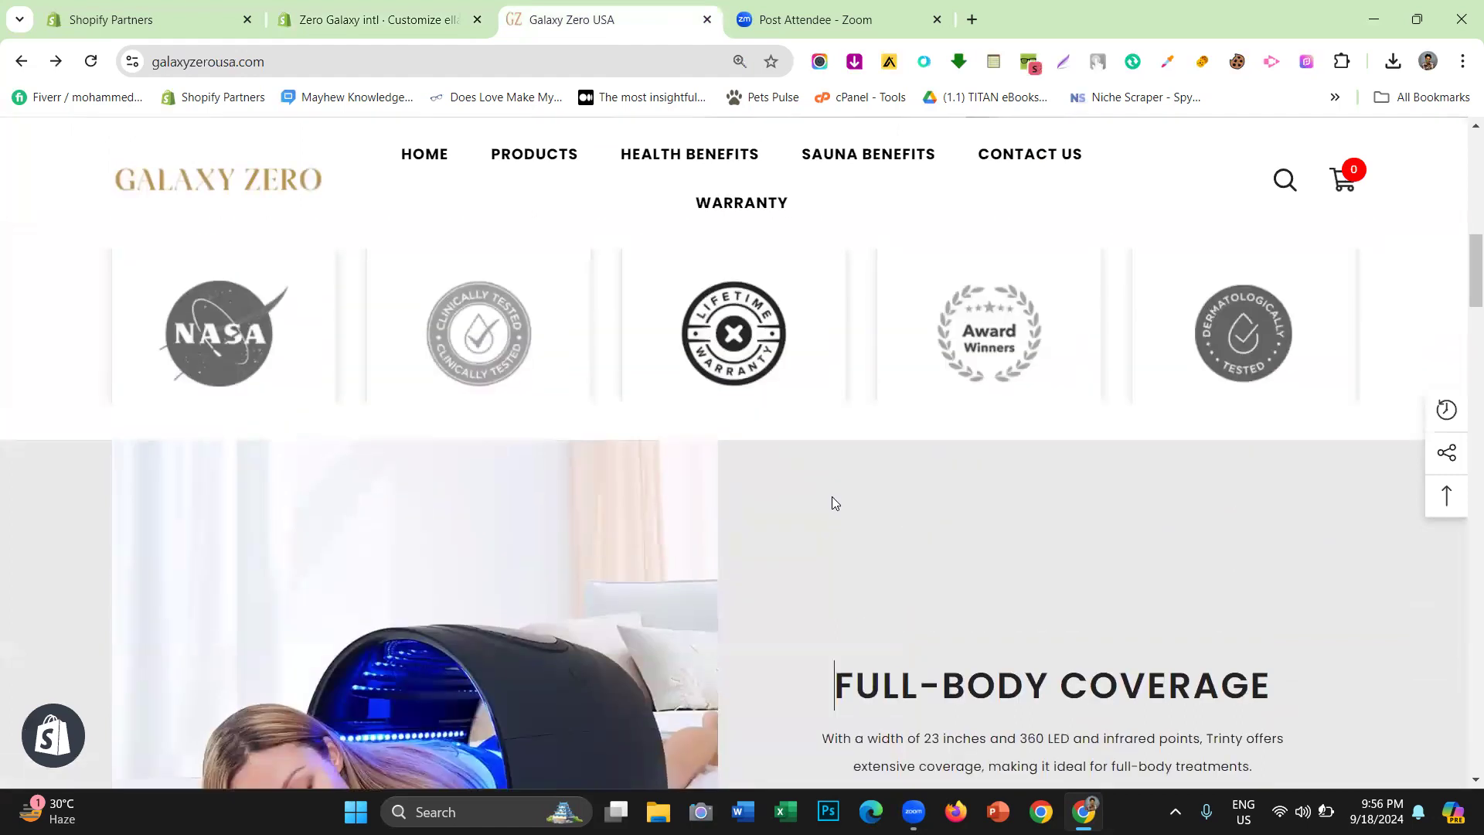
scroll(754, 483, down, 2)
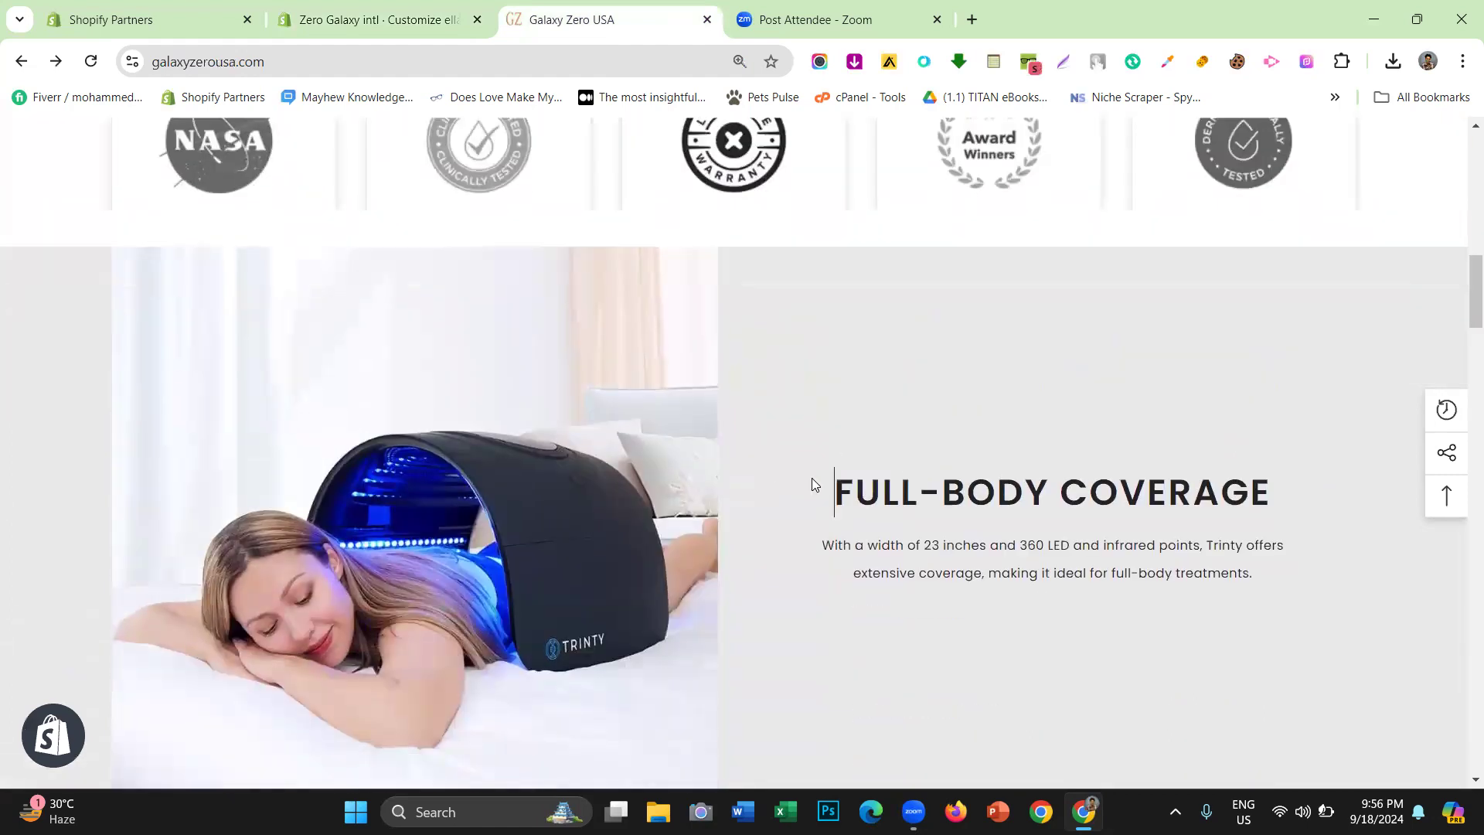
Open the developer tools on the Galaxy Zero USA site and examine its Full-Body Coverage section in the mobile device view
click(410, 6)
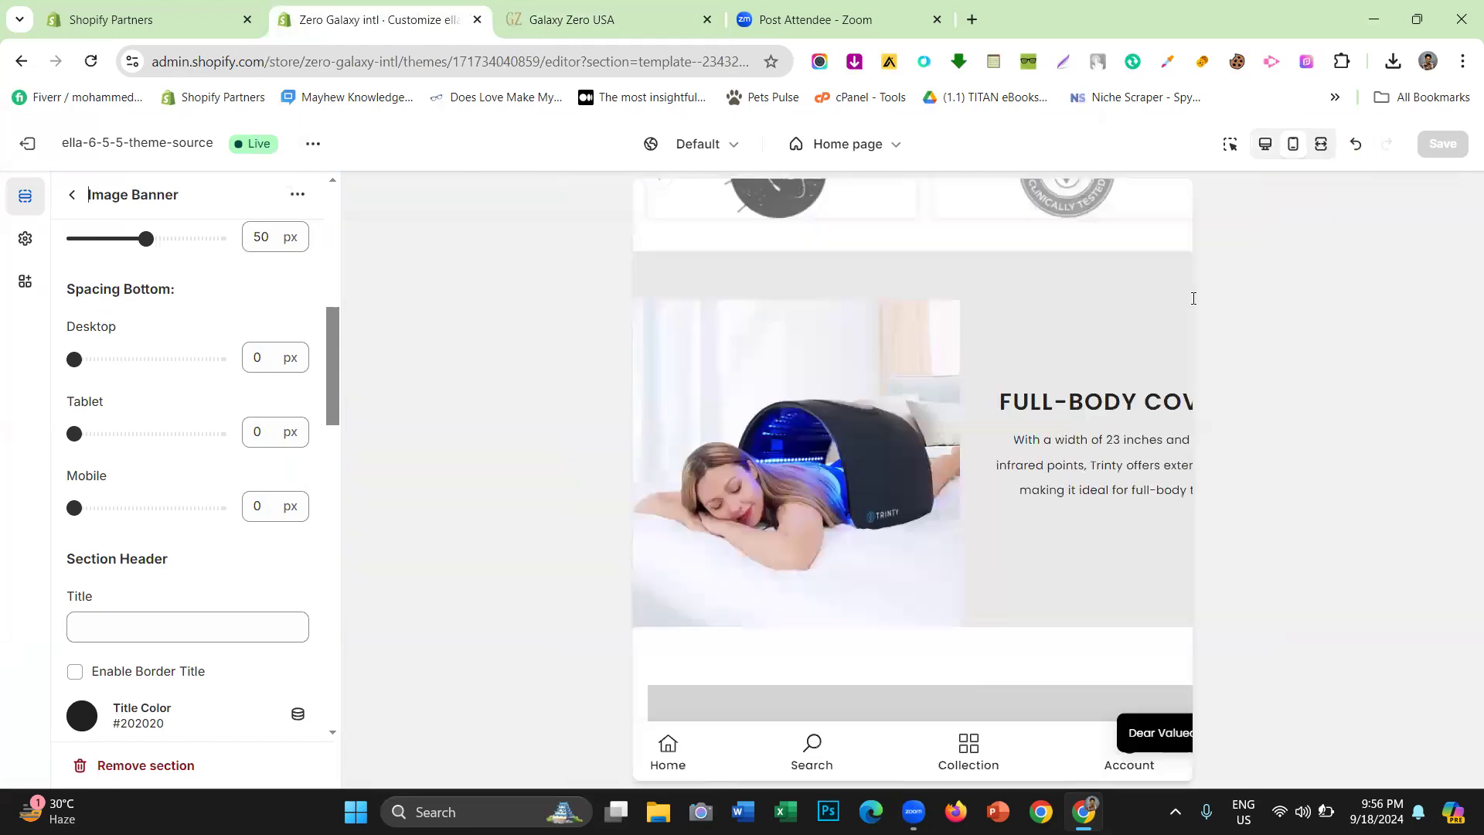
click(587, 19)
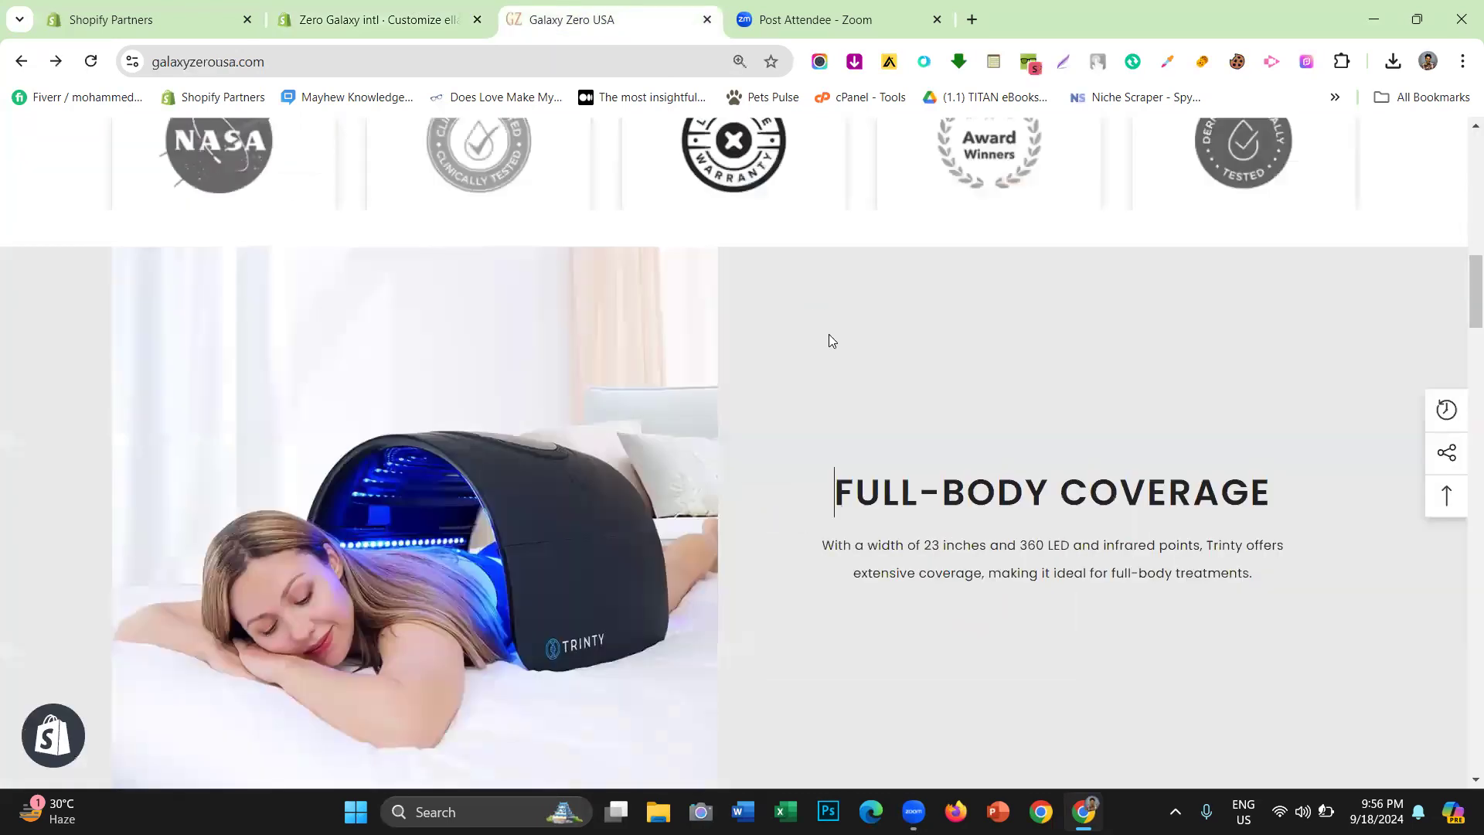
right_click(1015, 327)
scroll(1060, 456, down, 2)
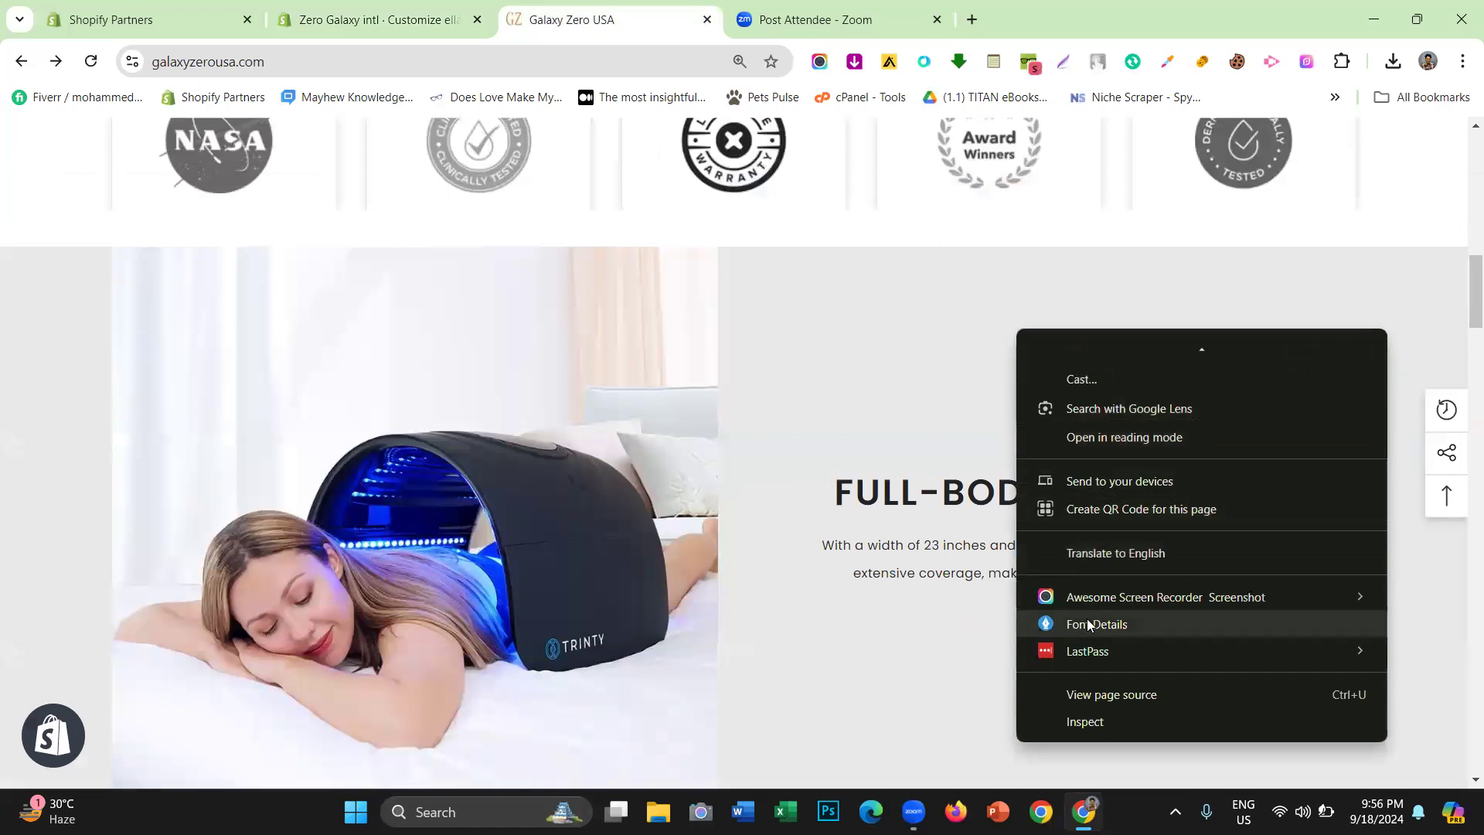
click(1105, 719)
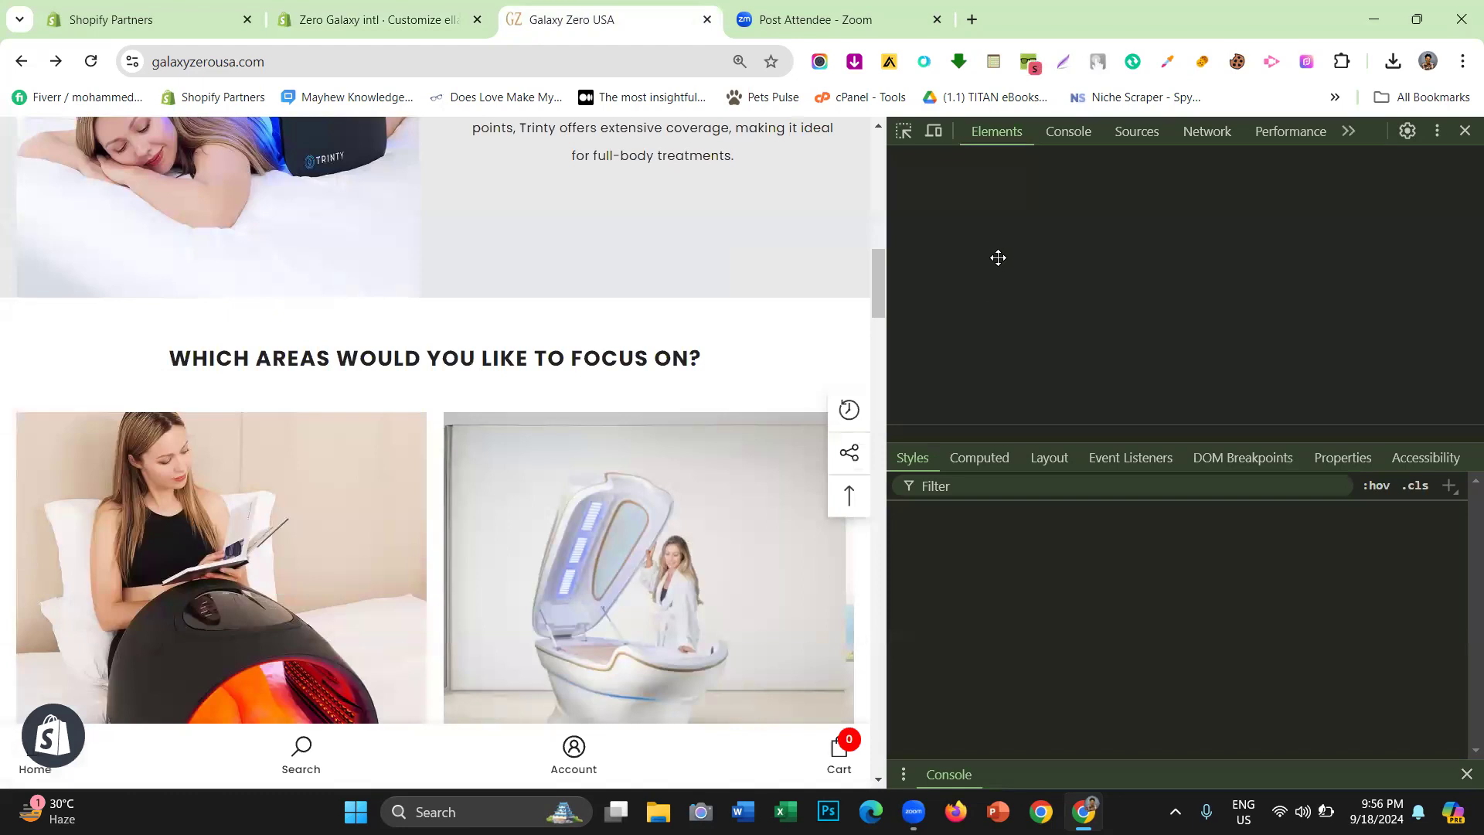
click(932, 133)
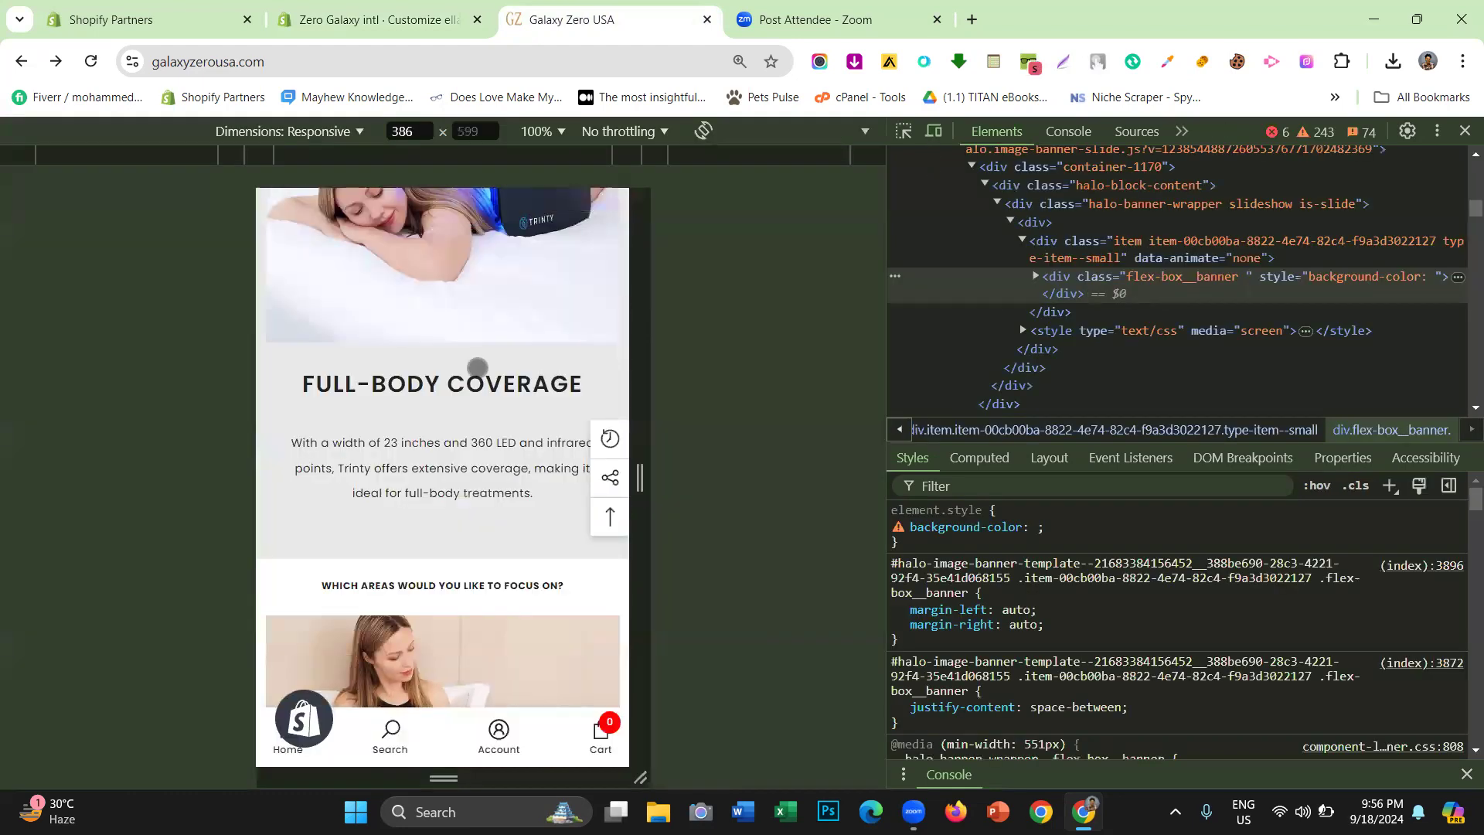
scroll(477, 368, up, 3)
scroll(478, 368, down, 3)
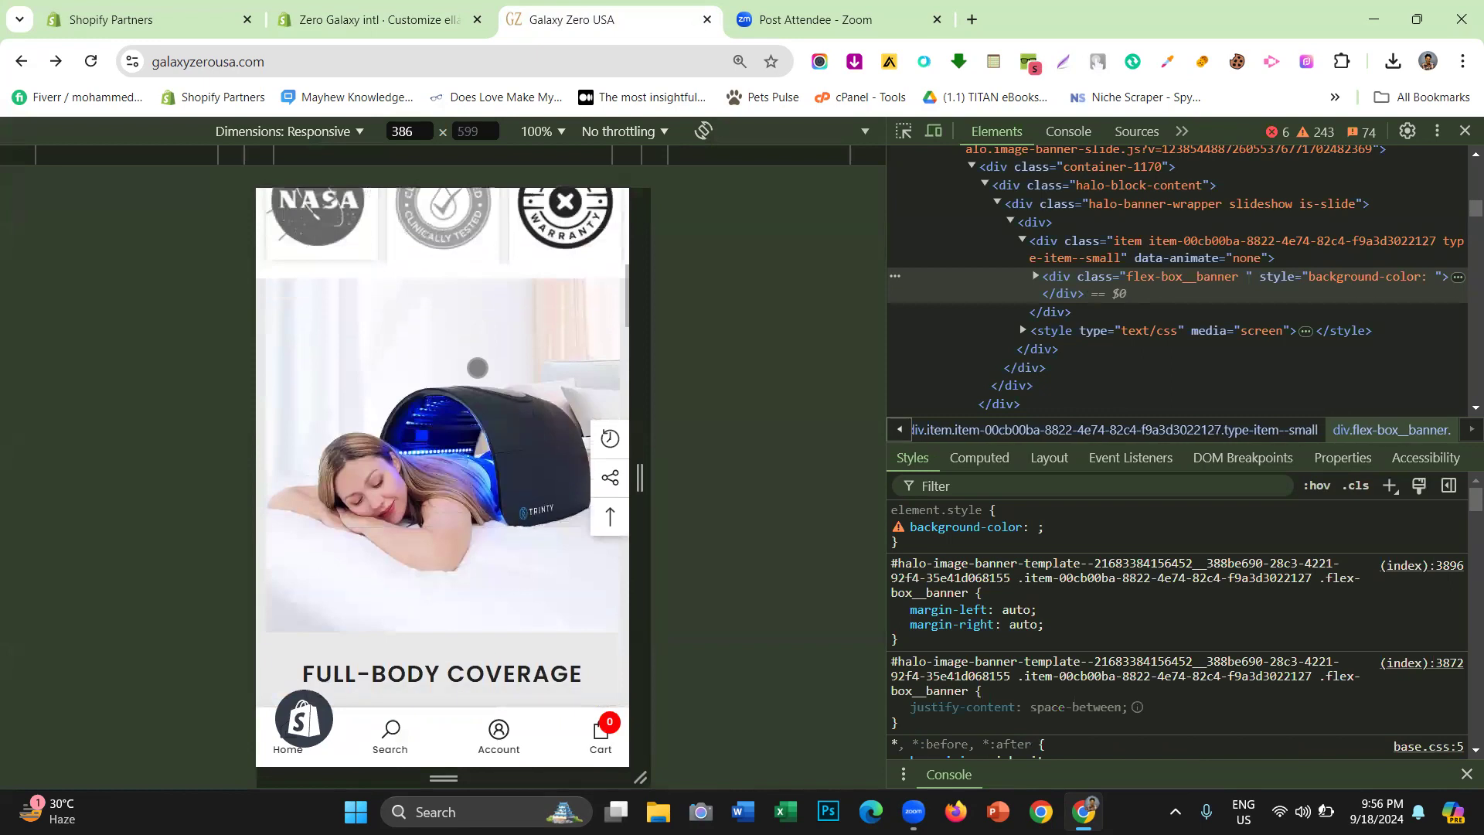
scroll(477, 367, up, 3)
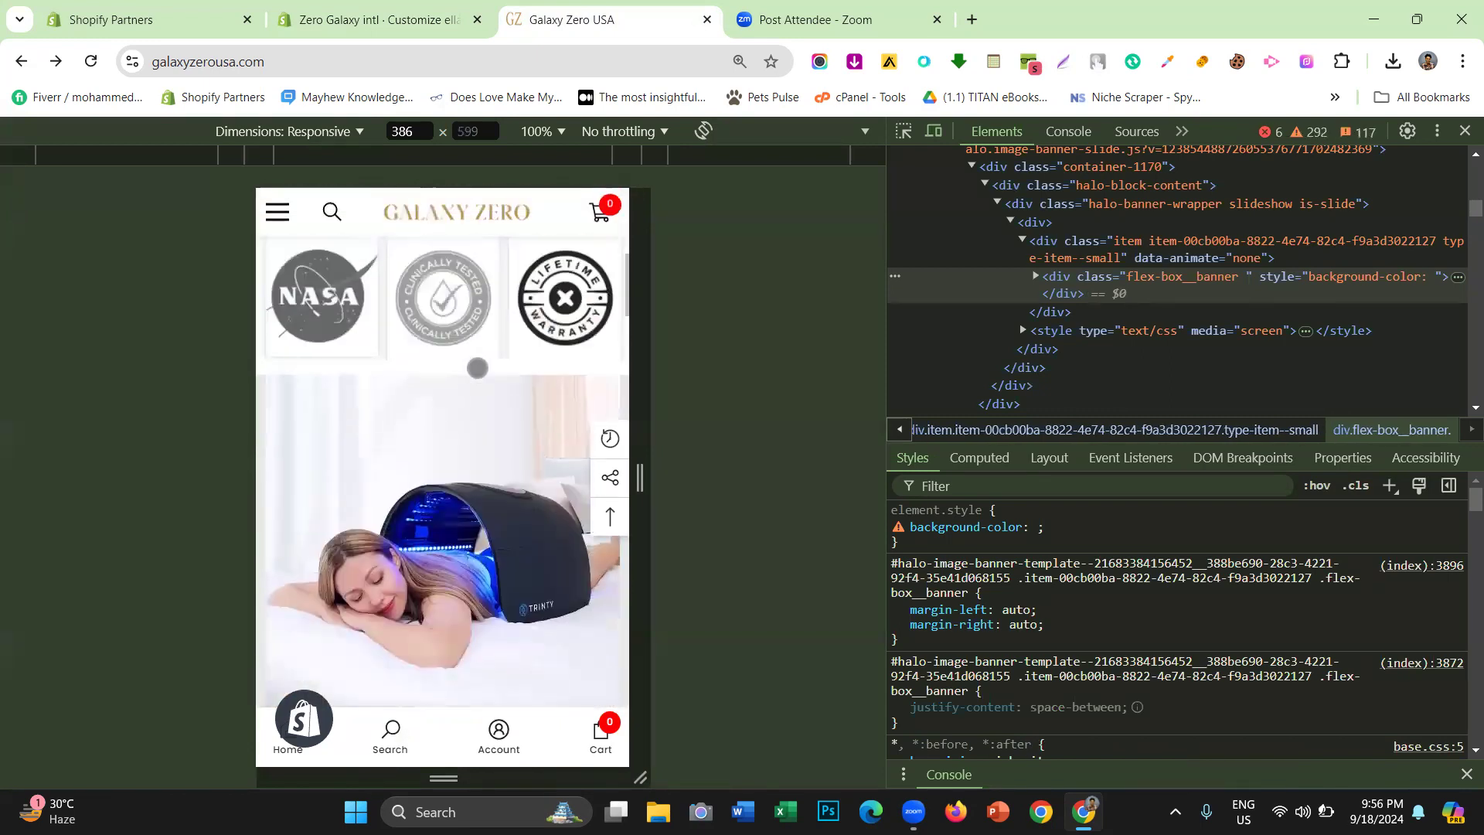
scroll(460, 386, down, 5)
Switch back to the Shopify theme editor and set the Image Banner's mobile top spacing to 0 px
click(386, 61)
click(379, 28)
scroll(831, 446, up, 5)
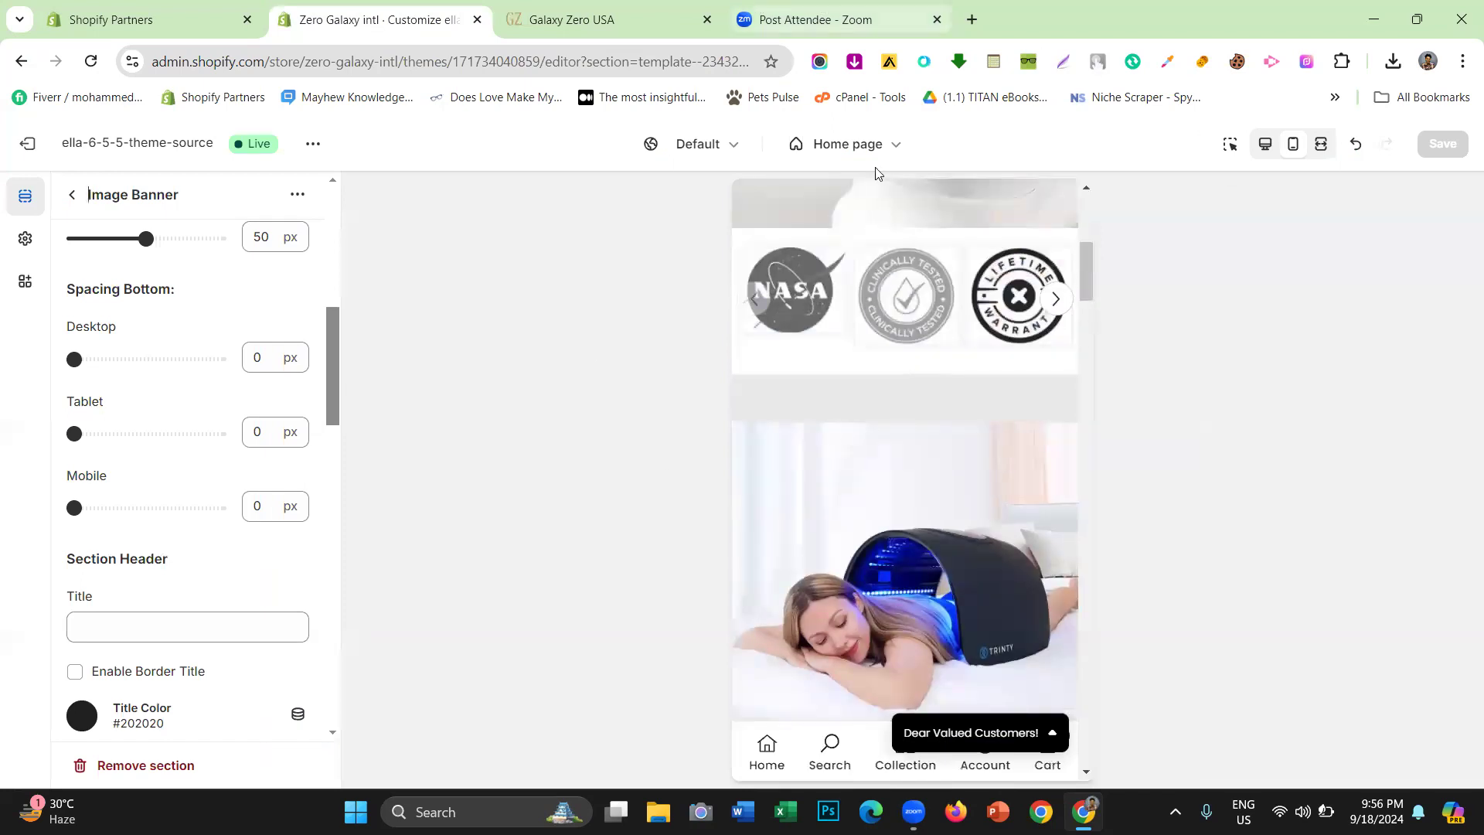
scroll(95, 404, up, 3)
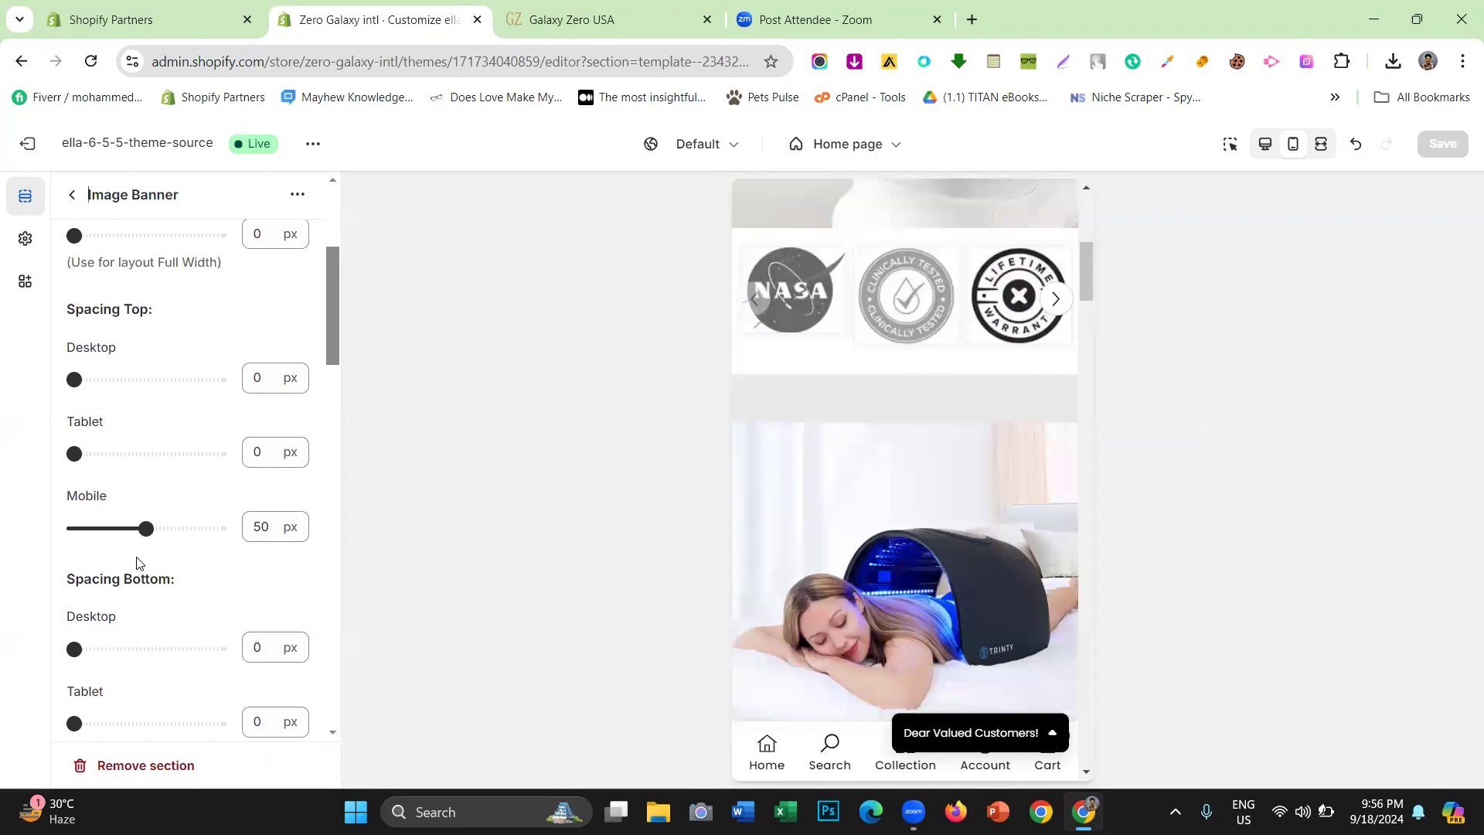
drag(108, 535, 11, 533)
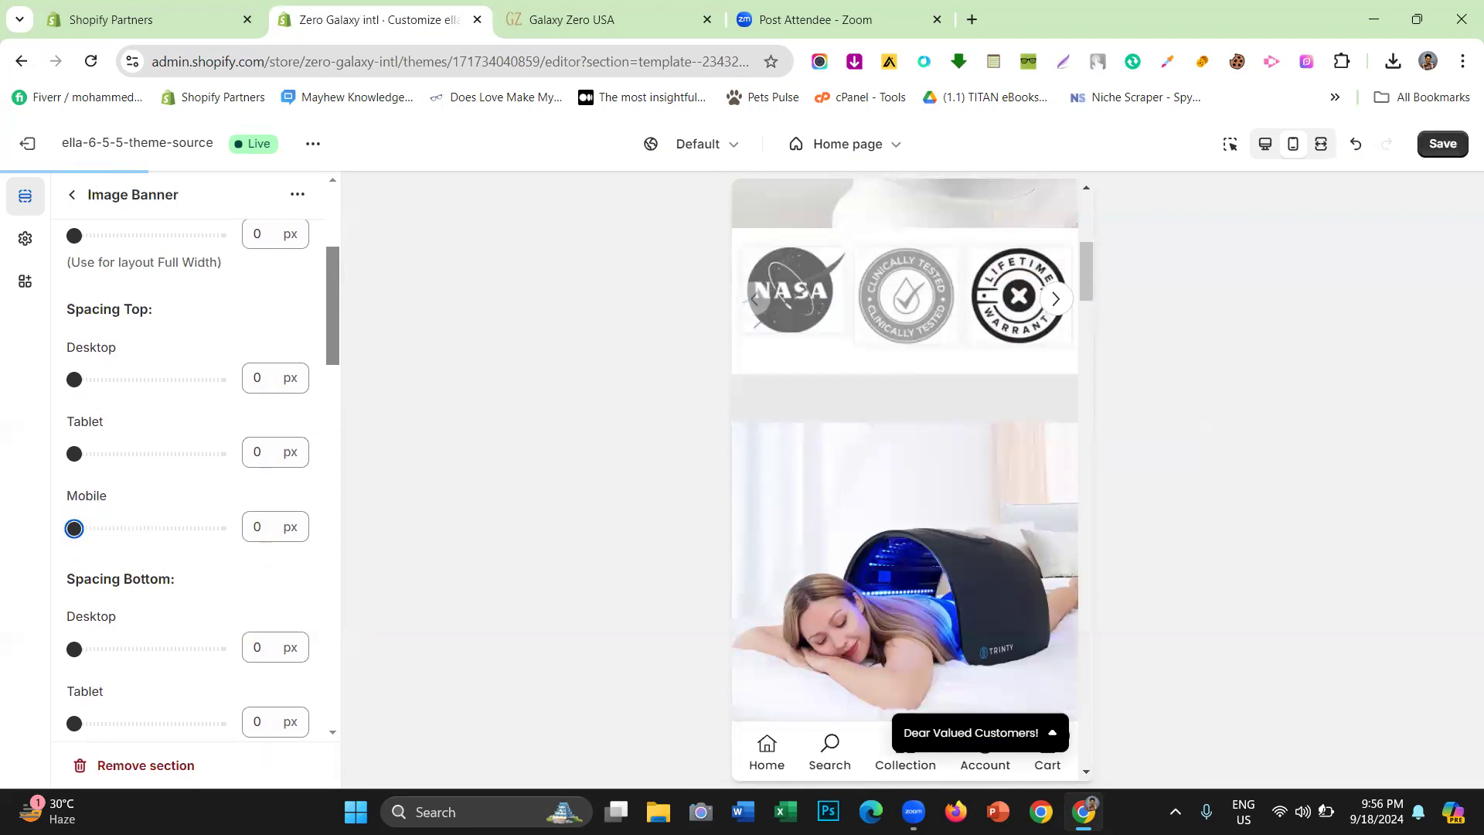
Check the banner in the desktop preview, save the theme changes and return to the home page section list
scroll(1017, 404, down, 5)
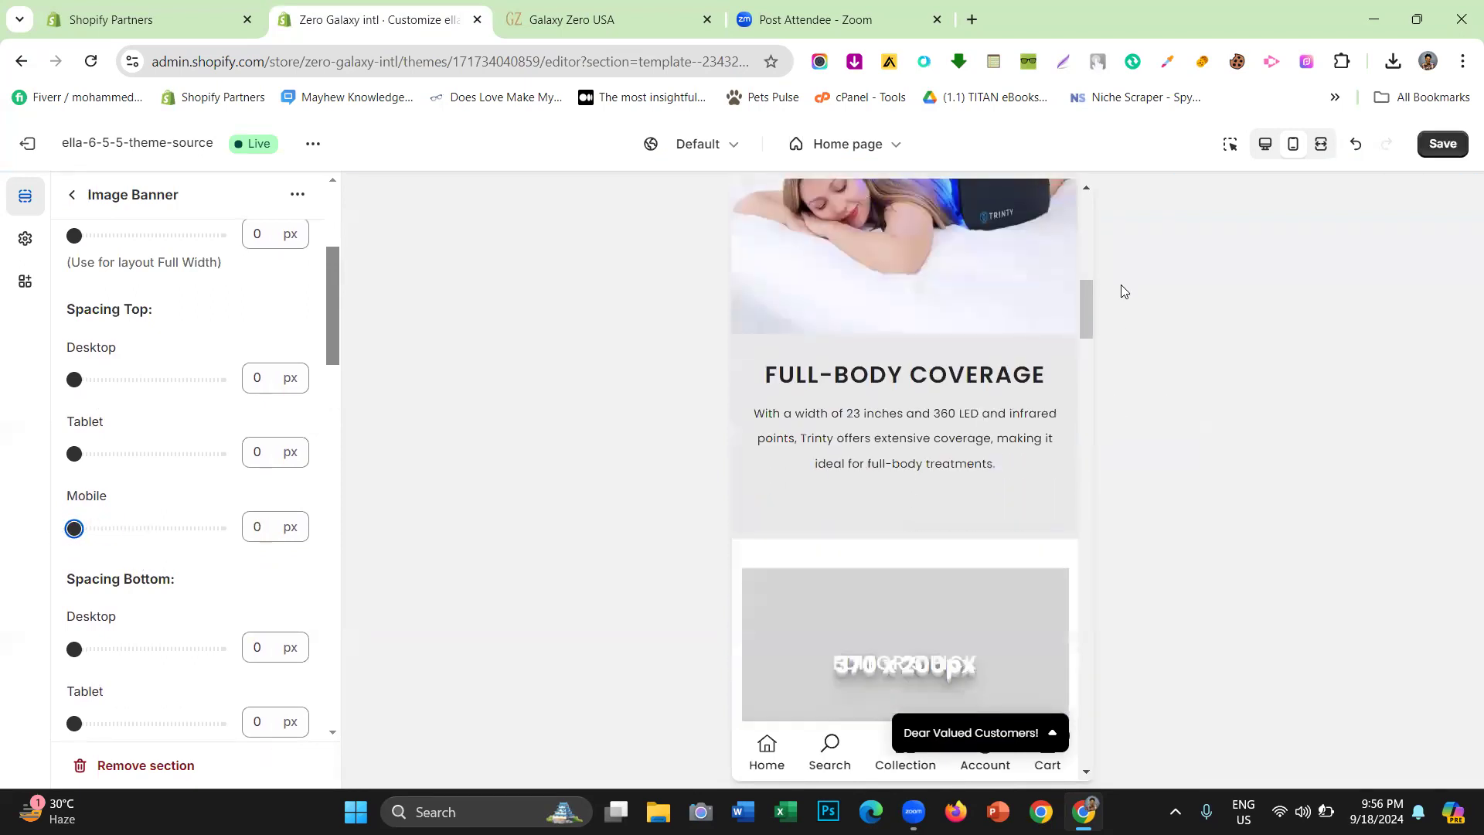
click(1264, 145)
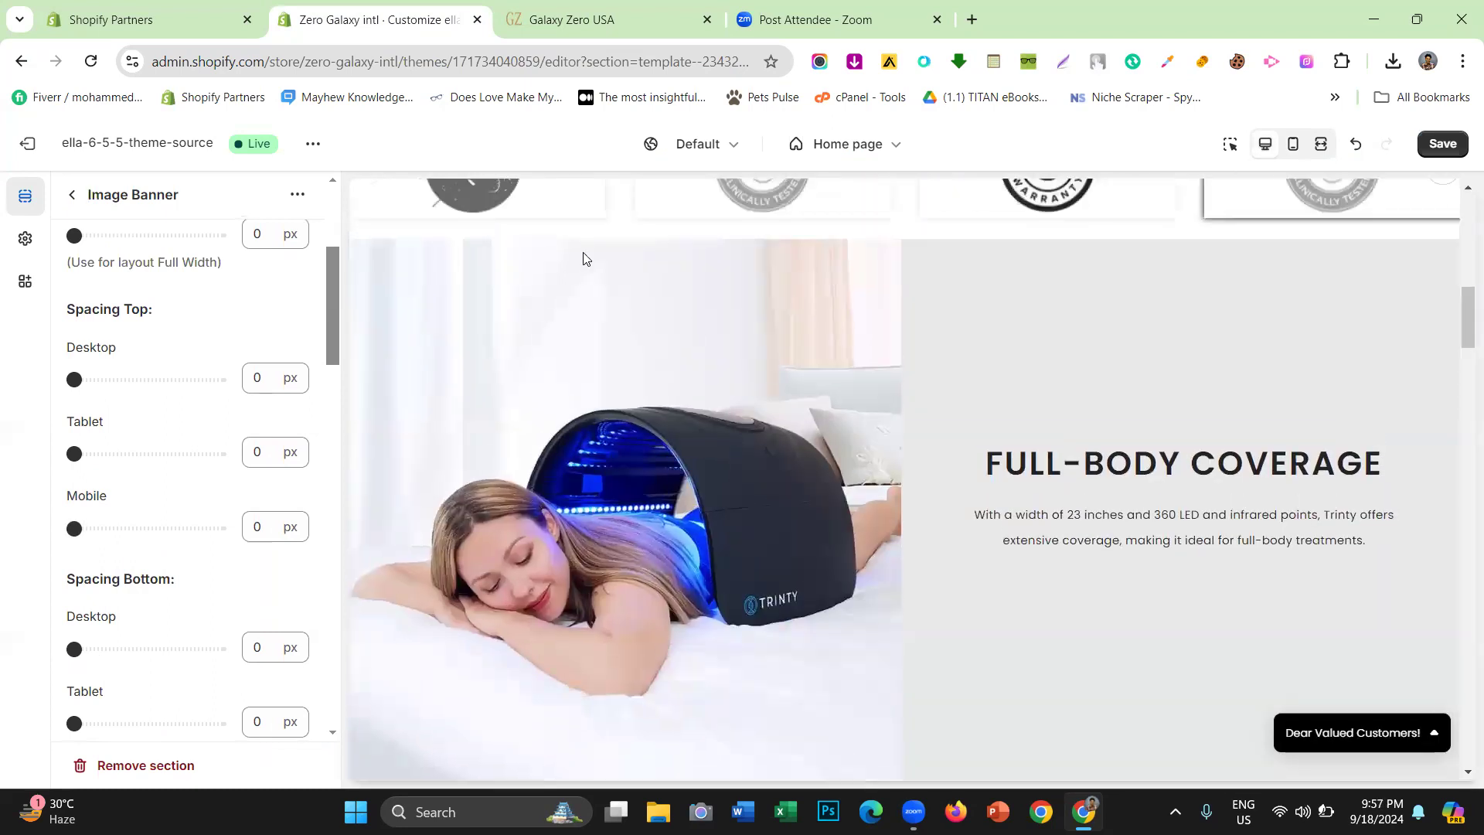
click(1452, 139)
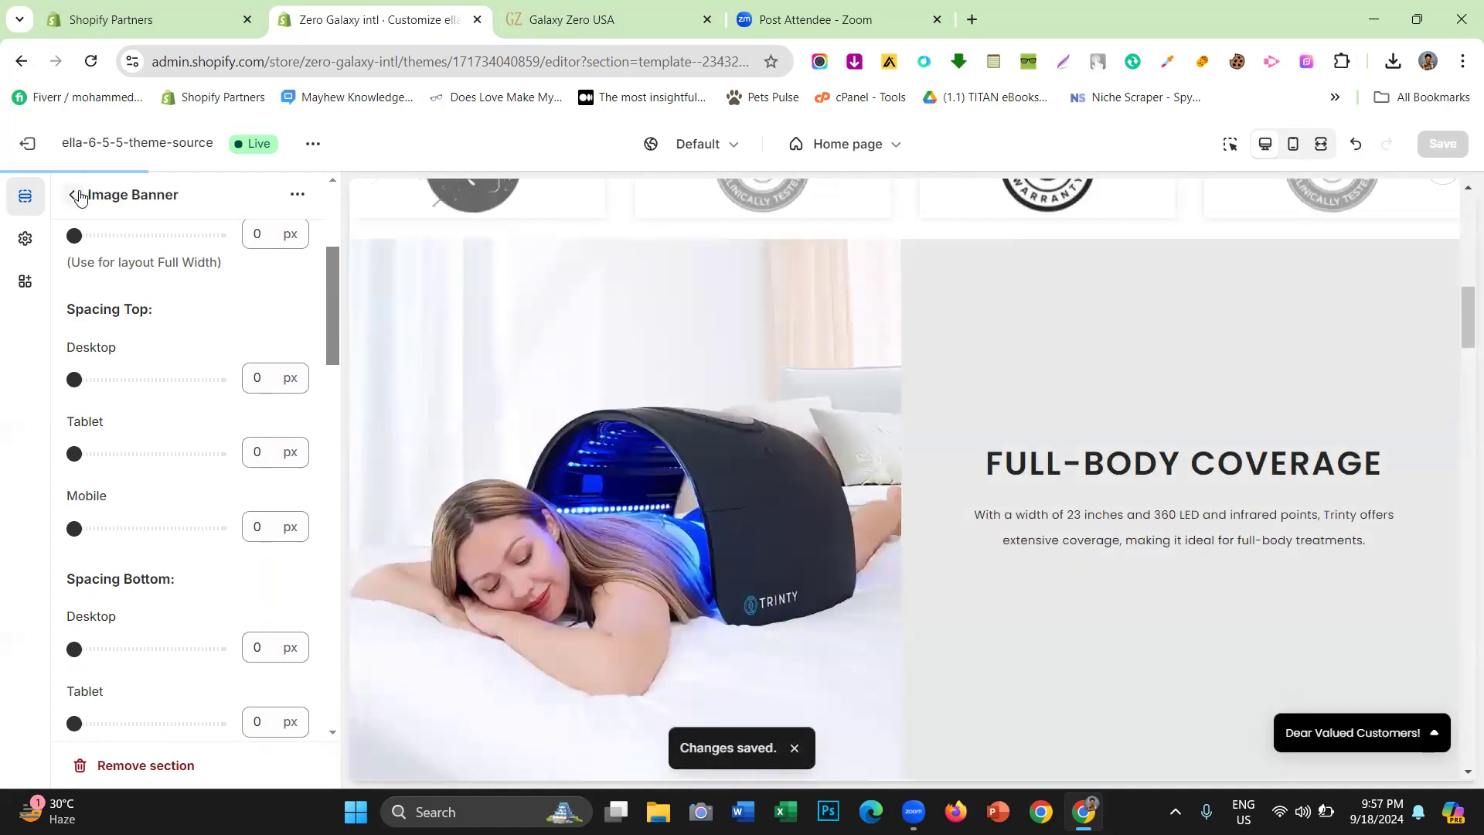
click(78, 194)
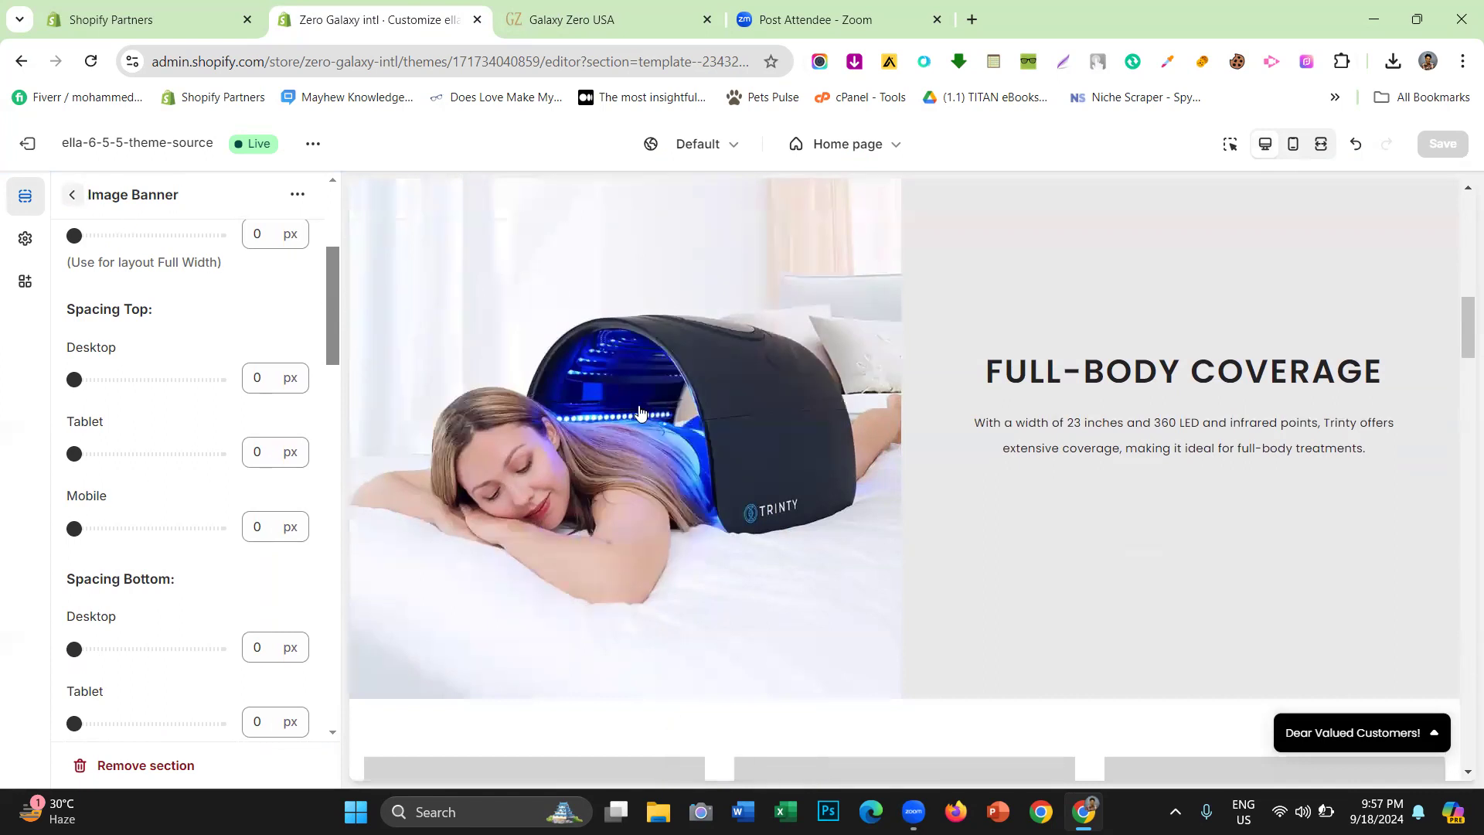
Compare the area below the theme's Full-Body Coverage banner with the desktop layout of the Galaxy Zero USA site's "Which areas would you like to focus on?" section
scroll(694, 523, up, 2)
scroll(647, 504, down, 2)
scroll(646, 505, down, 3)
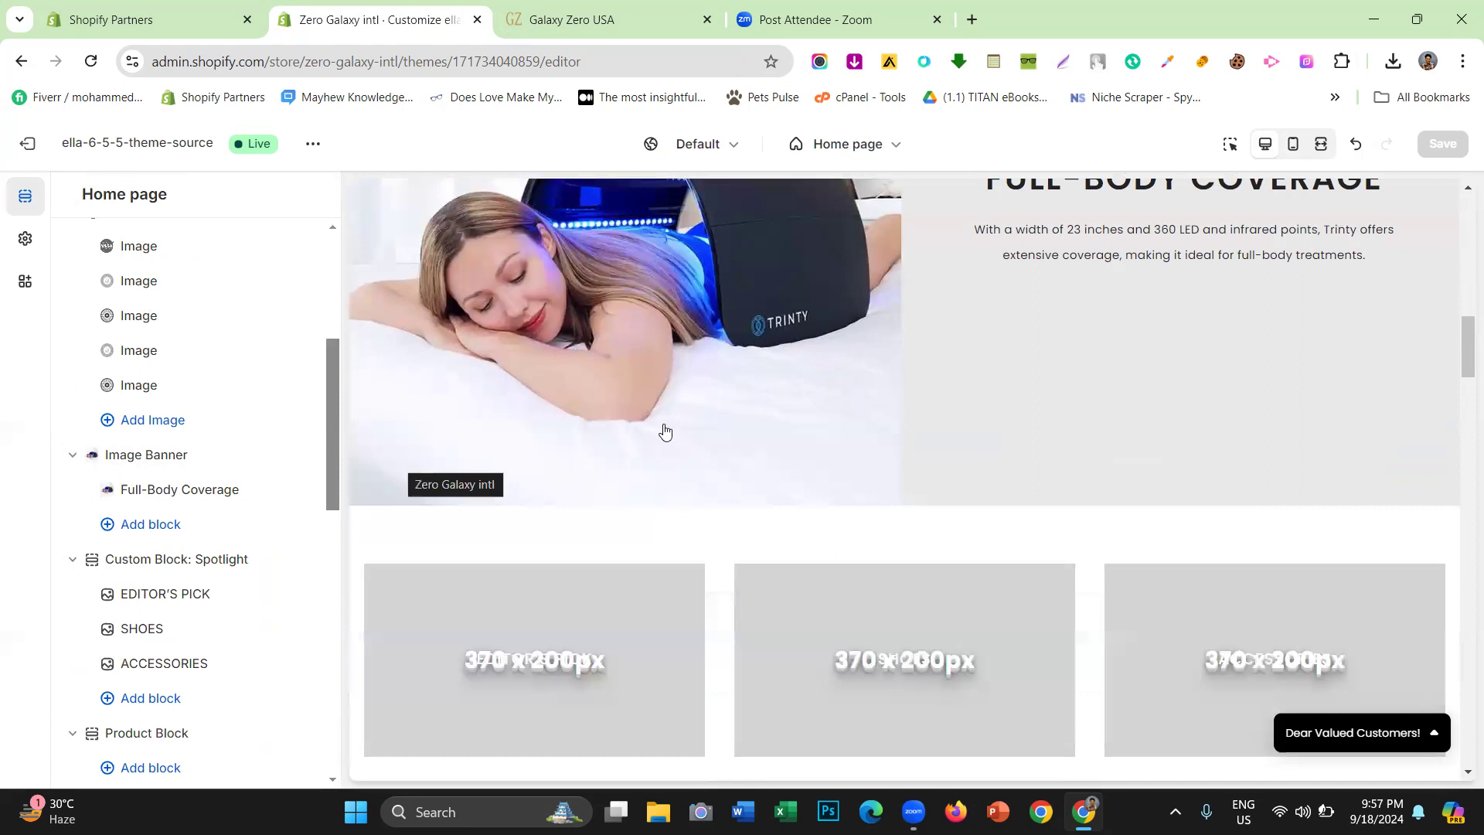
scroll(619, 417, down, 5)
scroll(596, 407, up, 3)
key(ctrl+Tab)
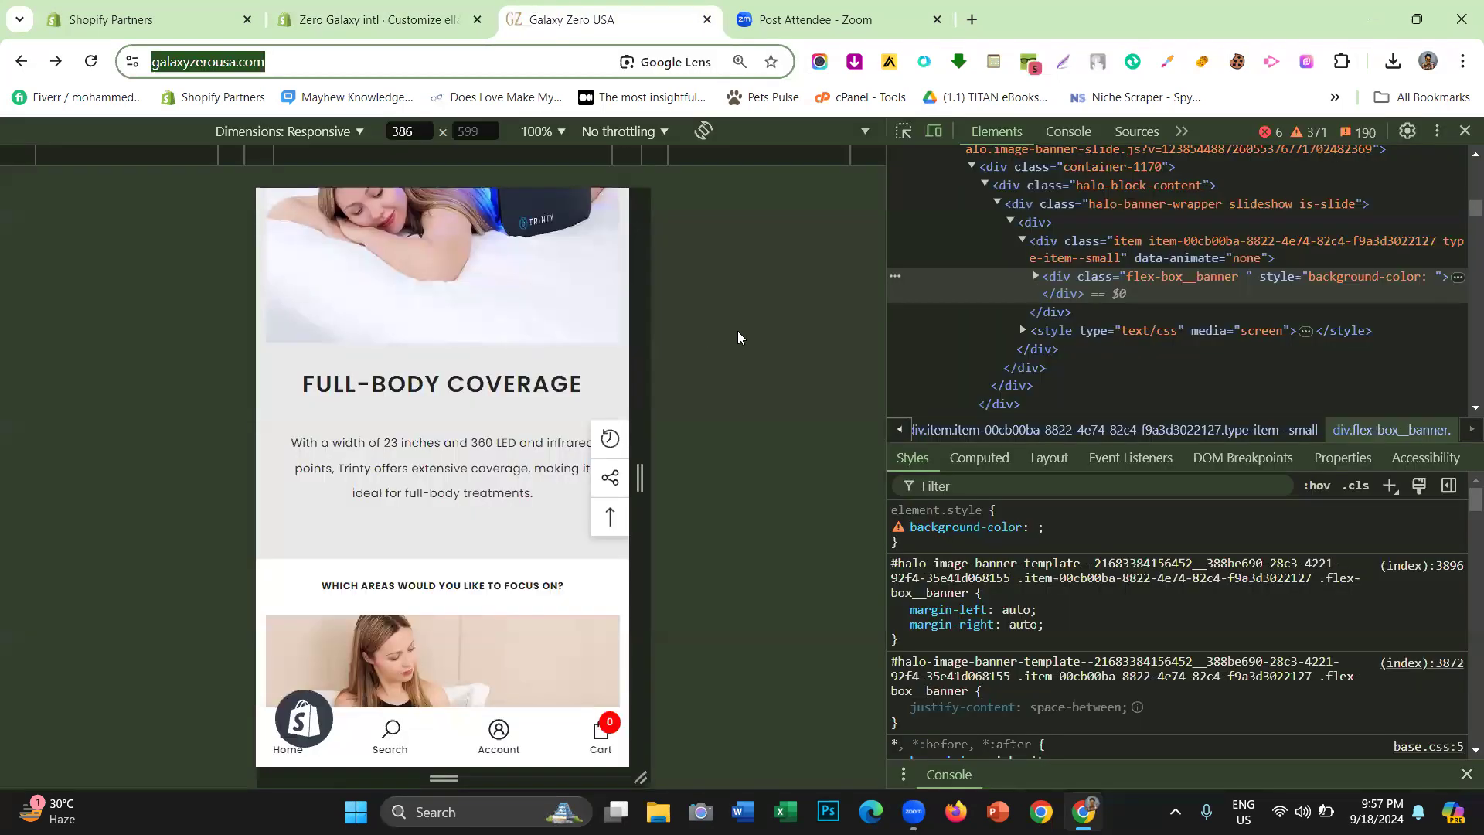
click(1463, 126)
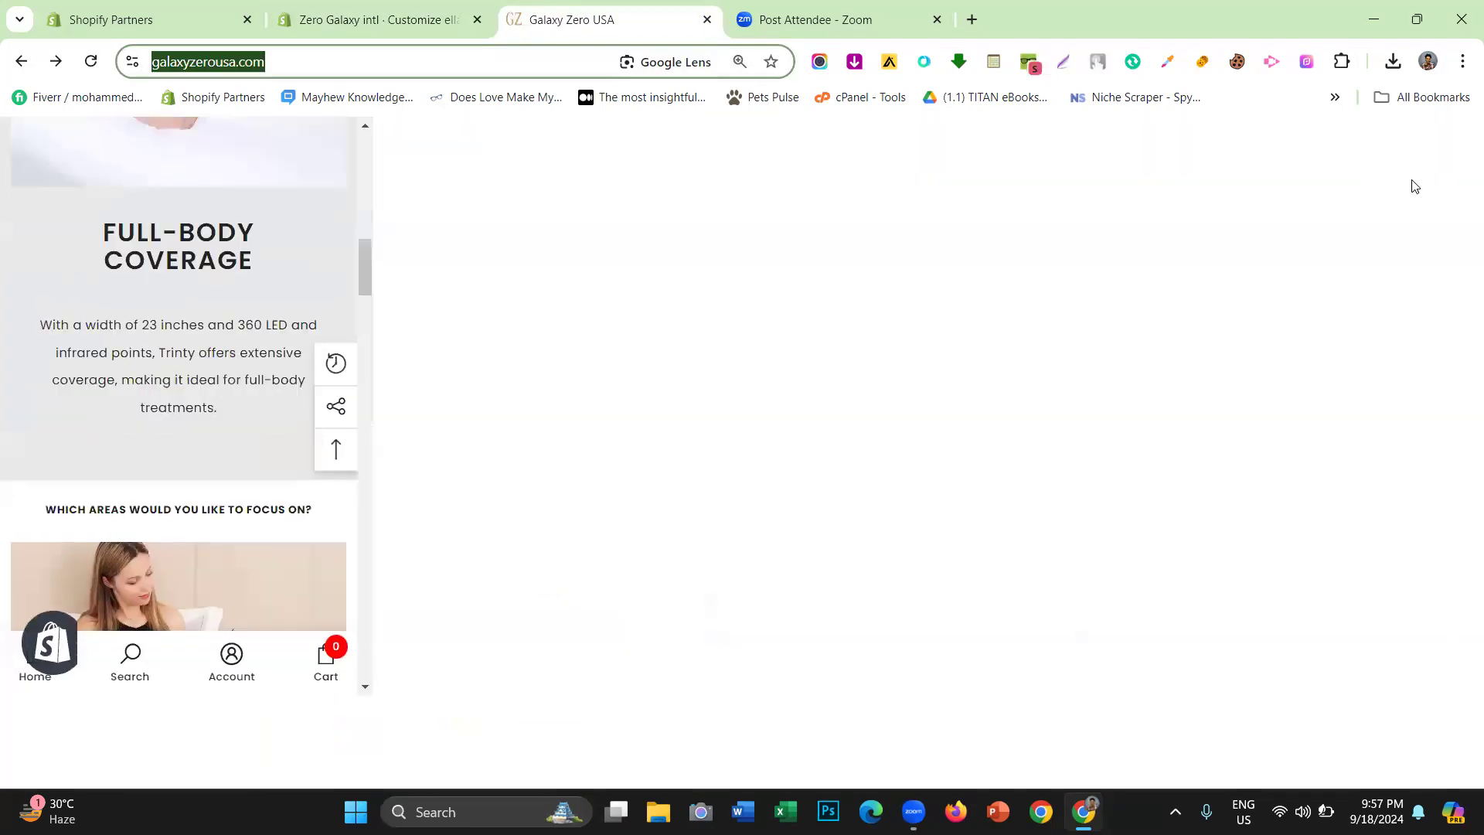
scroll(661, 394, down, 8)
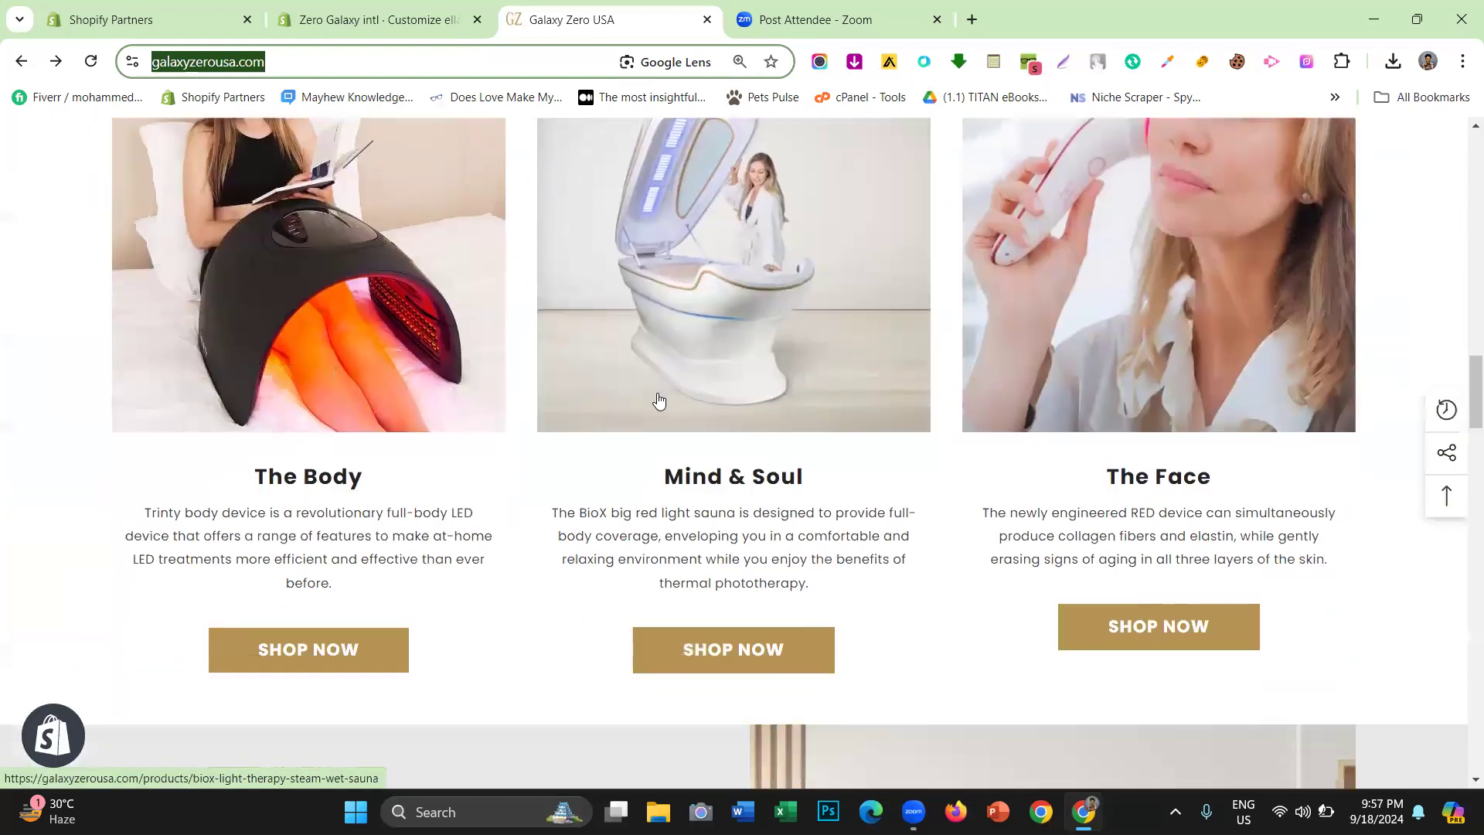
scroll(656, 404, up, 3)
scroll(649, 401, up, 3)
scroll(640, 411, down, 4)
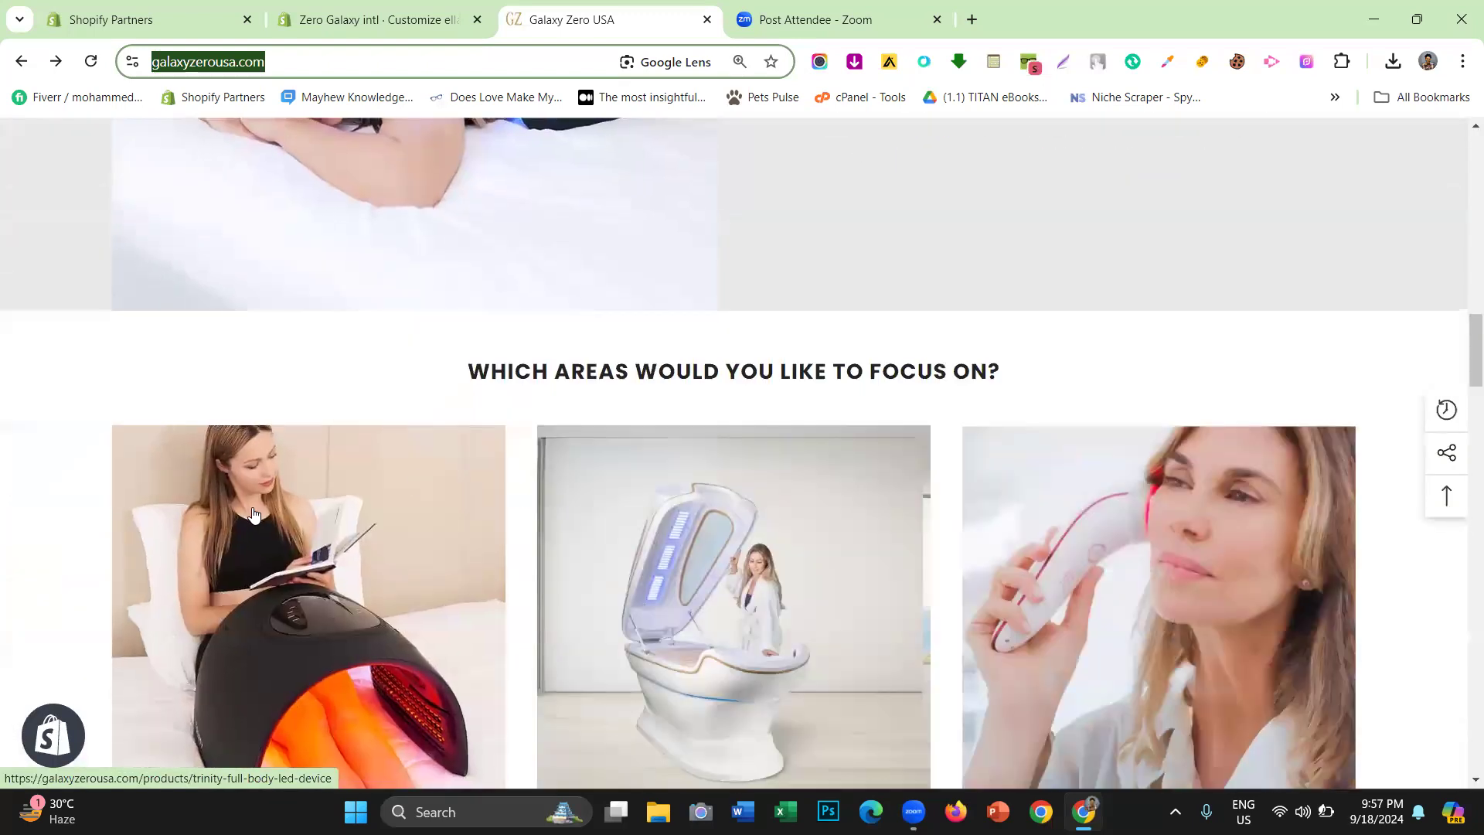
scroll(411, 492, down, 2)
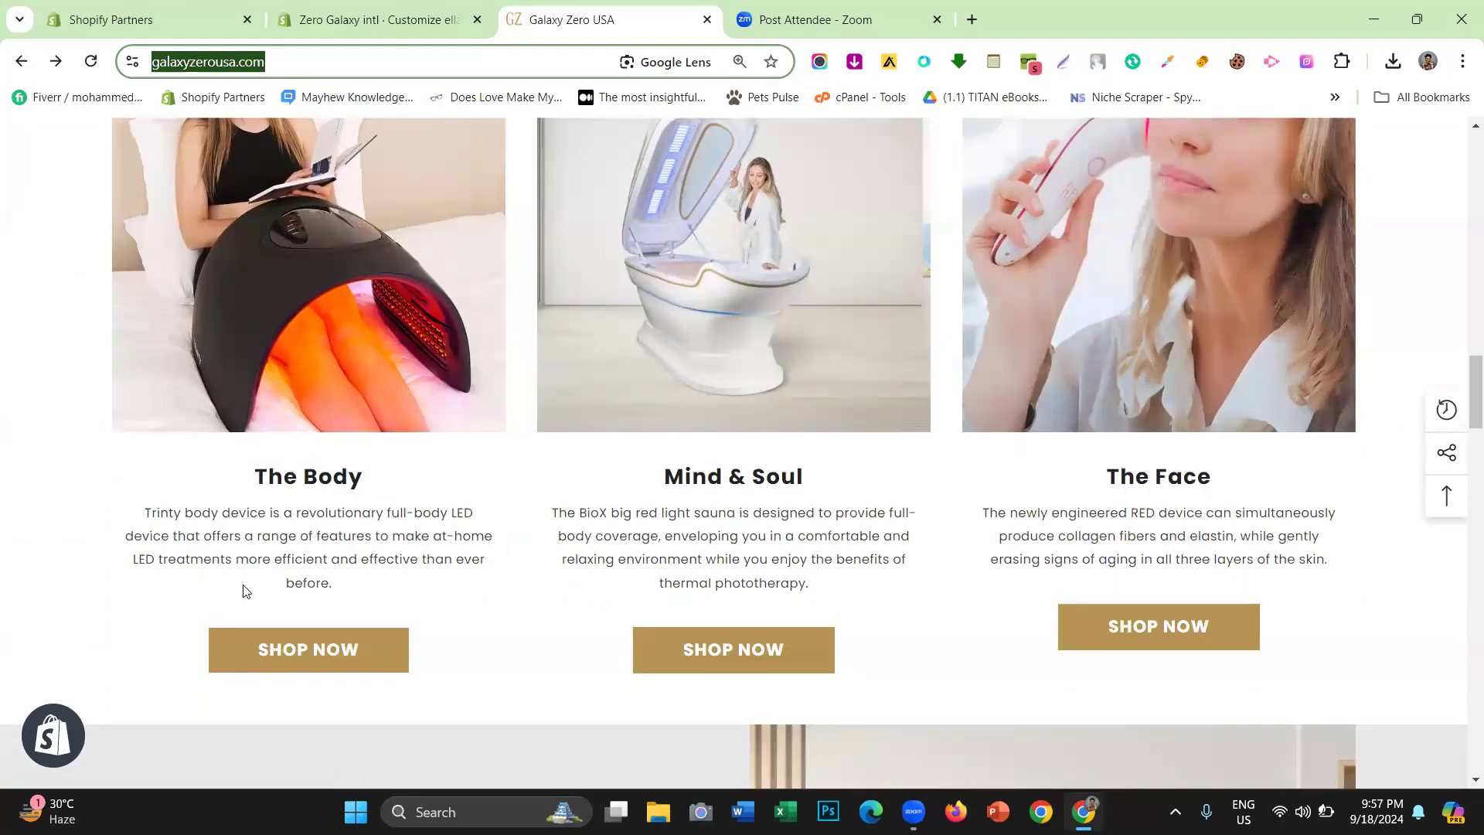
Review the spotlight placeholders and New Arrivals in the theme preview, and examine the heading and three image columns on the Galaxy Zero USA site
click(300, 8)
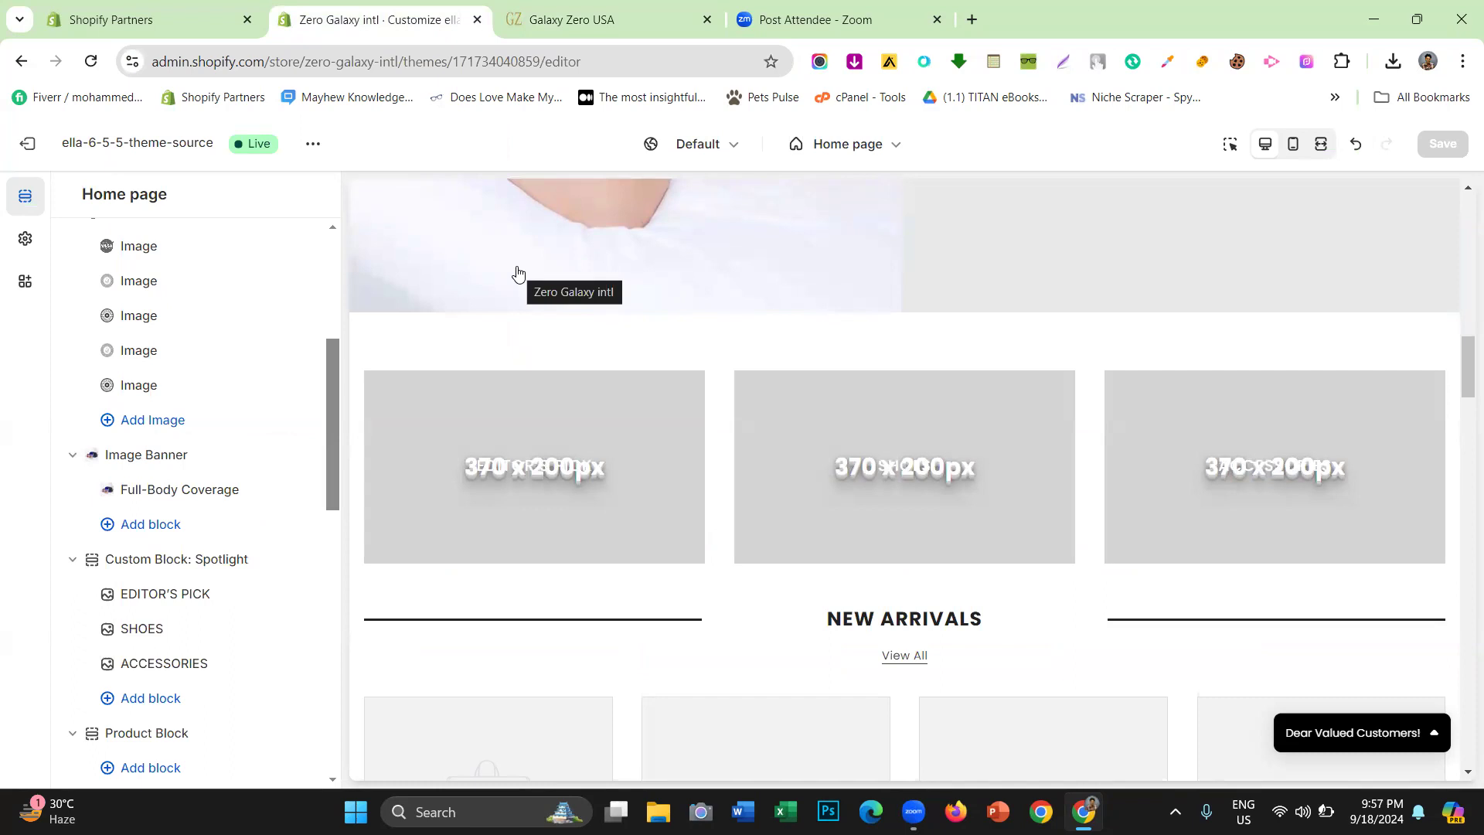
scroll(518, 272, down, 1)
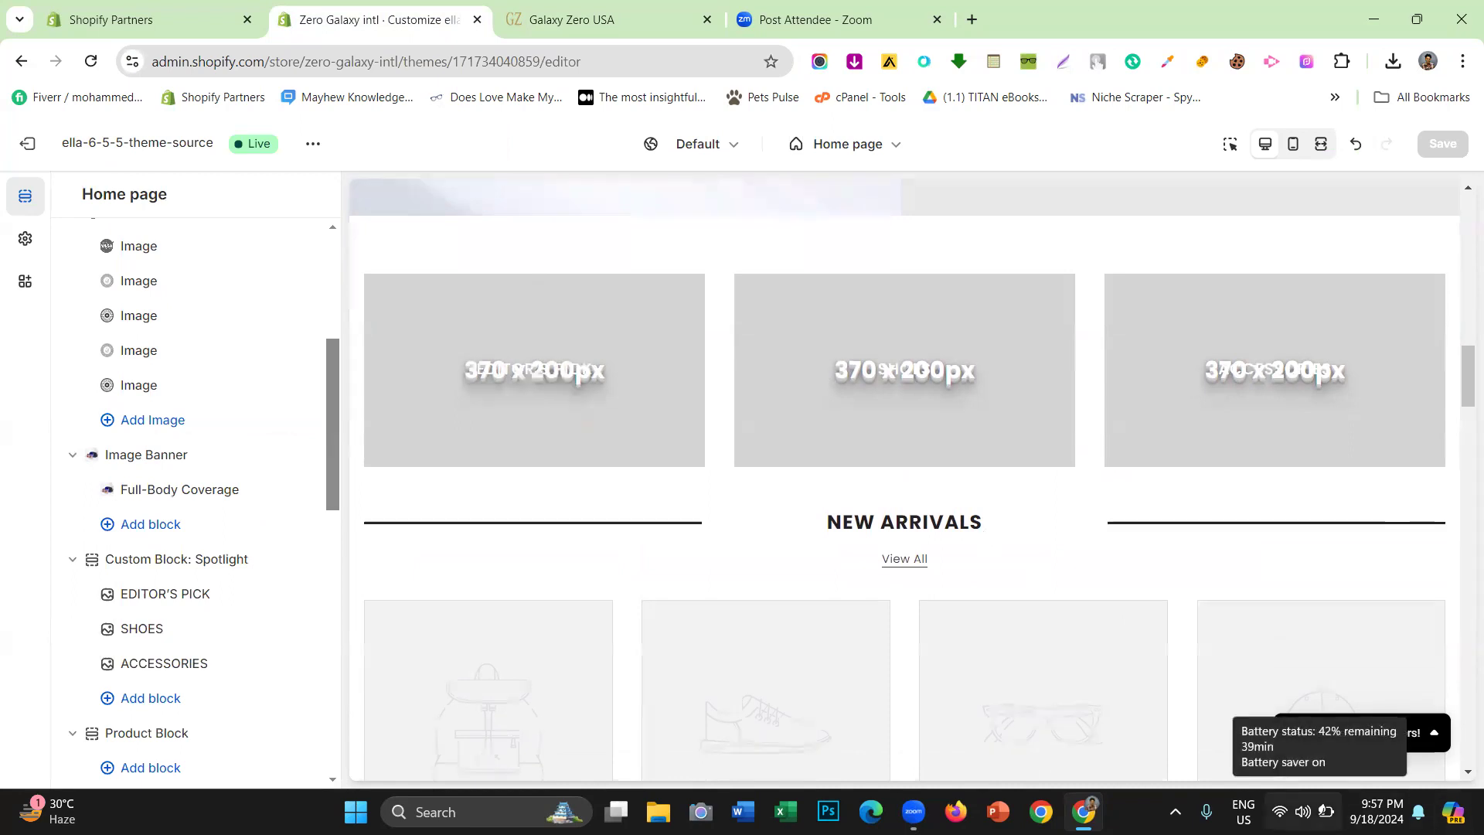
scroll(834, 490, up, 7)
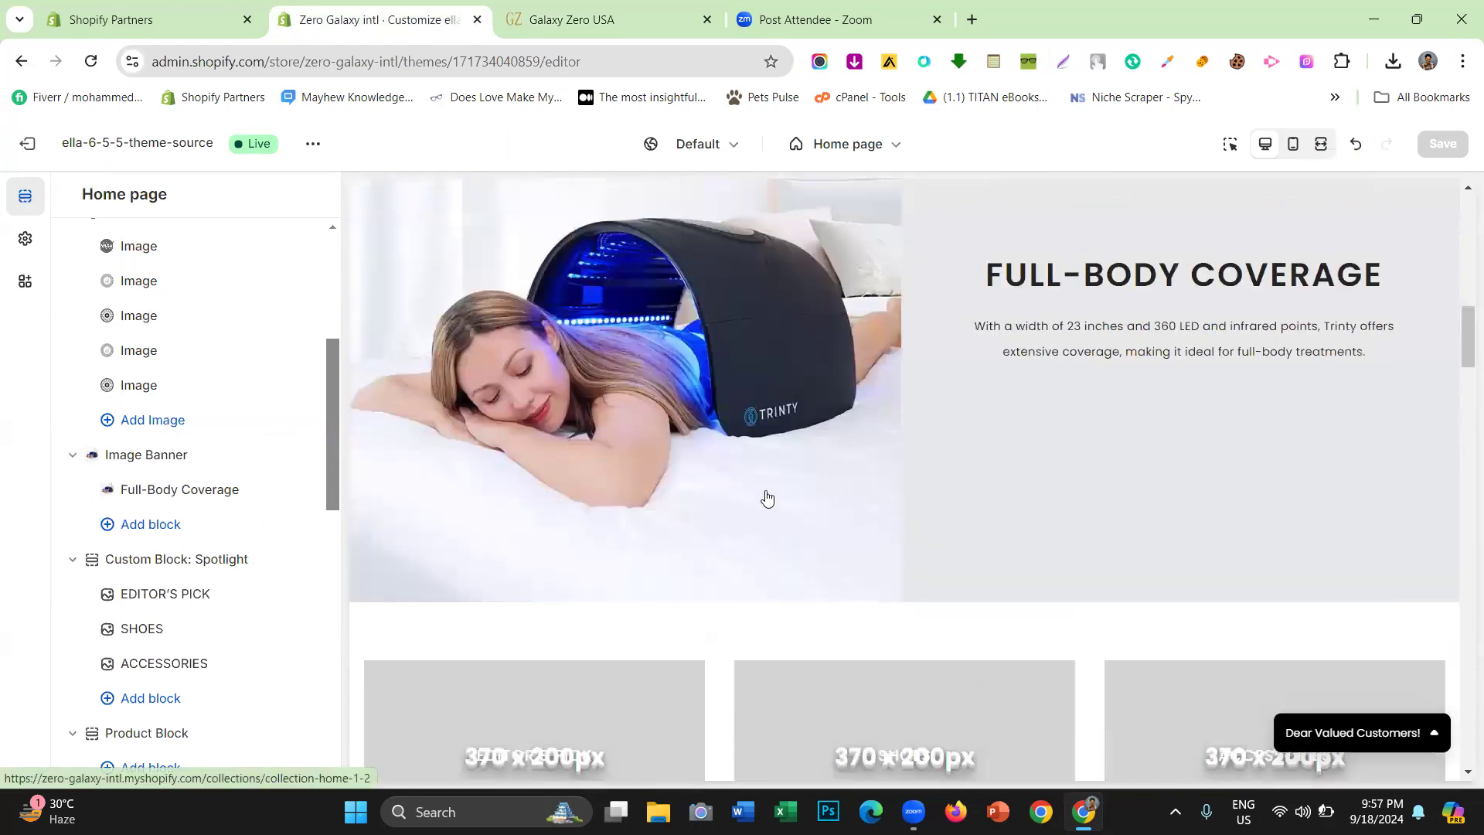
scroll(731, 509, down, 7)
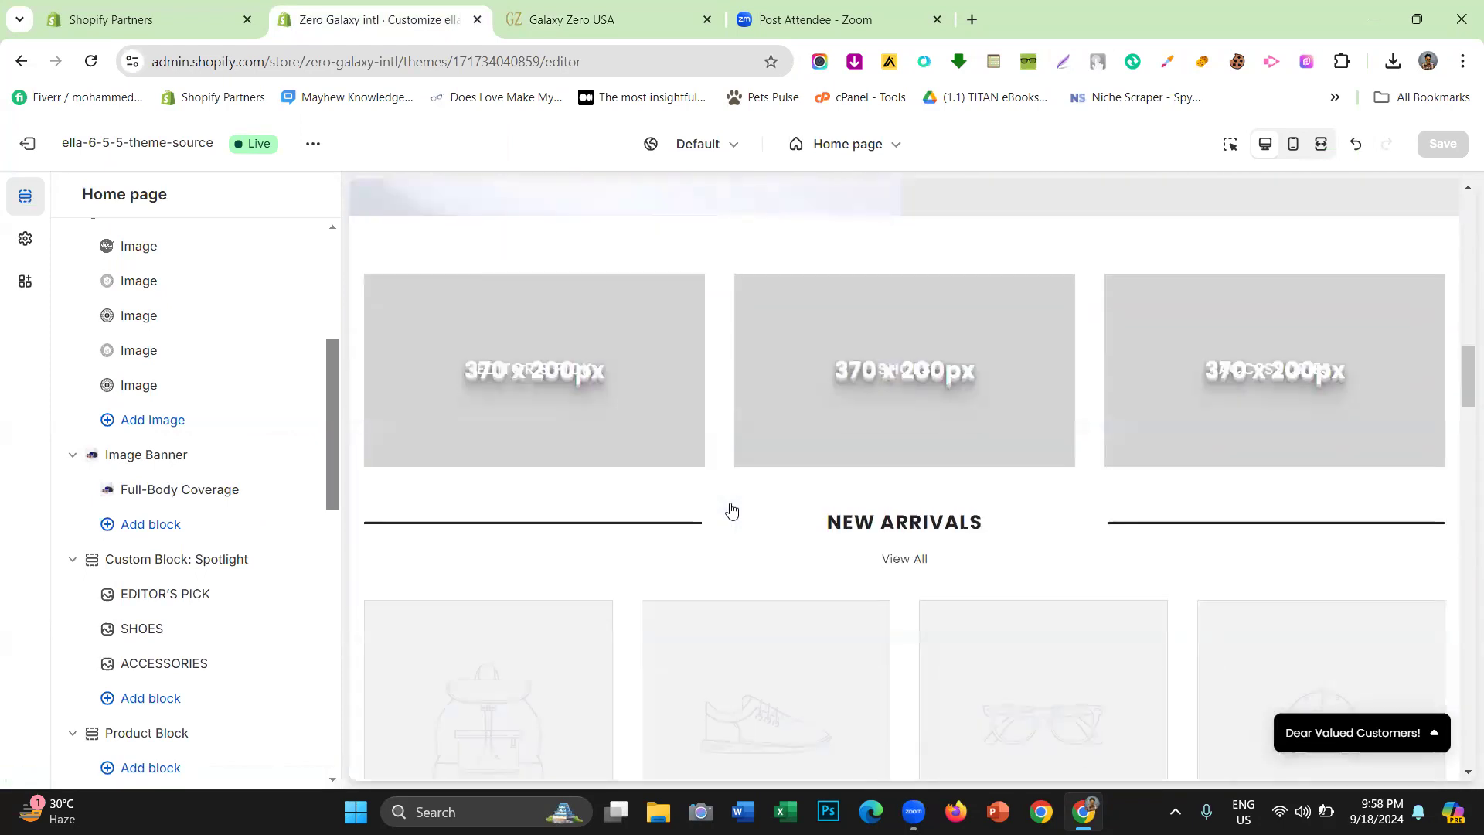
scroll(700, 306, up, 13)
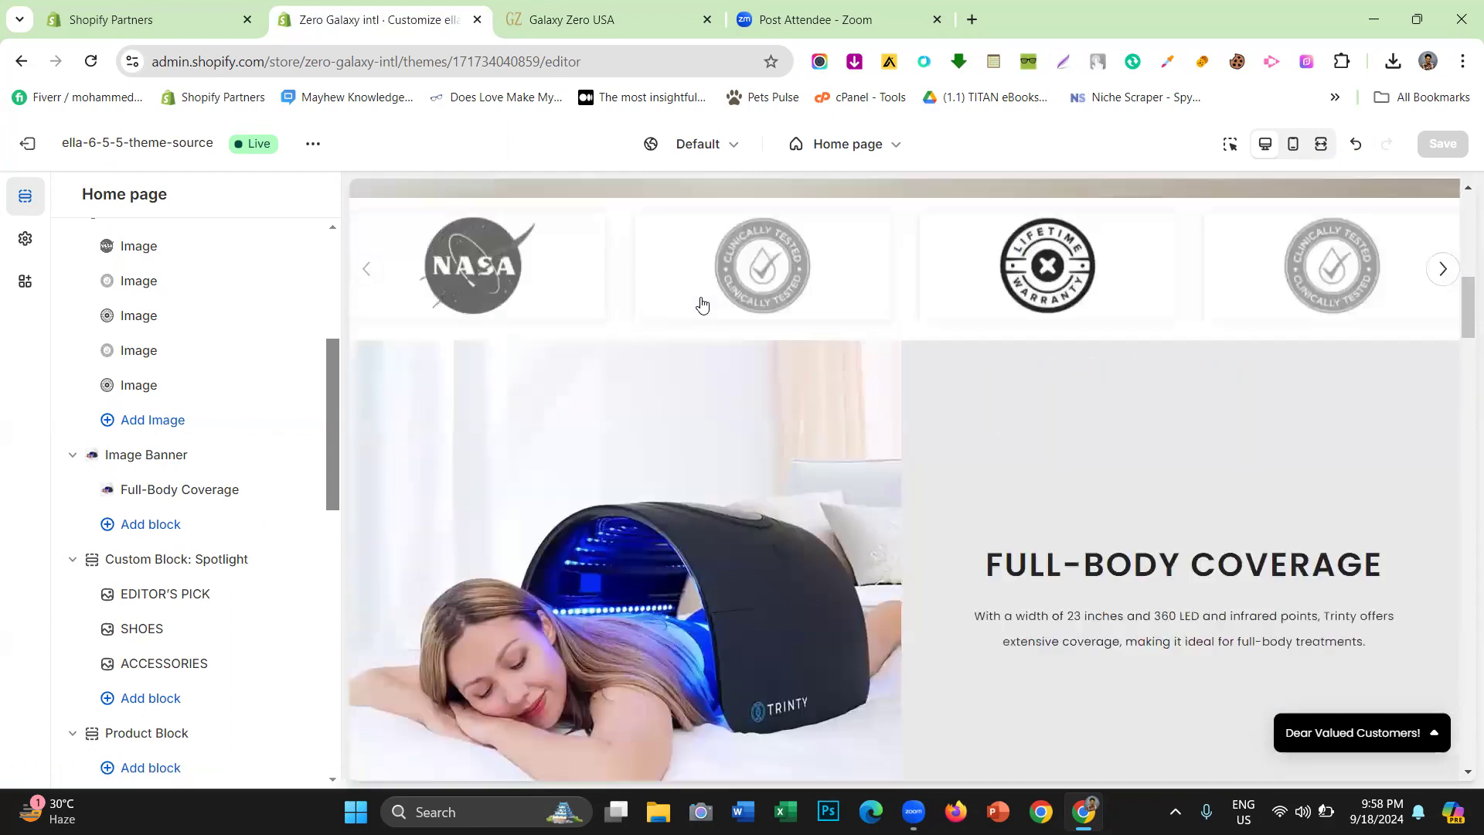
scroll(701, 306, down, 1)
click(622, 6)
scroll(527, 384, up, 6)
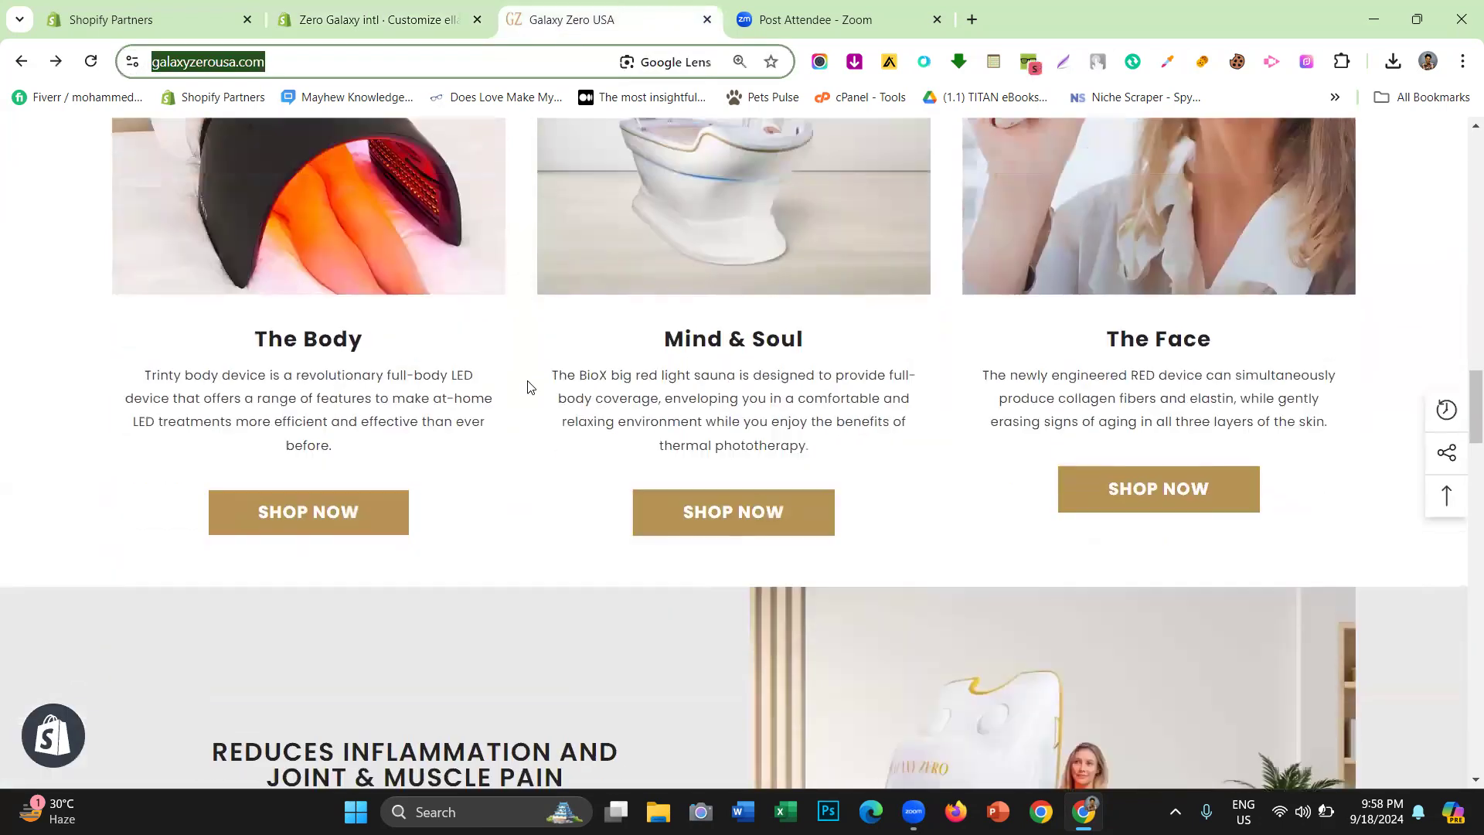
drag(396, 482, 1057, 460)
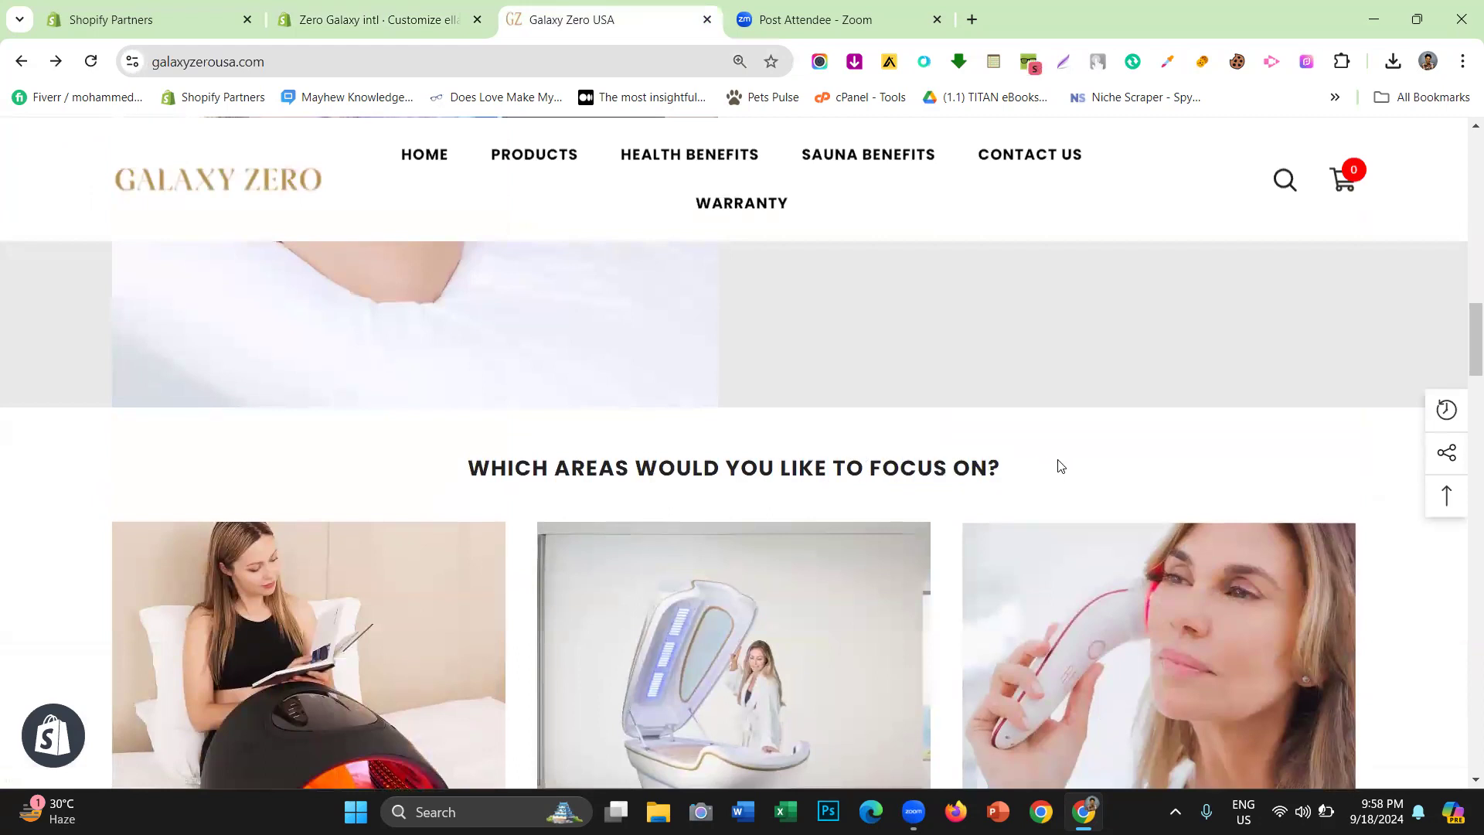
scroll(969, 461, down, 5)
scroll(733, 460, up, 2)
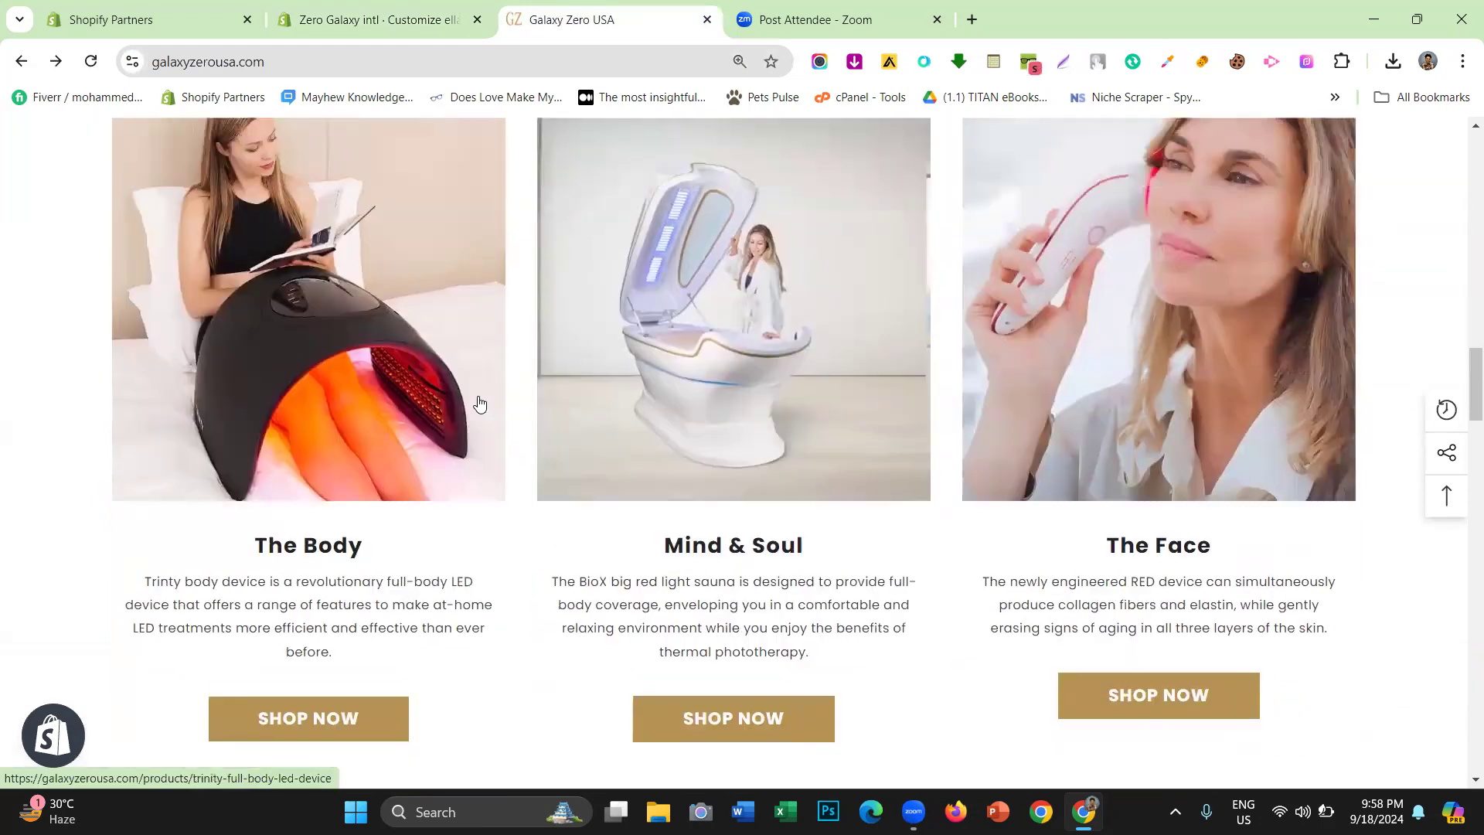
Open the home page template's section chooser in the theme editor, and recheck the three captioned image columns on the Galaxy Zero USA site
click(391, 7)
scroll(712, 384, down, 3)
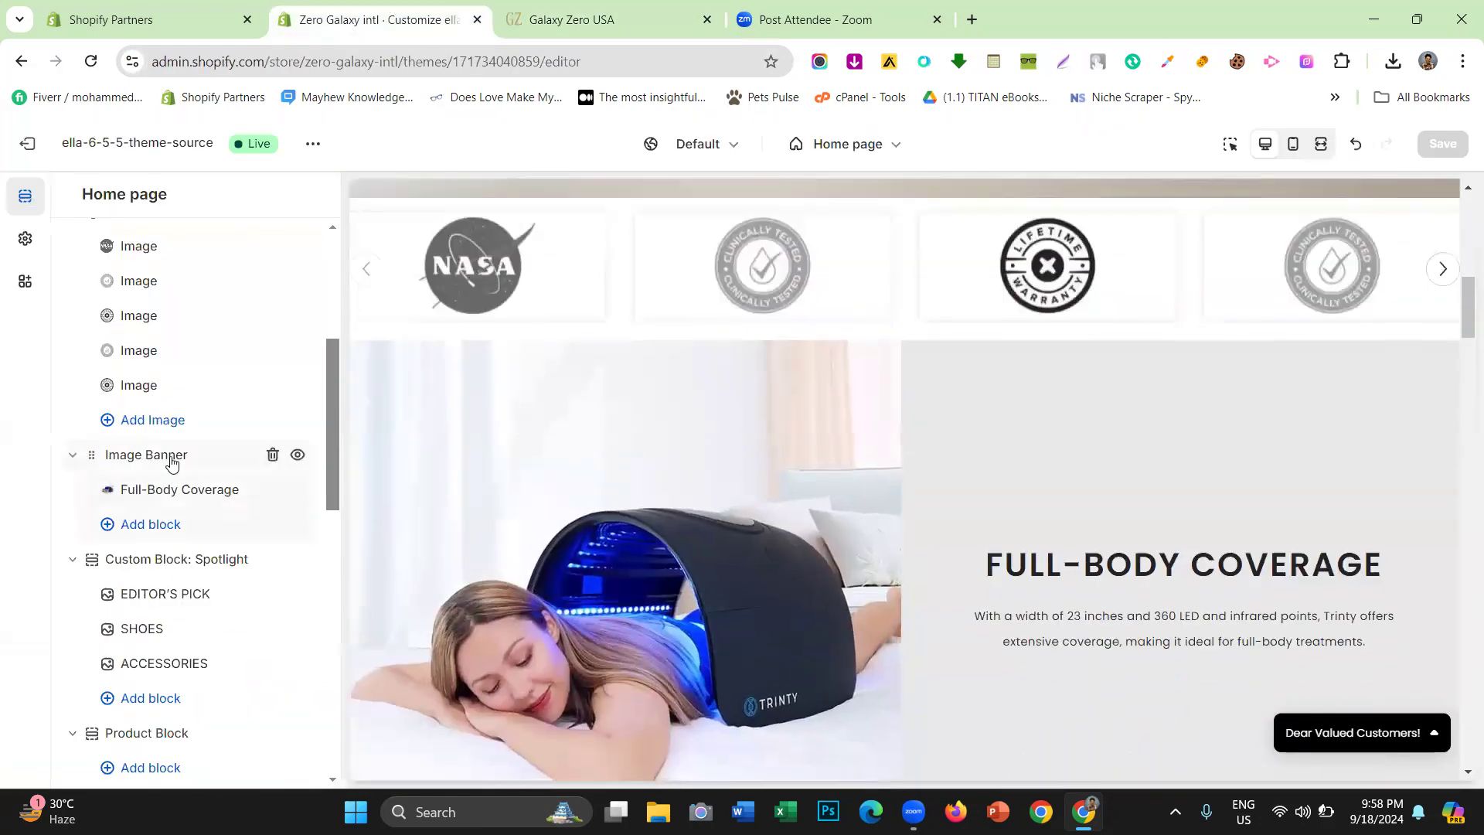
scroll(170, 460, down, 4)
scroll(171, 462, down, 6)
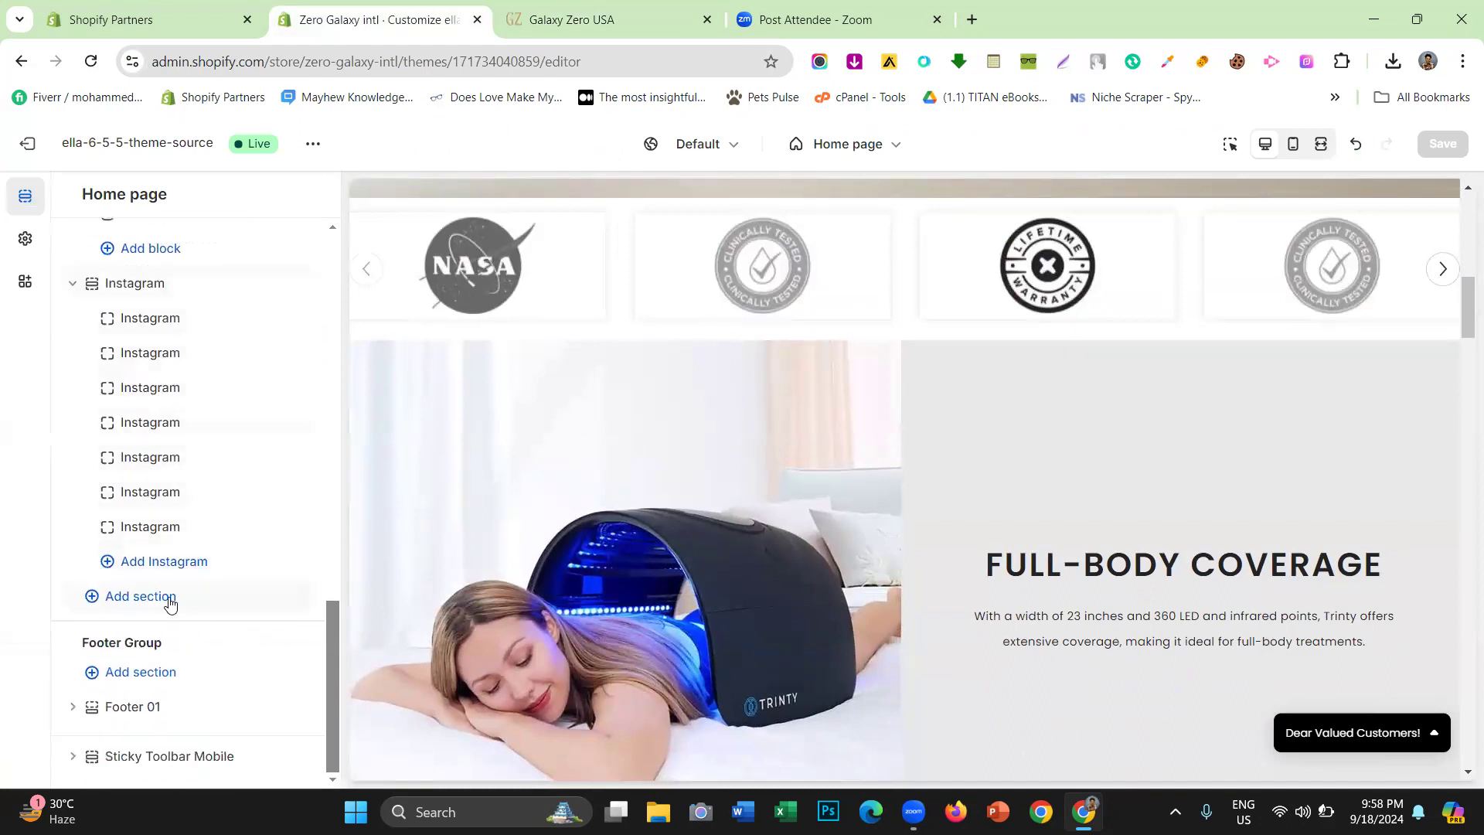
click(140, 595)
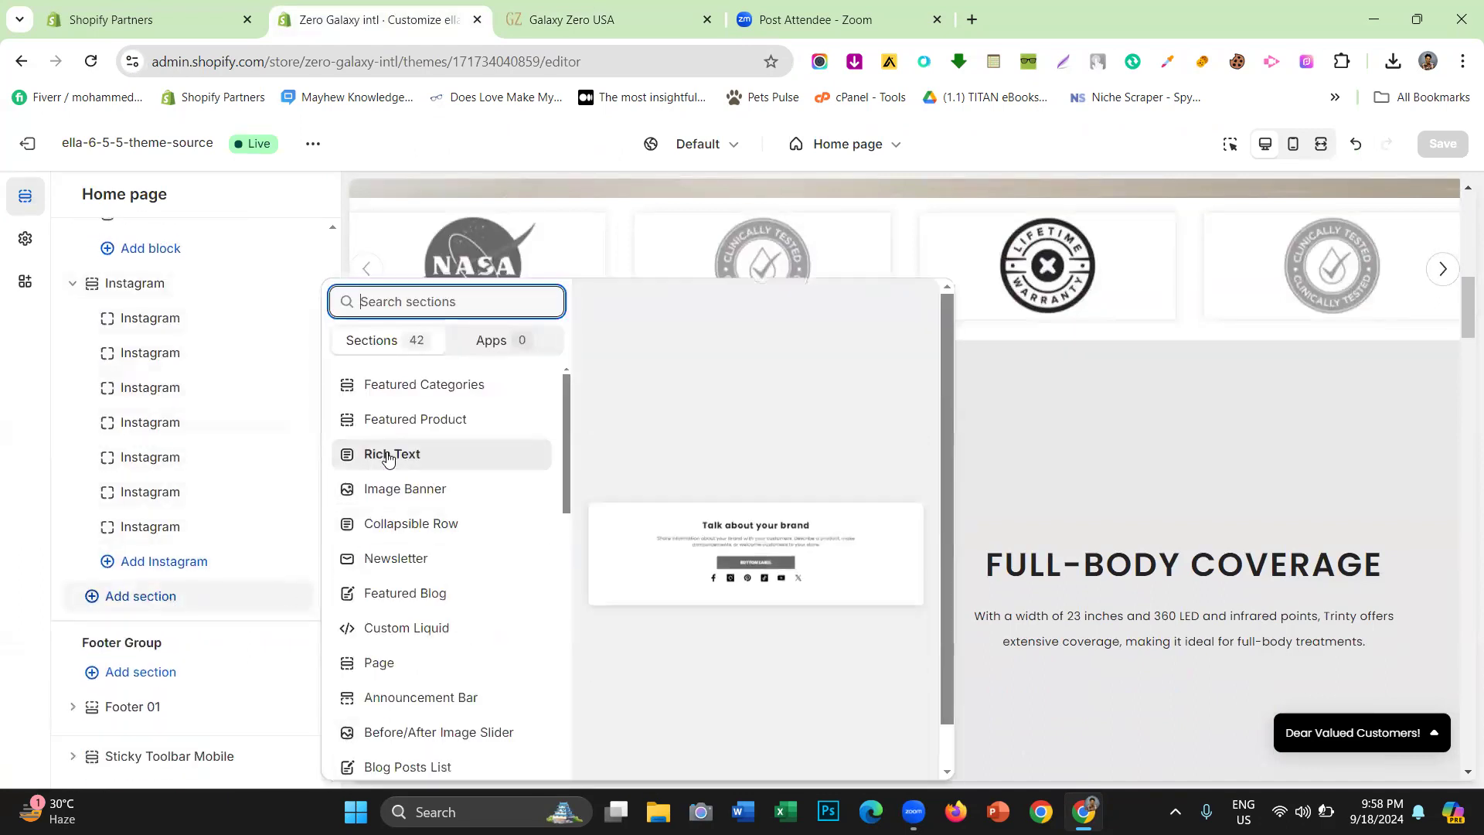
click(575, 20)
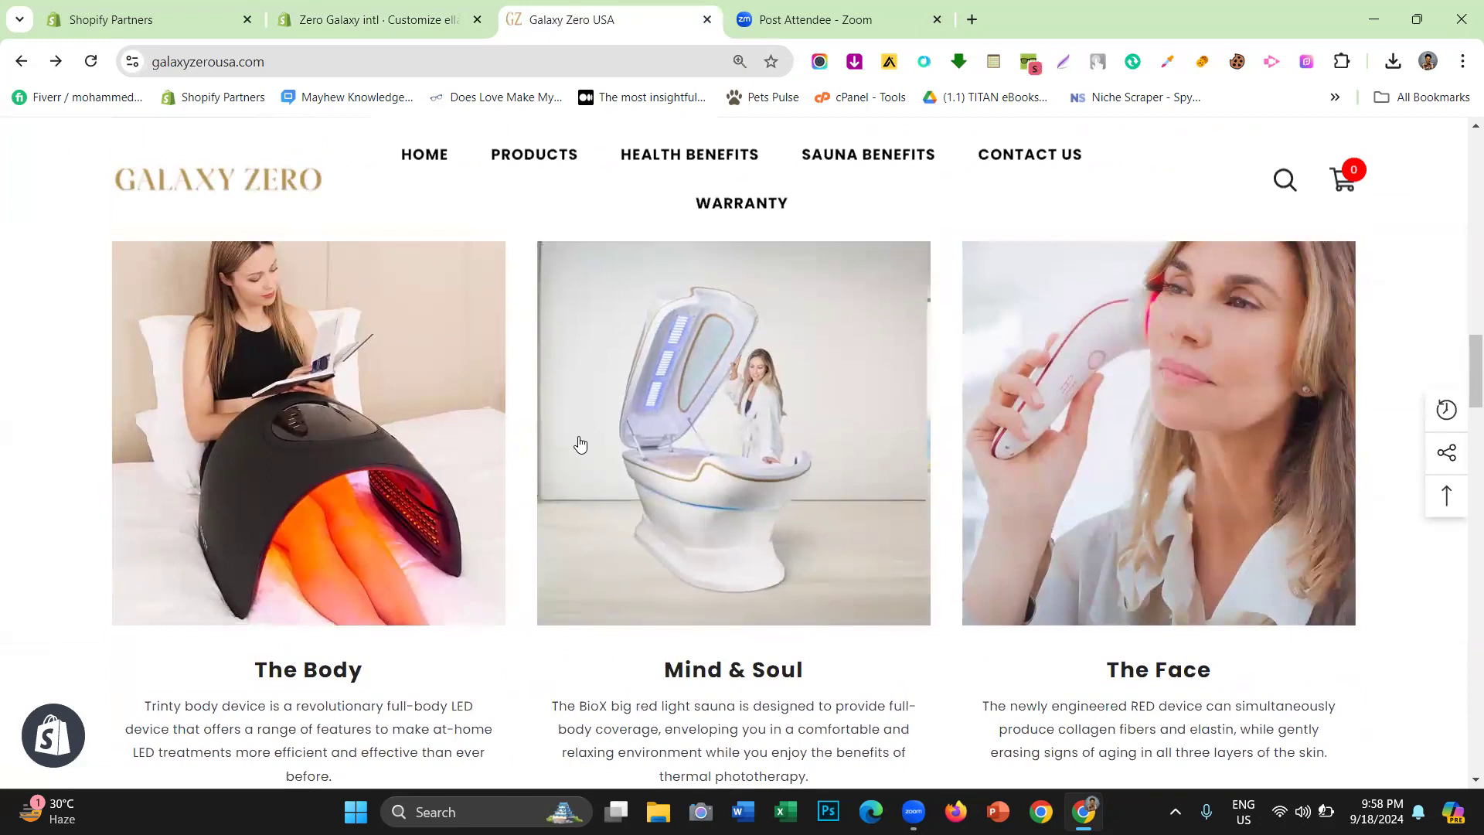
scroll(657, 395, up, 3)
scroll(451, 430, down, 6)
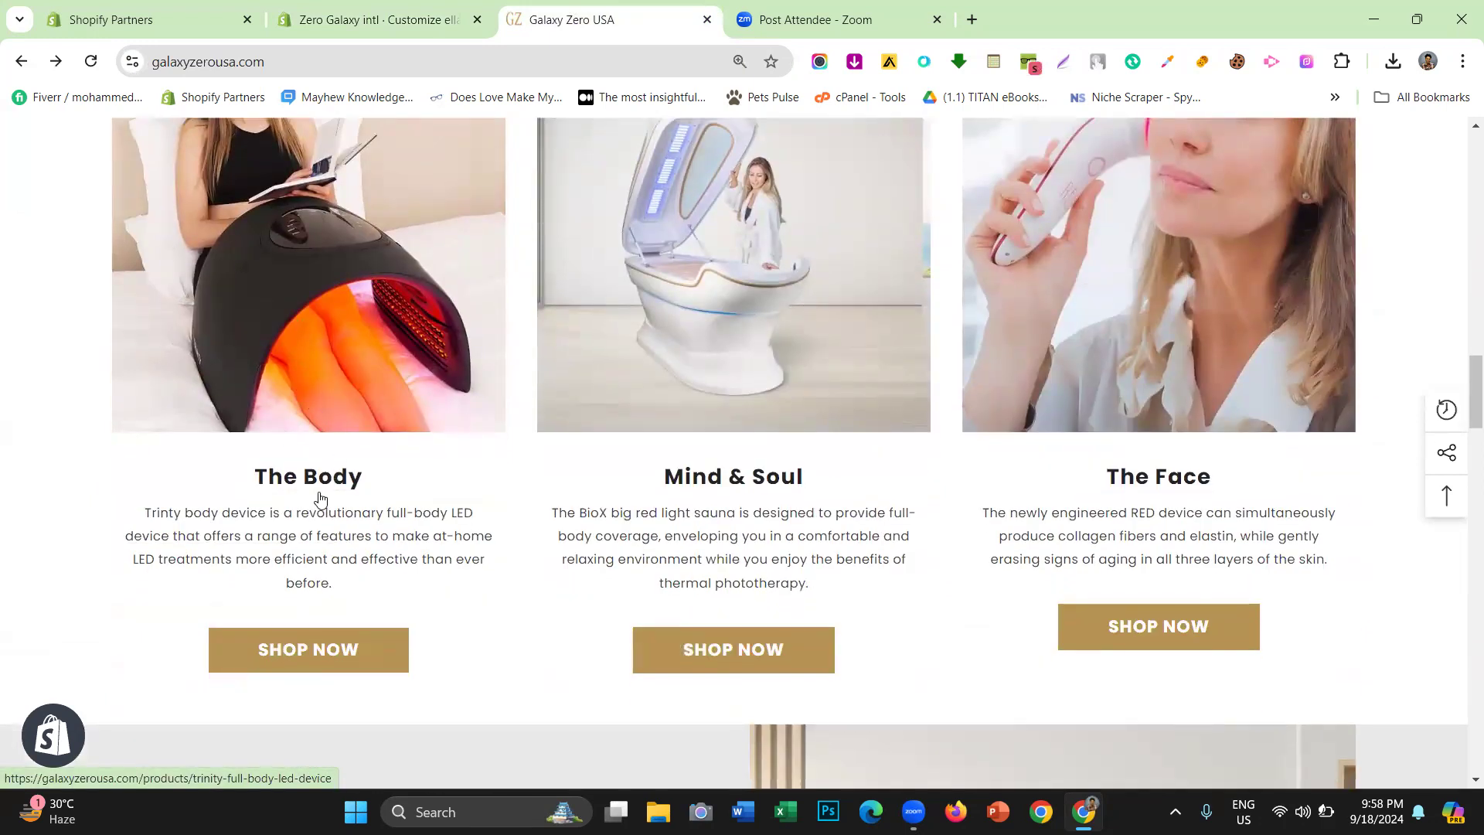
Switch back to the theme editor, add a Spotlight Block section to the home page and move it directly below the Image Banner
click(384, 25)
click(139, 596)
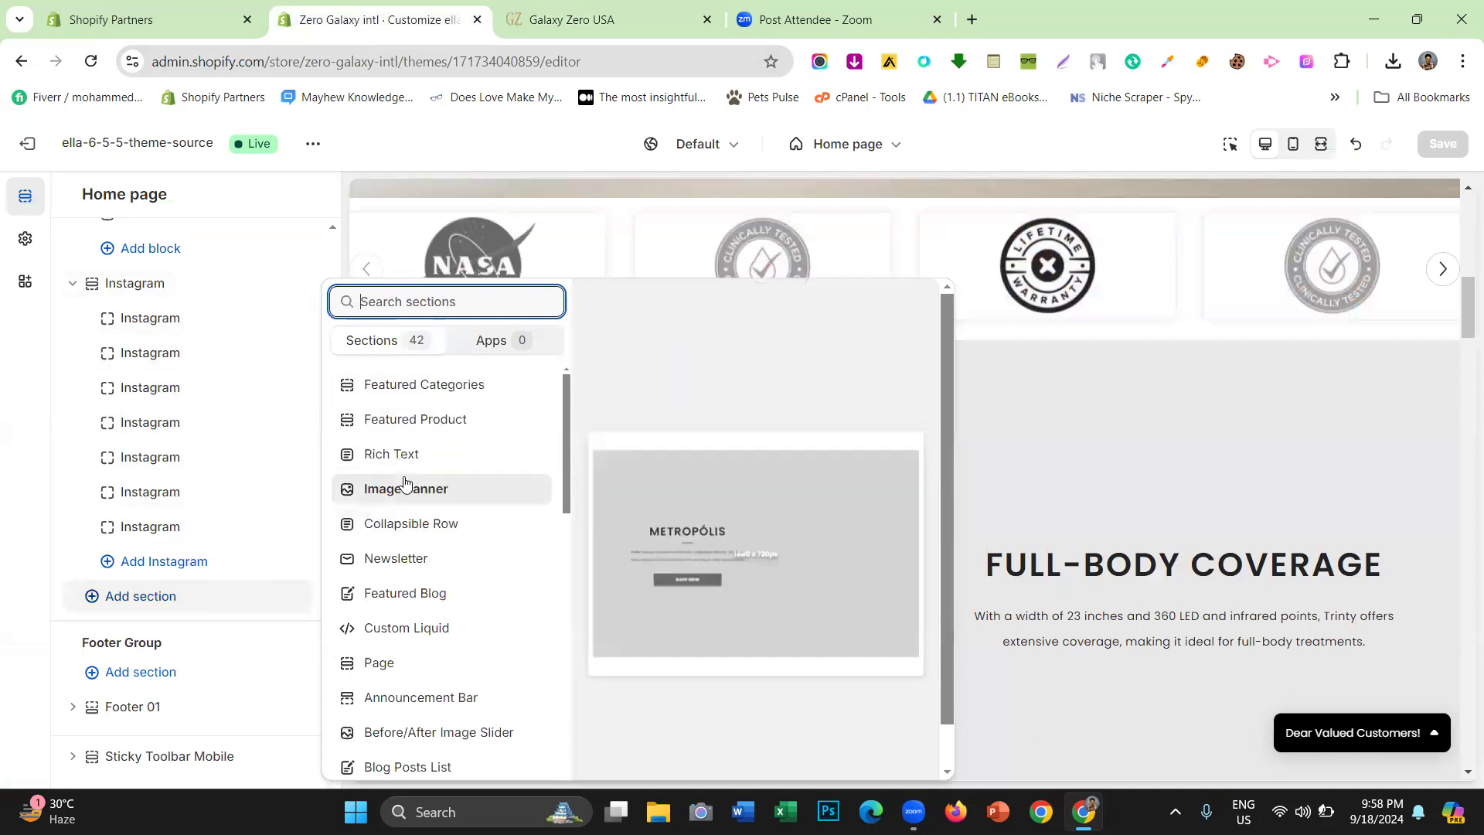
scroll(456, 500, down, 3)
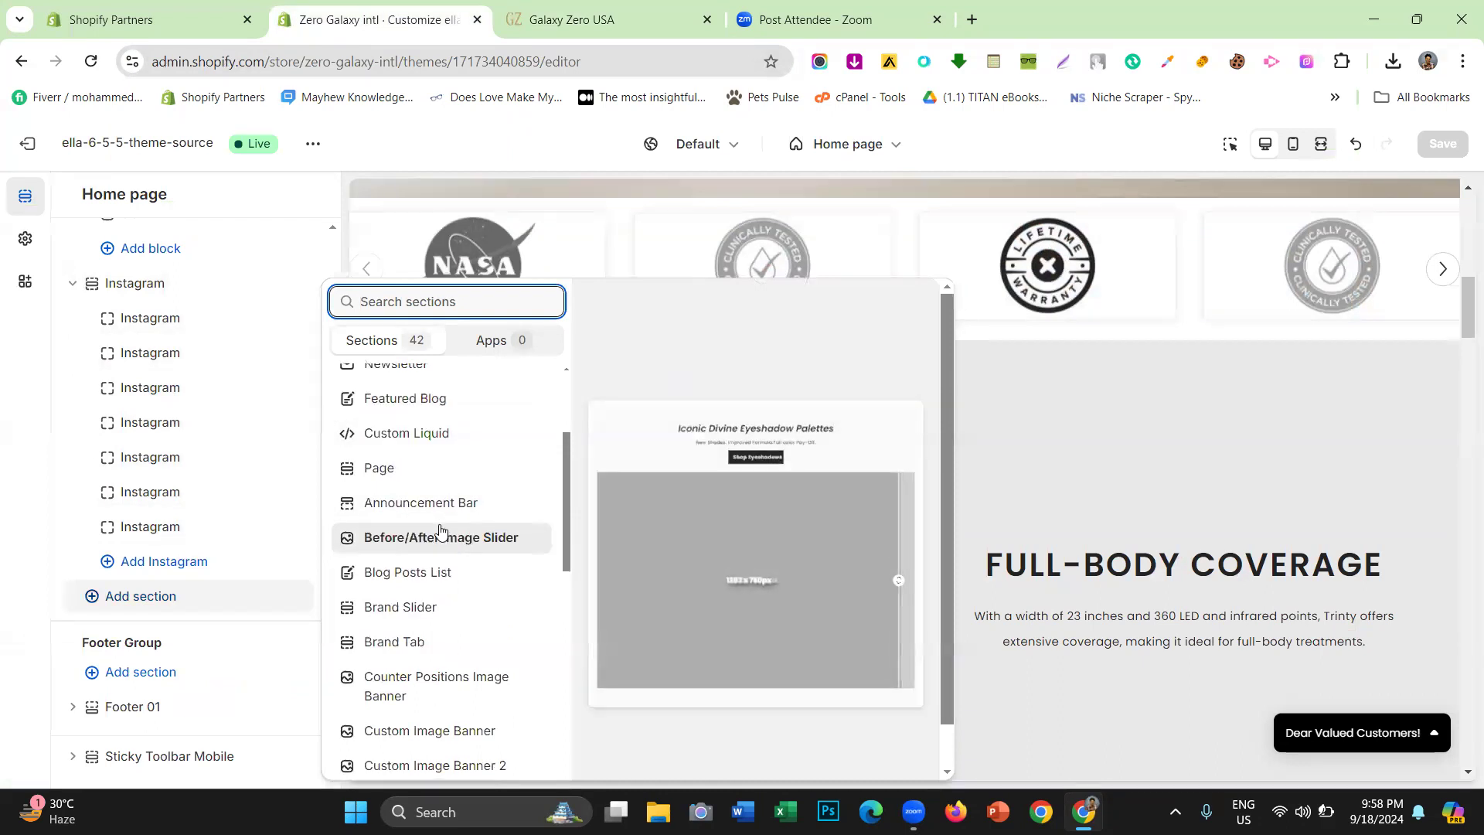
scroll(444, 541, down, 1)
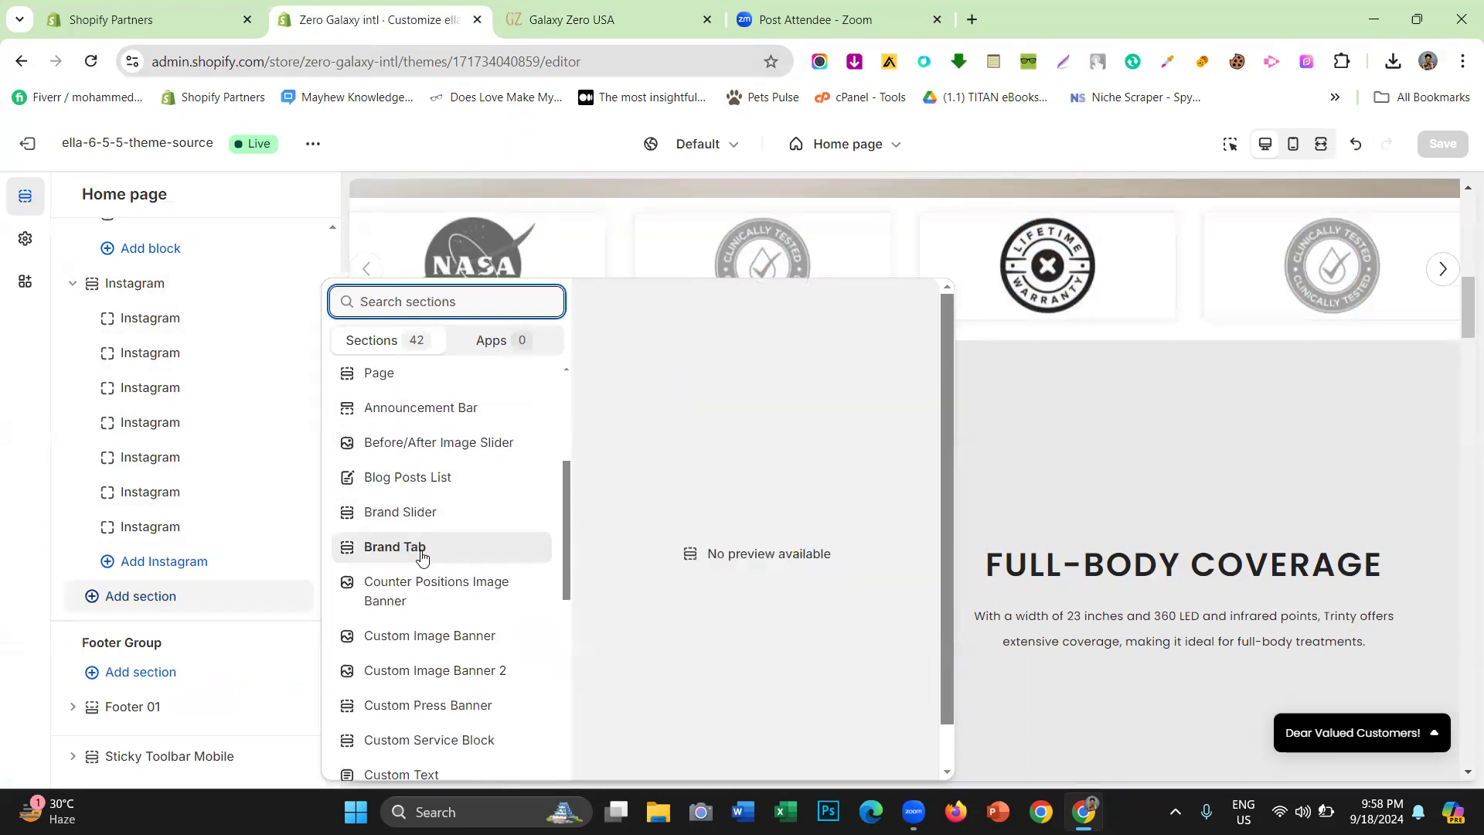
scroll(421, 552, down, 1)
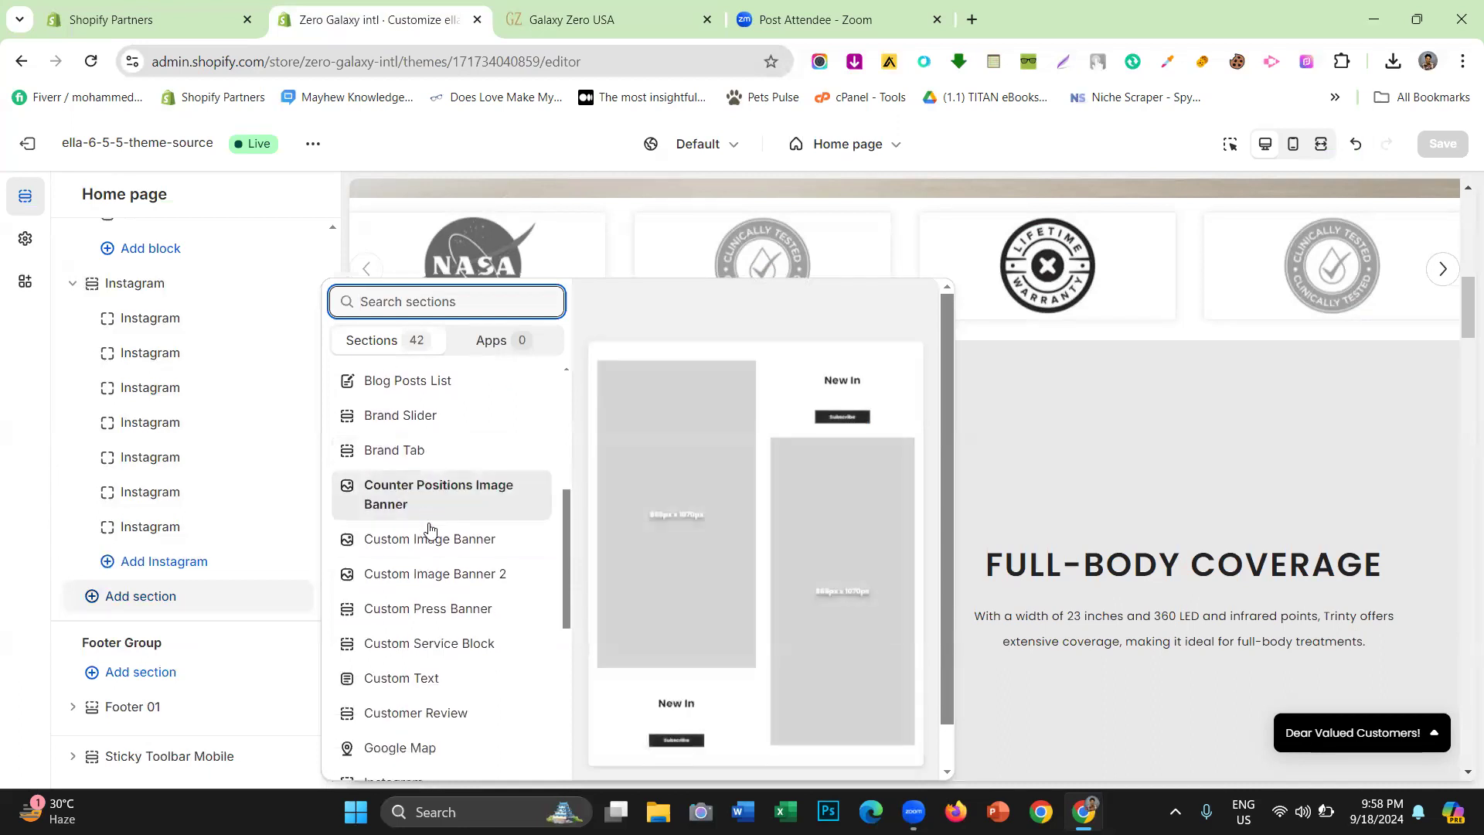
scroll(434, 549, down, 2)
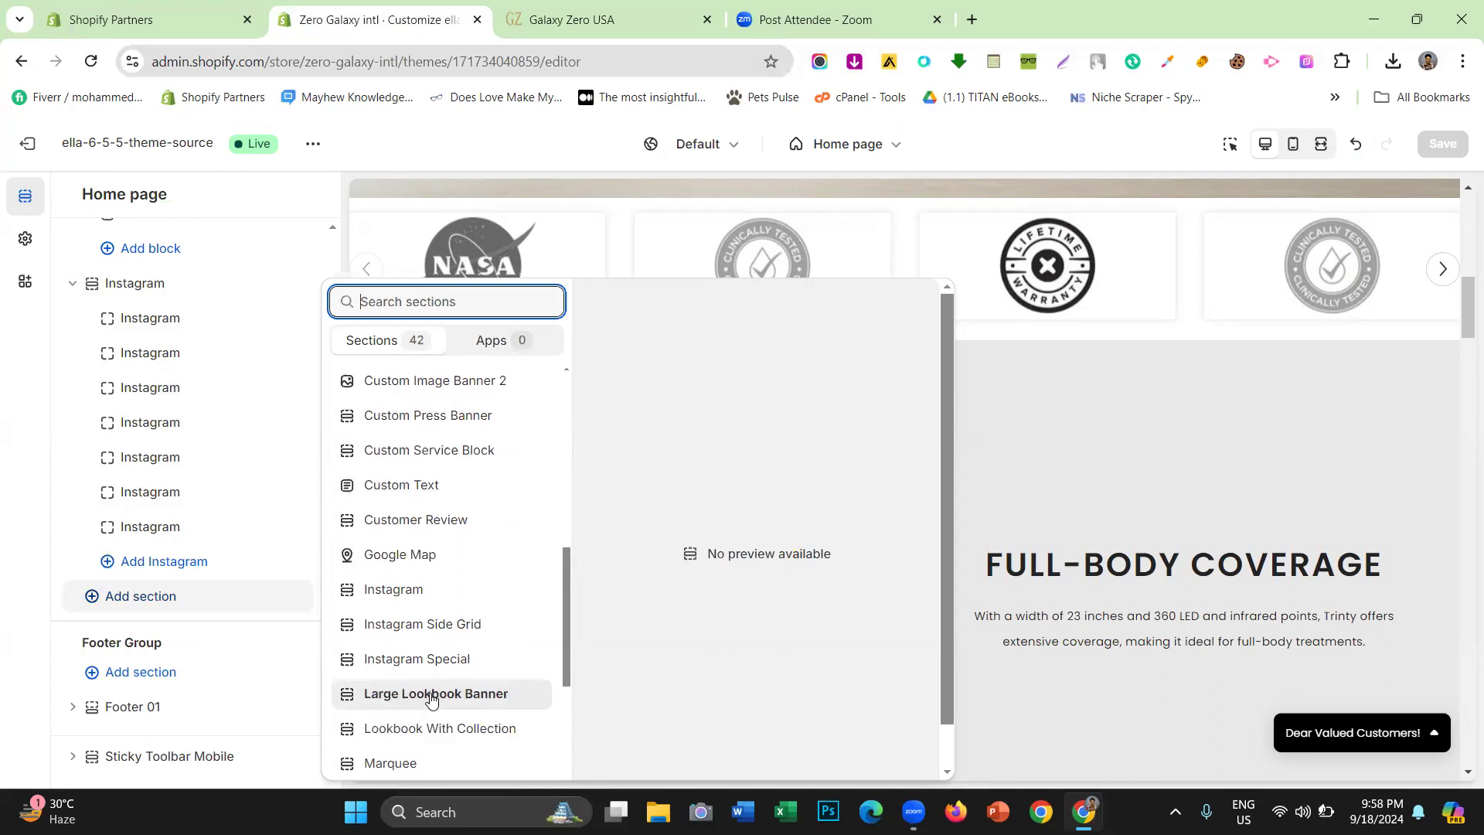
scroll(420, 615, down, 2)
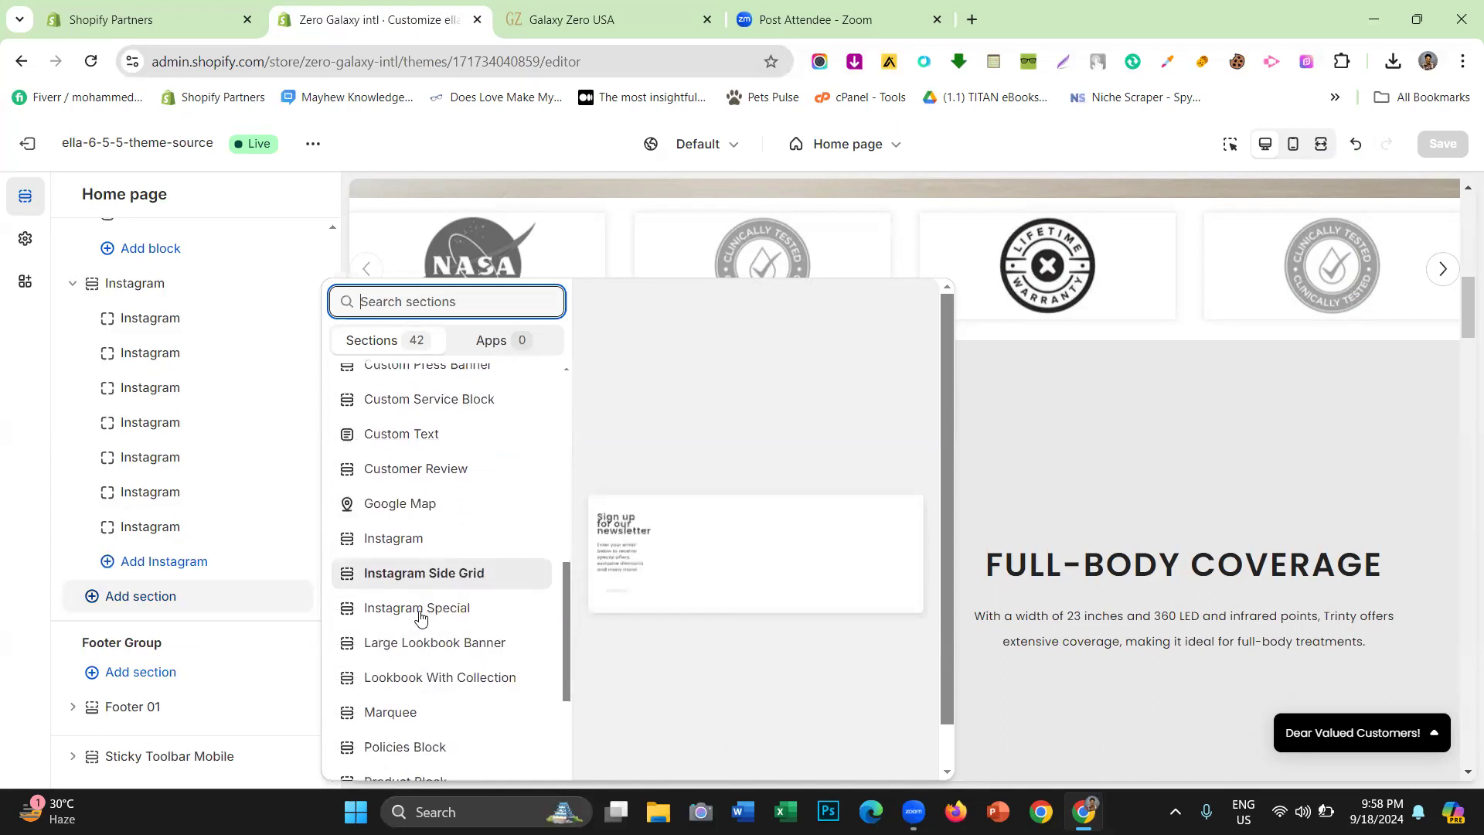
scroll(417, 610, down, 3)
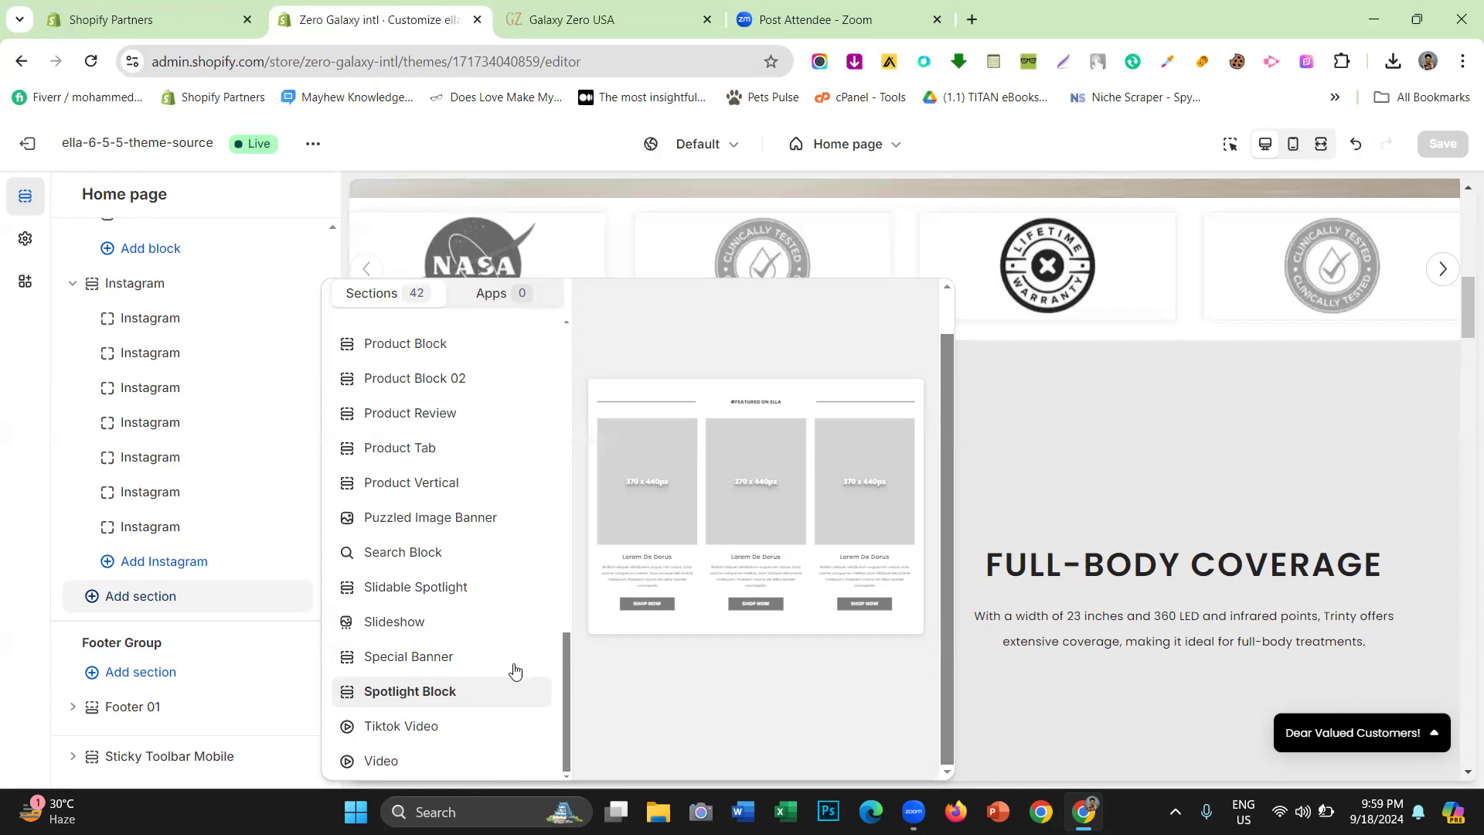
click(477, 692)
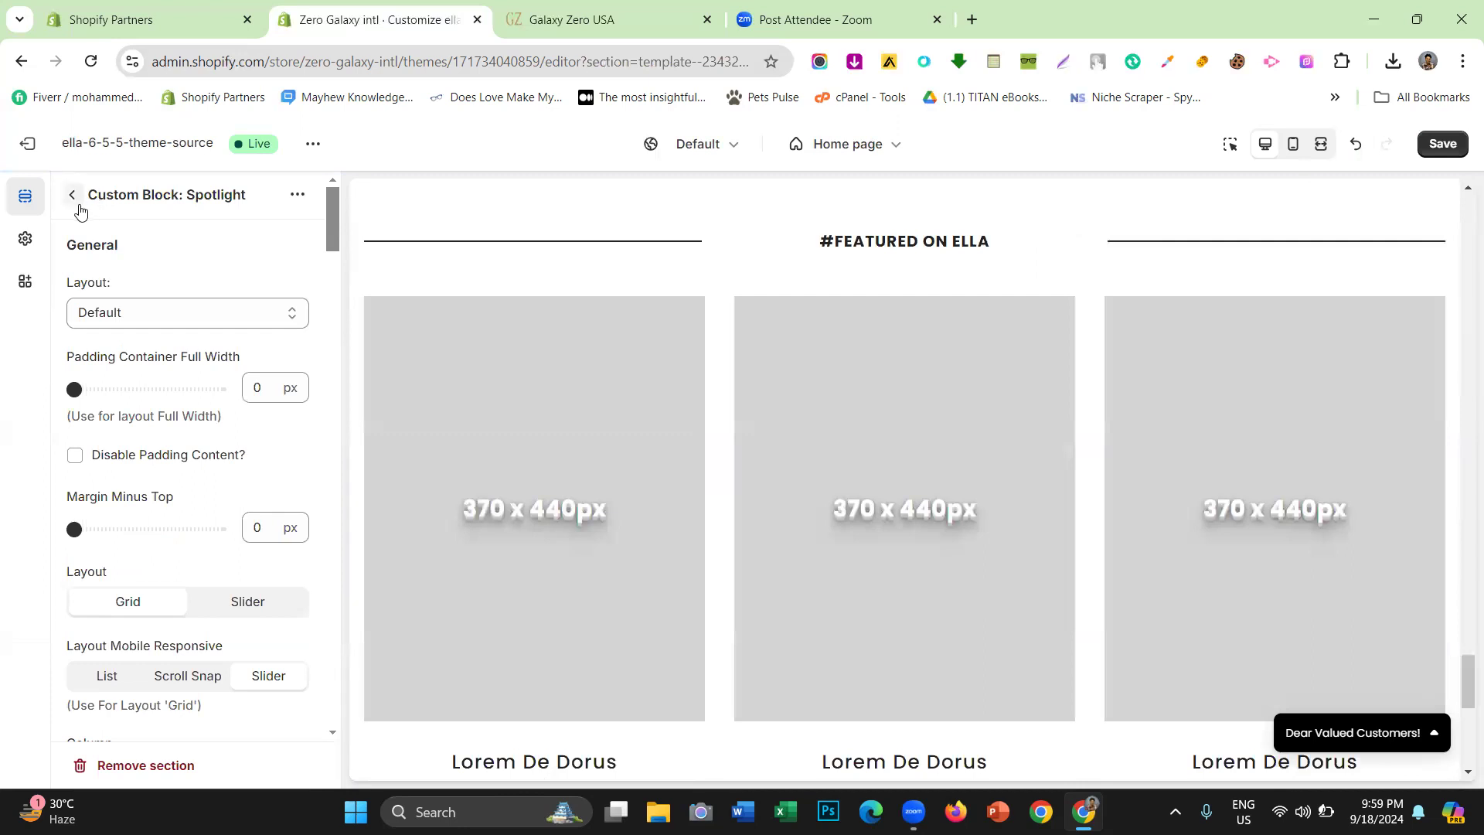
click(72, 193)
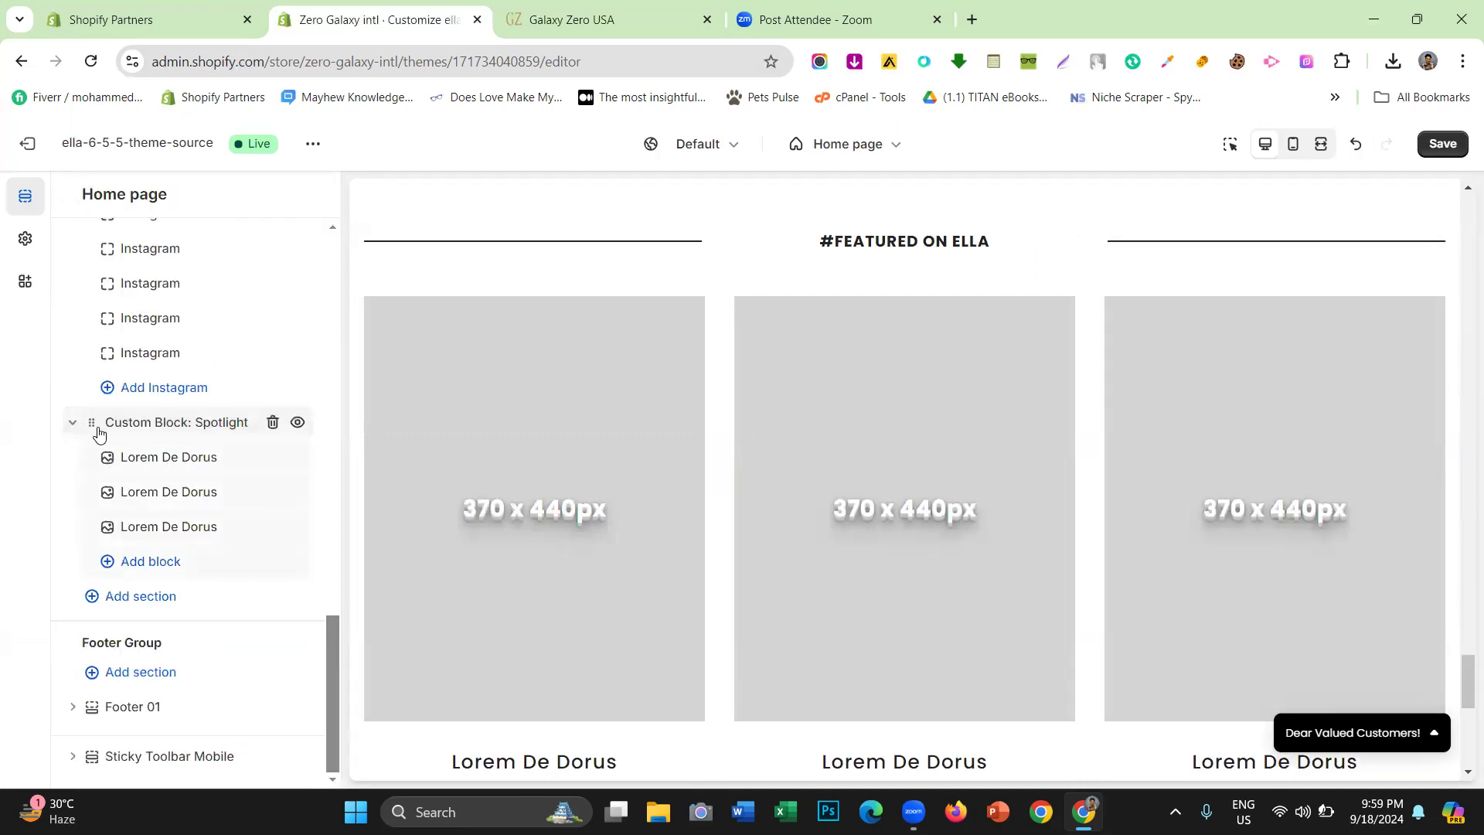
drag(97, 435, 172, 447)
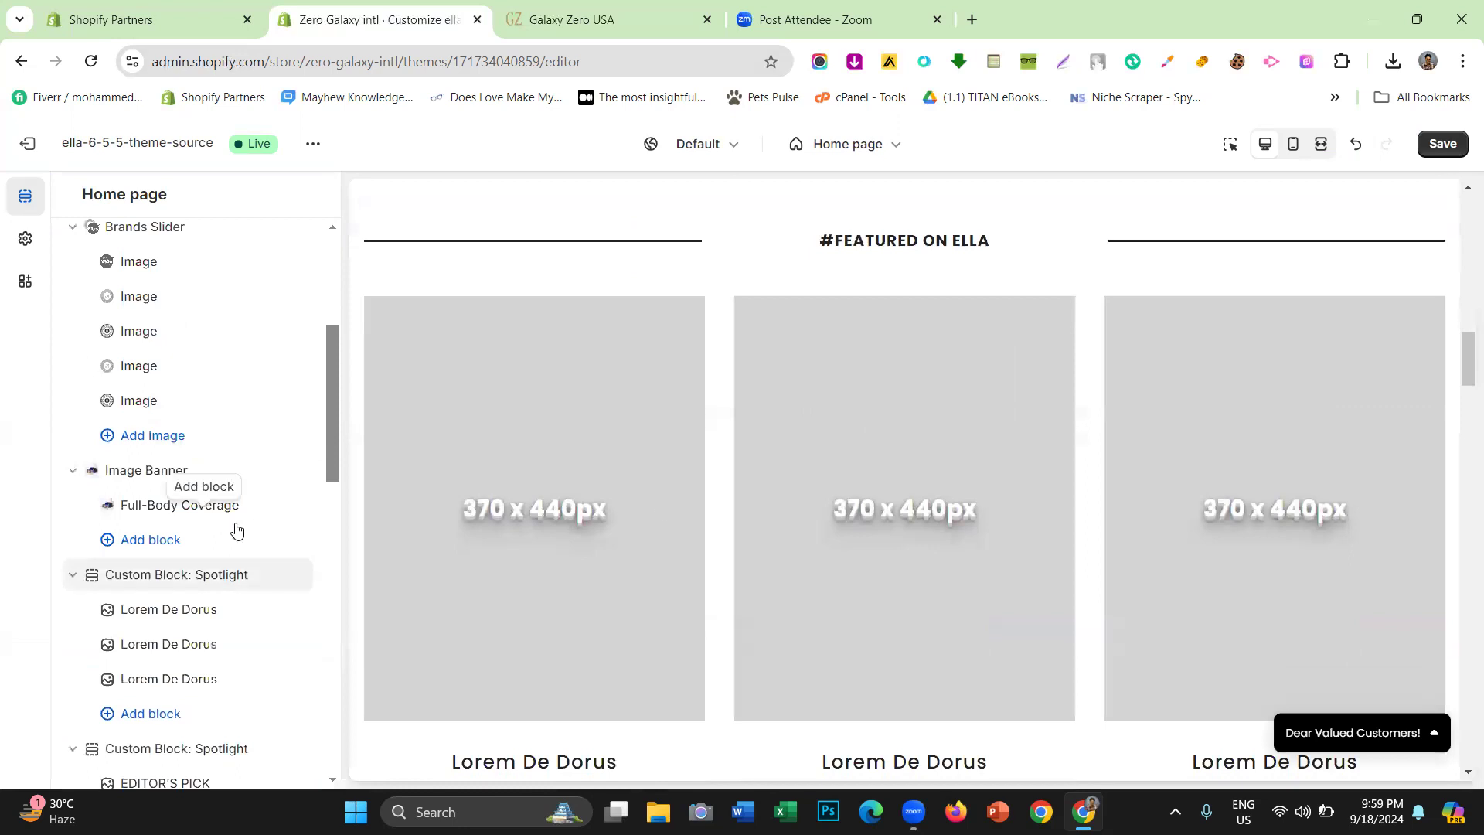
Copy the heading "Which areas would you like to focus on?" from the Galaxy Zero USA site
drag(790, 338, 1037, 346)
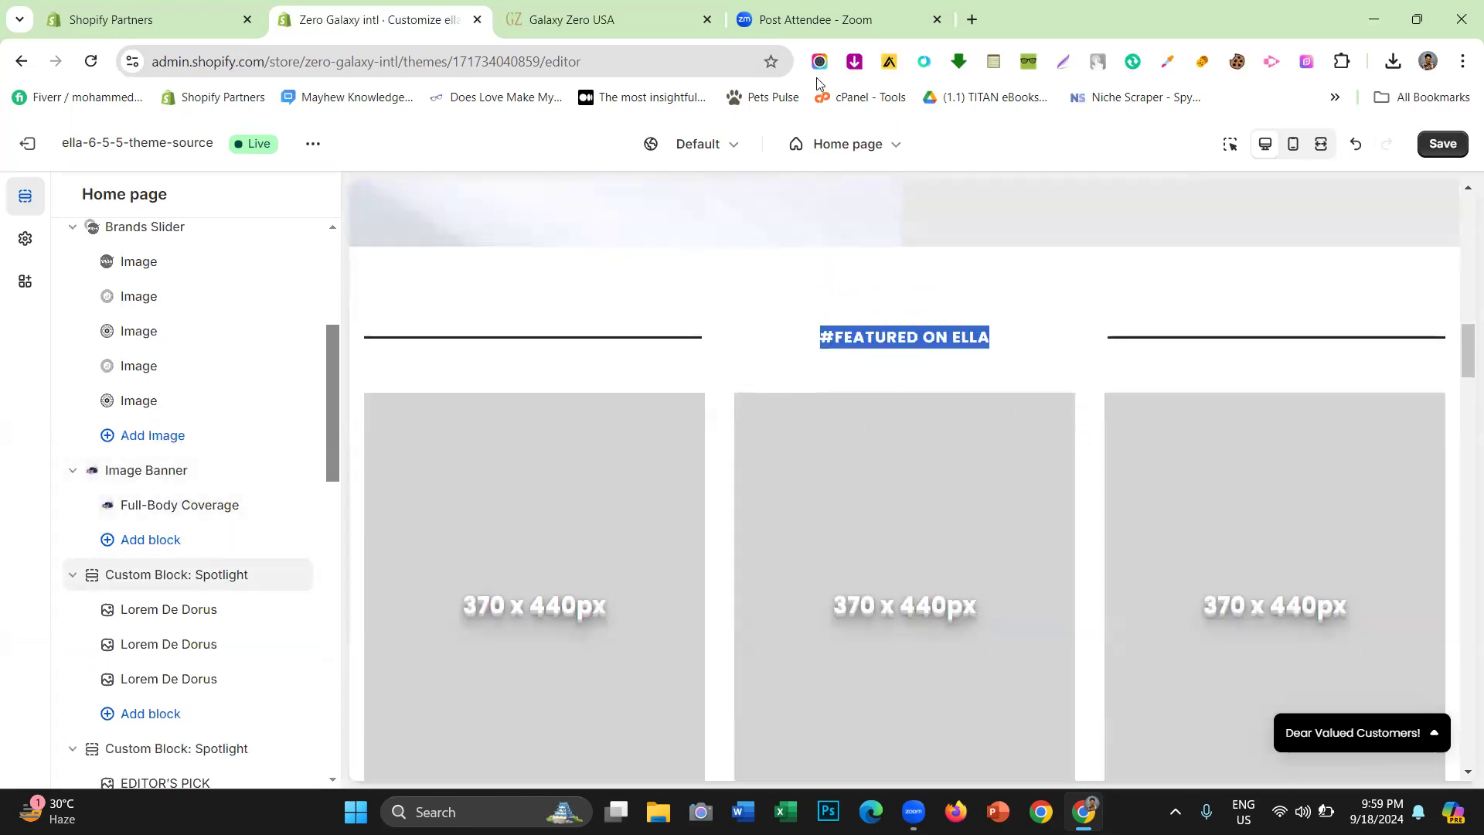
key(ctrl+Tab)
drag(443, 471, 1051, 478)
click(1040, 470)
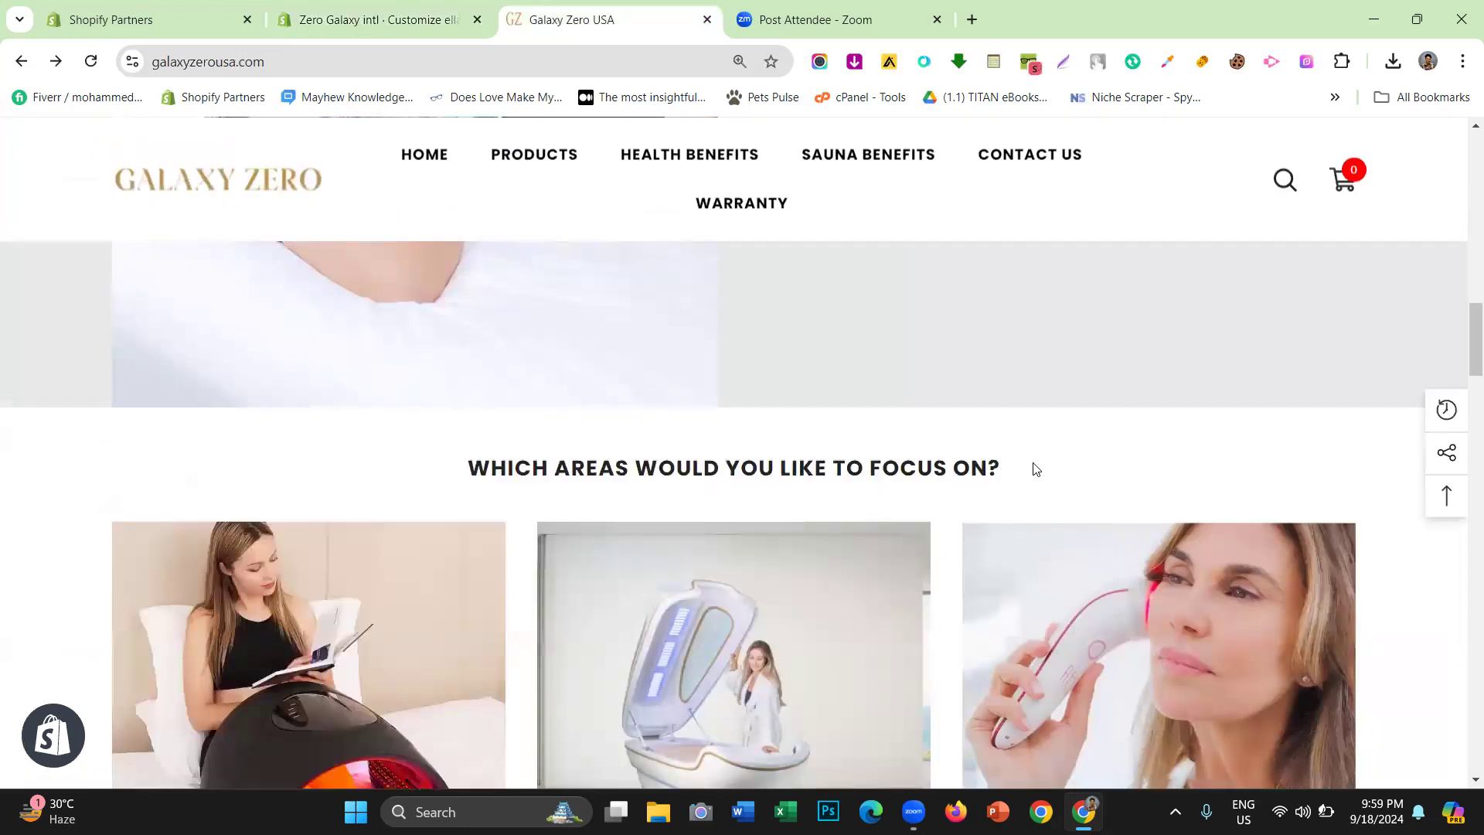
drag(467, 468, 1009, 474)
right_click(952, 467)
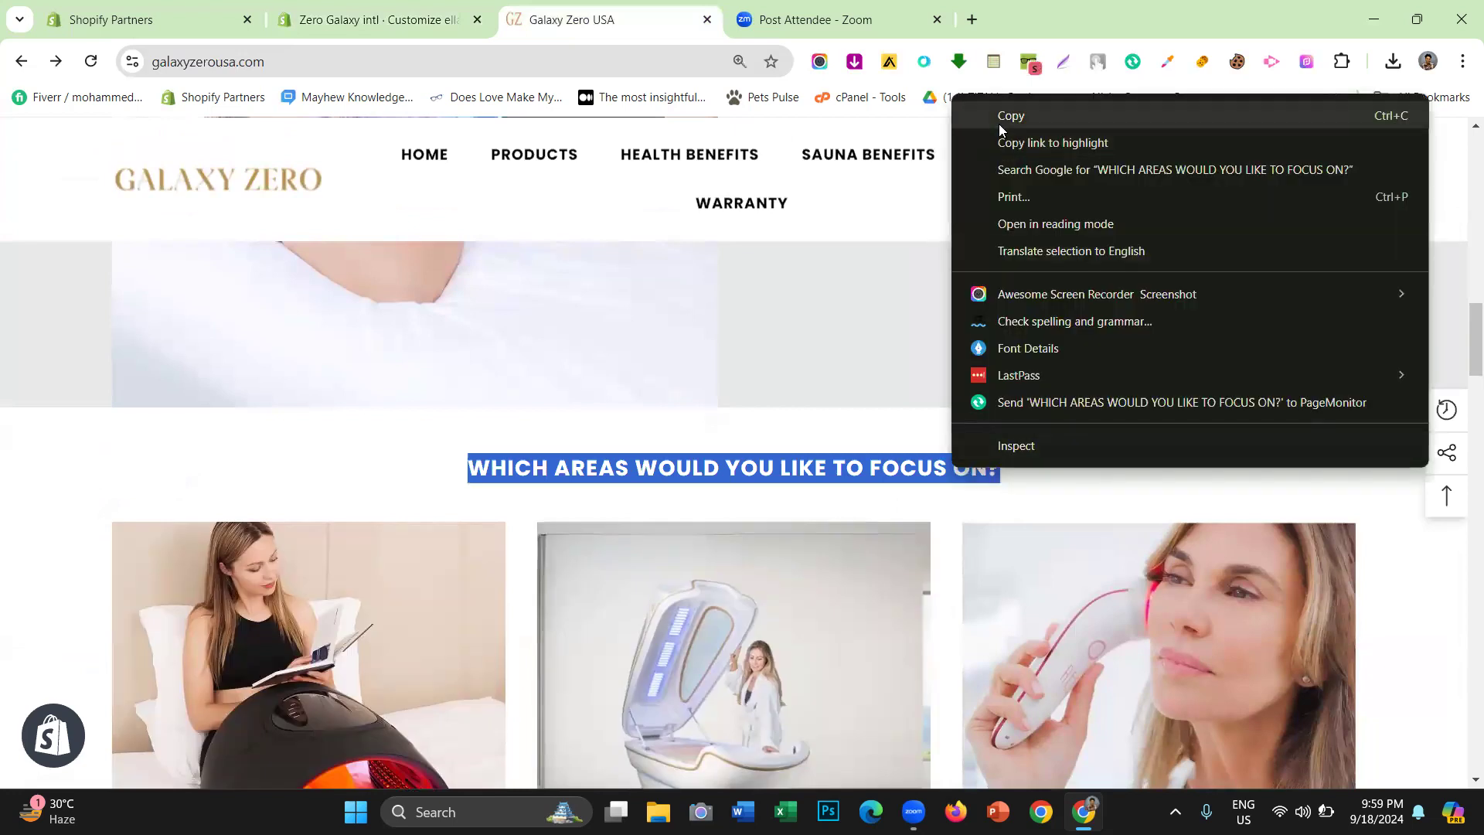
In the theme editor, set the new Spotlight section's title to "Which areas would you like to focus on?" and disable its title border
click(492, 7)
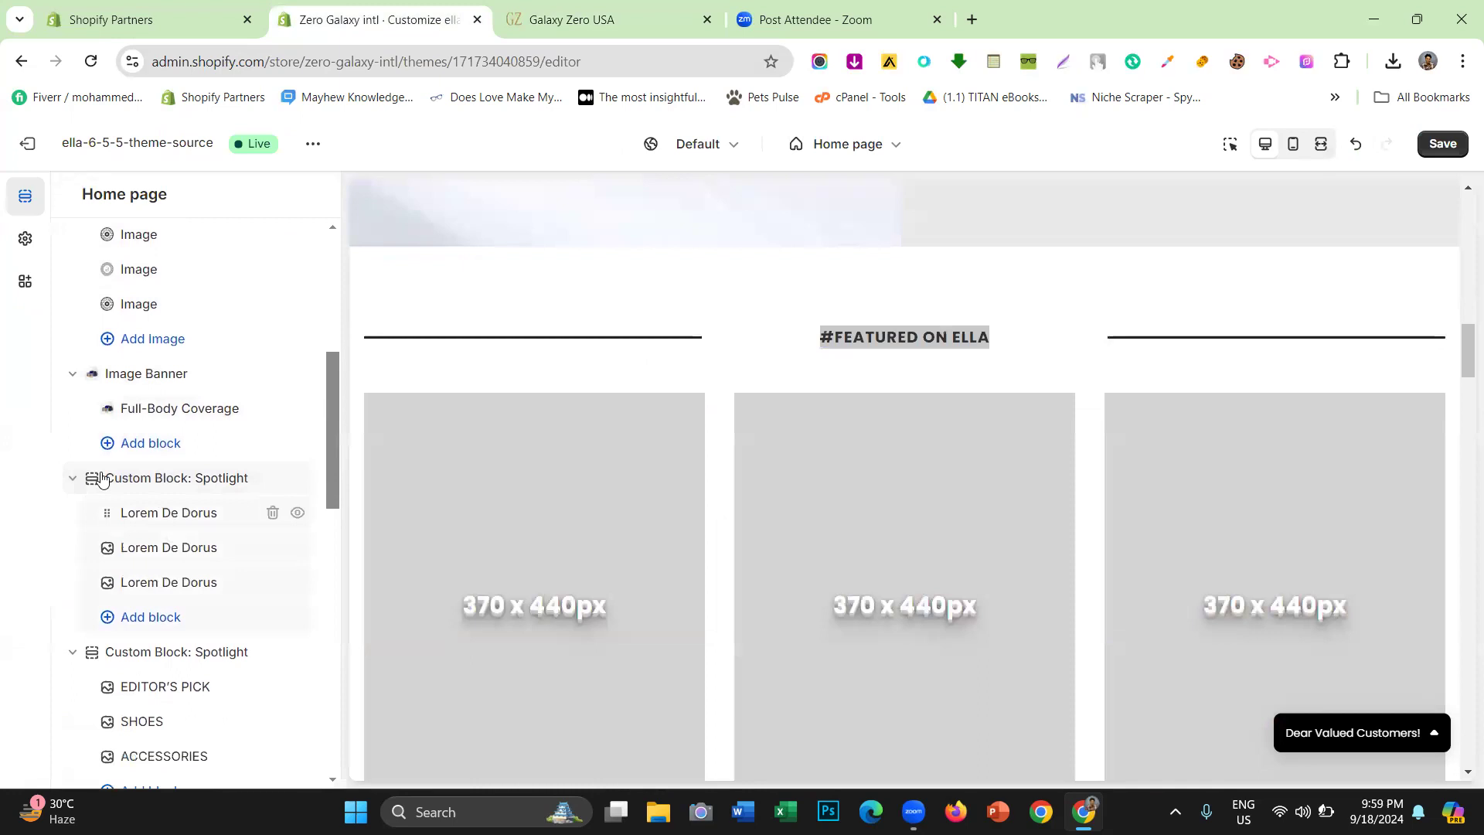
click(147, 479)
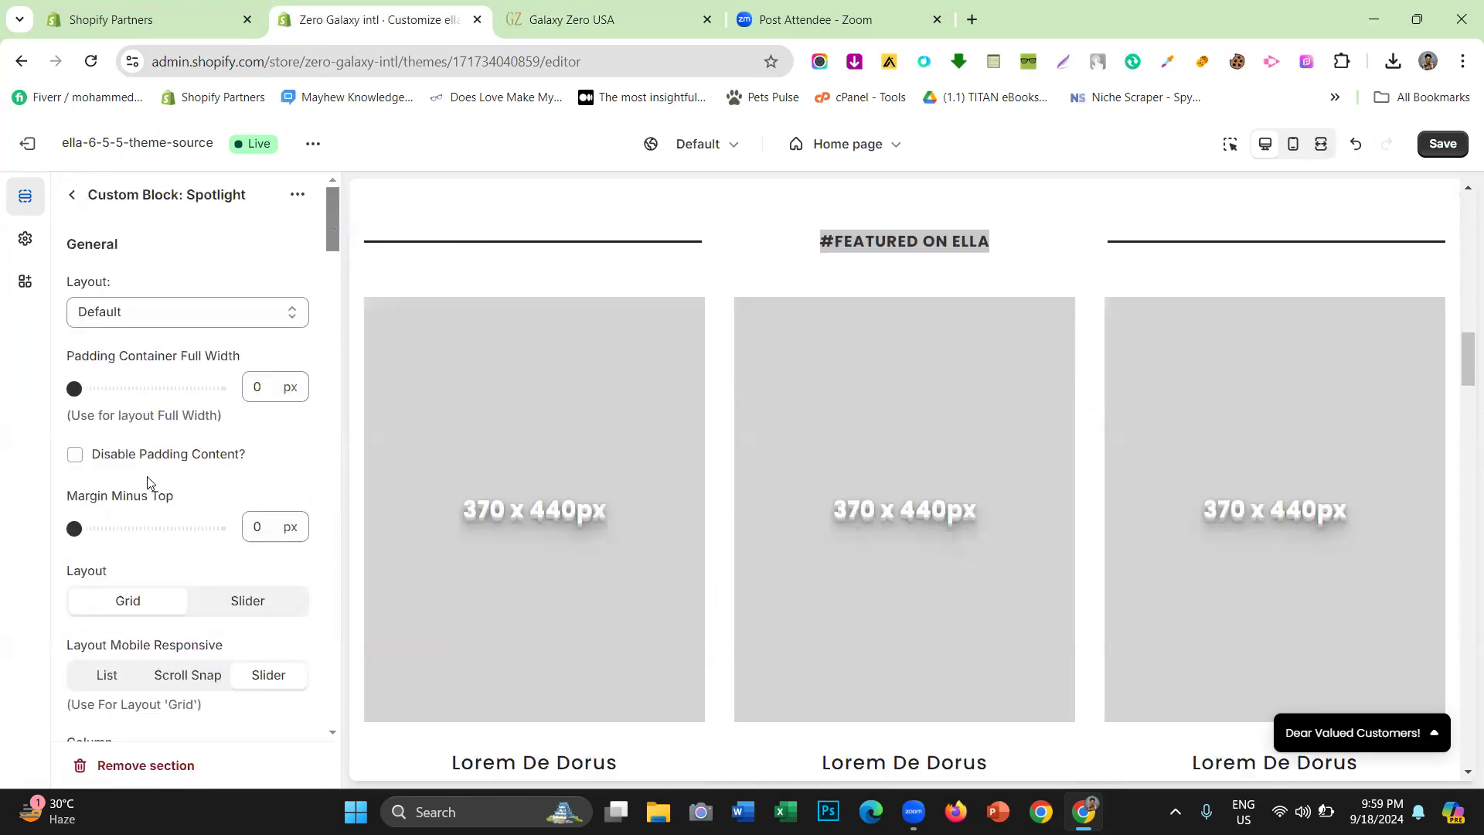
scroll(160, 568, down, 2)
scroll(161, 569, down, 10)
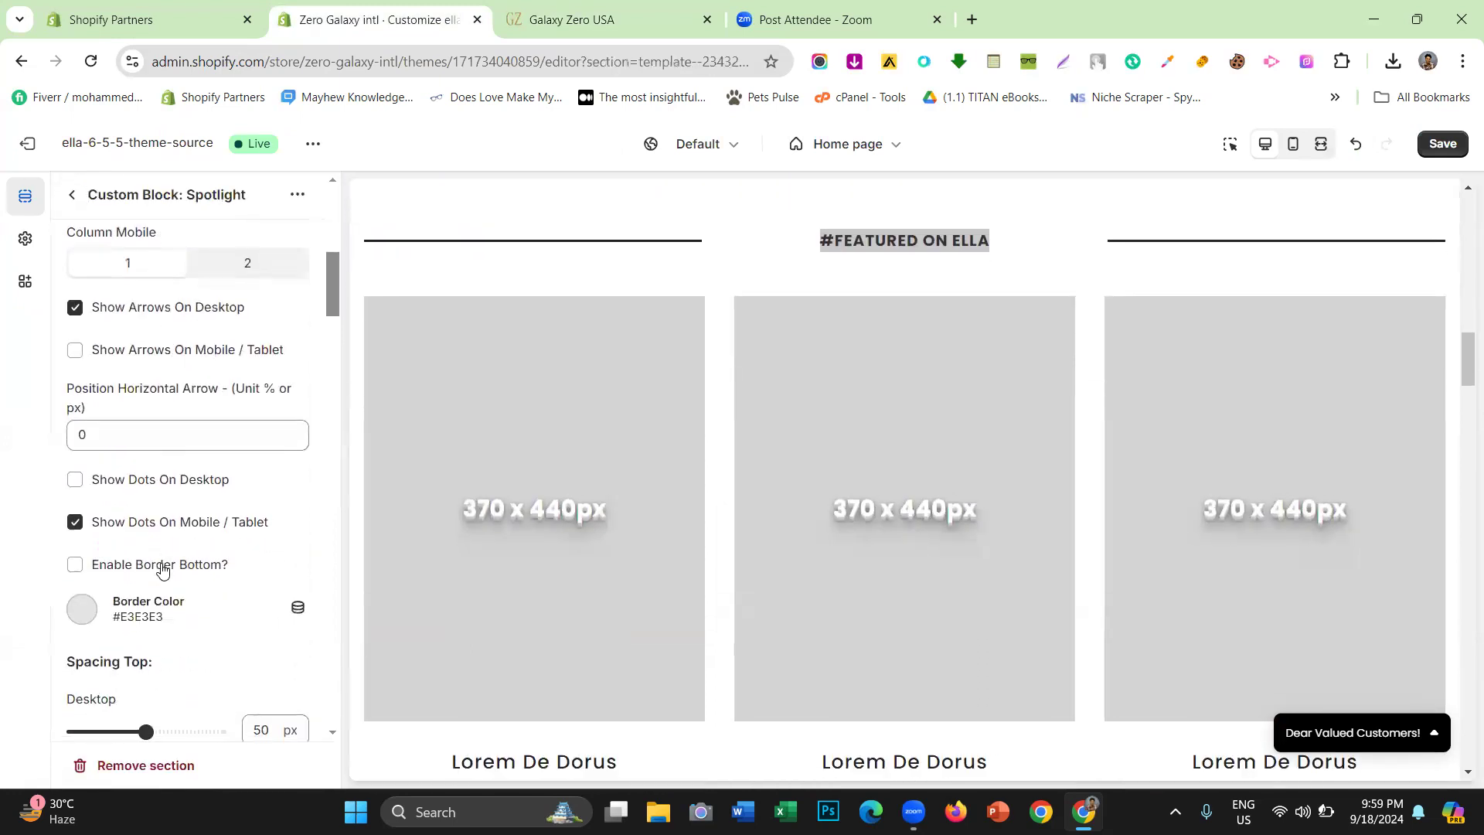
scroll(162, 569, down, 7)
scroll(160, 573, up, 3)
click(141, 403)
key(ctrl+a)
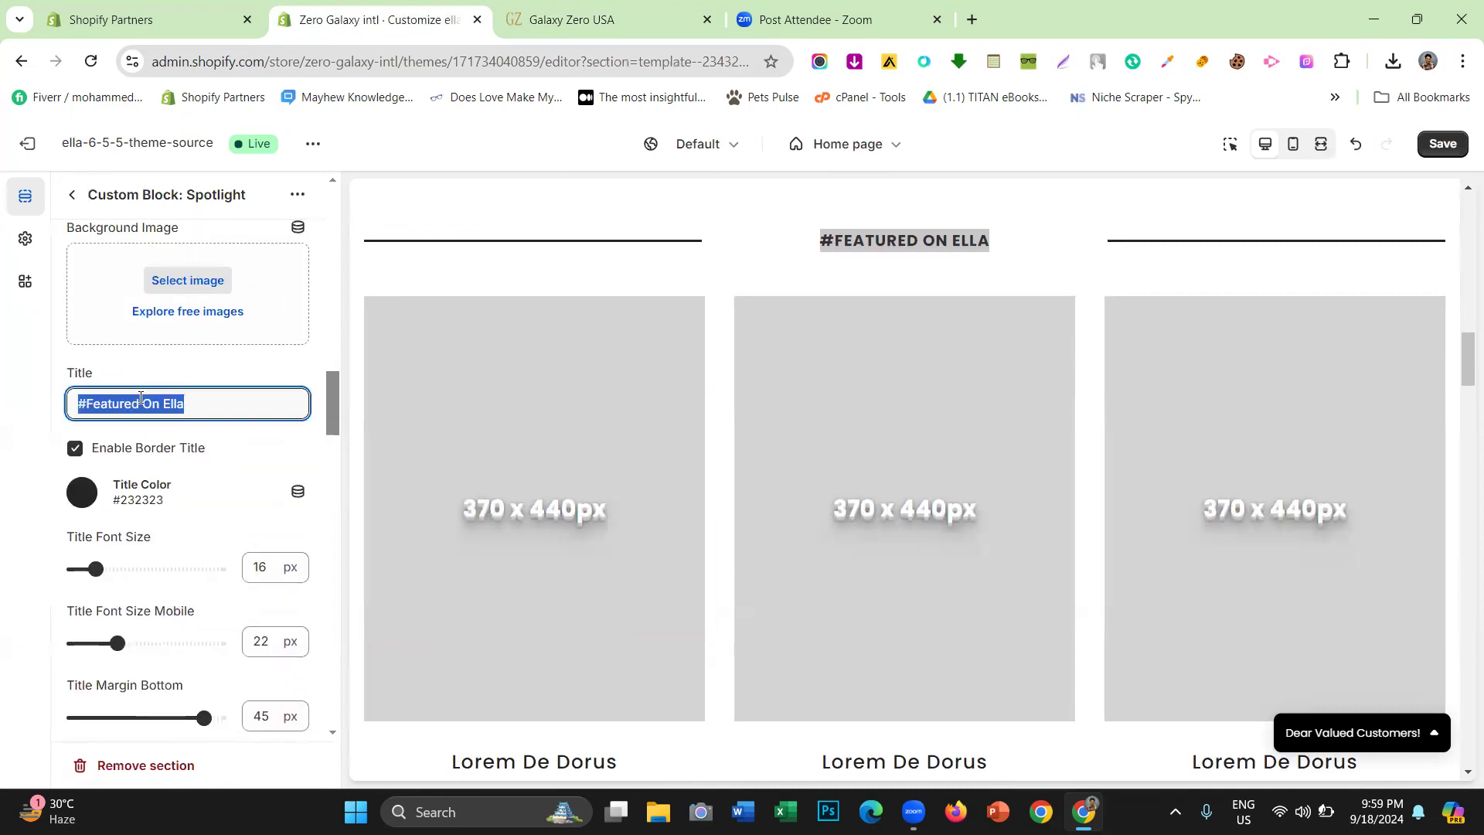
right_click(140, 403)
click(199, 515)
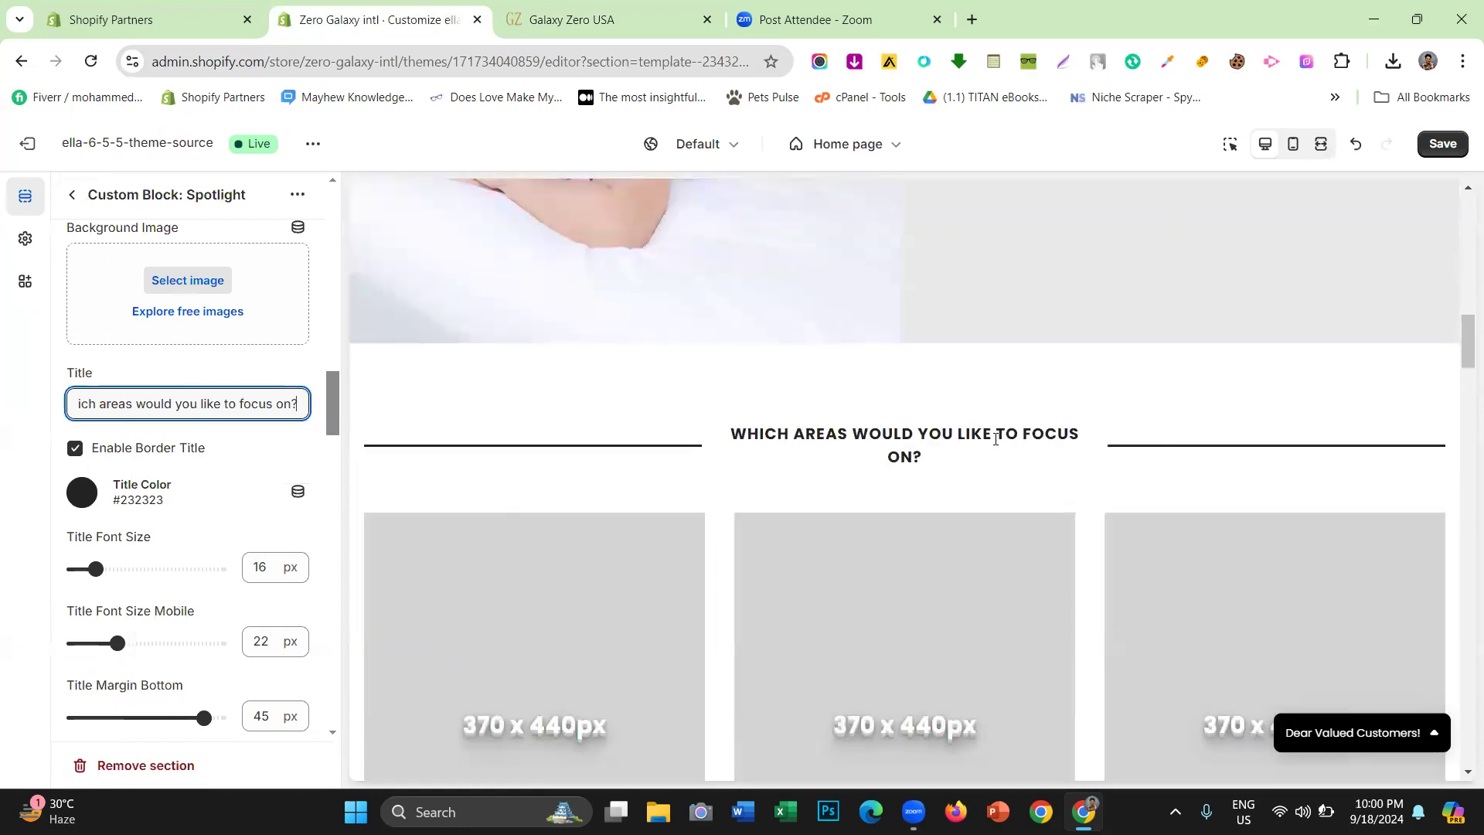
click(143, 446)
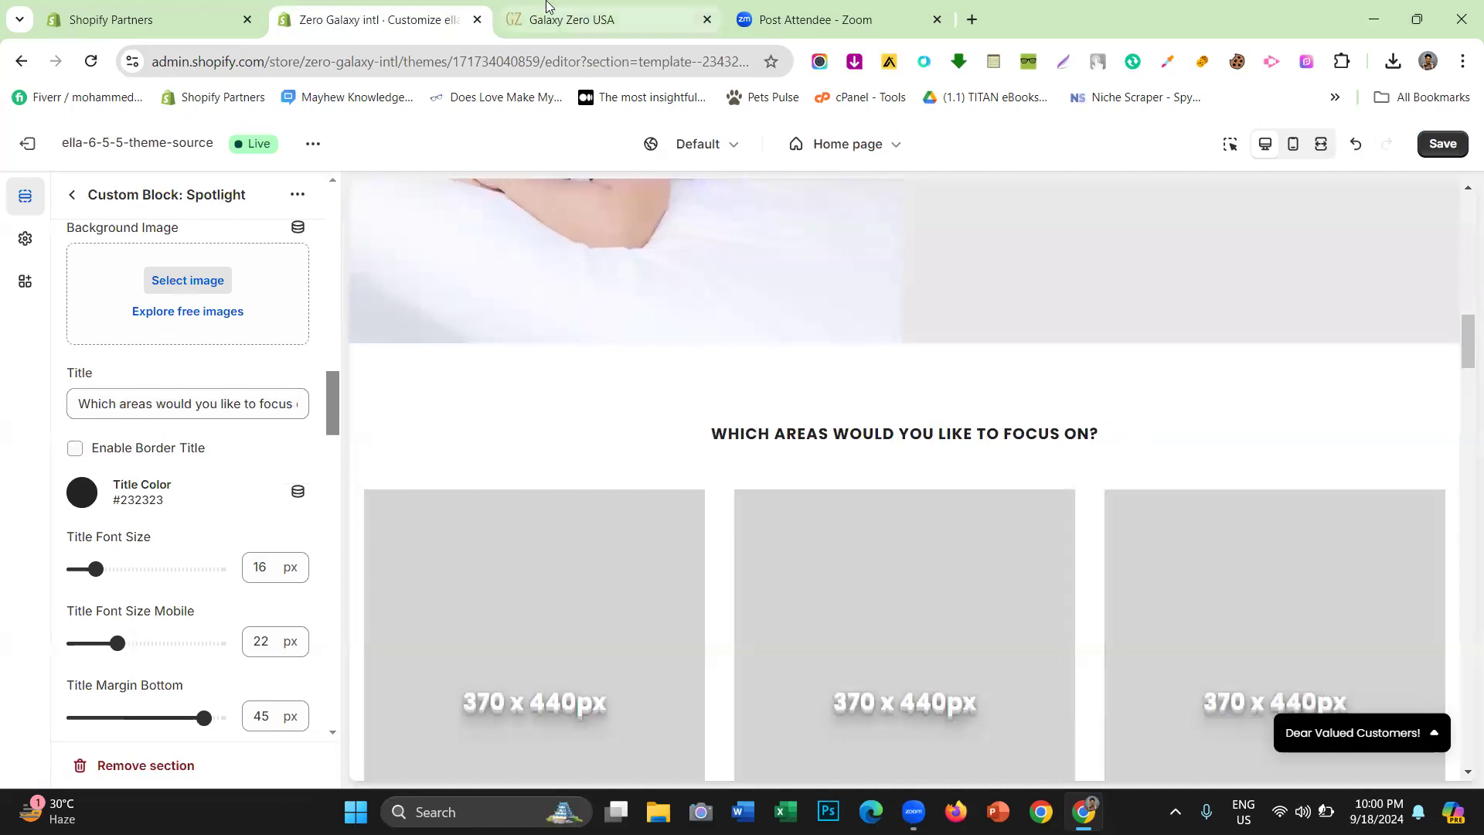
Inspect the text style of the "Which areas would you like to focus on?" heading on the Galaxy Zero USA site in desktop view
click(546, 6)
click(1166, 460)
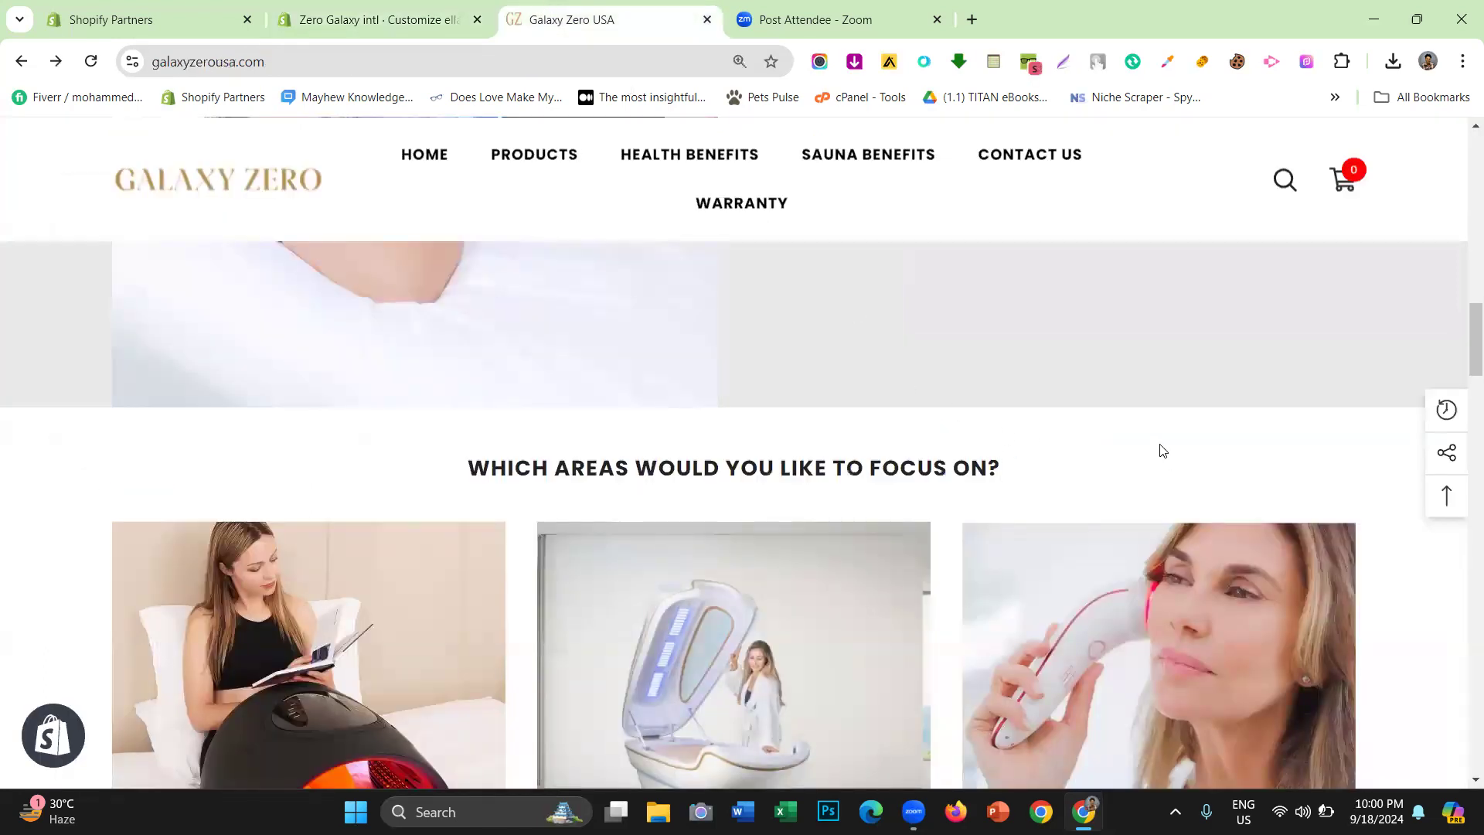
right_click(1228, 427)
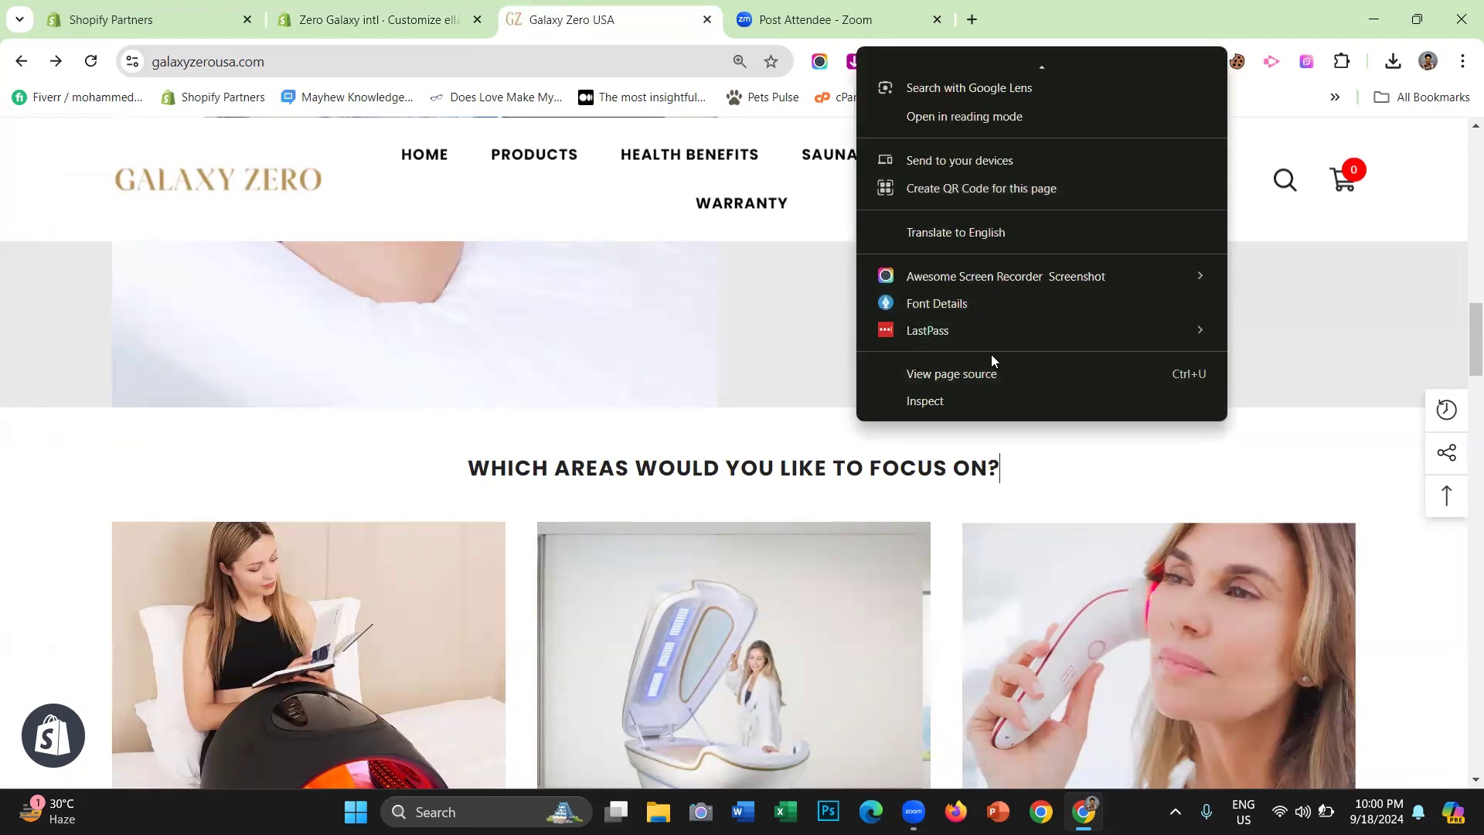
click(989, 406)
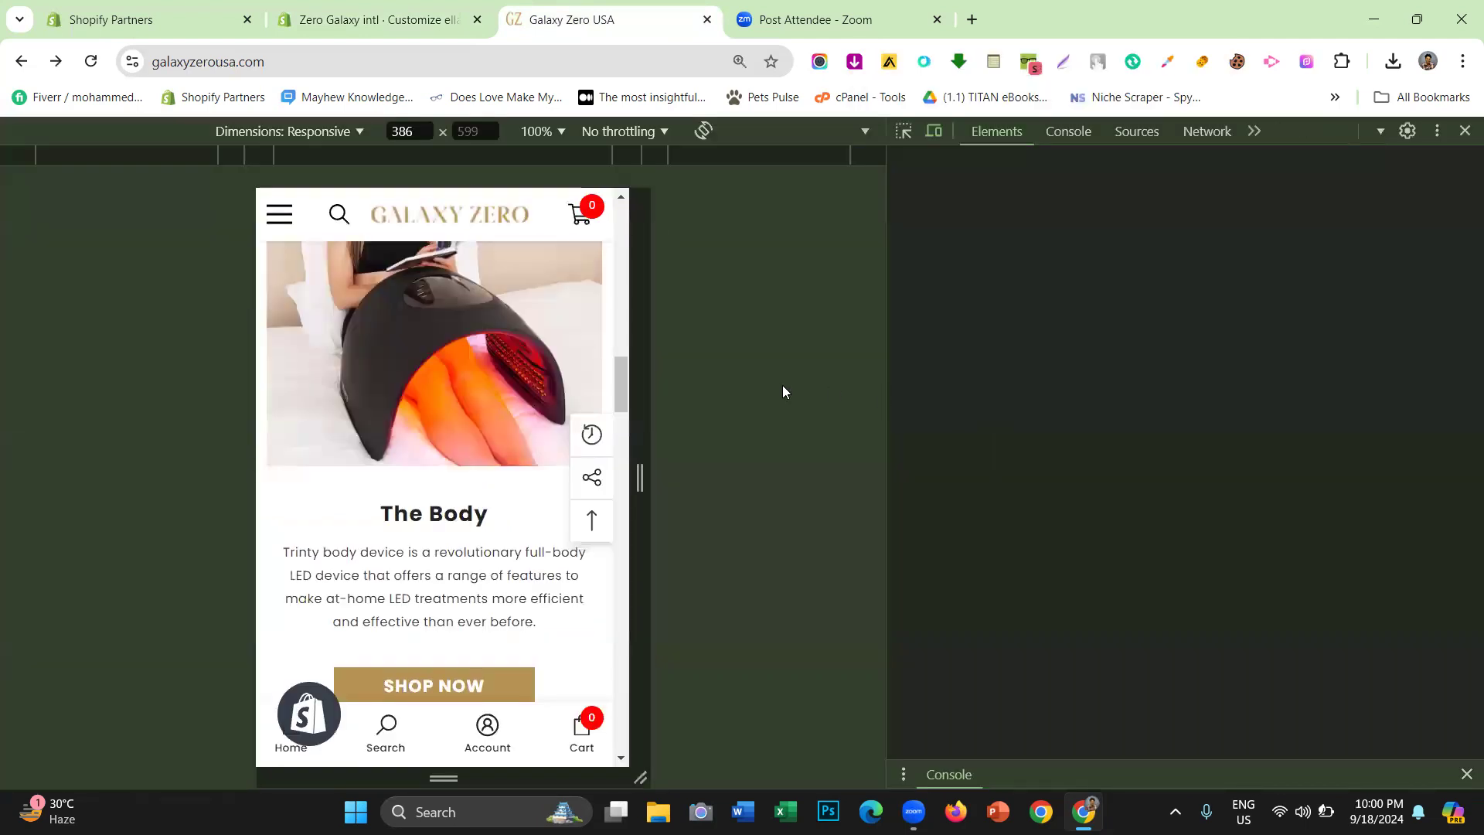
click(937, 132)
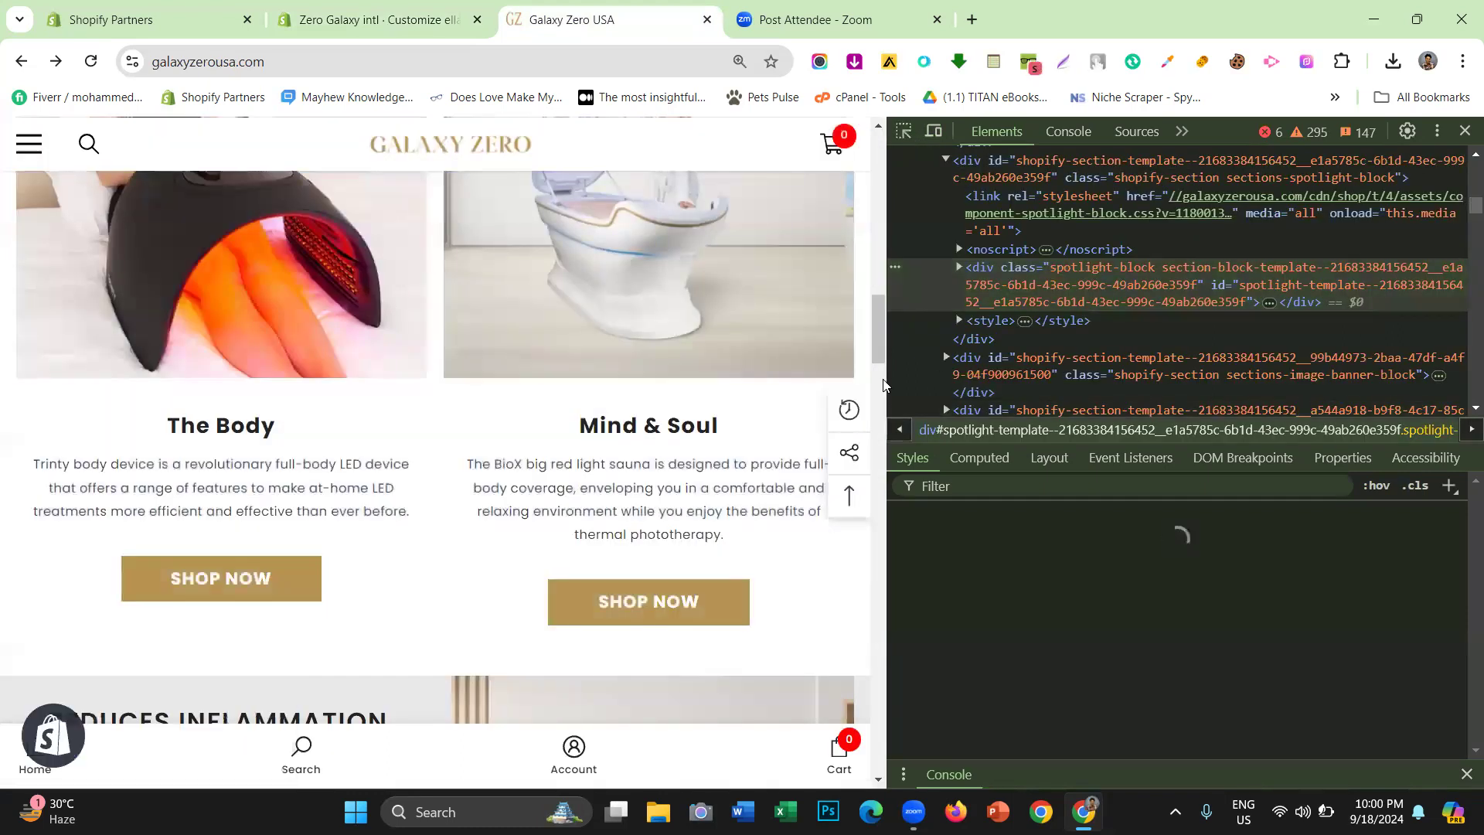
drag(887, 384, 1143, 387)
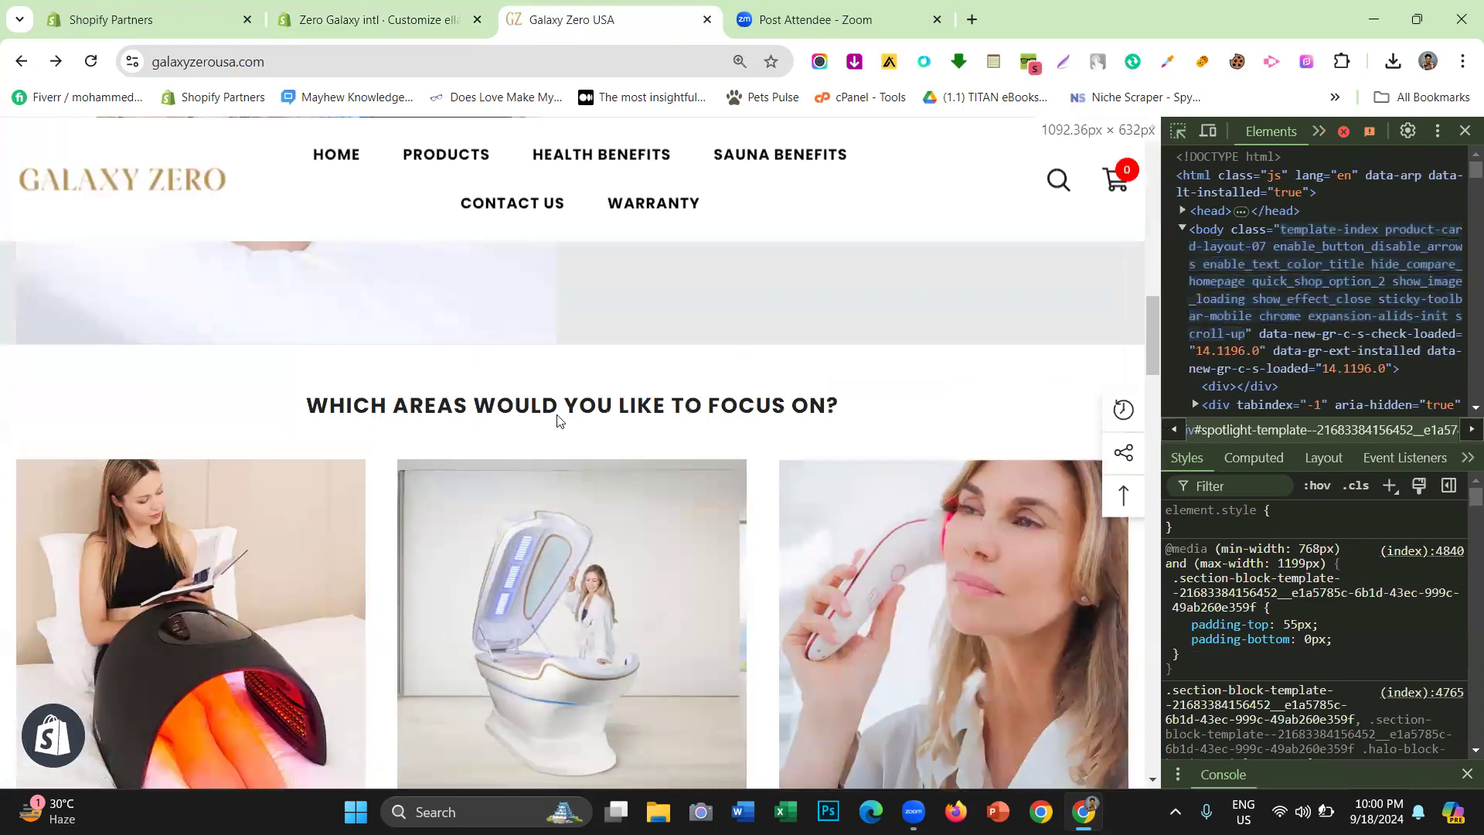
key(ctrl+shift+c)
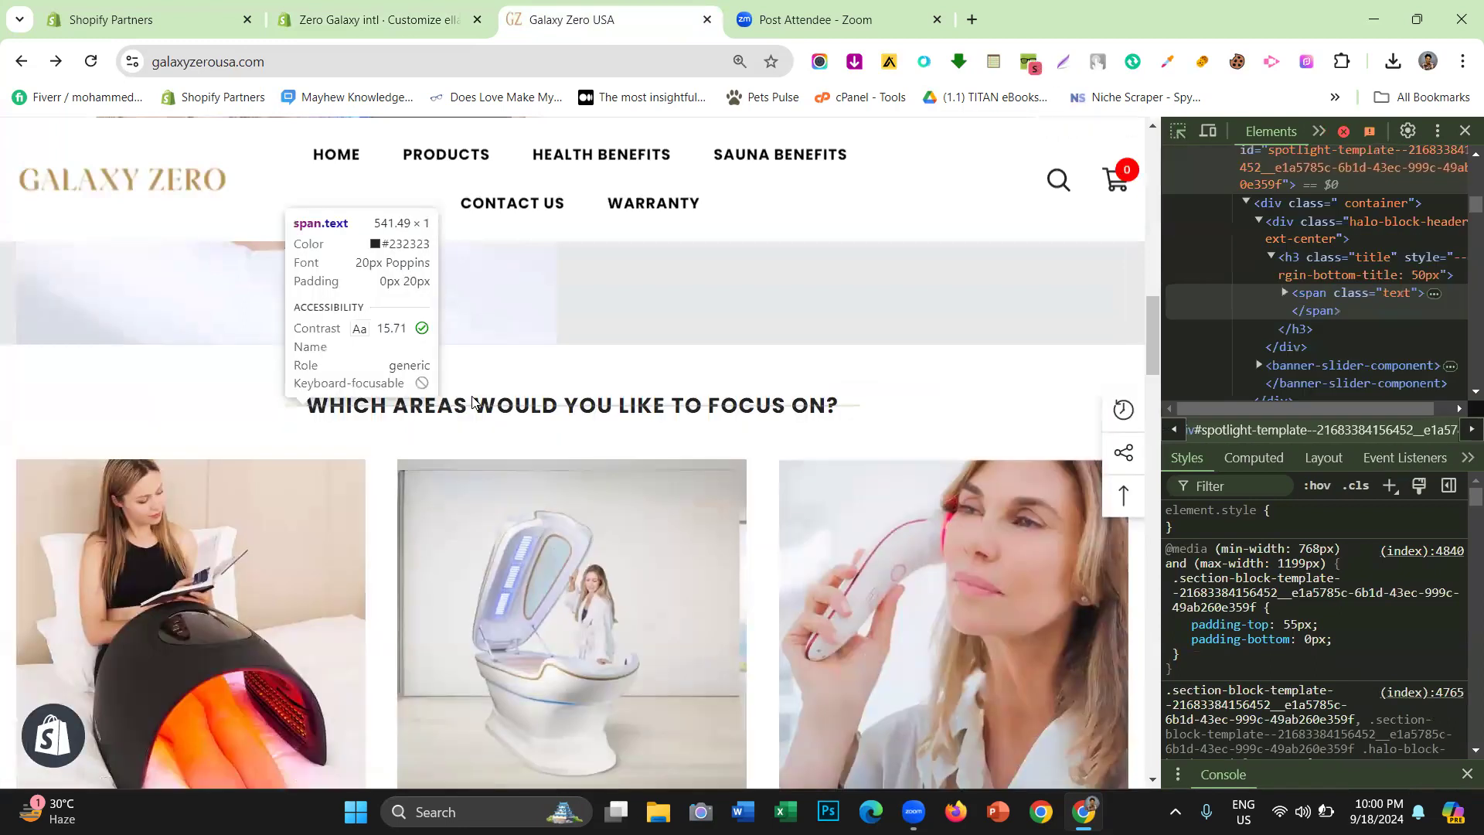
click(1177, 133)
click(1461, 128)
Inspect the Galaxy Zero USA heading's font size again and return to the Spotlight section's settings in the theme editor
scroll(1067, 382, down, 1)
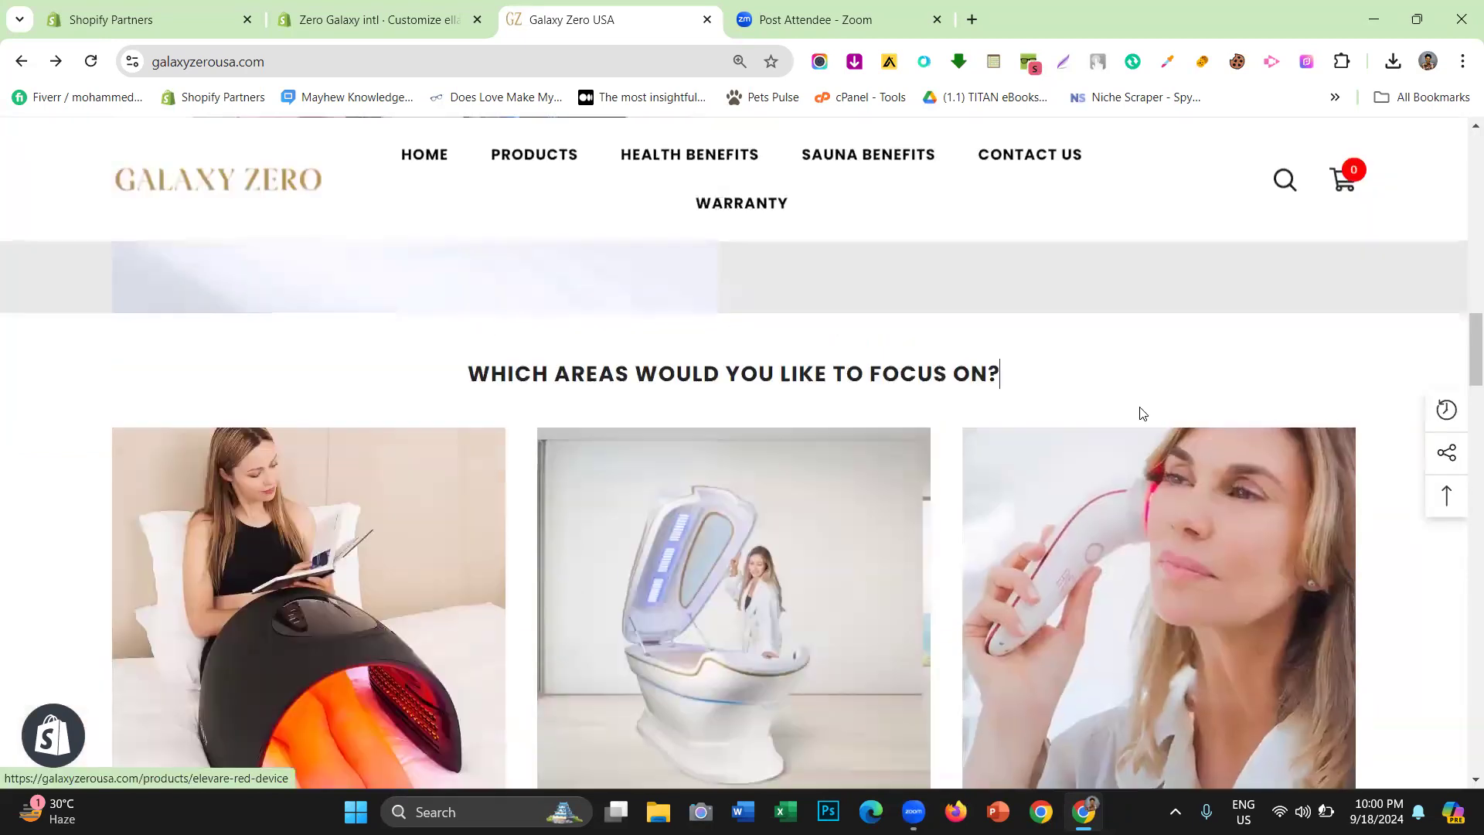
right_click(1147, 367)
scroll(925, 656, down, 1)
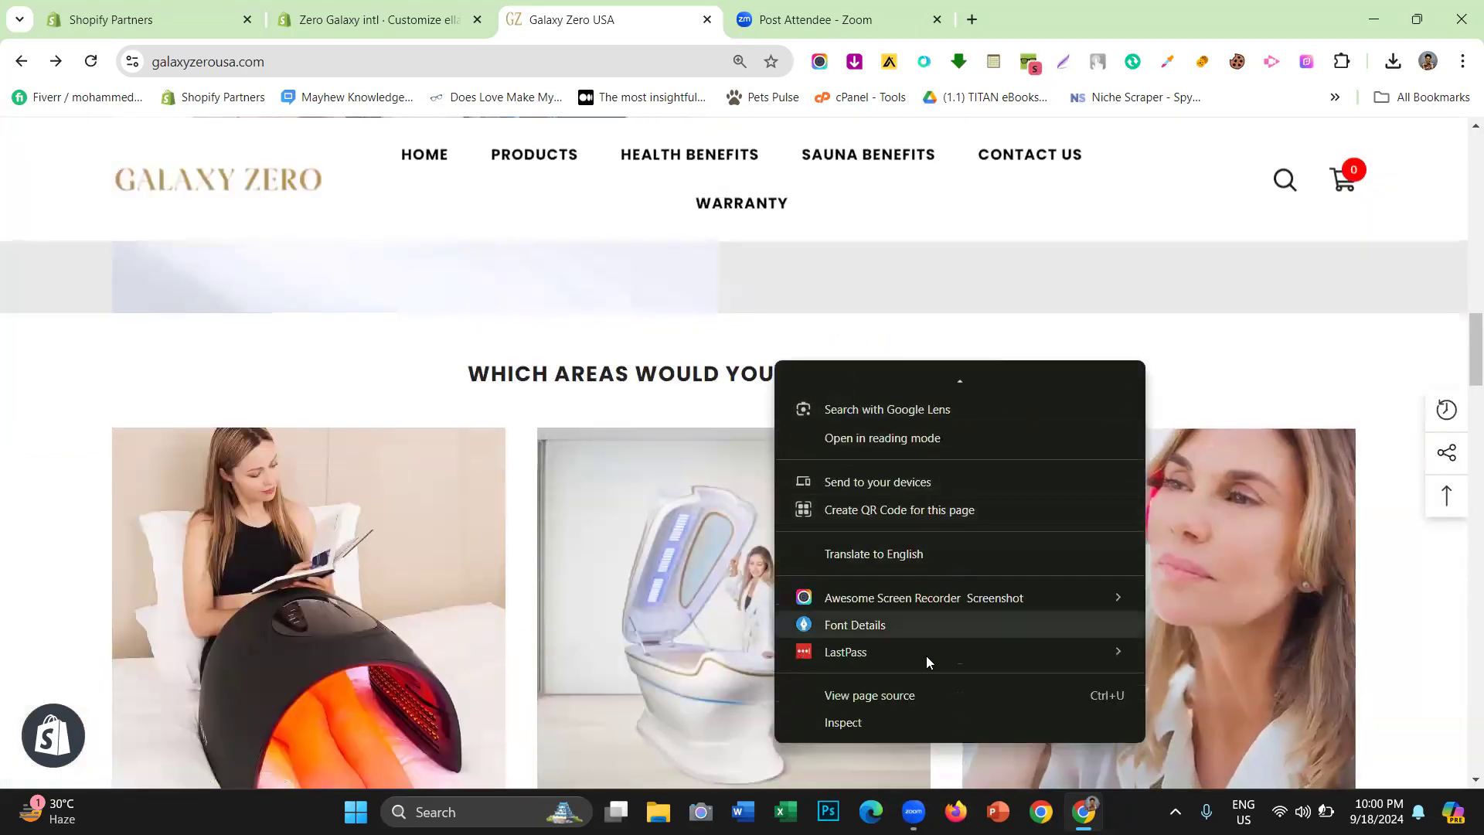
click(913, 719)
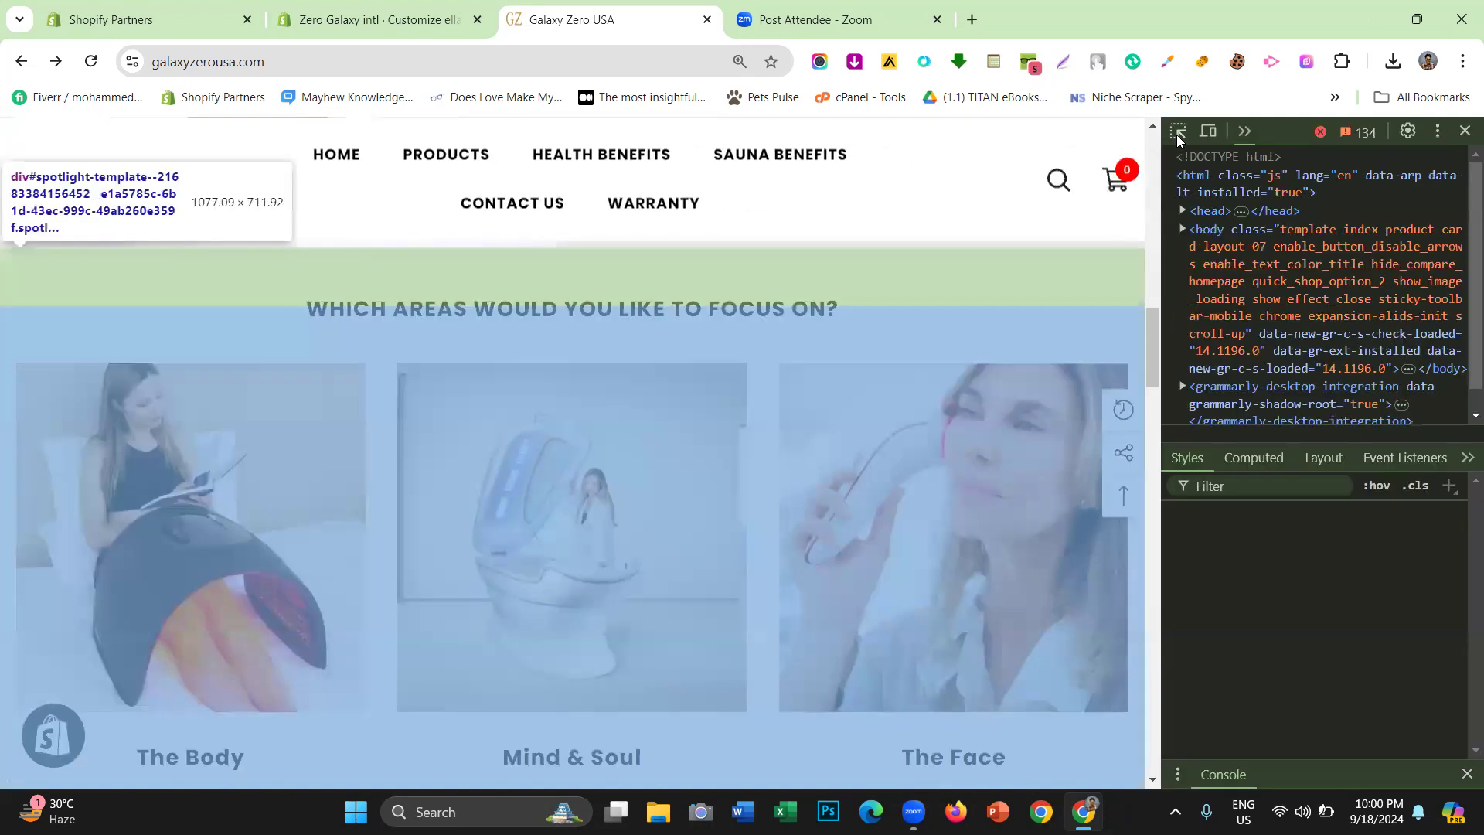
click(1176, 132)
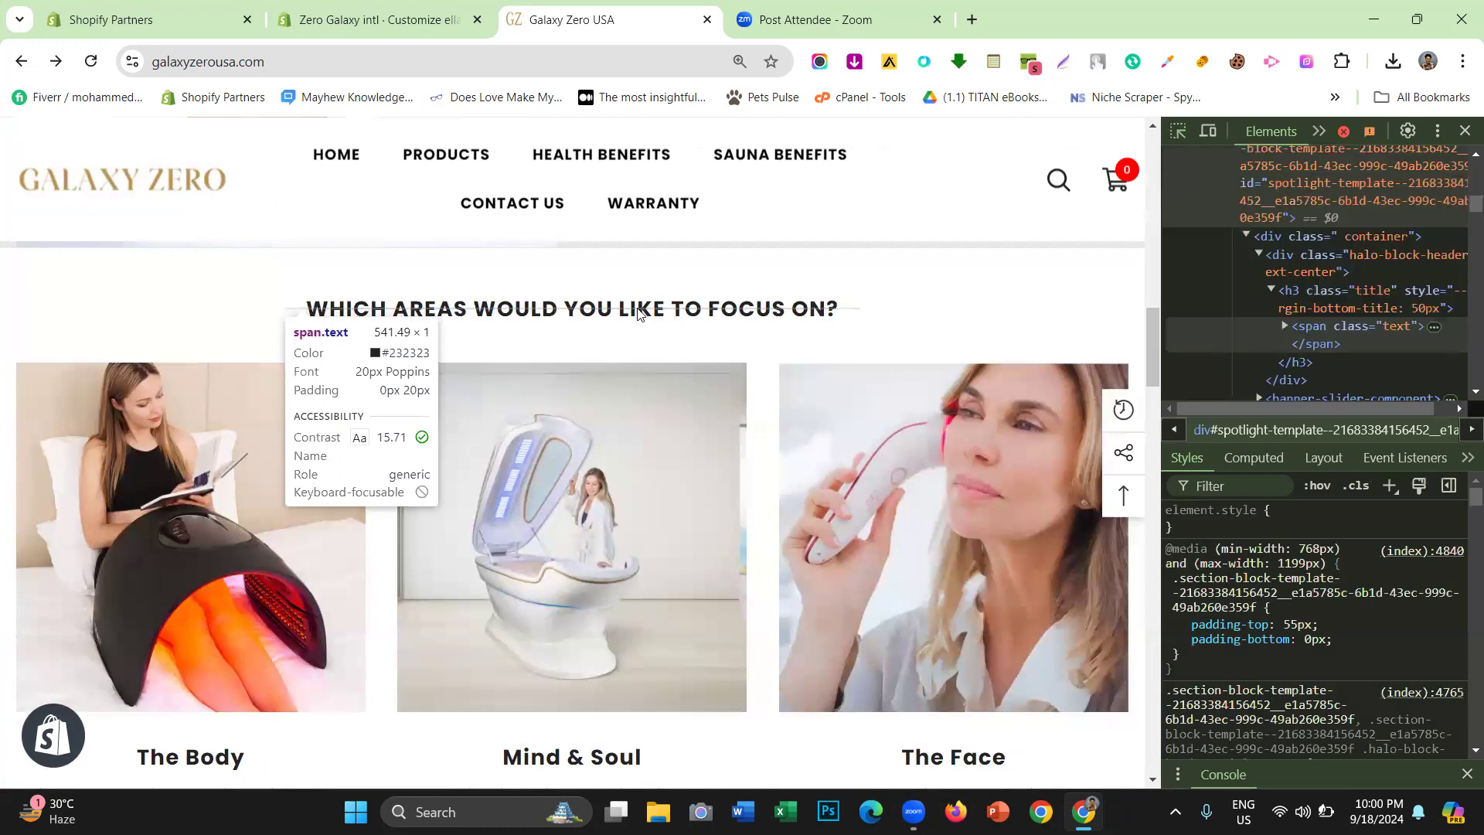
click(389, 22)
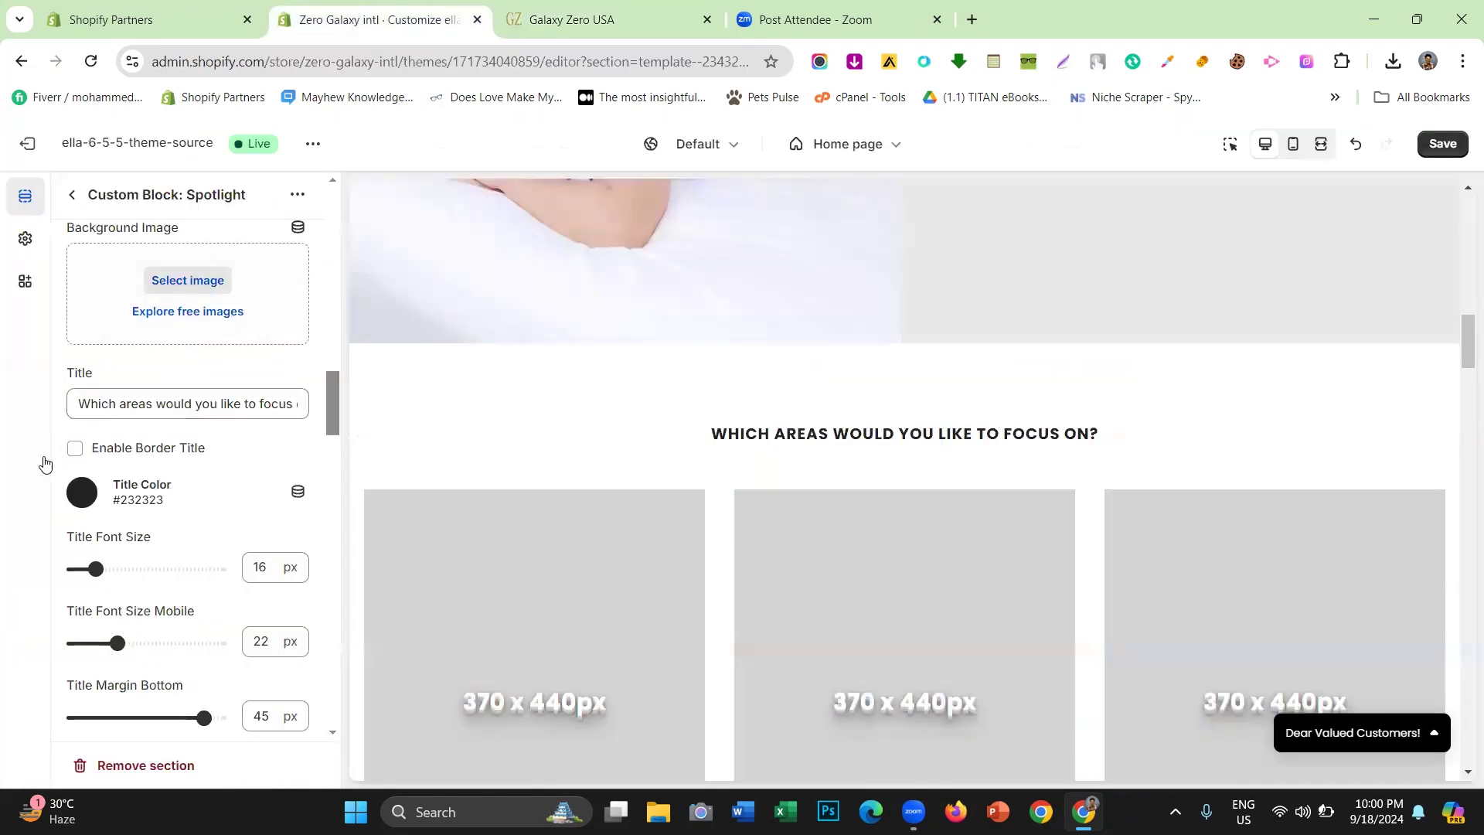
Set the Spotlight section's title font size to 20 px, matching the heading inspected on the Galaxy Zero USA site
click(97, 568)
drag(98, 569, 112, 569)
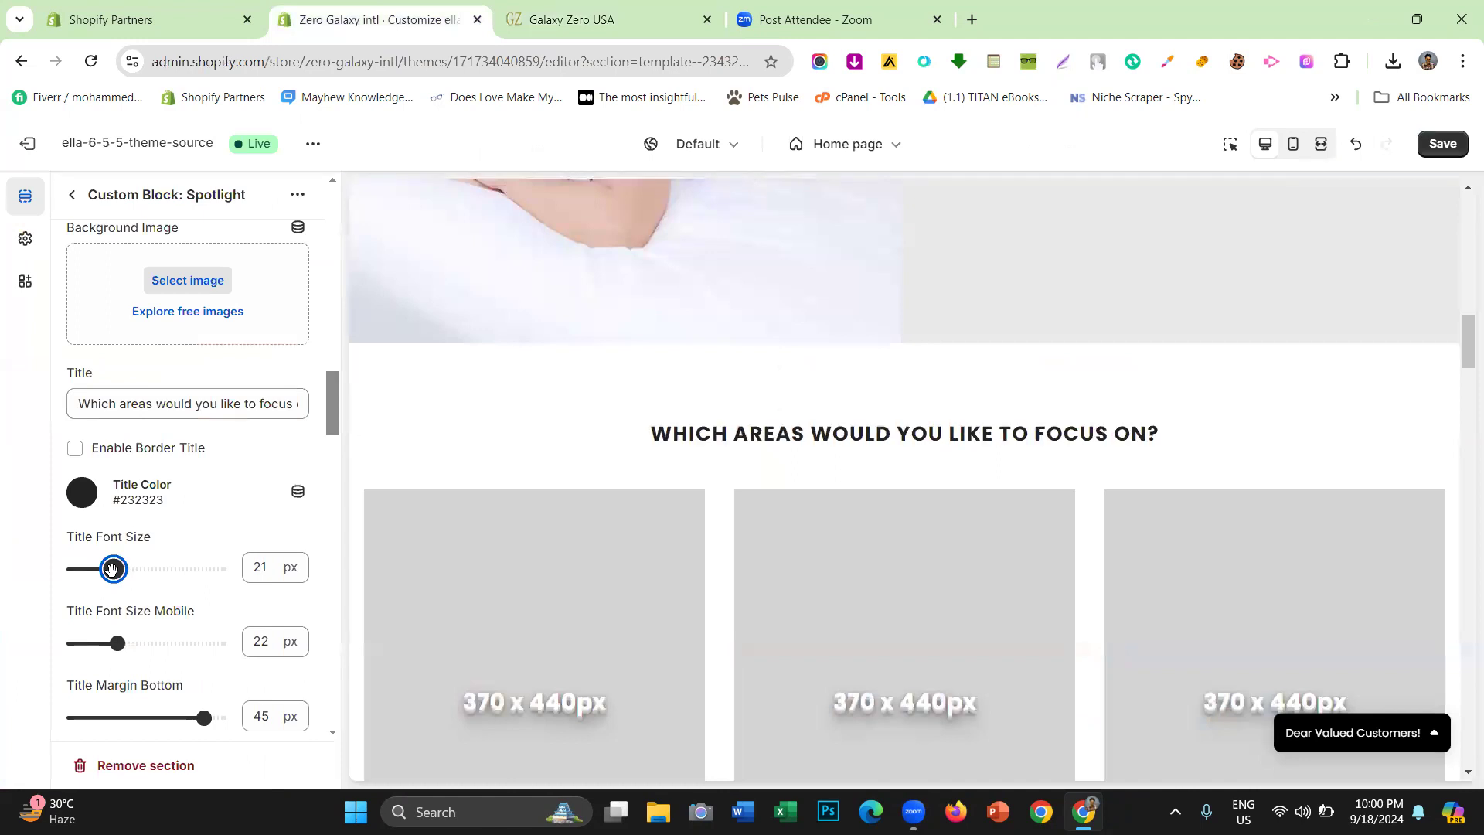
click(572, 20)
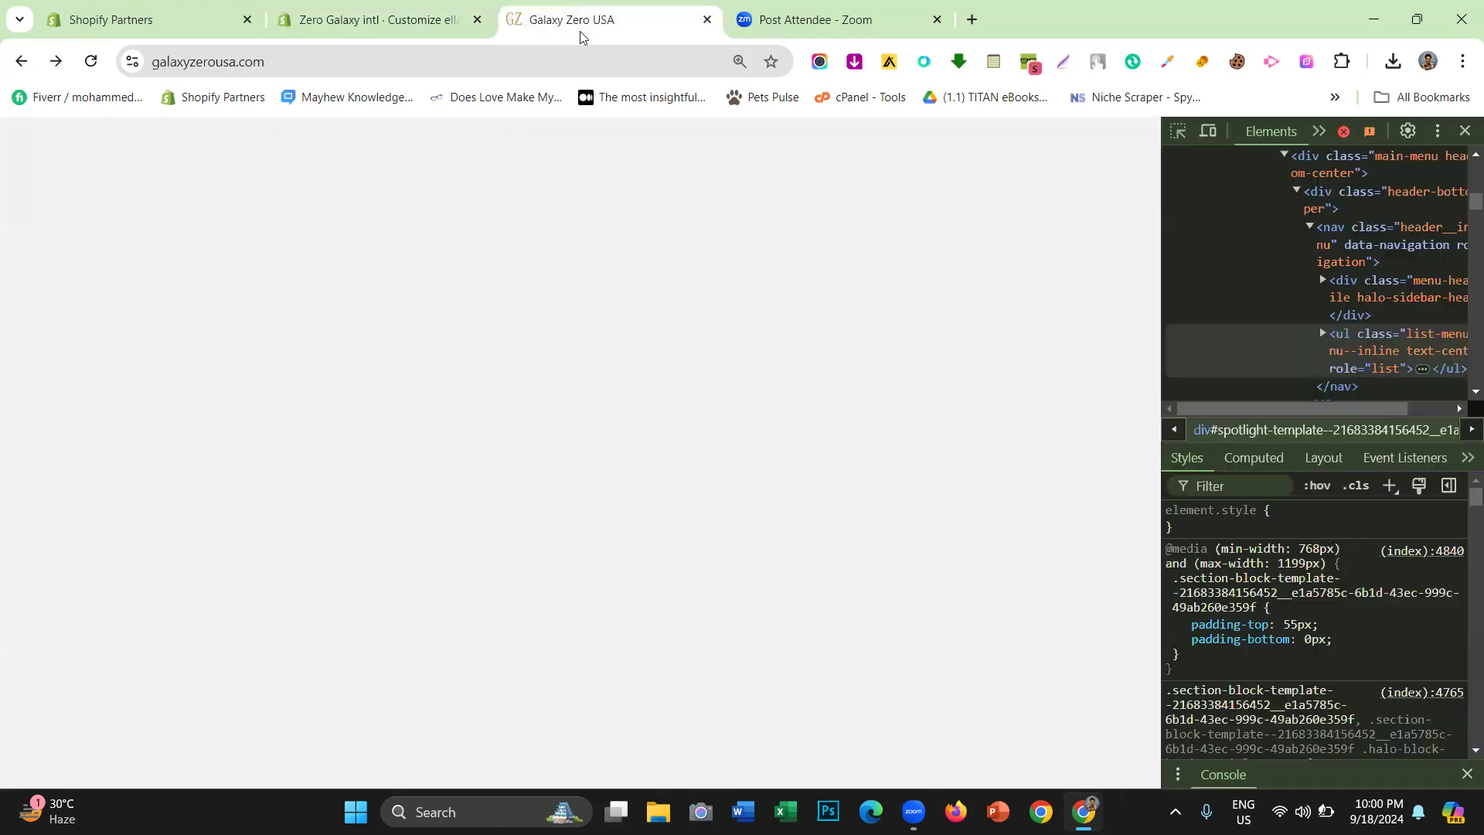
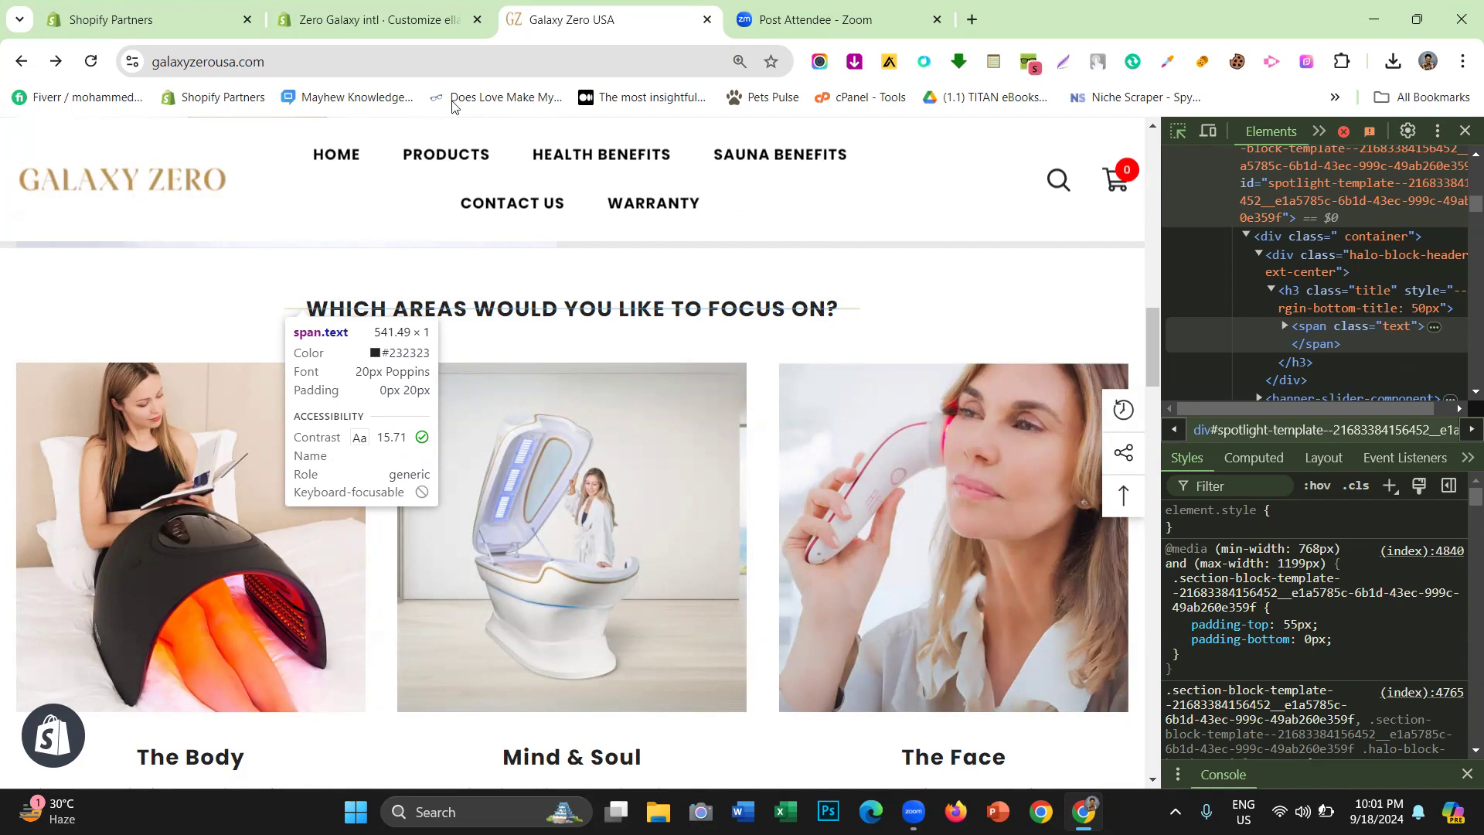
click(387, 17)
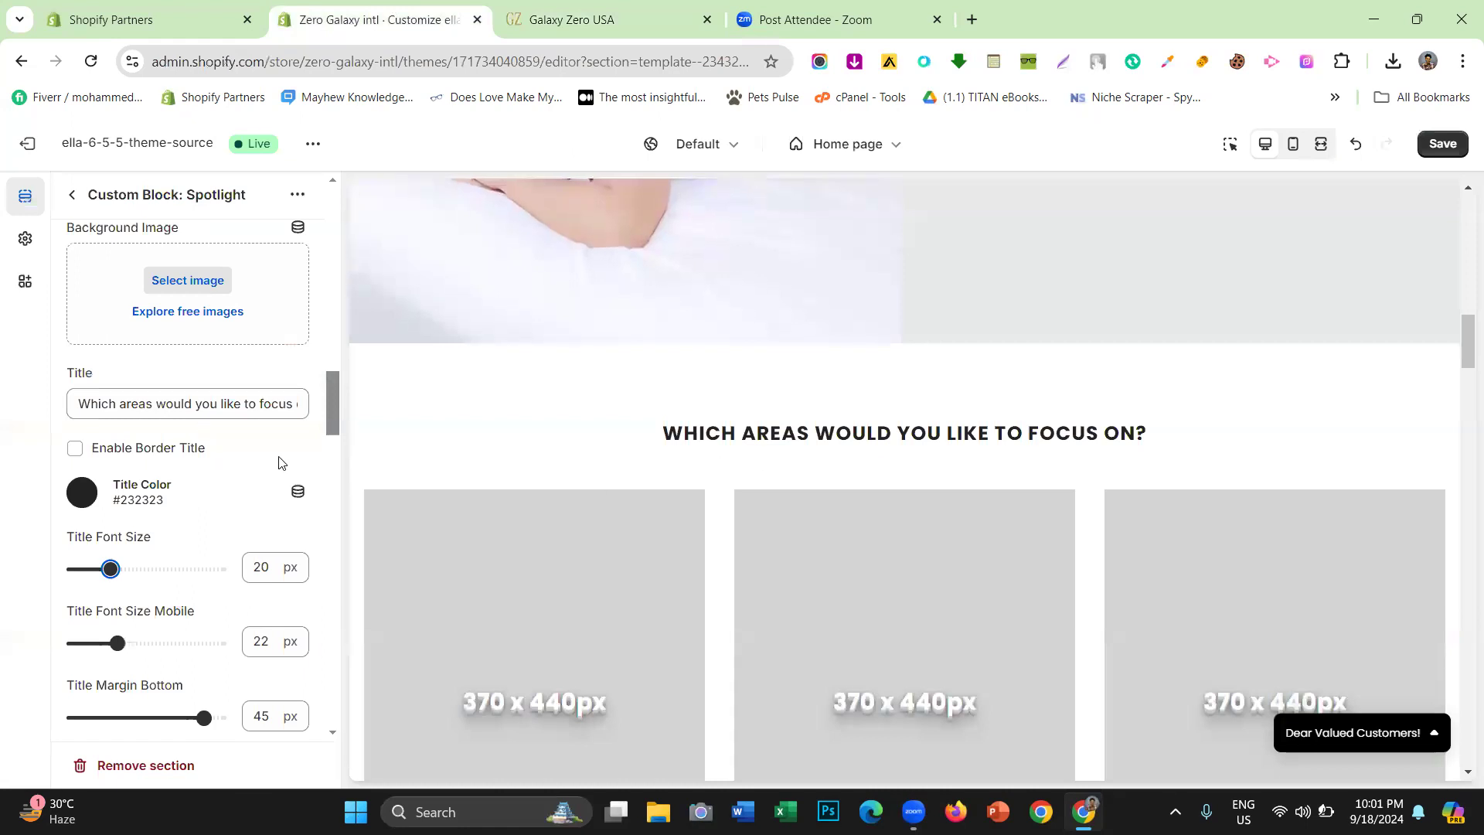
Set the Spotlight section's mobile title font size to 20 px
scroll(215, 473, down, 2)
triple_click(116, 442)
click(220, 451)
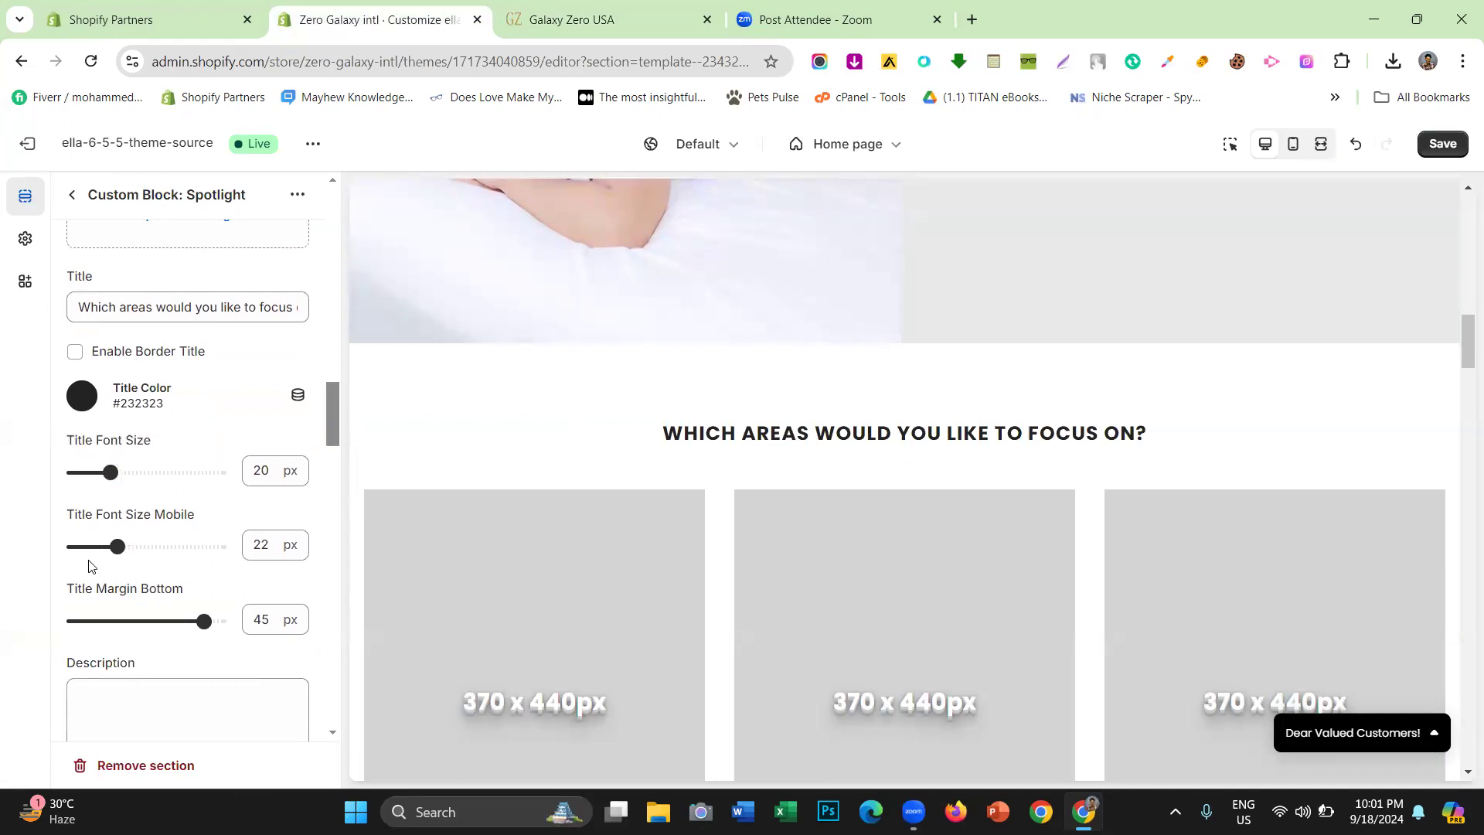
click(117, 546)
drag(116, 547, 110, 546)
scroll(123, 520, down, 3)
scroll(125, 516, down, 1)
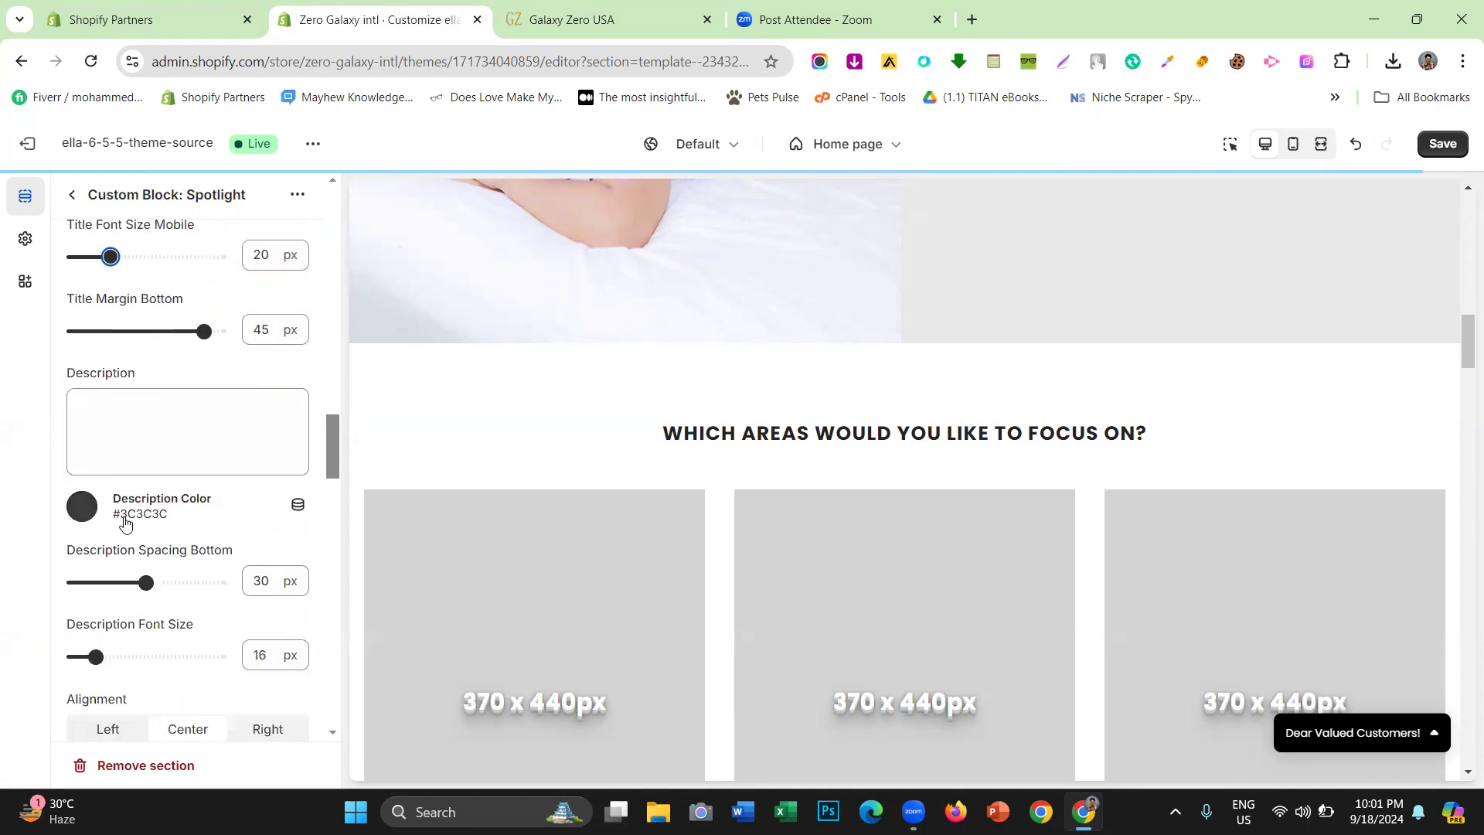
Review the Spotlight section's description, alignment and grid gap settings
scroll(126, 523, up, 2)
click(128, 606)
scroll(127, 606, down, 3)
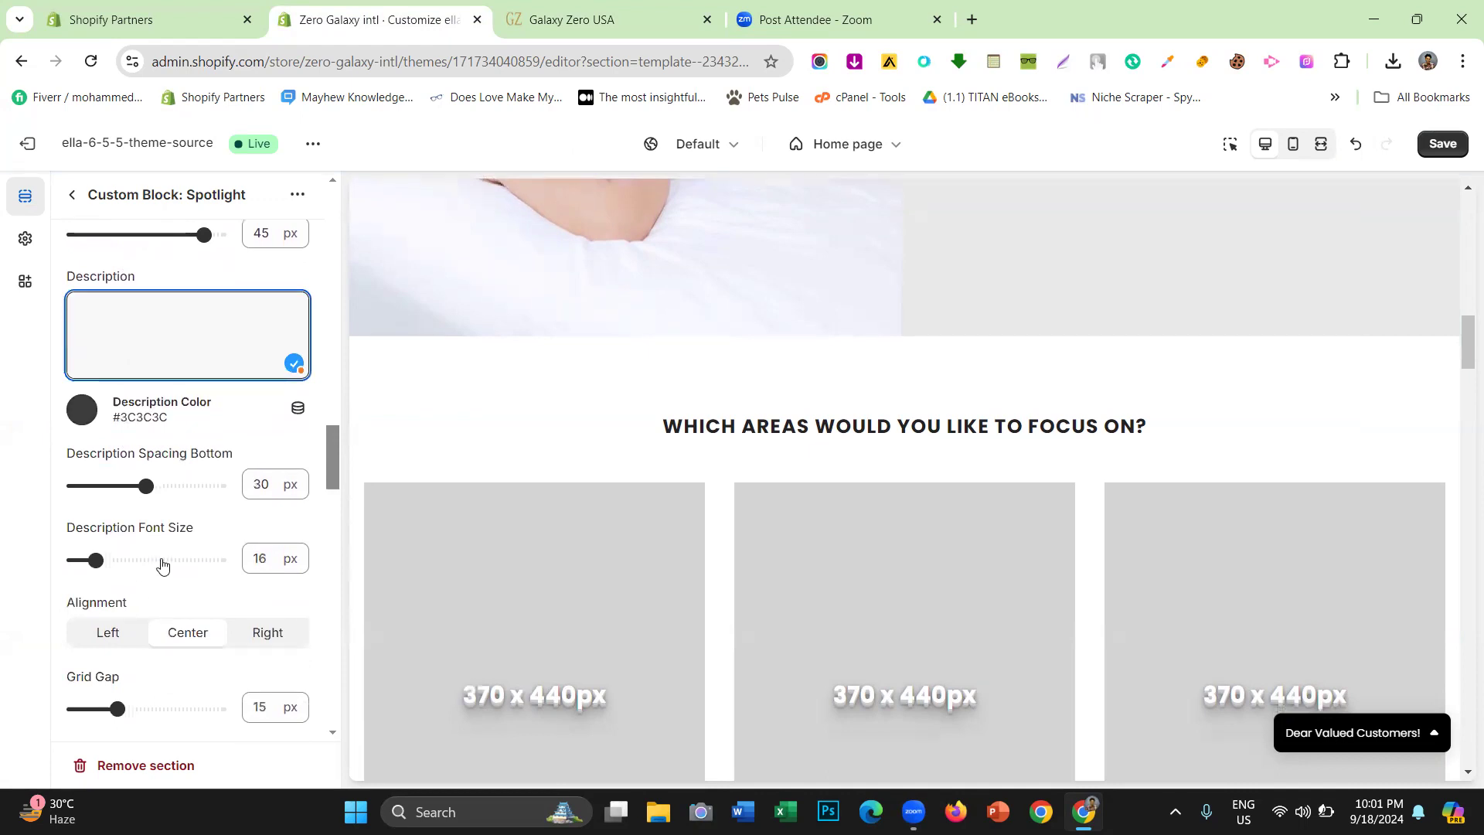
scroll(162, 564, down, 5)
scroll(159, 560, up, 4)
click(98, 545)
click(179, 545)
scroll(178, 546, up, 6)
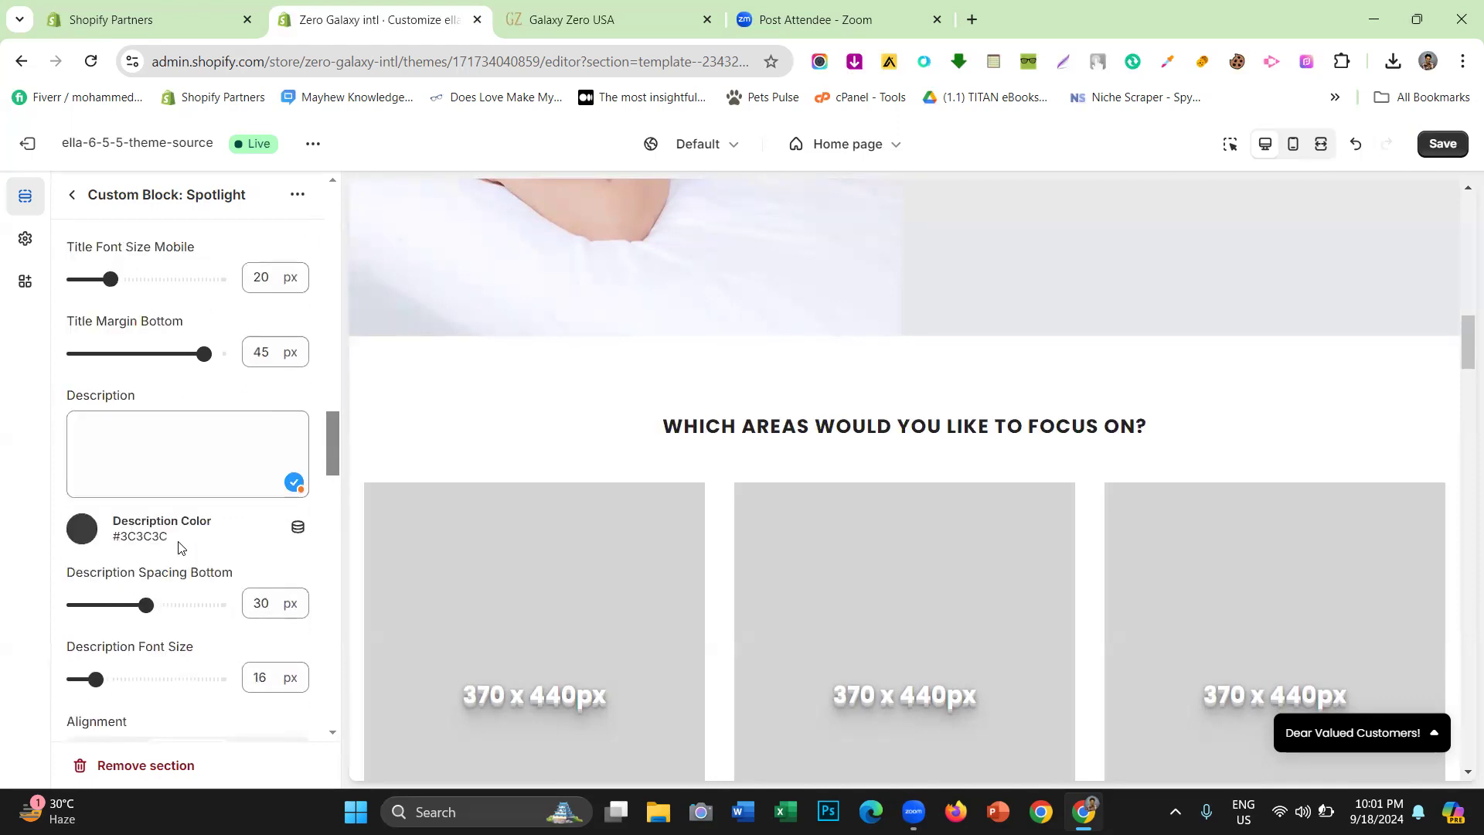
Close the element inspector on the Galaxy Zero USA site and examine the spacing above the focus-areas heading at full width
click(578, 6)
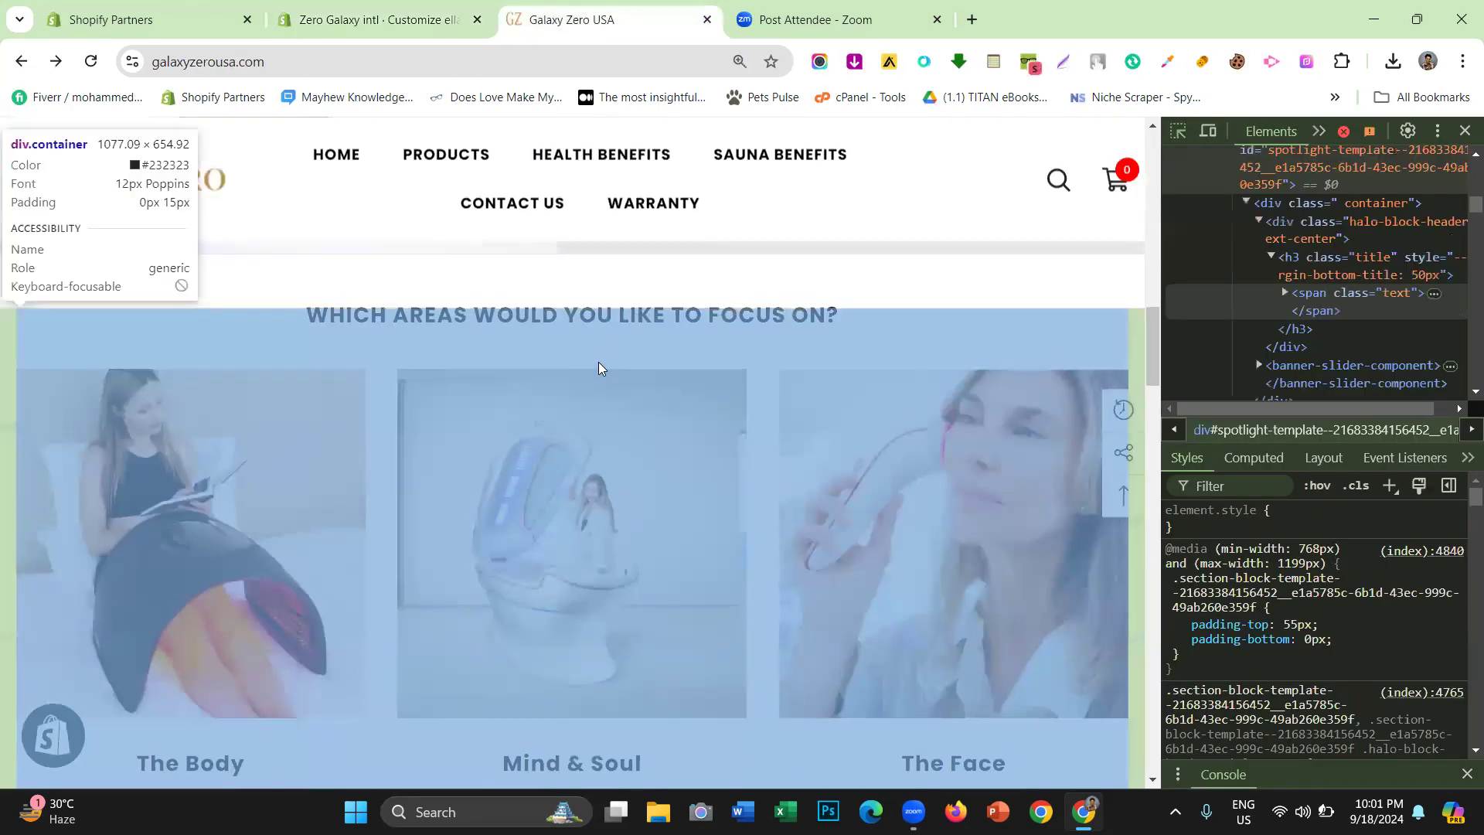
scroll(598, 435, up, 2)
click(1464, 129)
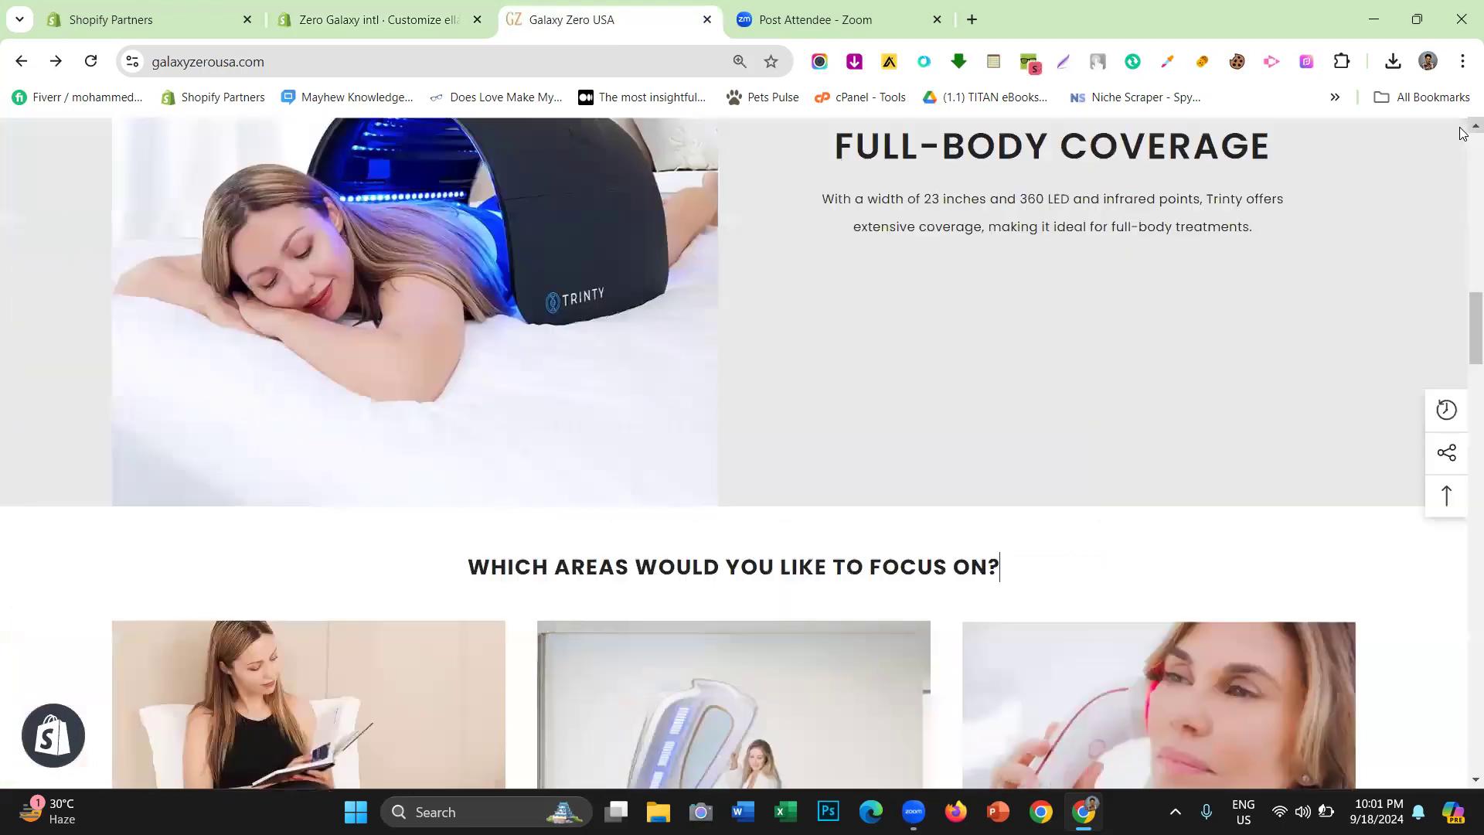
In the theme editor, set the Spotlight section's top spacing to 25 px for desktop, tablet and mobile
click(452, 3)
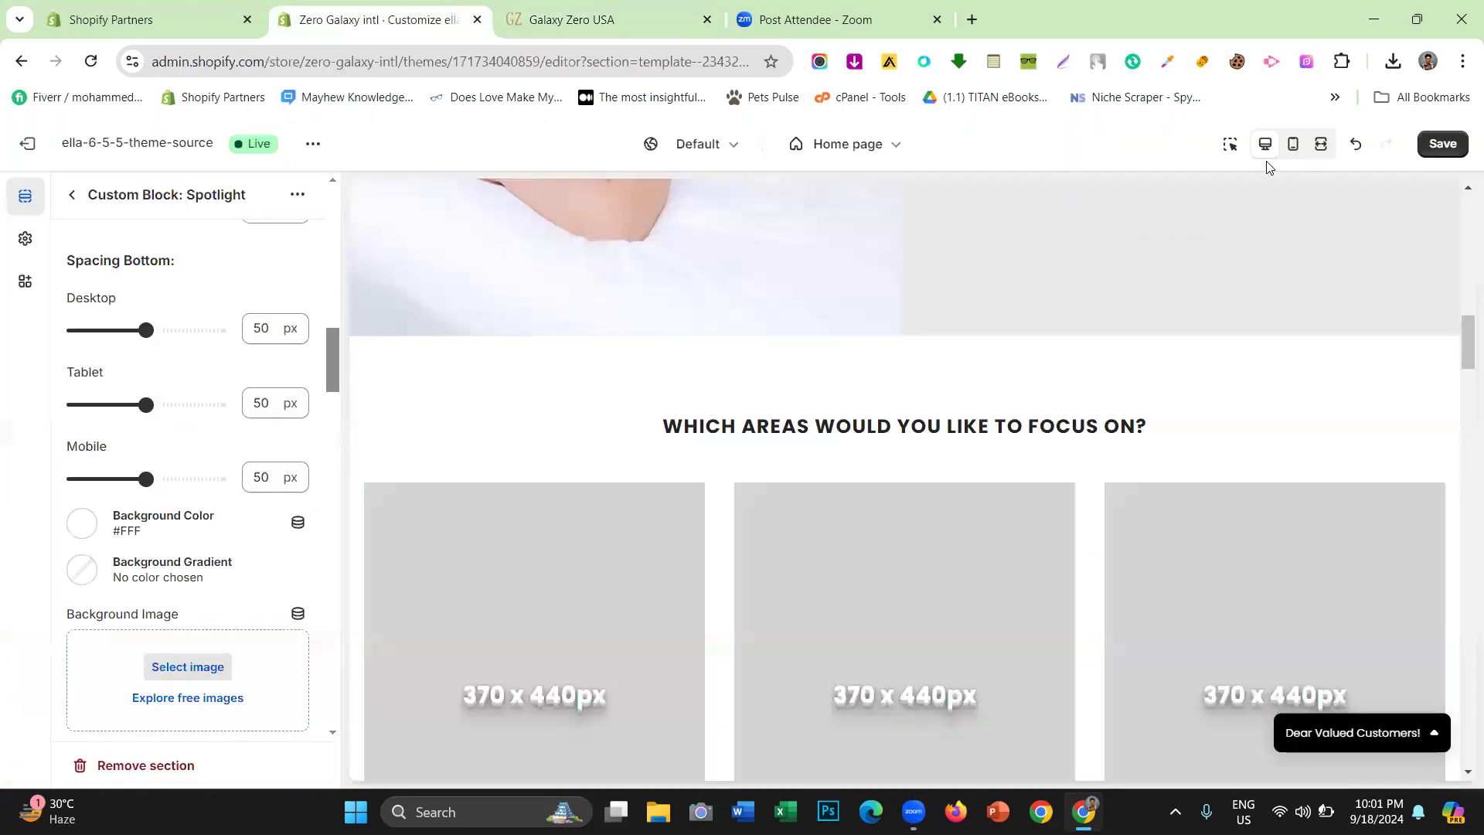
scroll(143, 474, up, 10)
scroll(144, 486, down, 5)
scroll(145, 489, down, 4)
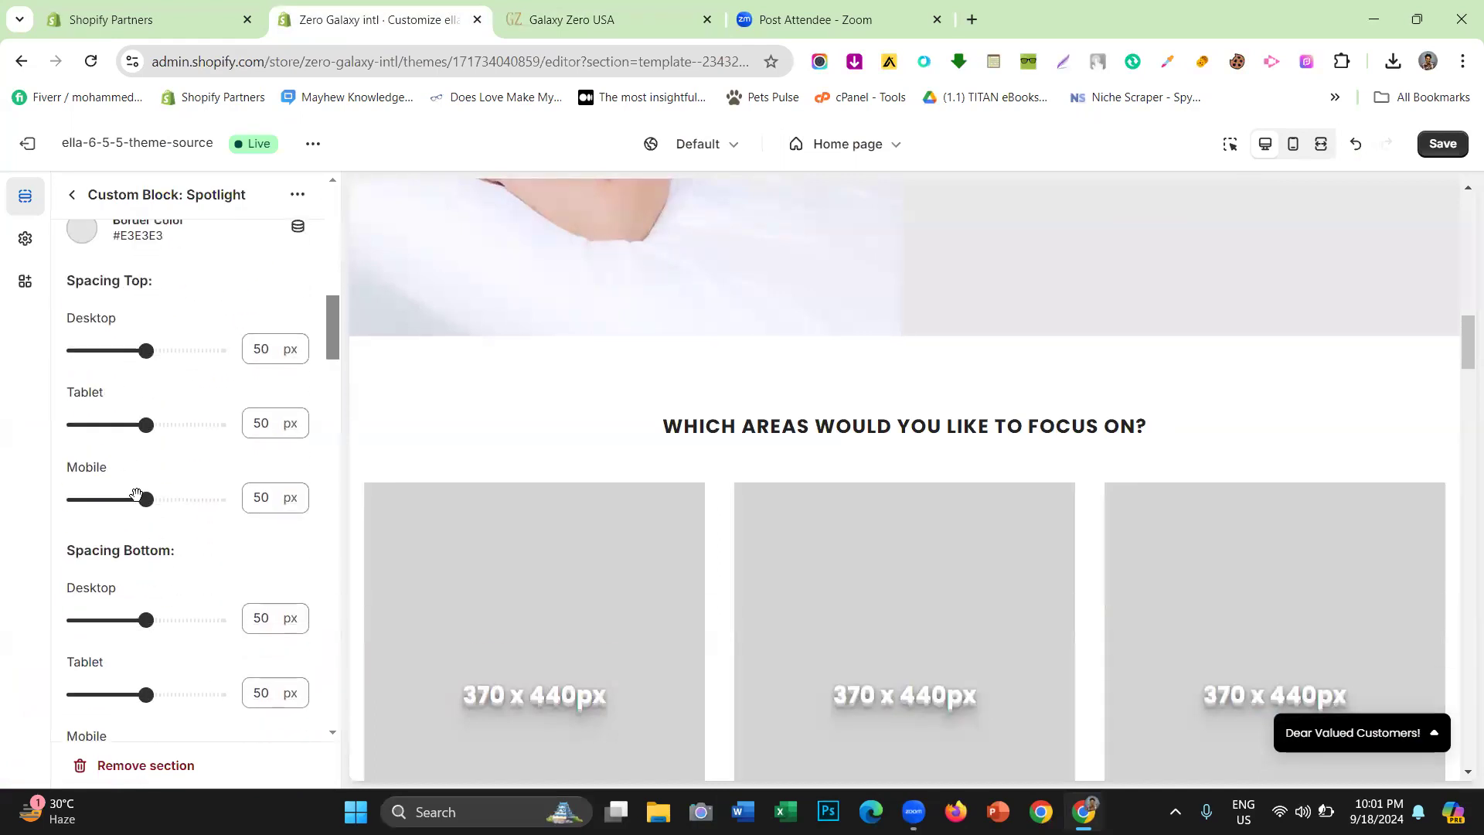
click(110, 350)
click(106, 424)
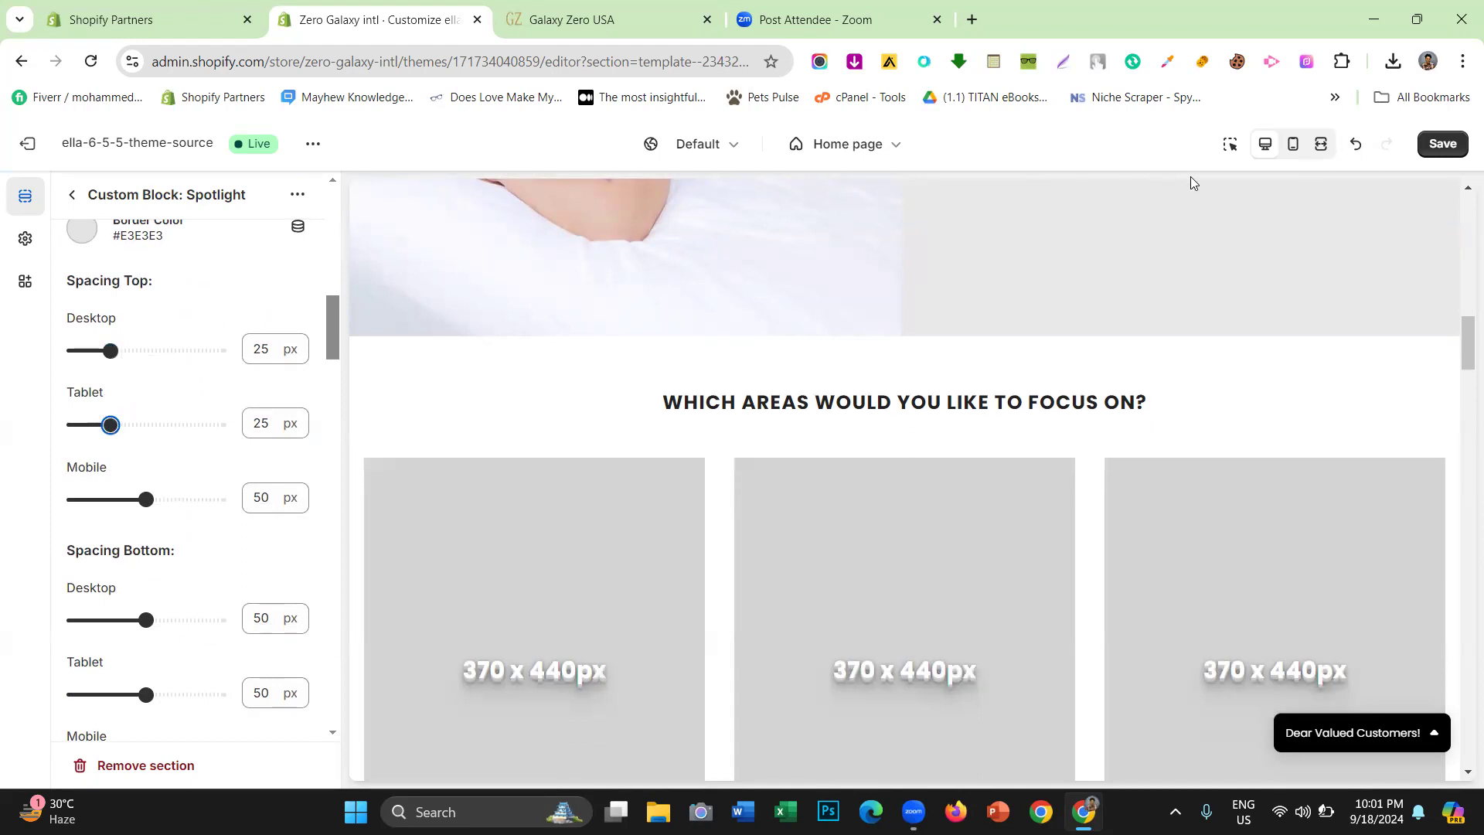
click(1322, 141)
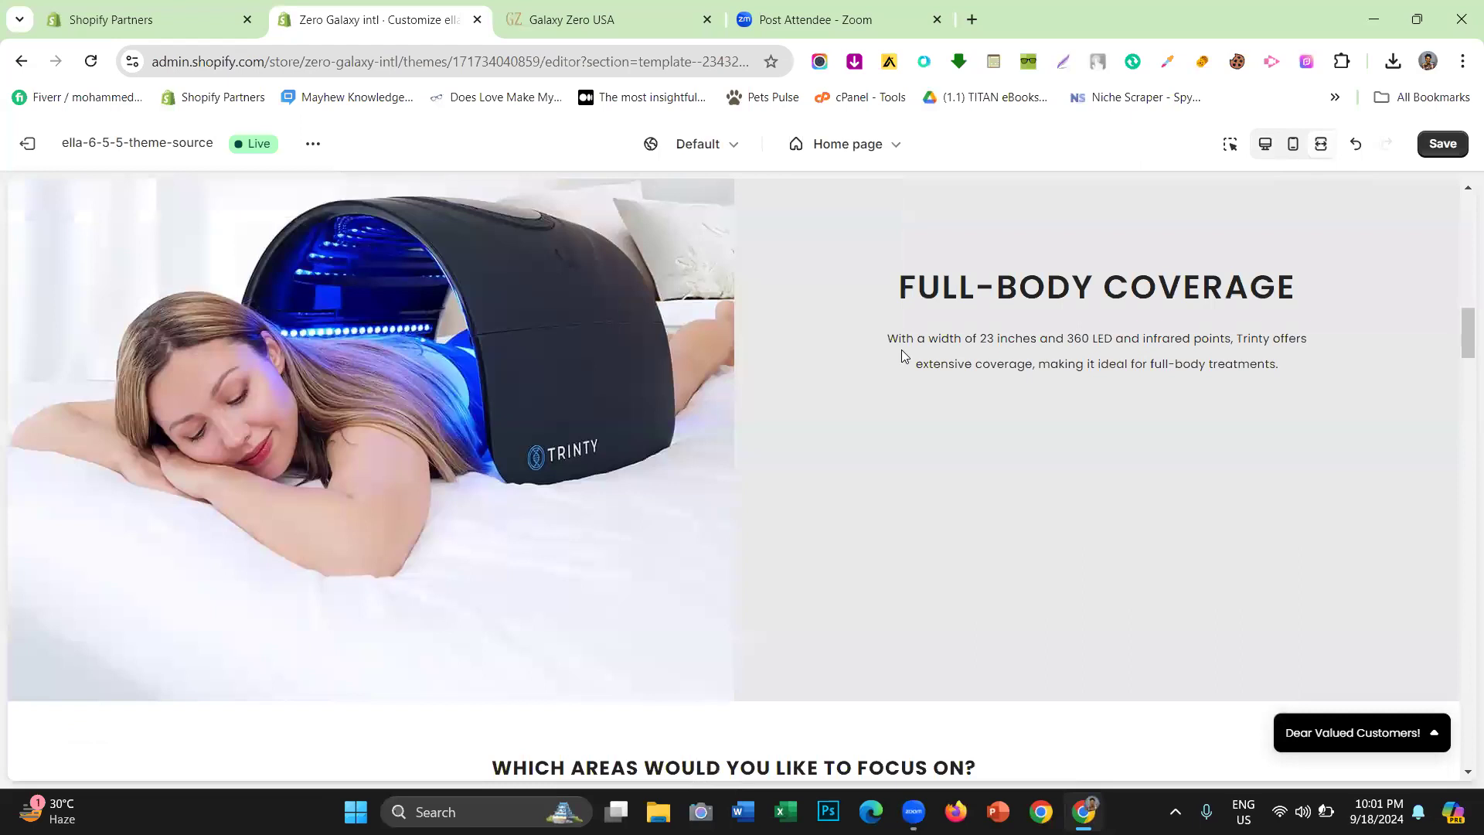
click(6, 497)
drag(102, 500, 107, 502)
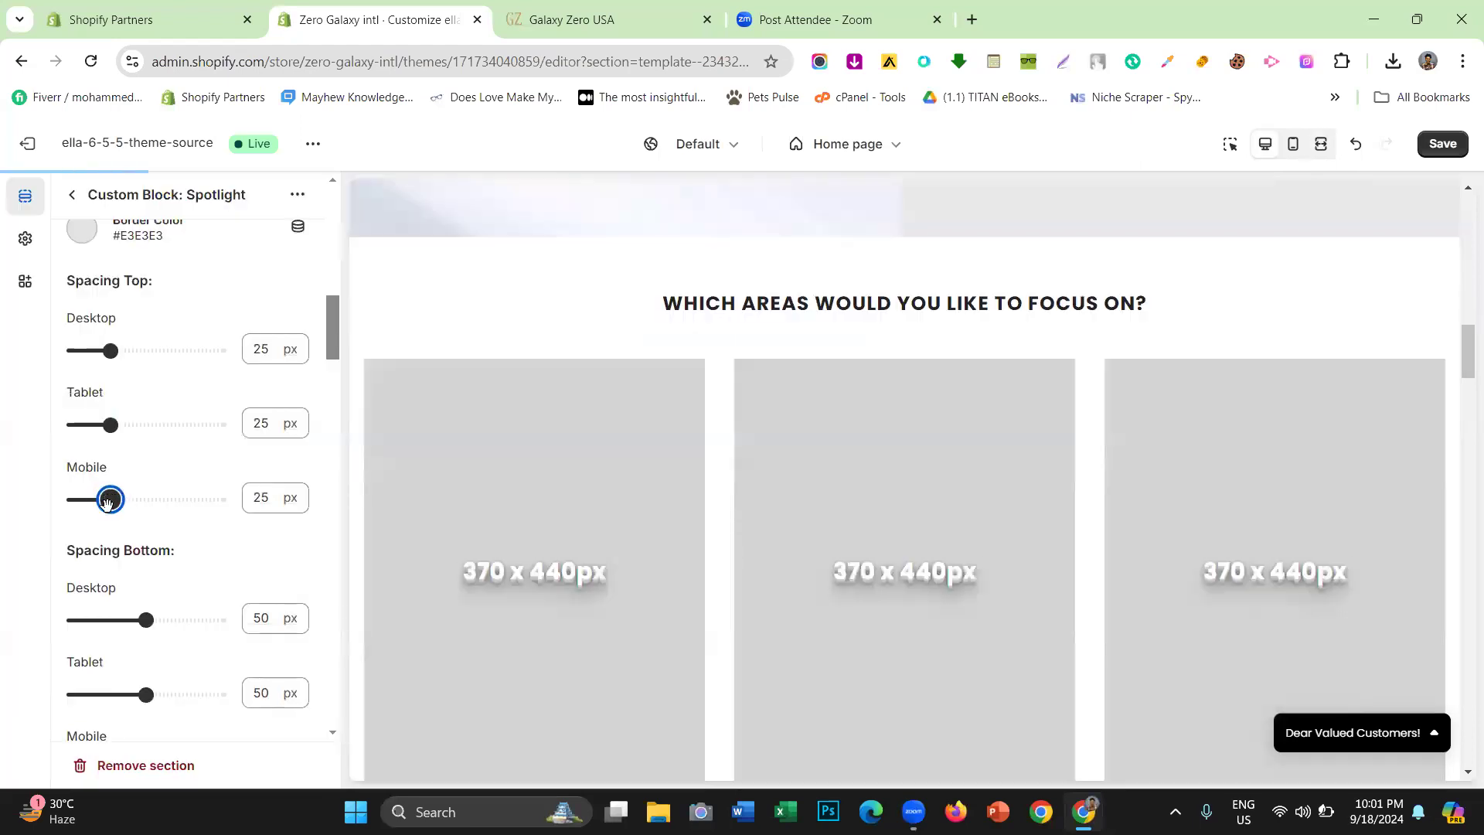
Examine the Spotlight section's preview and look through its remaining spacing, grid and View All settings
scroll(771, 491, down, 5)
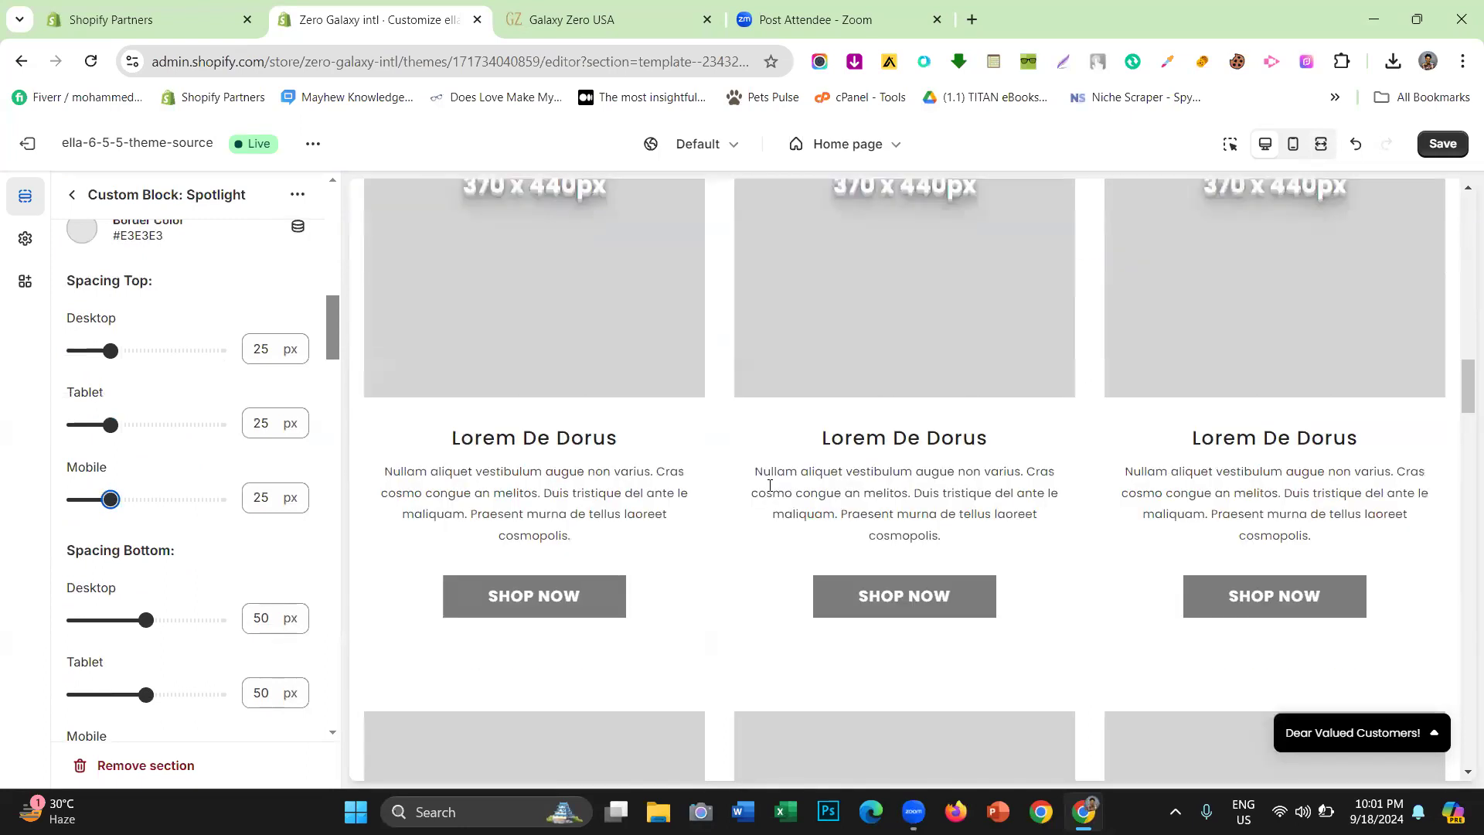
scroll(629, 404, up, 4)
scroll(118, 354, down, 5)
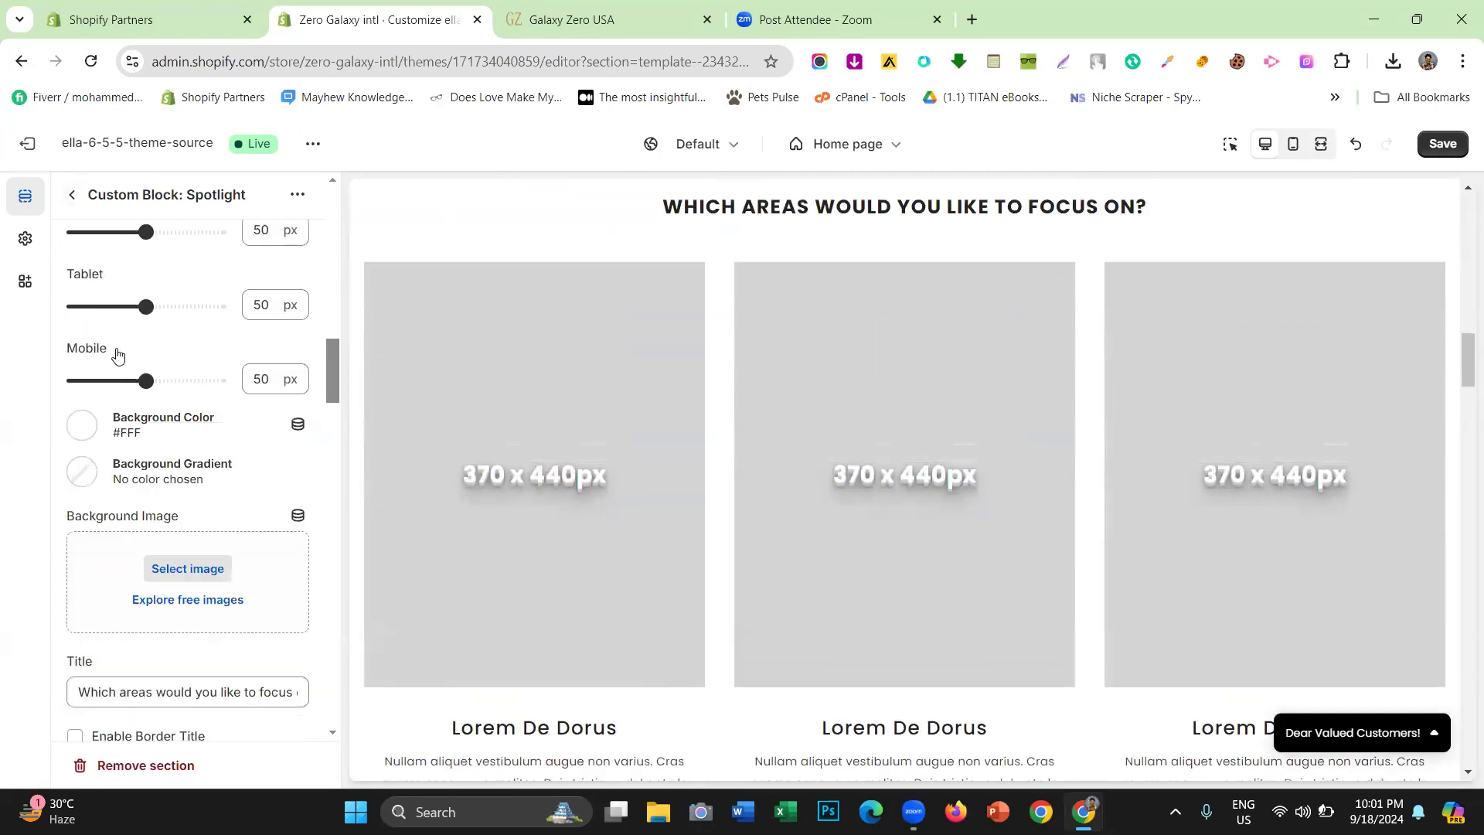
scroll(117, 354, down, 6)
scroll(577, 357, down, 6)
scroll(116, 435, down, 15)
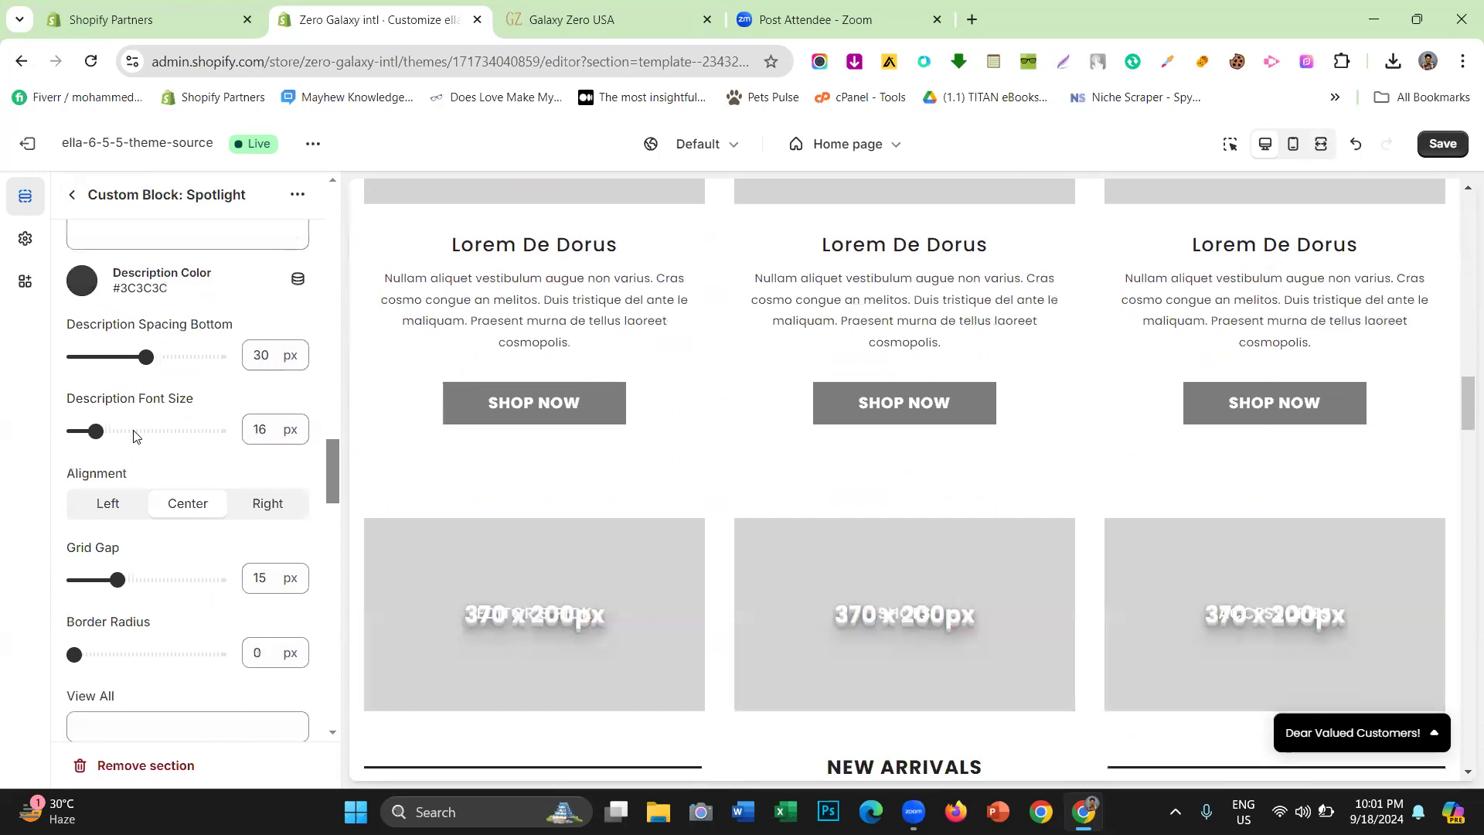
scroll(132, 435, up, 15)
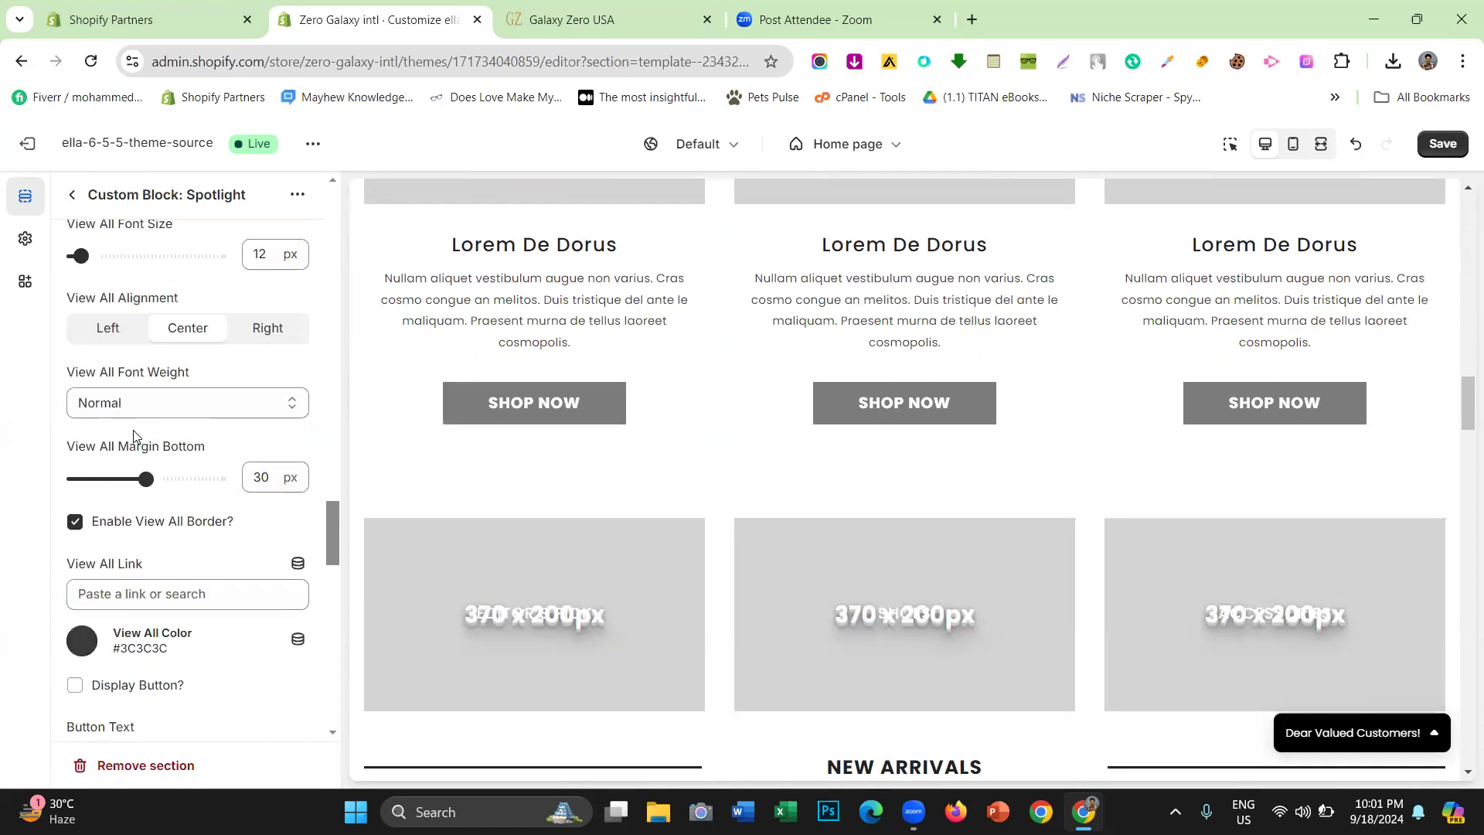
Return to the home page's section list and open the first Lorem De Dorus block of the new Spotlight section
click(72, 198)
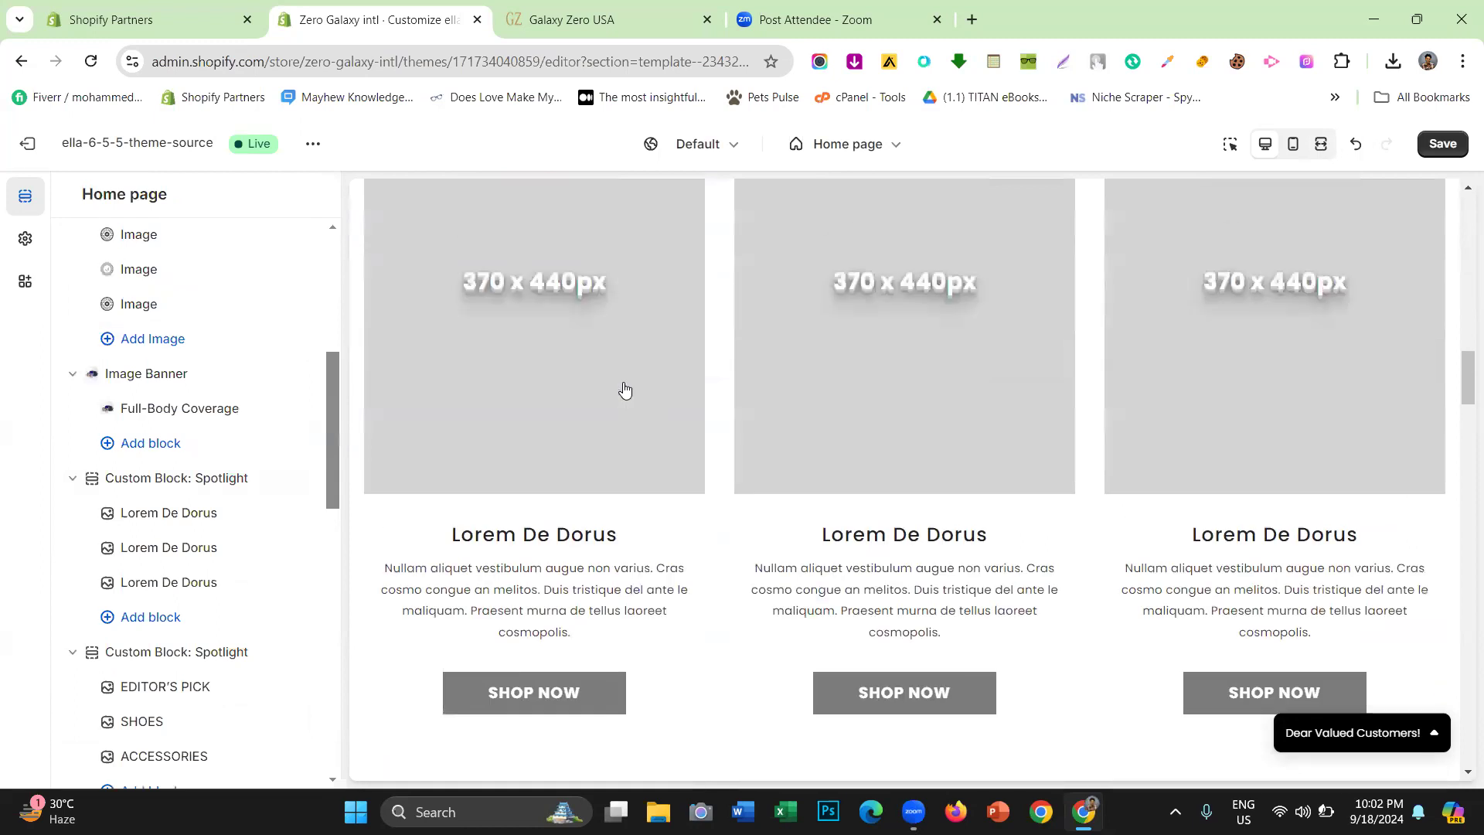
scroll(622, 391, up, 5)
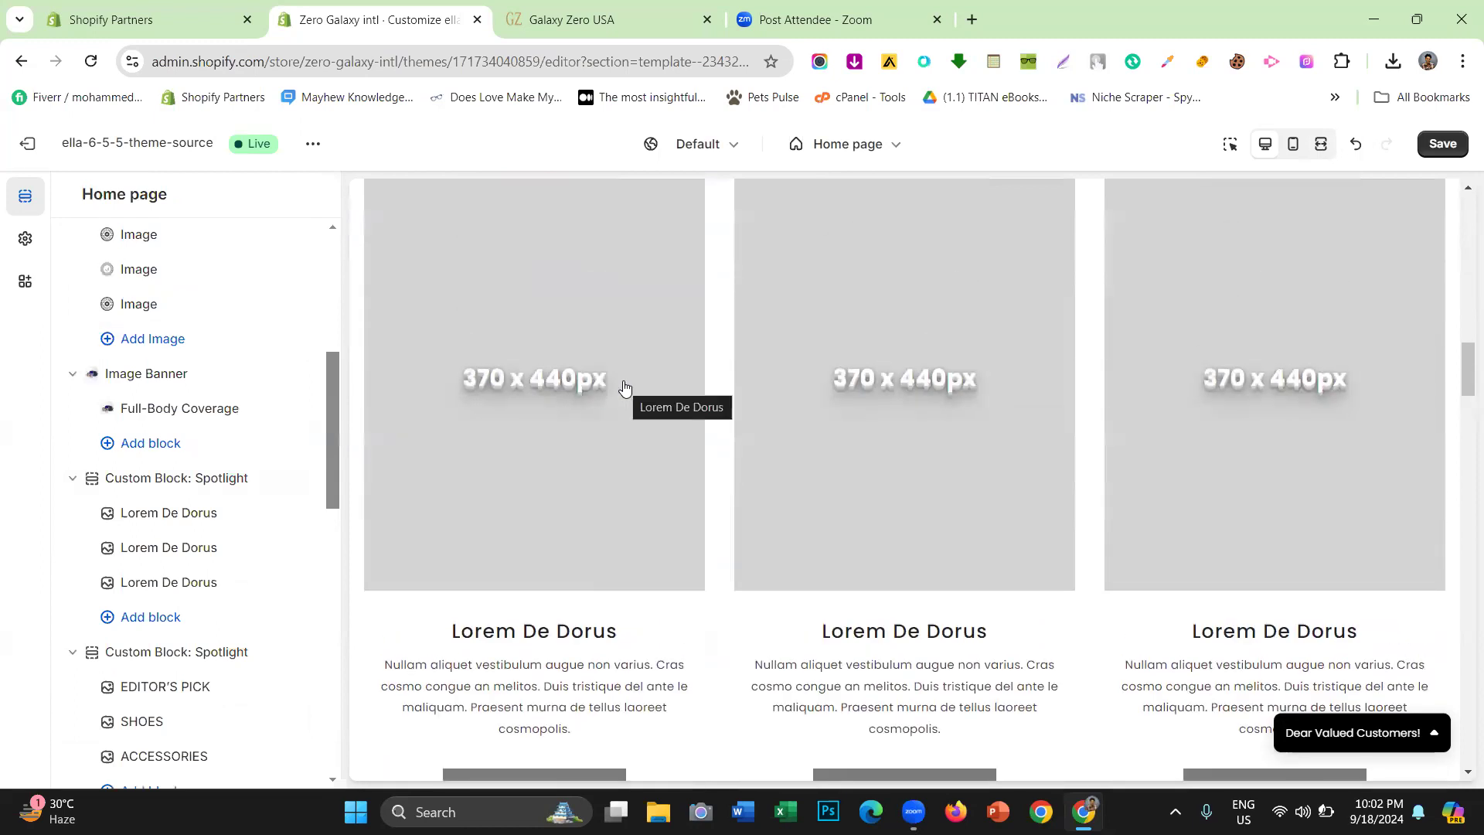
click(170, 513)
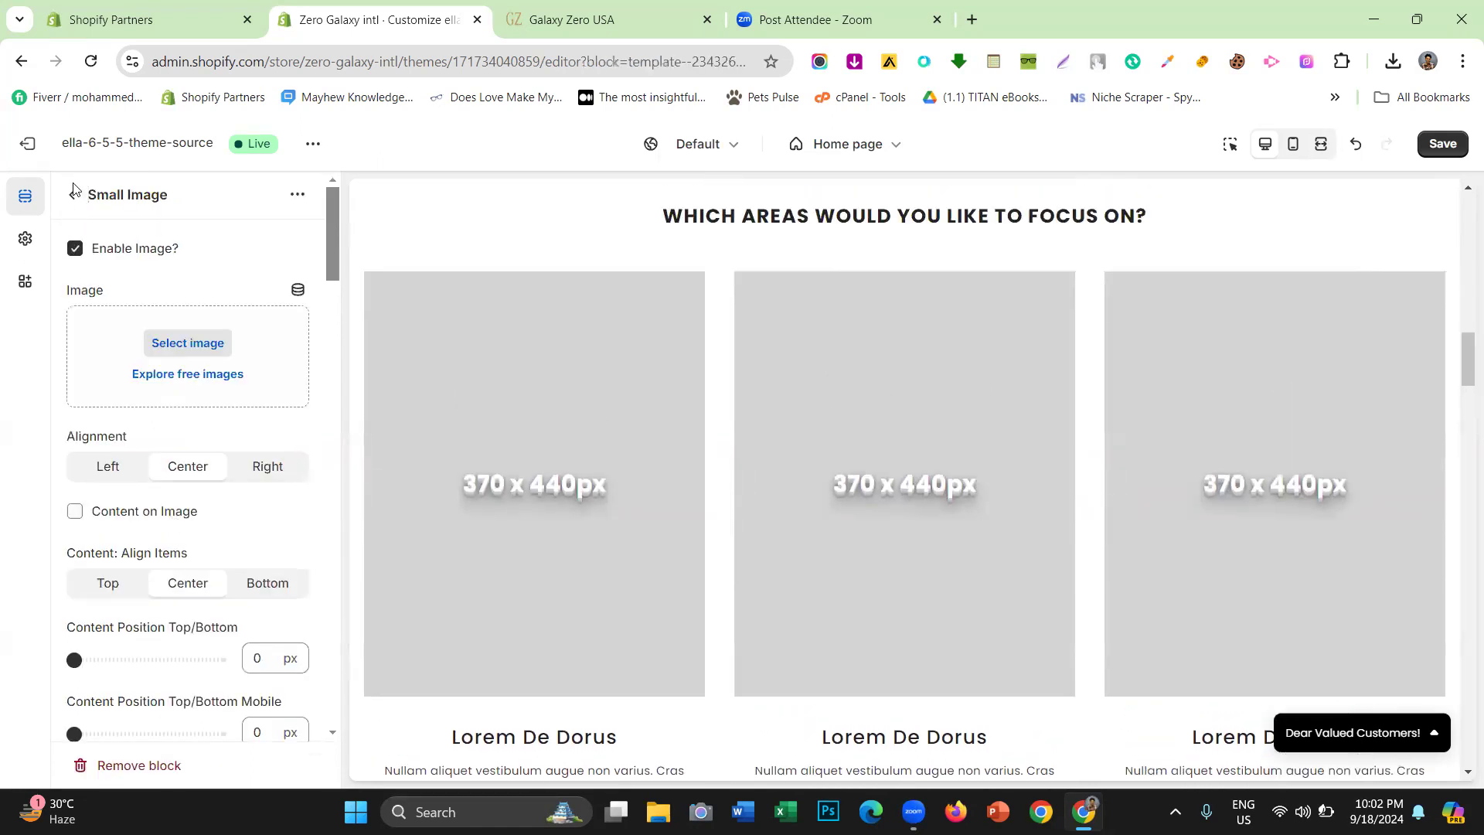
Examine The Body column's image on the Galaxy Zero USA site and return to the block's settings in the theme editor
click(607, 14)
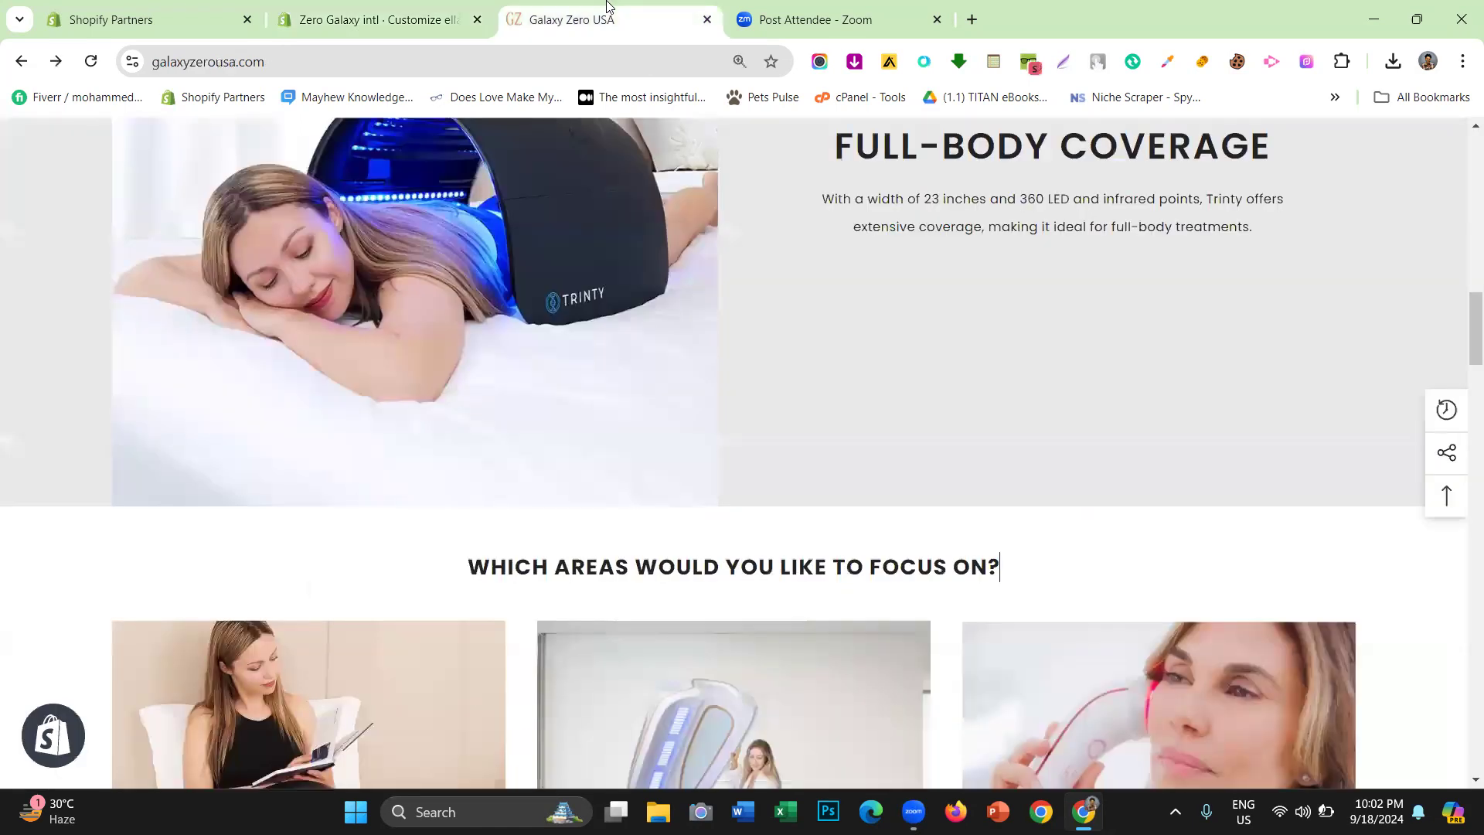
scroll(398, 353, down, 5)
right_click(372, 345)
click(431, 562)
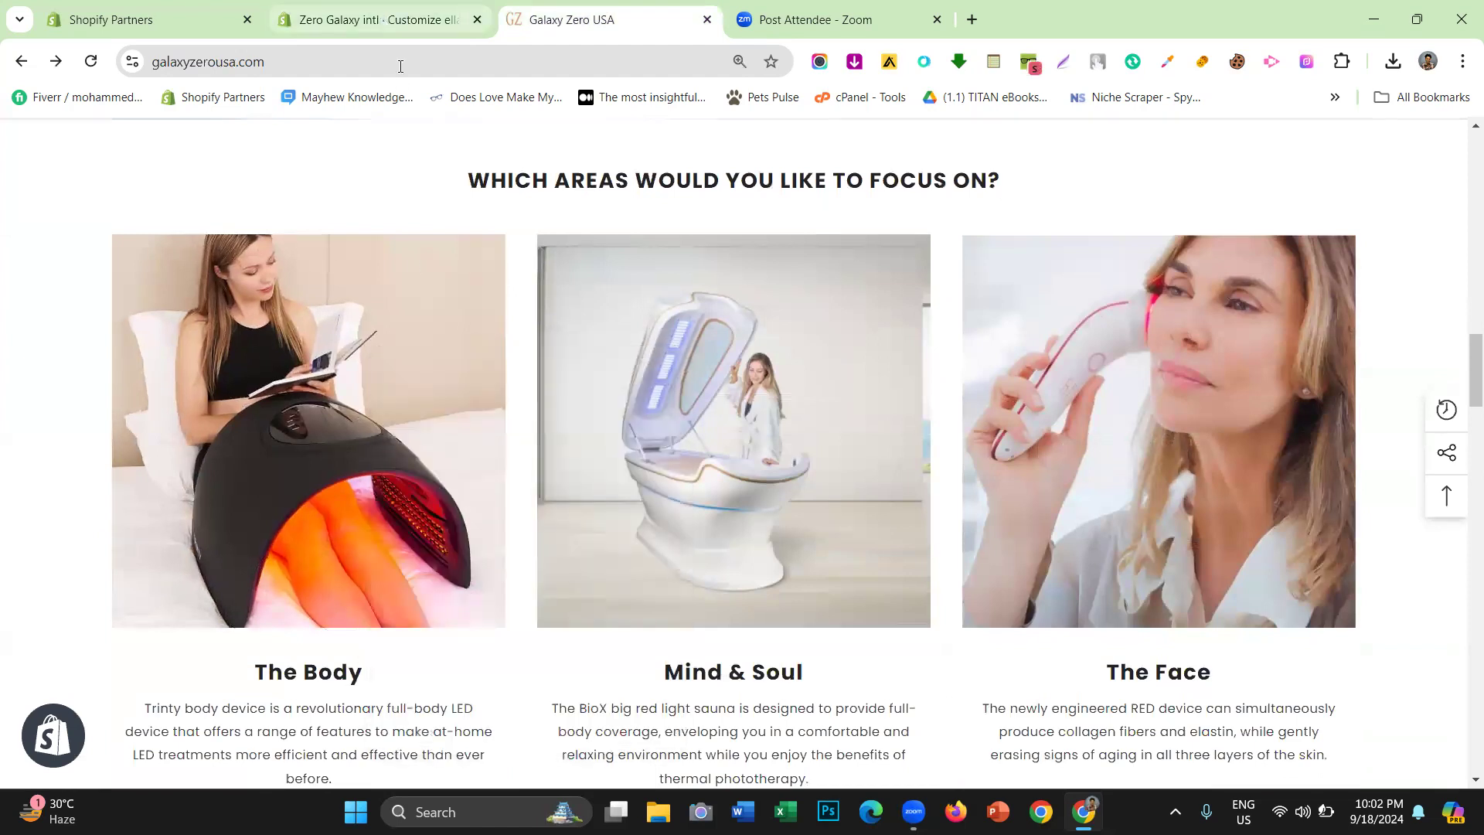
click(371, 6)
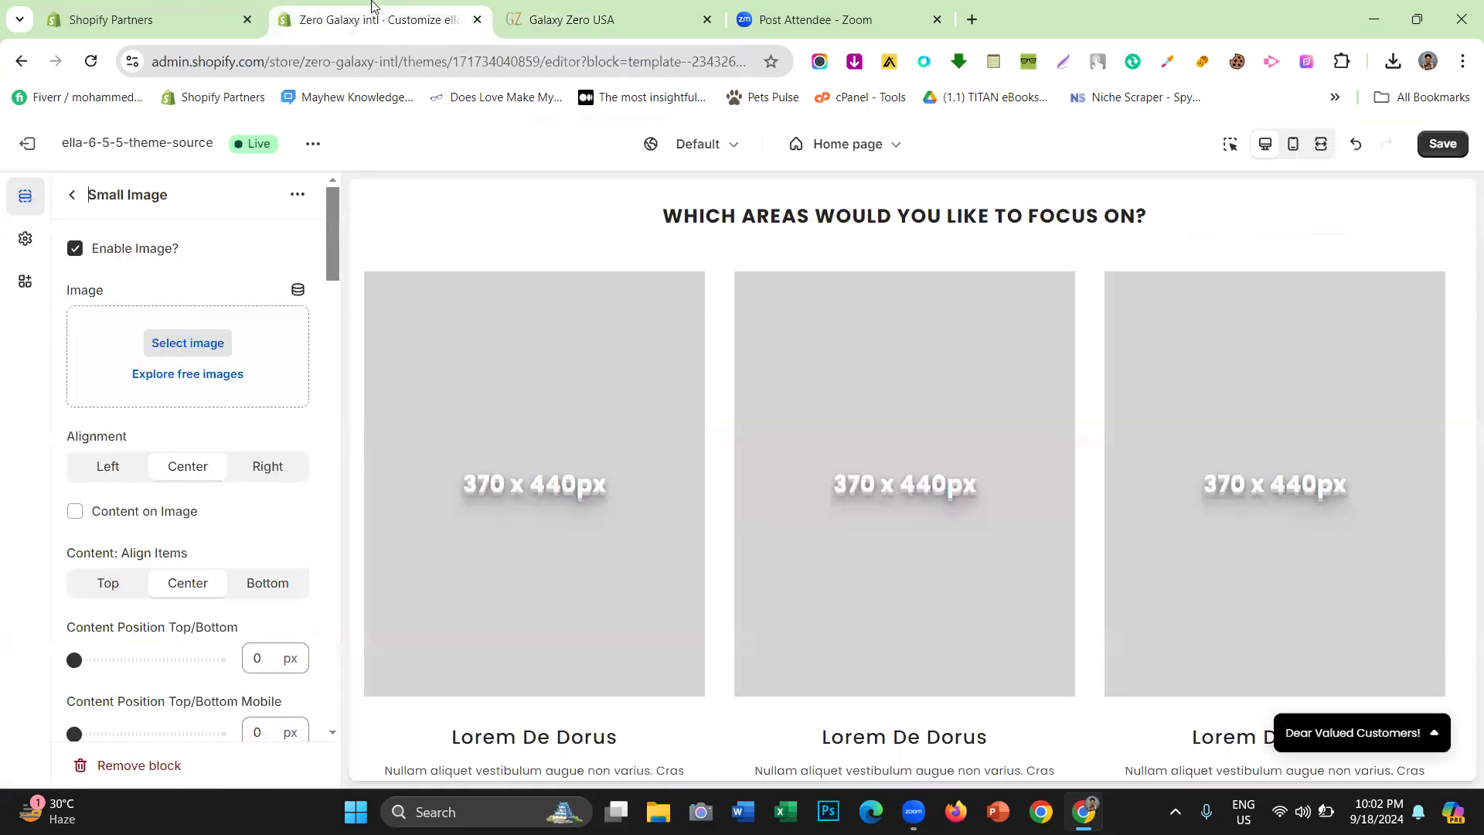
click(521, 6)
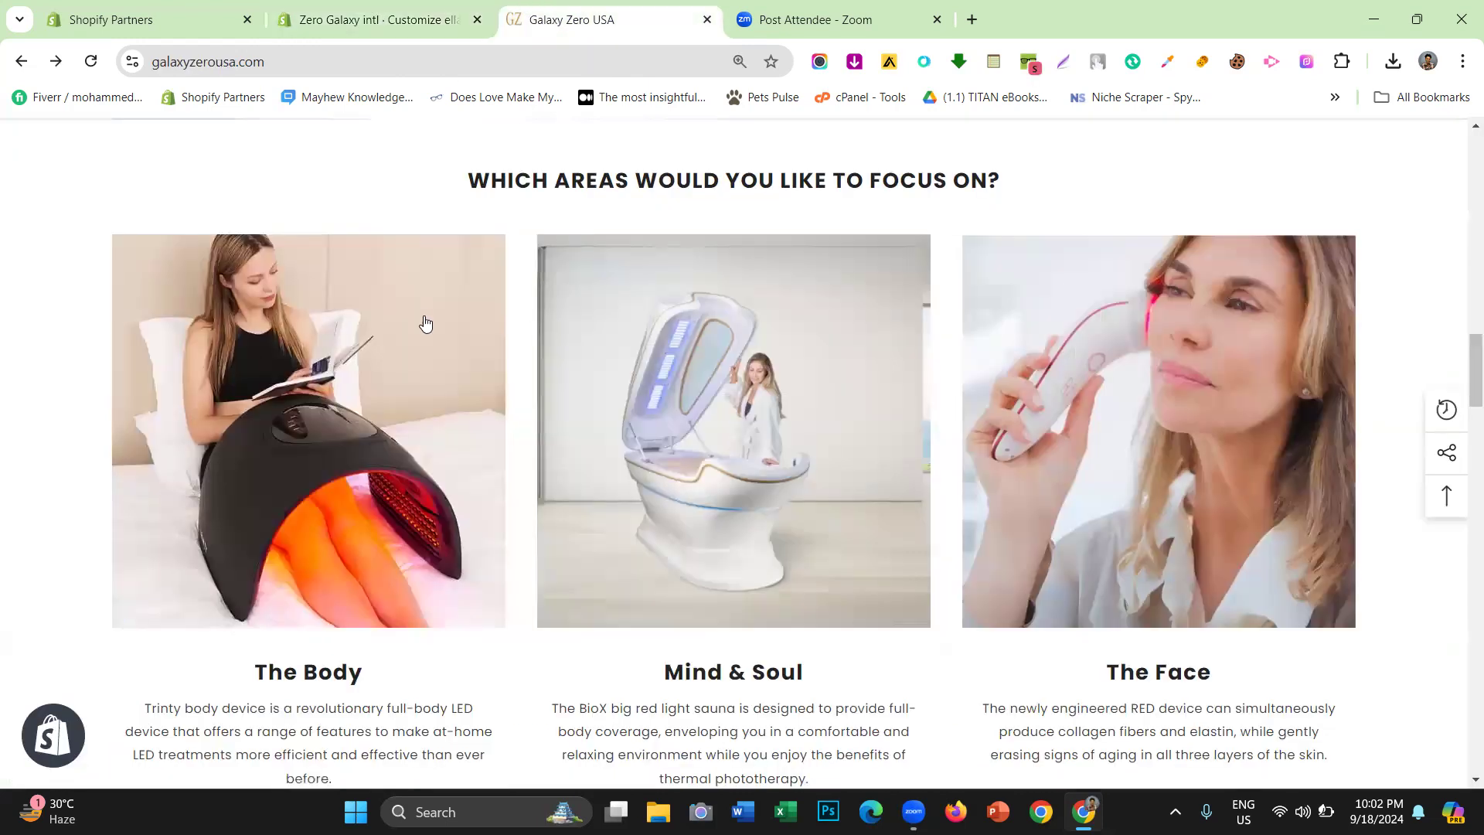
scroll(356, 340, down, 1)
click(338, 14)
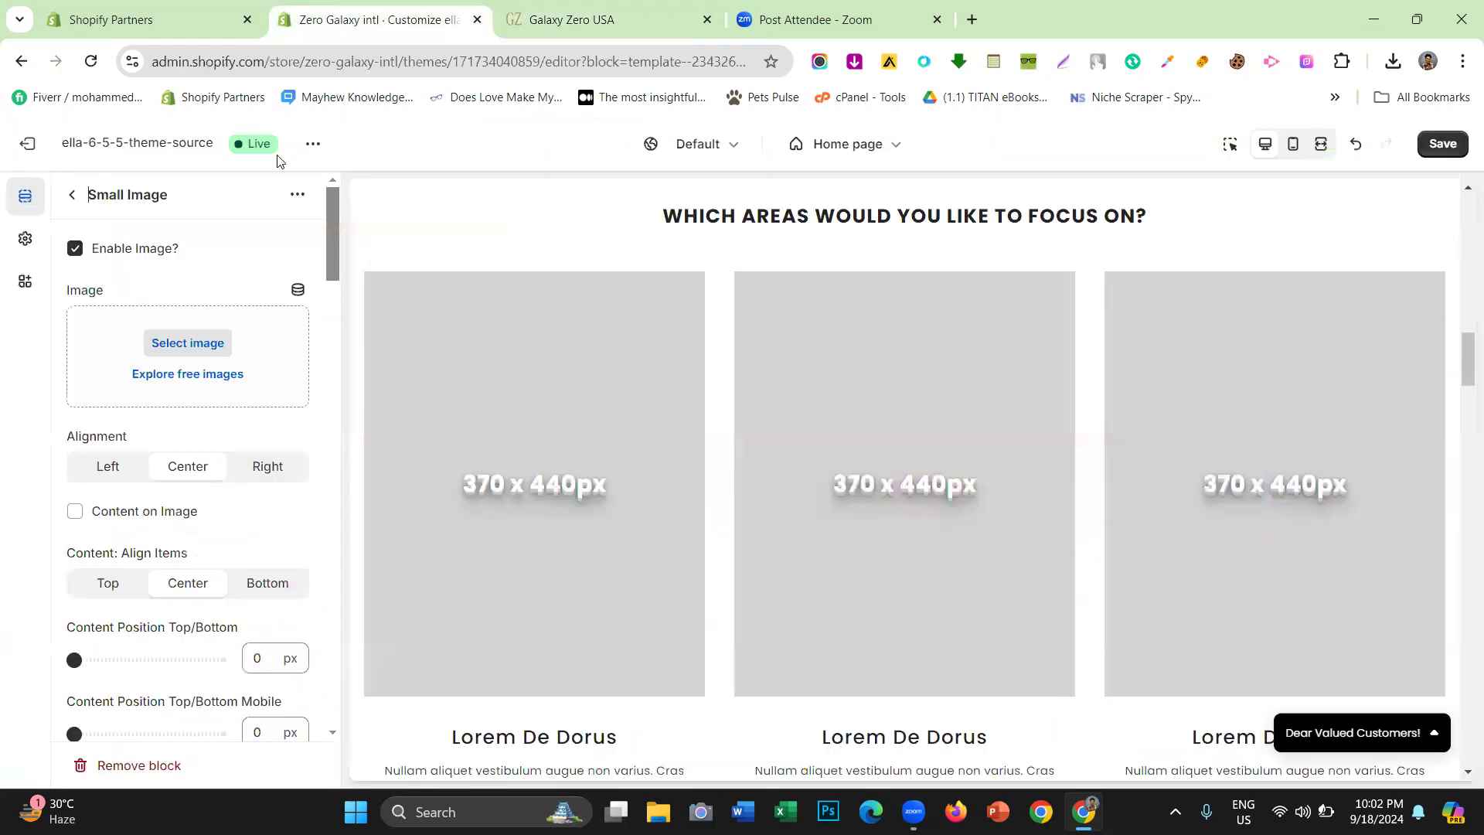
Set the first Spotlight block's image to the WEBP picture of the woman reading with the body device from the store files
click(165, 338)
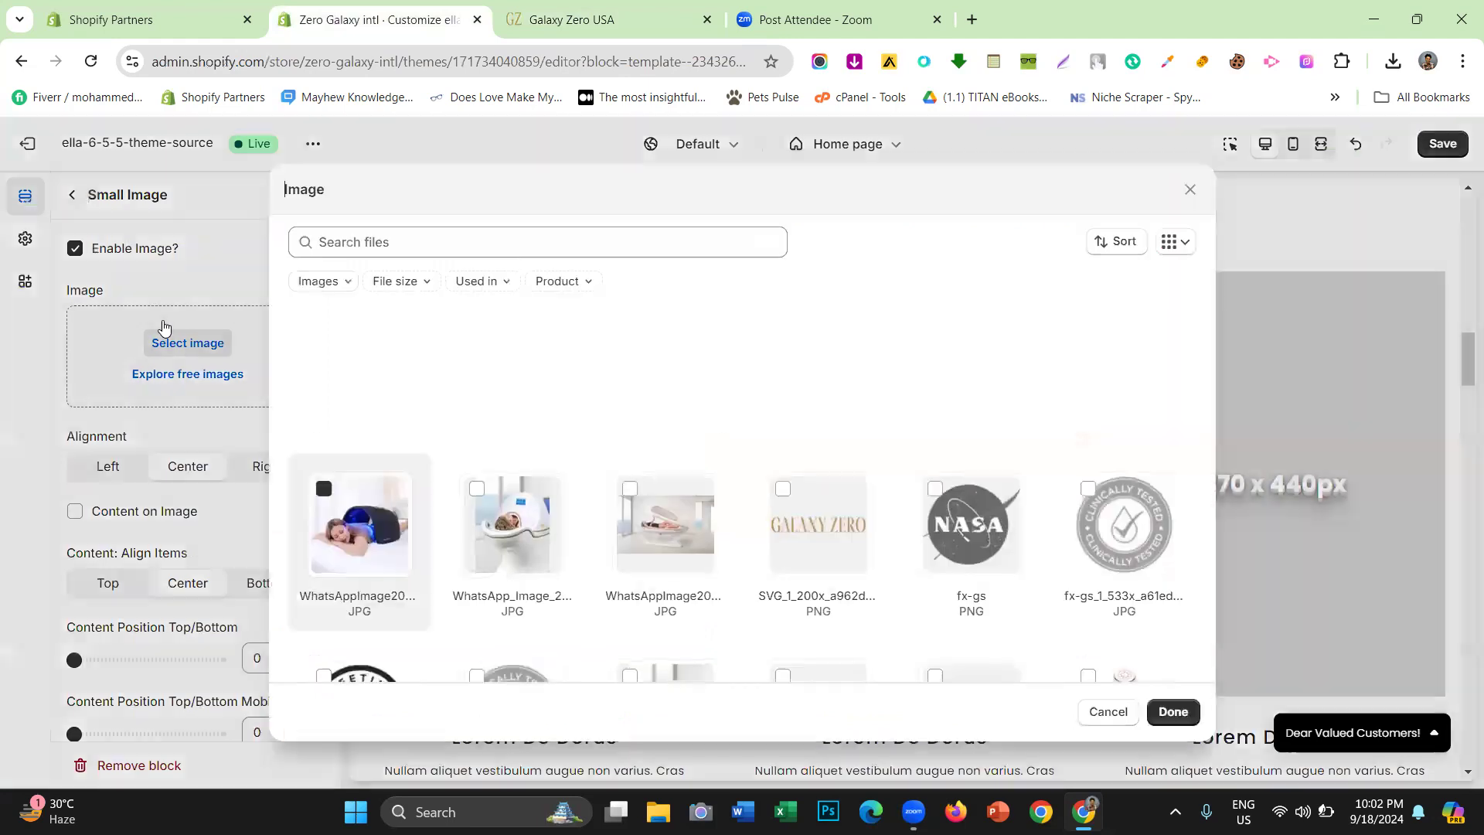
scroll(635, 406, down, 2)
scroll(636, 405, down, 3)
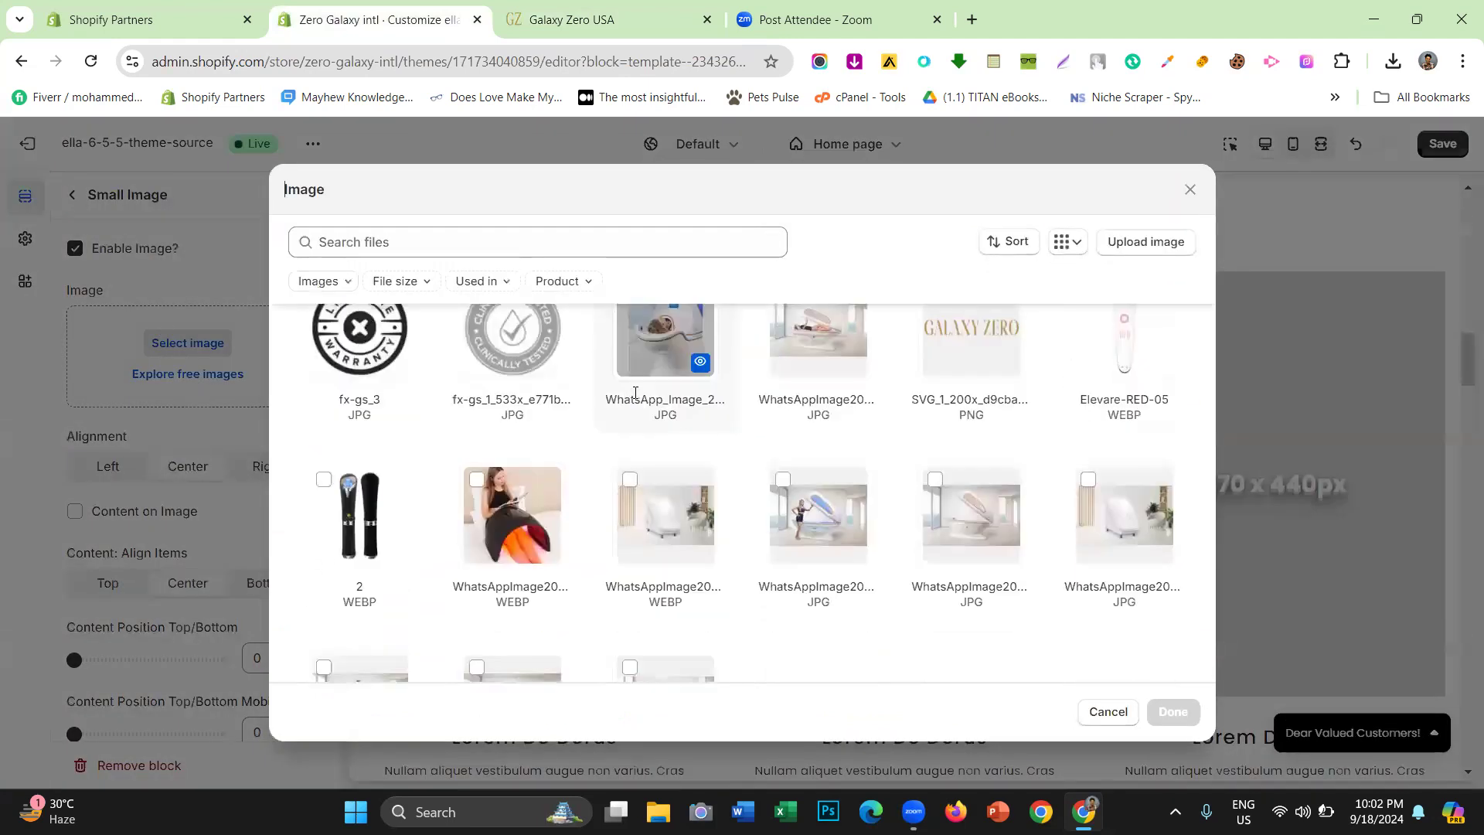
click(512, 520)
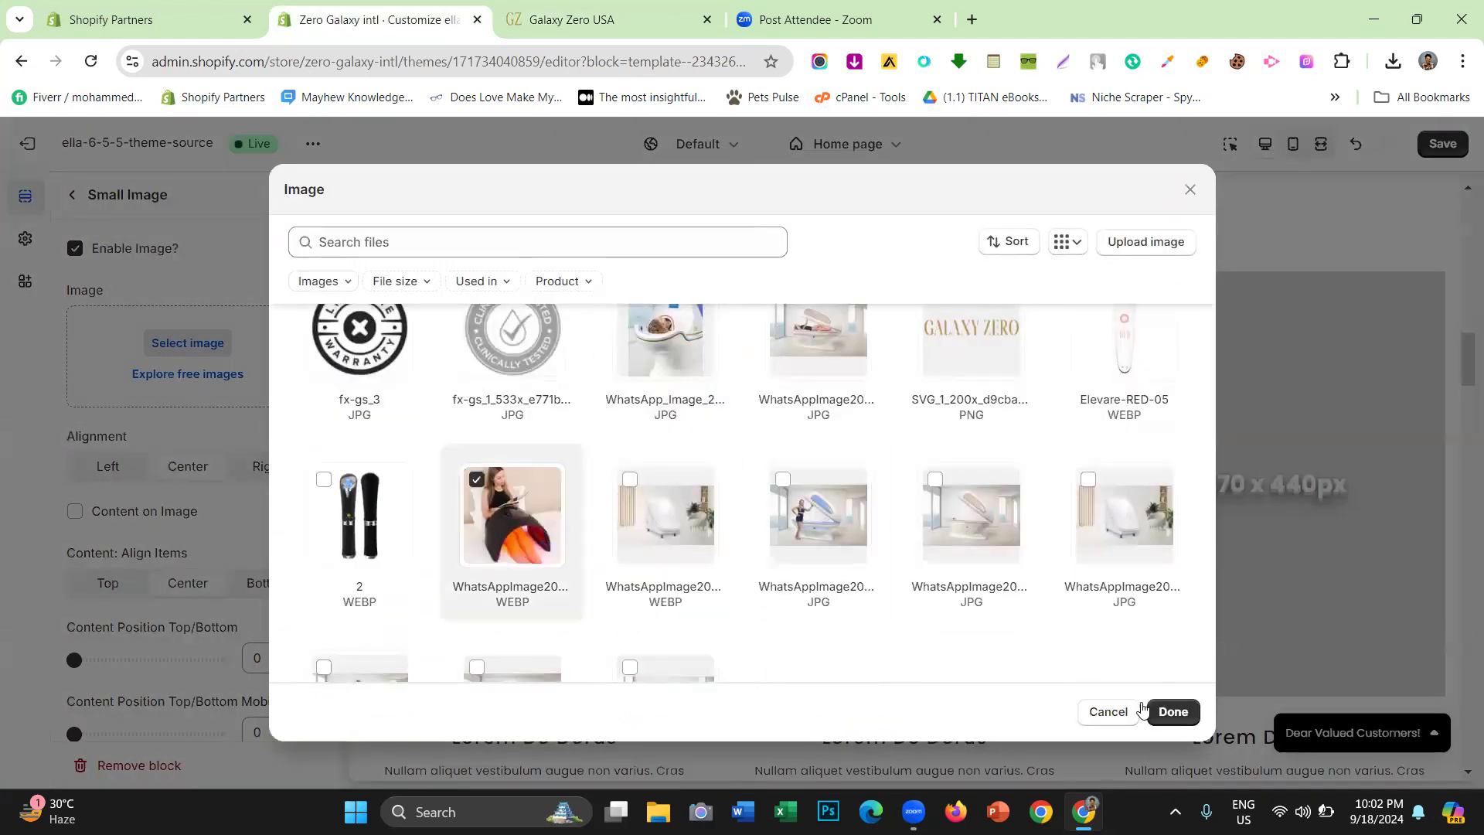
click(1171, 711)
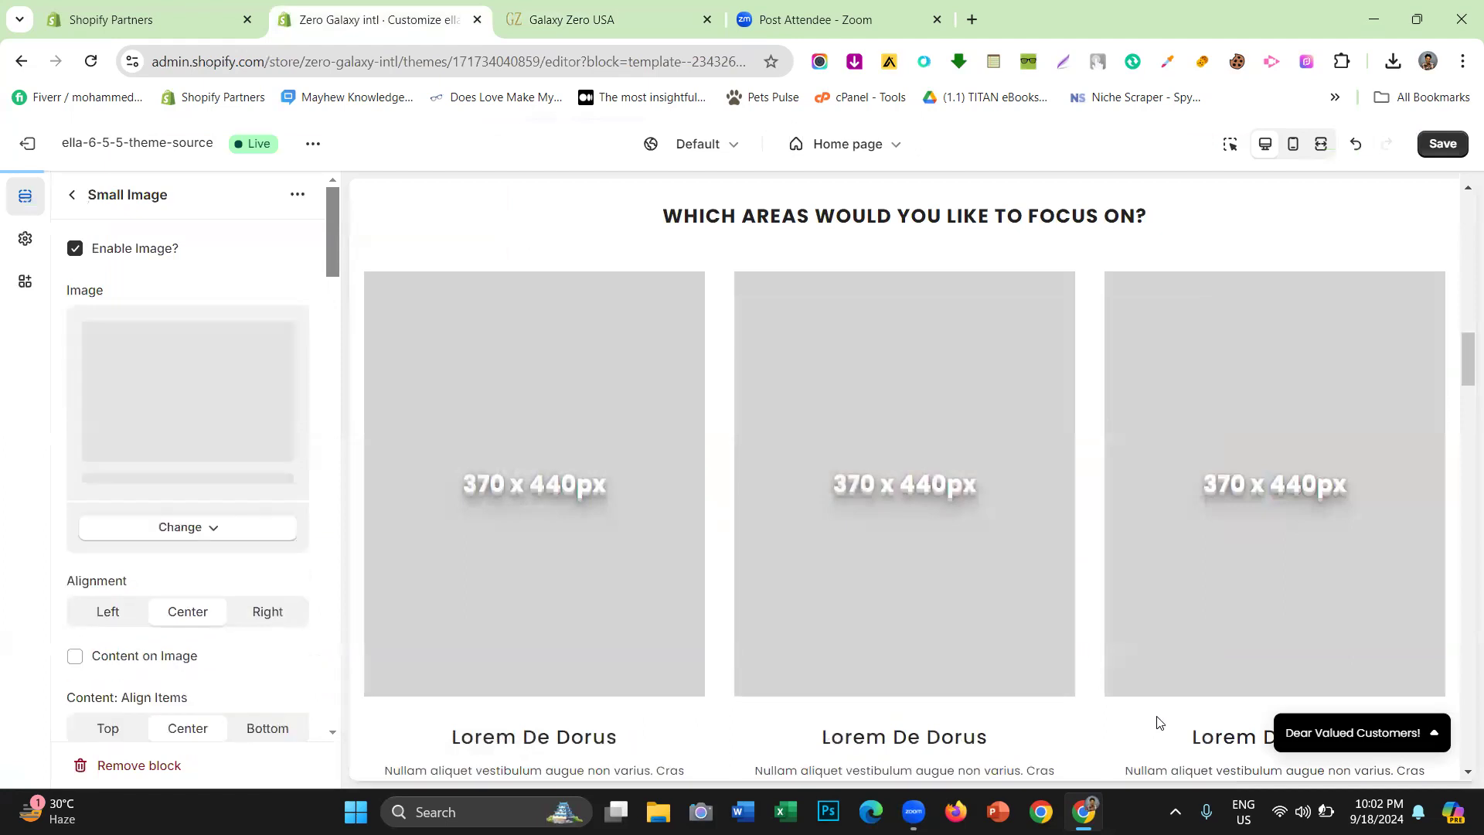
Try Left alignment on the first Spotlight block and return the alignment to Center
scroll(185, 457, down, 1)
scroll(186, 457, down, 1)
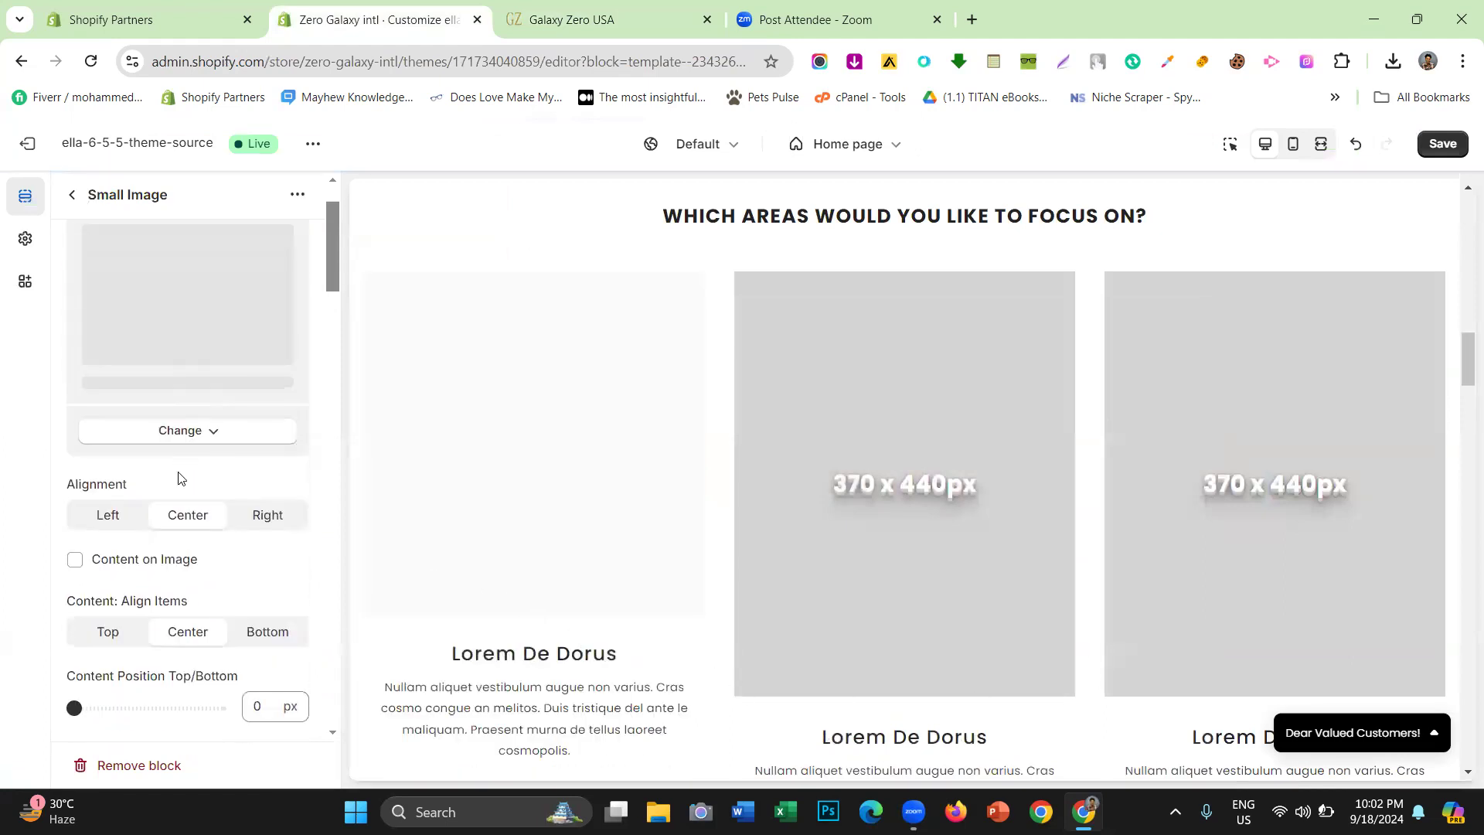
click(123, 524)
click(171, 524)
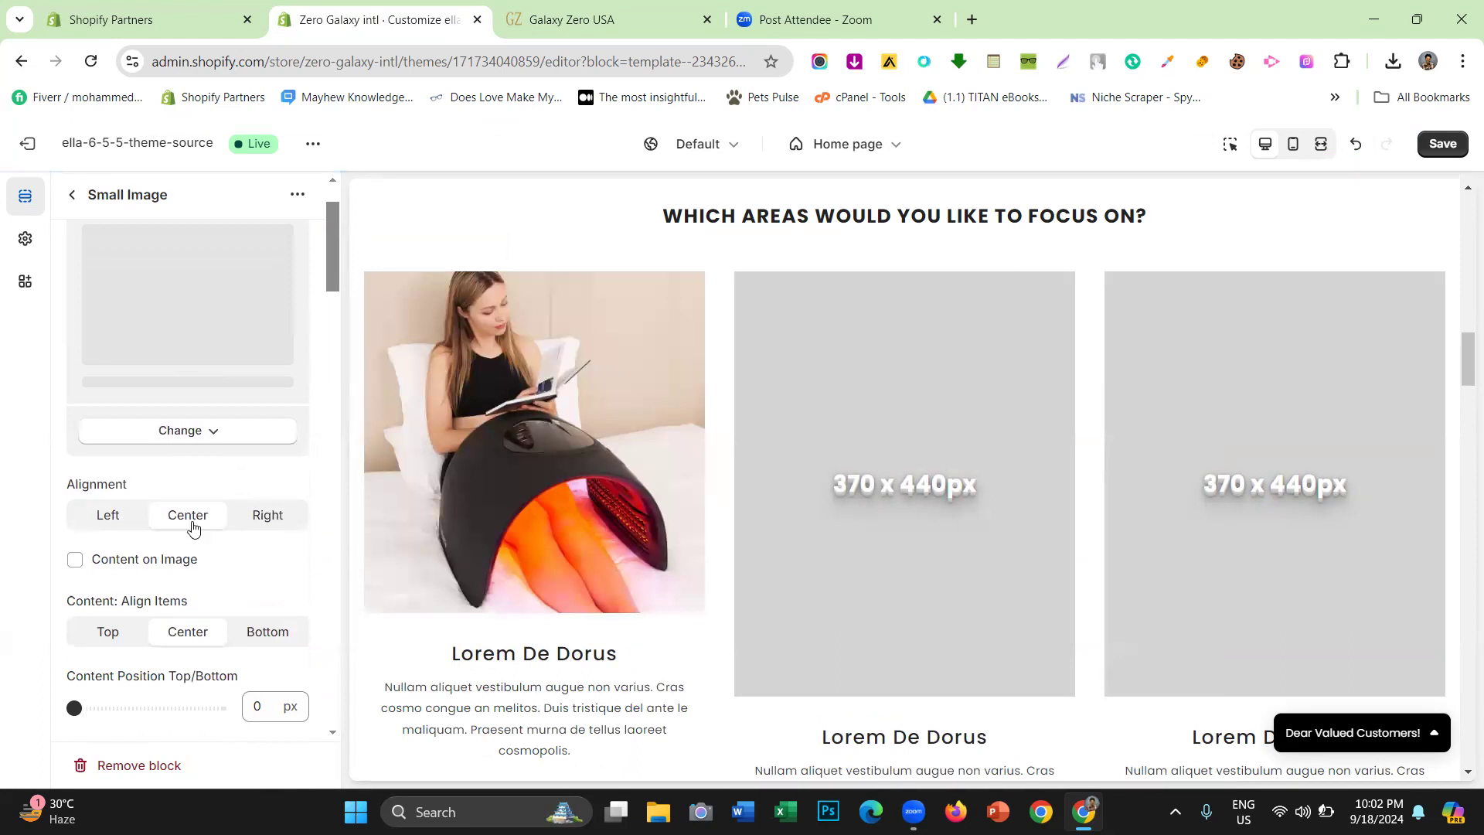
Try the Top and Bottom options for the block's content item alignment and return it to Center
scroll(193, 528, down, 2)
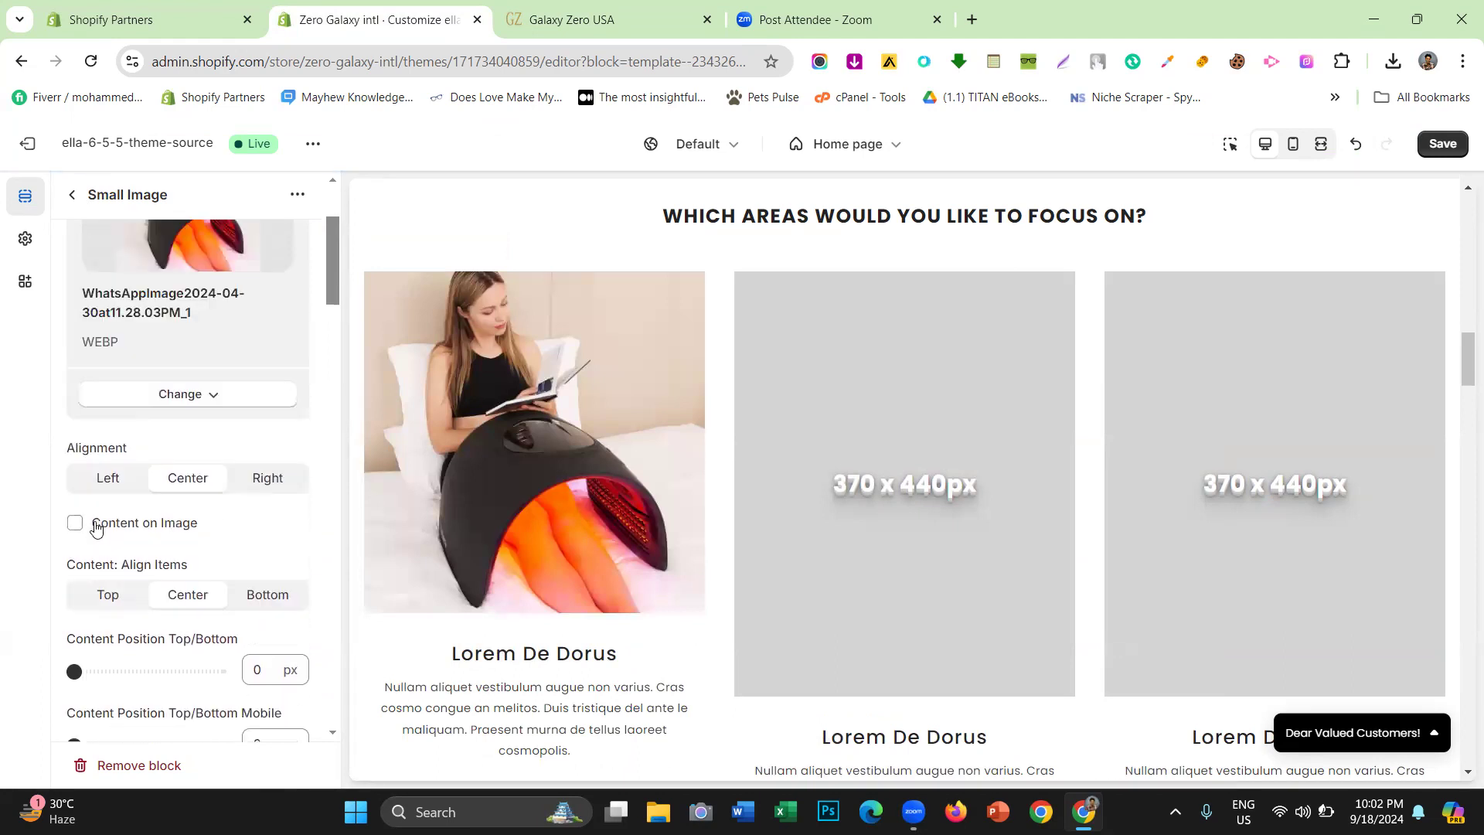
scroll(135, 524, down, 2)
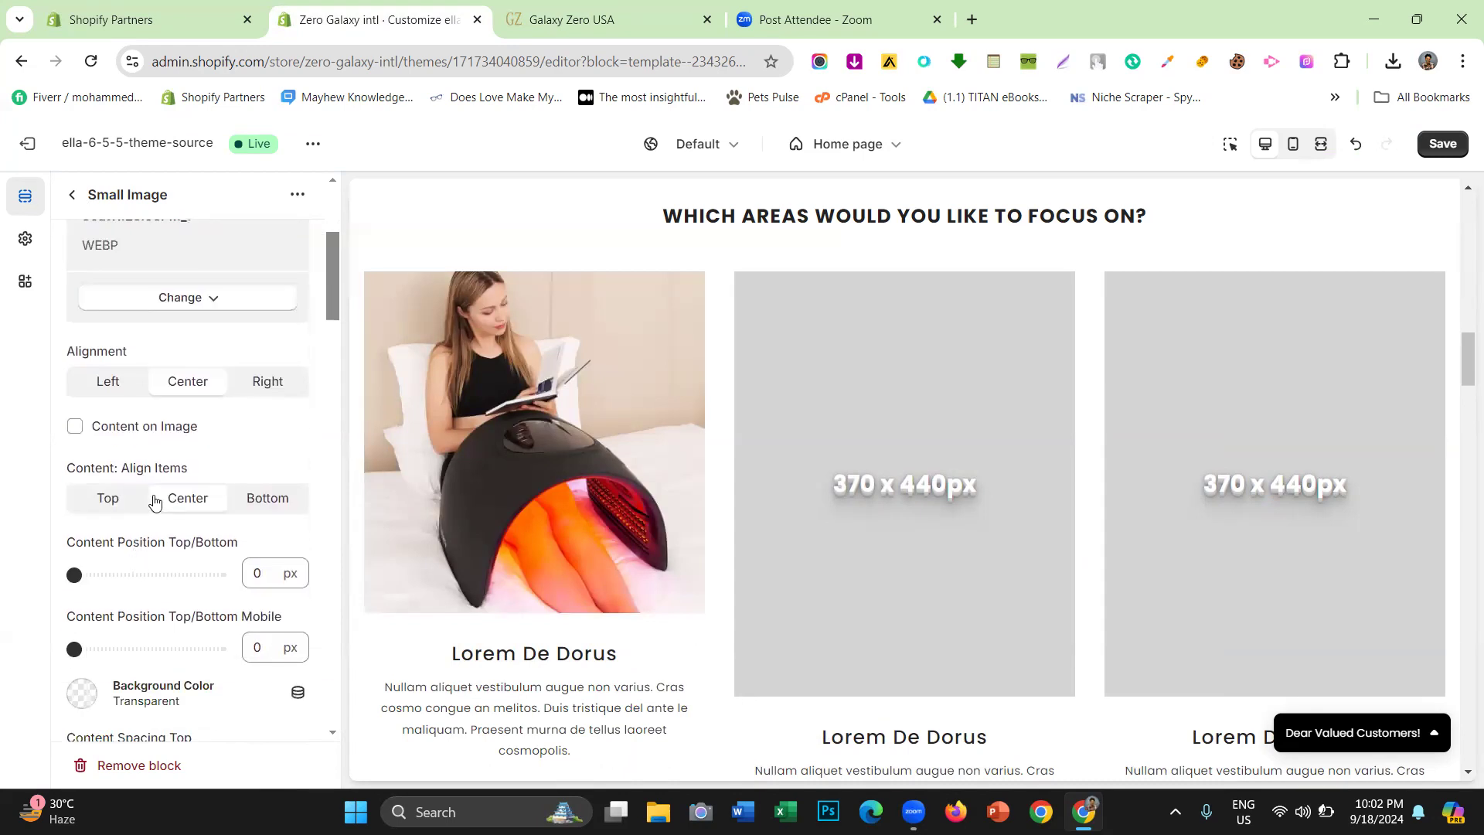
click(124, 511)
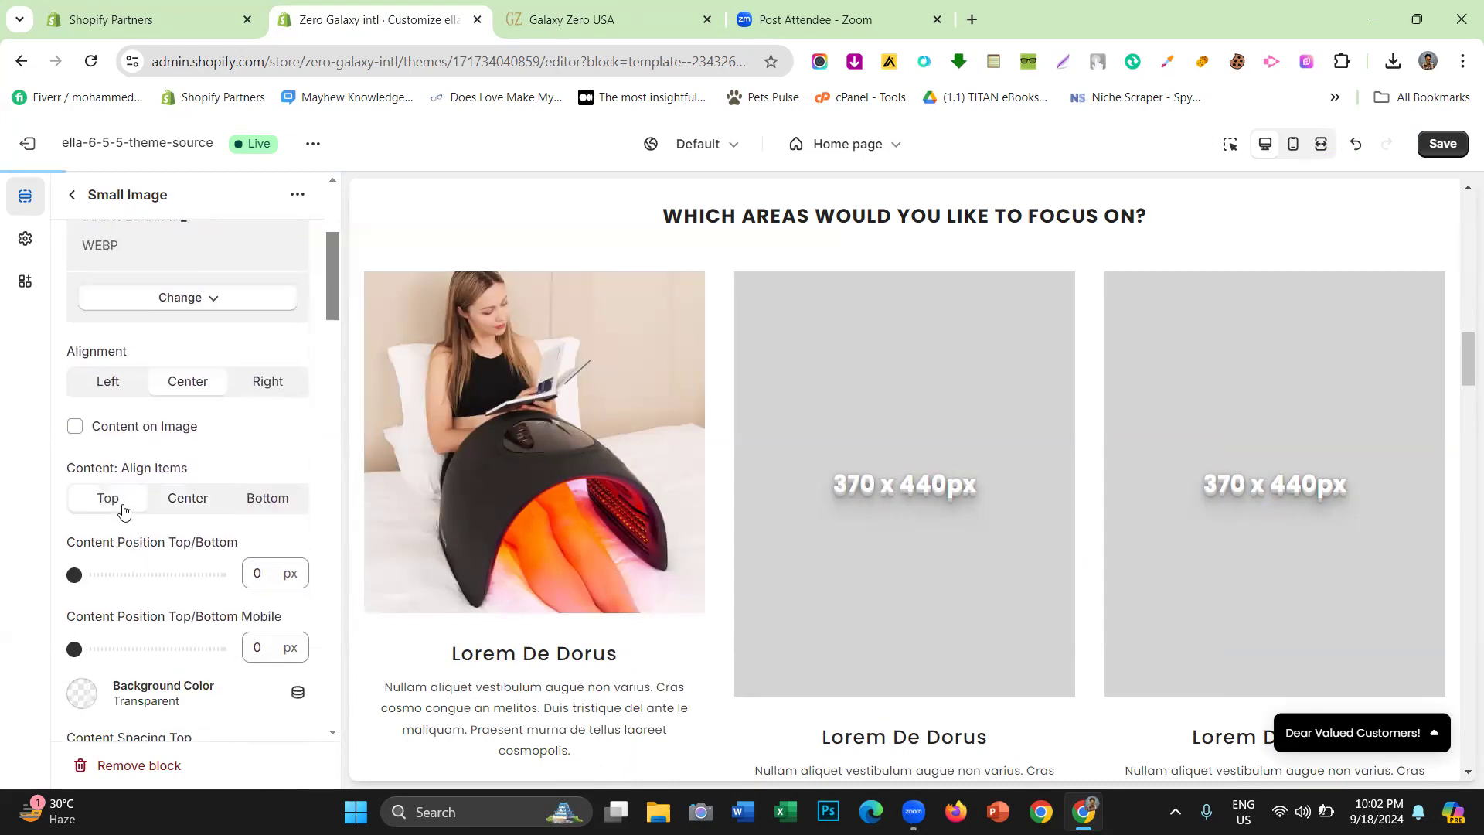
click(260, 510)
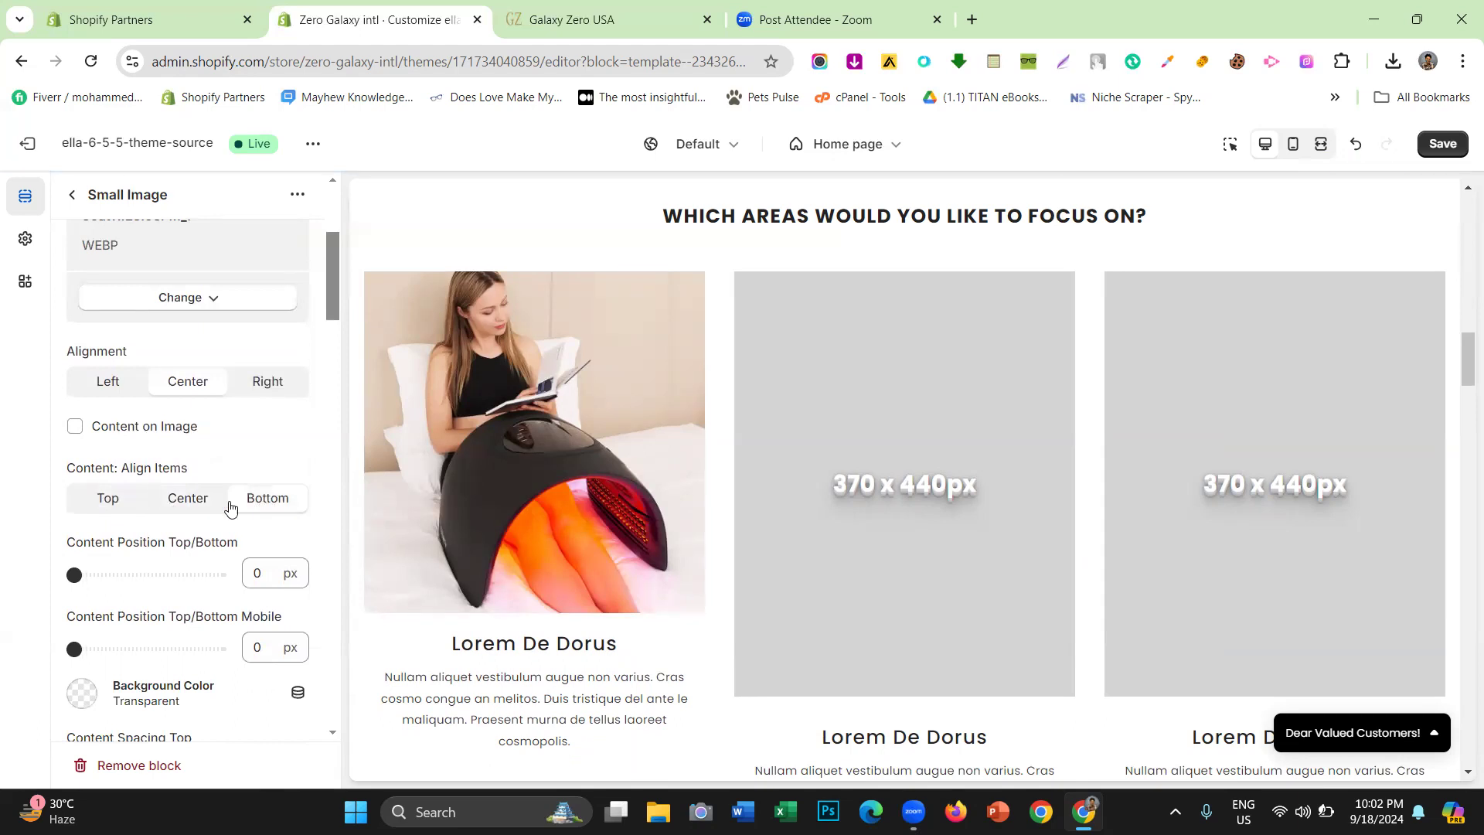
click(190, 508)
Look through the block's content position, spacing and Sub Title settings, checking the Galaxy Zero USA site for reference
scroll(192, 510, down, 1)
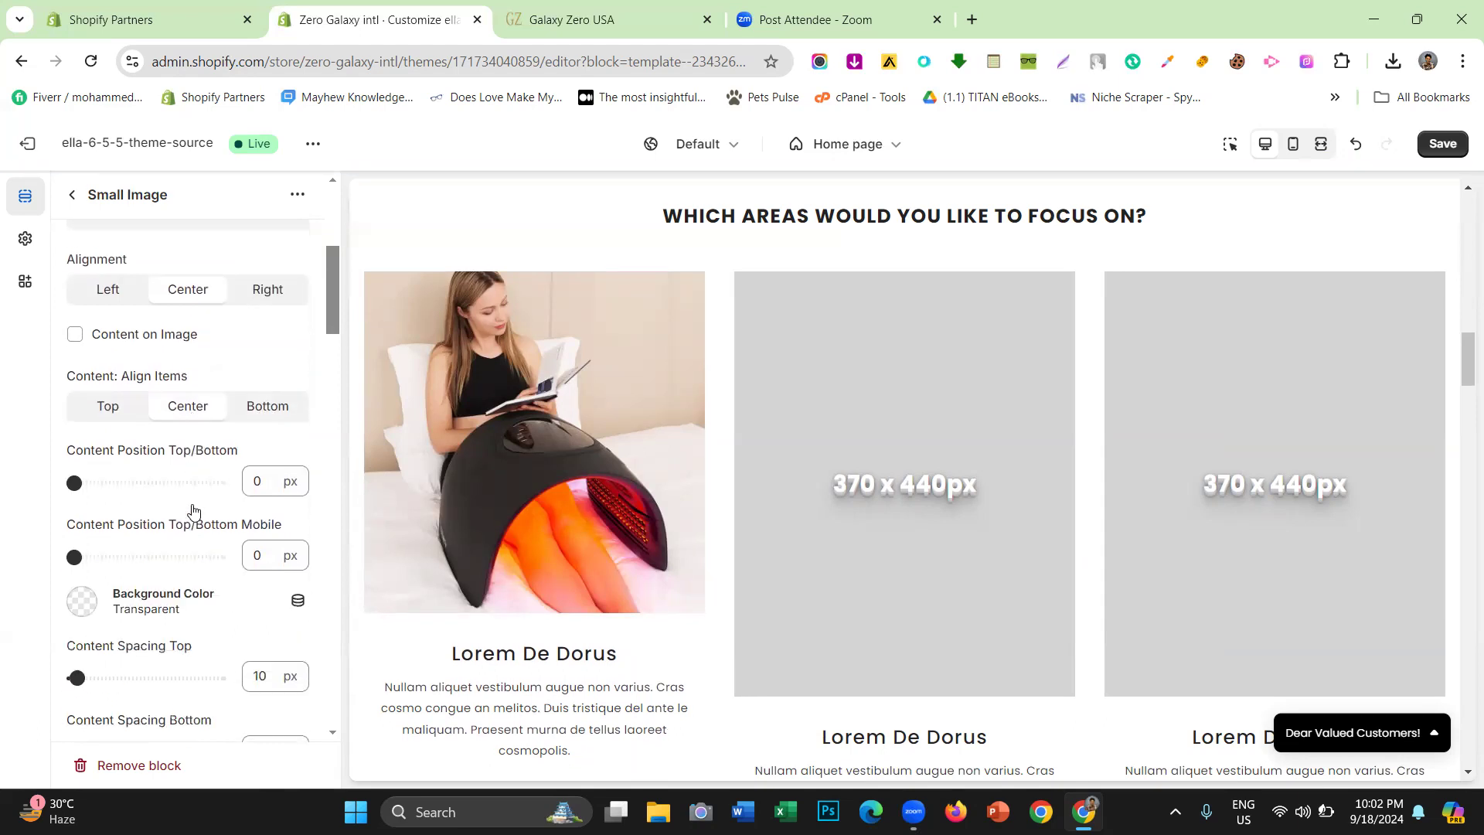
drag(68, 479, 12, 492)
scroll(149, 495, down, 2)
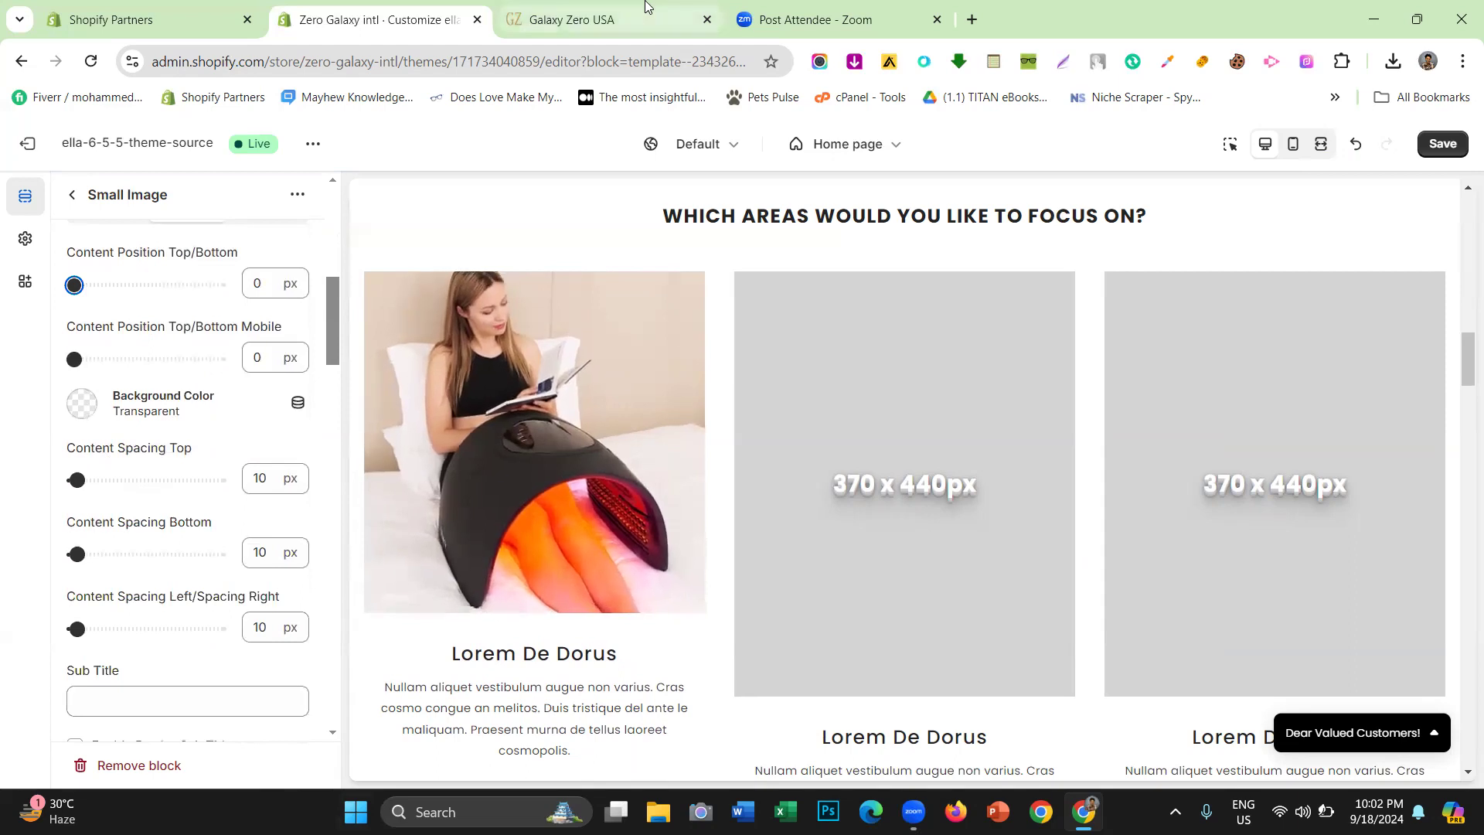
click(619, 17)
click(391, 11)
scroll(165, 474, down, 3)
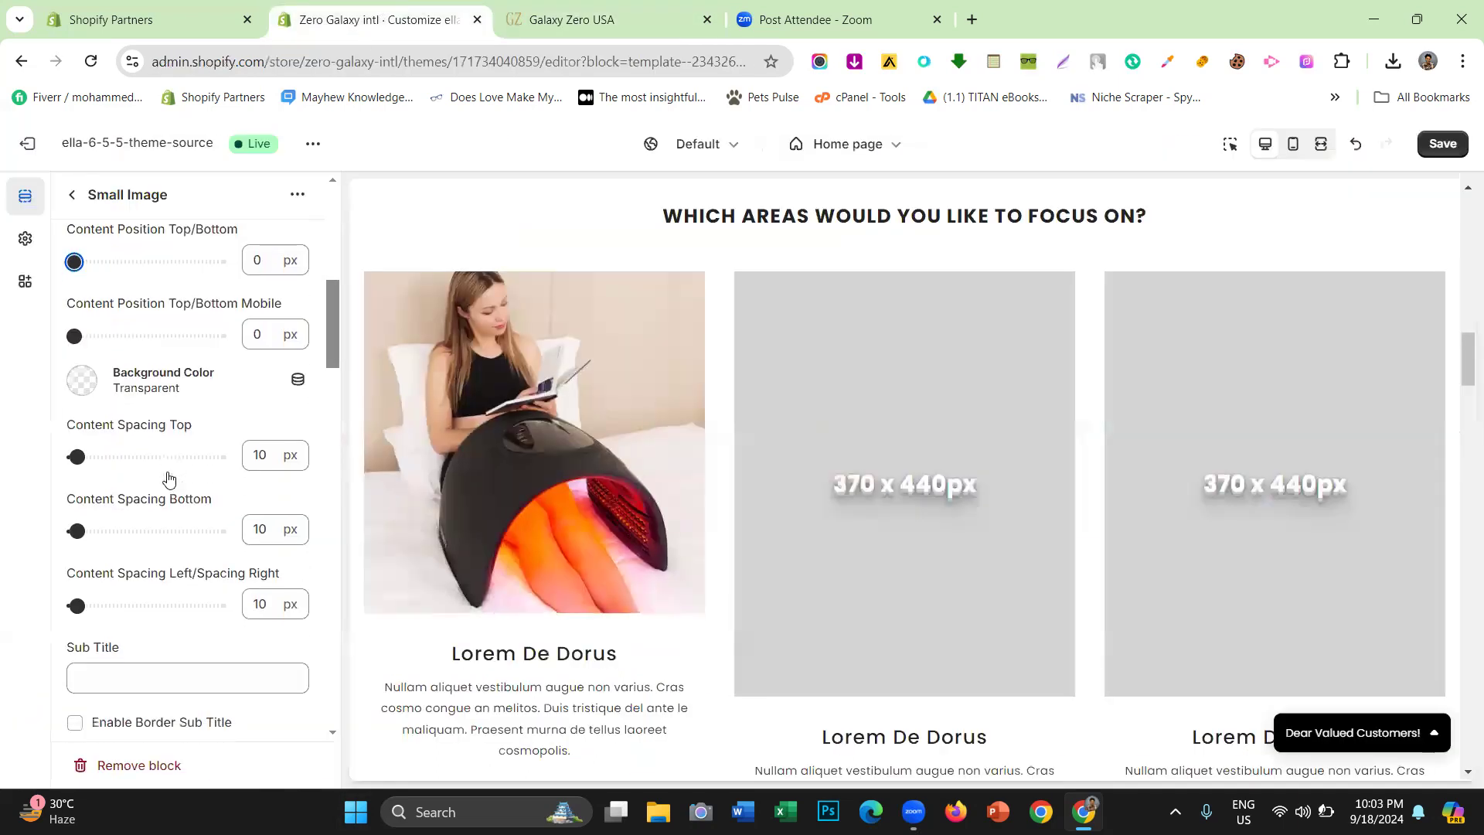
drag(158, 333, 128, 329)
scroll(159, 409, down, 2)
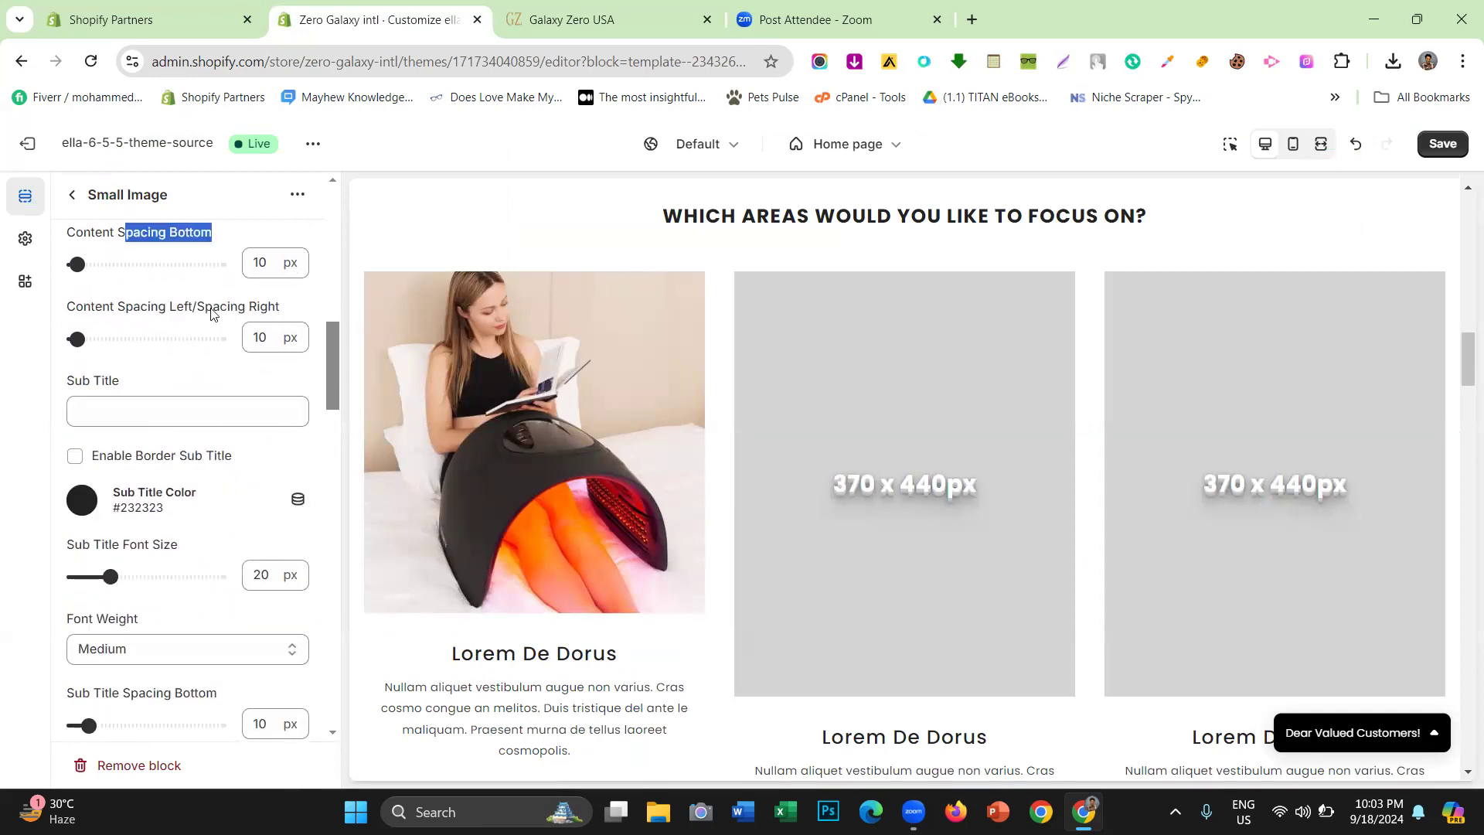
scroll(171, 368, down, 2)
double_click(164, 357)
click(164, 357)
scroll(170, 386, down, 6)
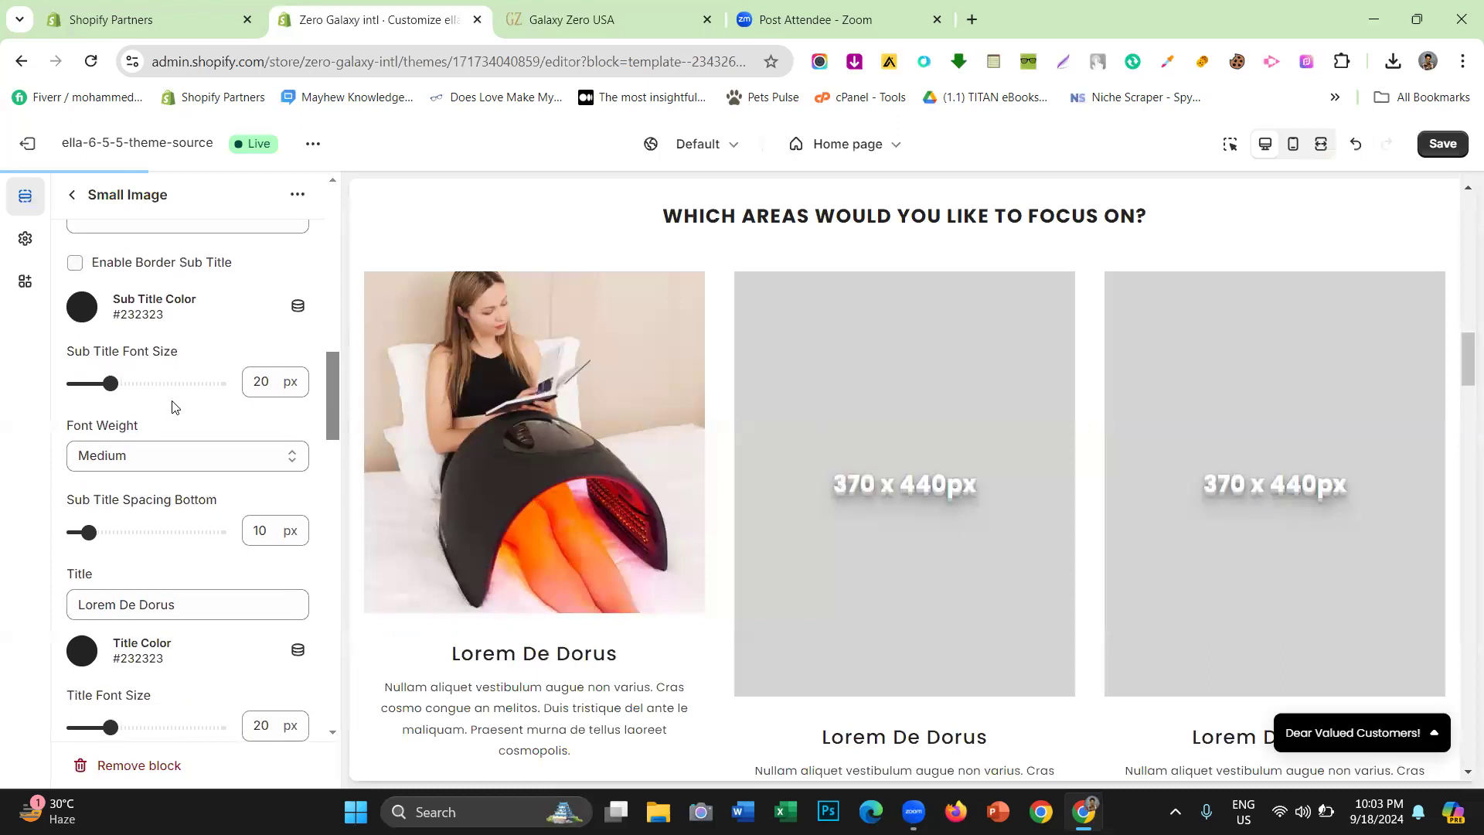
scroll(173, 408, down, 2)
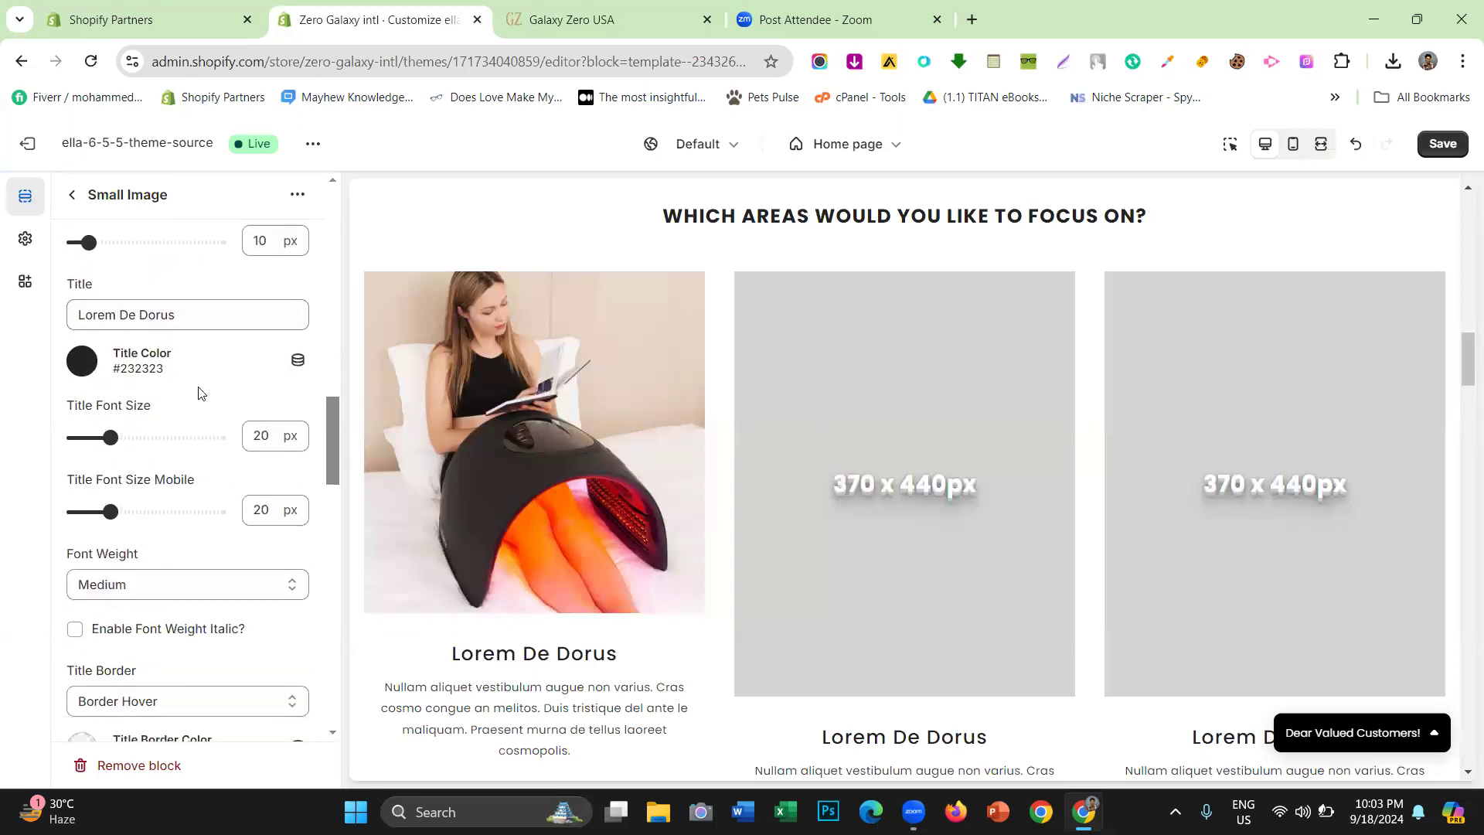
Copy the heading "The Body" from the Galaxy Zero USA site and use it as the first block's title
drag(110, 277, 75, 298)
key(ctrl+Tab)
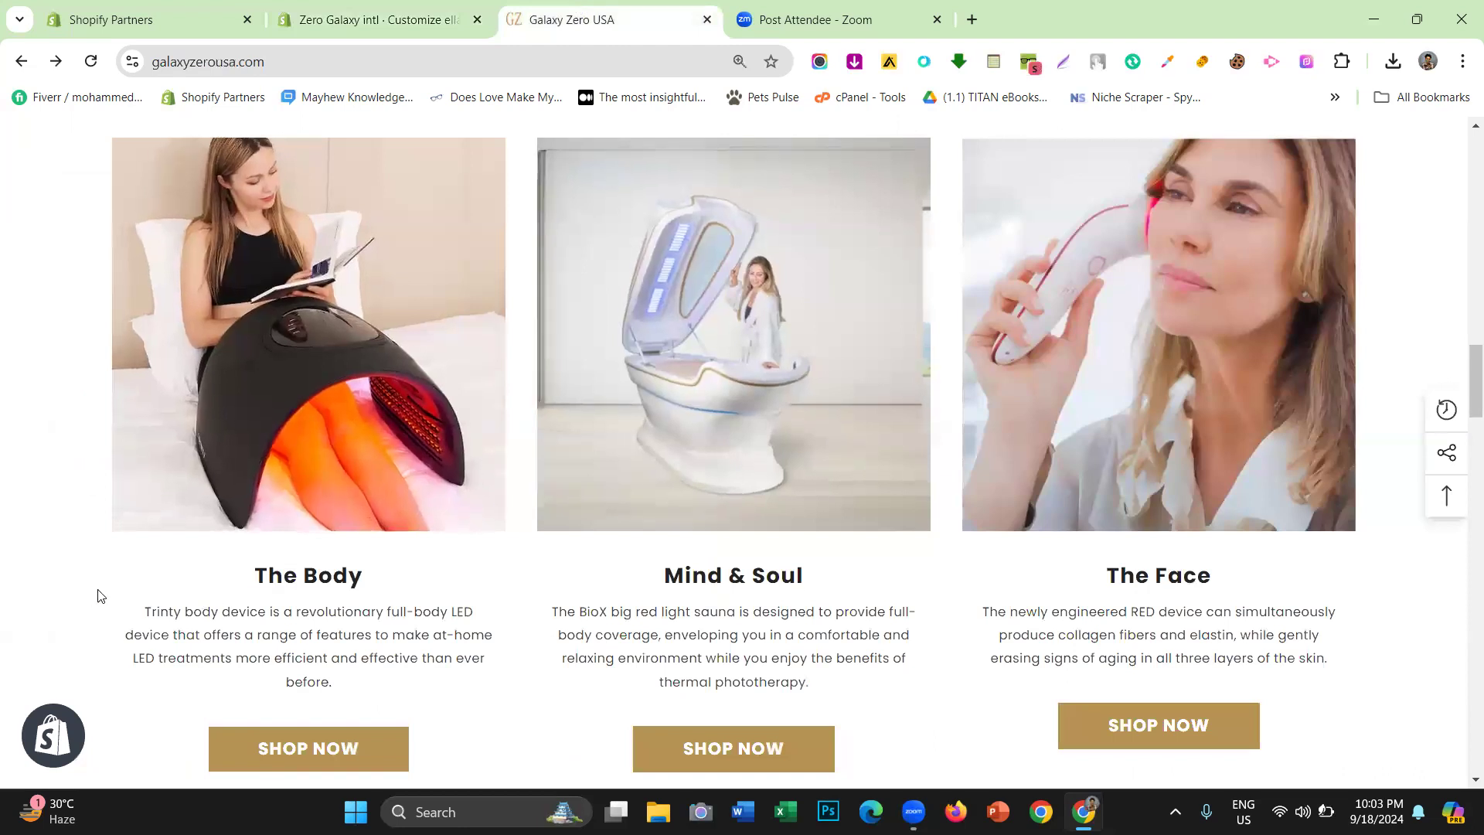
scroll(203, 344, up, 1)
scroll(199, 358, down, 2)
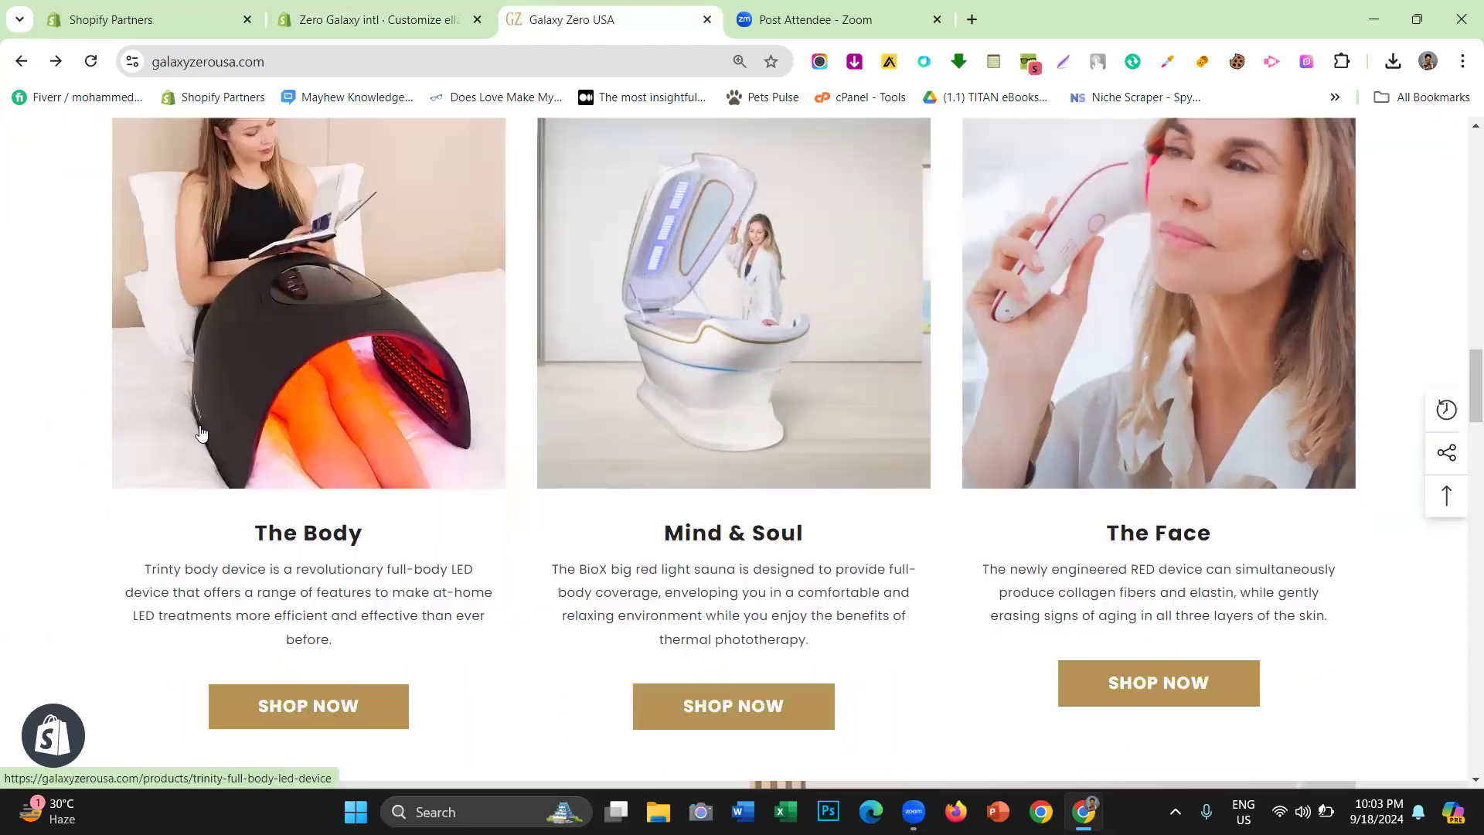
drag(29, 474, 377, 480)
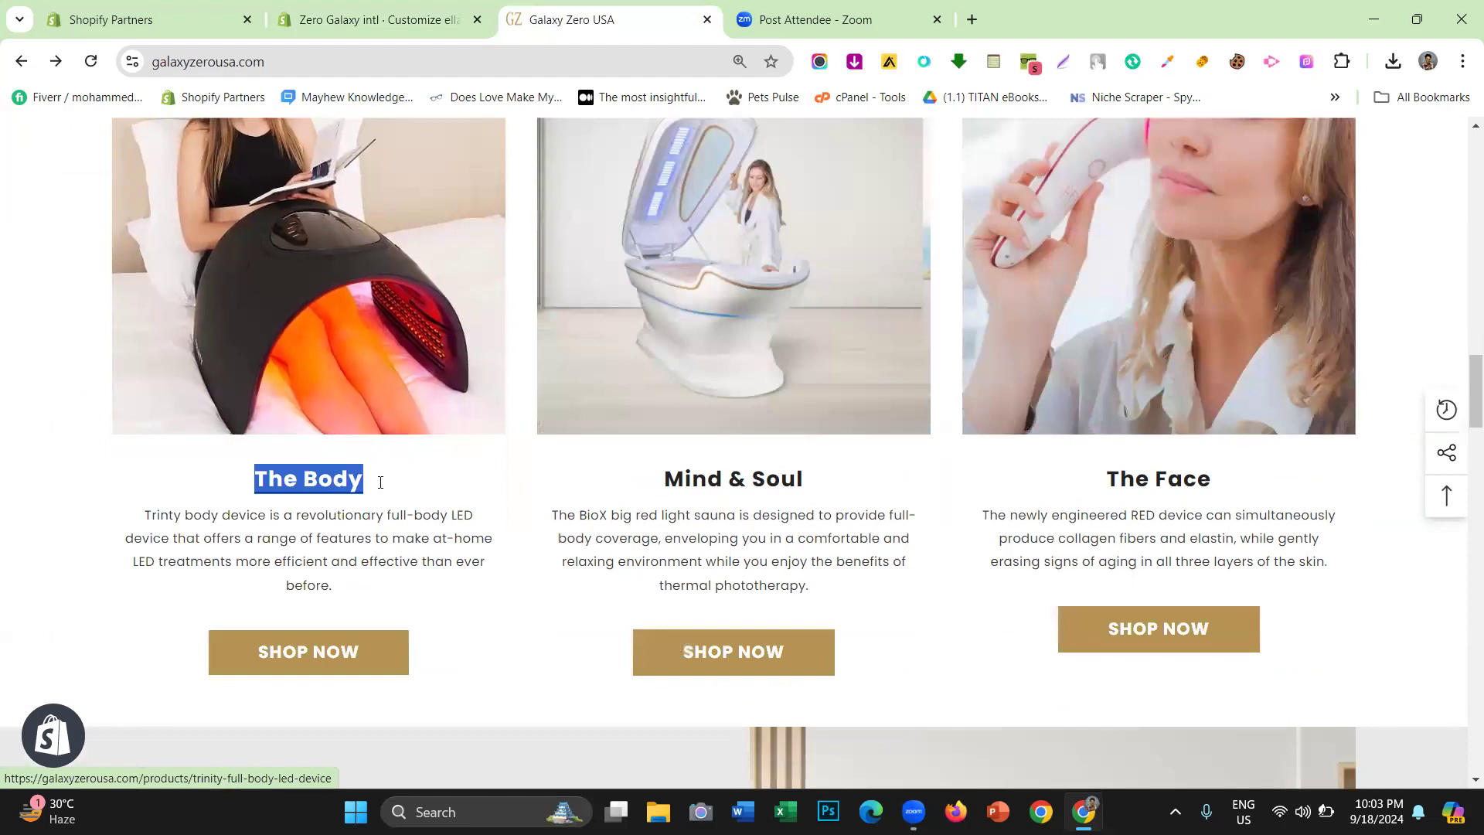
right_click(309, 484)
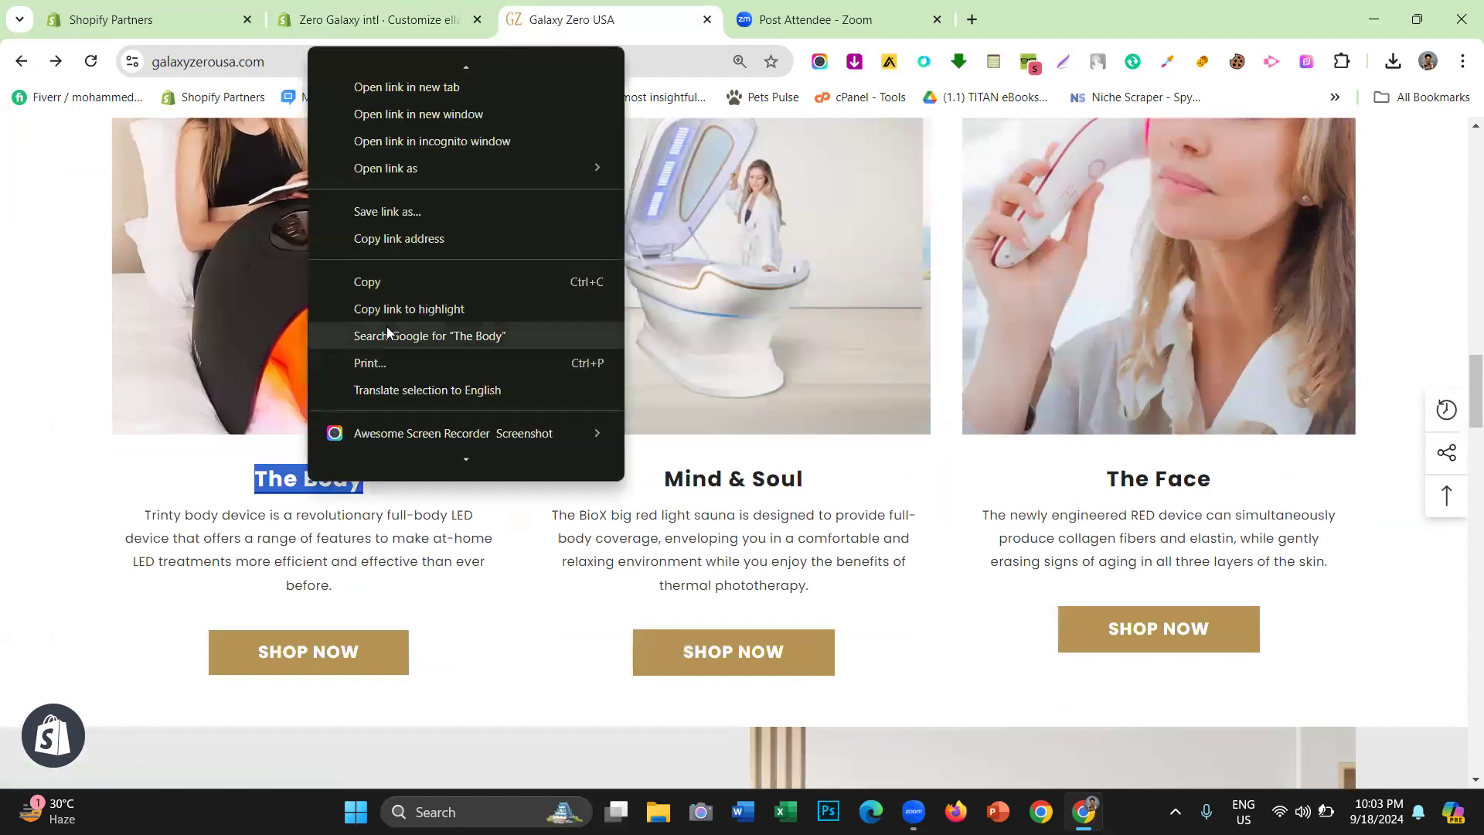
click(387, 281)
click(379, 20)
click(135, 319)
key(ctrl+a)
right_click(172, 325)
click(173, 452)
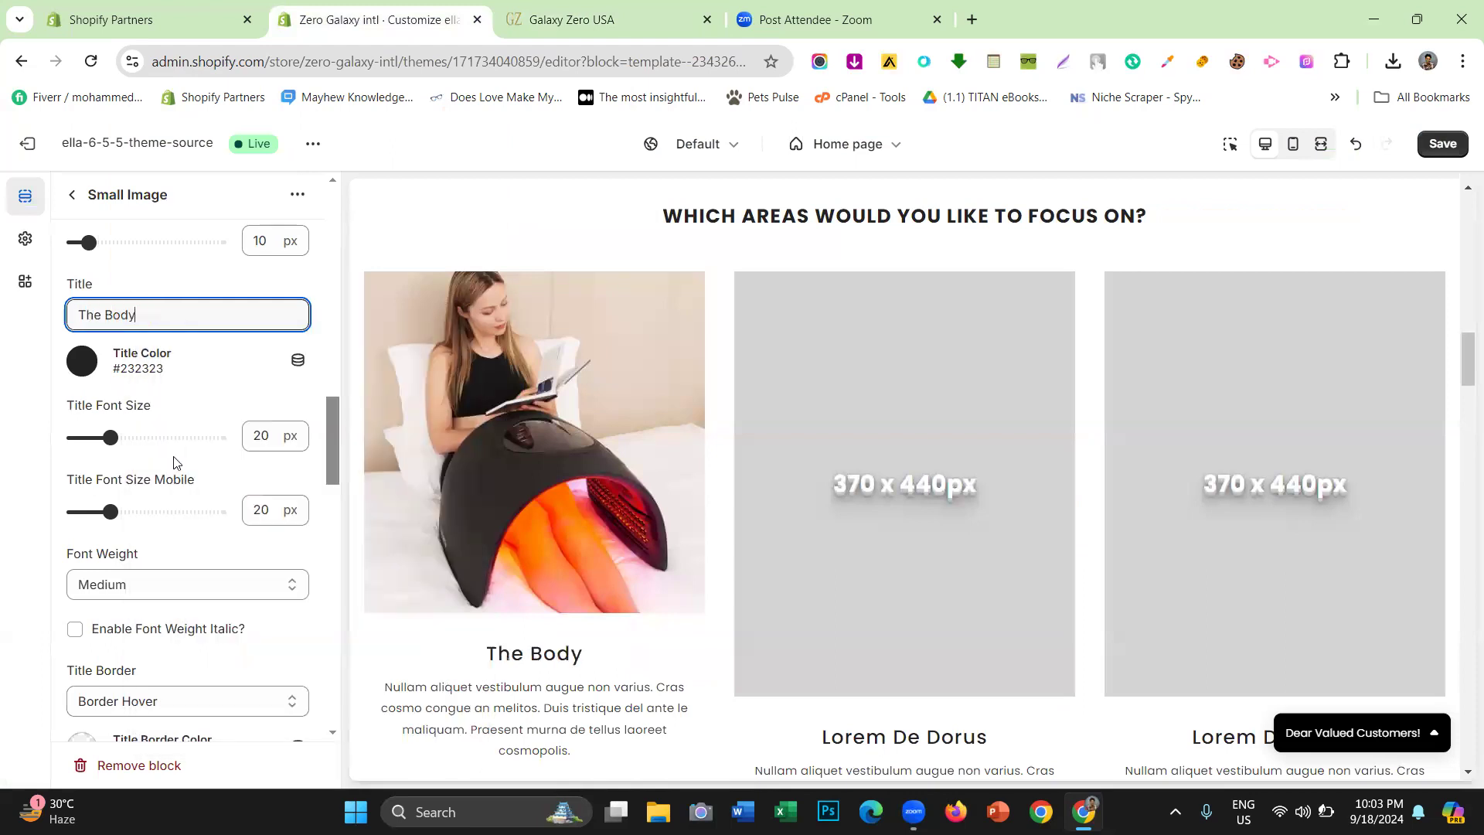
Replace the first block's description with The Body text copied from the Galaxy Zero USA site and remove the trailing line break
click(638, 17)
scroll(165, 410, down, 1)
click(95, 403)
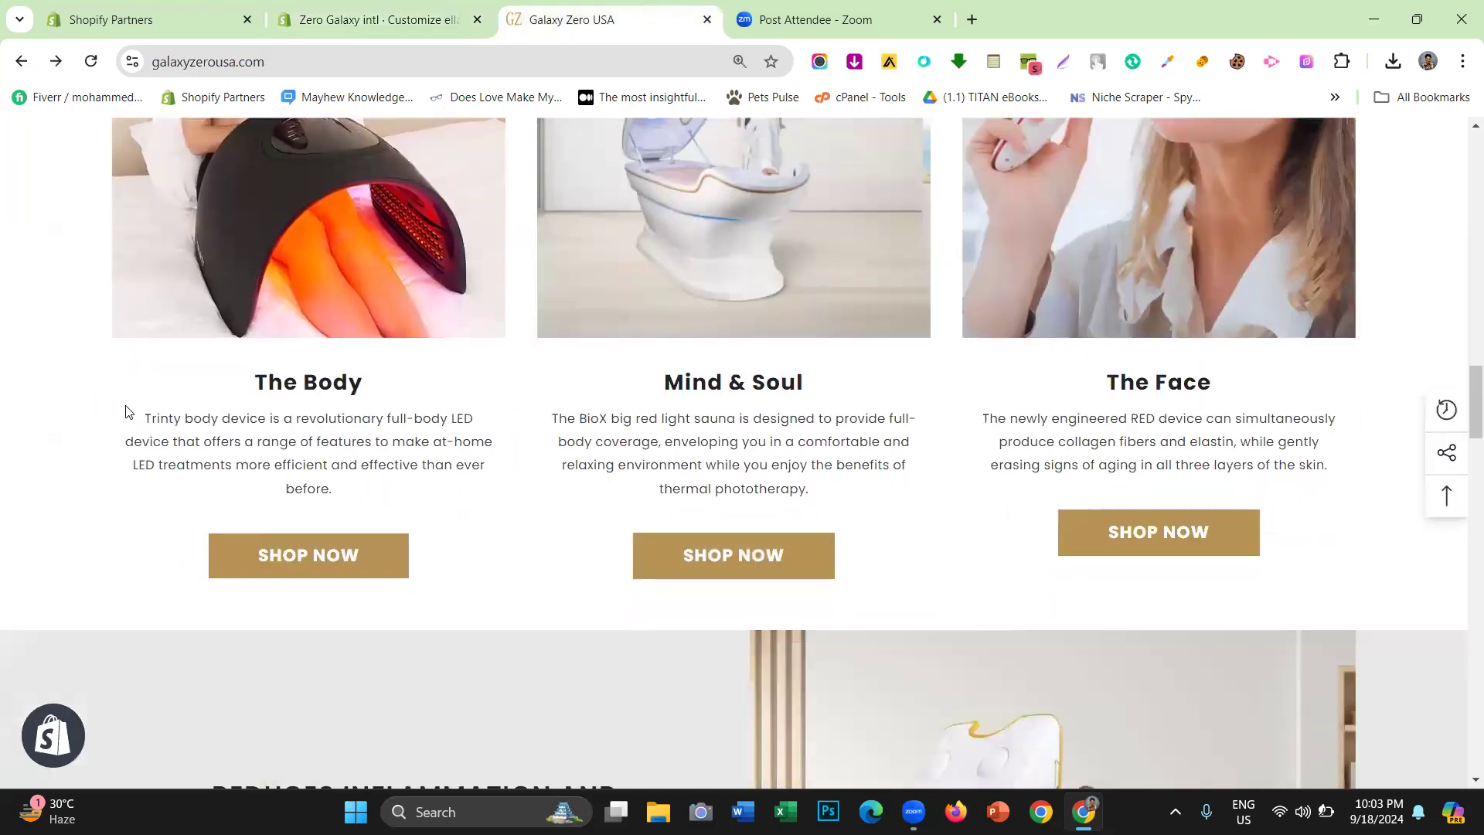
drag(144, 422, 341, 506)
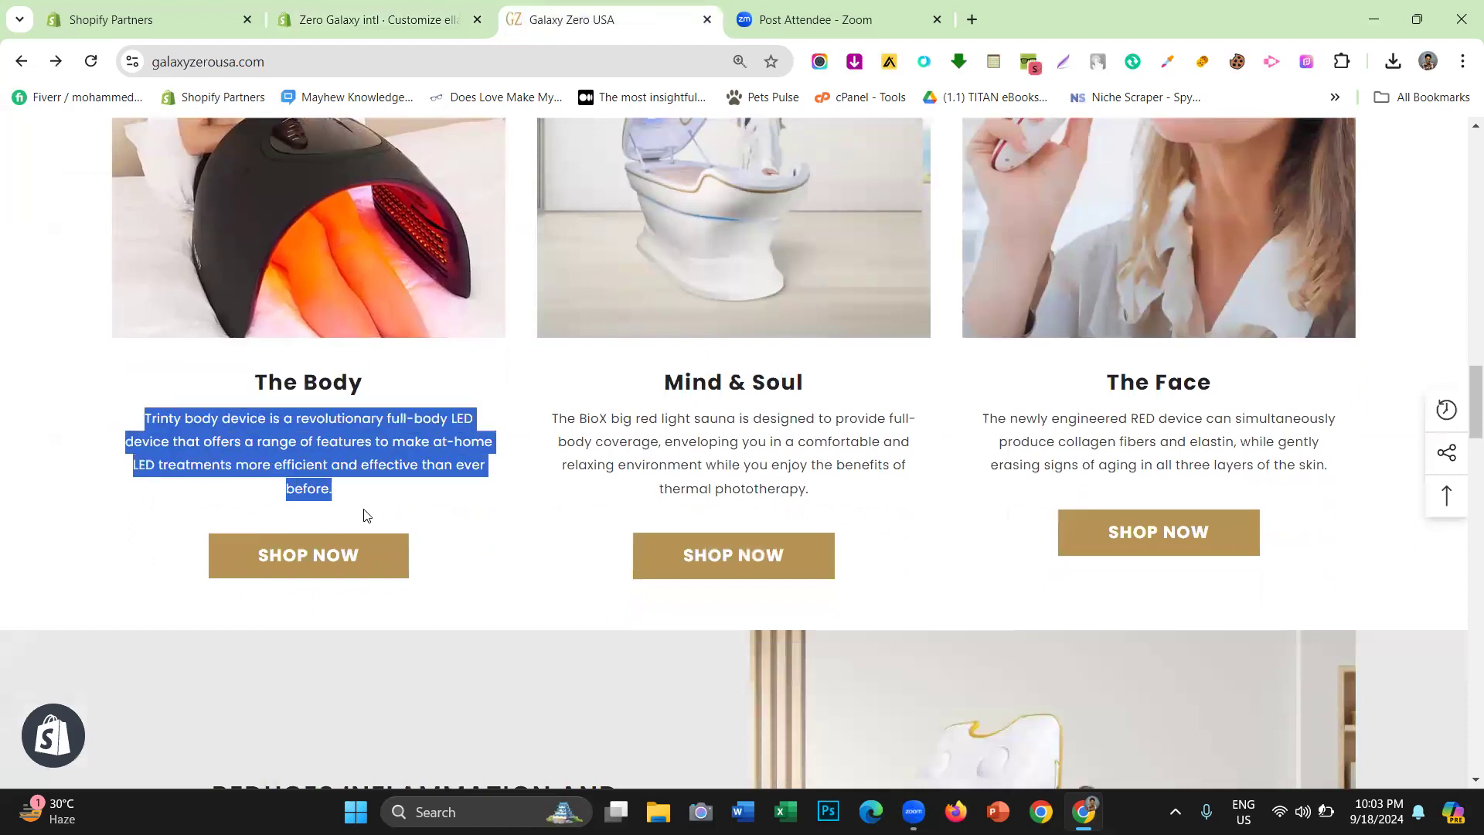
right_click(345, 461)
click(408, 109)
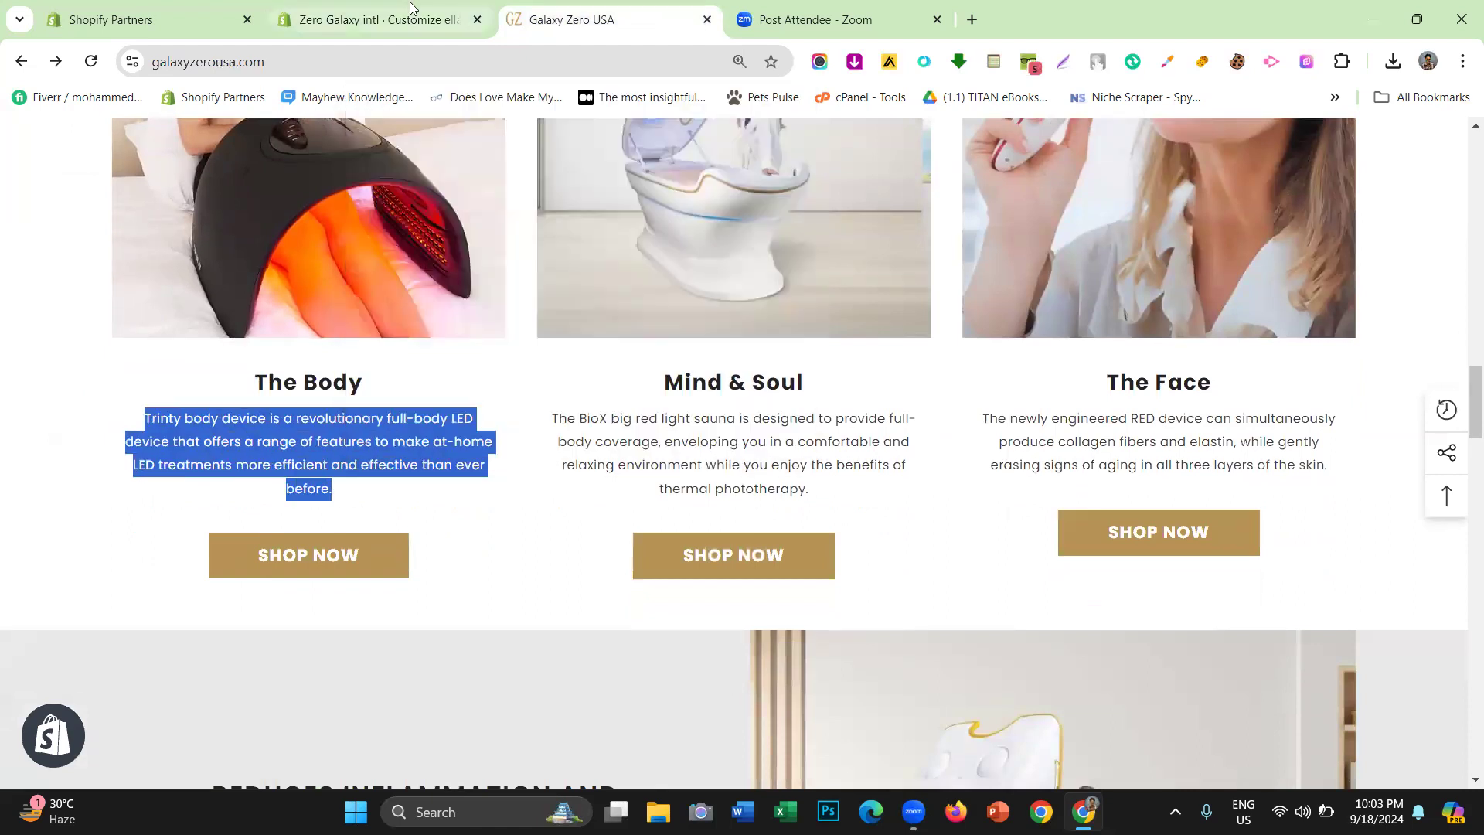
click(377, 19)
scroll(174, 543, down, 5)
triple_click(150, 464)
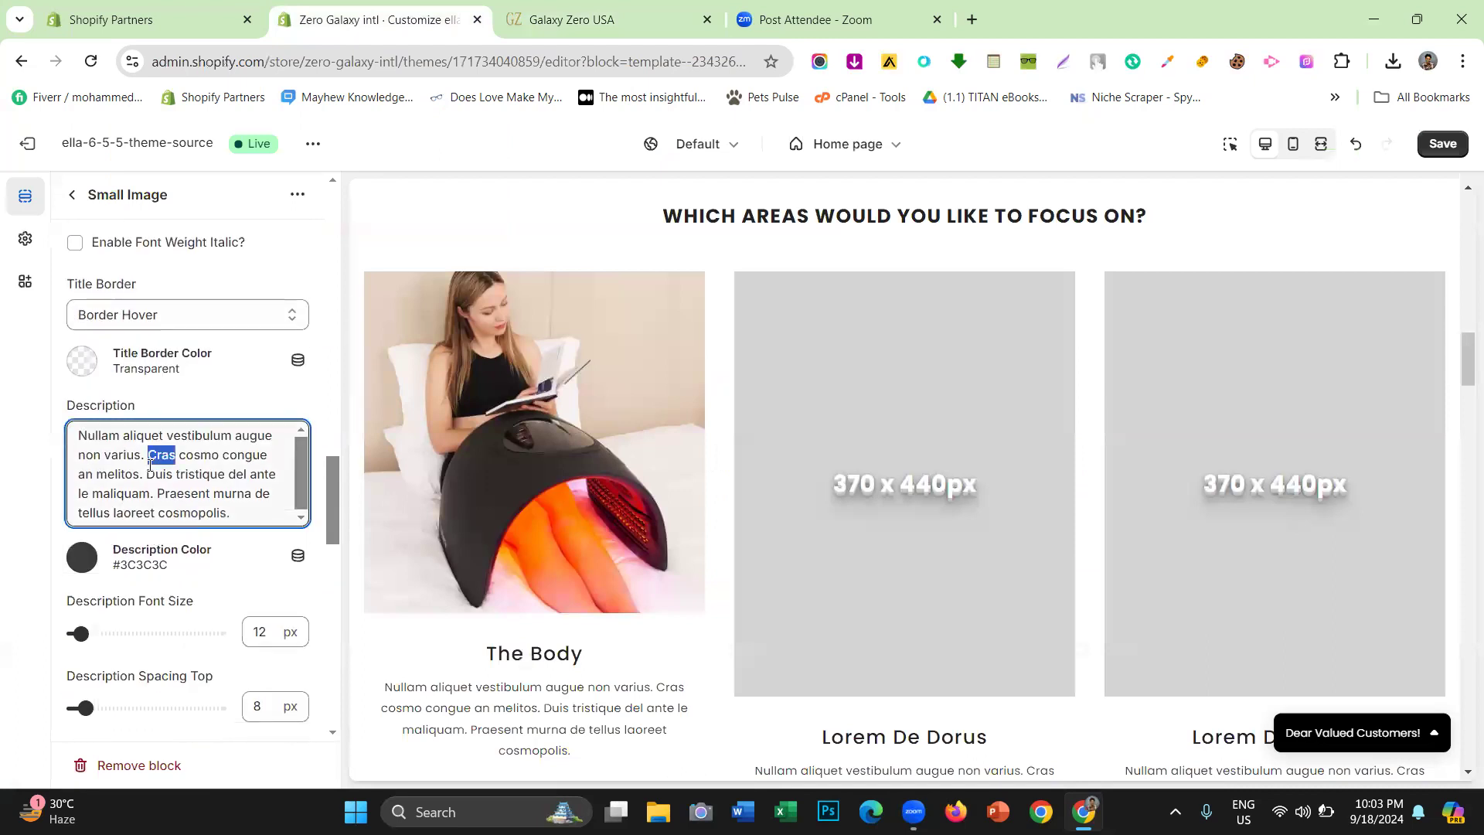
right_click(150, 463)
click(209, 170)
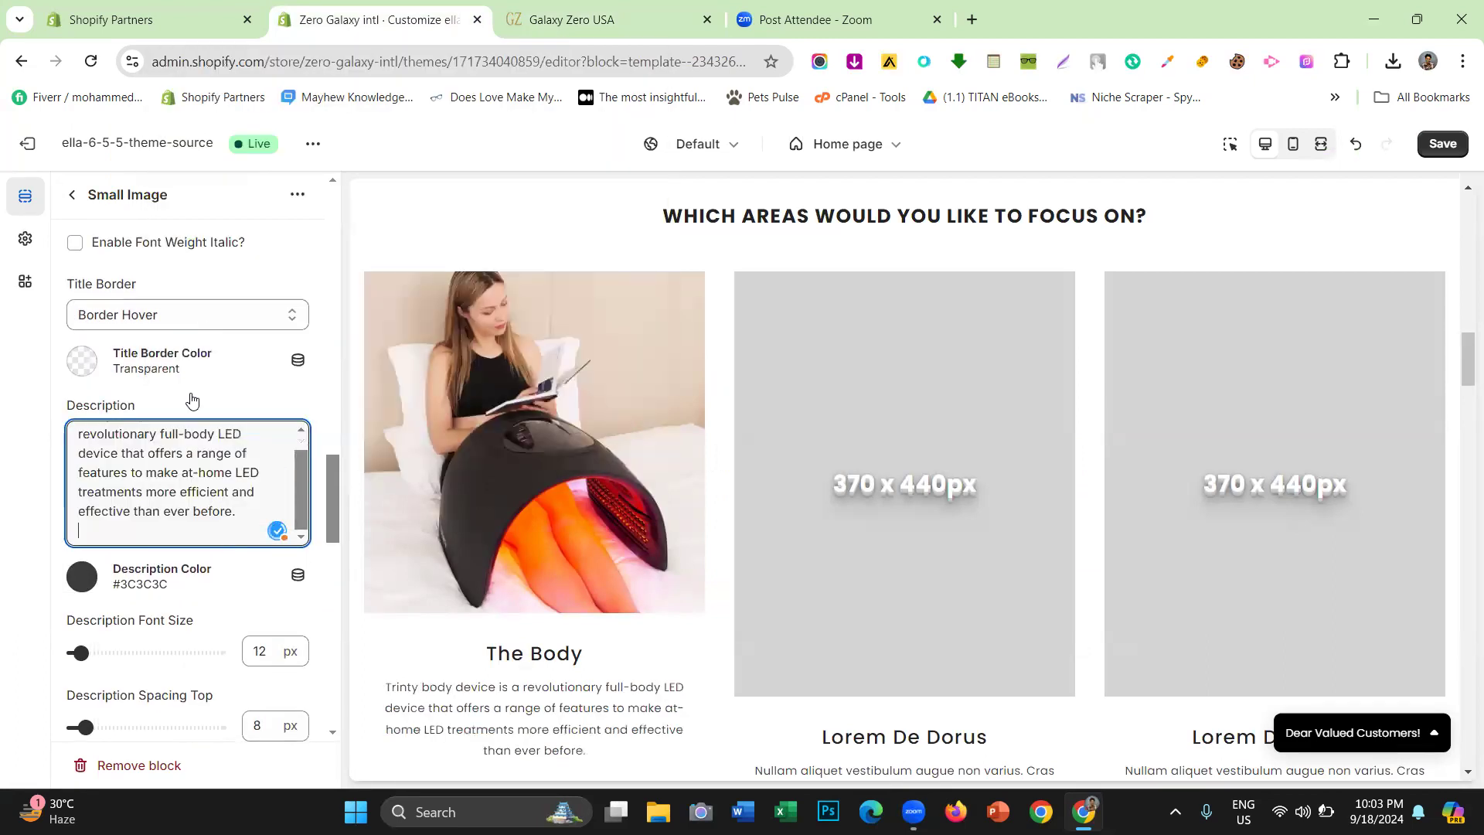
key(BackSpace)
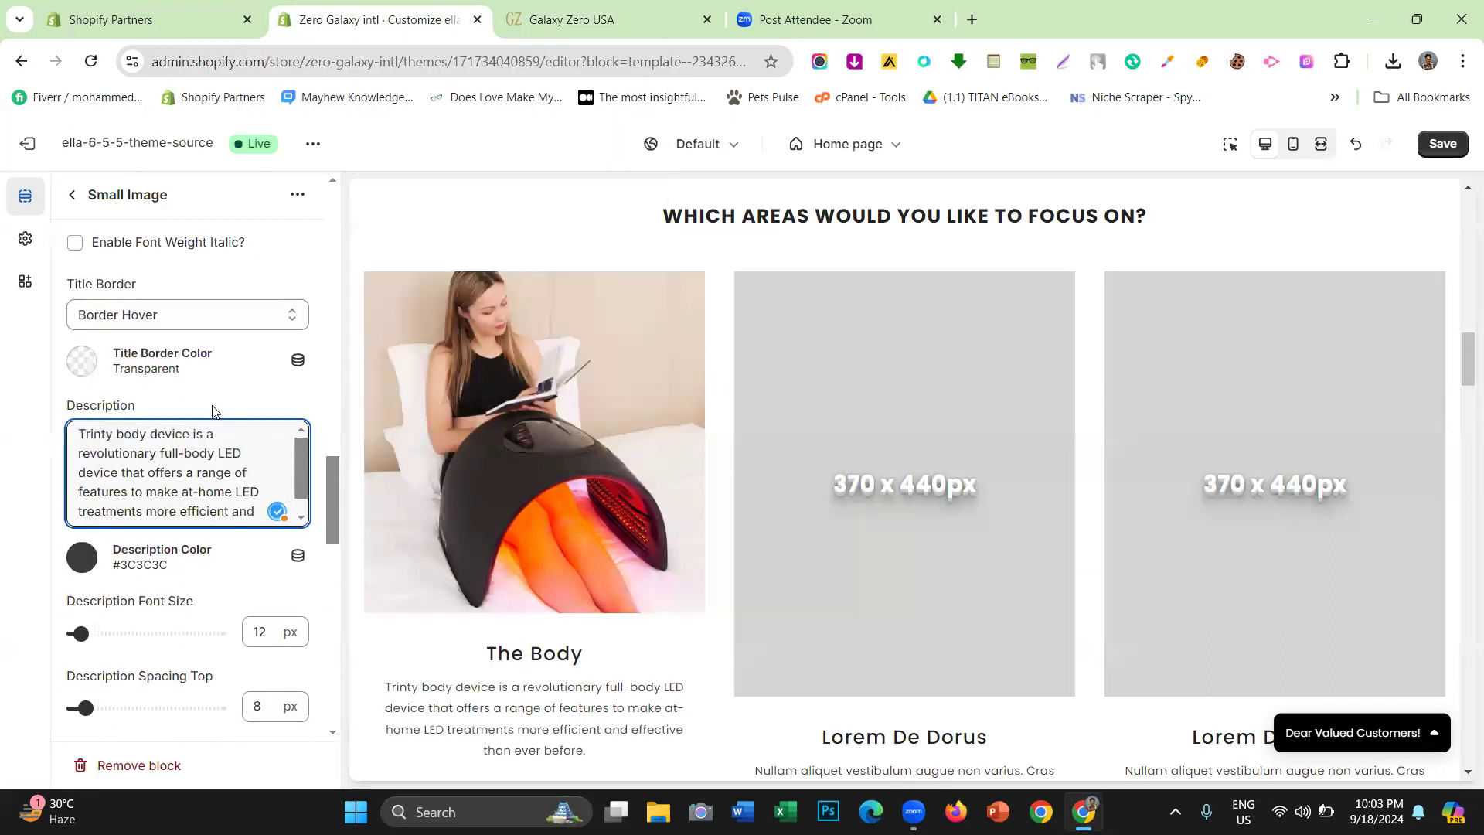
Compare the styling of The Body title in the preview with the same heading on the Galaxy Zero USA site
scroll(185, 363, up, 5)
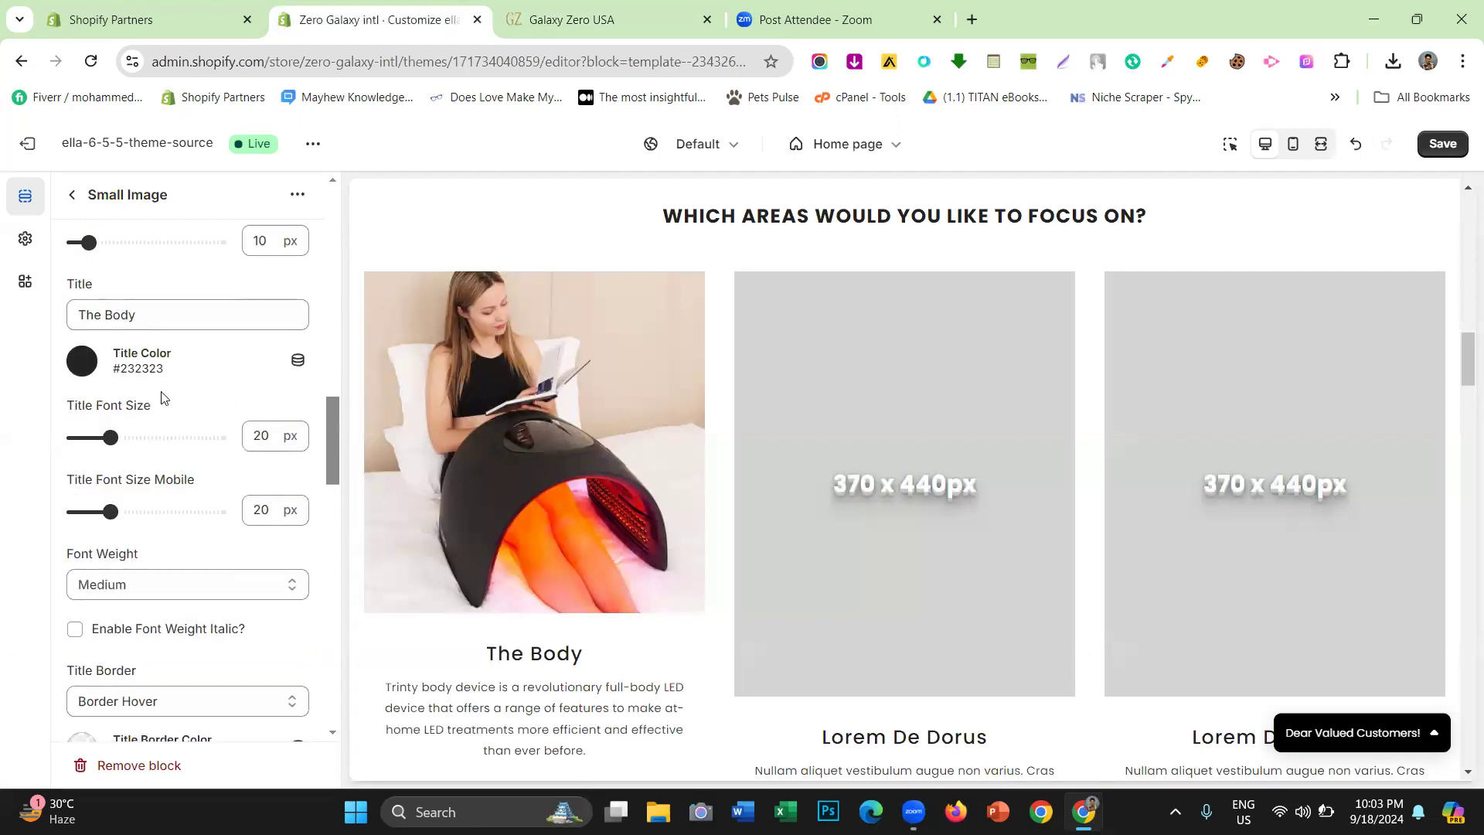
scroll(162, 398, up, 1)
scroll(162, 398, down, 2)
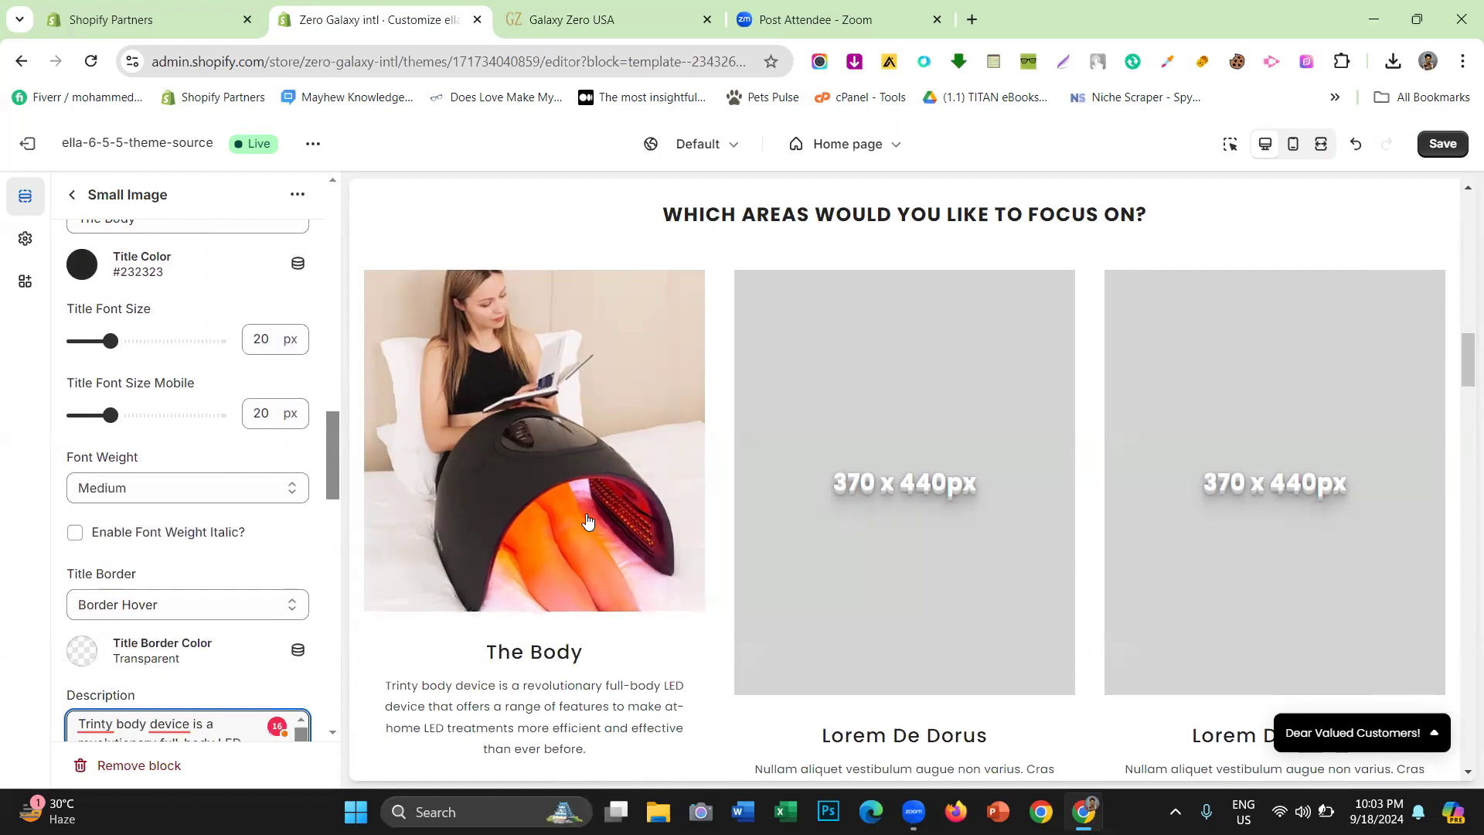
scroll(533, 564, down, 1)
click(572, 19)
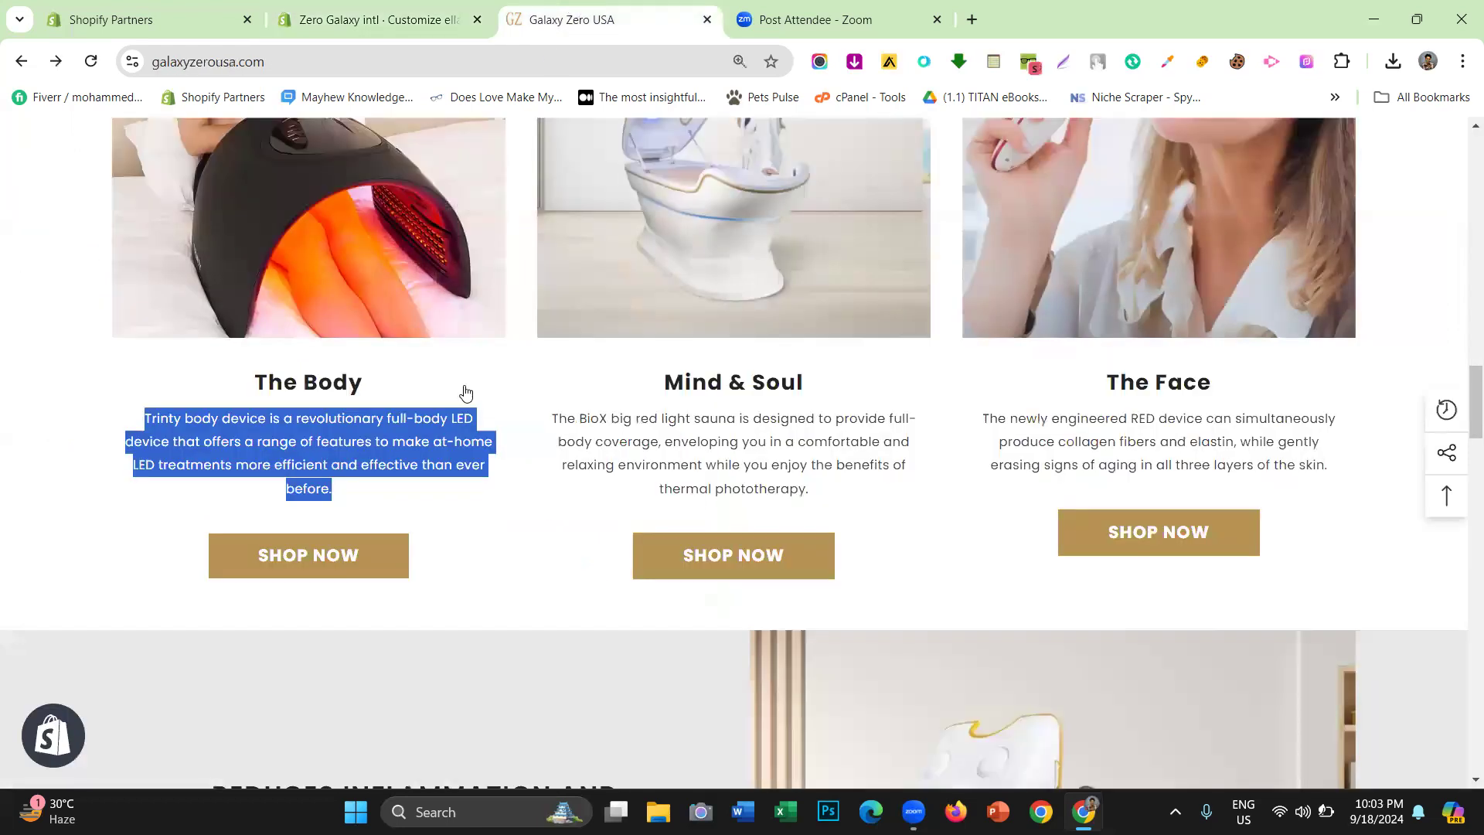
click(175, 373)
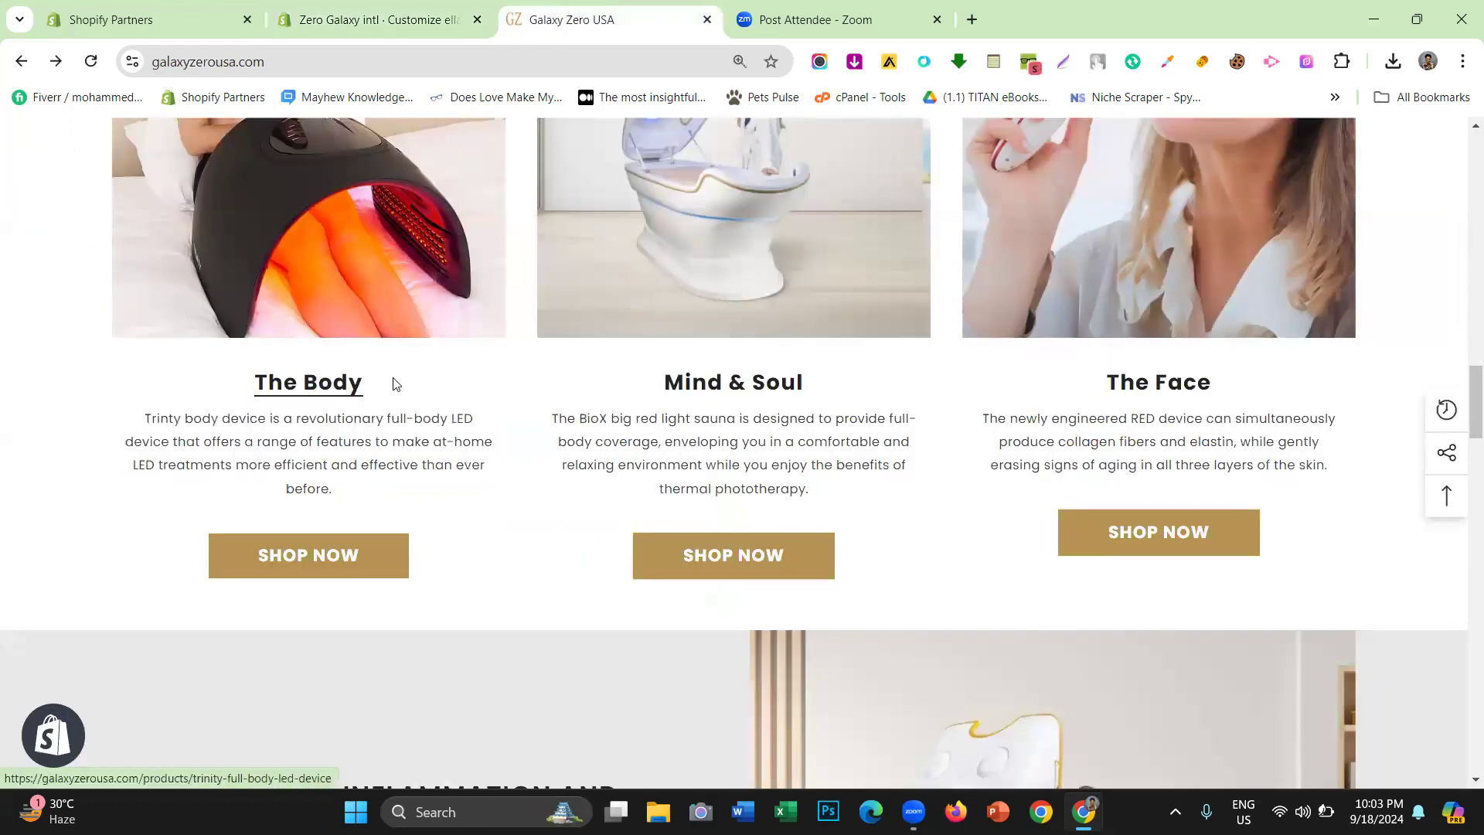
click(378, 19)
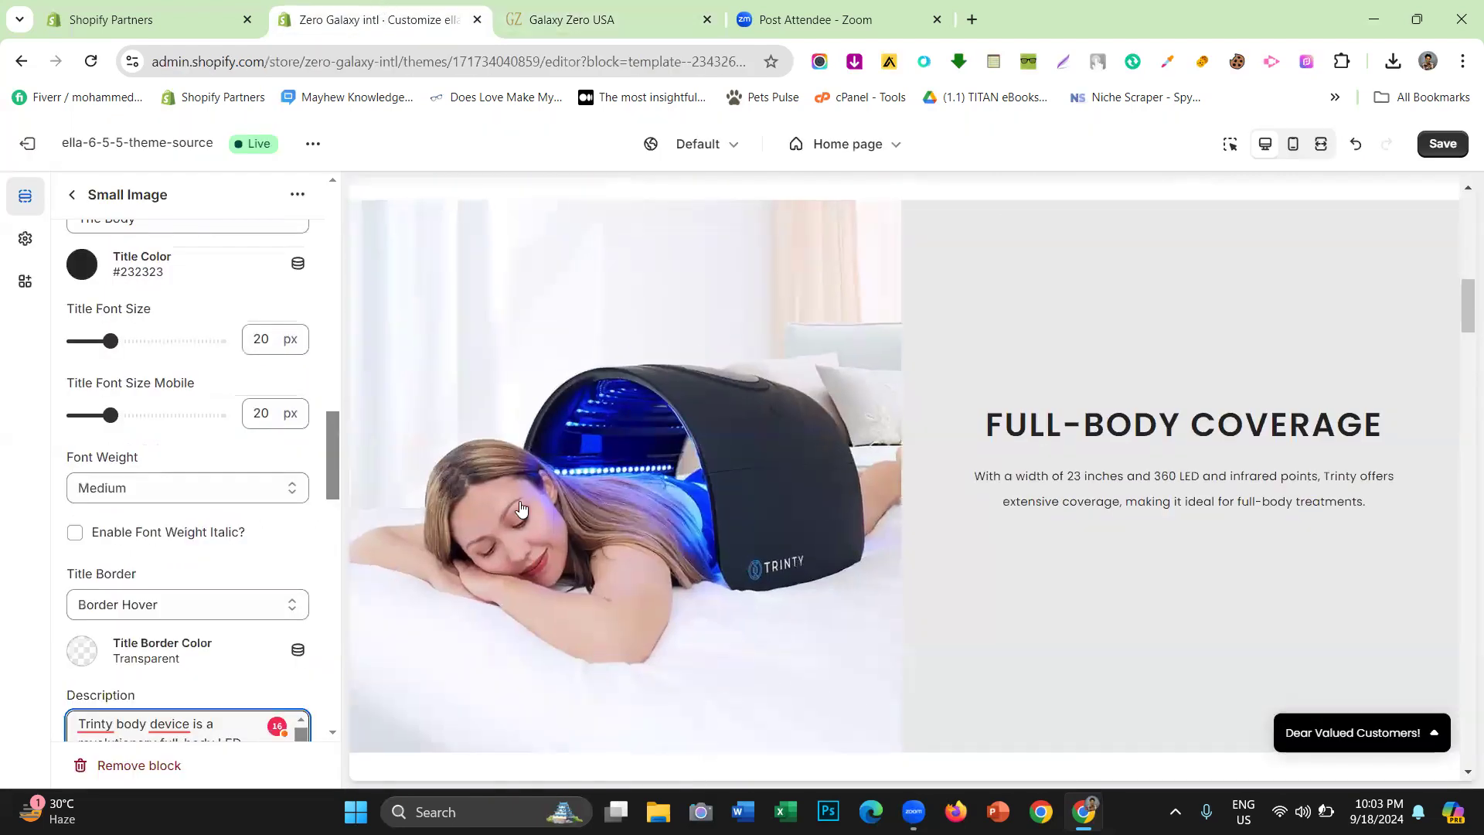
scroll(542, 506, down, 3)
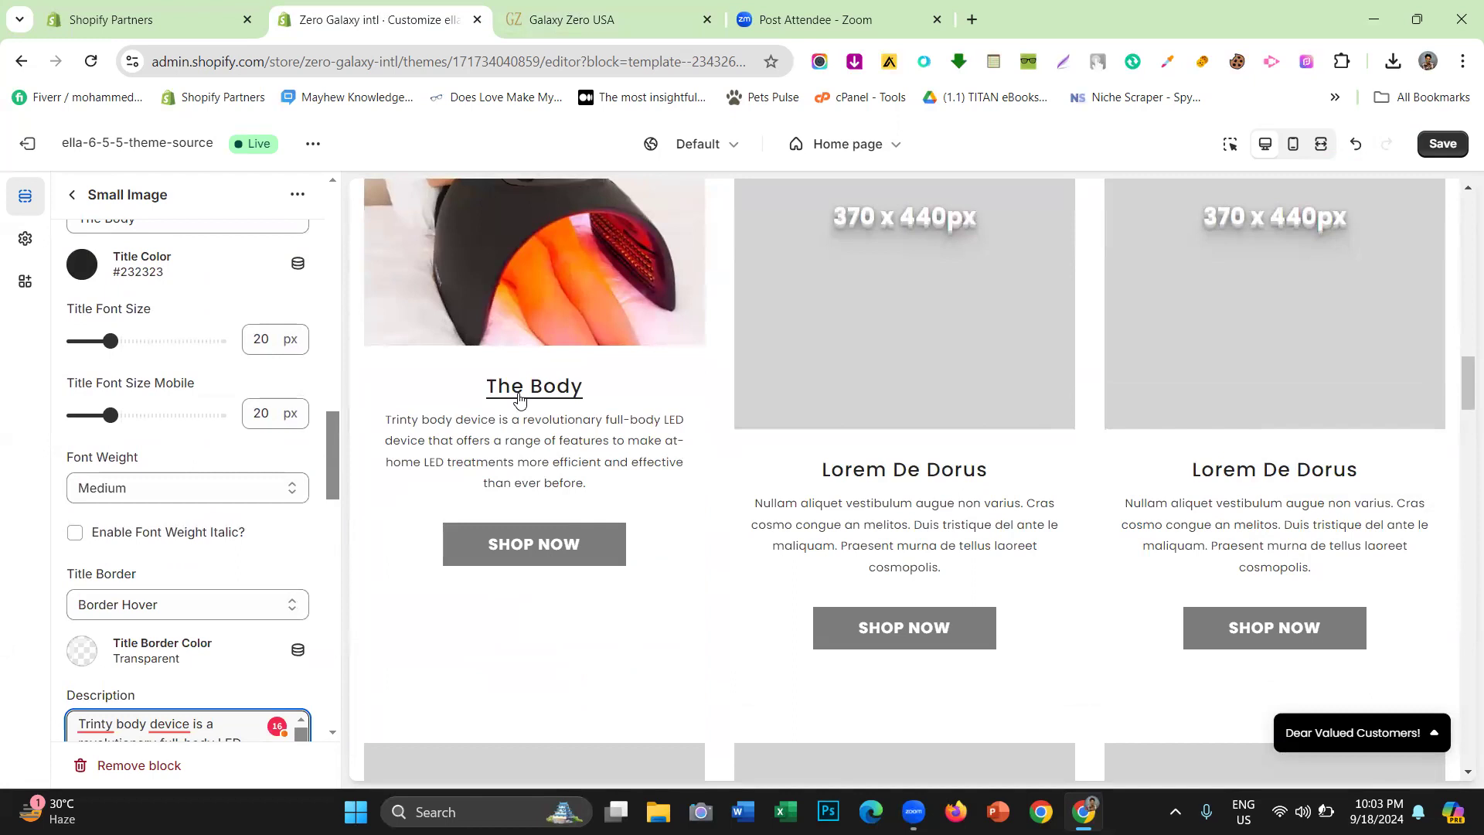
key(ctrl+Tab)
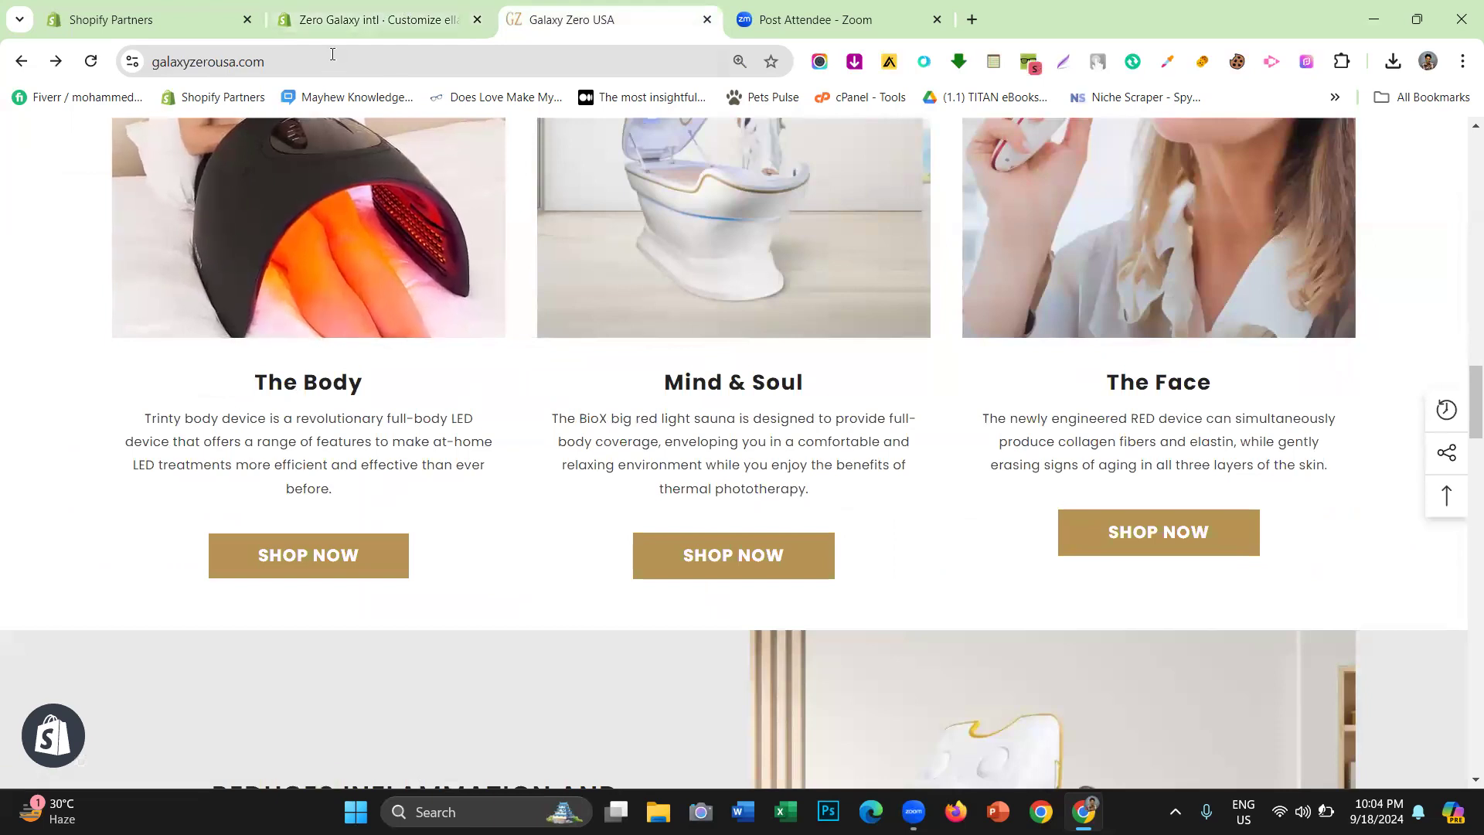
key(ctrl+shift+Tab)
Set the font weight of The Body title to Bold
scroll(121, 304, up, 2)
scroll(123, 305, up, 1)
scroll(128, 371, down, 4)
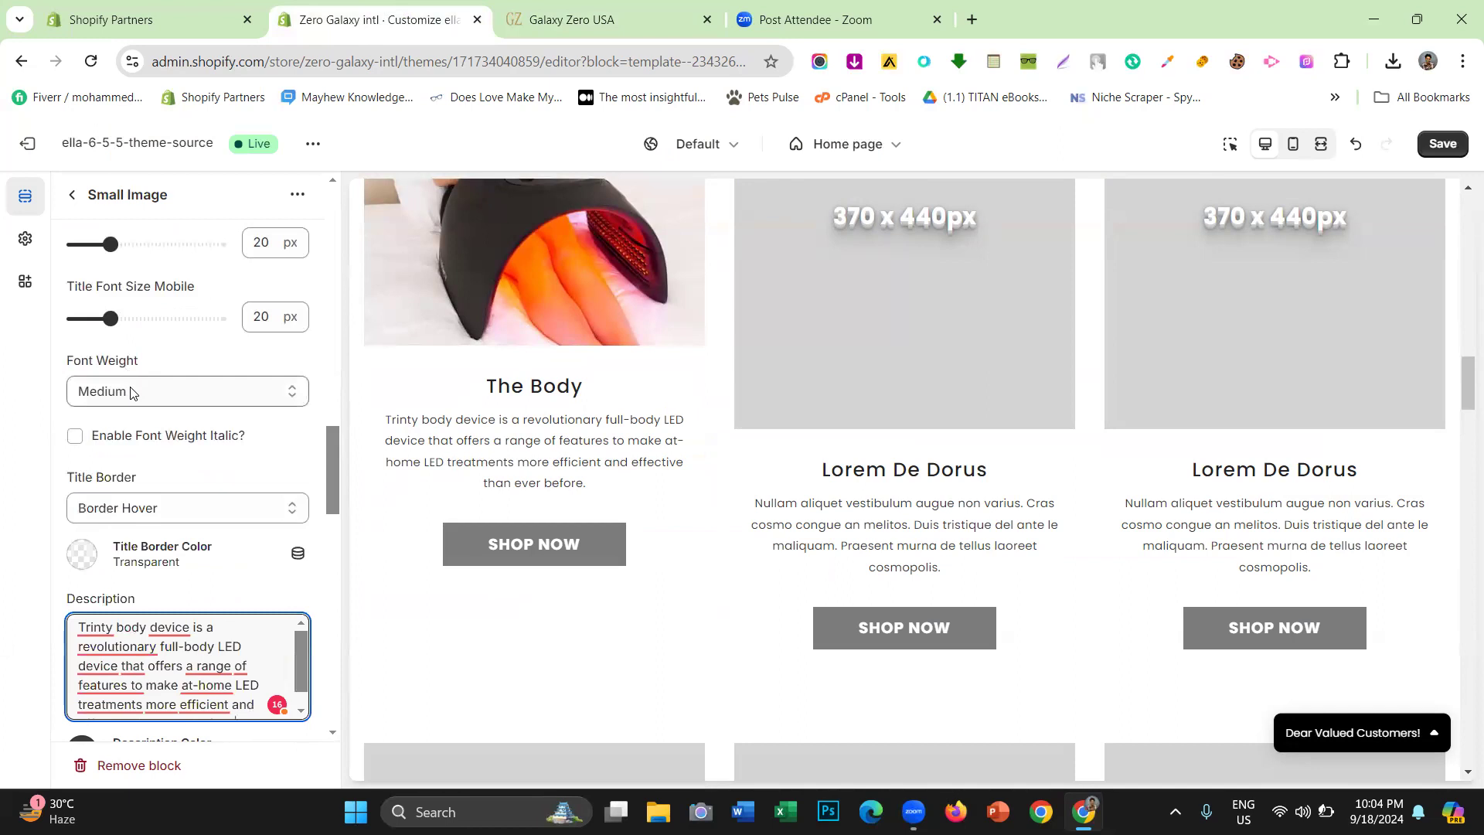
click(131, 392)
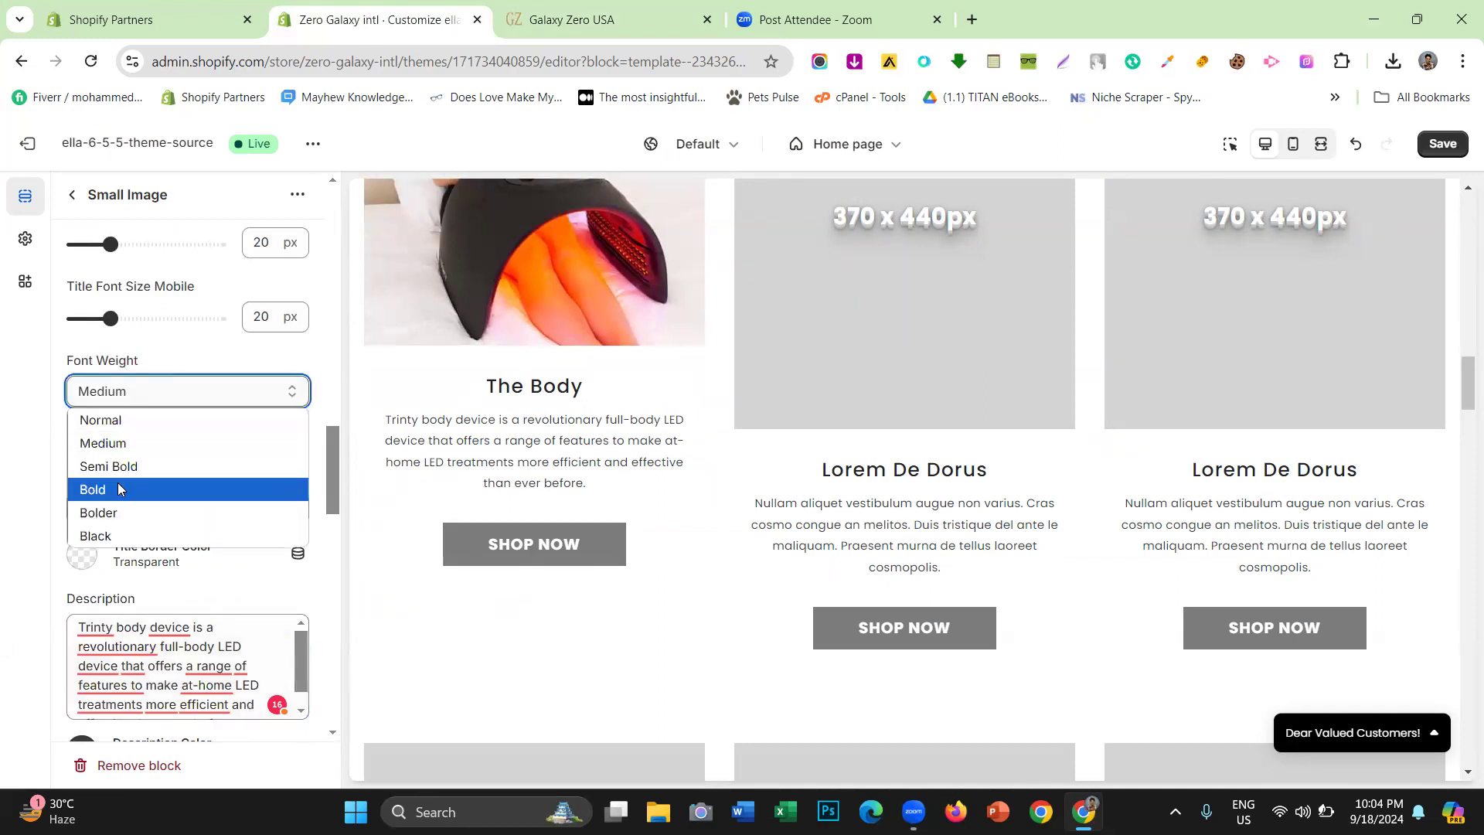
click(119, 486)
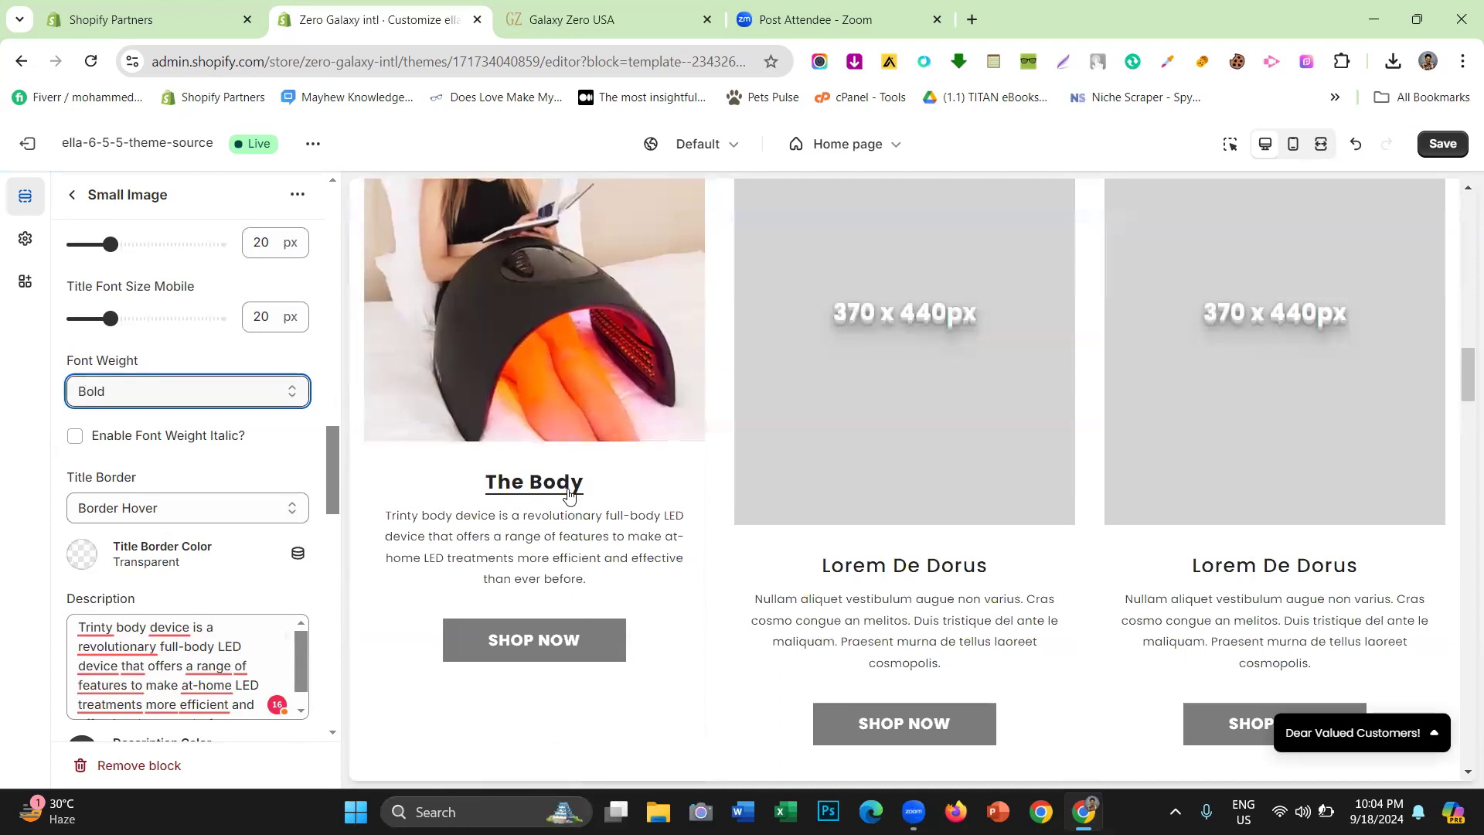
Check the heading on the Galaxy Zero USA site again and set The Body title's font weight to Normal
click(587, 19)
click(364, 19)
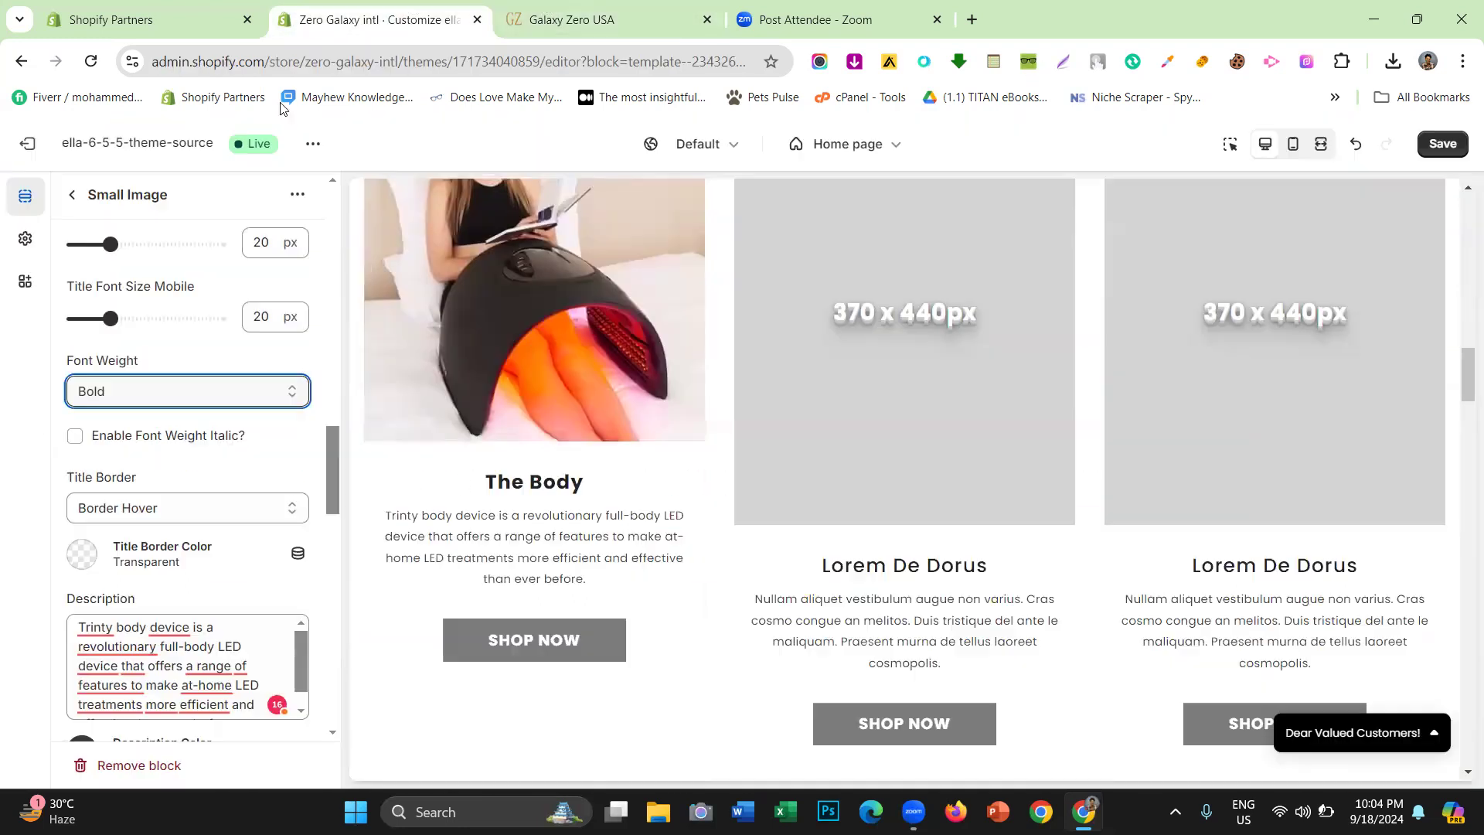
click(140, 392)
click(116, 420)
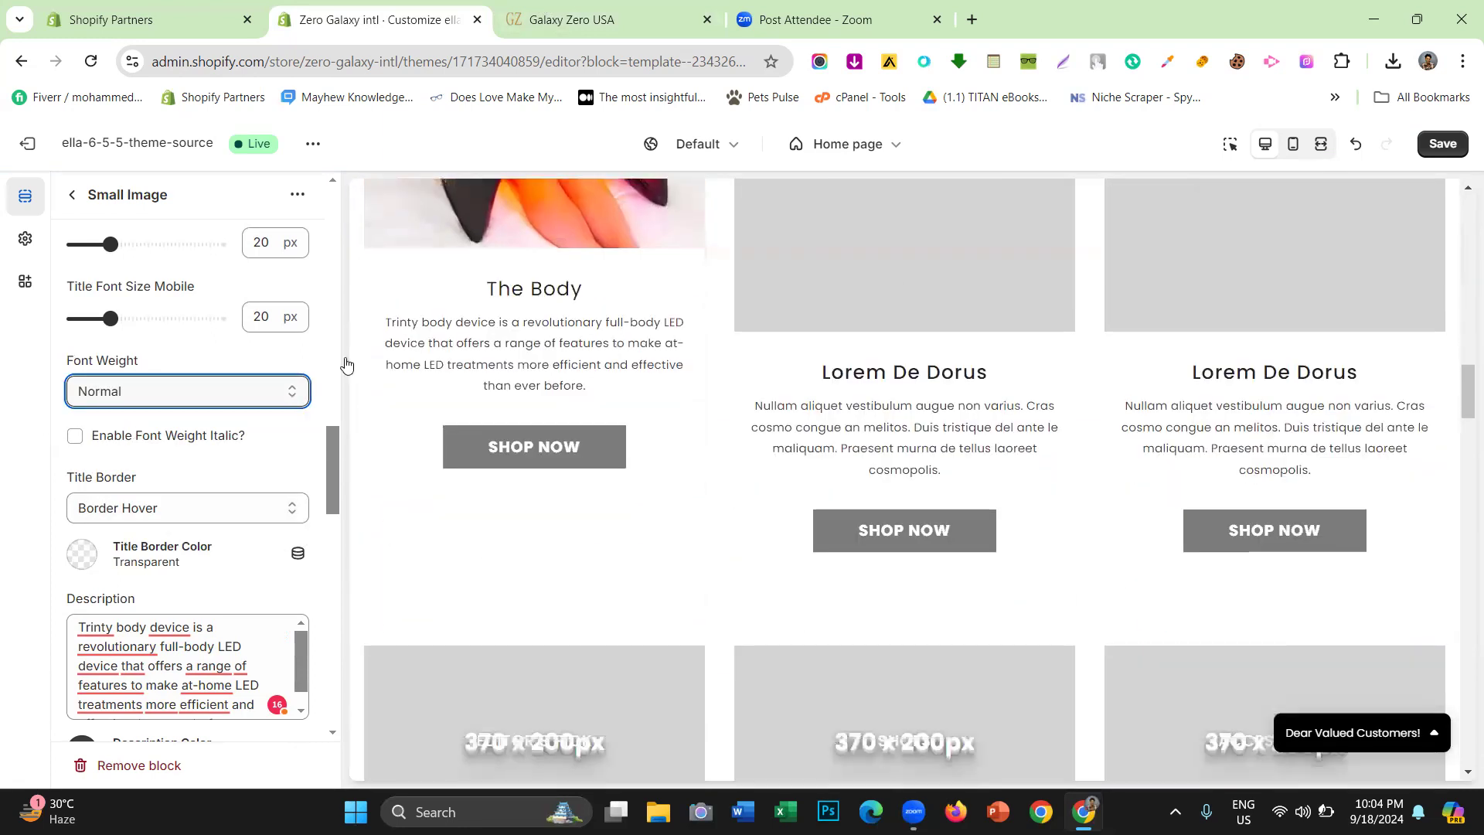
Try the Bold, Bolder and Black font weights on The Body title and settle on Bold
click(200, 397)
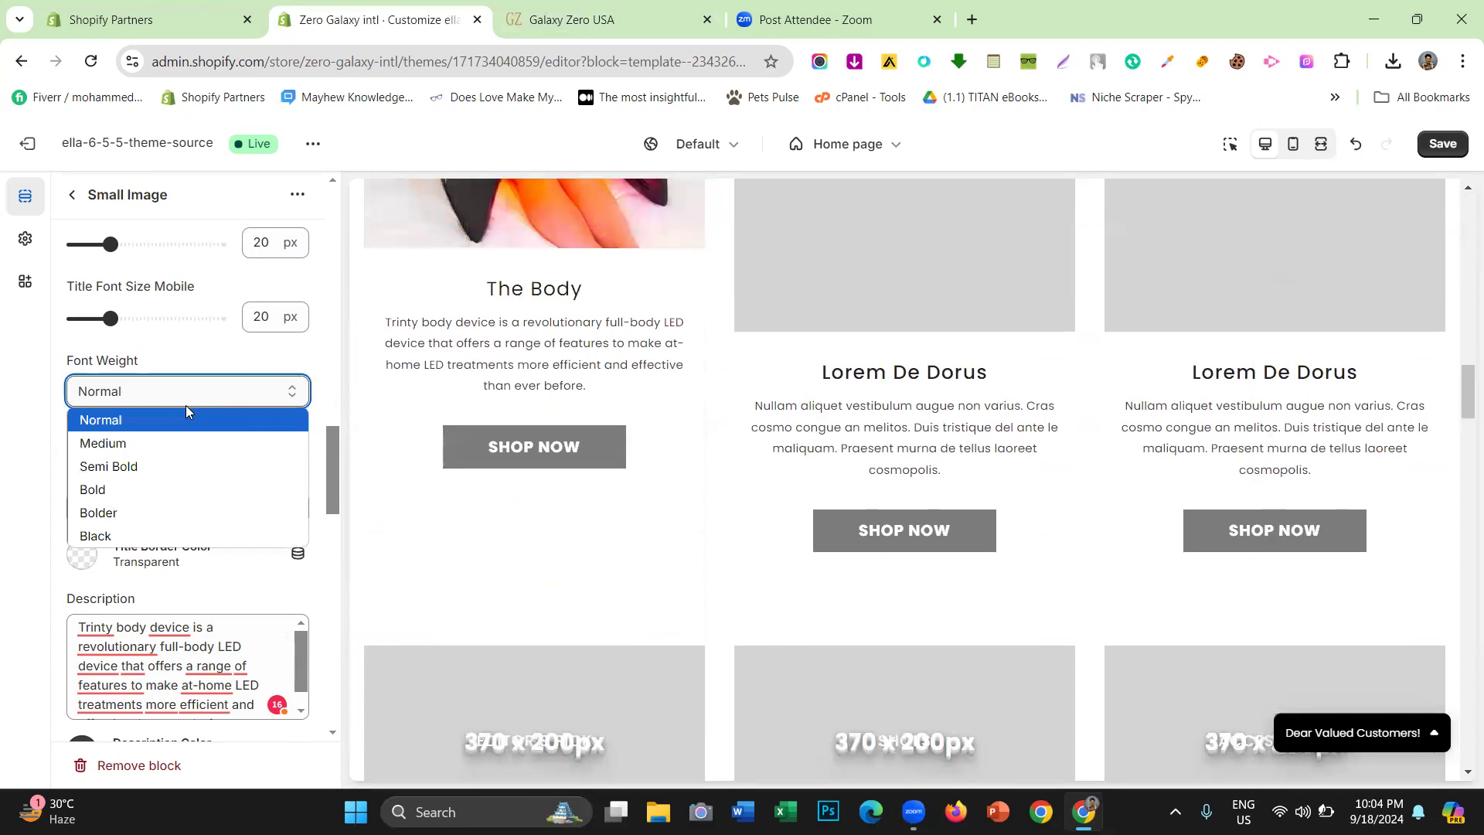
click(166, 489)
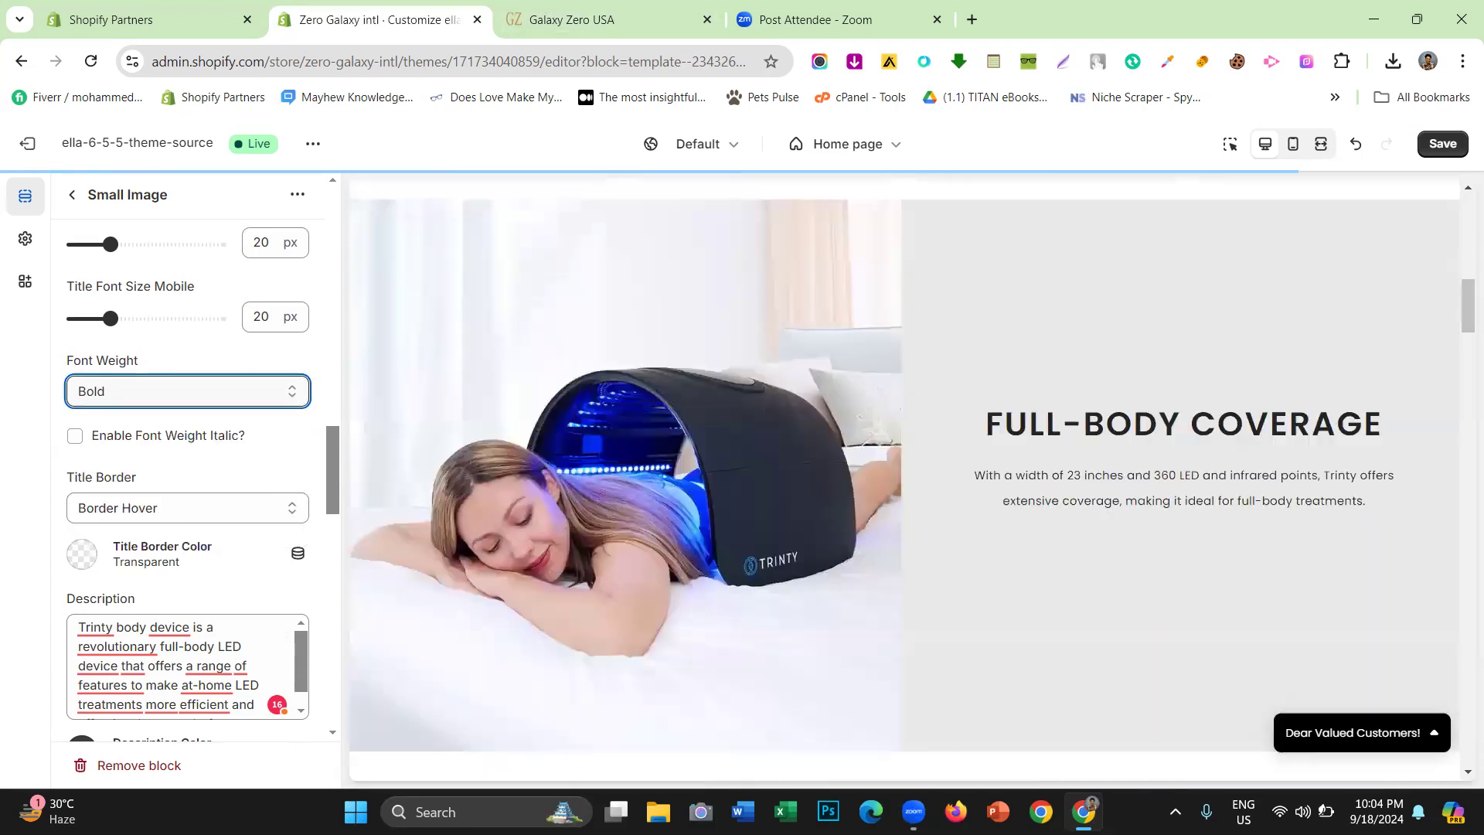
scroll(460, 386, down, 3)
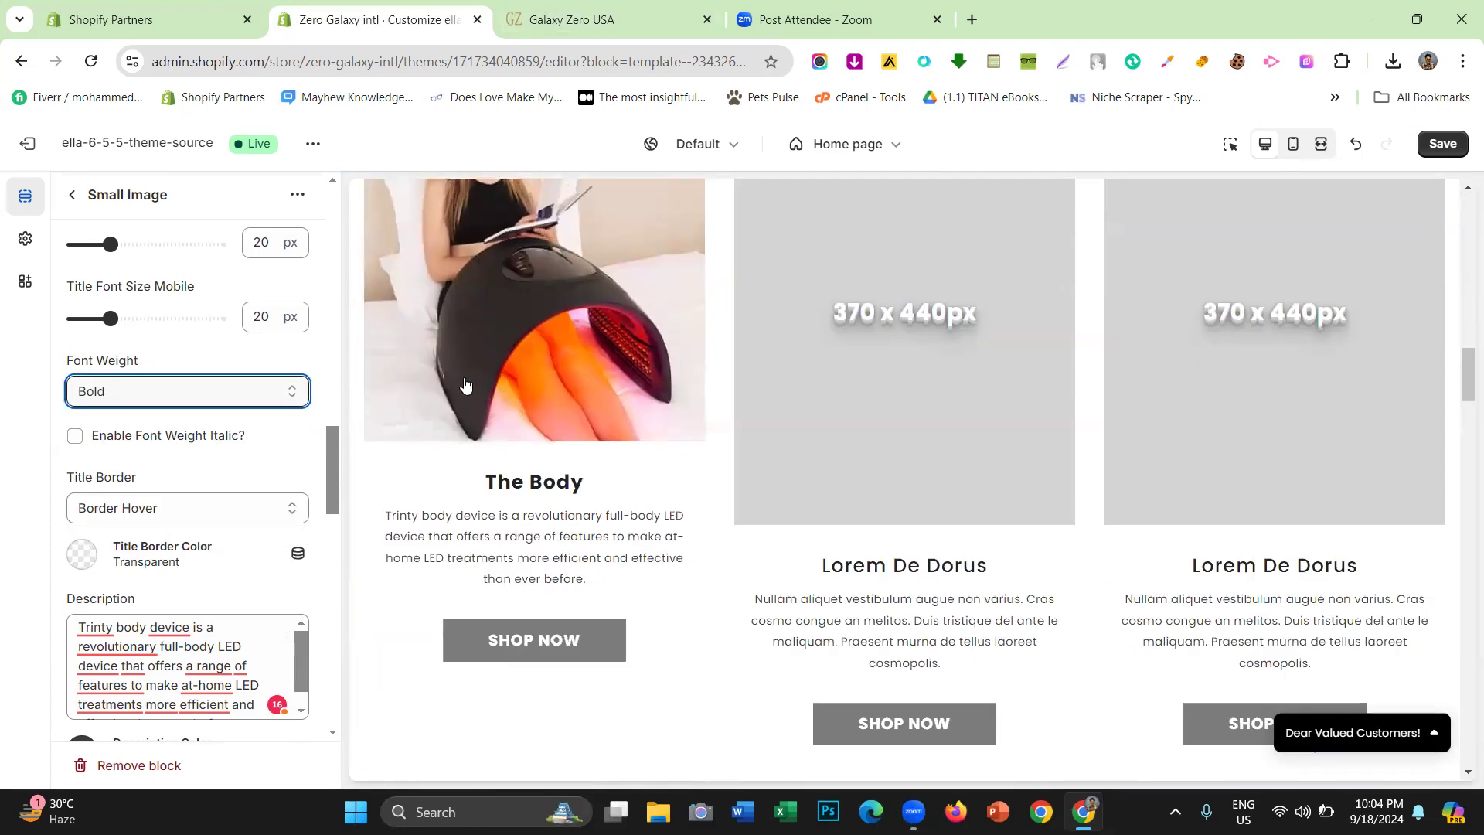
click(185, 400)
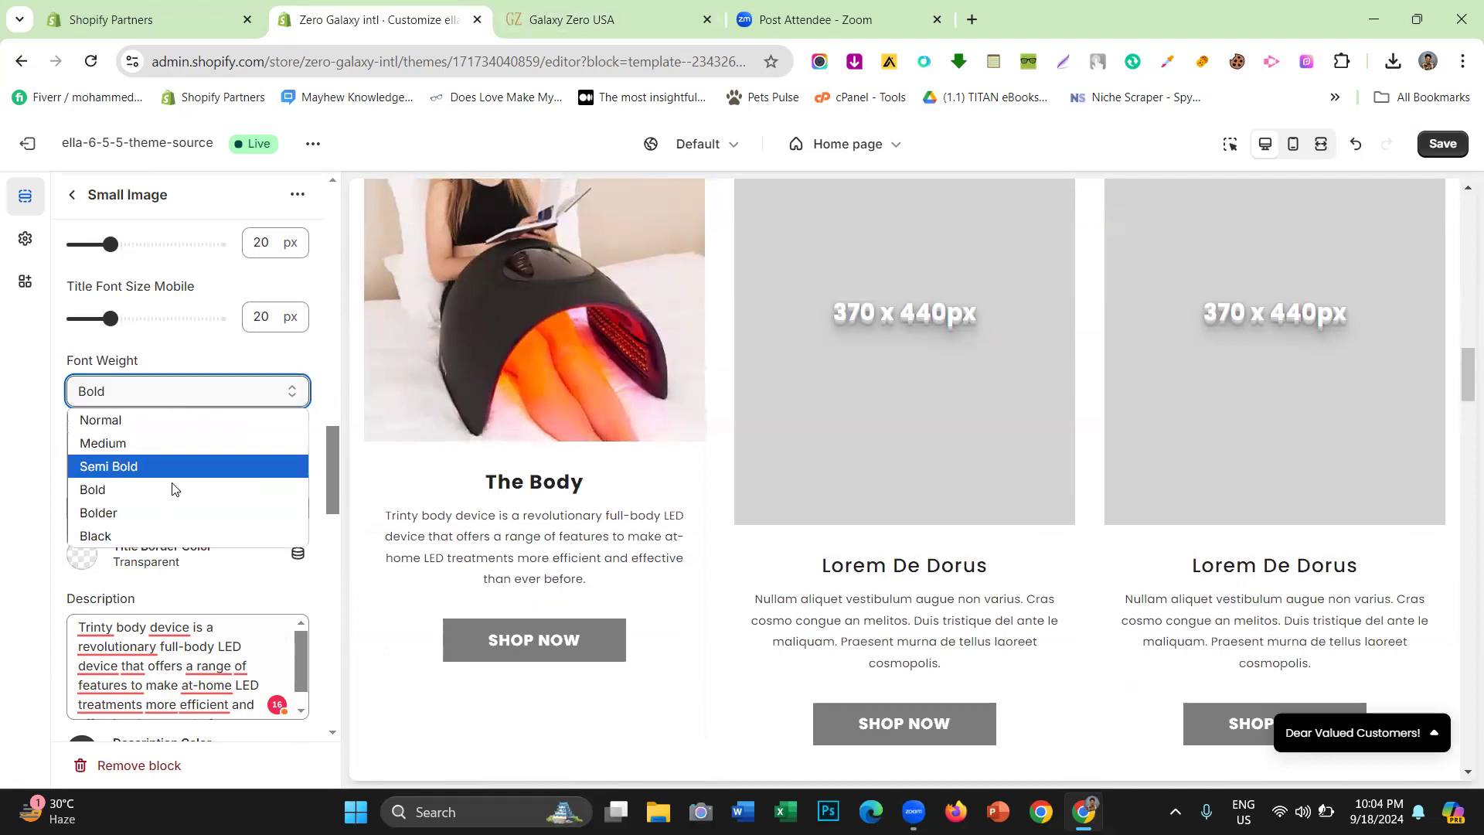
click(164, 513)
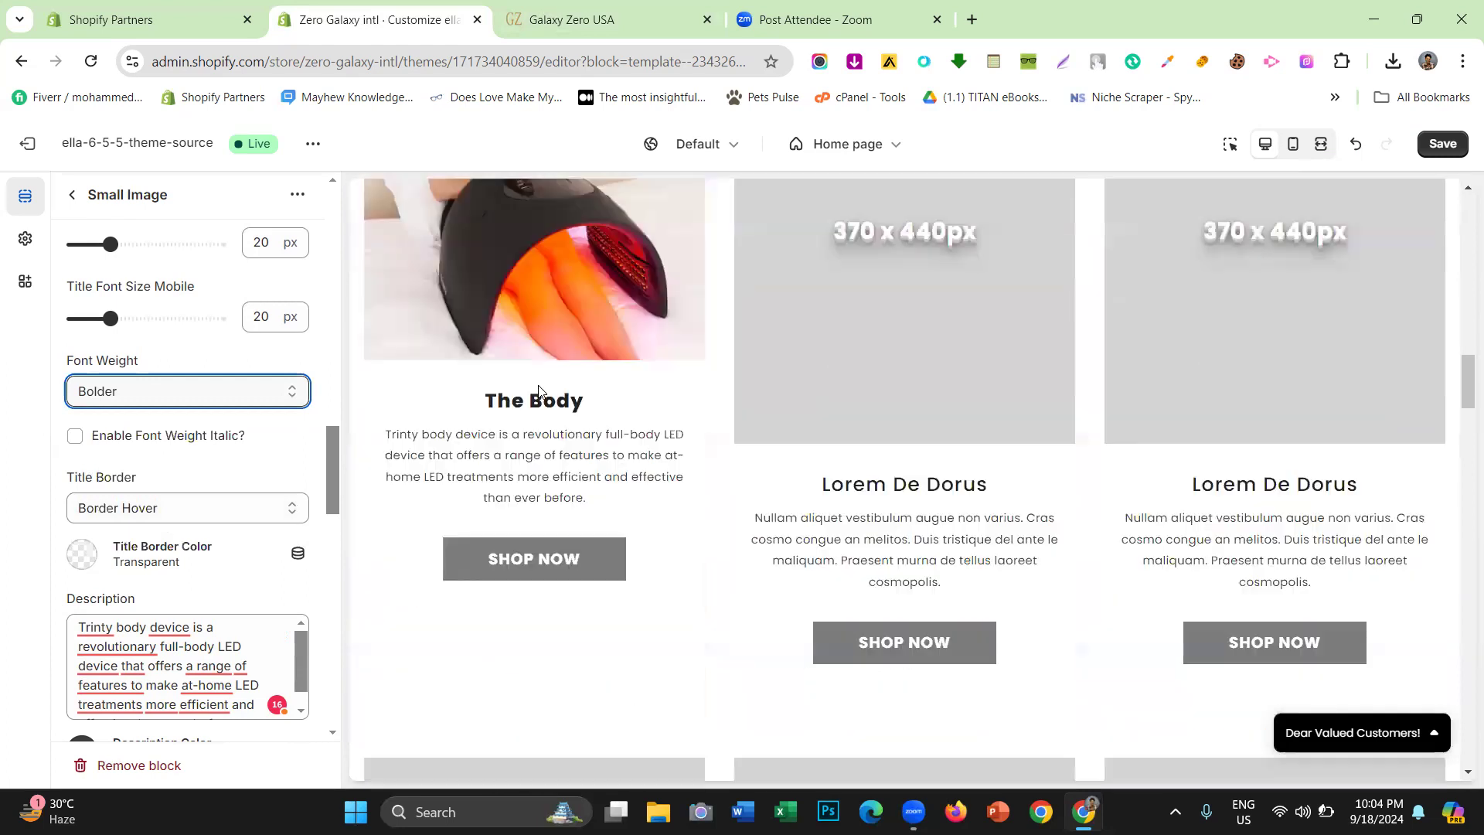
click(279, 392)
click(165, 535)
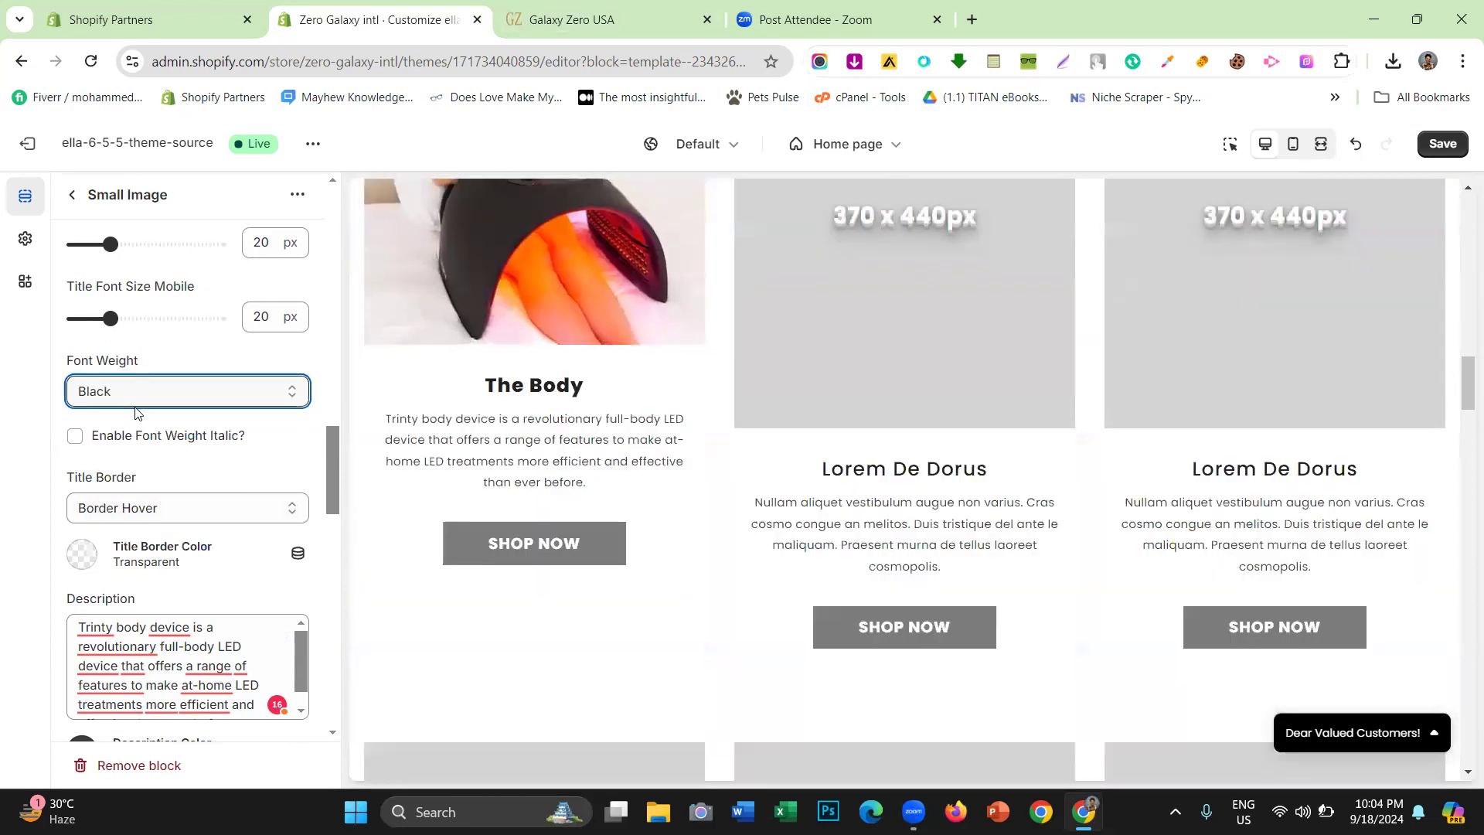
click(136, 394)
click(128, 499)
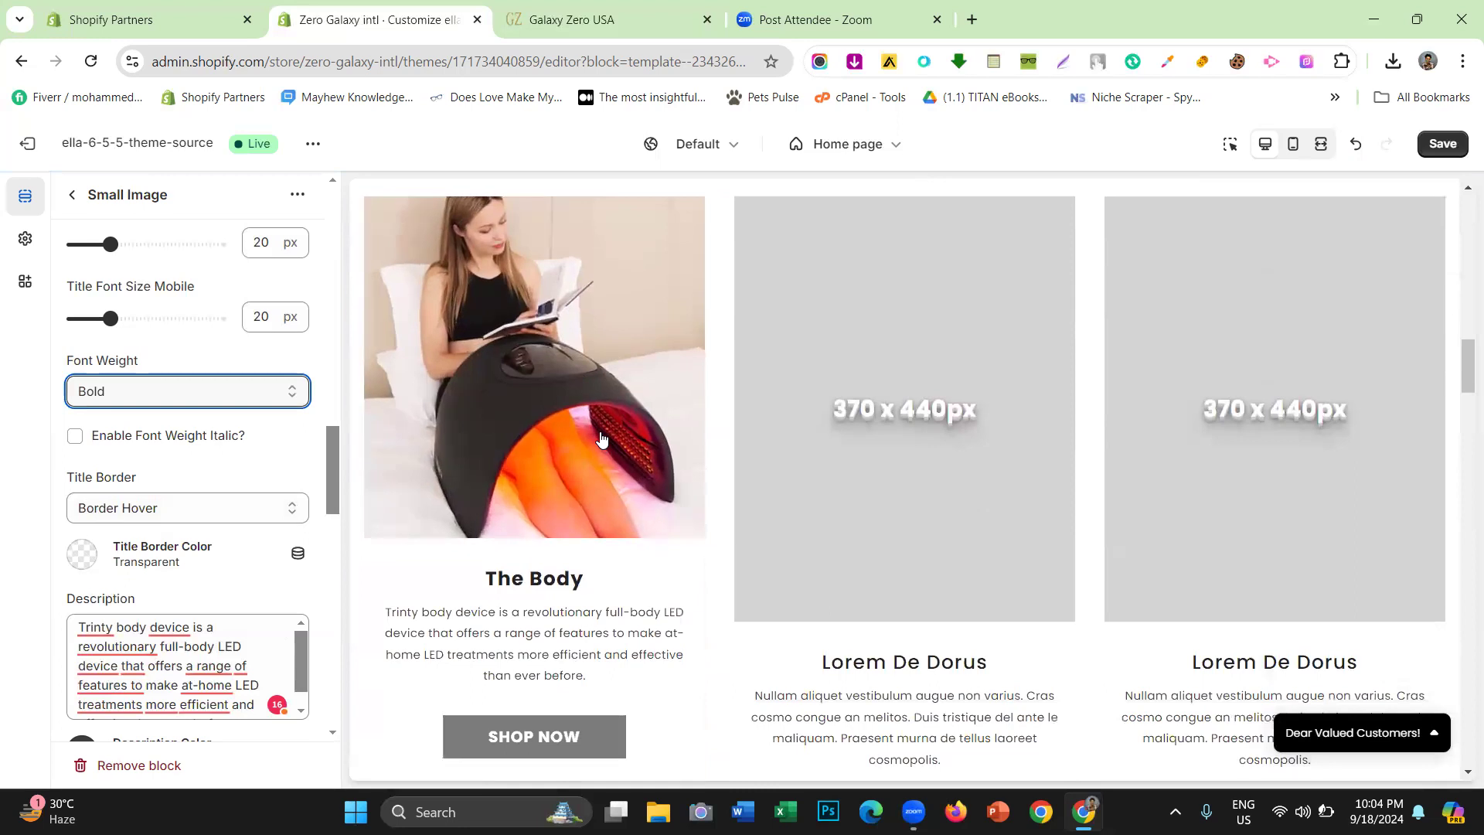
Compare The Body's description styling in the preview with the same block on the Galaxy Zero USA site
scroll(117, 473, down, 3)
scroll(122, 469, down, 1)
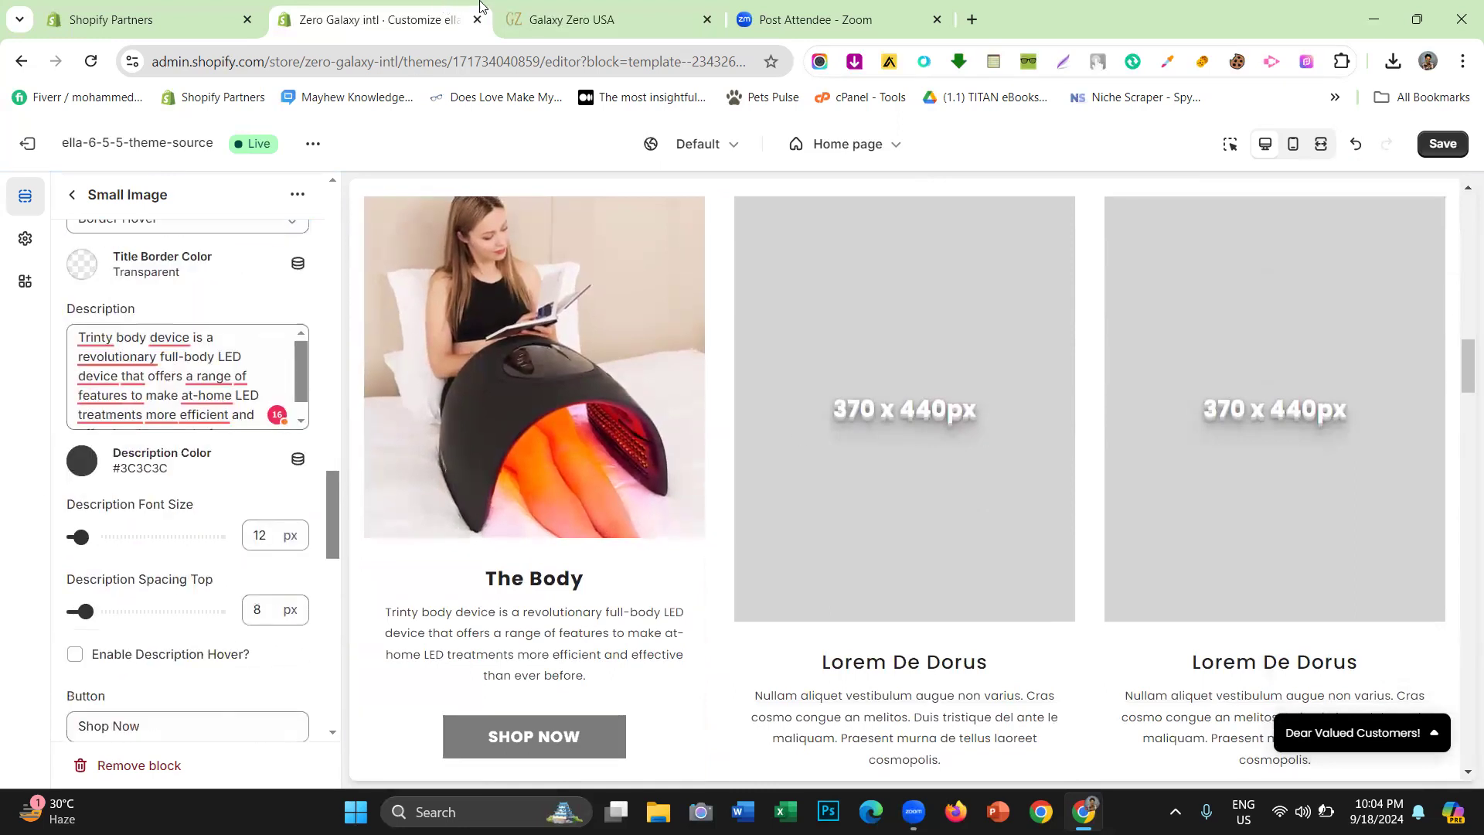
click(572, 19)
click(387, 16)
scroll(116, 519, down, 1)
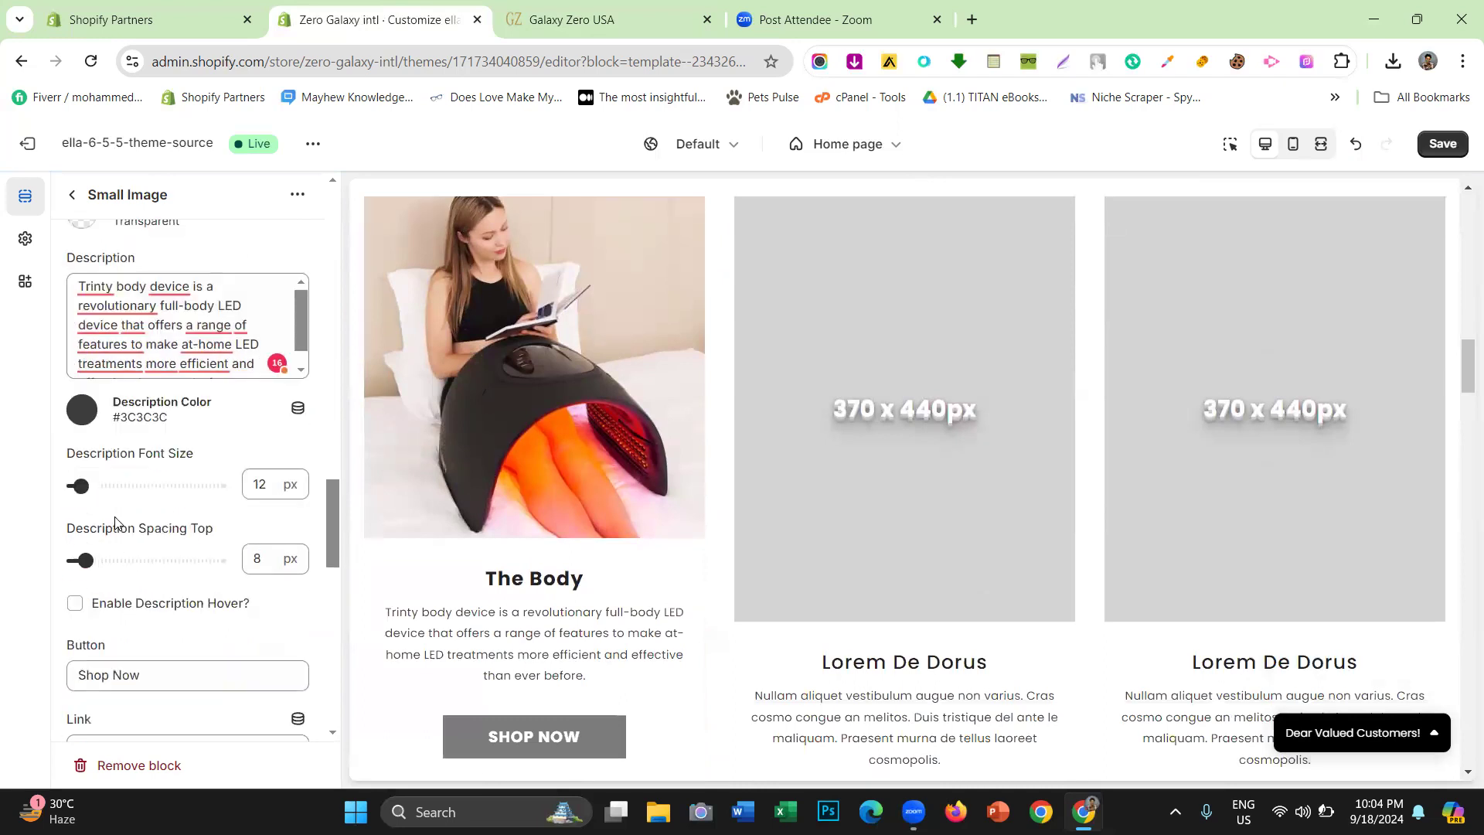
scroll(479, 502, down, 1)
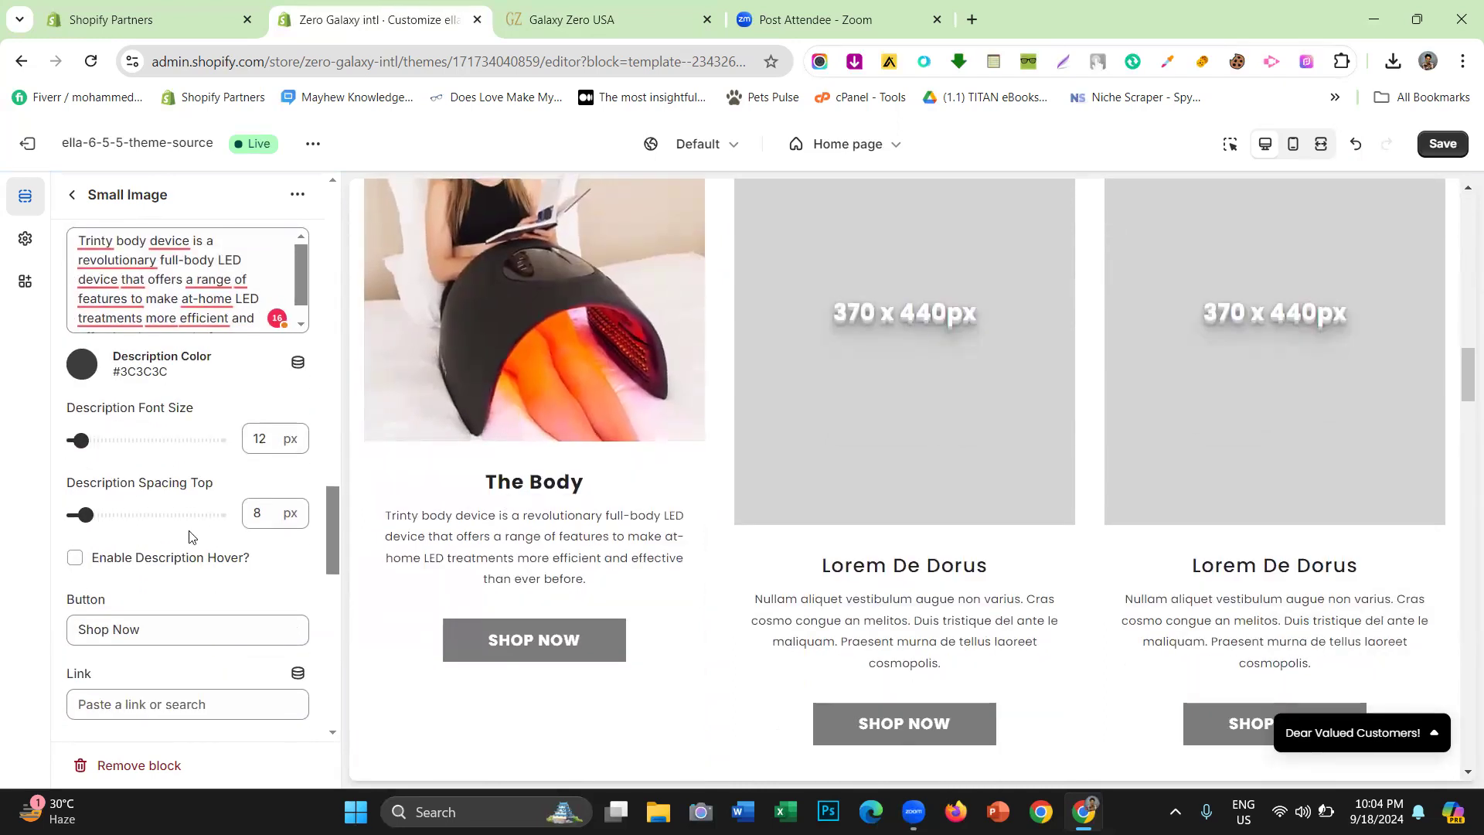
Check the Trinity Full Body LED Device product page on the Galaxy Zero USA site and return to the theme editor
click(610, 15)
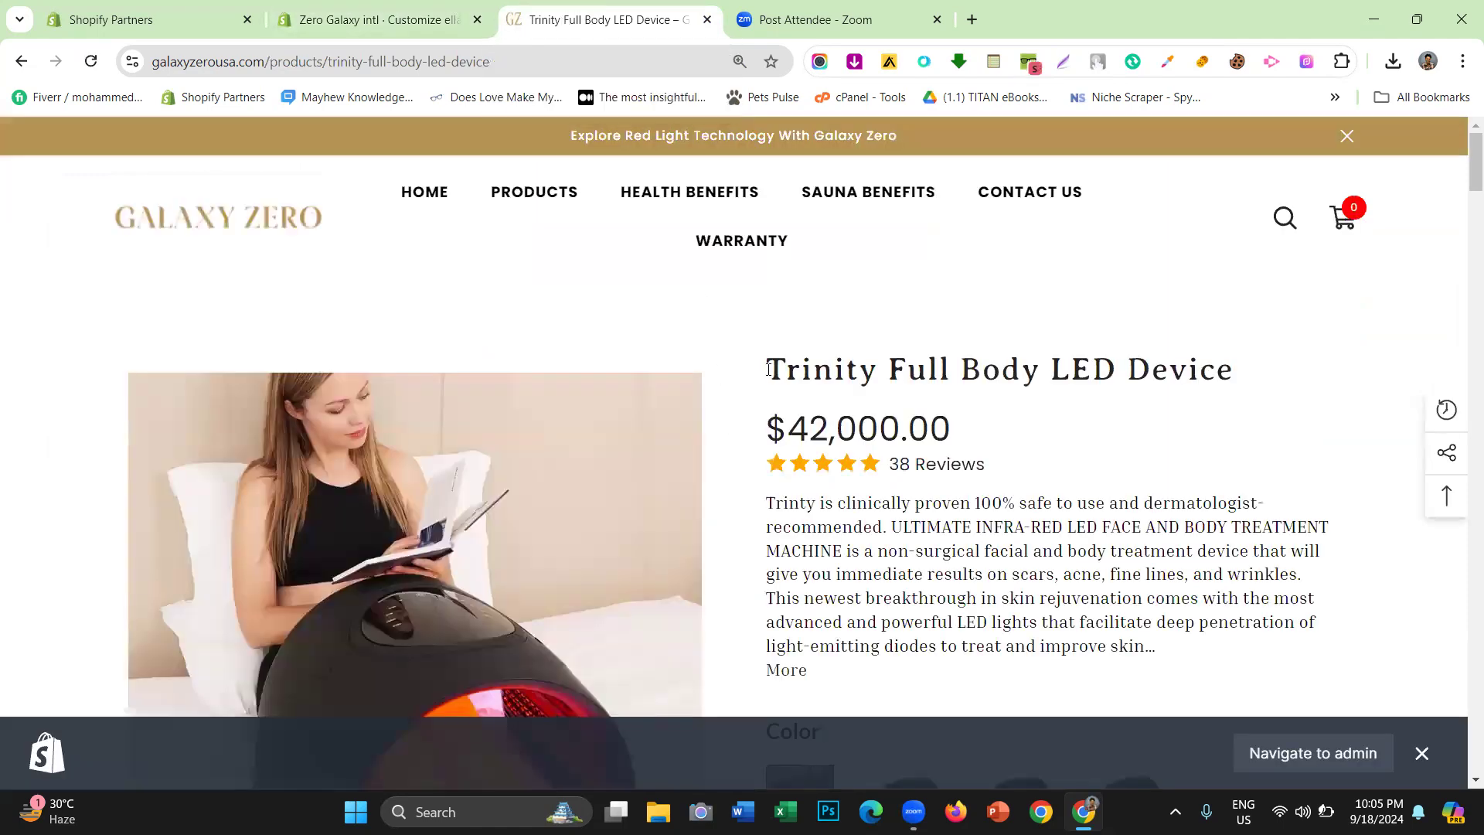
drag(769, 369, 980, 369)
click(16, 61)
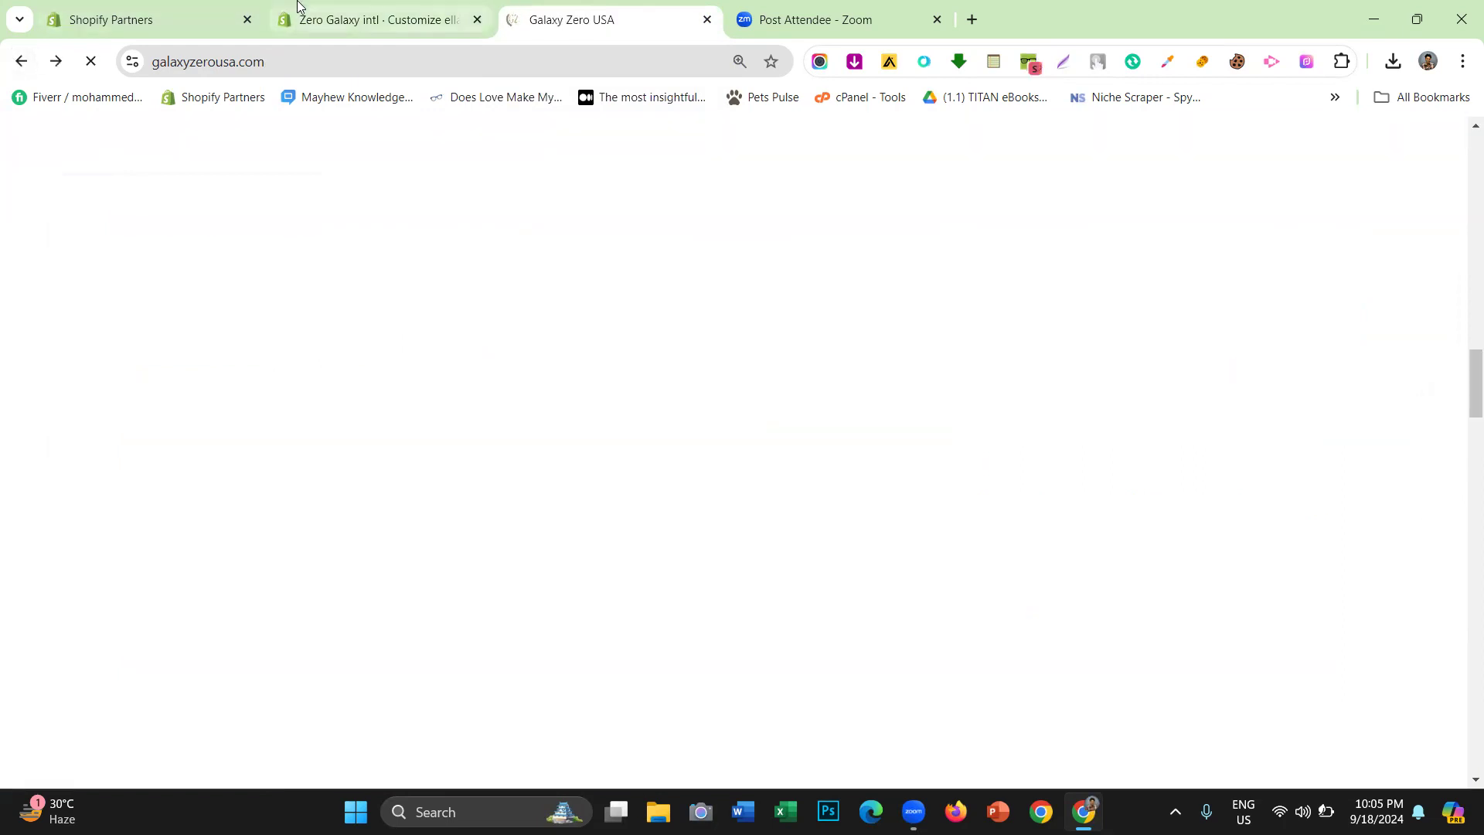
click(297, 9)
Try Explore Now as the button text of The Body block
scroll(194, 386, down, 3)
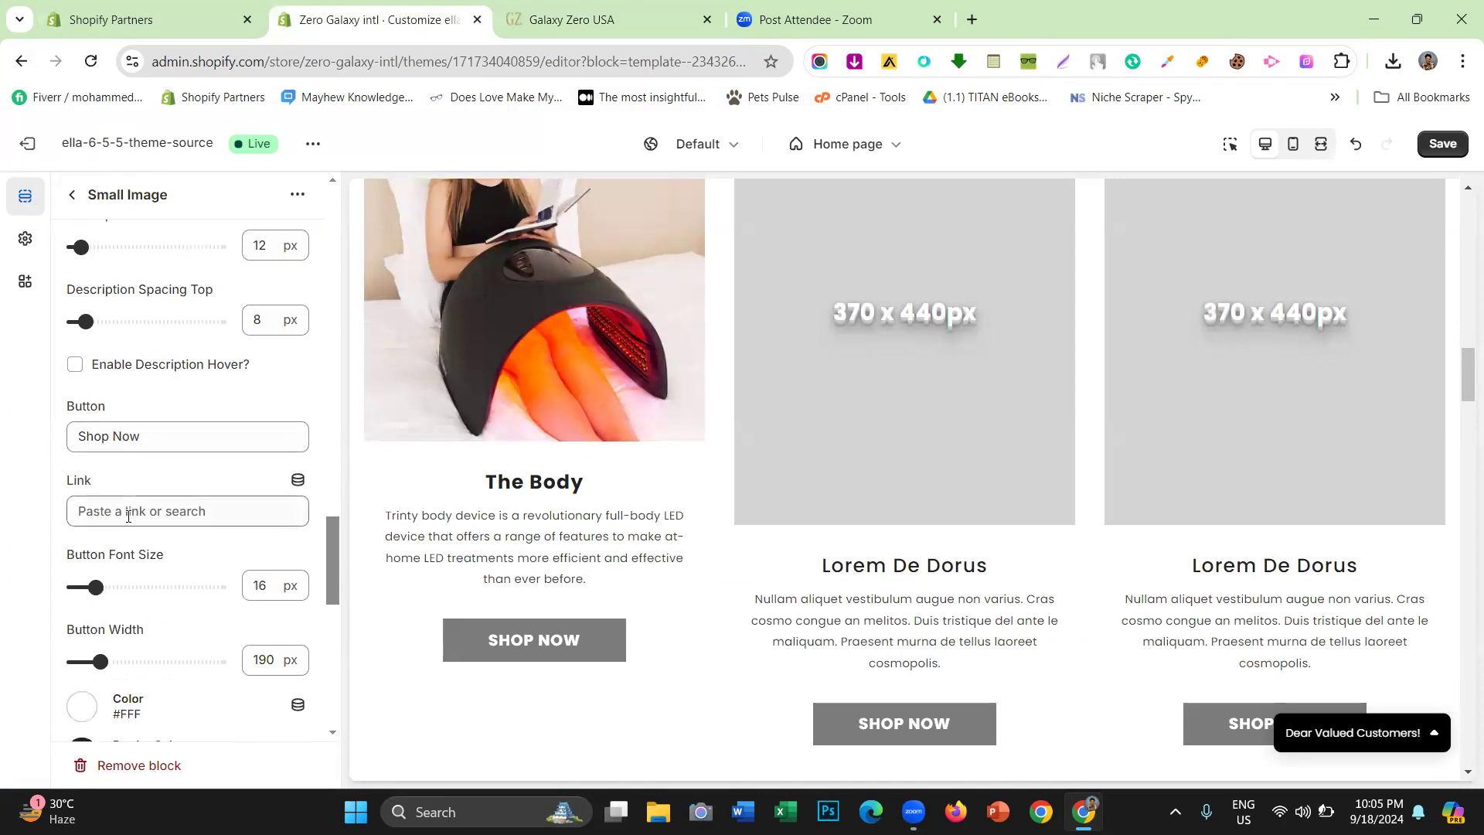
click(128, 517)
click(48, 472)
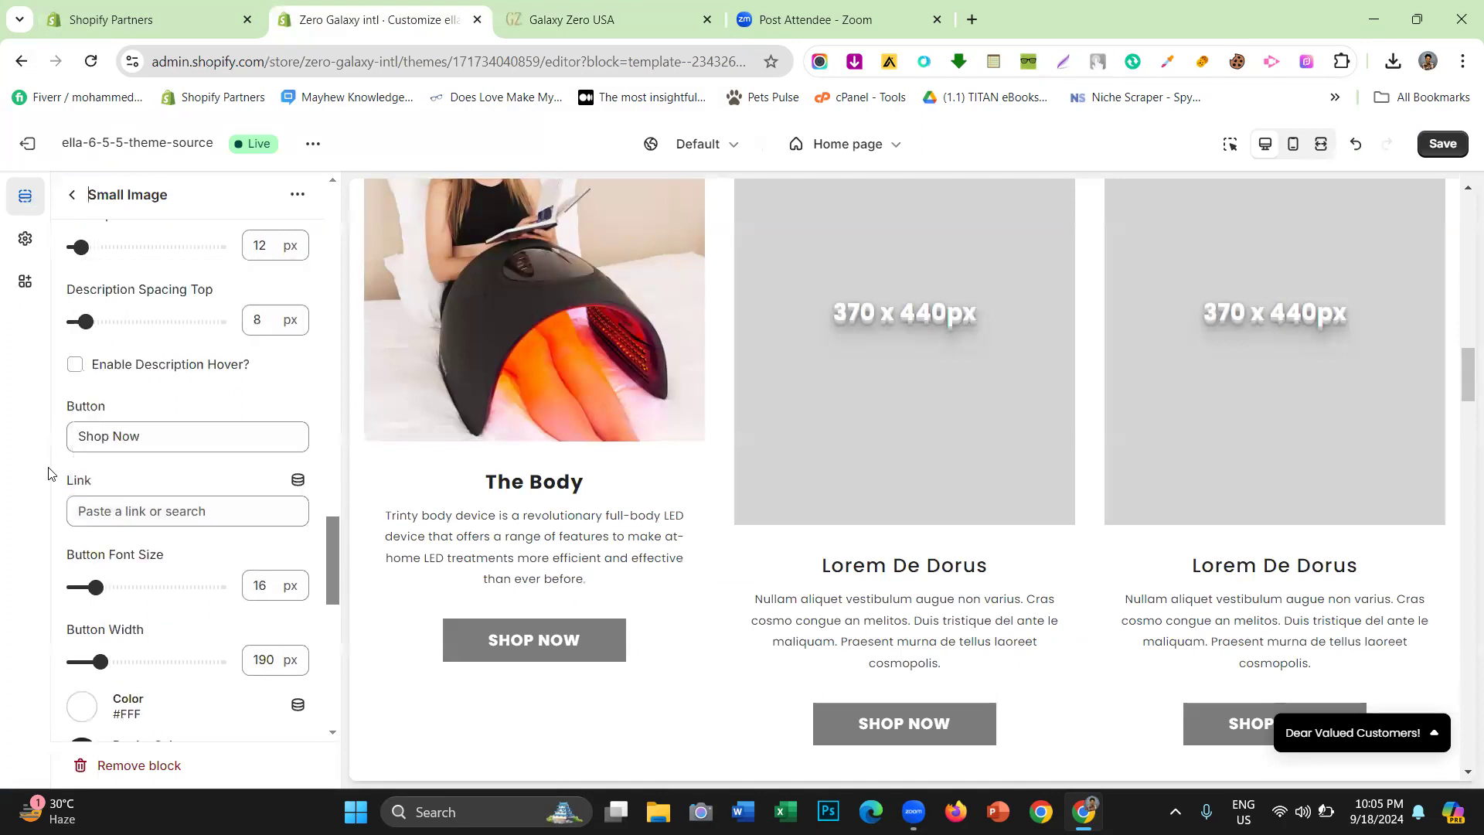
triple_click(113, 440)
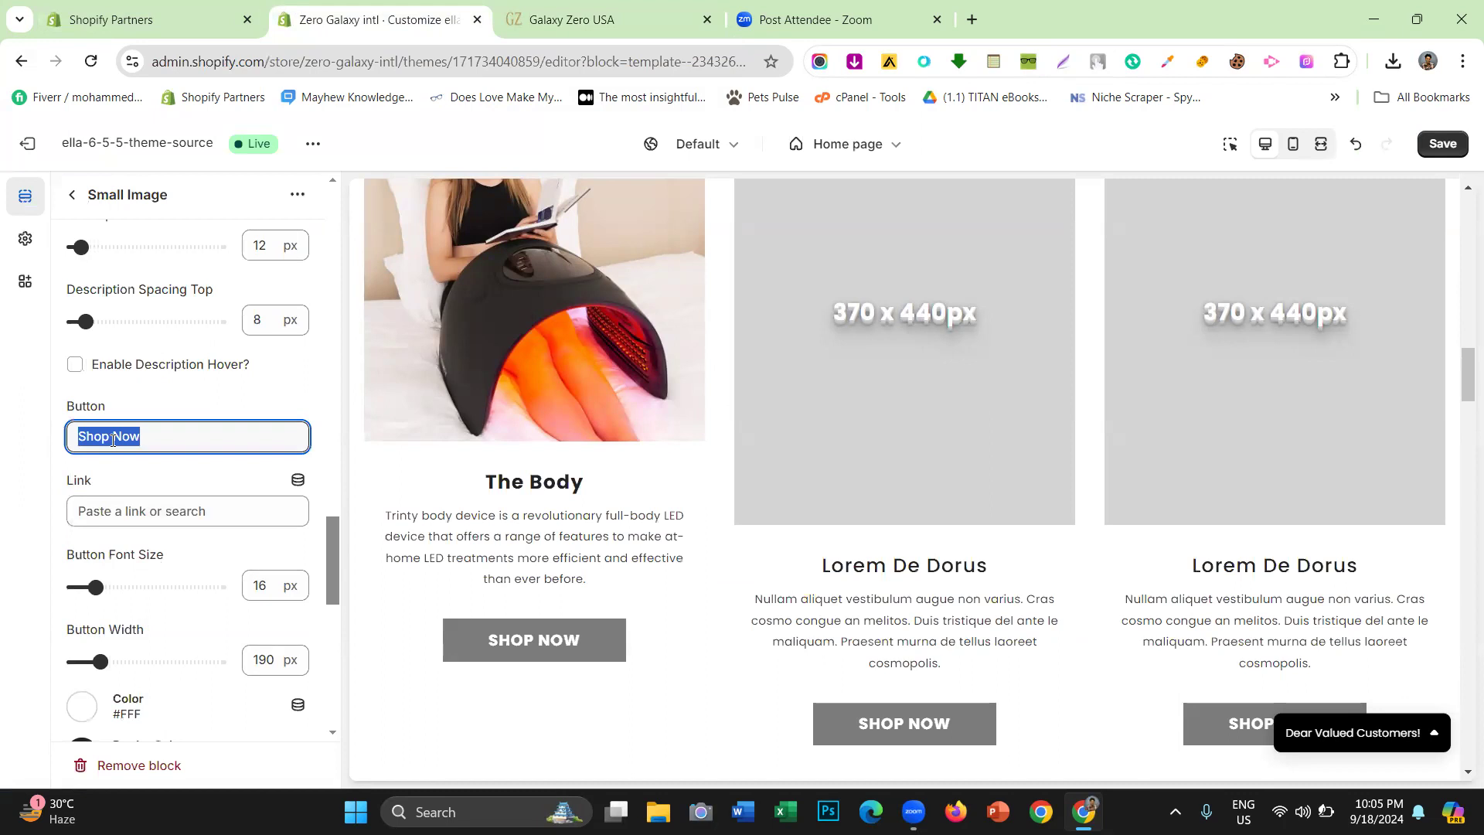
text(E)
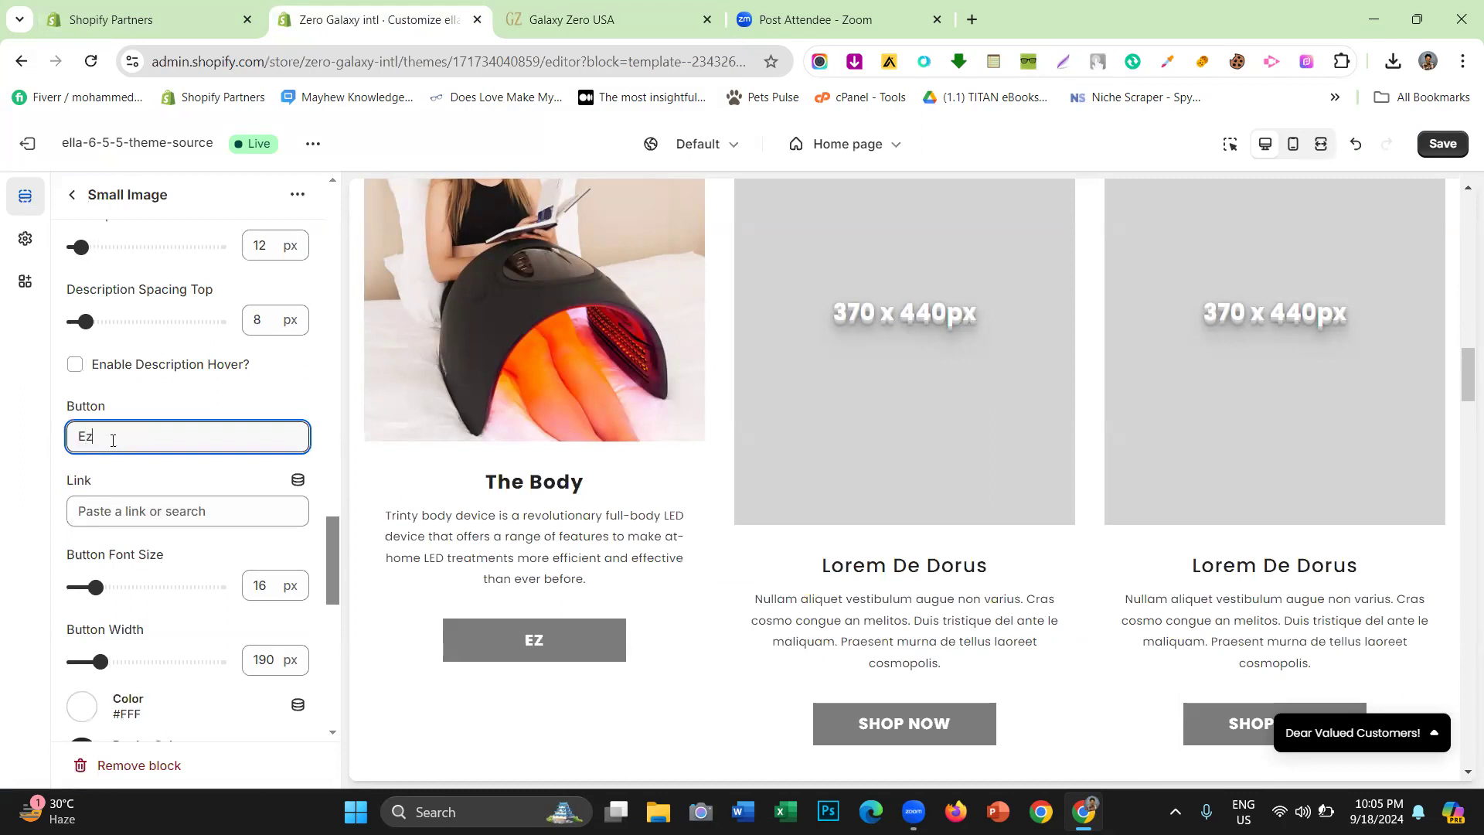
text(xplkor)
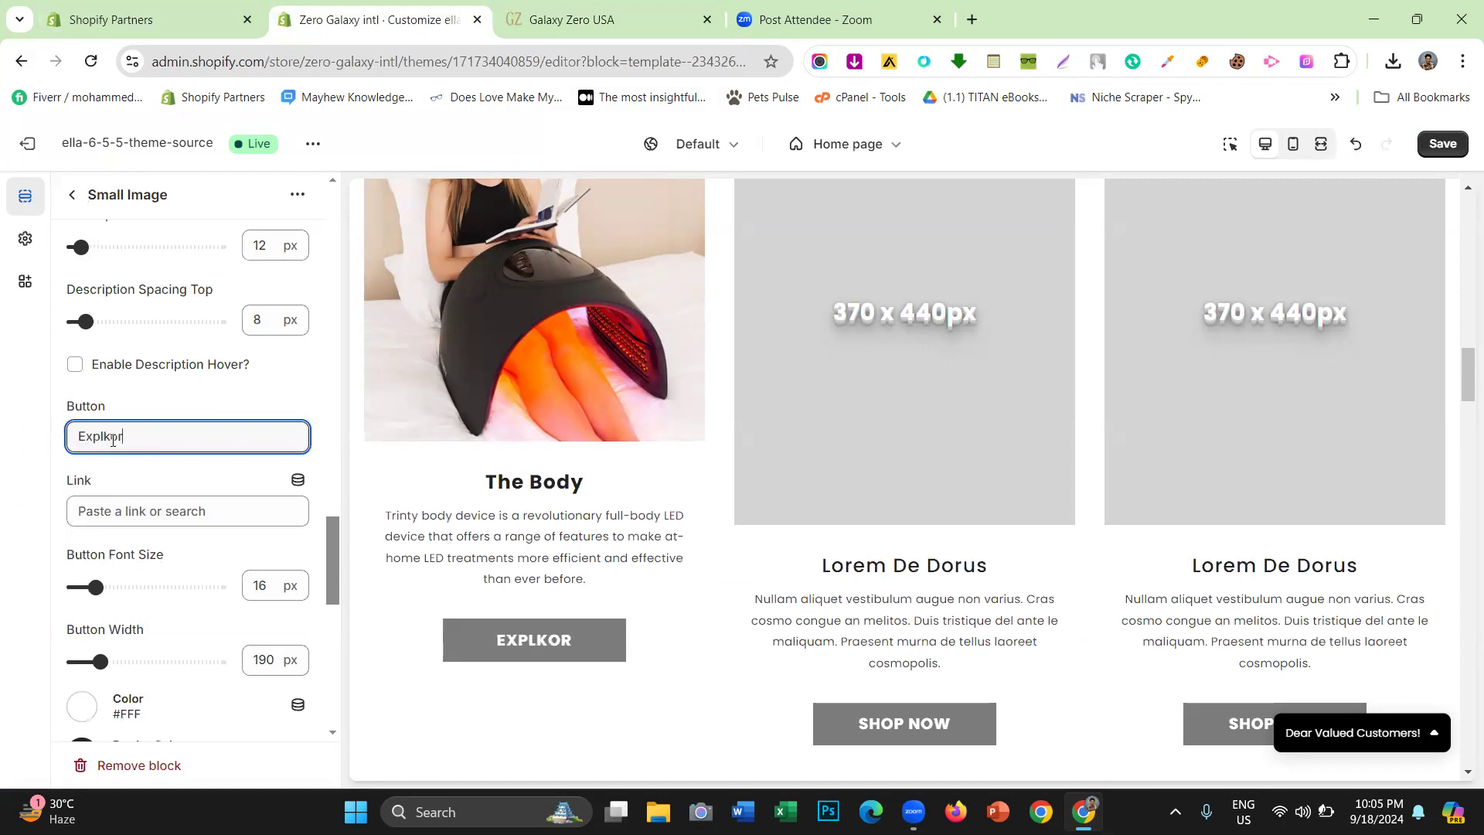
key(BackSpace)
key(BackSpace)
key(BackSpace)
text(ore Now)
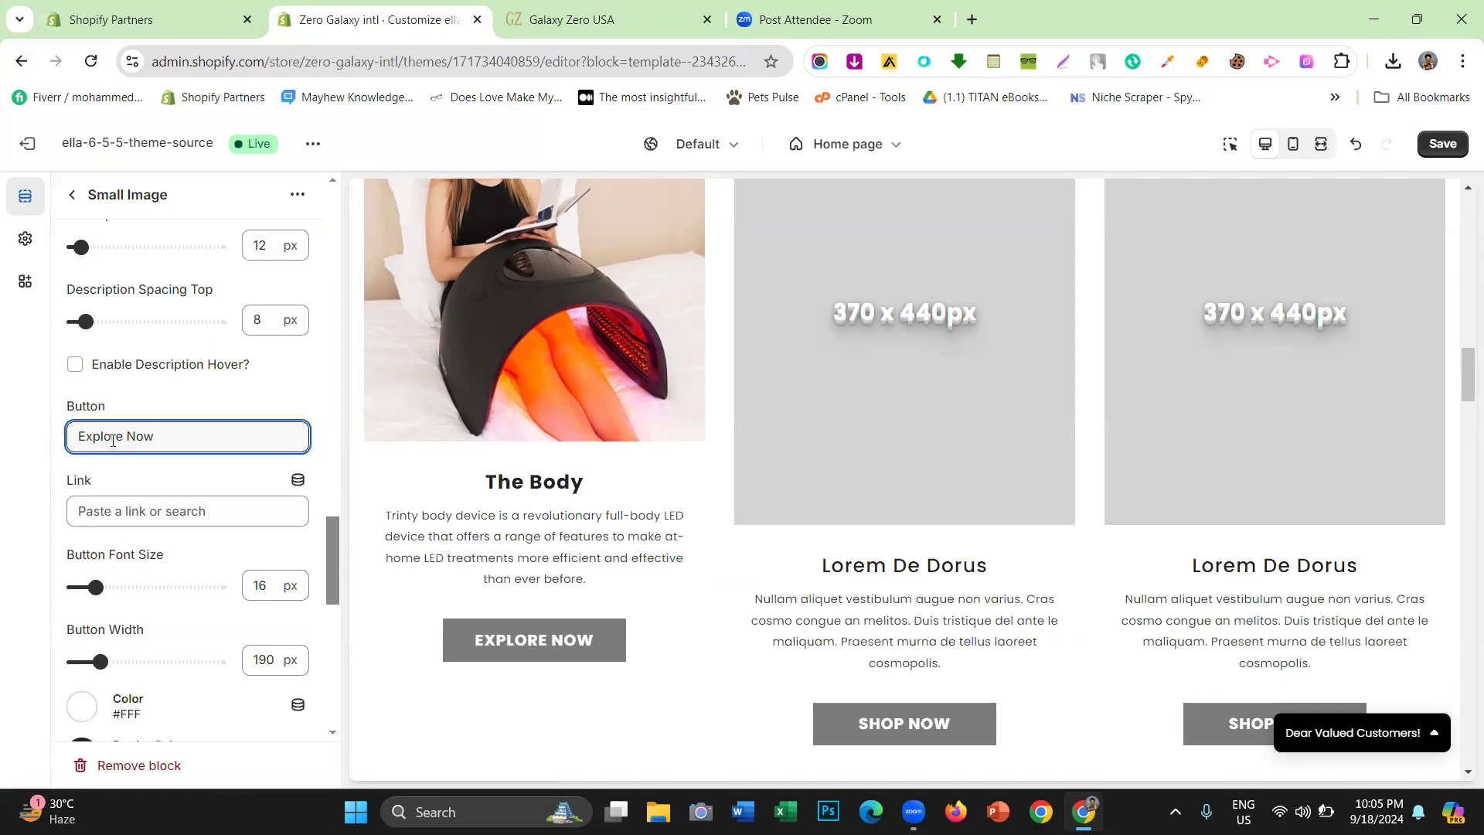
Replace the button text of The Body block with "shop now"
key(BackSpace)
key(BackSpace)
key(BackSpace)
key(BackSpace)
key(BackSpace)
key(BackSpace)
key(BackSpace)
key(BackSpace)
key(BackSpace)
key(BackSpace)
key(BackSpace)
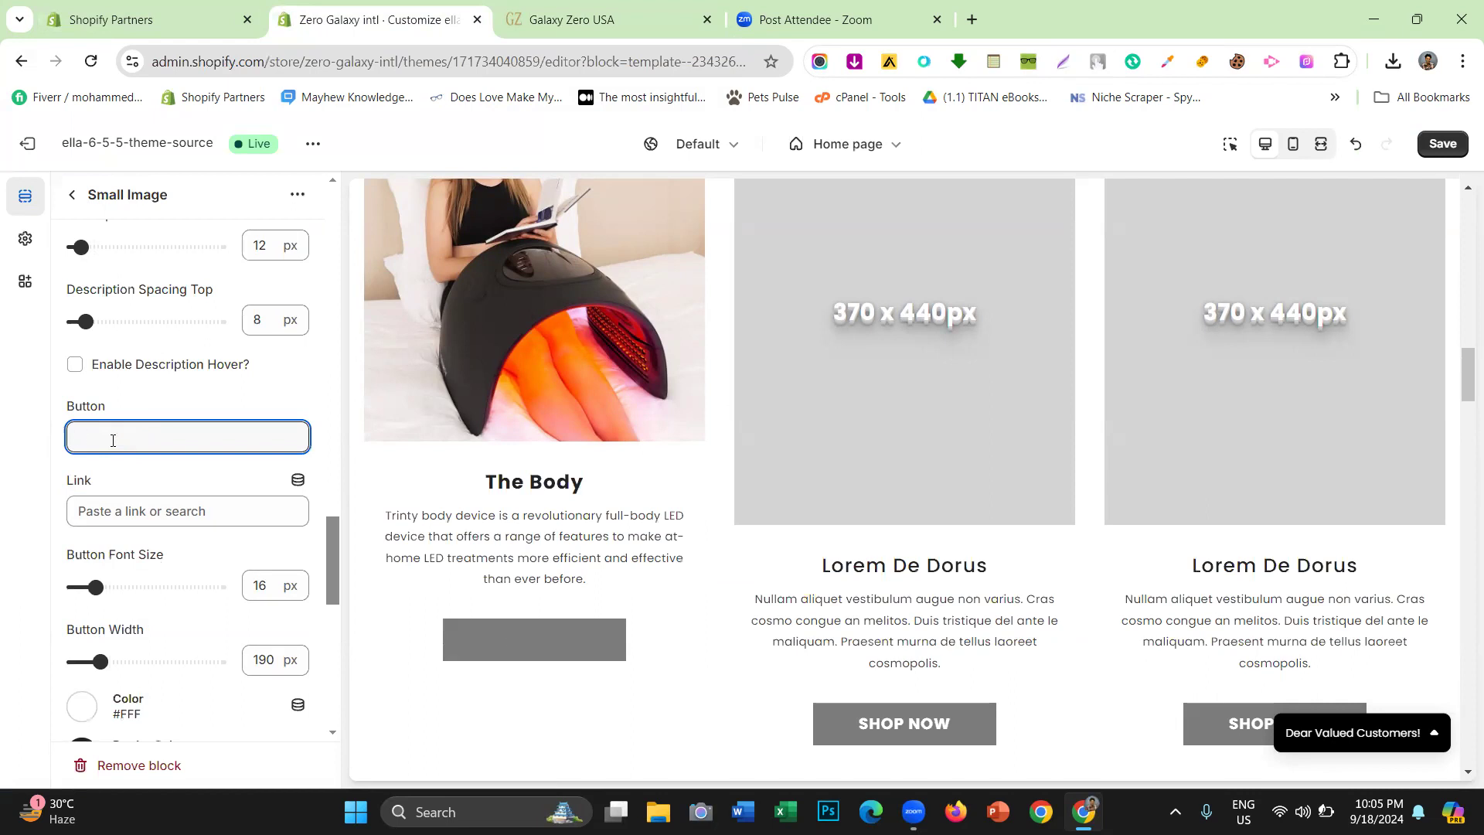
text(shop now)
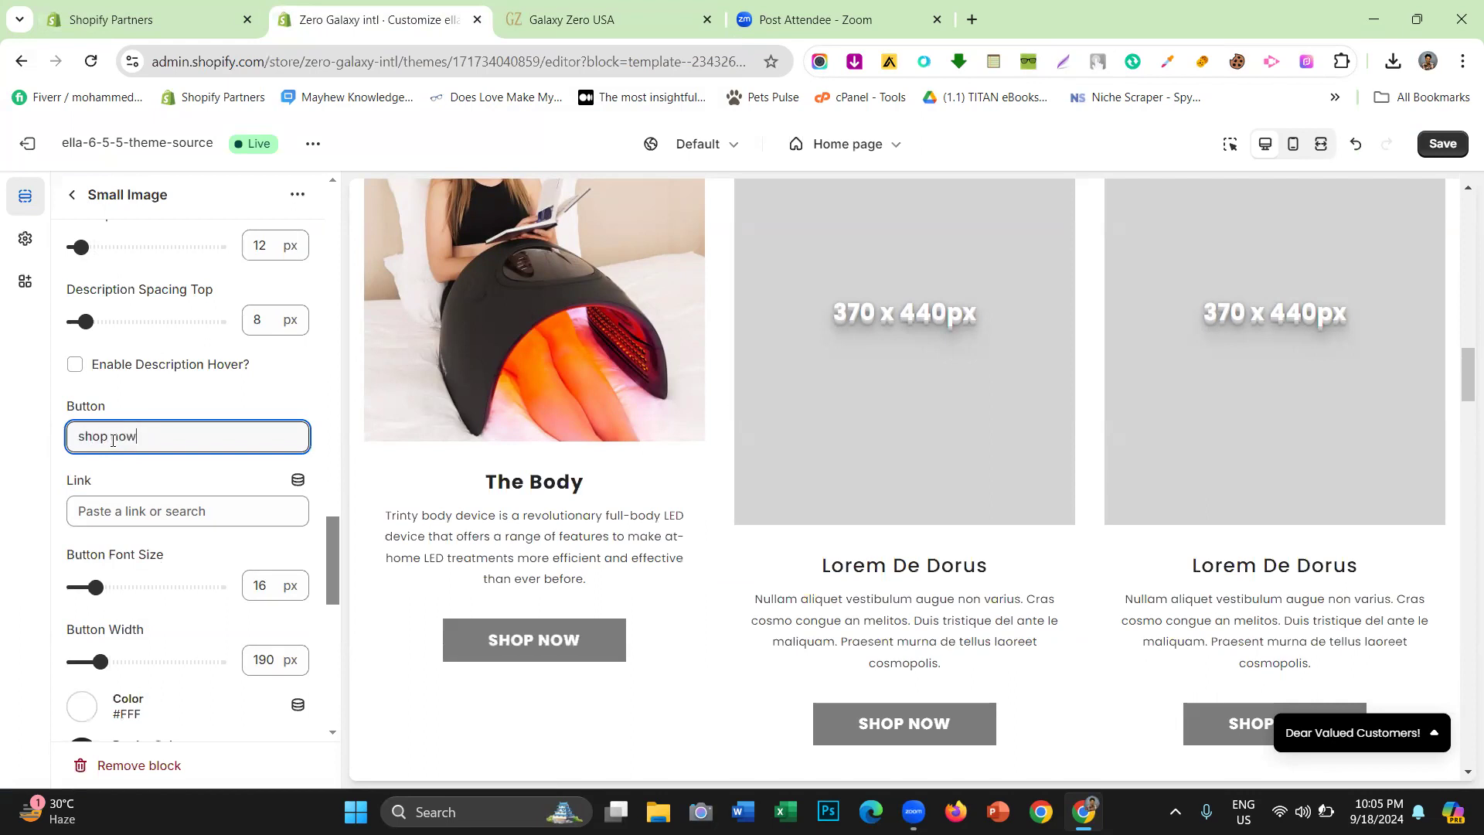
Link The Body block's button to the Trinity Full Body LED Device product
click(116, 510)
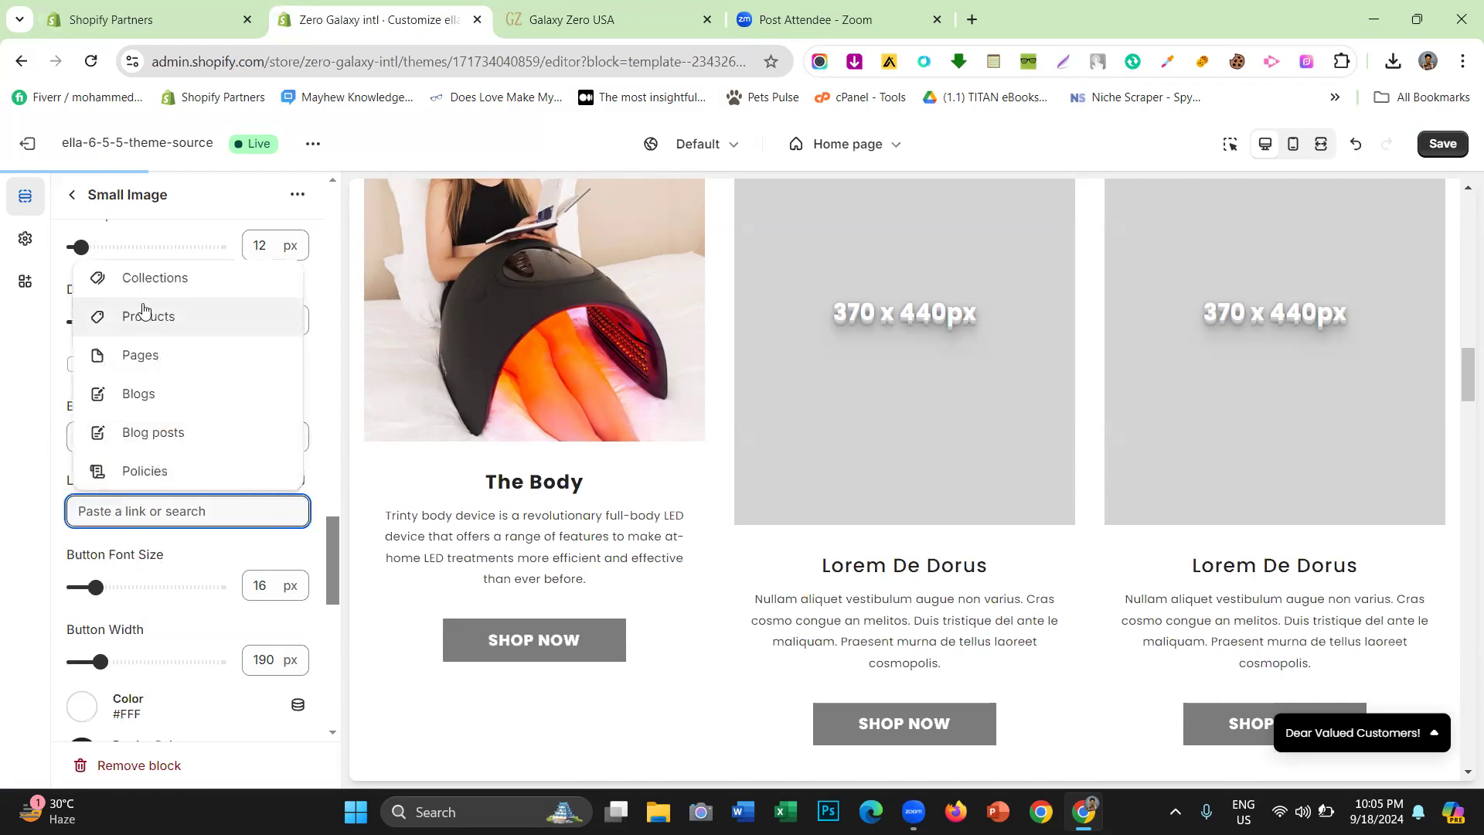
click(143, 309)
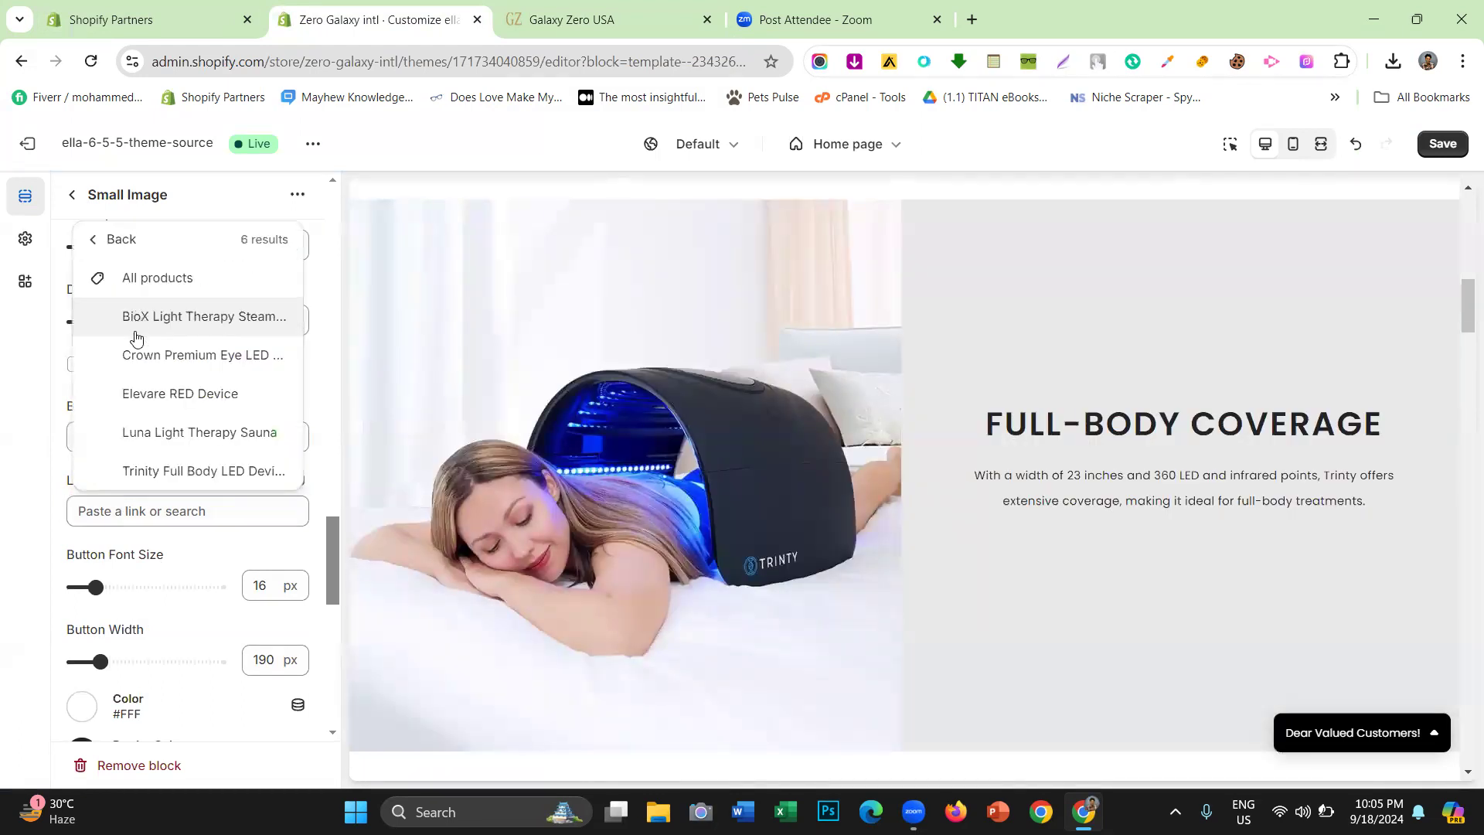
click(139, 471)
Try a button font size of 30 px on The Body block and undo it
scroll(139, 464, down, 2)
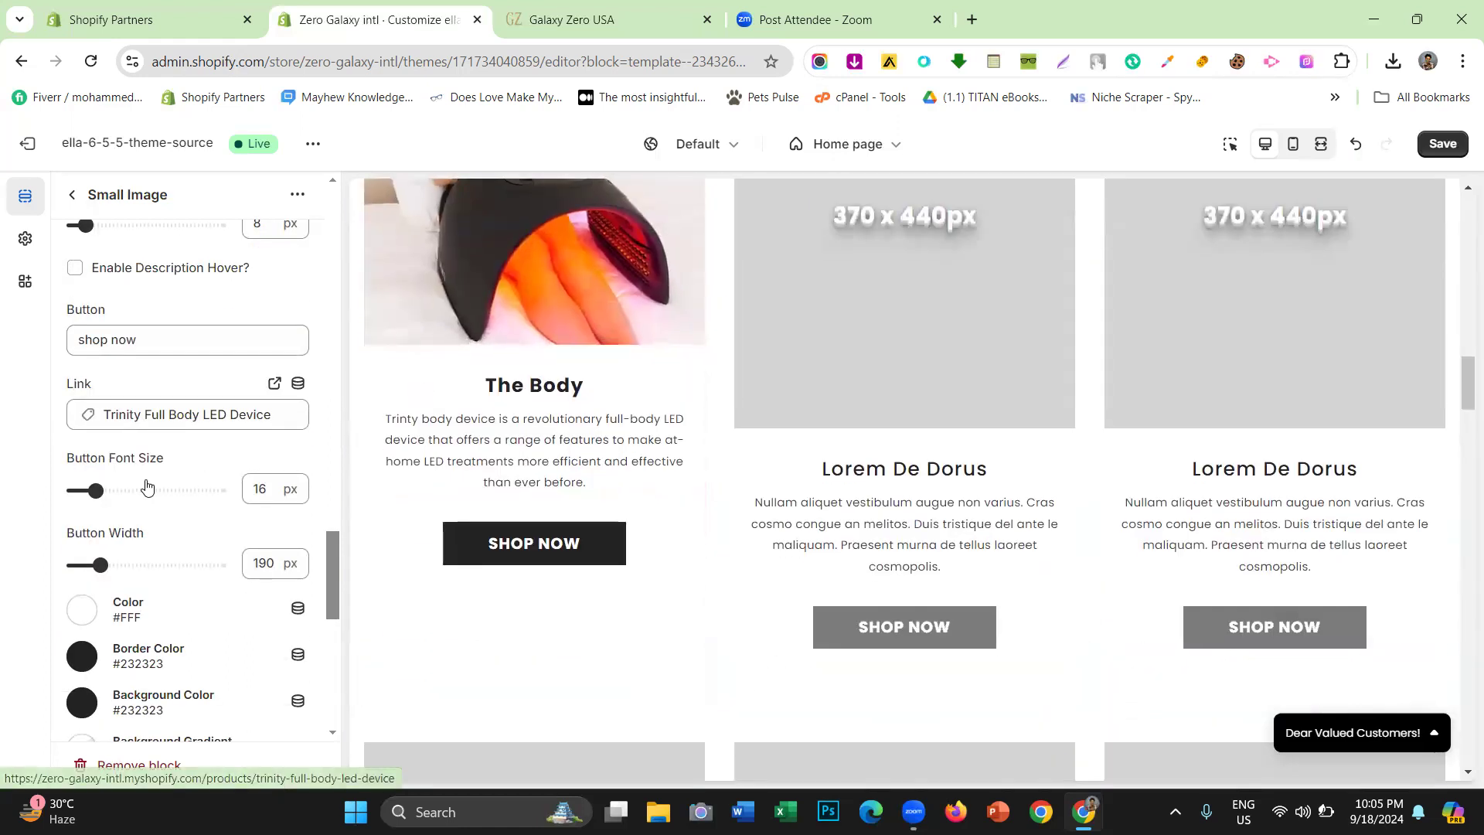
click(145, 489)
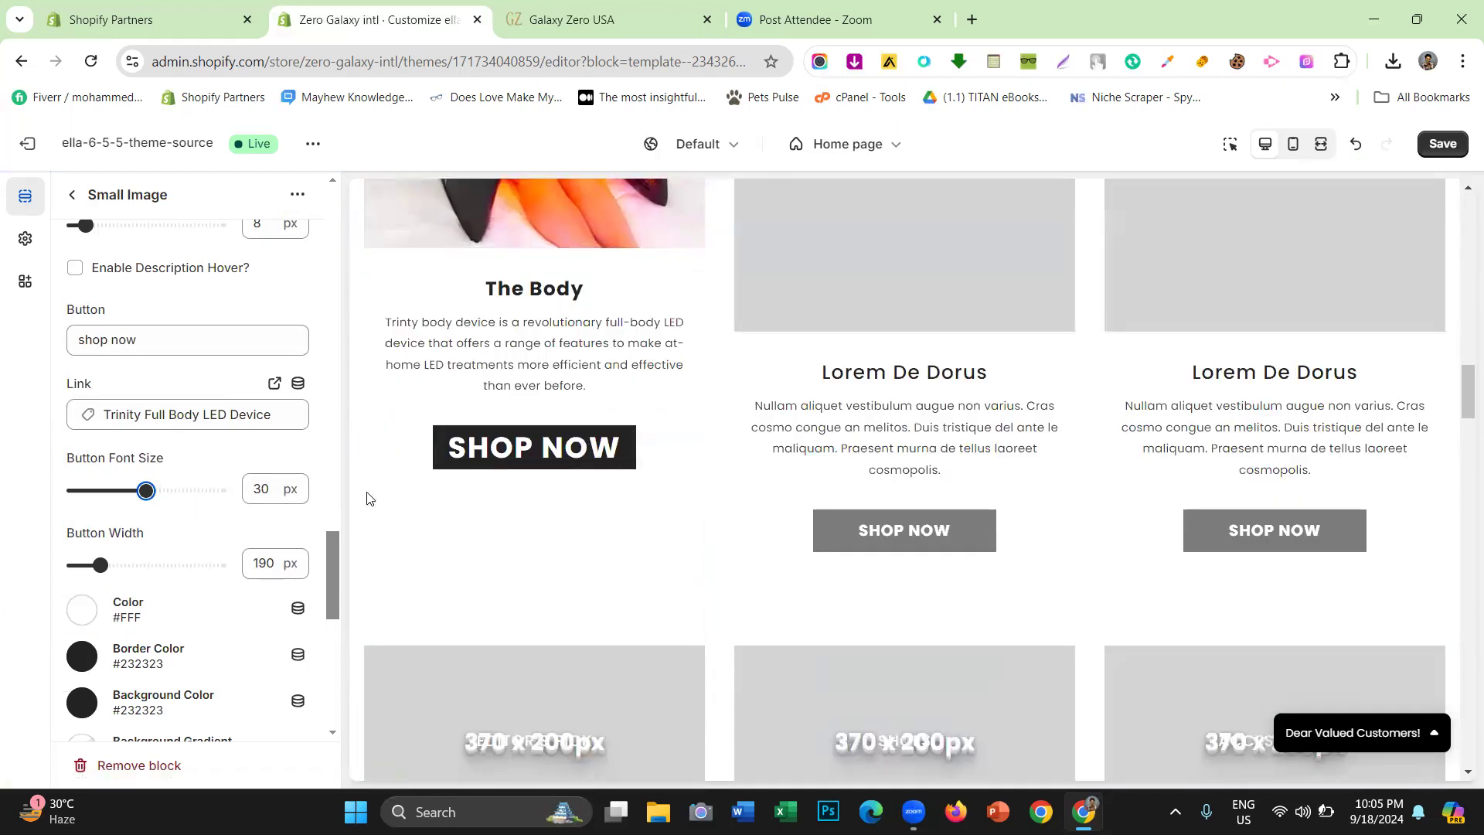
click(1359, 147)
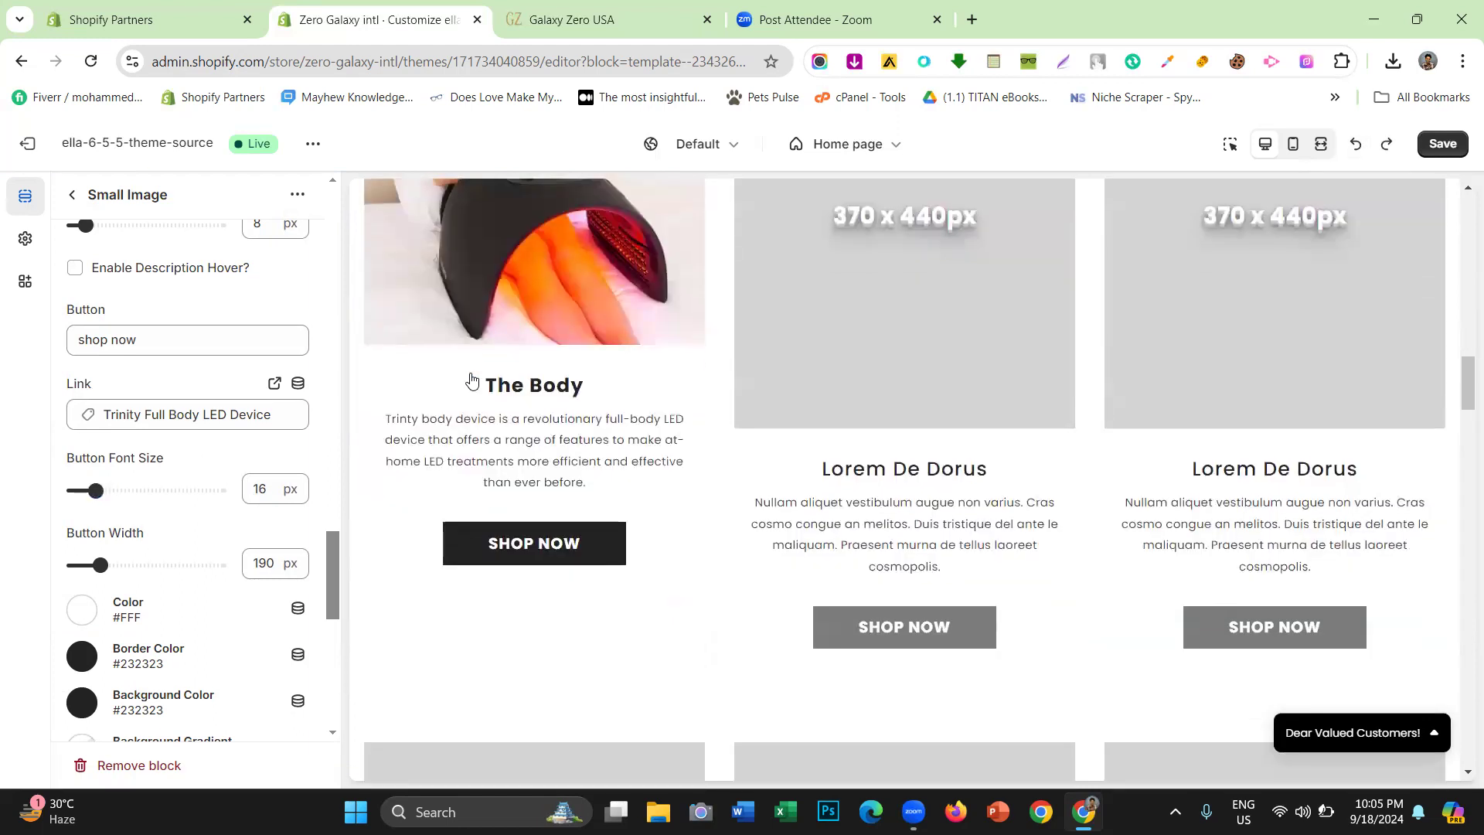
Try a button width of 410 px on The Body block and undo it
scroll(99, 447, down, 3)
drag(100, 371, 162, 370)
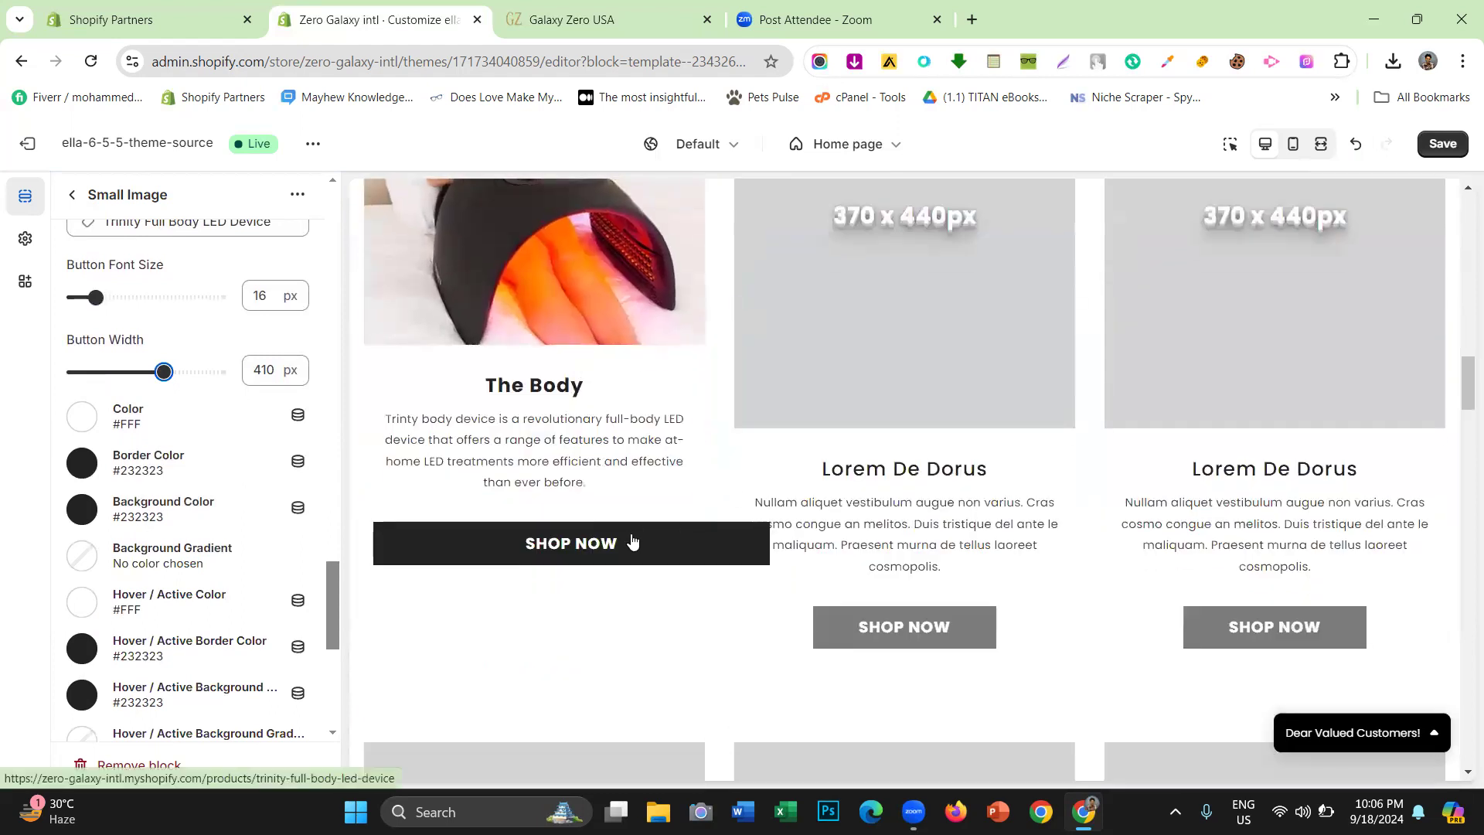
click(1350, 148)
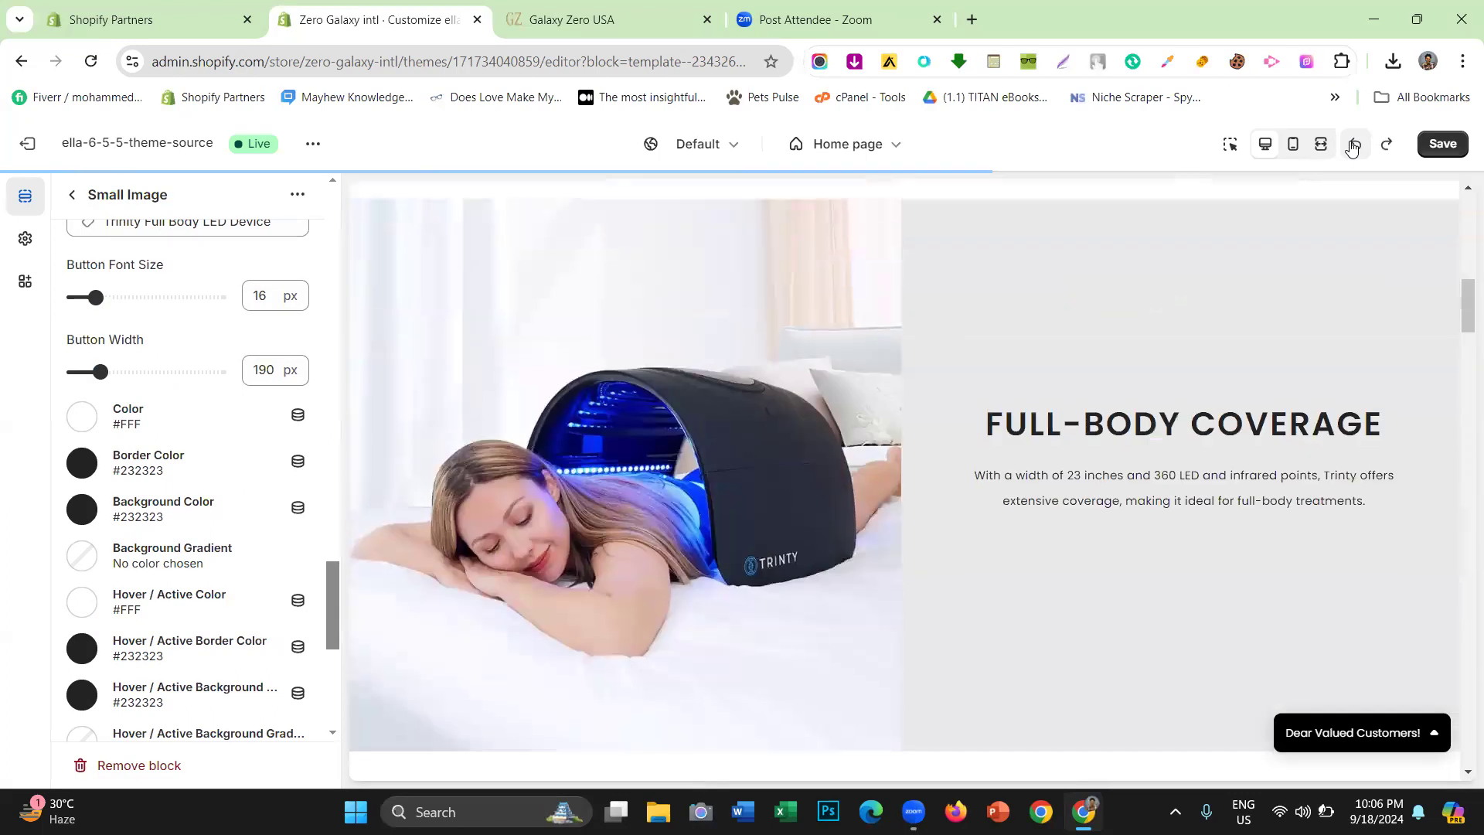
Inspect the styling of The Body's Shop Now button on the Galaxy Zero USA site with the browser's developer tools
scroll(602, 390, down, 10)
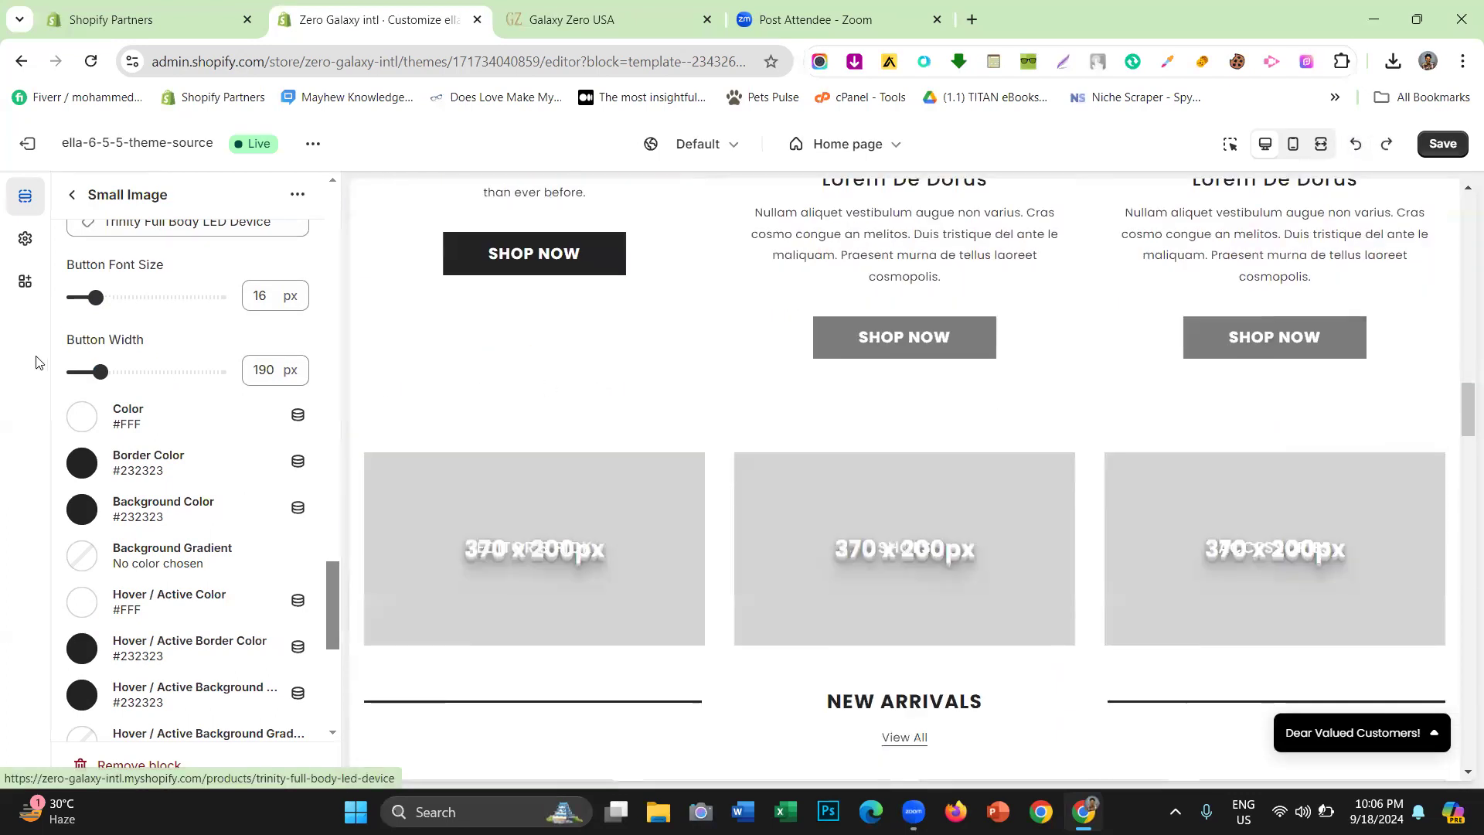
scroll(91, 421, down, 1)
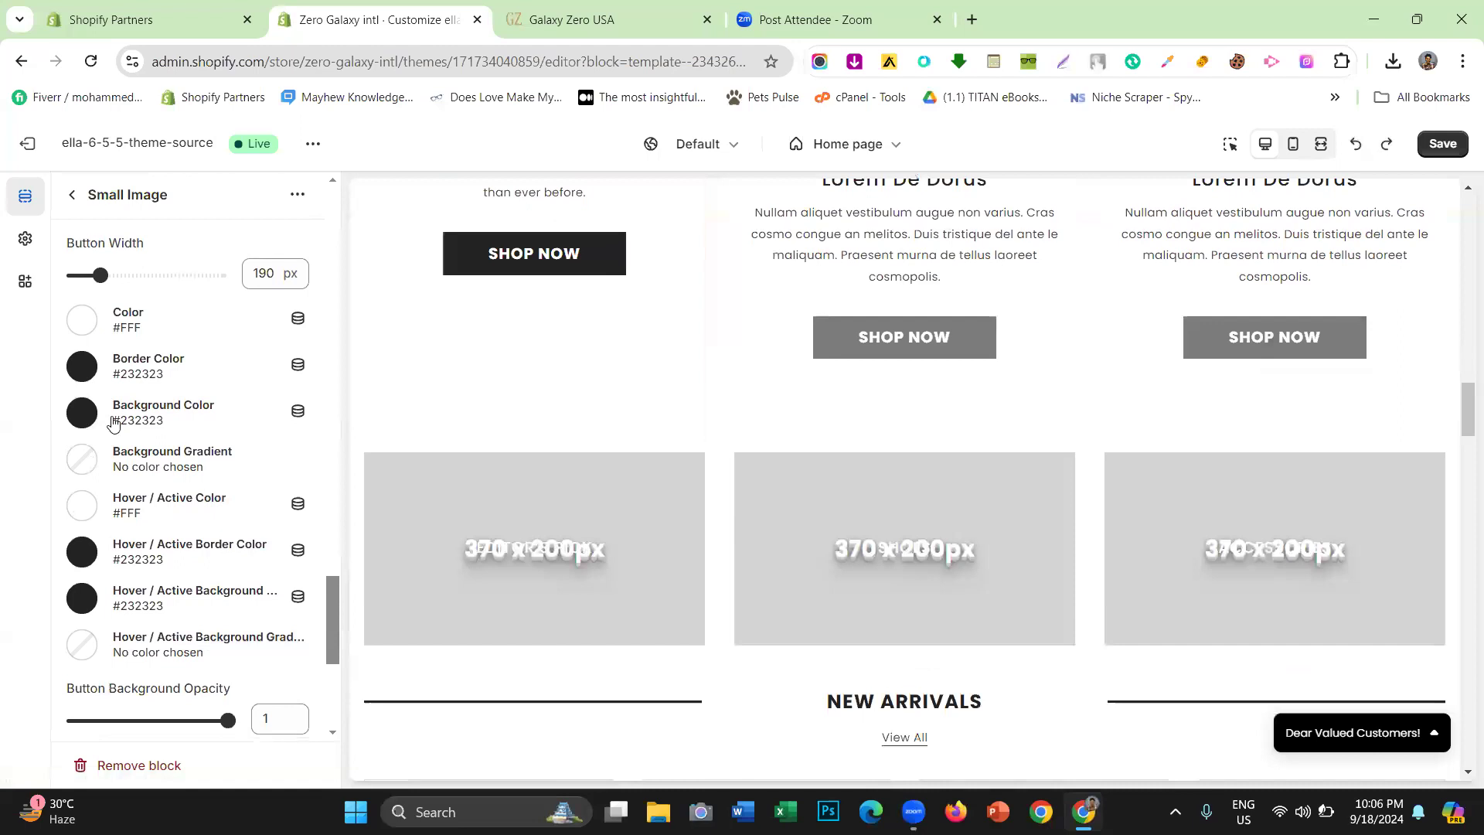
click(525, 16)
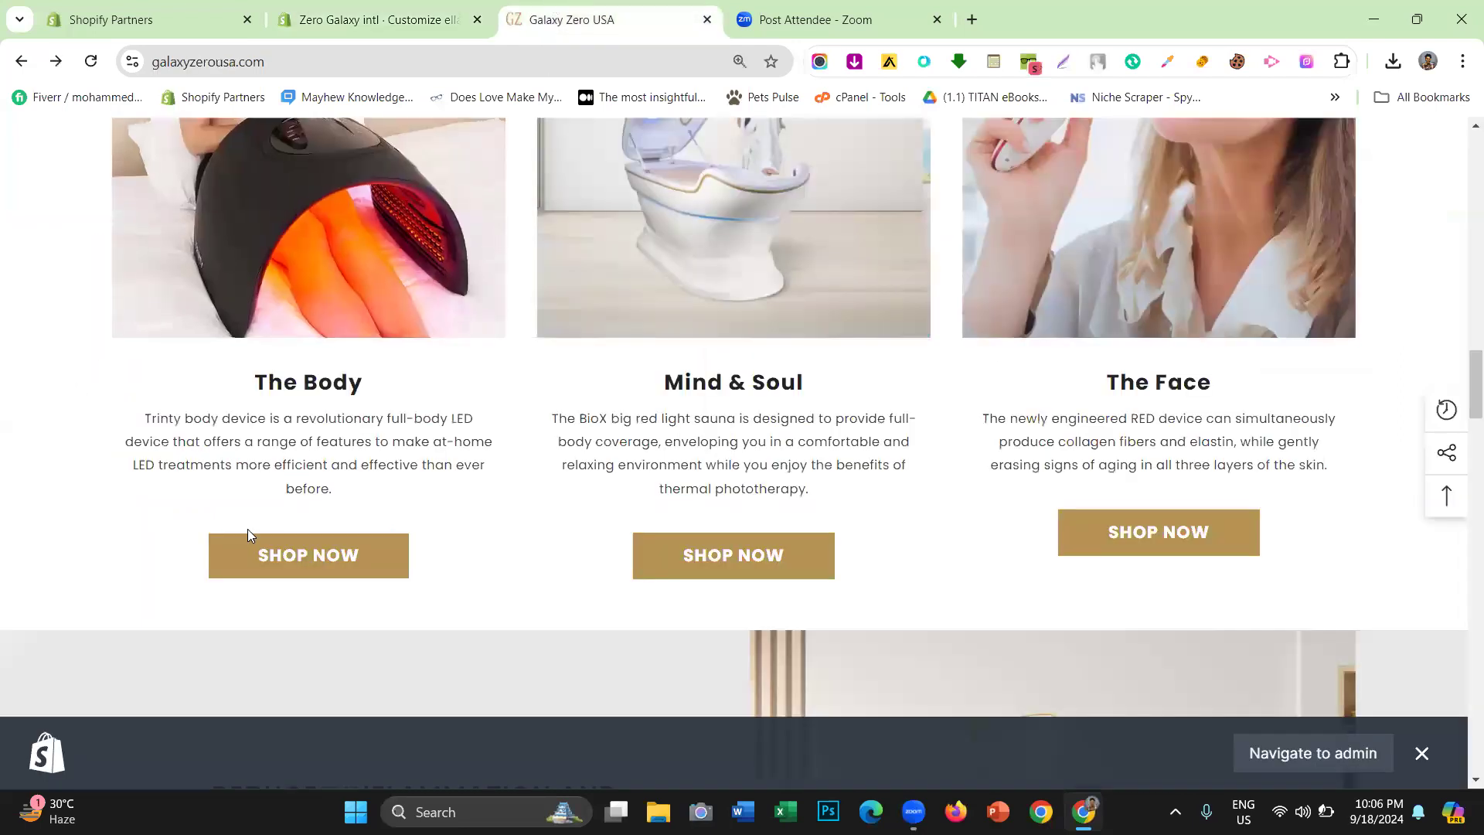
right_click(520, 383)
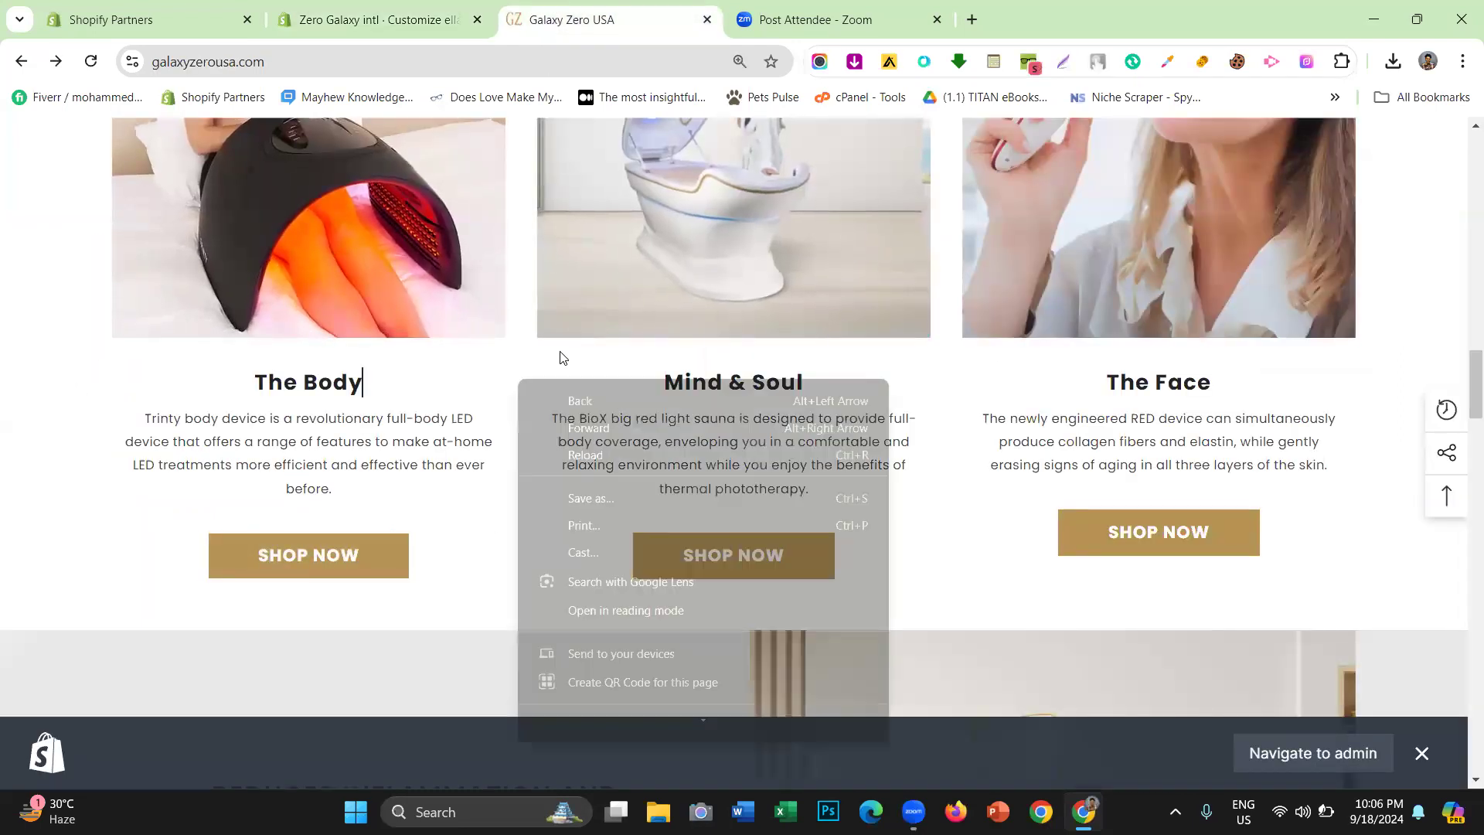
scroll(563, 317, down, 5)
scroll(530, 358, up, 5)
right_click(530, 359)
scroll(587, 541, down, 3)
click(600, 723)
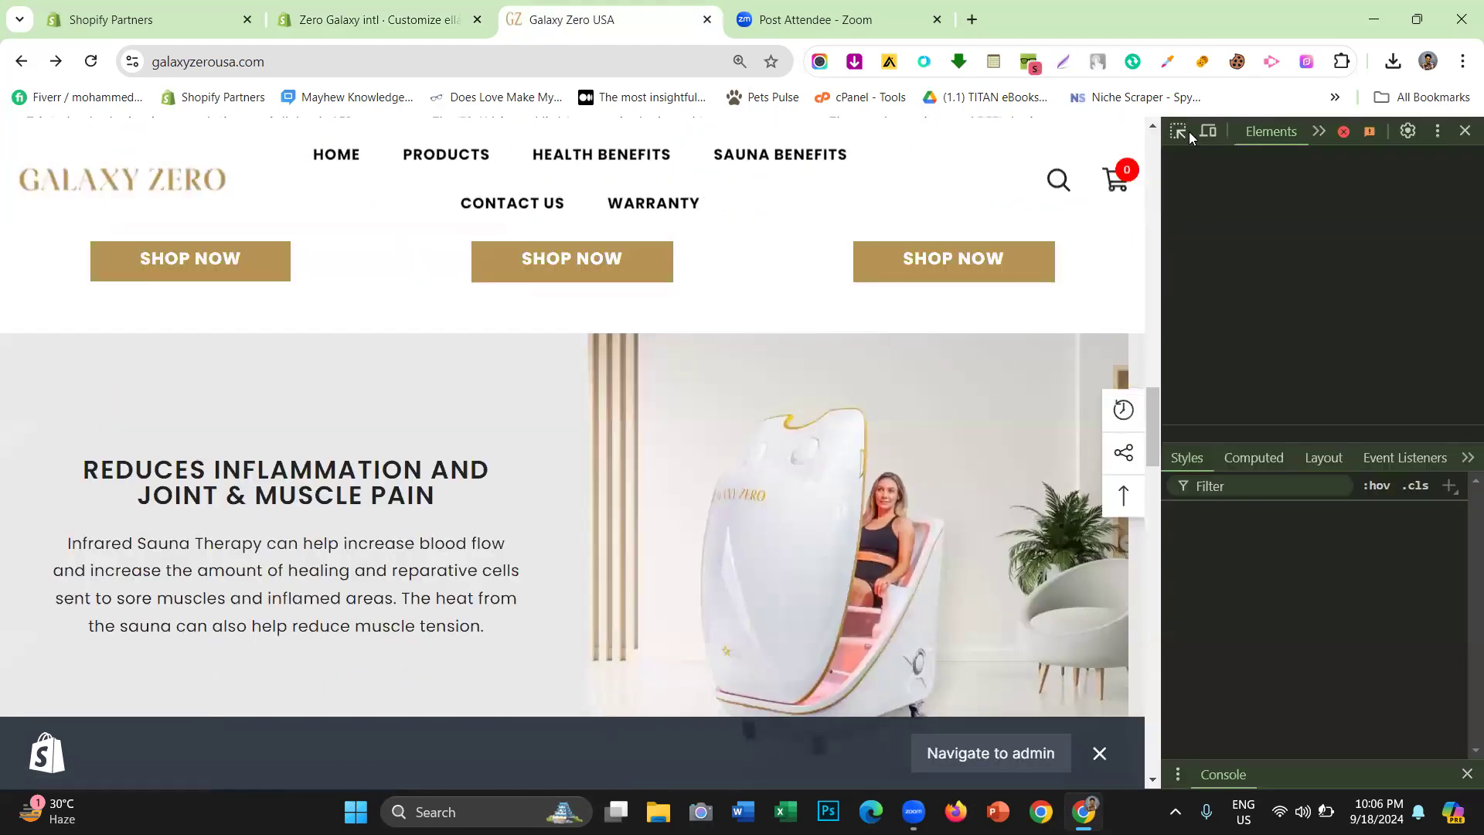
scroll(360, 331, up, 3)
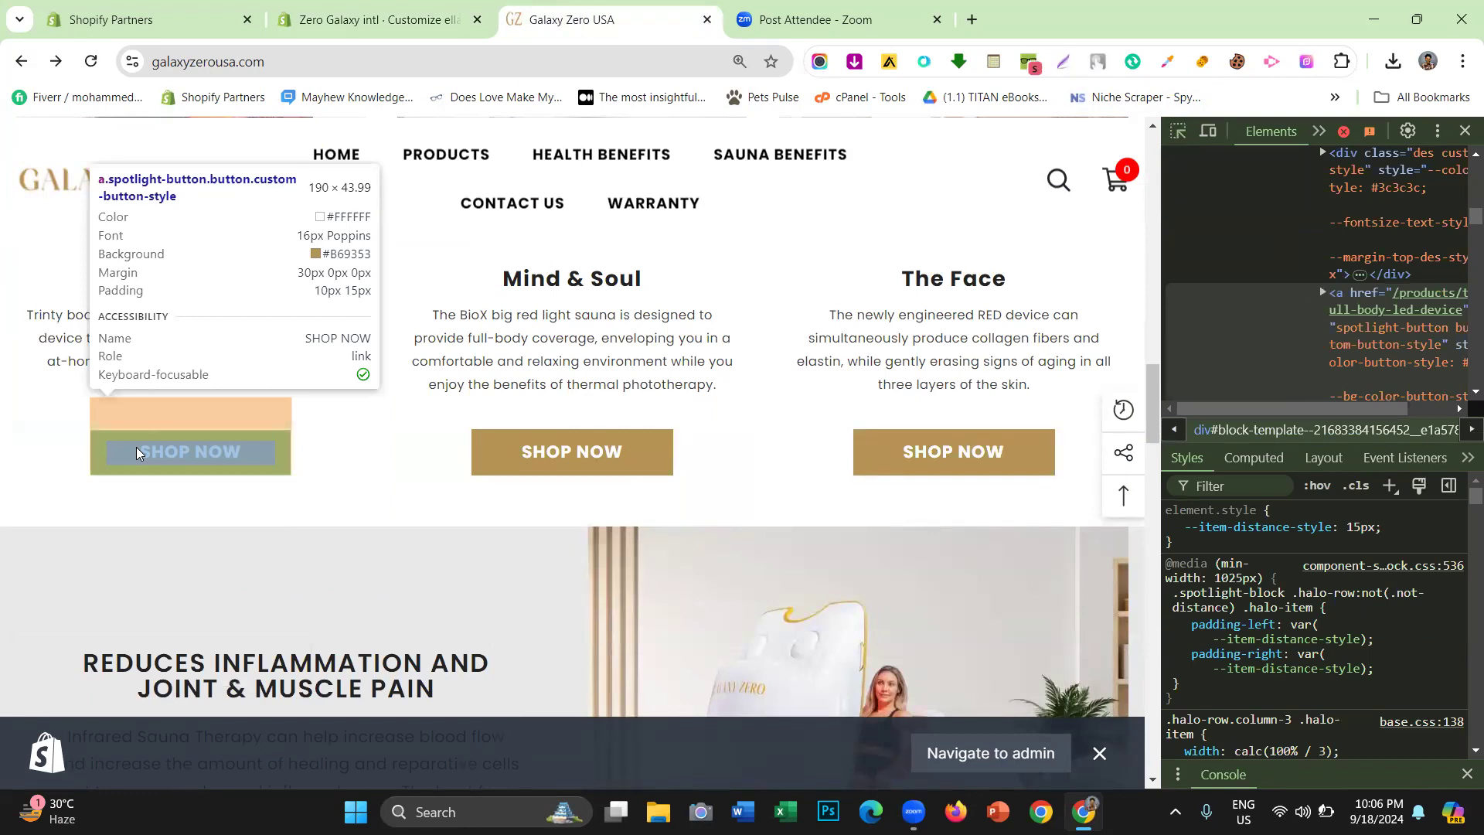
Set The Body button's background color to #B69353 in the theme editor, copying the value from the Galaxy Zero USA site
click(332, 11)
scroll(96, 390, up, 3)
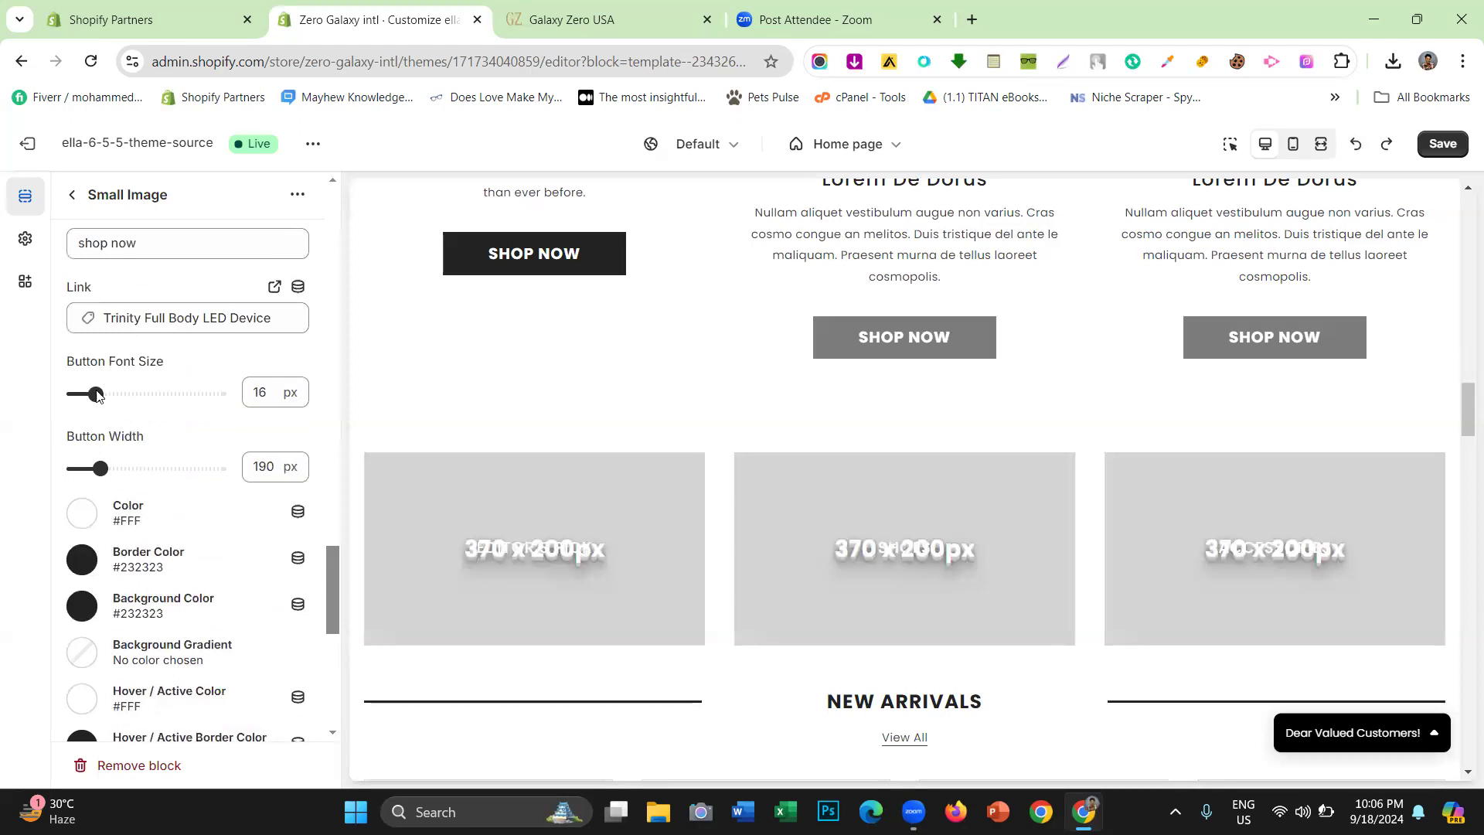
scroll(97, 394, down, 3)
click(82, 412)
double_click(156, 611)
text(b3)
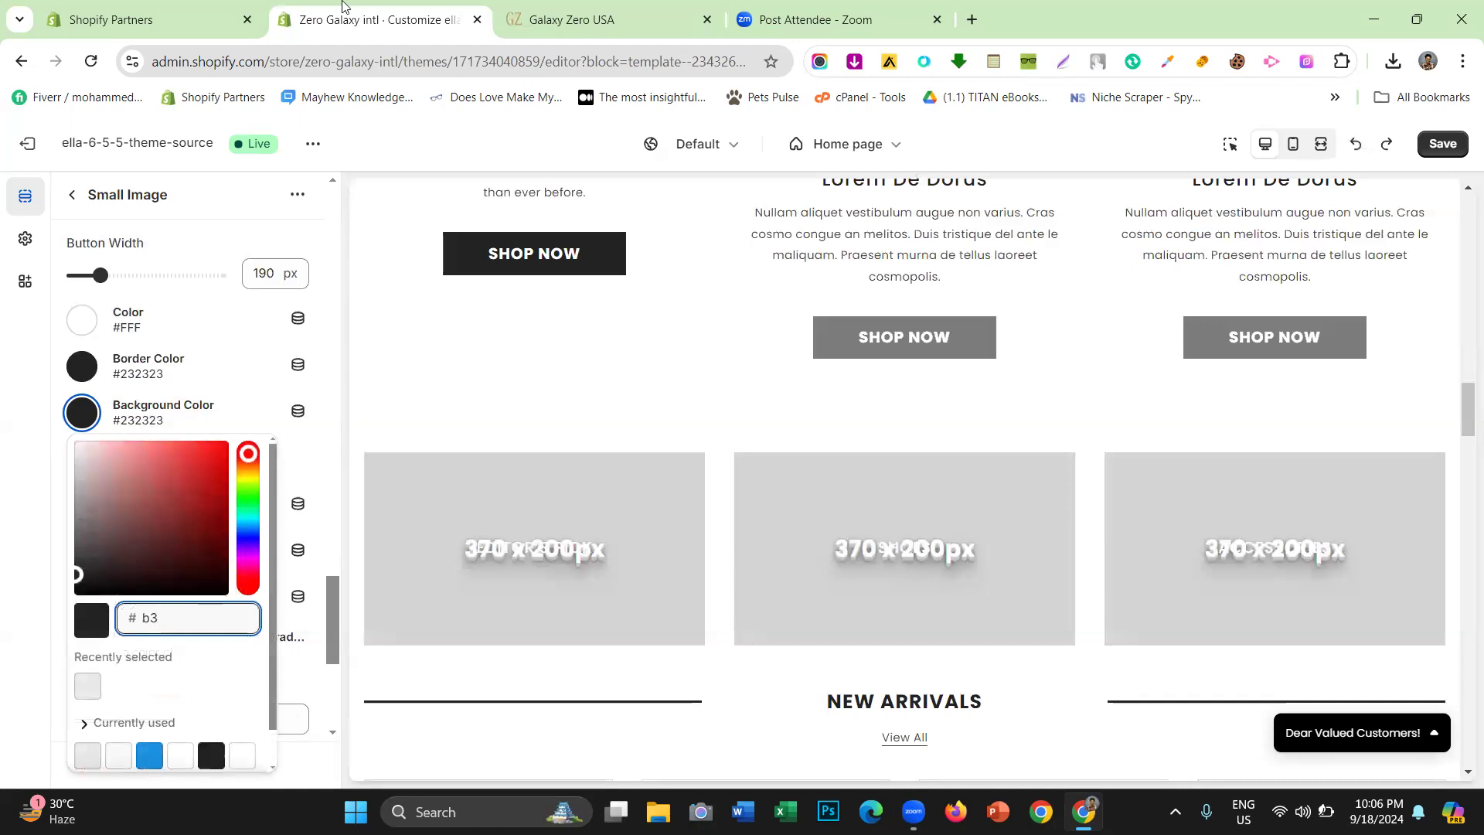
click(588, 19)
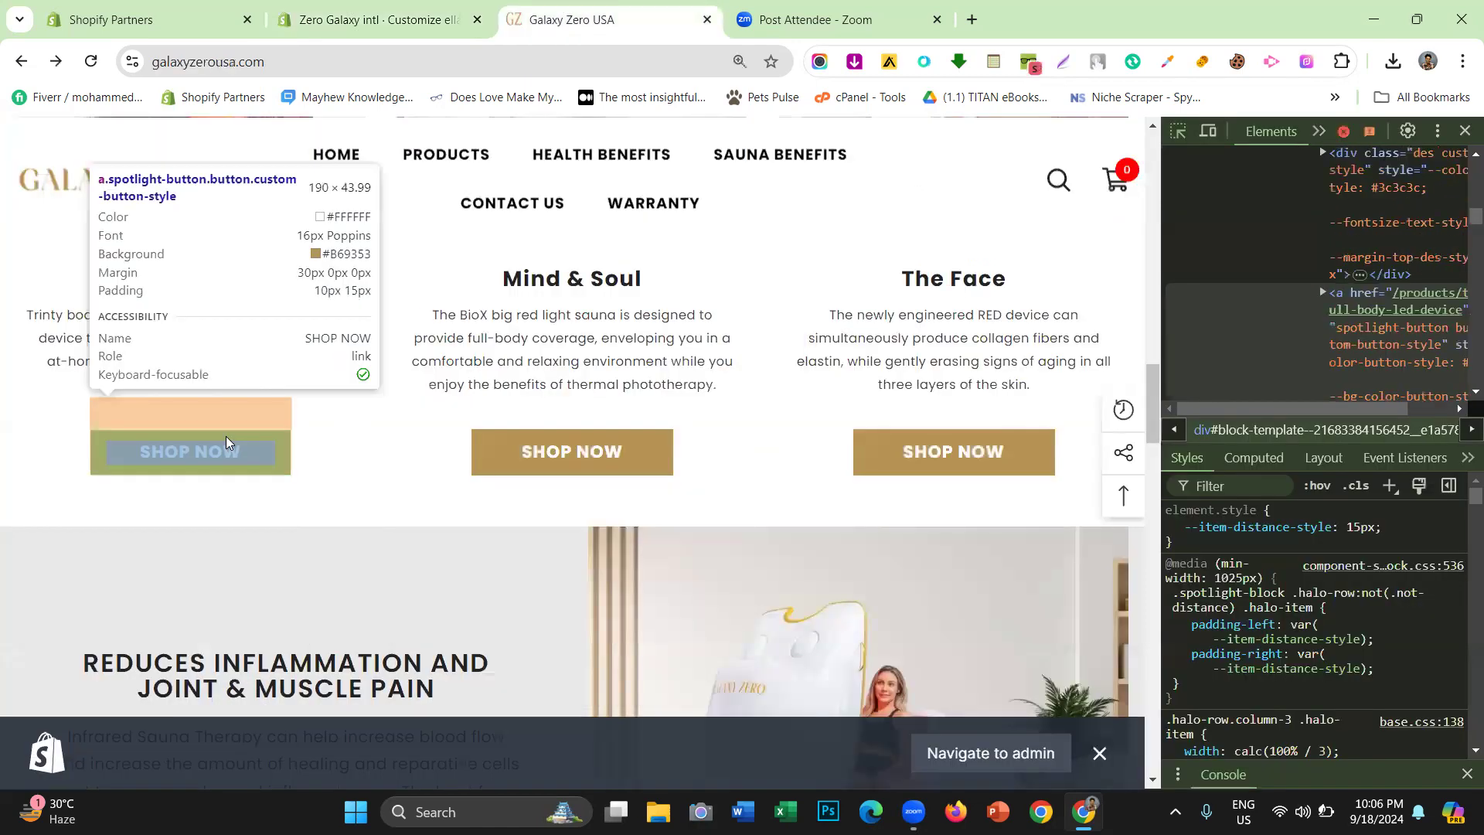
click(376, 19)
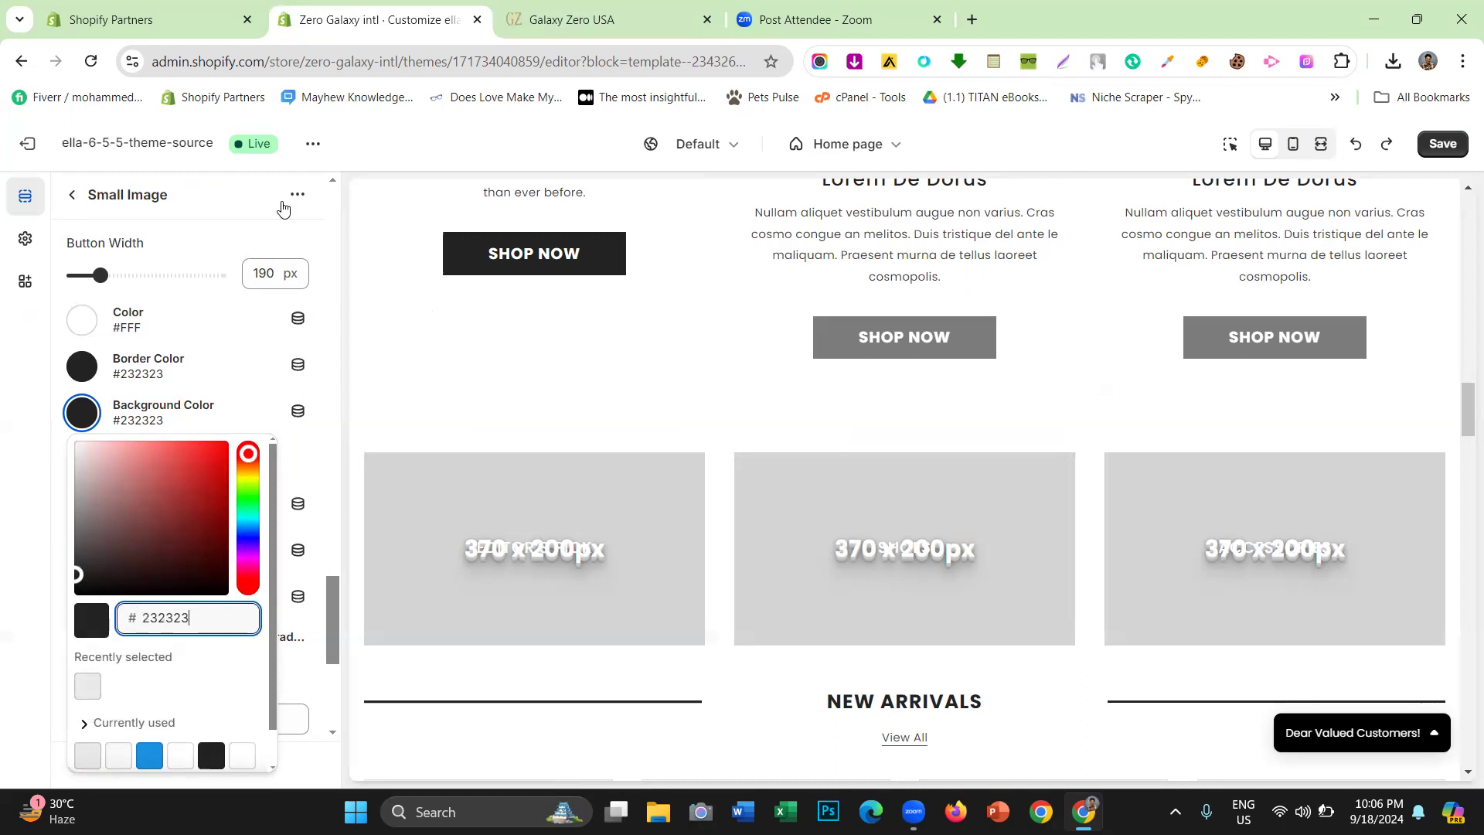
double_click(186, 624)
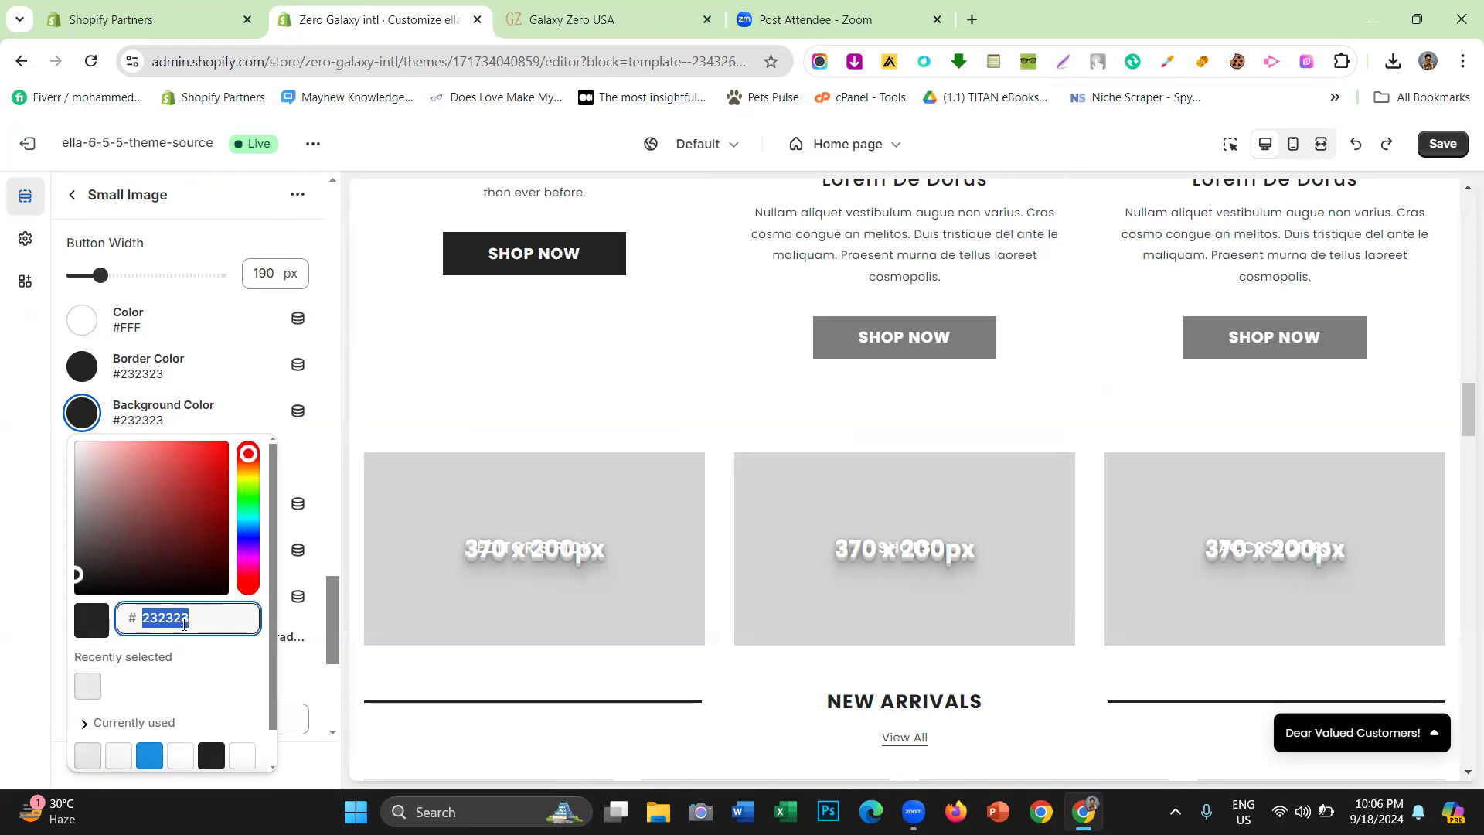
text(b3935)
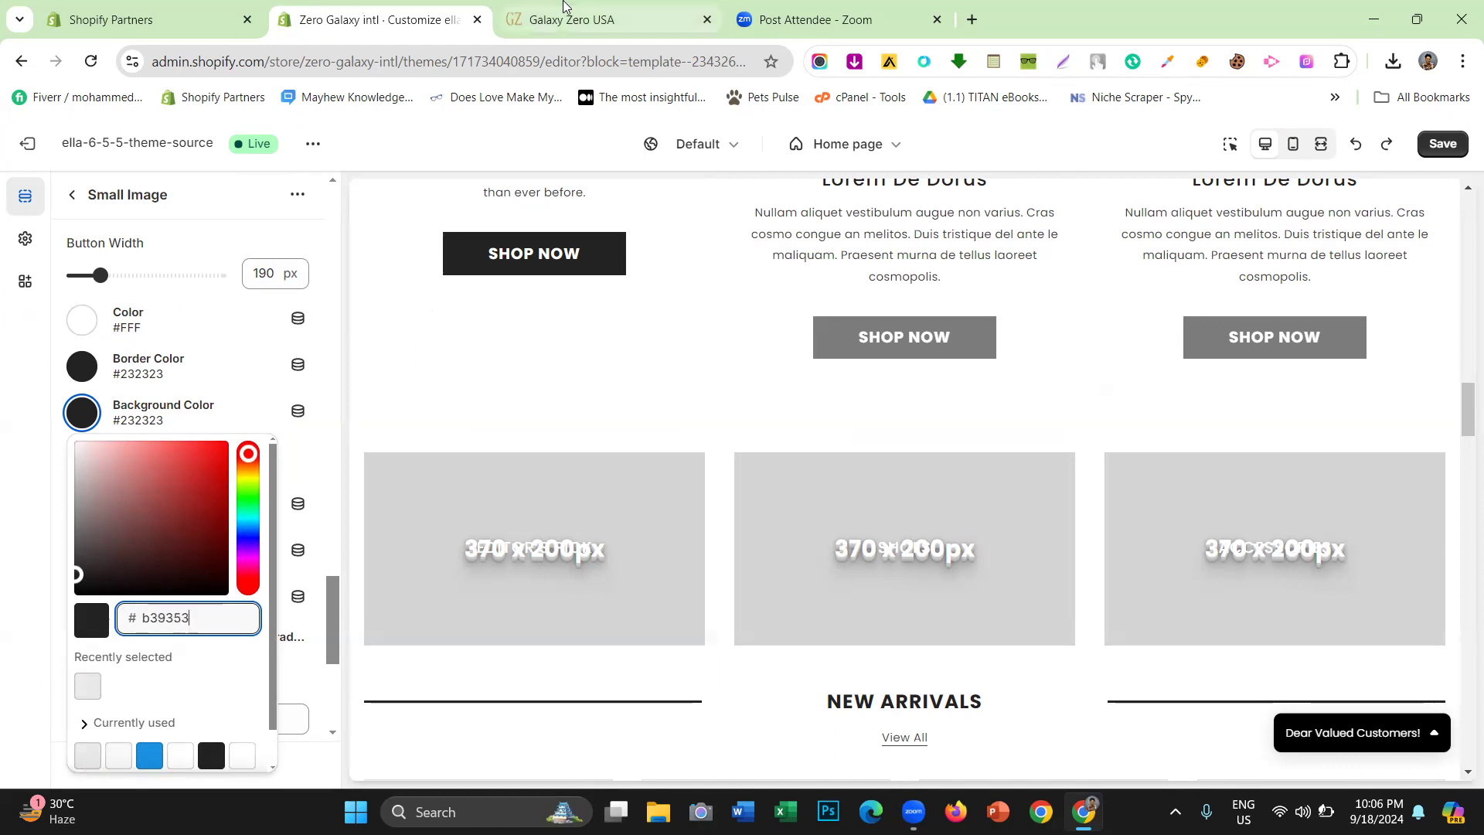
click(572, 19)
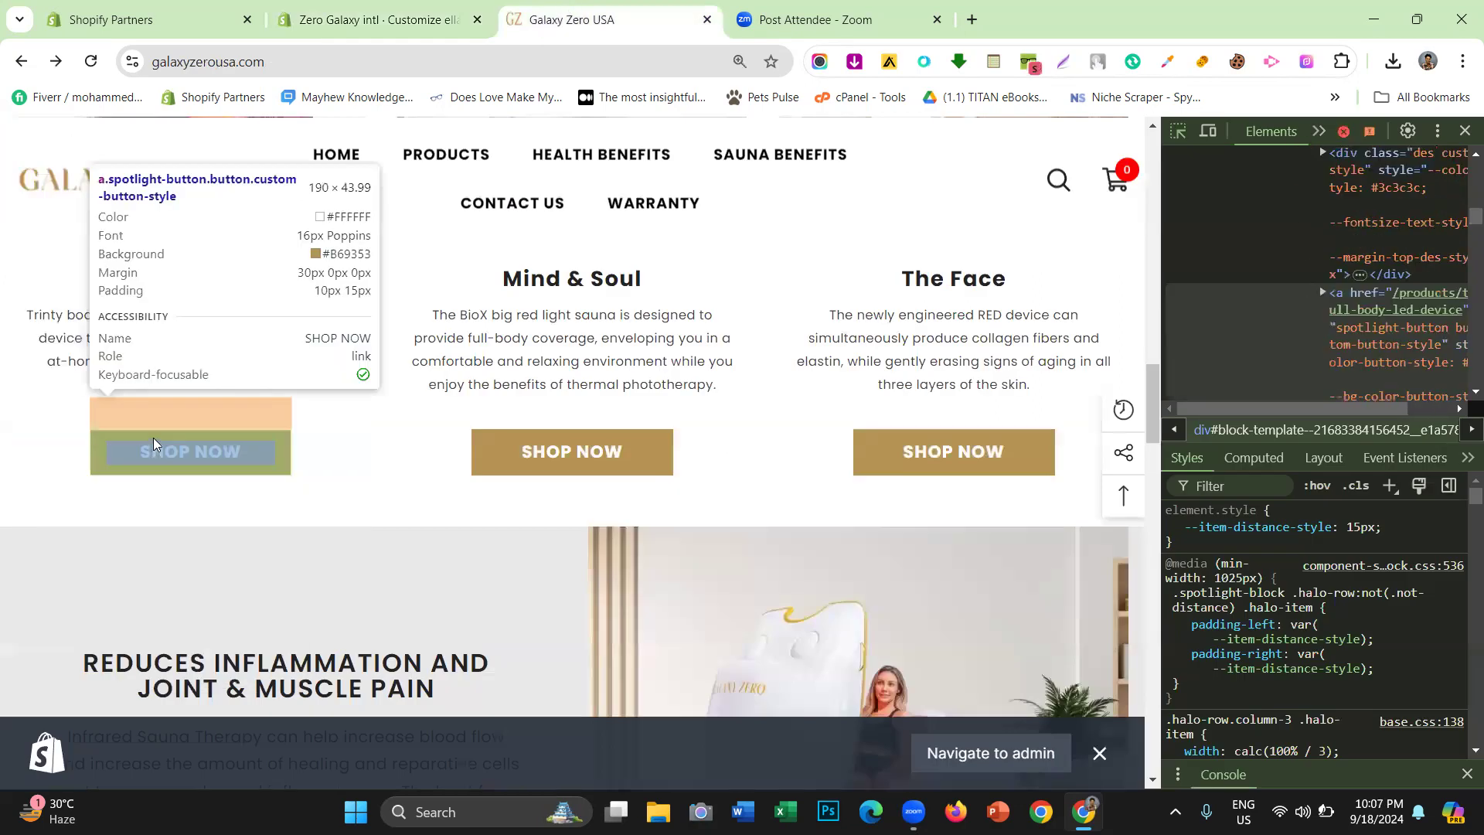
click(312, 12)
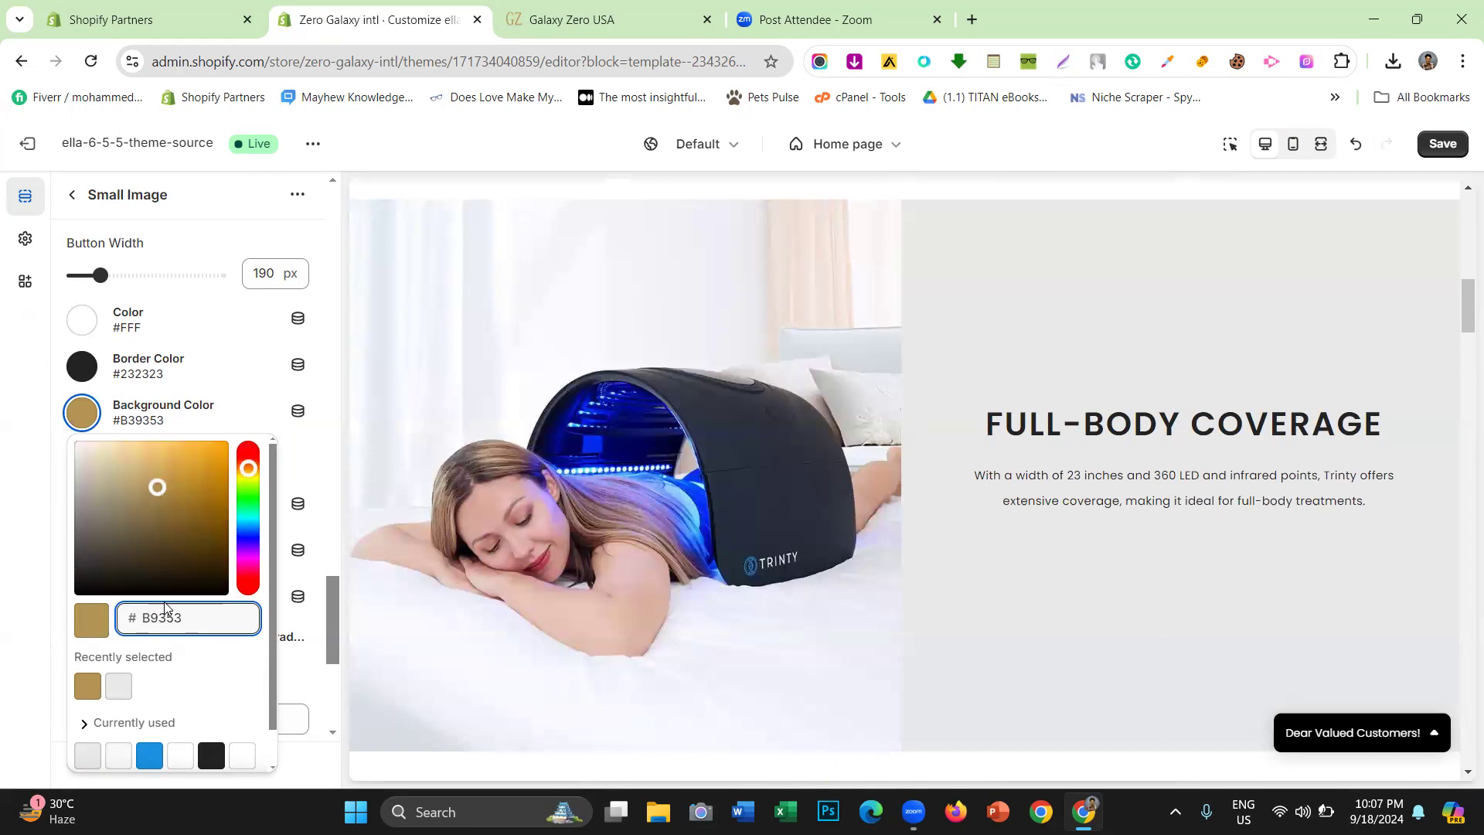
click(2, 447)
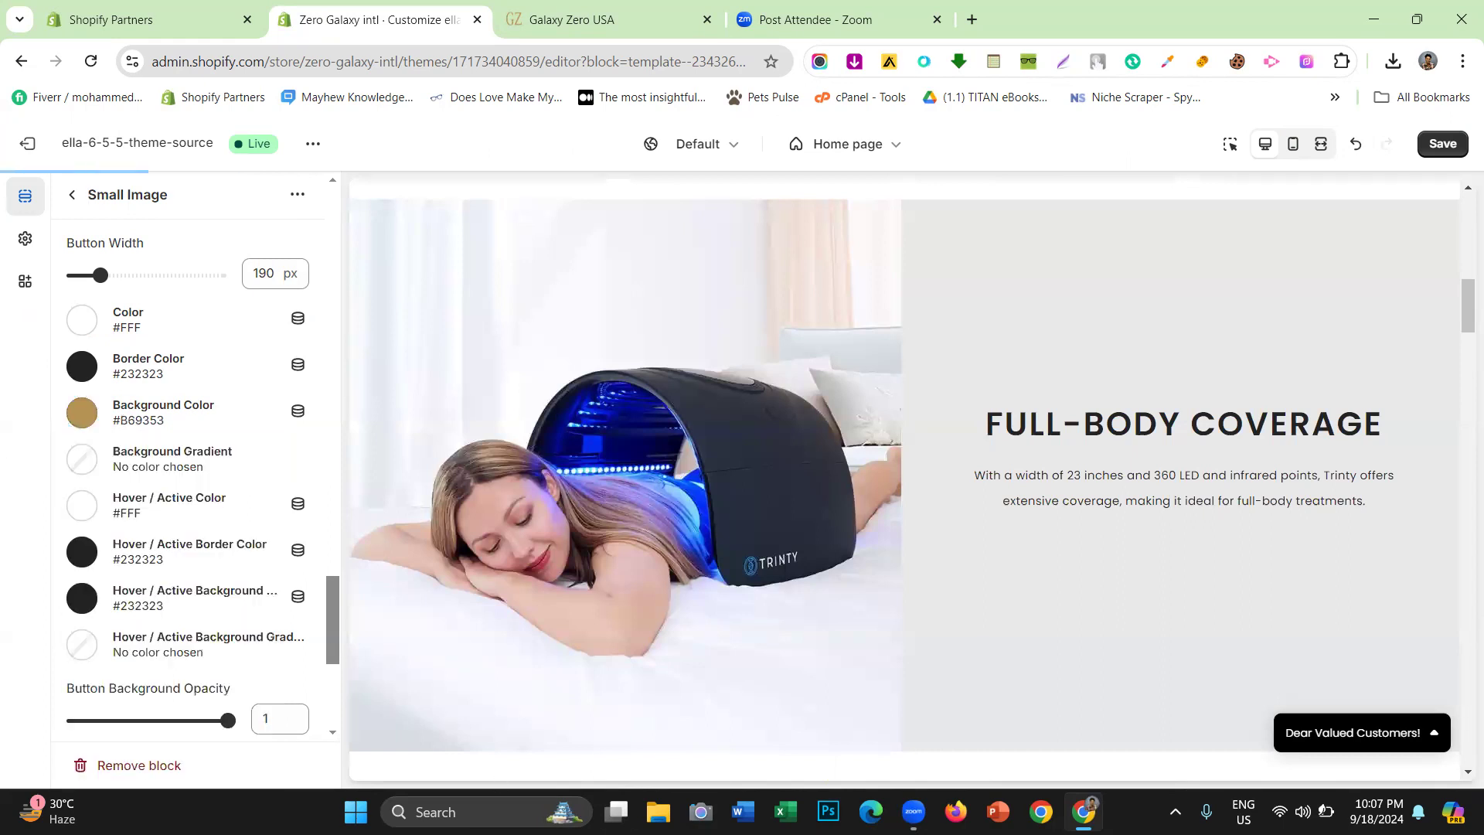
scroll(727, 476, down, 8)
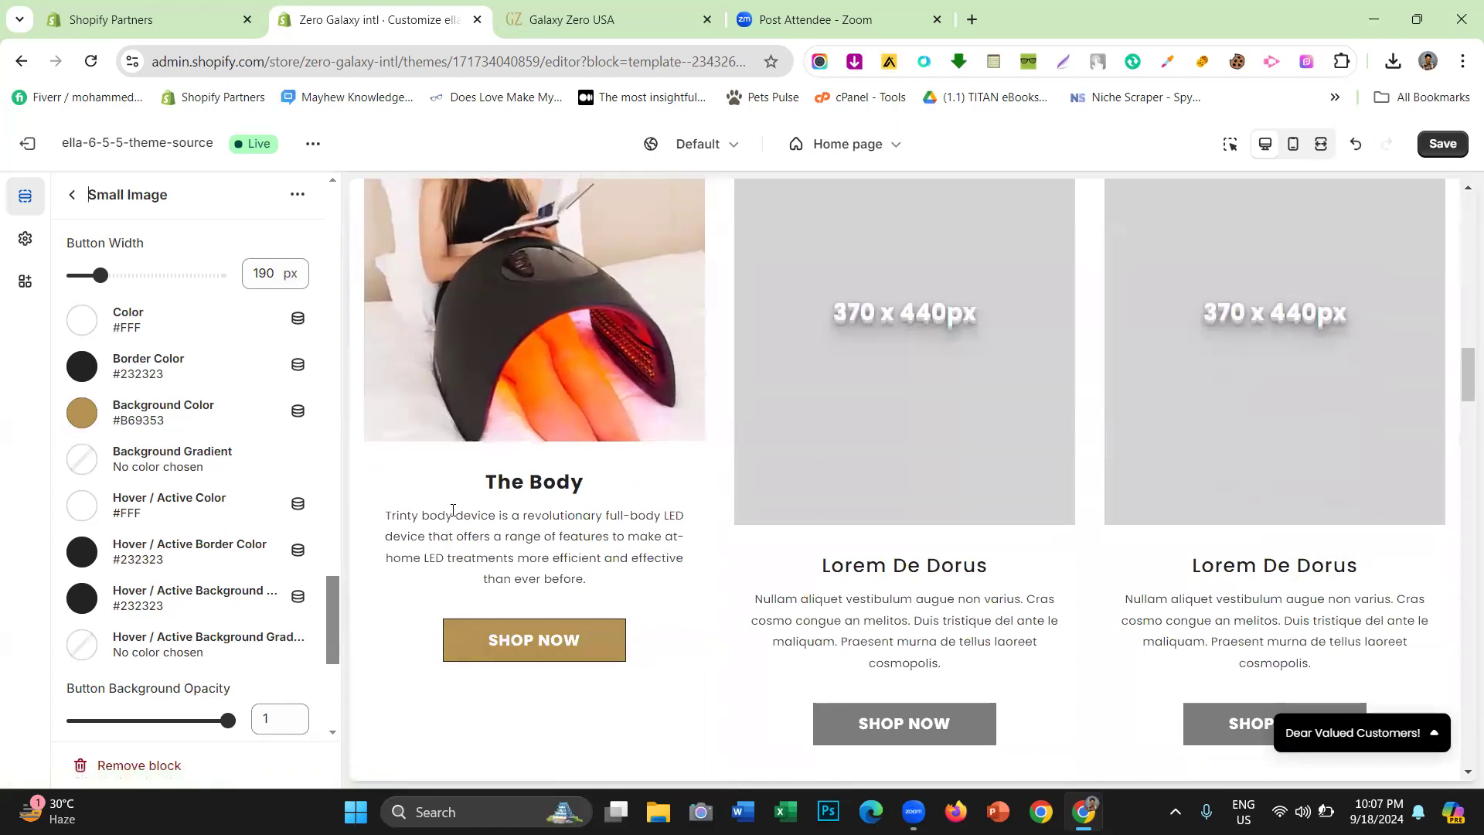
scroll(402, 510, down, 1)
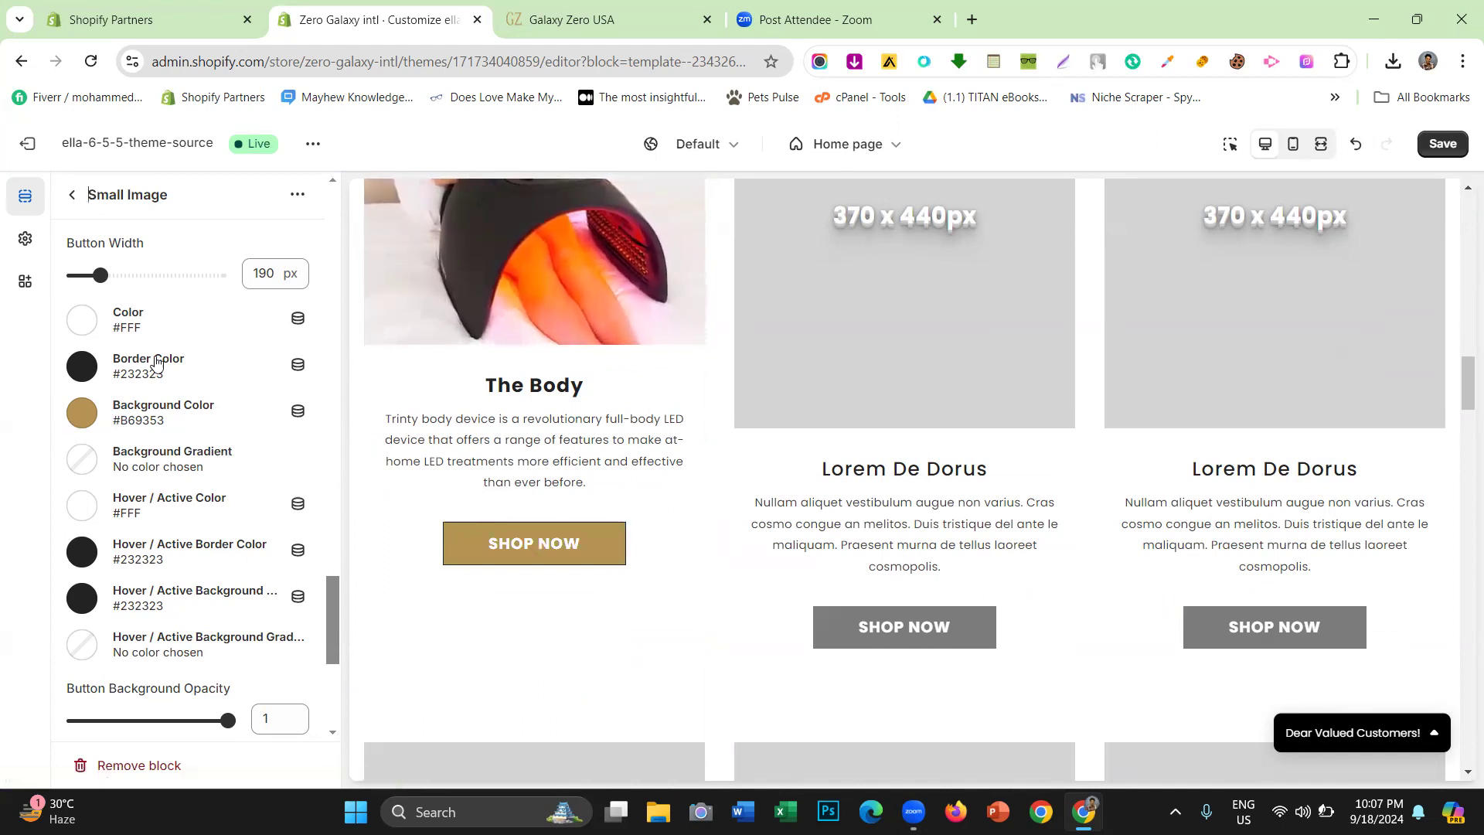
Try a bright red border color, #FF1500, on The Body's button
click(83, 368)
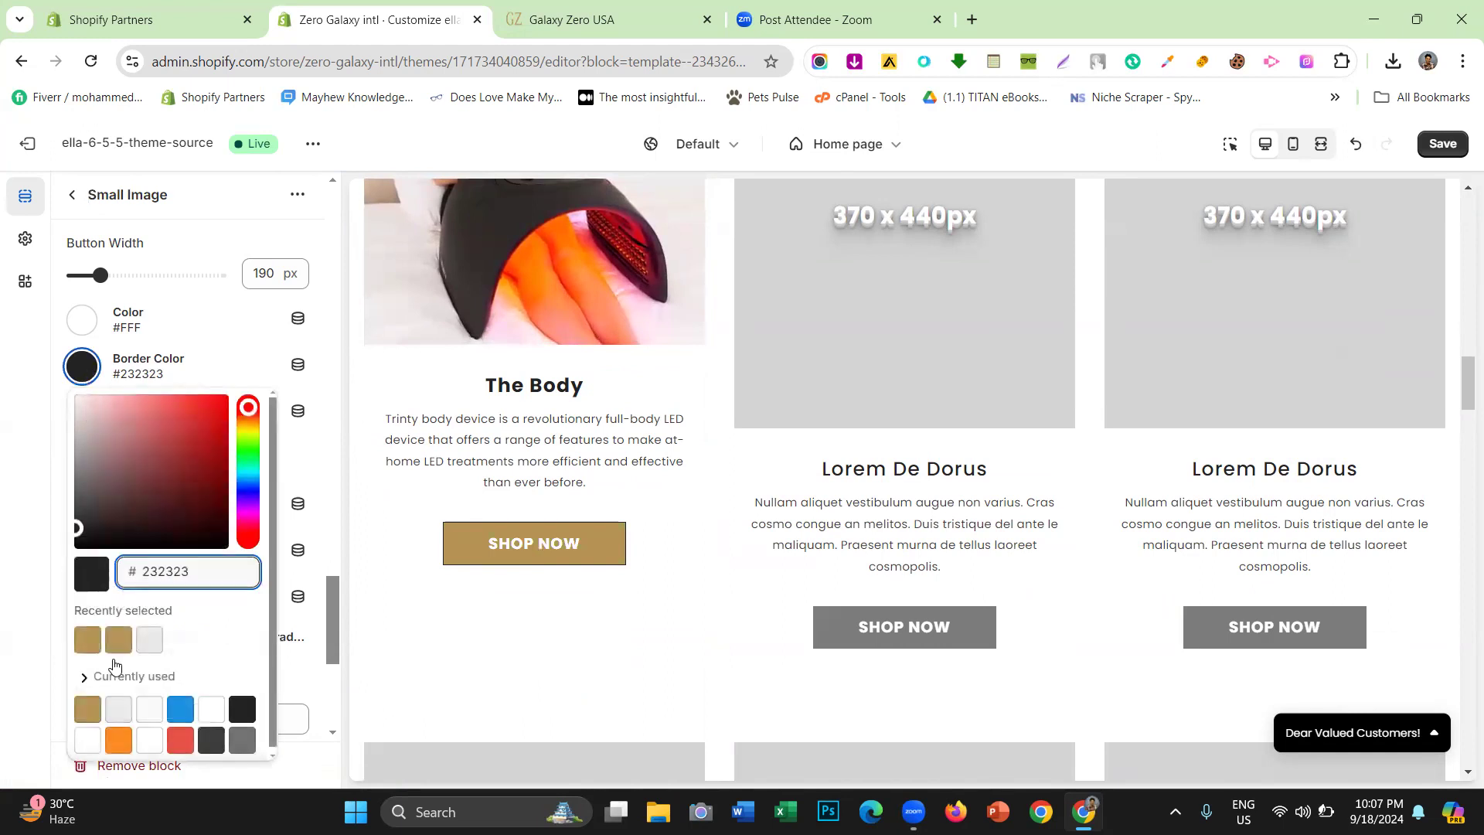
click(180, 736)
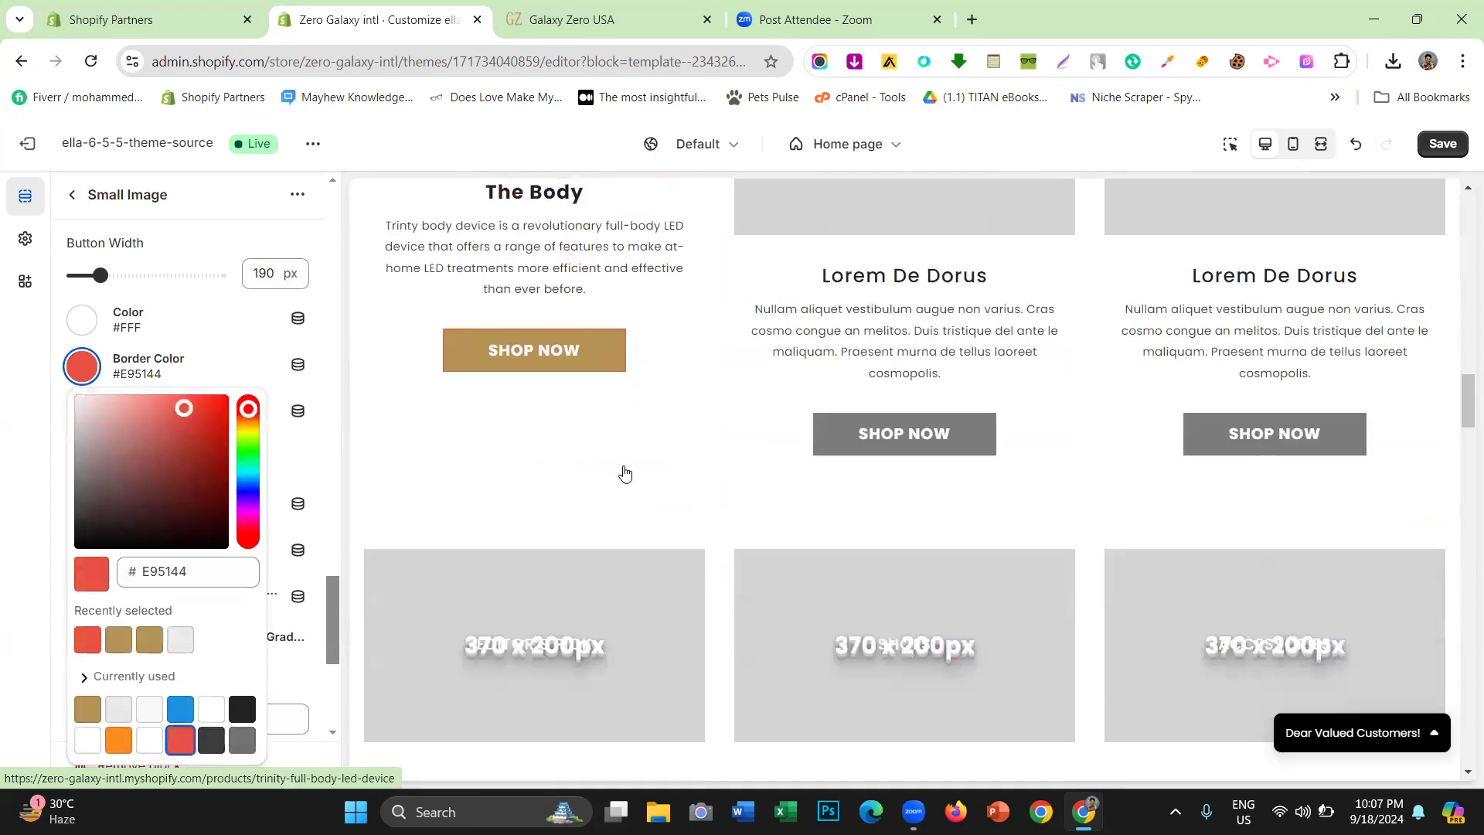
click(199, 413)
drag(221, 403, 253, 377)
click(255, 378)
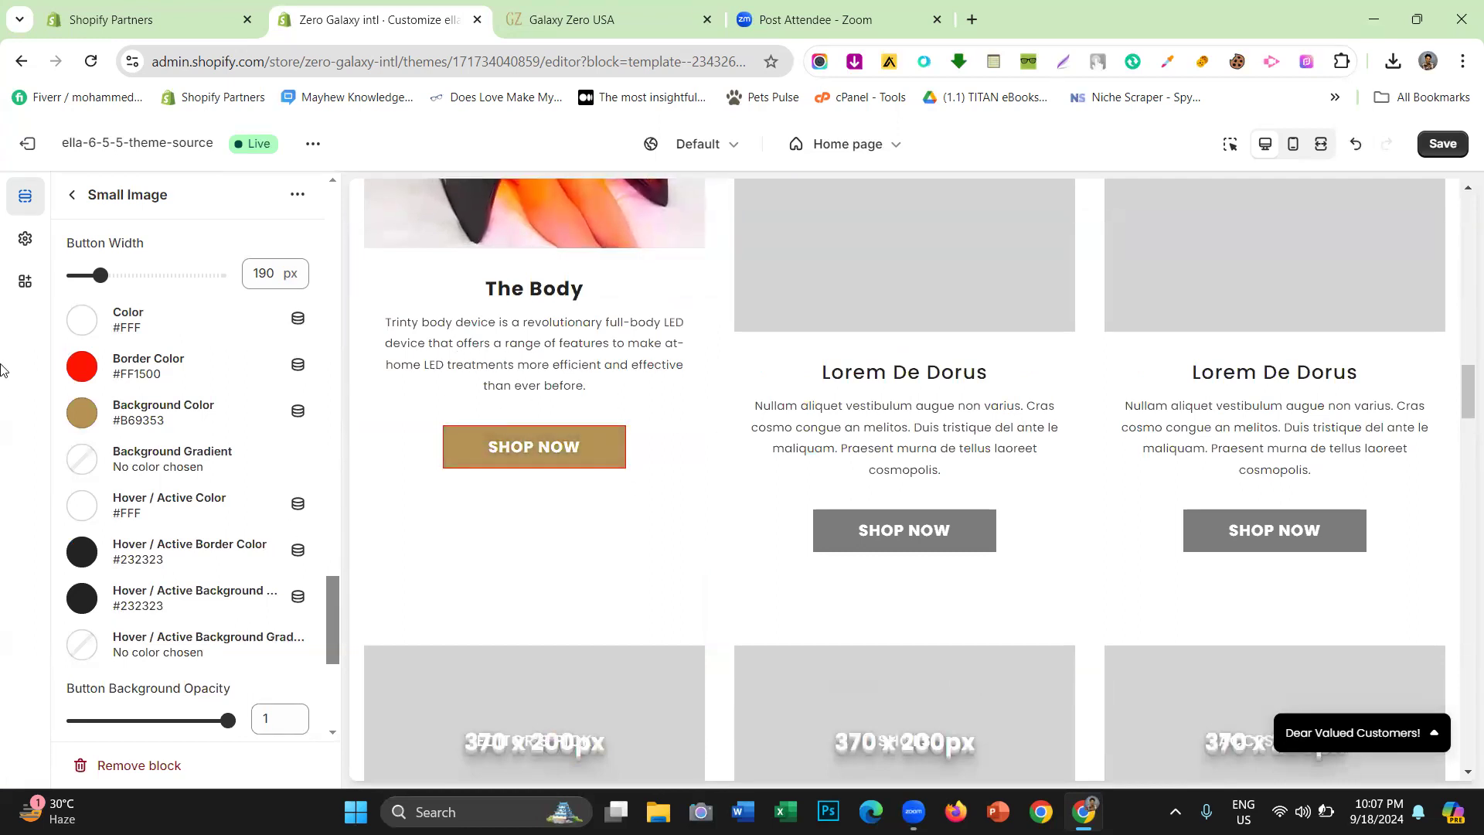
Compare with the Galaxy Zero USA site and set The Body button's border color to #B69353
click(587, 19)
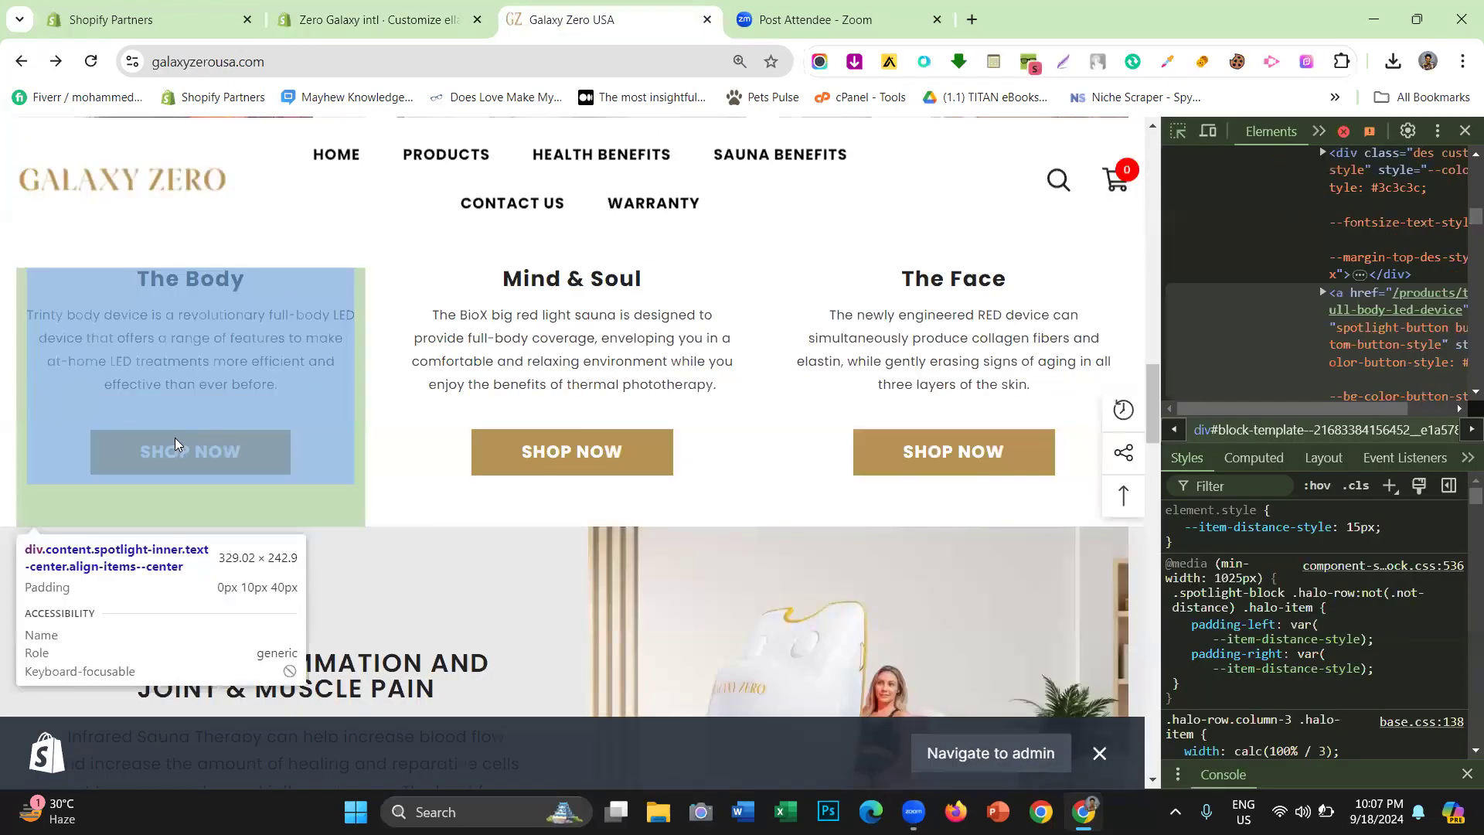
click(378, 19)
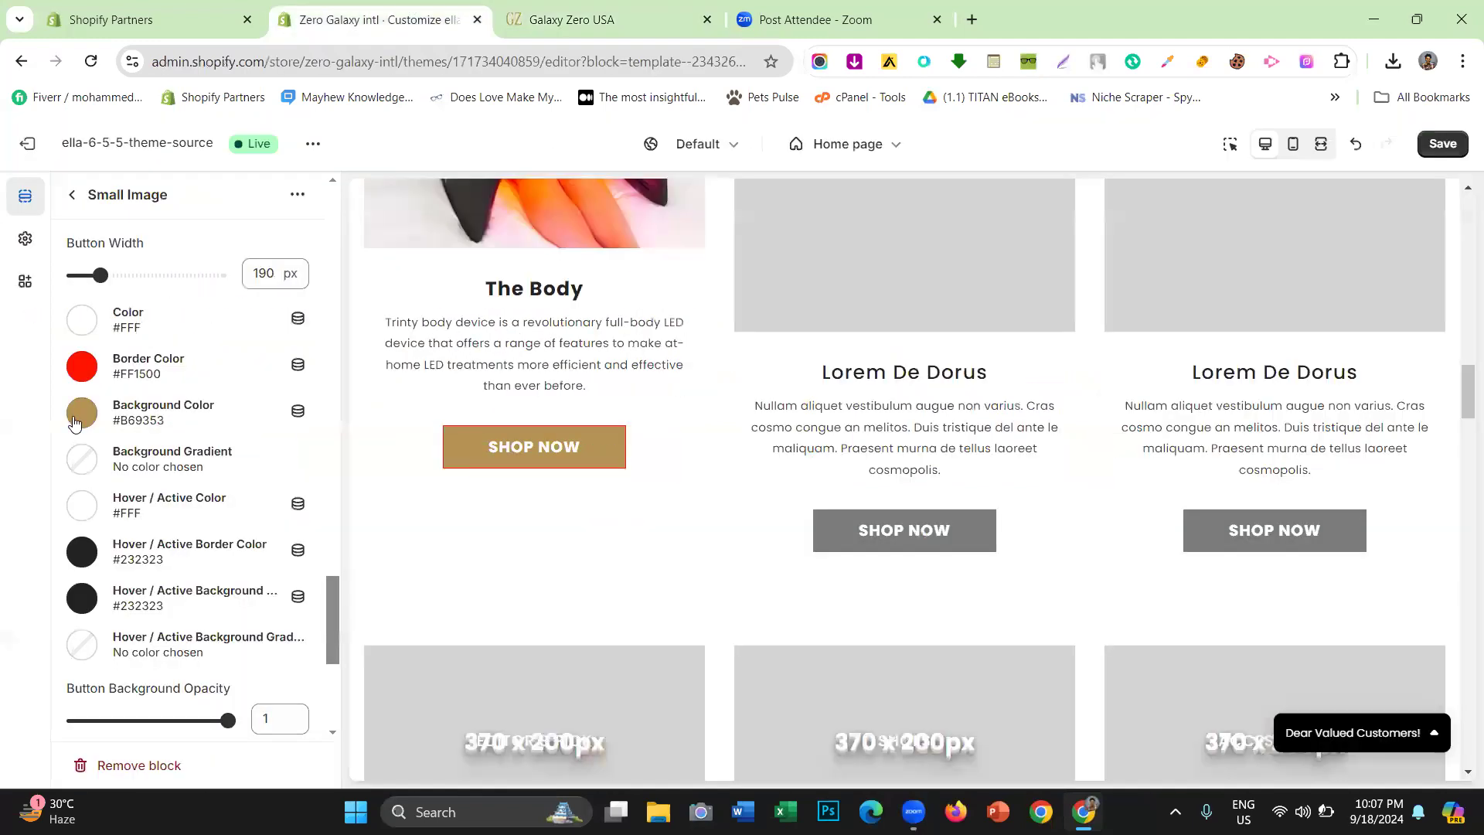
click(78, 372)
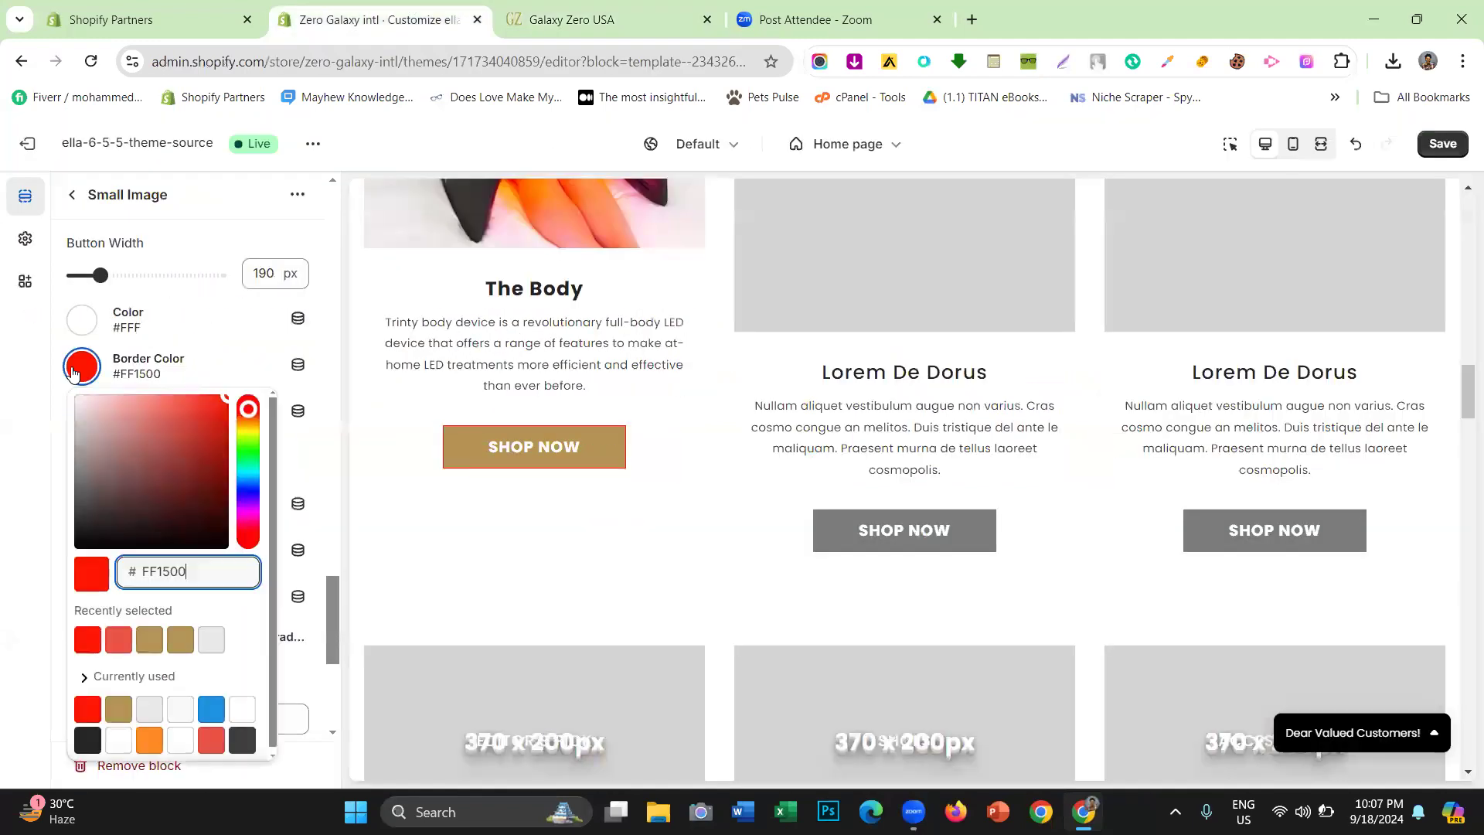
click(149, 639)
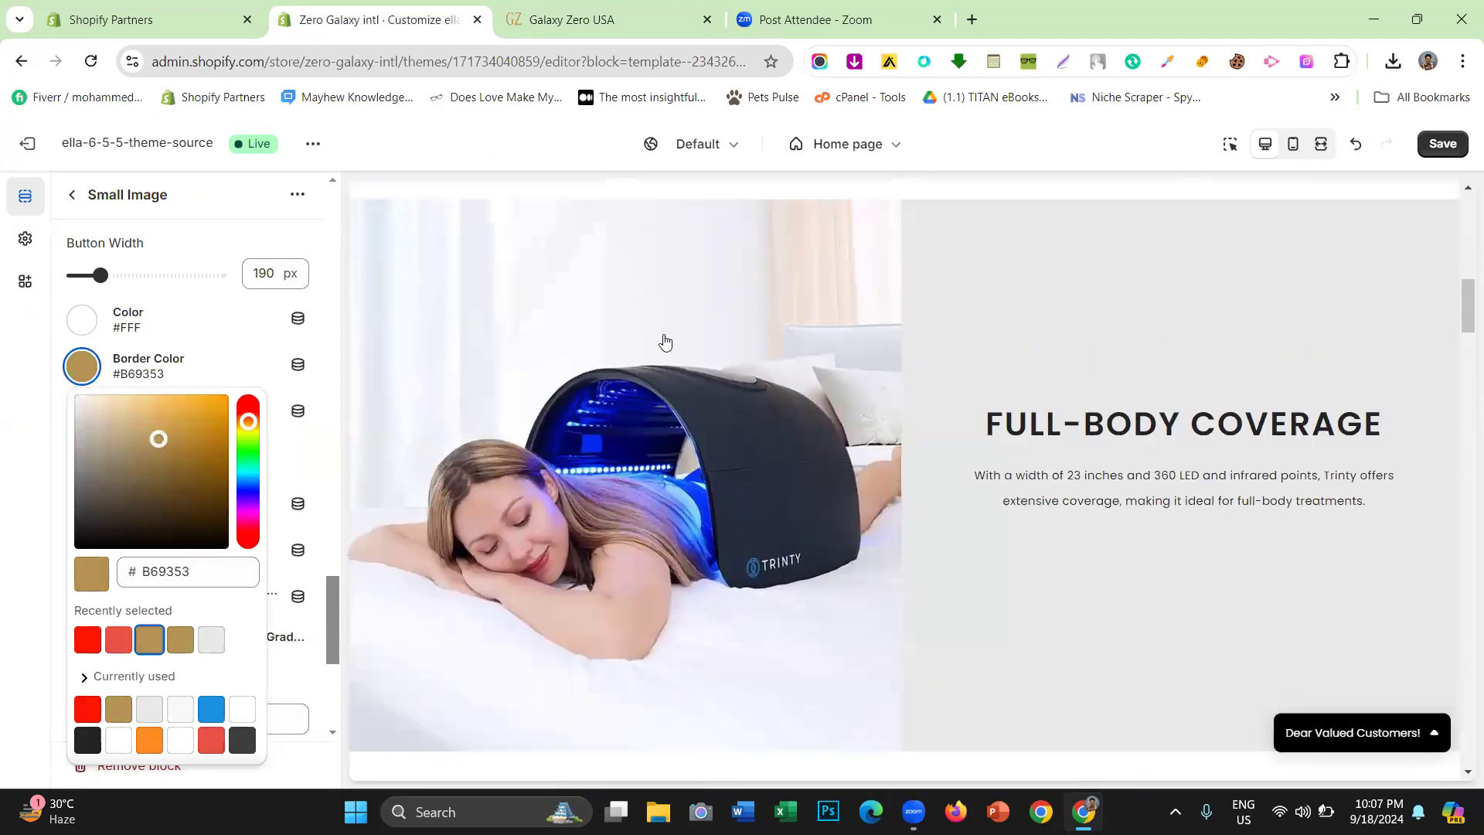
scroll(666, 371, down, 10)
click(2, 468)
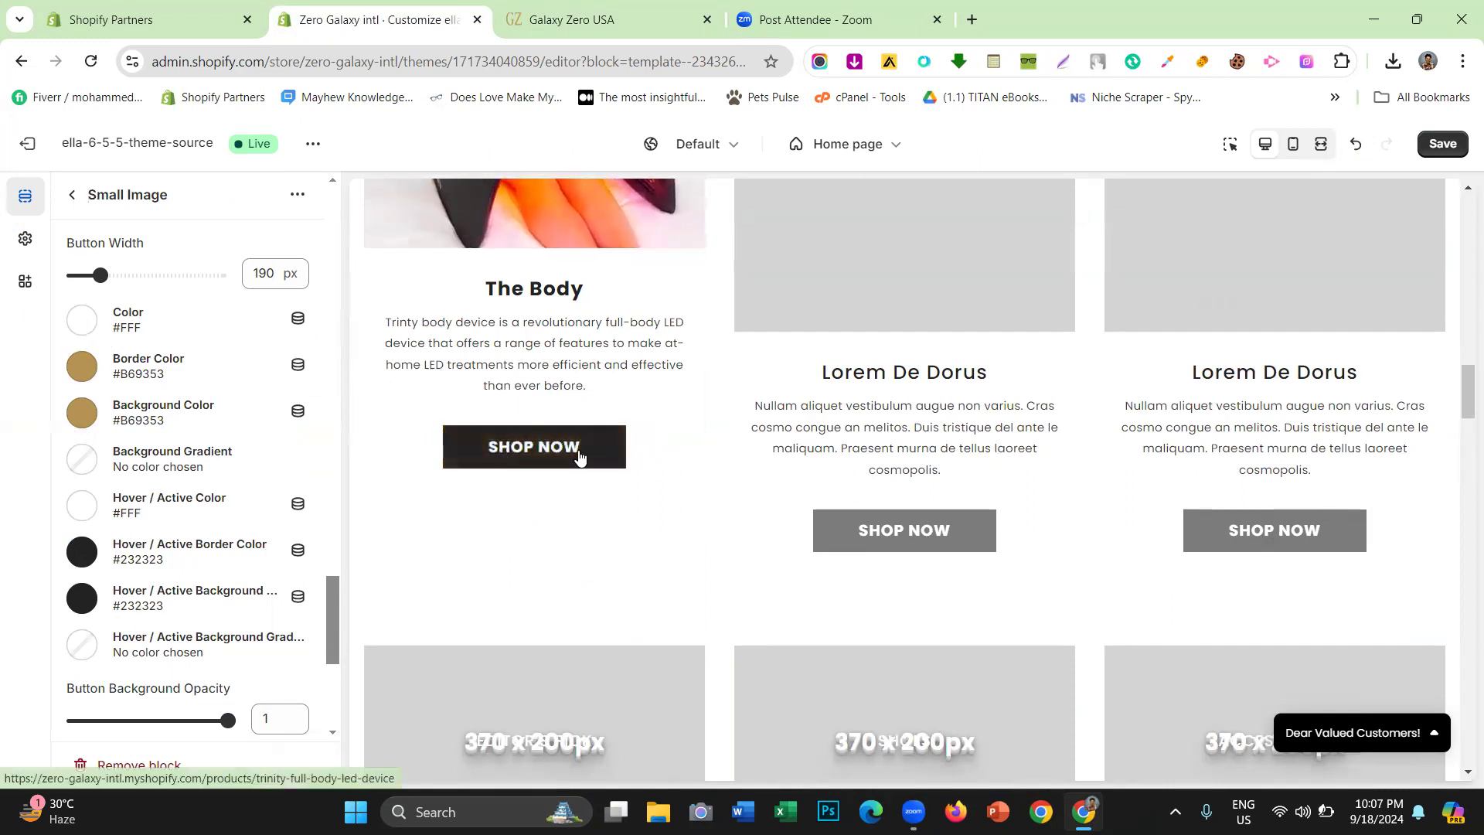
scroll(97, 402, down, 1)
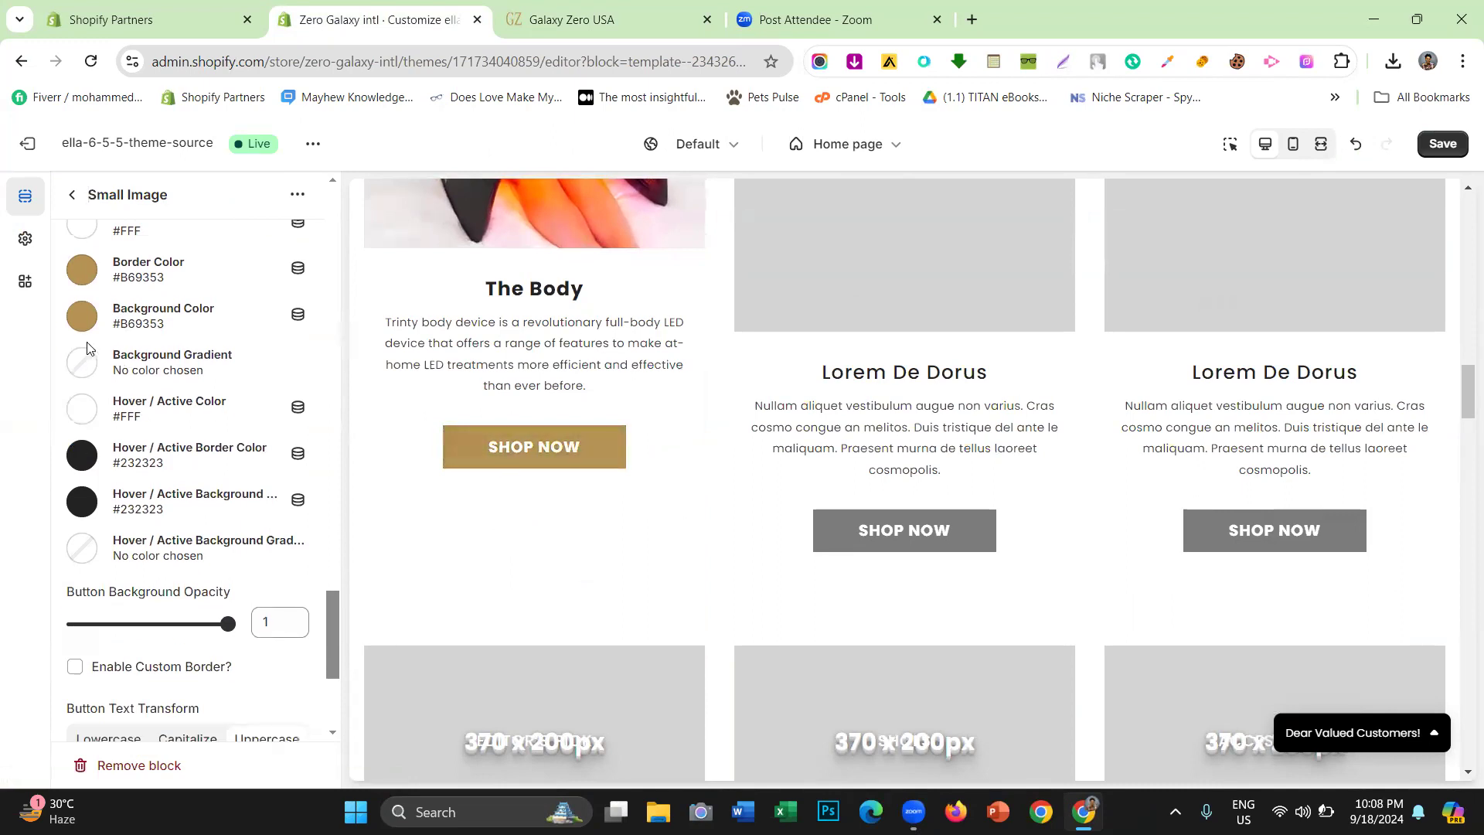
click(71, 362)
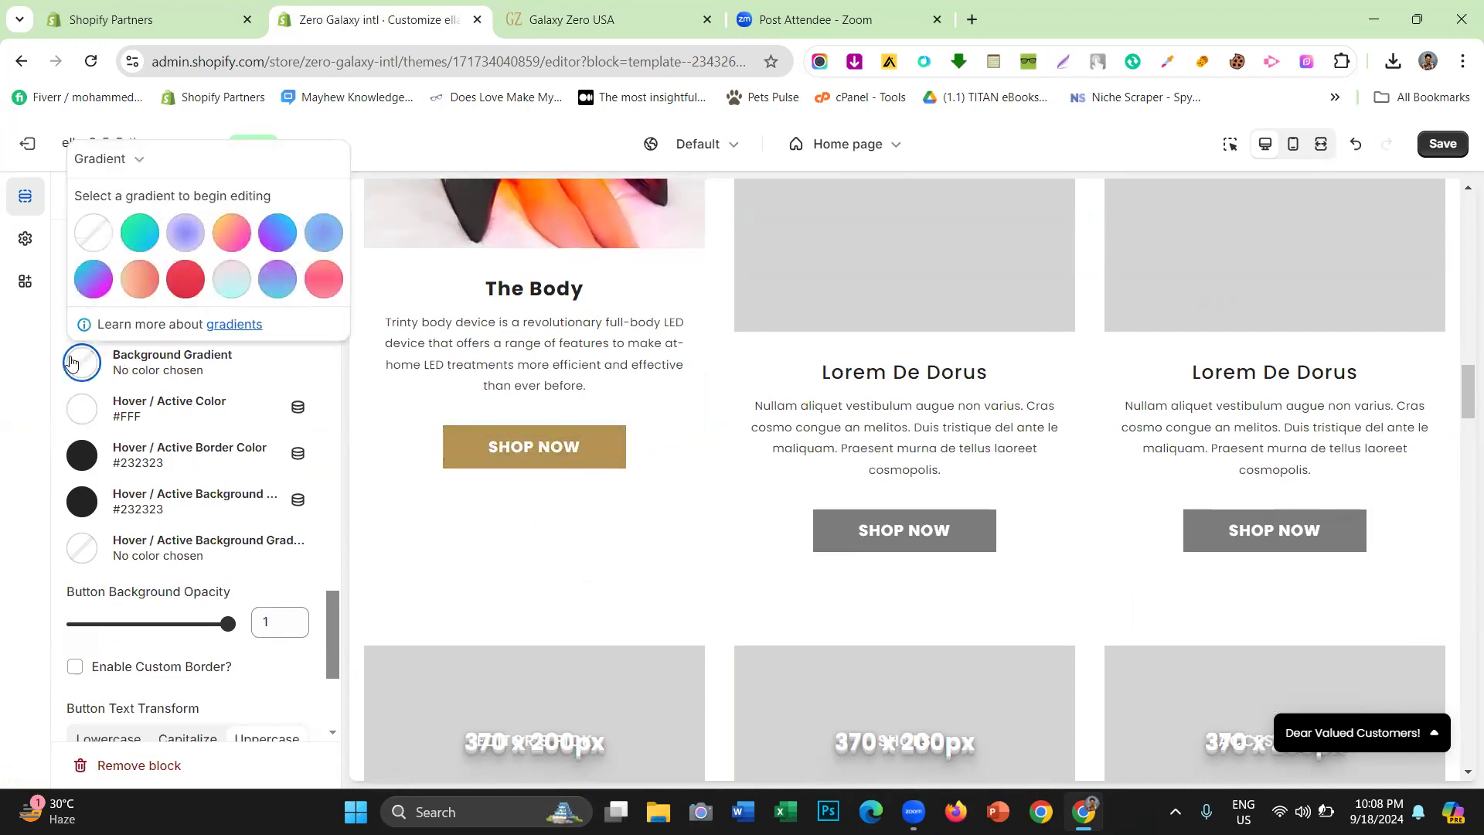
click(1, 377)
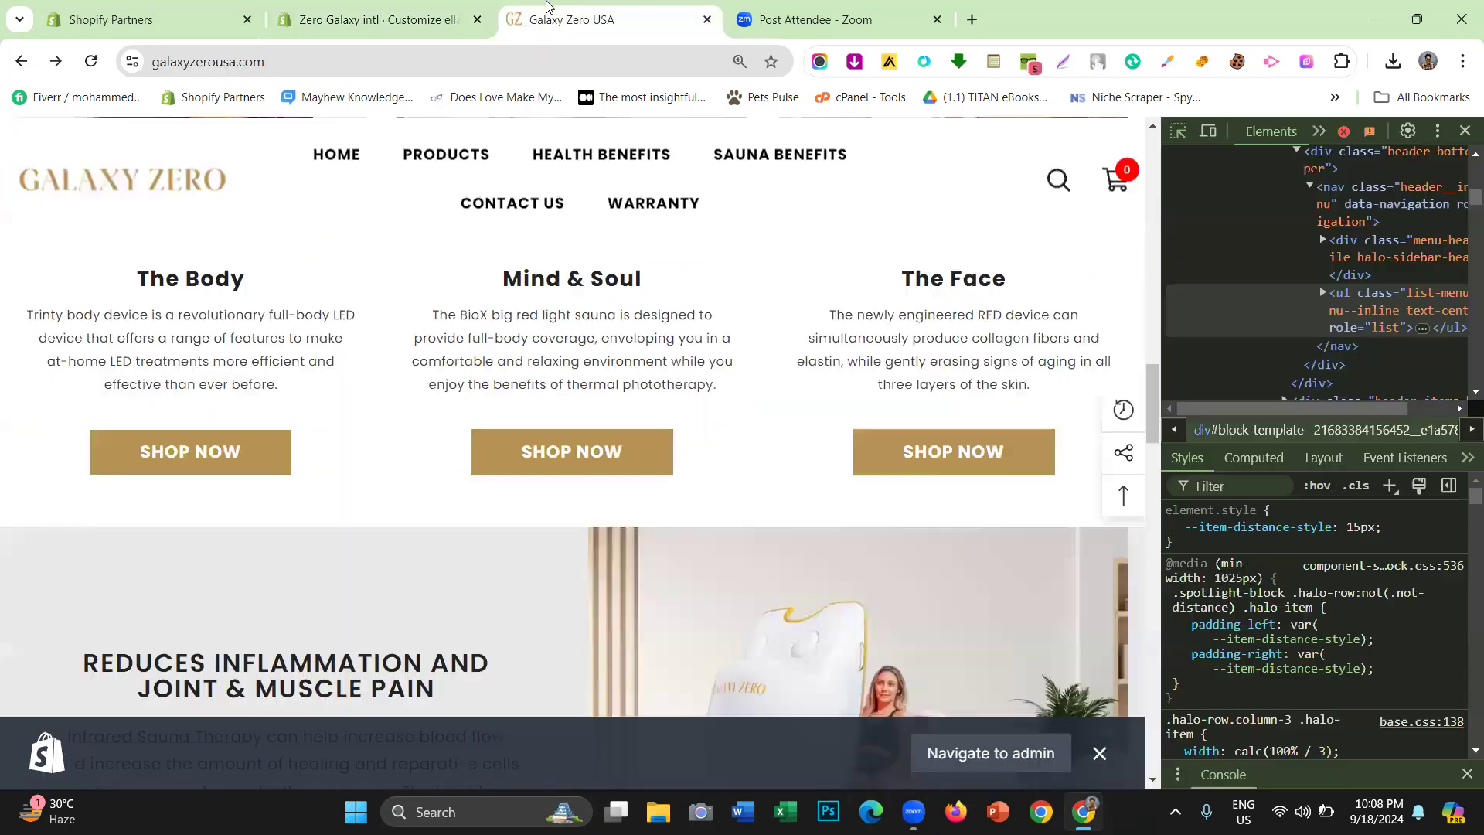
Close the developer tools on the Galaxy Zero USA site and examine how The Body's Shop Now button looks in its hover state
click(568, 19)
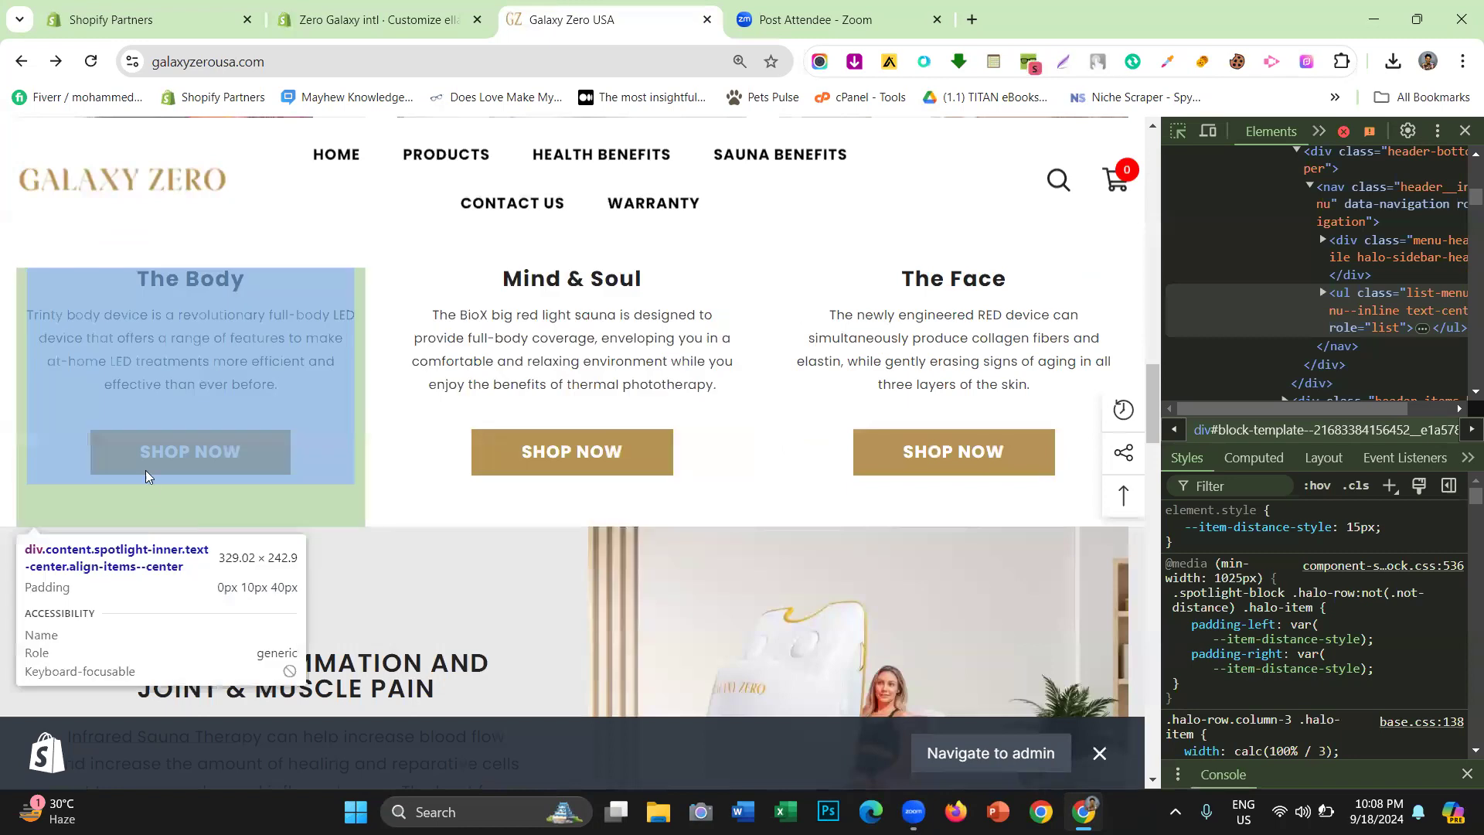
scroll(1266, 177, up, 10)
click(1465, 132)
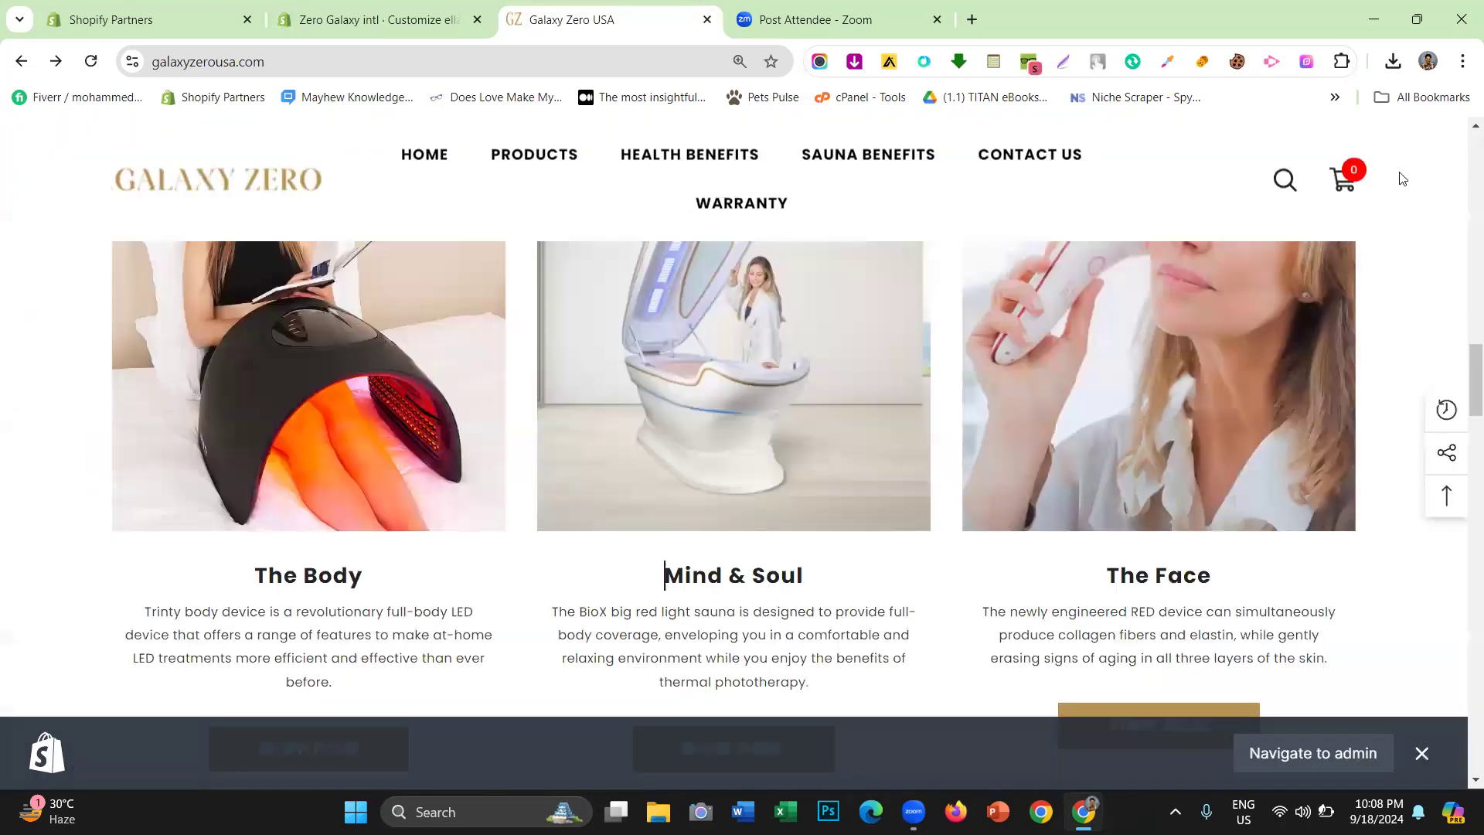
scroll(270, 479, down, 3)
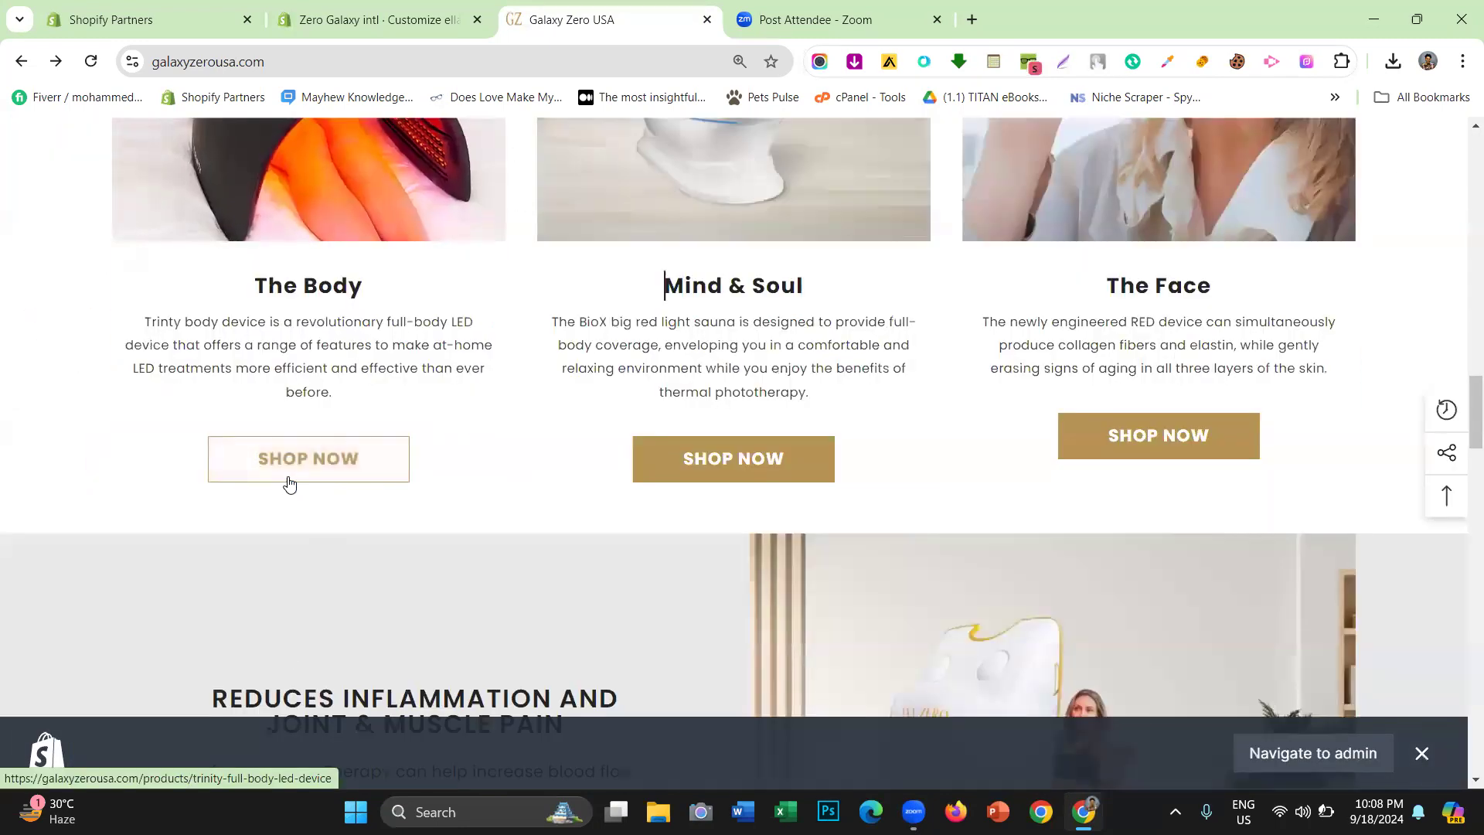
Return to the theme editor and set The Body button's hover/active background color to white, #FFFFFF
click(311, 6)
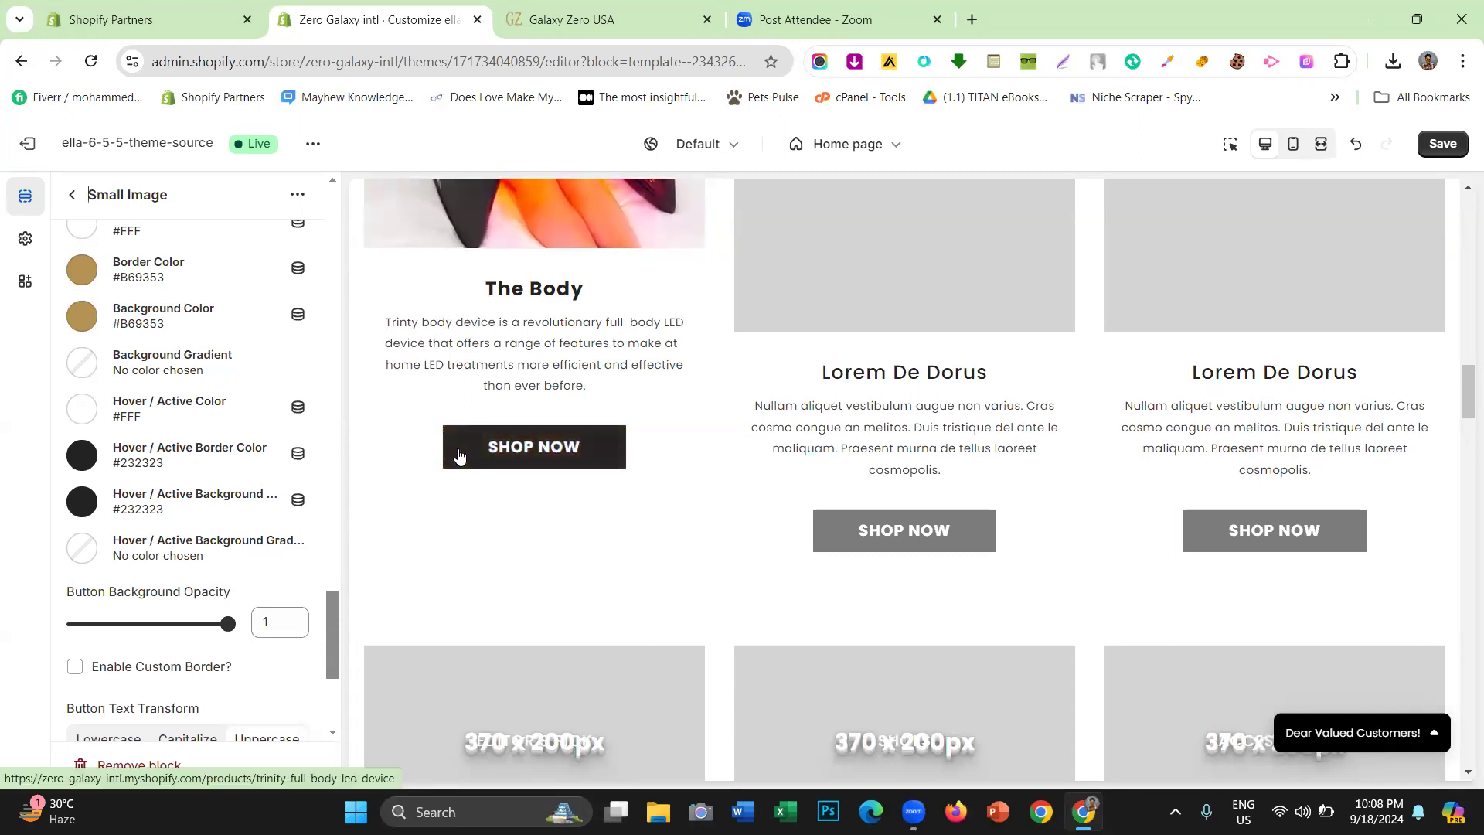
click(81, 502)
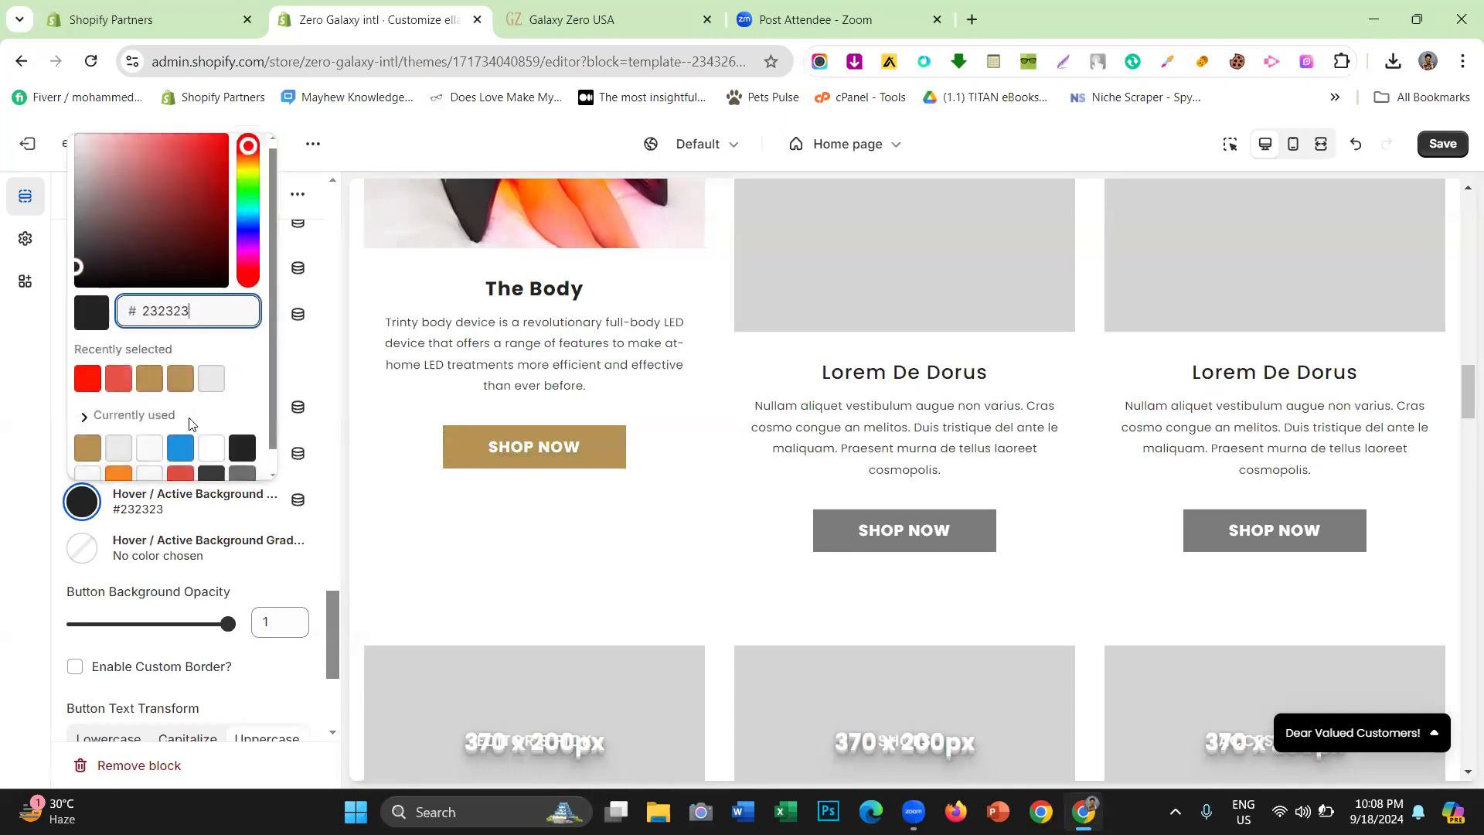
click(211, 455)
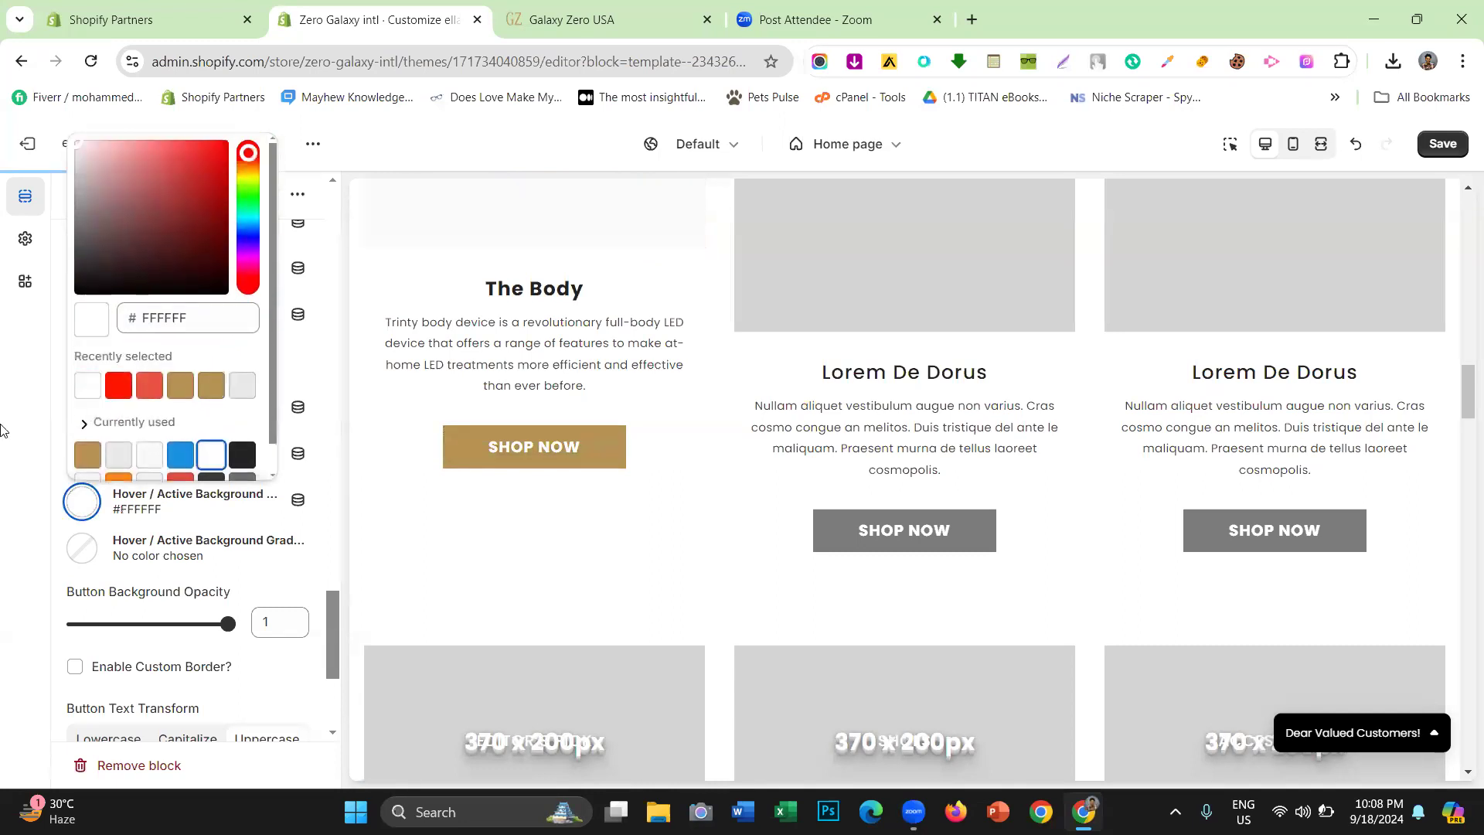
click(2, 426)
scroll(585, 451, down, 6)
scroll(582, 452, down, 8)
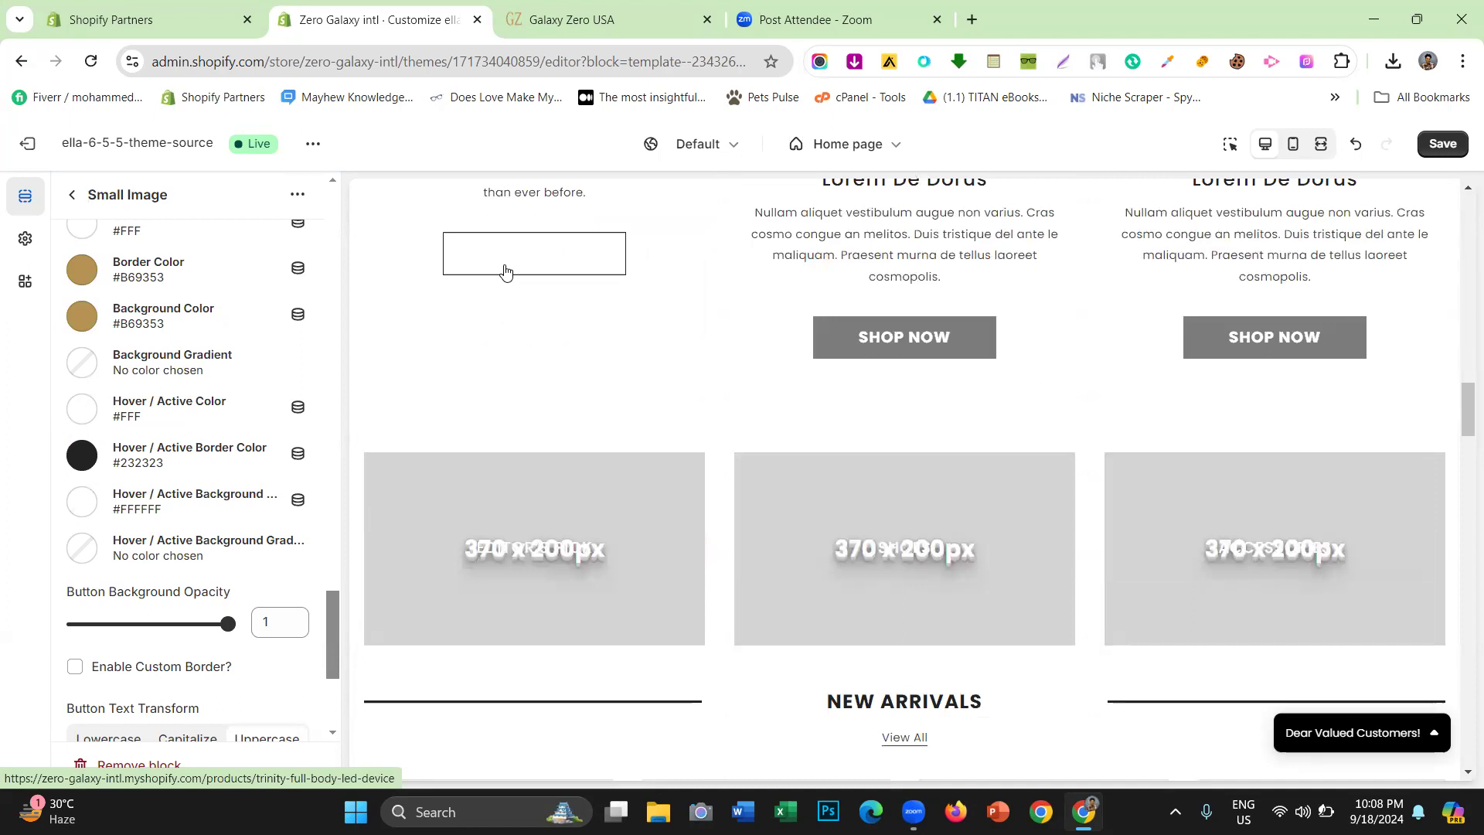
Set The Body button's hover/active text color to #B69353 and check it in the preview
click(81, 418)
click(180, 682)
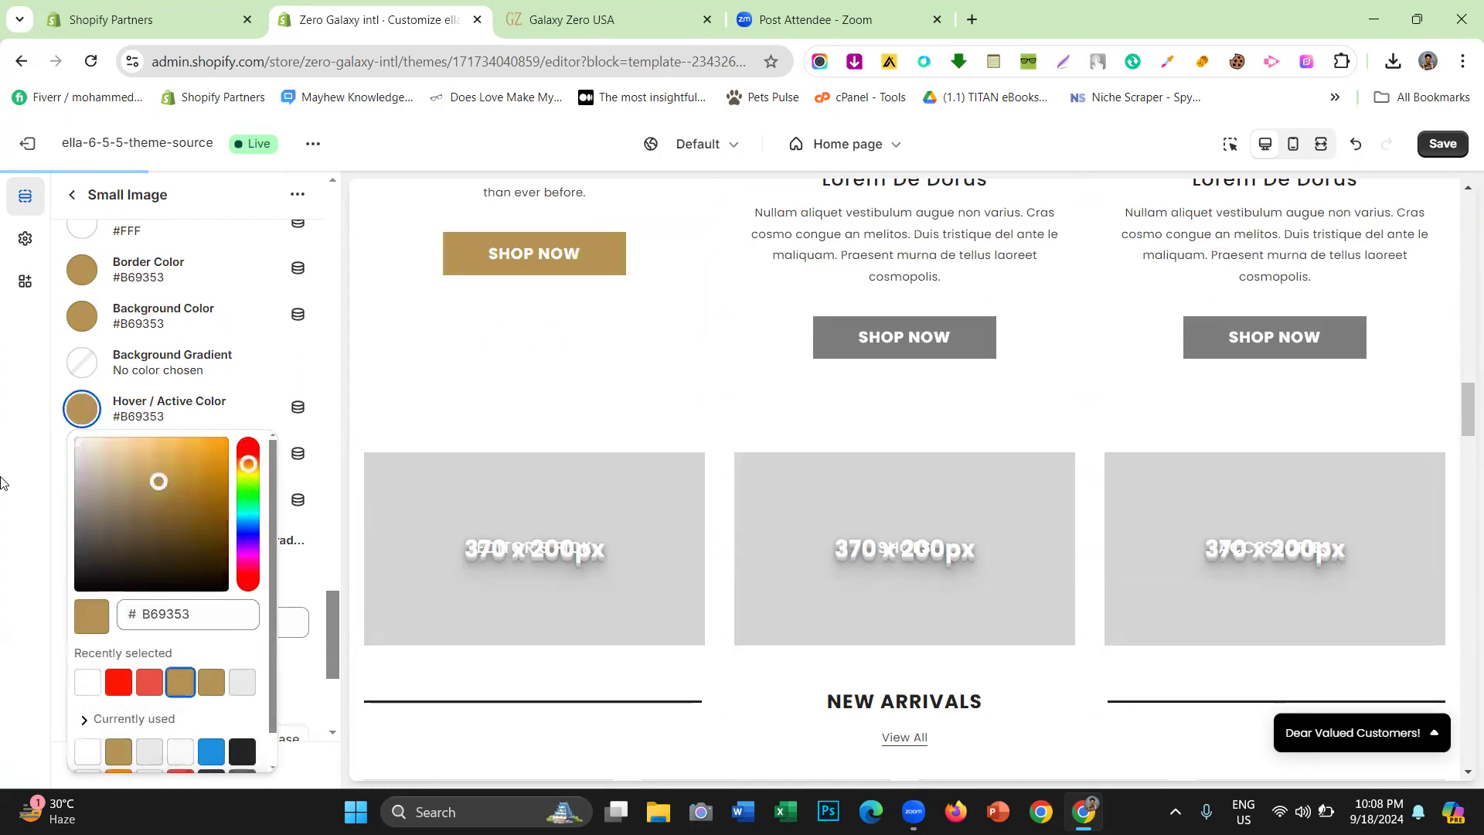
click(6, 472)
scroll(663, 374, down, 10)
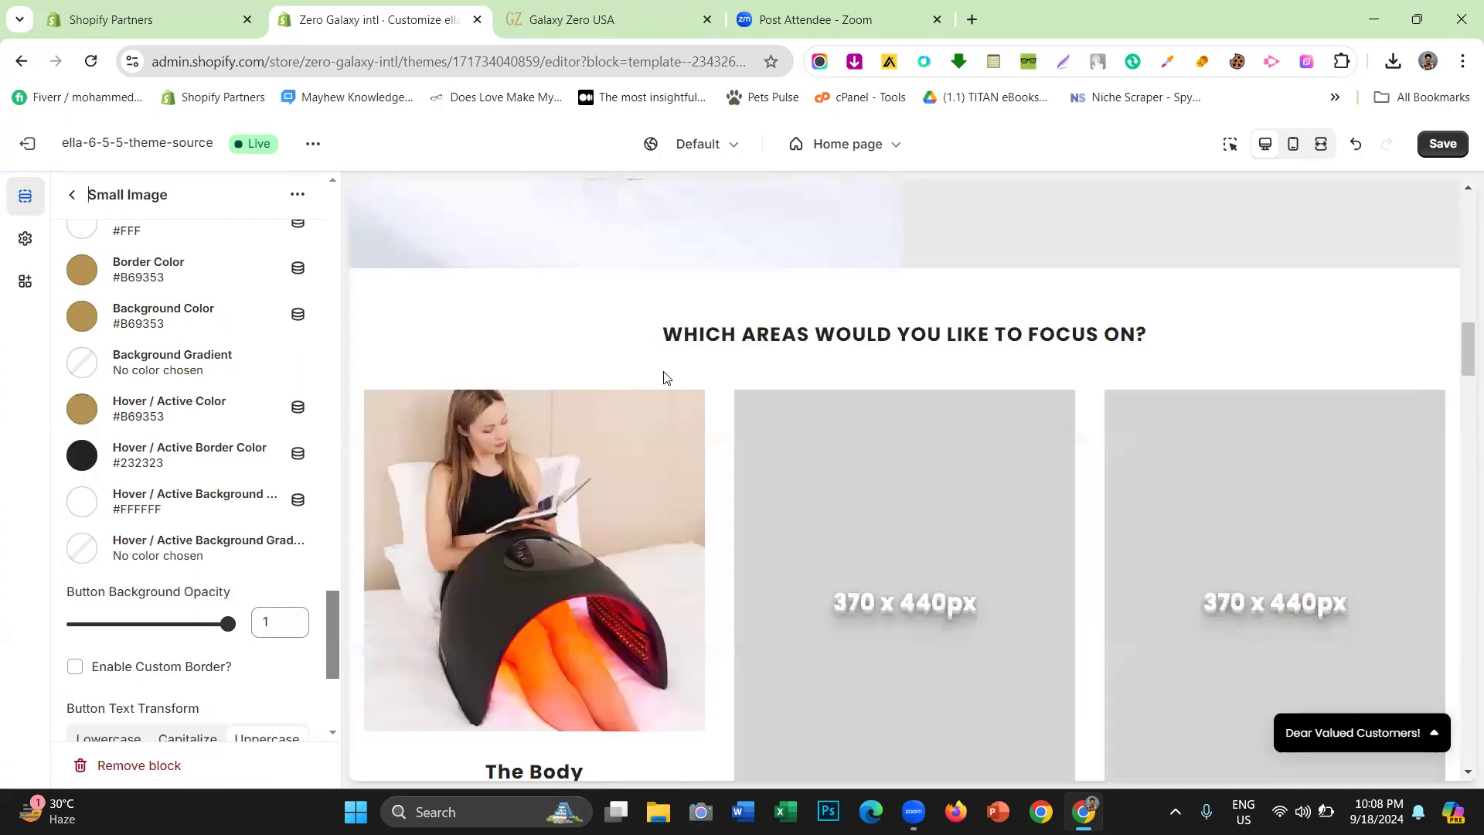
scroll(638, 400, down, 3)
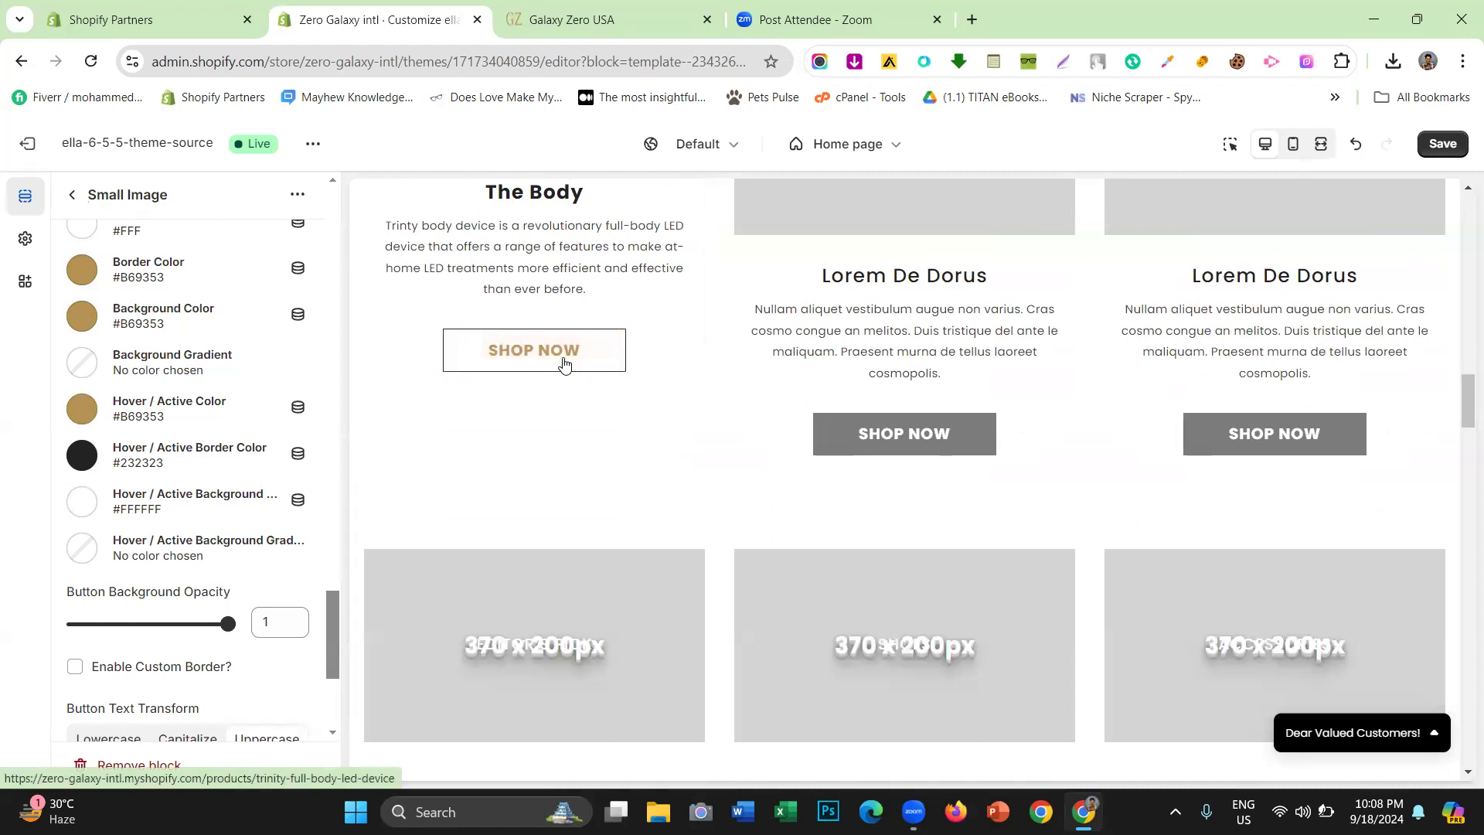
Set The Body button's hover/active border color to #B69353 and check the button in the preview
click(82, 455)
click(191, 392)
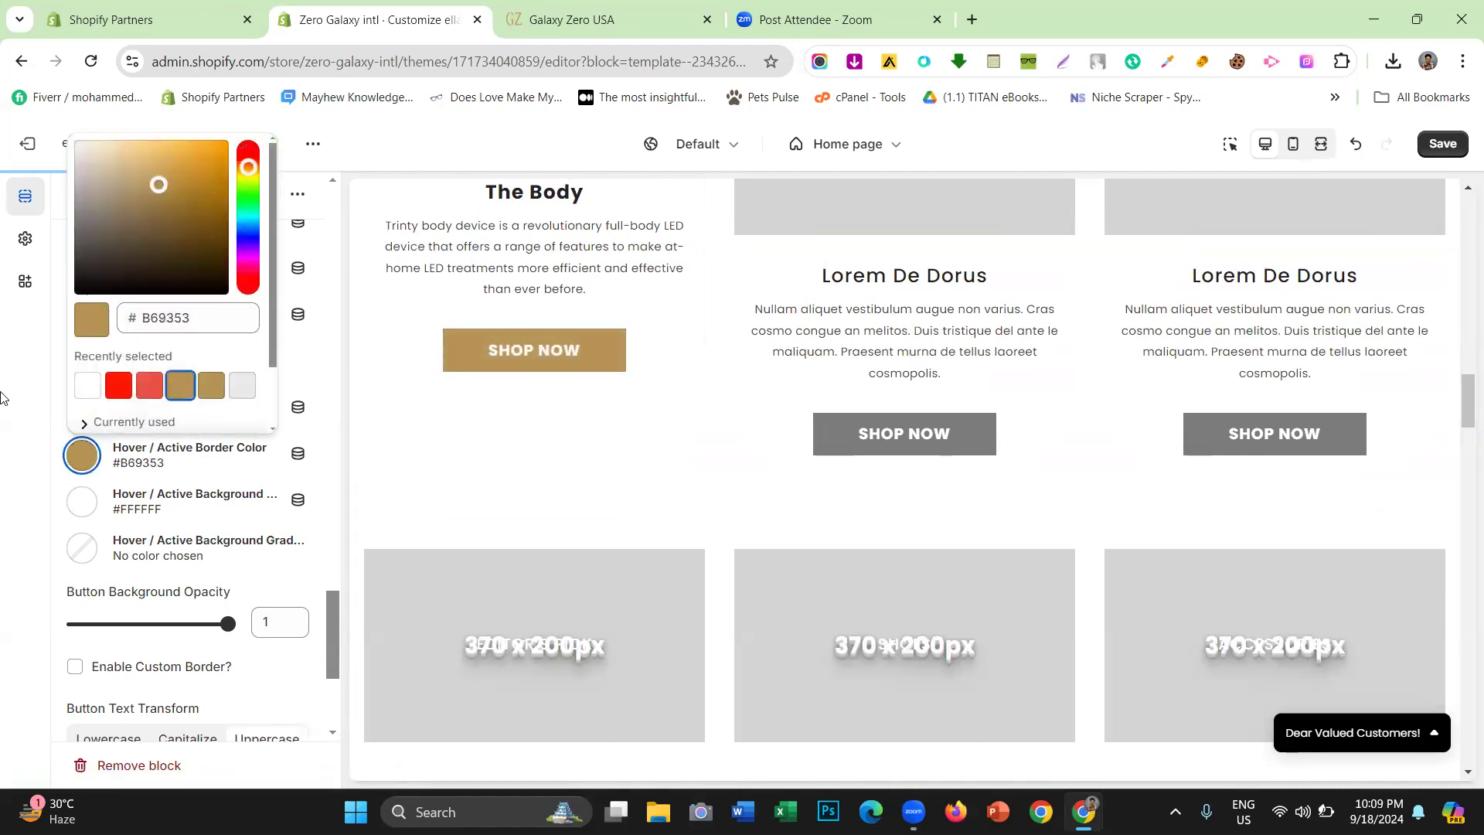
scroll(712, 429, down, 8)
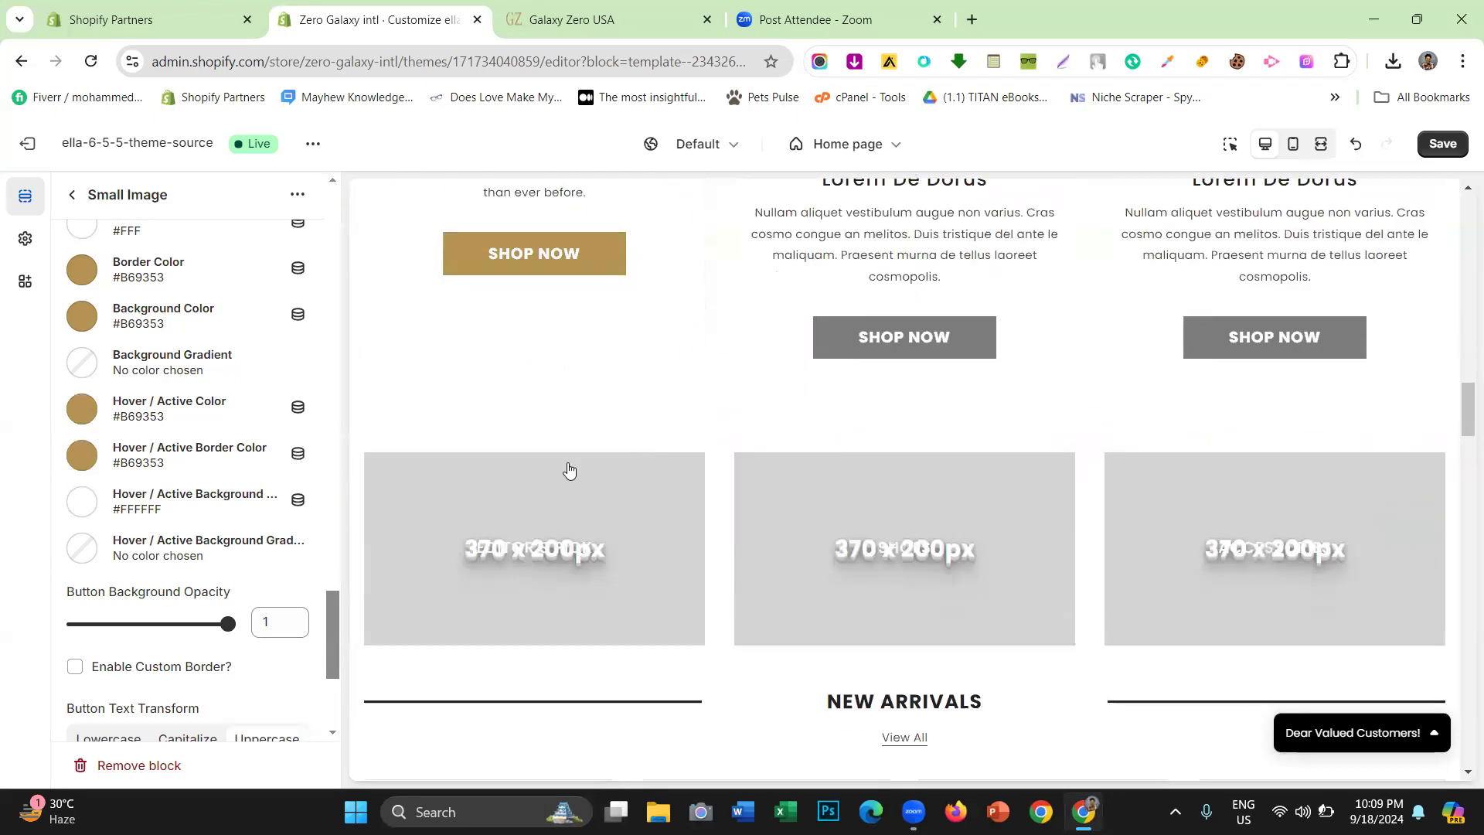
scroll(569, 471, up, 4)
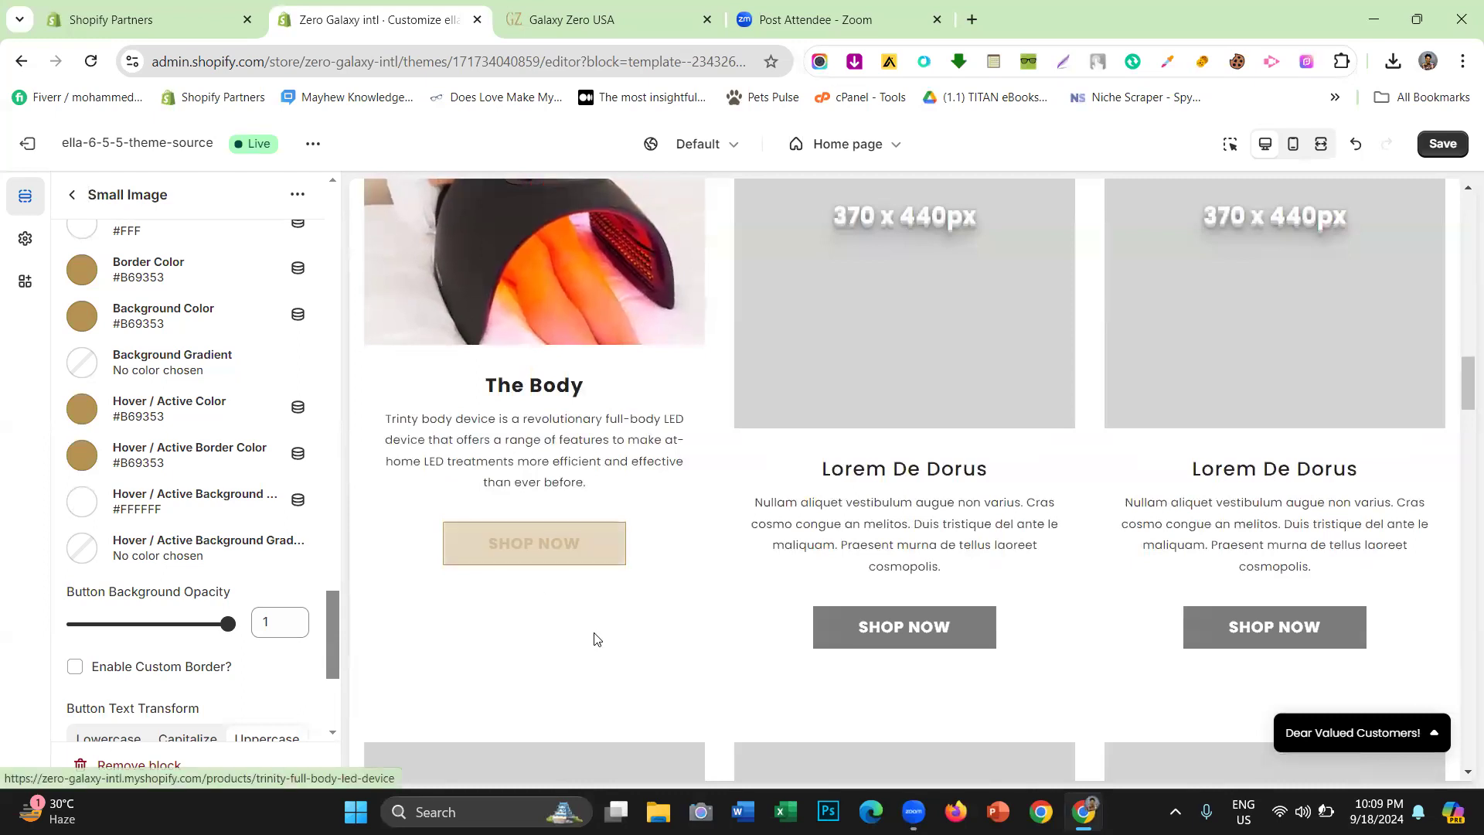
Leave The Body block's settings for the Home page section list and save the theme changes
scroll(552, 417, up, 6)
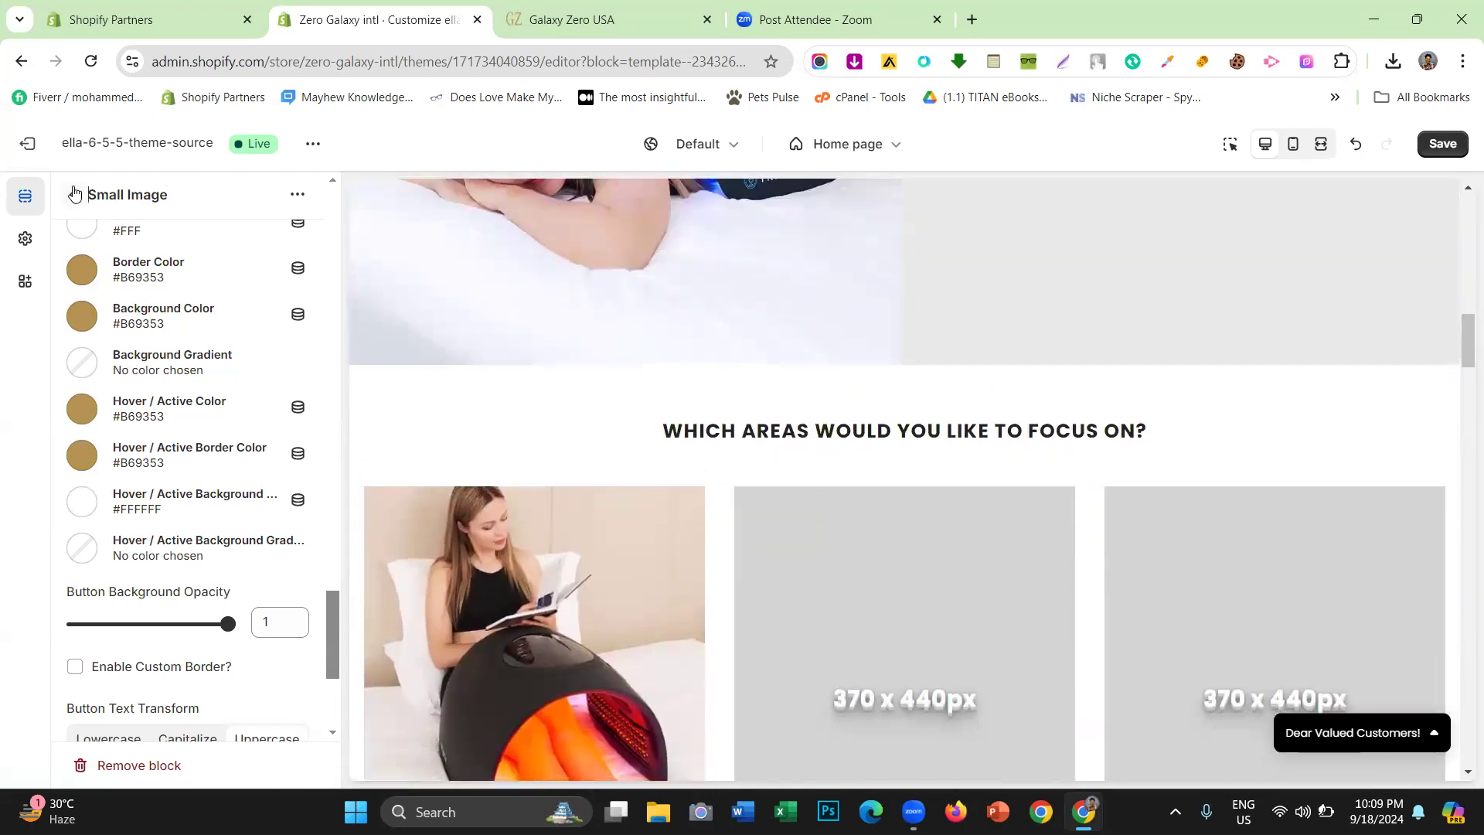
click(74, 193)
scroll(777, 320, down, 5)
scroll(696, 355, up, 5)
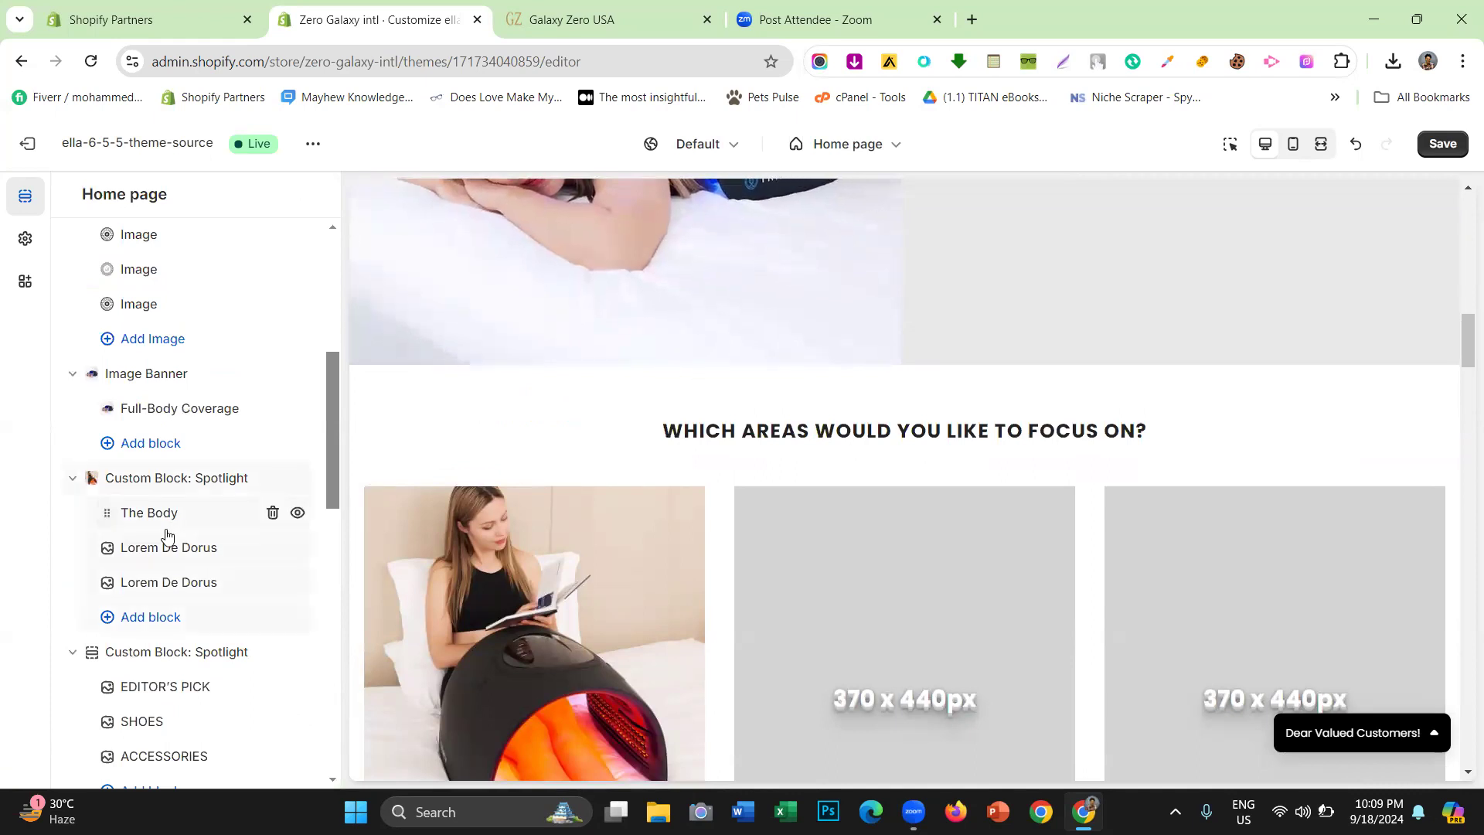
scroll(848, 444, down, 3)
scroll(795, 355, down, 2)
scroll(844, 364, up, 2)
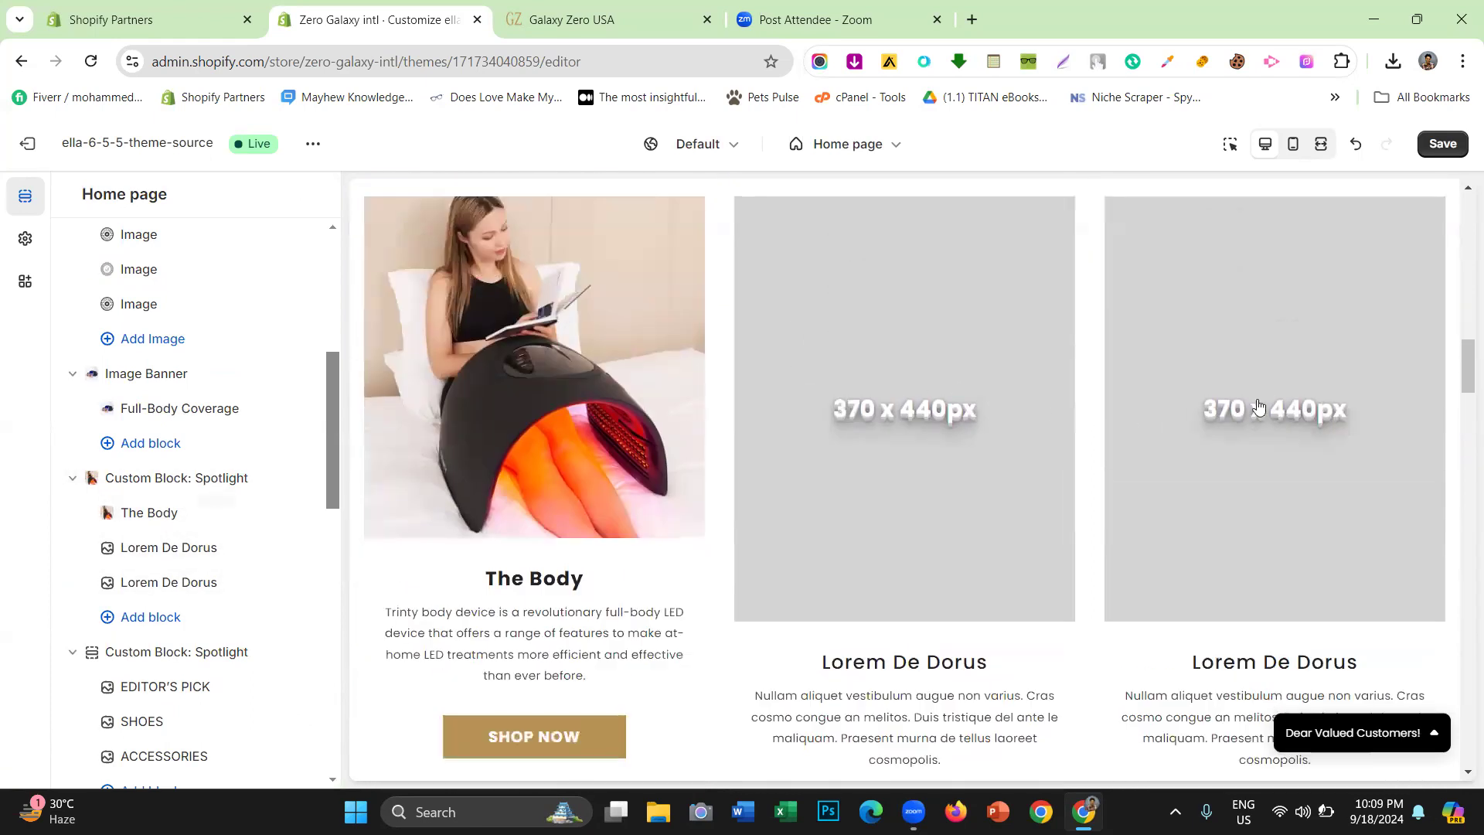
click(1443, 144)
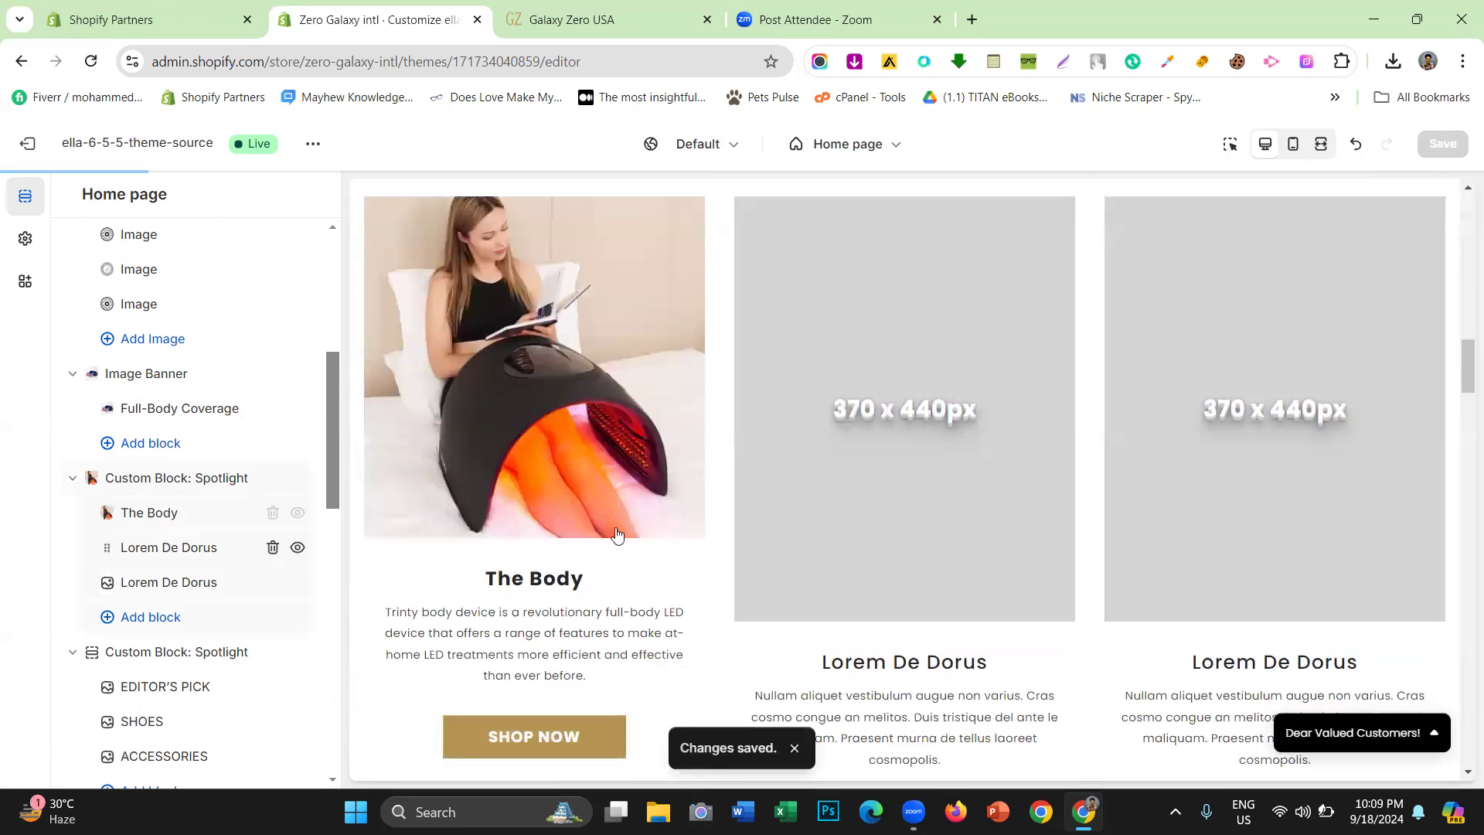
Switch to the Galaxy Zero USA site, examine the section below the three product cards, and dismiss the admin bar
scroll(1110, 421, down, 4)
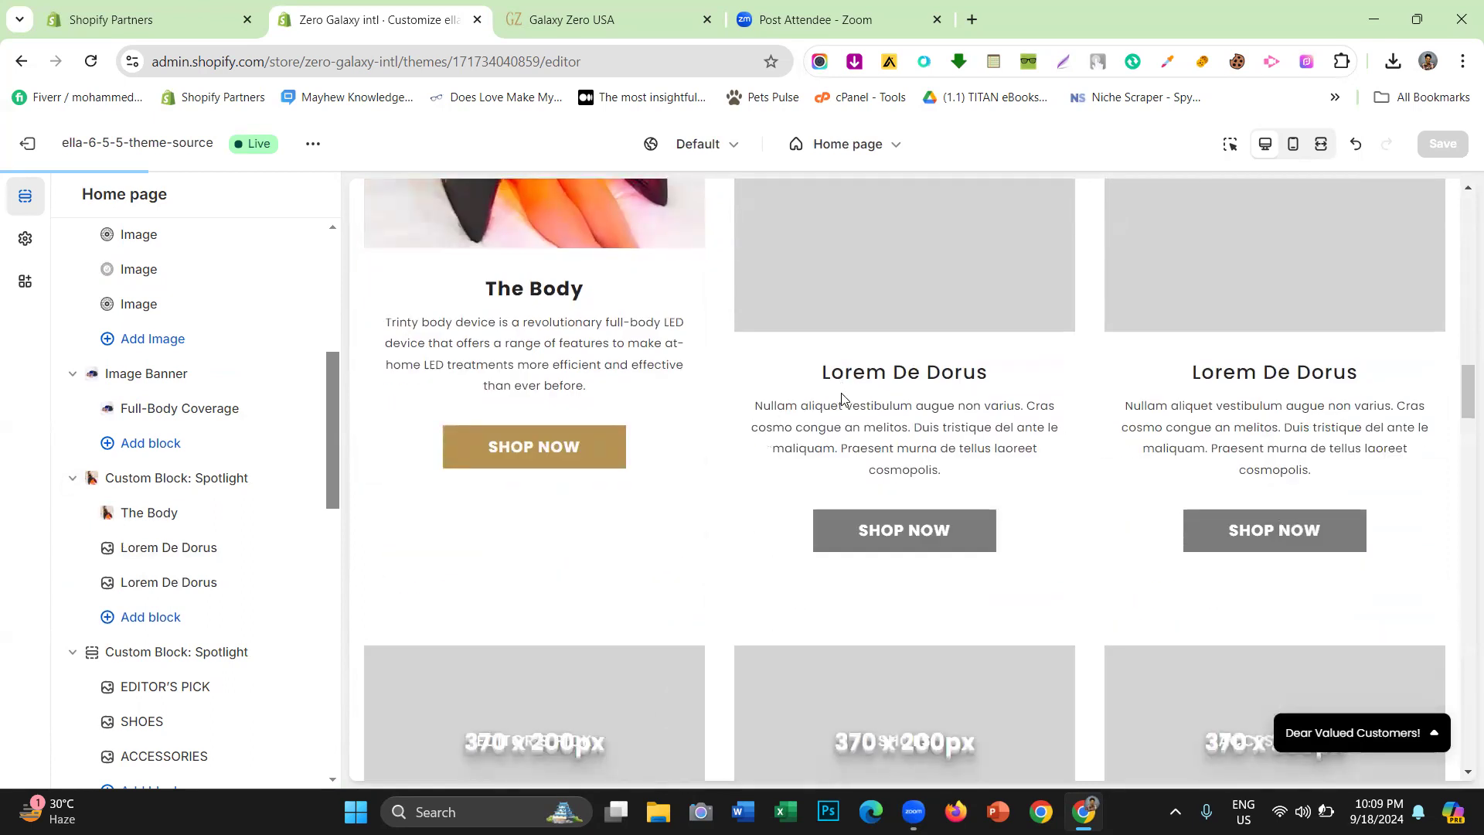
scroll(878, 444, down, 1)
scroll(865, 429, up, 1)
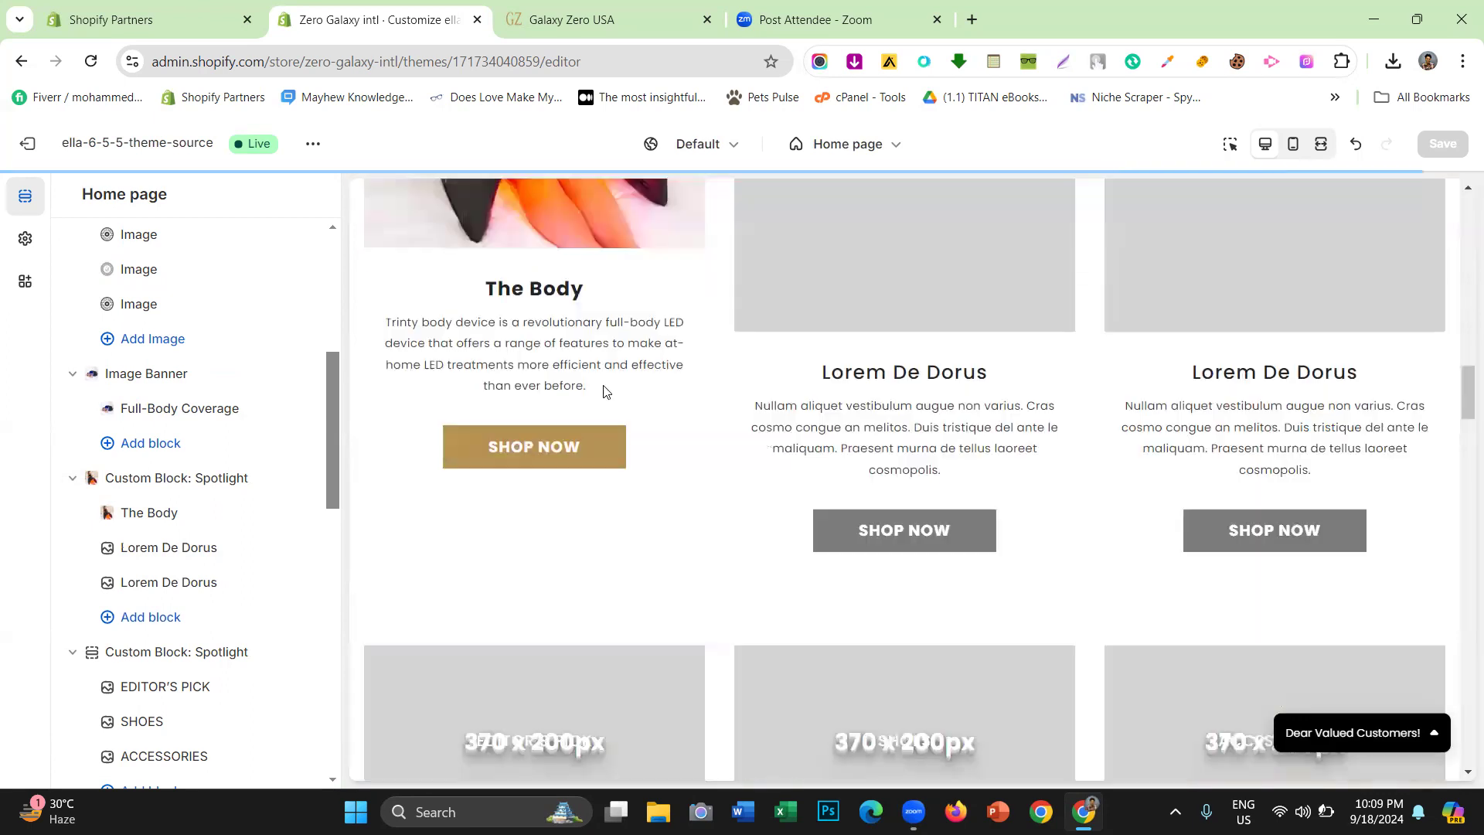
scroll(784, 334, down, 1)
scroll(773, 334, down, 3)
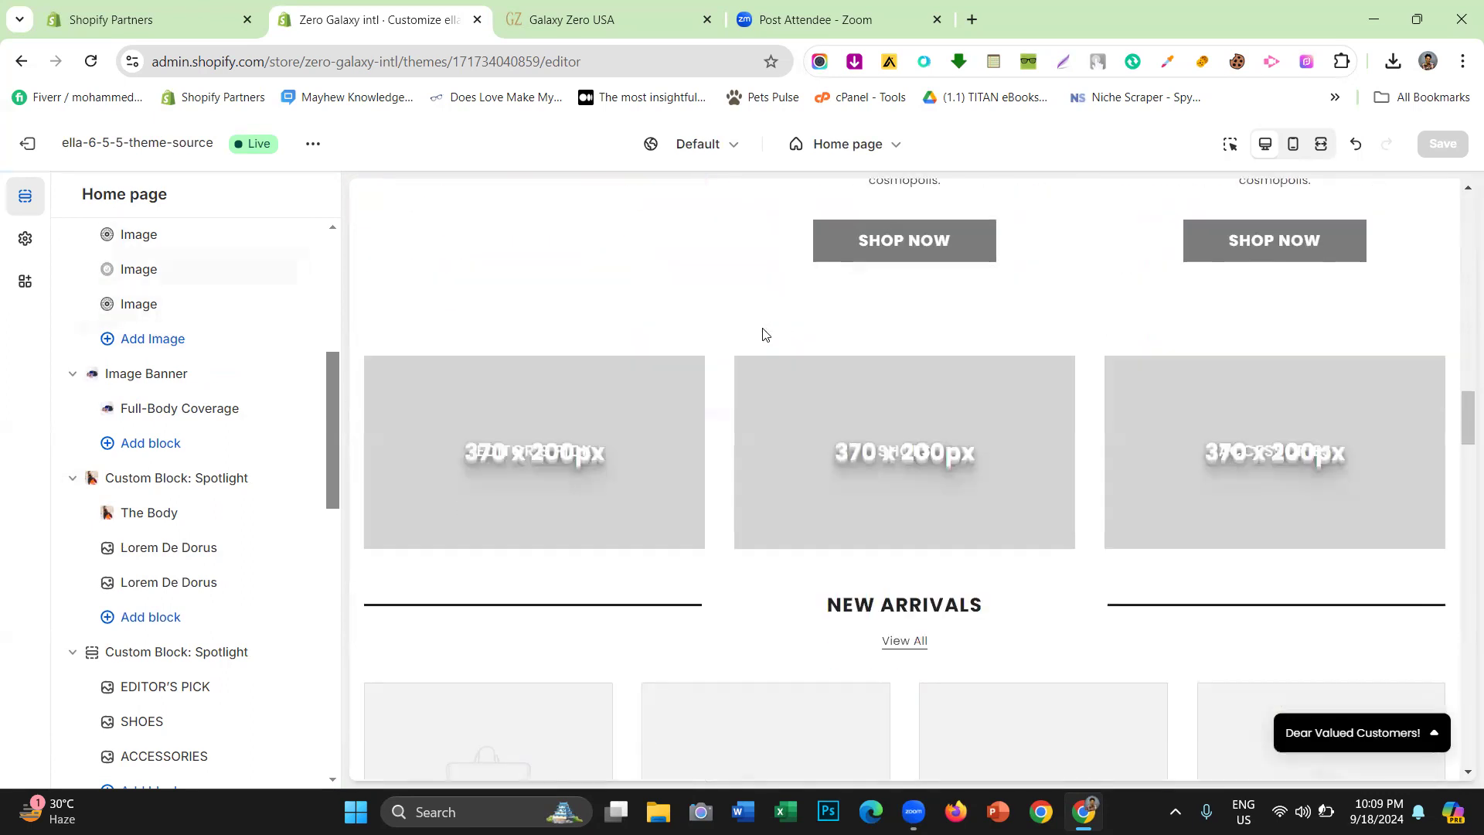
click(636, 6)
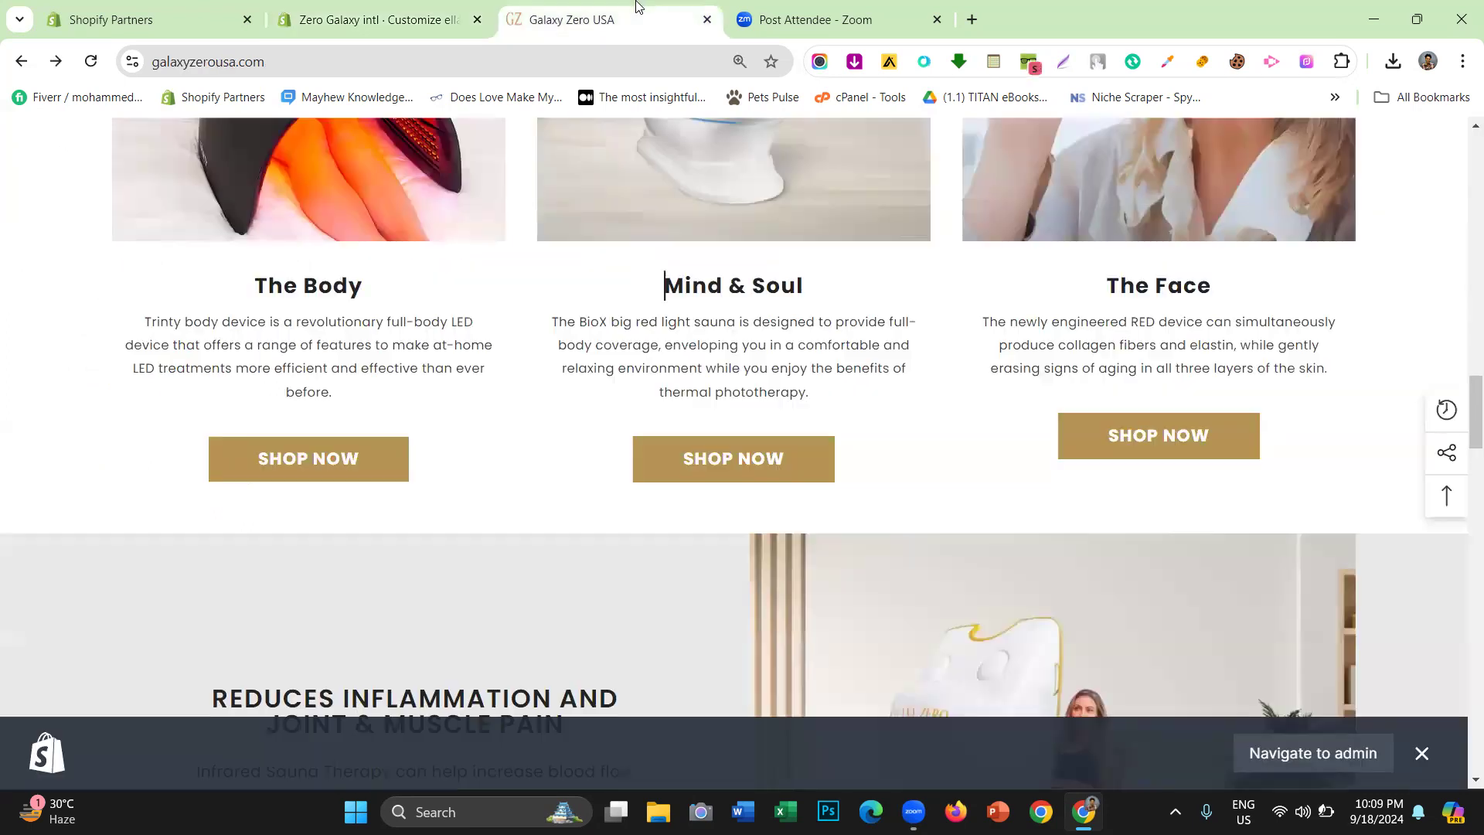
scroll(610, 235, down, 3)
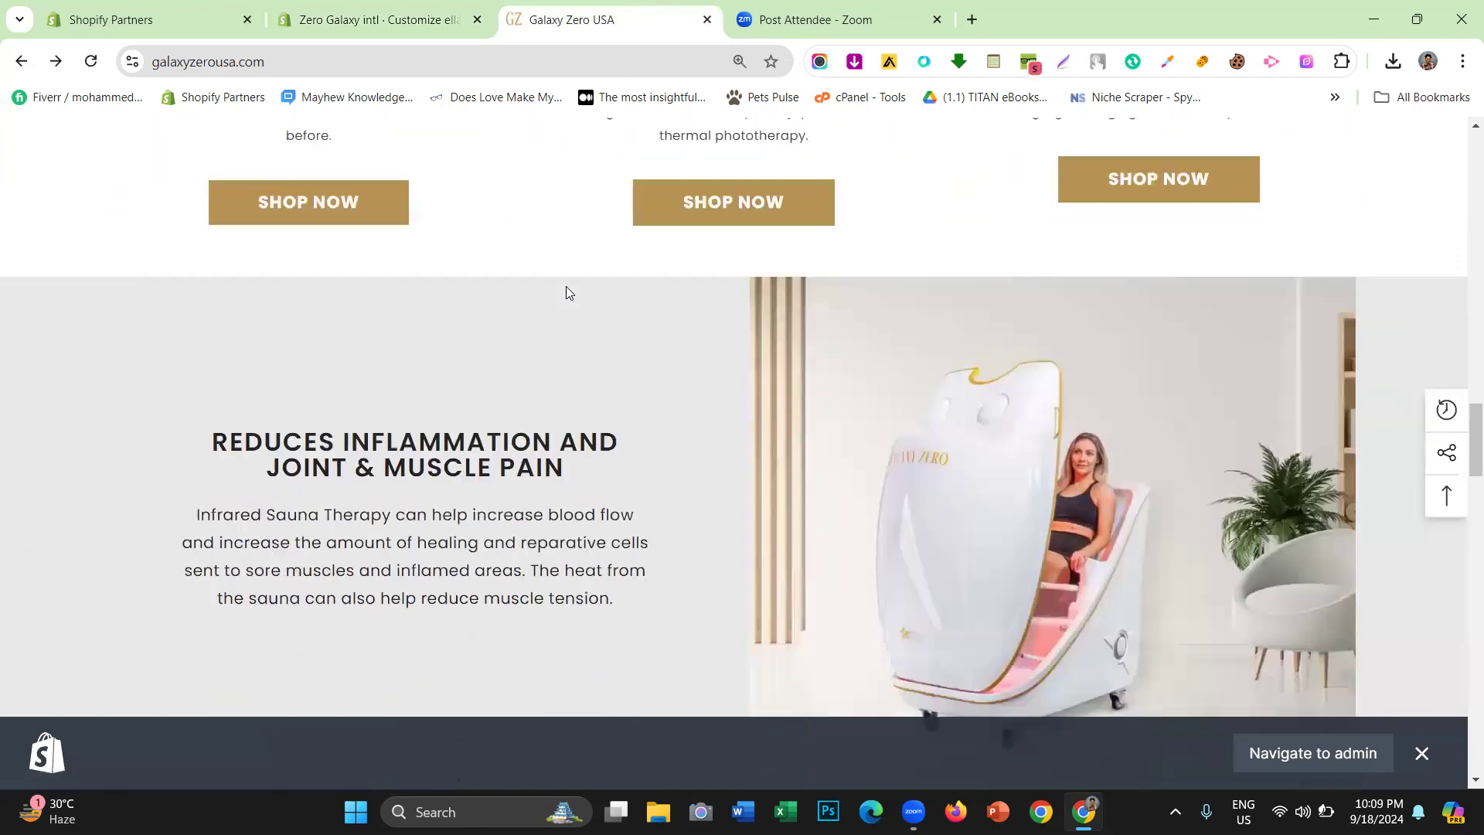
scroll(572, 281, down, 2)
scroll(595, 289, up, 3)
scroll(603, 287, down, 2)
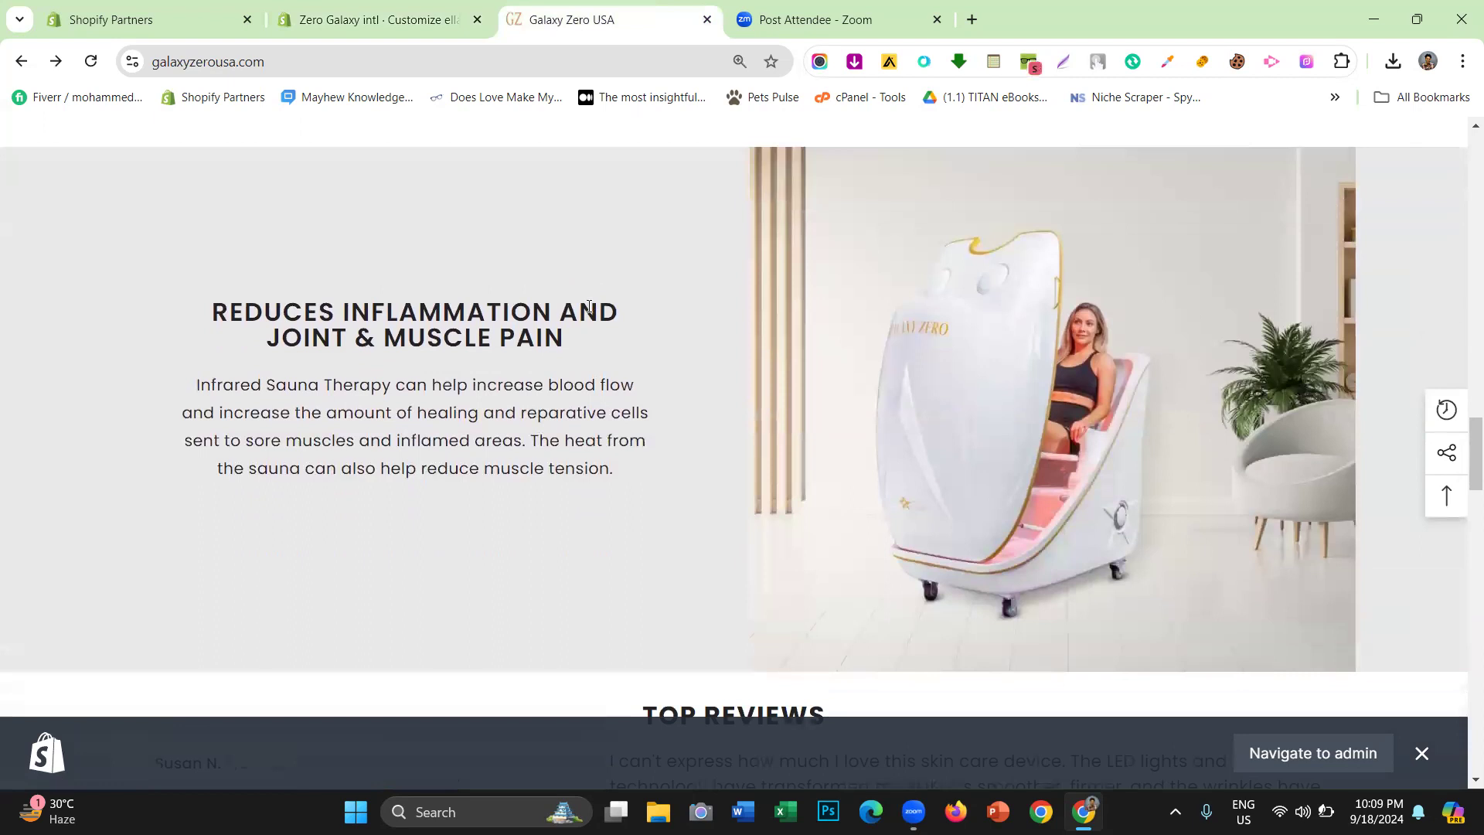
scroll(603, 287, up, 5)
scroll(587, 305, down, 4)
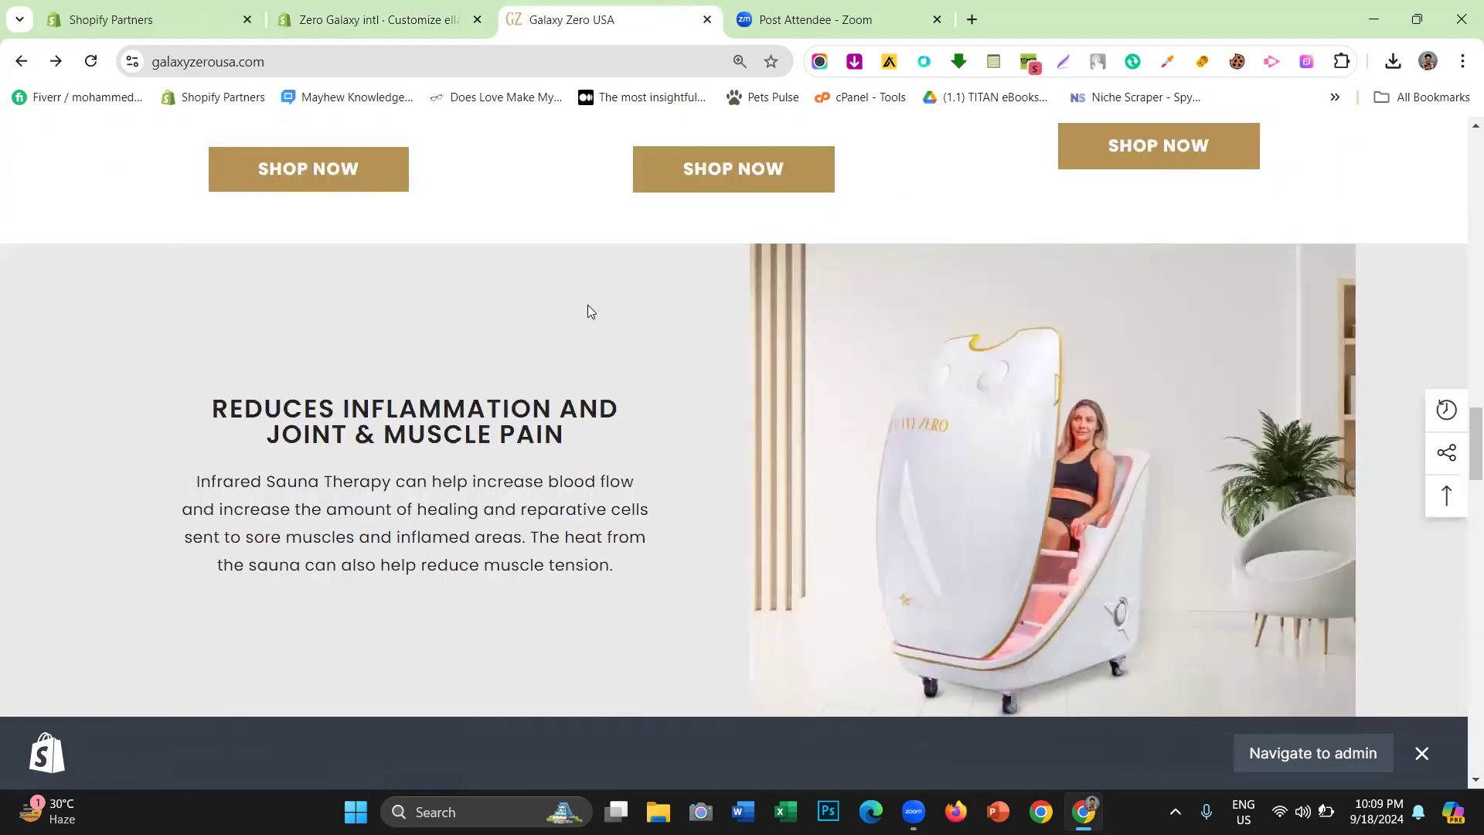
scroll(587, 312, down, 1)
click(1422, 758)
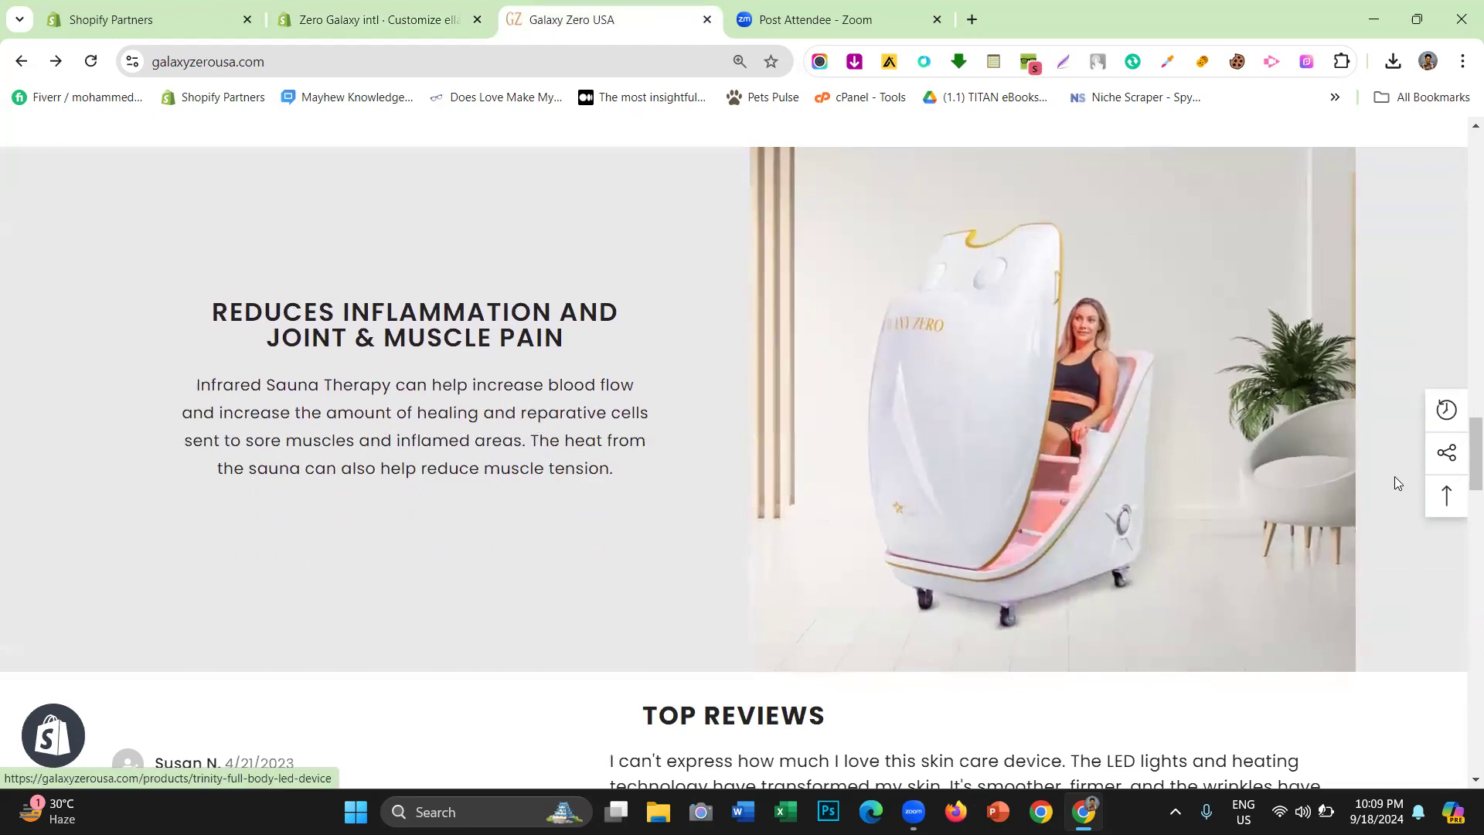
Compare the layout of the Full-Body Coverage banner with the Reduces Inflammation and Joint & Muscle Pain banner
scroll(1394, 476, up, 1)
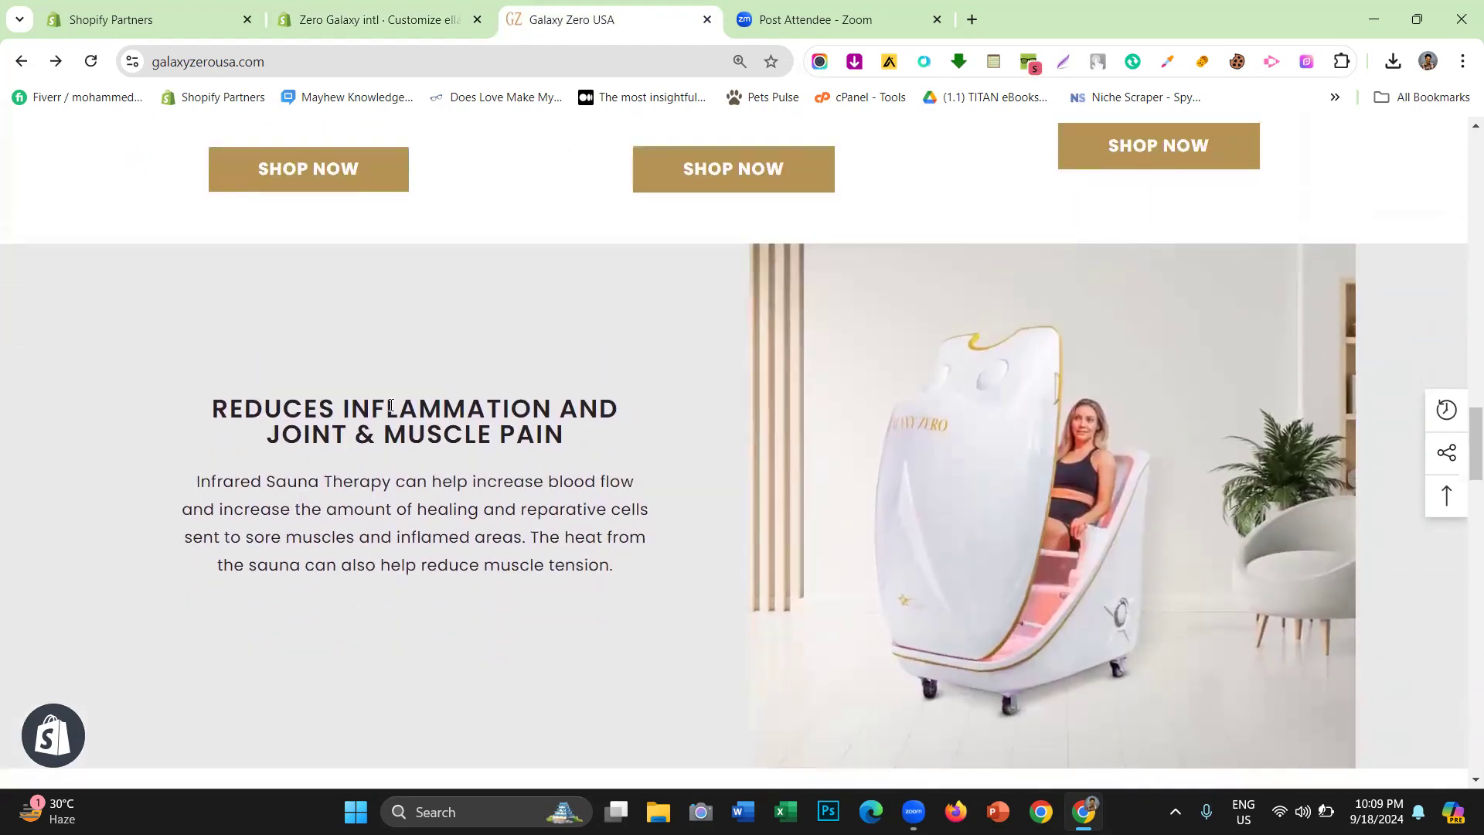
scroll(427, 382, up, 12)
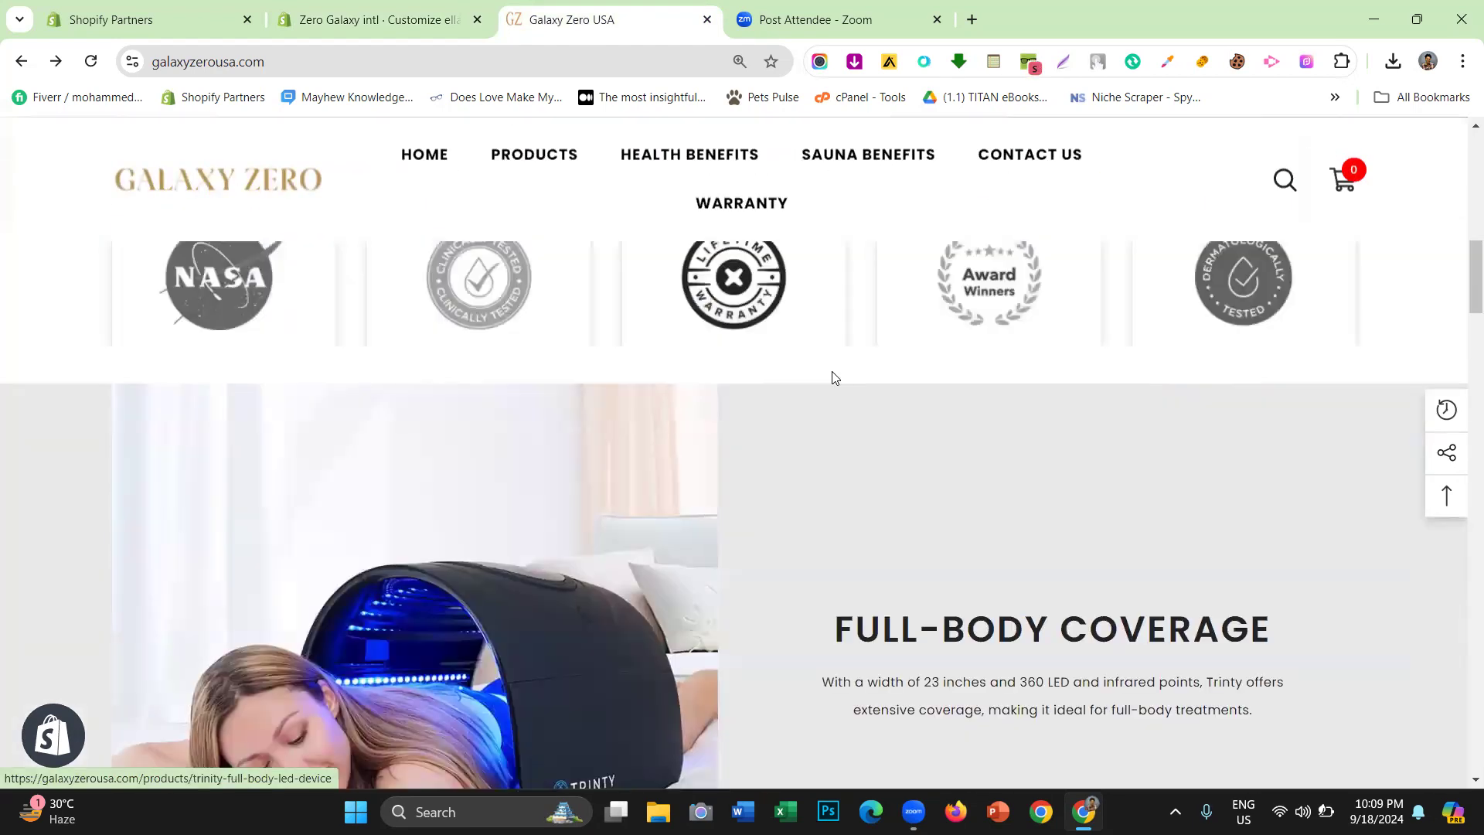
scroll(779, 410, down, 1)
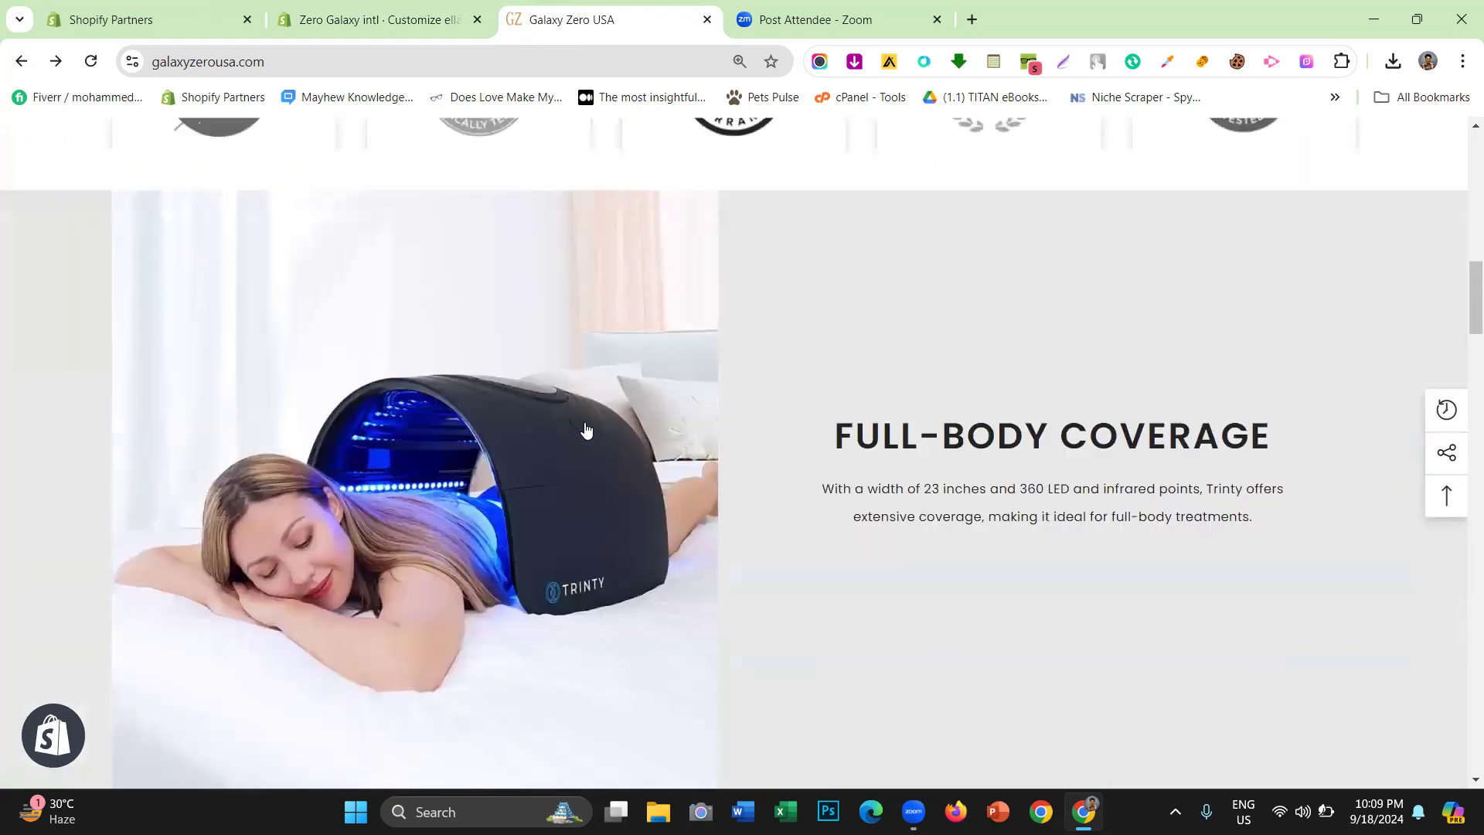
scroll(813, 417, down, 1)
scroll(813, 422, down, 12)
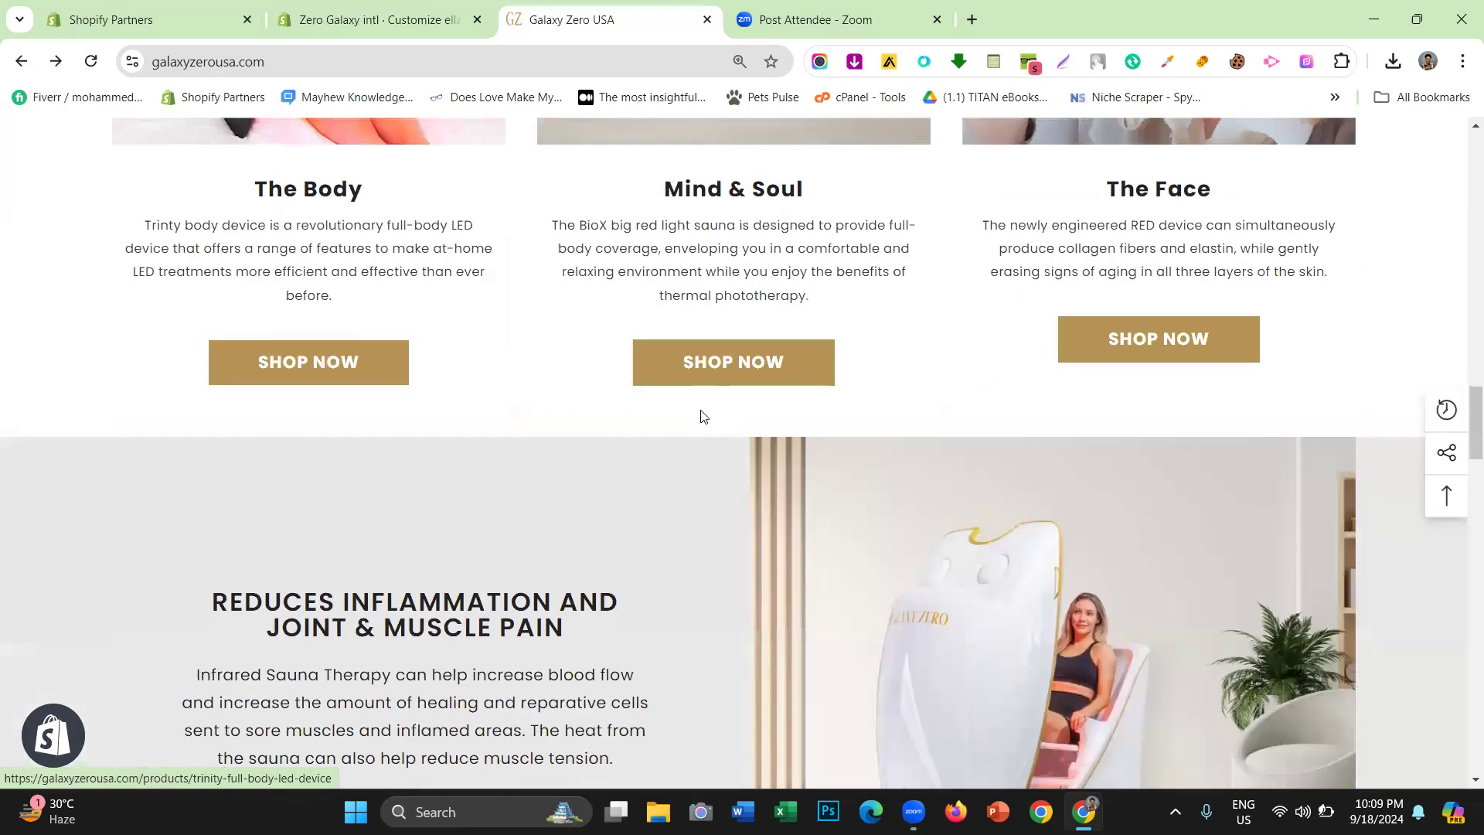
scroll(833, 425, up, 10)
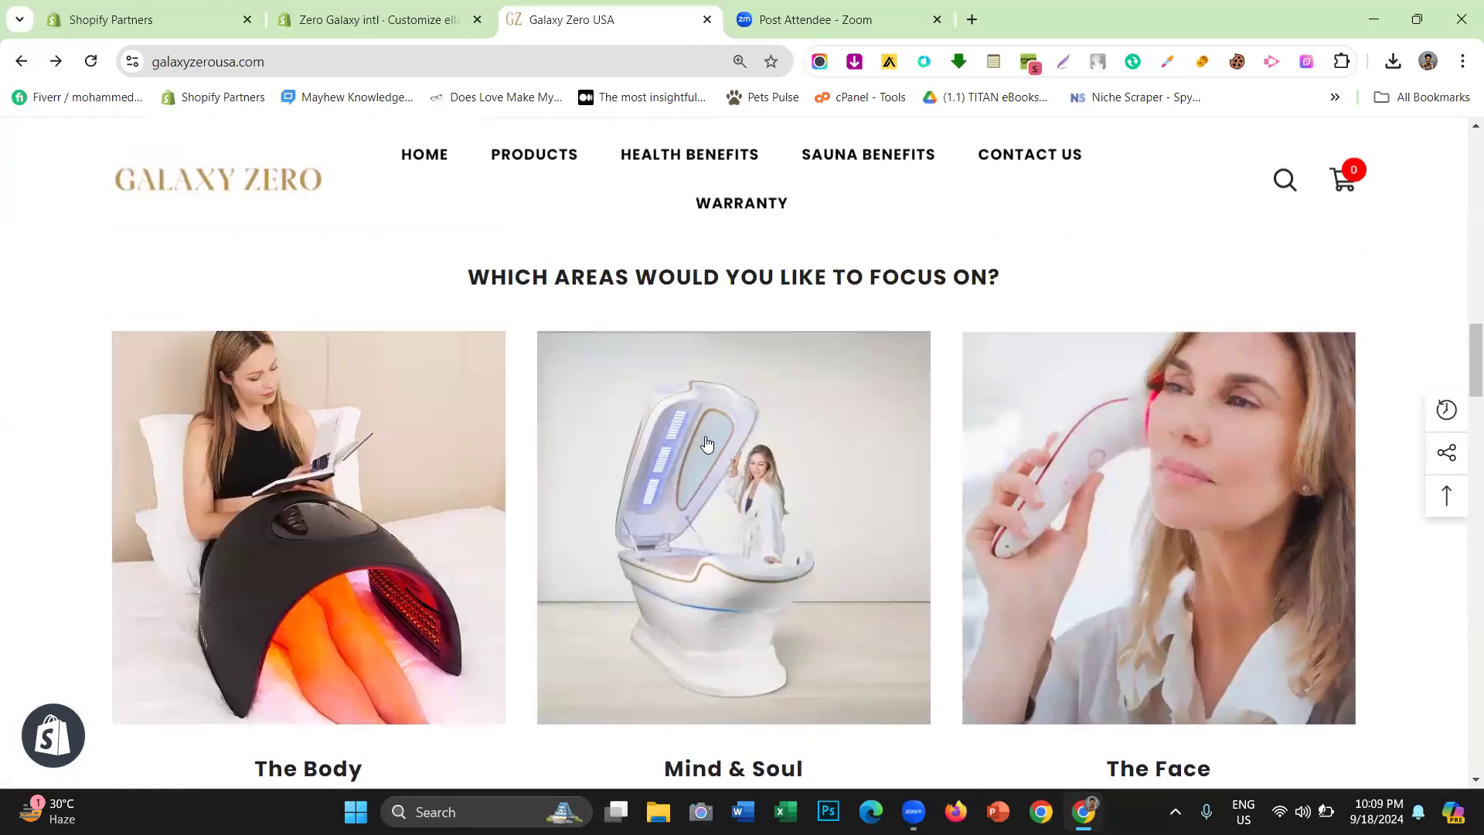
scroll(660, 439, down, 12)
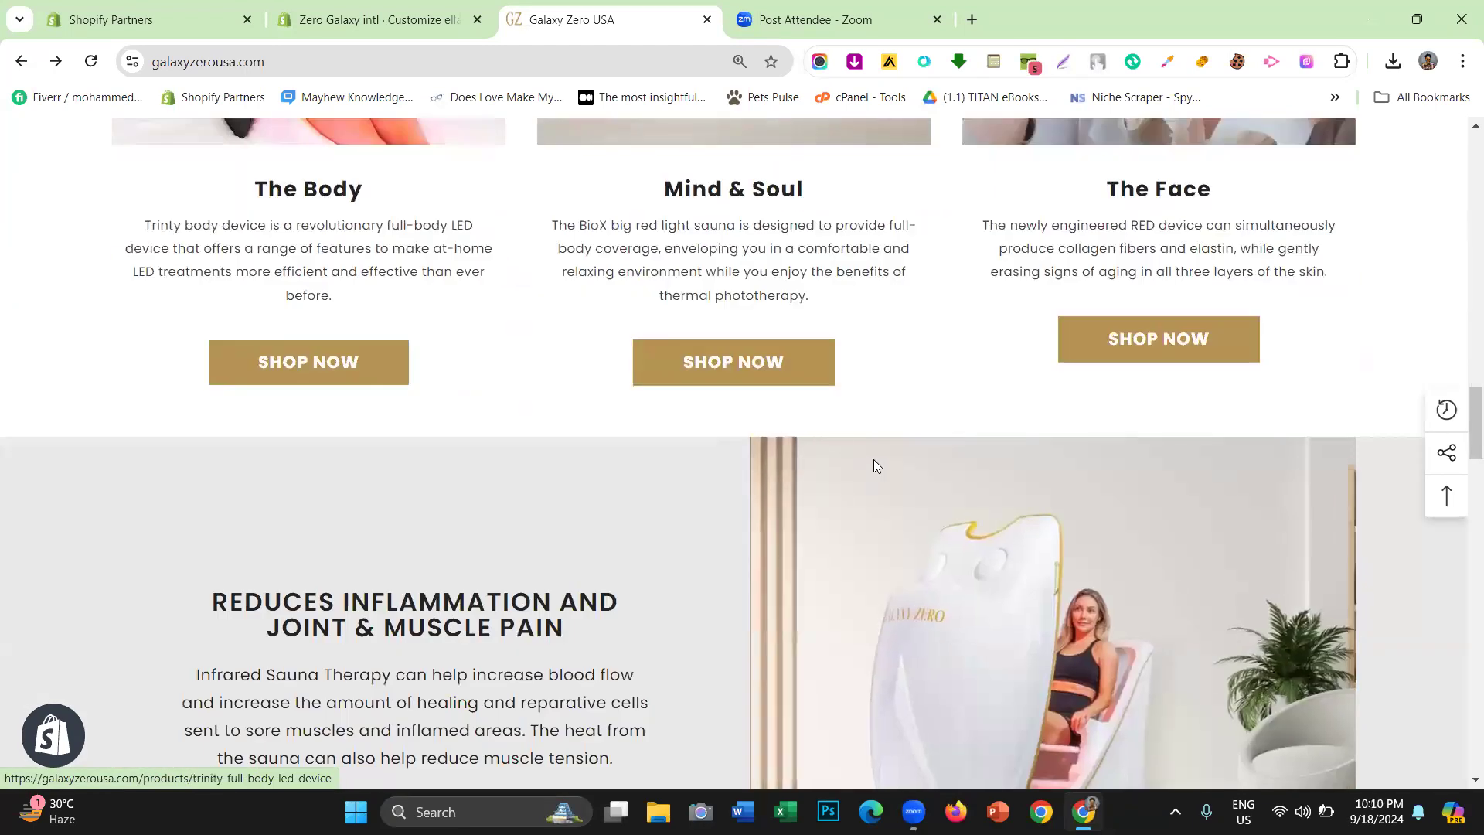
scroll(802, 453, up, 3)
scroll(818, 453, down, 4)
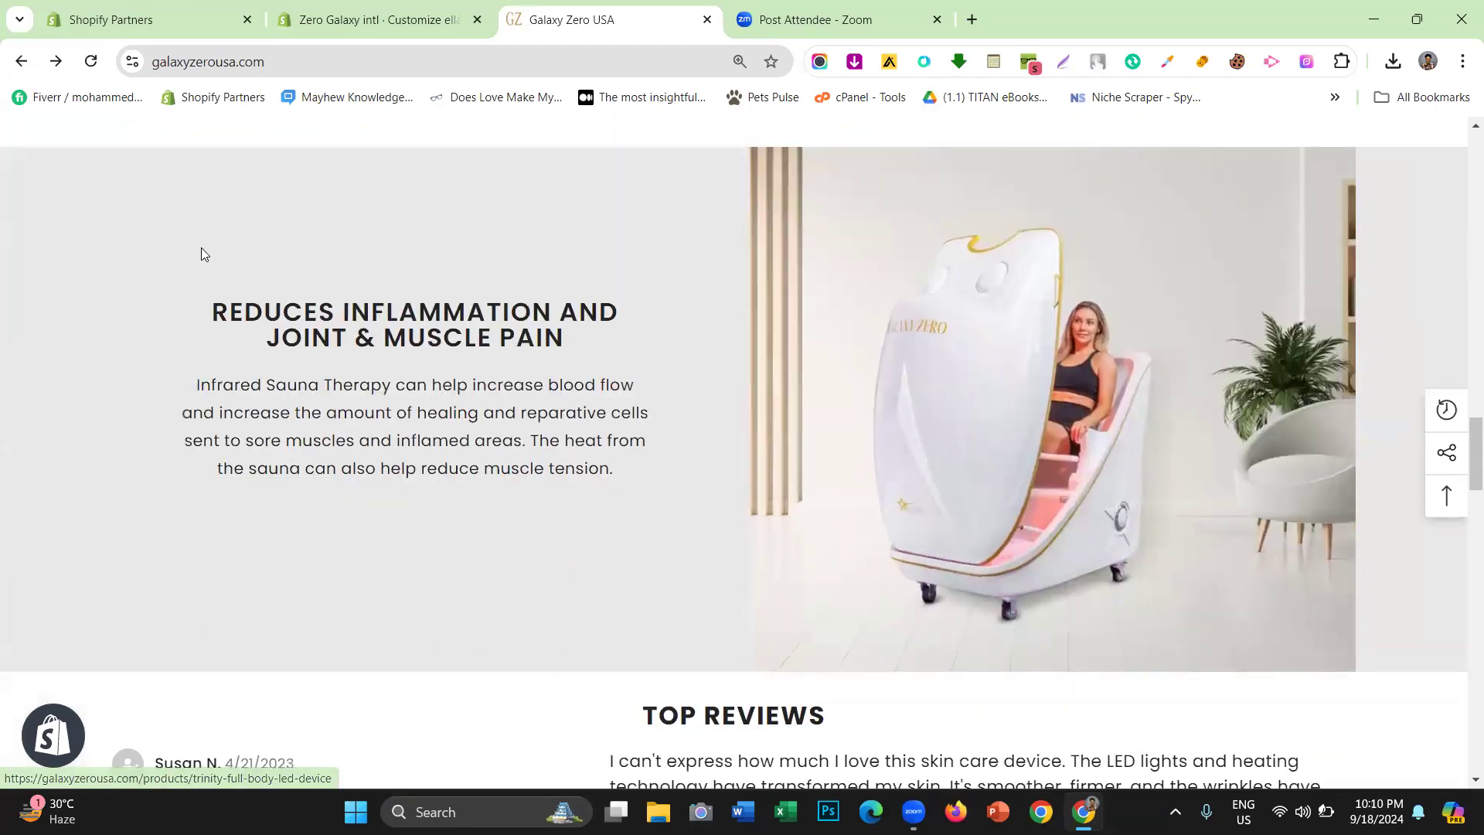
Examine the heading and paragraph placement in the Reduces Inflammation banner against the text in the Full-Body Coverage banner
drag(203, 314, 640, 469)
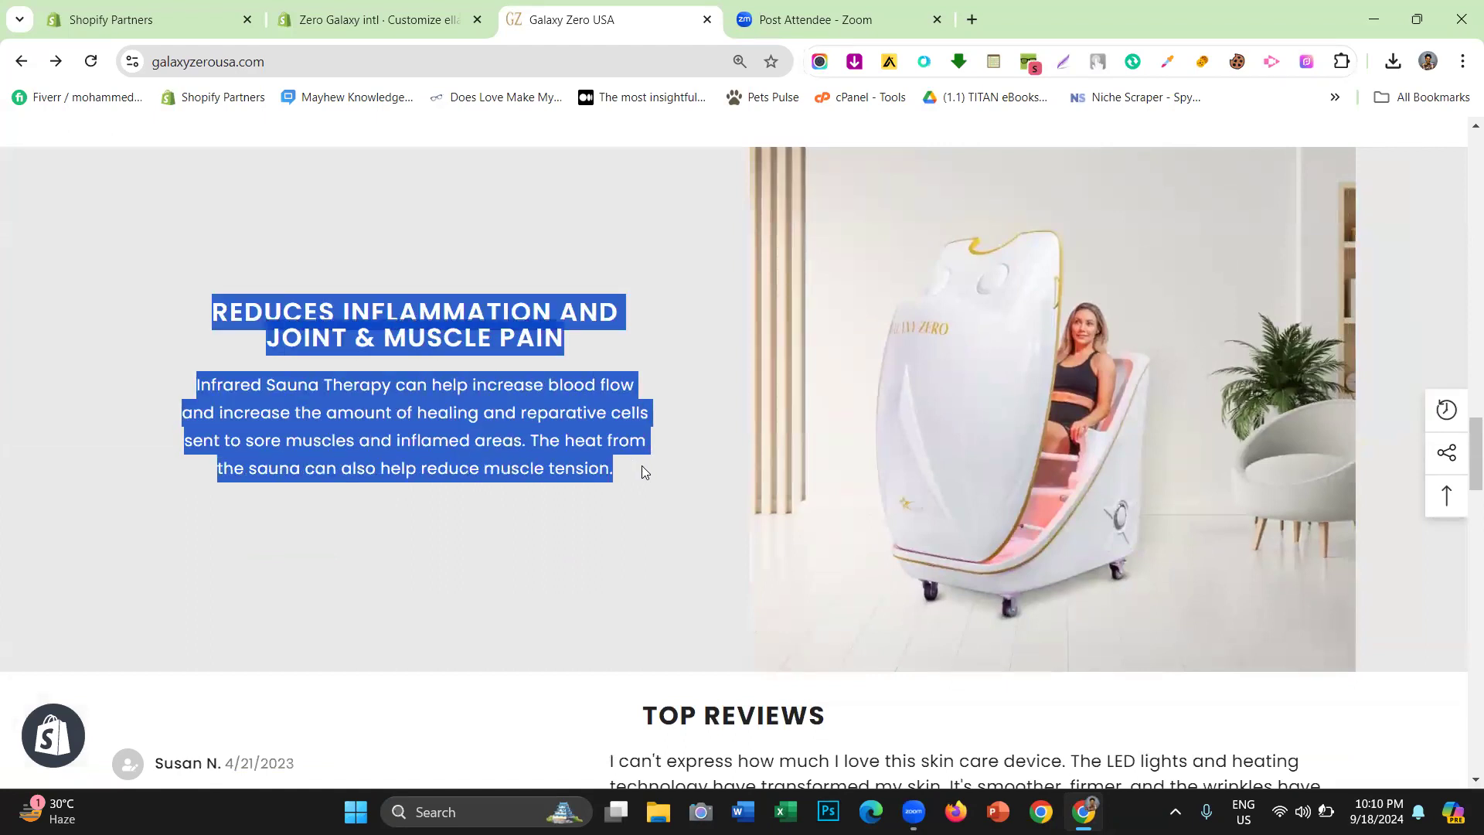
scroll(656, 340, up, 12)
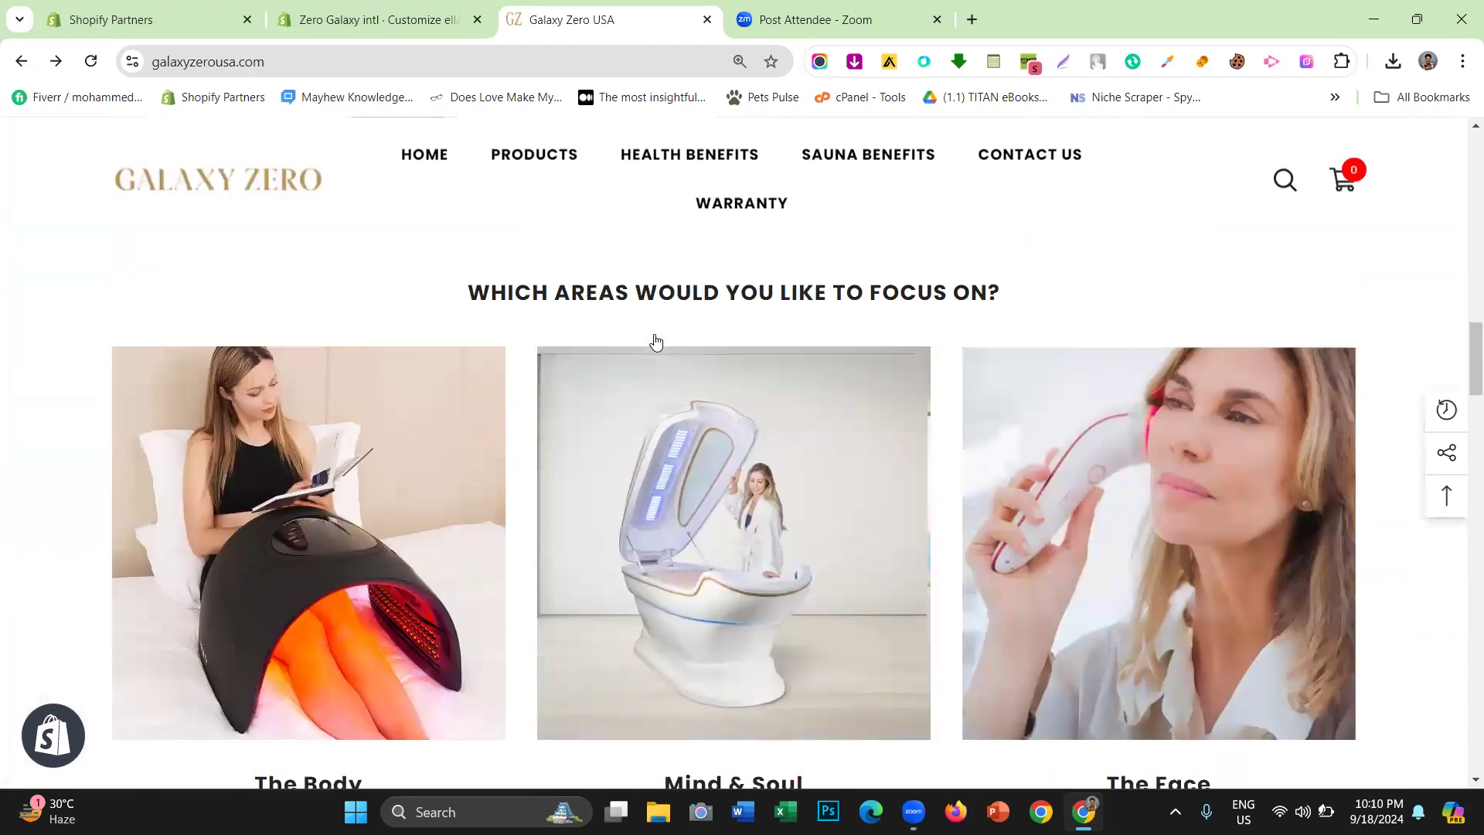
scroll(655, 341, up, 8)
scroll(385, 357, down, 2)
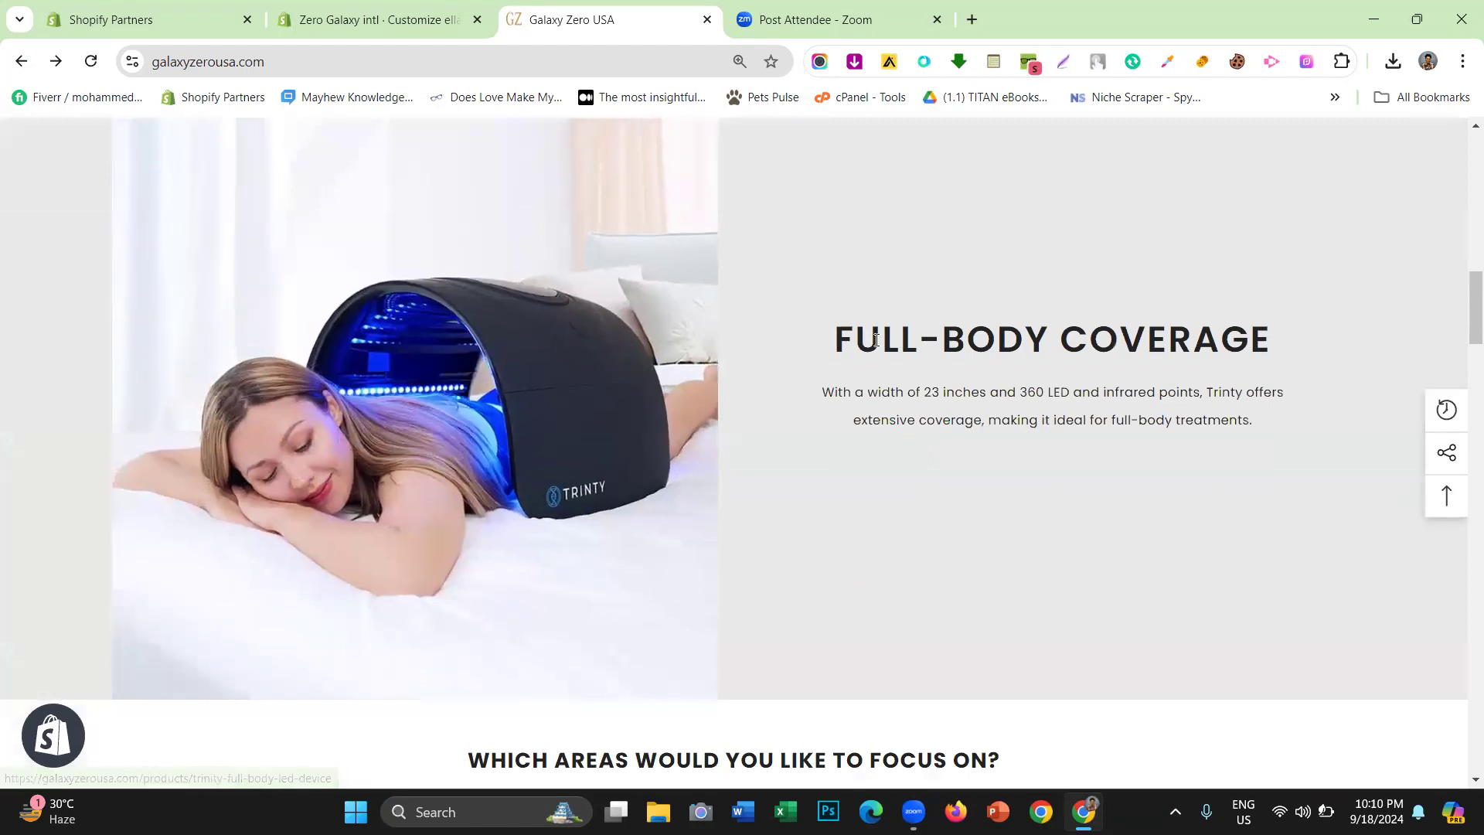
drag(804, 338, 1075, 418)
scroll(789, 411, down, 15)
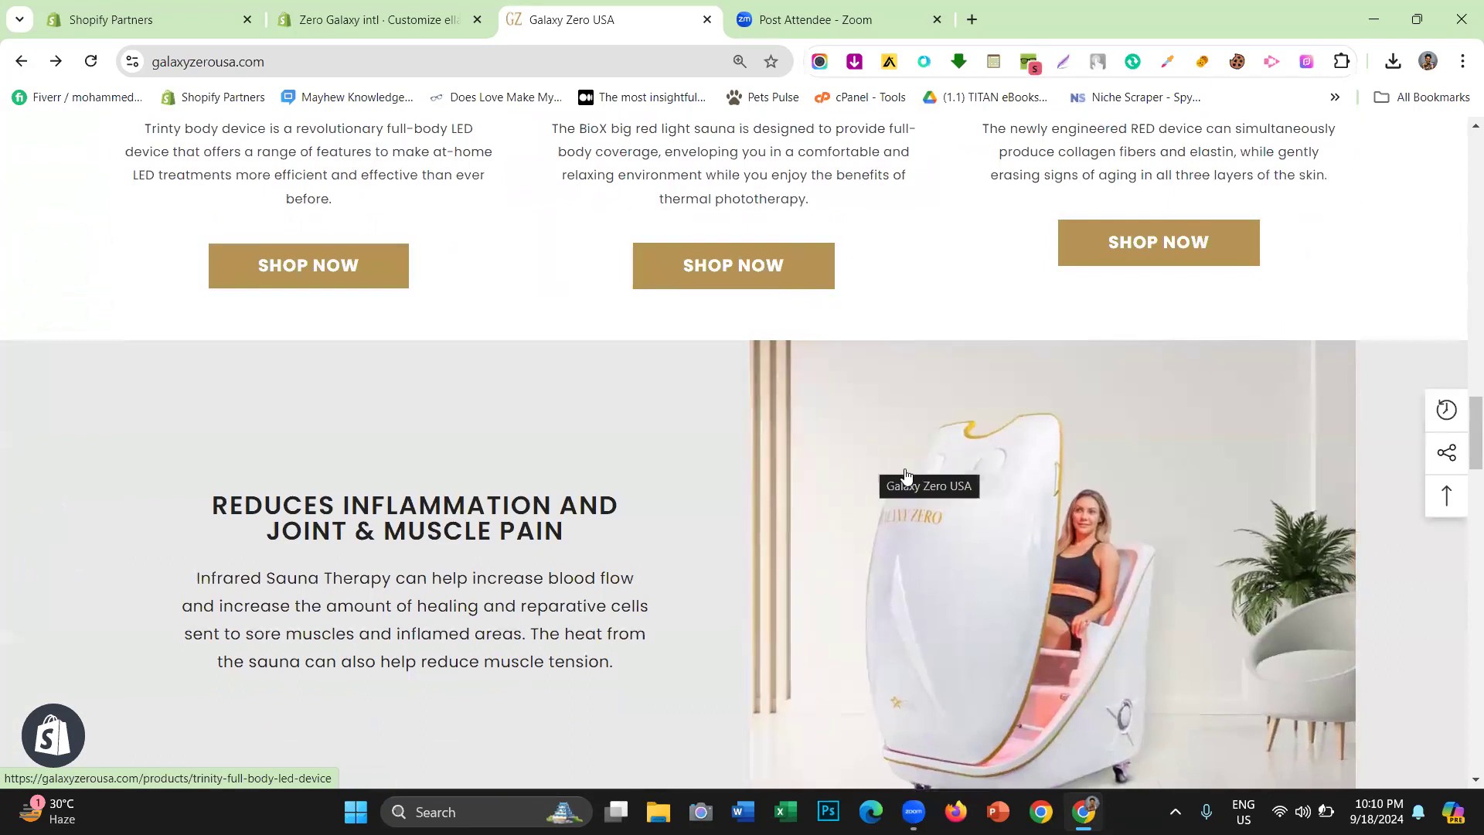
scroll(906, 475, down, 2)
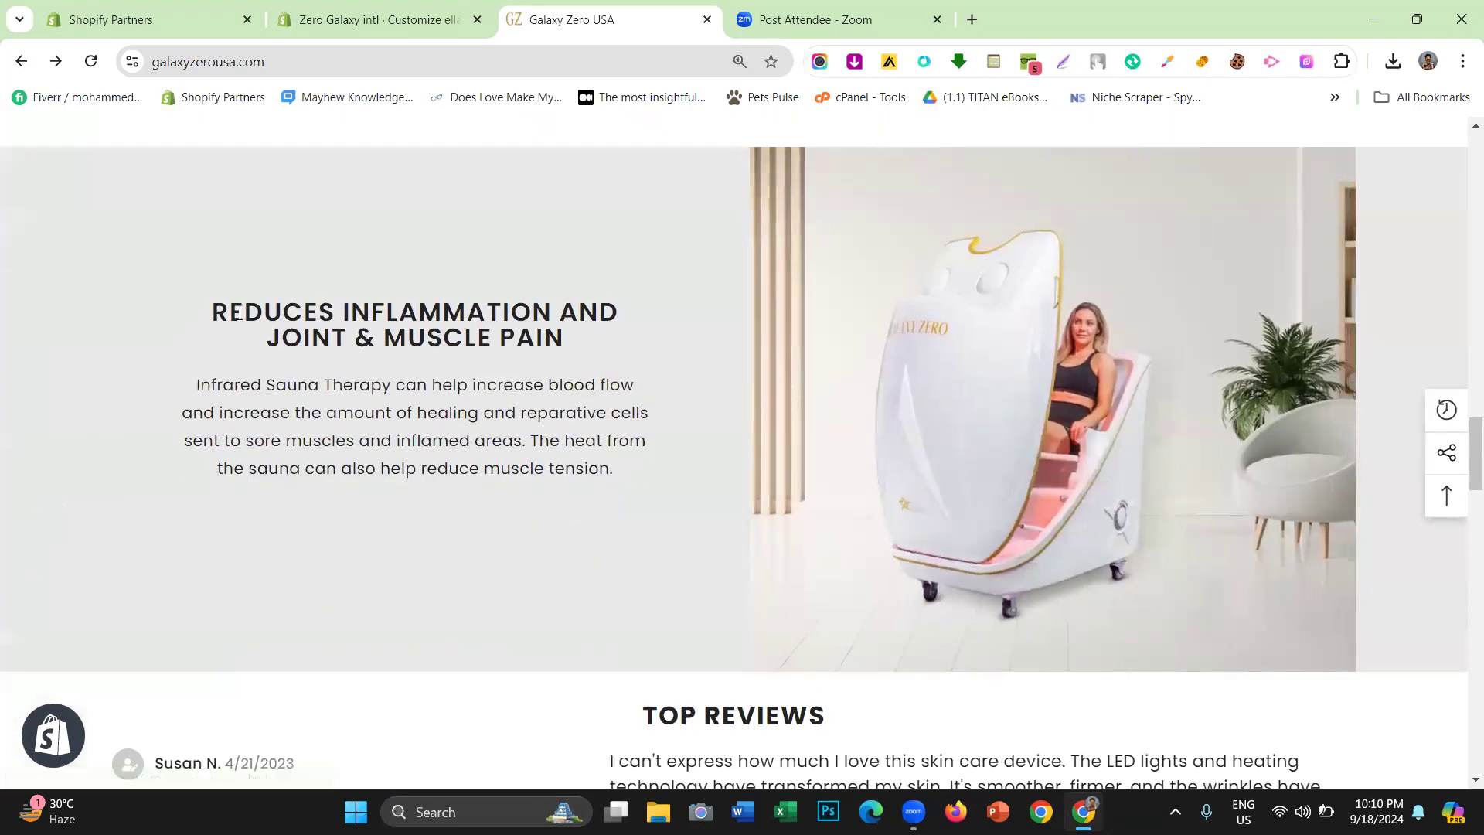
drag(213, 306, 687, 466)
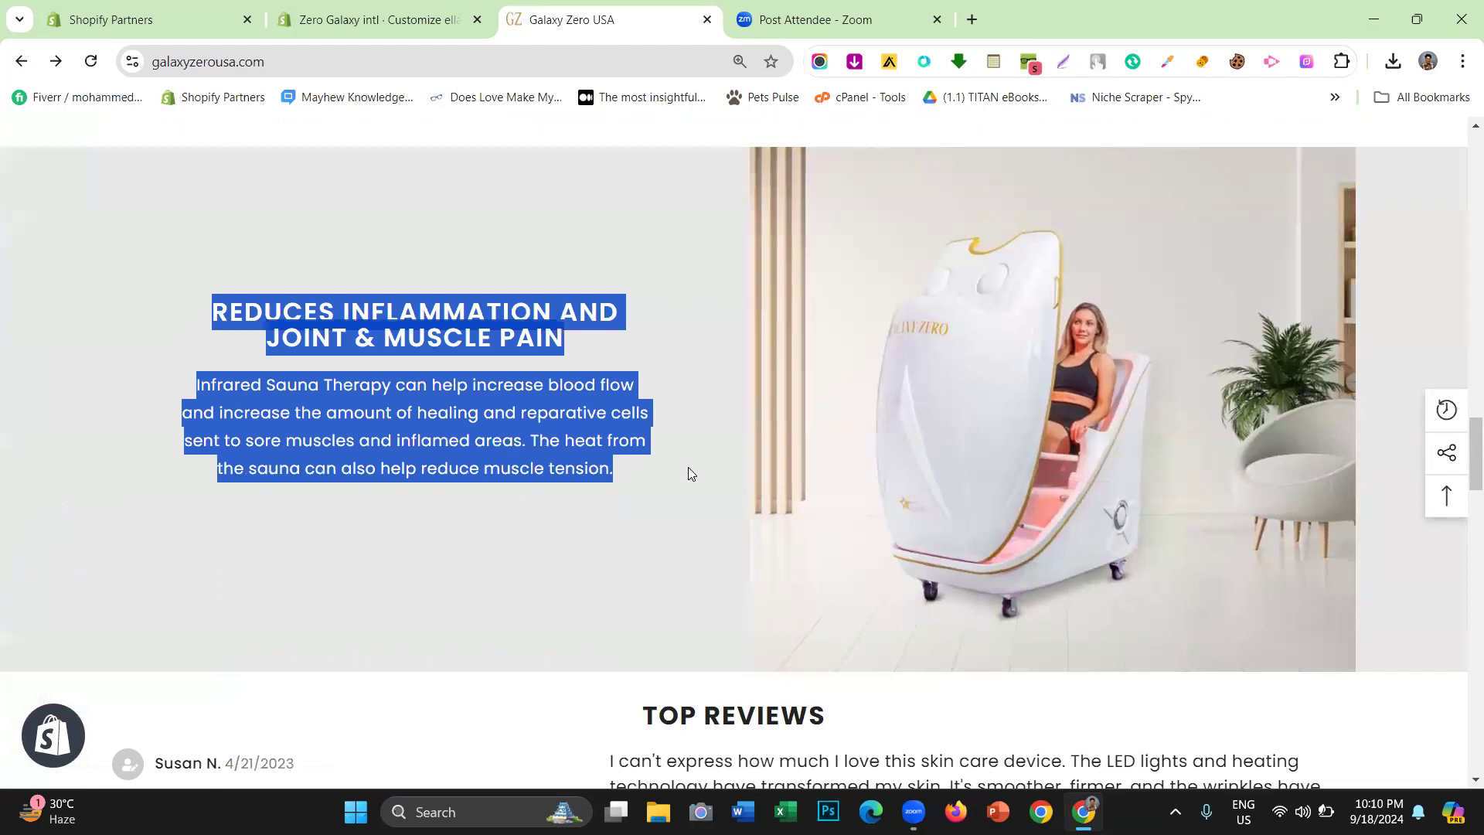
scroll(680, 472, down, 4)
scroll(670, 404, up, 4)
scroll(671, 347, up, 6)
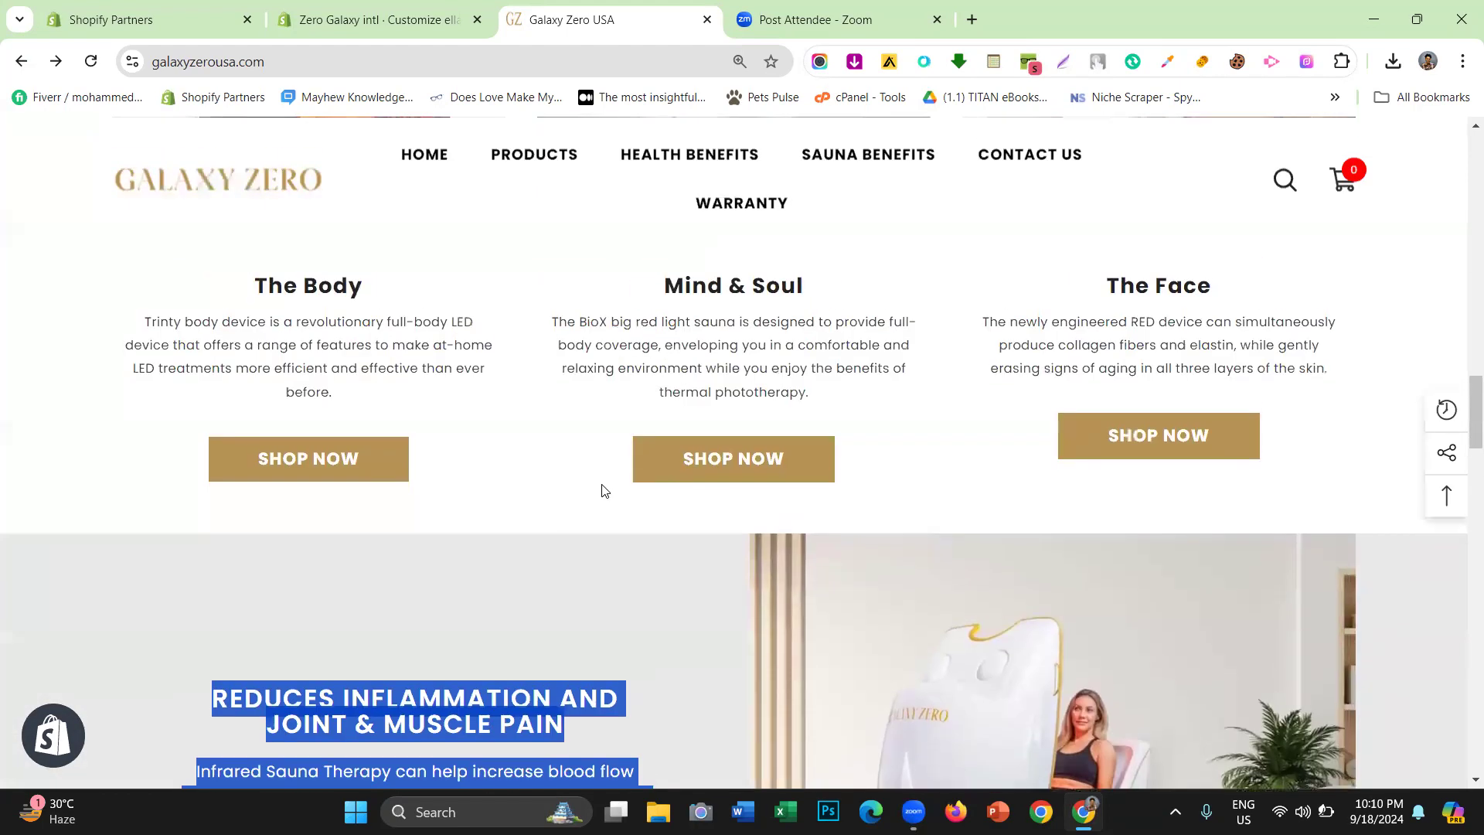
scroll(600, 464, down, 5)
scroll(602, 461, up, 8)
scroll(602, 461, up, 6)
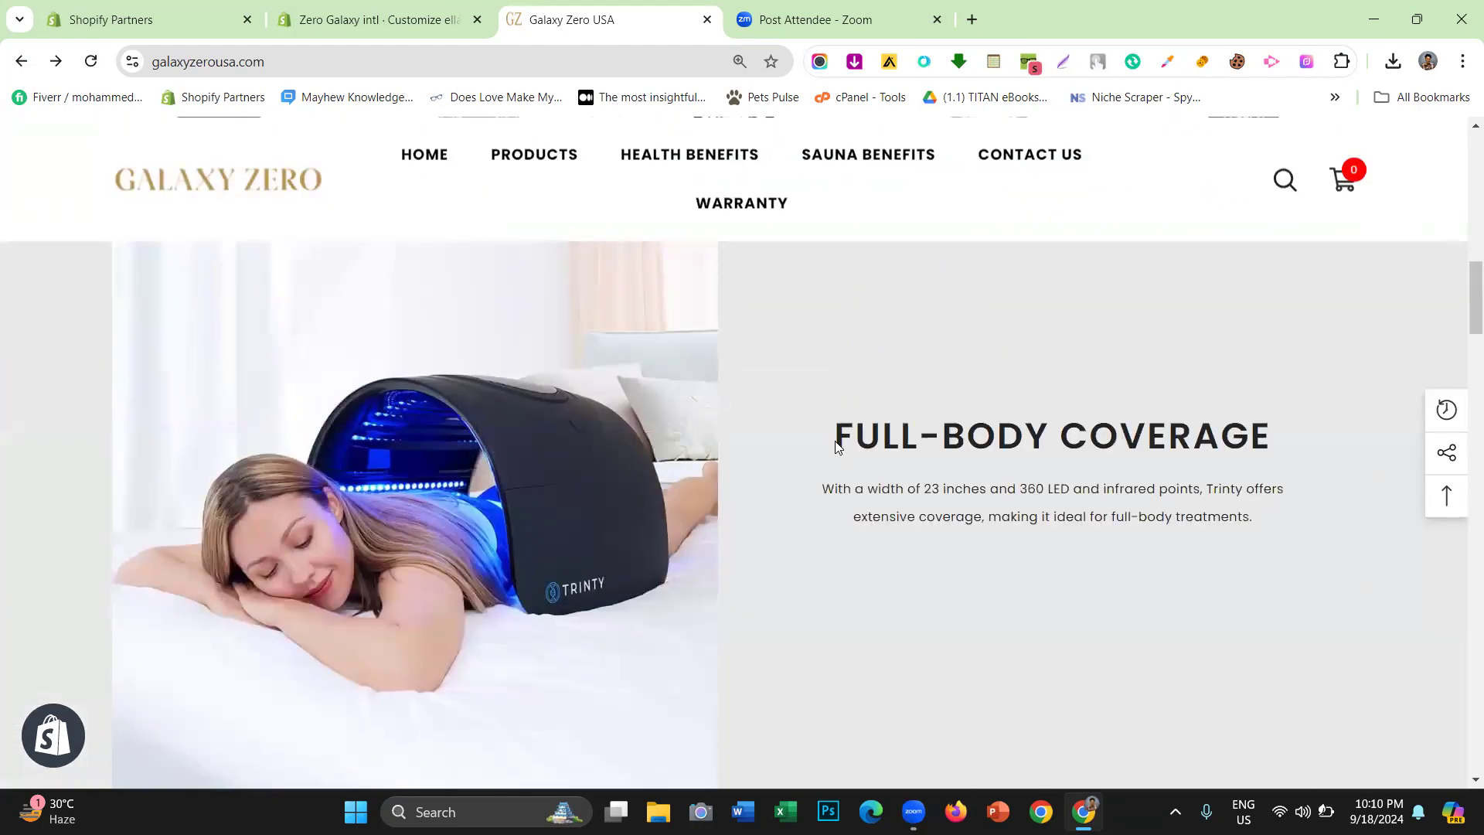
scroll(835, 427, down, 12)
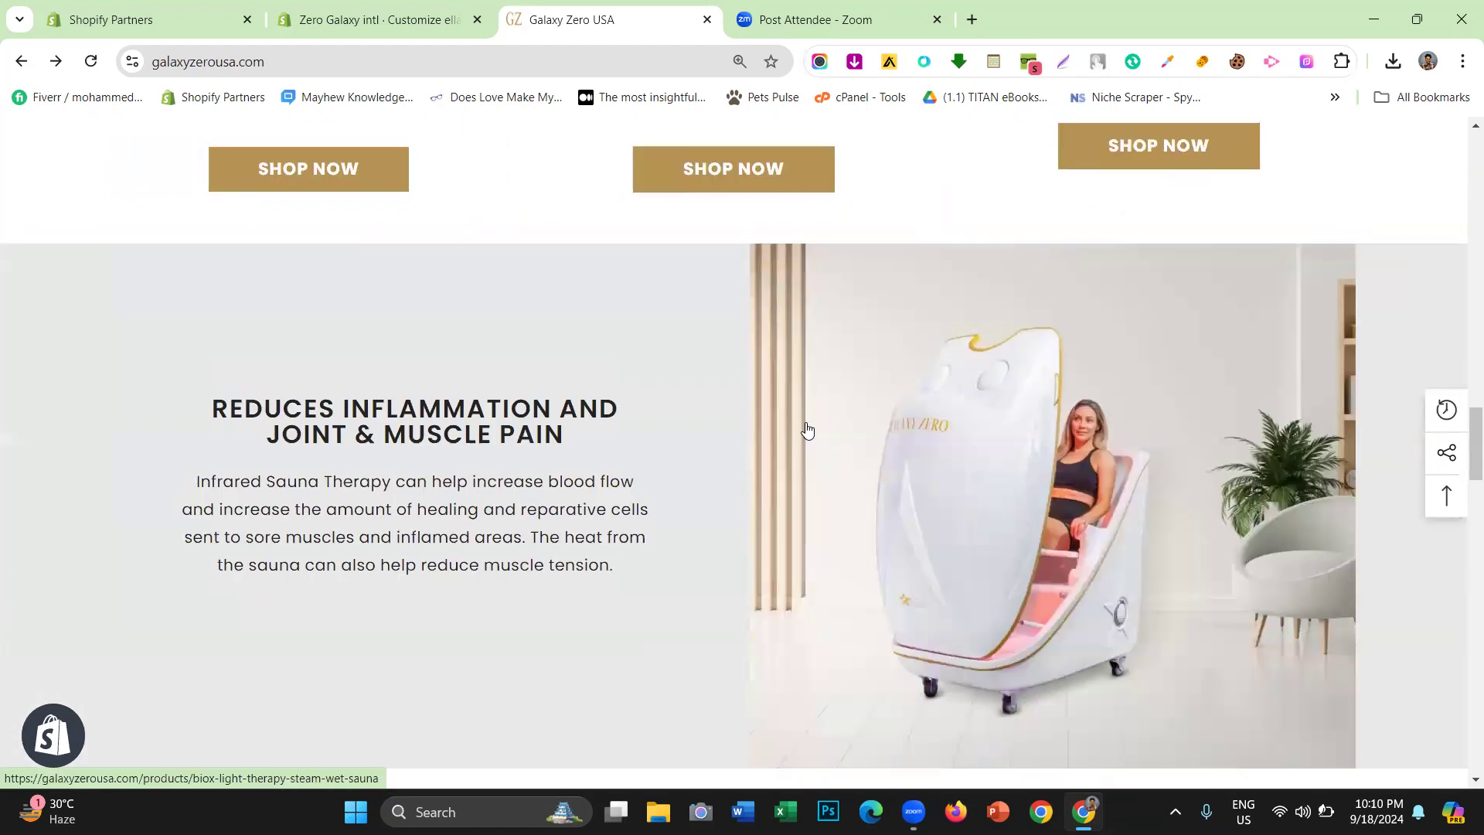
drag(200, 413, 613, 564)
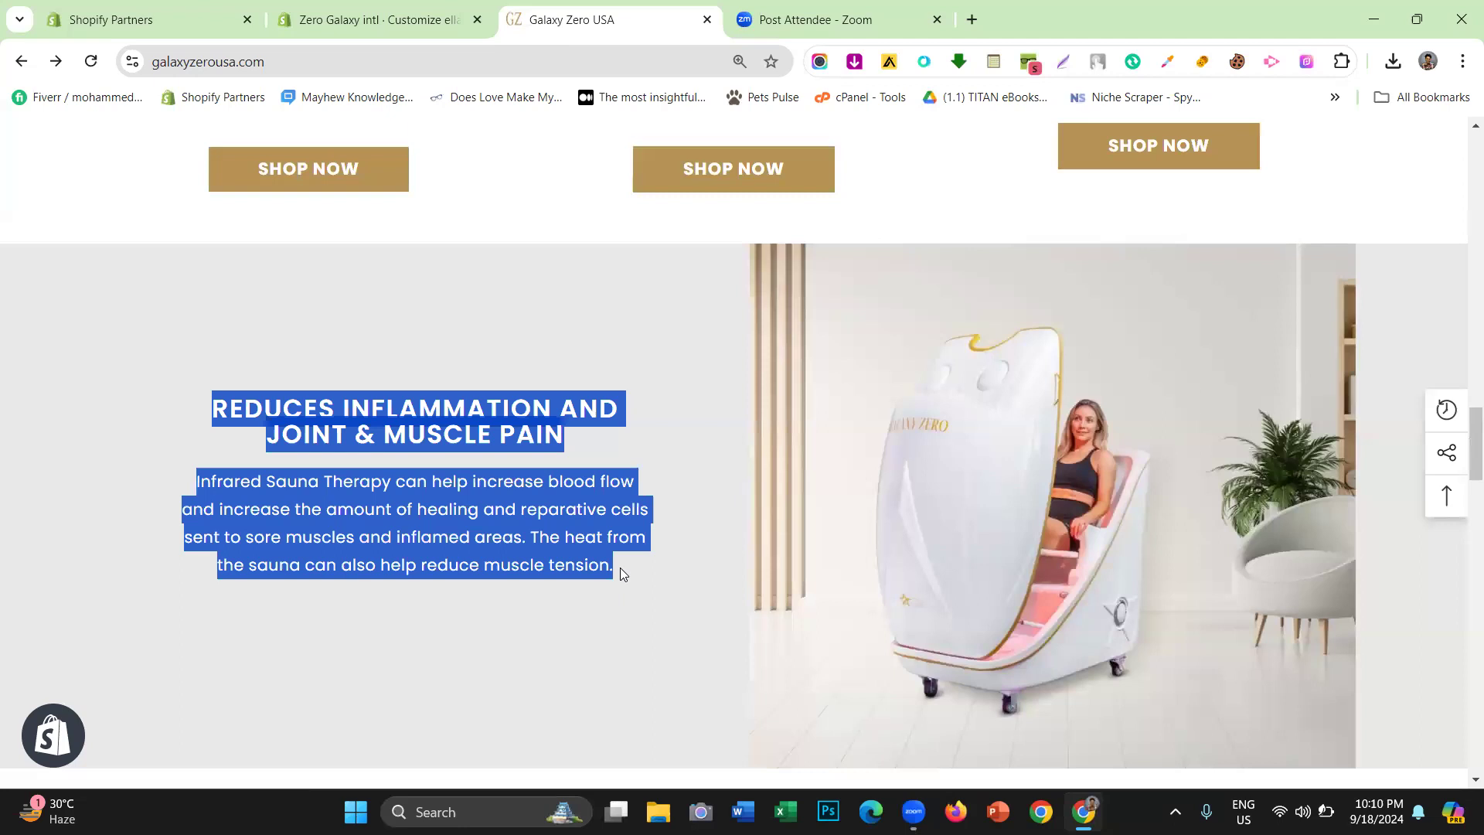
click(619, 567)
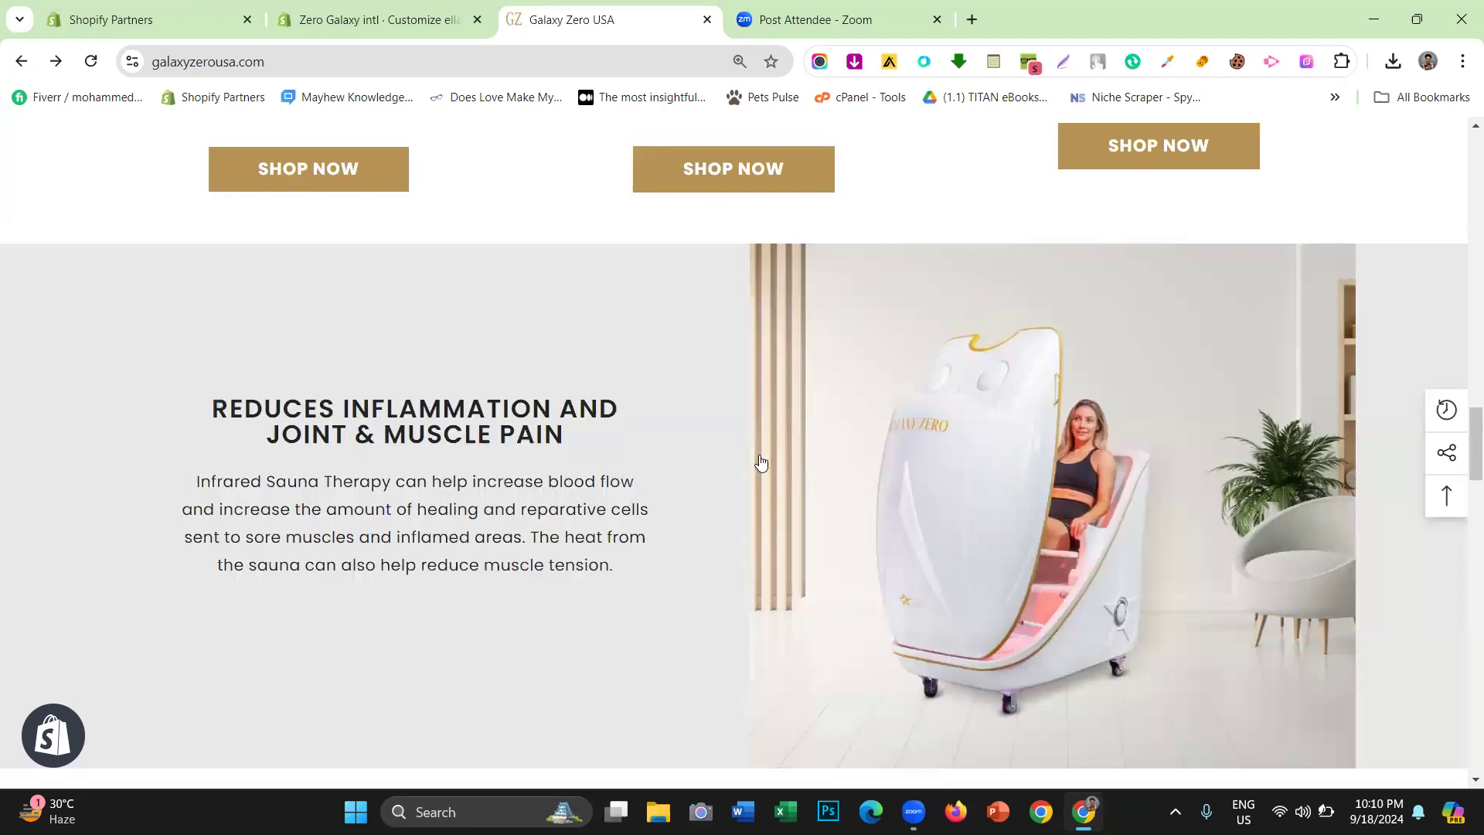
scroll(755, 464, down, 2)
Return to the theme editor and add an Image Banner section below the Instagram section of the home page
click(433, 19)
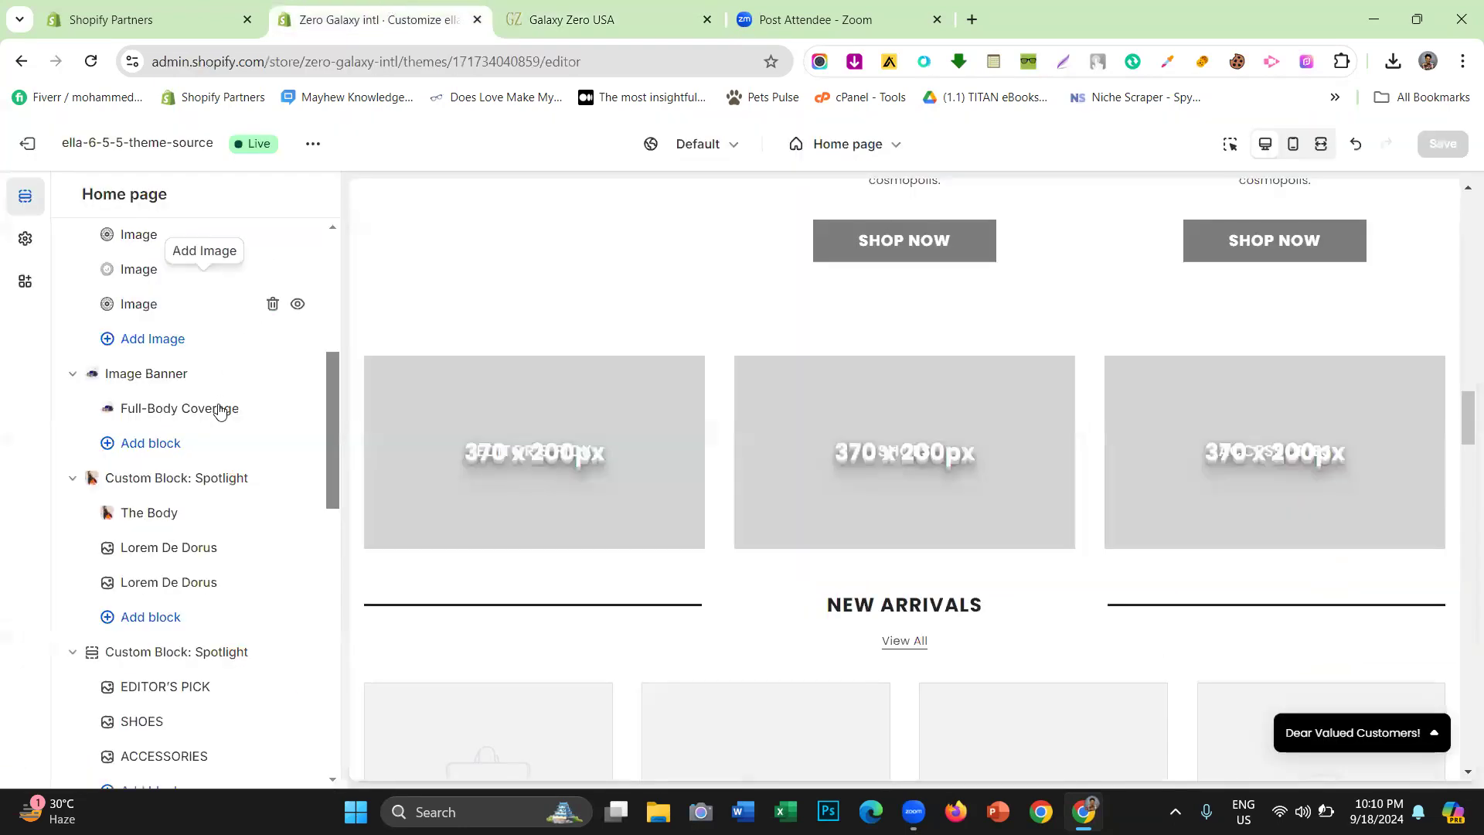
scroll(220, 409, down, 12)
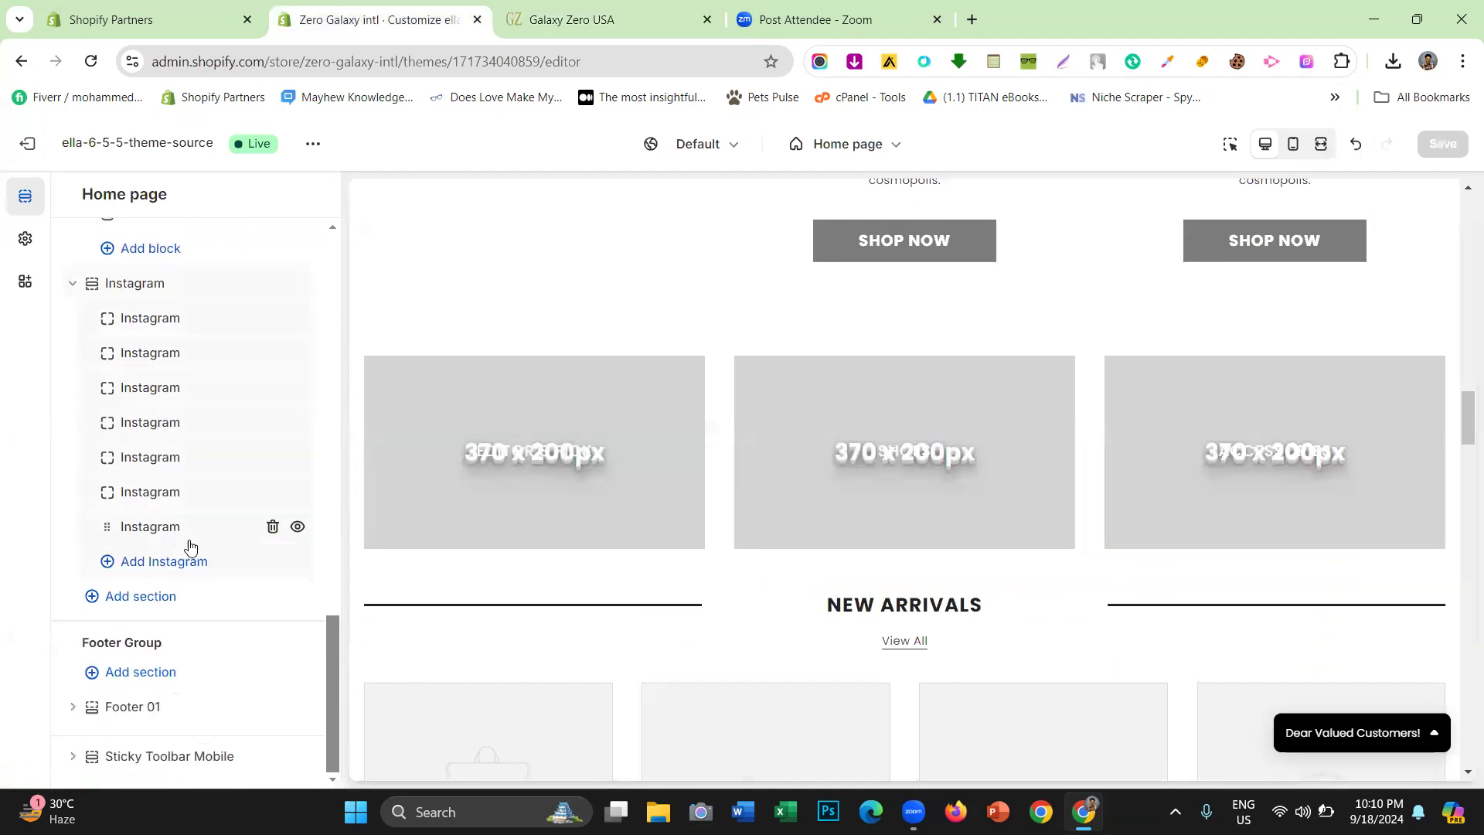
click(177, 602)
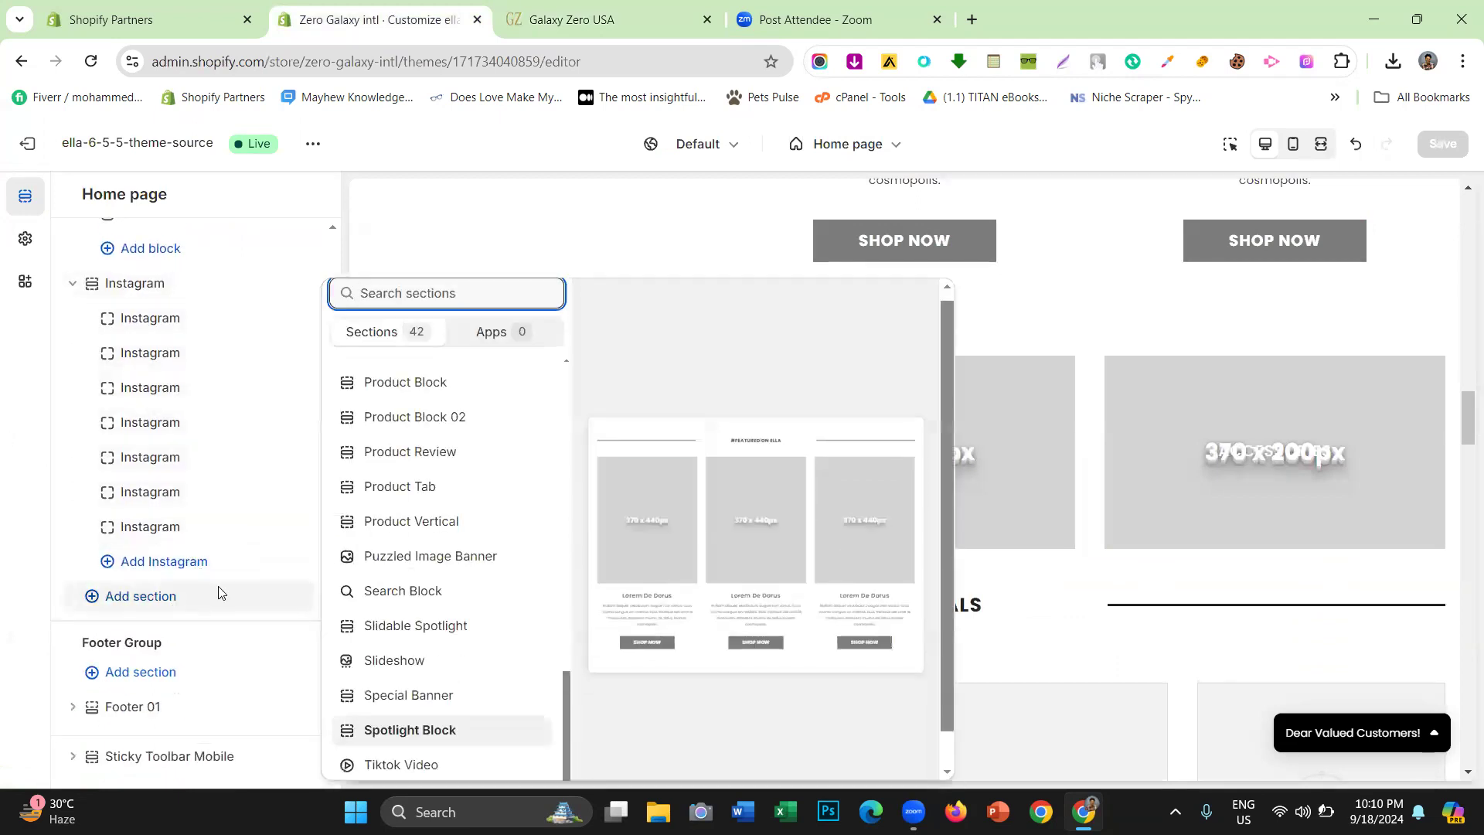
scroll(401, 518, up, 13)
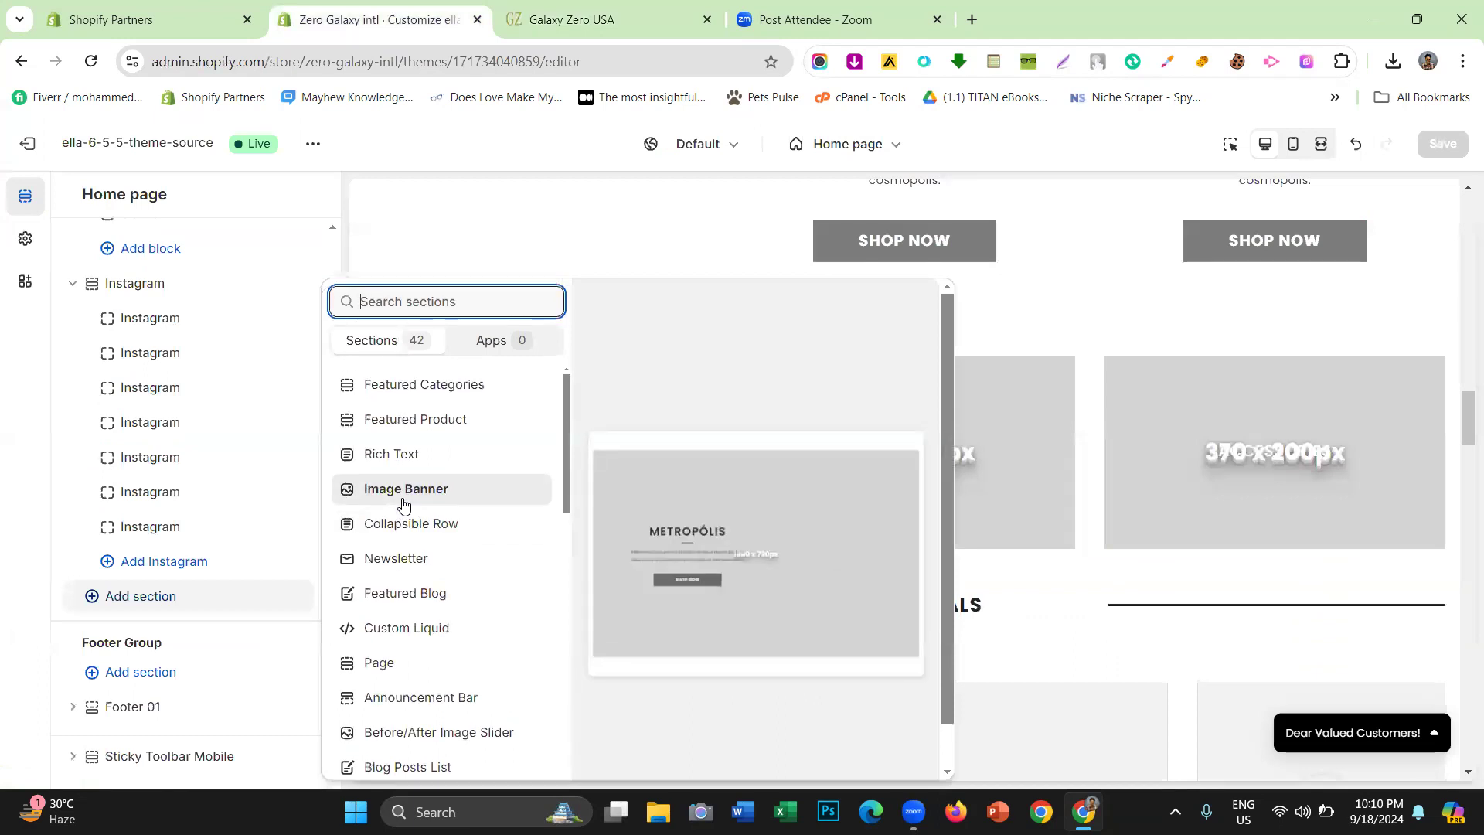
click(403, 489)
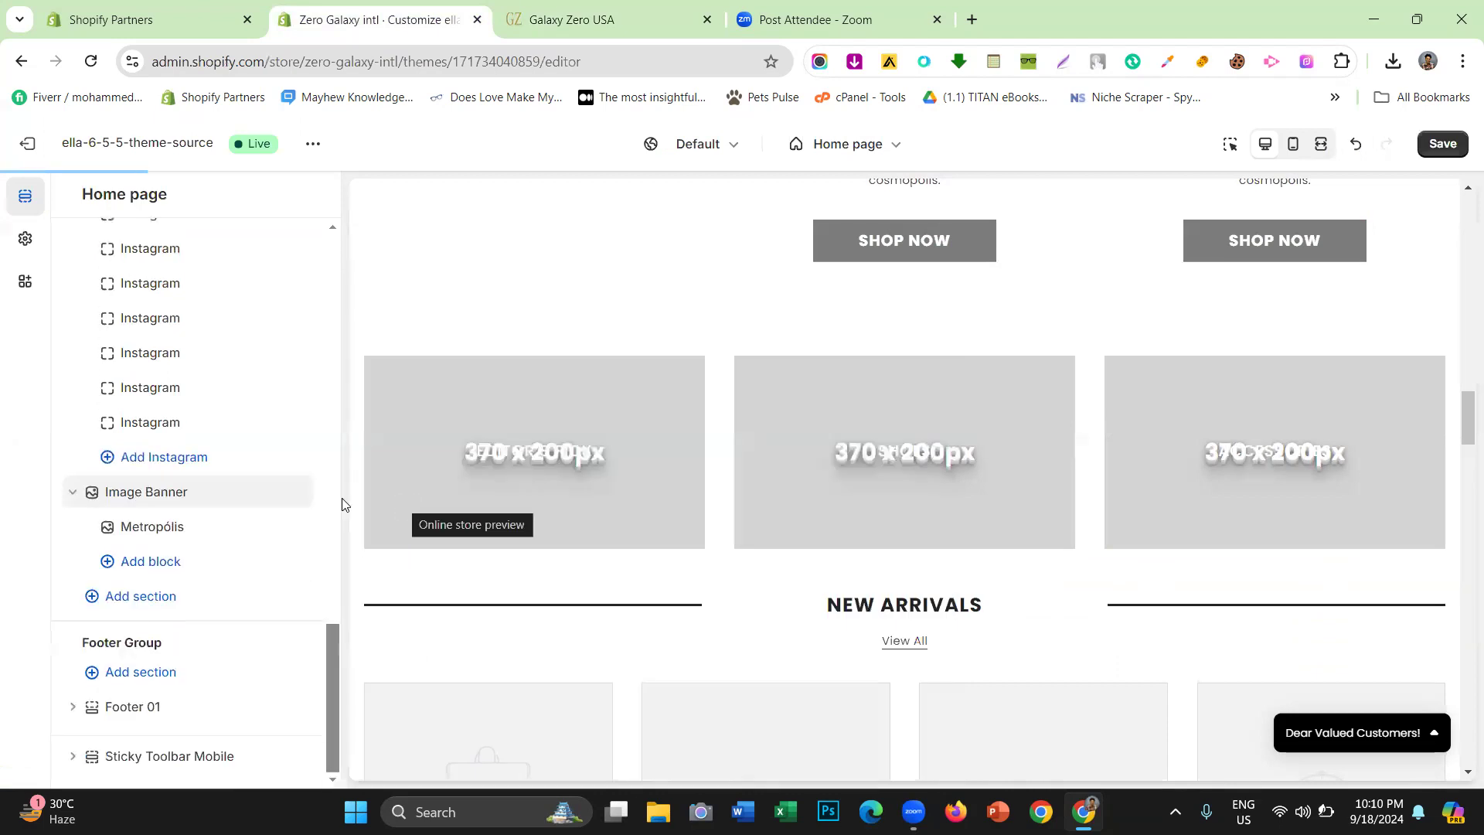
Move the new Image Banner below the Spotlight section containing The Body and replace its Metropólis block with a Small Image block
drag(94, 495, 123, 479)
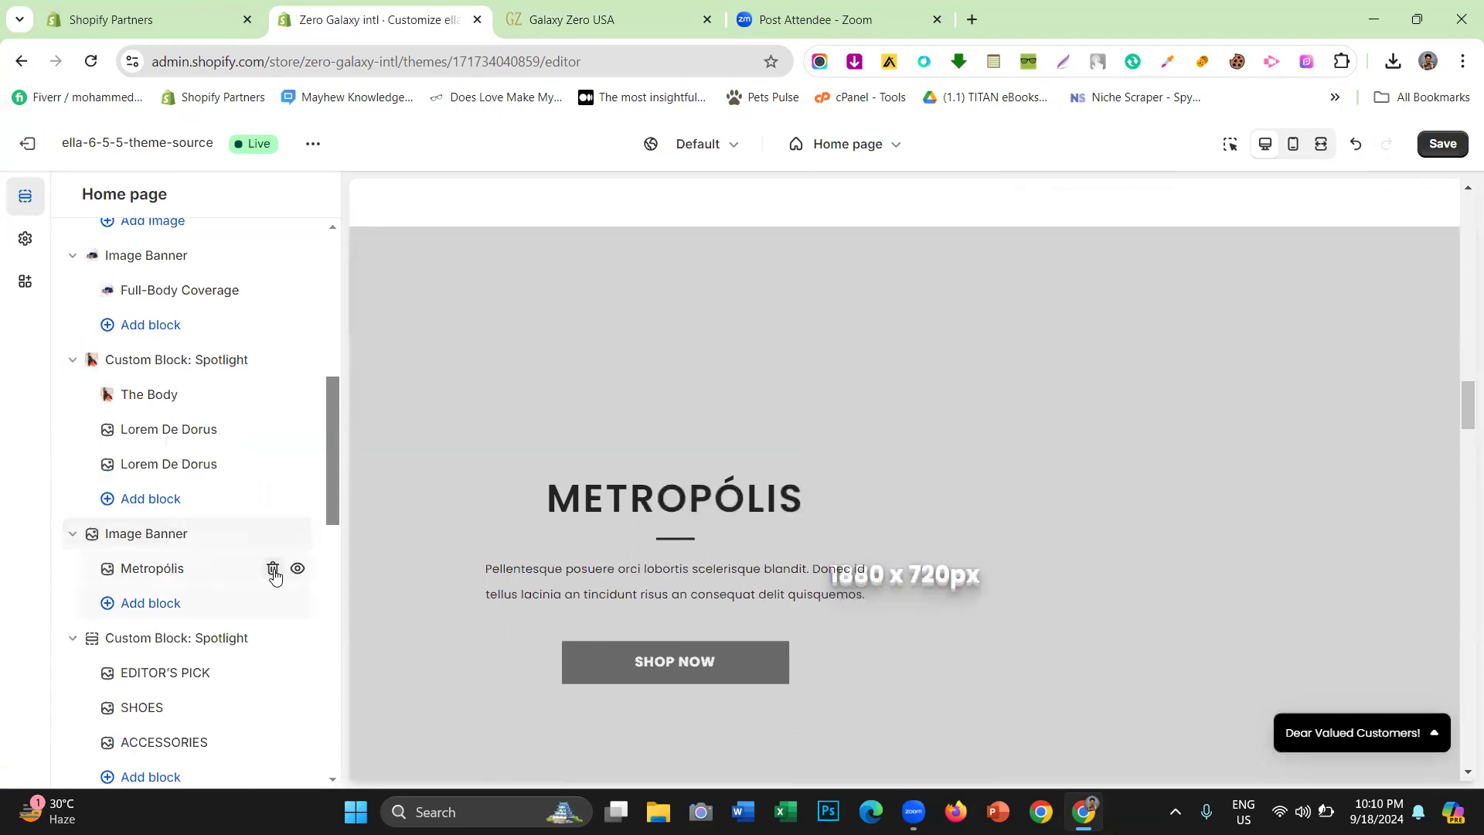
click(274, 571)
click(156, 576)
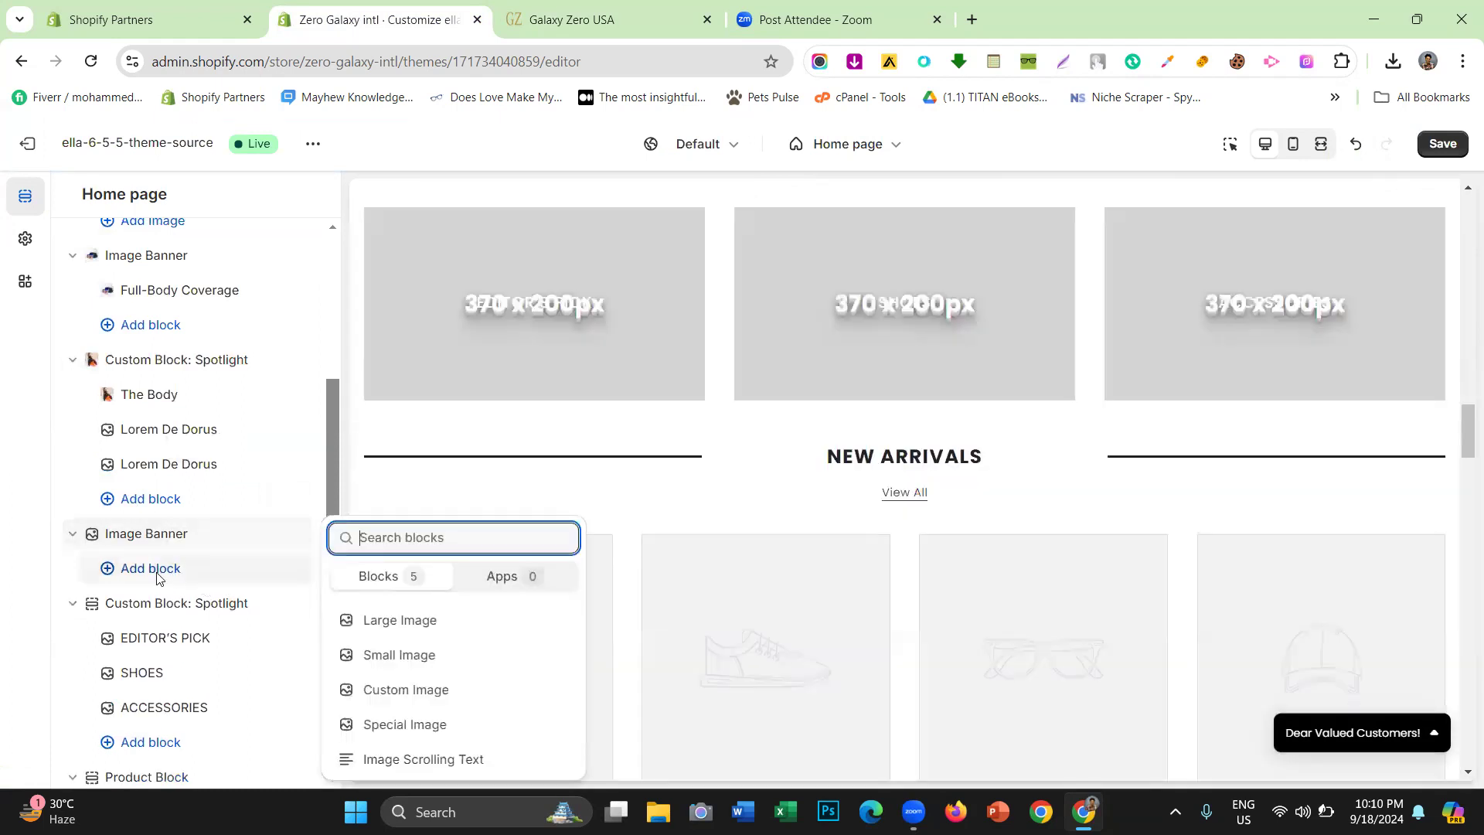
click(347, 656)
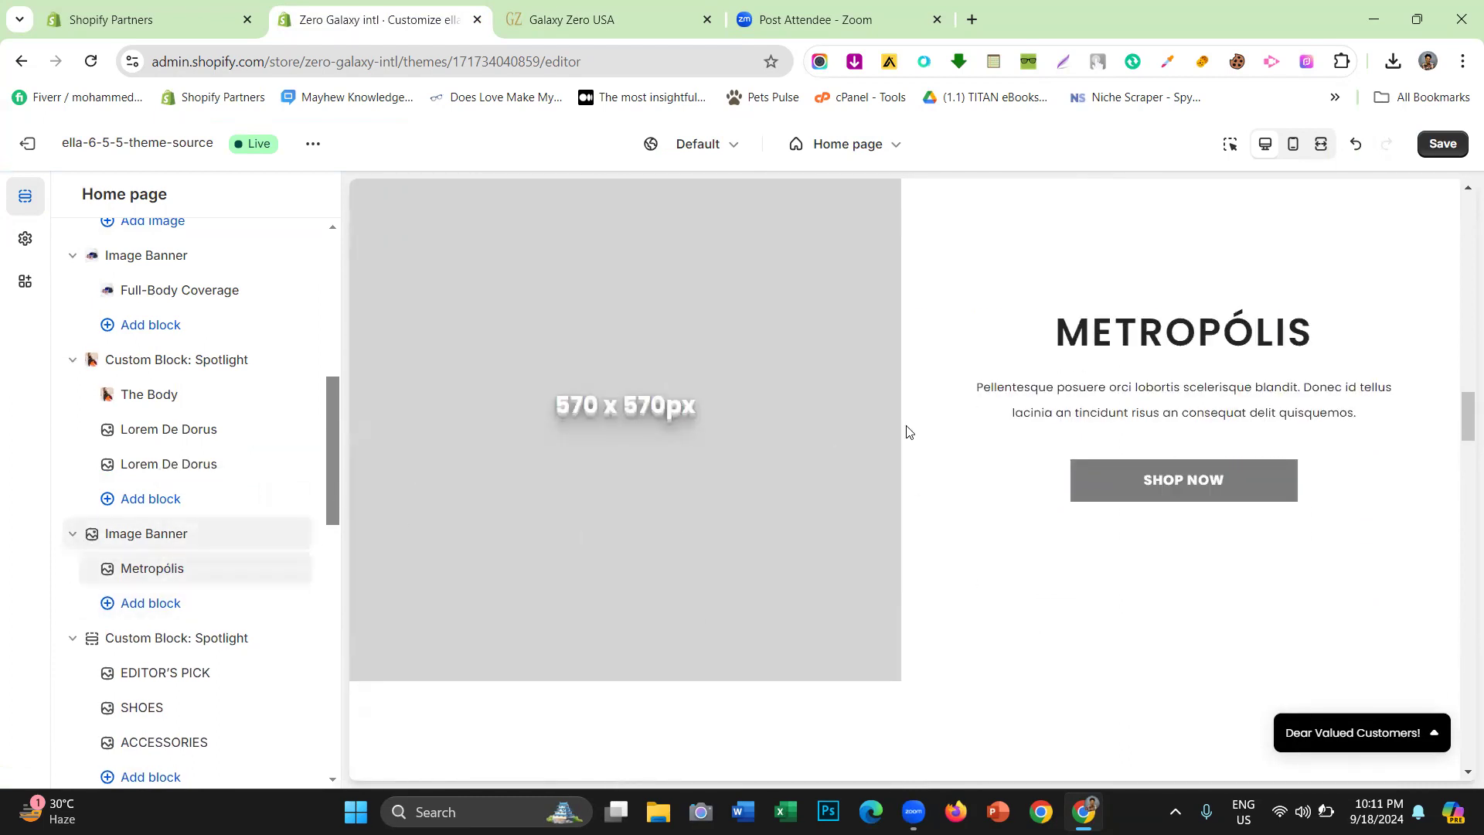
scroll(743, 434, down, 1)
scroll(765, 425, up, 3)
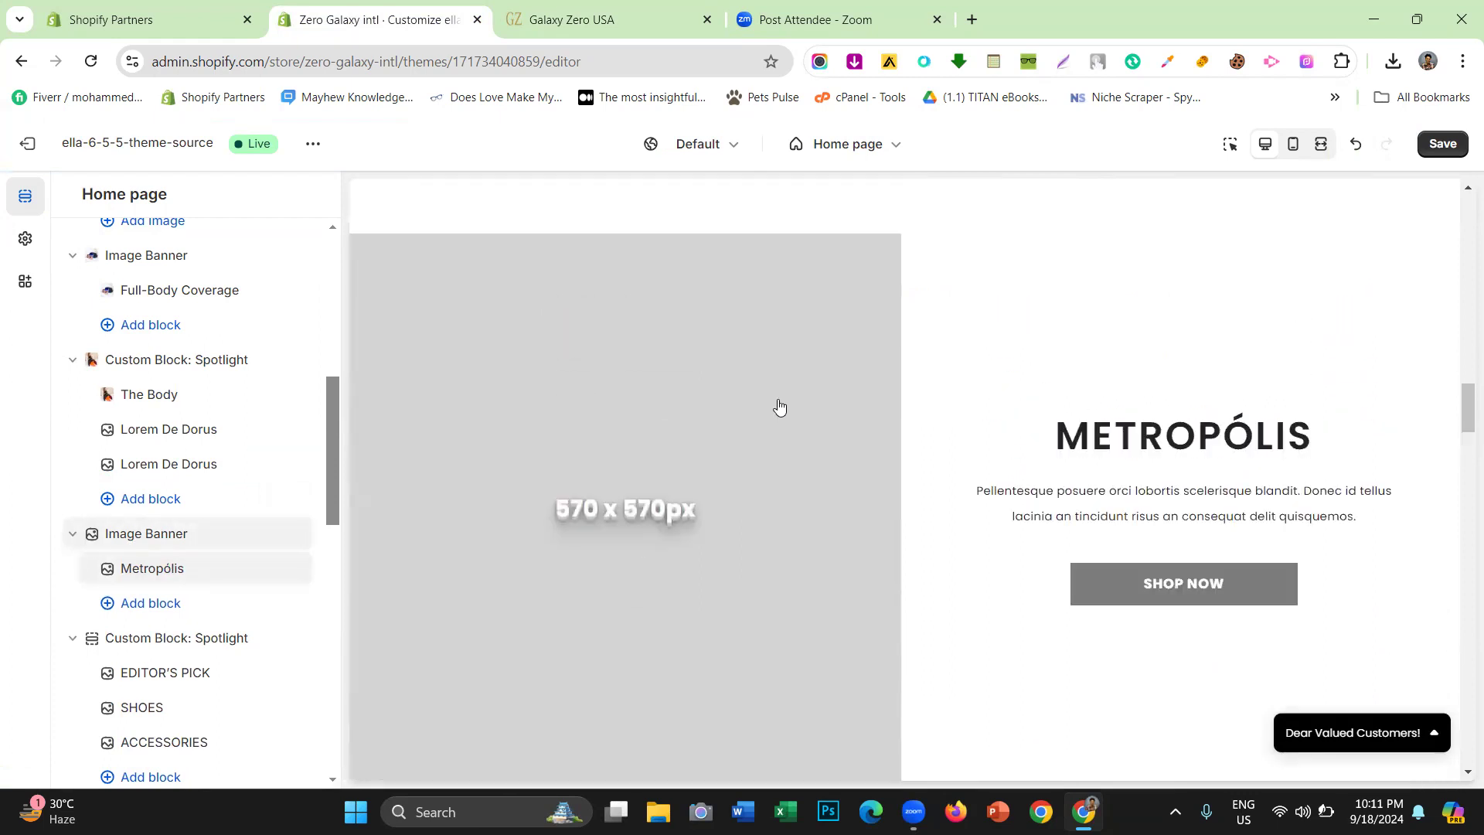
scroll(780, 406, down, 2)
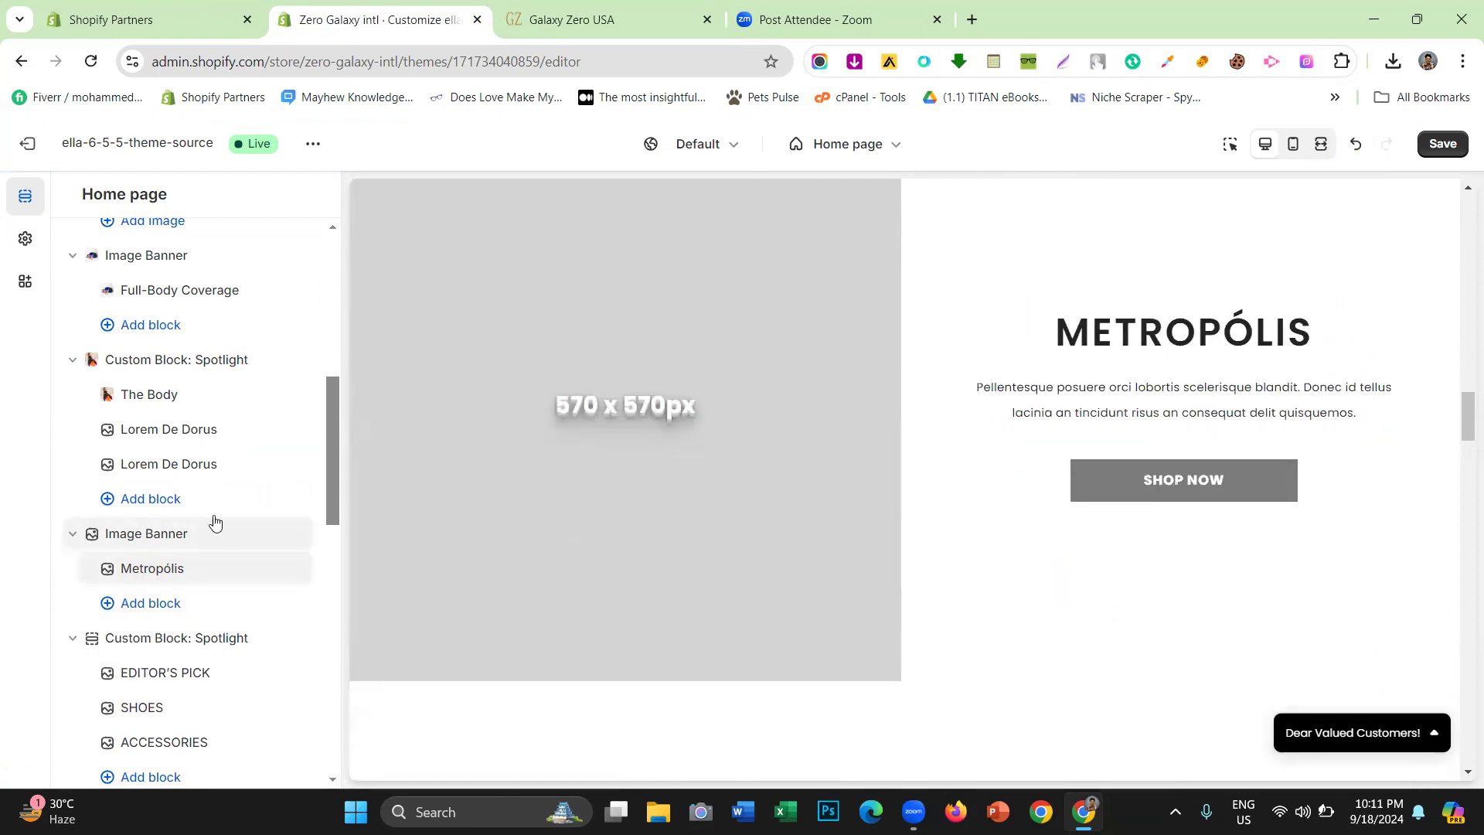
scroll(1054, 441, up, 2)
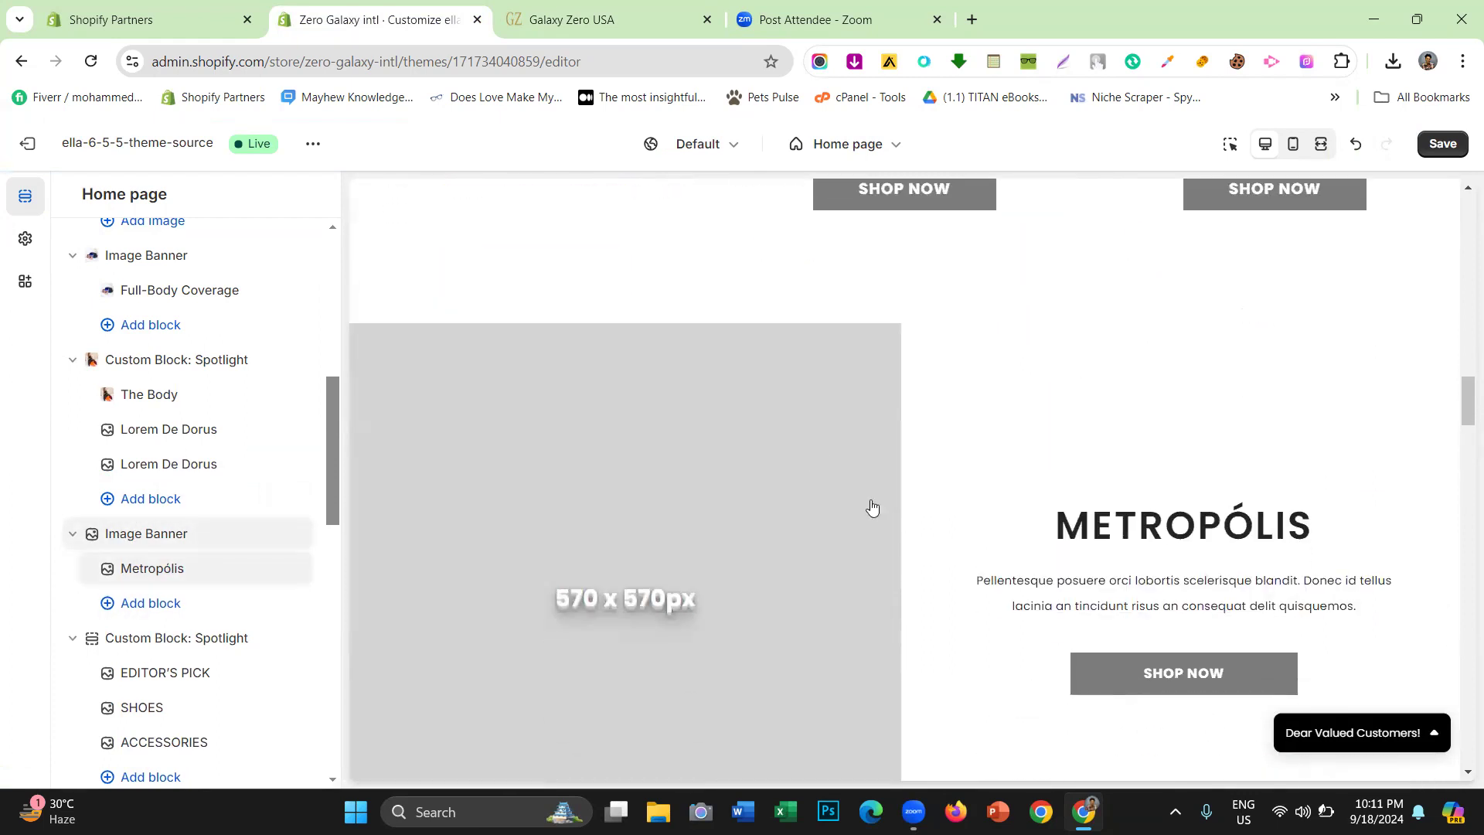
Switch to the Galaxy Zero USA site and examine the Top Reviews section below the banner
click(546, 4)
scroll(665, 363, up, 3)
scroll(692, 325, down, 3)
scroll(693, 345, down, 3)
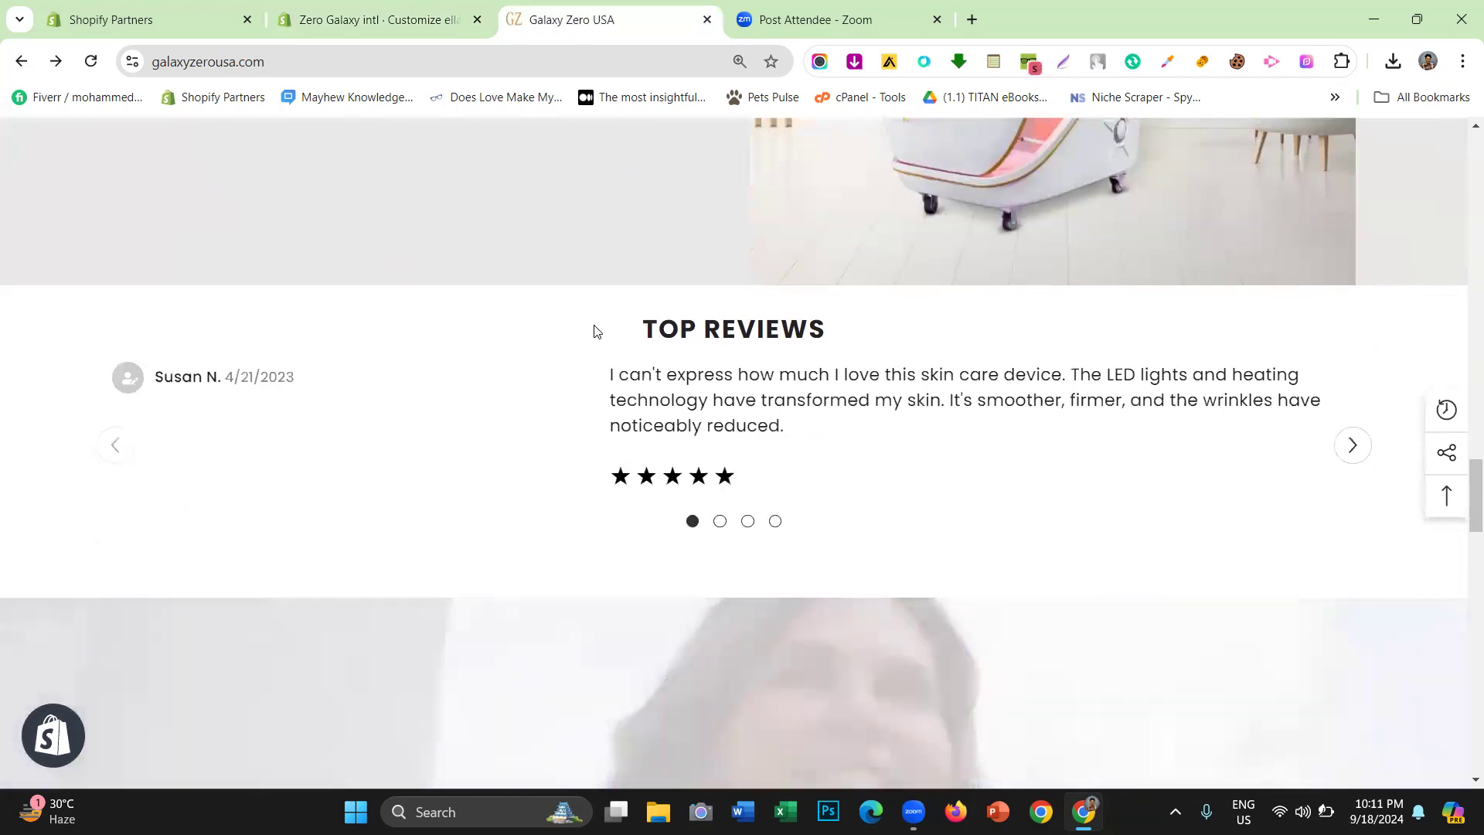
triple_click(618, 330)
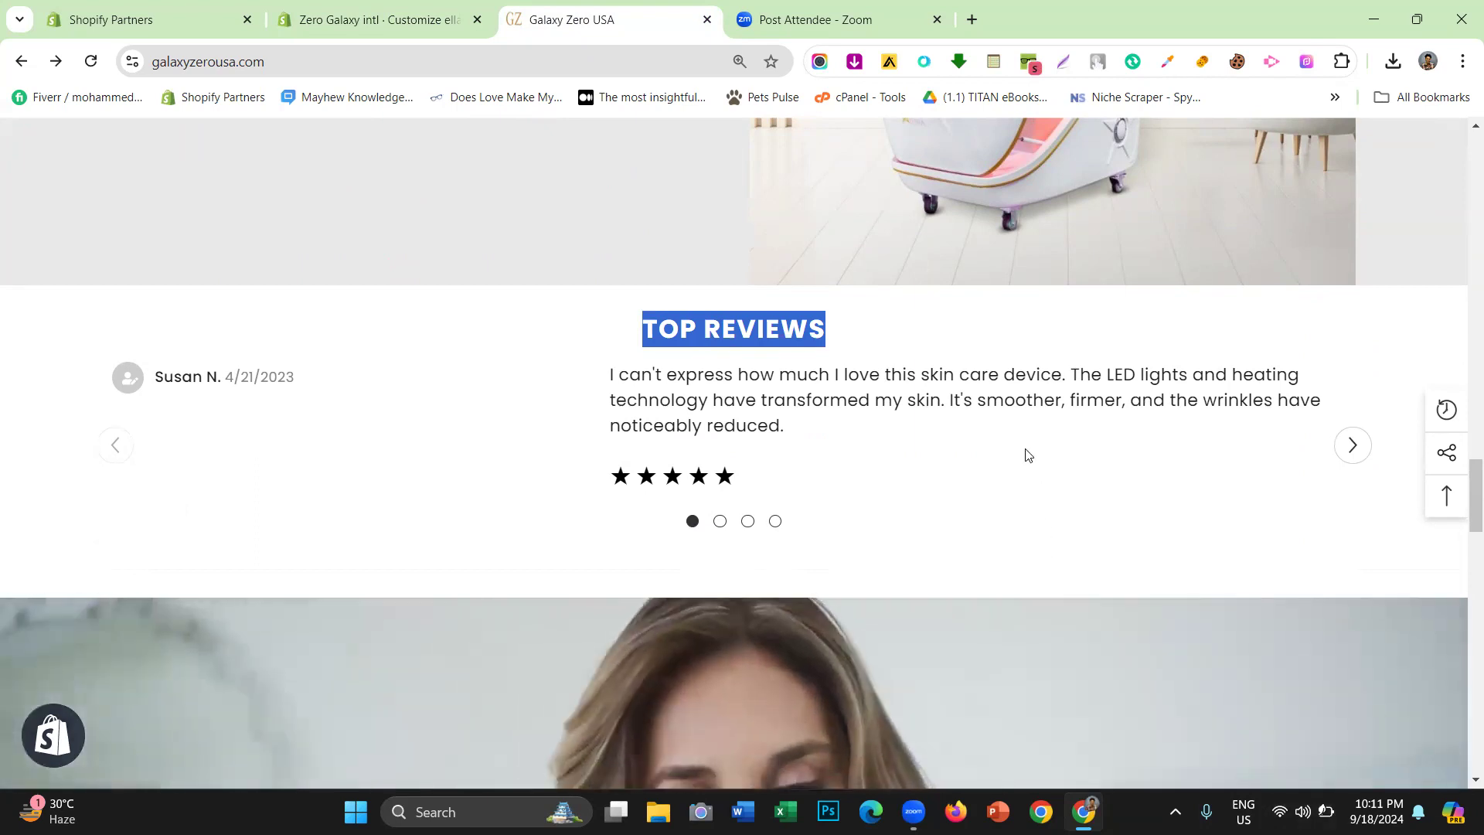
Return to the theme editor and add a Customer Review section below the Instagram section of the home page
click(392, 6)
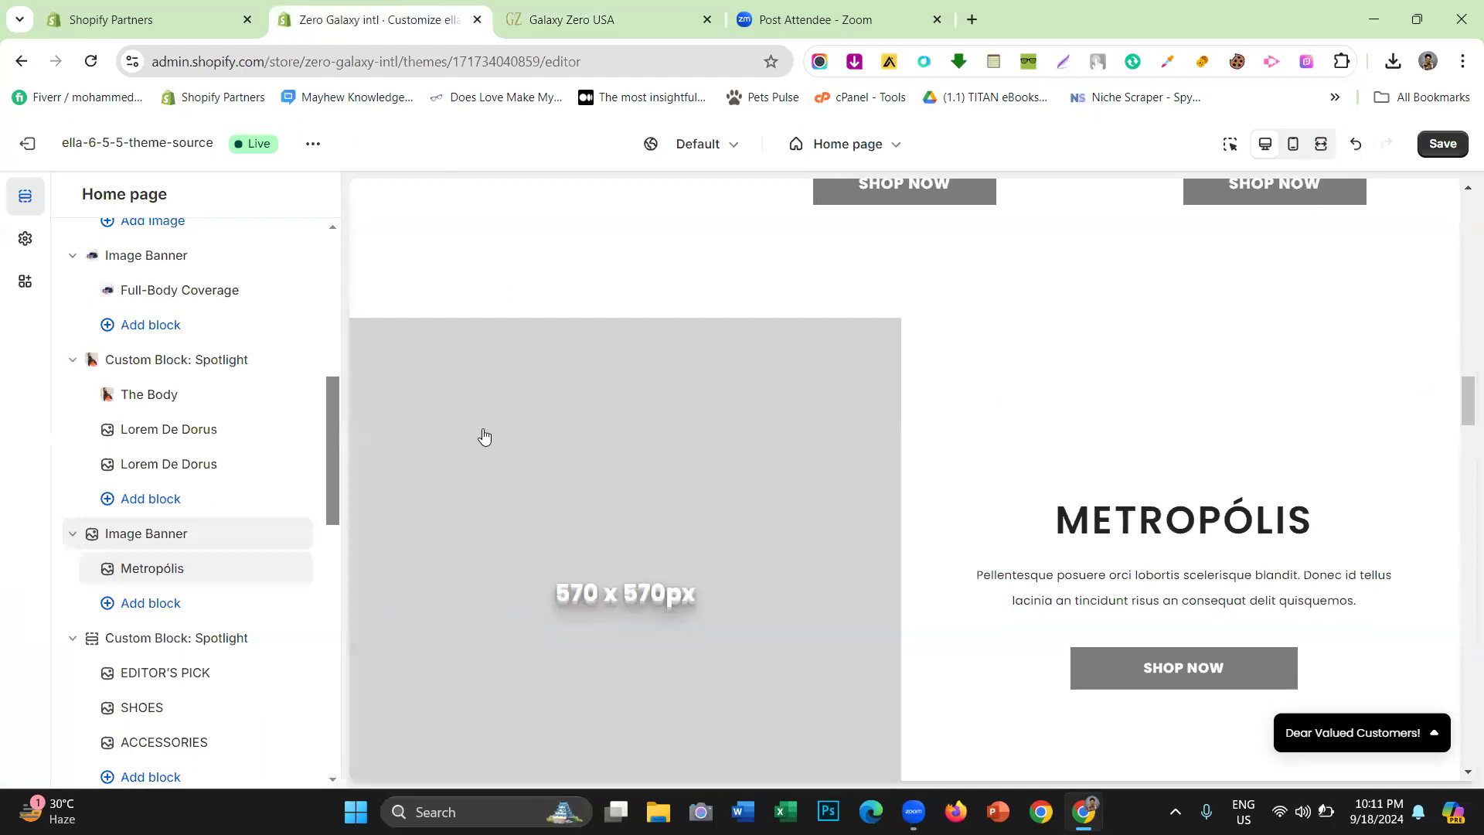
scroll(484, 434, down, 12)
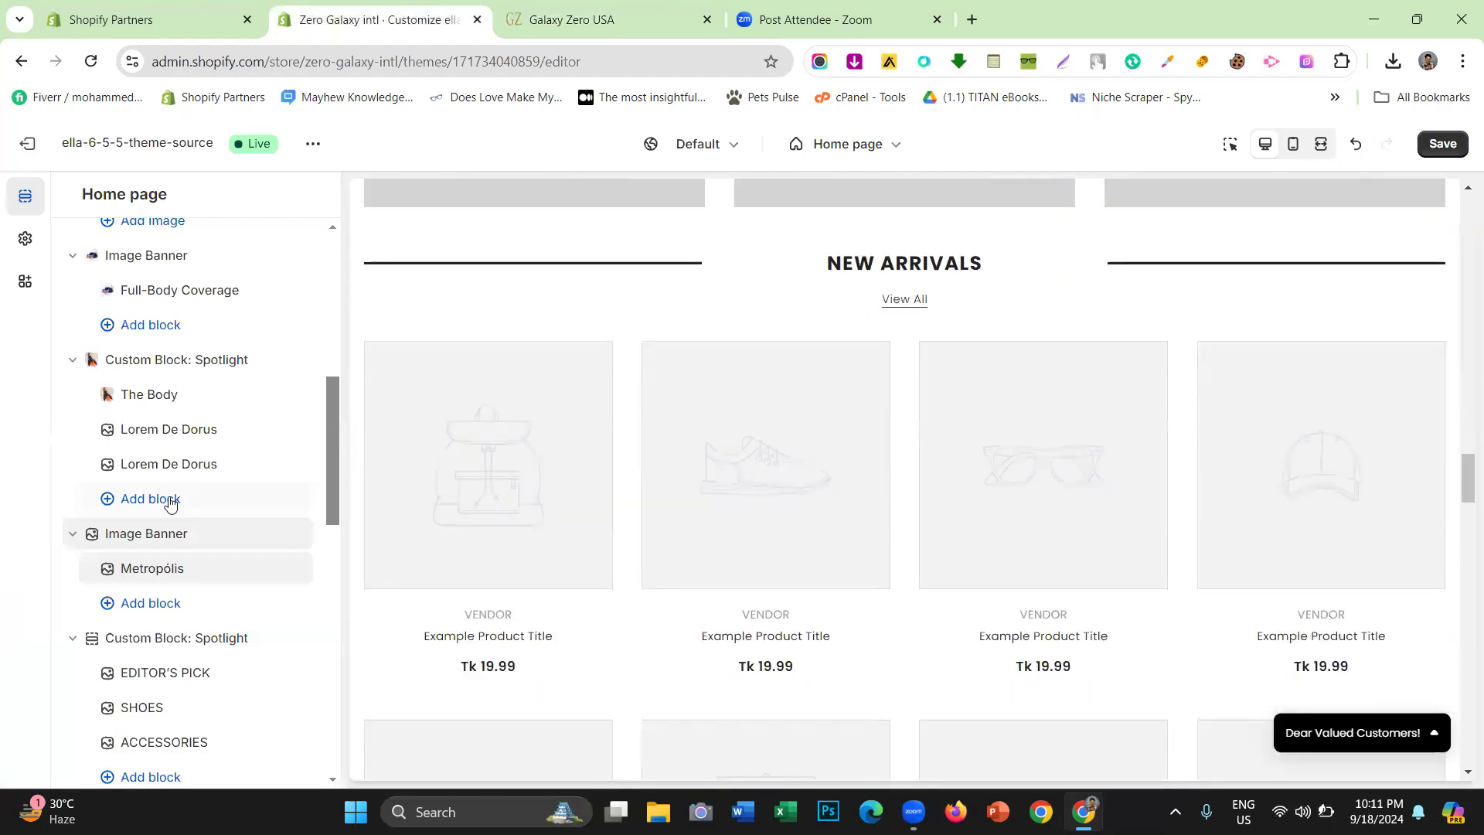
scroll(171, 503, down, 10)
scroll(199, 555, down, 2)
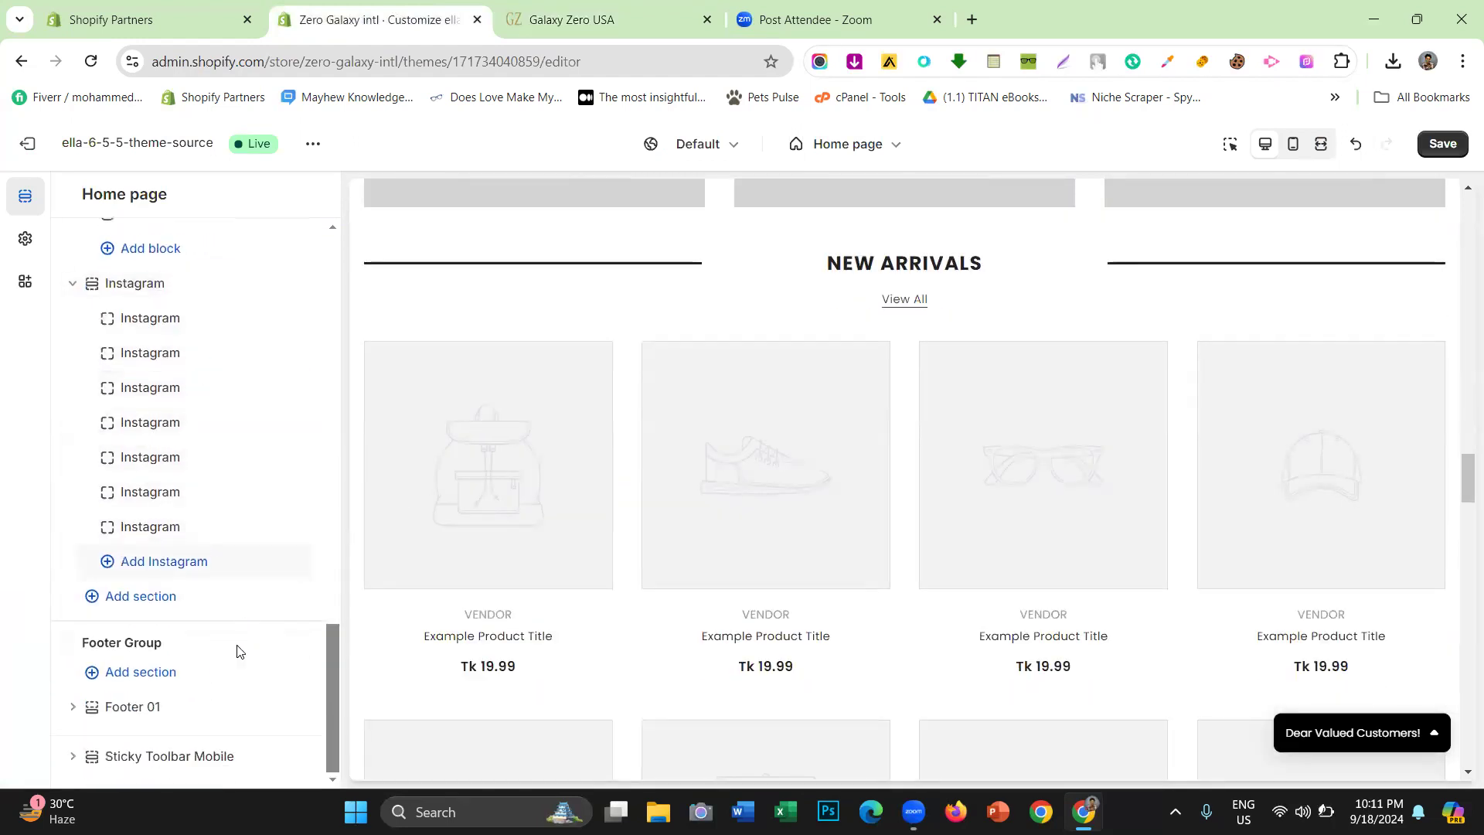
click(183, 605)
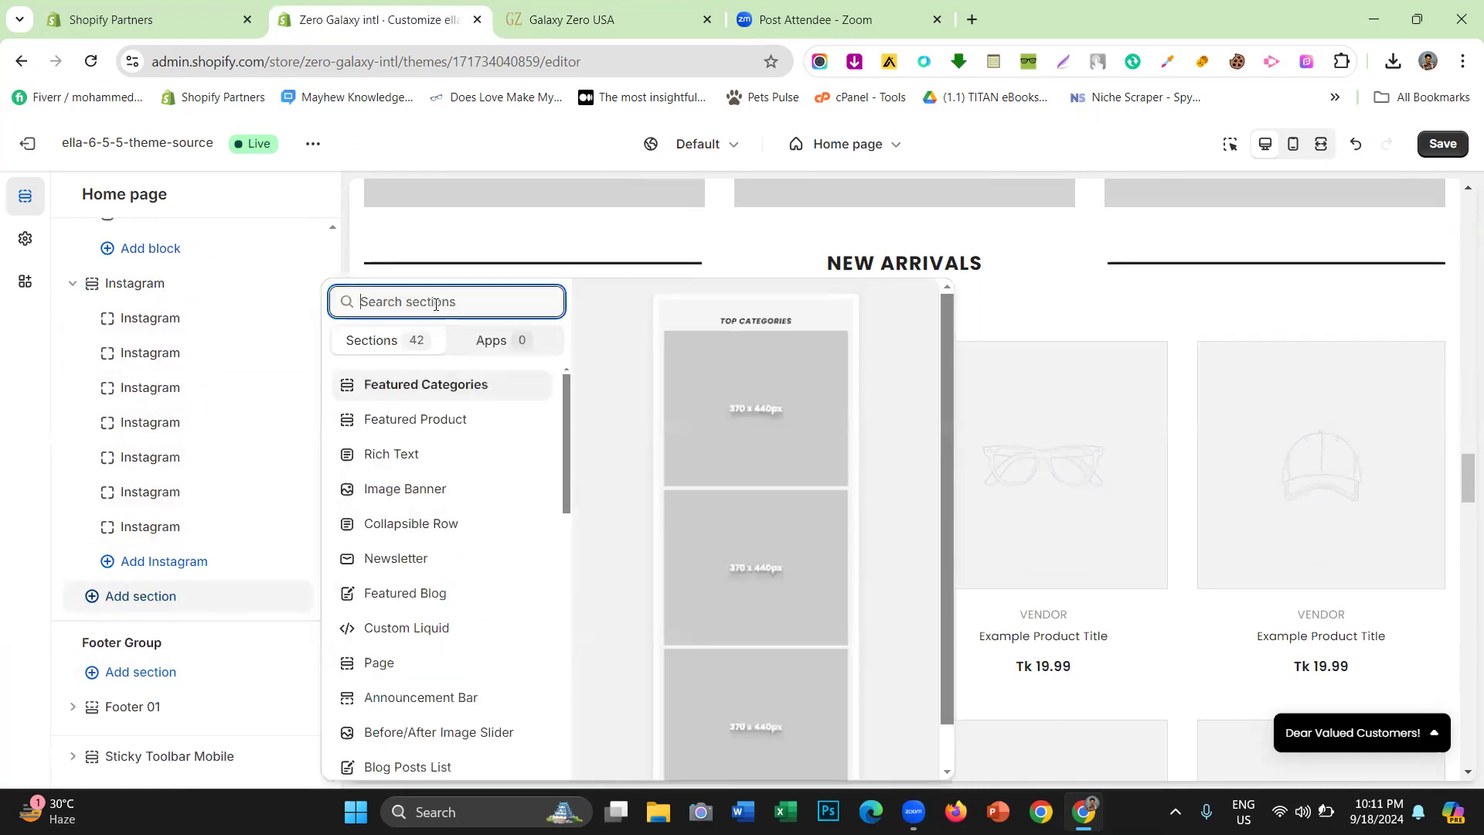
text(tes)
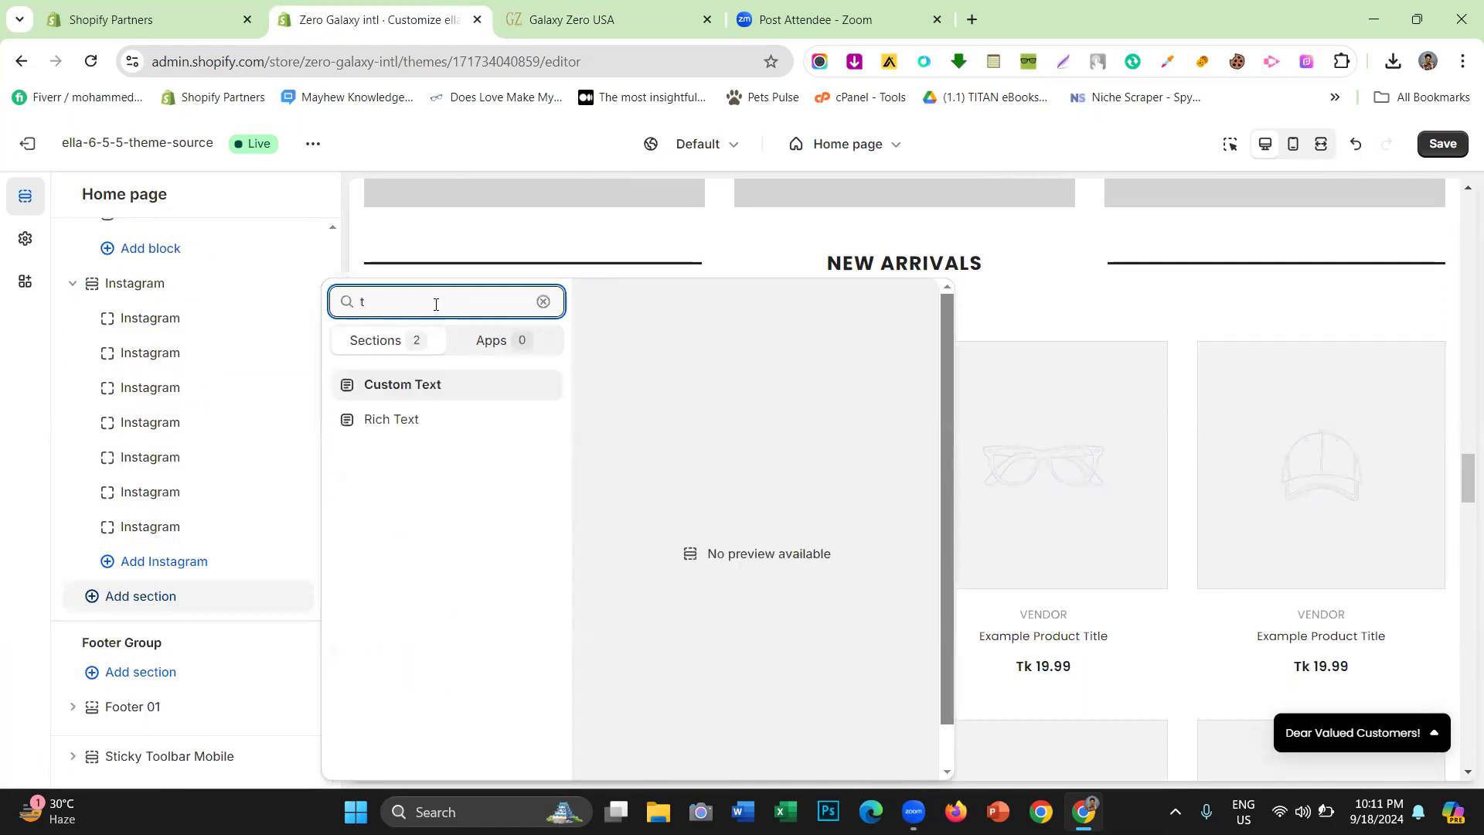
key(BackSpace)
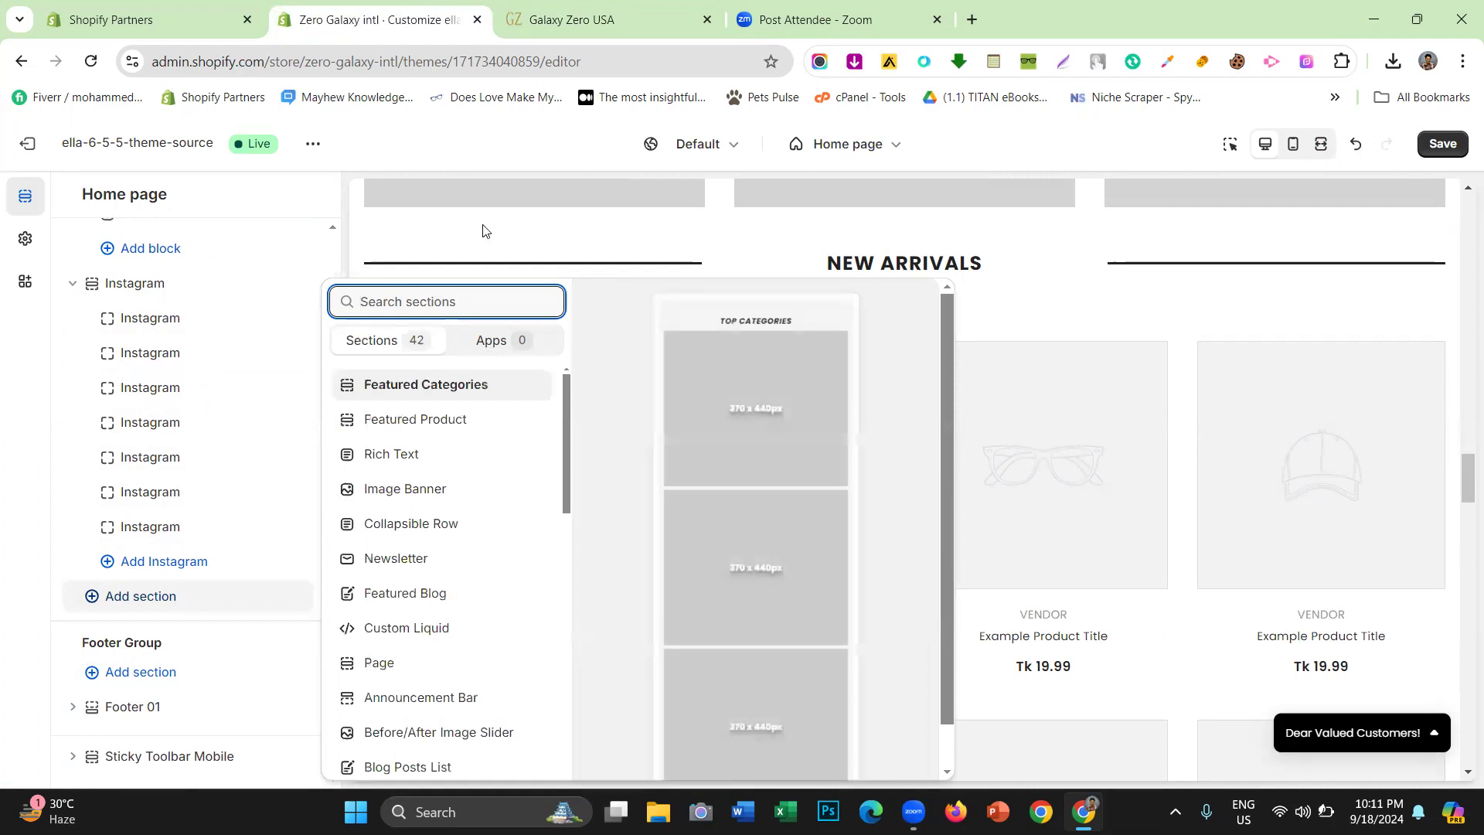
scroll(439, 398, down, 2)
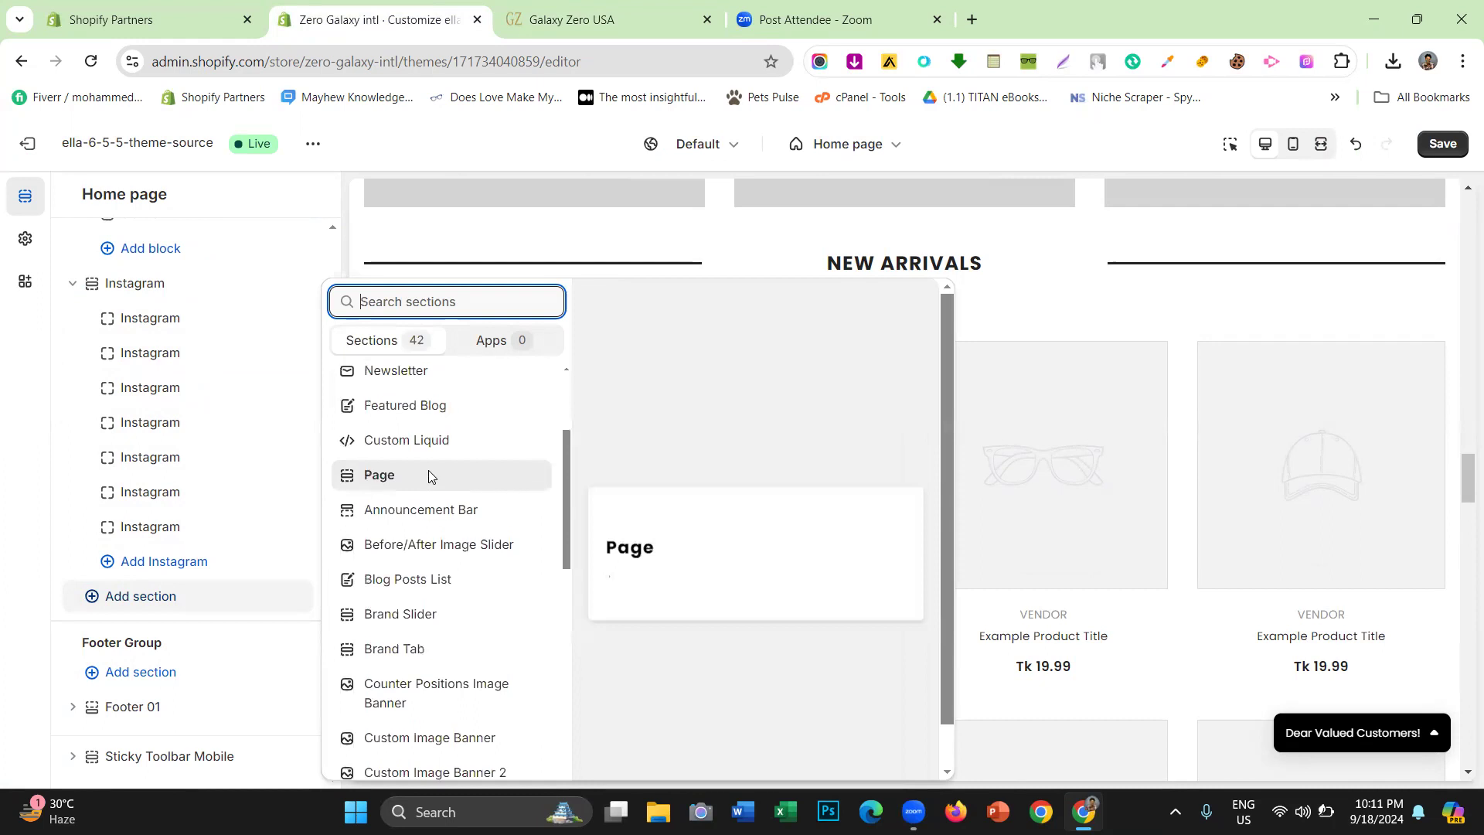
scroll(429, 448, up, 2)
scroll(431, 427, down, 4)
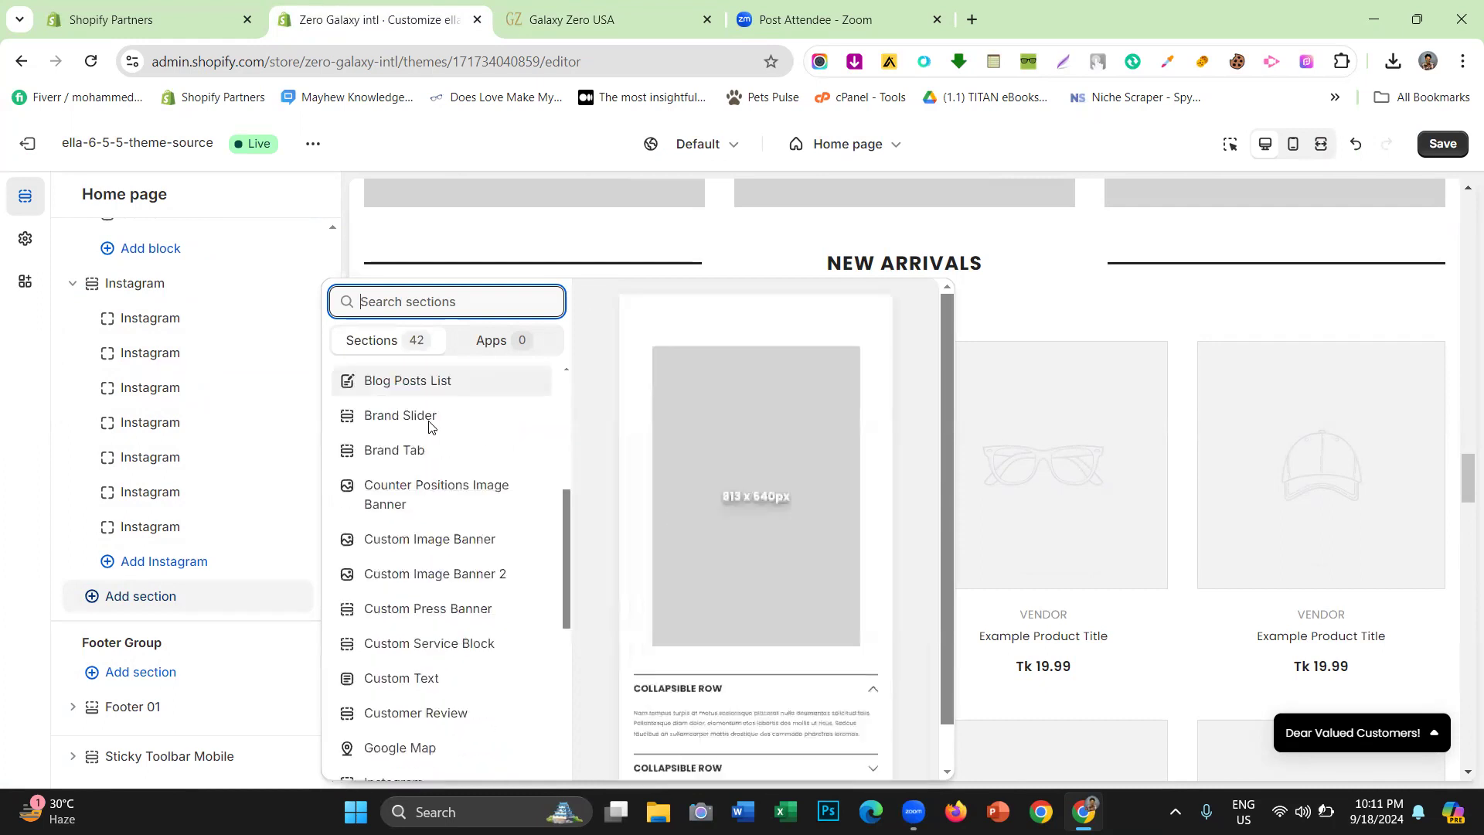
scroll(432, 429, down, 2)
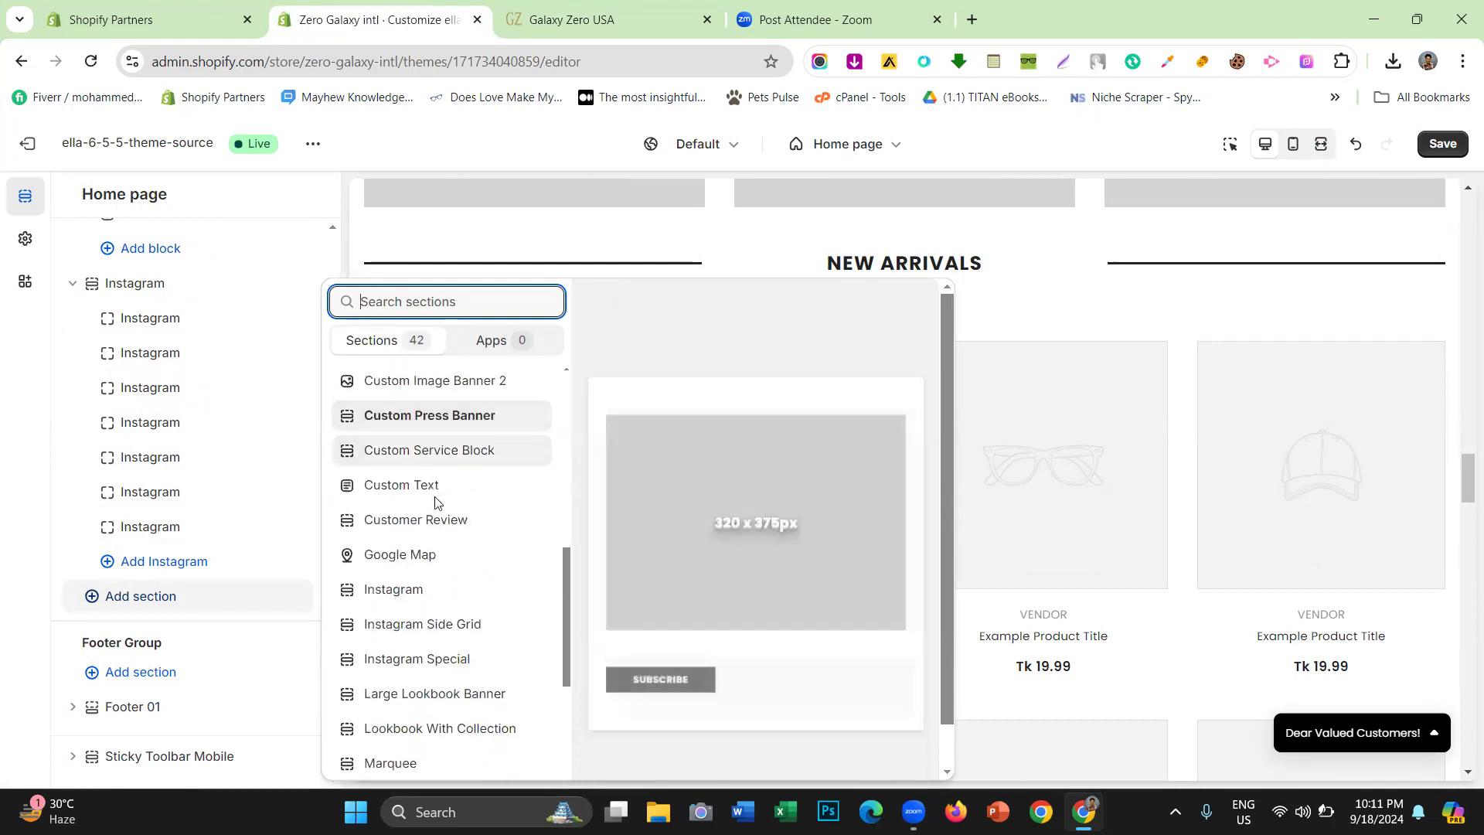
scroll(436, 479, down, 2)
scroll(427, 560, up, 2)
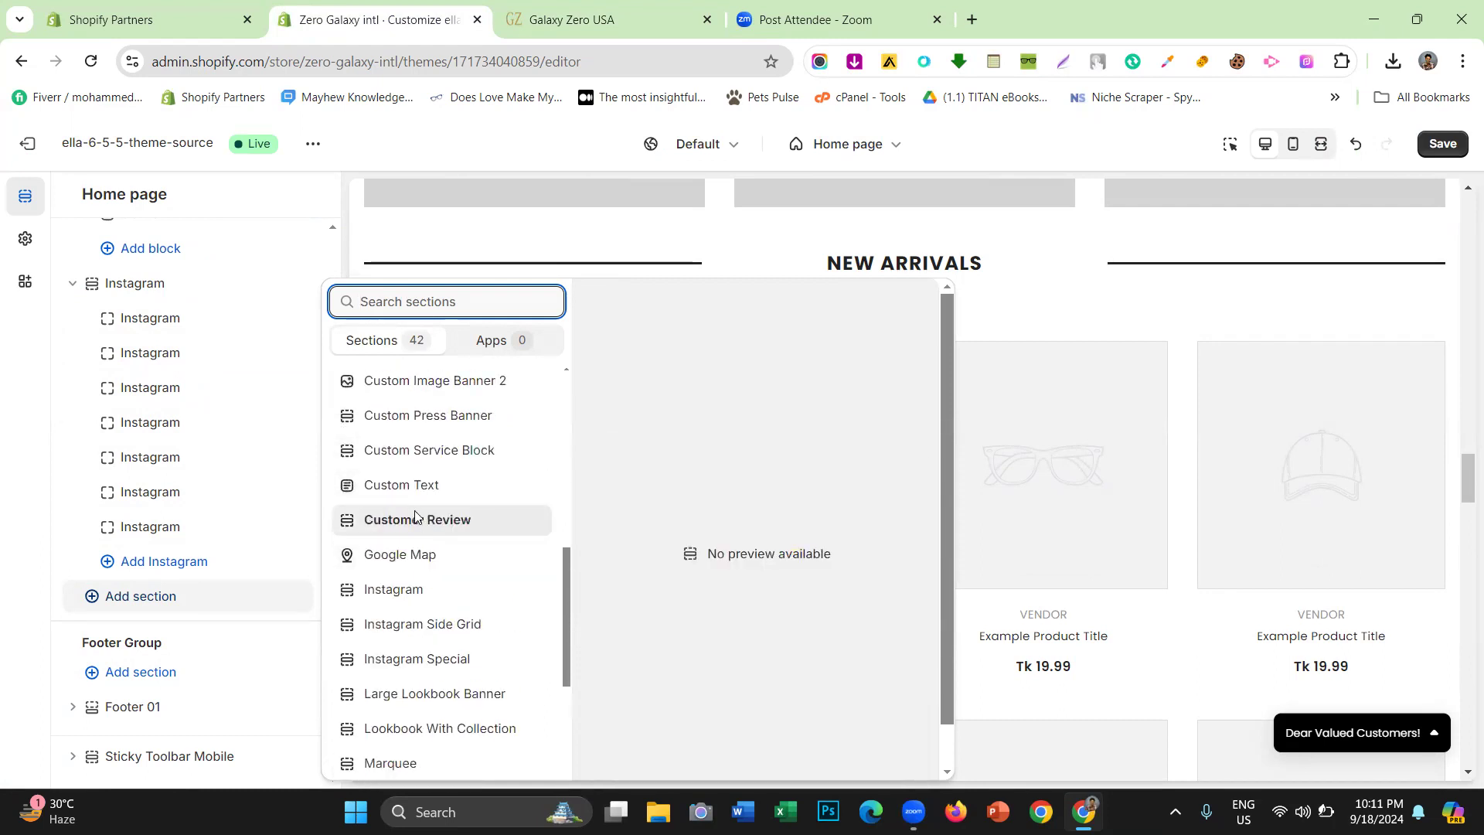
scroll(415, 516, up, 4)
scroll(414, 490, down, 3)
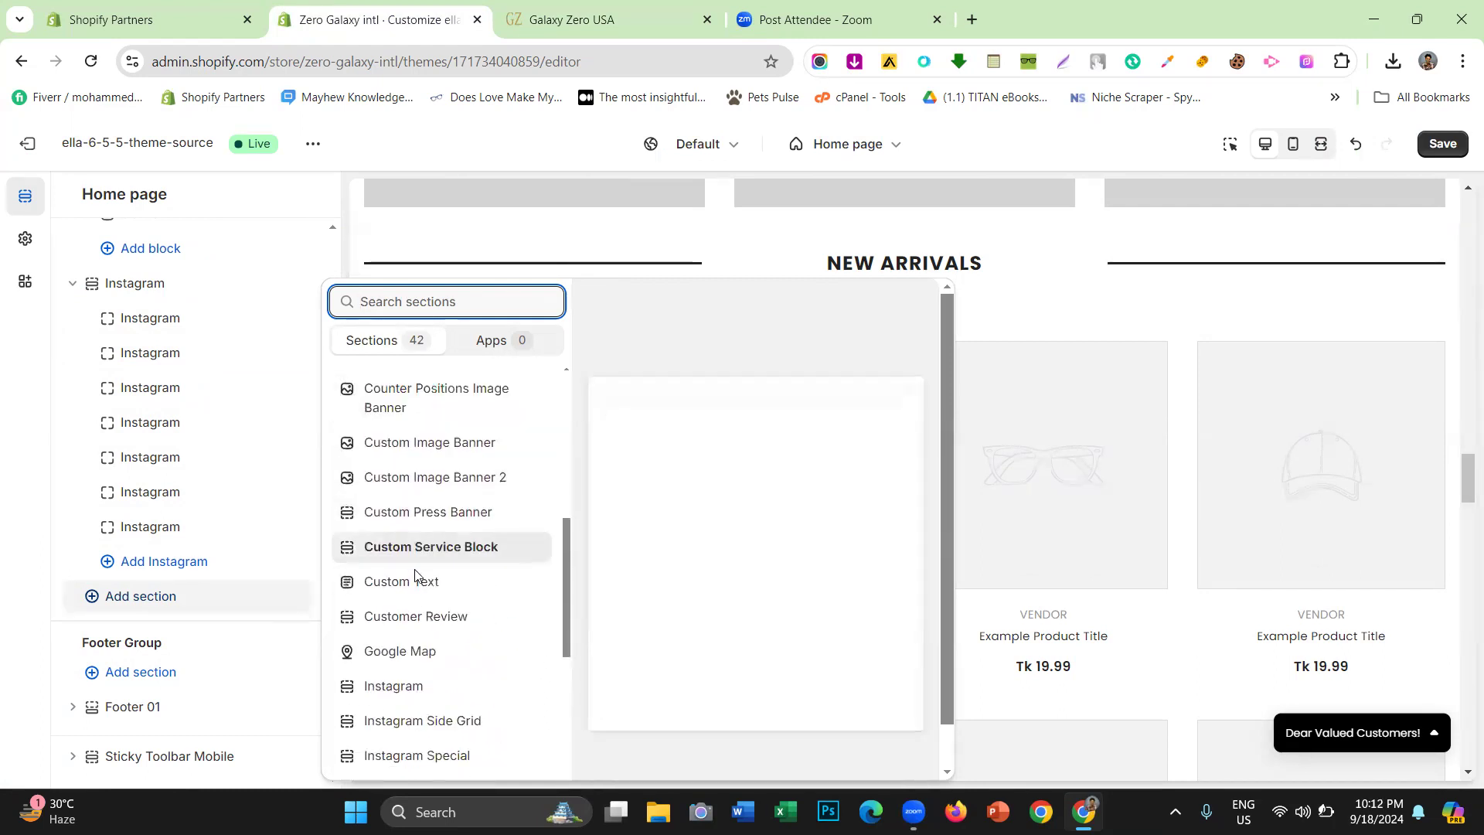
click(421, 630)
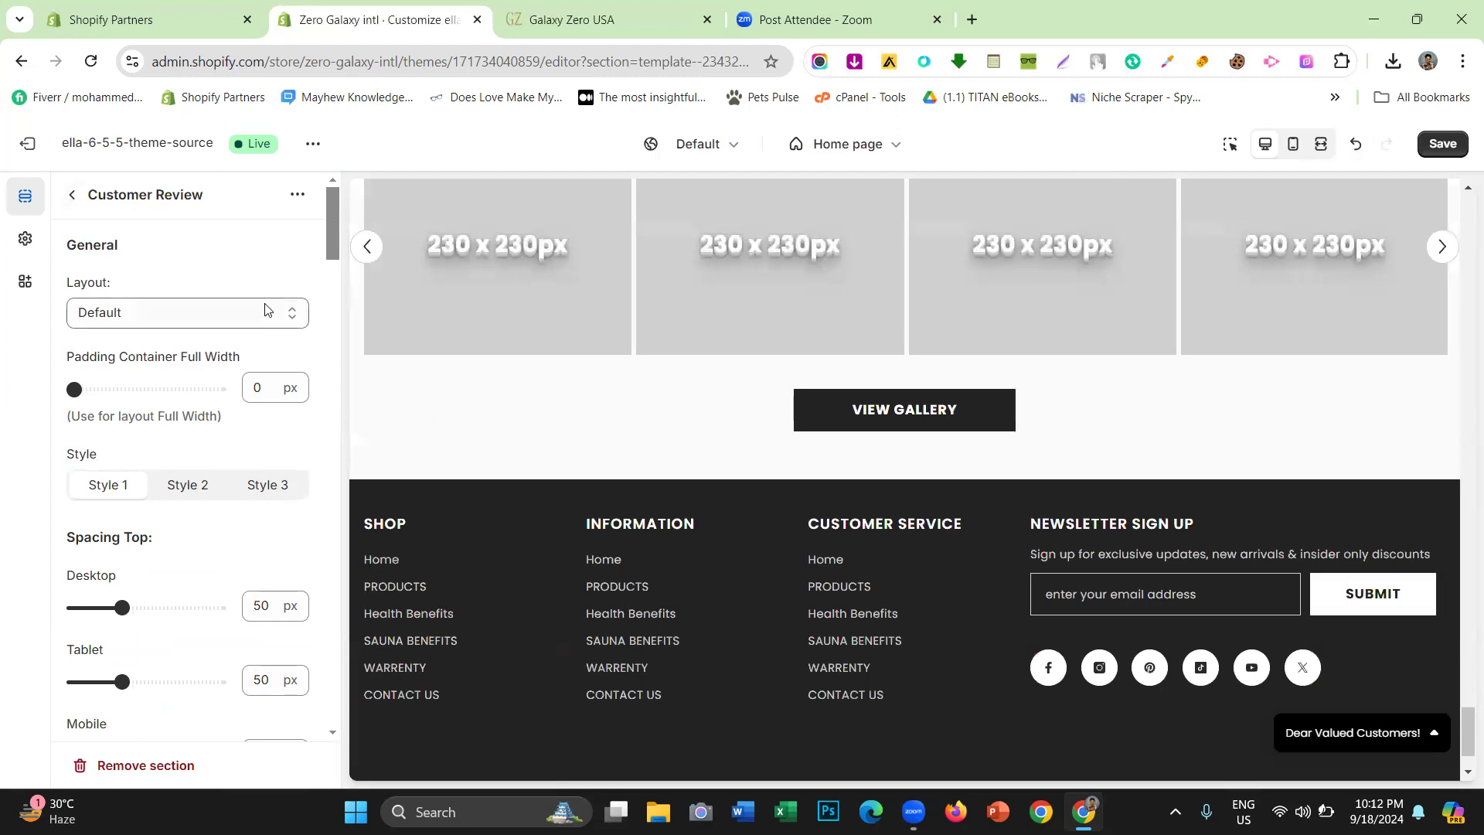
Leave the Customer Review settings, check the Top Reviews section on the Galaxy Zero USA site, and add one review block
scroll(182, 533, down, 15)
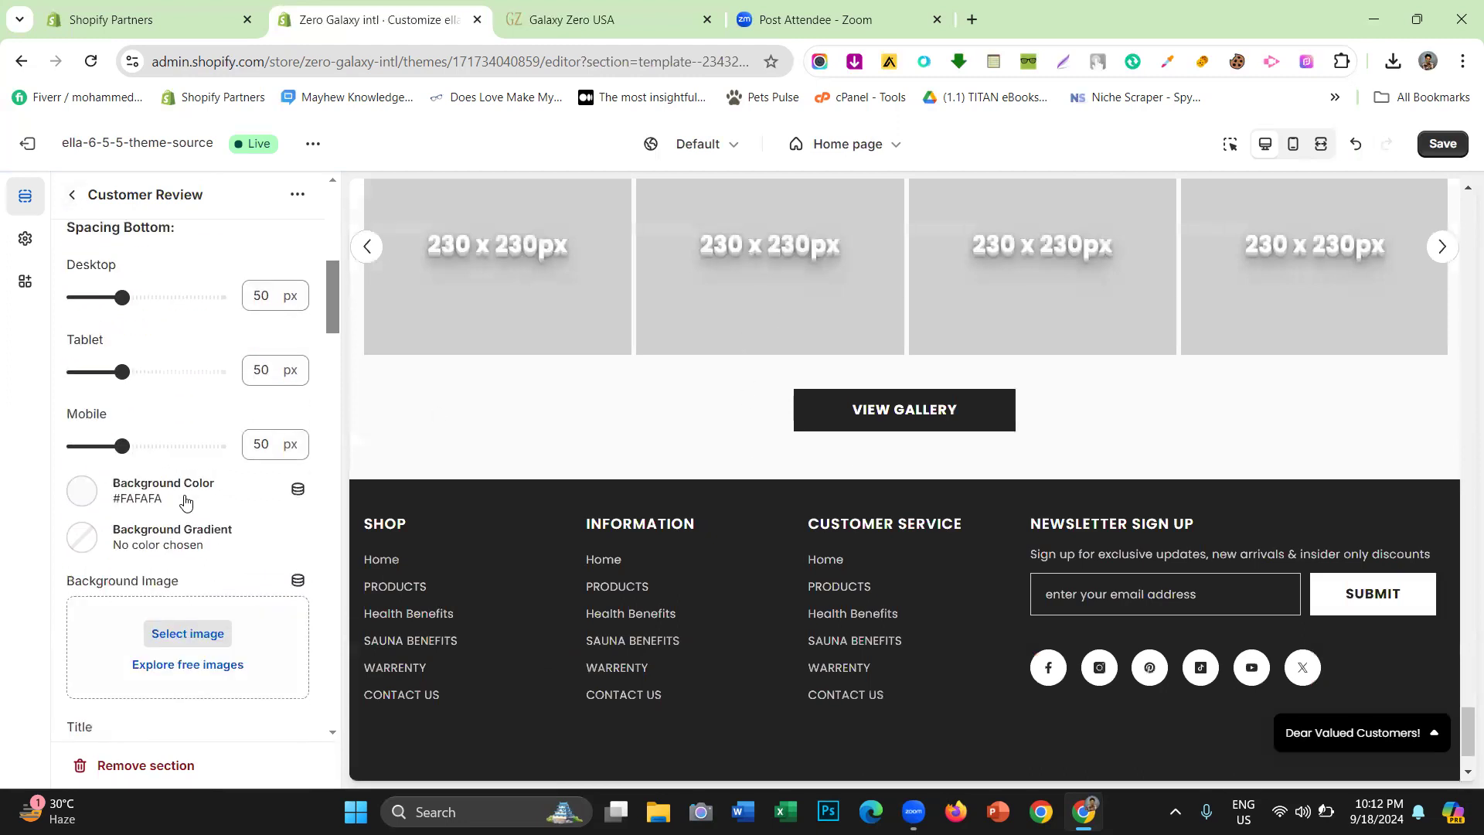
scroll(170, 430, up, 12)
scroll(170, 430, up, 4)
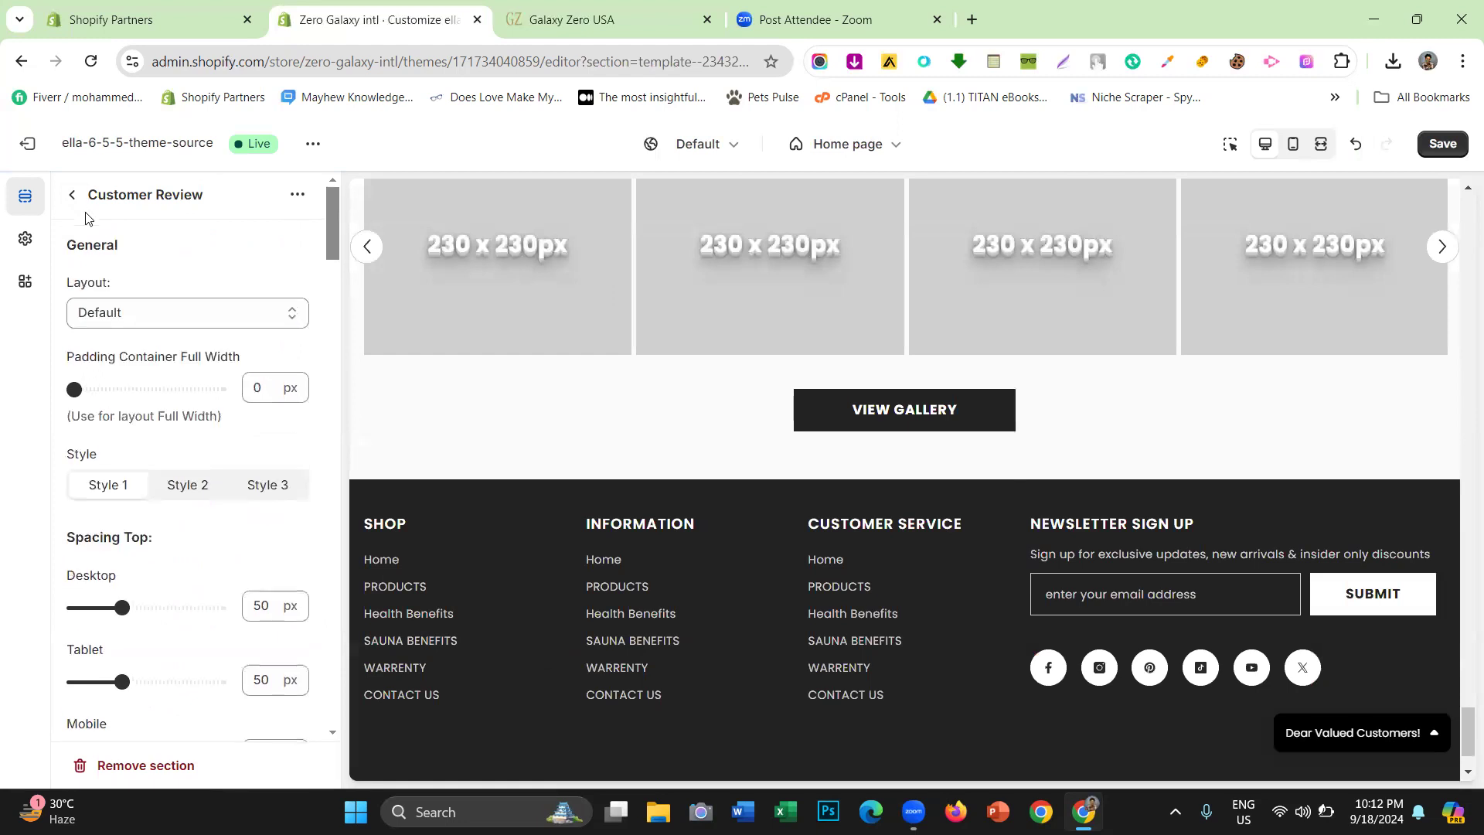
click(72, 199)
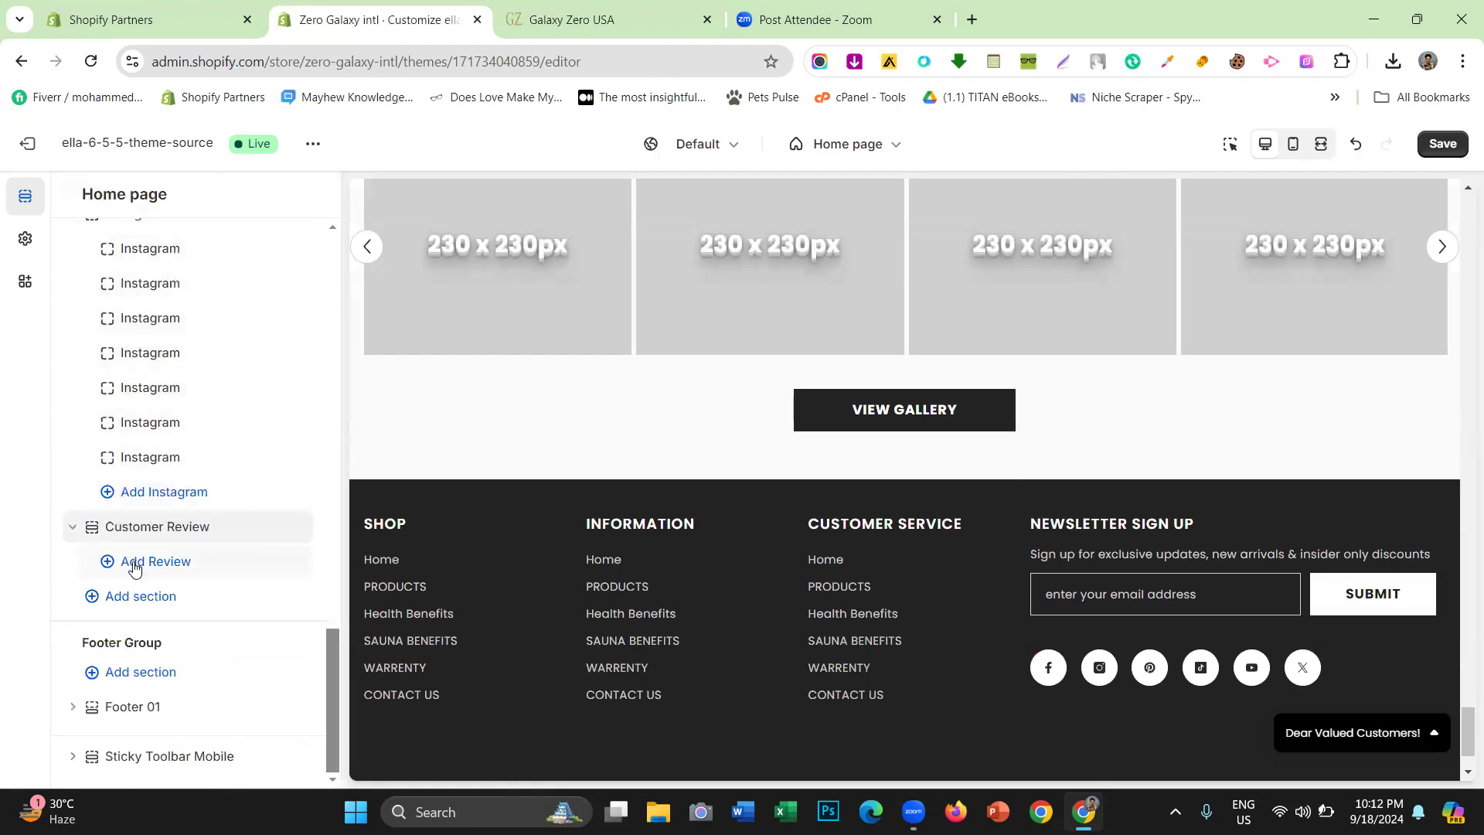
click(587, 19)
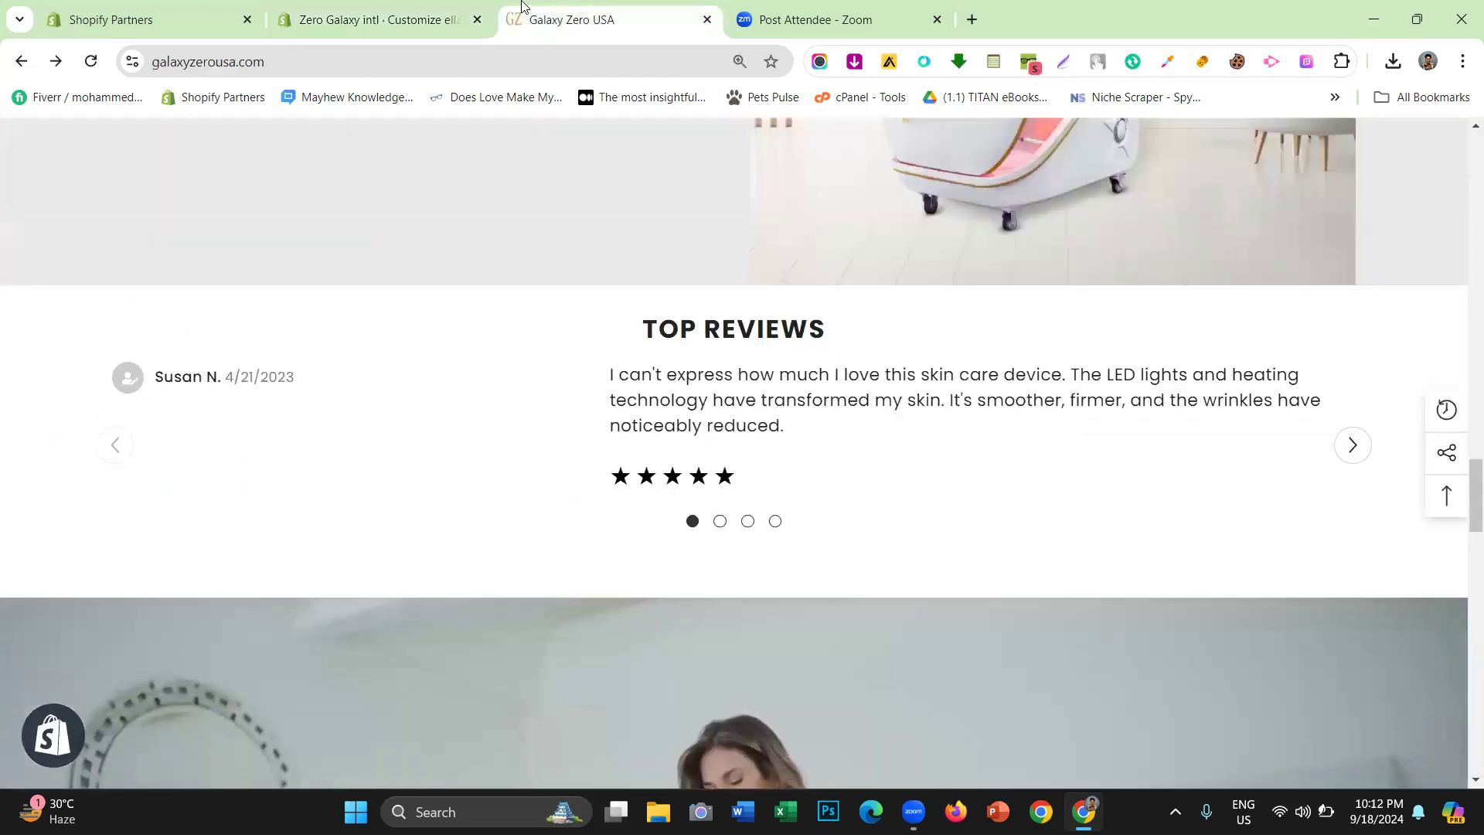
click(379, 19)
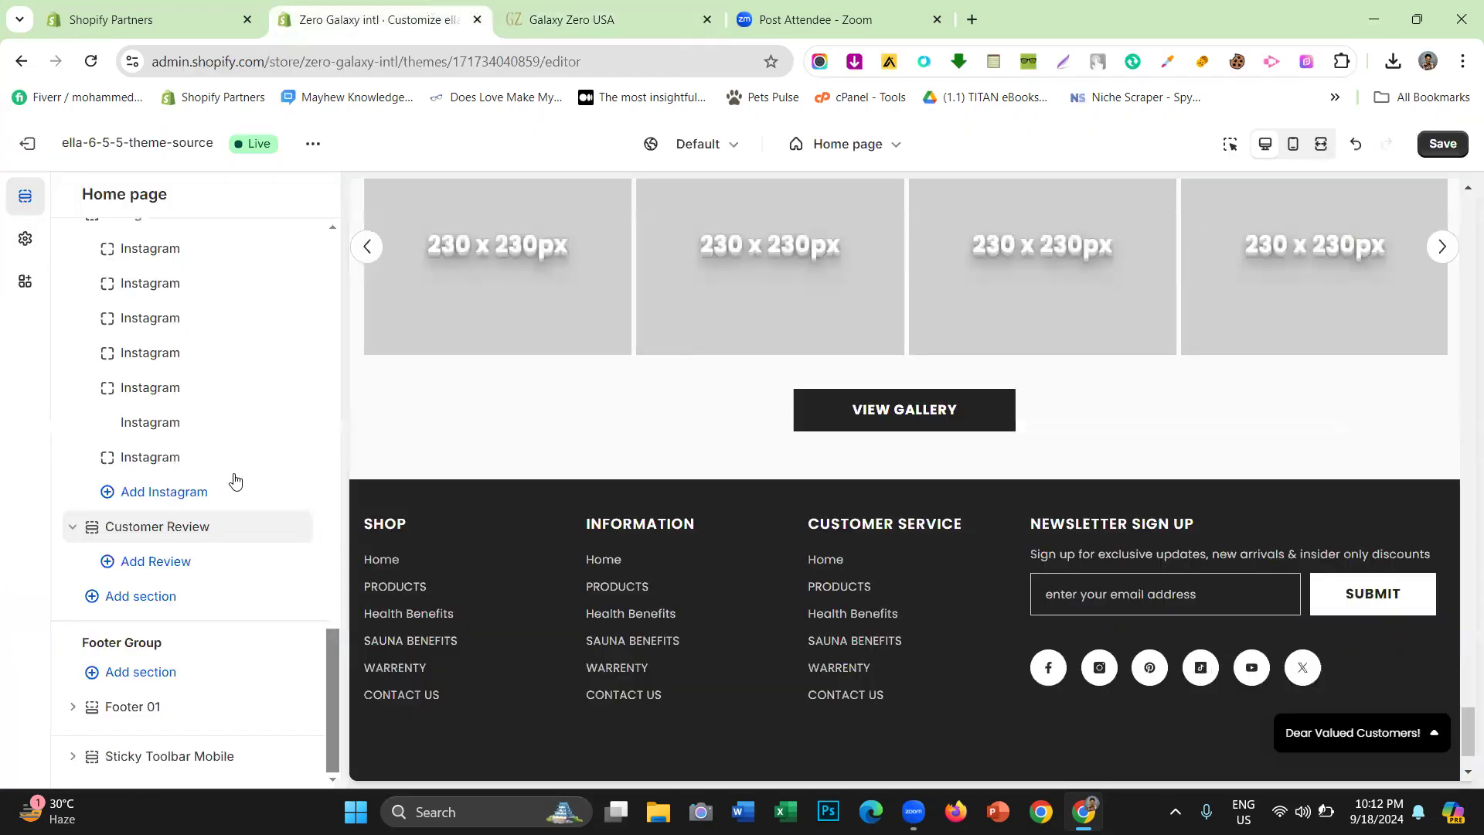
click(182, 563)
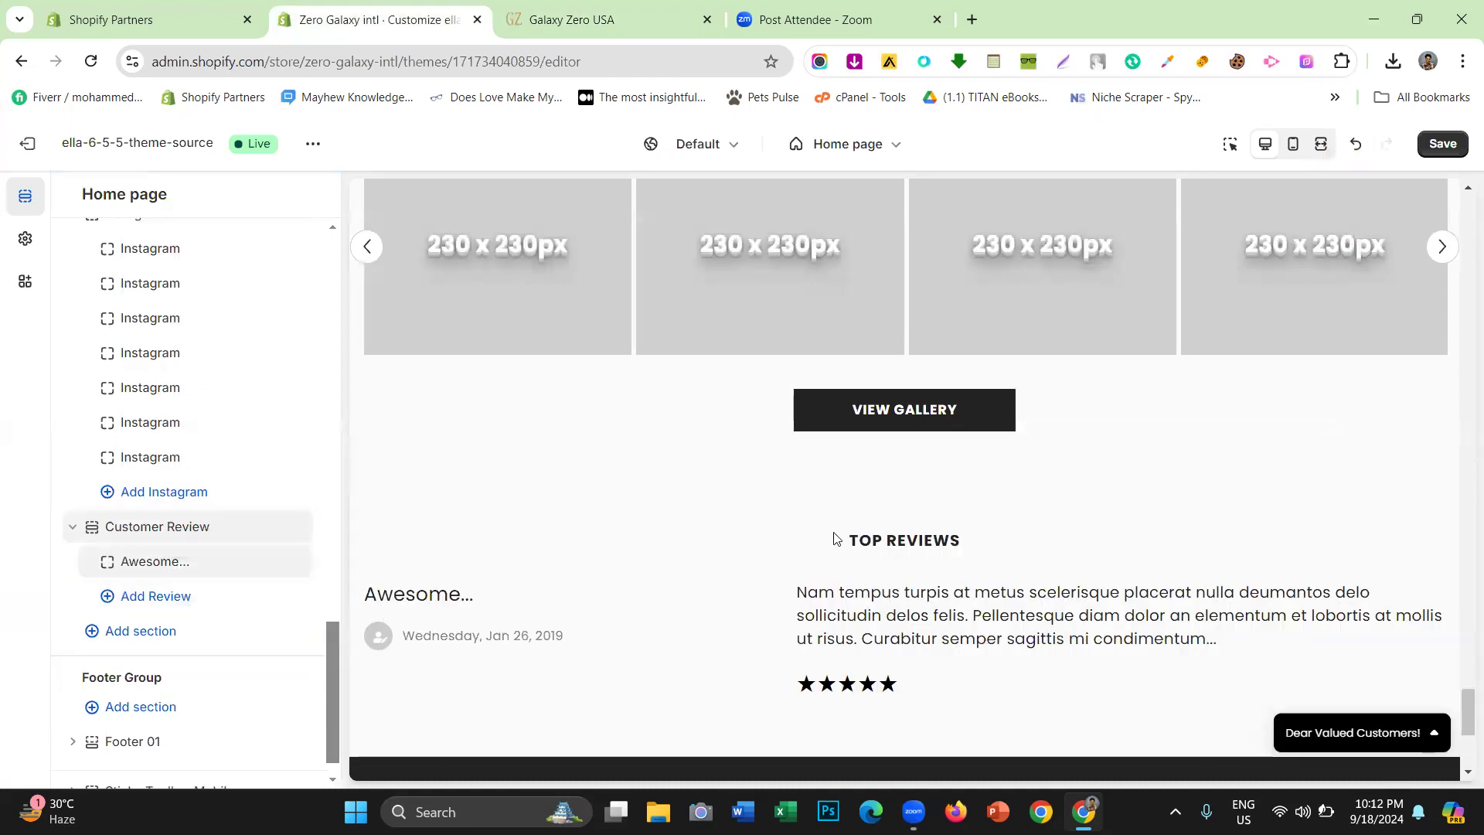
Add three more review blocks to the Customer Review section and move the section directly below the Metropólis Image Banner
click(572, 19)
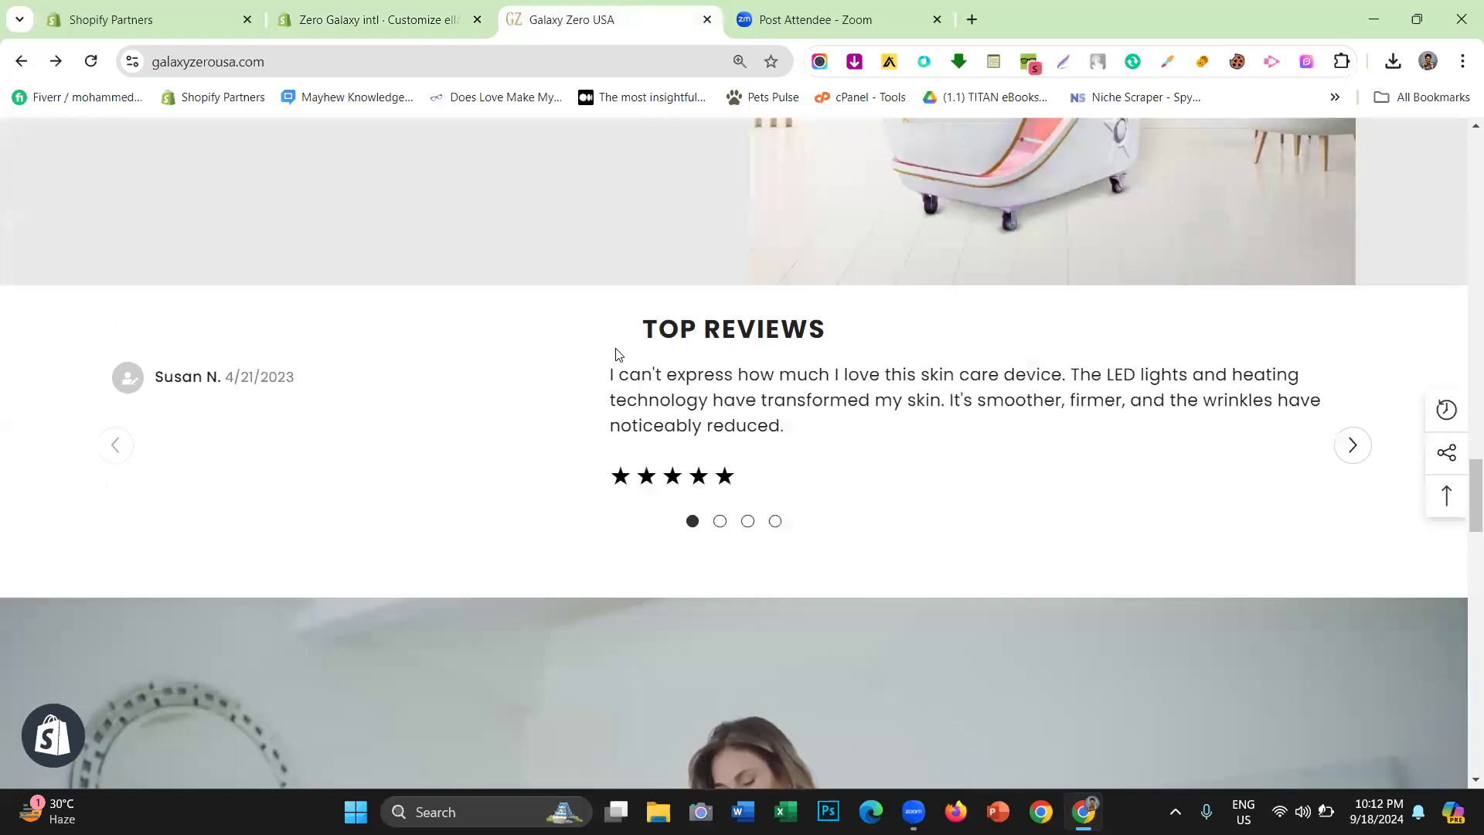
click(409, 20)
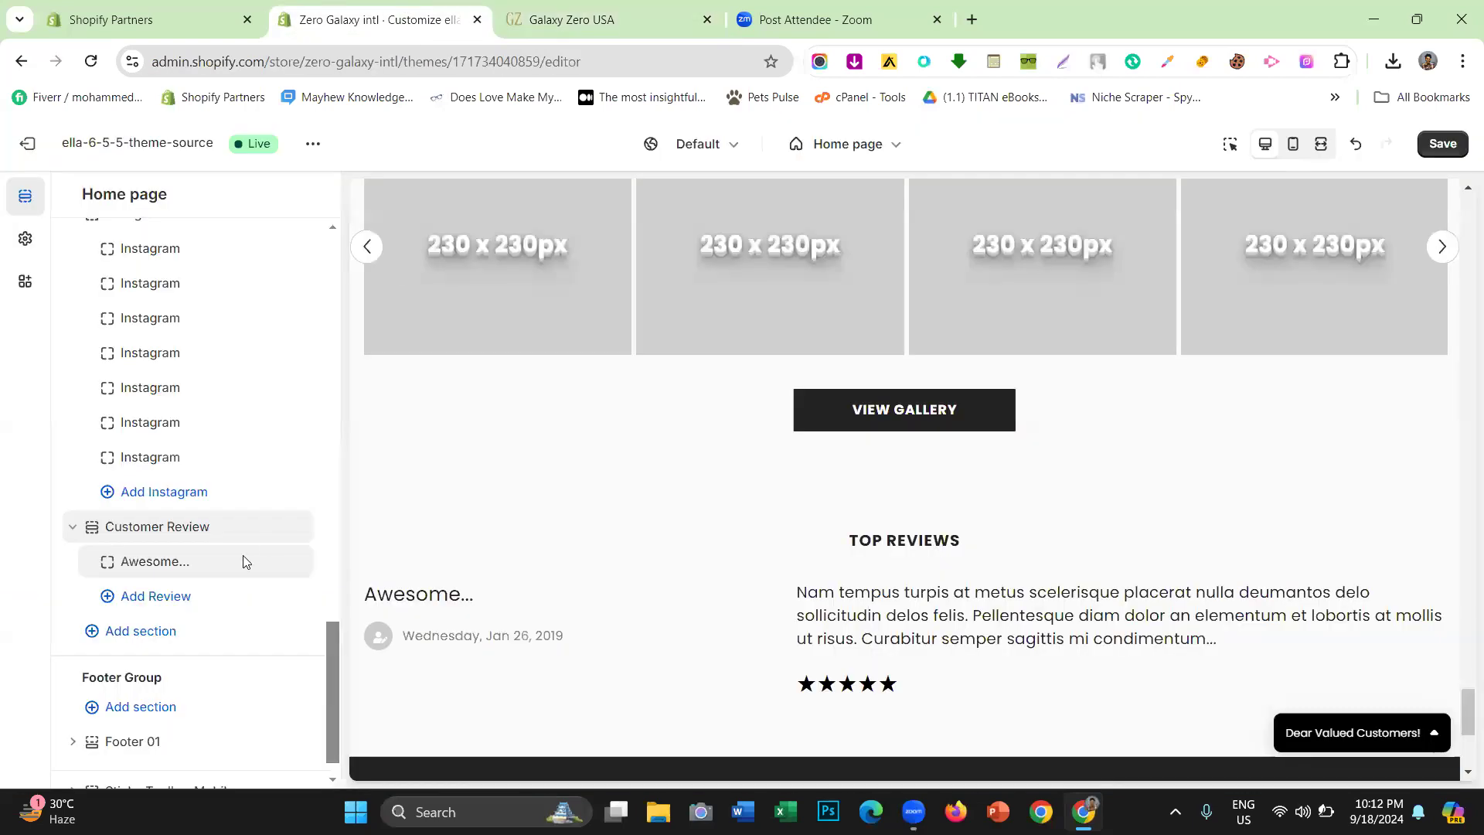
click(158, 599)
click(155, 632)
click(155, 666)
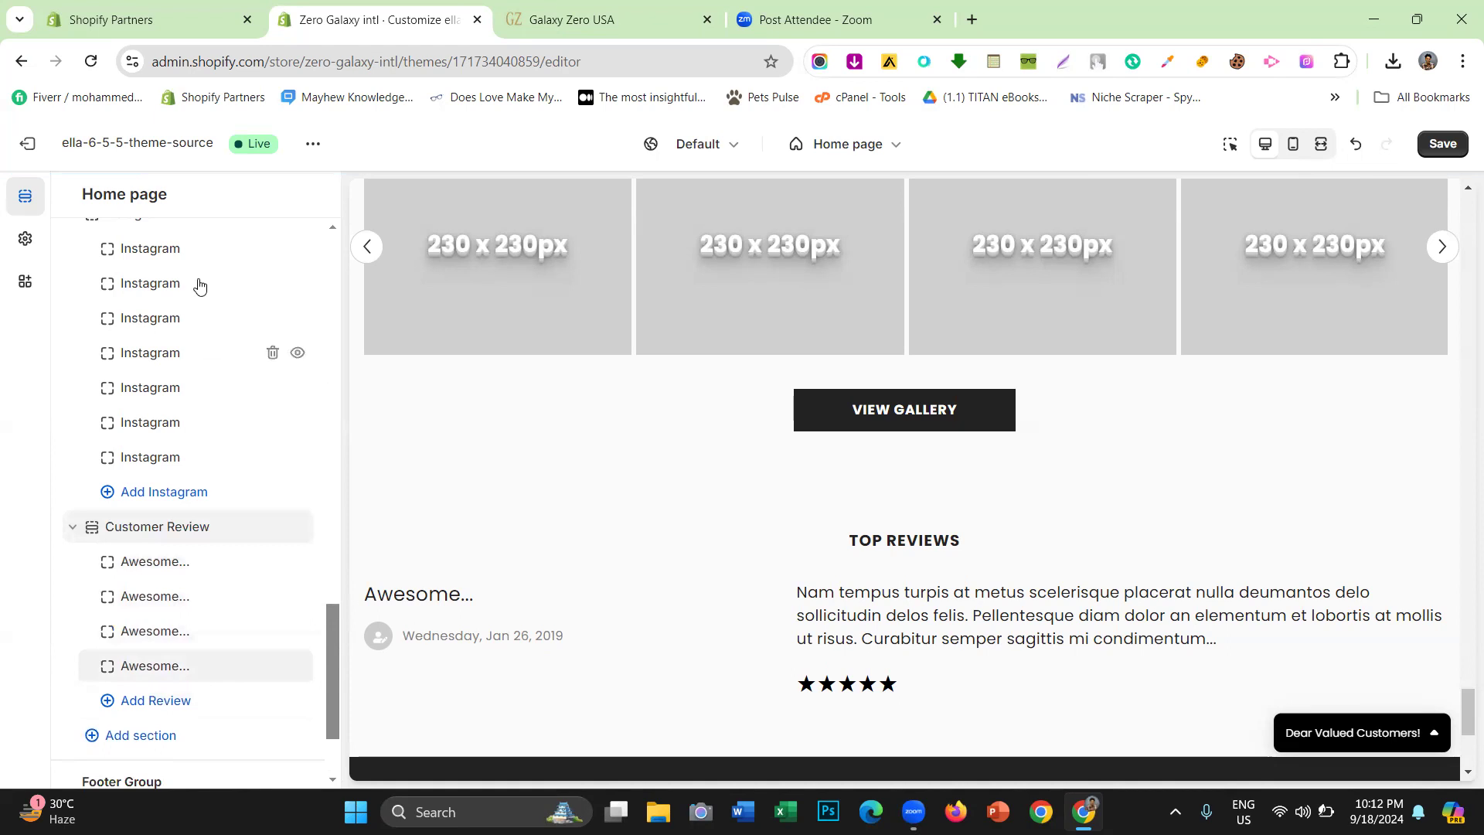
drag(94, 533, 155, 390)
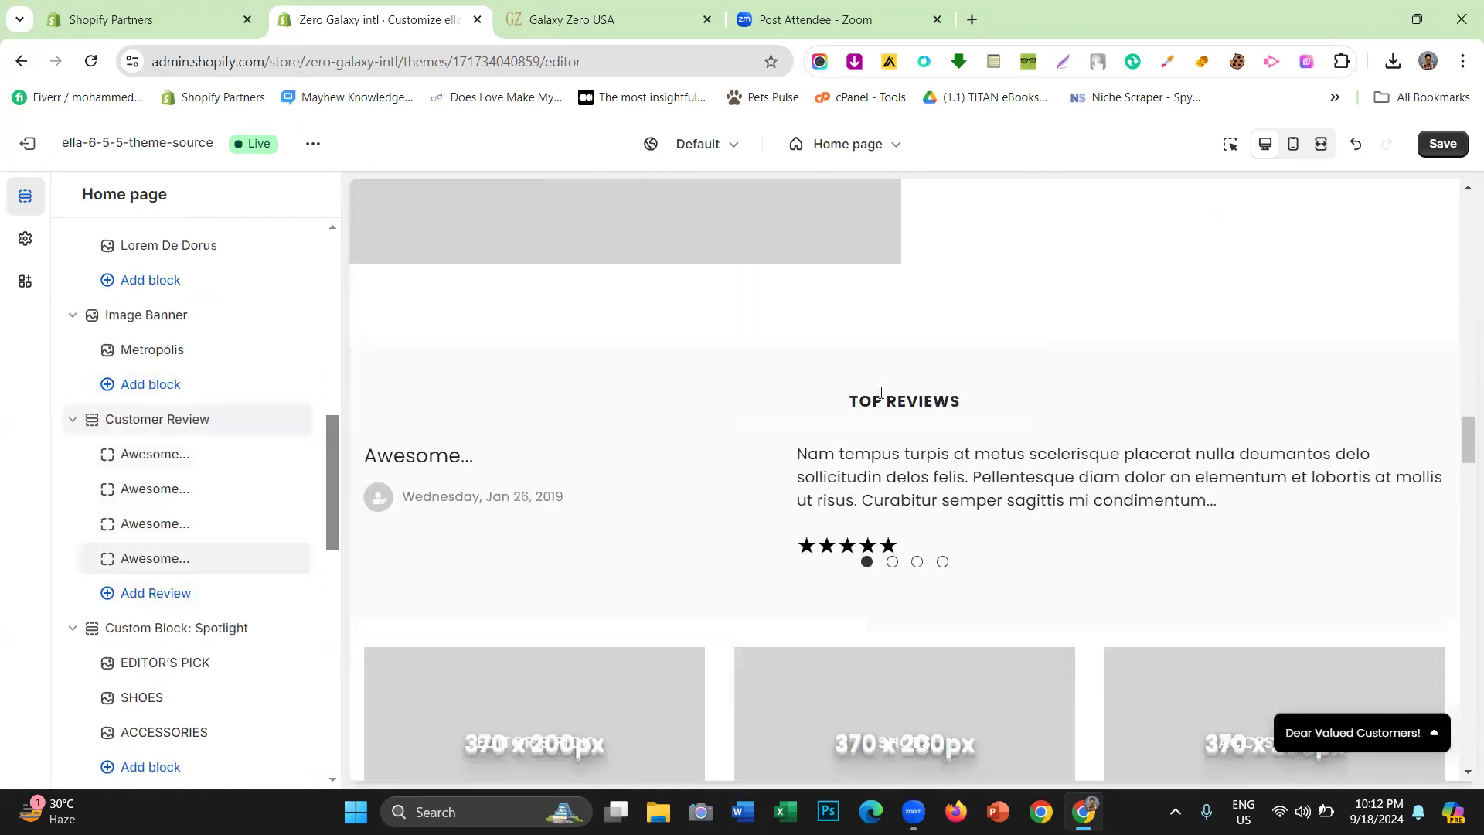
Open the Customer Review section's settings and examine its layout, spacing, background and title options
click(178, 420)
scroll(160, 352, down, 8)
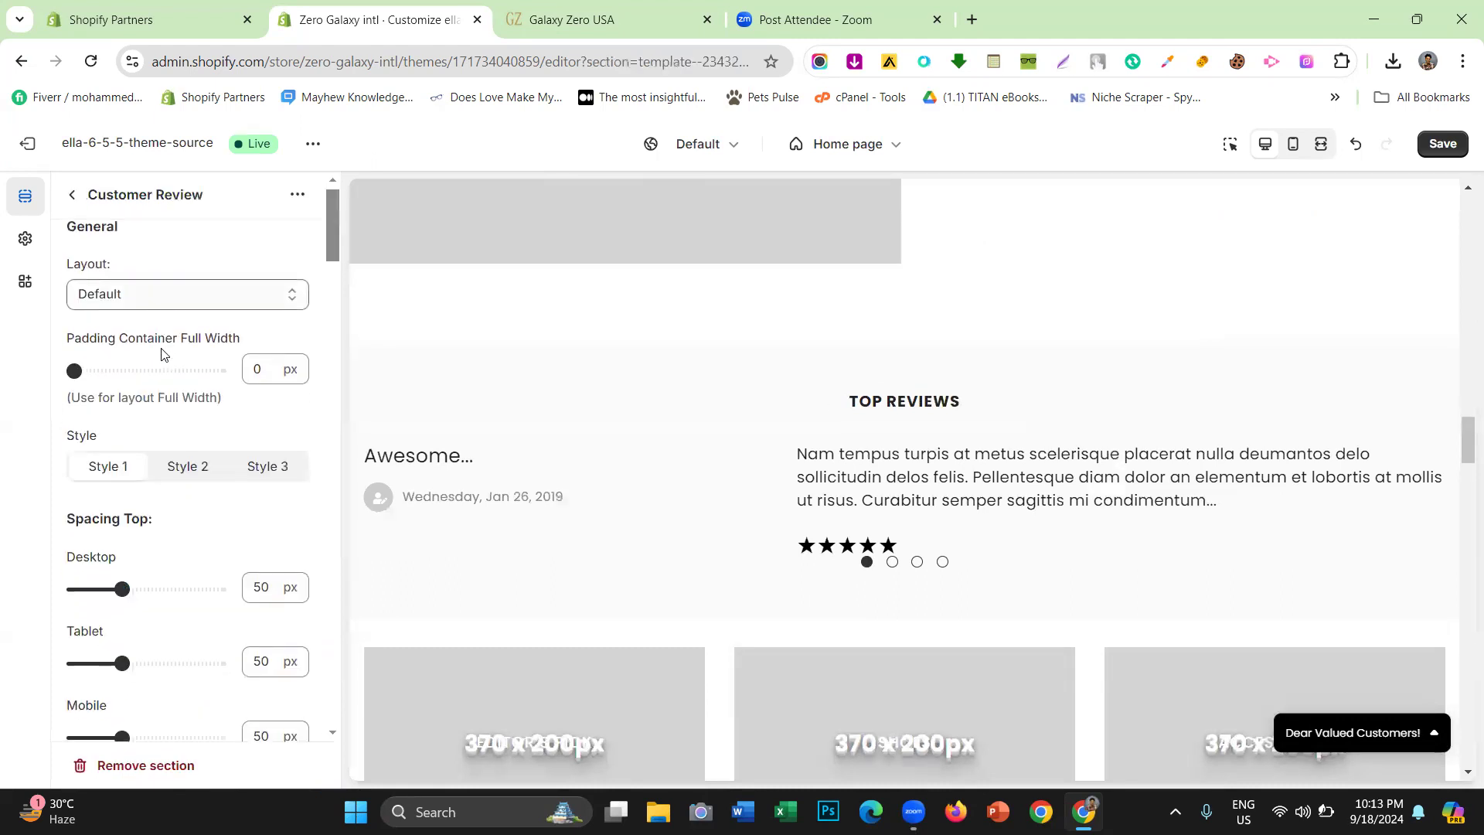
scroll(161, 354, down, 3)
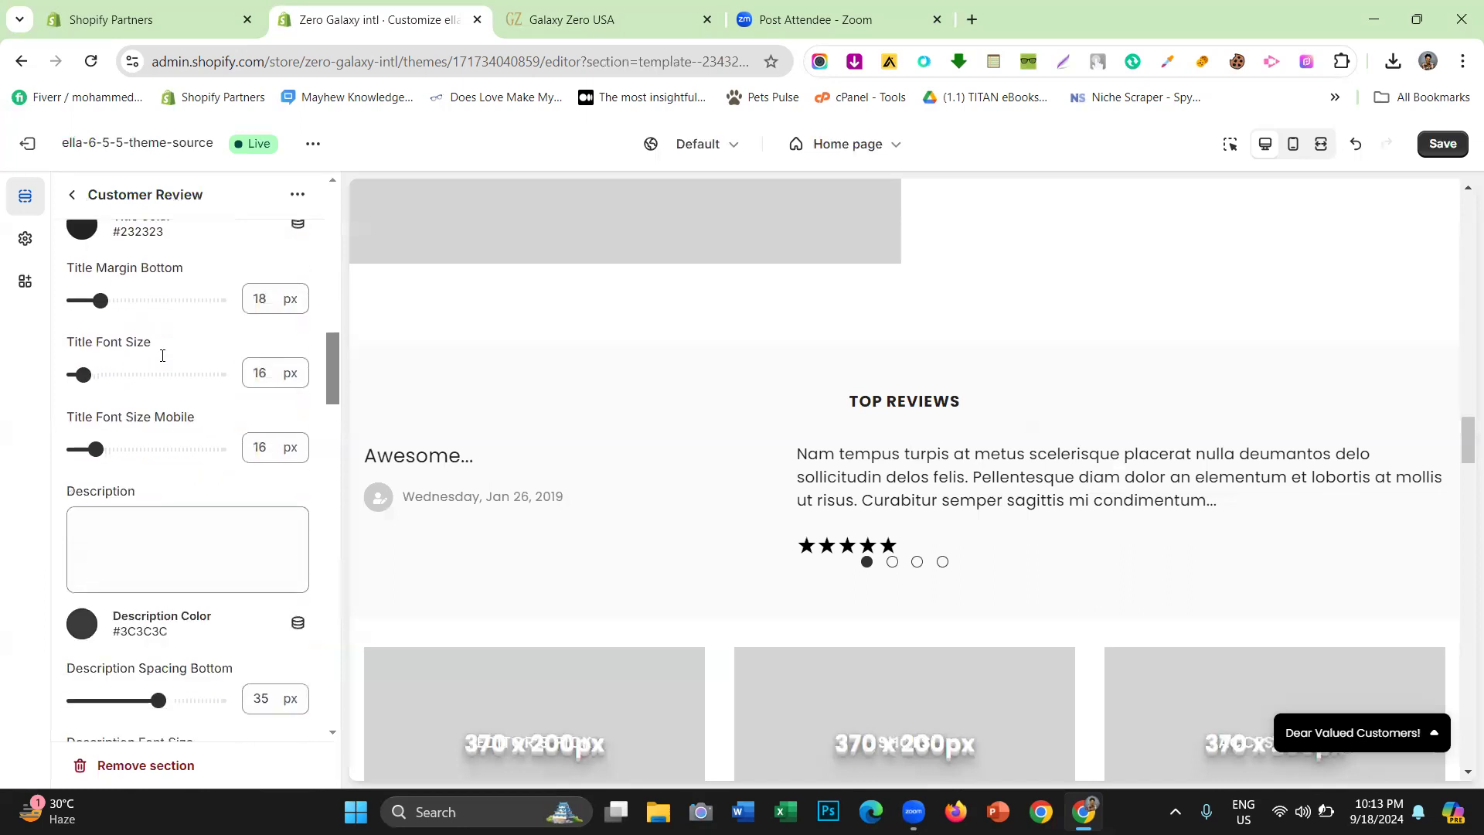
scroll(149, 419, up, 5)
scroll(128, 540, down, 2)
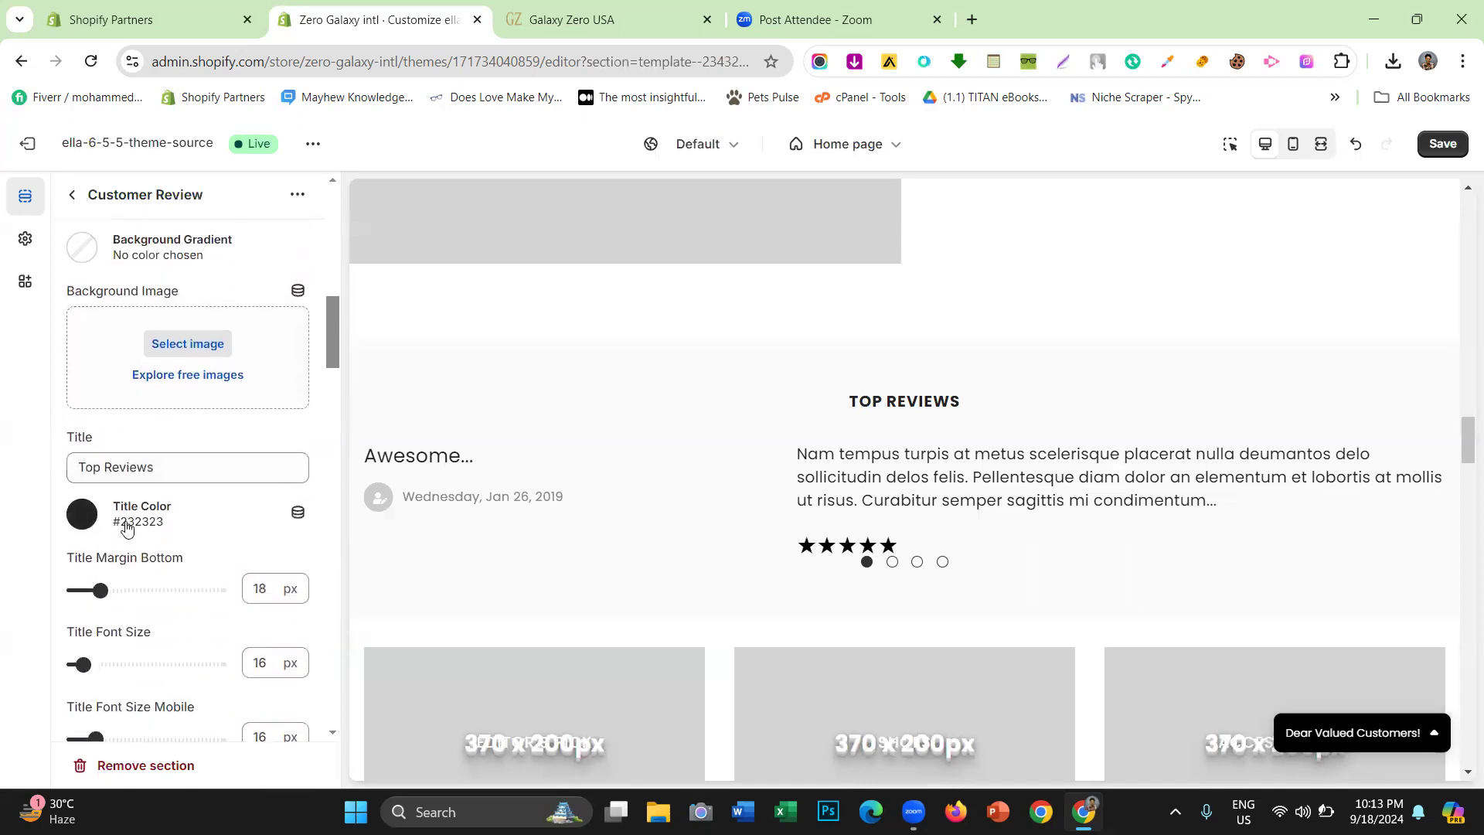
click(138, 476)
key(ctrl+a)
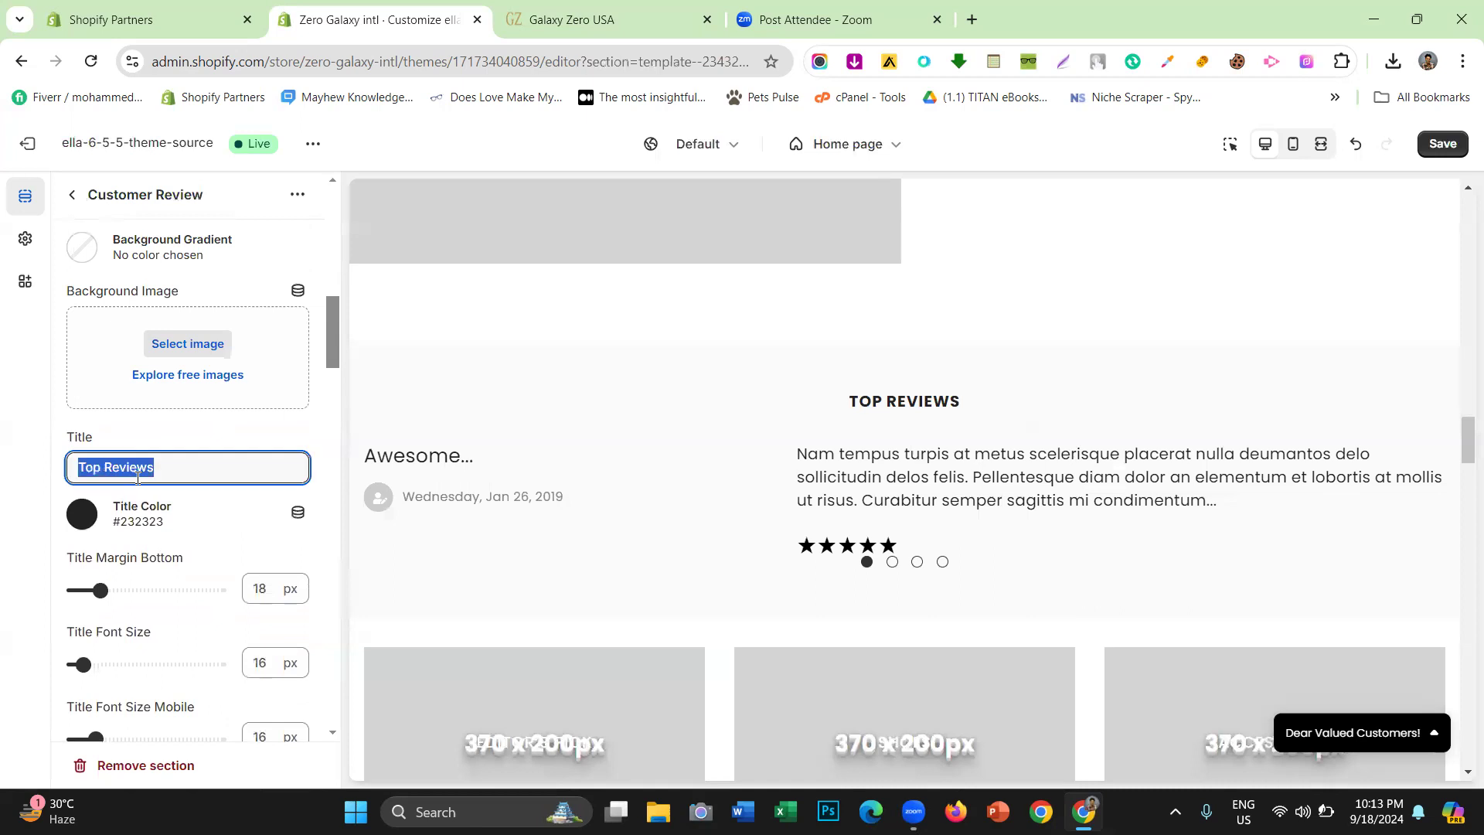
click(25, 427)
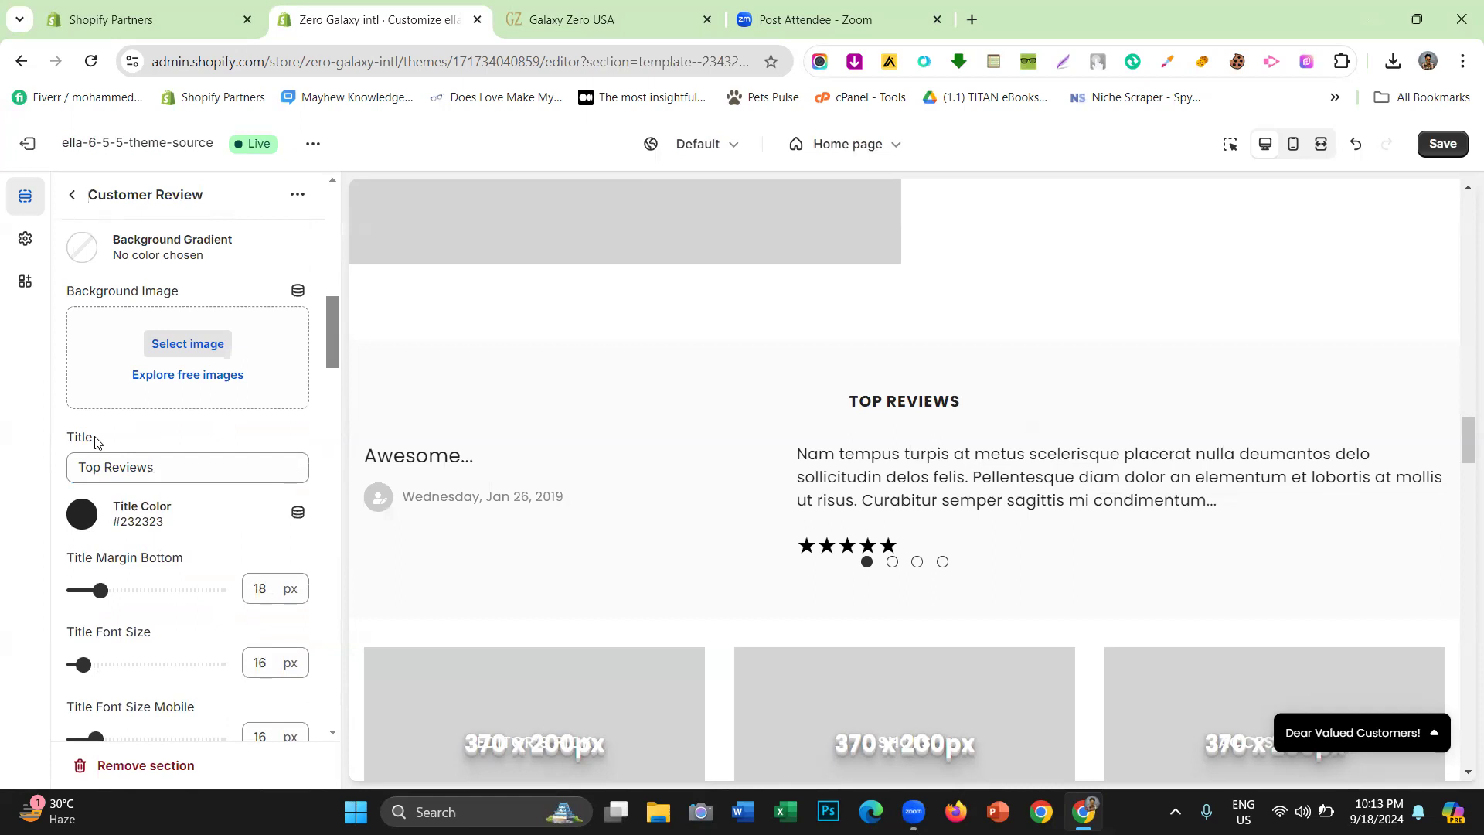
Check the Customer Review section's title settings against the Top Reviews title on the Galaxy Zero USA site
scroll(124, 456, down, 2)
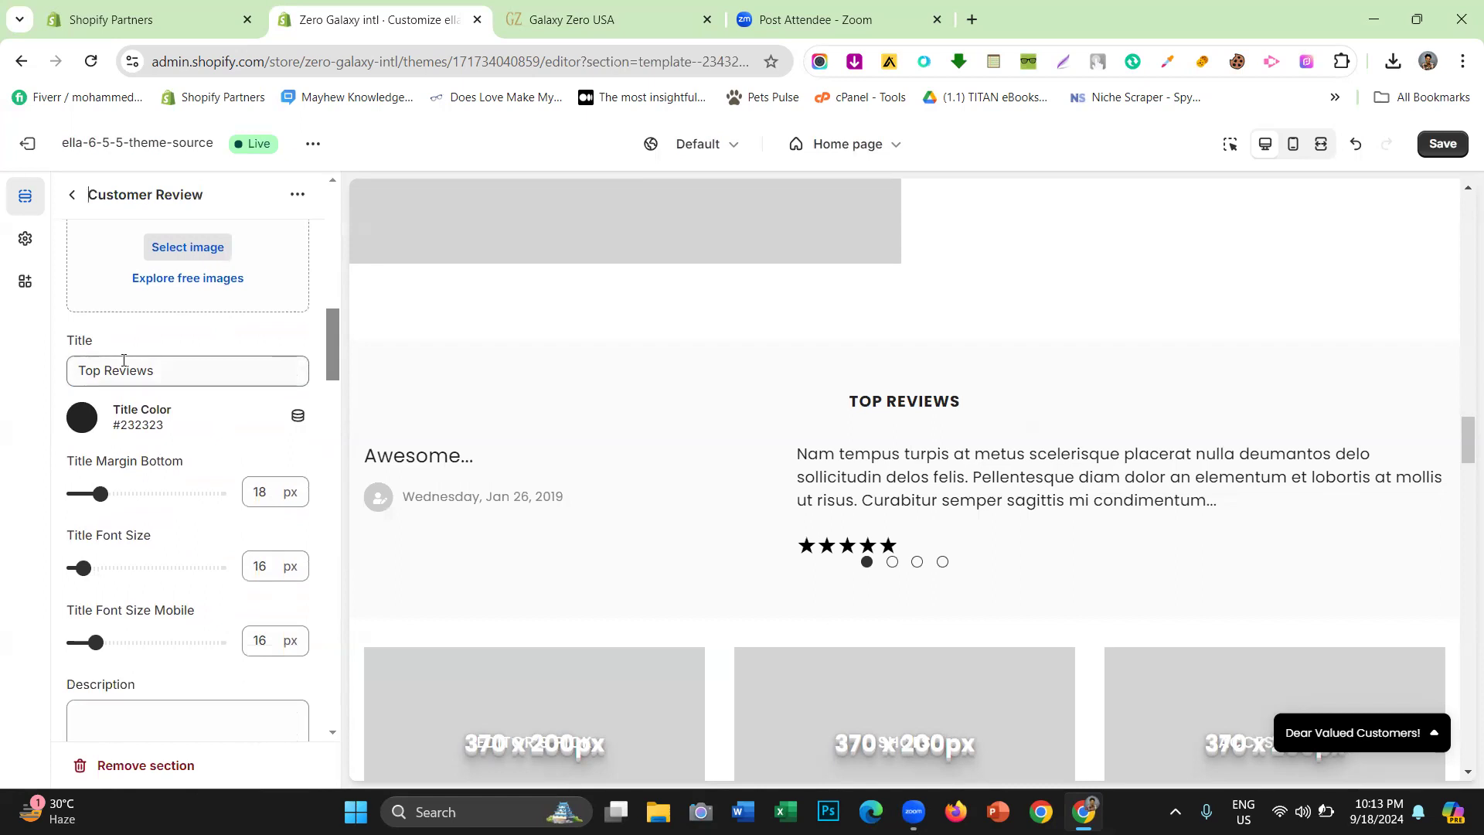
double_click(124, 371)
click(97, 338)
click(520, 8)
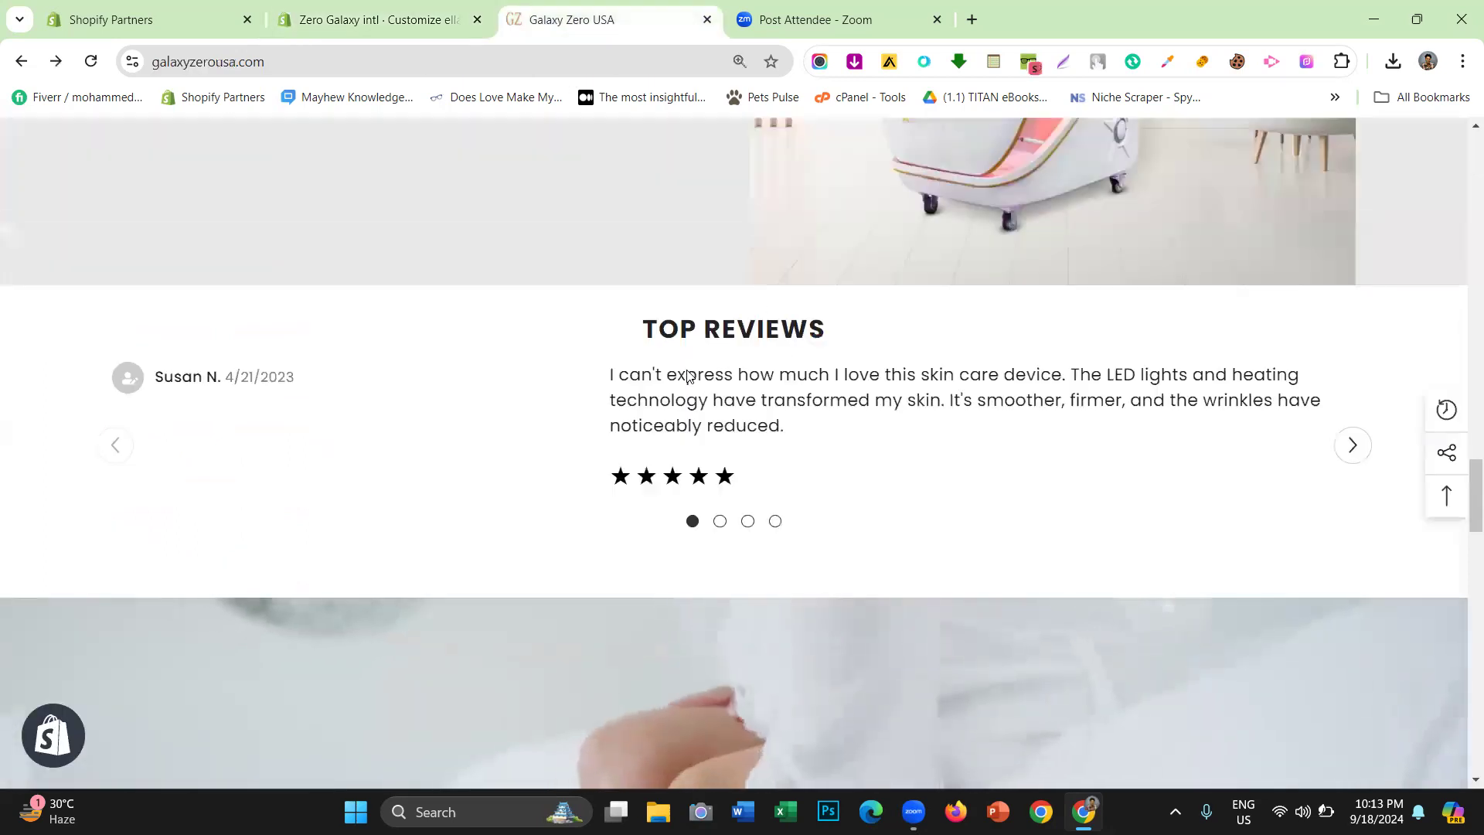
click(379, 8)
click(556, 17)
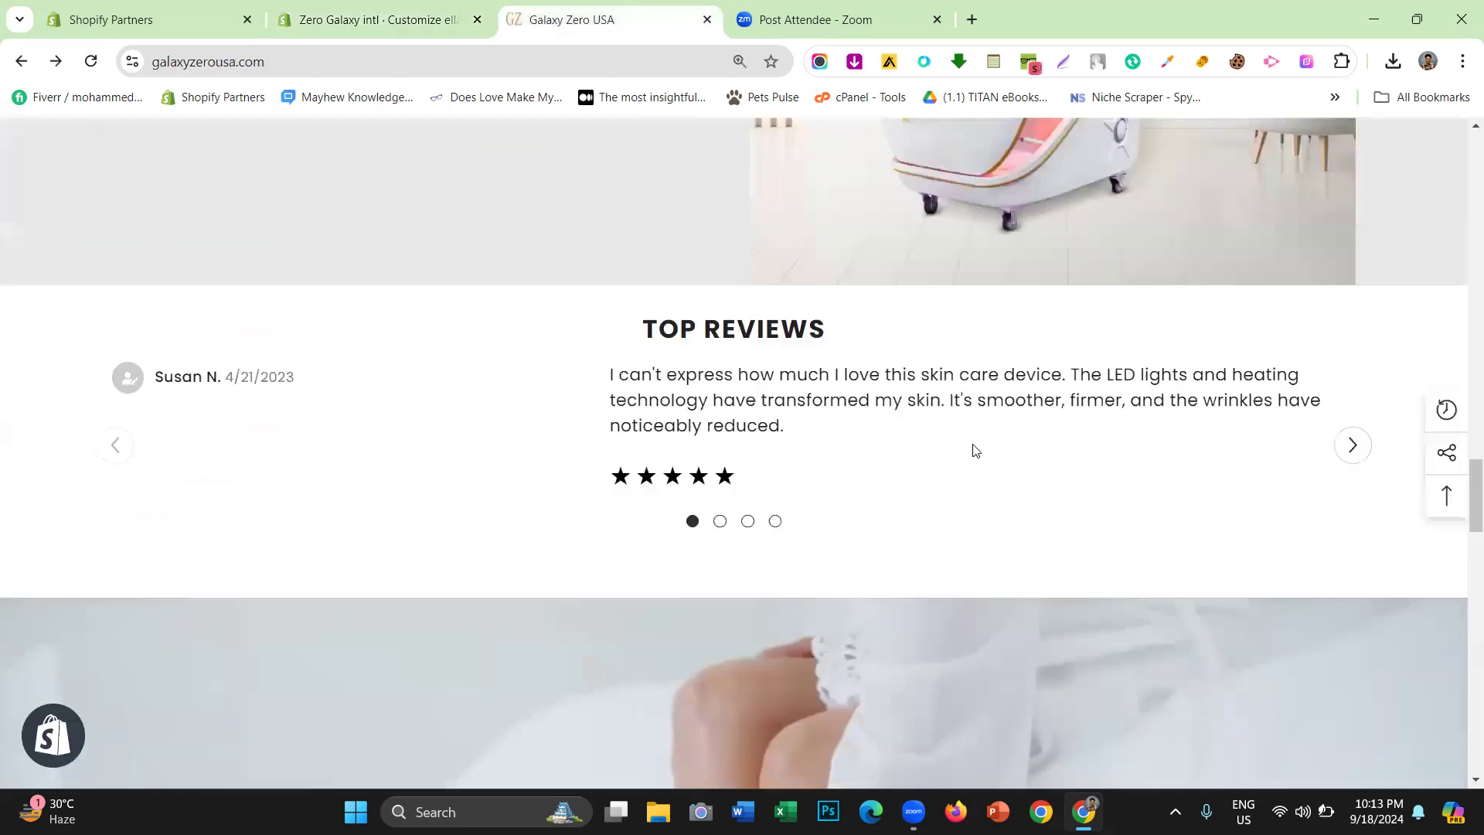
Inspect the Top Reviews section of the Galaxy Zero USA page with the browser's developer tools
right_click(1100, 419)
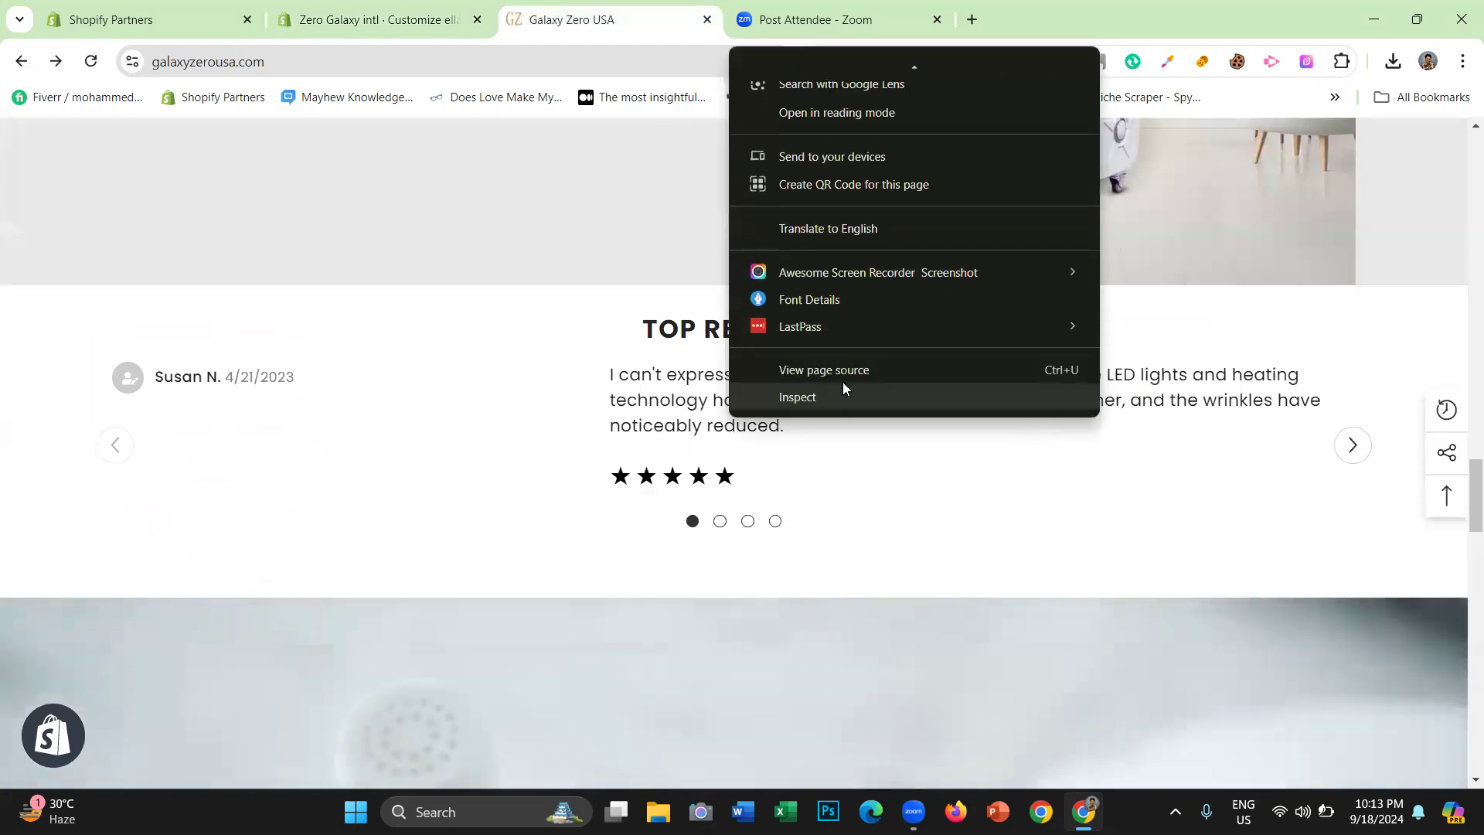
click(839, 402)
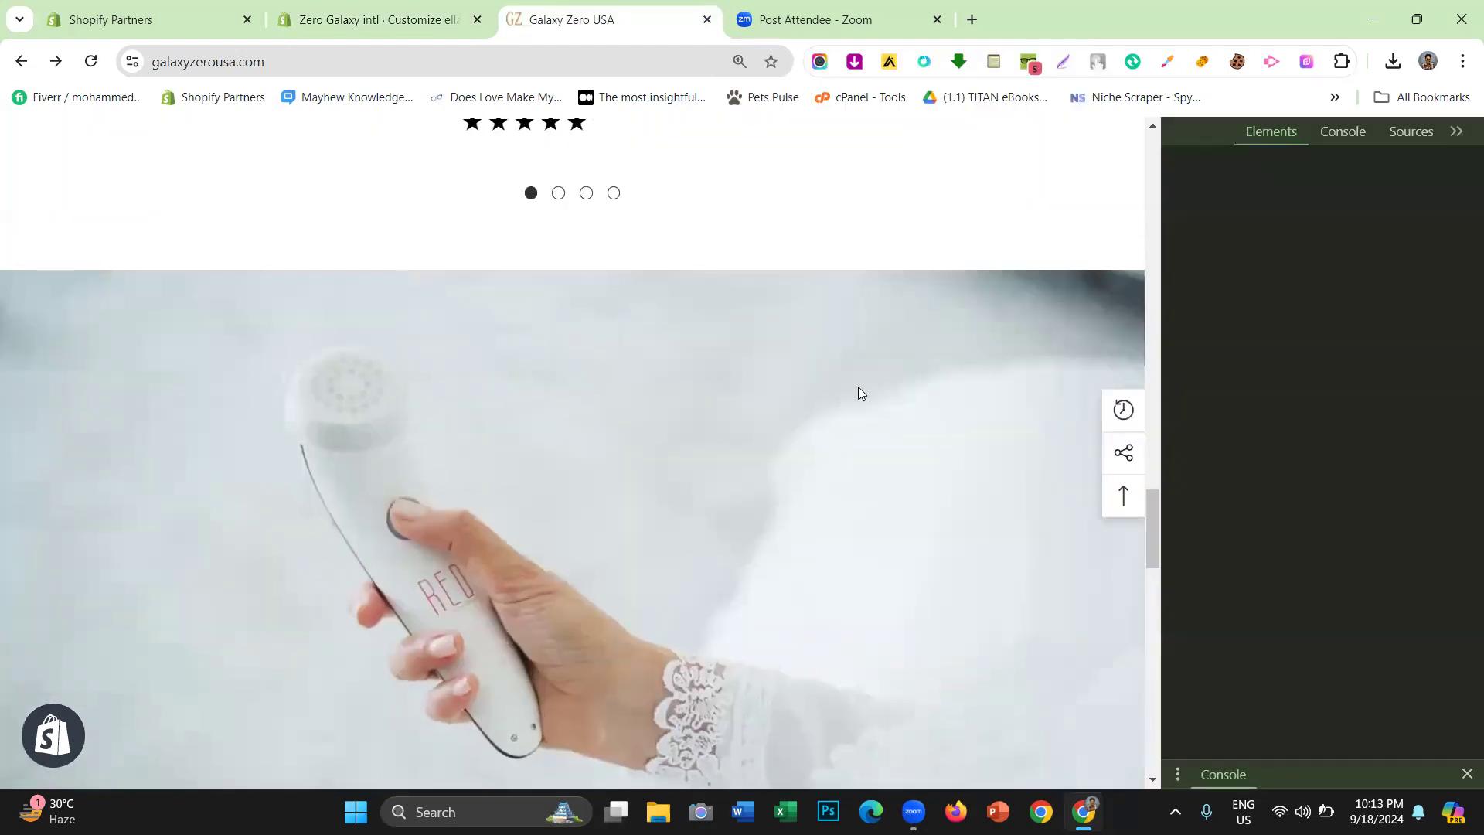
scroll(809, 501, up, 3)
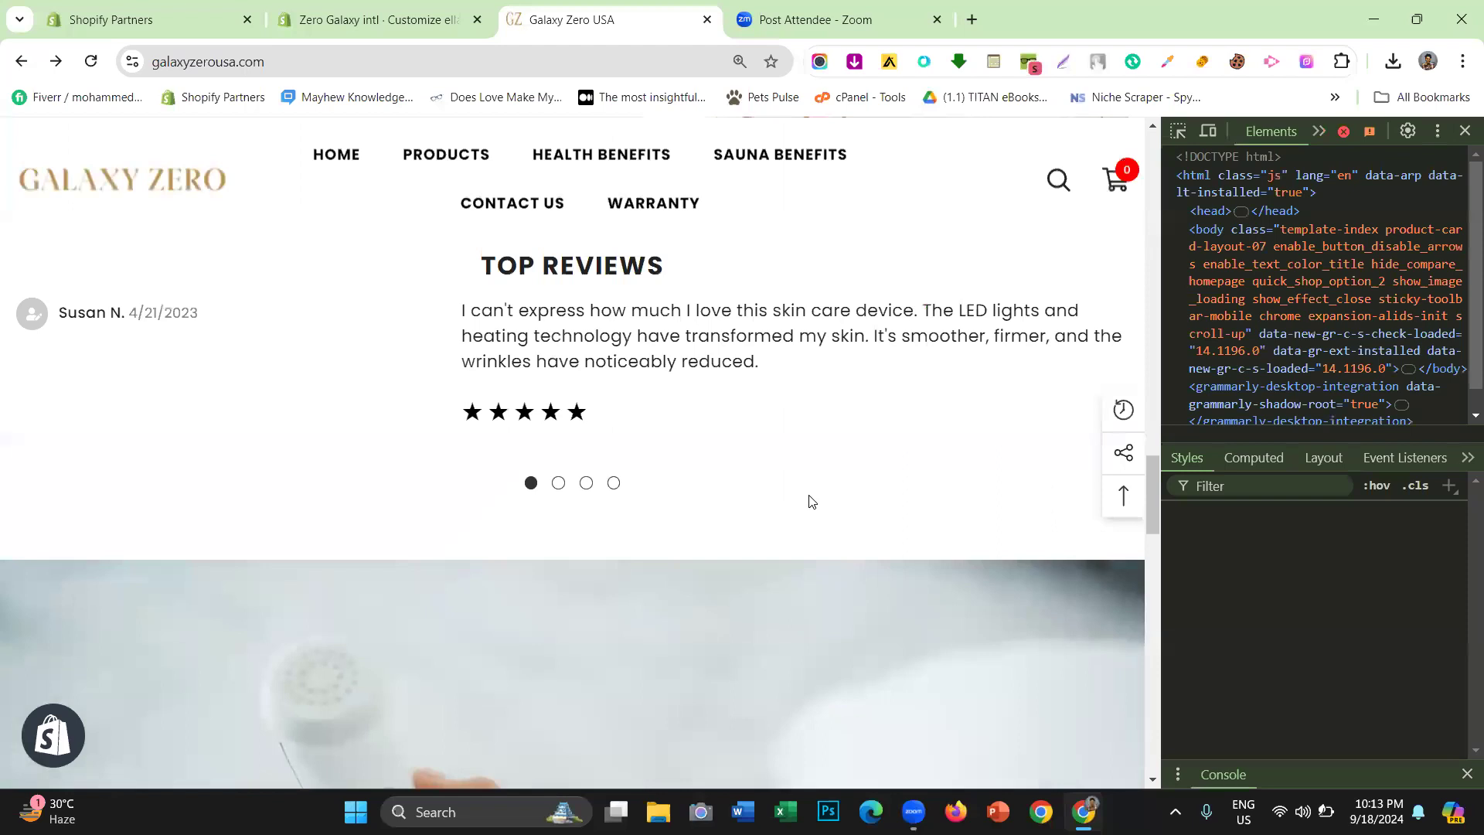
click(1176, 131)
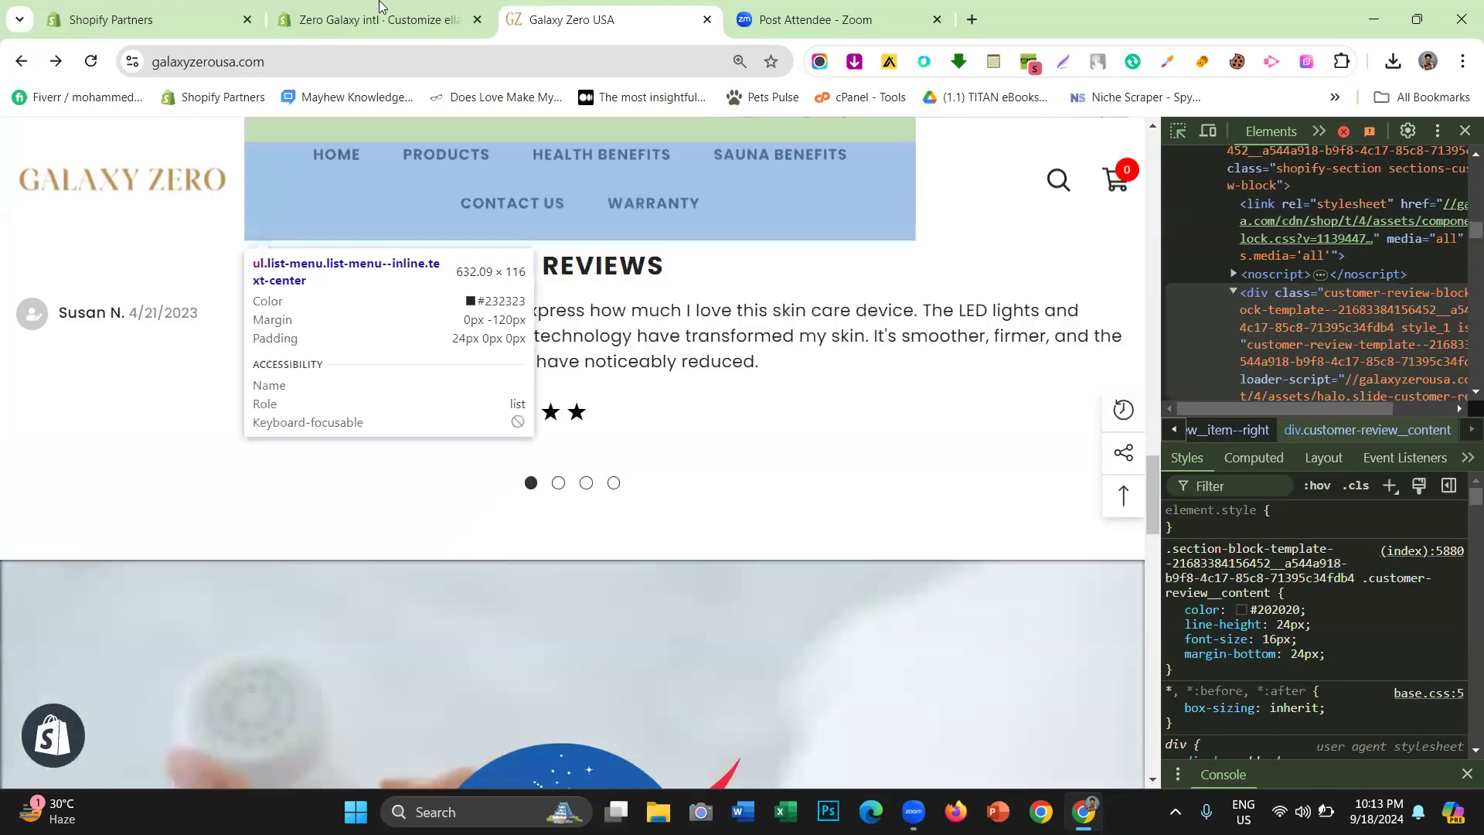
Return to the theme editor and set the Customer Review section's Title Font Size to 24 px
click(379, 5)
drag(120, 492, 108, 493)
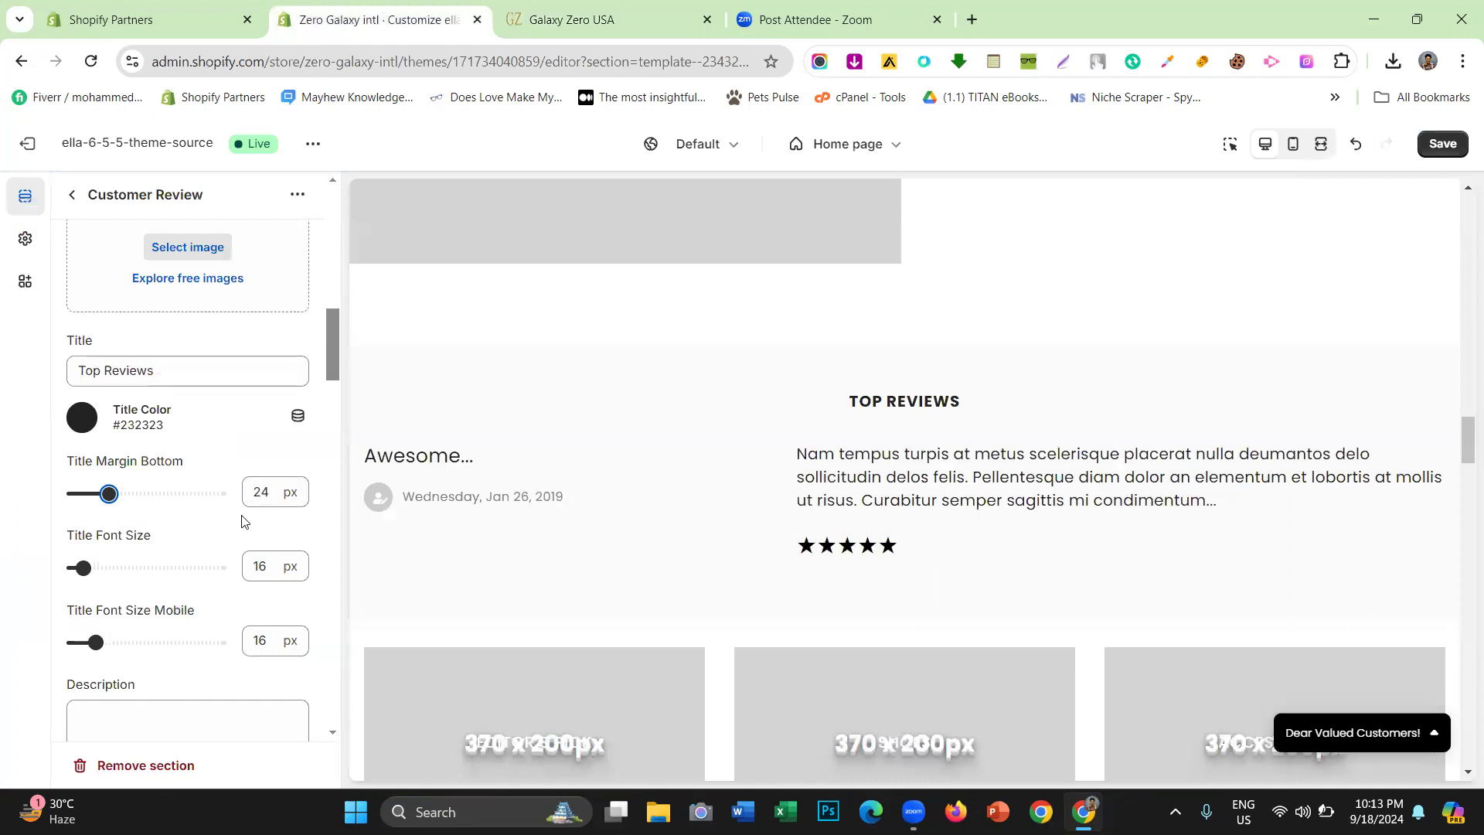
click(1358, 152)
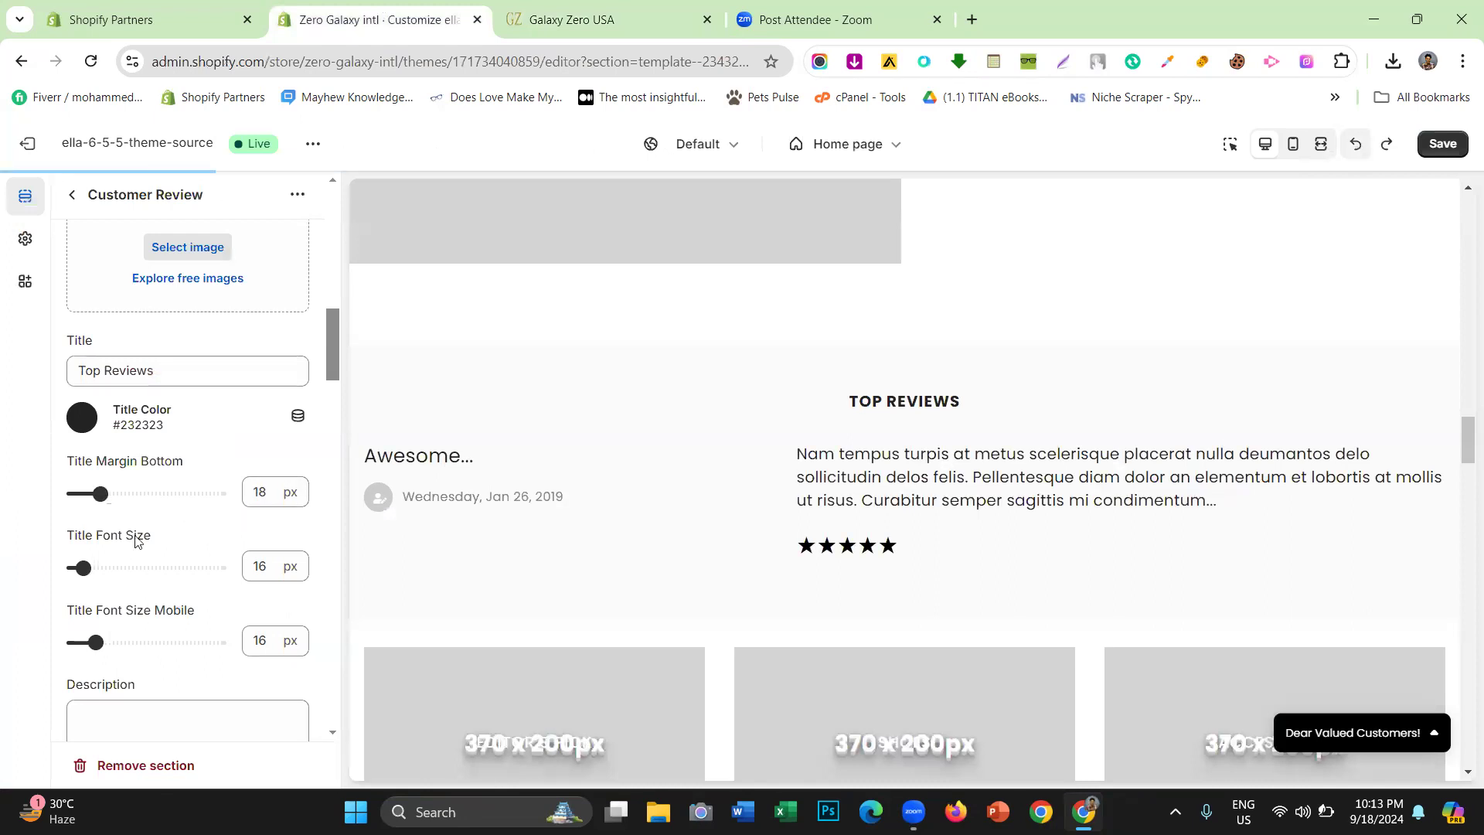
drag(84, 567, 97, 567)
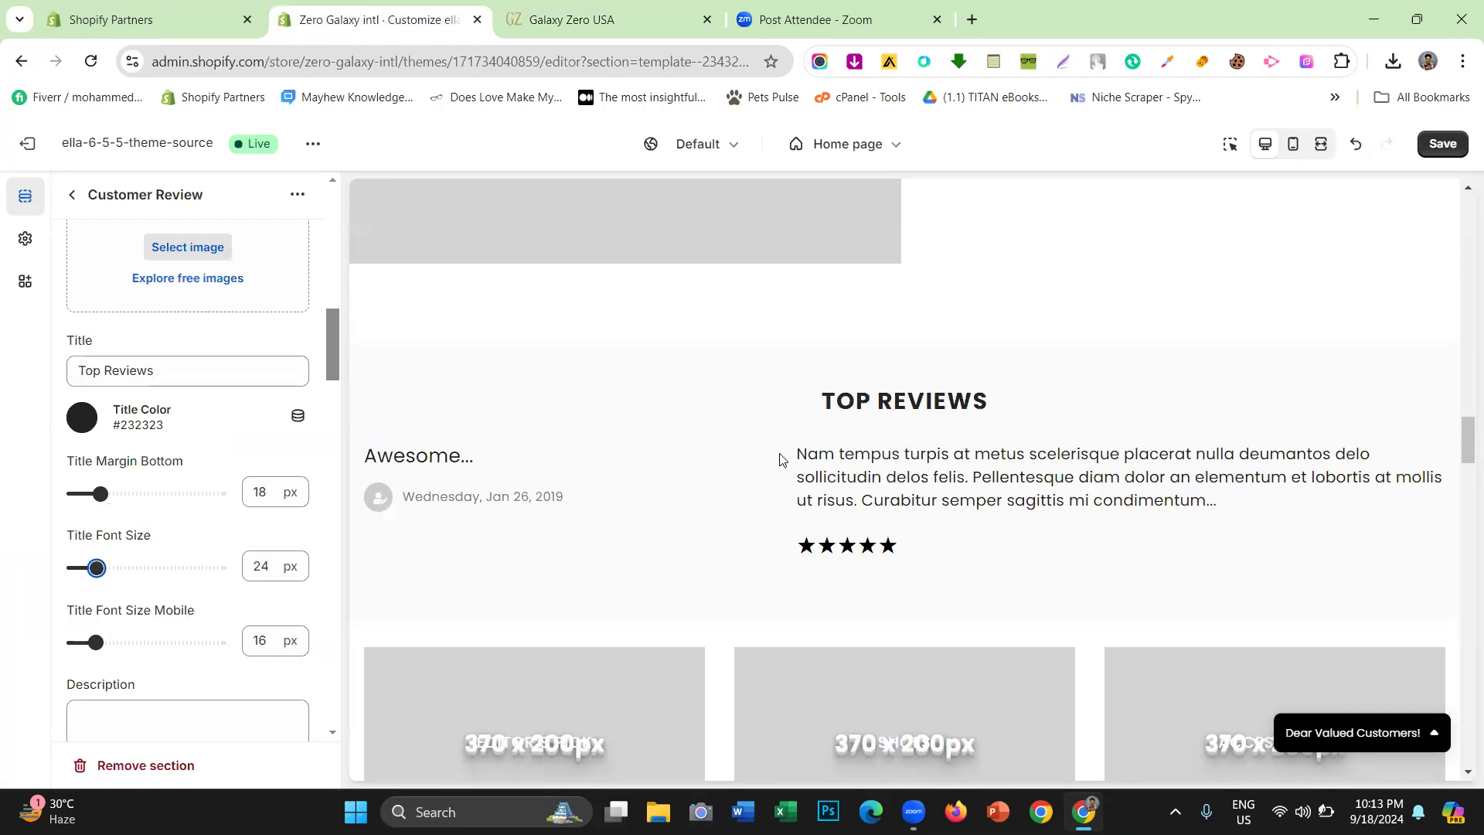
drag(844, 395, 1002, 403)
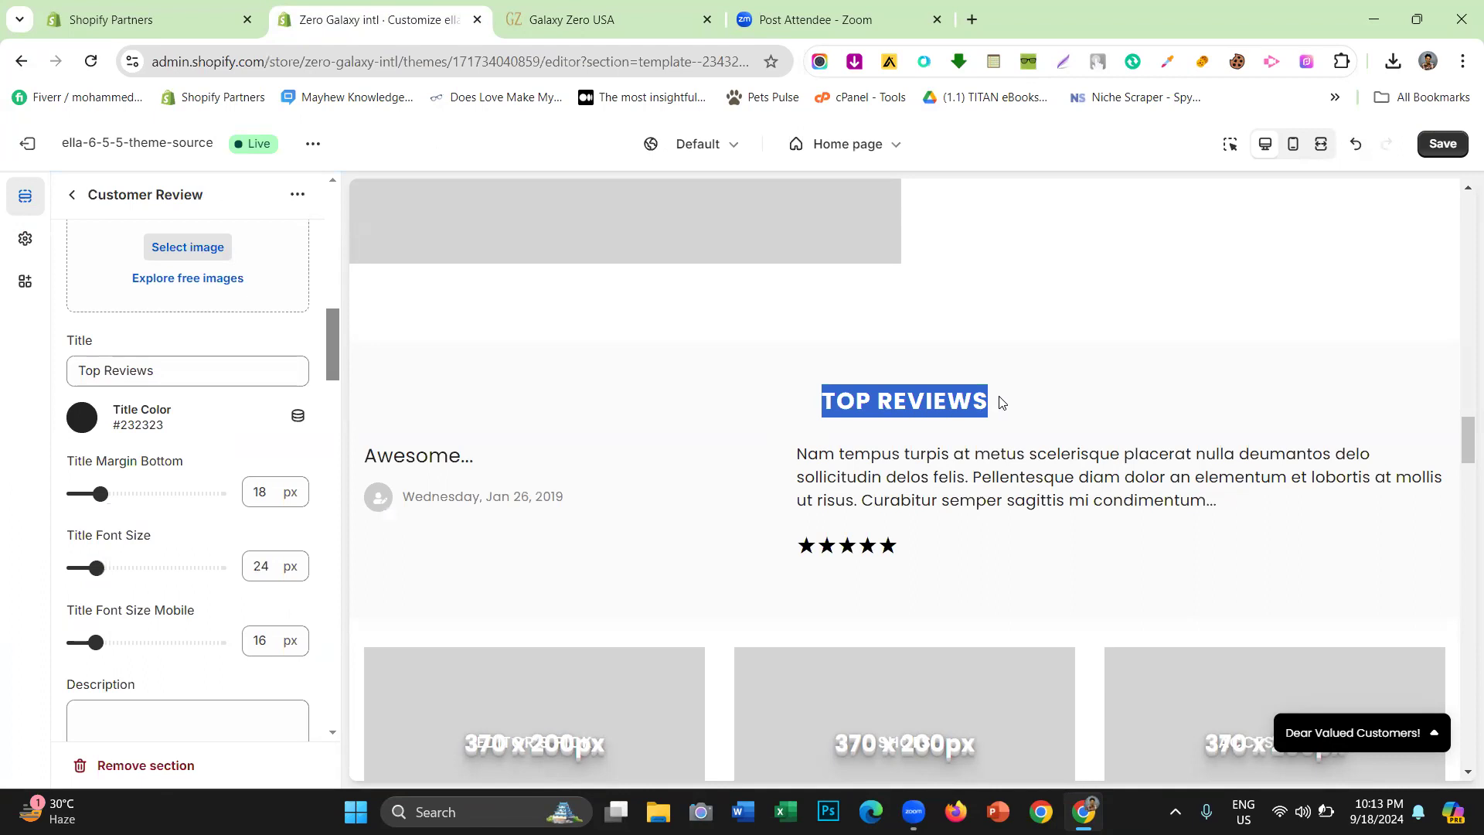
click(999, 402)
Set the Customer Review section's Spacing Top to 0 px for desktop, tablet and mobile
scroll(157, 476, up, 8)
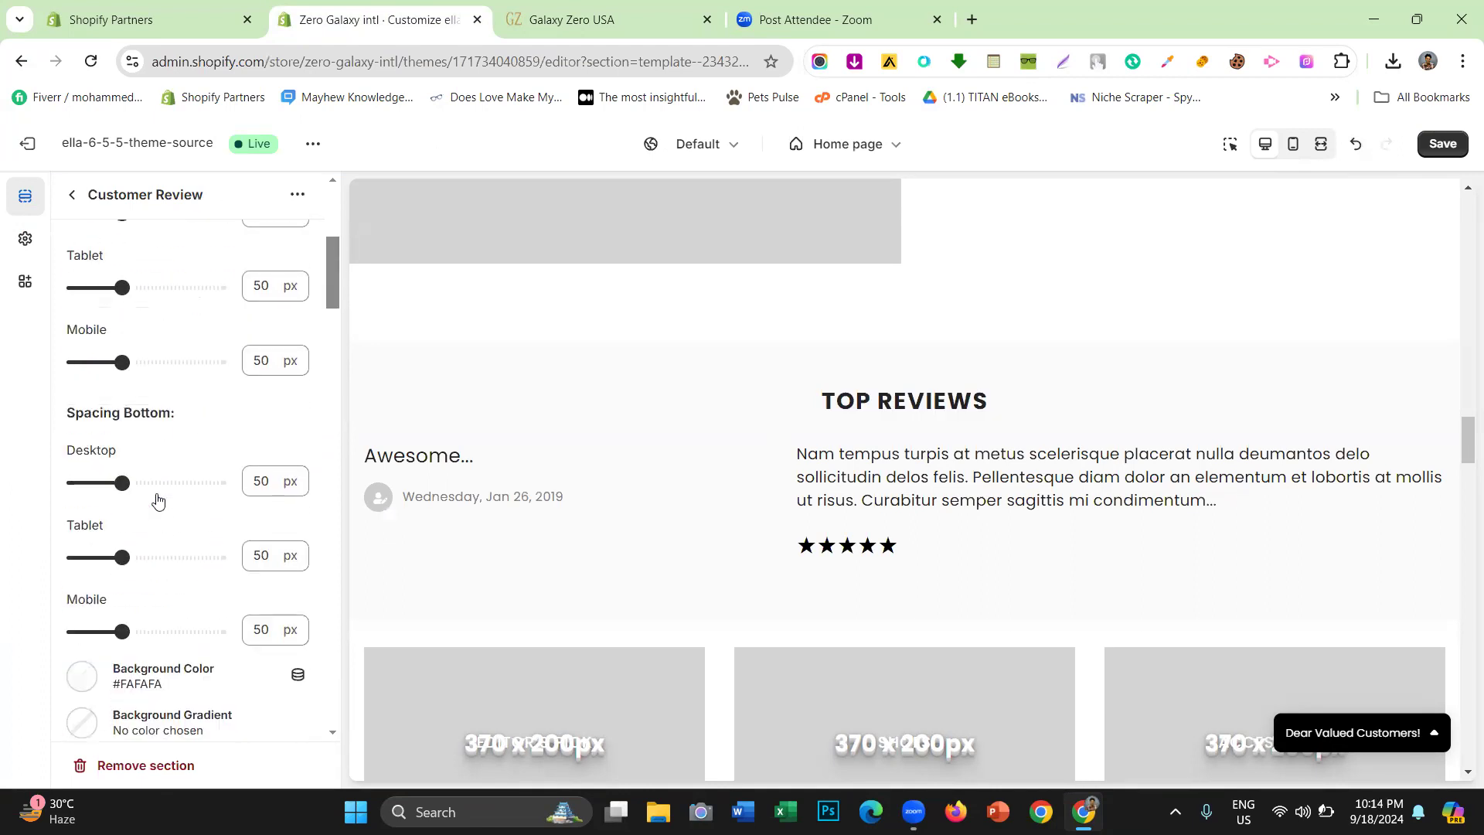
drag(114, 317, 86, 341)
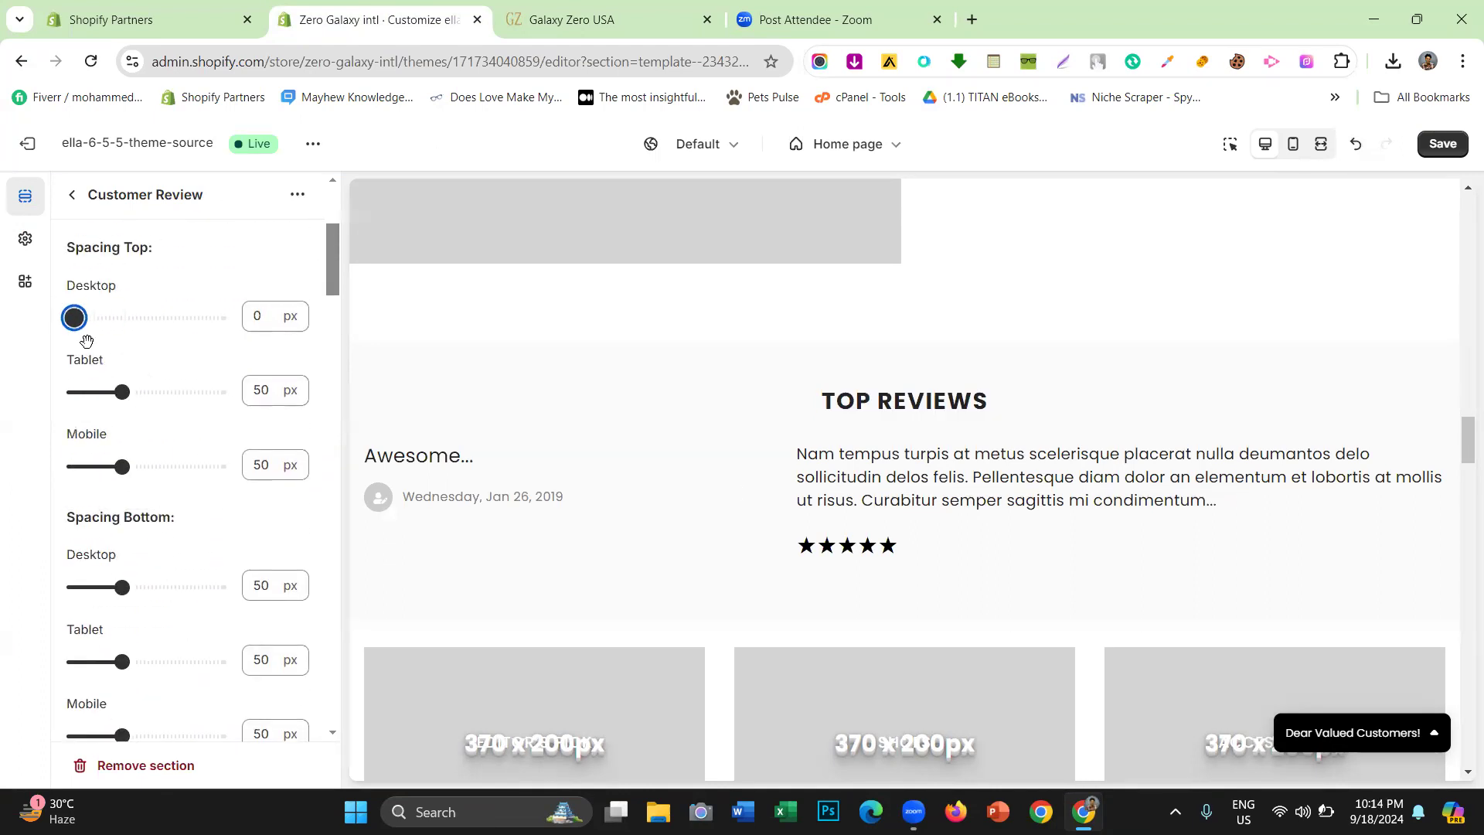
drag(116, 392, 13, 467)
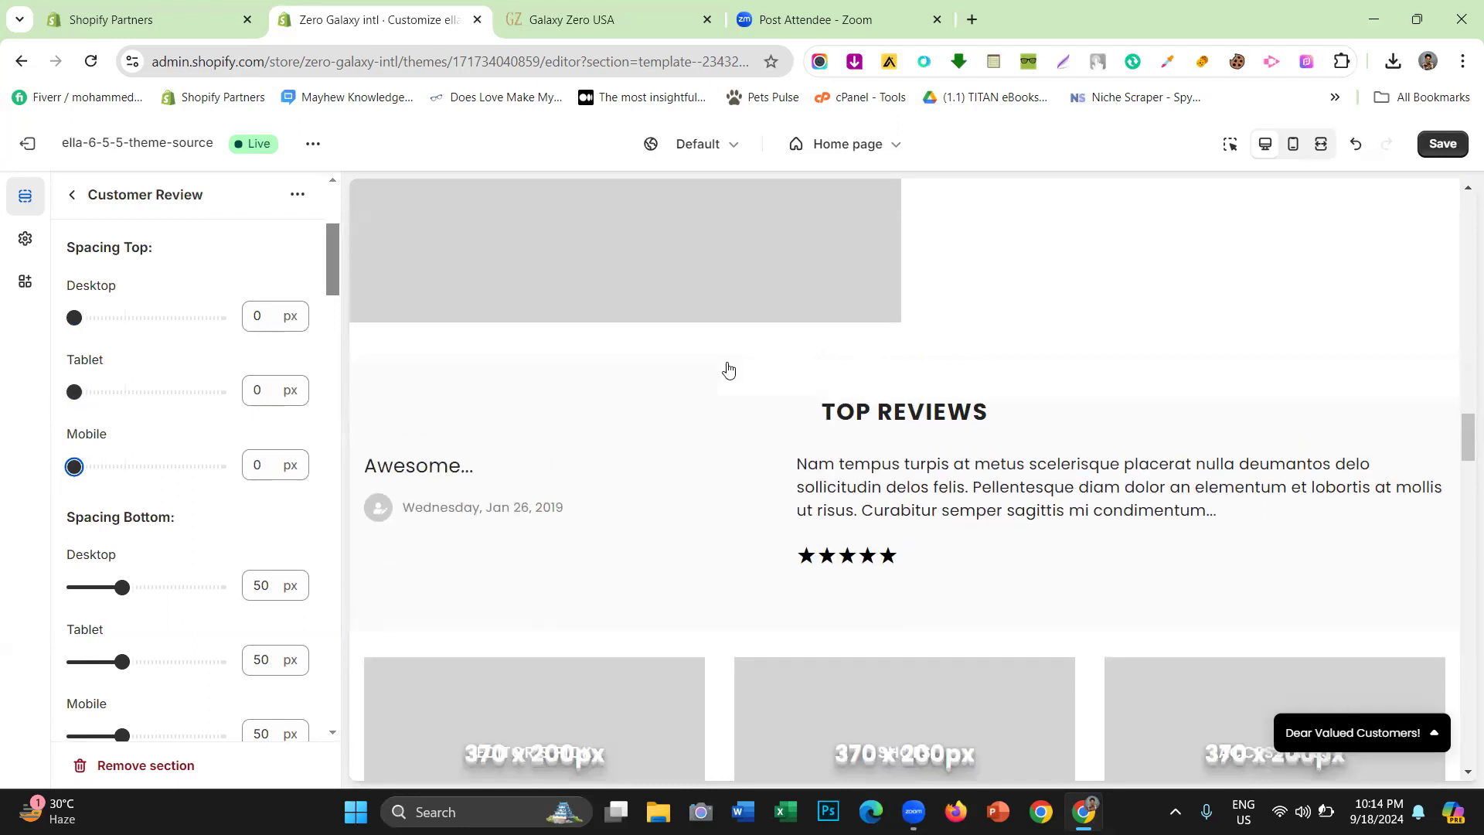
Examine the rest of the Customer Review settings, including the review block layout, heading, name, date, star and scrollbar options
scroll(142, 414, down, 6)
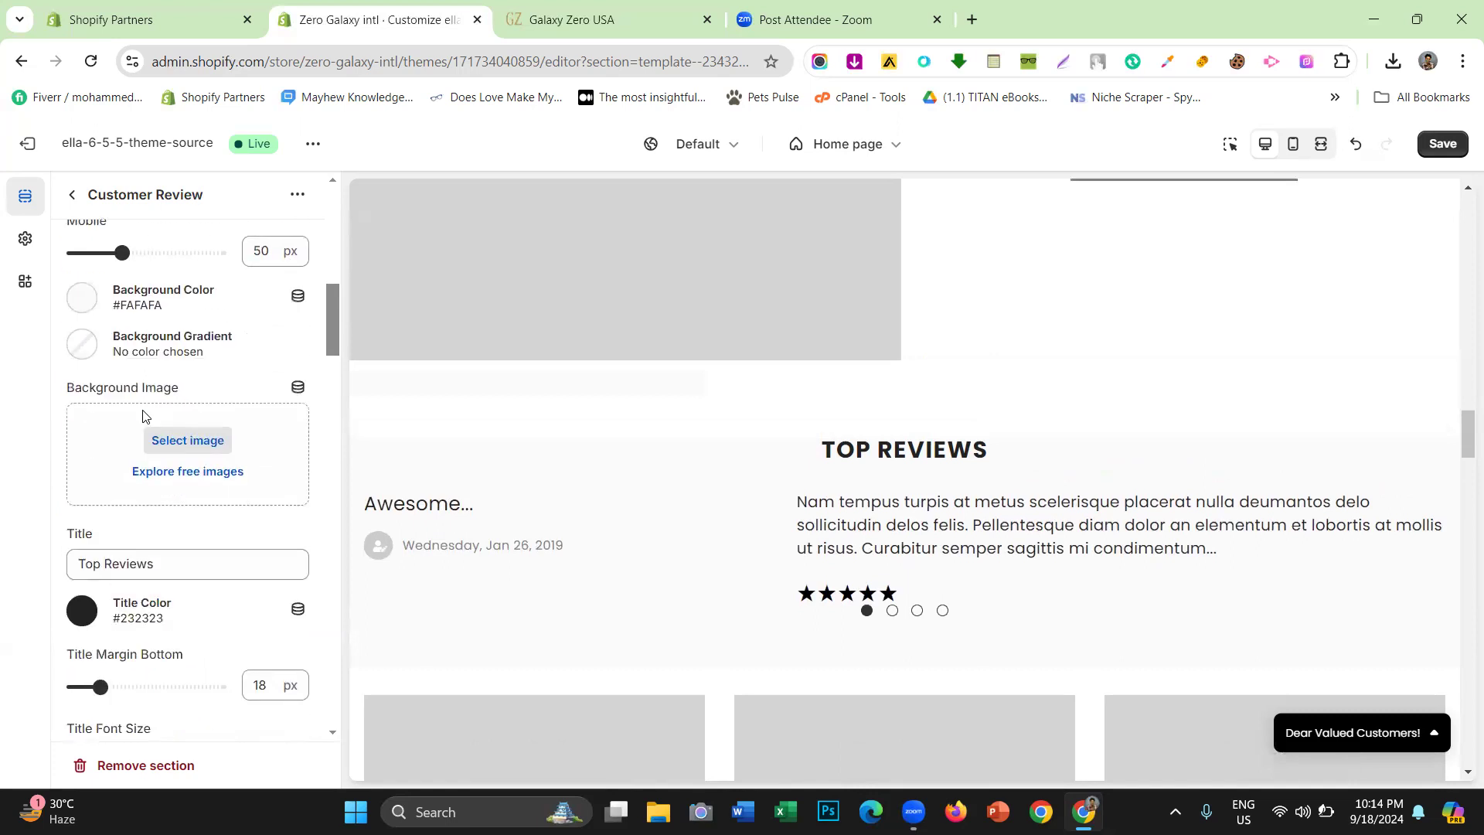
scroll(142, 414, down, 13)
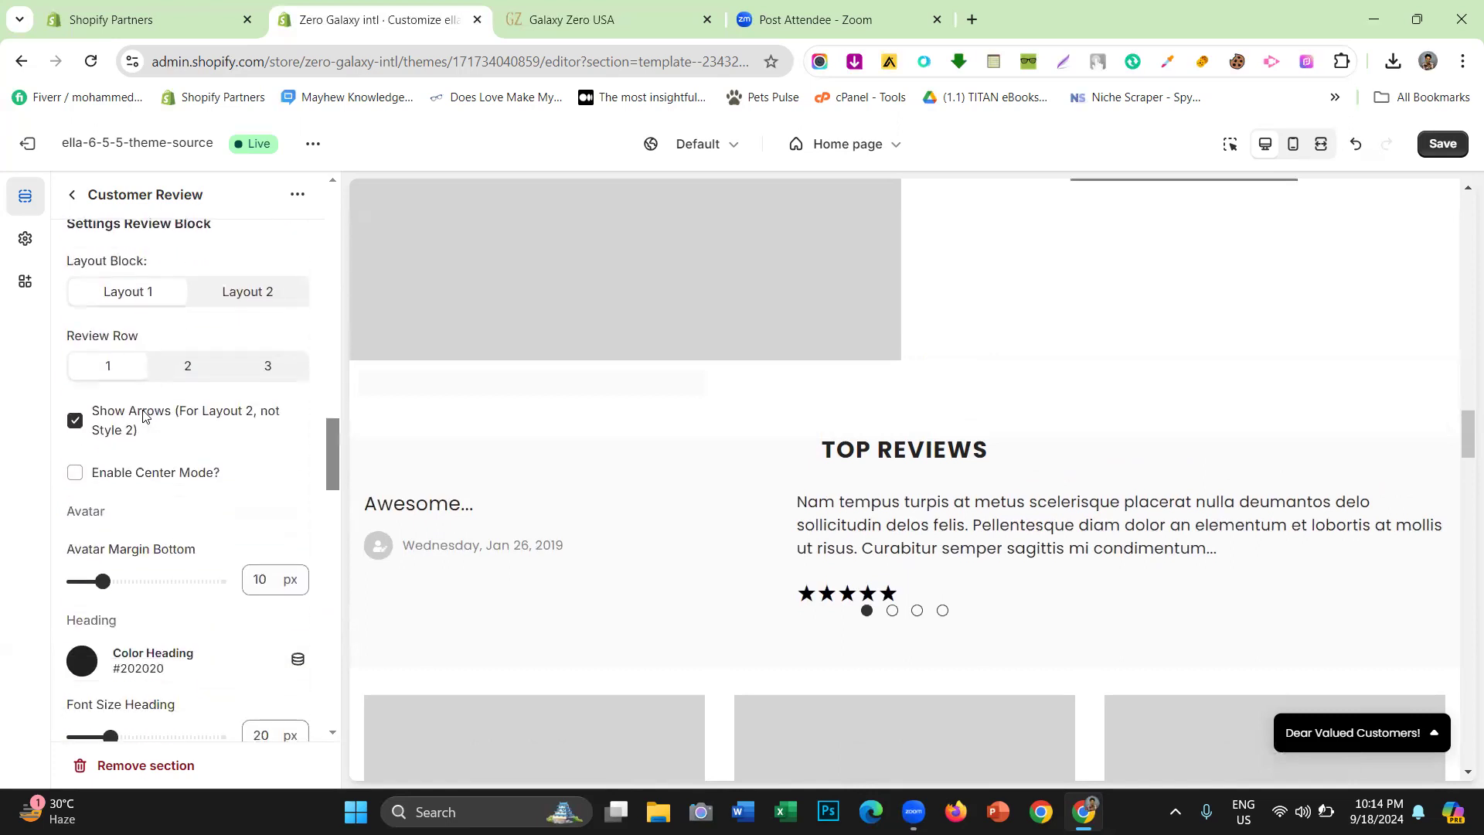
scroll(142, 414, down, 9)
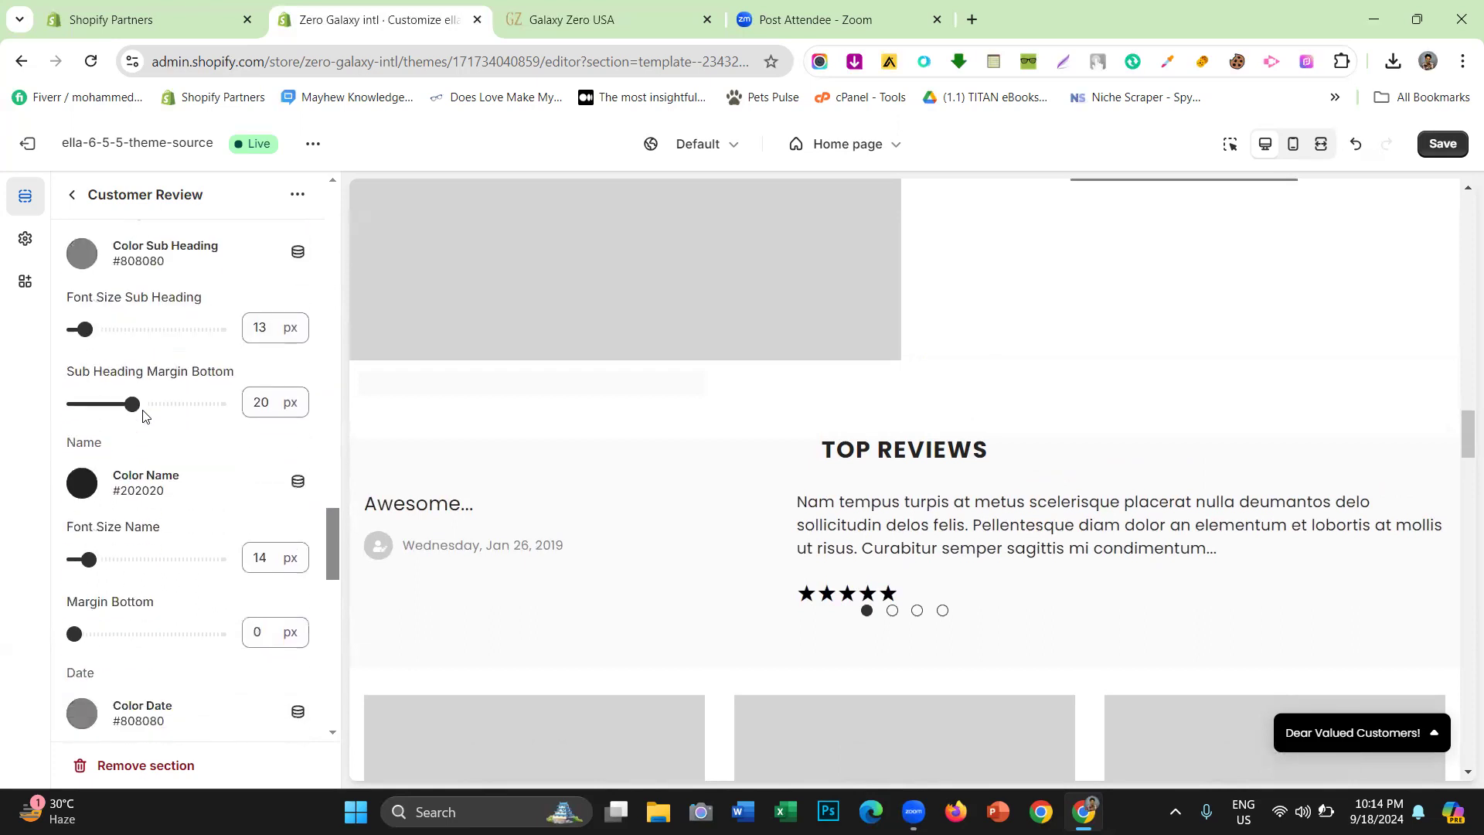
scroll(142, 416, down, 3)
scroll(142, 416, down, 10)
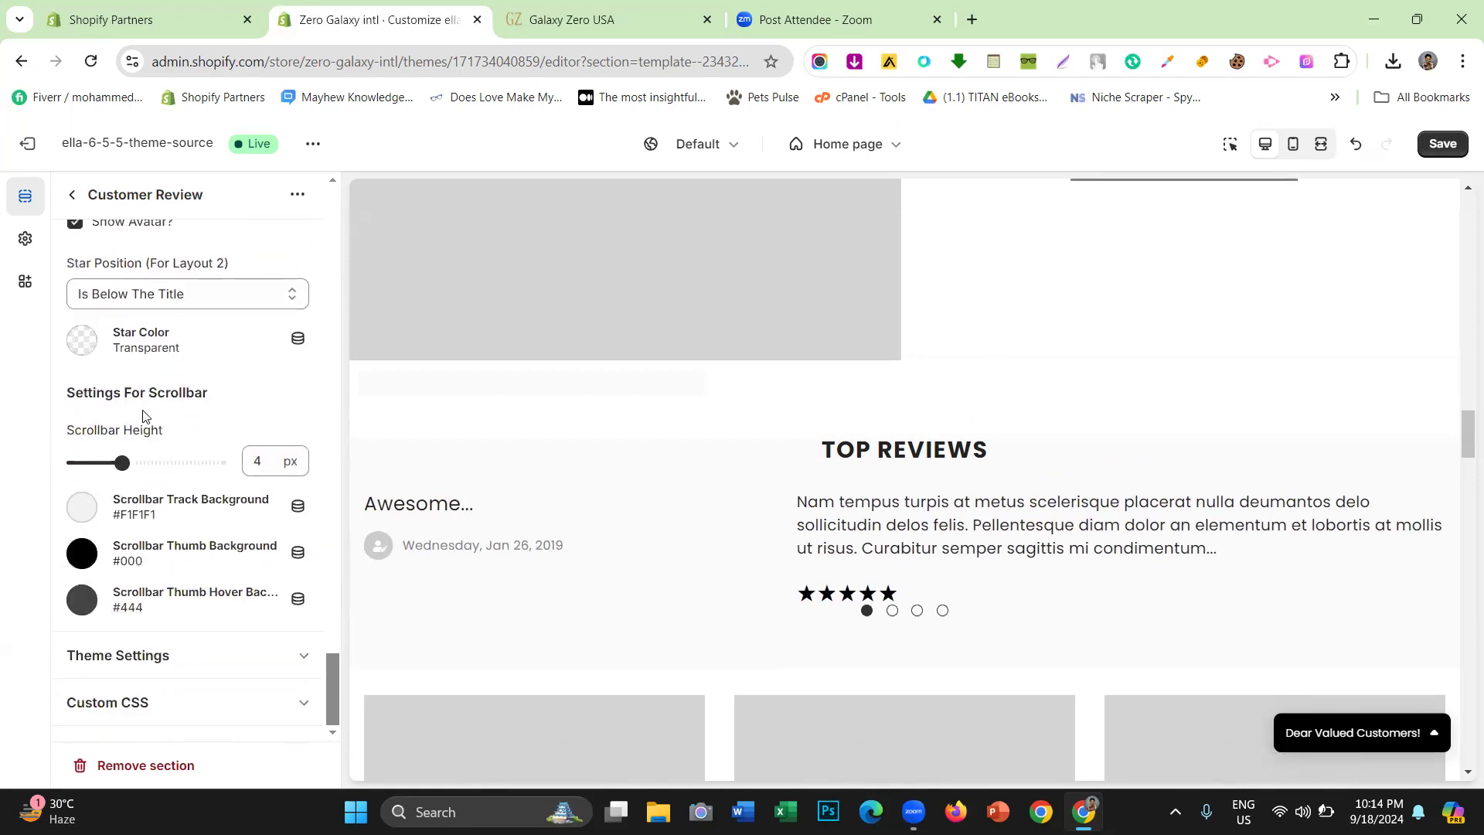
scroll(142, 416, up, 15)
scroll(142, 416, up, 15)
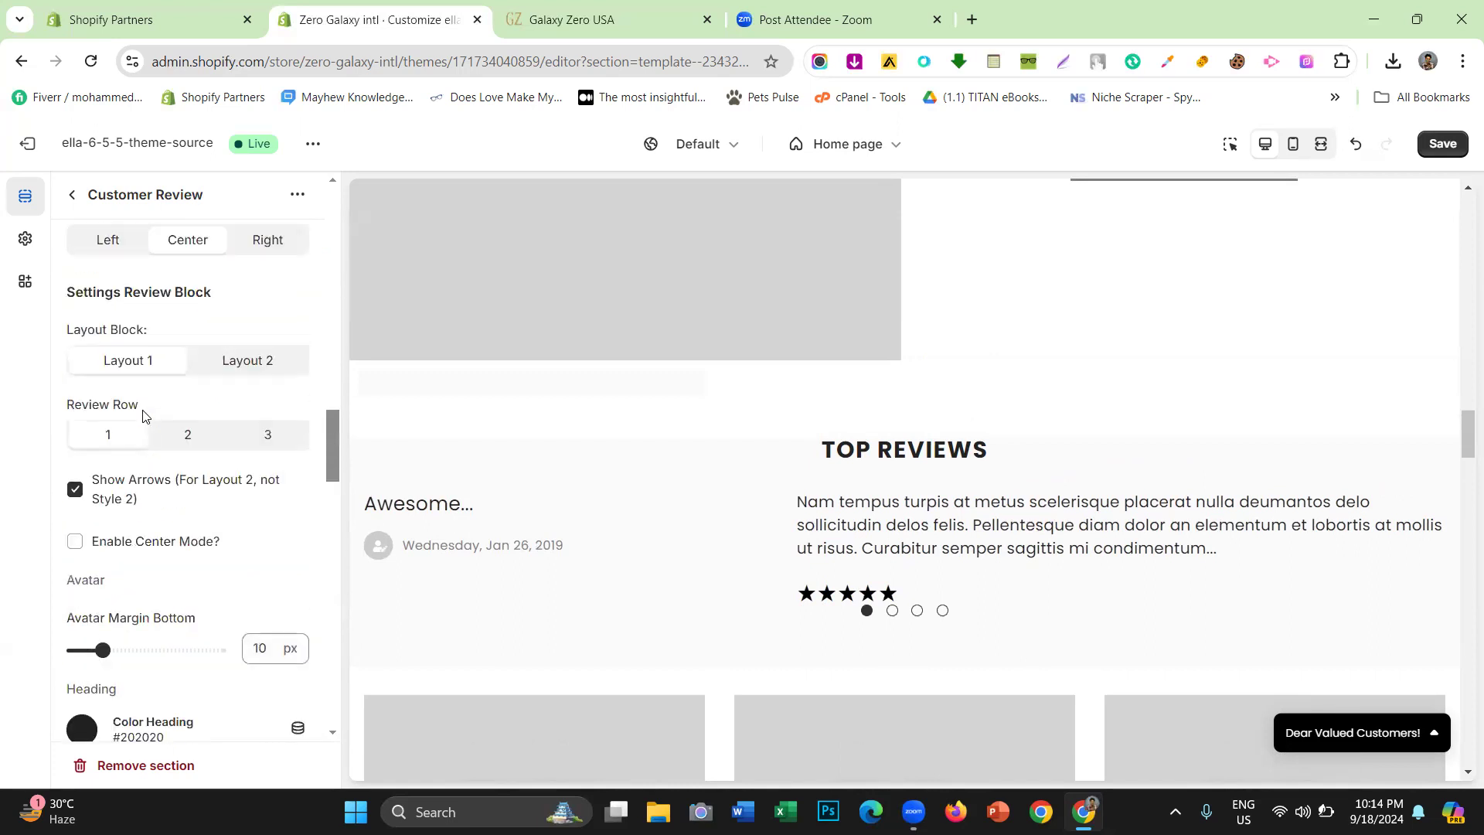
scroll(142, 416, up, 1)
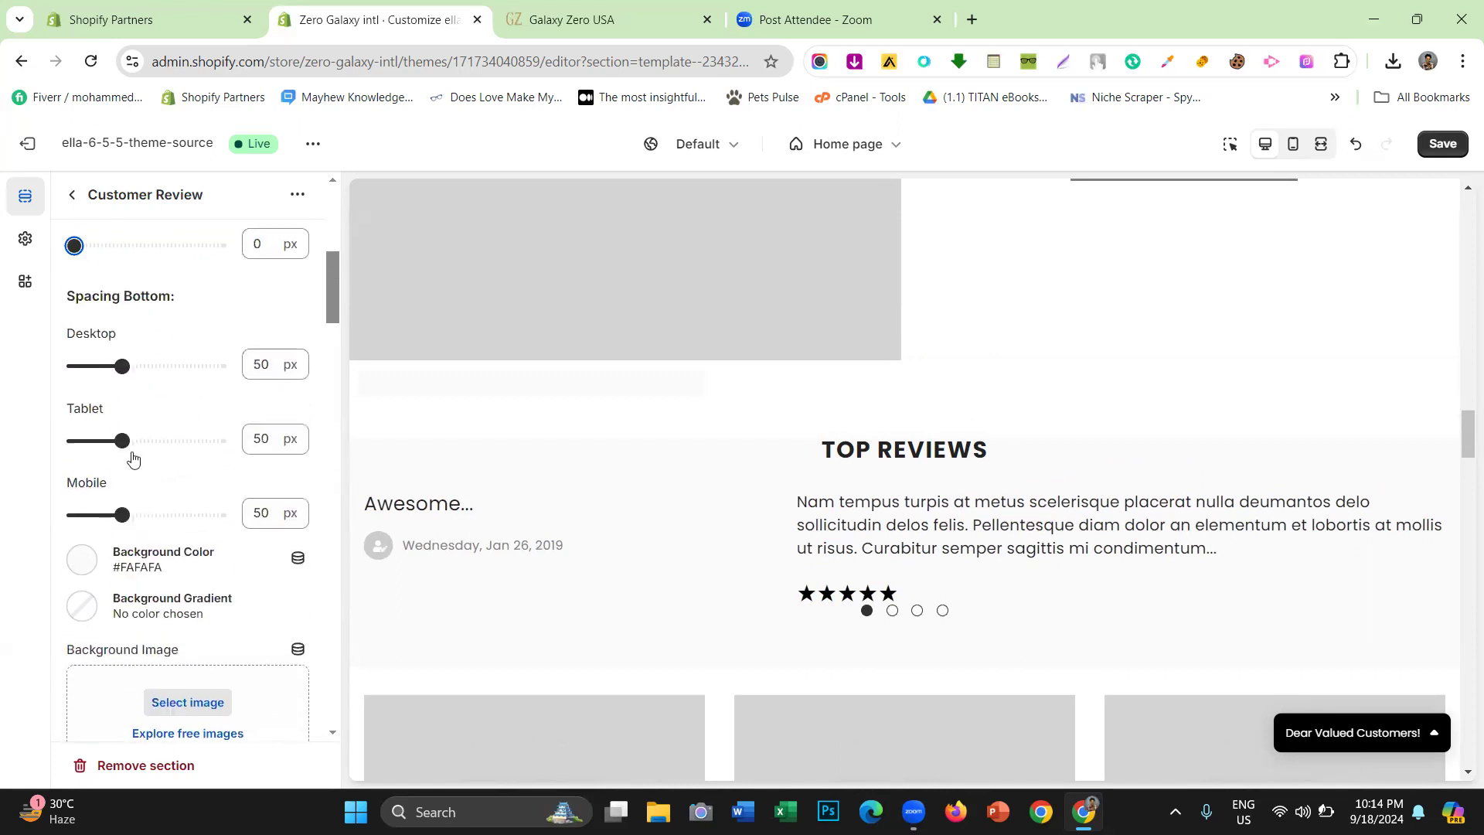
Try a transparent background color for the Customer Review section and undo the change
scroll(132, 457, down, 3)
click(81, 366)
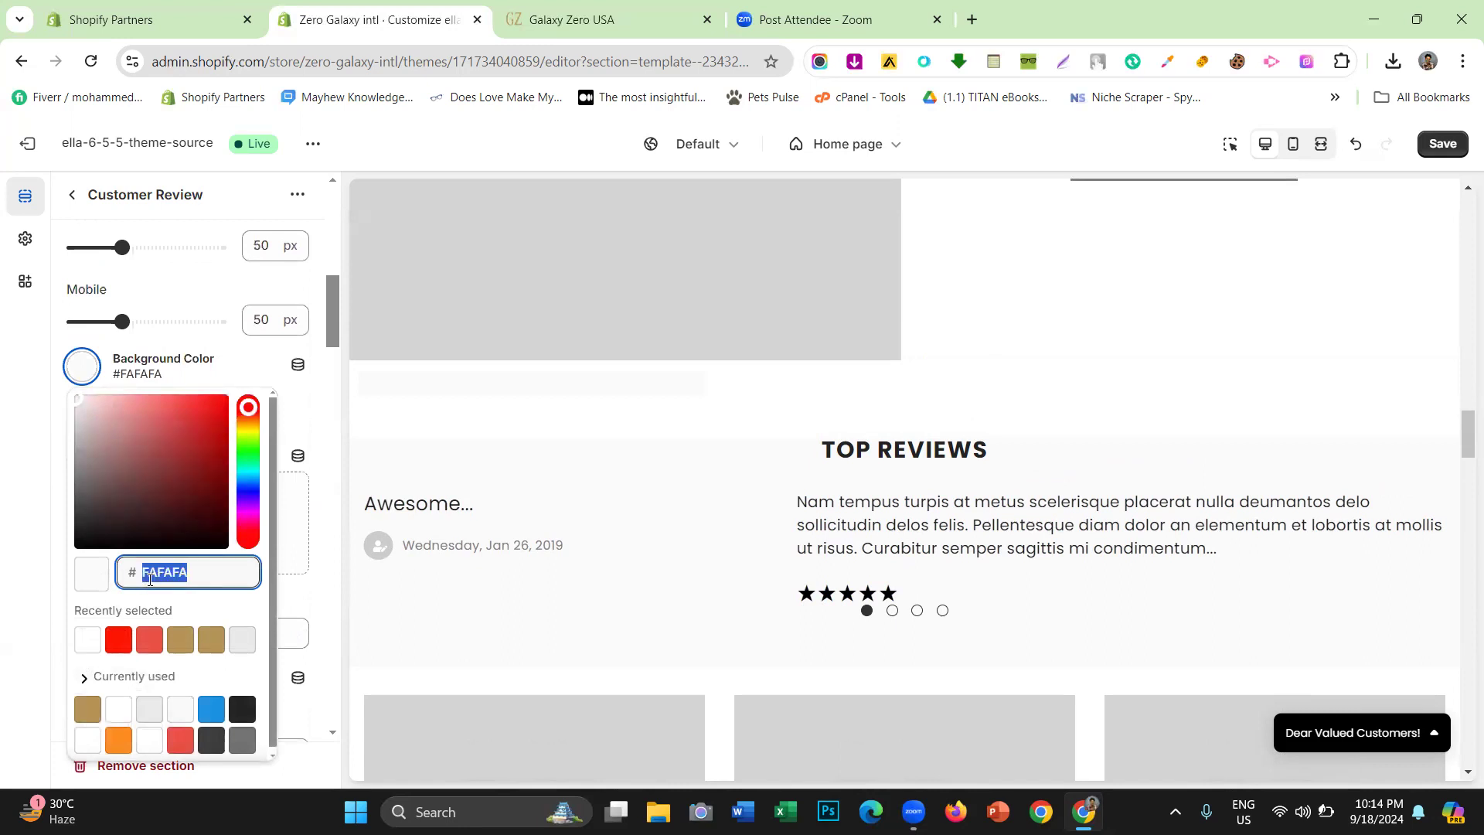
key(BackSpace)
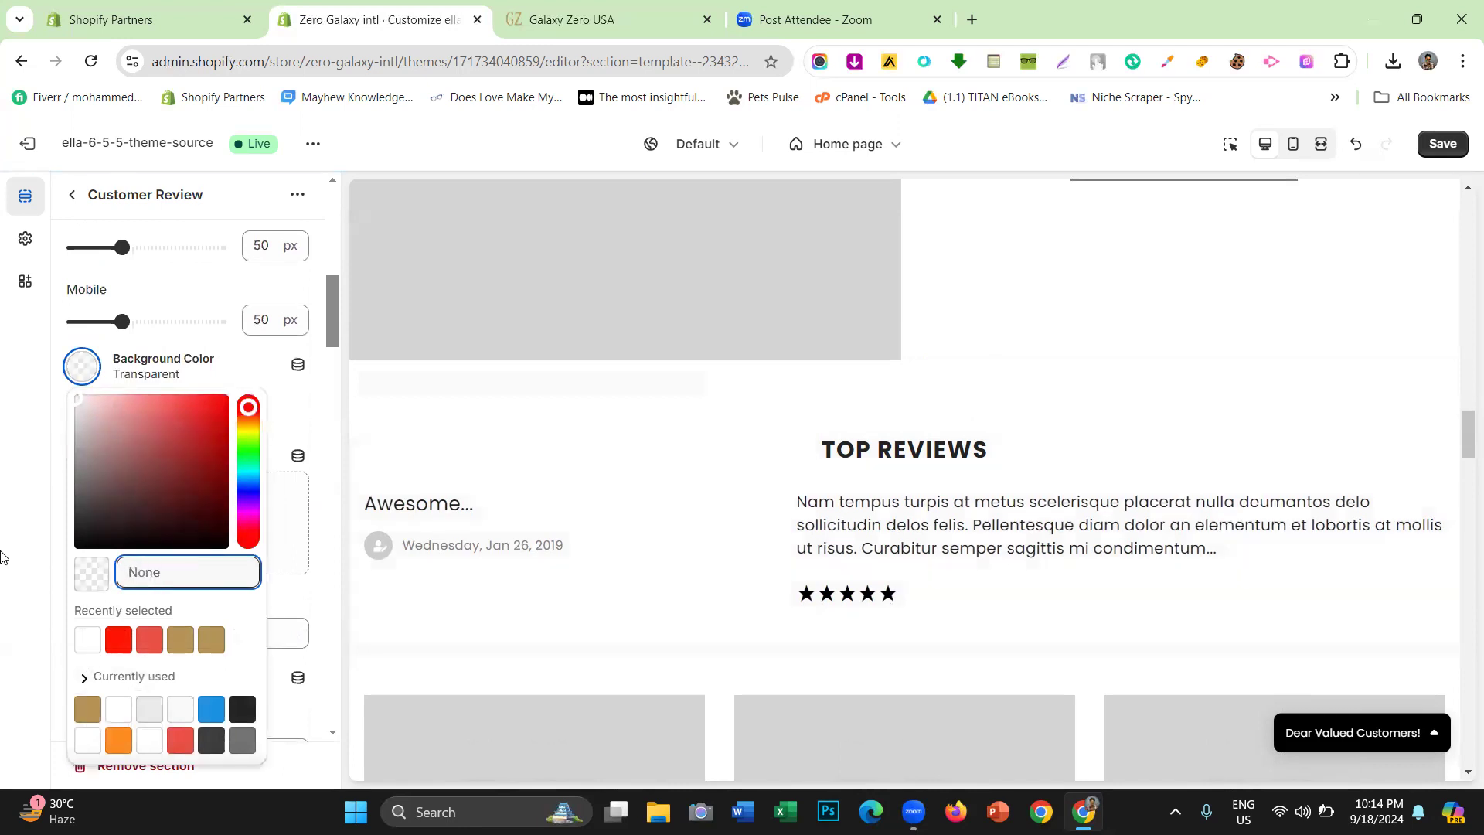
click(1356, 144)
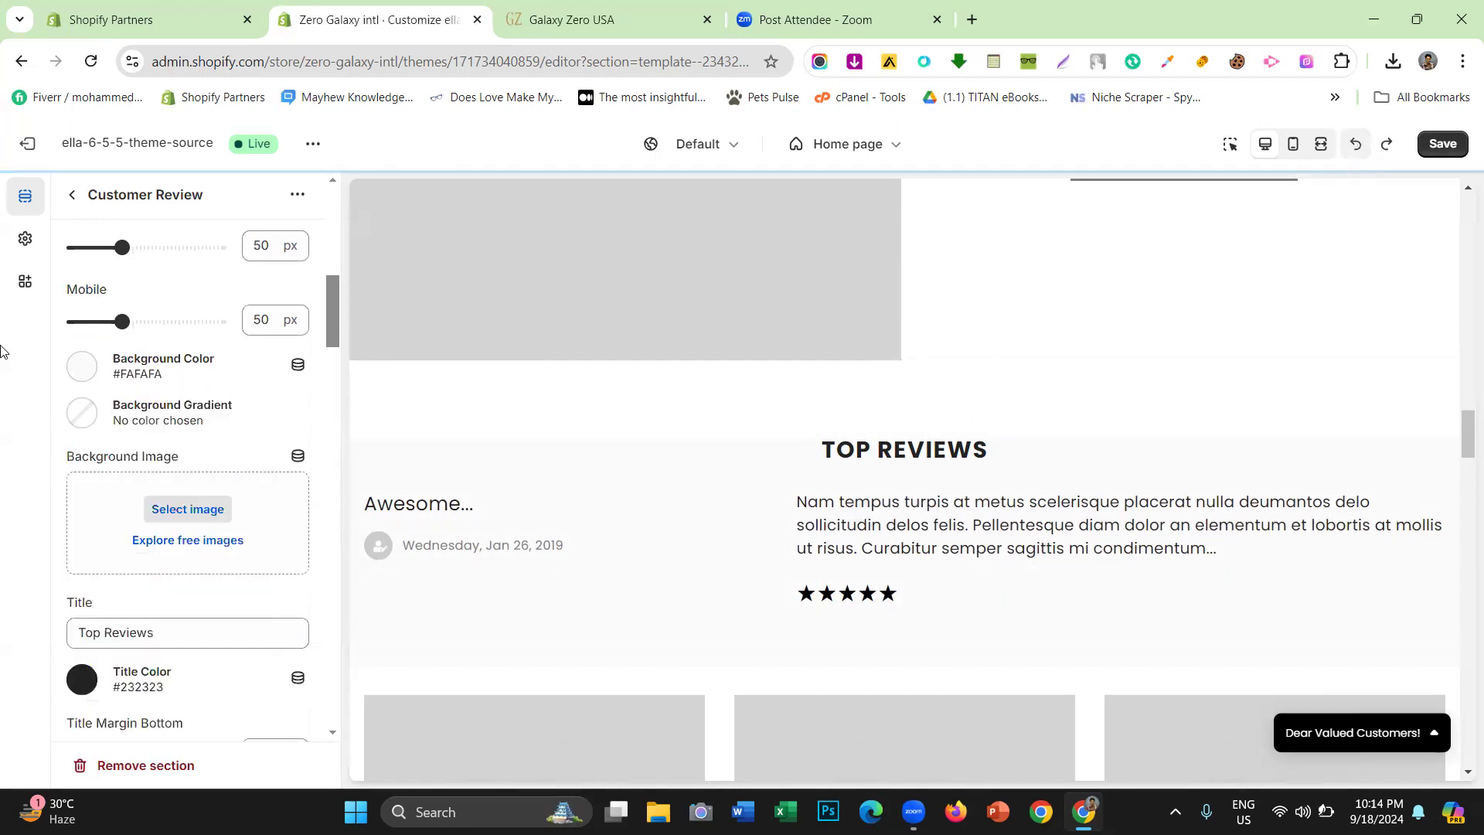
Leave the section settings, close the developer tools on the Galaxy Zero USA site, and browse its Top Reviews slides
click(73, 194)
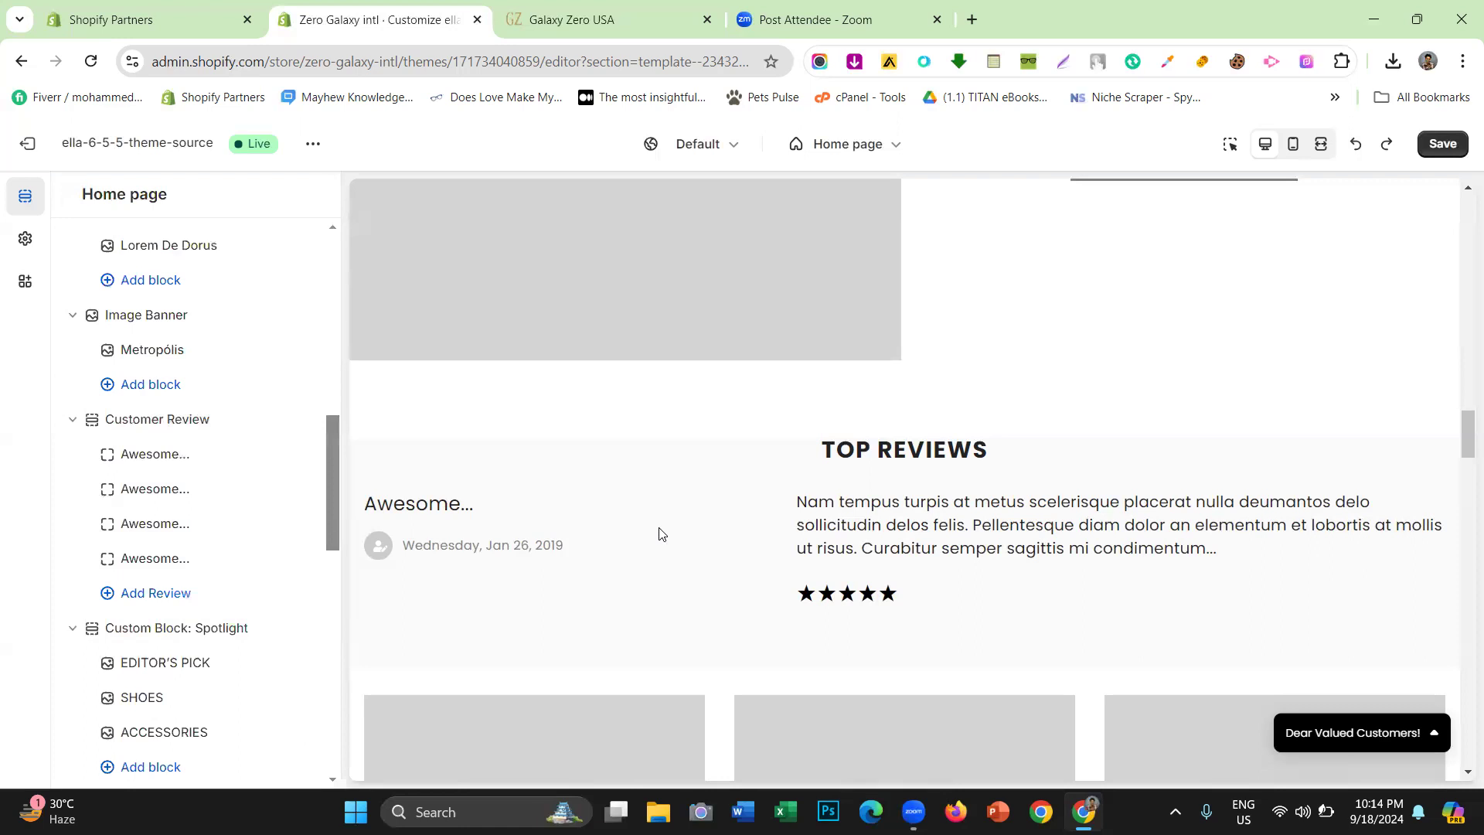
click(572, 19)
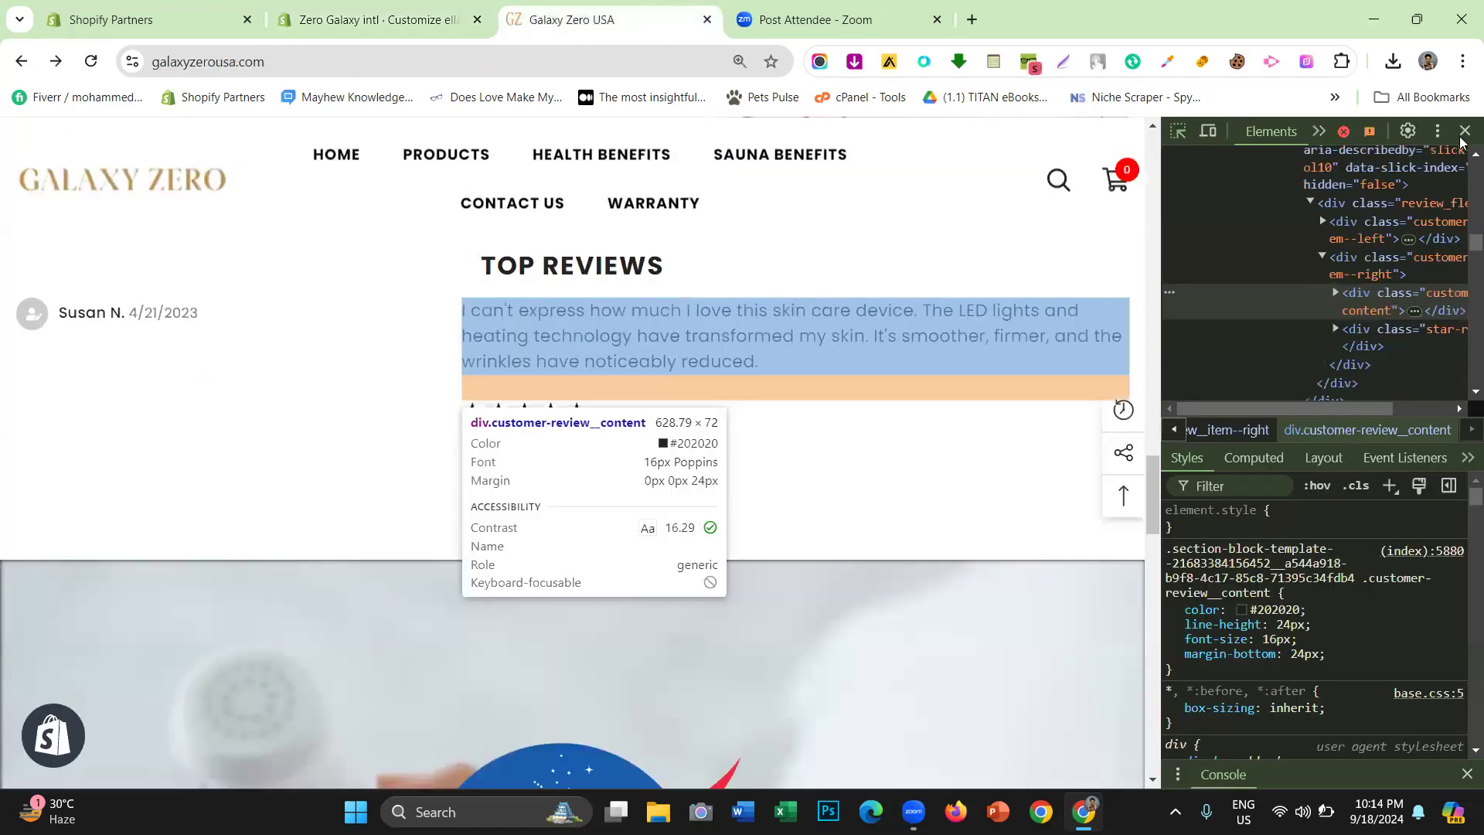
click(1463, 133)
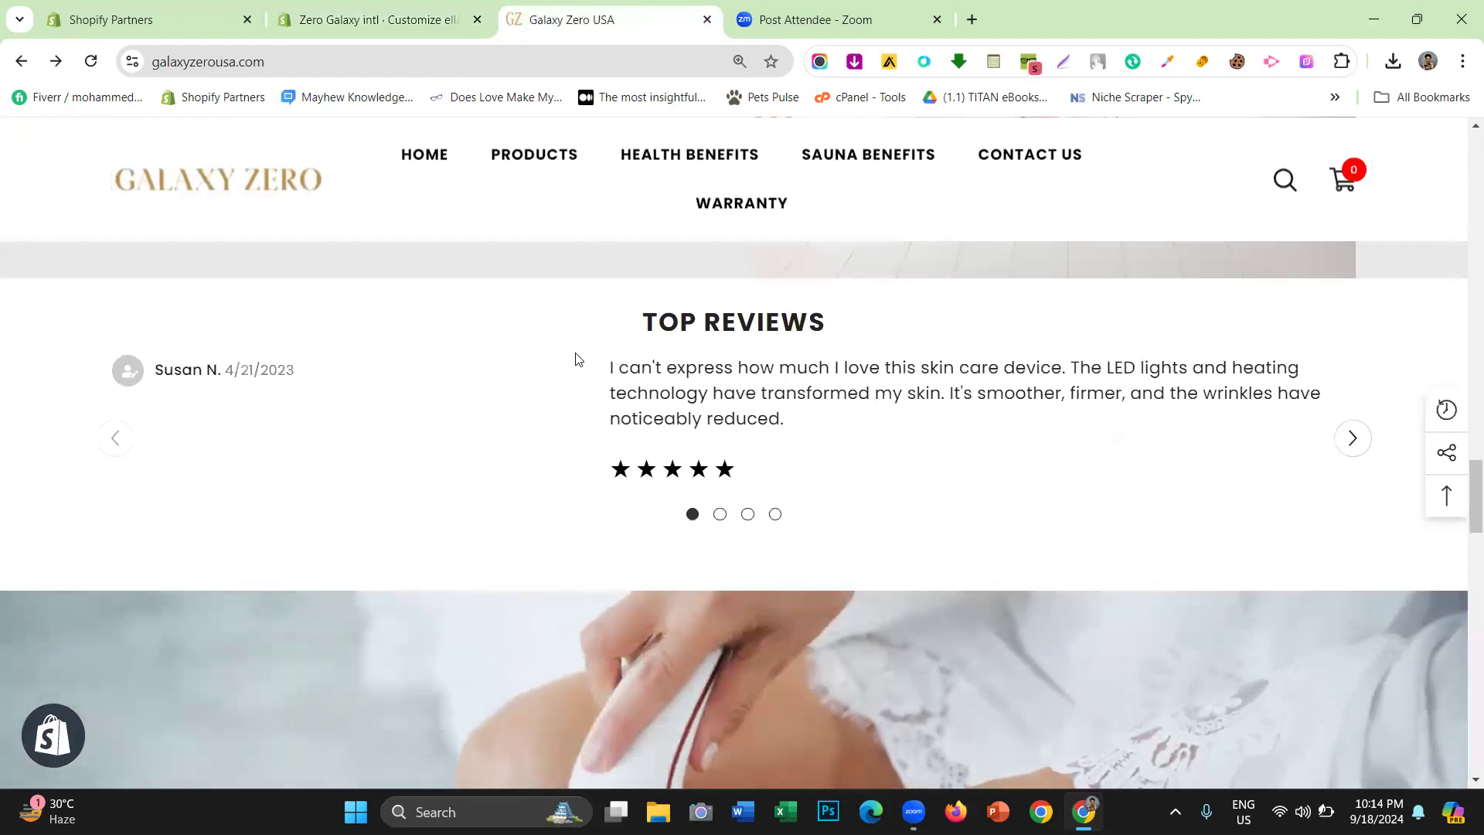
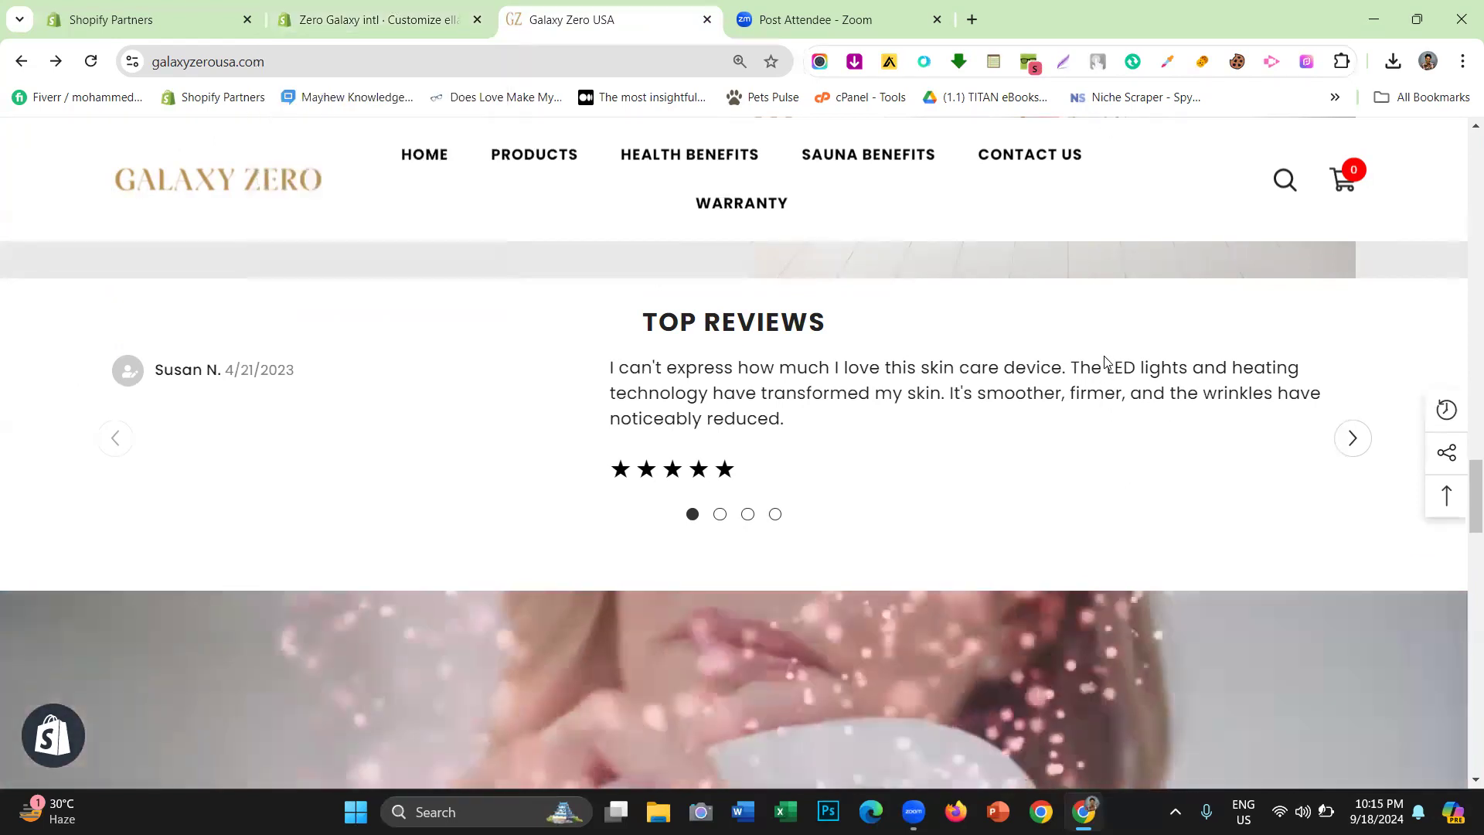
drag(919, 391, 798, 395)
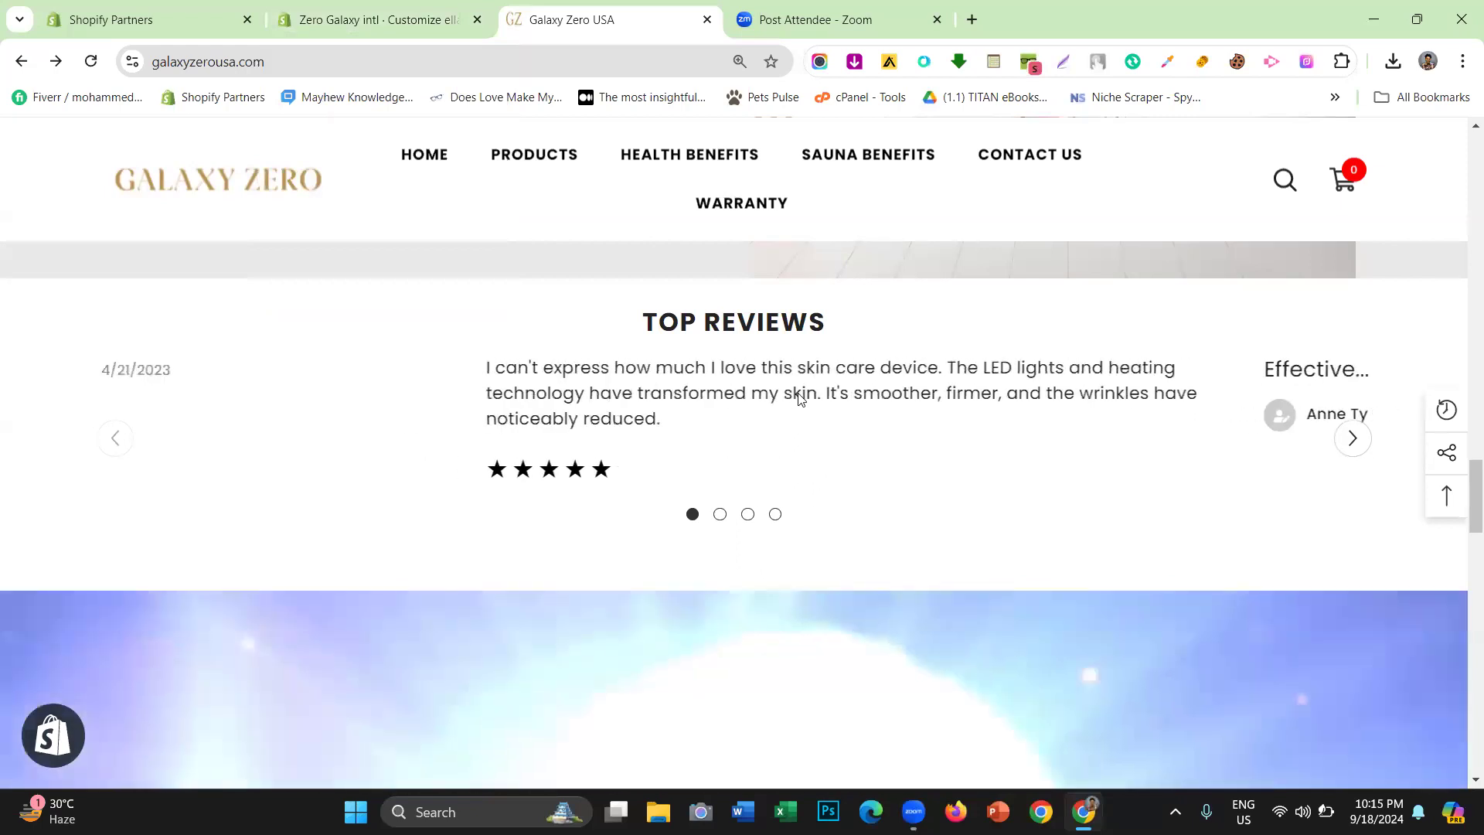
click(1353, 439)
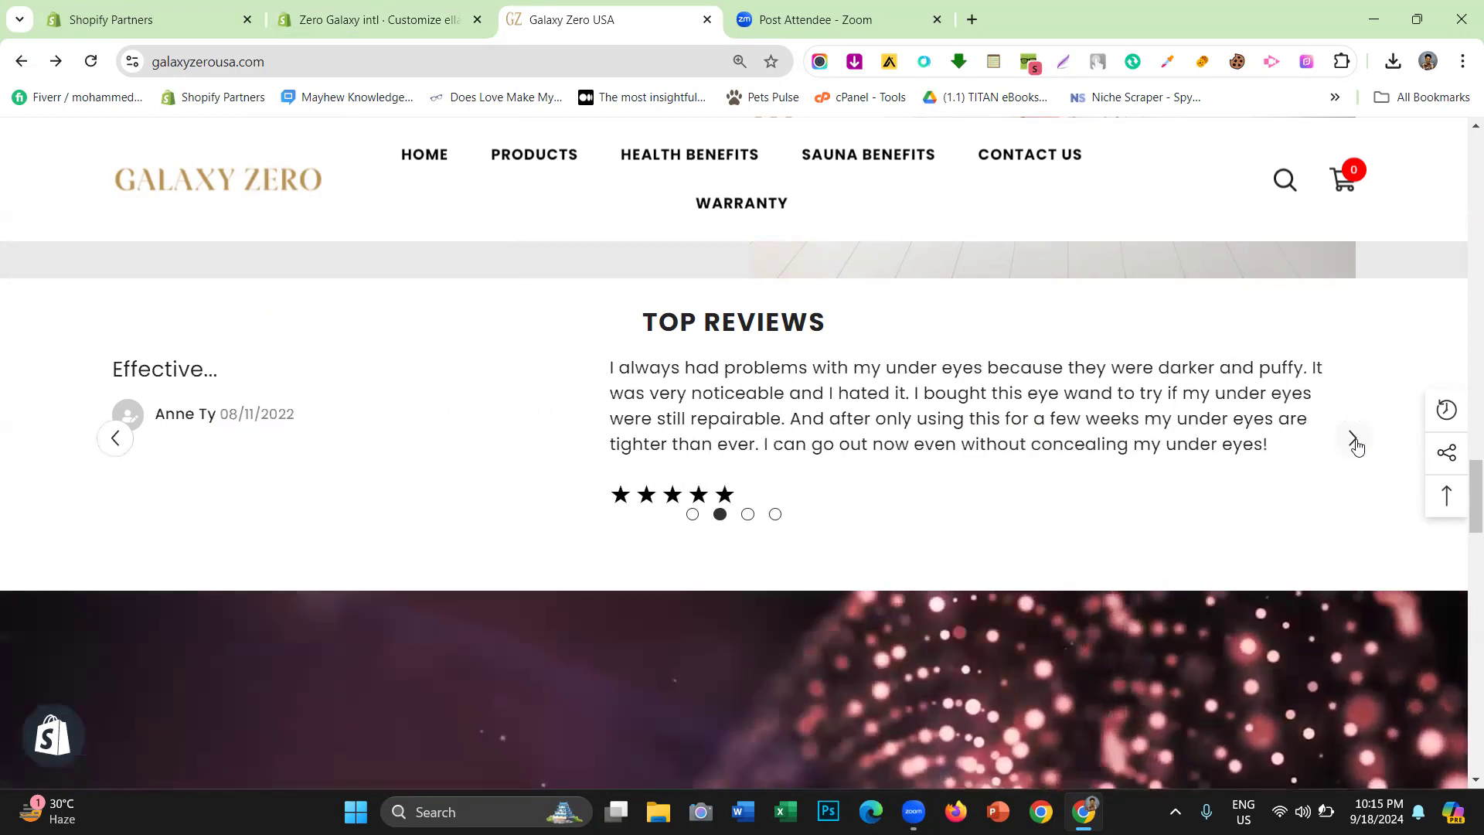
click(1353, 441)
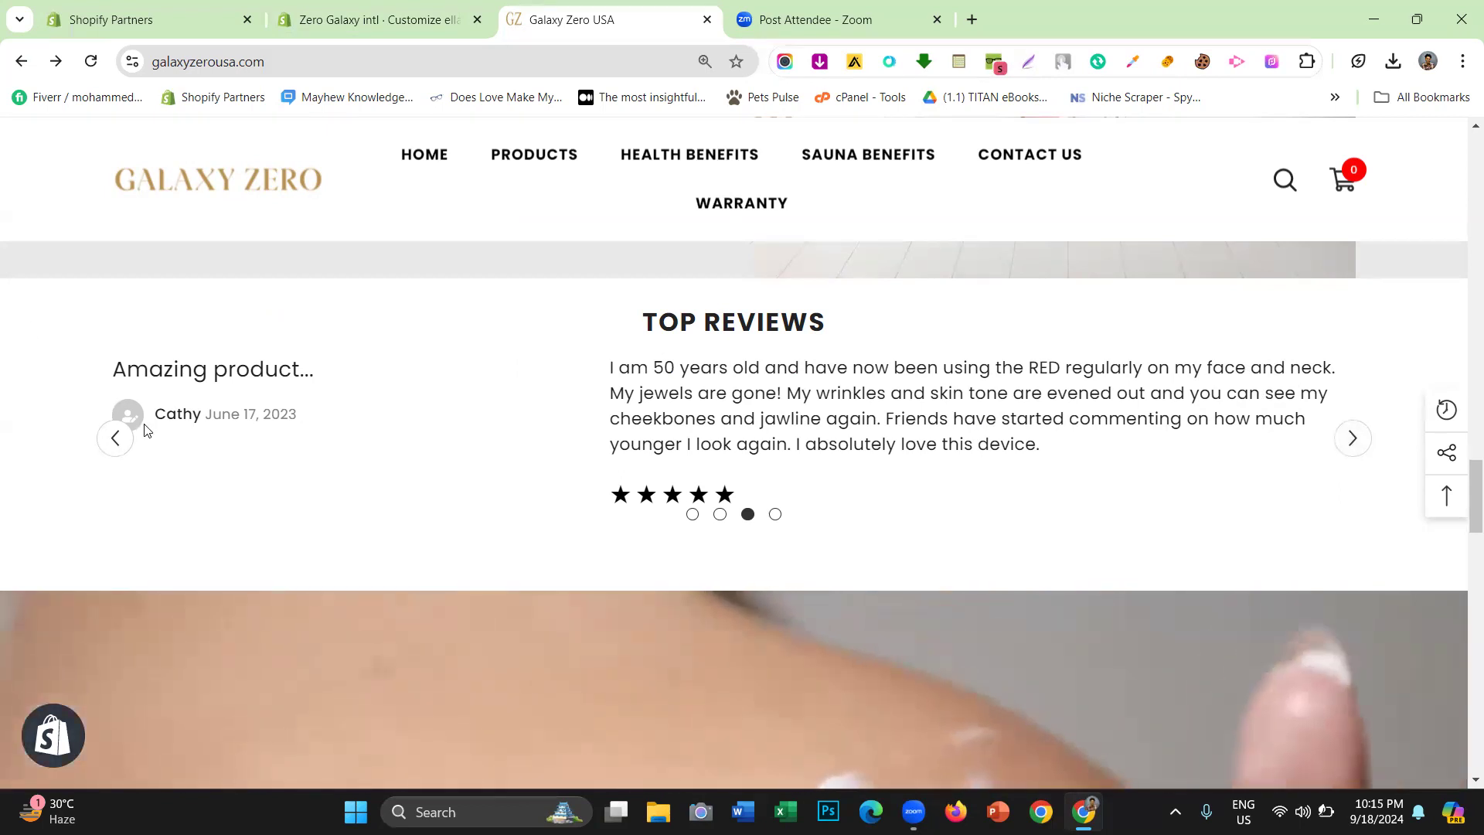
drag(146, 416, 373, 409)
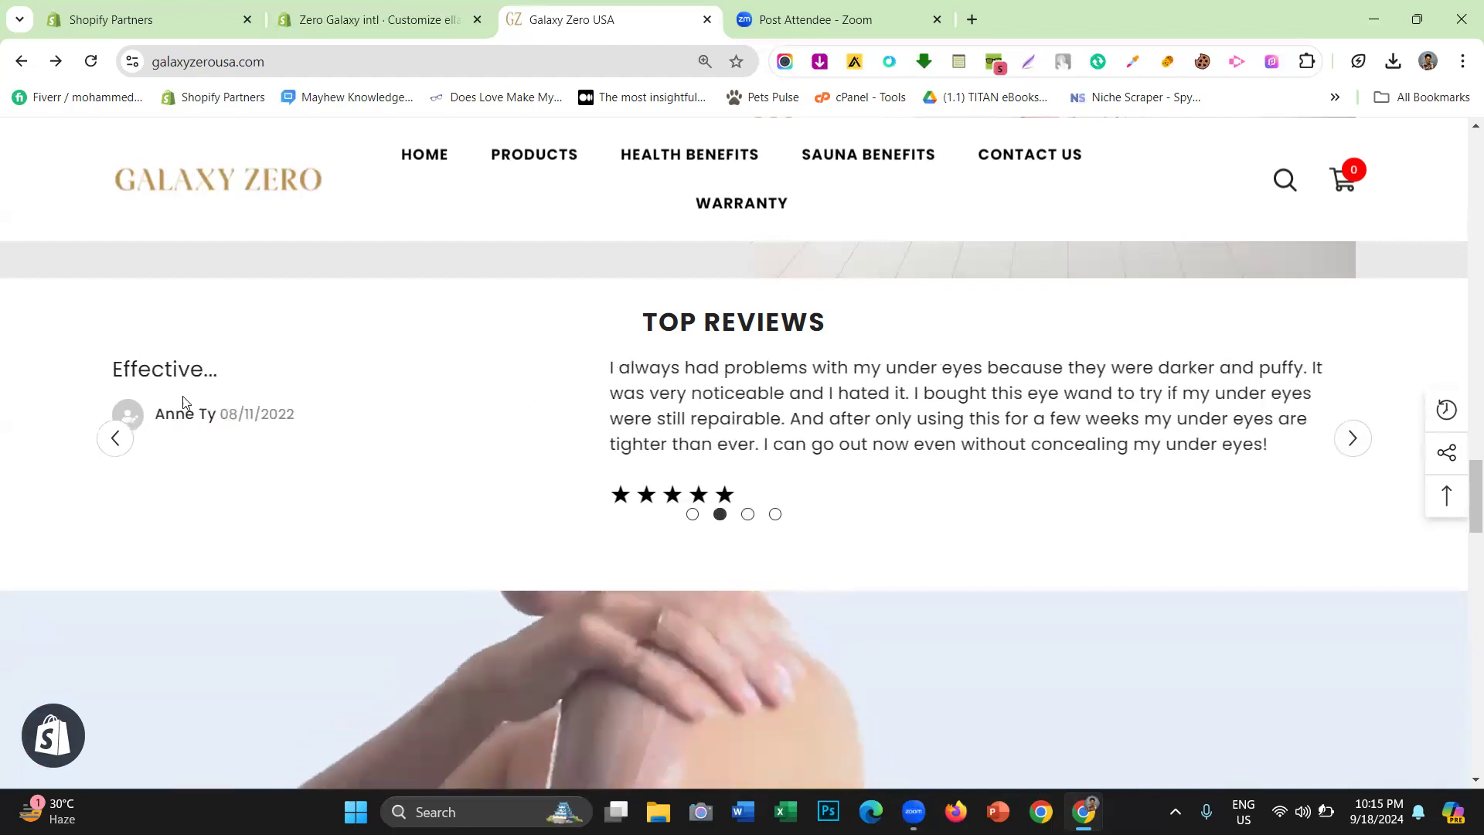
Open the first review block of the Customer Review section and compare its heading with the Top Reviews slide on the Galaxy Zero USA site
click(363, 17)
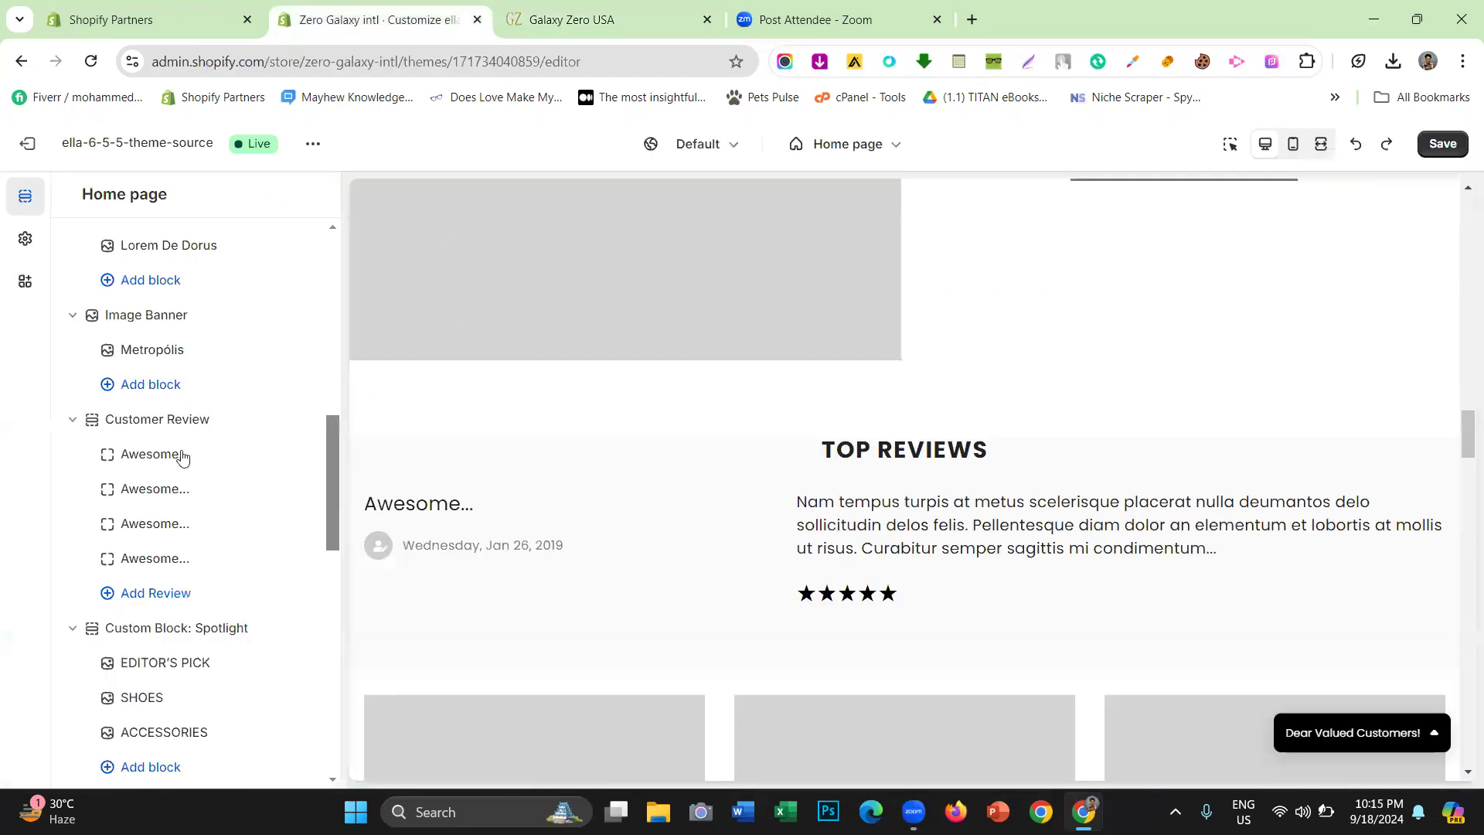
click(145, 462)
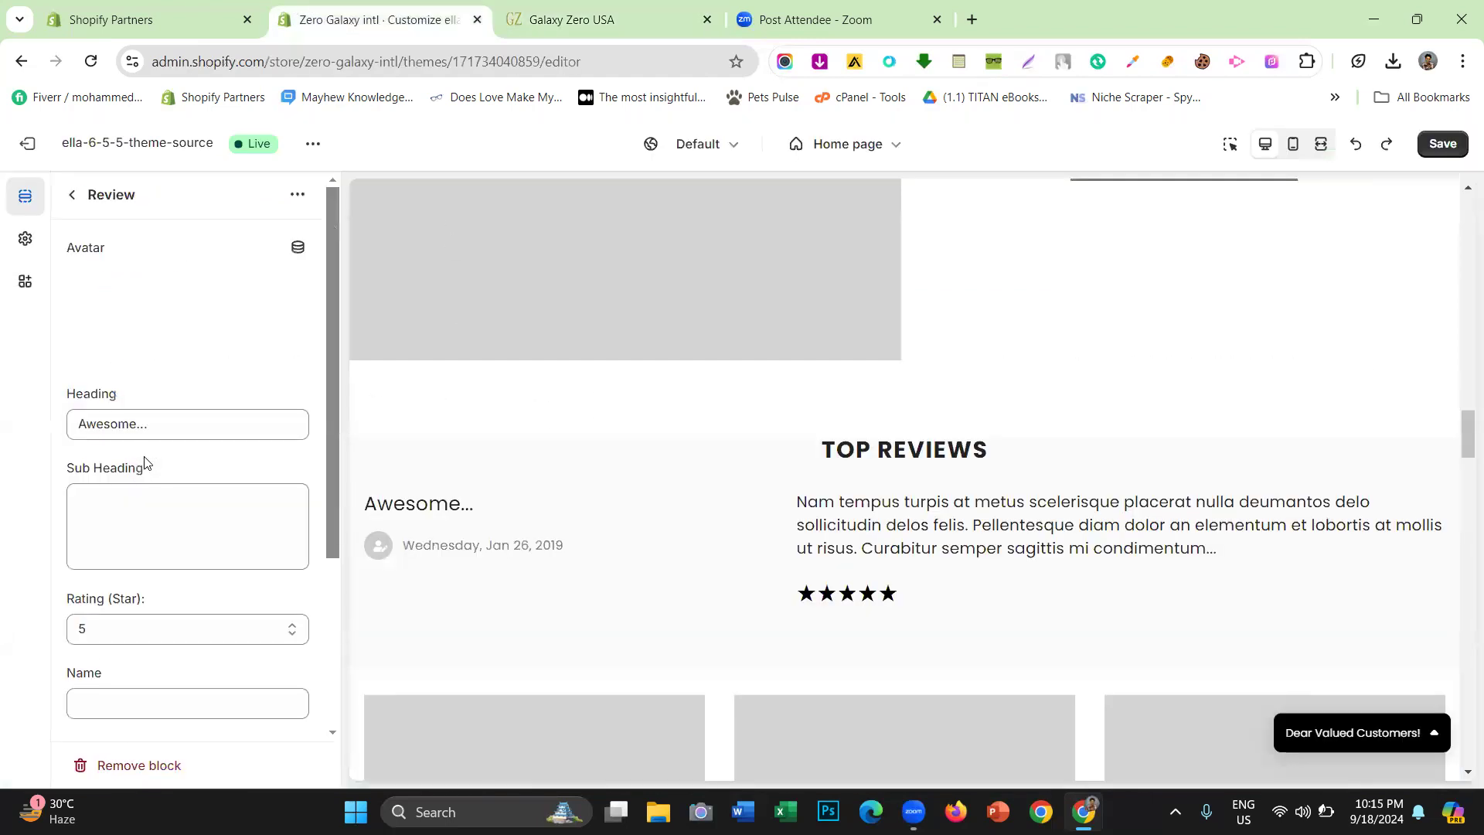
click(147, 421)
triple_click(147, 419)
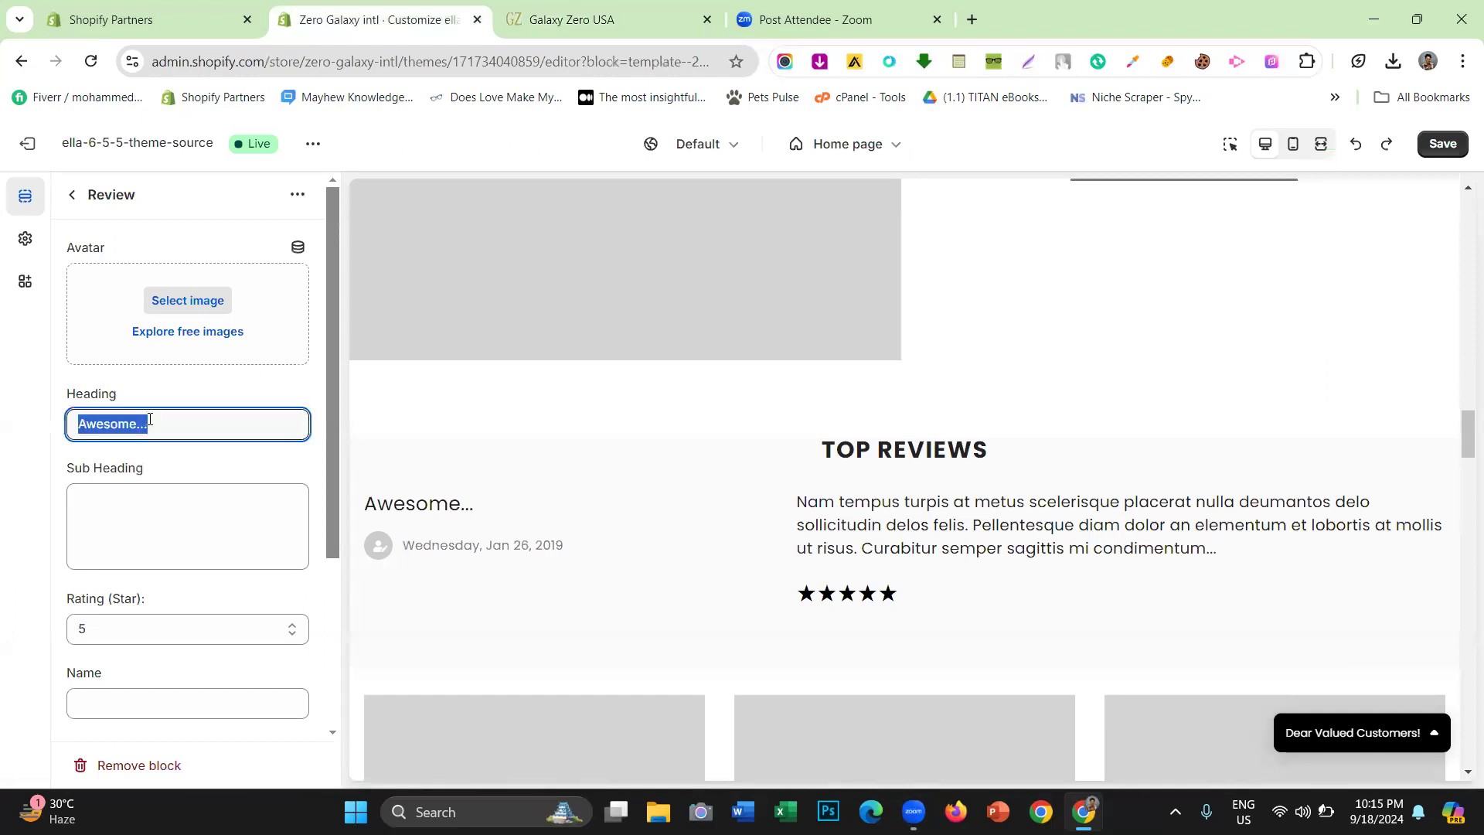
click(526, 11)
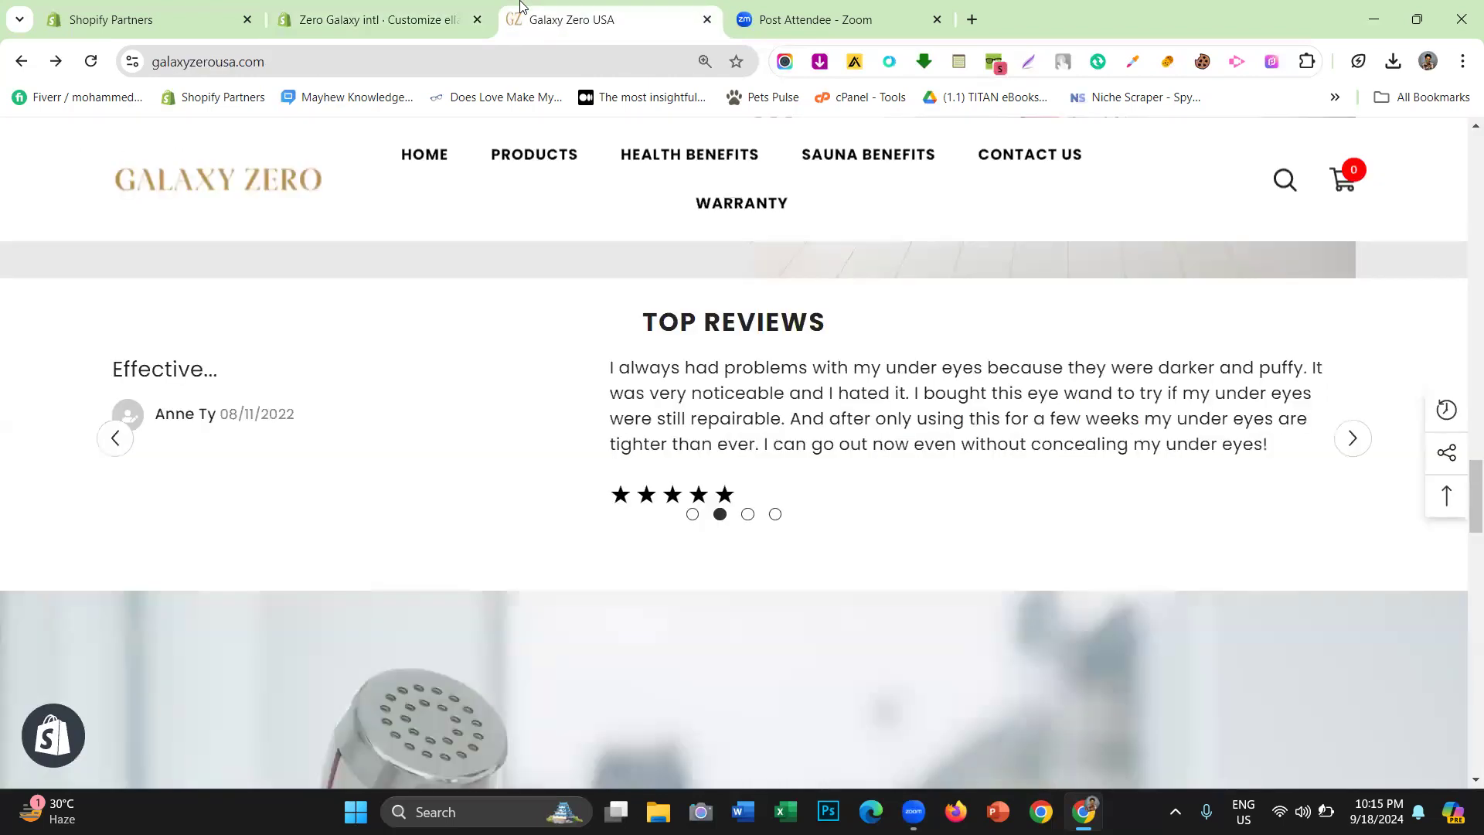
click(456, 12)
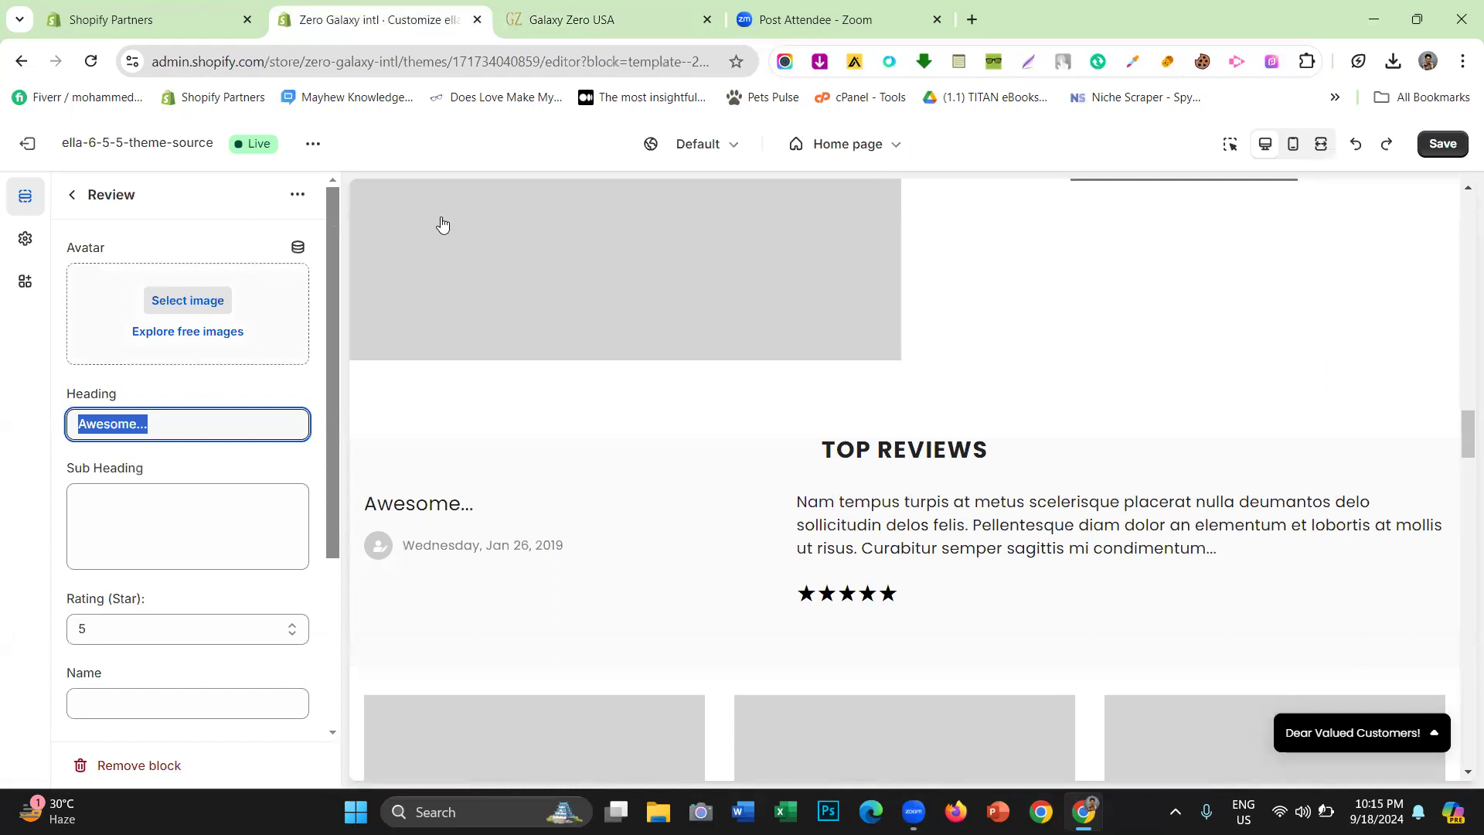
click(612, 11)
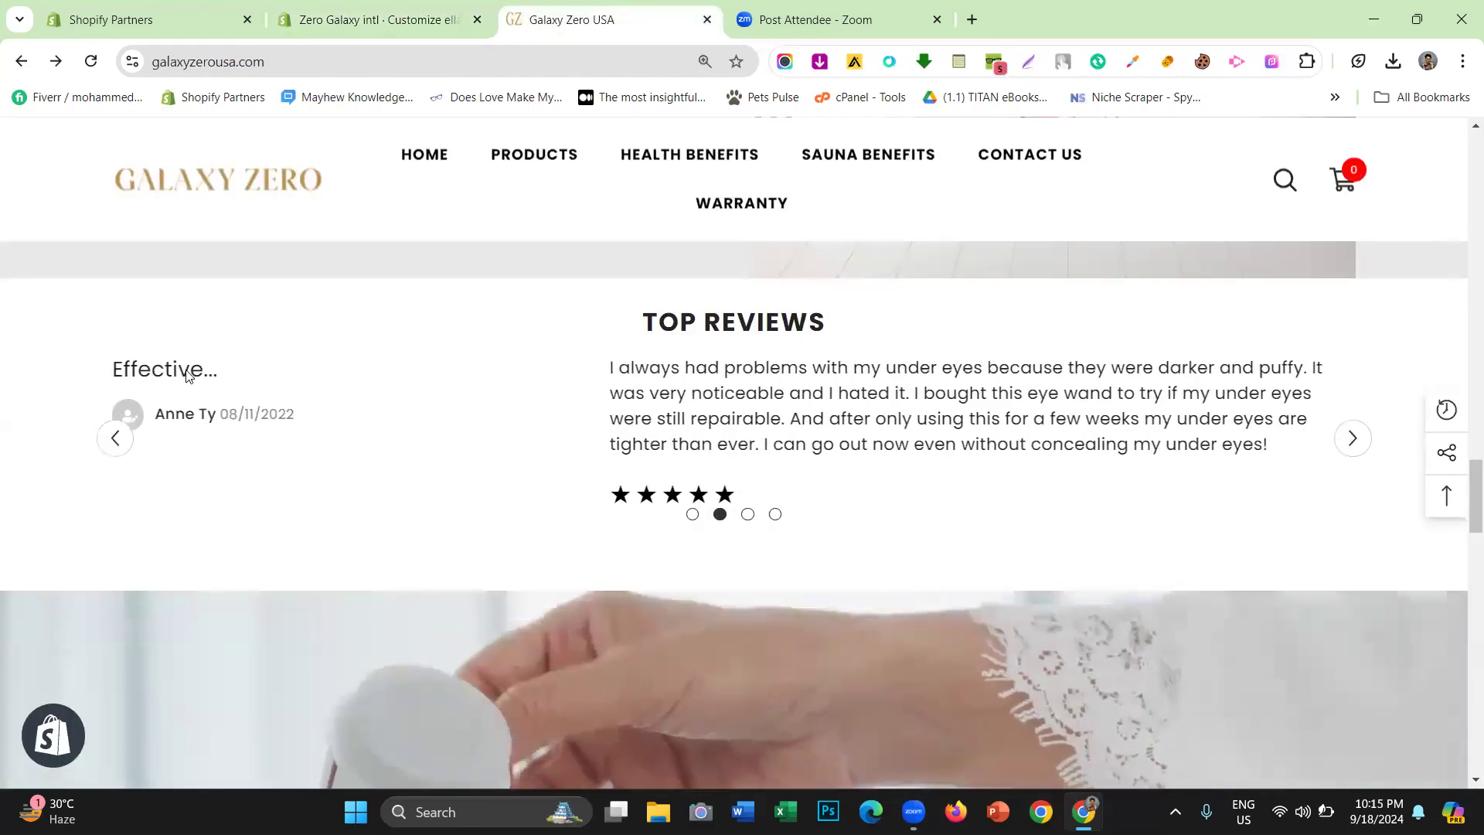
click(335, 6)
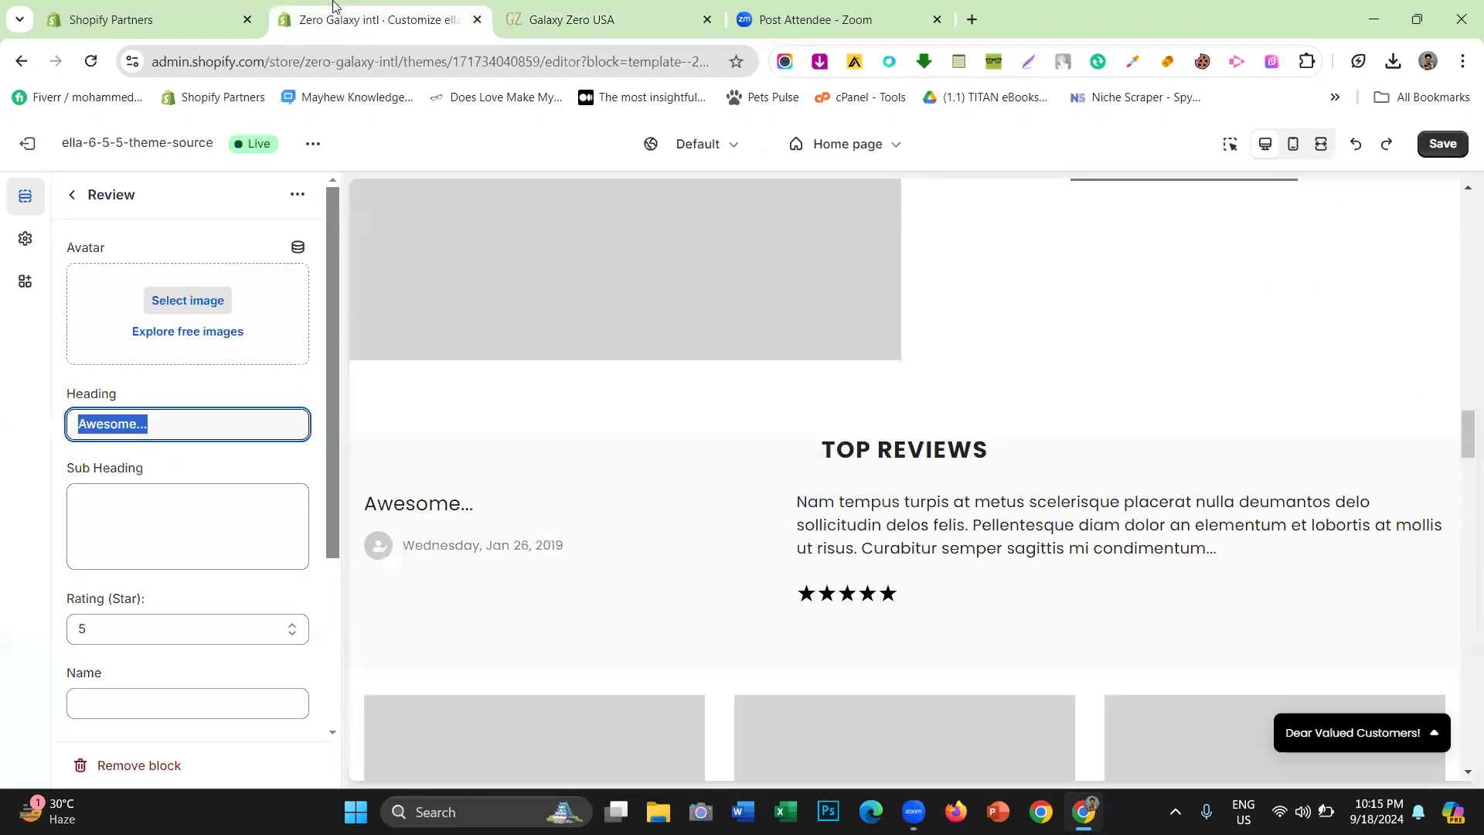
click(577, 11)
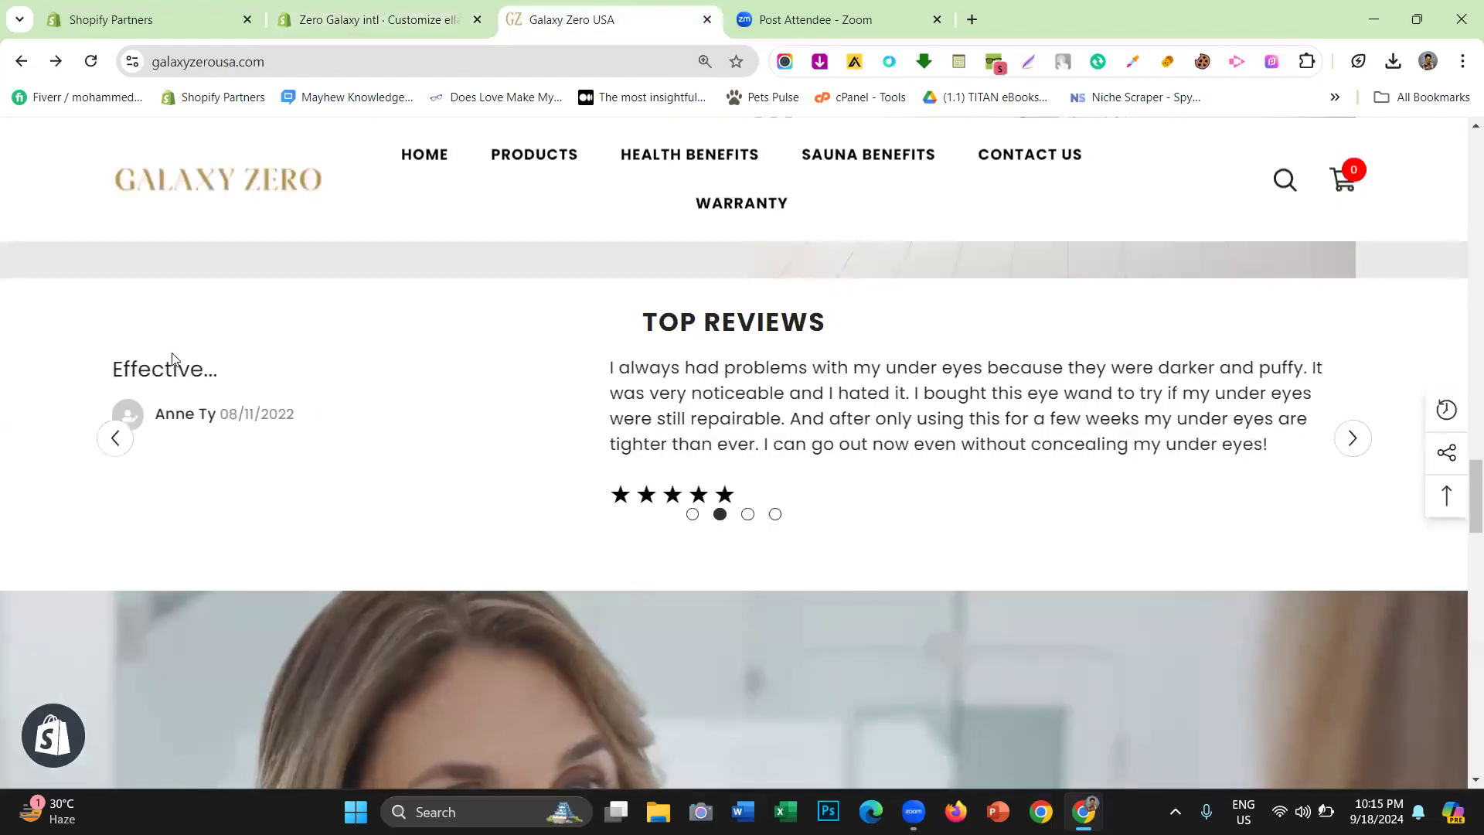
click(331, 11)
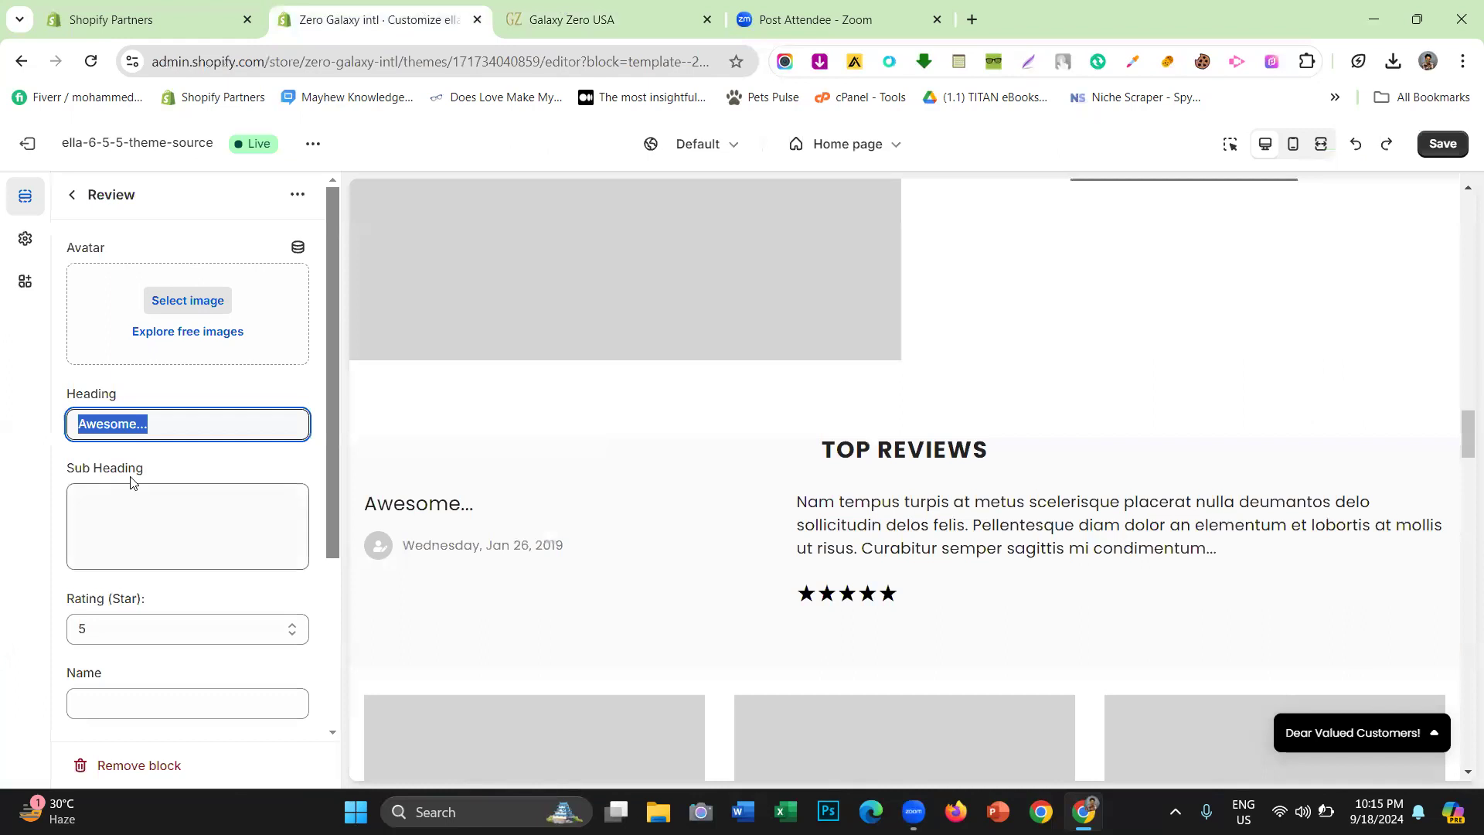
Try a star rating of 0 on the first review block and set it back to 5
scroll(133, 487, down, 1)
click(130, 528)
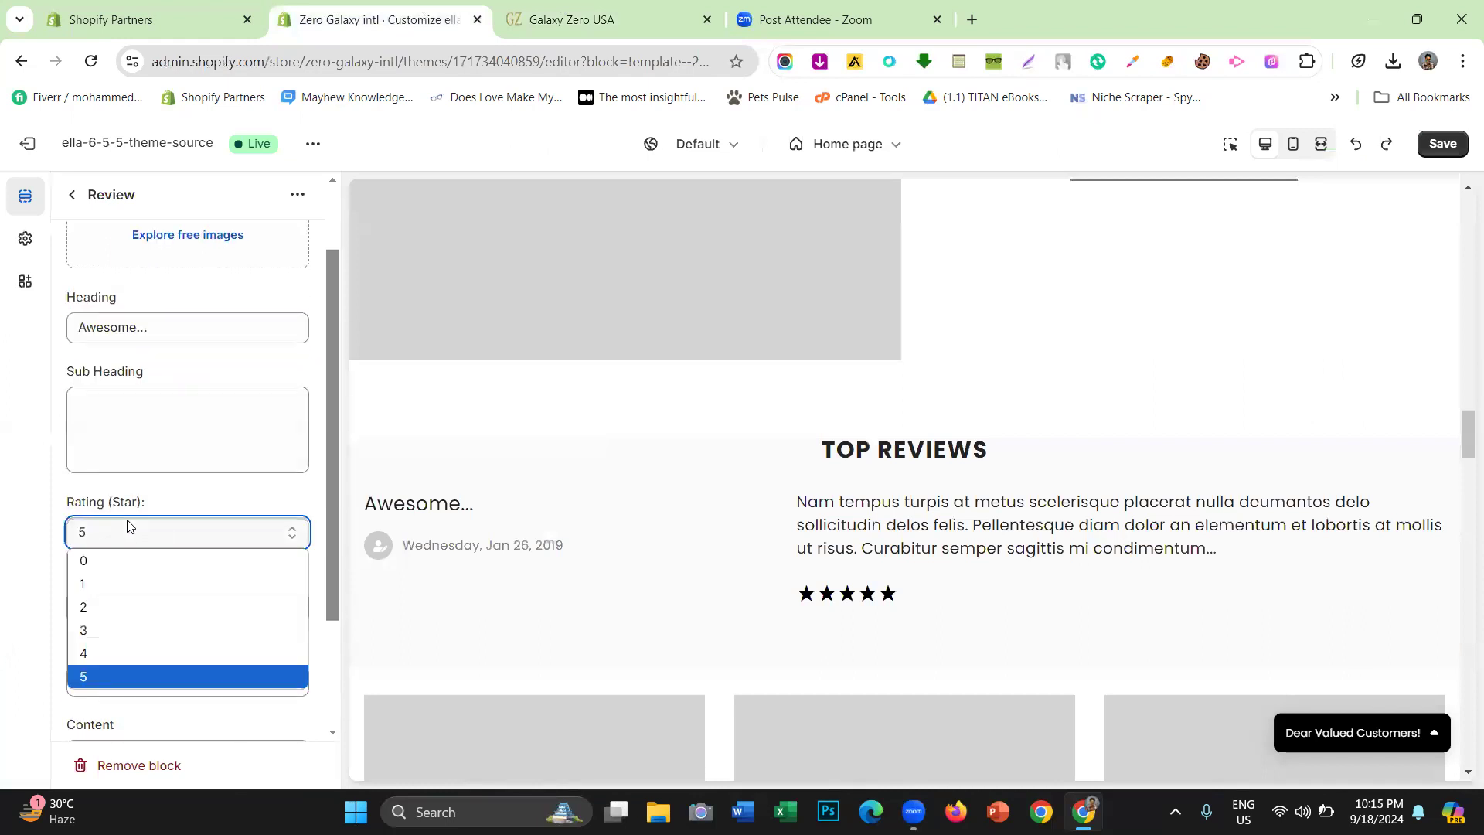
click(118, 571)
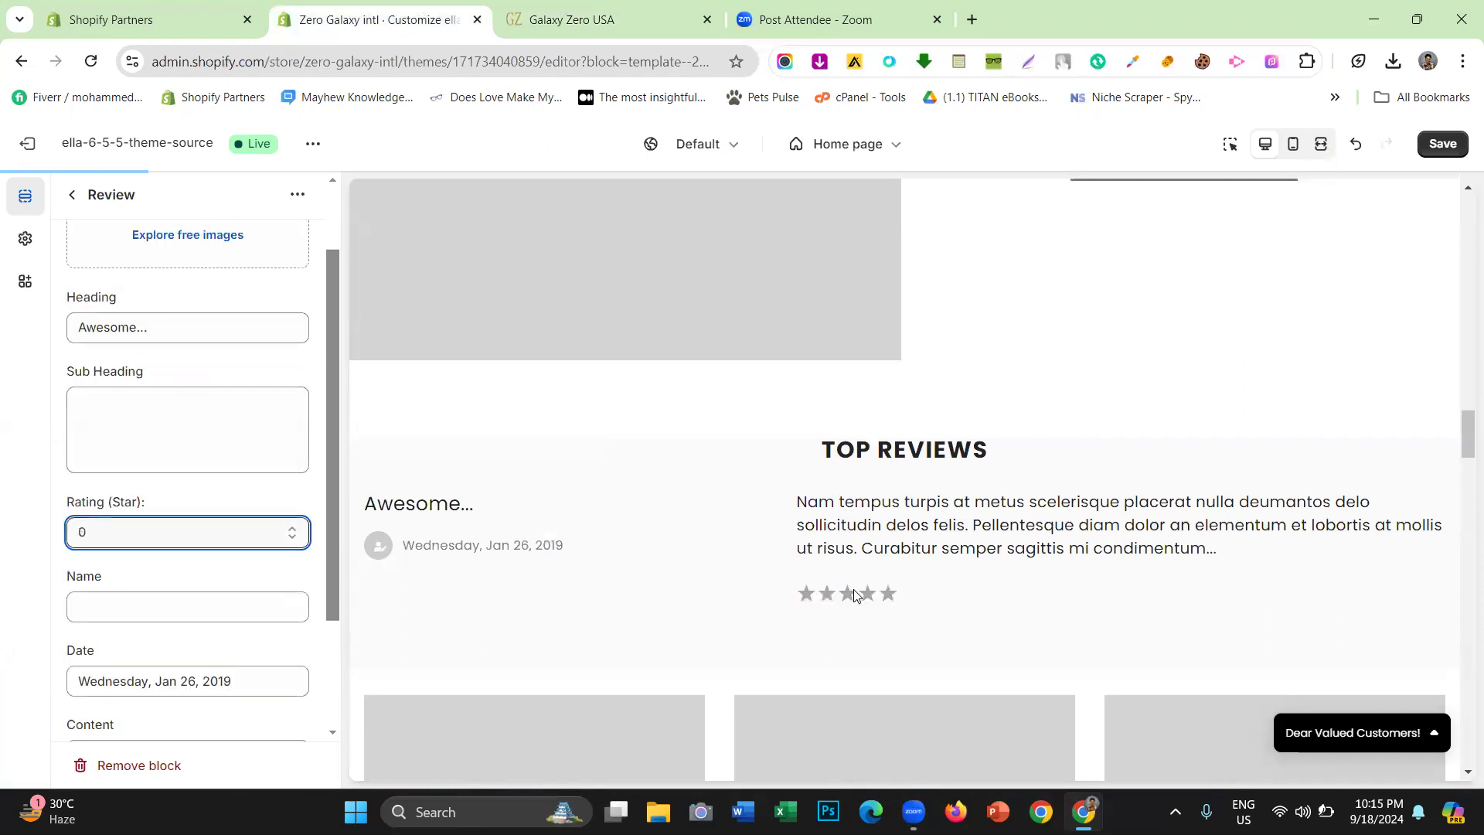
click(269, 544)
click(208, 669)
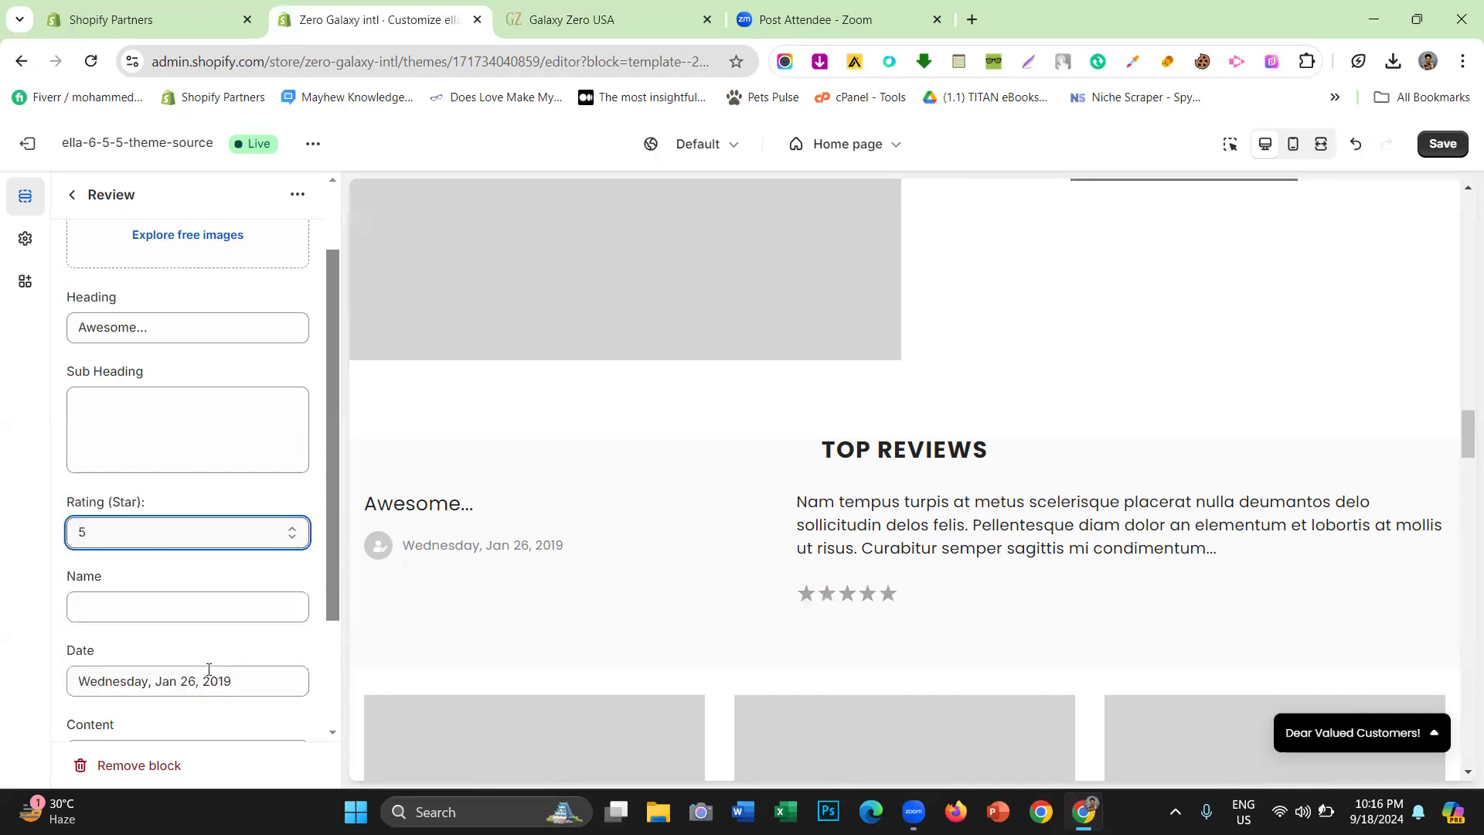
Examine the first review block's Date and Content fields against the matching review on the Galaxy Zero USA site
scroll(157, 548, down, 2)
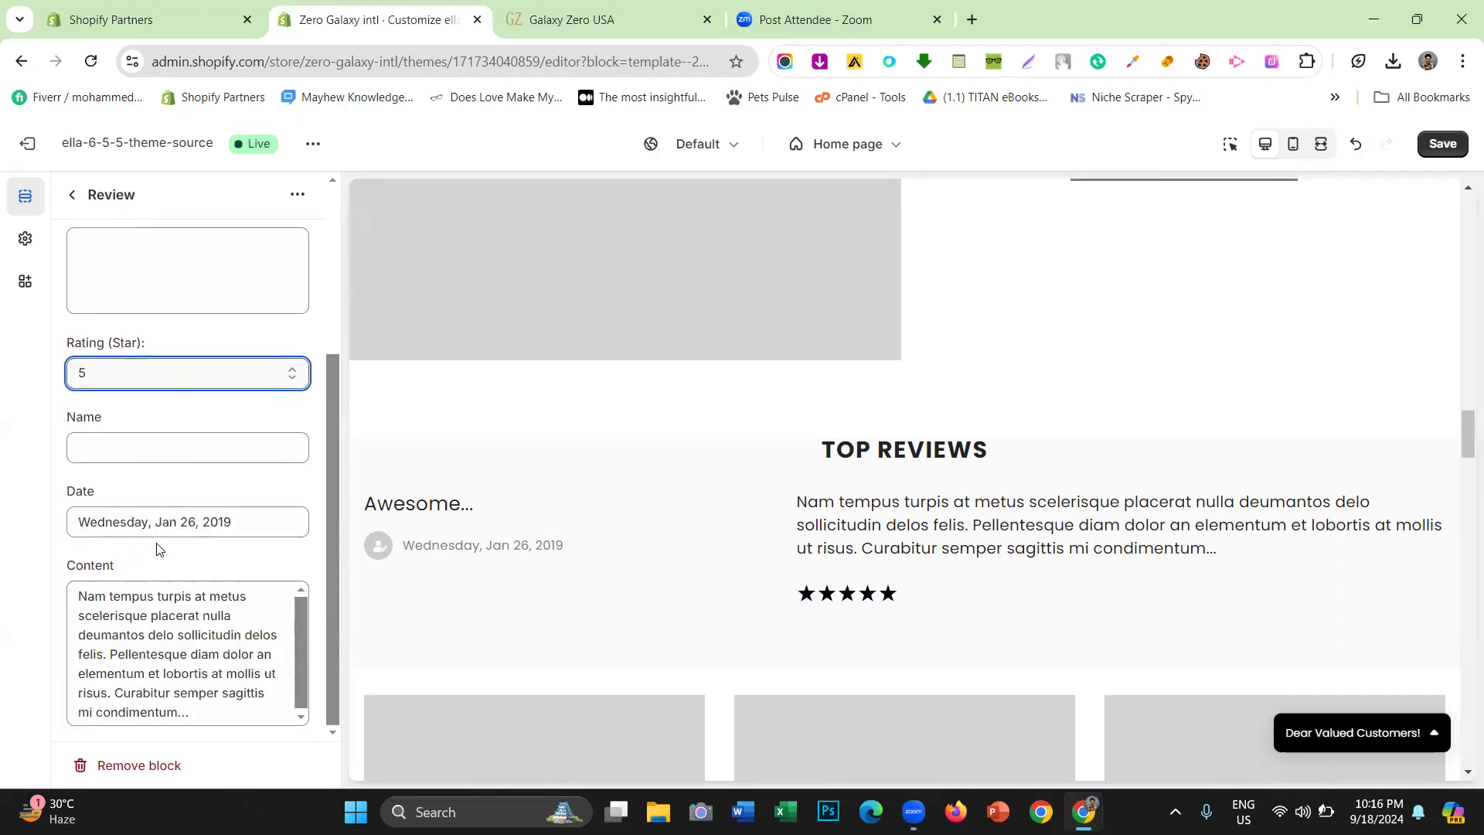
double_click(100, 524)
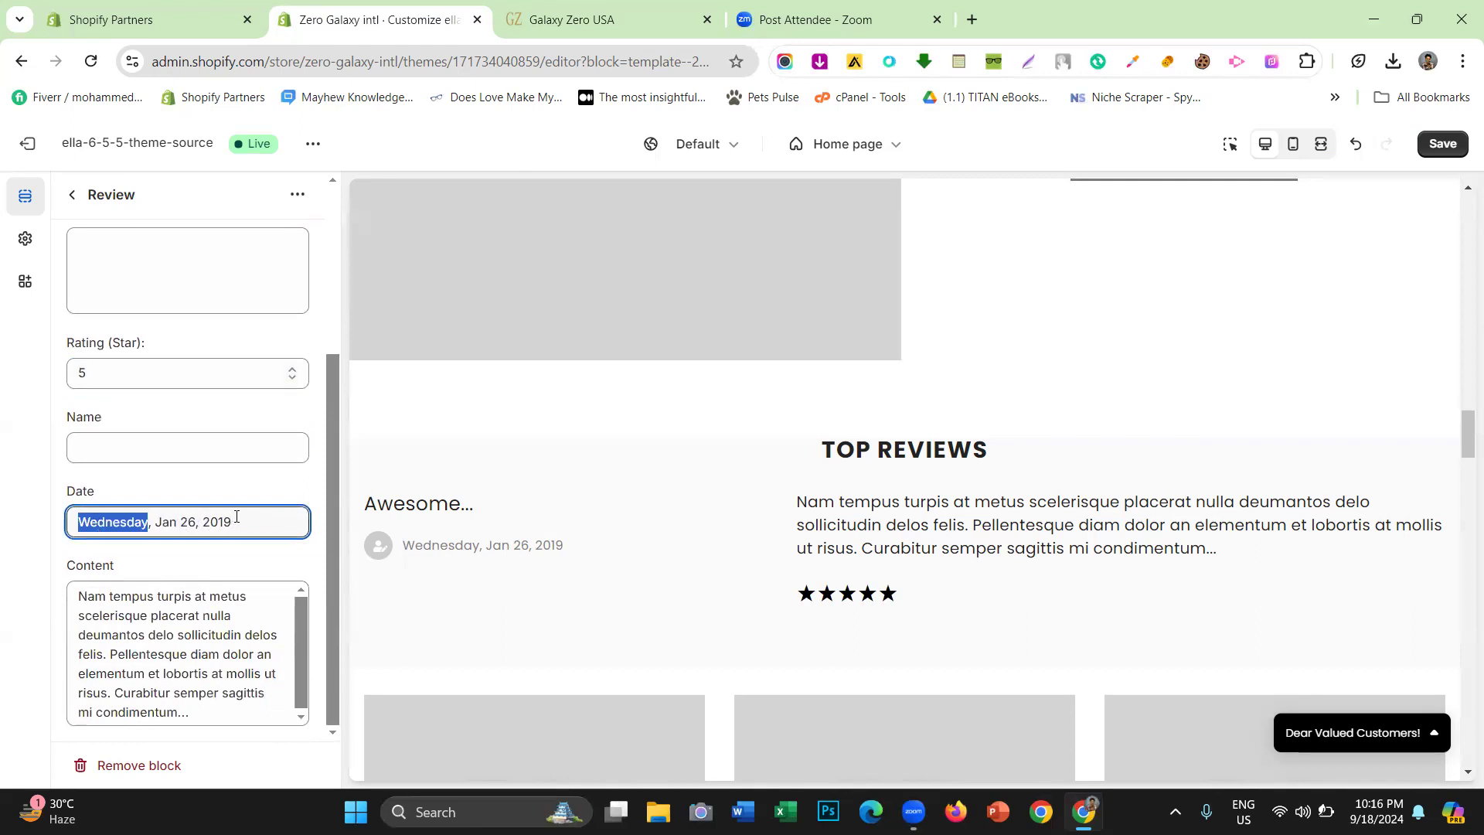
click(230, 489)
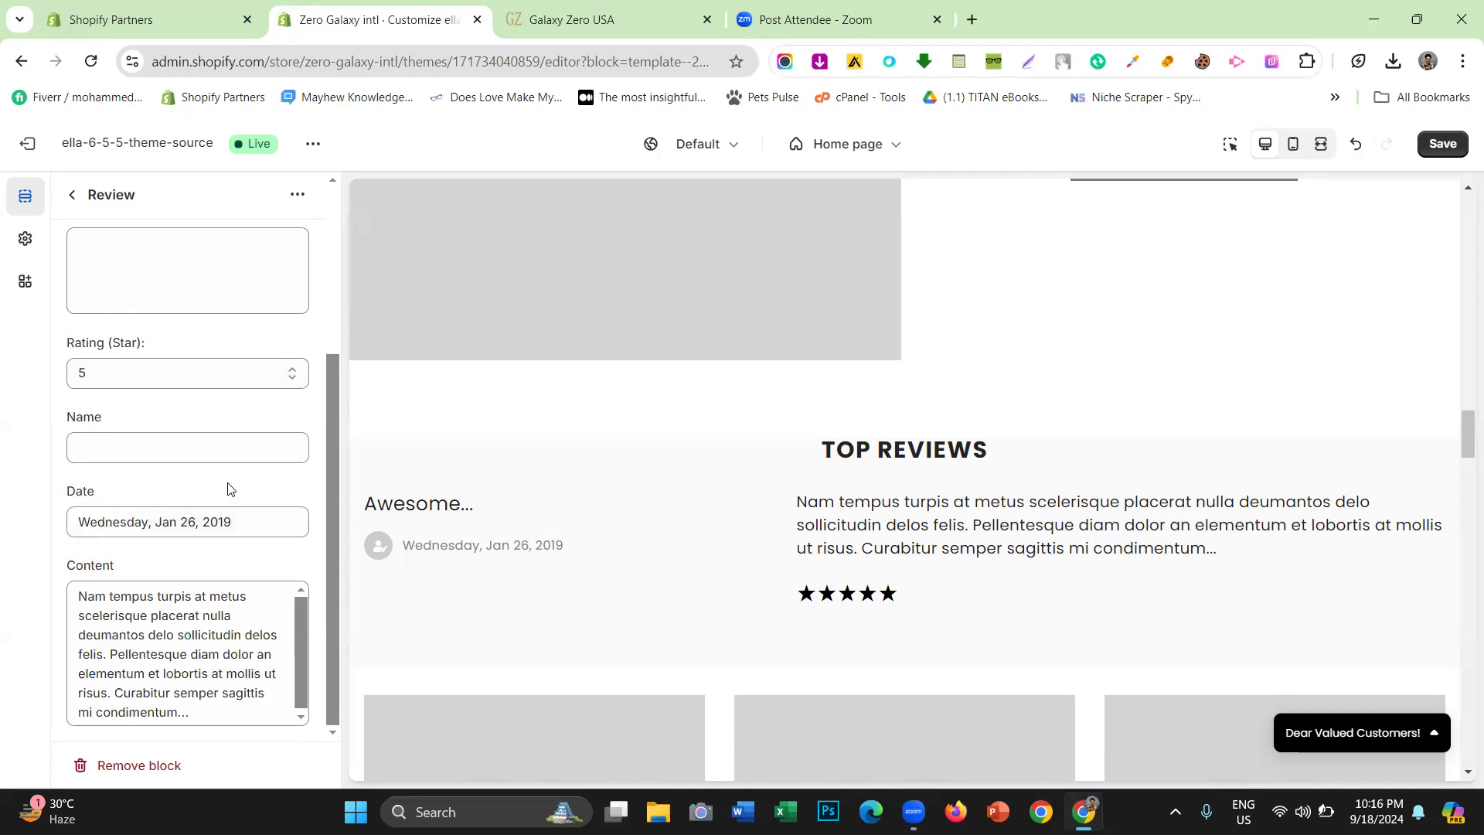
click(82, 593)
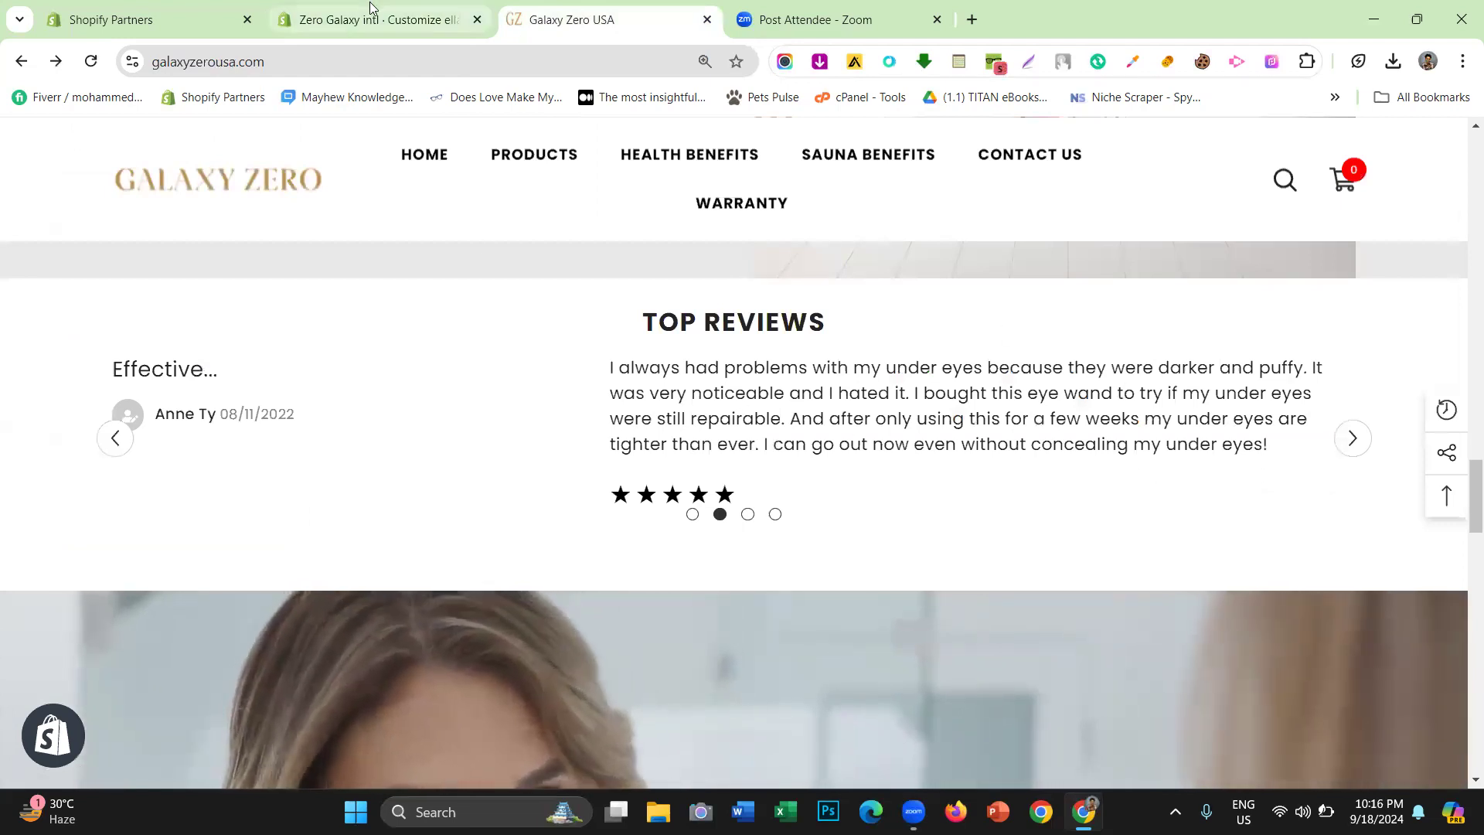
key(ctrl+shift+Tab)
triple_click(161, 652)
Try the placeholder text "al;fafsl" as the first review block's name, clear it, and leave the block's settings
click(151, 456)
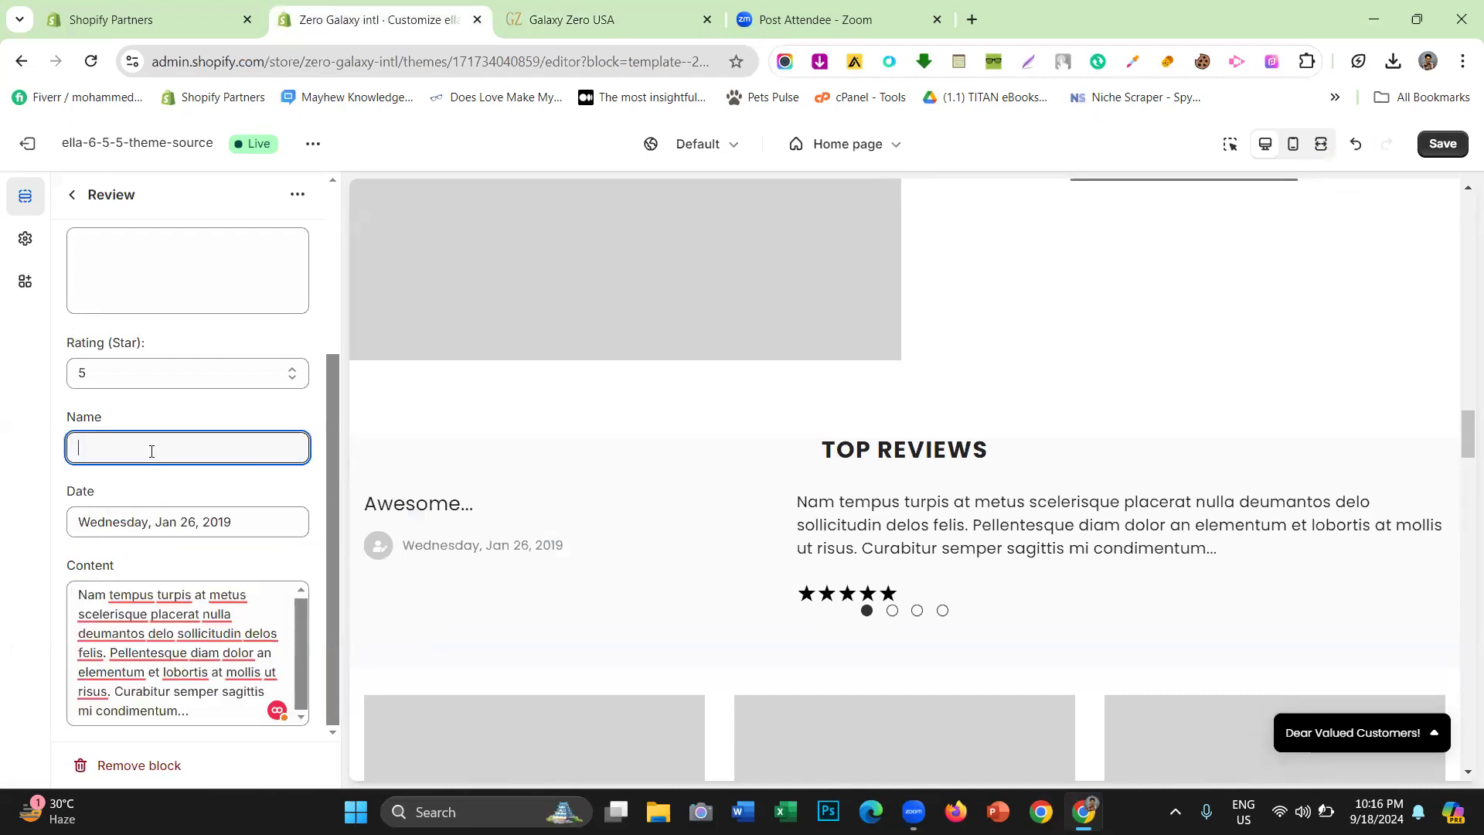
text(al;fafsl)
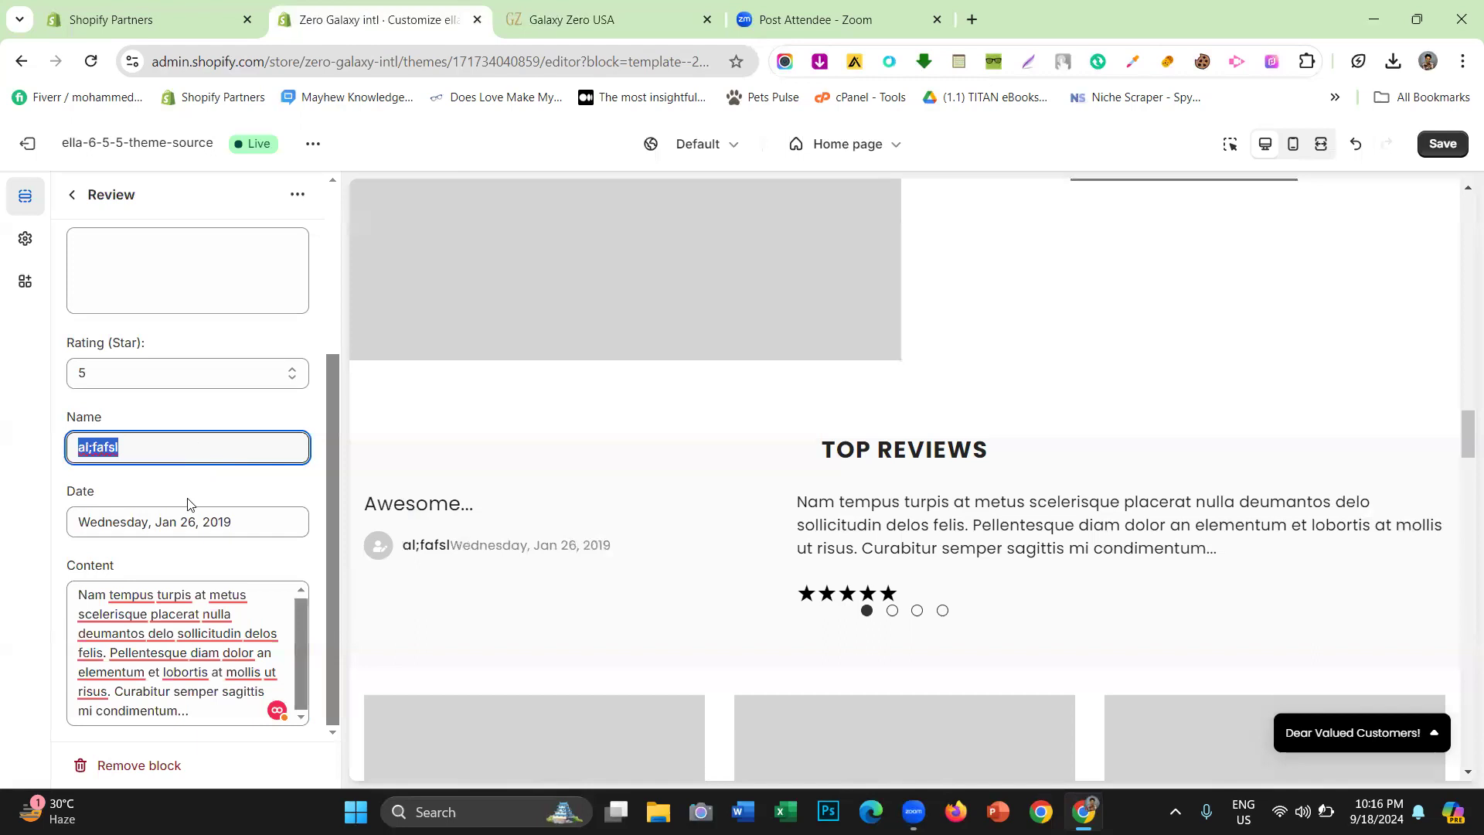
key(BackSpace)
click(74, 199)
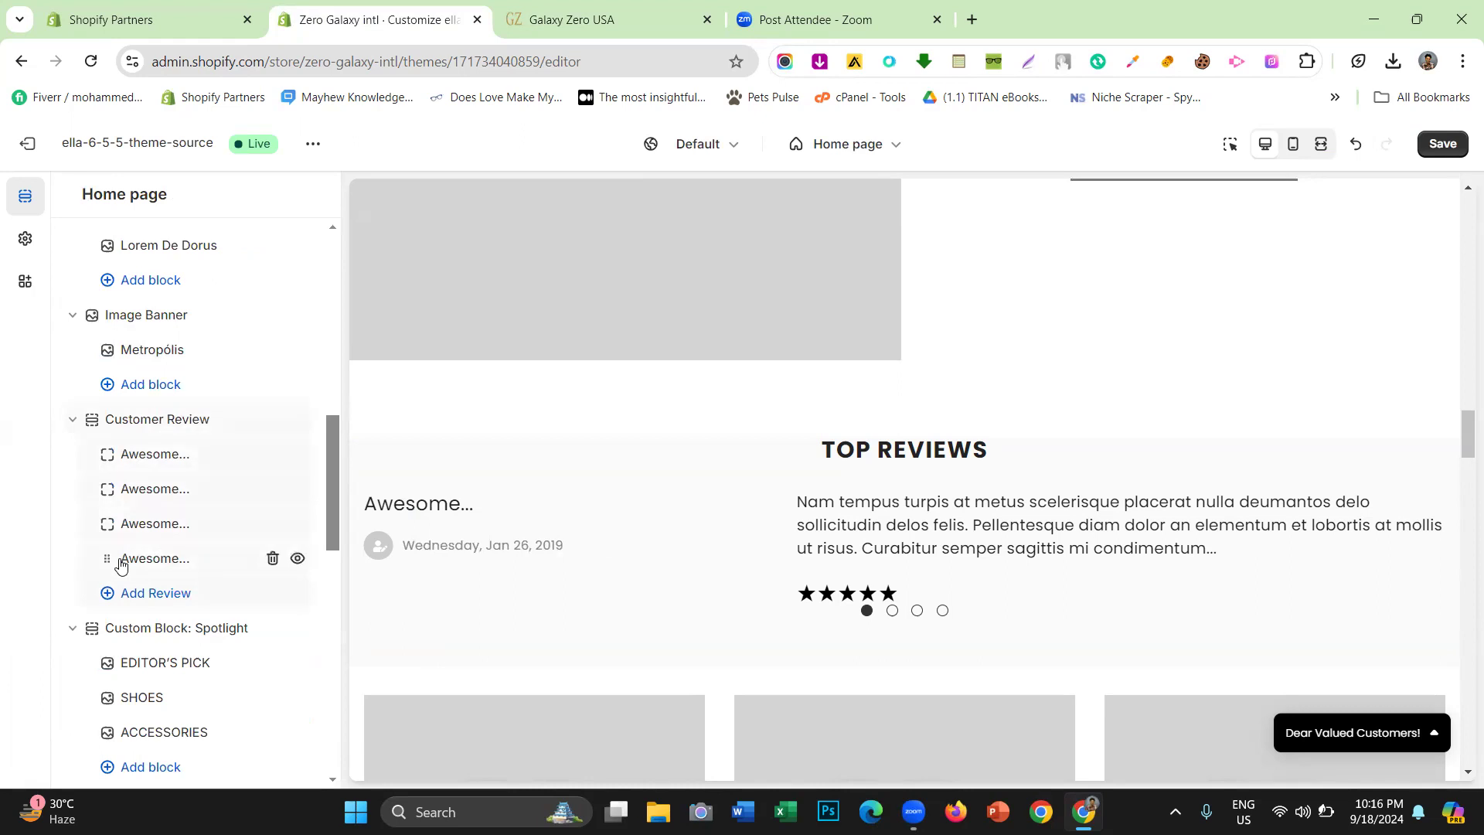
Check the reference Top Reviews layout, try Style 2 and Style 3 on the Customer Review section, and return it to Style 1
click(591, 16)
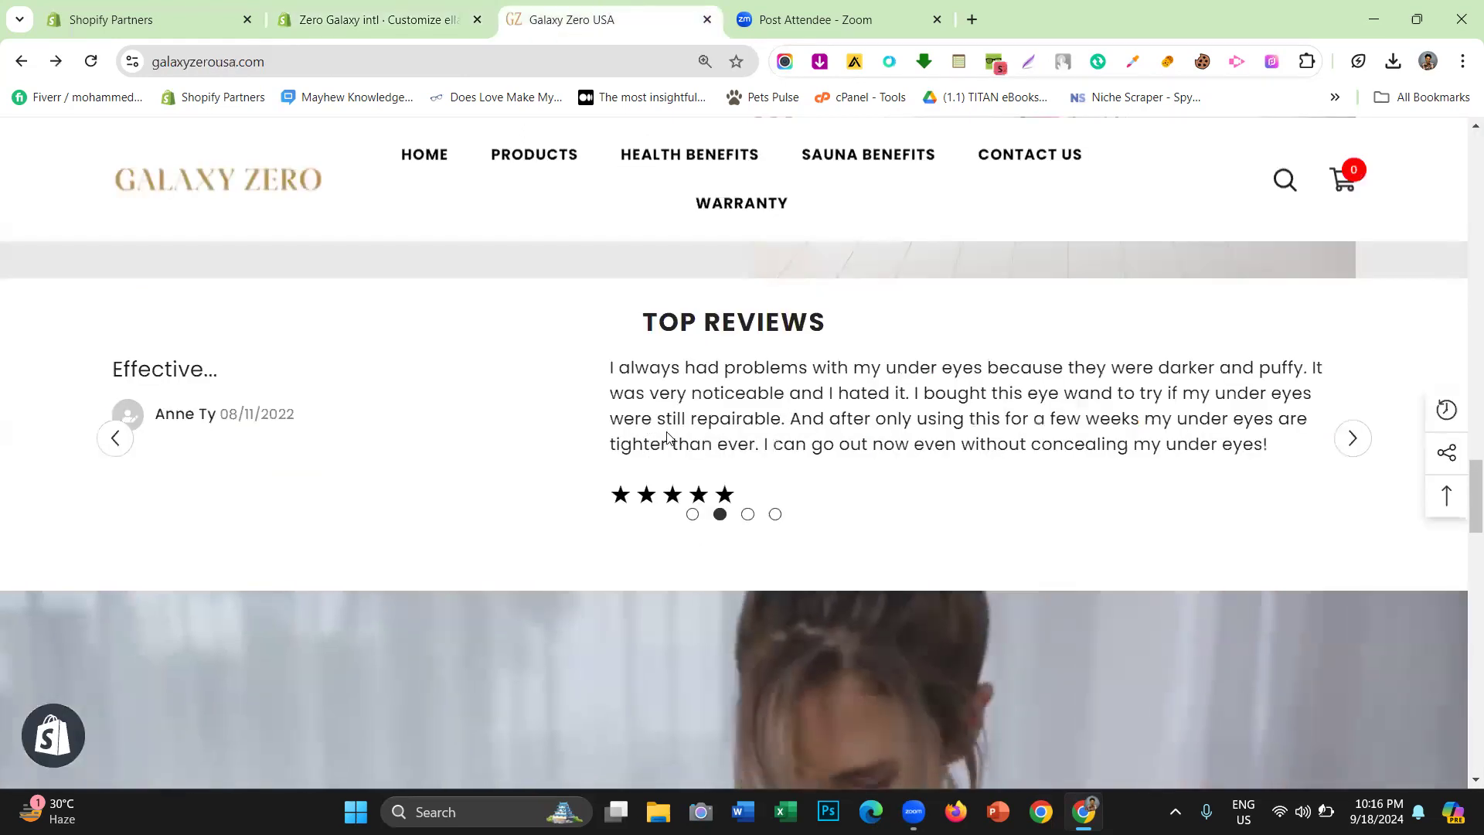
click(318, 27)
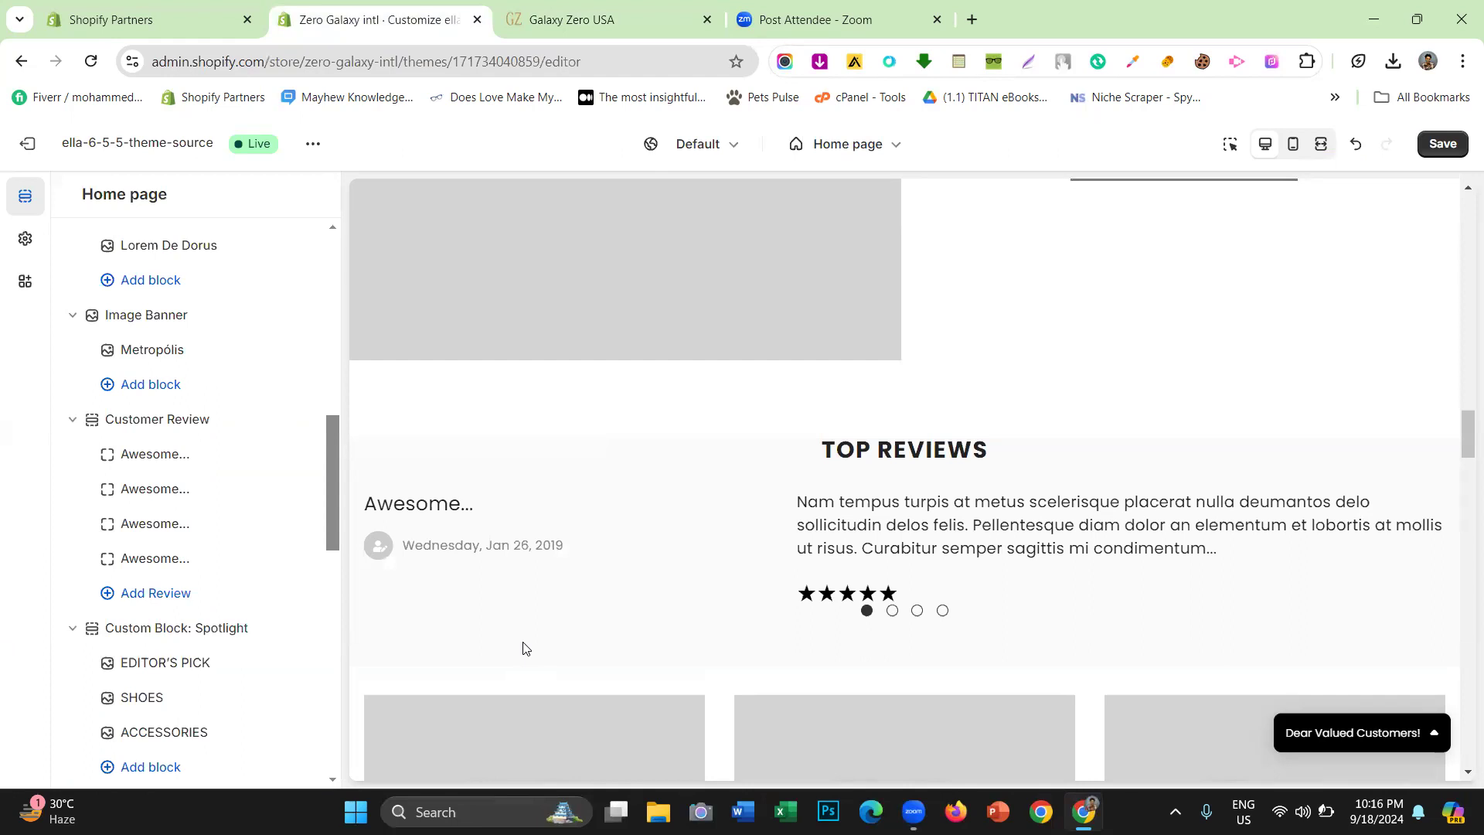
click(139, 424)
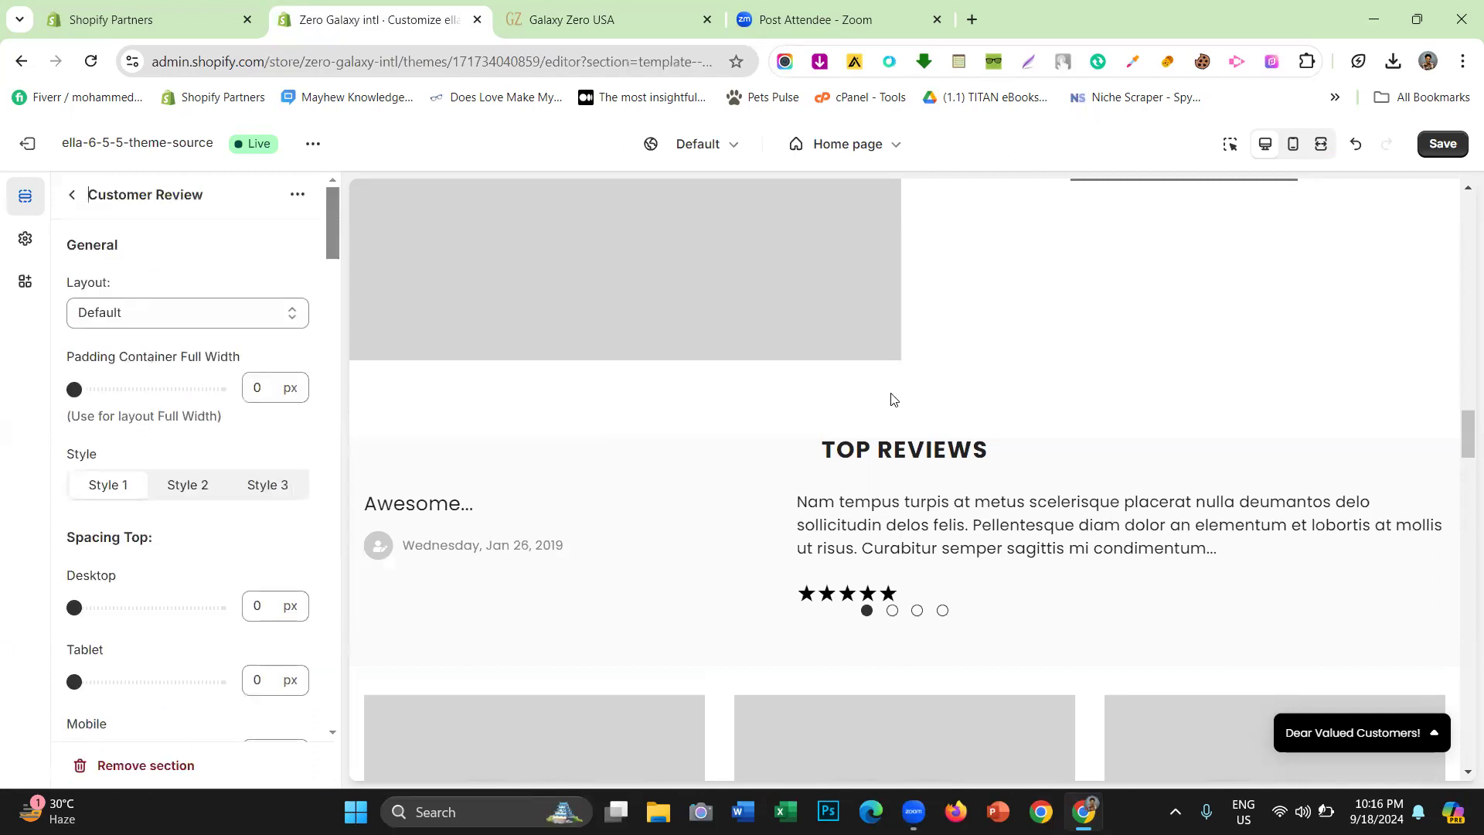
click(172, 497)
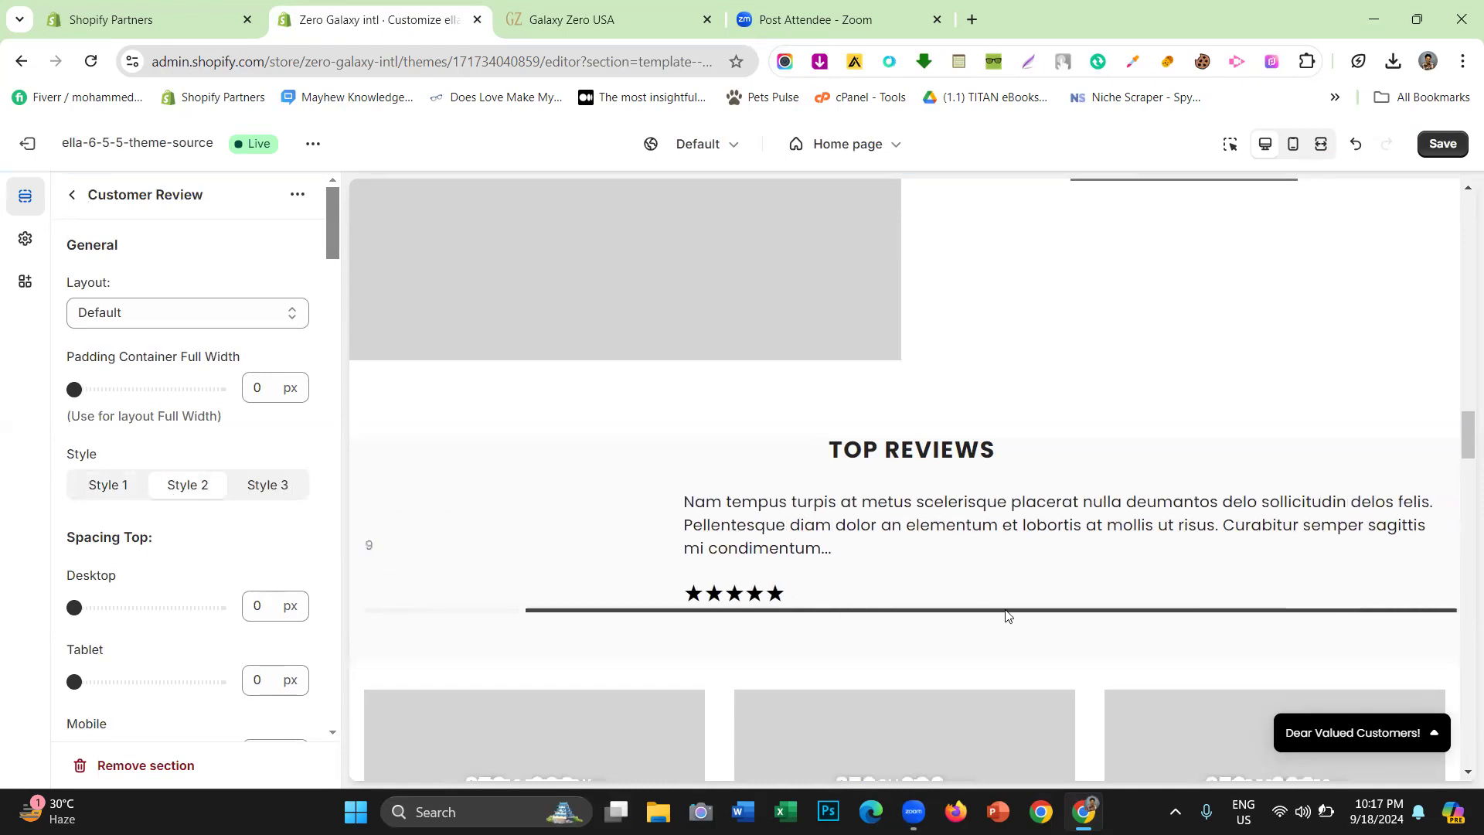
click(272, 492)
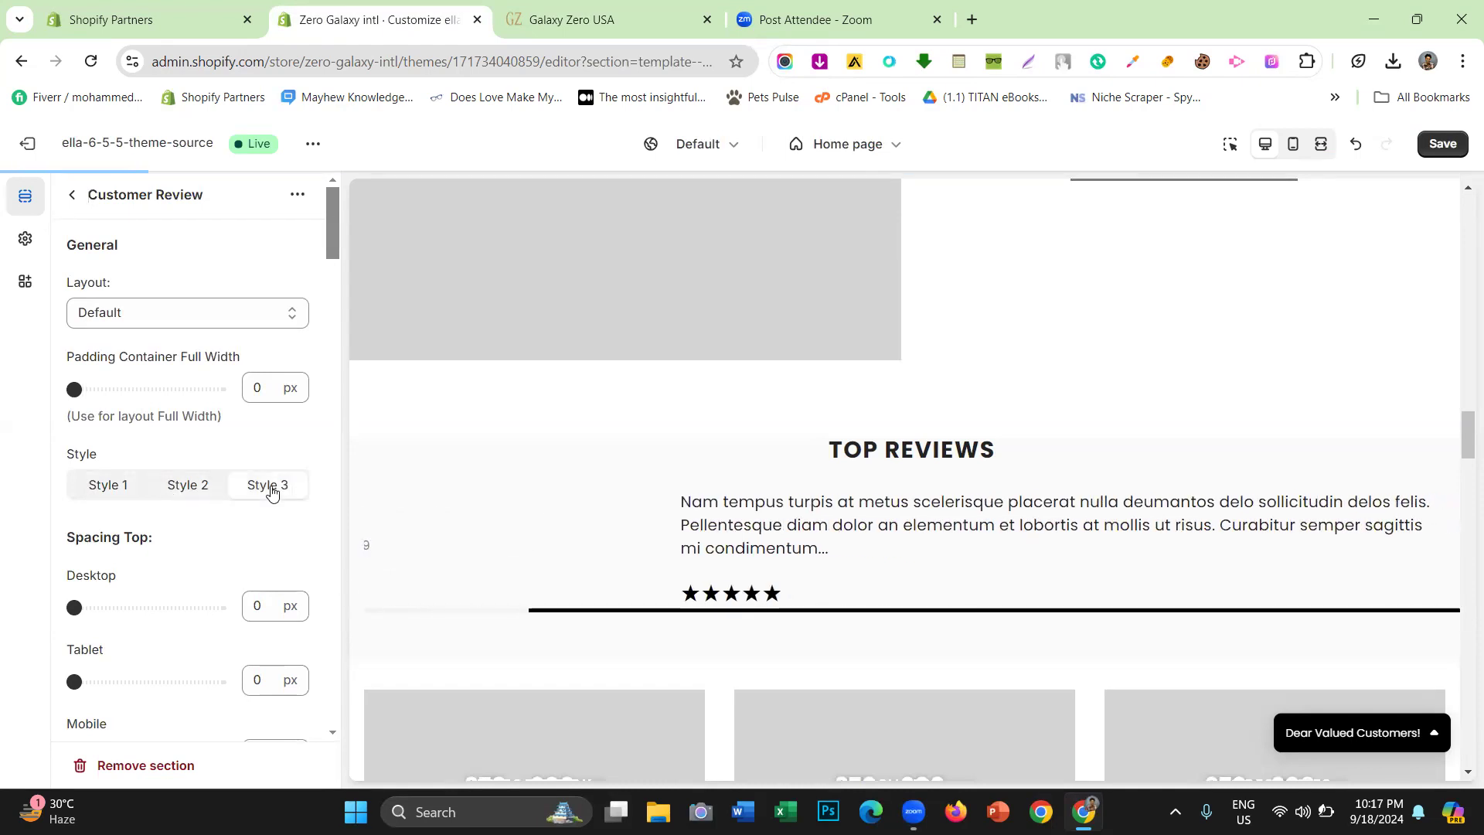
click(85, 483)
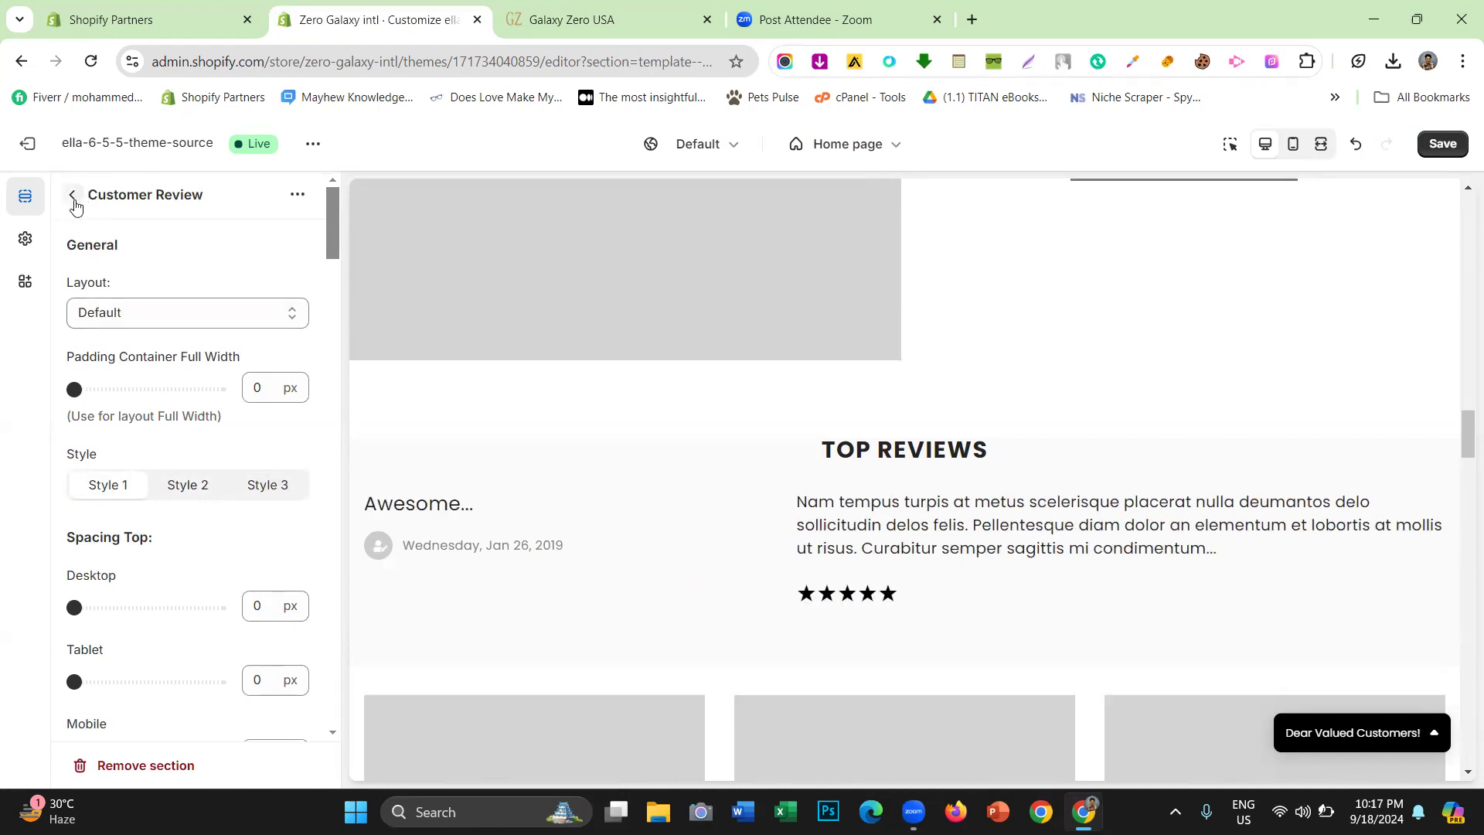
click(74, 199)
Check the Top Reviews section and the content below it on the Galaxy Zero USA site, and return to the theme editor
click(534, 6)
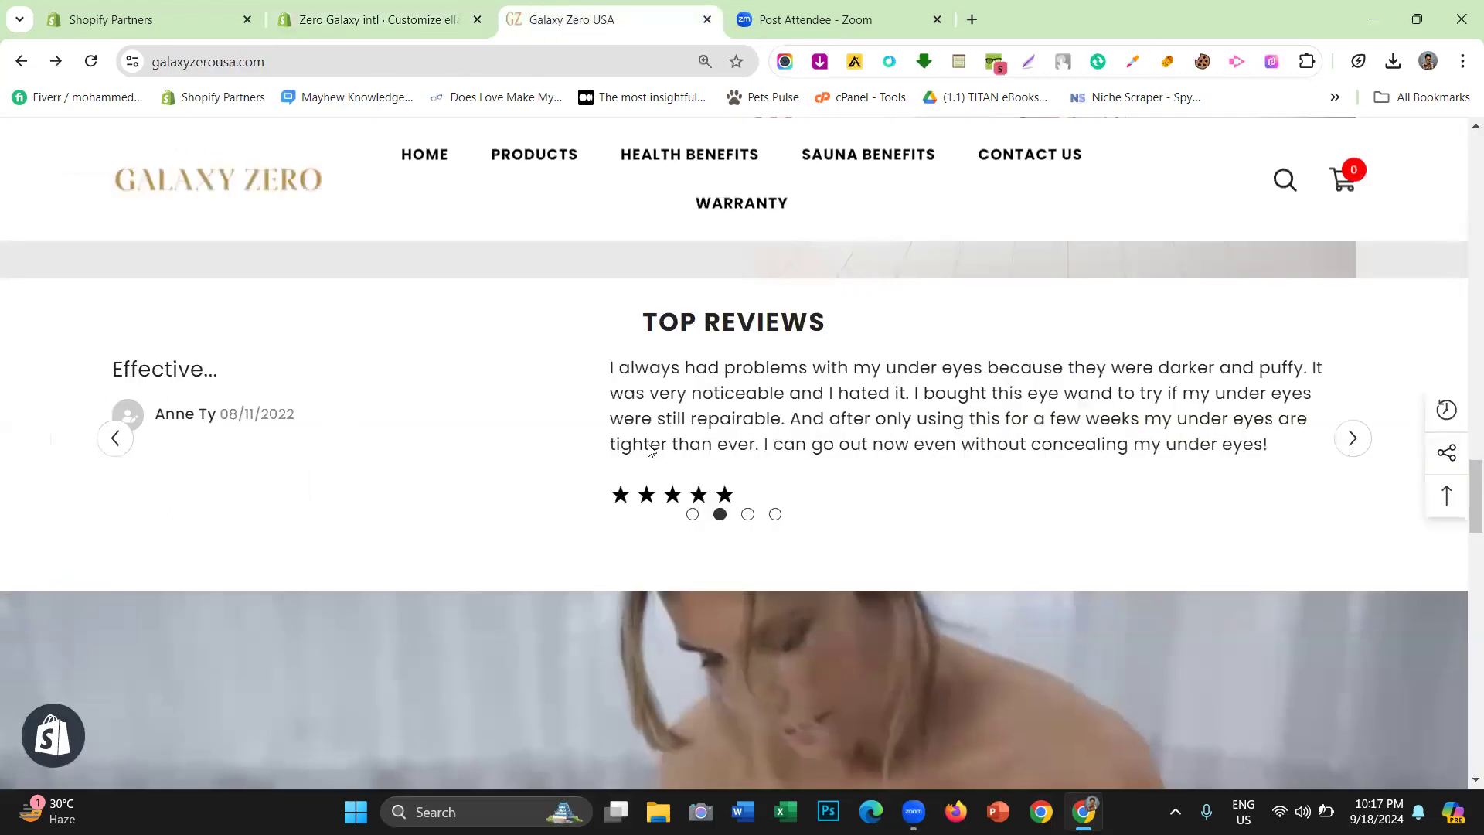
scroll(604, 377, down, 3)
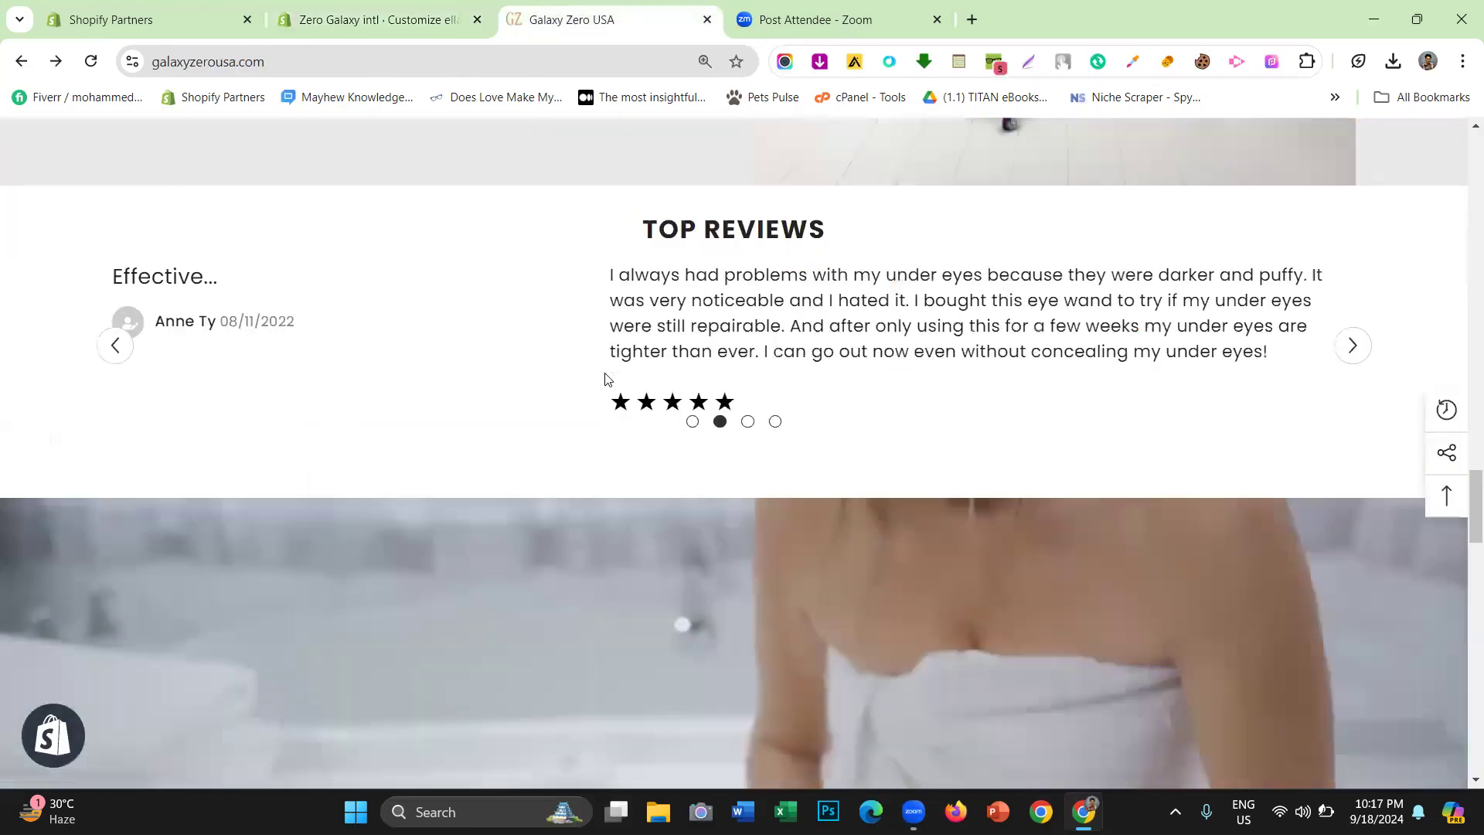
scroll(590, 248, up, 3)
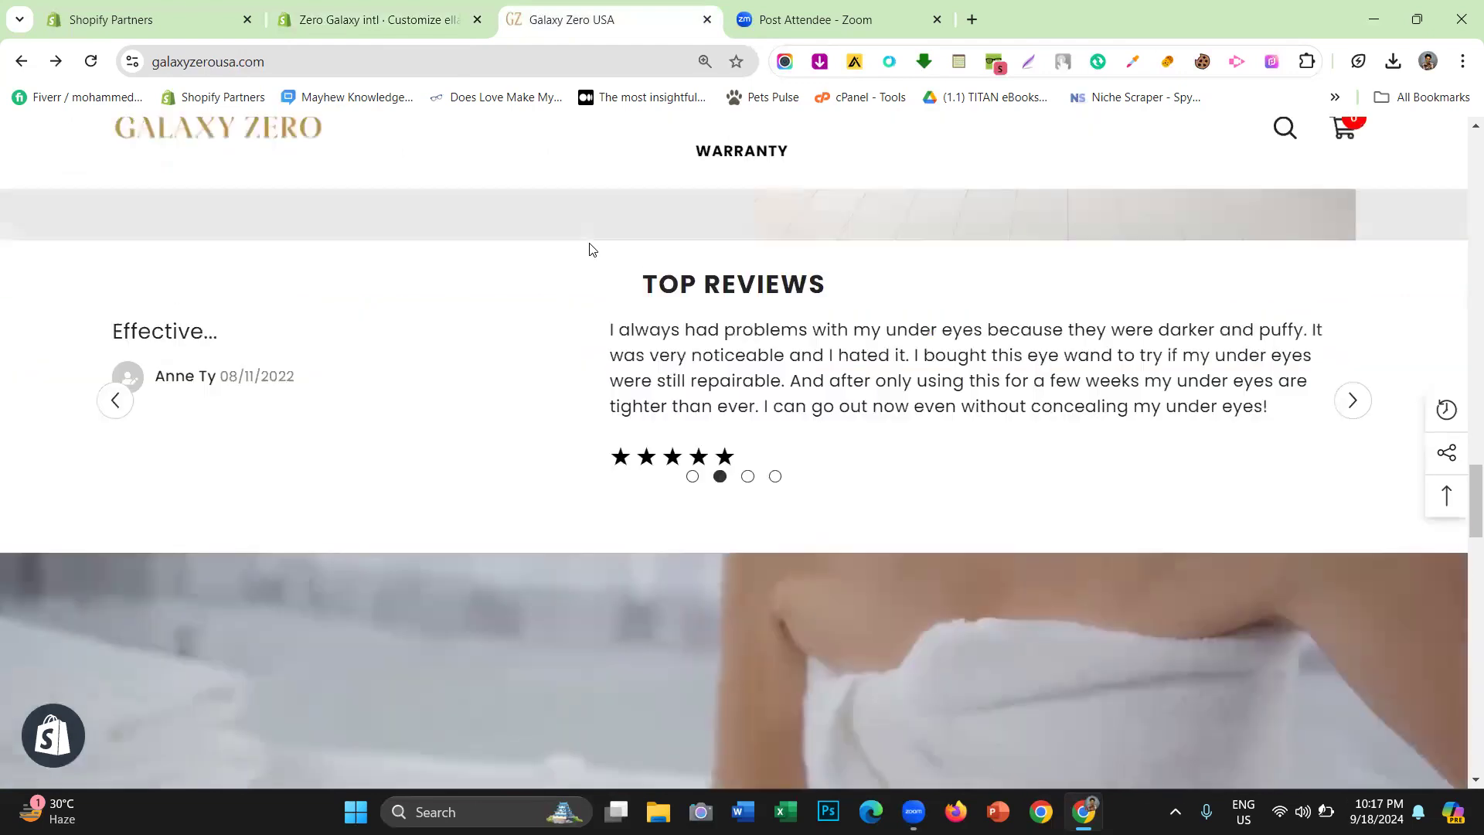
click(451, 7)
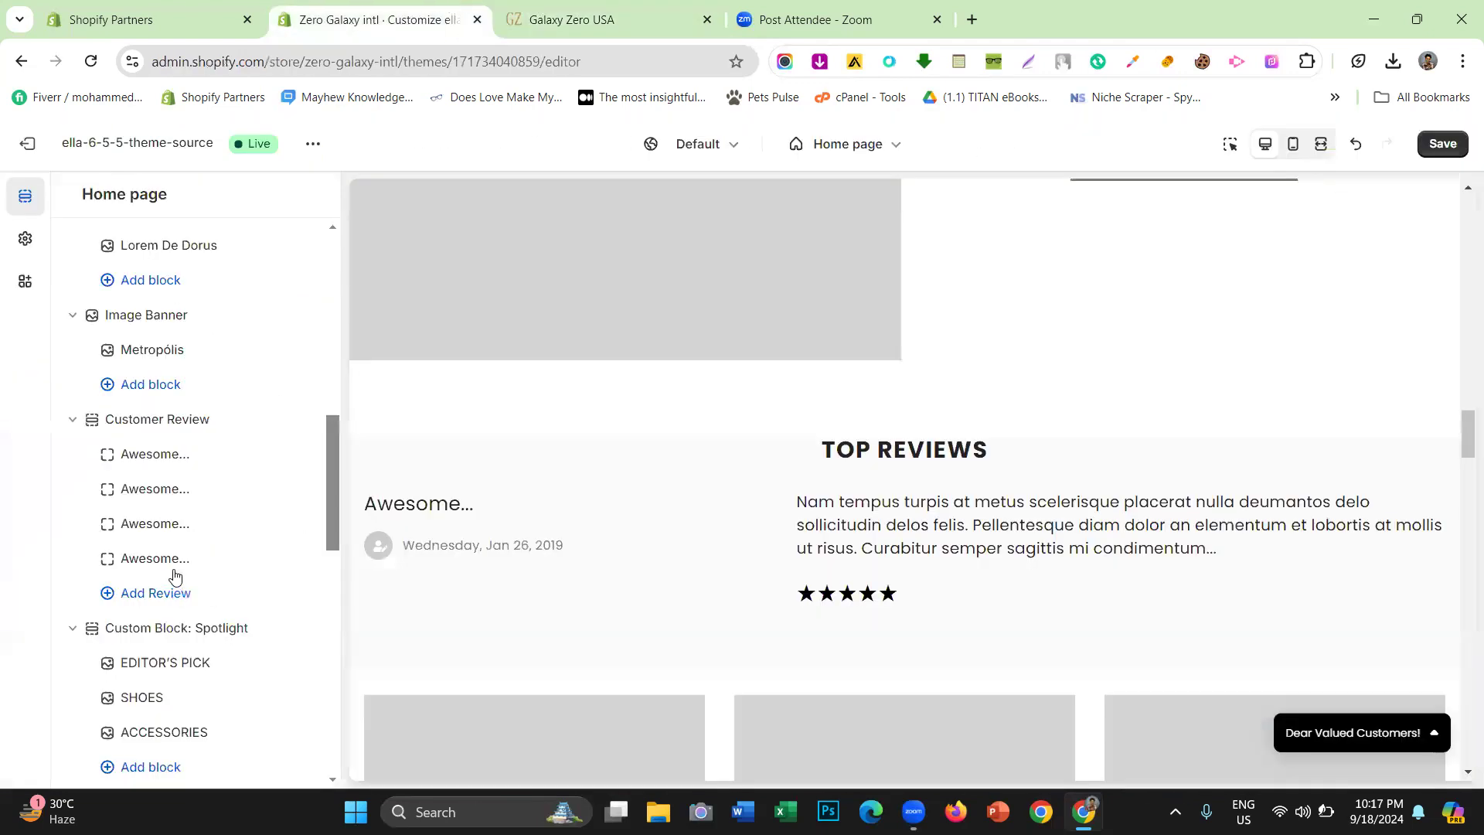
Delete all template sections below Customer Review: both Custom Block: Spotlight sections, both Product Blocks, the Image Banner and Instagram
scroll(232, 618, down, 1)
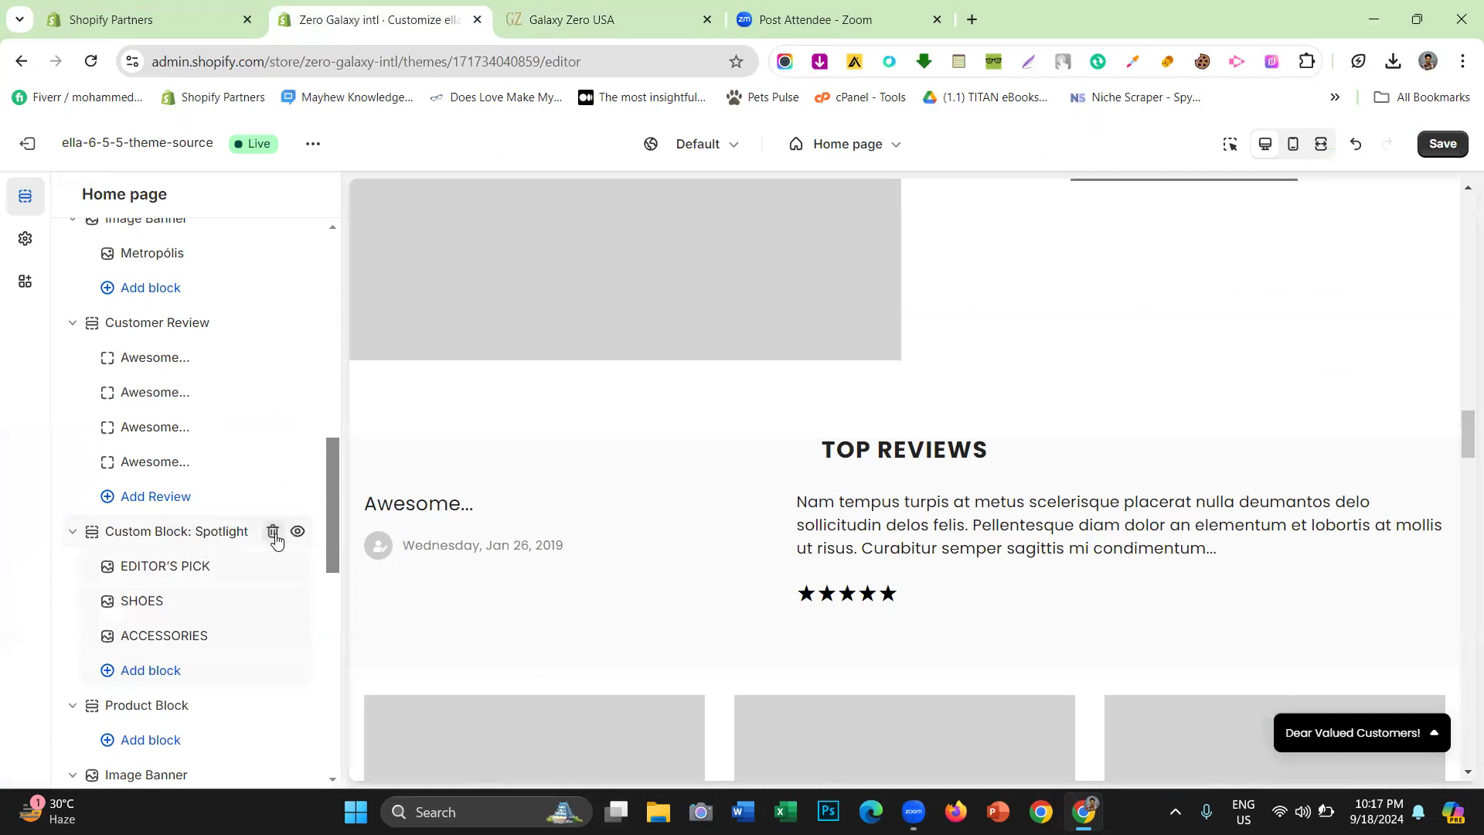
click(272, 532)
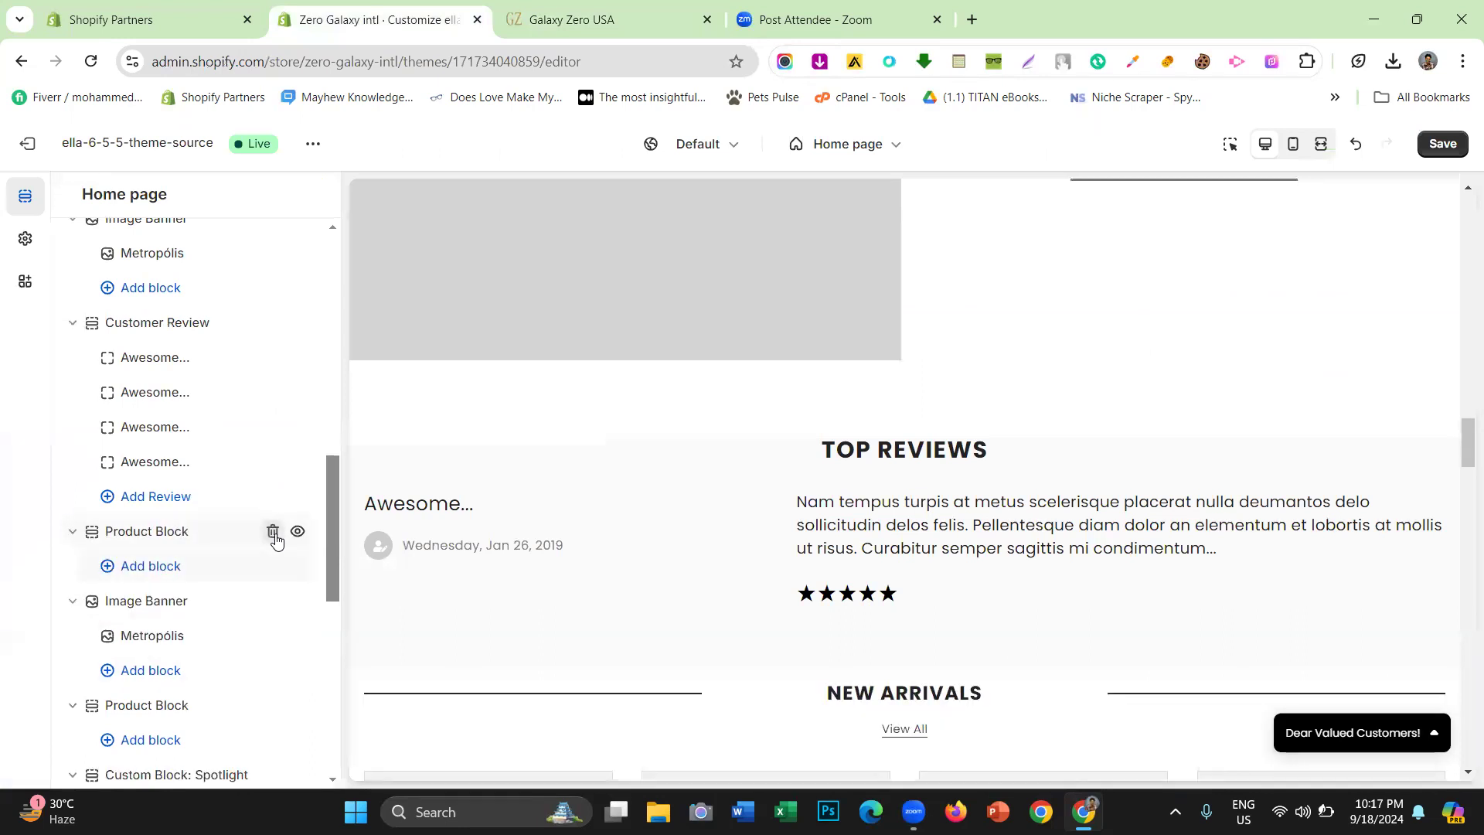
click(273, 532)
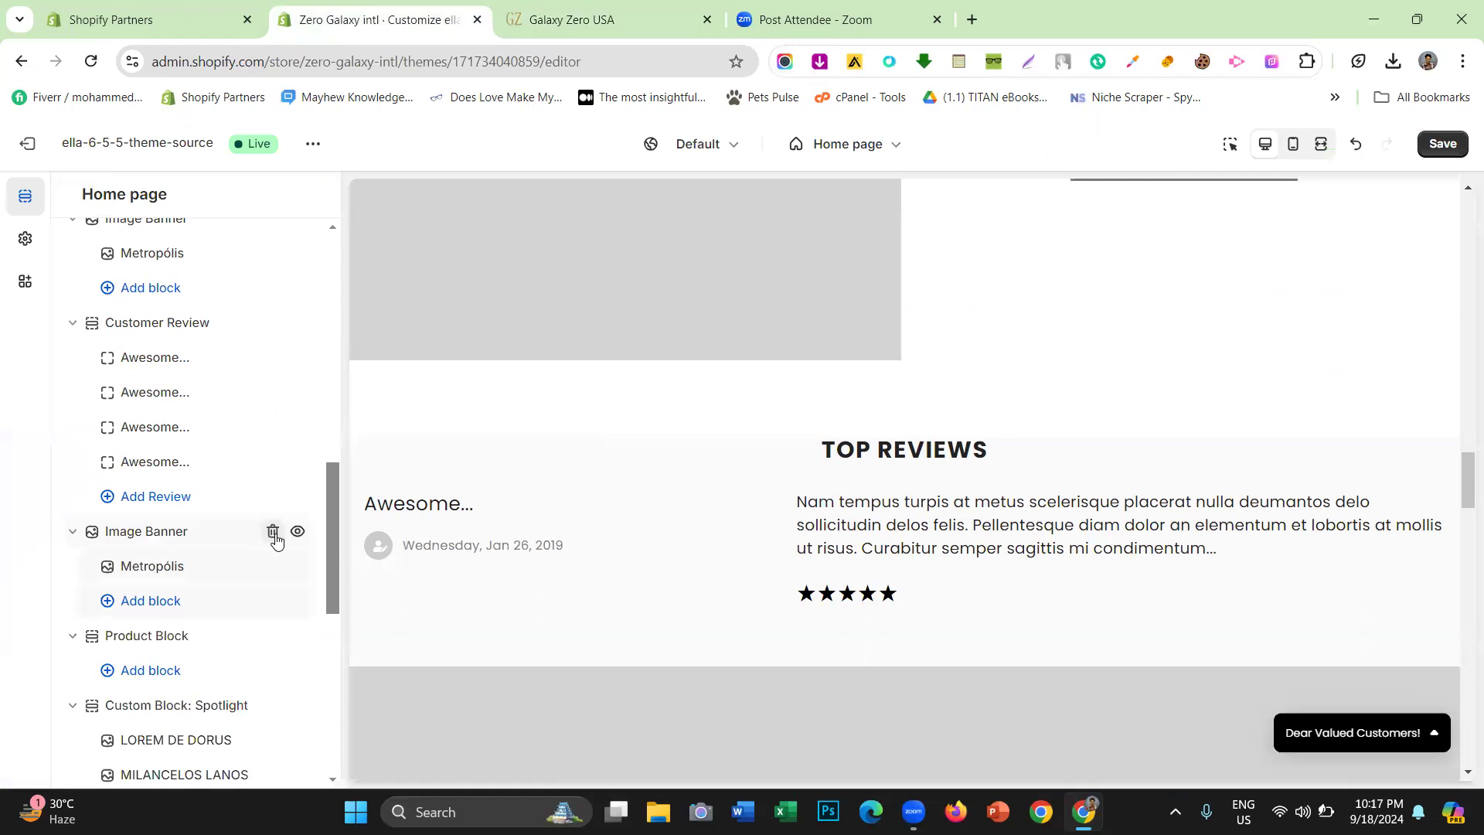
click(274, 533)
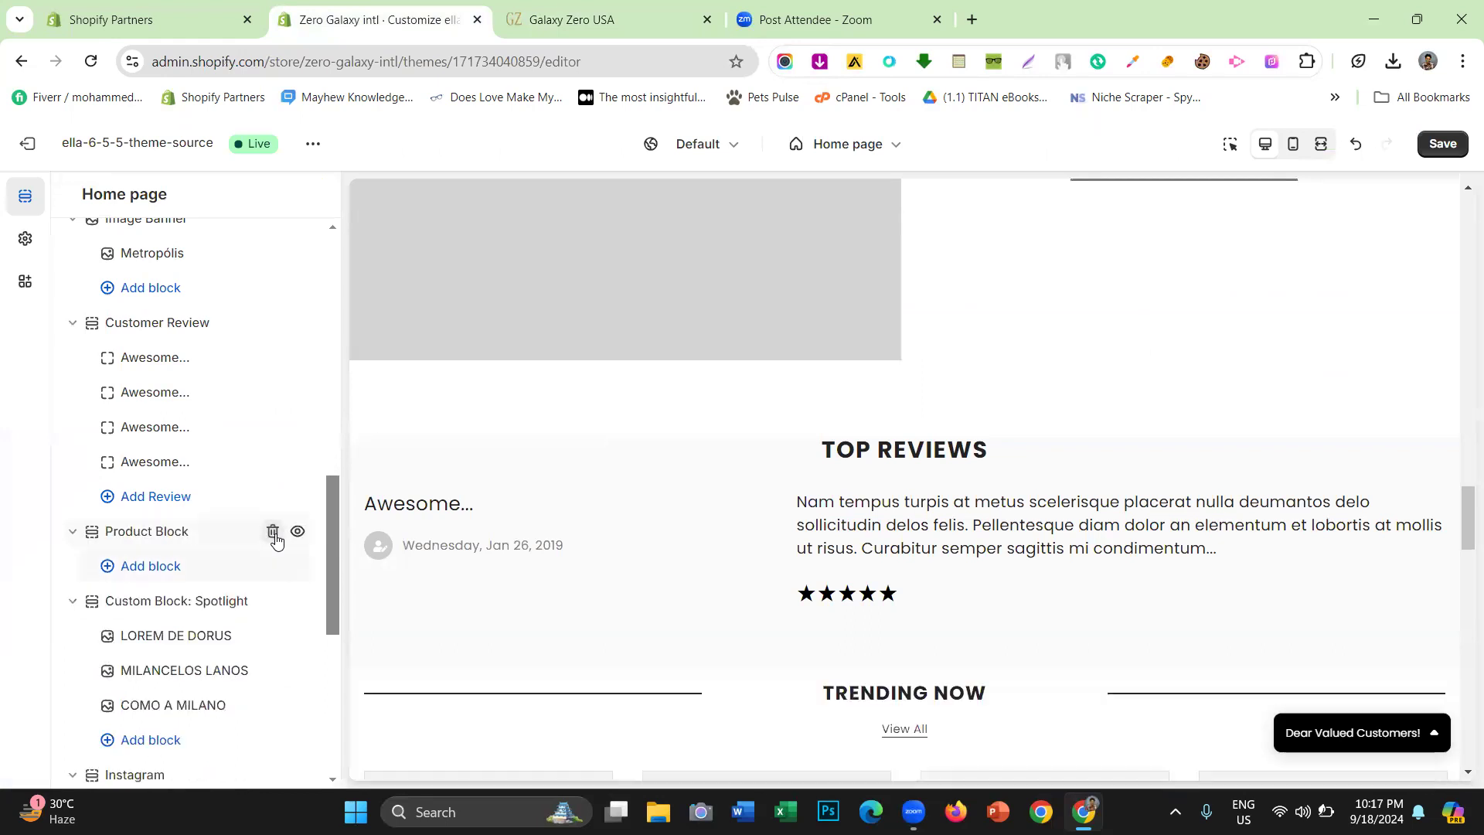
click(273, 532)
click(273, 533)
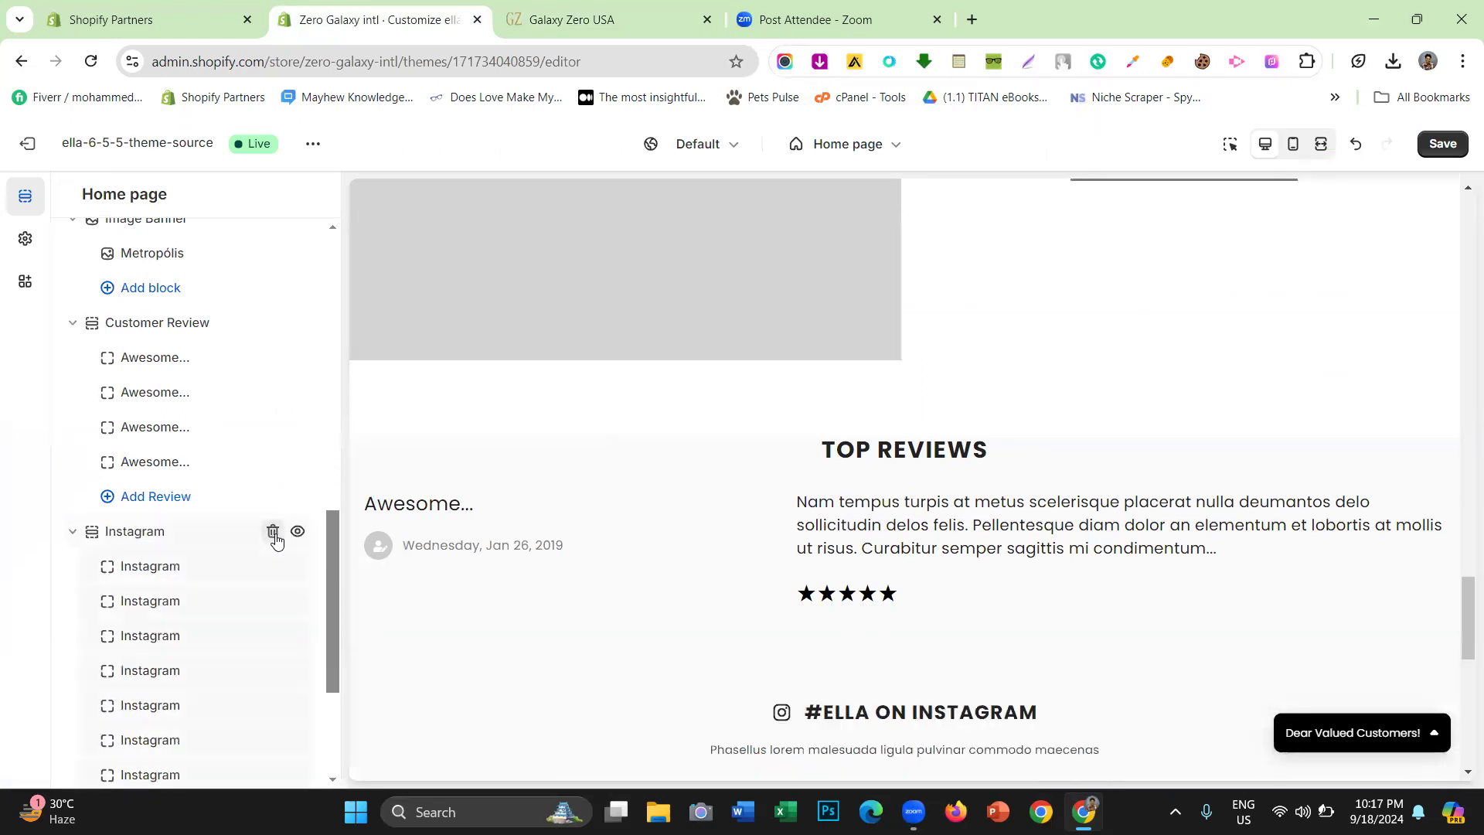
click(273, 532)
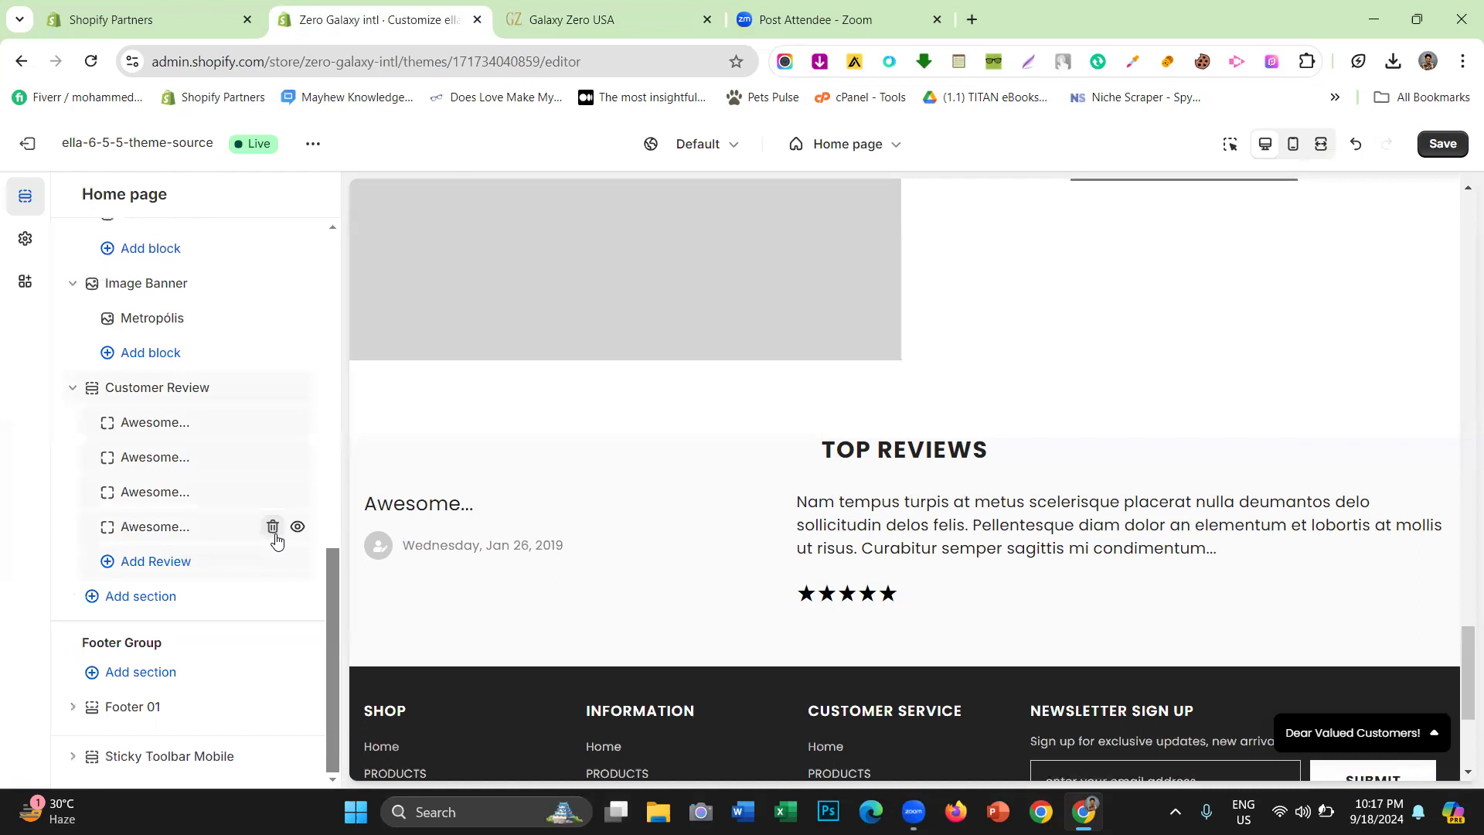
Delete the last review block from the Customer Review section
click(276, 534)
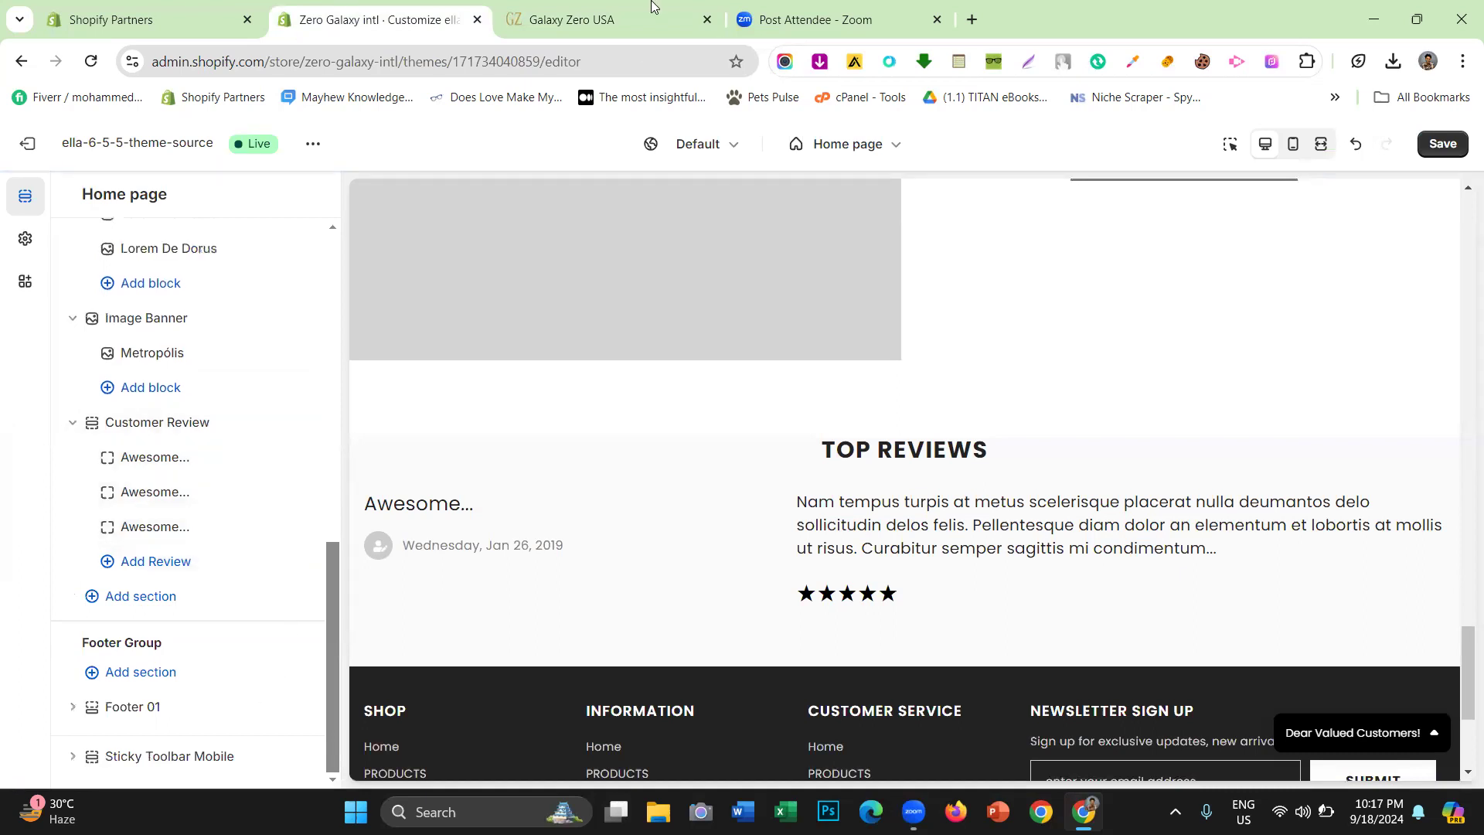
Examine the full-width video and the RED by Elevare Skin content below the reviews on the Galaxy Zero USA site, and return to the theme editor
click(652, 7)
scroll(742, 533, down, 5)
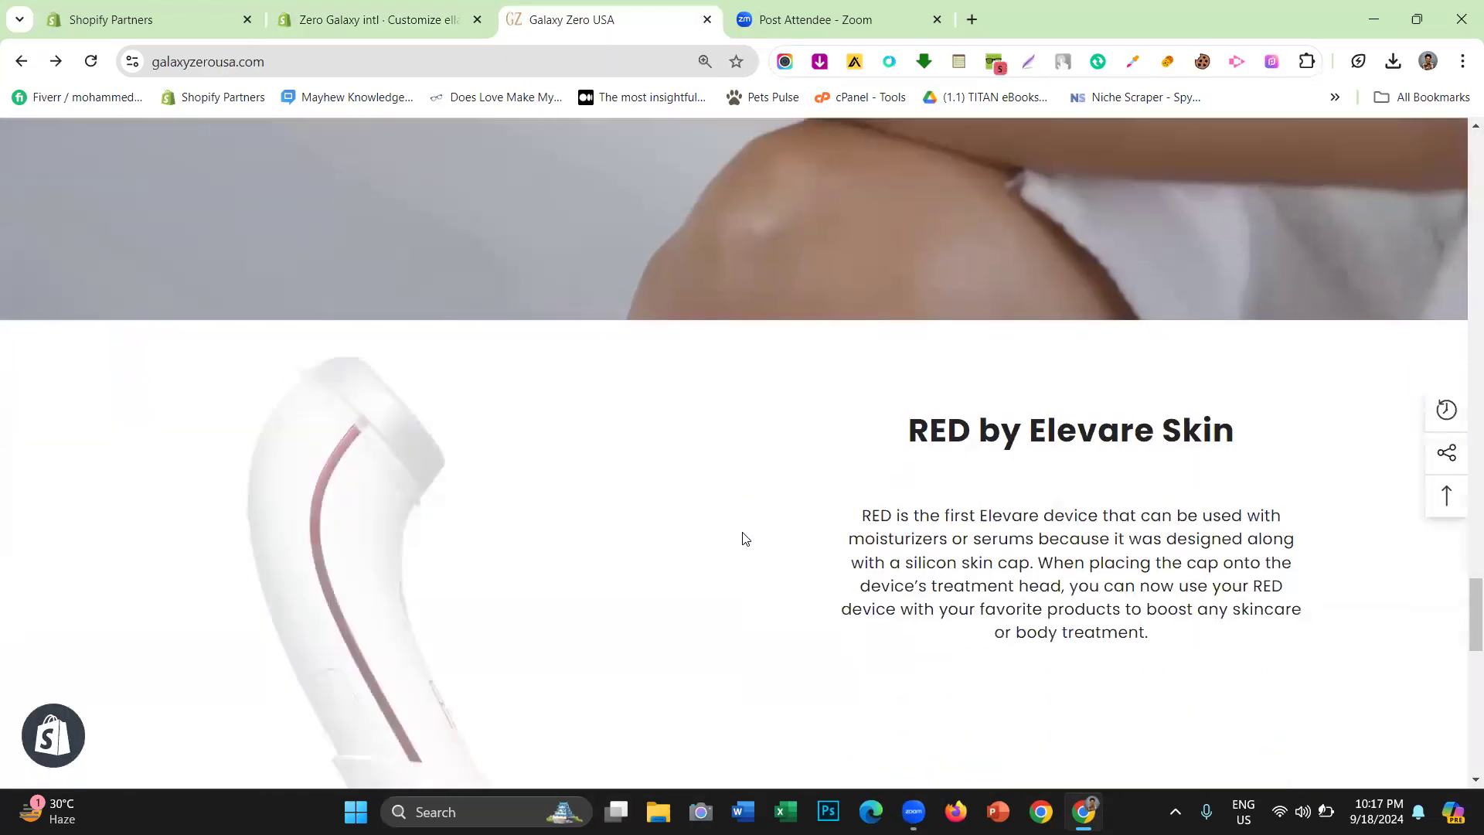
scroll(742, 538, down, 10)
scroll(742, 539, up, 10)
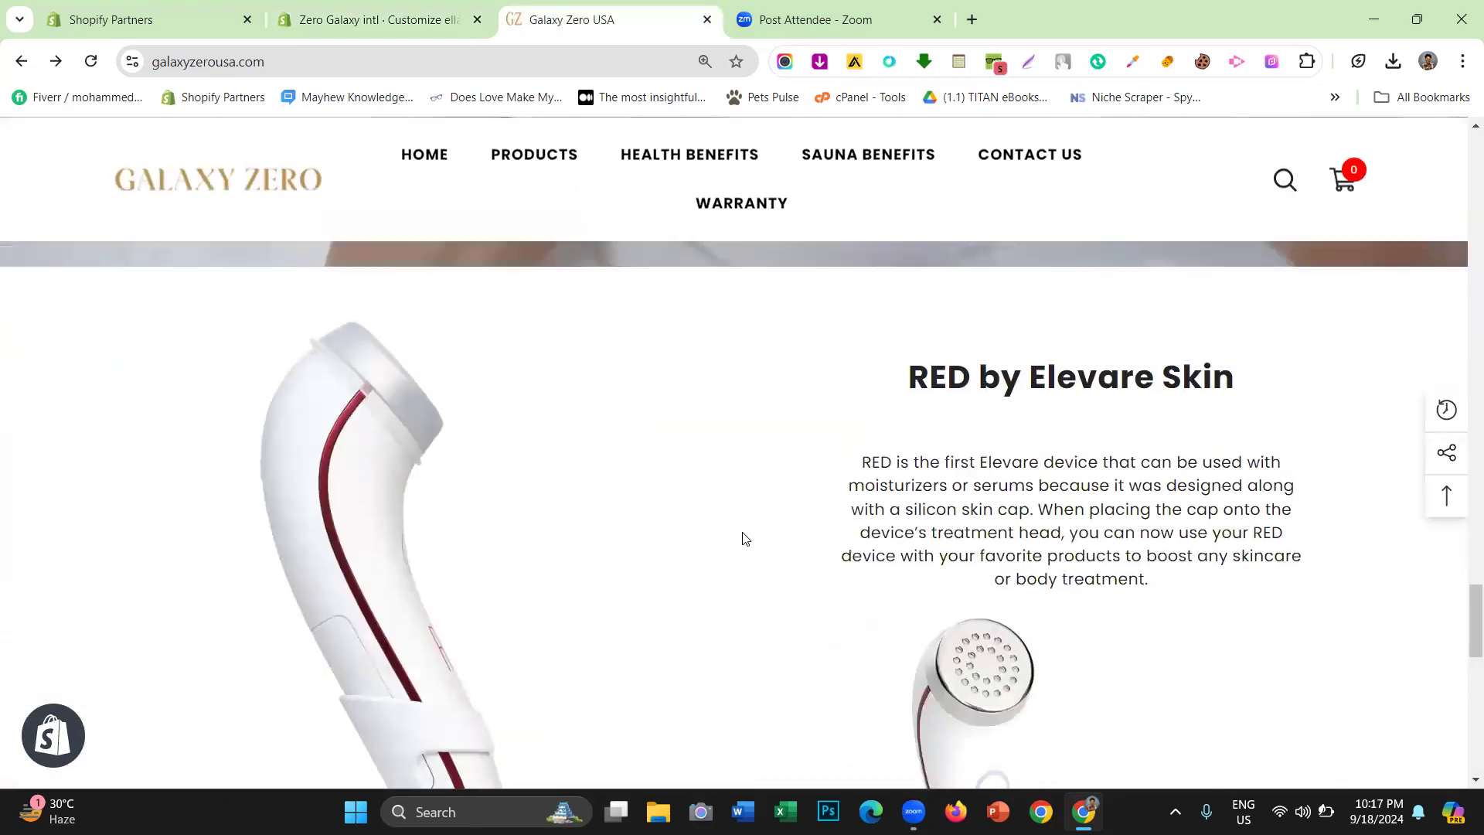
scroll(760, 560, up, 6)
scroll(700, 439, up, 5)
scroll(856, 447, down, 2)
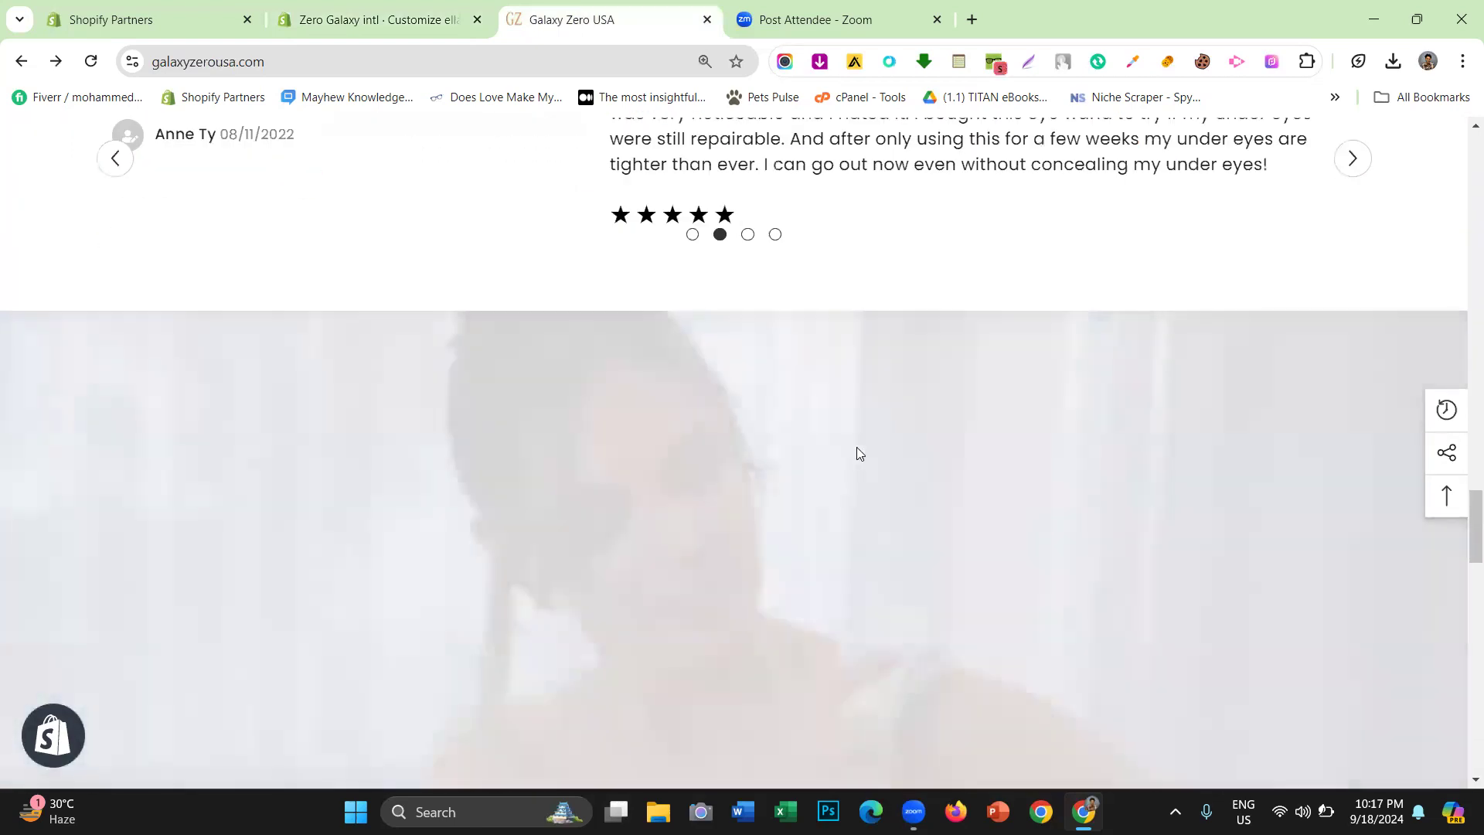
scroll(784, 385, down, 10)
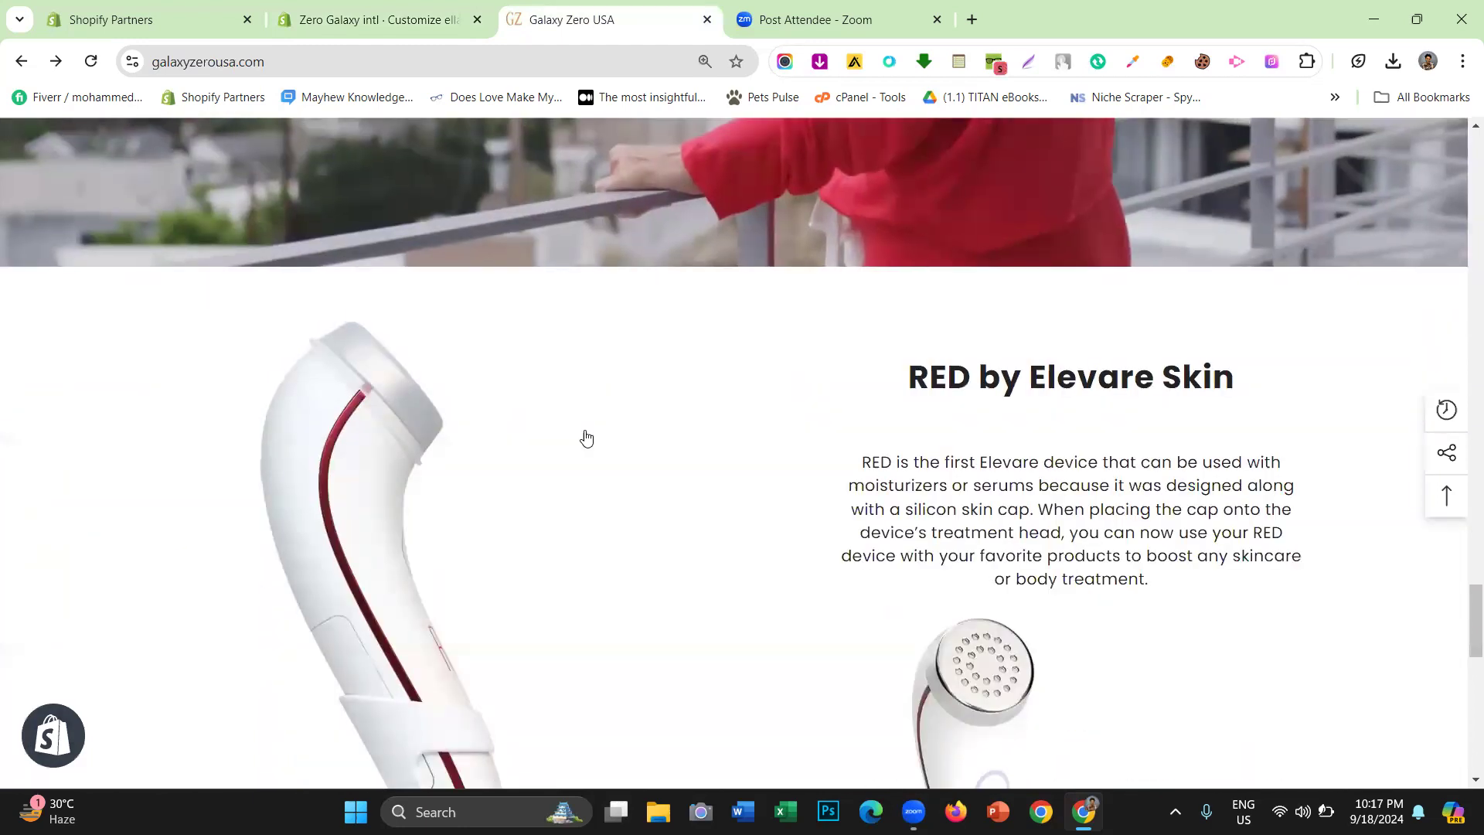
scroll(586, 438, down, 3)
scroll(649, 450, down, 7)
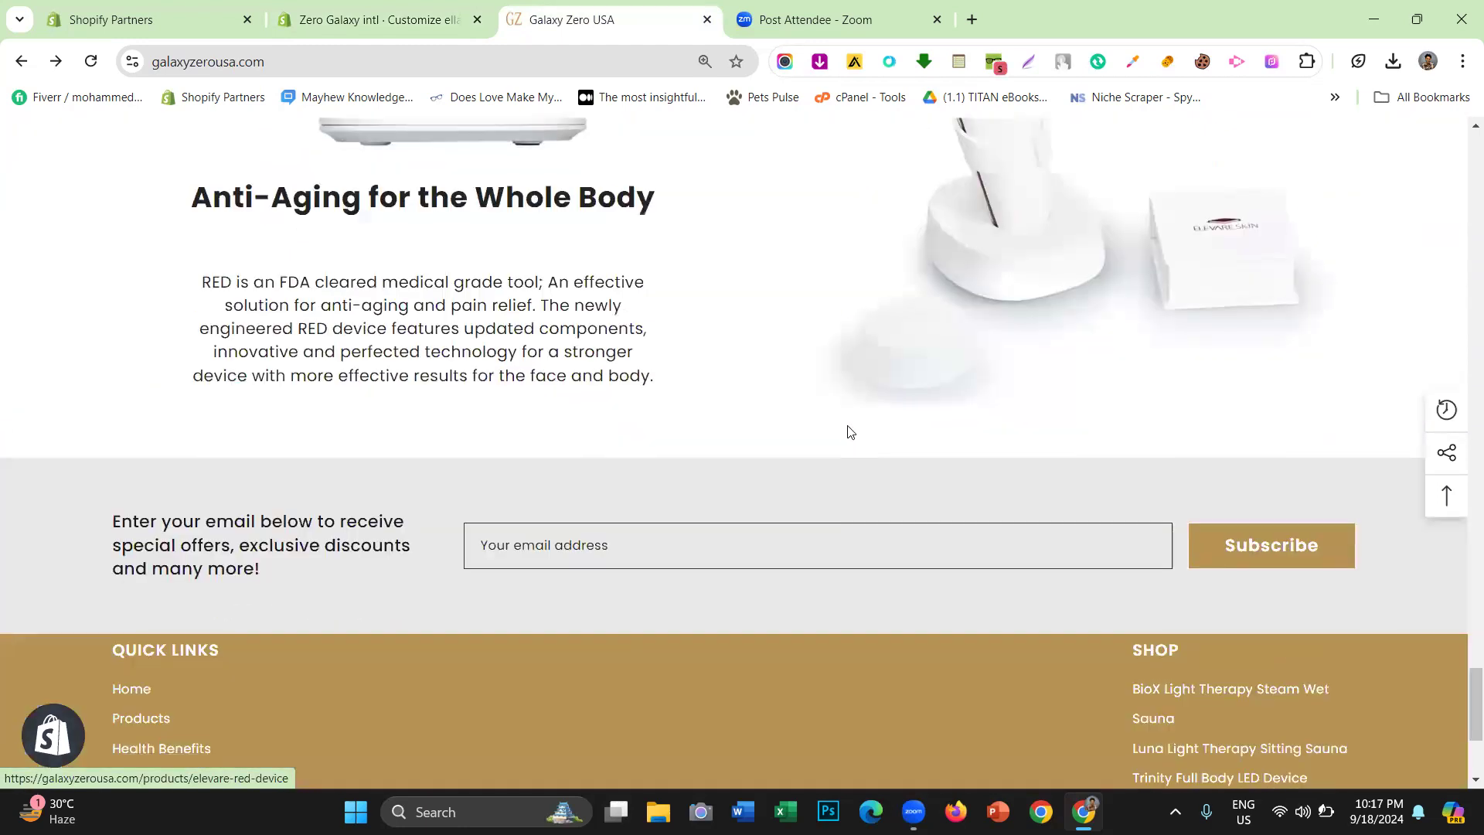
scroll(848, 434, up, 12)
scroll(827, 457, down, 5)
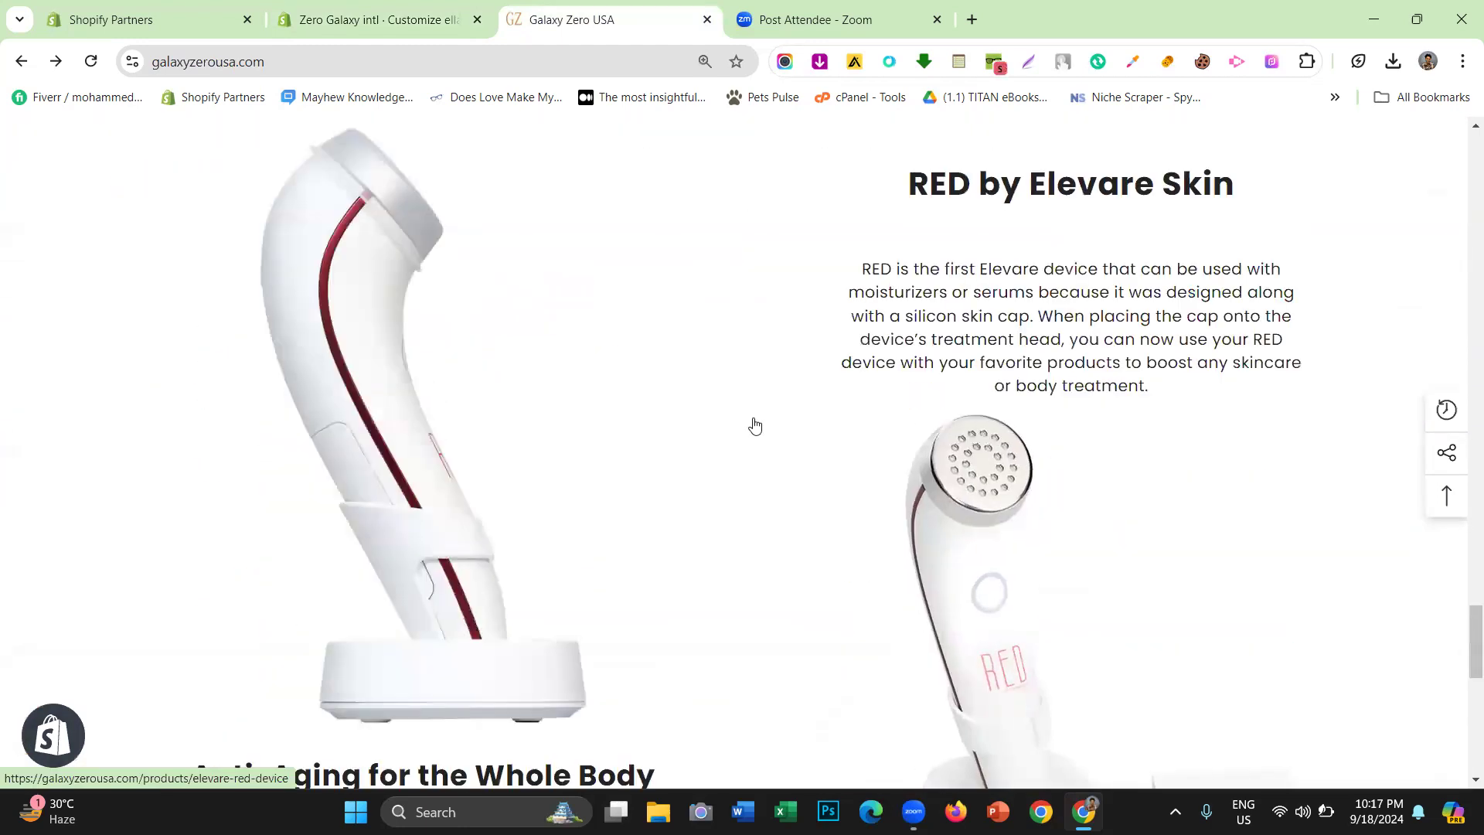
scroll(755, 426, up, 5)
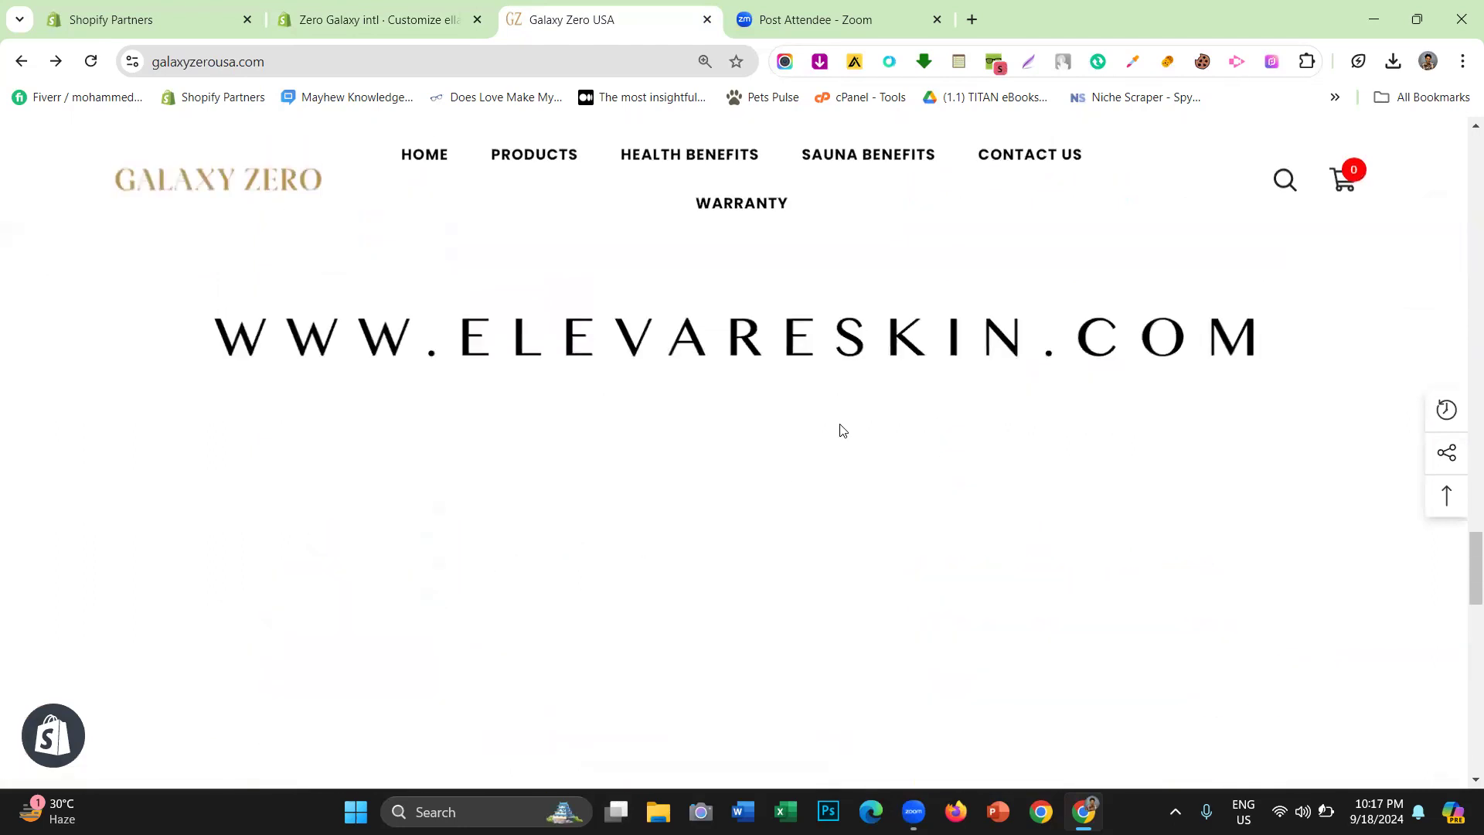
click(468, 13)
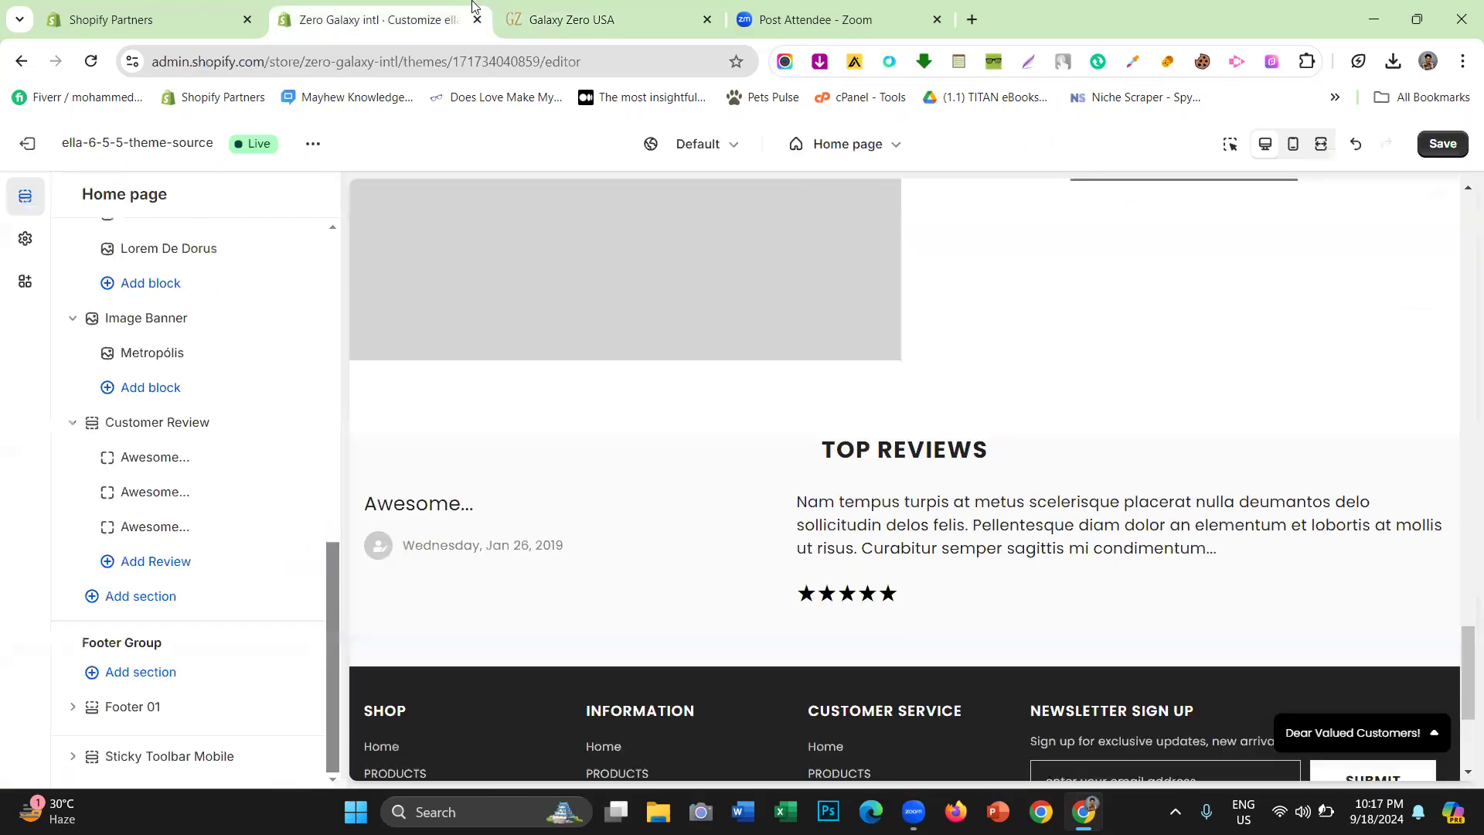
Compare the Galaxy Zero USA content below the reviews with the end of the home page preview in the theme editor
click(594, 6)
scroll(785, 493, down, 5)
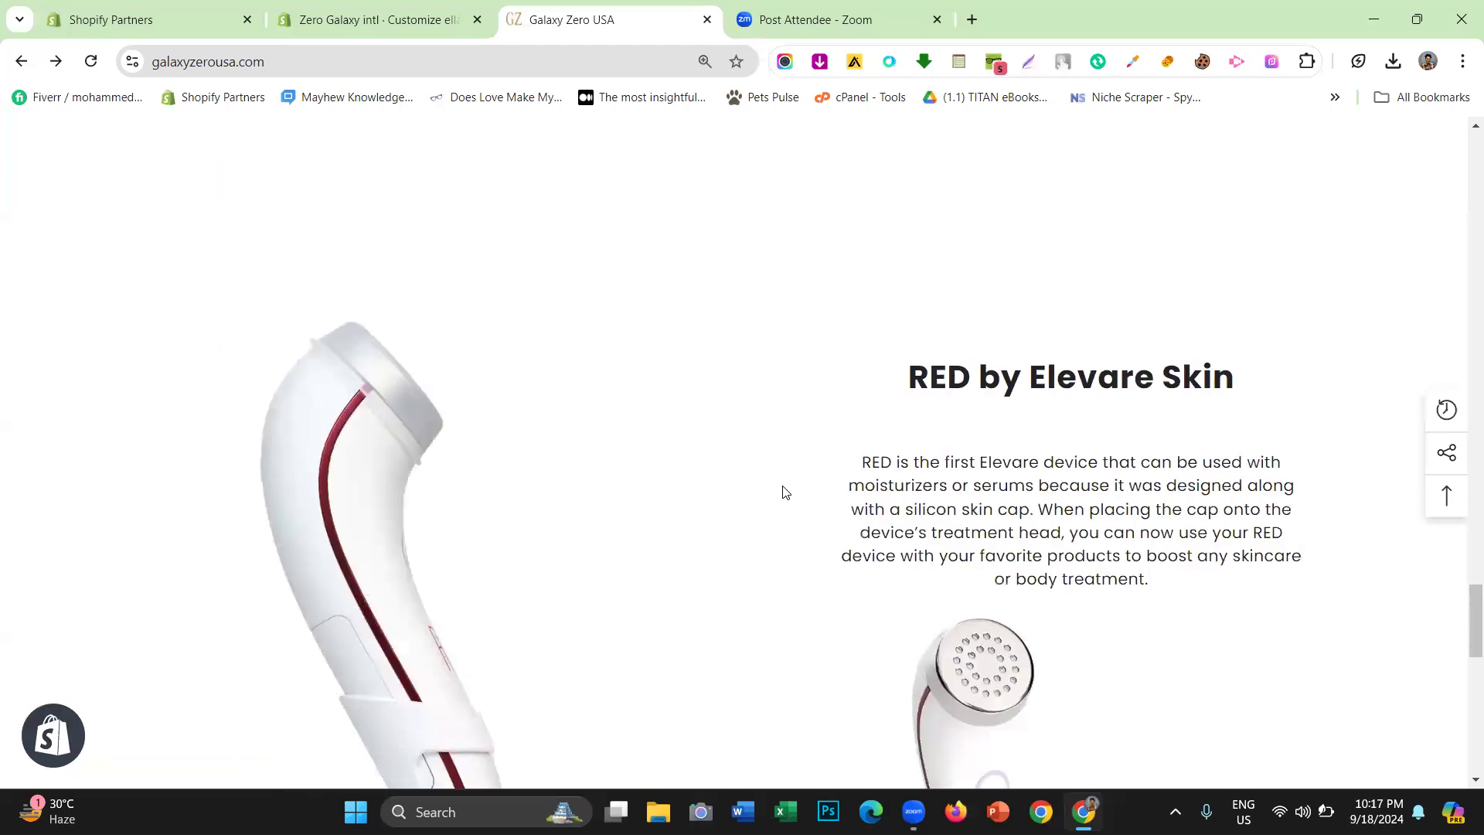
scroll(784, 494, up, 4)
click(342, 6)
scroll(793, 524, up, 6)
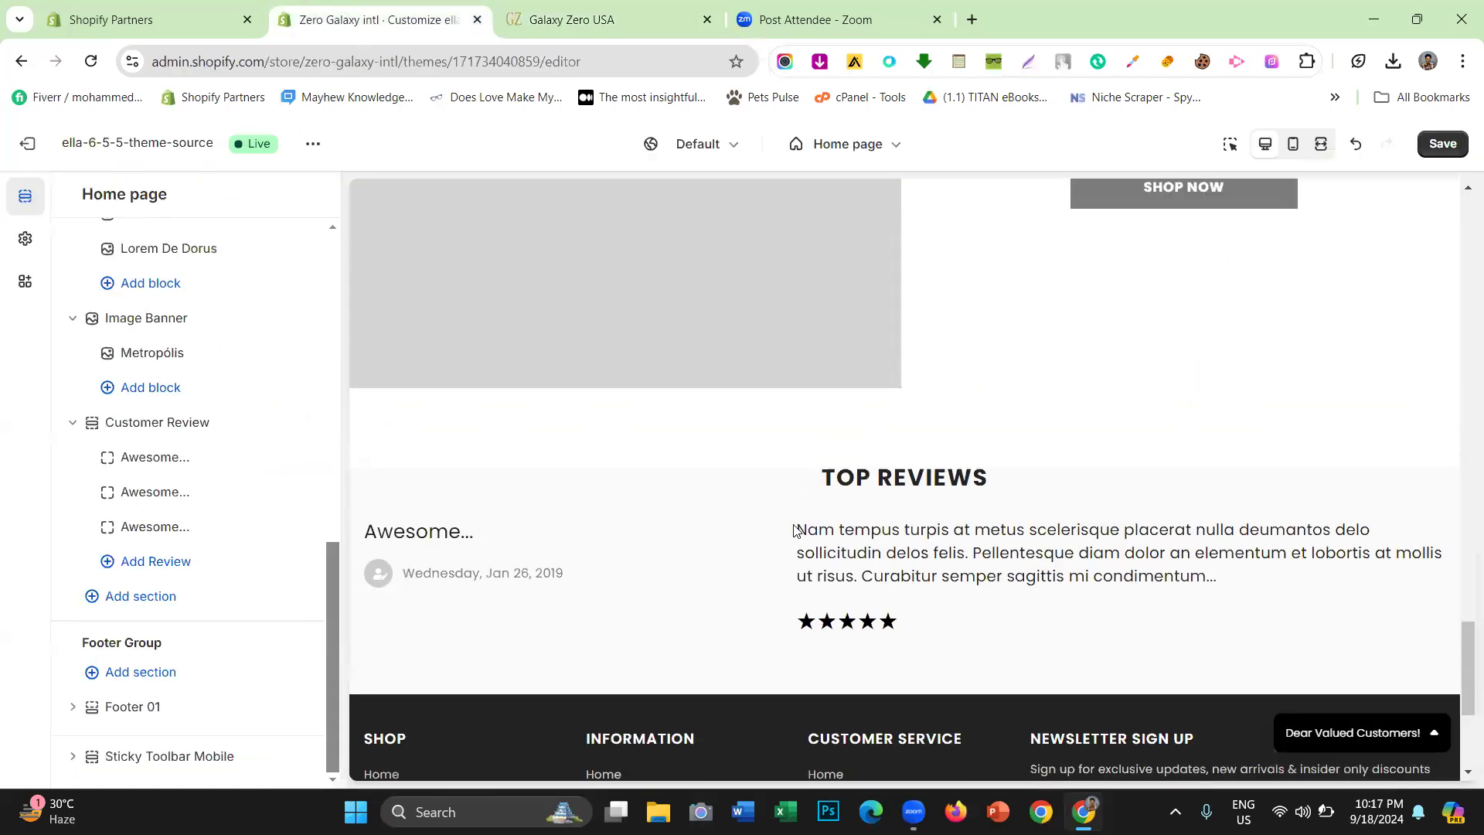
scroll(822, 578, down, 6)
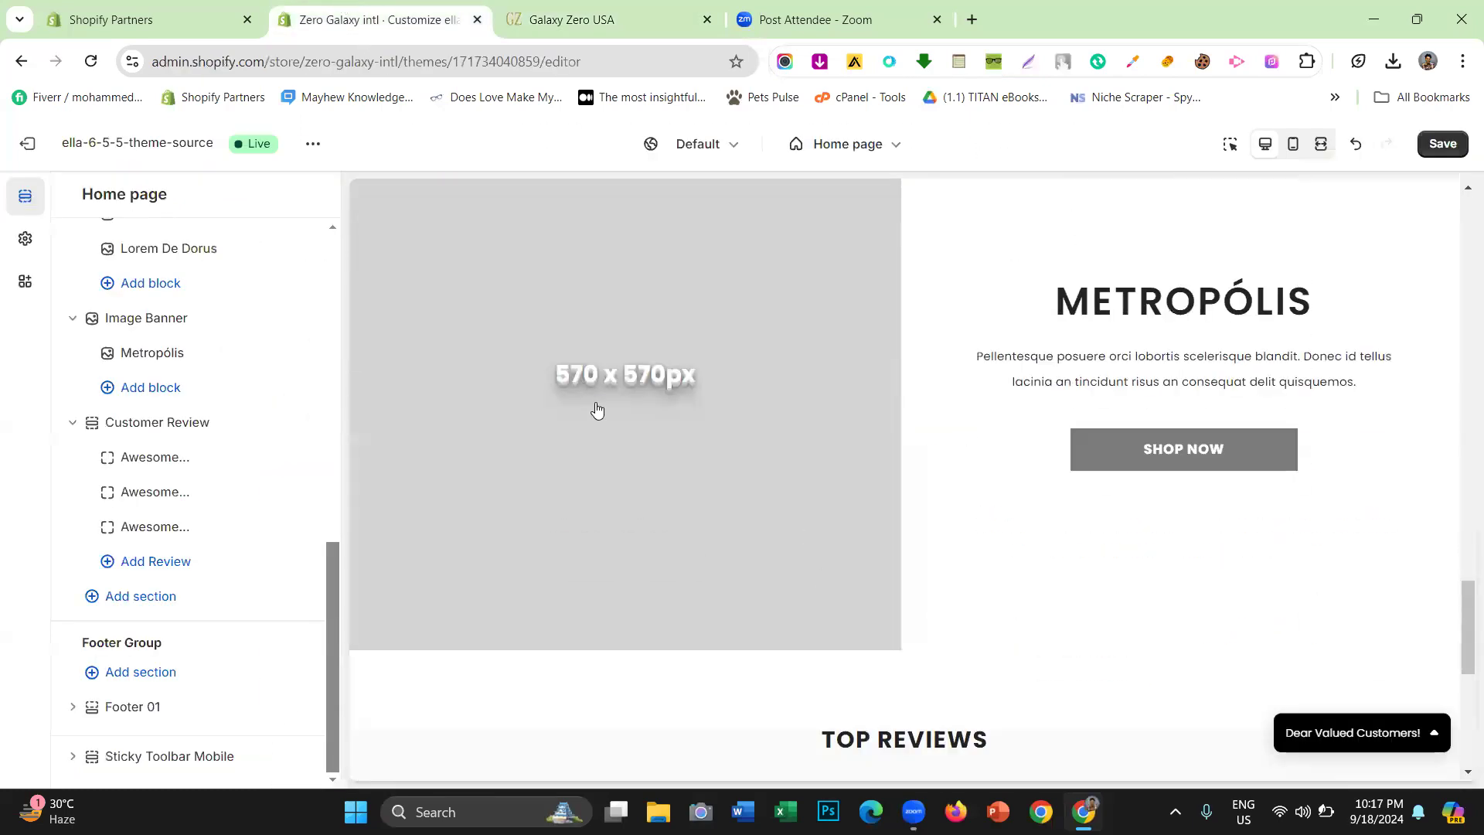
click(597, 17)
scroll(742, 533, down, 3)
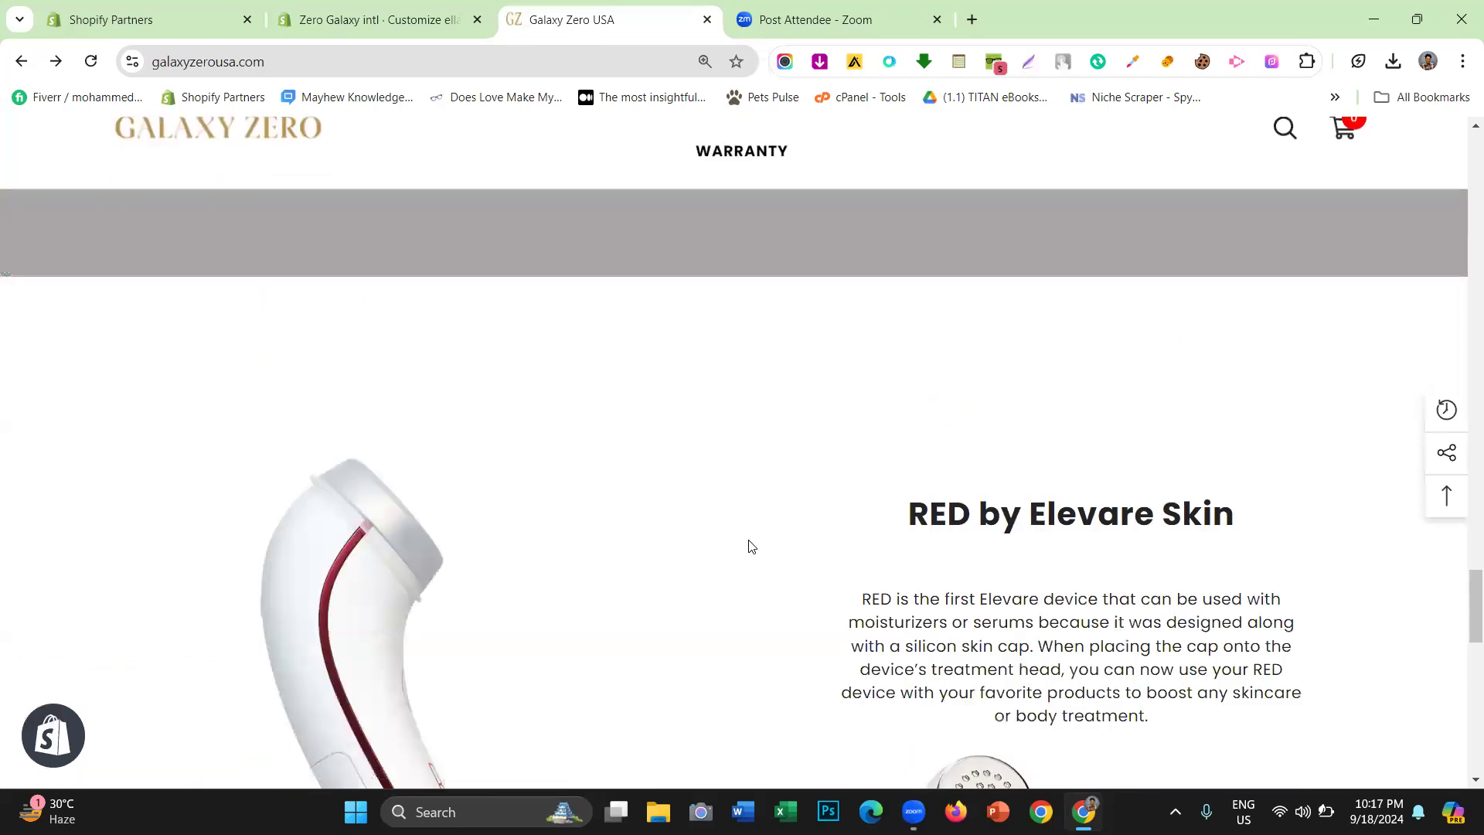
scroll(748, 547, up, 8)
click(407, 14)
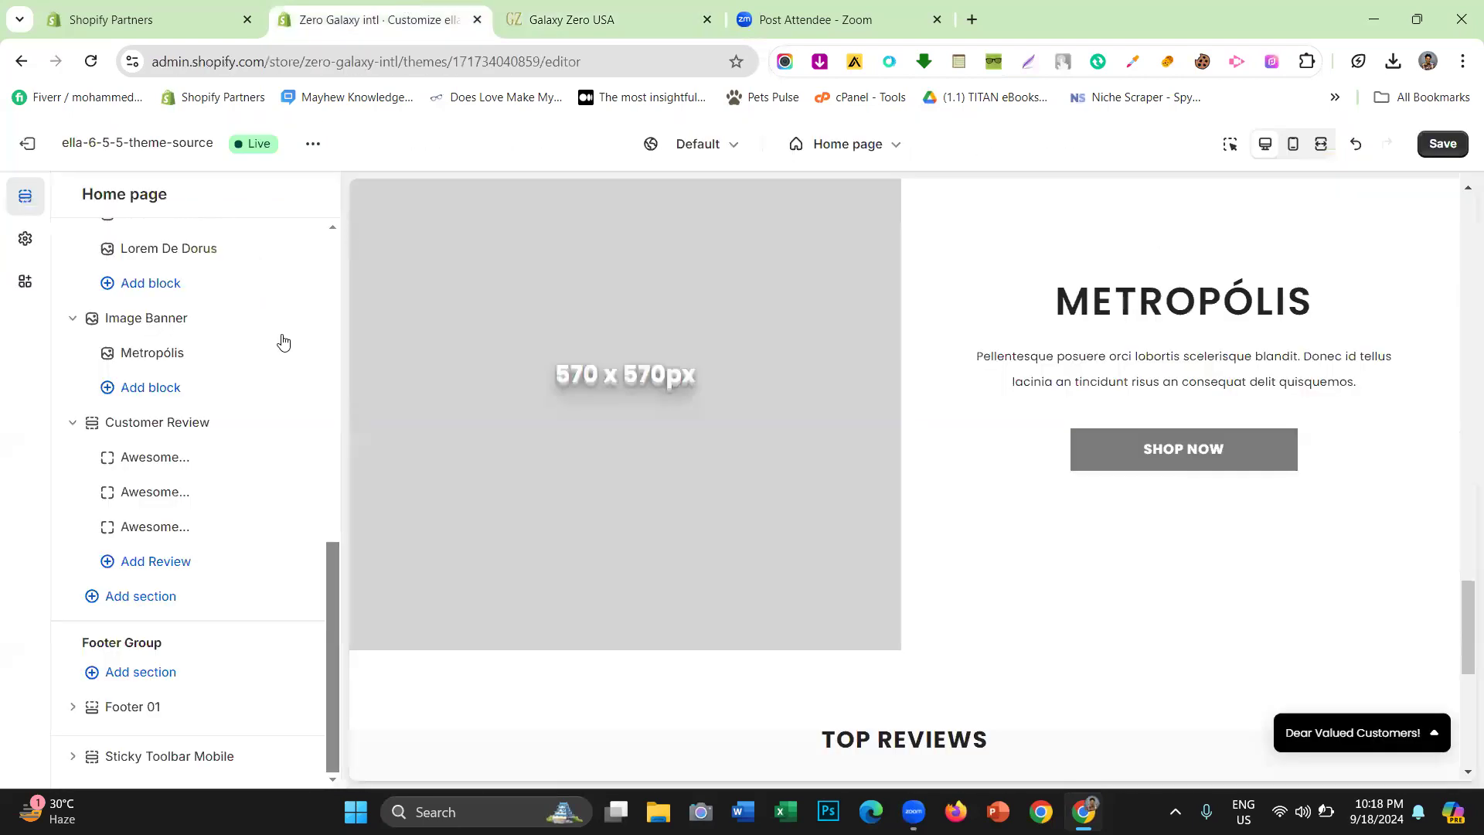
Search the available sections for "video" and add a Video section below Customer Review
click(141, 596)
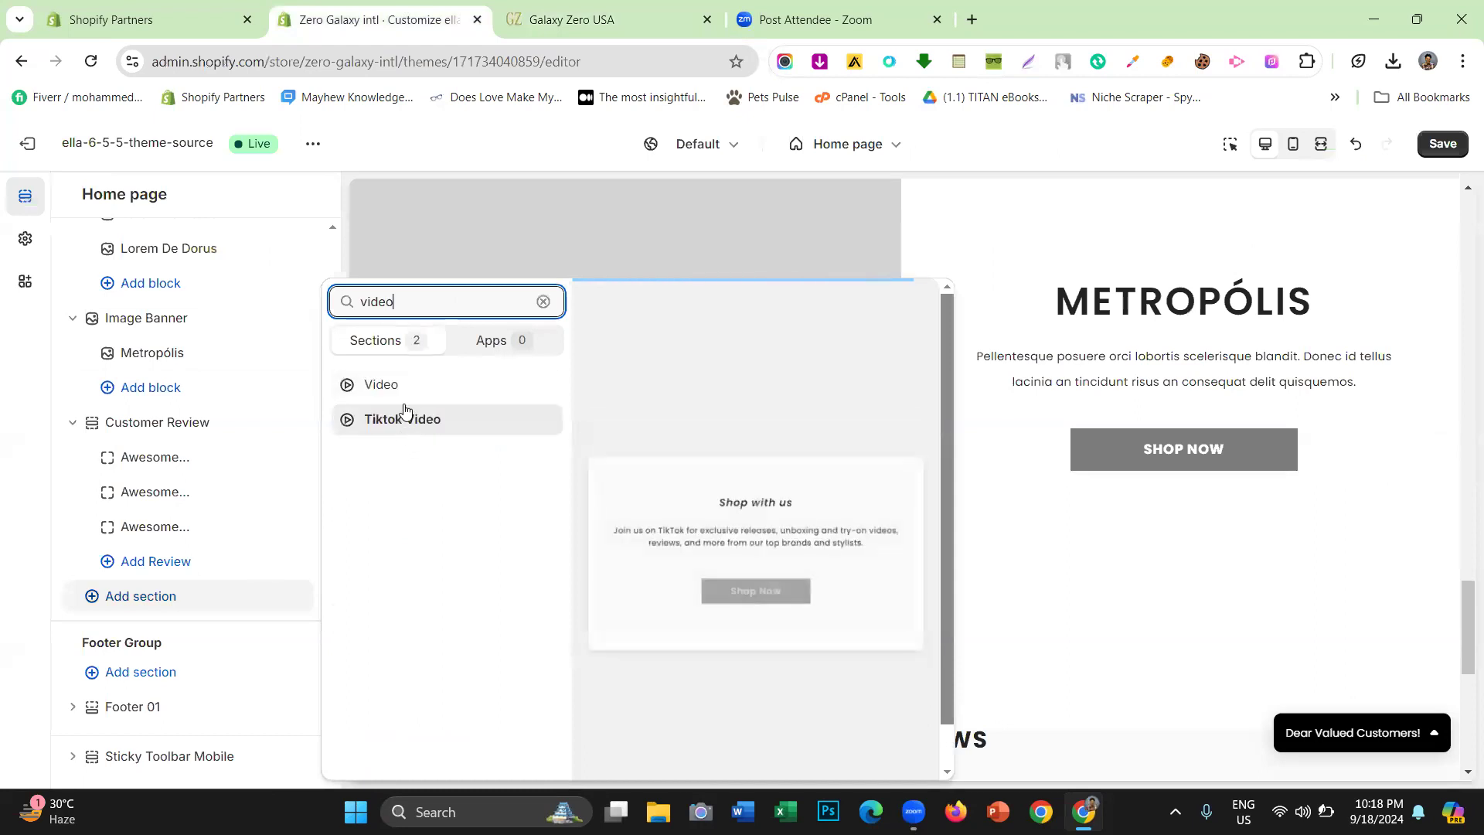
click(405, 394)
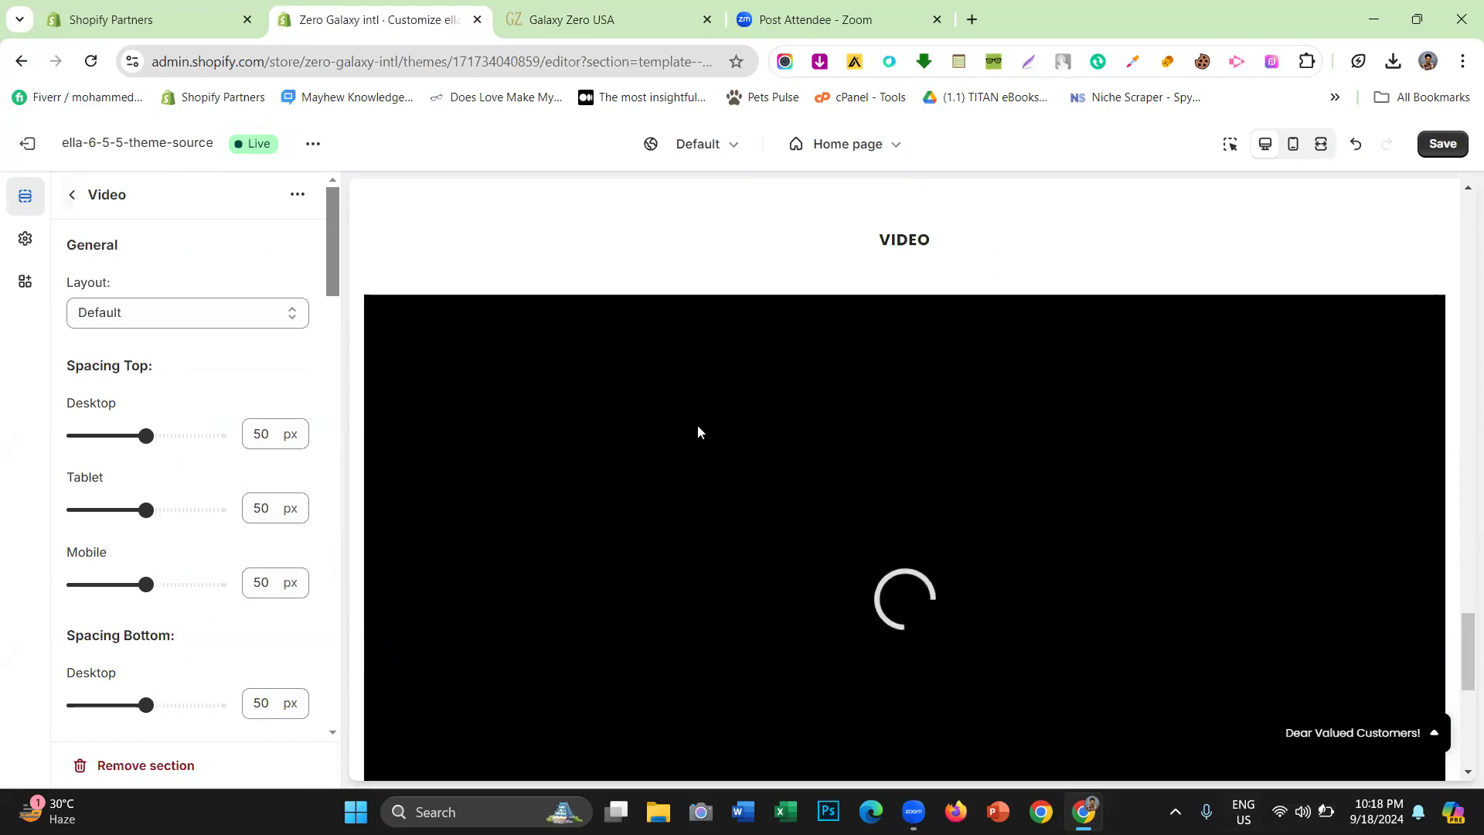
scroll(695, 431, up, 3)
scroll(842, 433, down, 5)
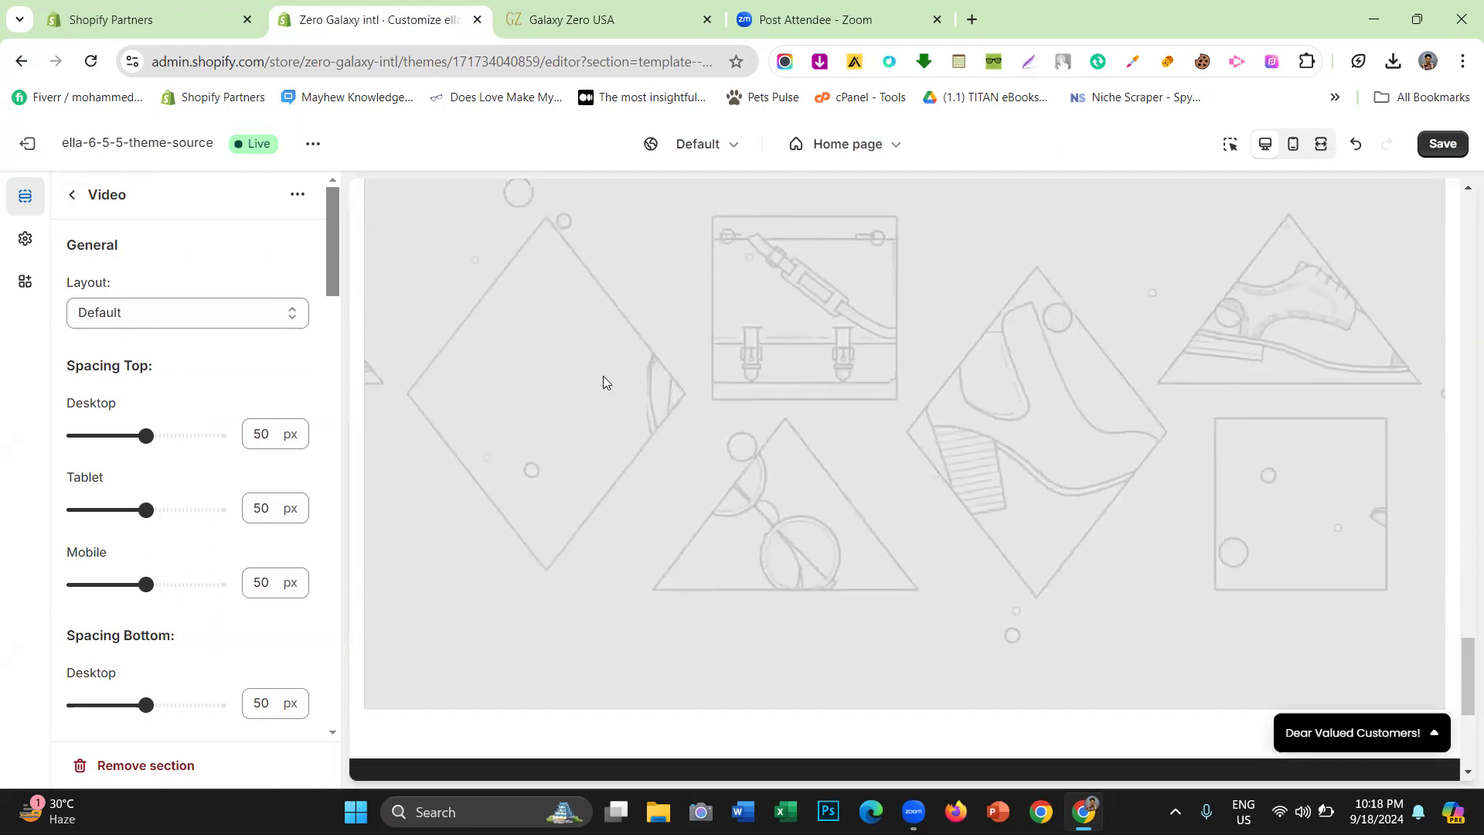
scroll(827, 391, up, 5)
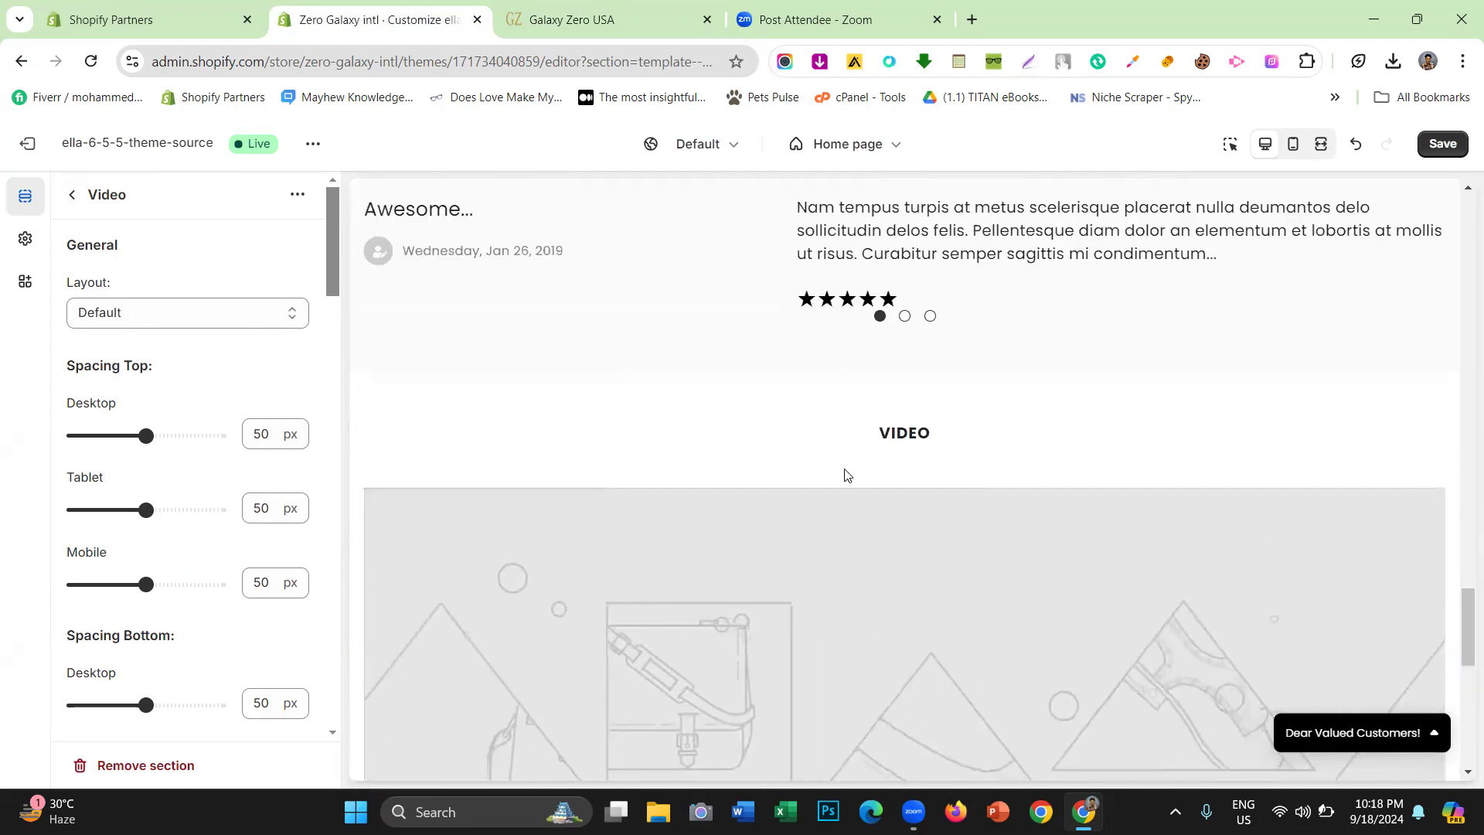
Set the Video section's top and bottom spacing to 0 px for desktop, tablet and mobile
drag(146, 435, 10, 432)
drag(146, 509, 9, 508)
drag(146, 584, 9, 574)
scroll(136, 474, down, 3)
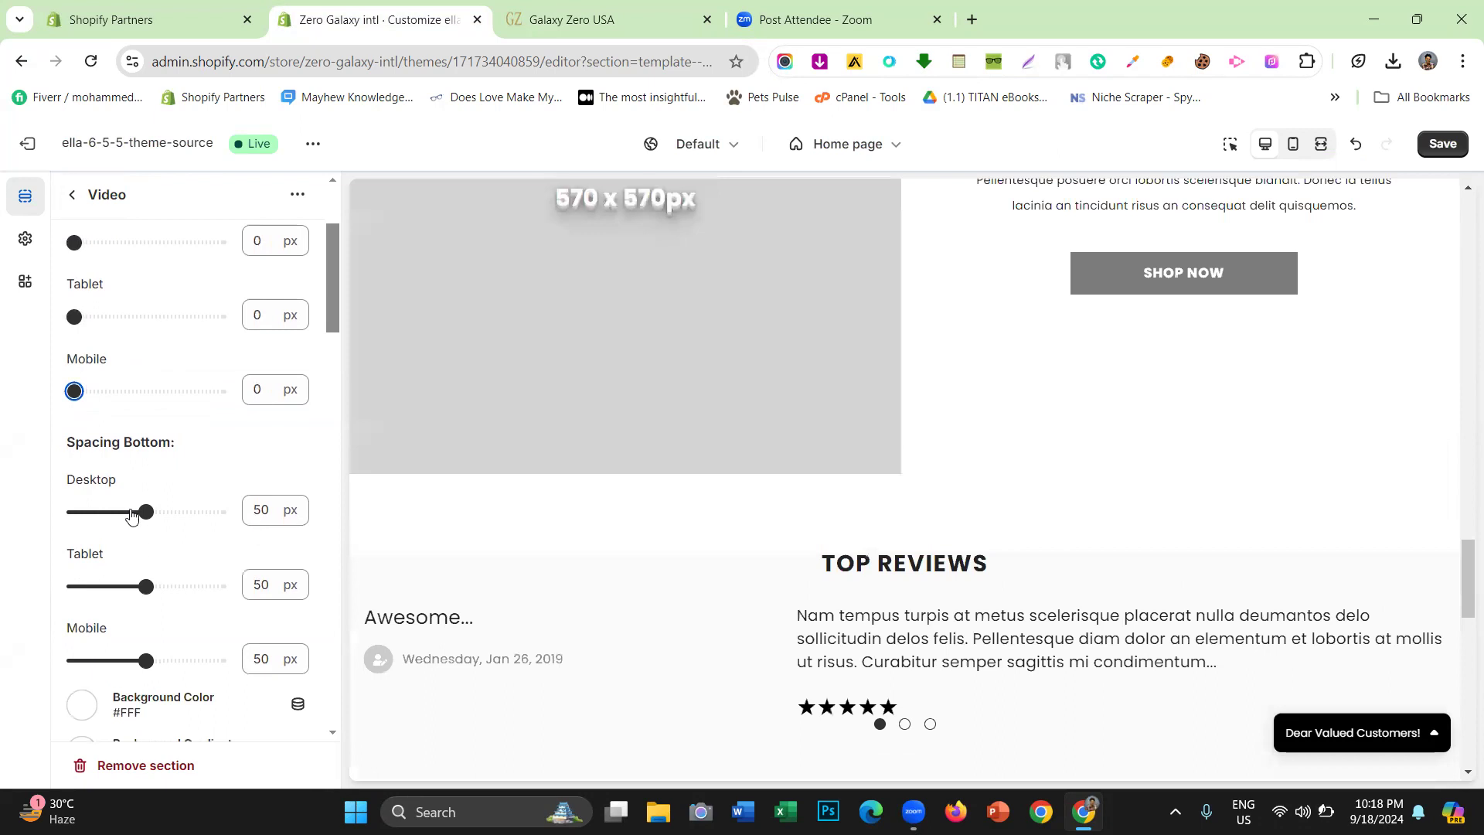
drag(146, 513, 3, 512)
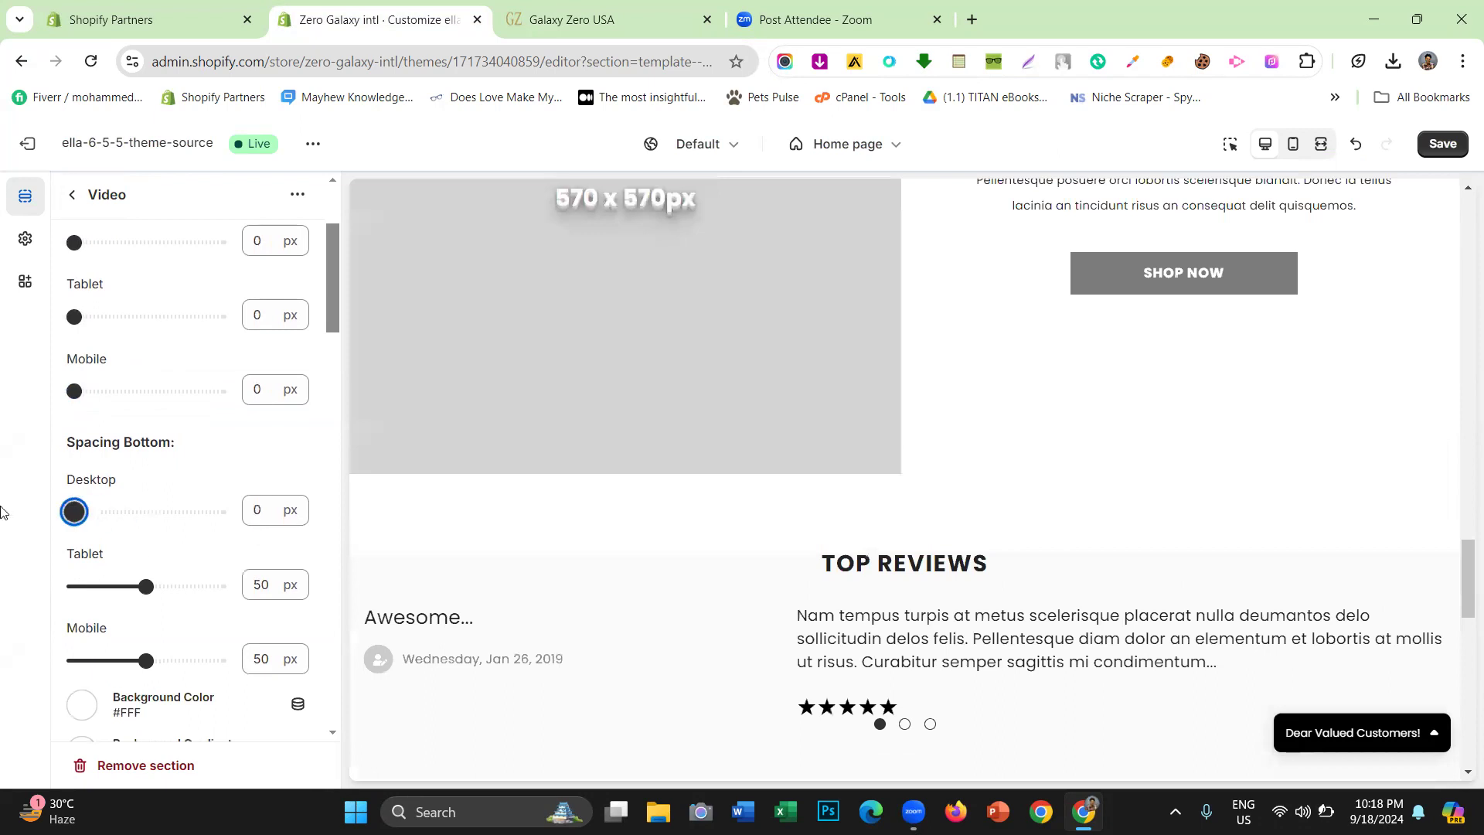
drag(101, 581, 73, 585)
drag(92, 659, 73, 661)
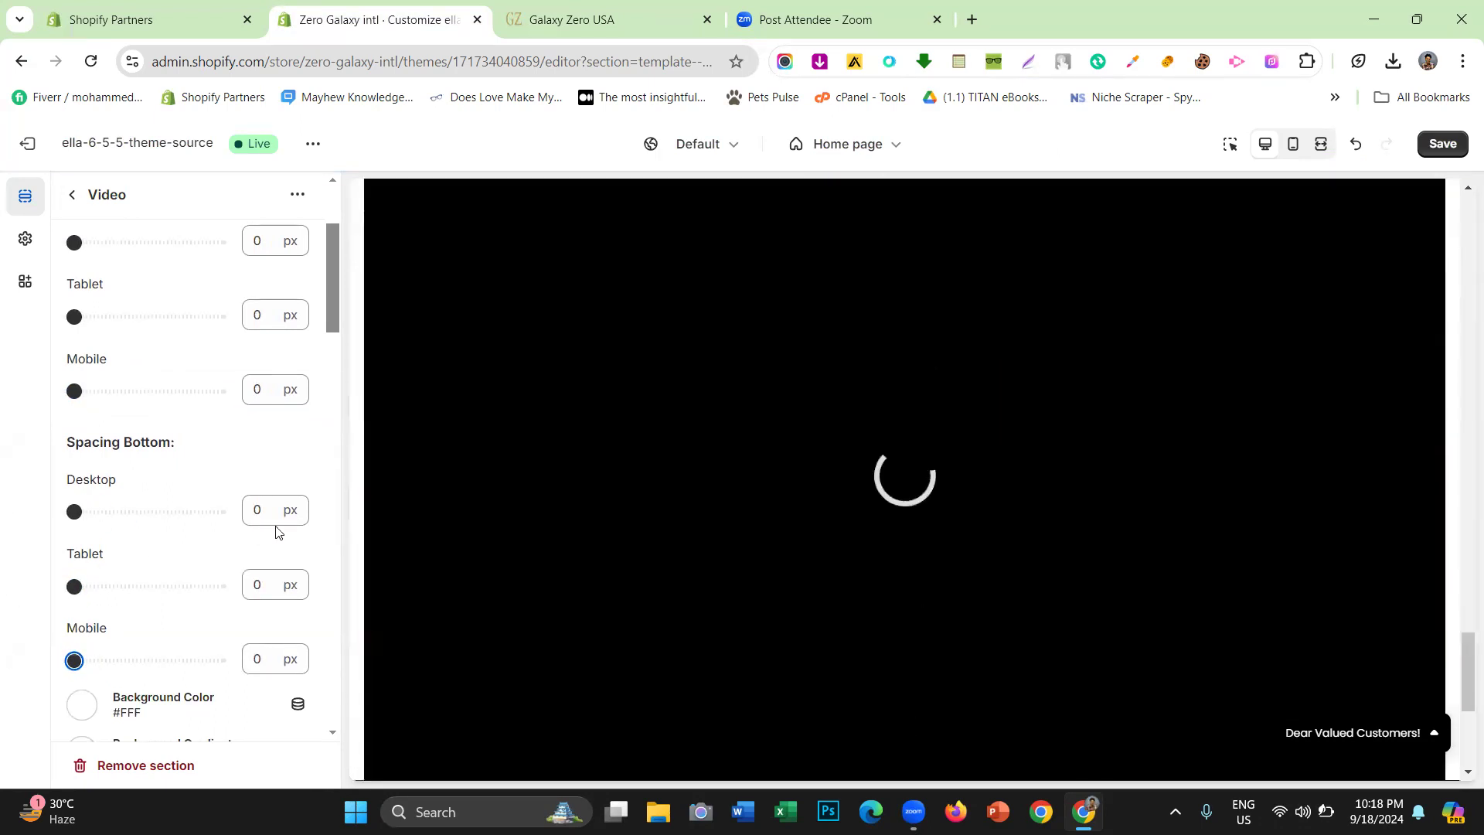
Check the heading area of the video on the Galaxy Zero USA site and clear the Video section's title
scroll(124, 564, down, 6)
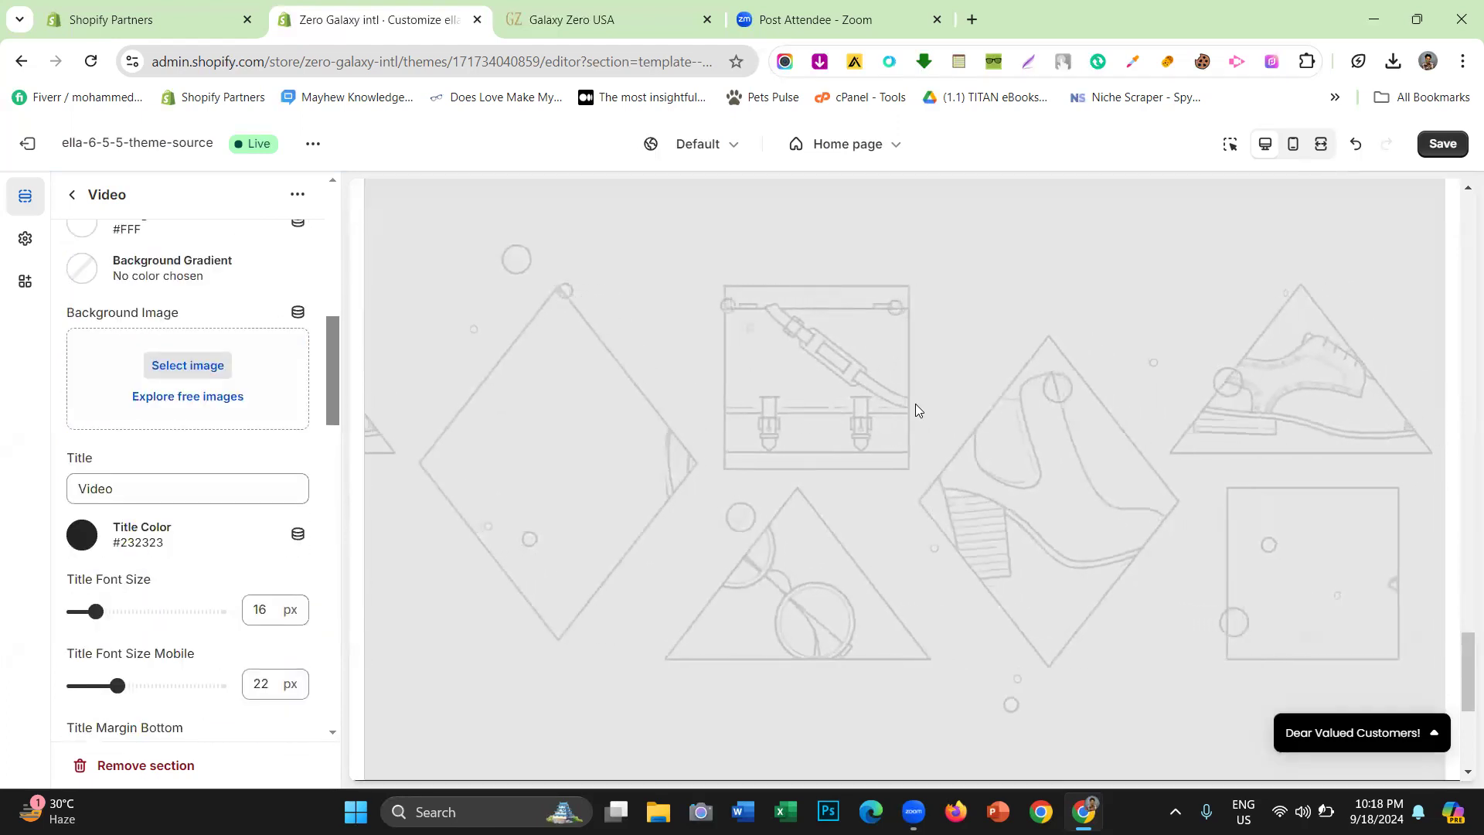
scroll(915, 404, up, 3)
click(572, 19)
scroll(723, 439, up, 3)
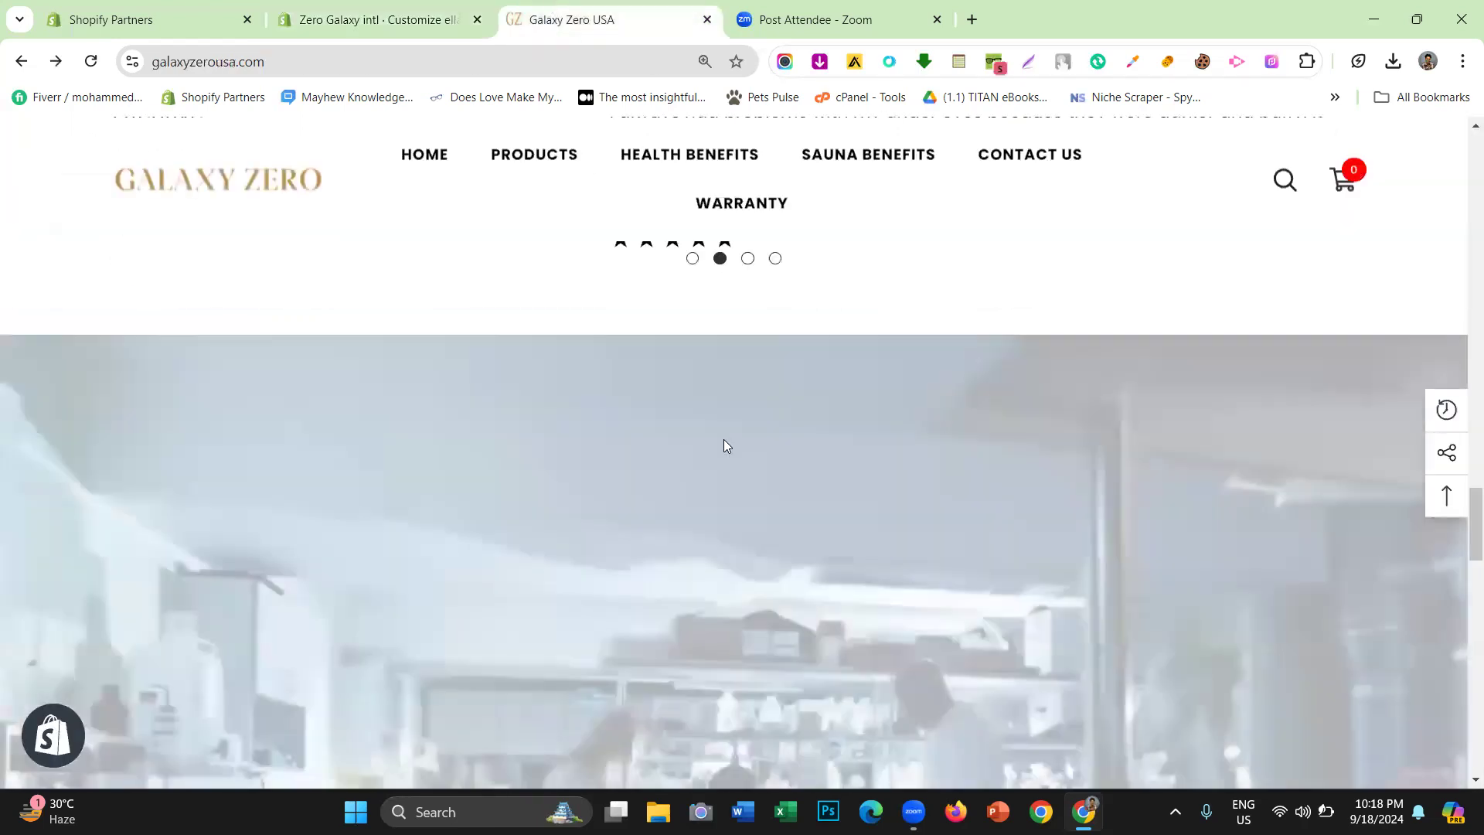
click(409, 20)
click(136, 490)
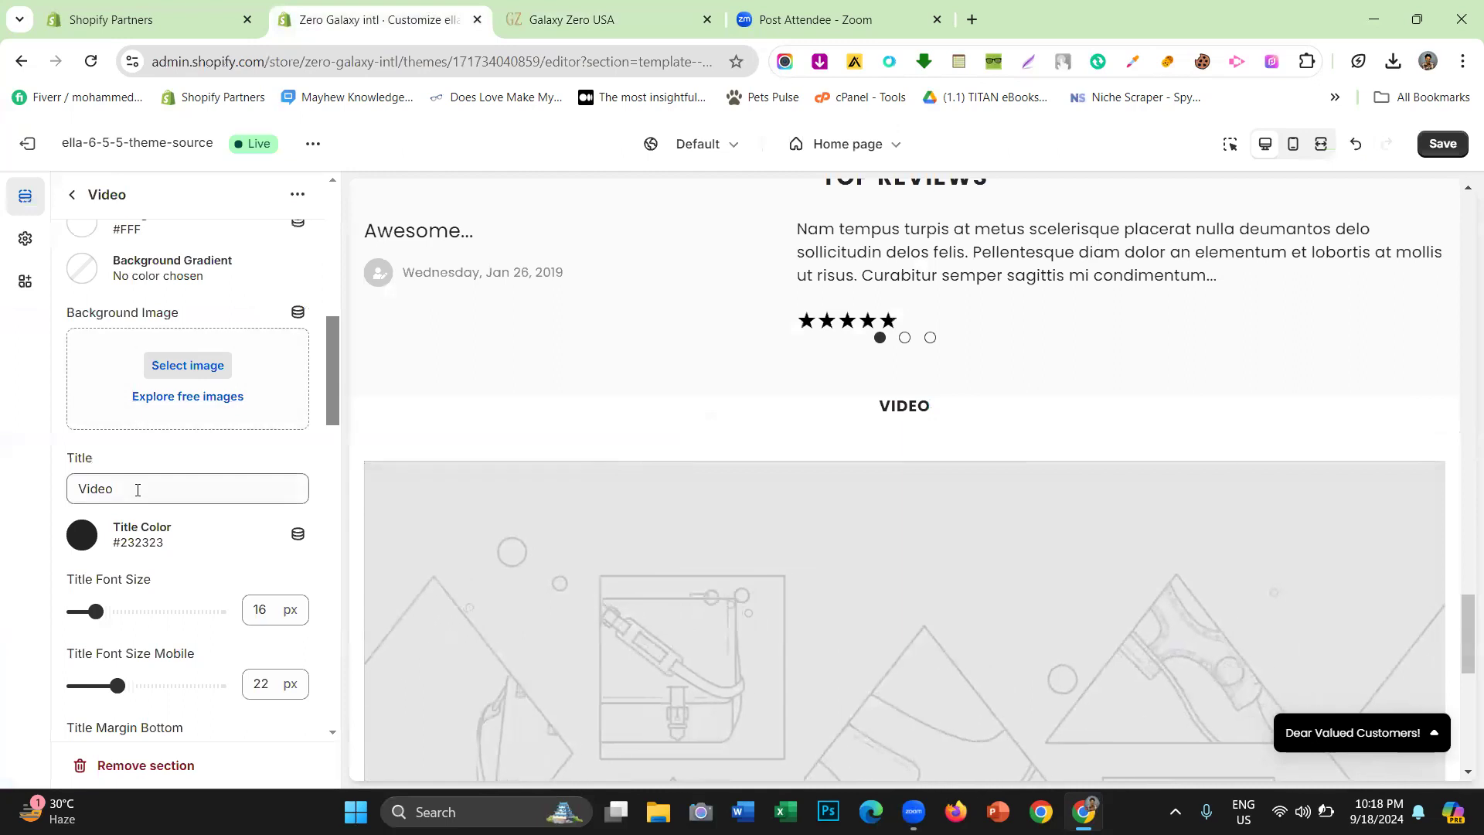
double_click(148, 479)
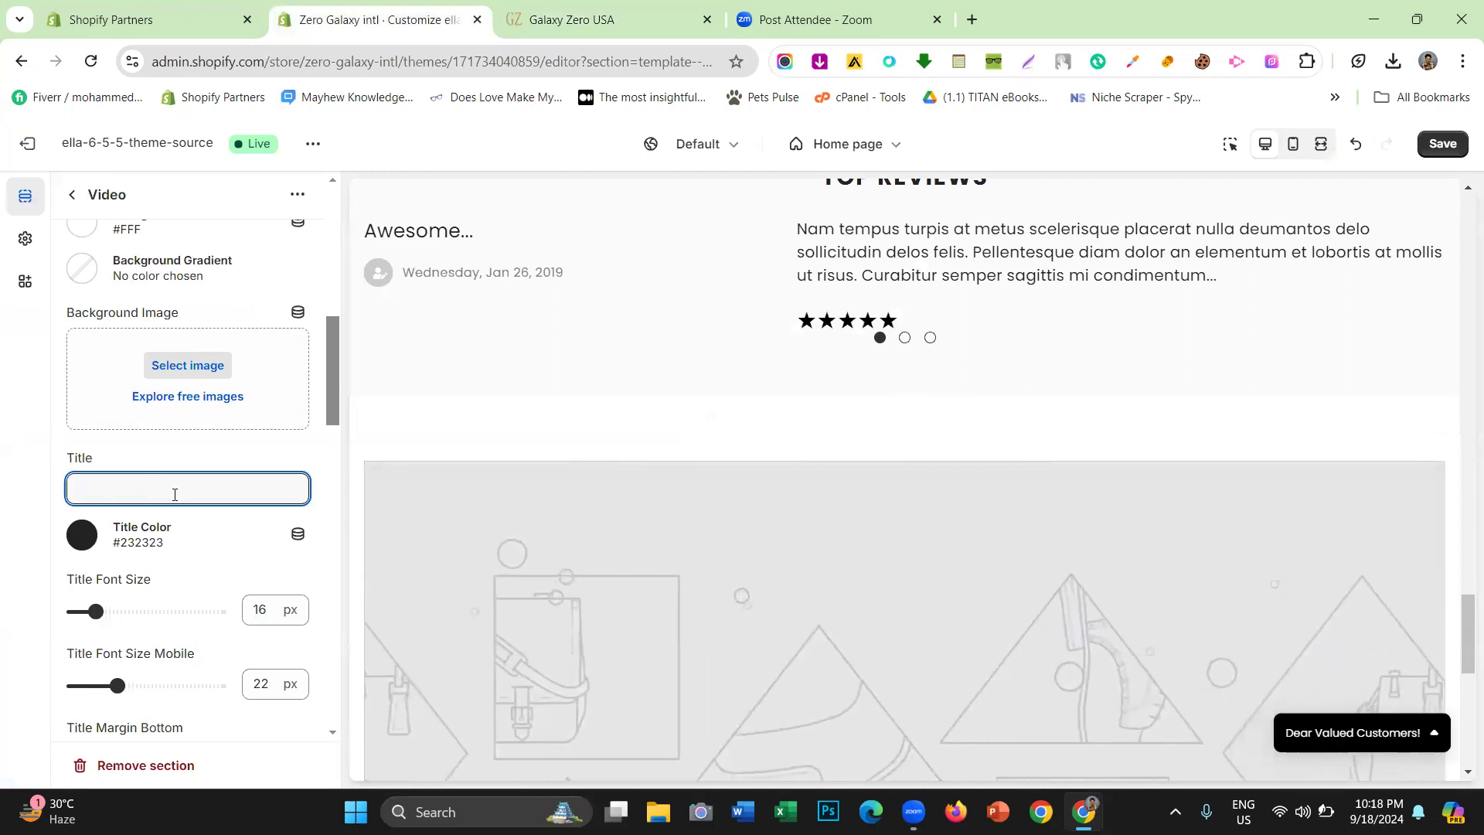
Set the Video section's cover image to the first WhatsApp JPG of the woman lying under the light therapy device
scroll(143, 416, down, 10)
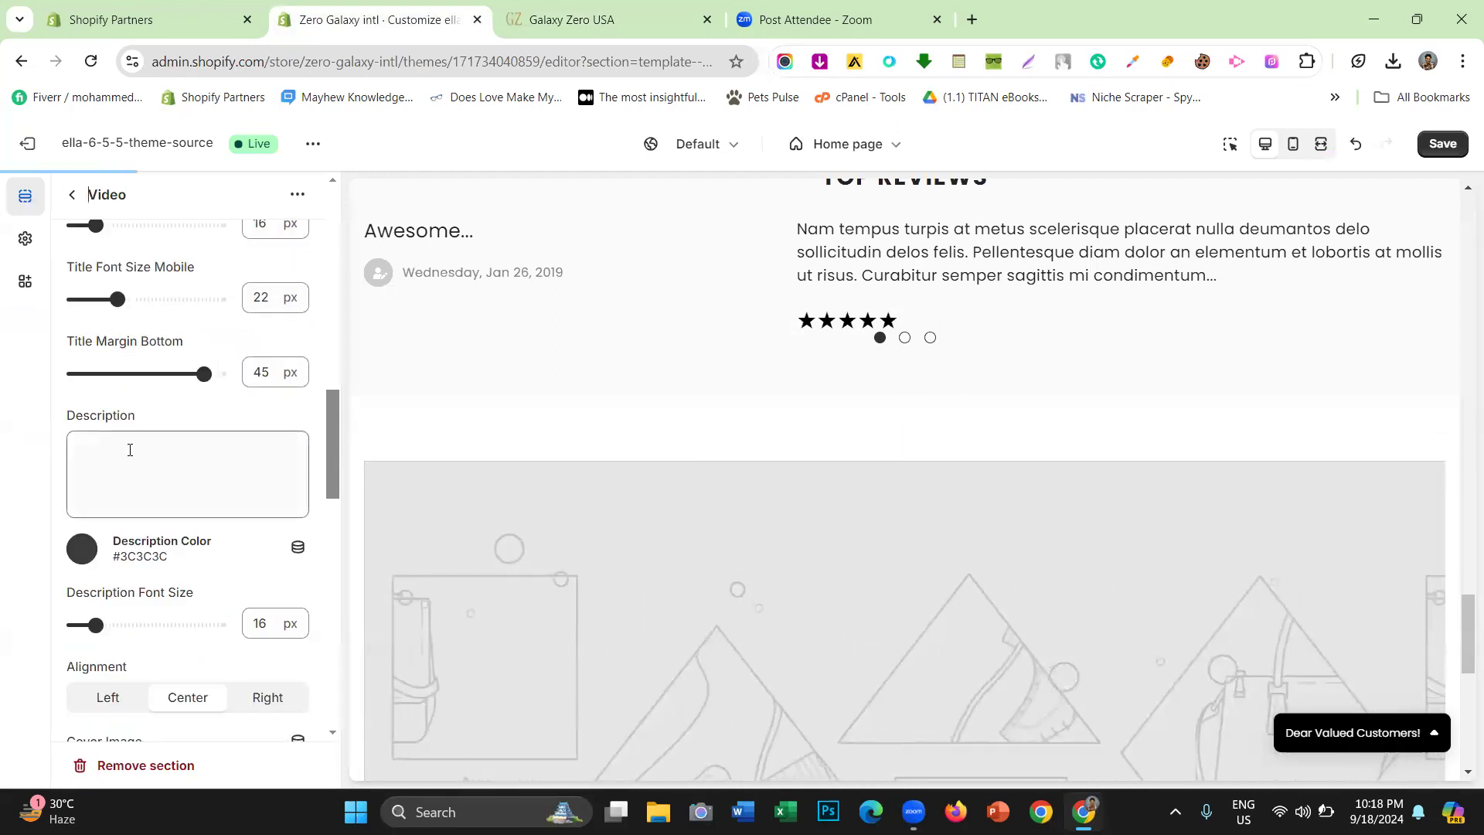
scroll(129, 456, down, 2)
scroll(130, 452, up, 5)
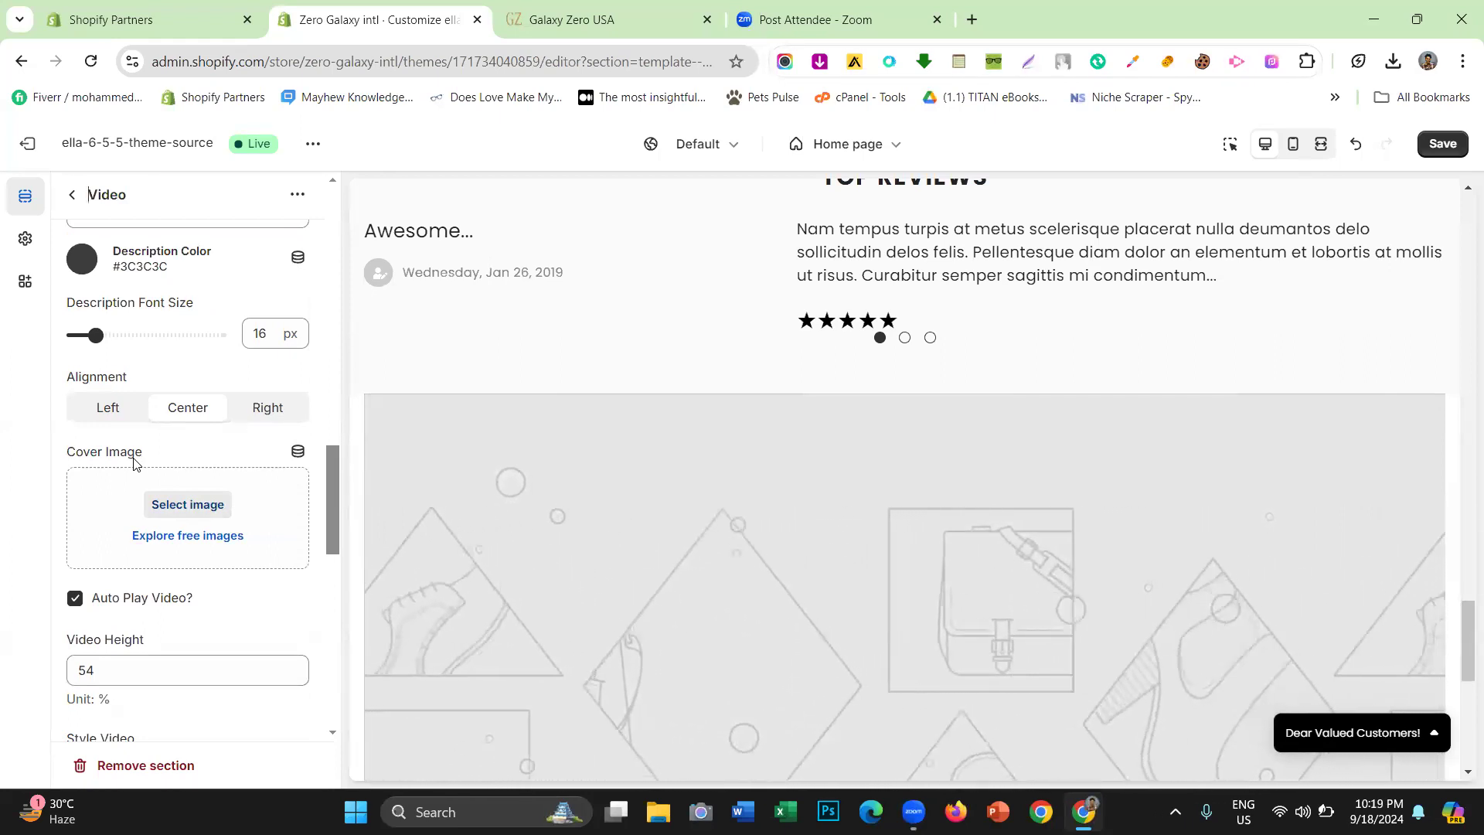
click(188, 504)
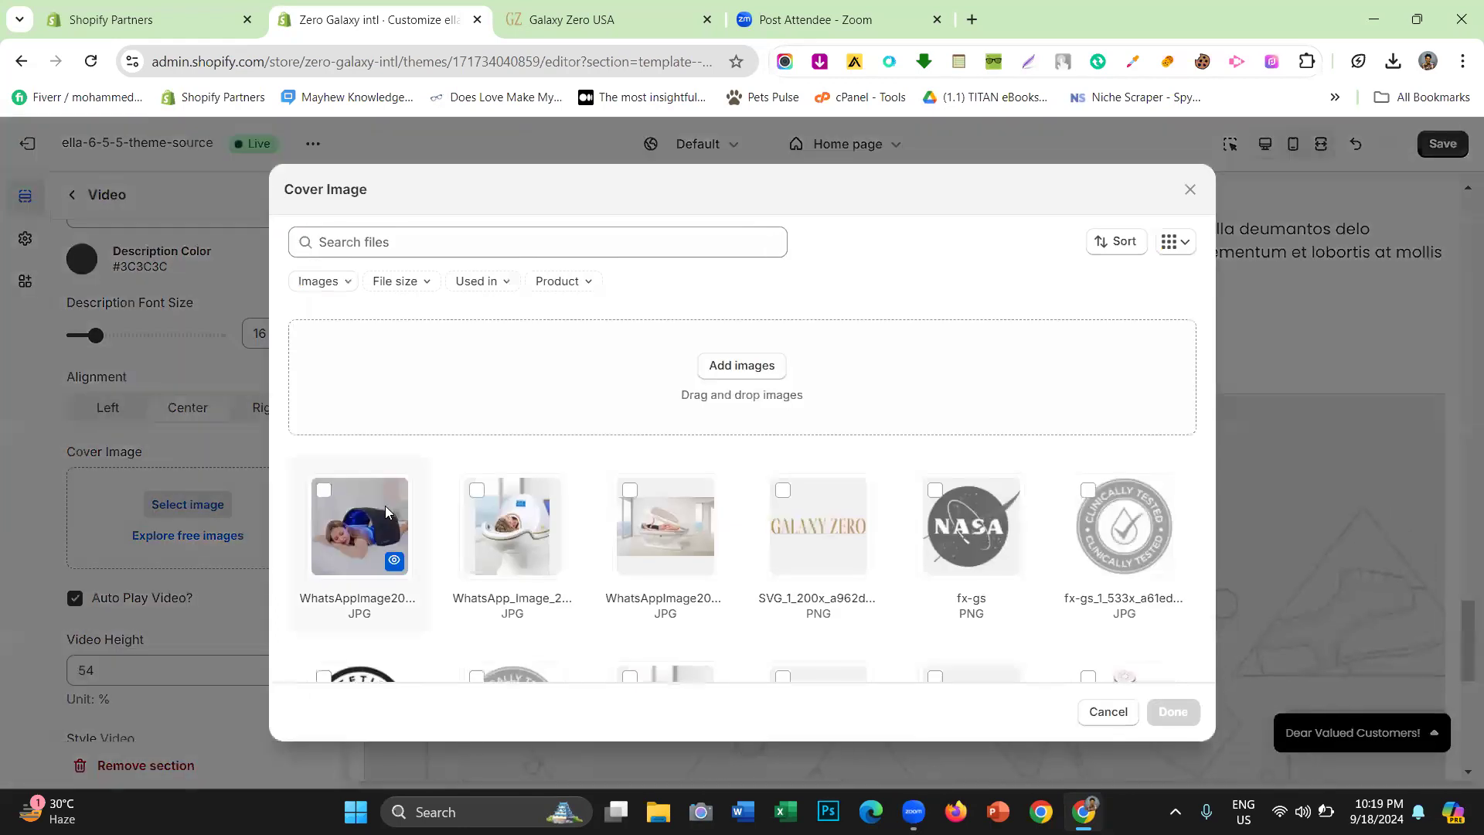
click(385, 511)
click(1171, 712)
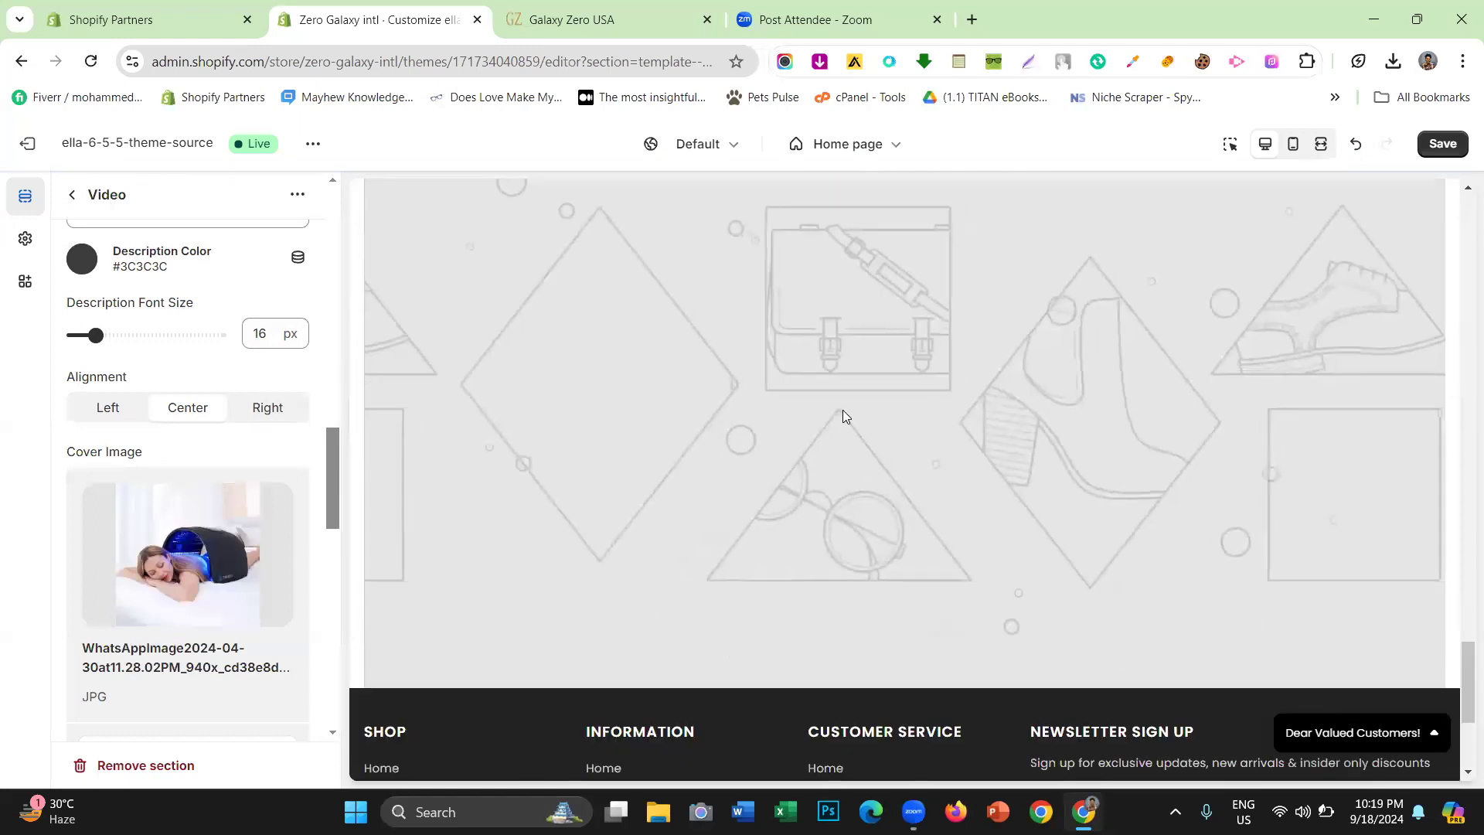
Turn off Auto Play Video for the Video section and check the cover image in the preview
scroll(212, 414, down, 4)
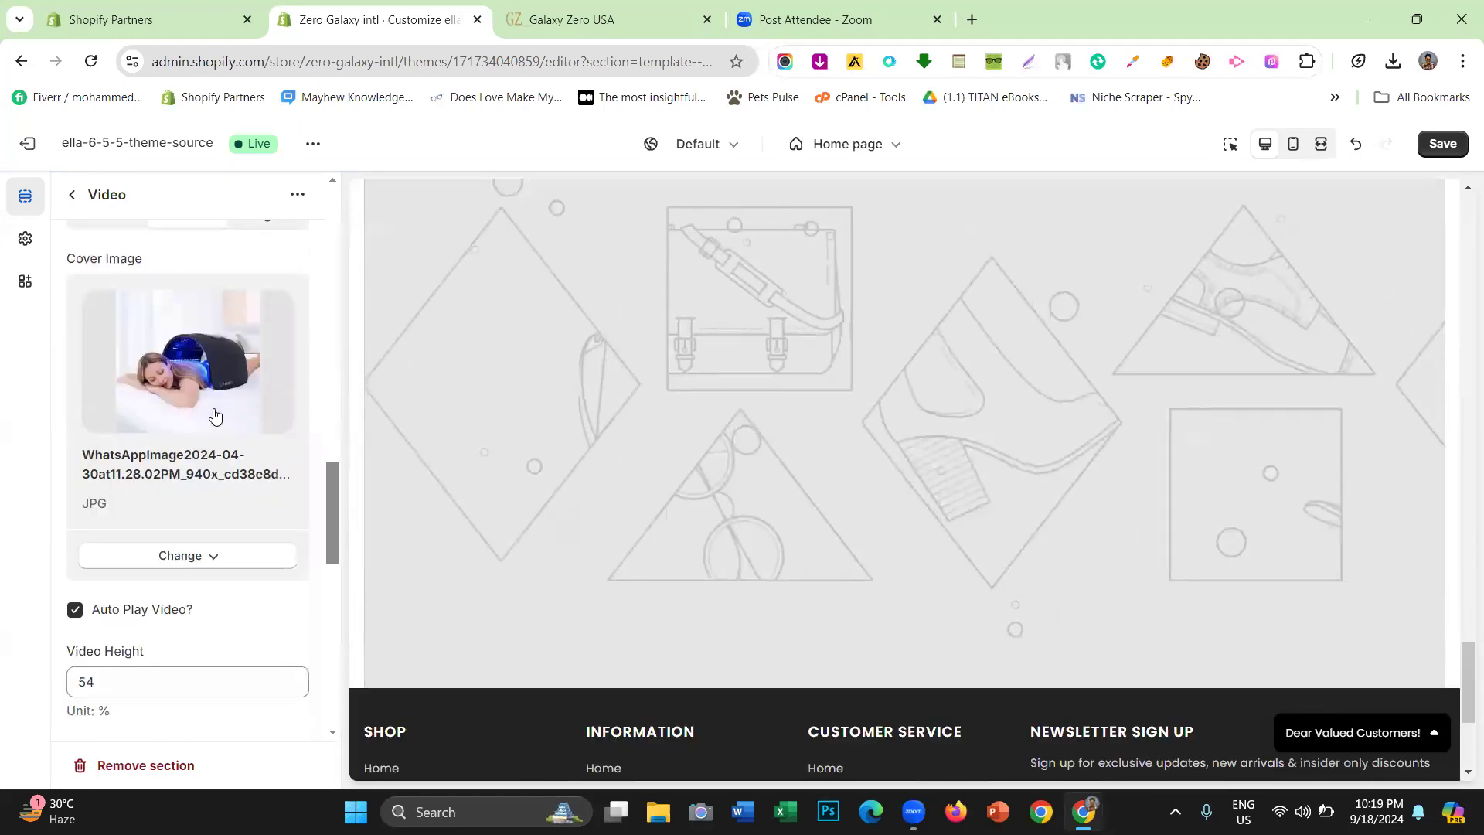
scroll(158, 474, up, 4)
scroll(151, 502, down, 4)
click(86, 516)
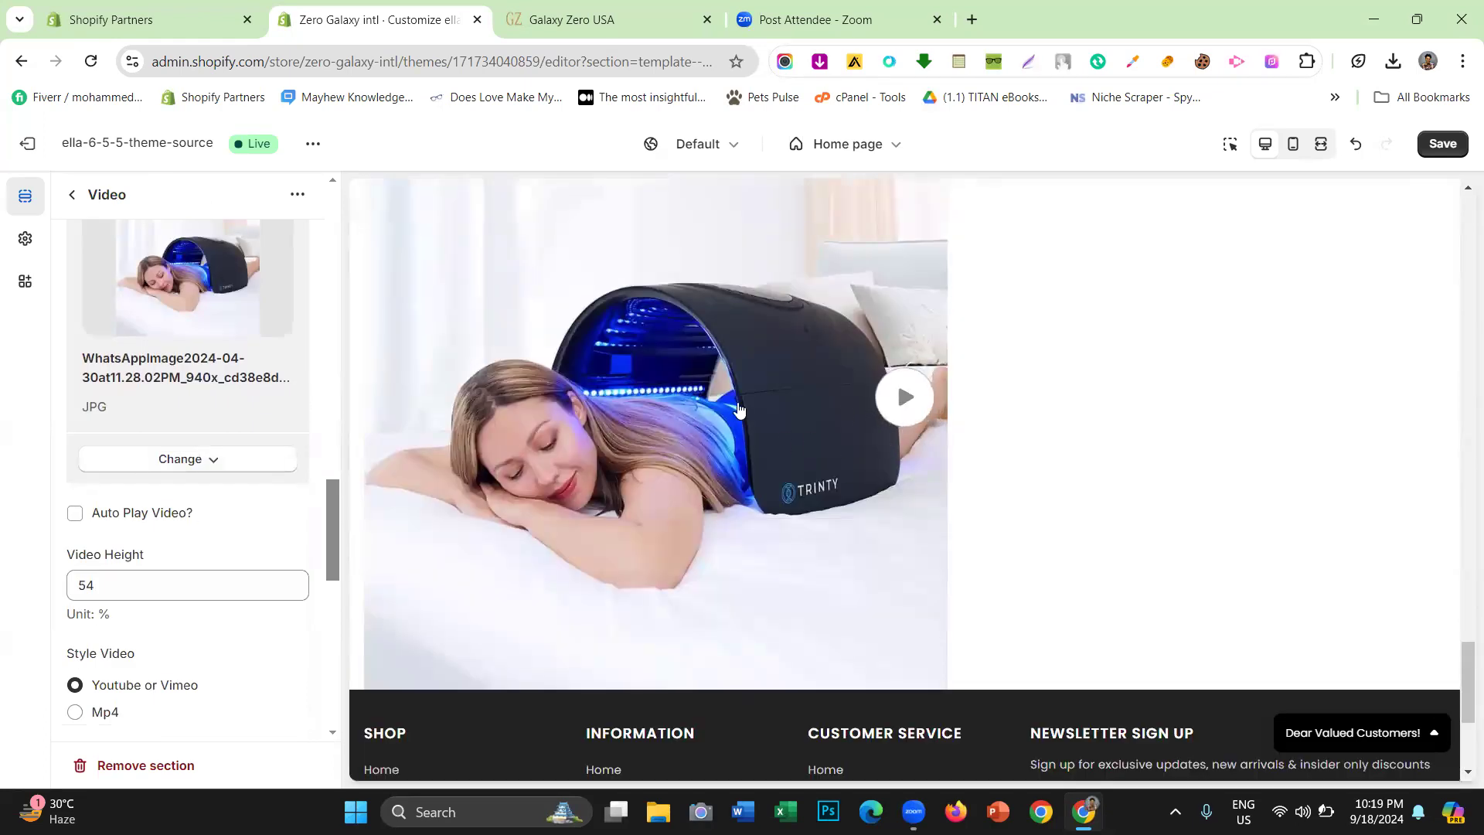
scroll(743, 412, up, 1)
scroll(850, 464, up, 3)
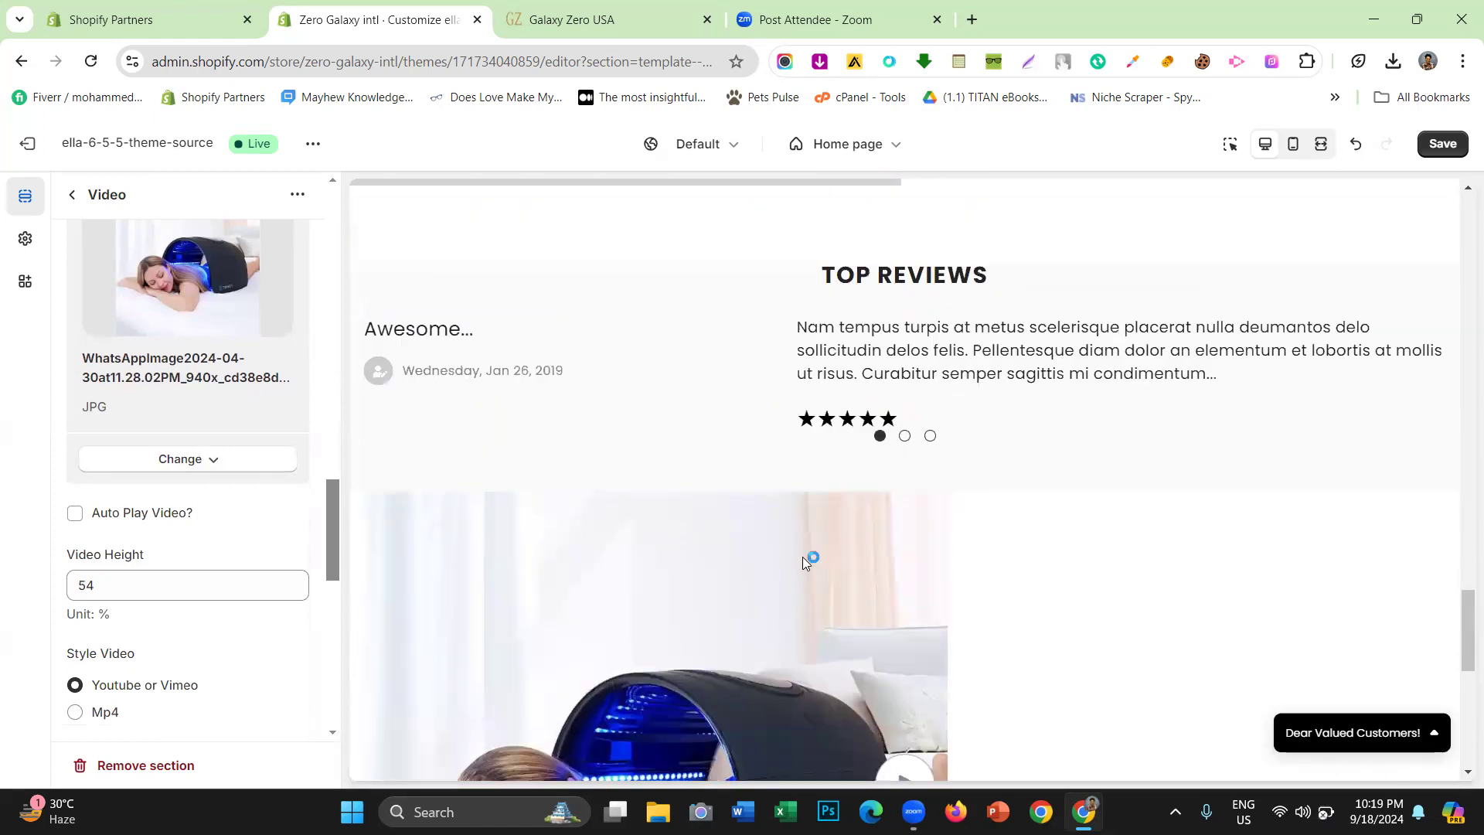